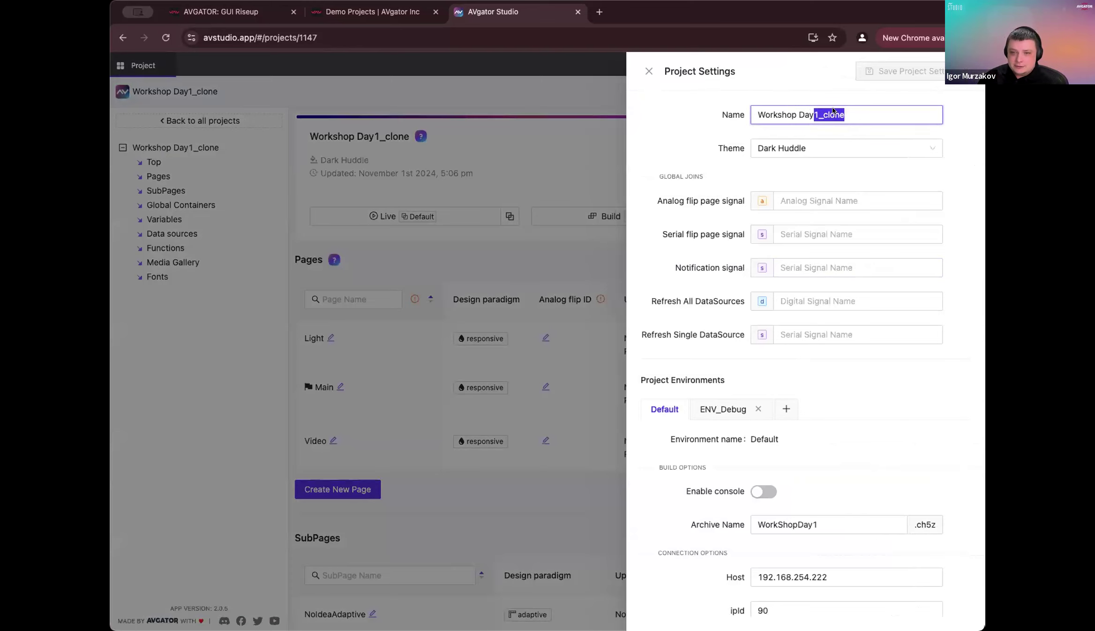
Step: Rename the project as Workshop Day2 and its archive as WorkShopDay2, and save the project settings
text(2)
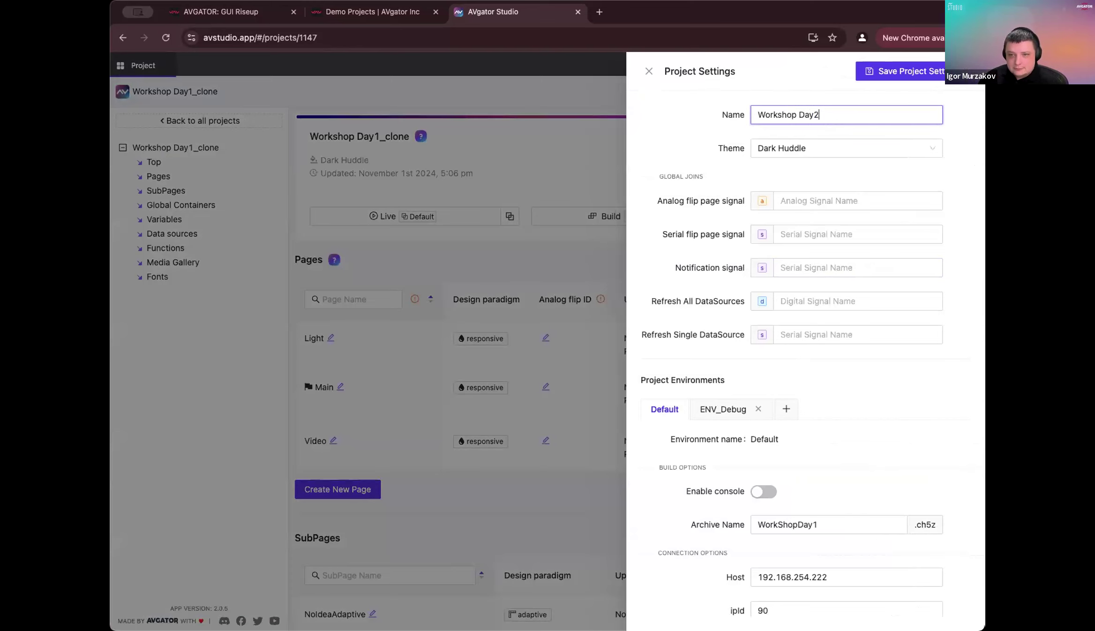
scroll(767, 411, down, 5)
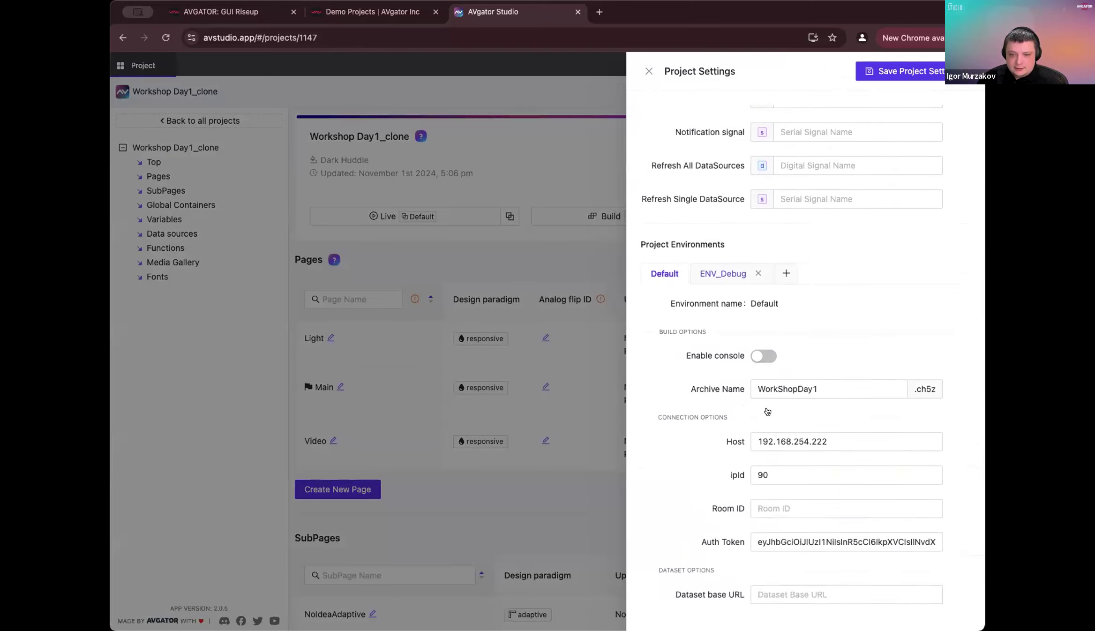
click(824, 328)
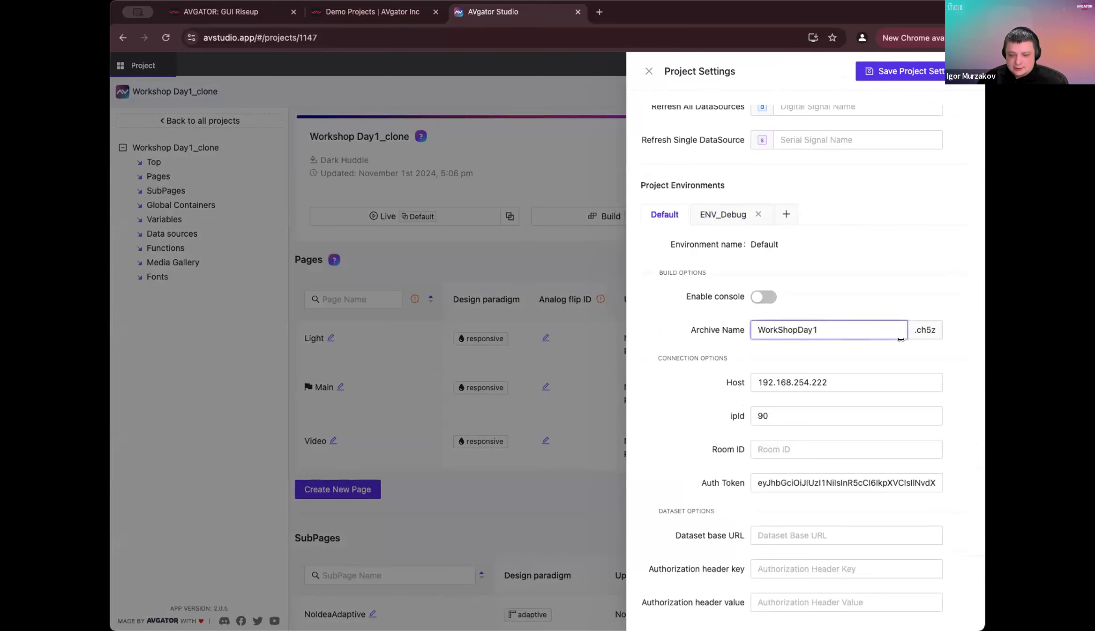
key(BackSpace)
text(2)
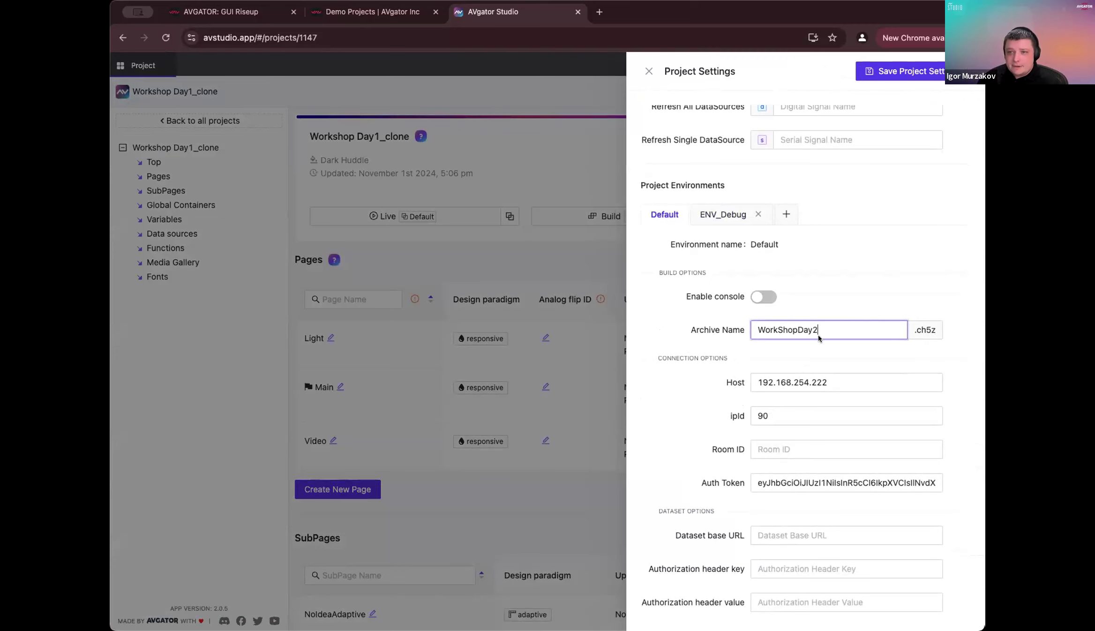
scroll(848, 291, up, 5)
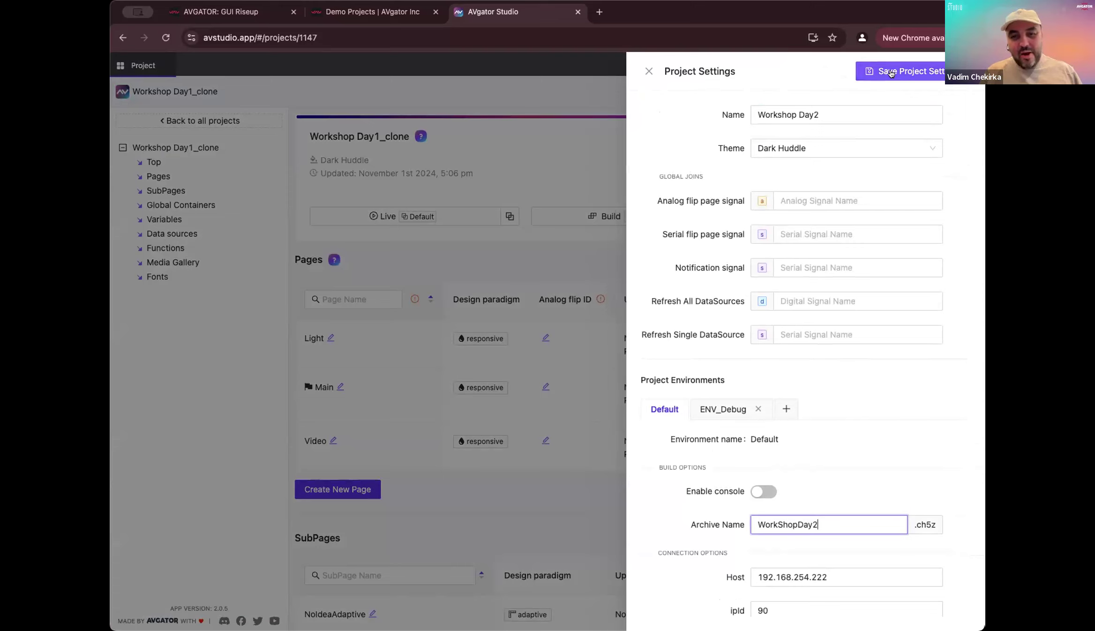
click(942, 75)
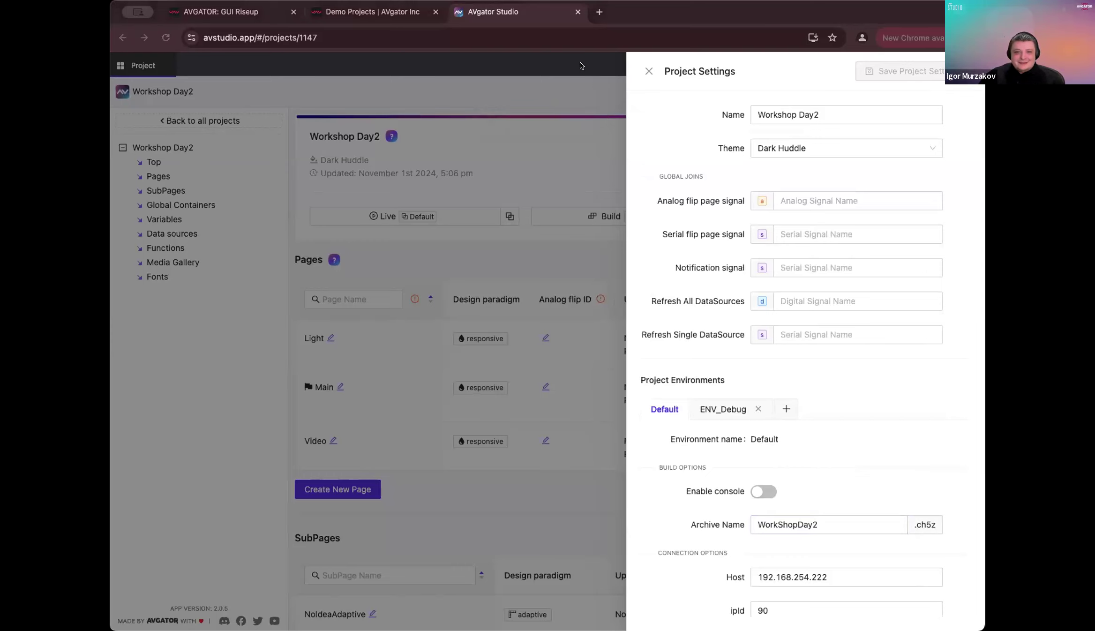
click(648, 71)
click(648, 71)
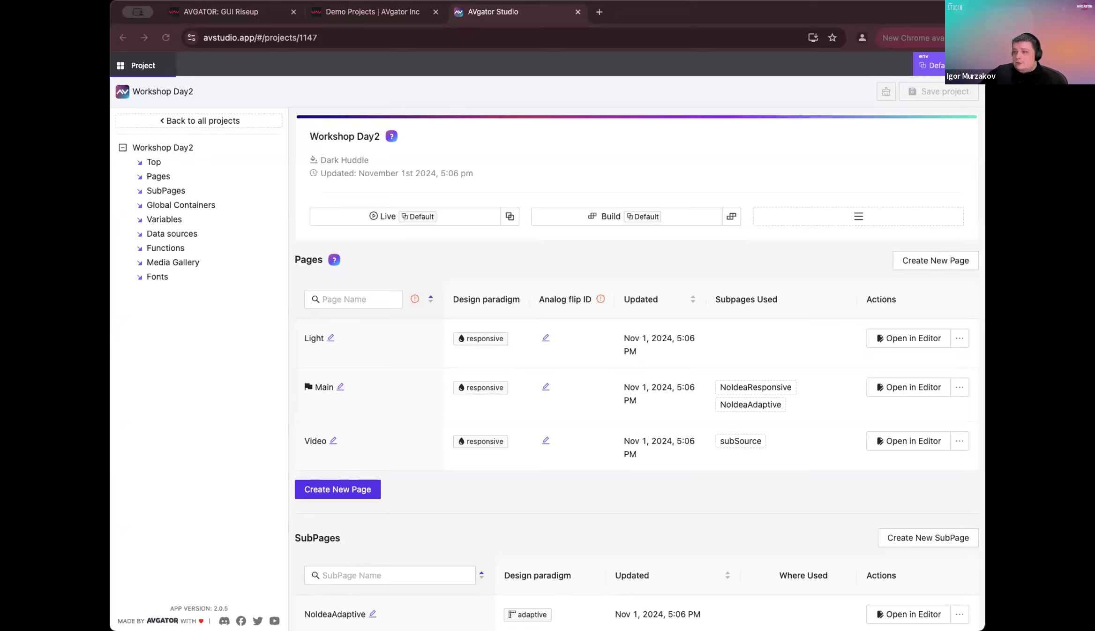
Step: Examine the project's data sources, functions, variables, global containers and subpages on the project overview
scroll(531, 331, down, 1)
click(172, 234)
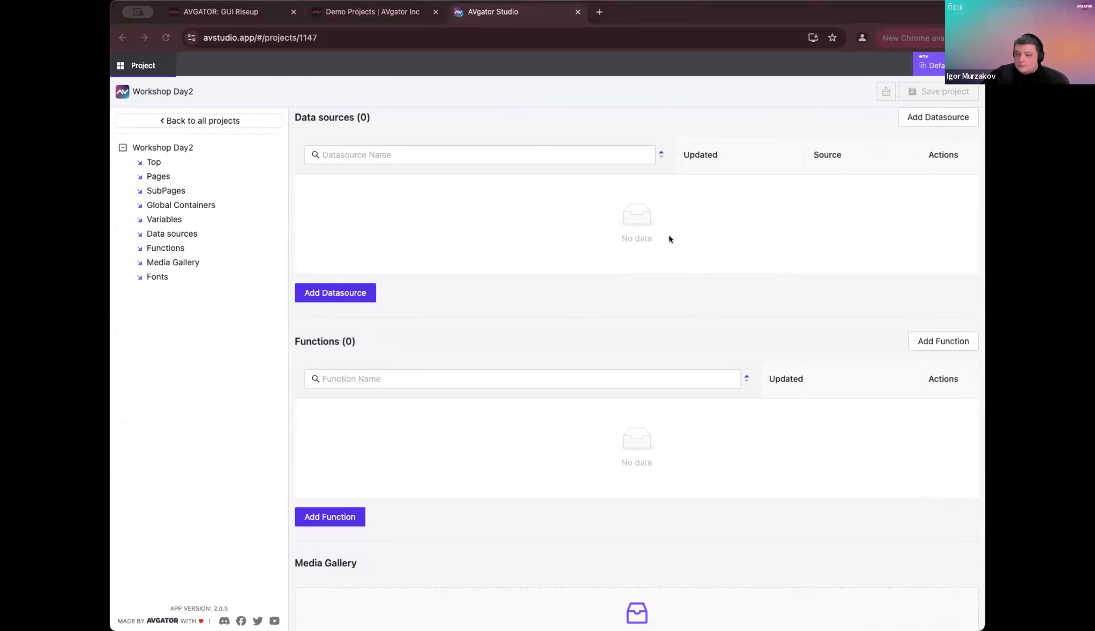
click(515, 310)
scroll(514, 307, up, 5)
scroll(514, 309, up, 10)
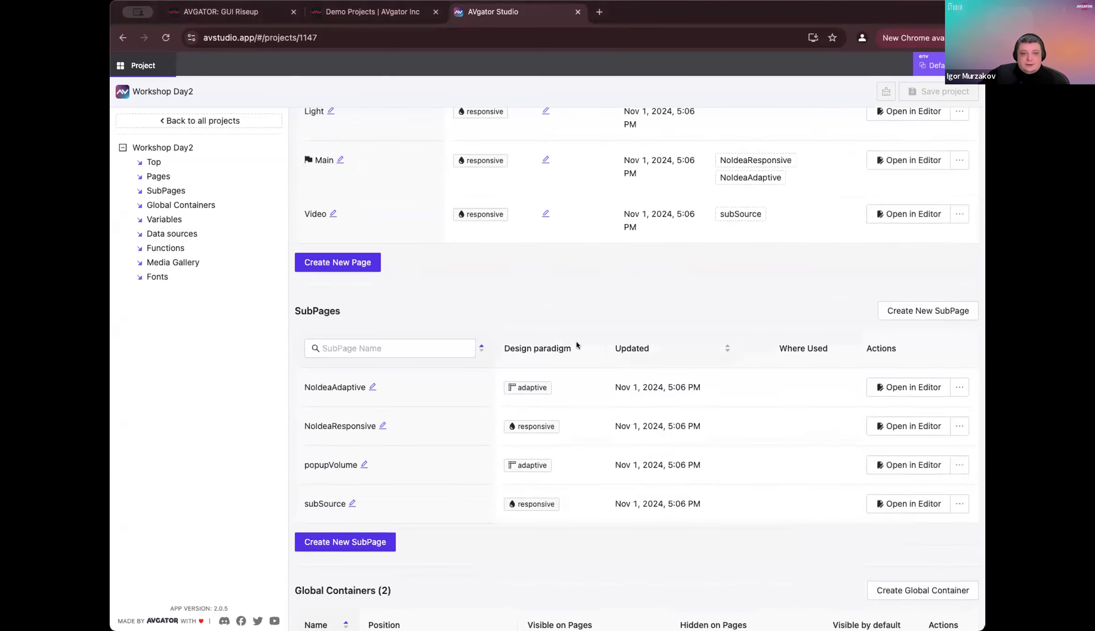
scroll(460, 285, down, 10)
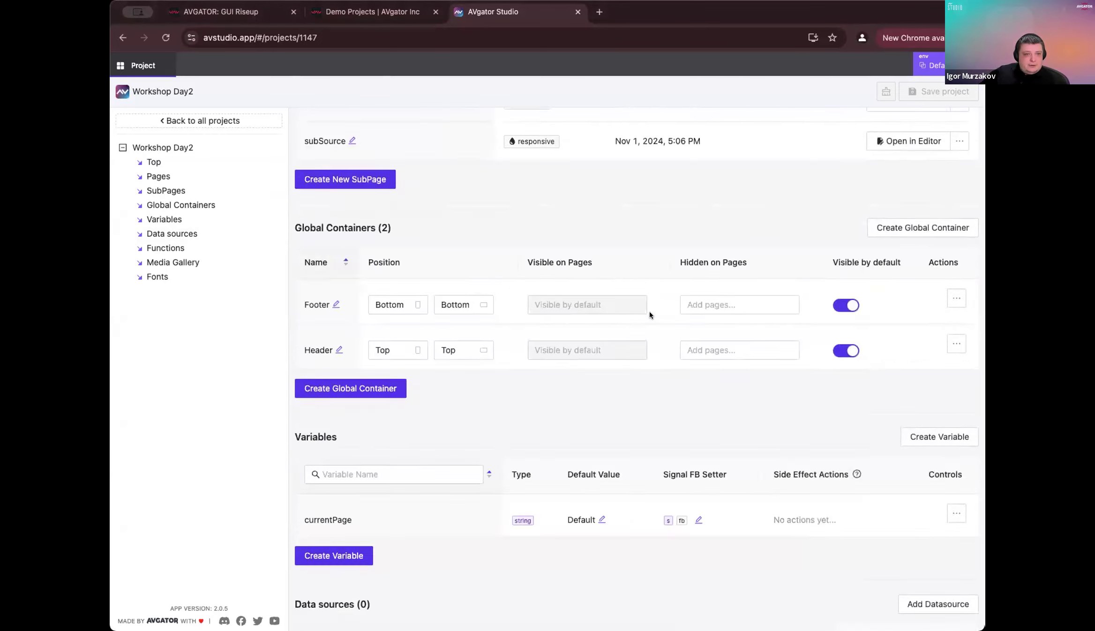
scroll(474, 293, up, 9)
scroll(384, 289, up, 5)
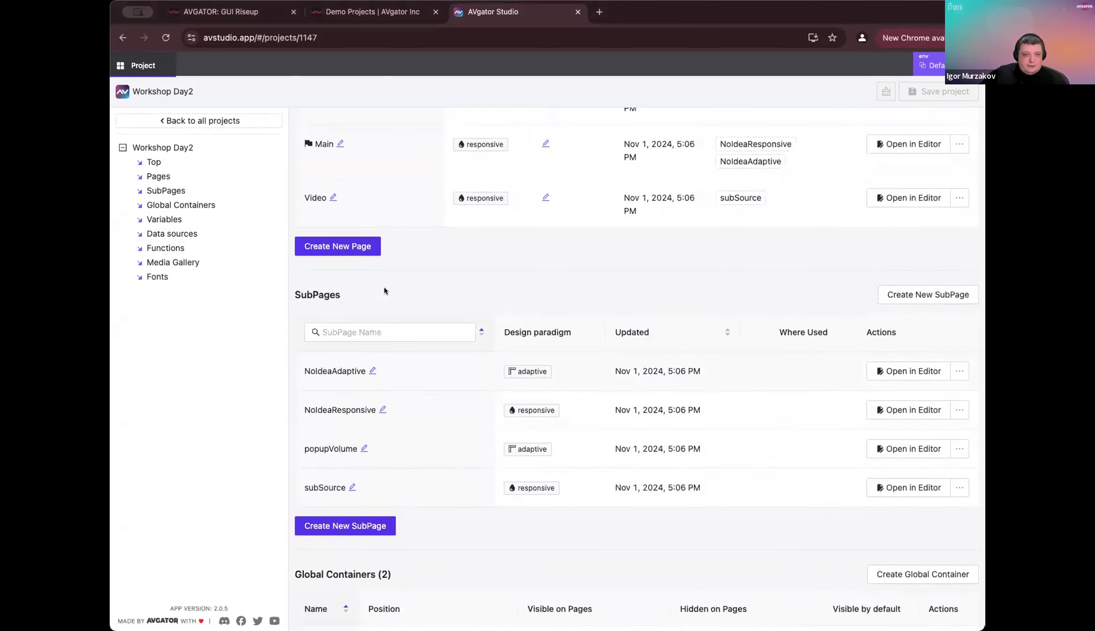
Step: Open the Main page in the editor, view its page properties and return to the project overview
click(904, 259)
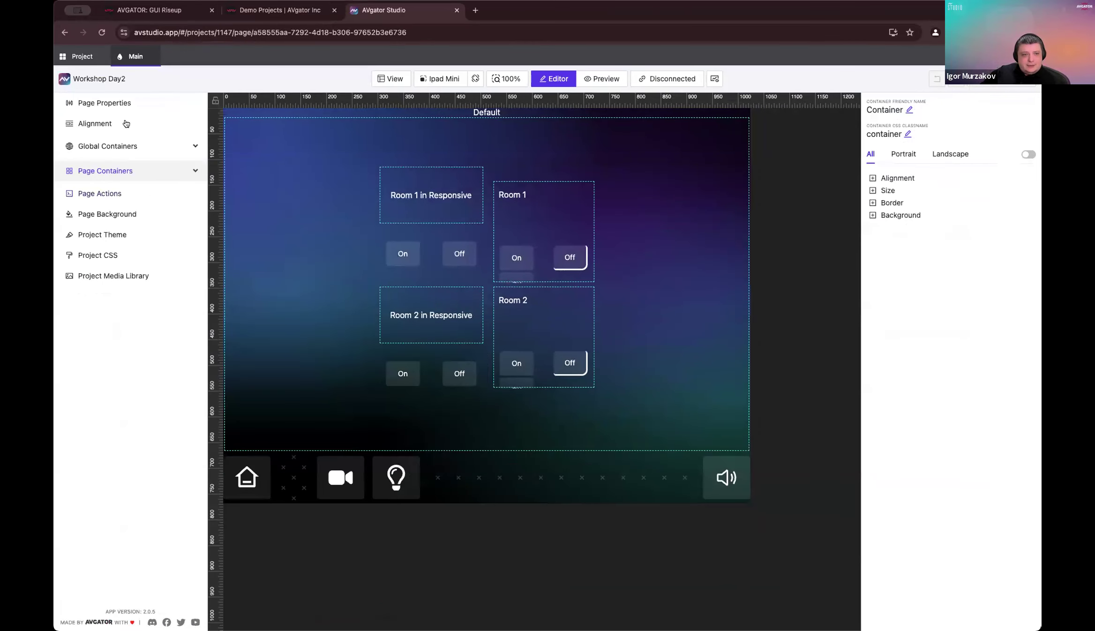
click(100, 98)
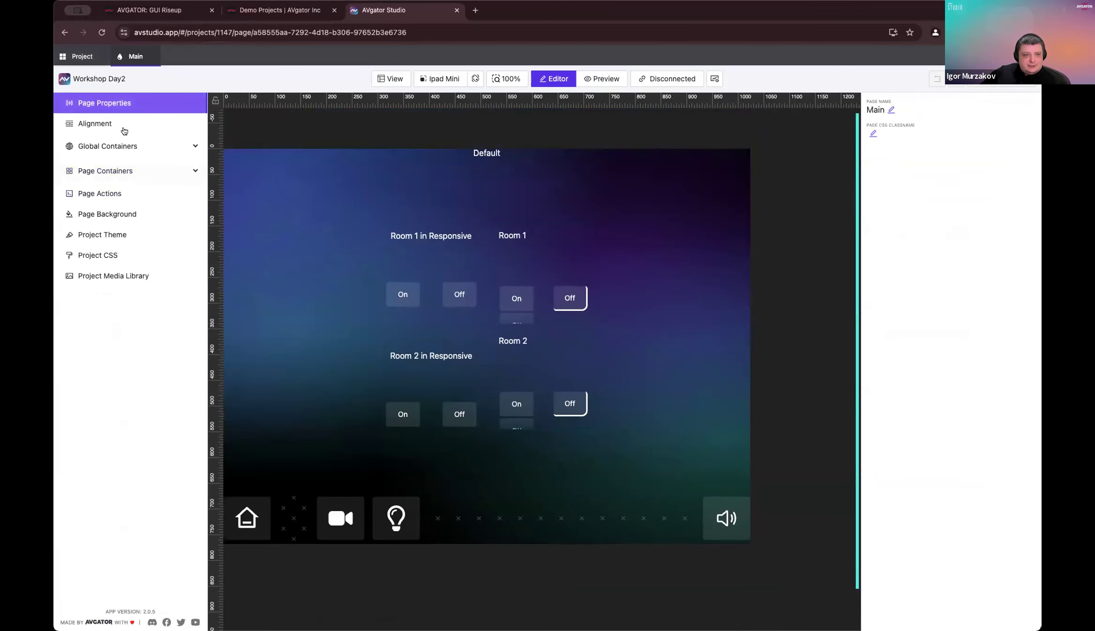
click(74, 57)
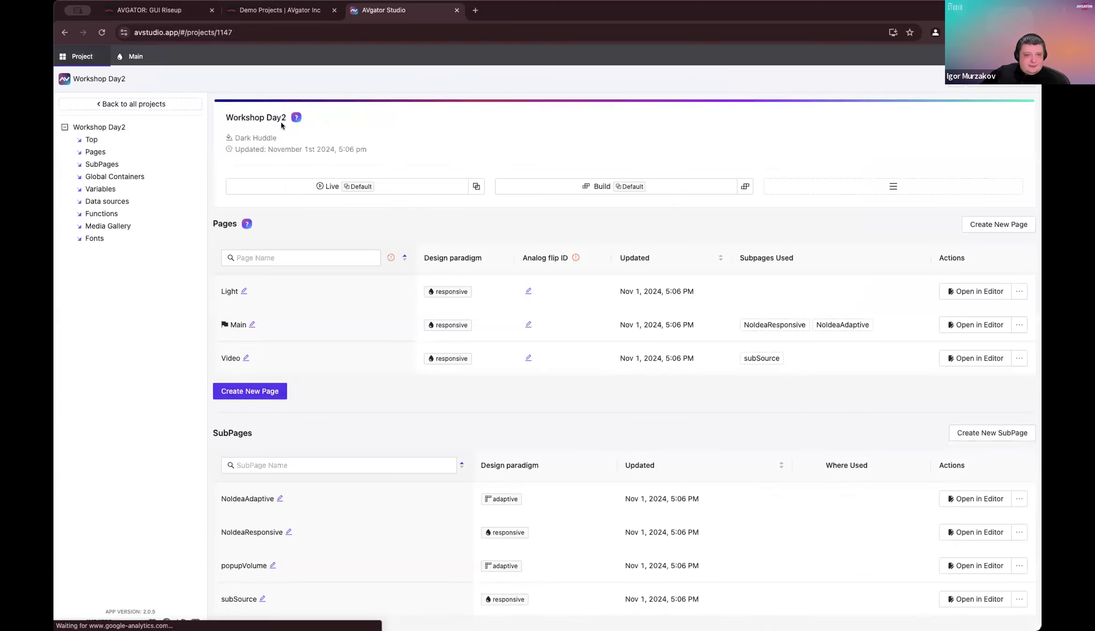
Step: Launch the live version of the project in the Default environment and view its Video and Lights pages
click(397, 187)
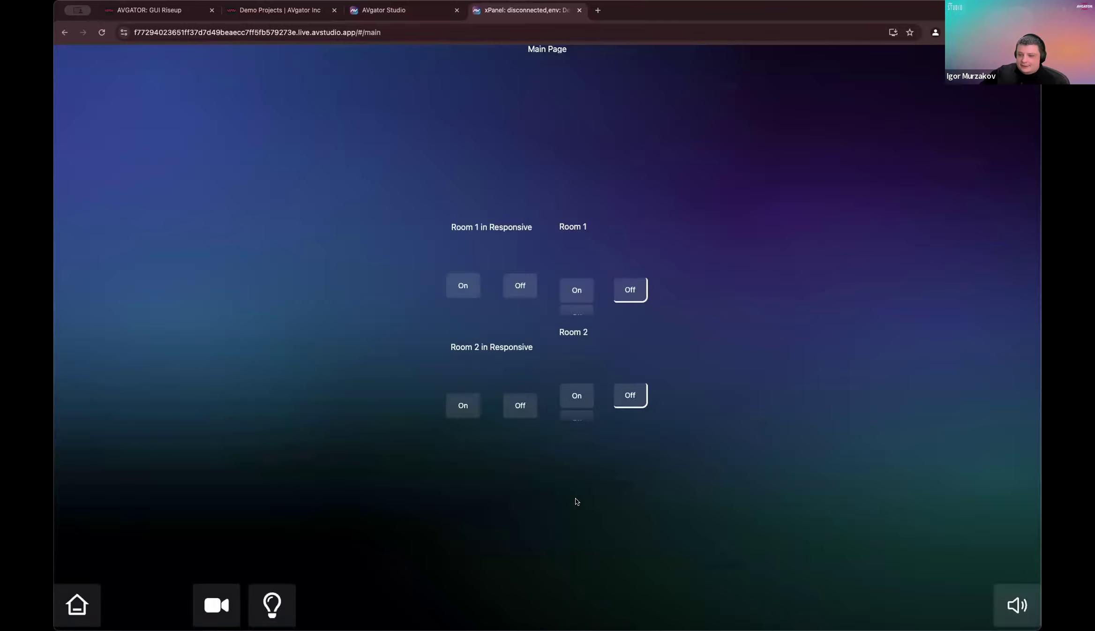
click(216, 603)
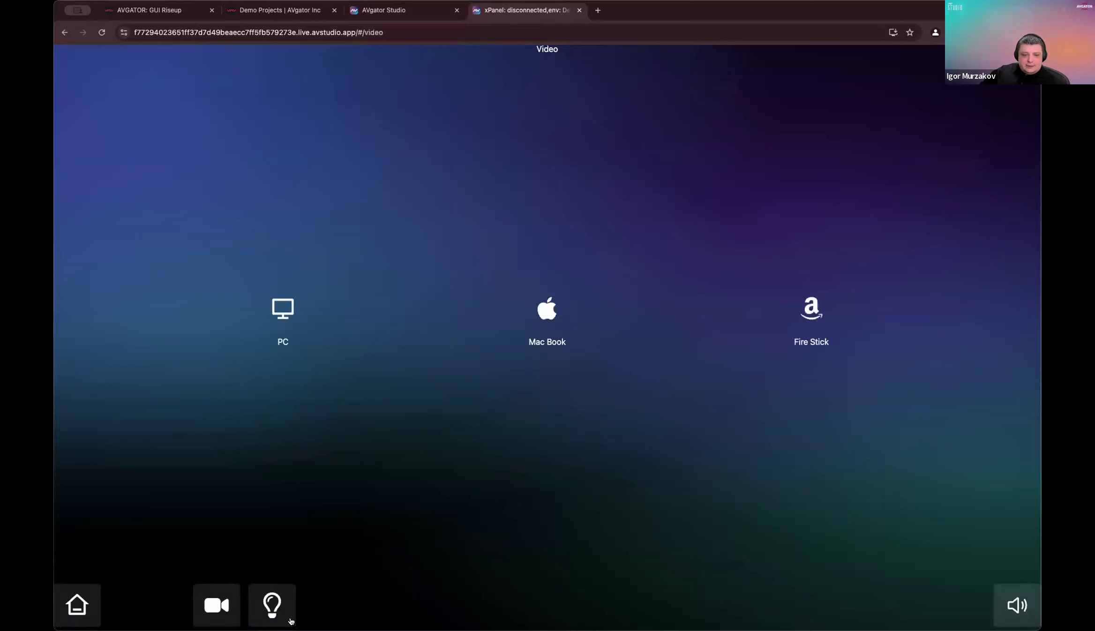
click(274, 612)
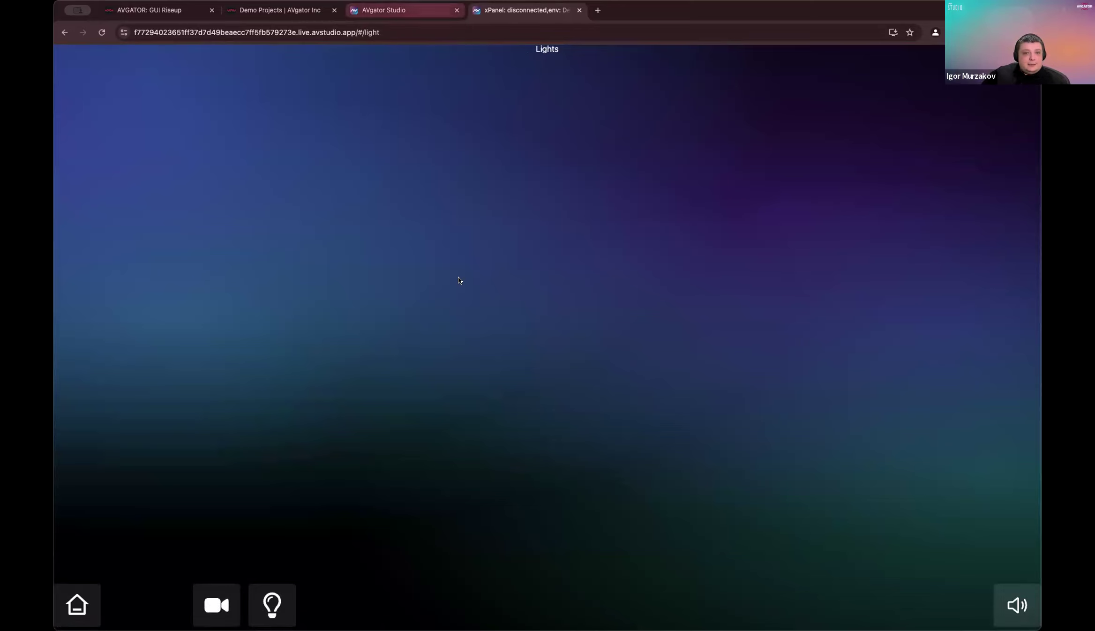
Step: Switch back to AVgator Studio, look at the Light page in the editor and return to the project overview
click(403, 10)
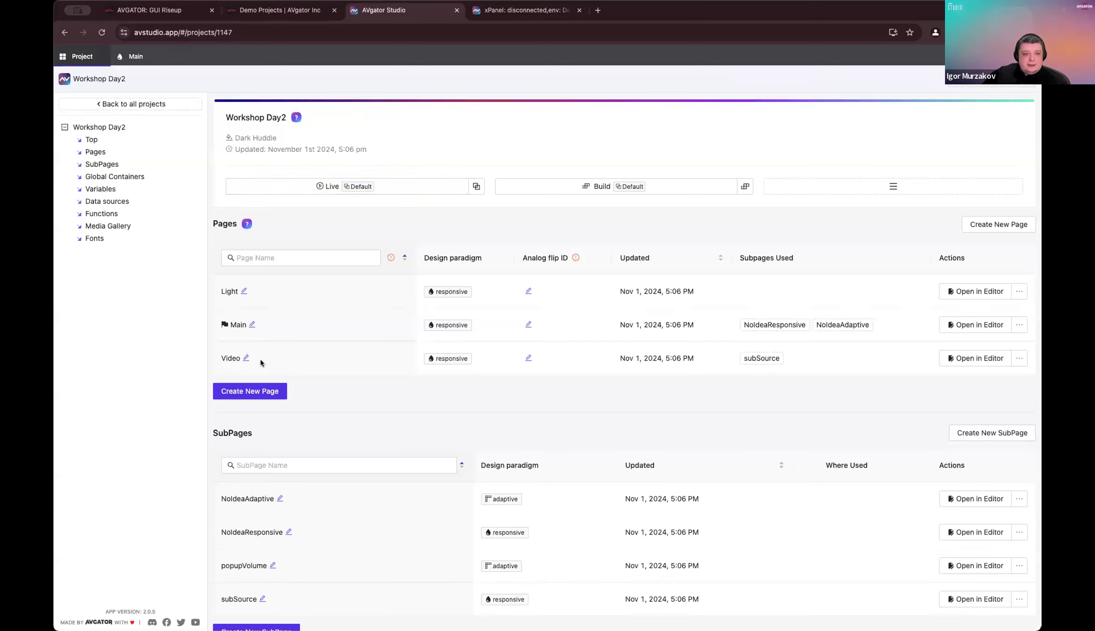
click(955, 296)
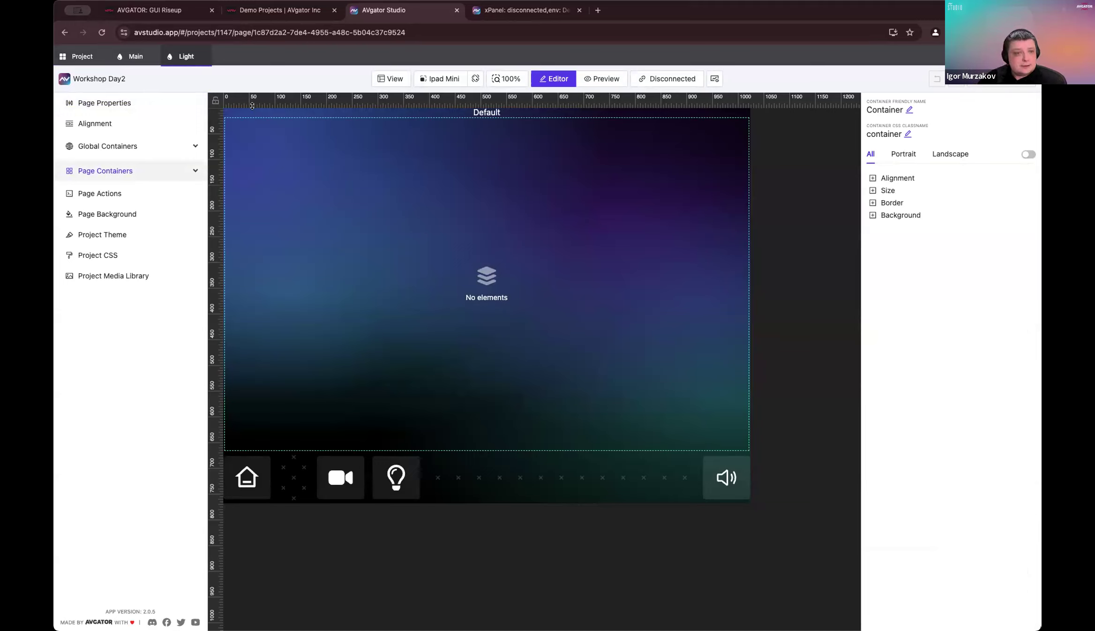
click(82, 57)
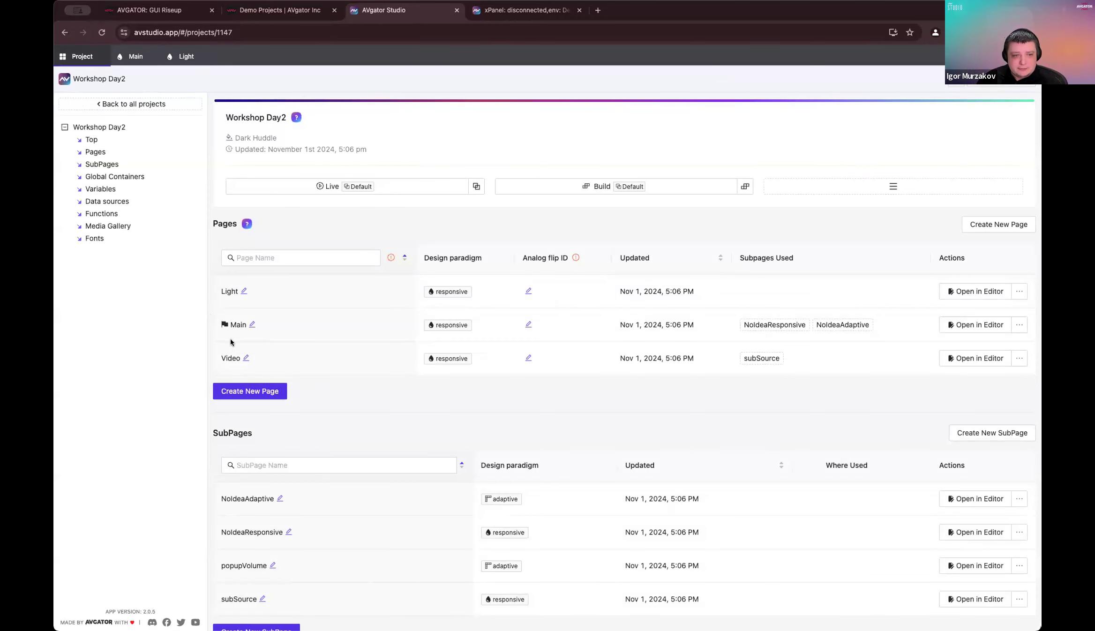
Step: Create a new subpage named Light source control with the Responsive design paradigm
scroll(330, 396, down, 6)
click(239, 319)
click(619, 186)
triple_click(606, 145)
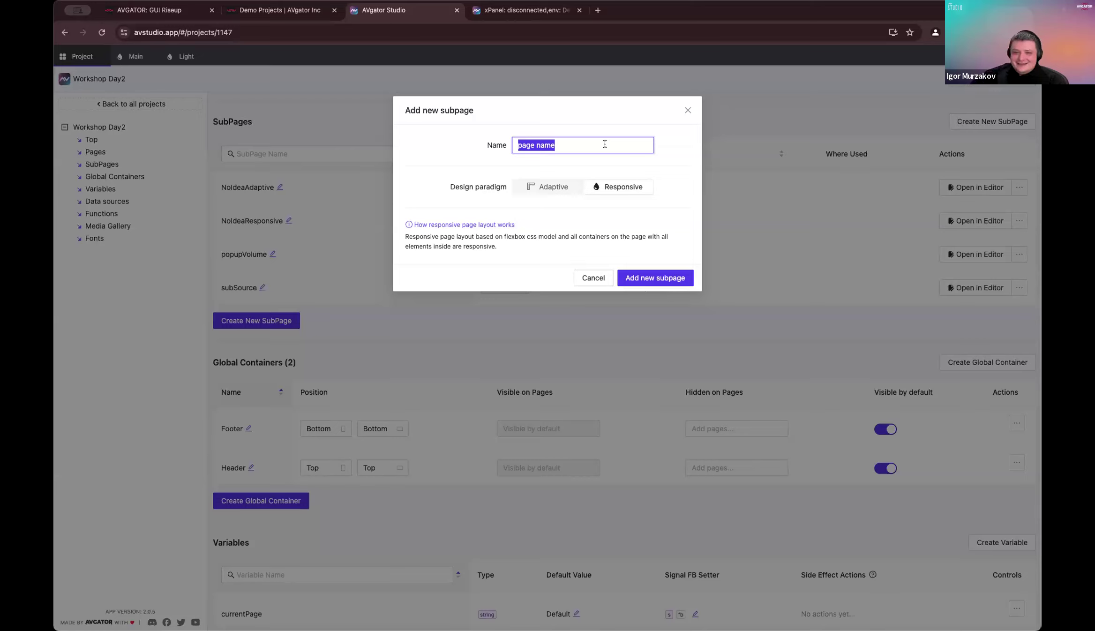
key(BackSpace)
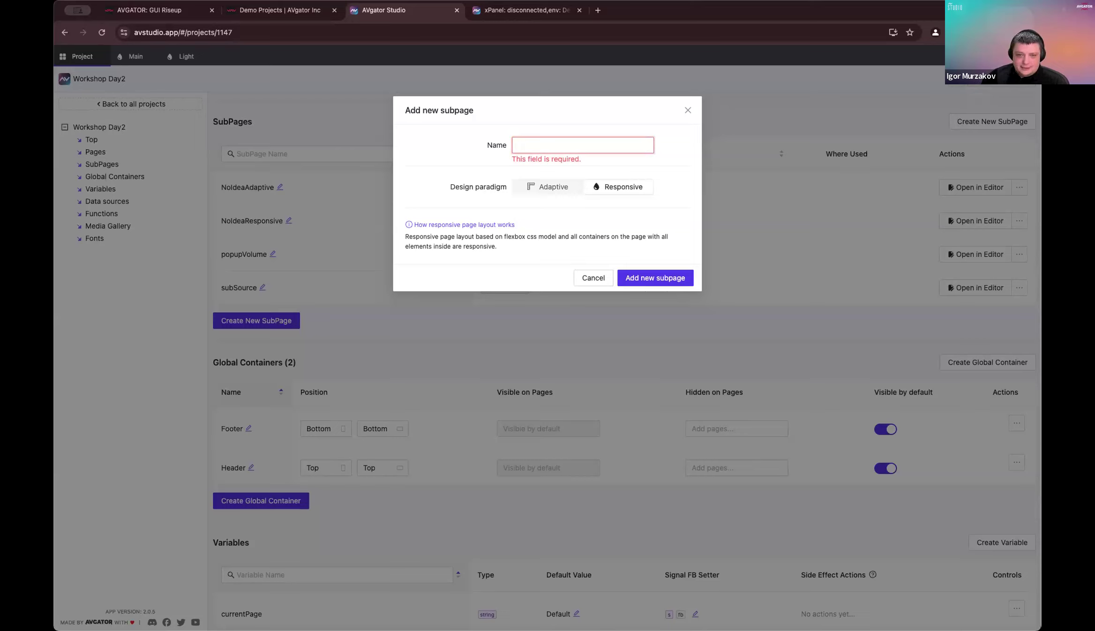
text(Li)
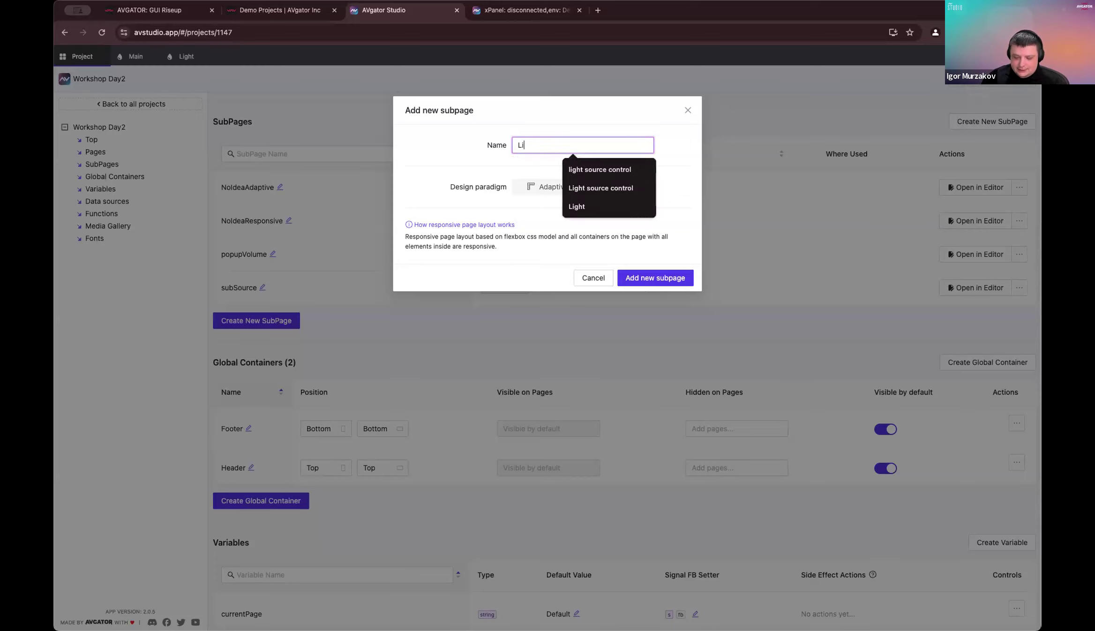
text(ght source control)
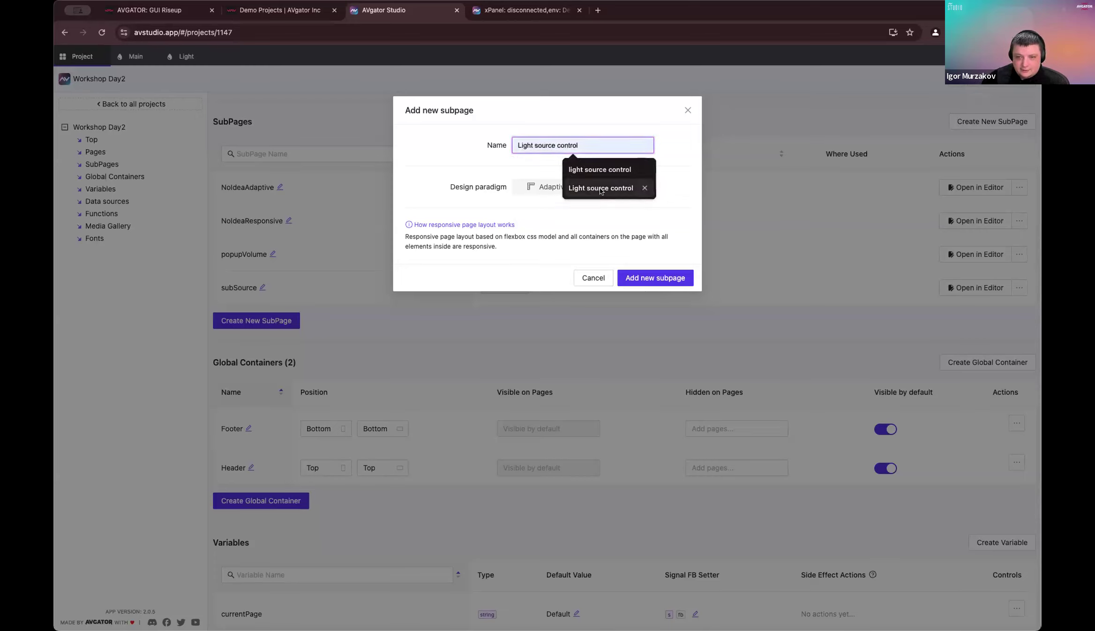
click(568, 188)
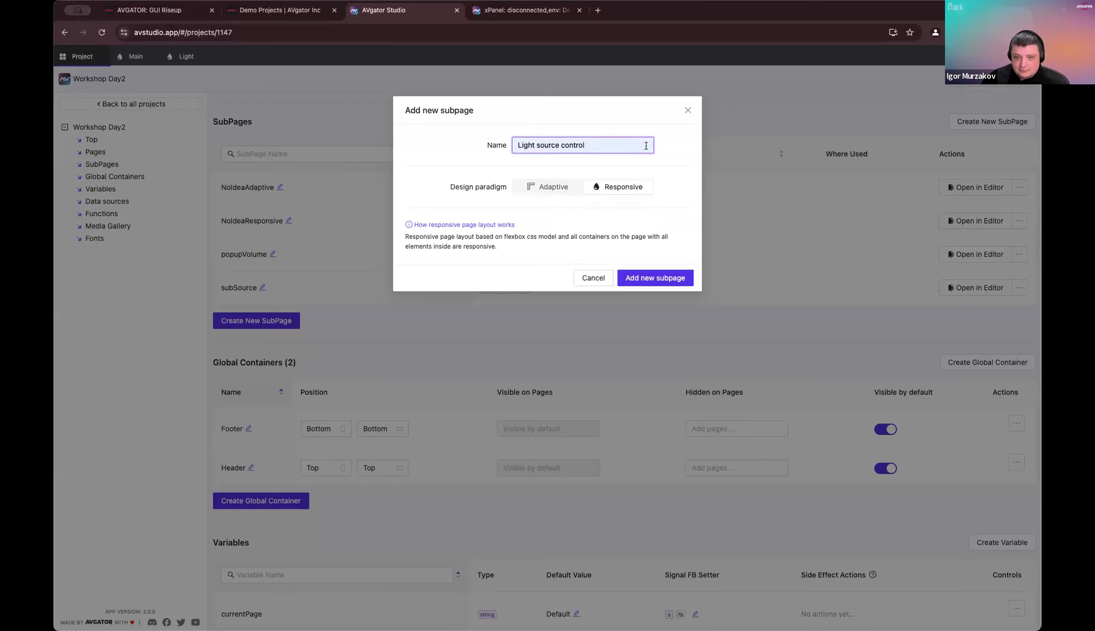
key(BackSpace)
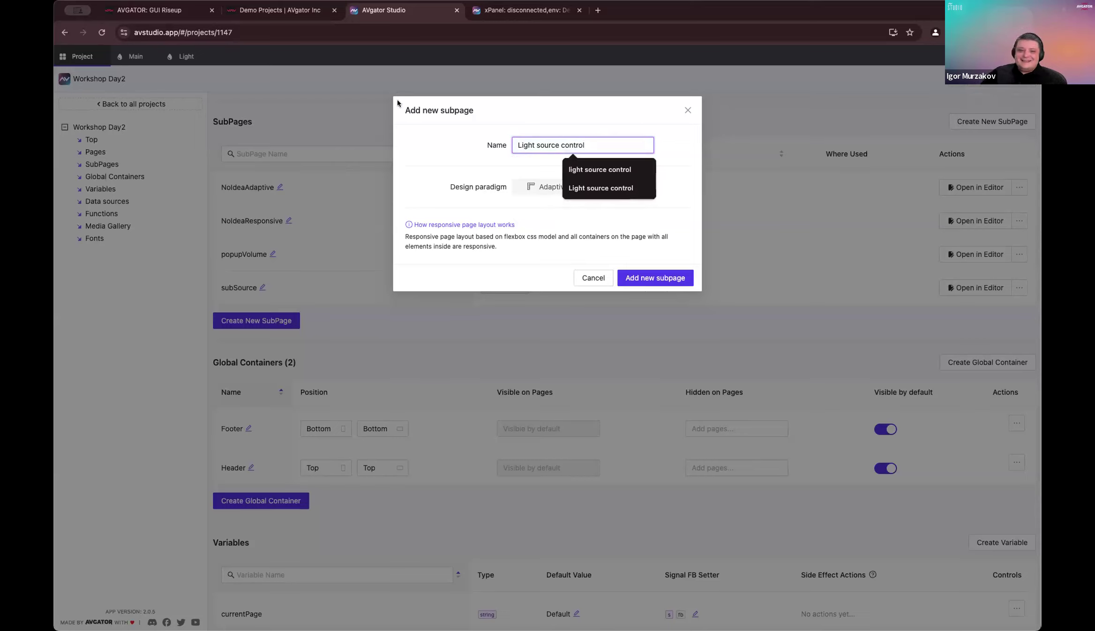
click(444, 147)
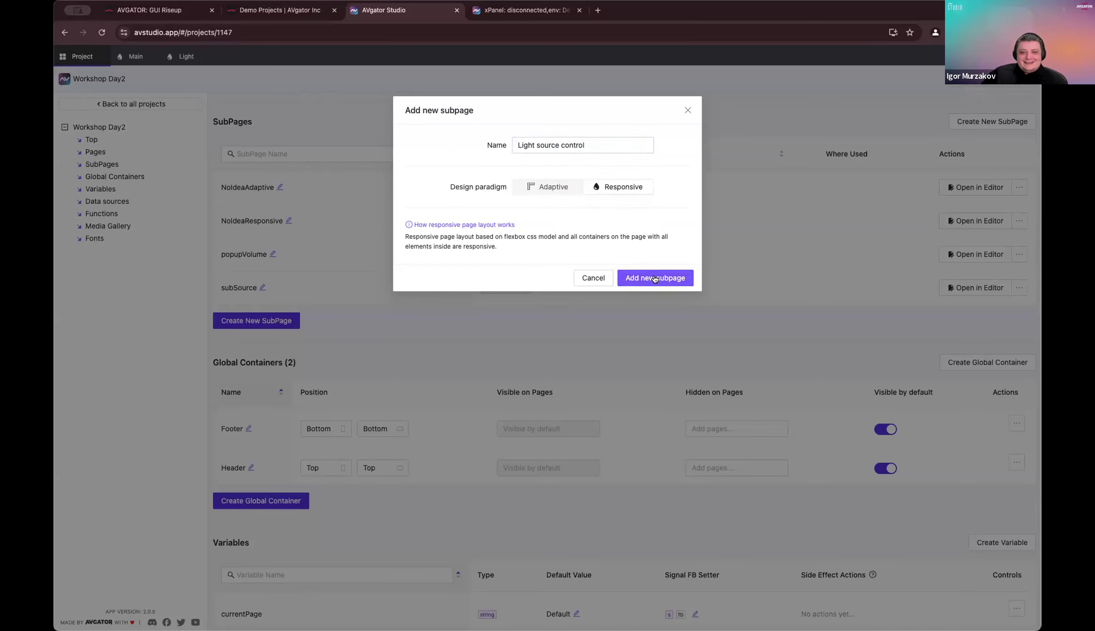
click(654, 278)
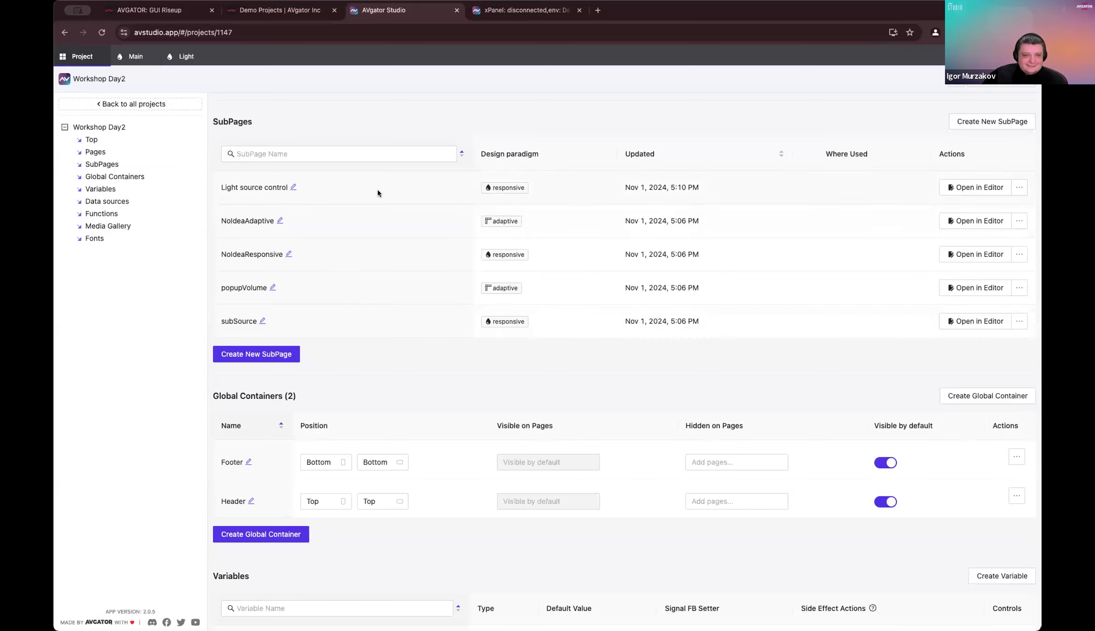
Step: Open the Light source control subpage in the editor, set its container flow to vertical and add a second container
click(973, 188)
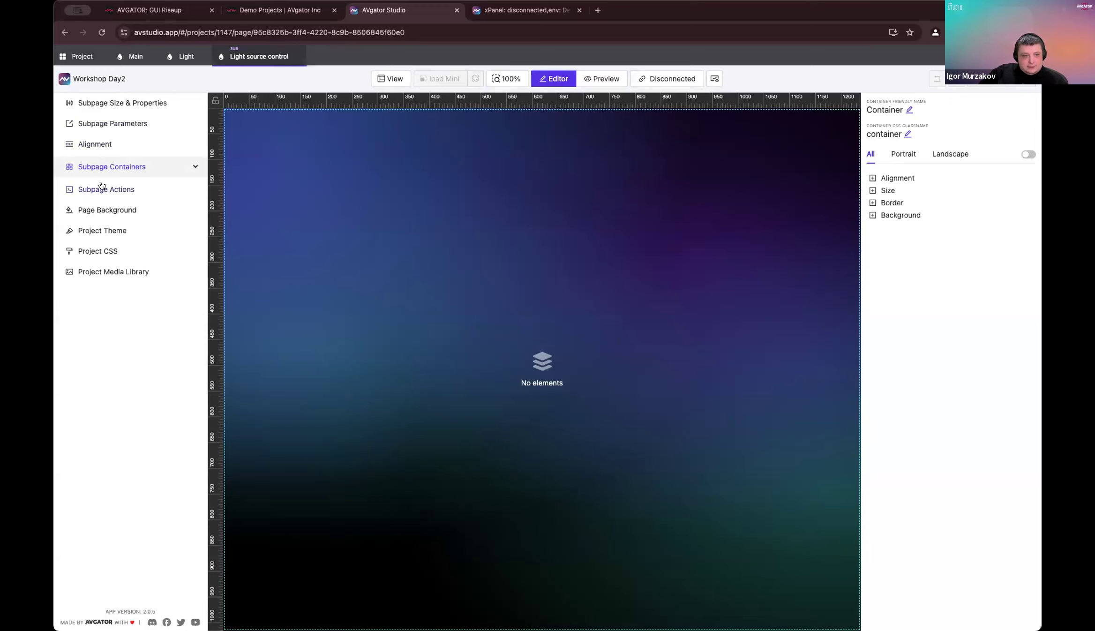
click(108, 143)
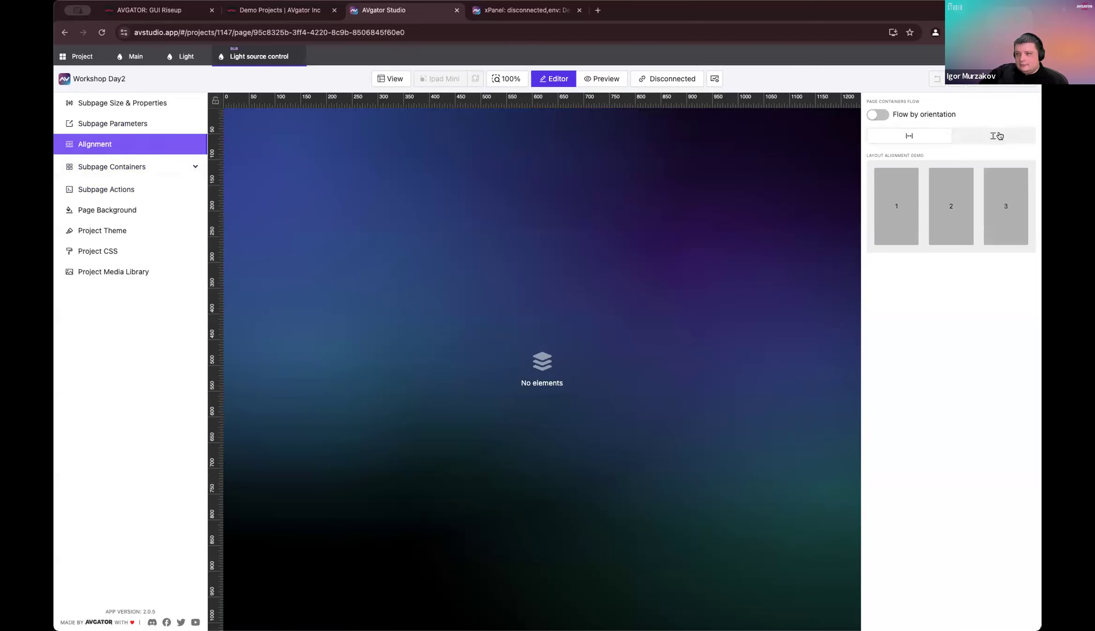
click(999, 136)
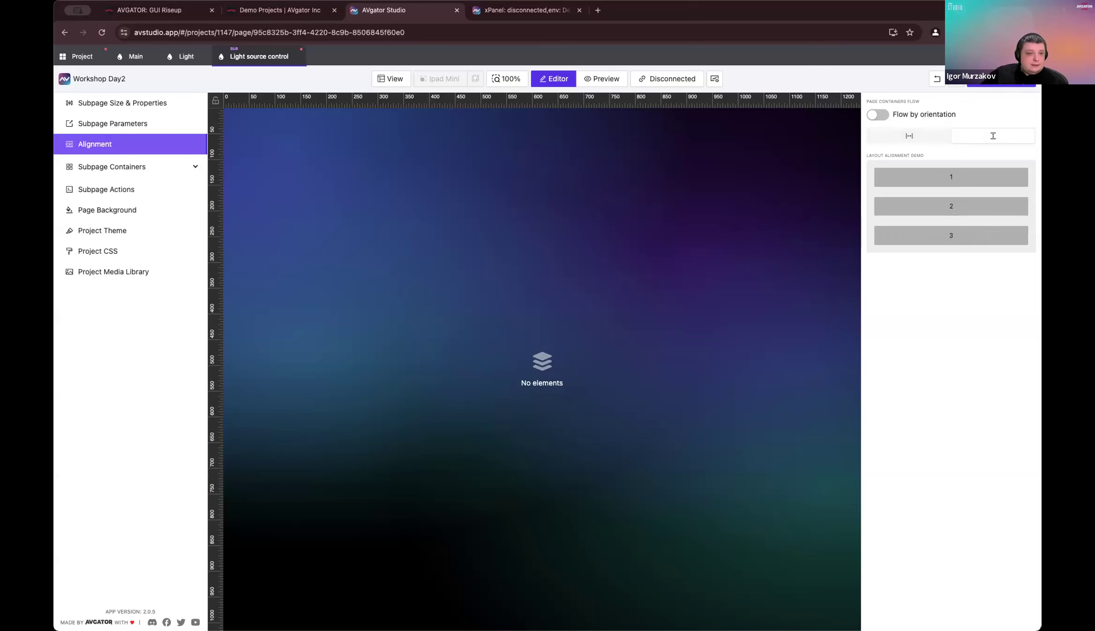
click(162, 168)
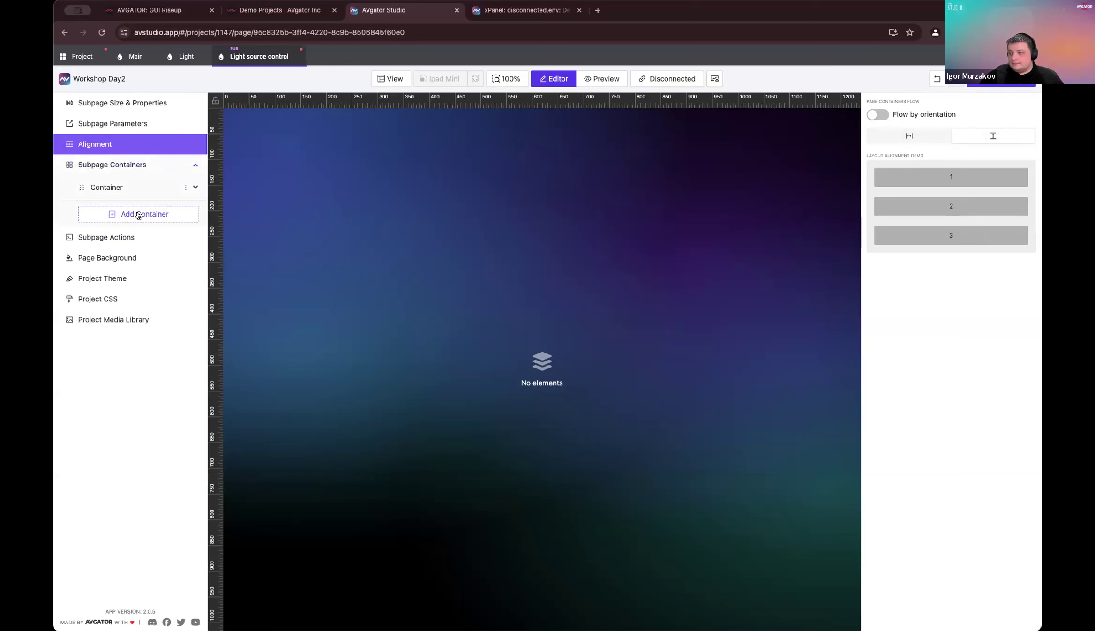
click(139, 215)
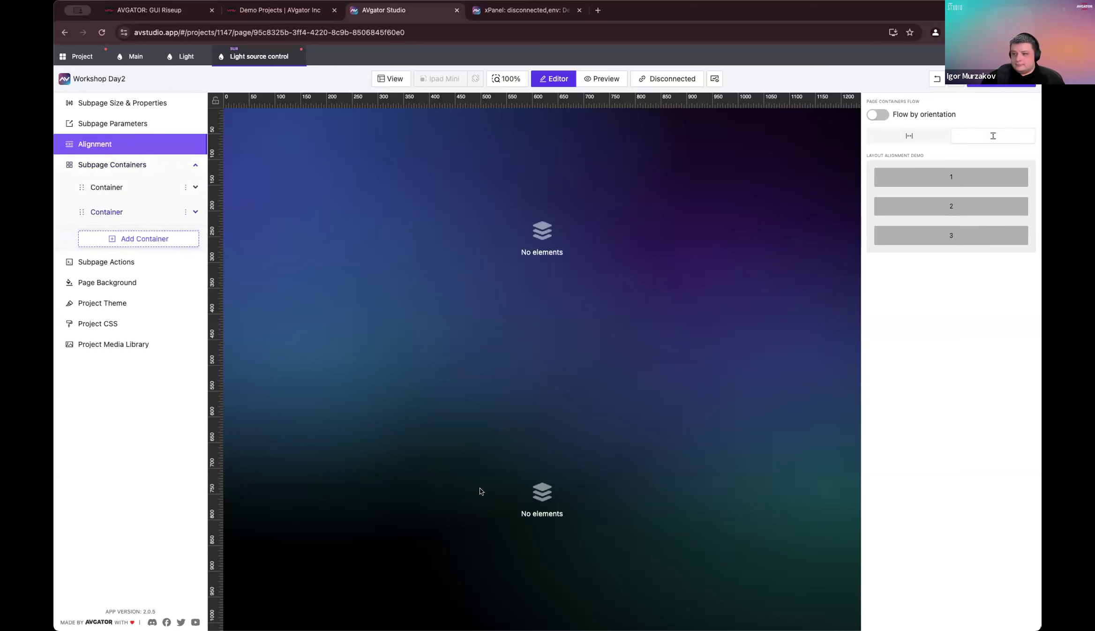
Step: Set the elements flow to horizontal in both the upper and lower containers of the subpage
click(687, 523)
click(696, 297)
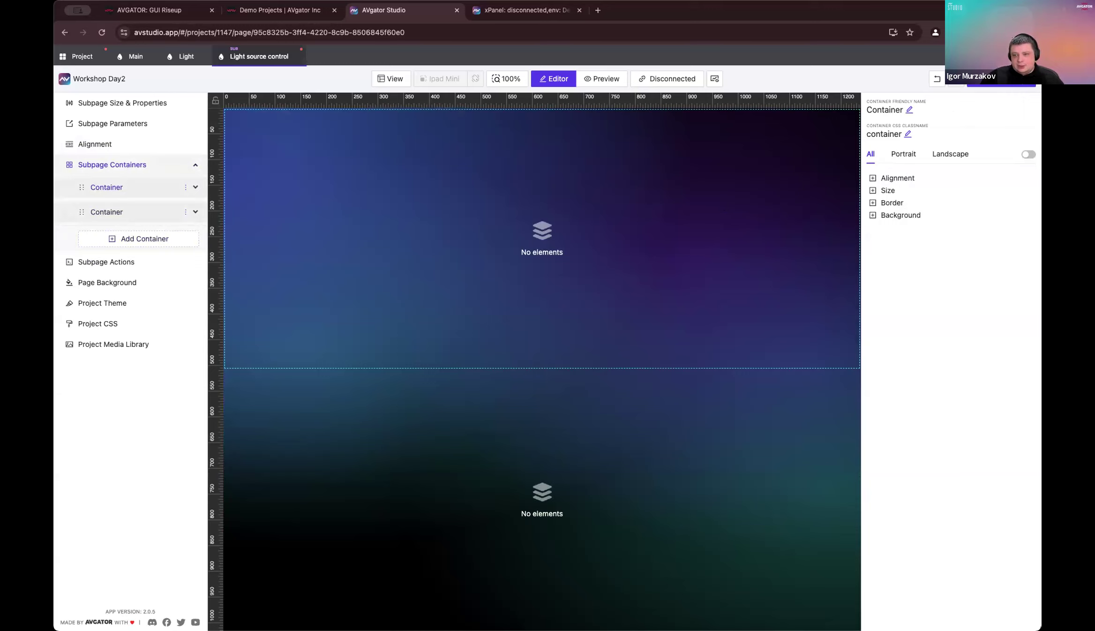
click(918, 178)
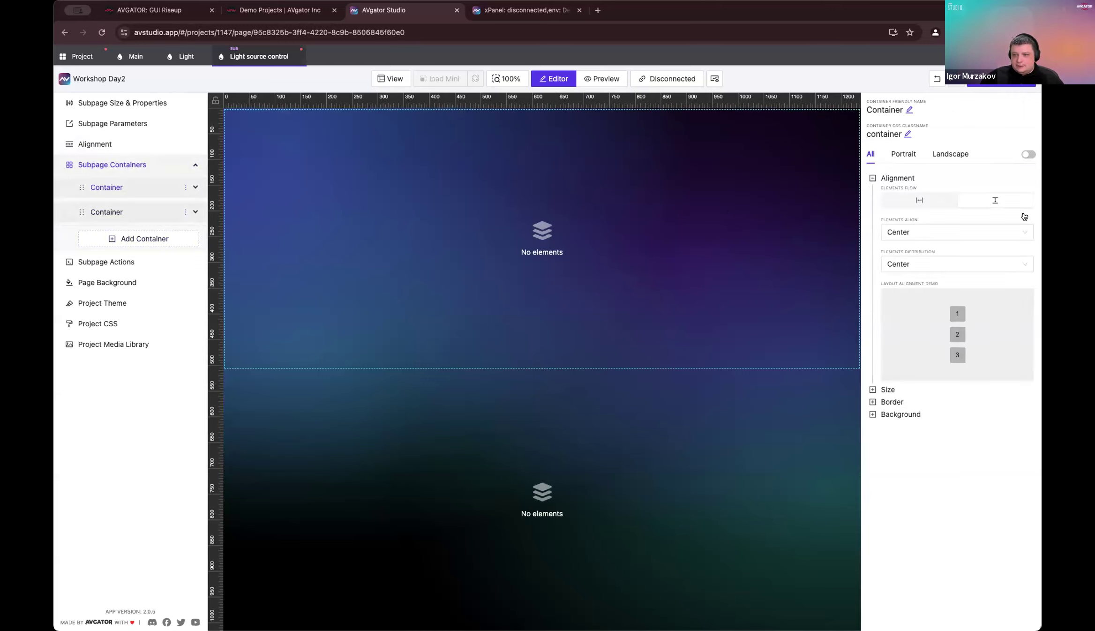
click(905, 197)
click(695, 495)
click(897, 178)
click(918, 201)
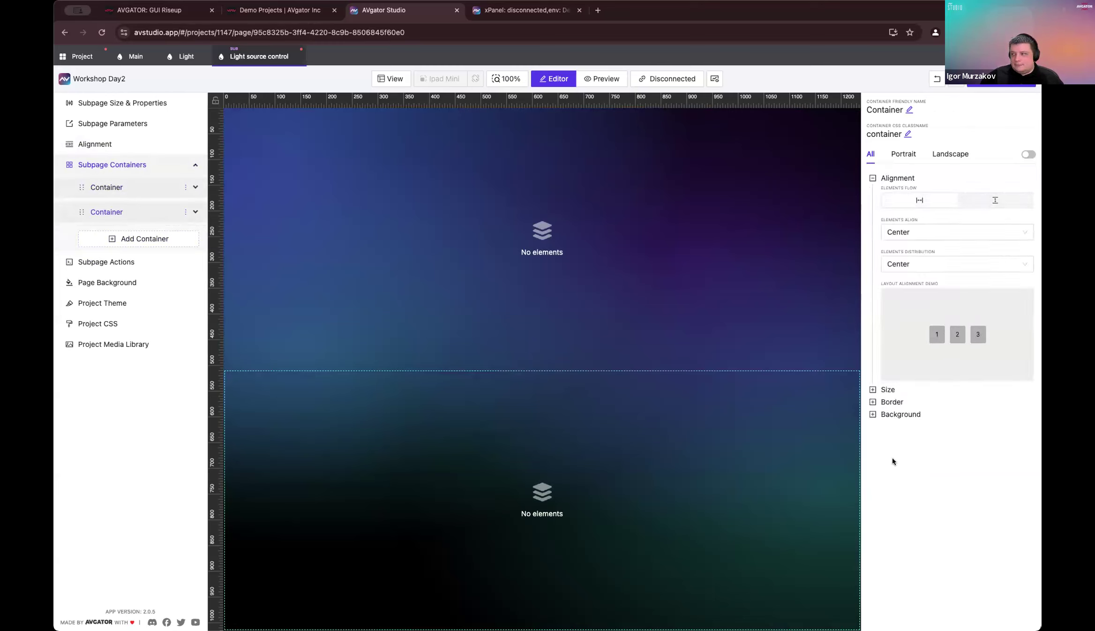
click(689, 300)
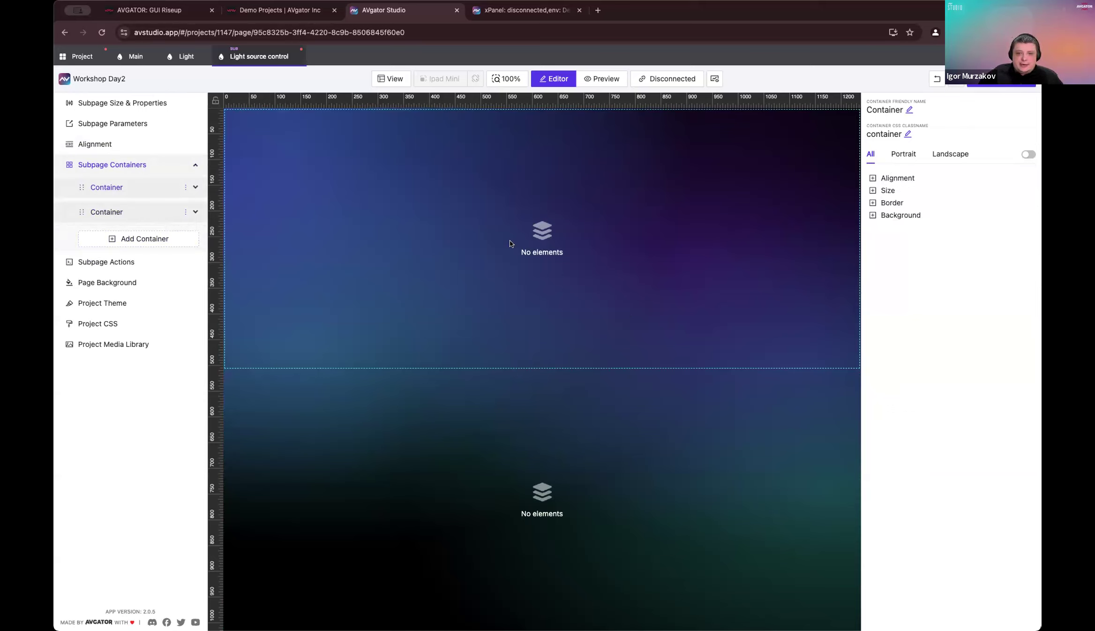
click(690, 475)
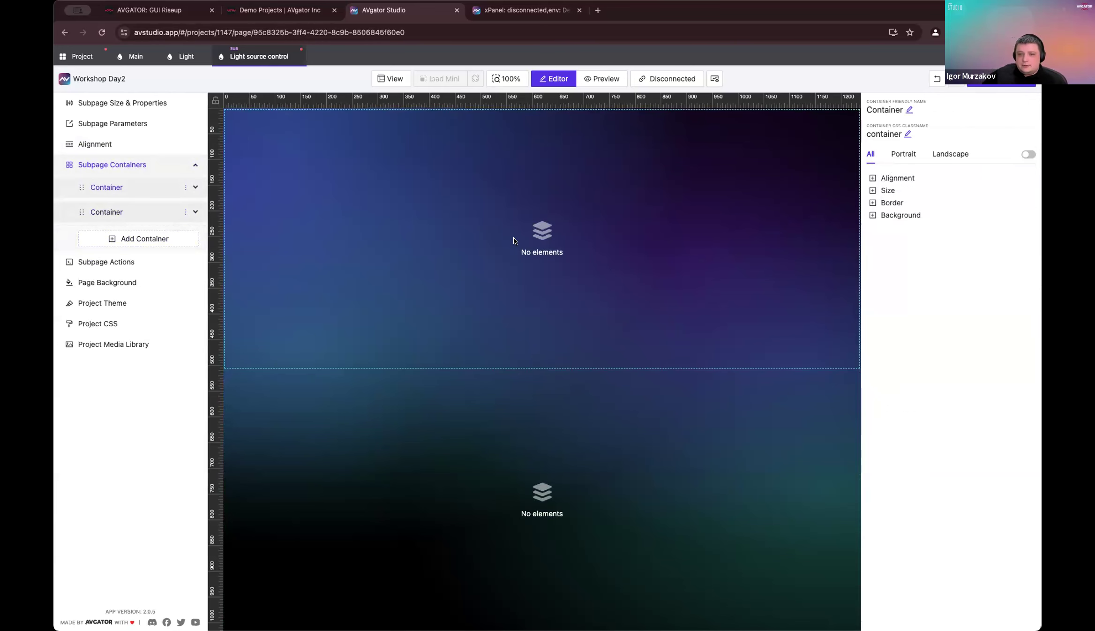
click(543, 252)
click(583, 261)
double_click(589, 147)
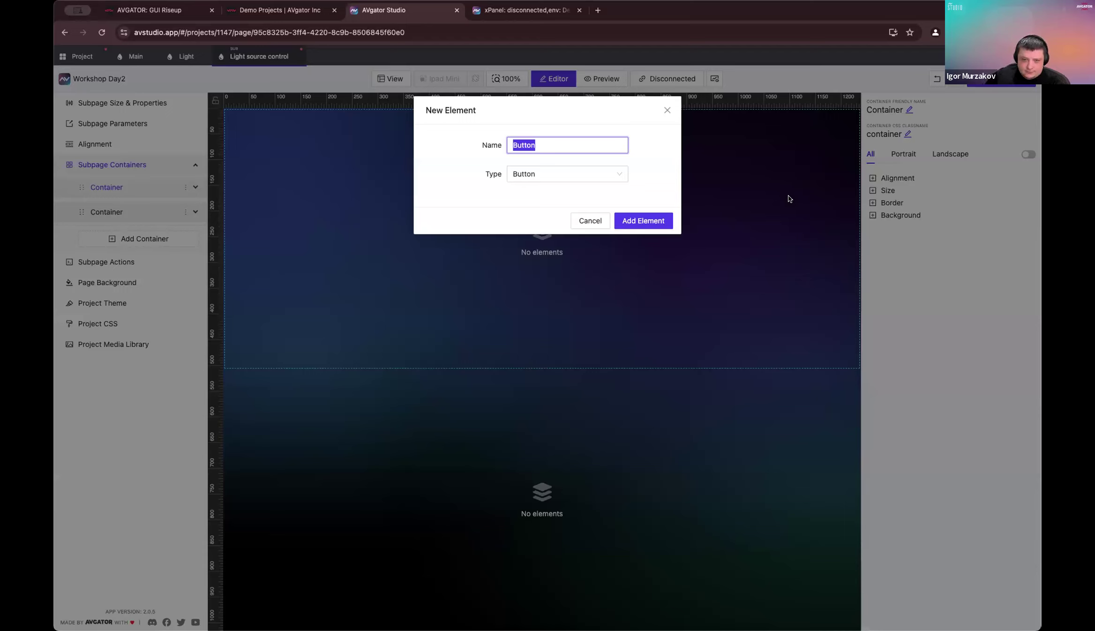
click(863, 285)
Step: Add a Text element named Light source caption to the upper container
right_click(475, 213)
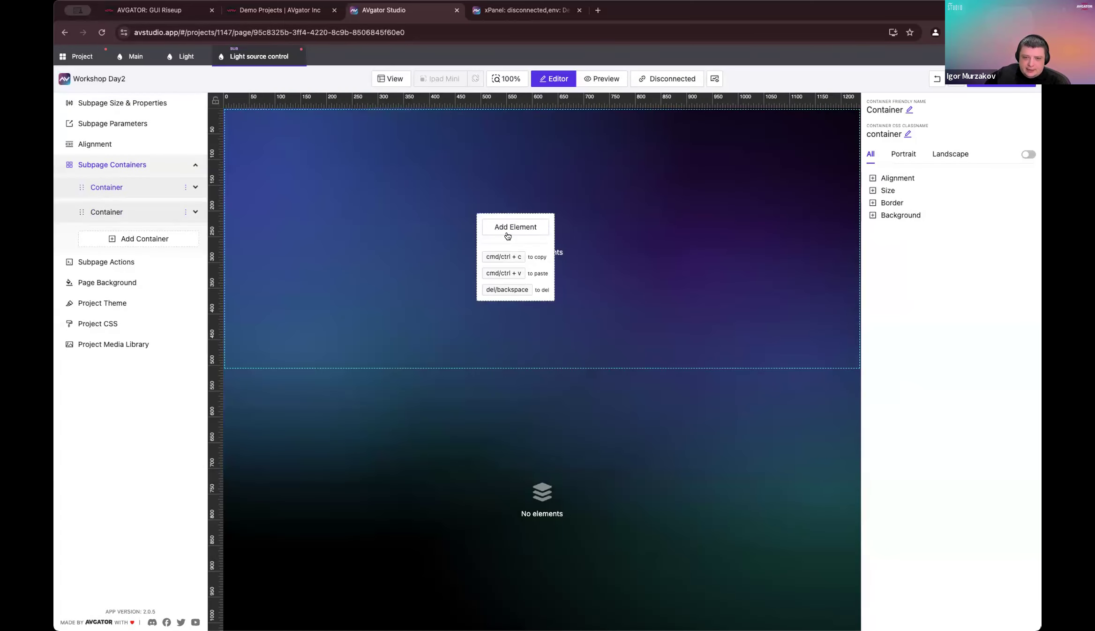
click(508, 229)
click(558, 174)
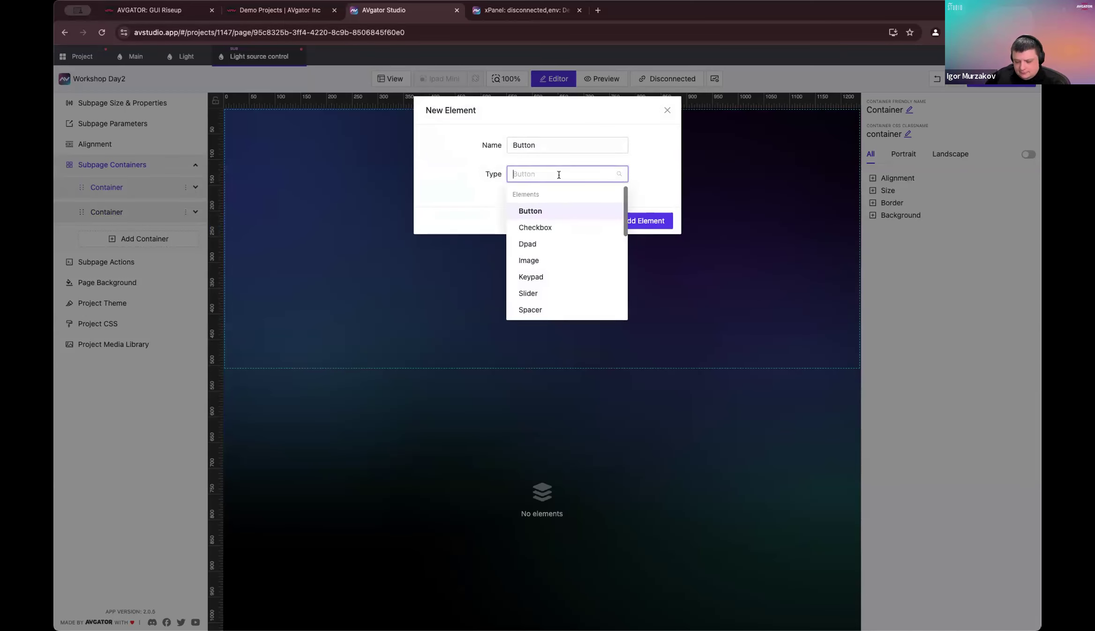
text(text)
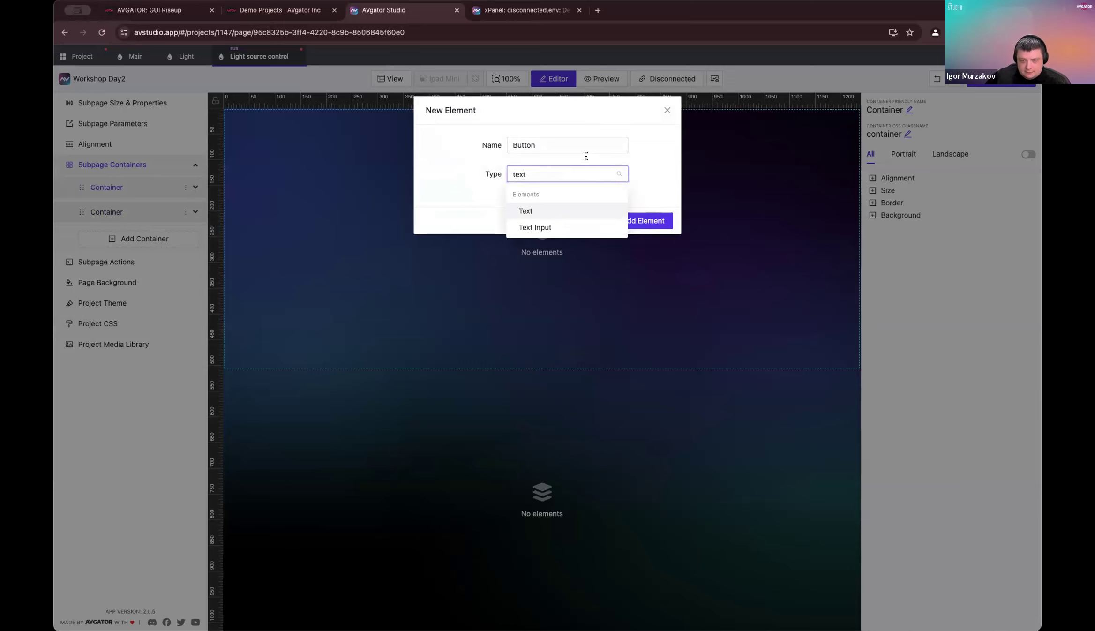
click(531, 210)
double_click(589, 146)
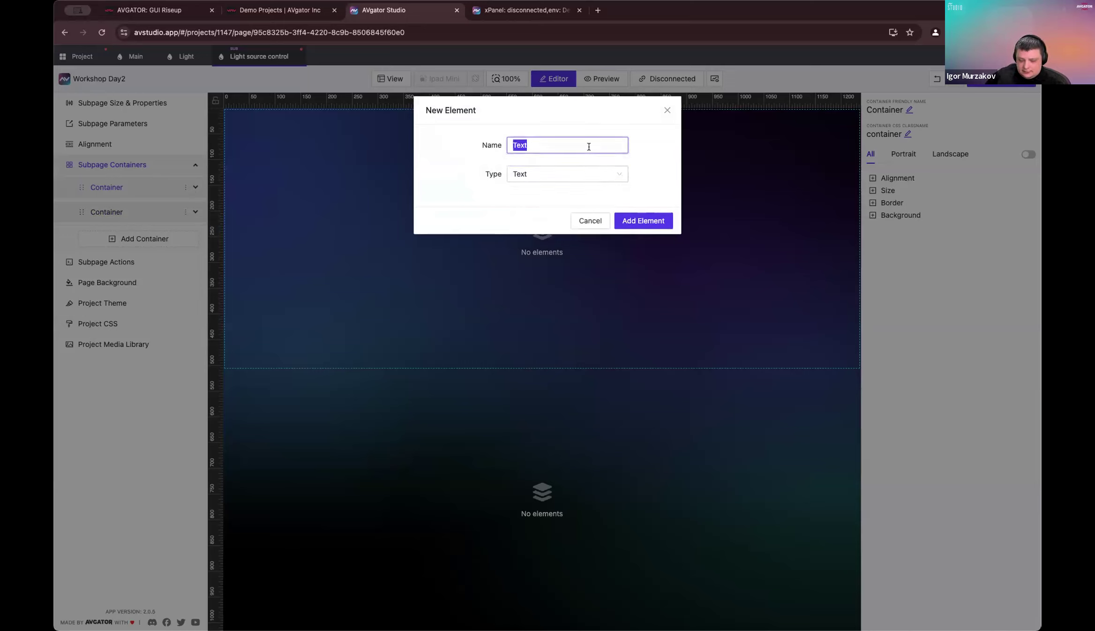
text(Light )
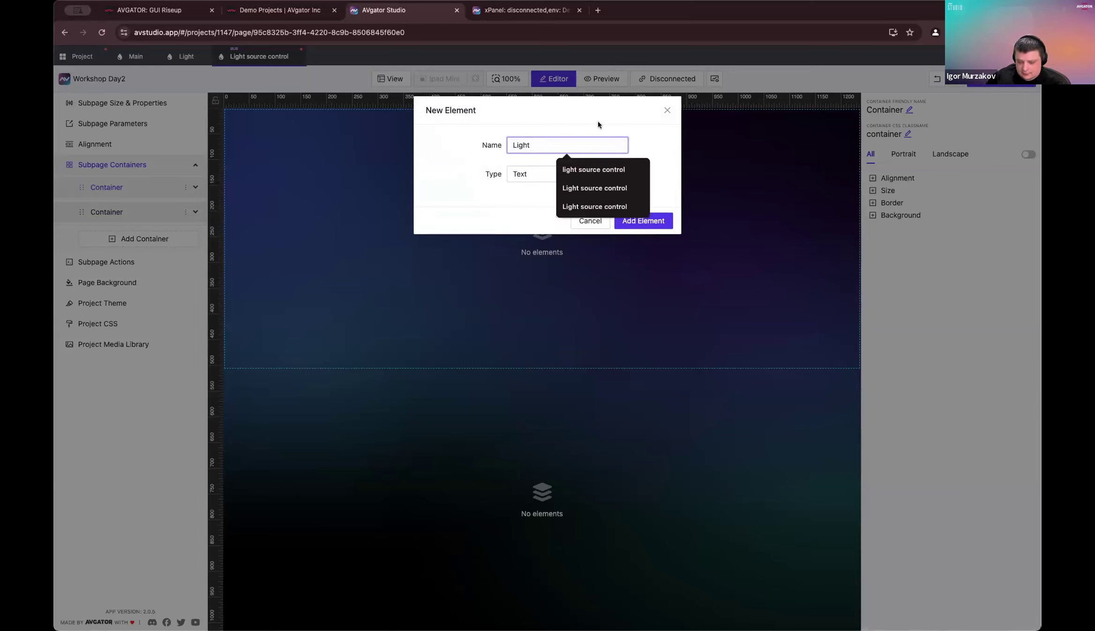
text(source caption)
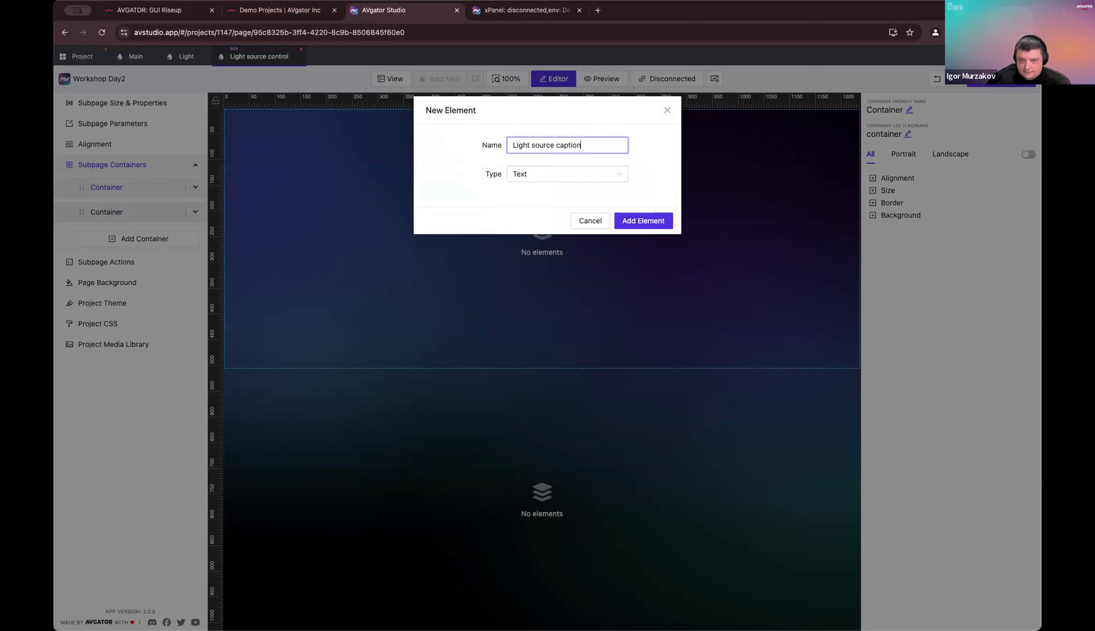
click(643, 220)
click(536, 241)
Step: Add a Slider element named Light source dimmer to the lower container
click(631, 490)
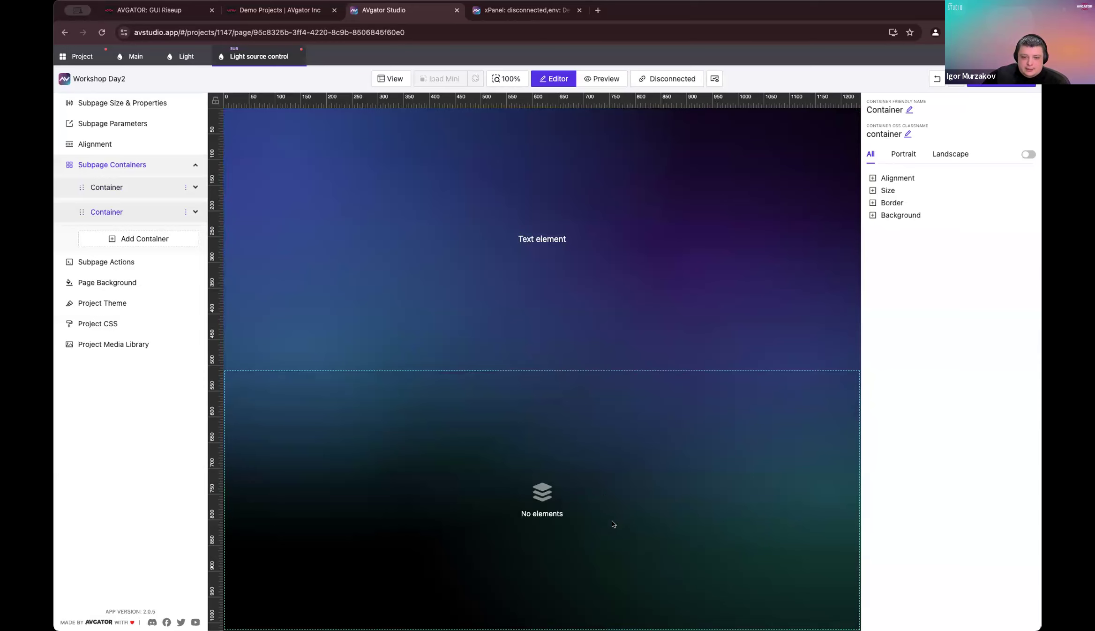
click(526, 462)
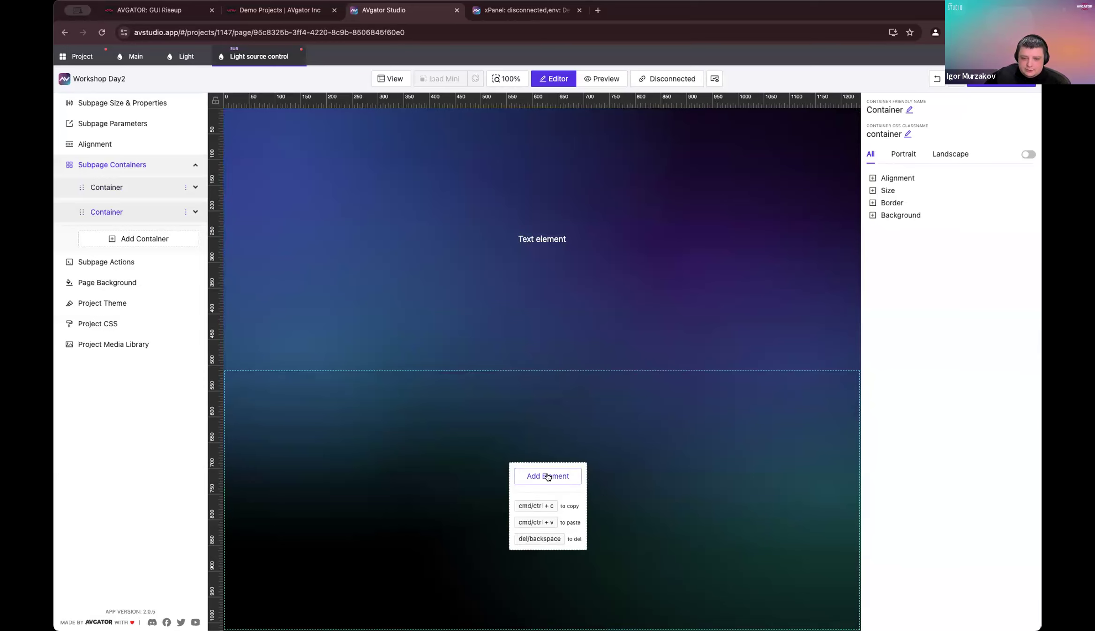
click(547, 475)
double_click(557, 144)
click(554, 176)
text(sli)
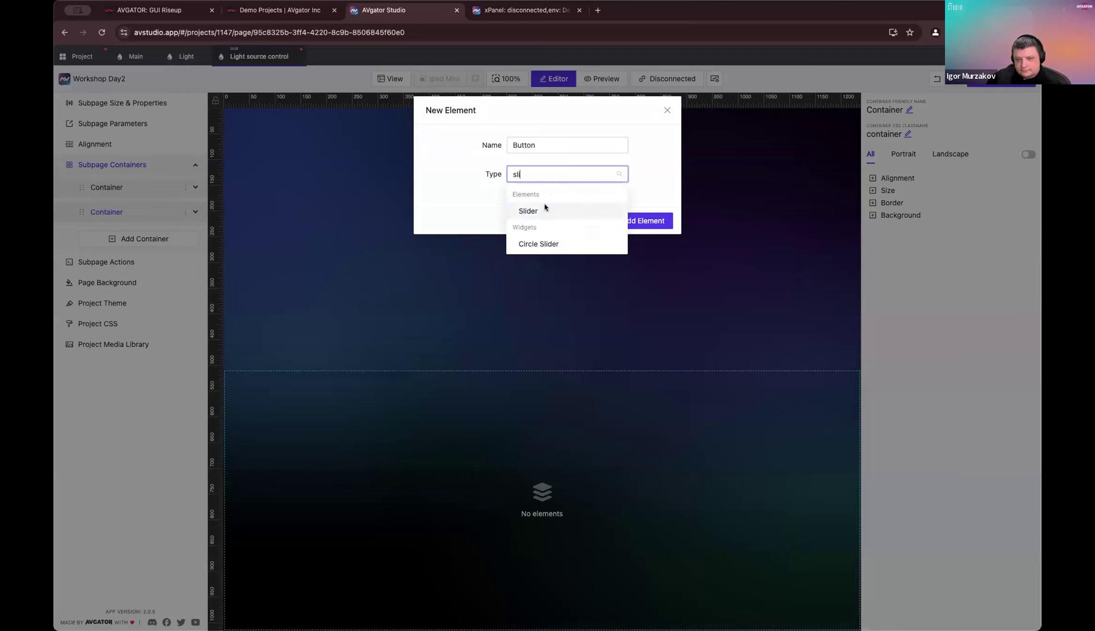
click(544, 208)
double_click(567, 140)
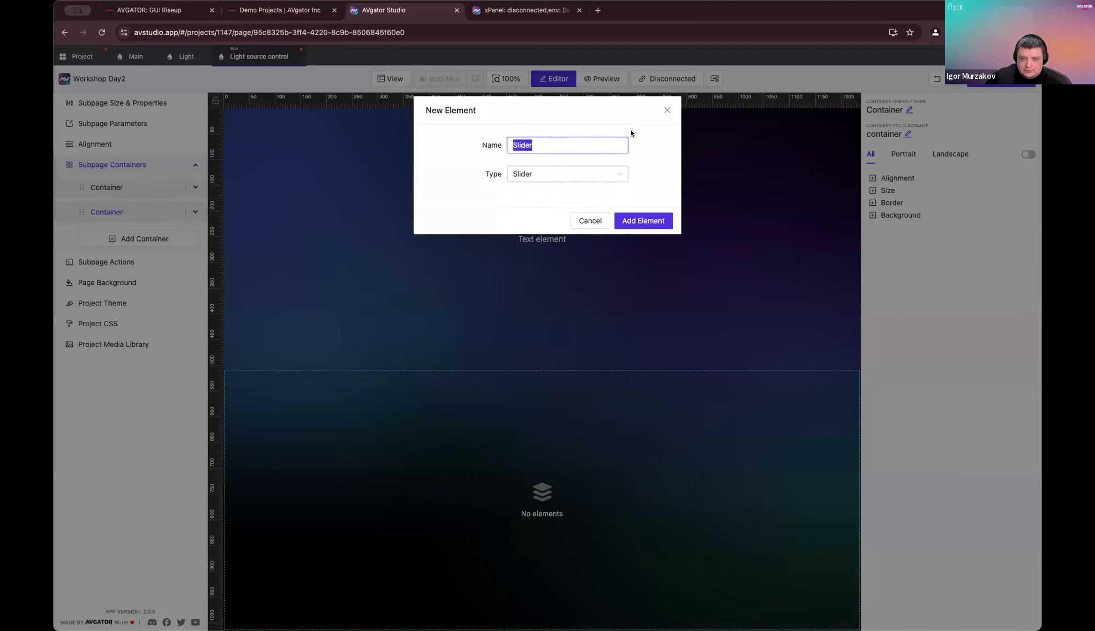
key(BackSpace)
text(Lig)
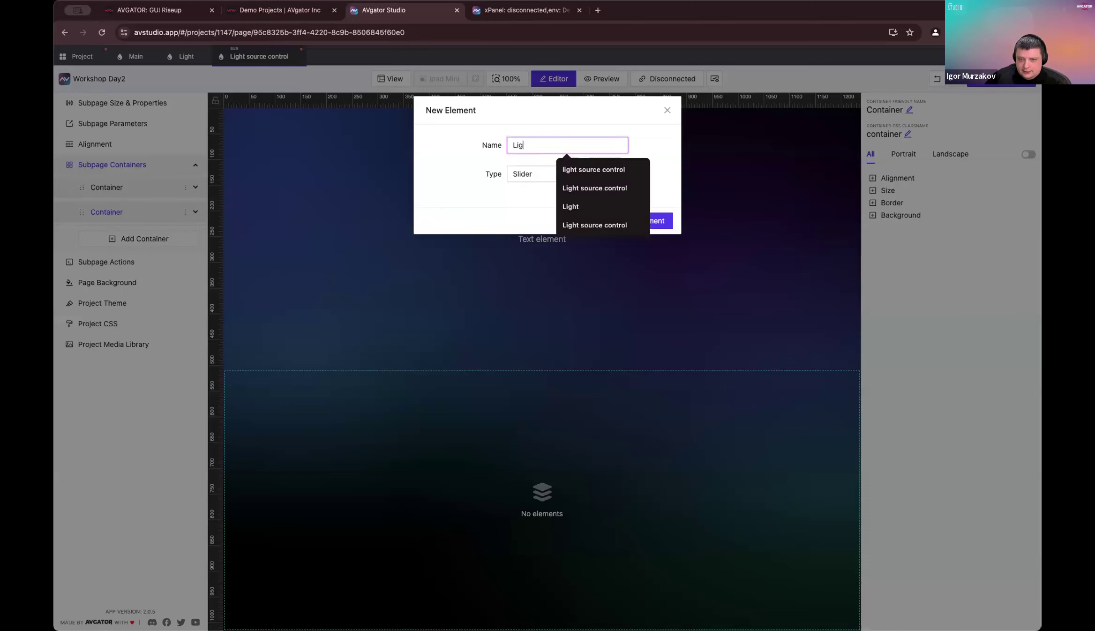
text(ht source )
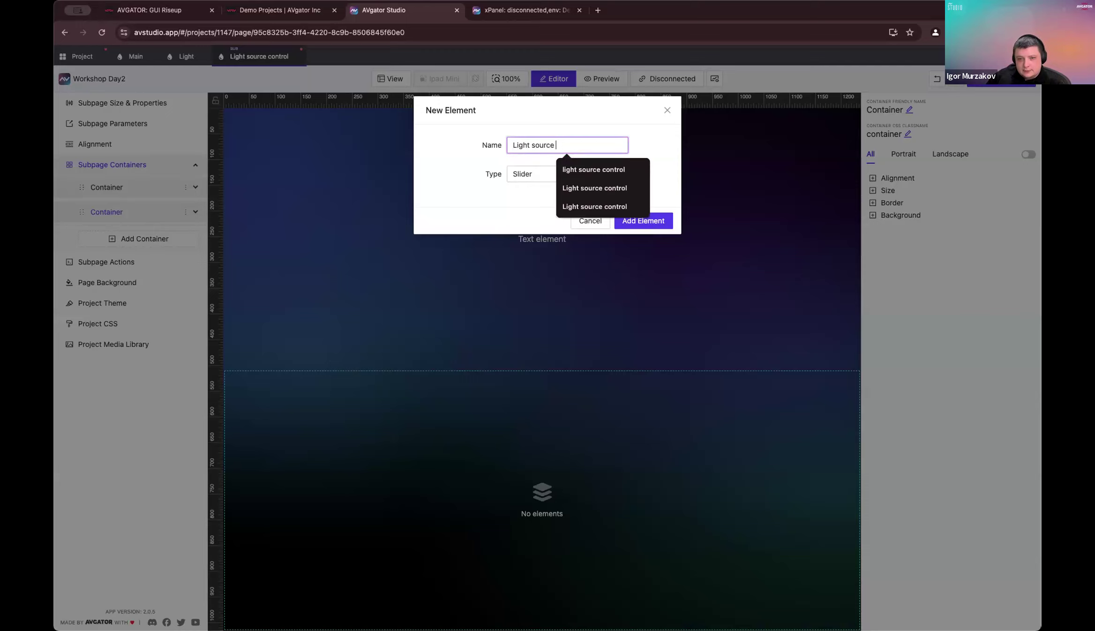
text(dimmer)
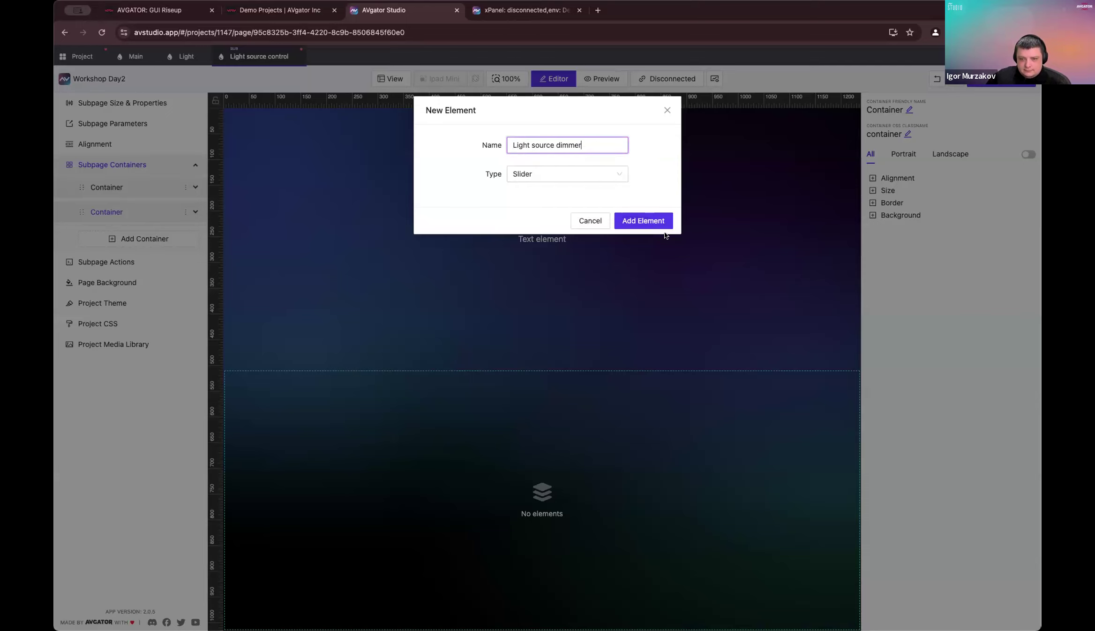
click(654, 223)
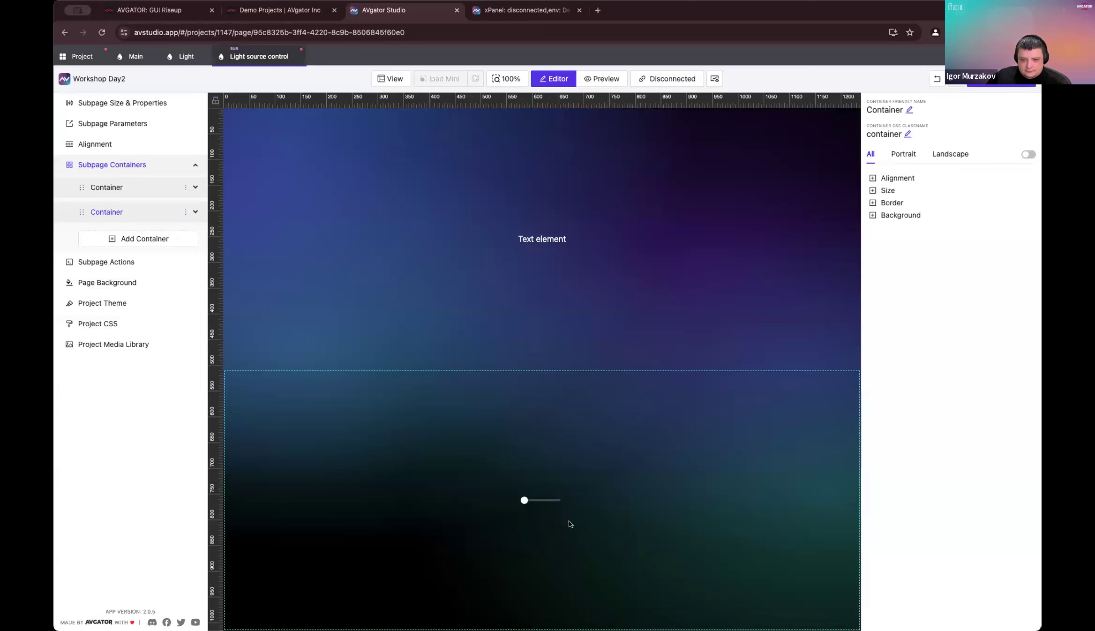
click(543, 498)
Step: Add a Button element named Light source power toggle to the lower container beside the slider
click(710, 495)
right_click(723, 519)
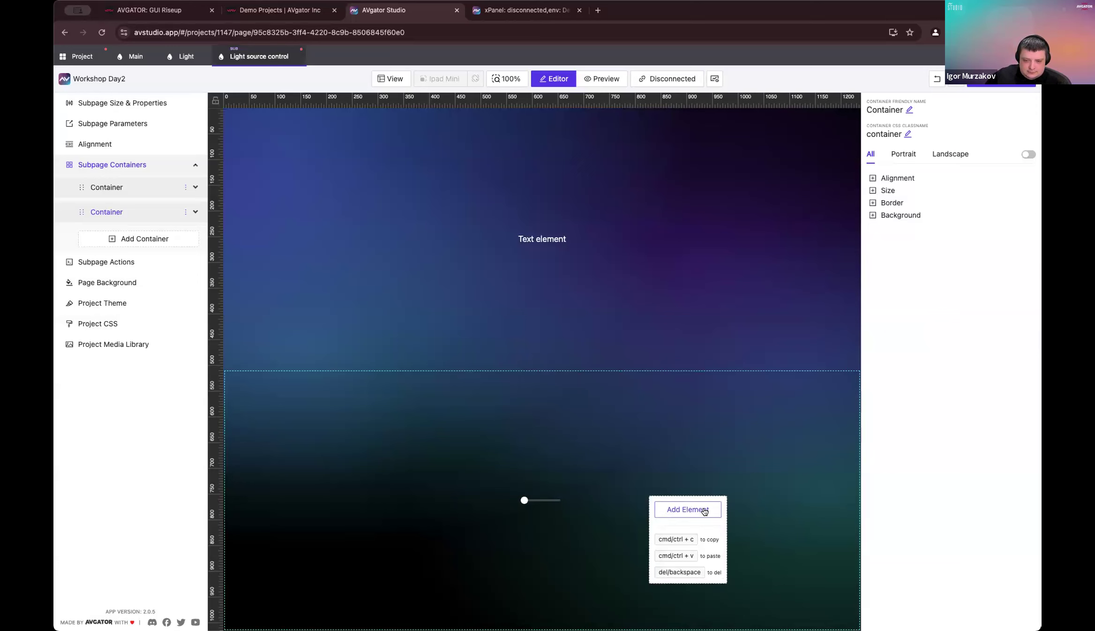
click(704, 511)
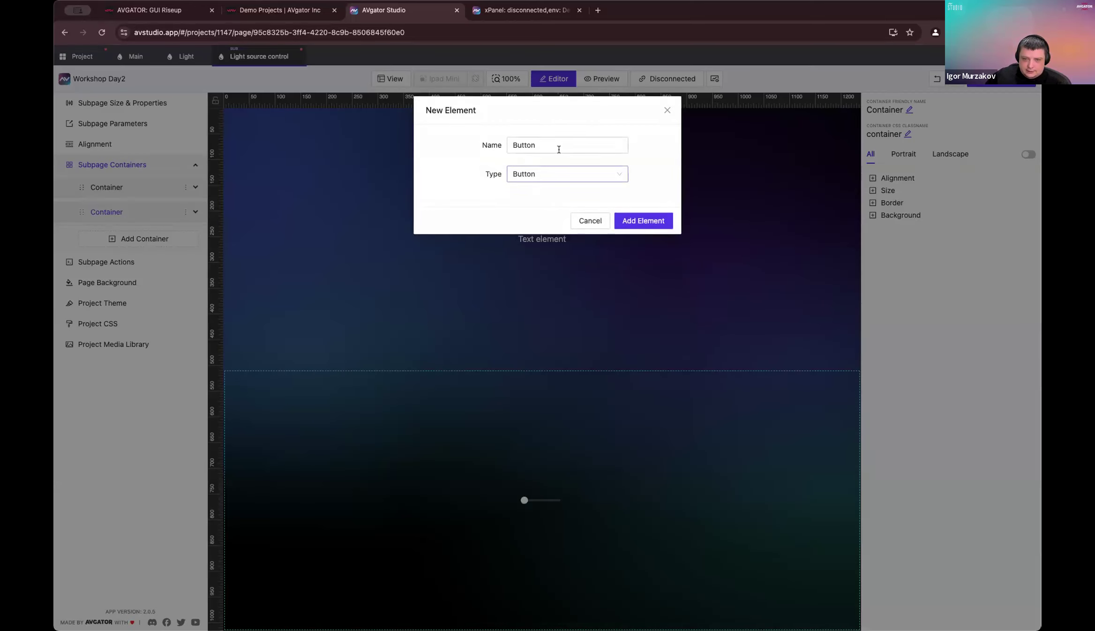
double_click(547, 139)
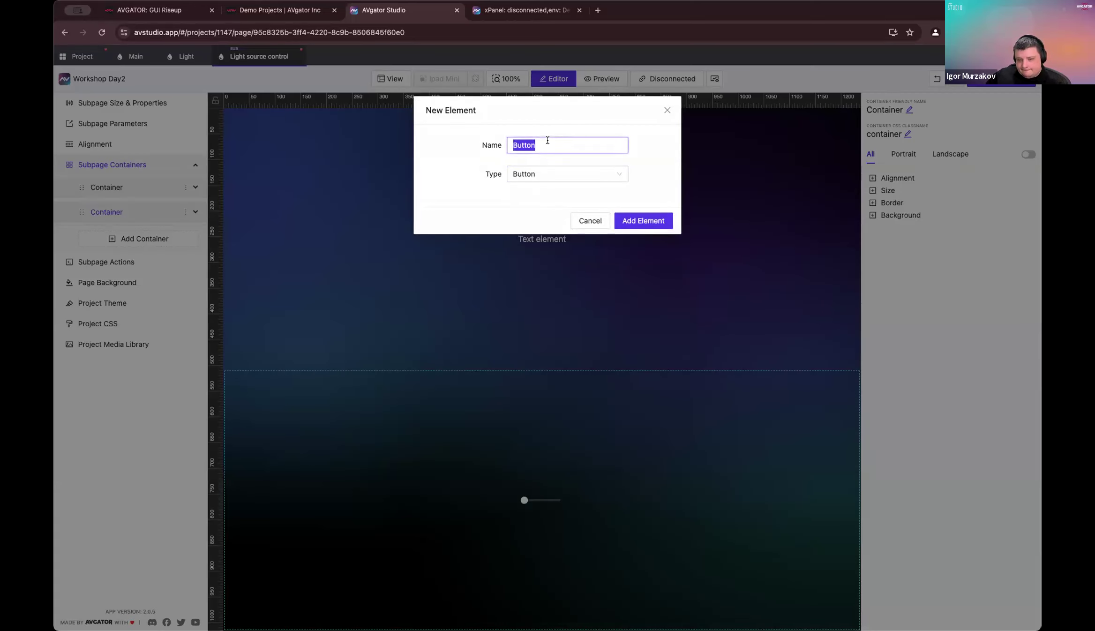
key(BackSpace)
text(Po)
key(BackSpace)
text(Light )
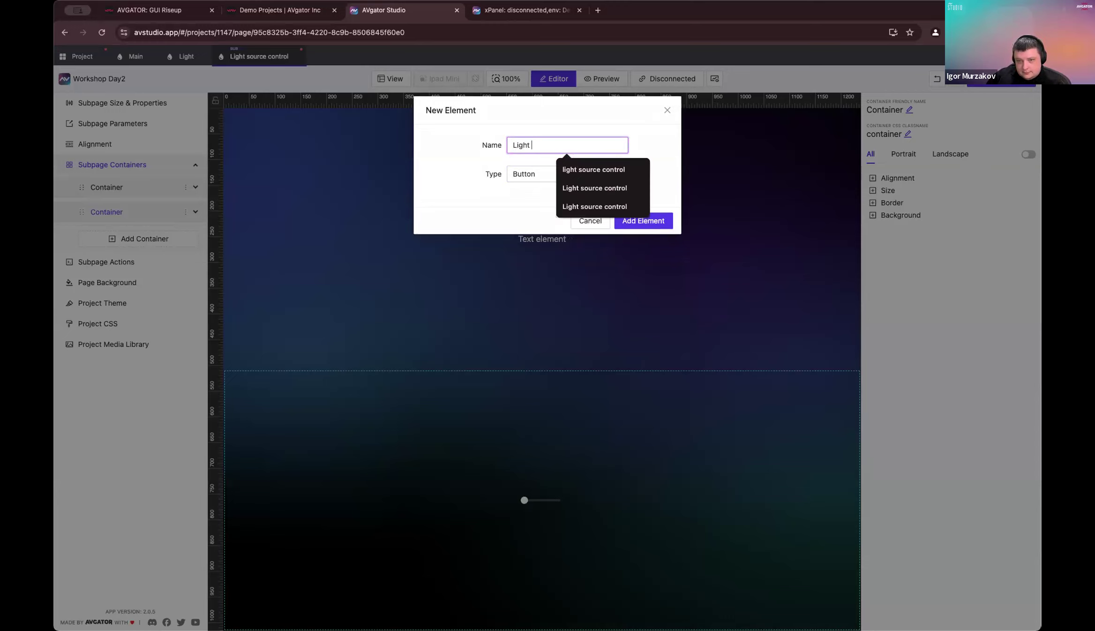
text(source por)
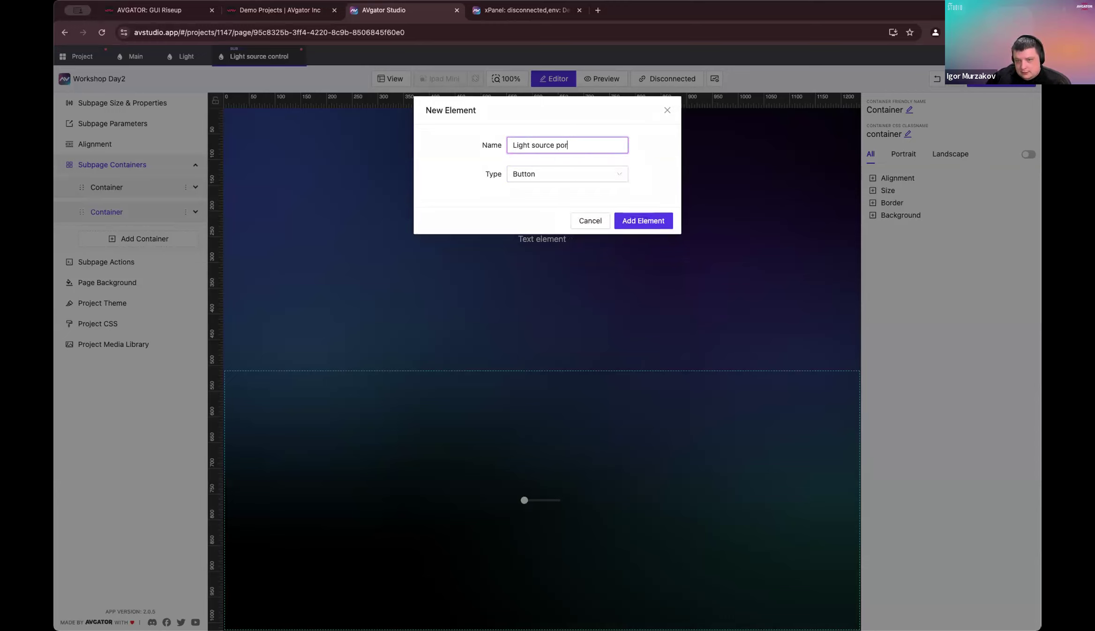
key(BackSpace)
text(wer toggle)
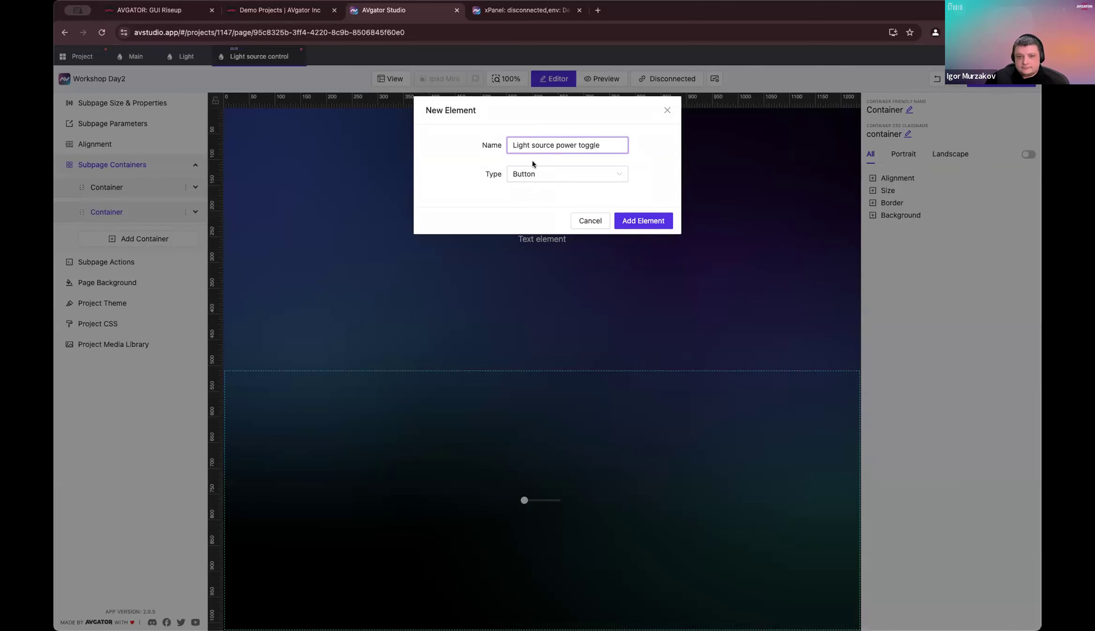
click(648, 222)
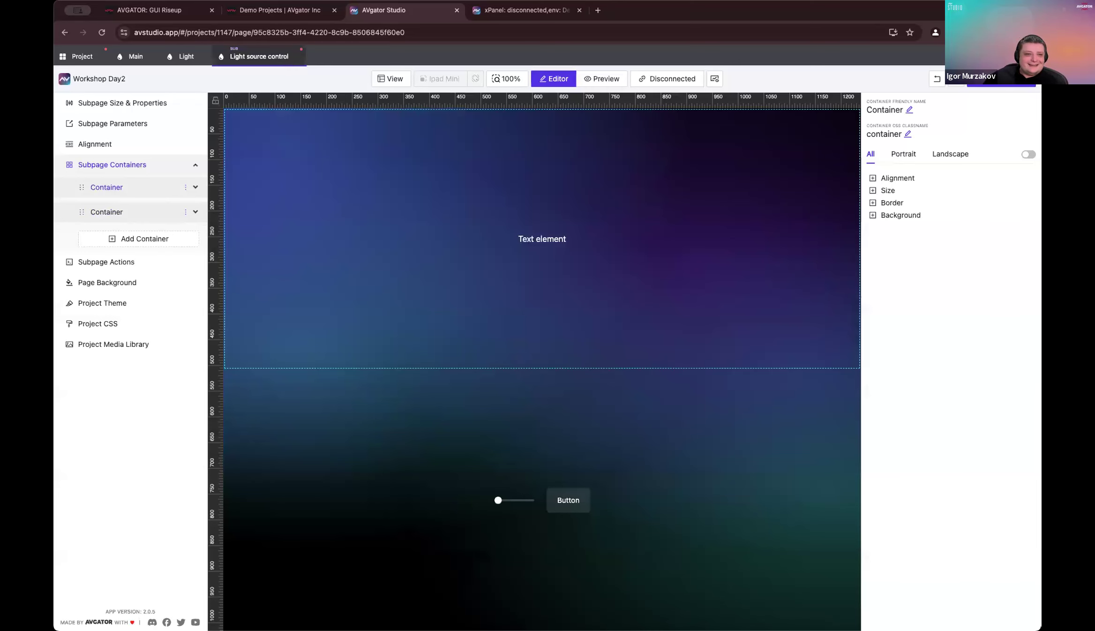
Step: Add a single SubPage element named Light source to the Light page's container, using the Light source control subpage
click(186, 56)
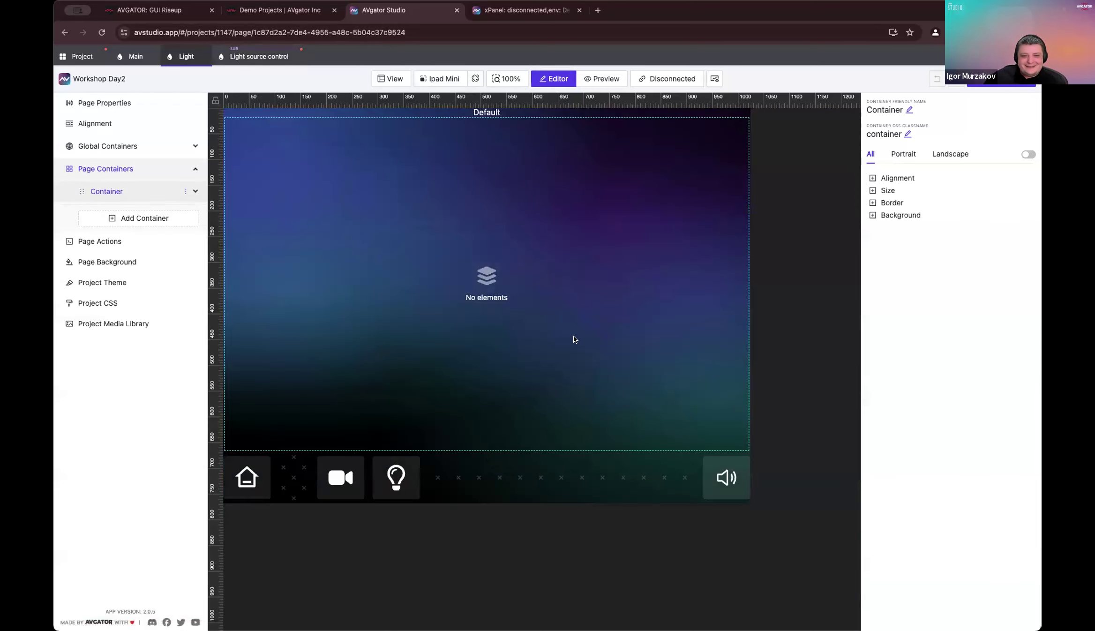
click(521, 289)
double_click(549, 142)
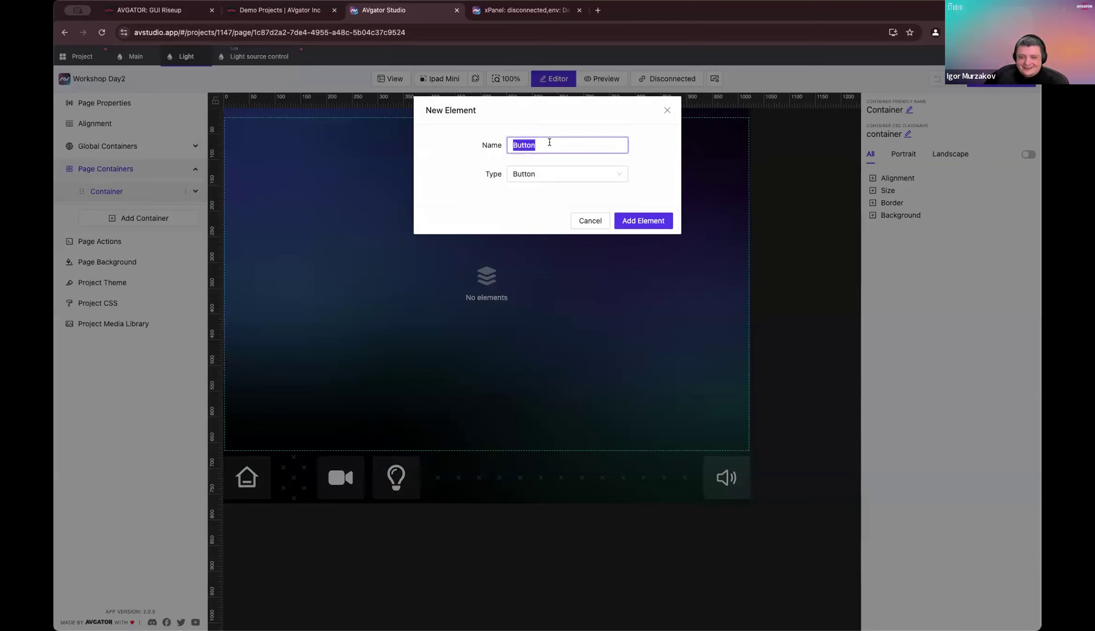
key(BackSpace)
text(Light )
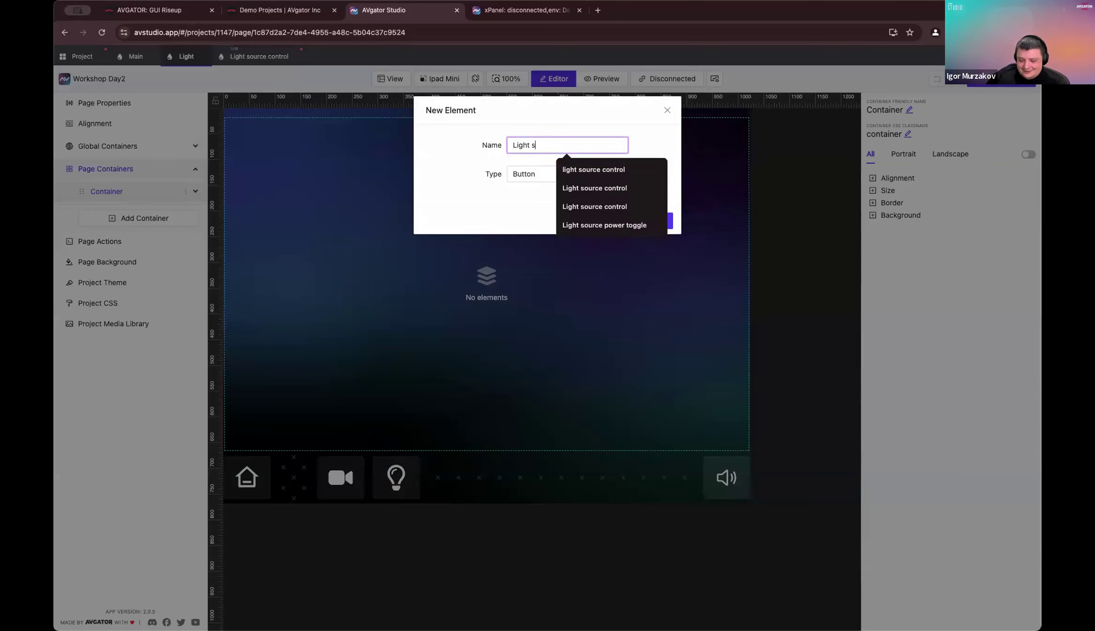
text(sour)
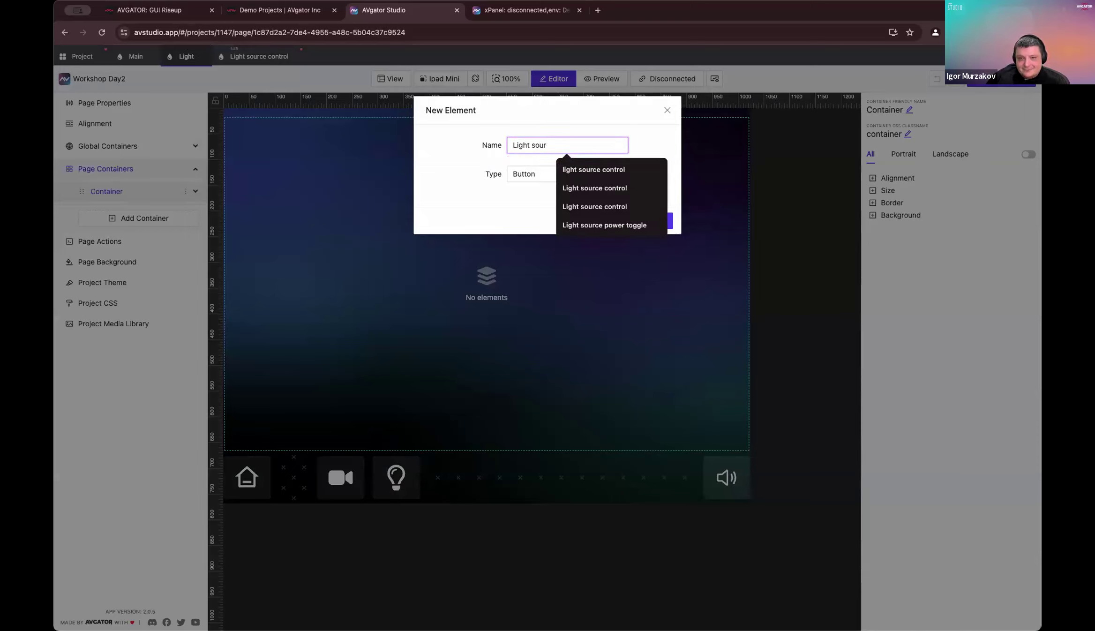
key(BackSpace)
text(ce)
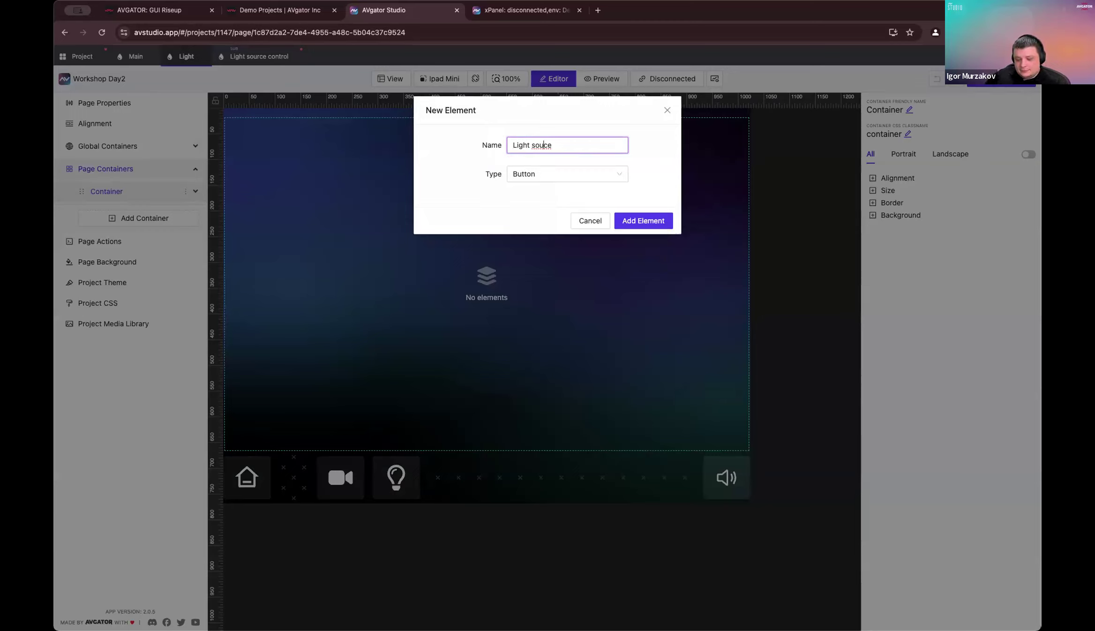
text(r)
click(531, 170)
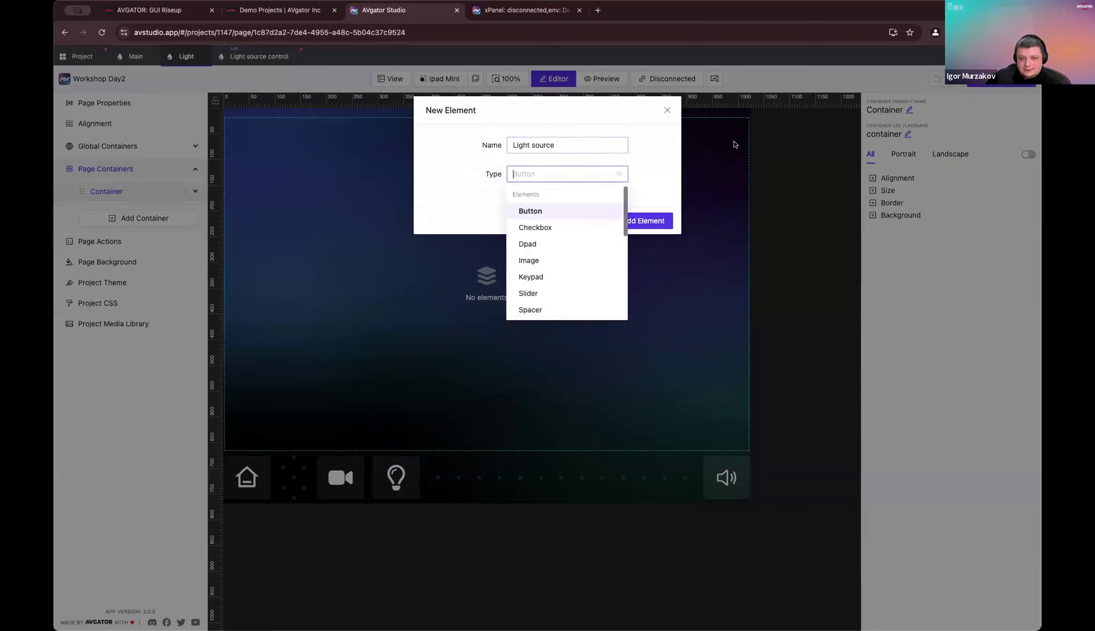
text(sub)
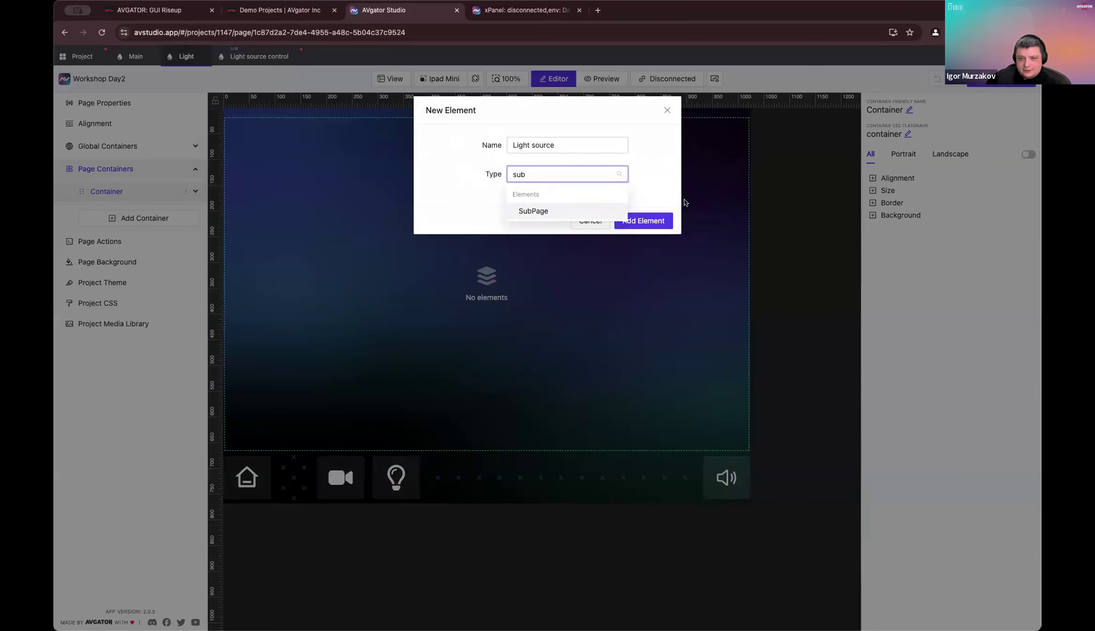
click(532, 214)
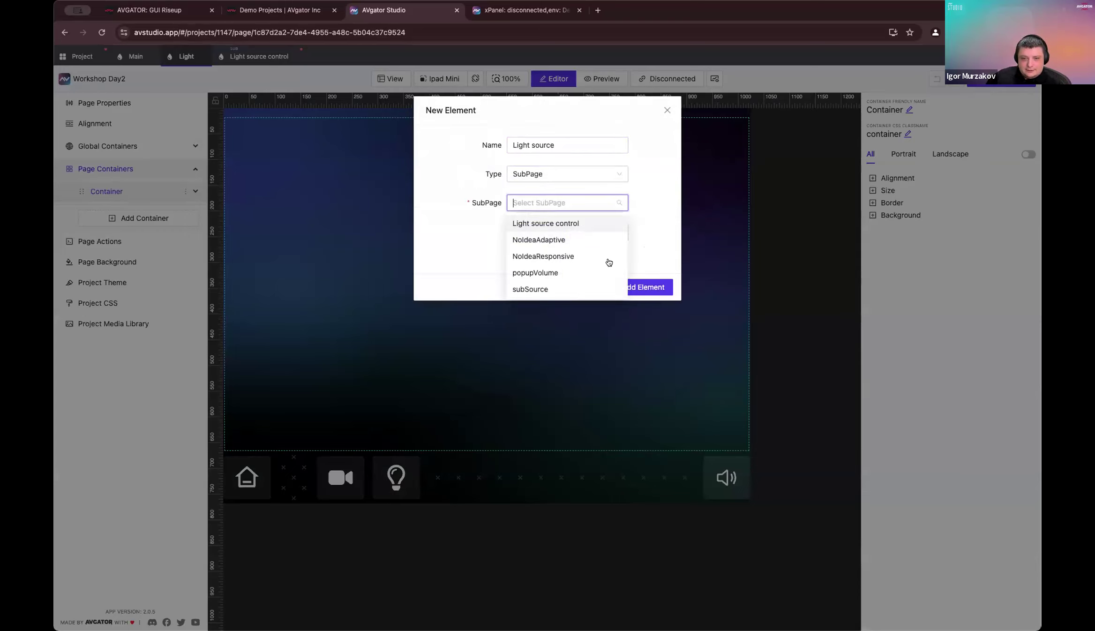
click(560, 223)
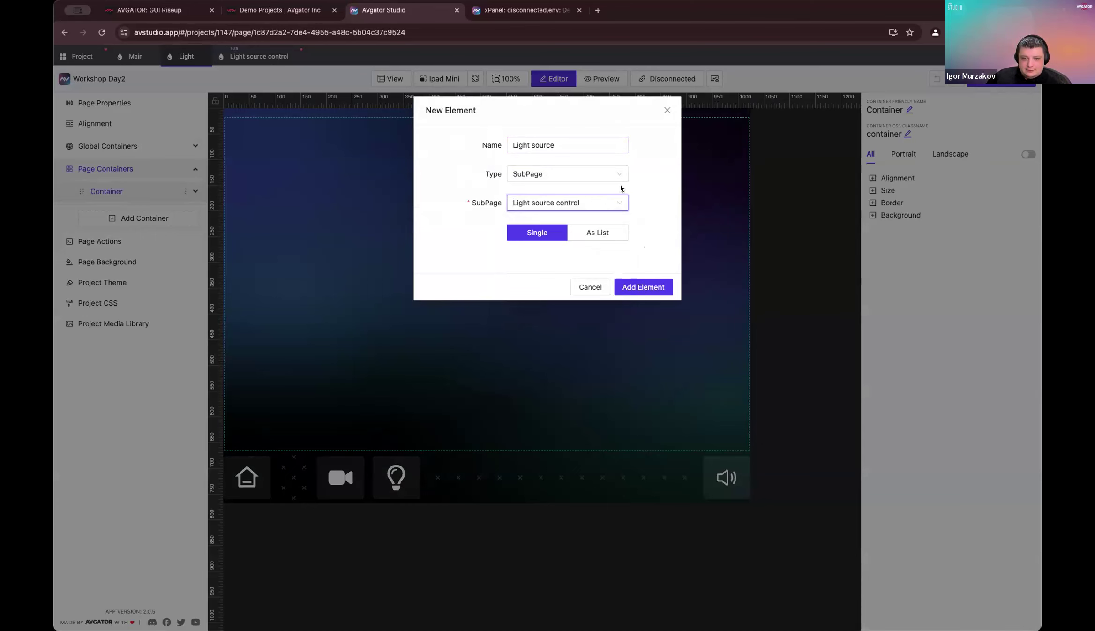
click(651, 290)
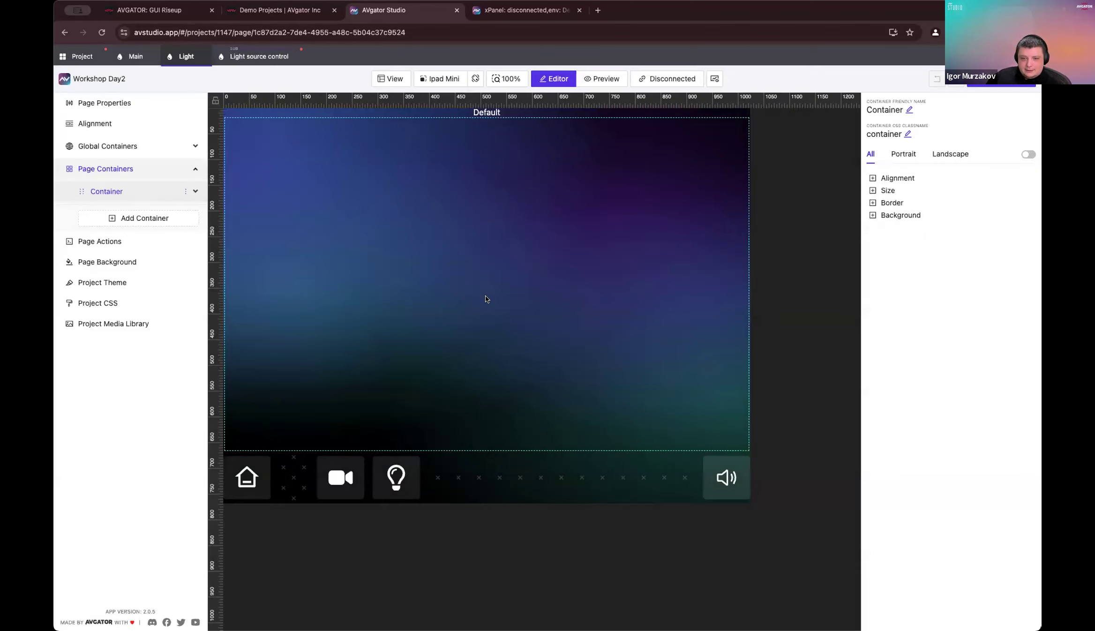
click(634, 280)
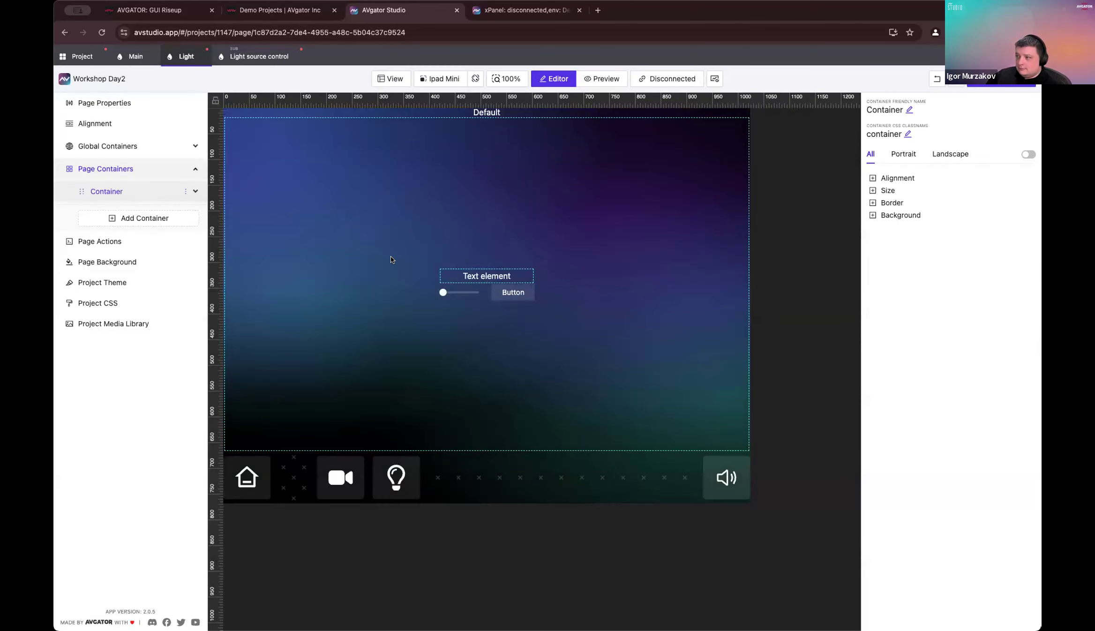
Step: Set the width of the embedded Light source subpage element on the Light page to 60 %
click(501, 278)
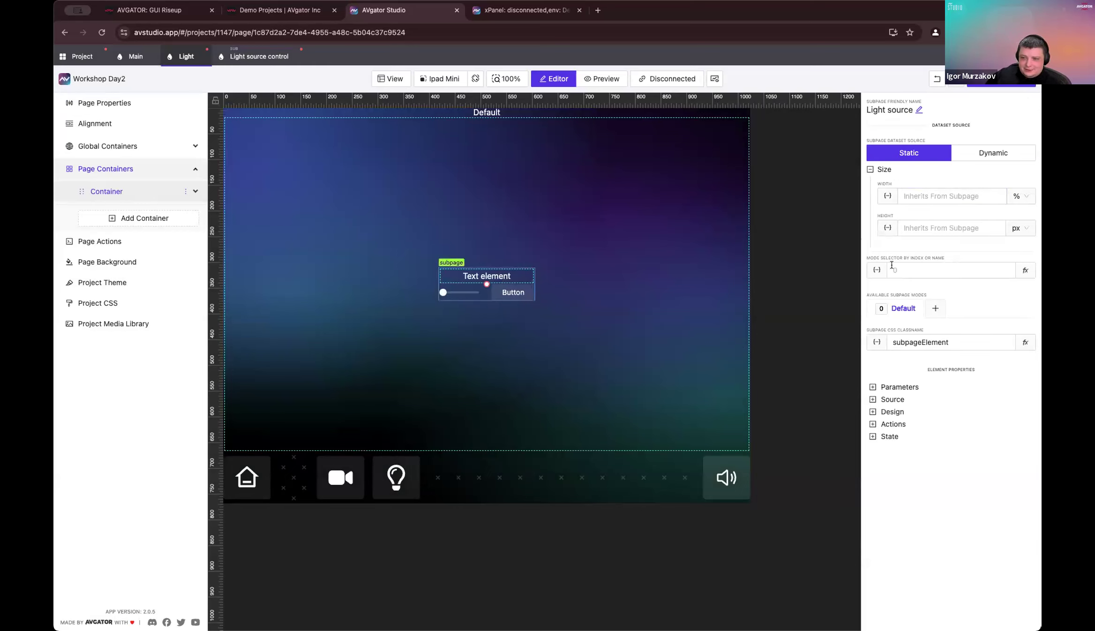
click(956, 193)
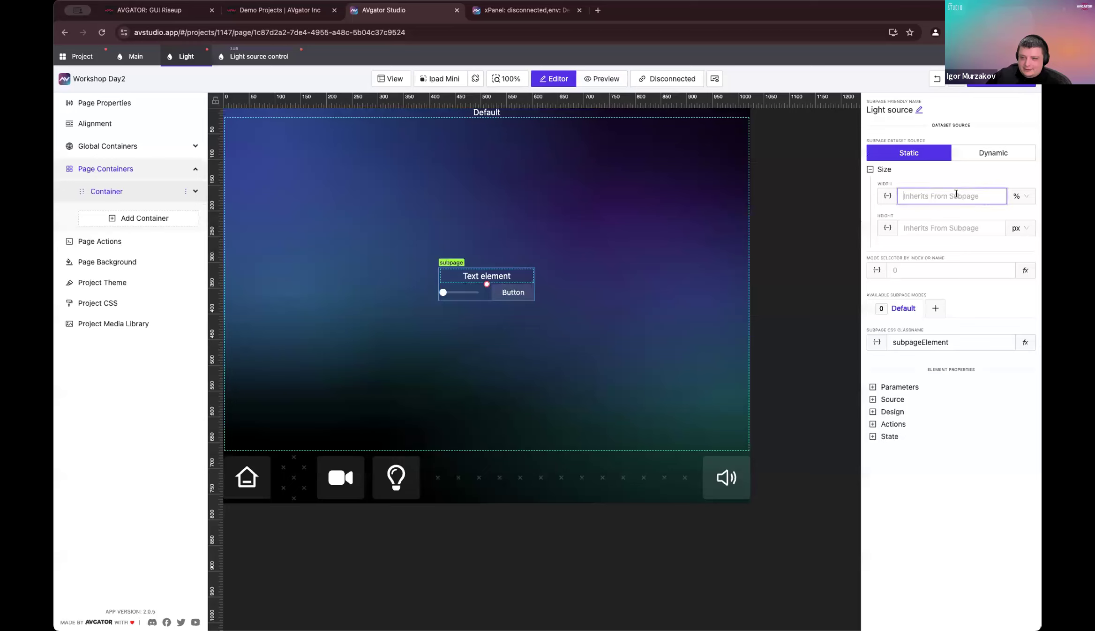
text(60)
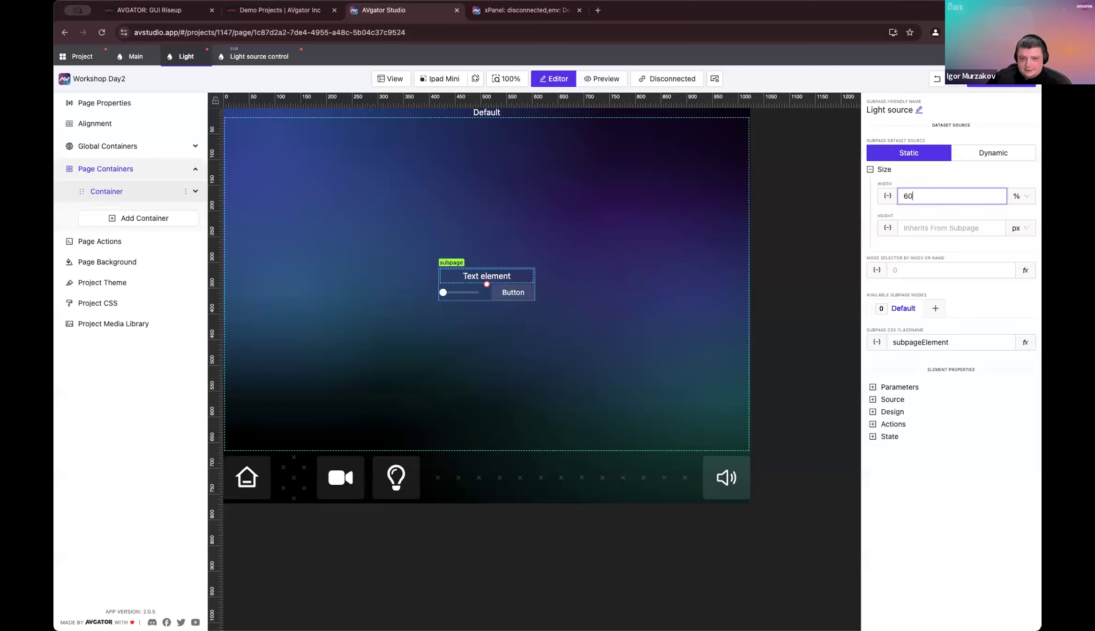
click(488, 357)
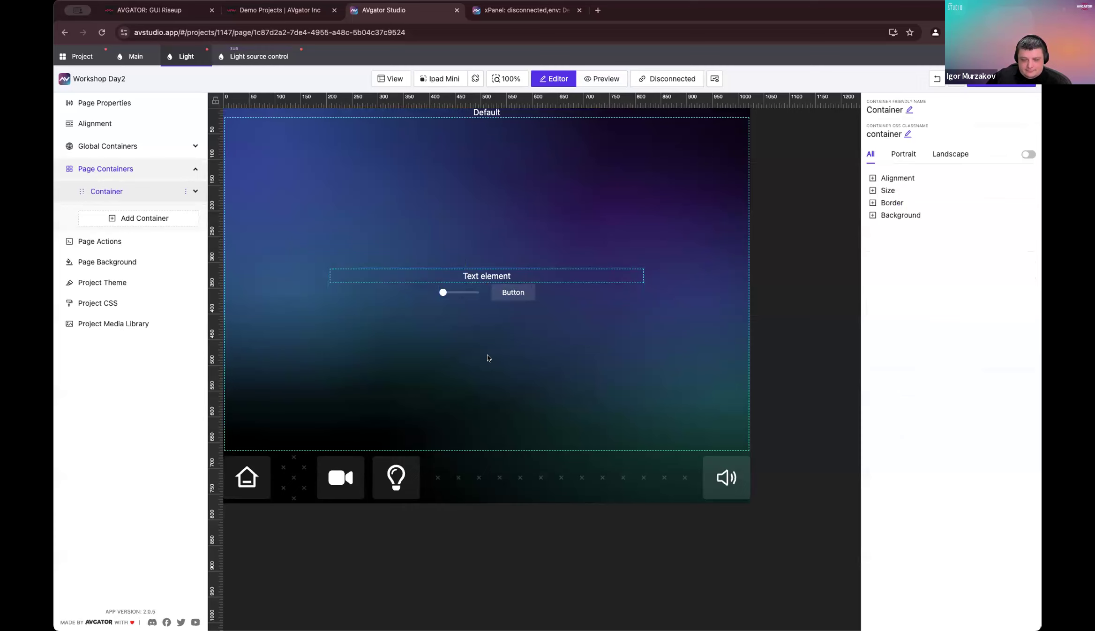
click(514, 288)
click(567, 225)
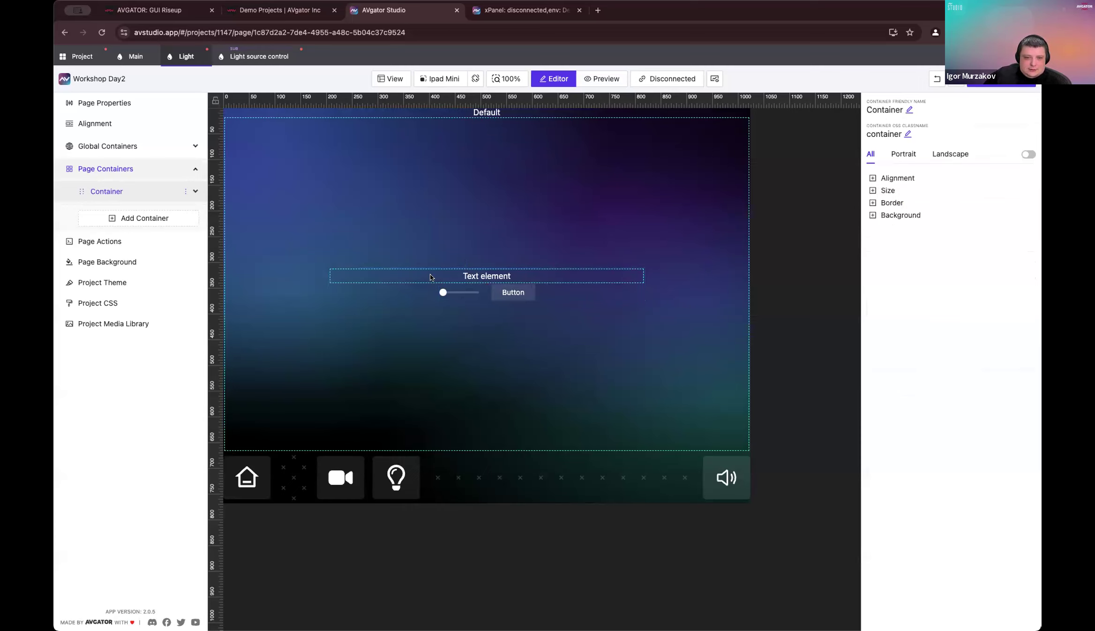
click(620, 286)
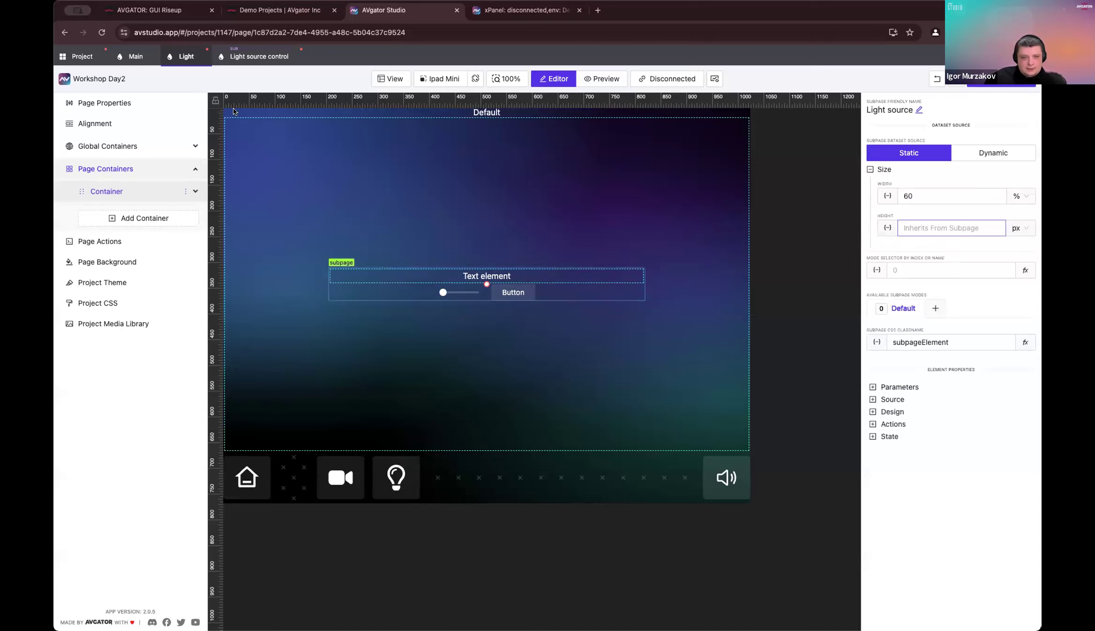
Step: Set the Light source caption's text size to 25 px in the Light source control subpage and check it on the Light page
click(248, 57)
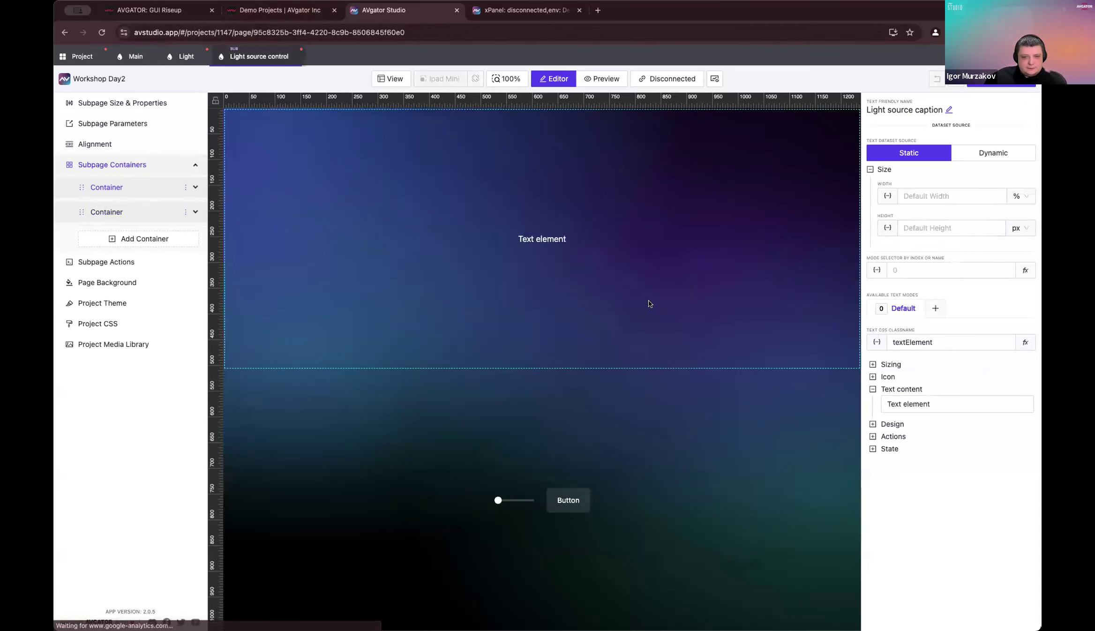
click(492, 231)
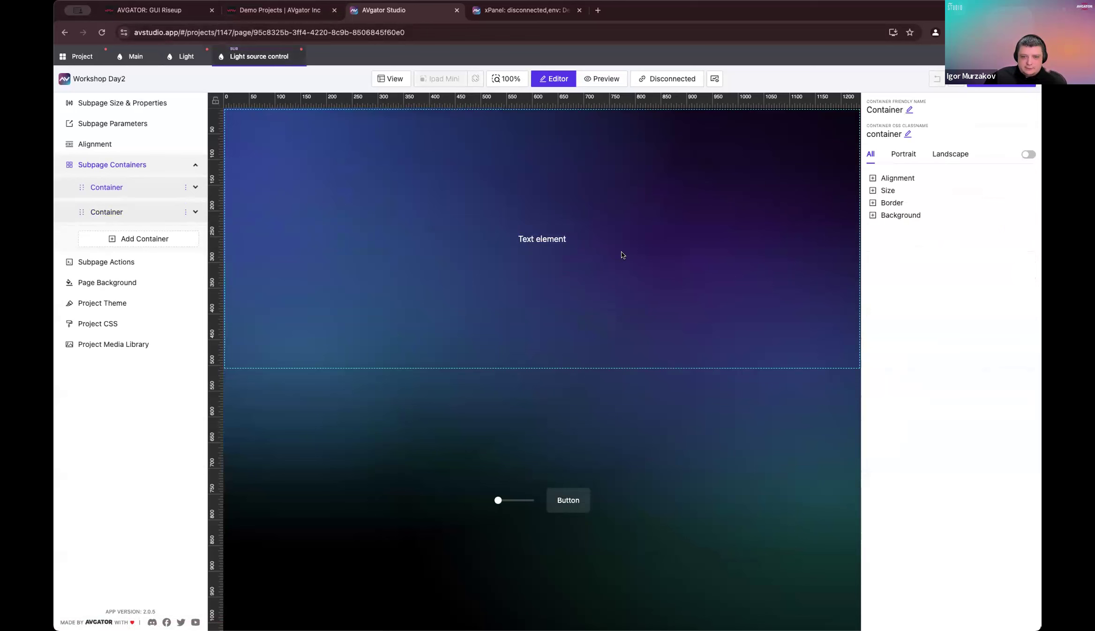
click(542, 239)
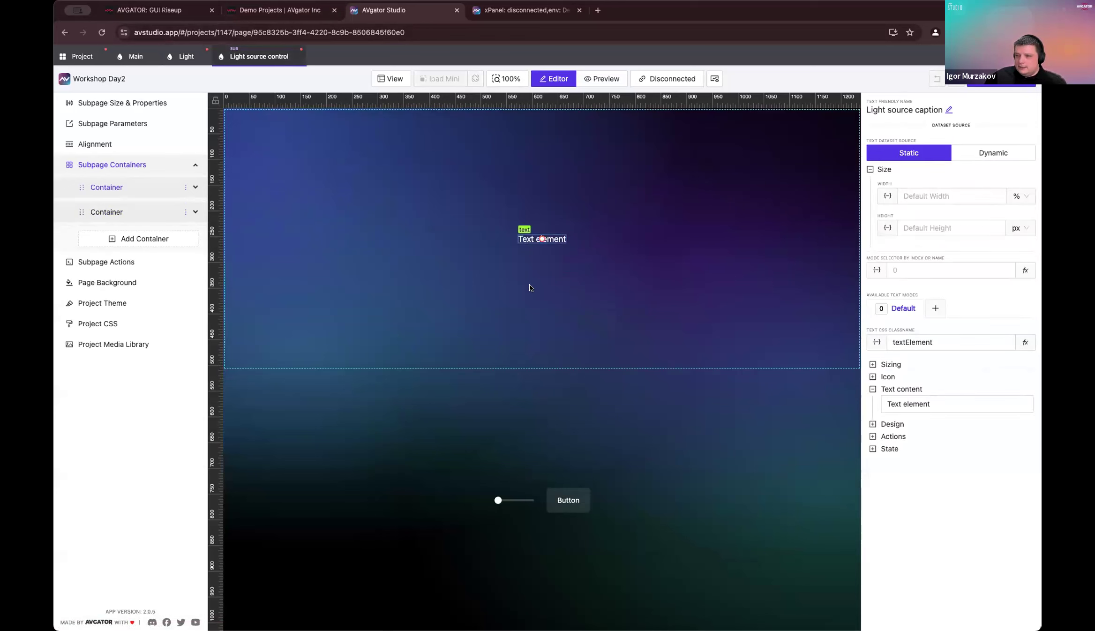
click(890, 365)
click(945, 388)
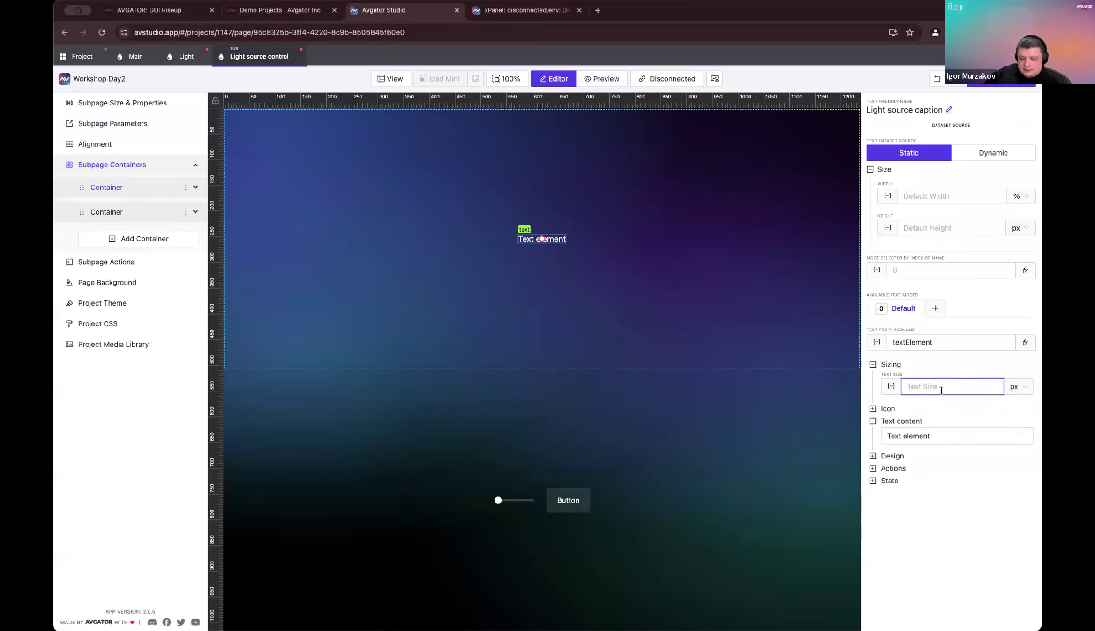
text(25)
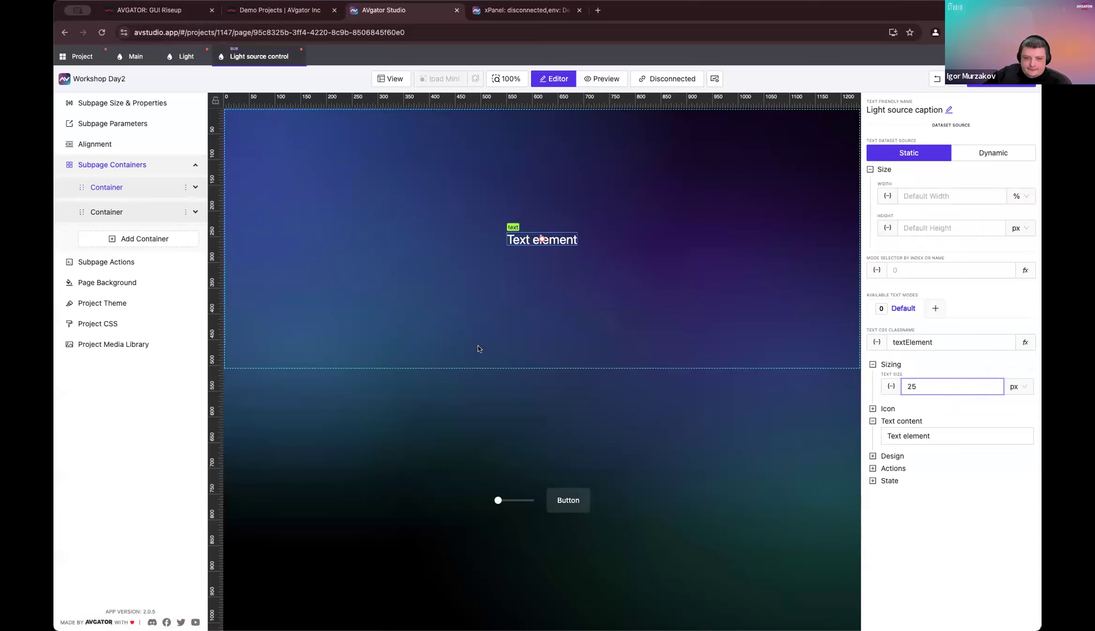
click(811, 281)
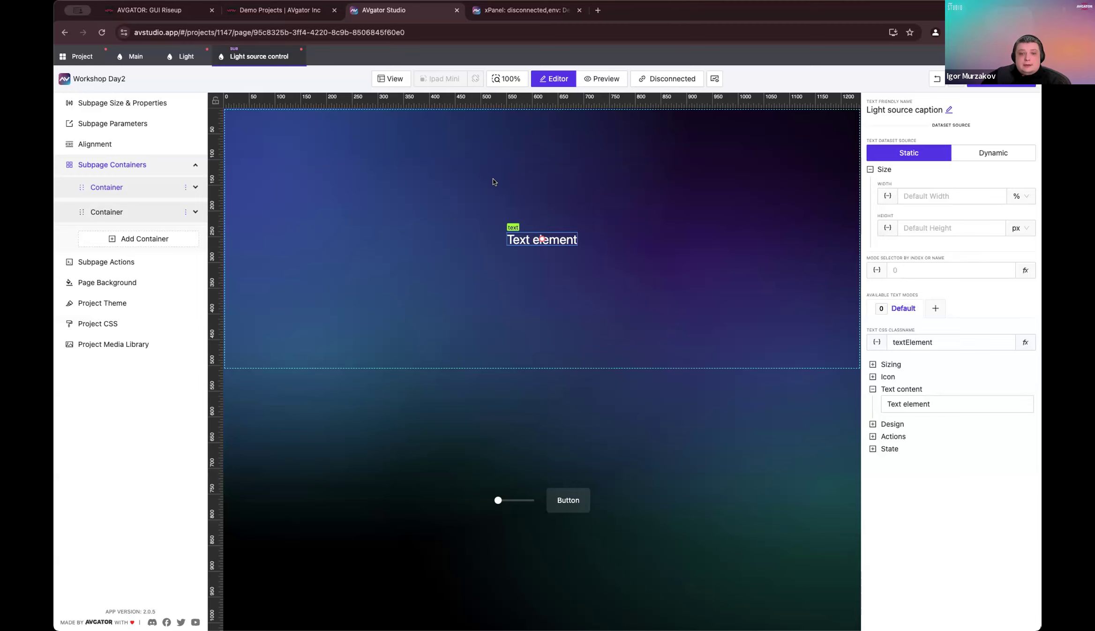
click(678, 255)
click(189, 64)
click(261, 64)
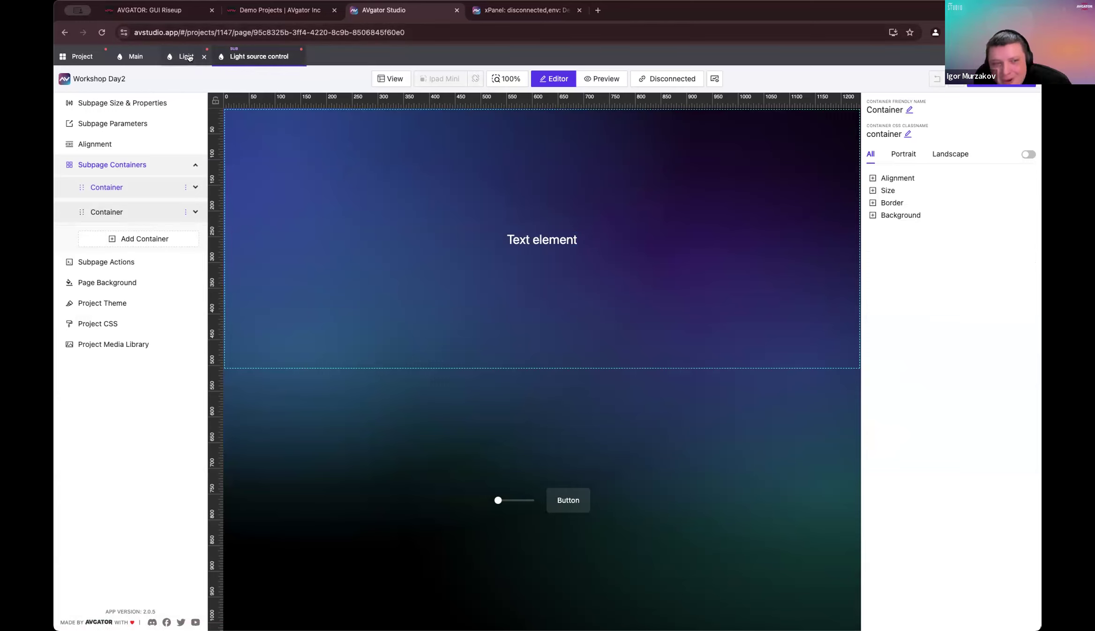
click(190, 57)
Step: Set the elements distribution of the subpage's upper container to Start and check the caption on the Light page
click(259, 57)
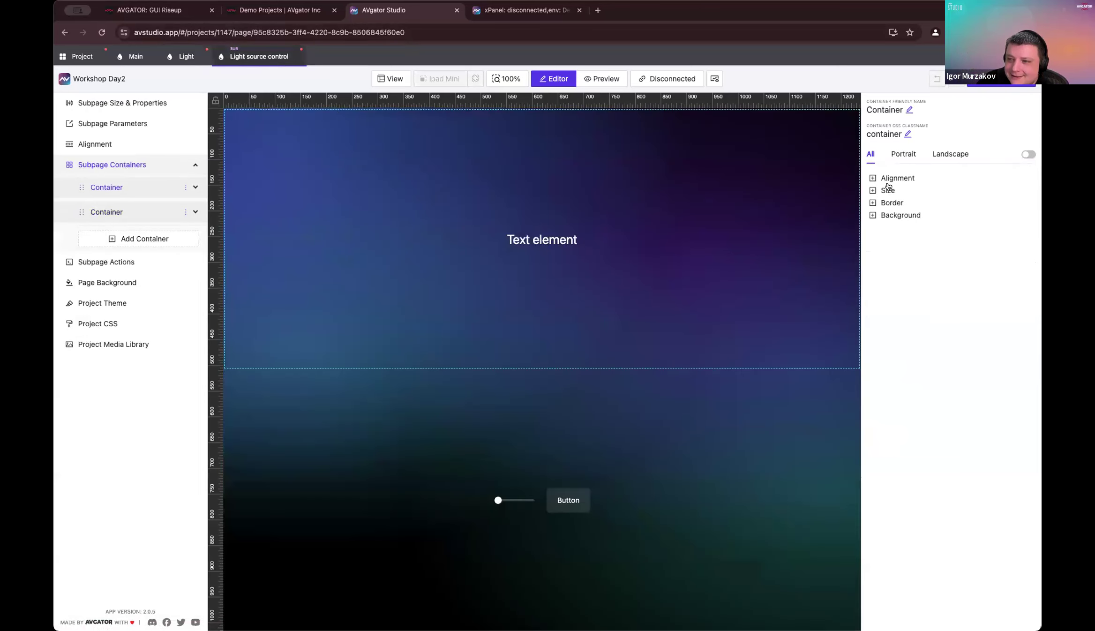
click(949, 180)
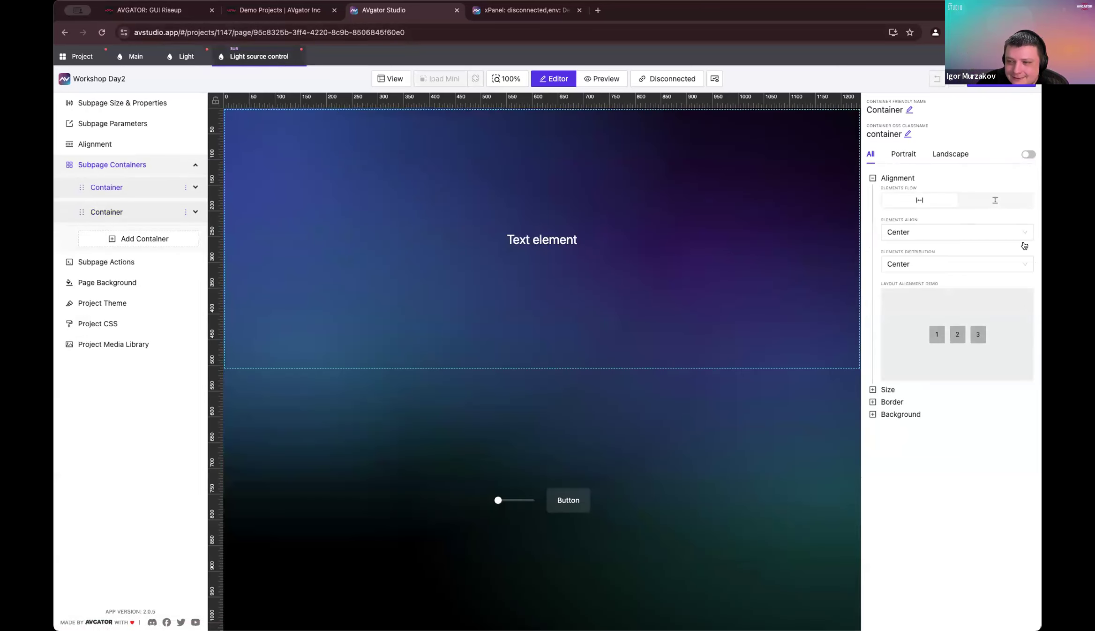
click(952, 233)
click(929, 289)
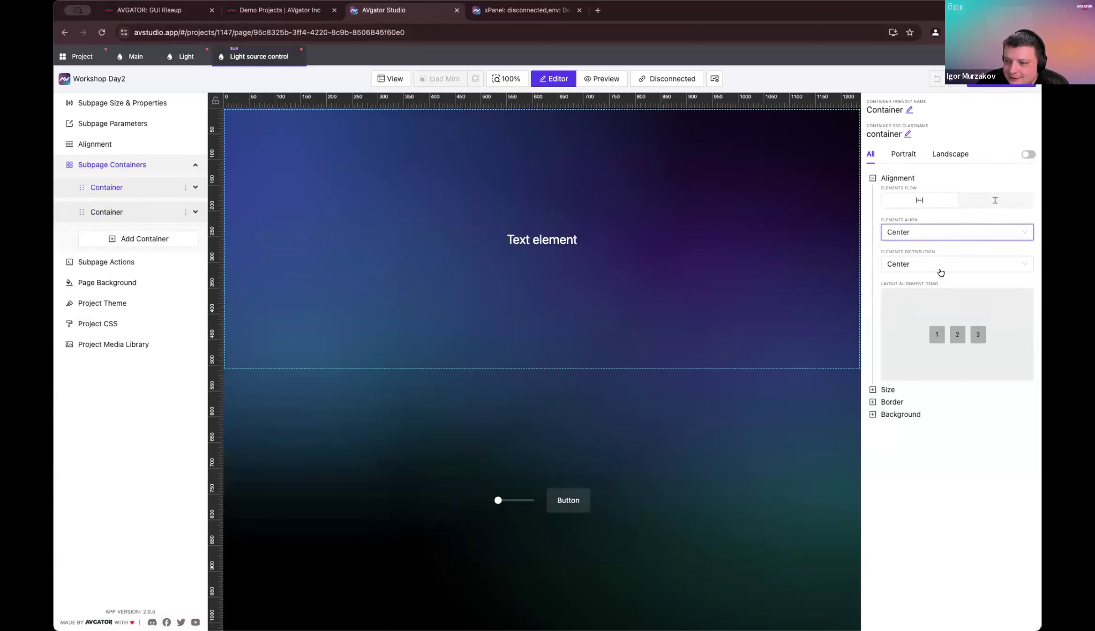
click(941, 270)
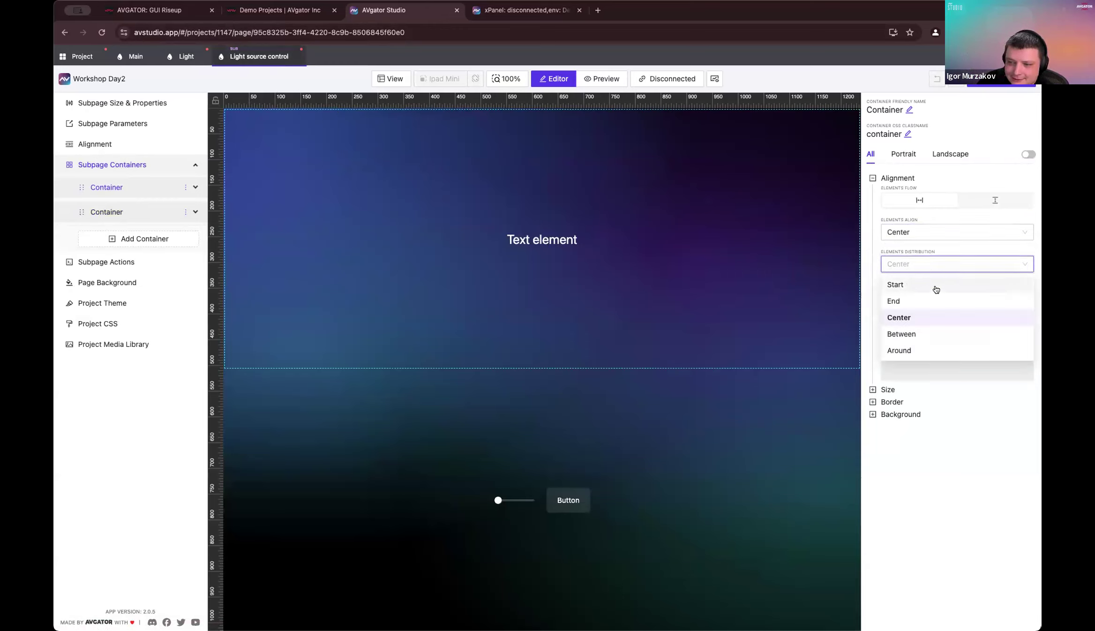
click(936, 289)
click(185, 57)
Step: Set the width of the Light source dimmer slider in the Light source control subpage to 70 %
click(259, 56)
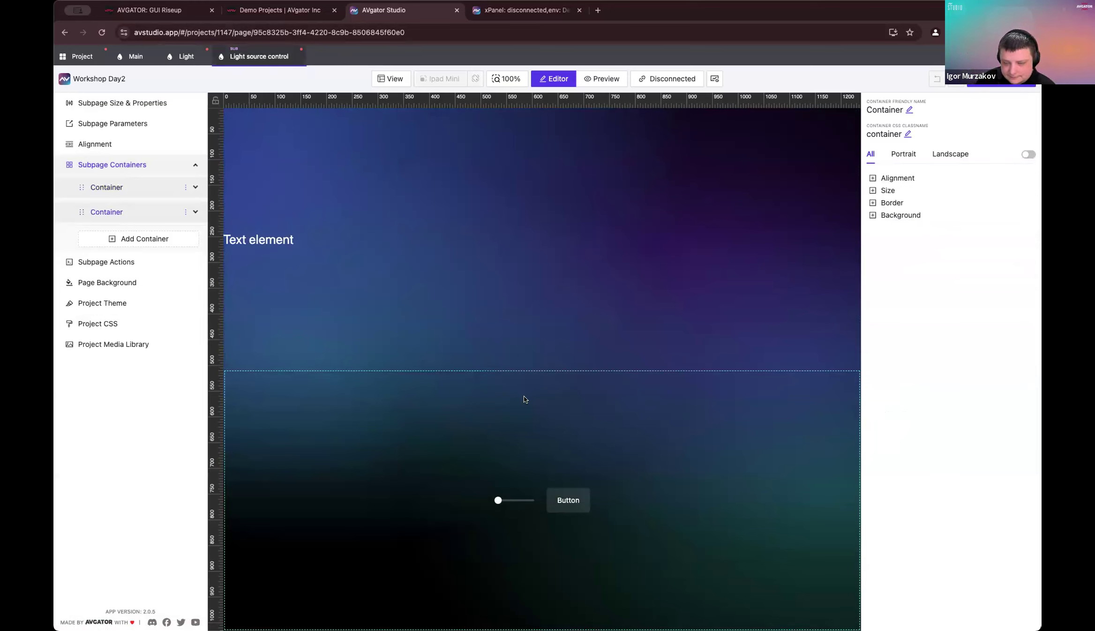
click(504, 504)
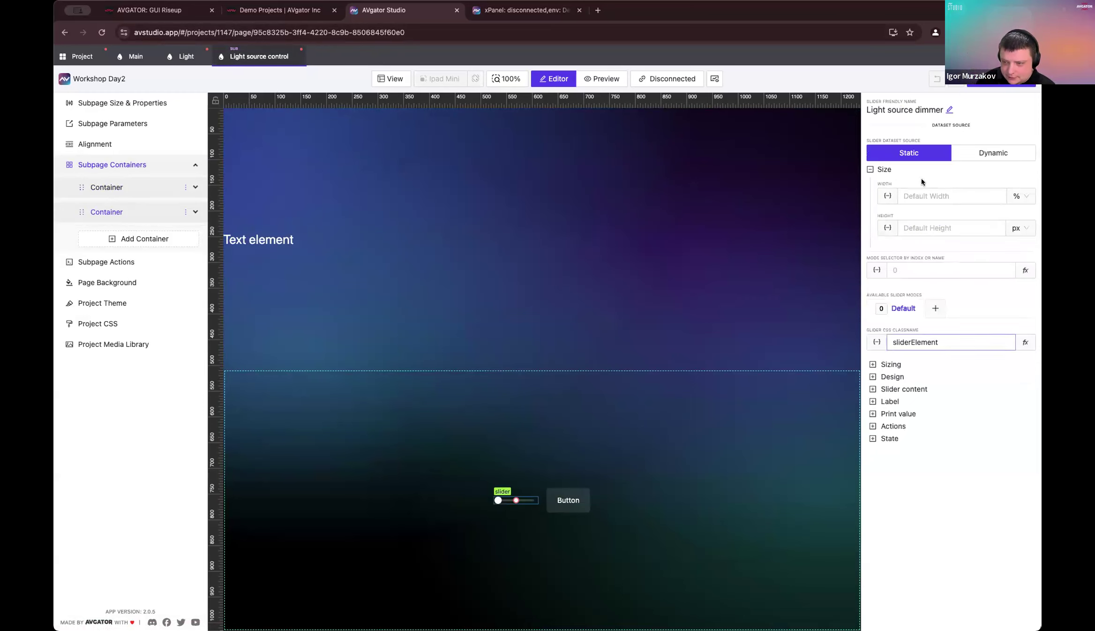
click(931, 193)
text(70)
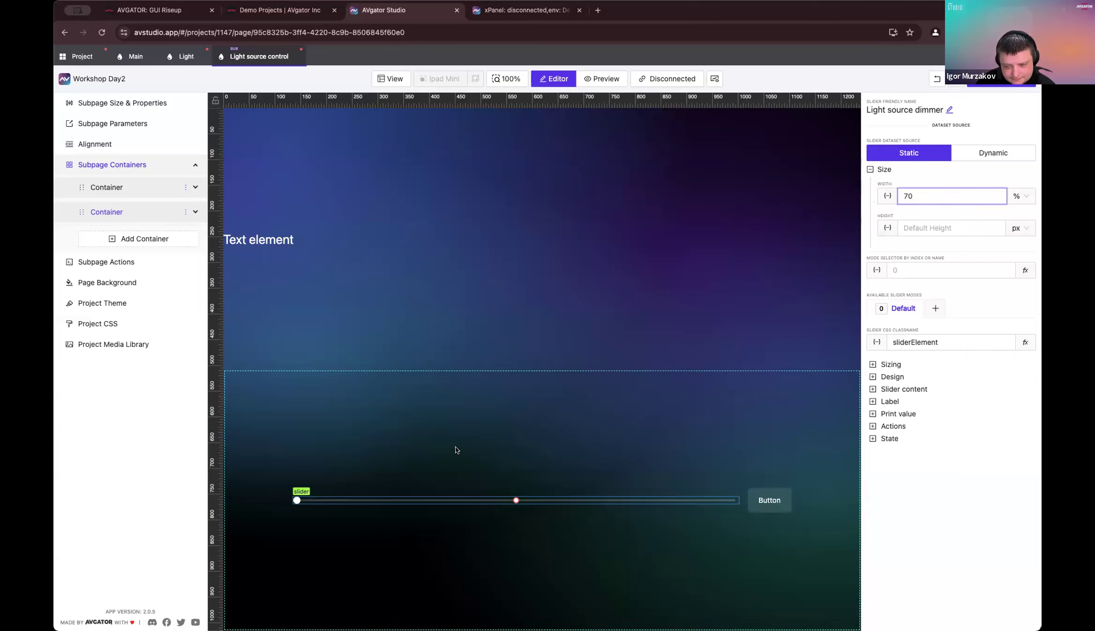
Step: Give the Light source power toggle button a dynamic icon, using the bulb icon name RiLightbulbFill found in the icon library with "bul"
click(786, 500)
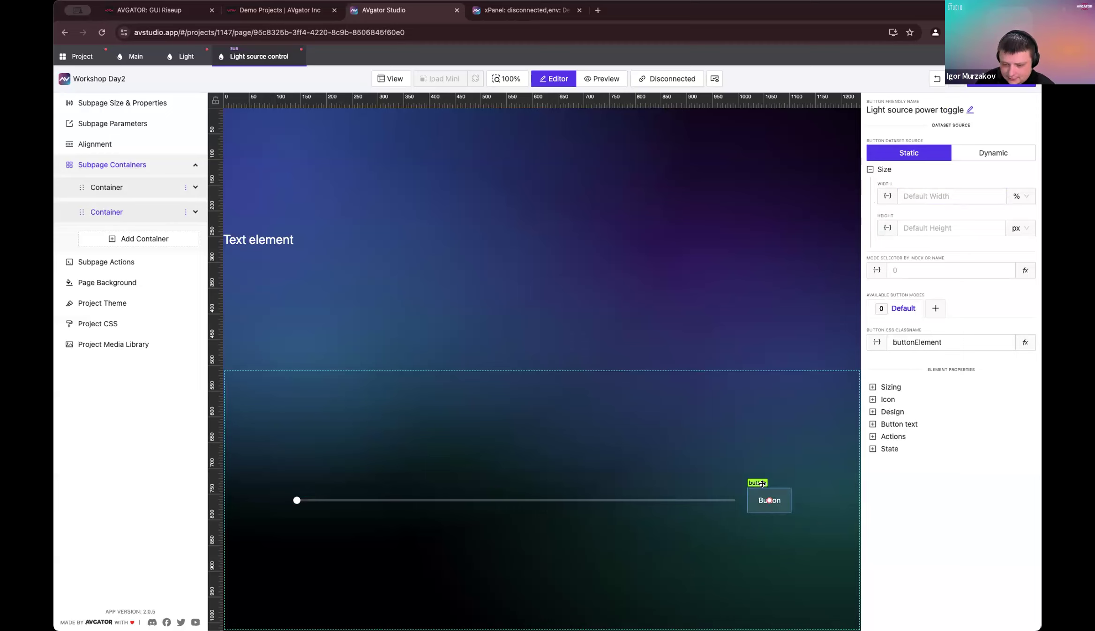
click(877, 398)
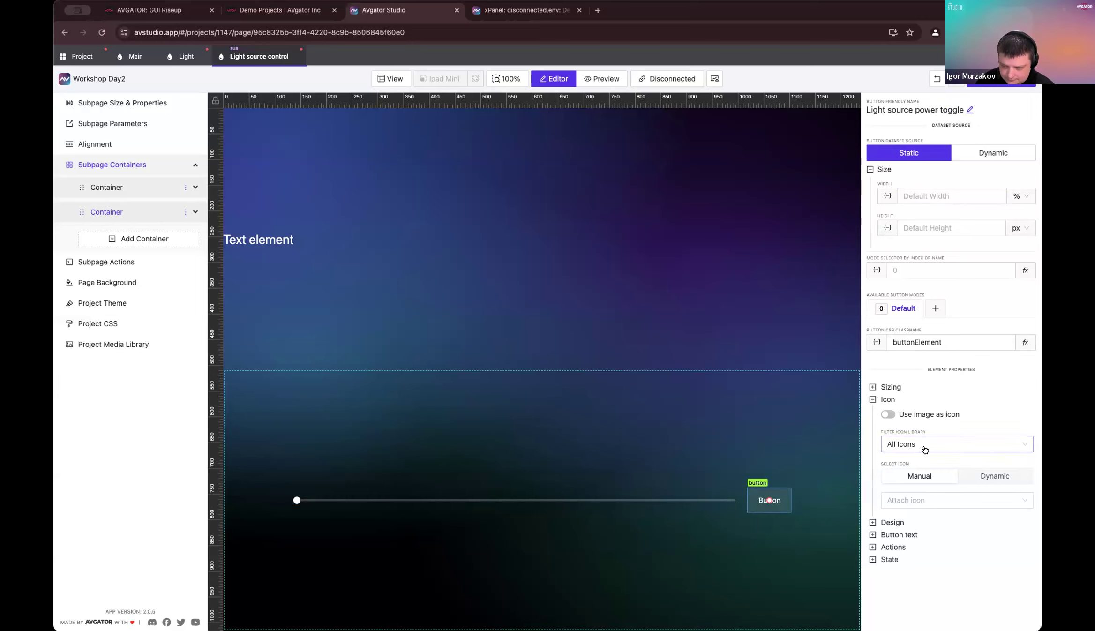
click(995, 476)
click(1029, 500)
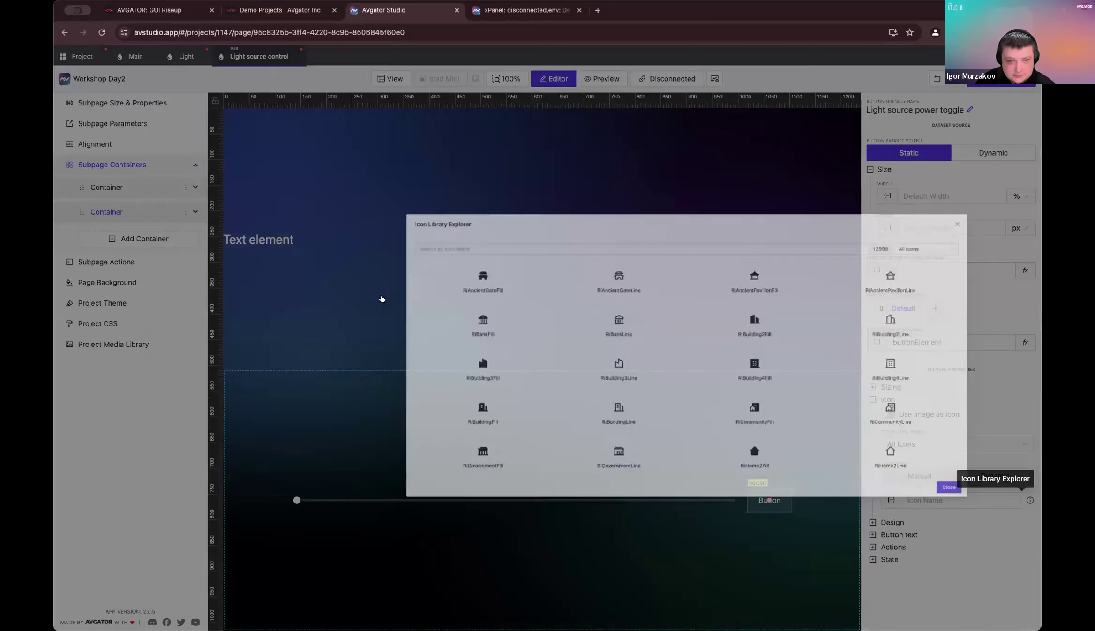
text(bul)
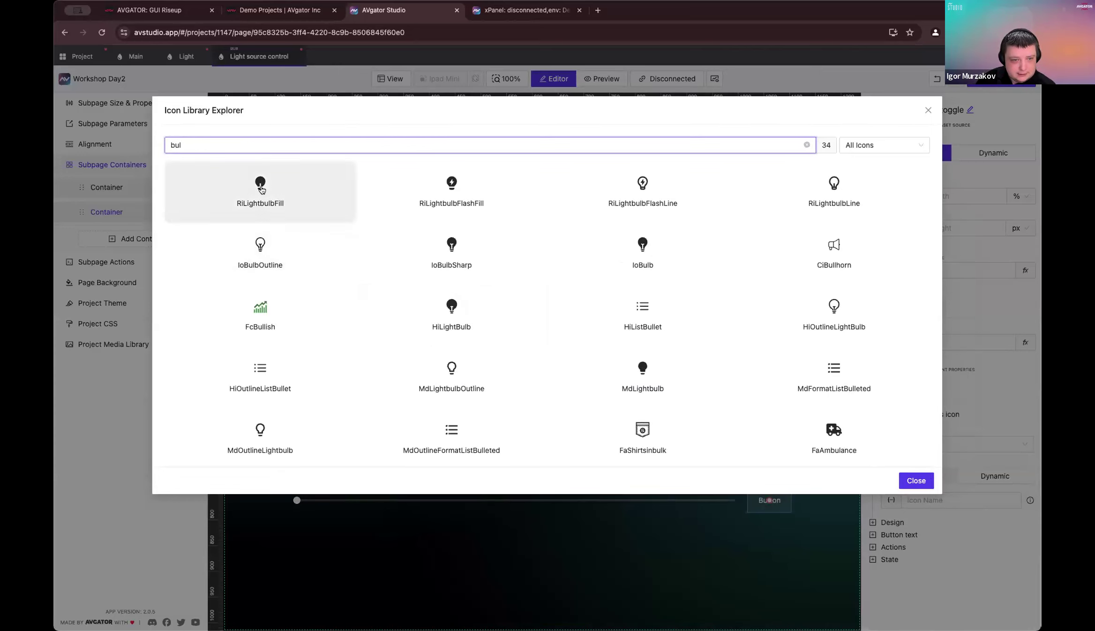
click(261, 184)
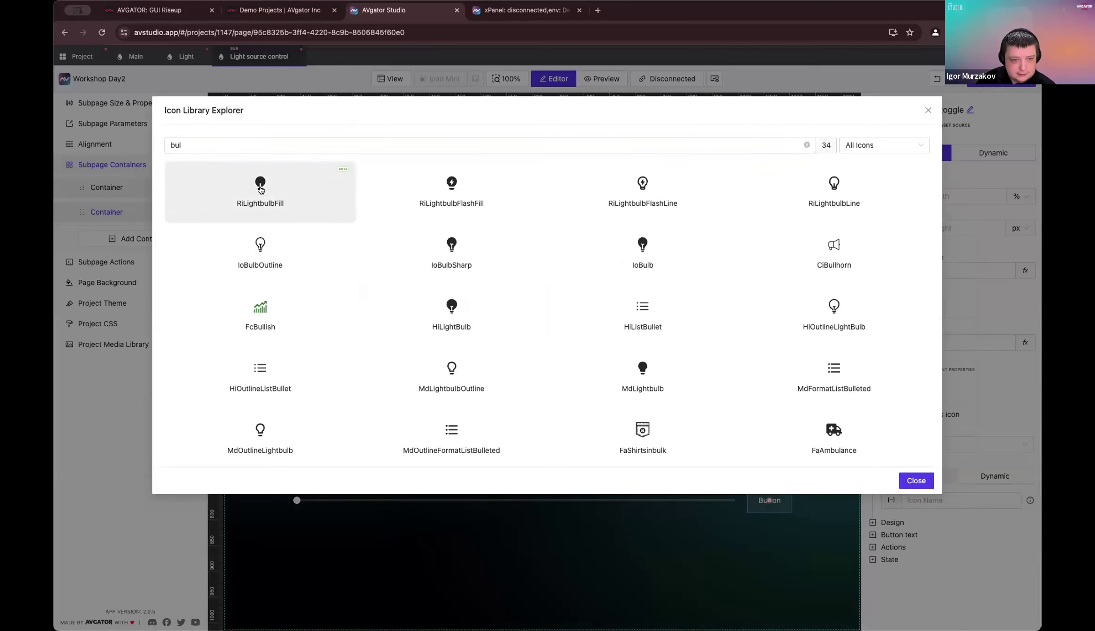
click(928, 482)
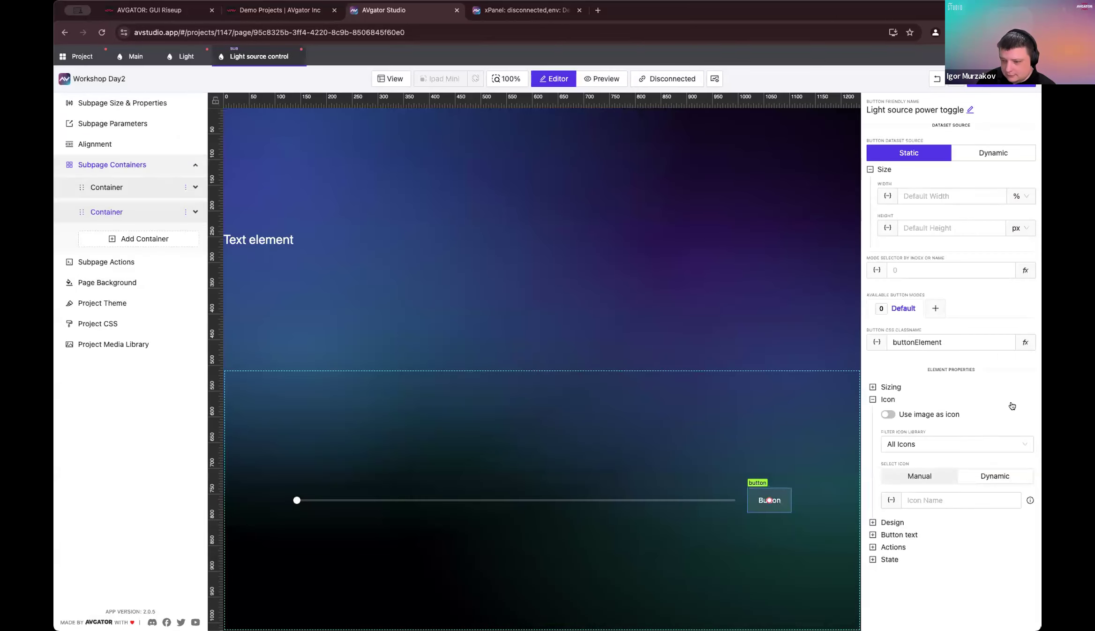
click(988, 503)
key(ctrl+v)
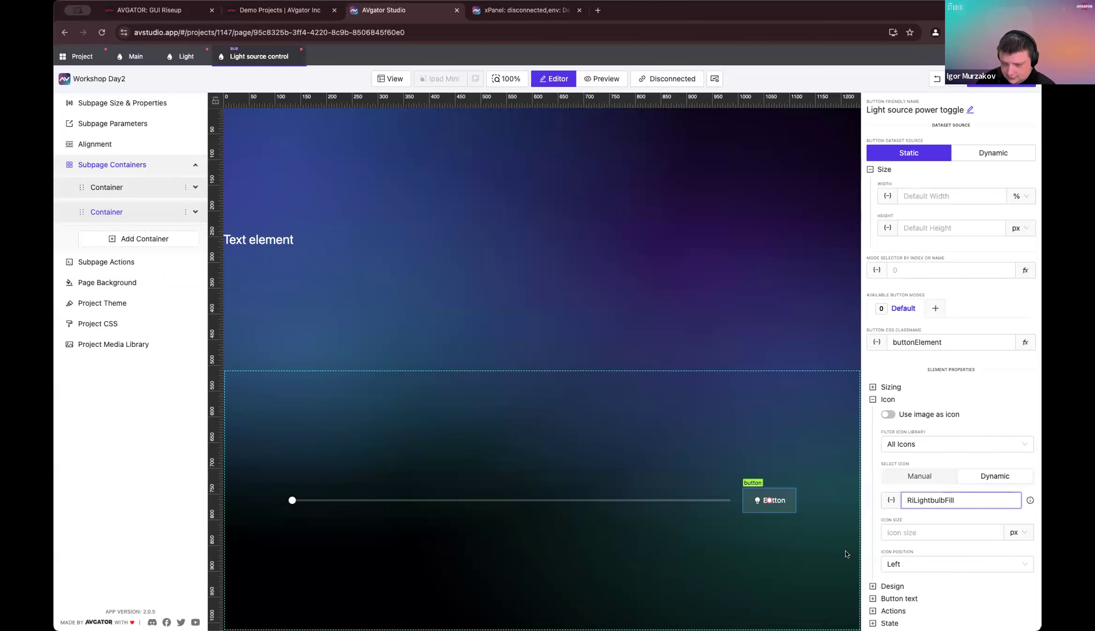
scroll(939, 578, down, 1)
click(898, 597)
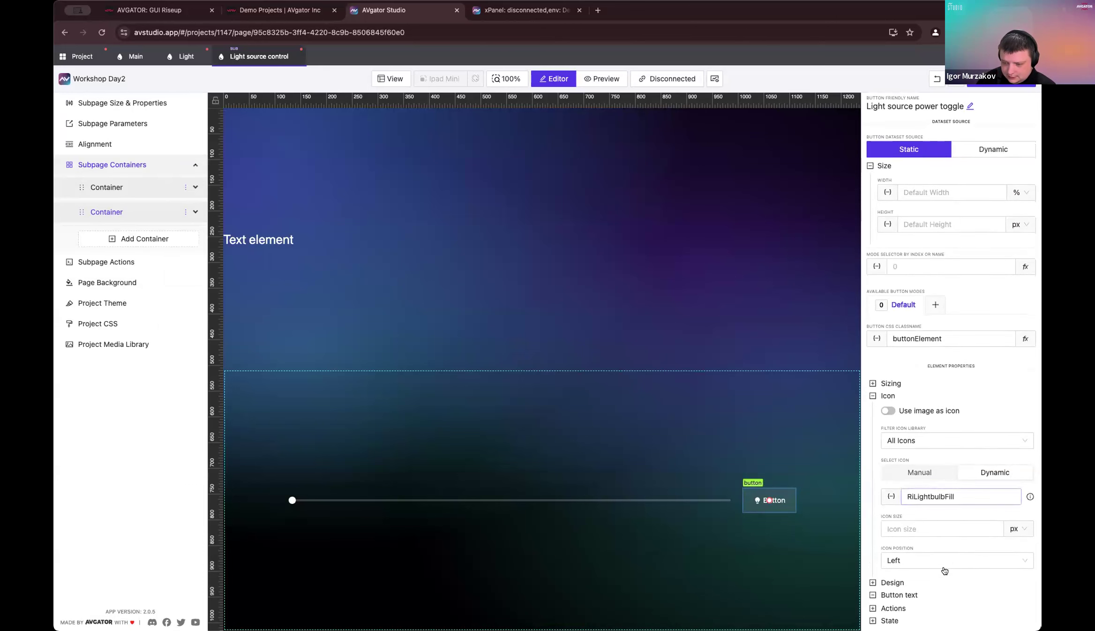
click(948, 608)
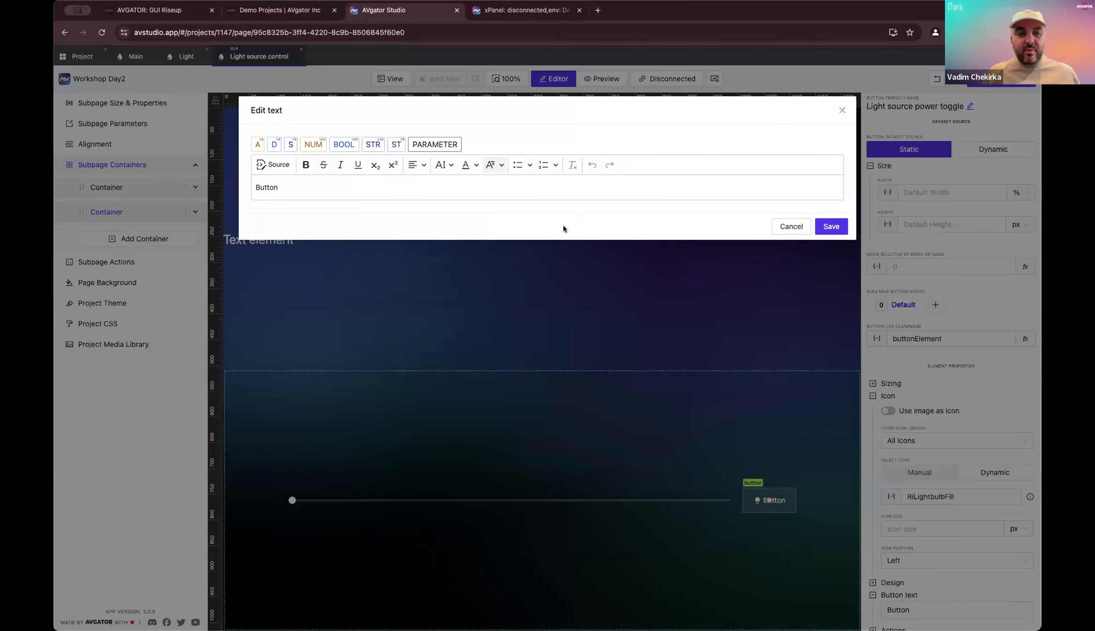
click(791, 228)
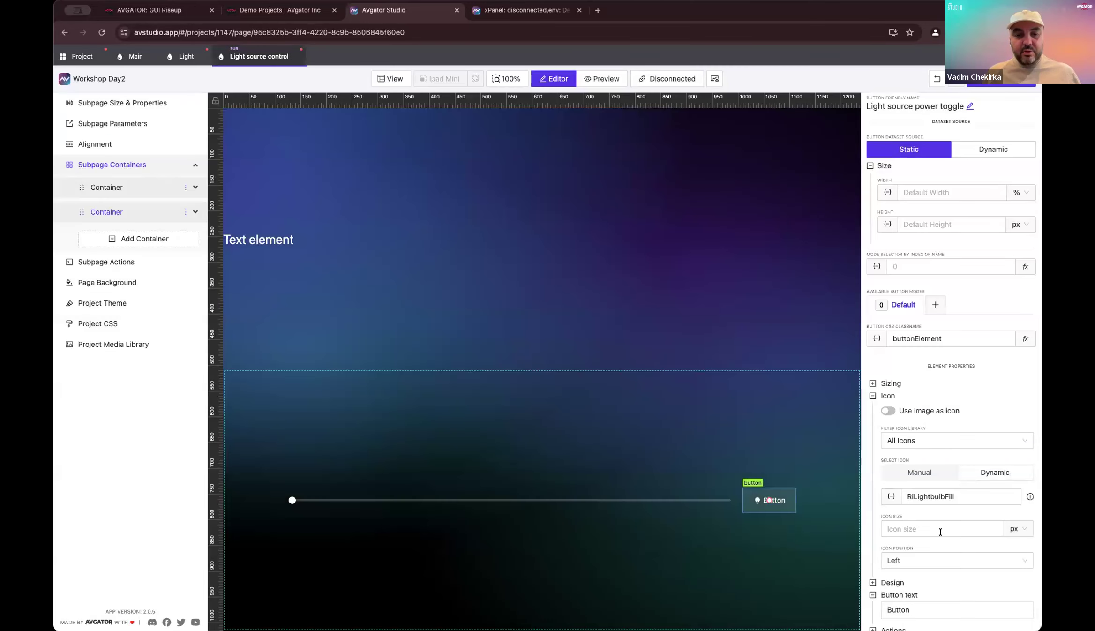
scroll(1000, 515, down, 1)
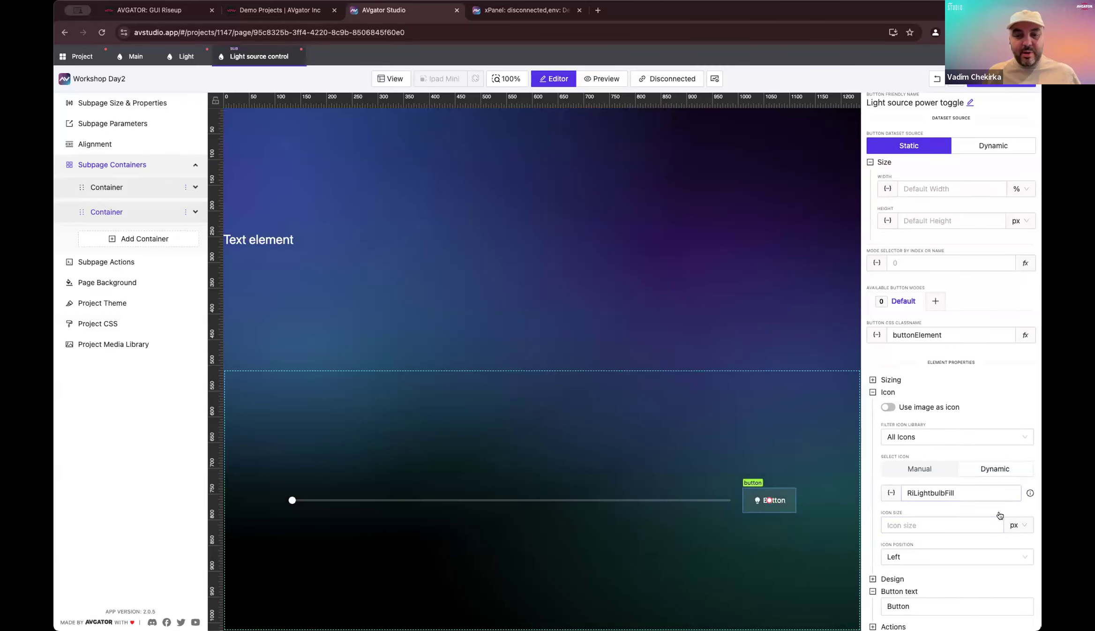
scroll(1000, 515, down, 1)
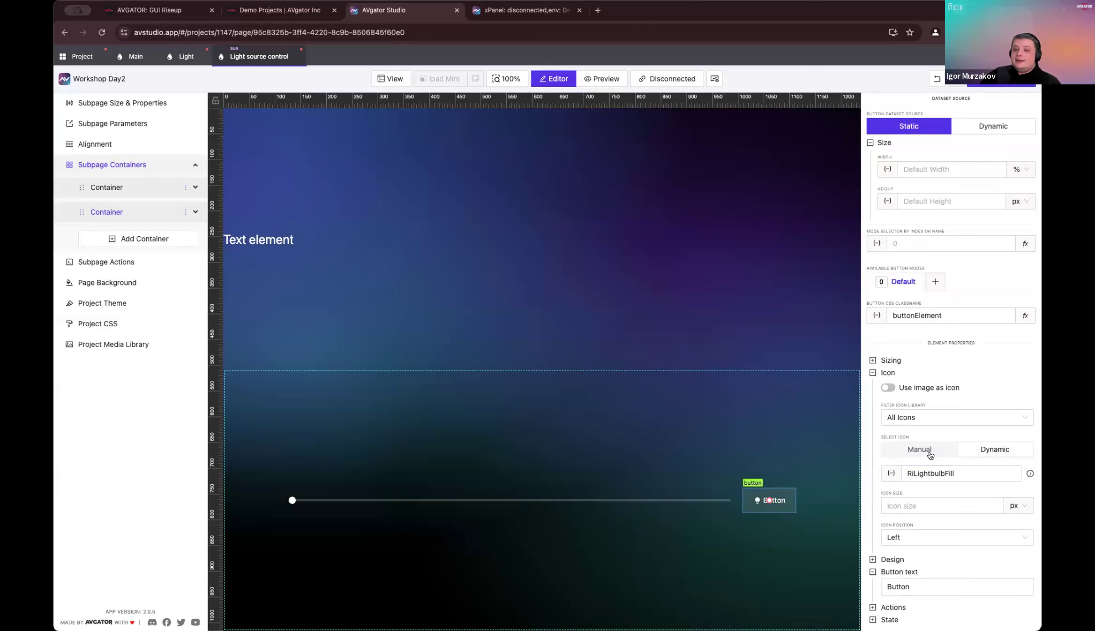
Step: Search the icon library for "home" to view the available home icons, leaving the power toggle's icon as it is
click(915, 469)
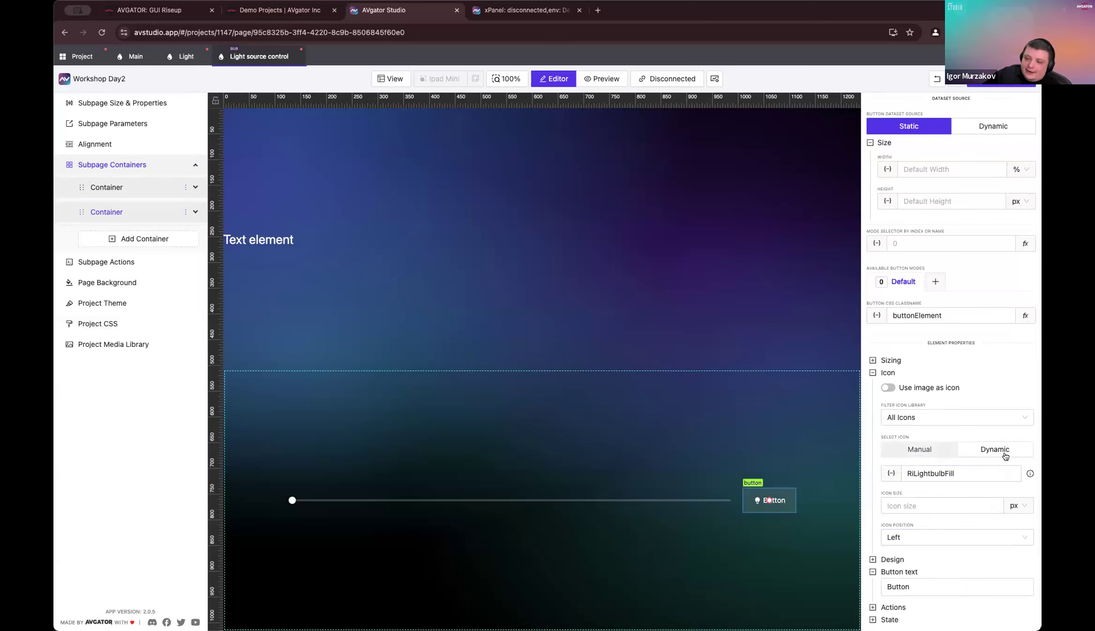
click(1029, 473)
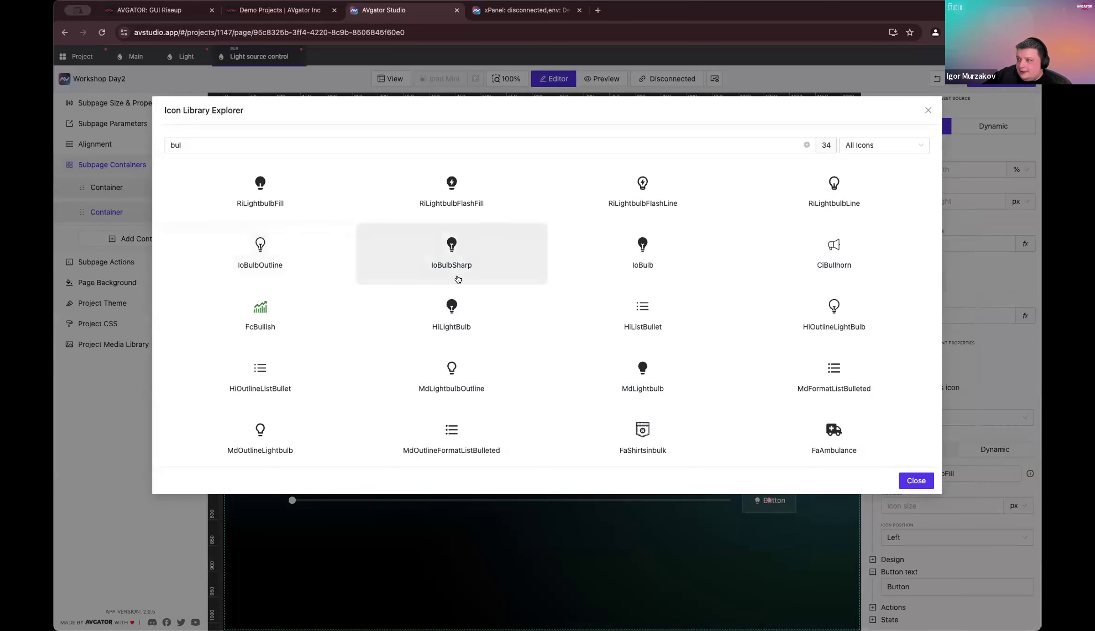
double_click(195, 143)
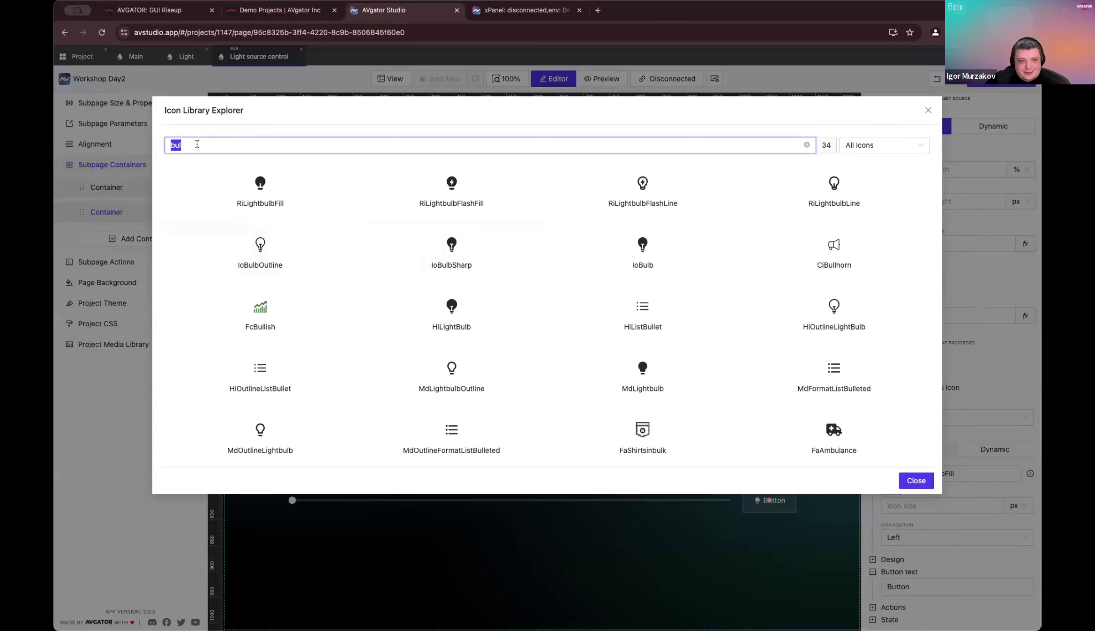
key(BackSpace)
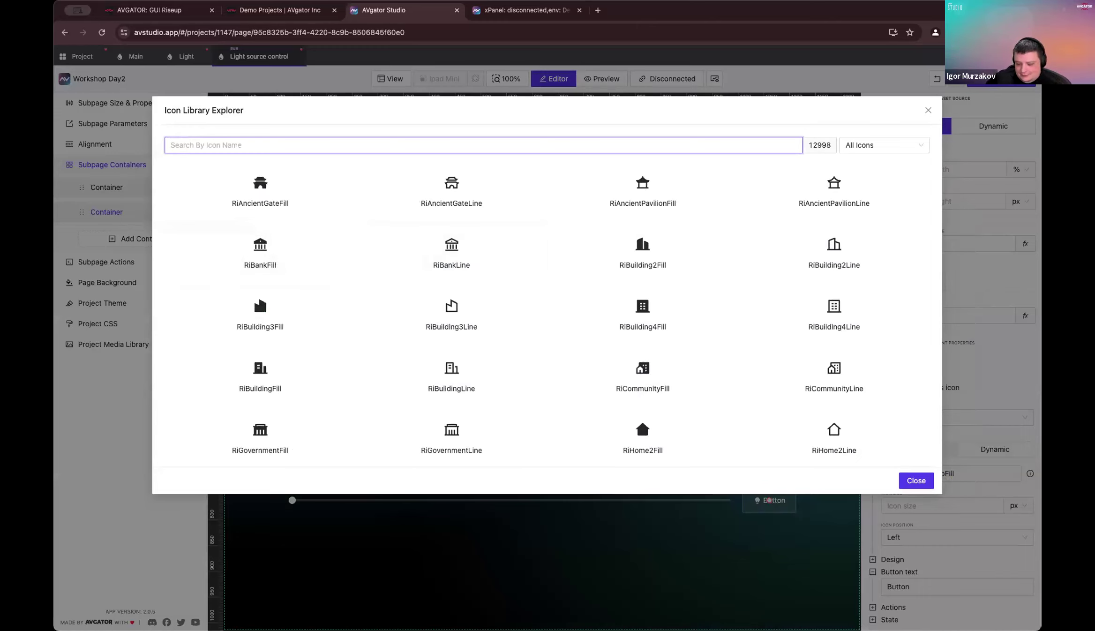
text(home)
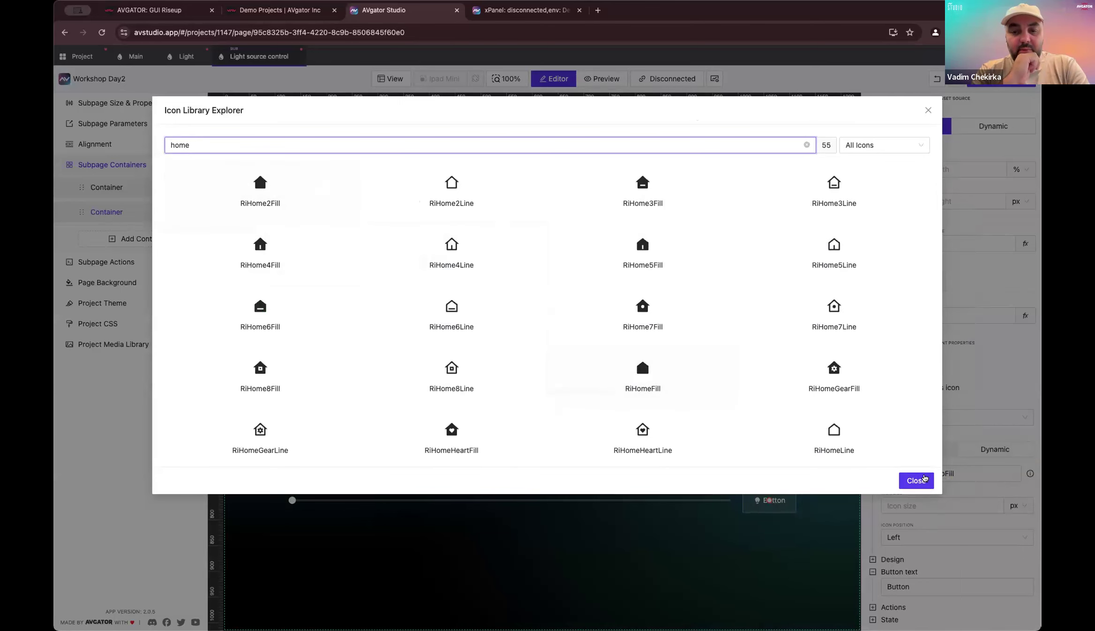
click(916, 480)
Step: Search the icon library for "bul", copy the RiLightbulbFill name and re-enter it as the power toggle's dynamic icon
click(1029, 474)
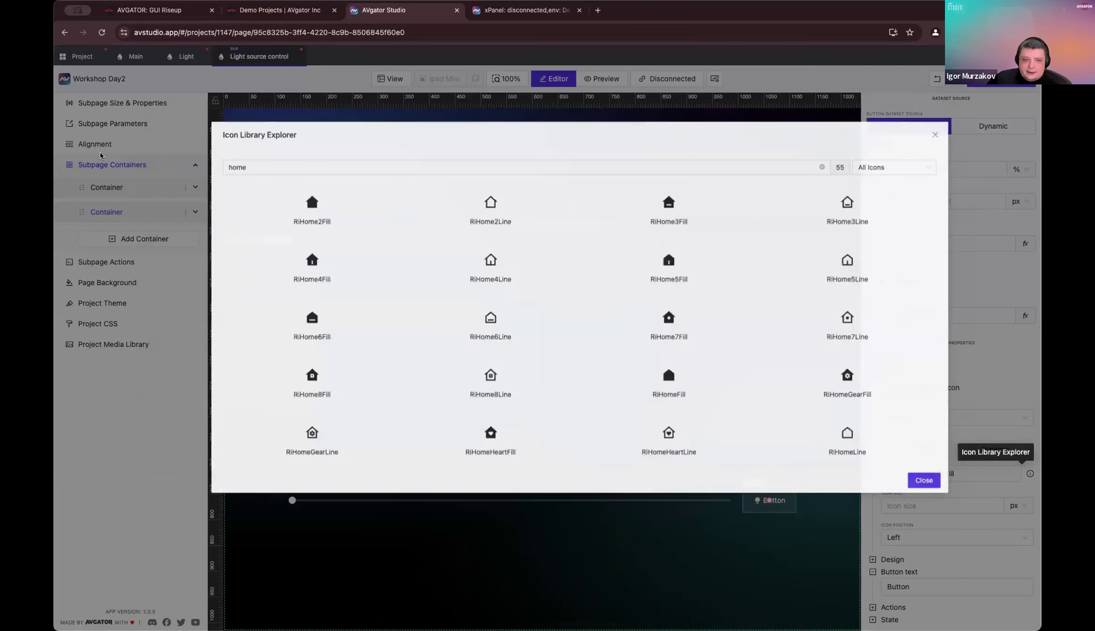
double_click(245, 140)
text(bul)
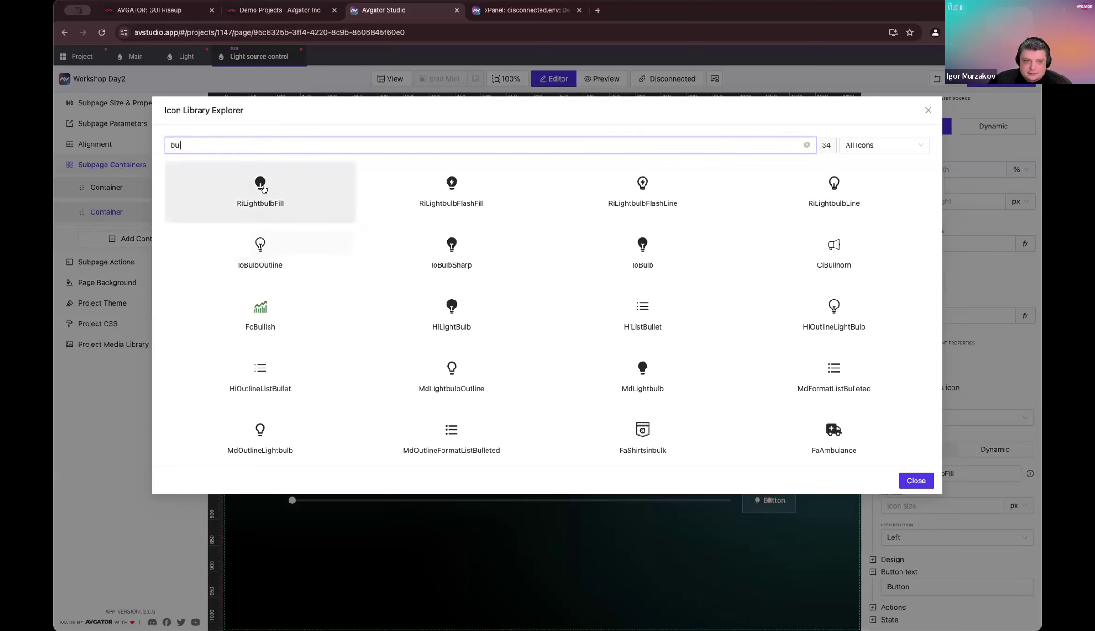
click(260, 188)
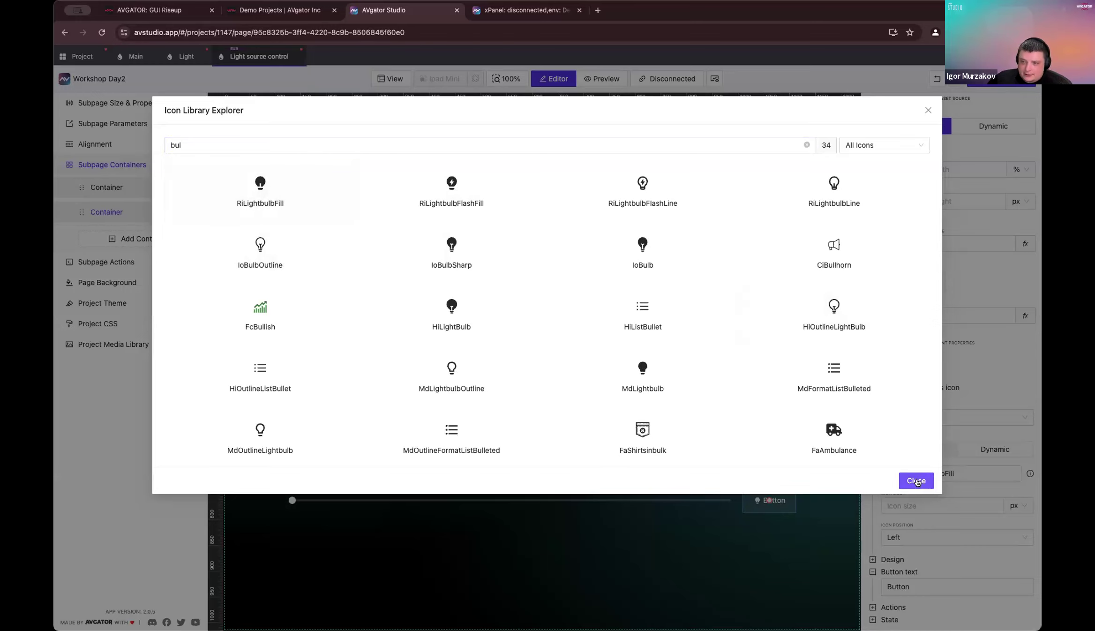
click(927, 109)
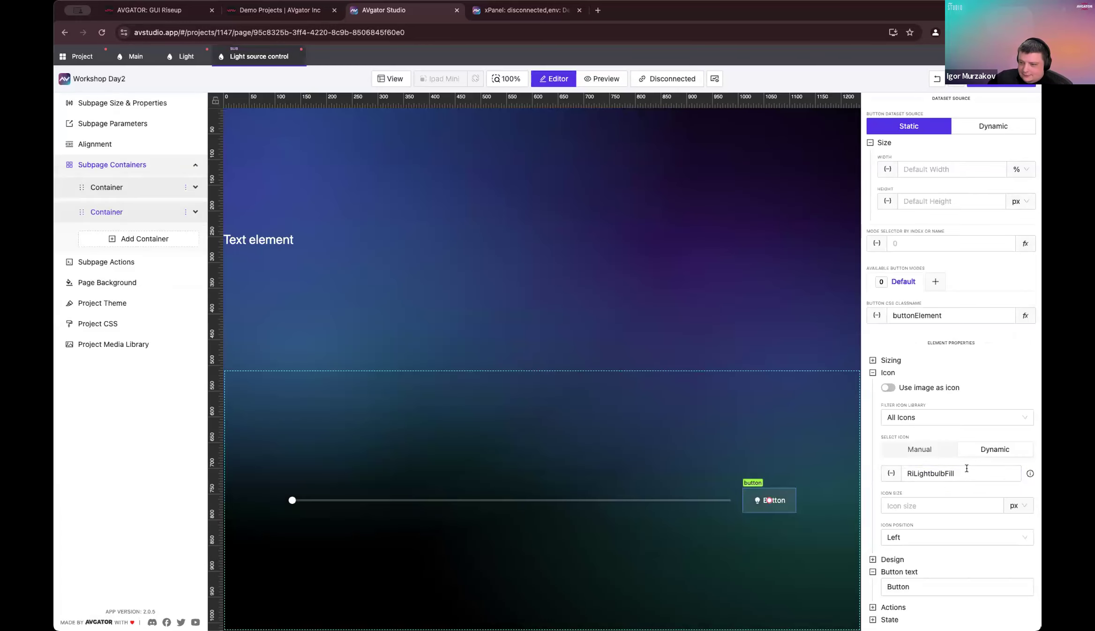
double_click(972, 472)
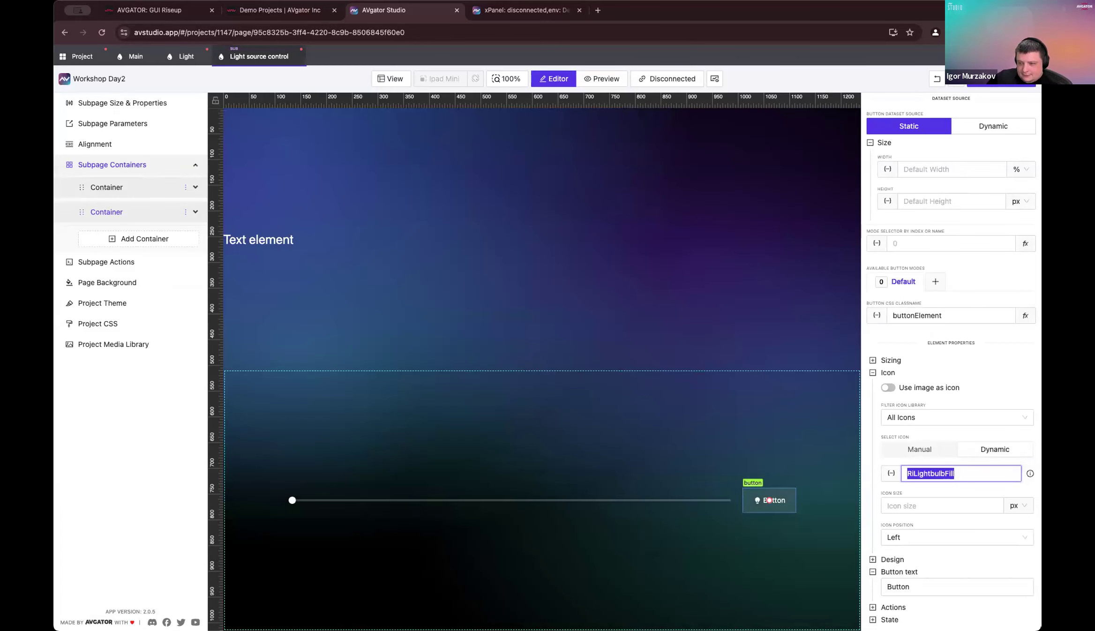
key(super+v)
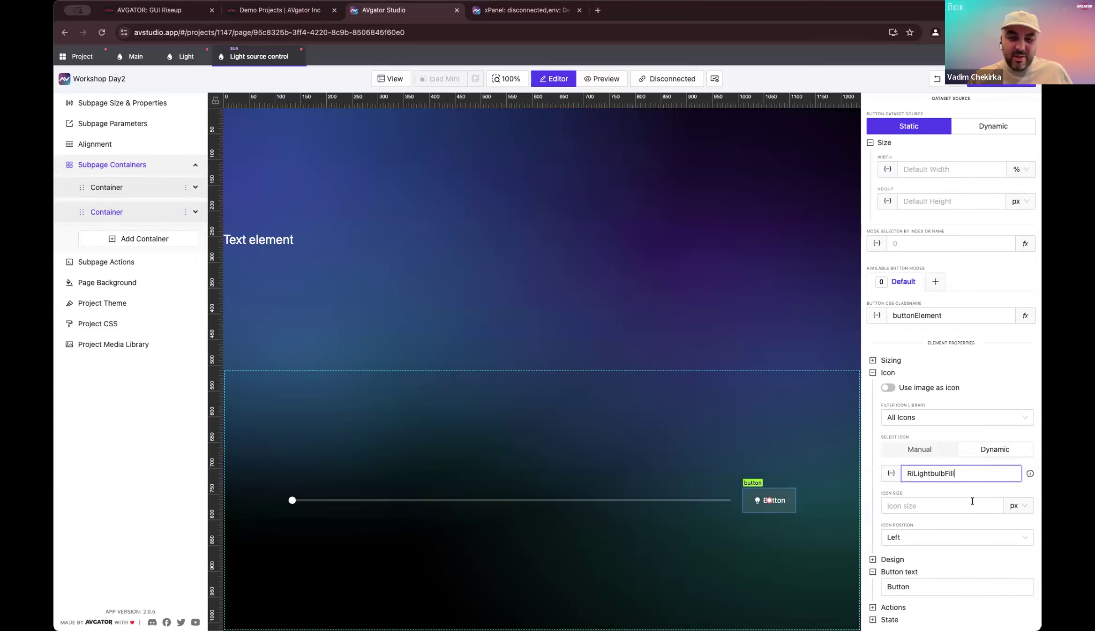
Step: Browse the icon library's results for "bul" to review the available bulb icons
click(1030, 473)
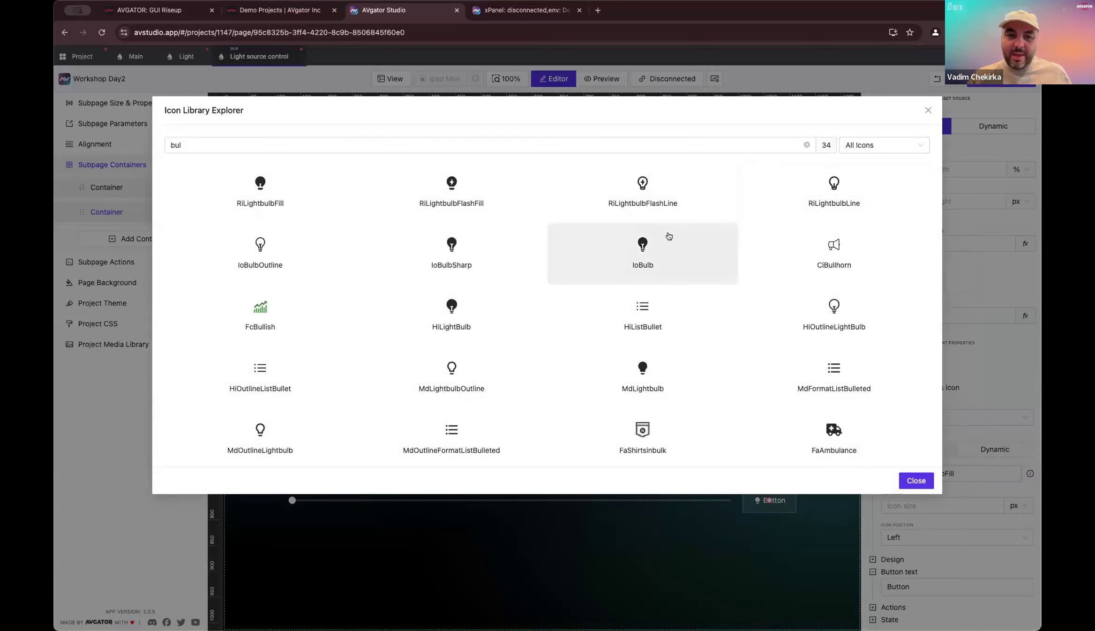
scroll(646, 235, down, 5)
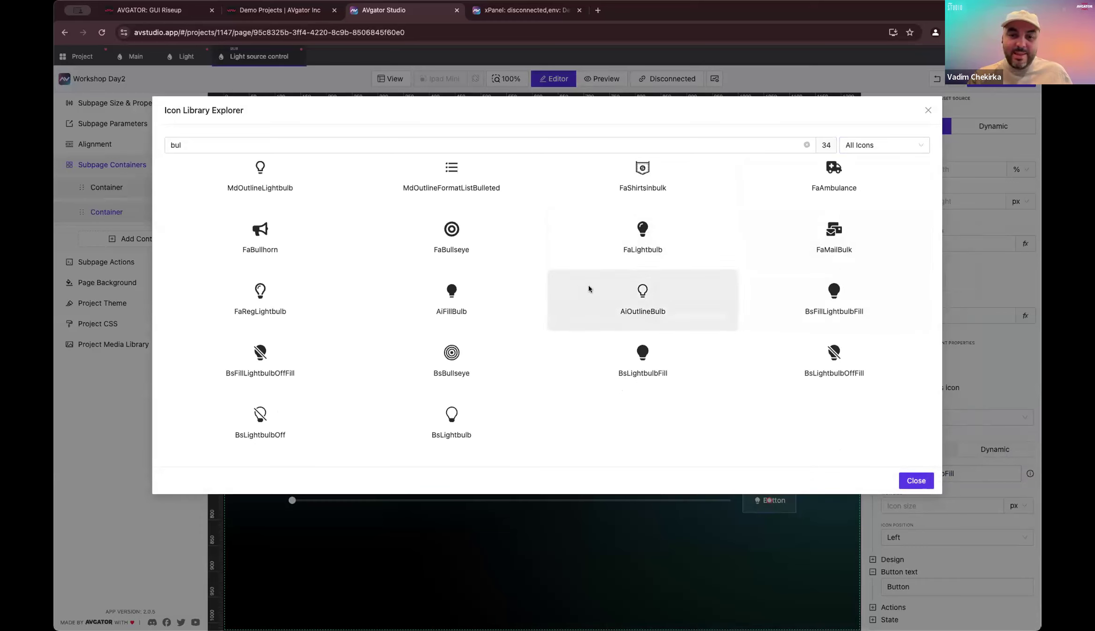
scroll(587, 292, up, 5)
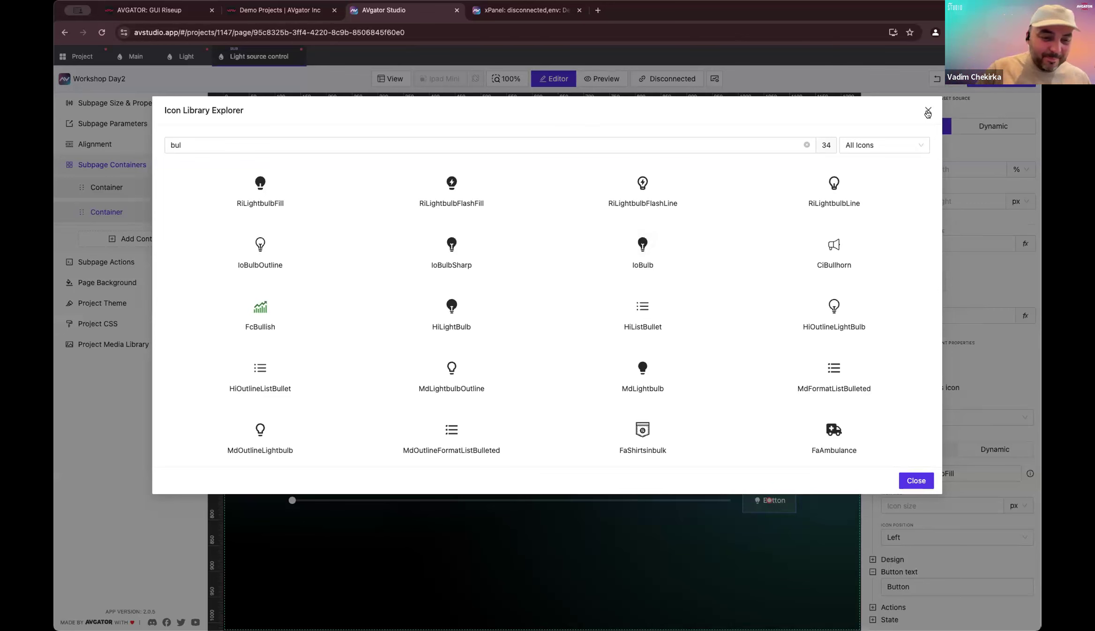
click(1000, 284)
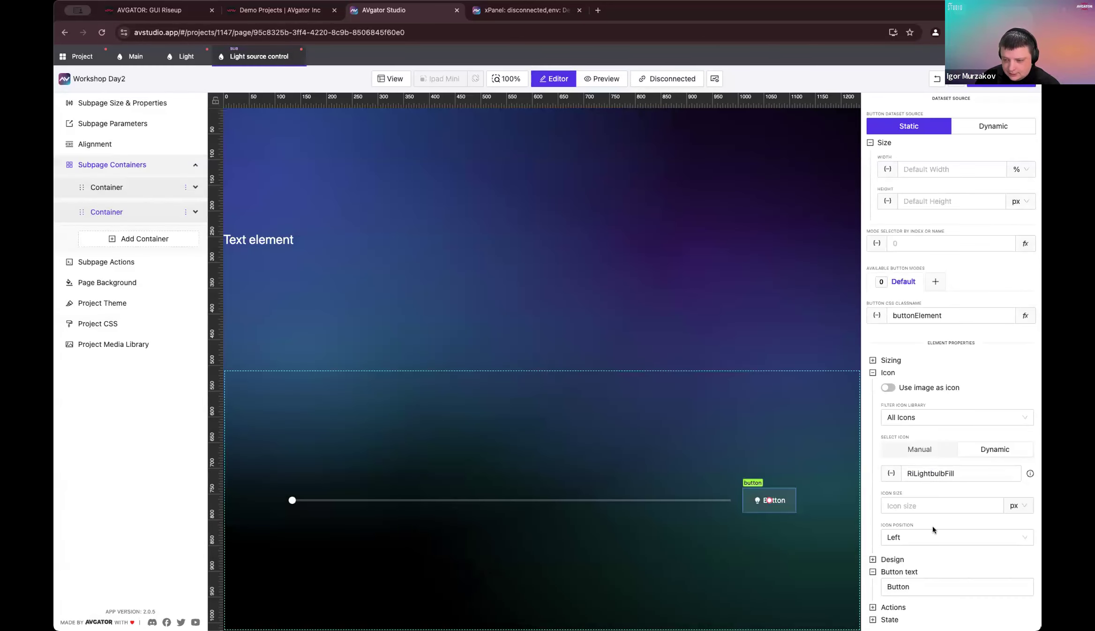
Step: Set the power toggle button's icon size to 50 px
click(914, 504)
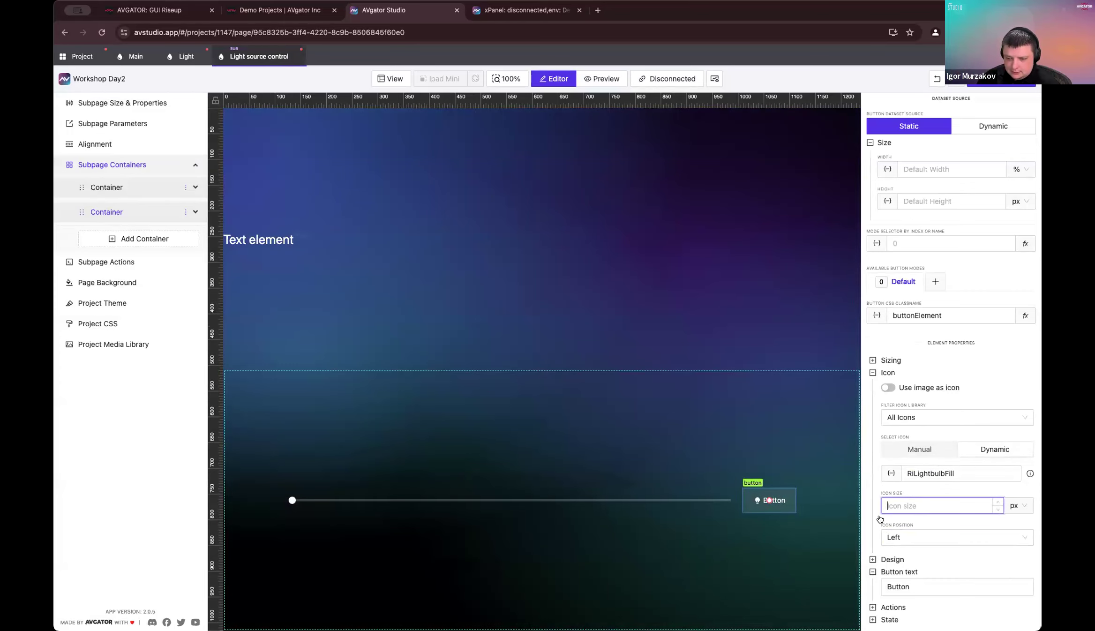
text(40)
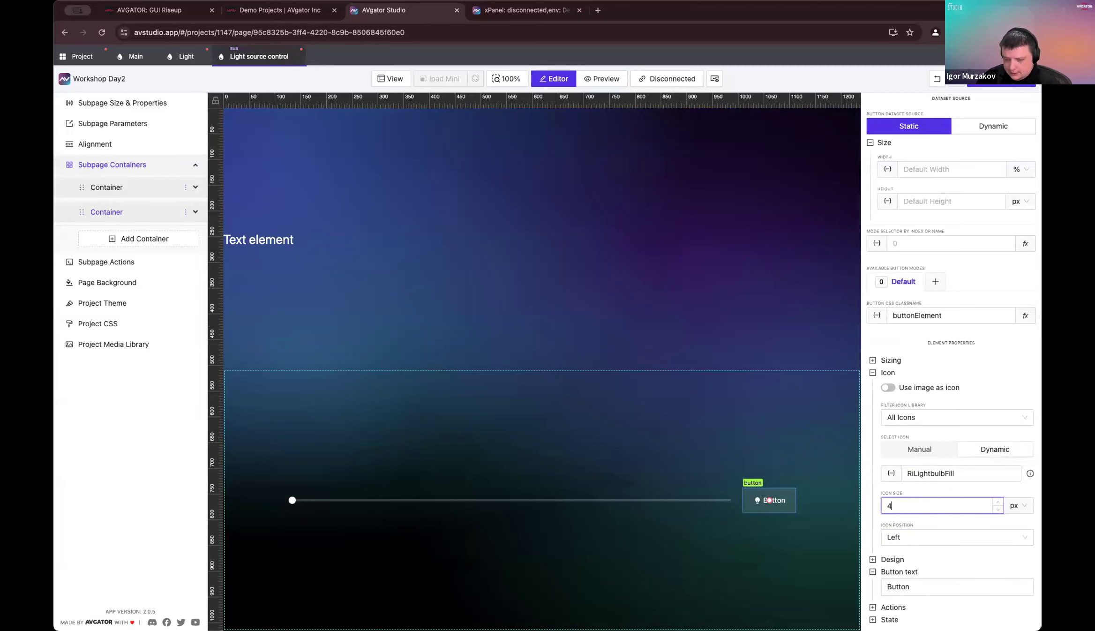
double_click(918, 508)
text(50)
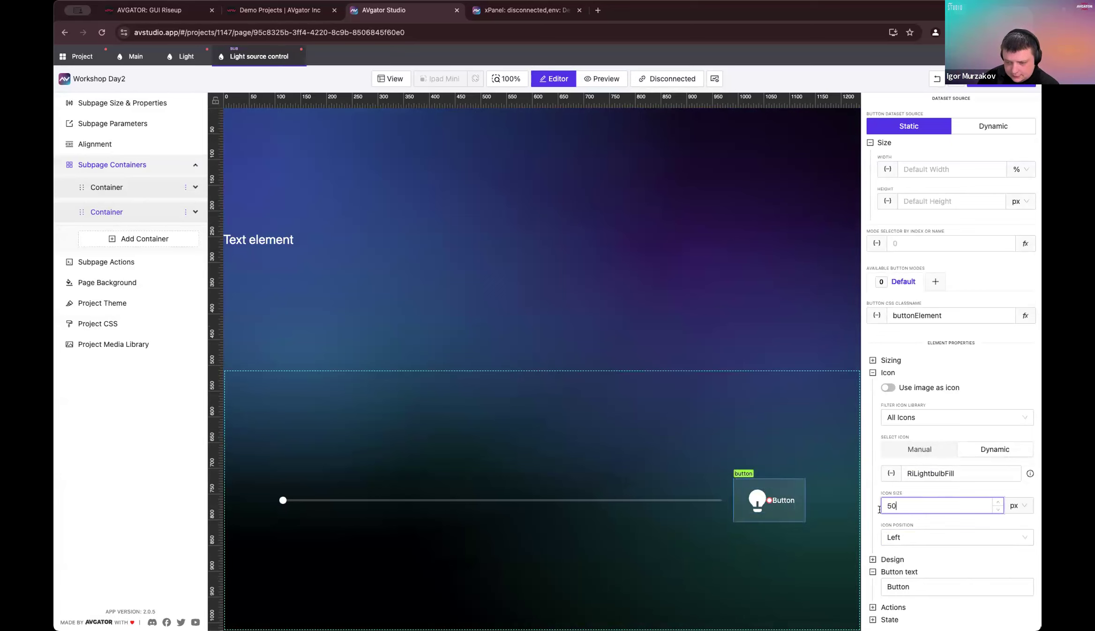
Step: Remove the text from the power toggle button so it carries only its icon, and save the change
click(946, 591)
key(ctrl+a)
key(BackSpace)
click(831, 227)
click(641, 454)
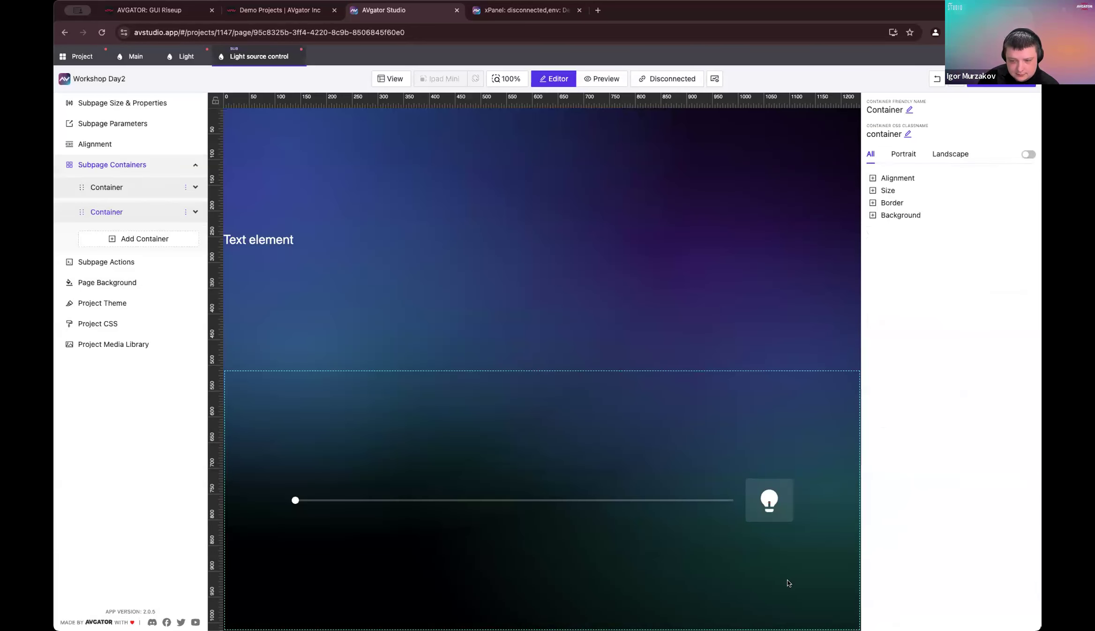
Step: Check the embedded Light source subpage with its bulb toggle on the Light page
click(186, 57)
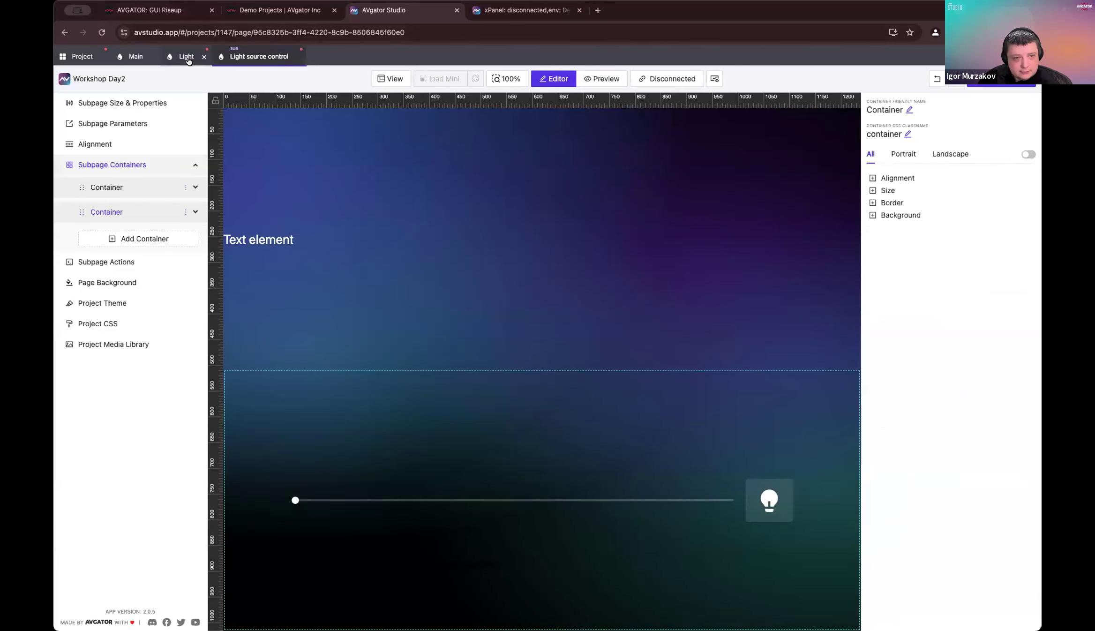
click(573, 301)
click(575, 320)
click(574, 294)
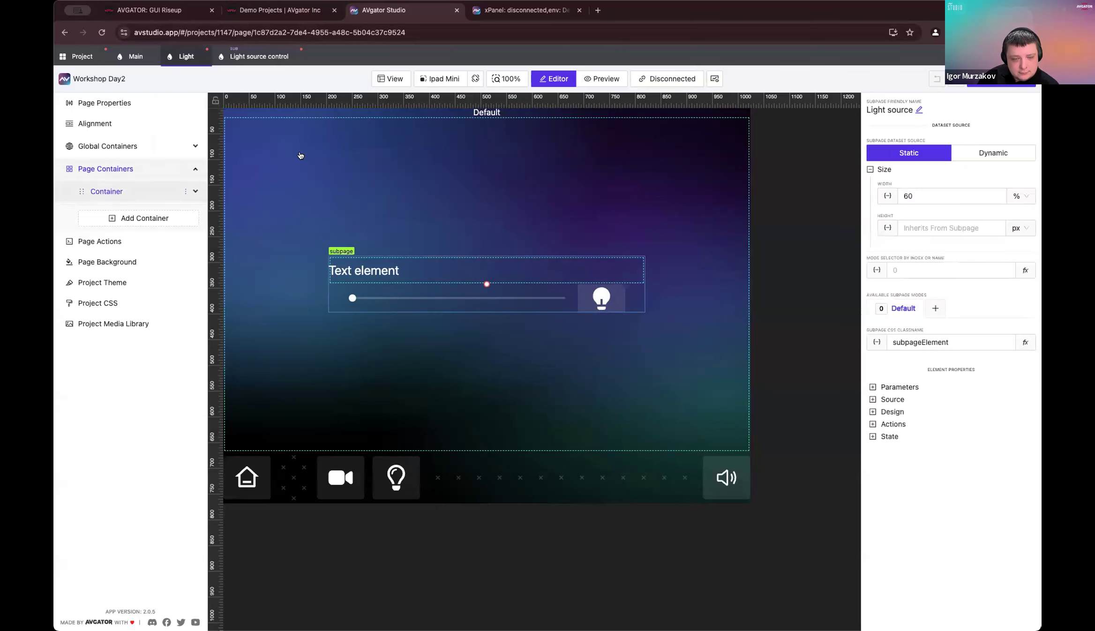
Step: In the Light source control subpage, switch the caption's container to manual sizing and set its size to 20%
click(266, 57)
click(527, 250)
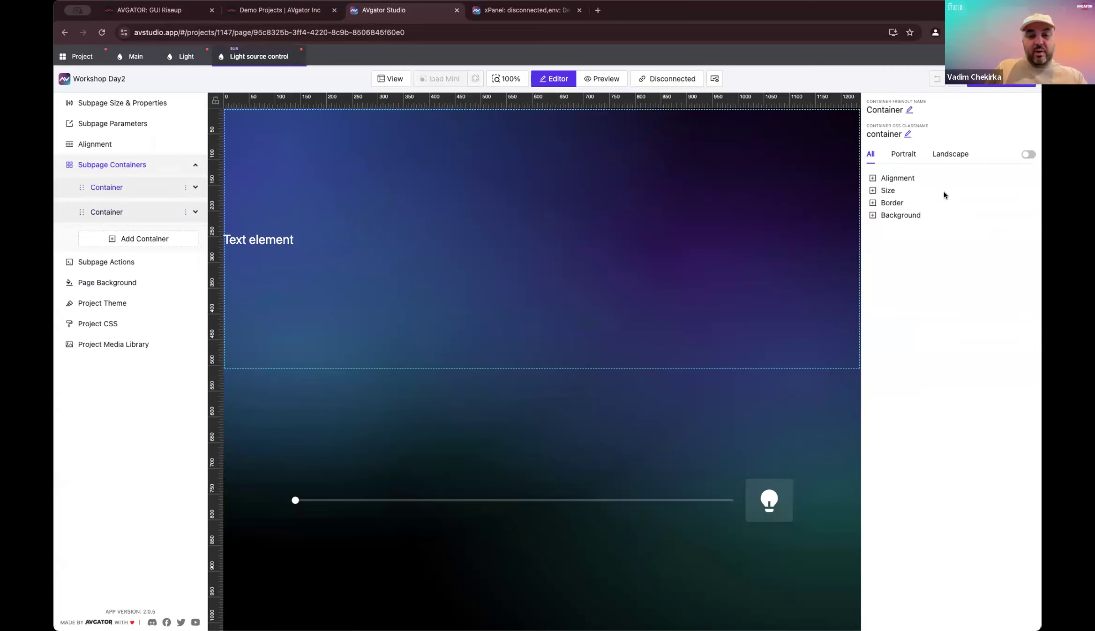
click(770, 514)
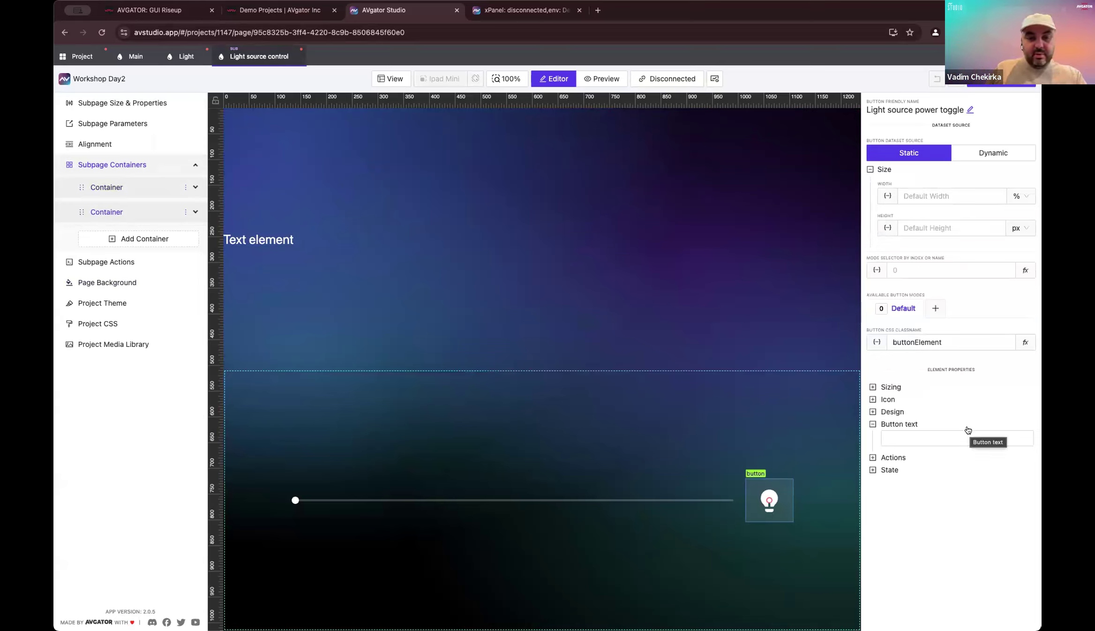
click(742, 536)
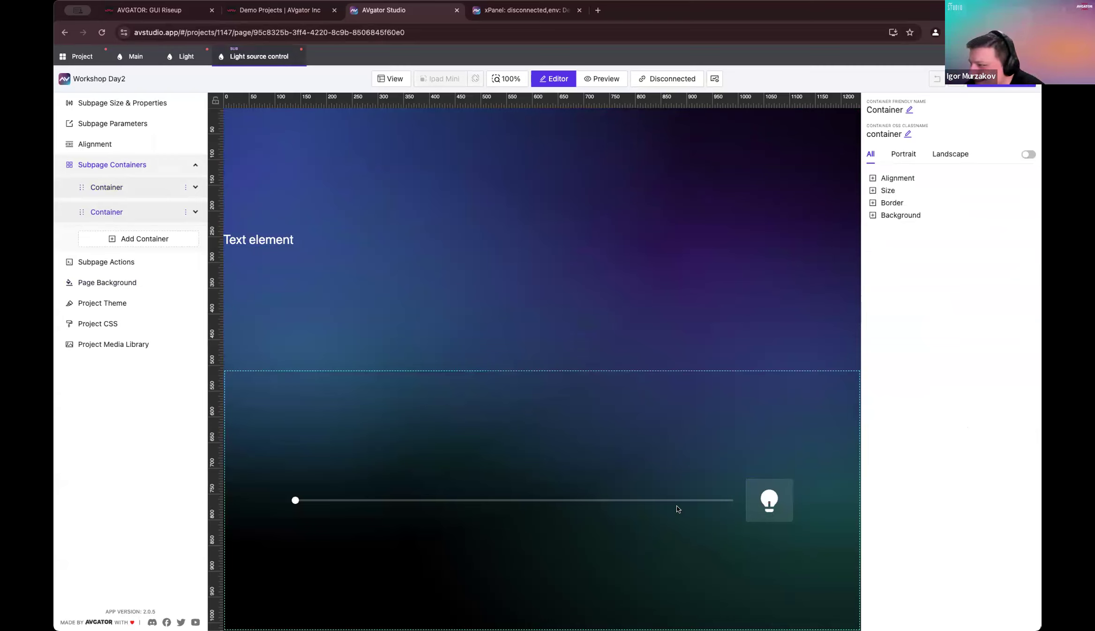
click(620, 275)
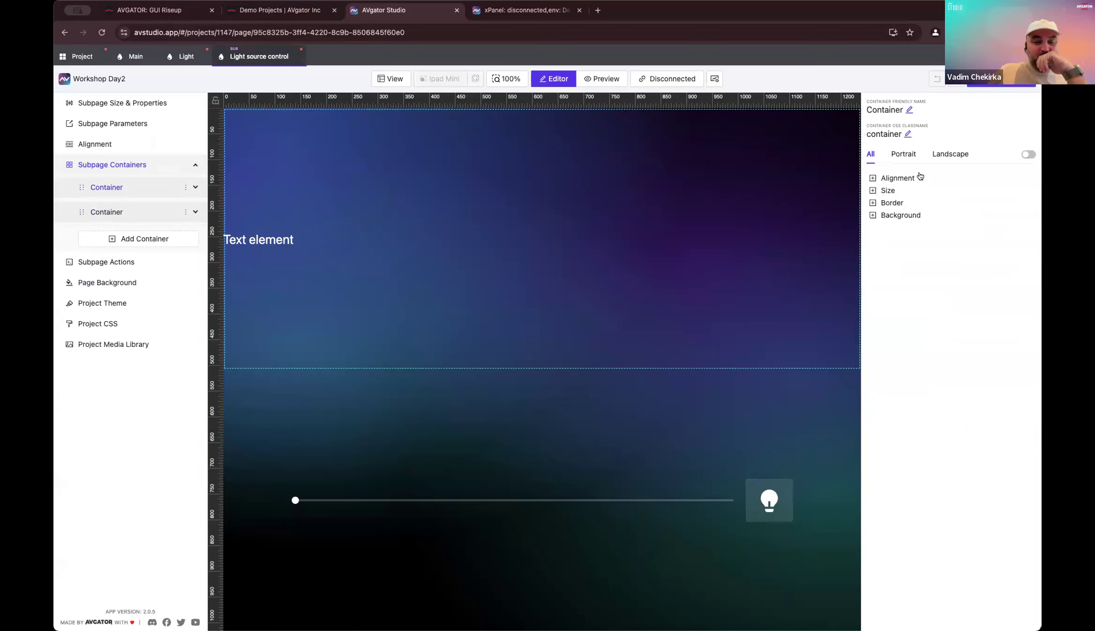
click(885, 191)
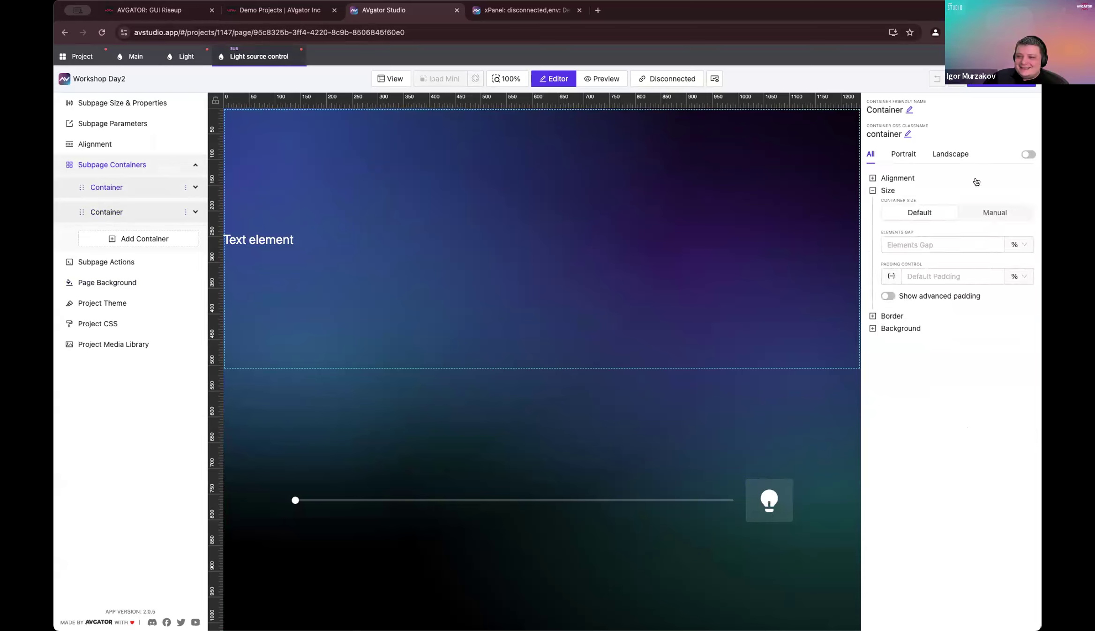
click(995, 213)
click(936, 235)
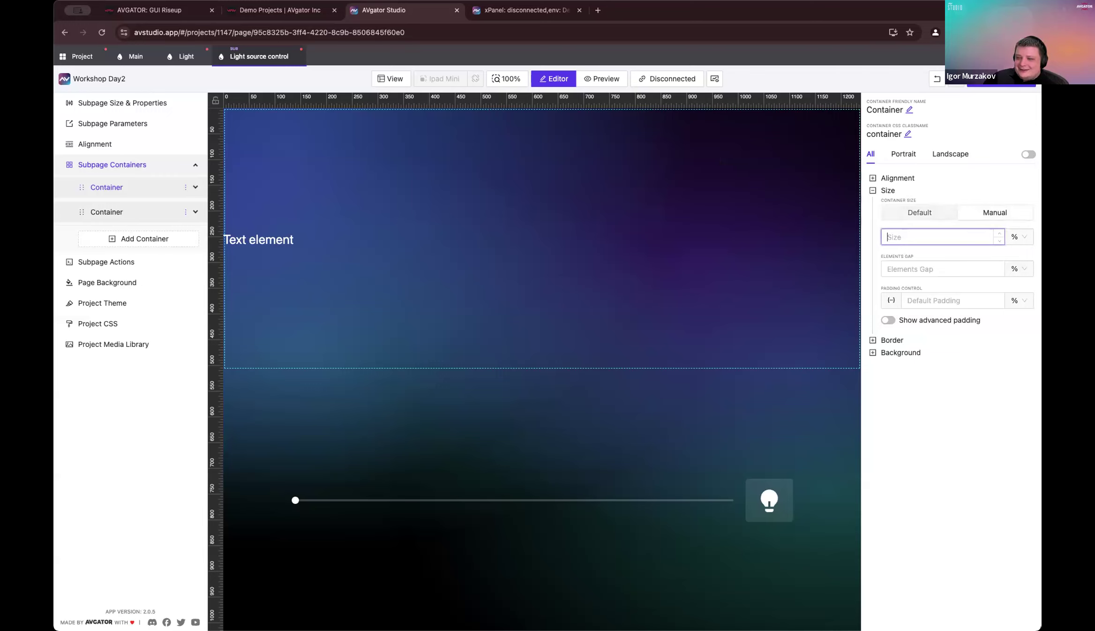
text(20)
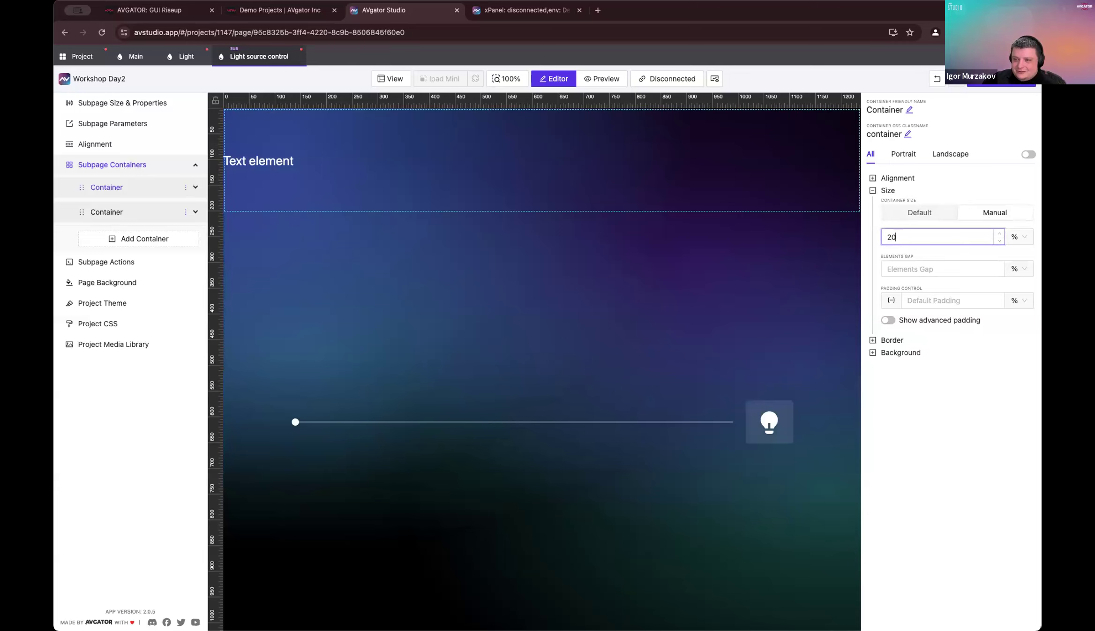
click(598, 343)
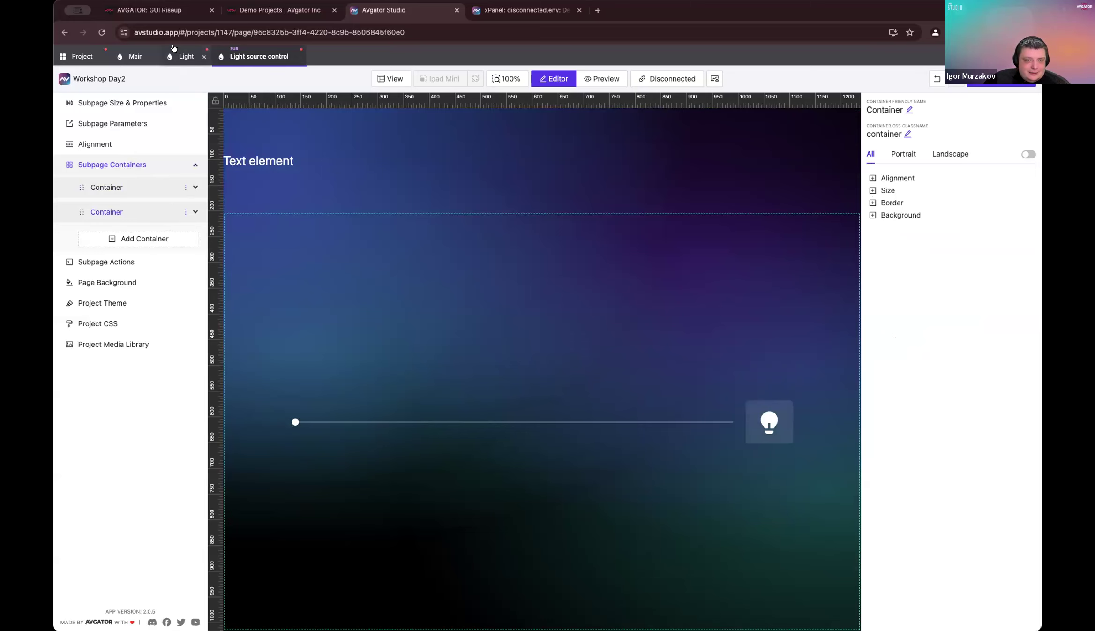
Step: Preview the Light page and try the dimmer slider in the embedded Light source subpage
click(175, 51)
click(473, 352)
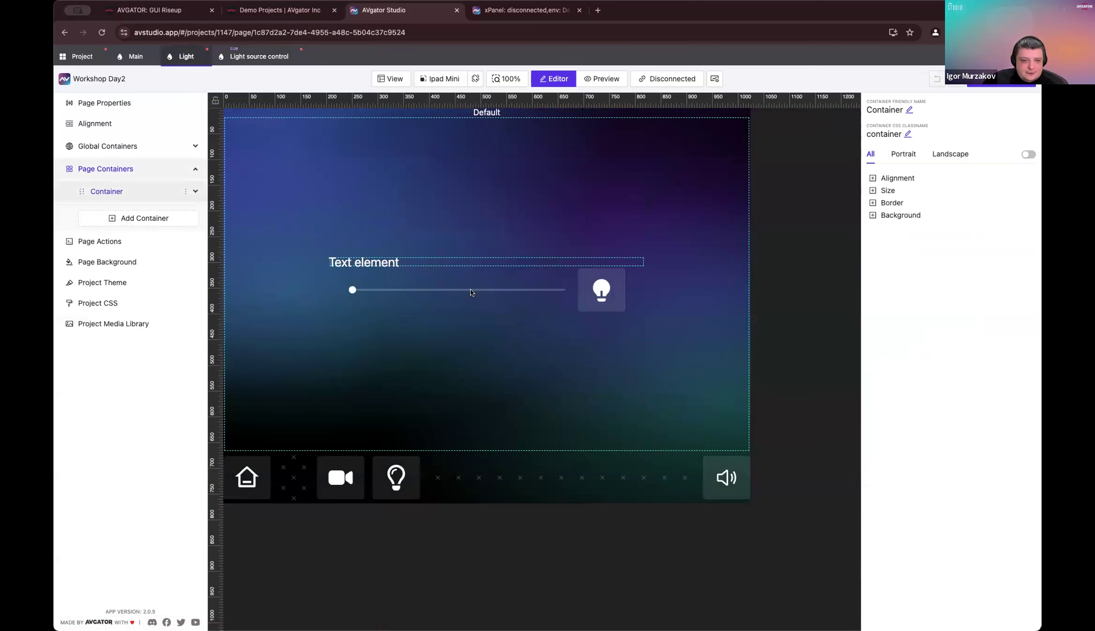
click(377, 288)
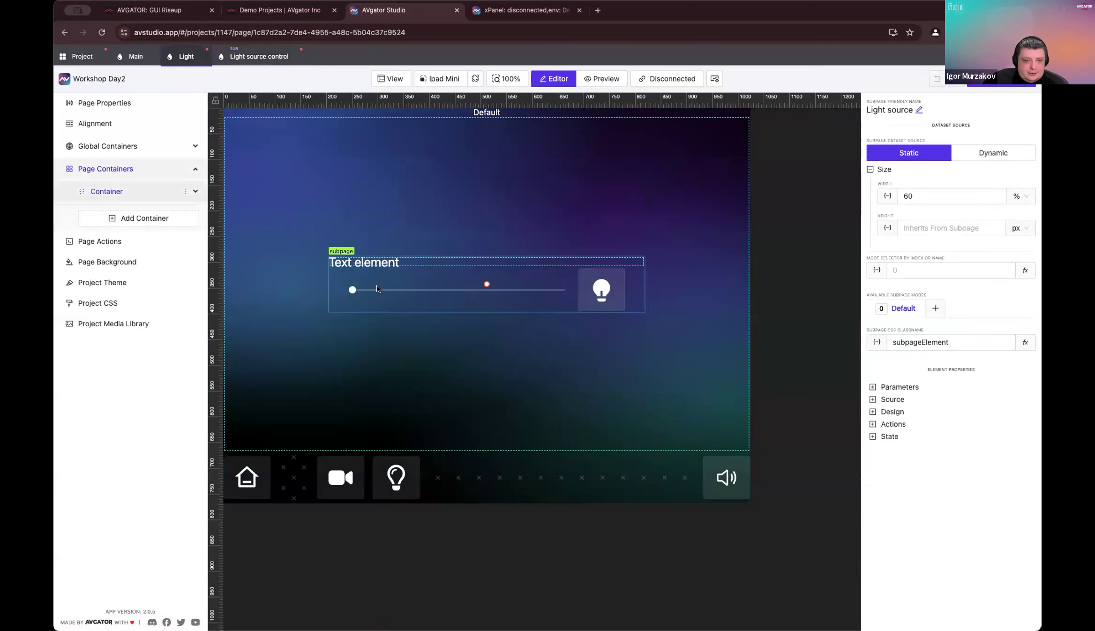
click(596, 81)
drag(352, 289, 677, 339)
drag(293, 283, 387, 369)
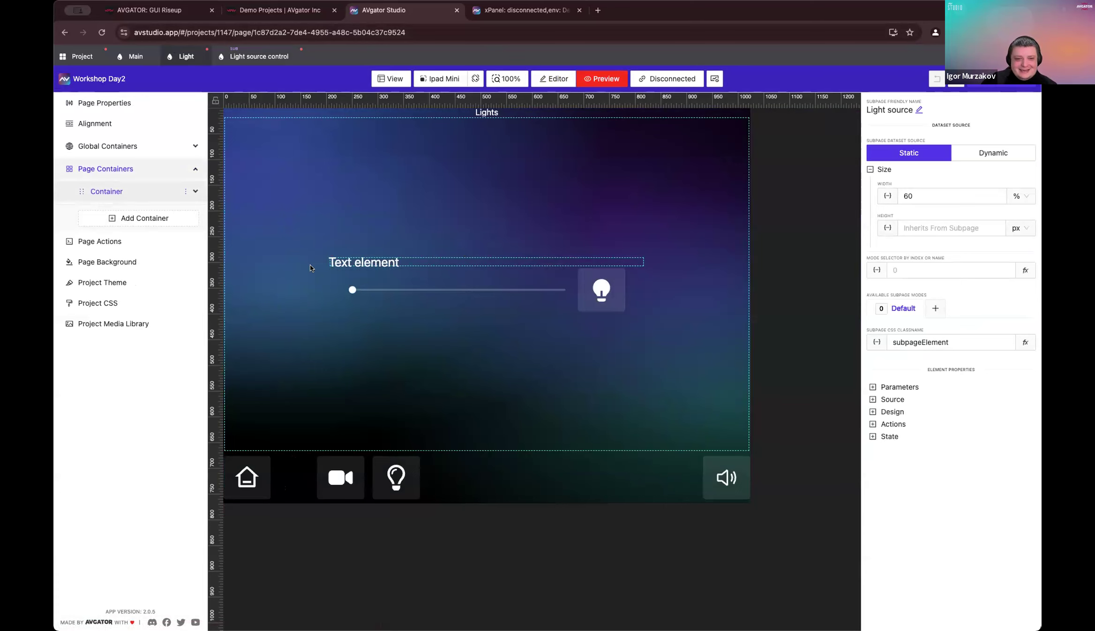
Step: Set the elements distribution of the subpage container holding the dimmer and power toggle to Between
click(250, 57)
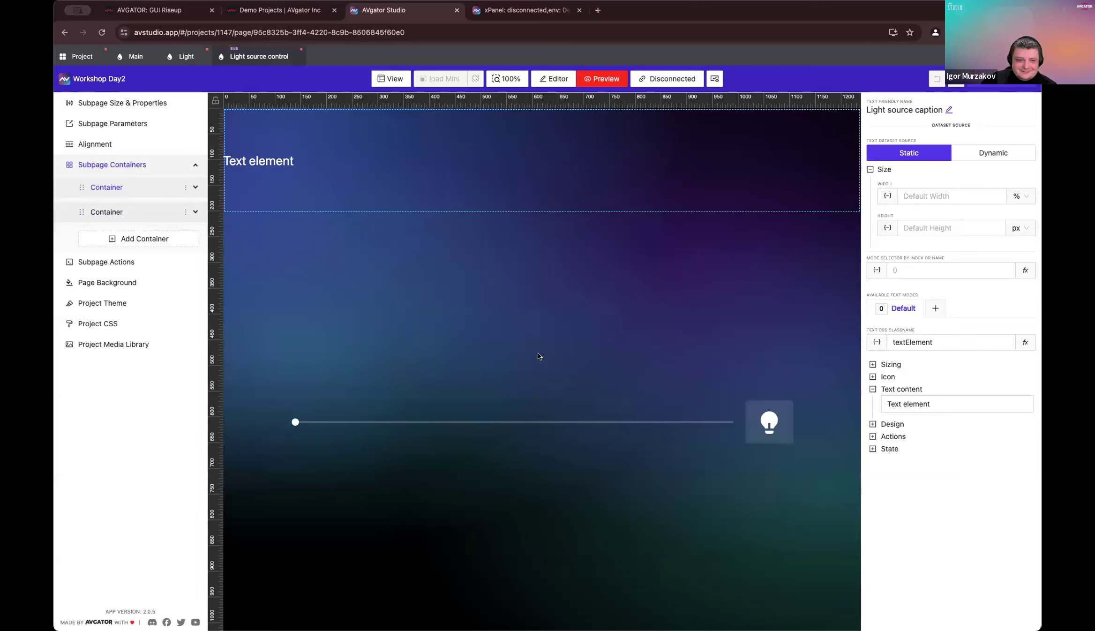
click(146, 212)
click(137, 235)
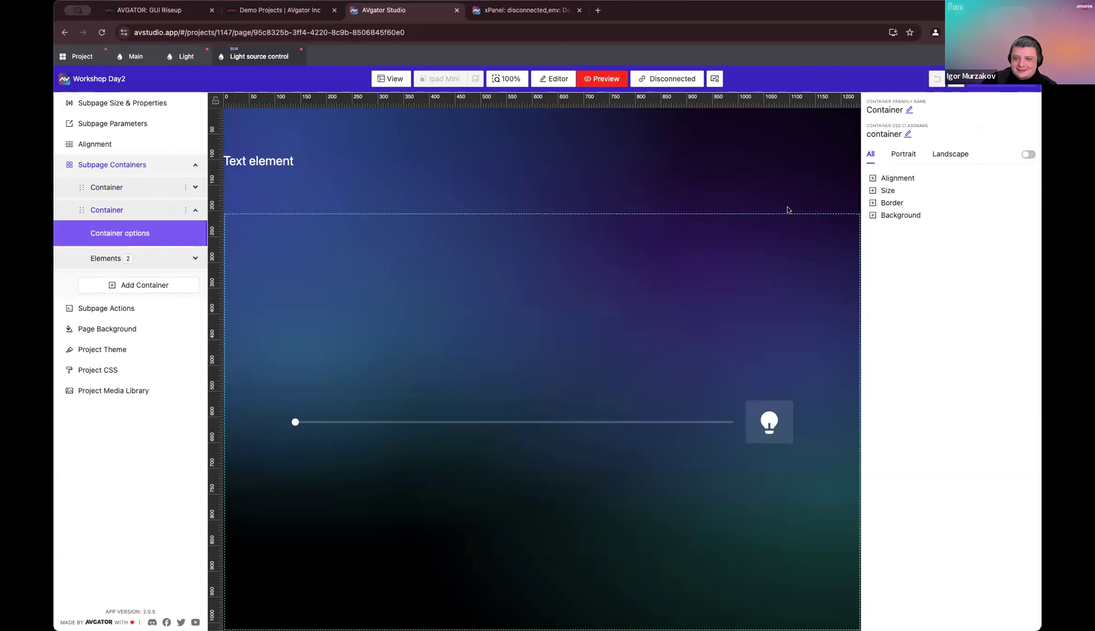
click(896, 179)
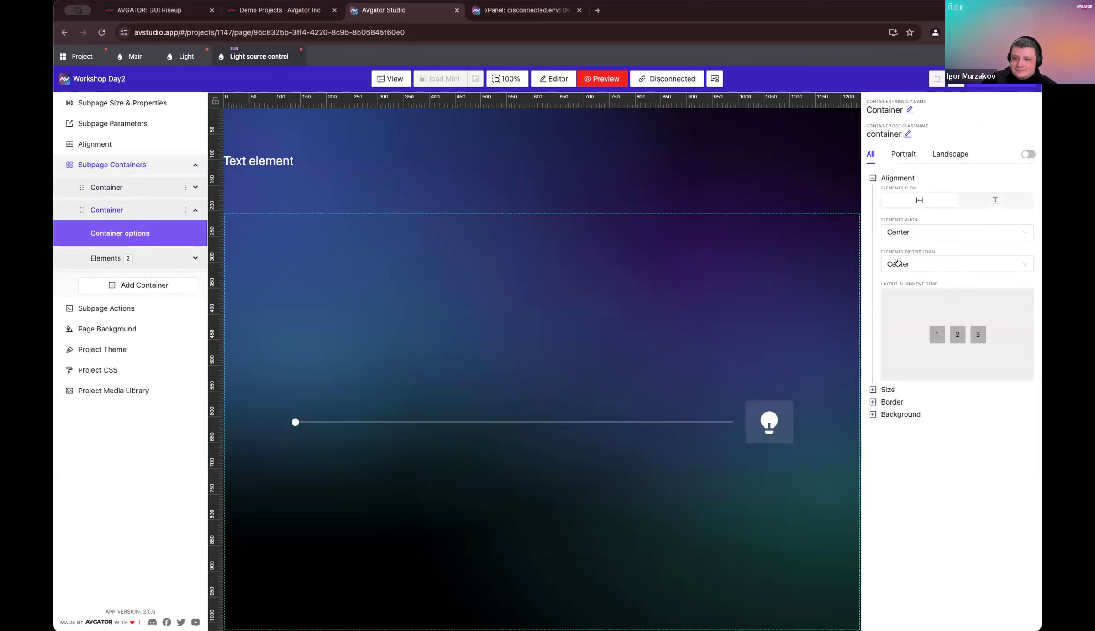
click(950, 270)
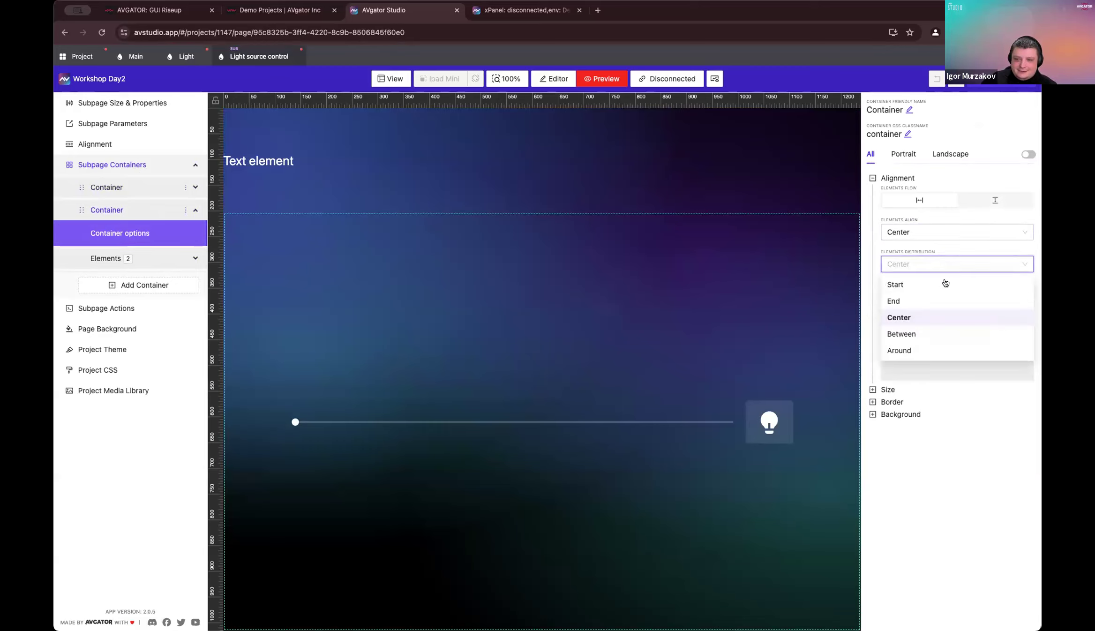
click(943, 283)
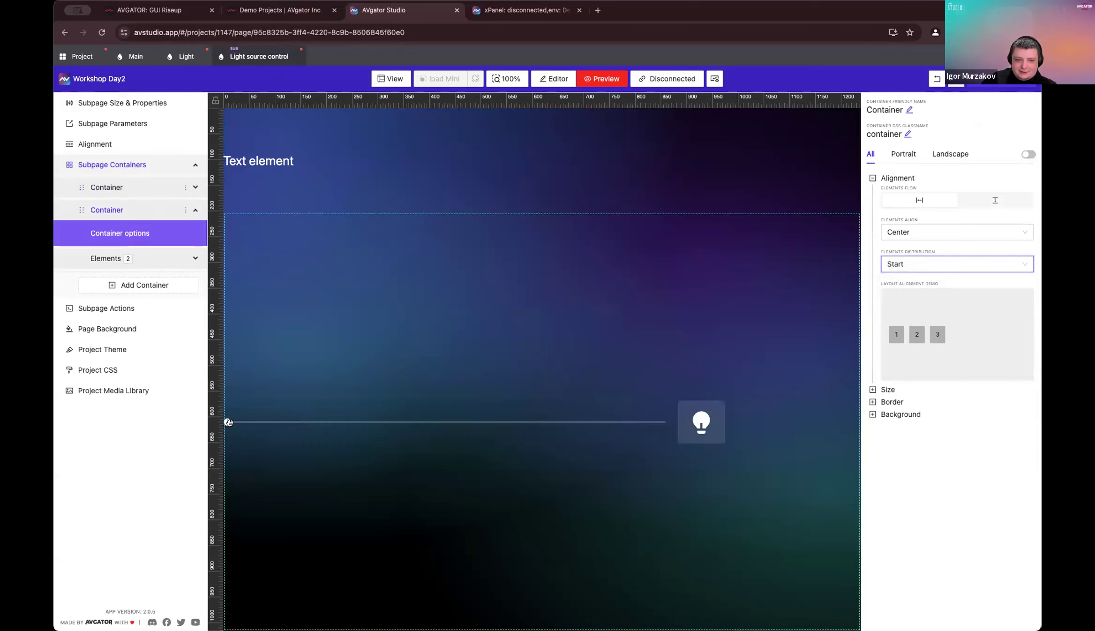
click(905, 272)
click(947, 338)
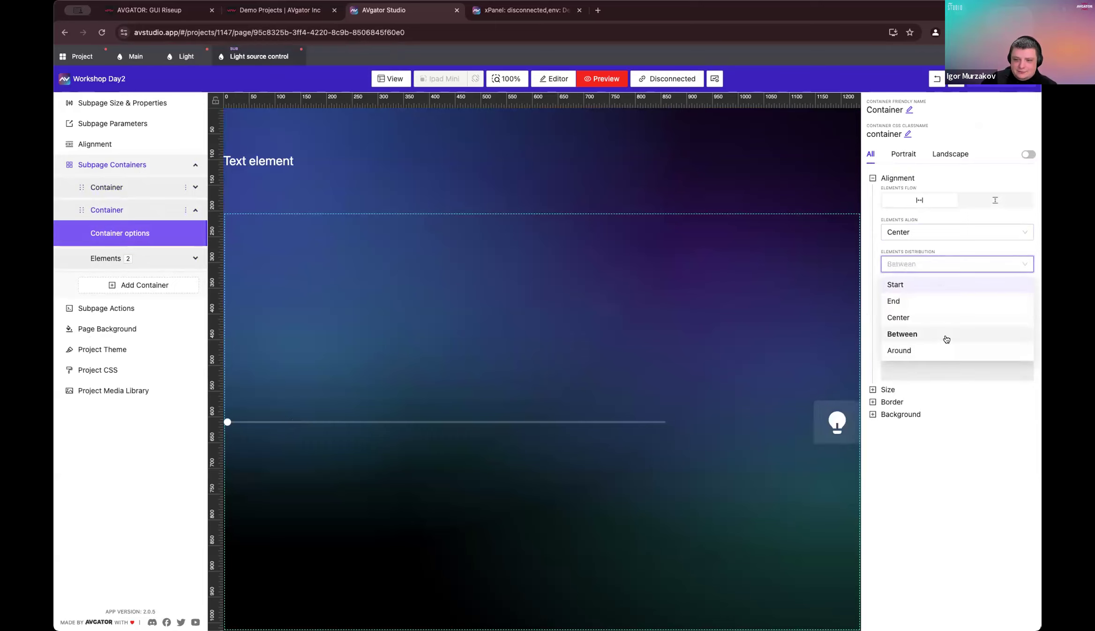
Step: Check the new spacing of the dimmer and bulb toggle in the Light page's preview
click(185, 56)
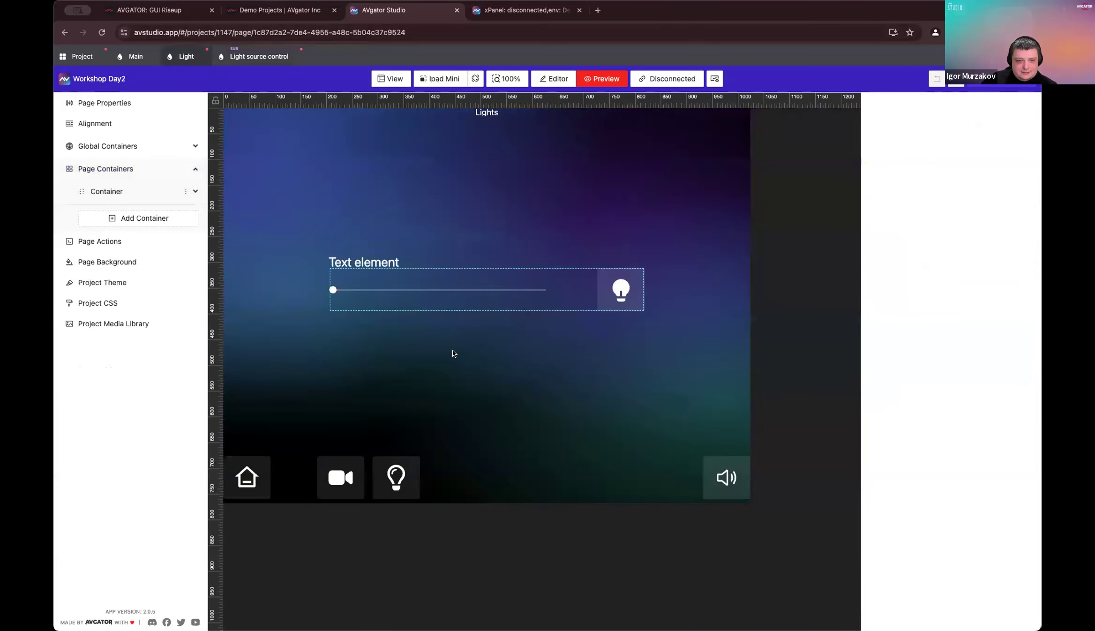
click(557, 77)
click(602, 78)
drag(329, 287, 268, 290)
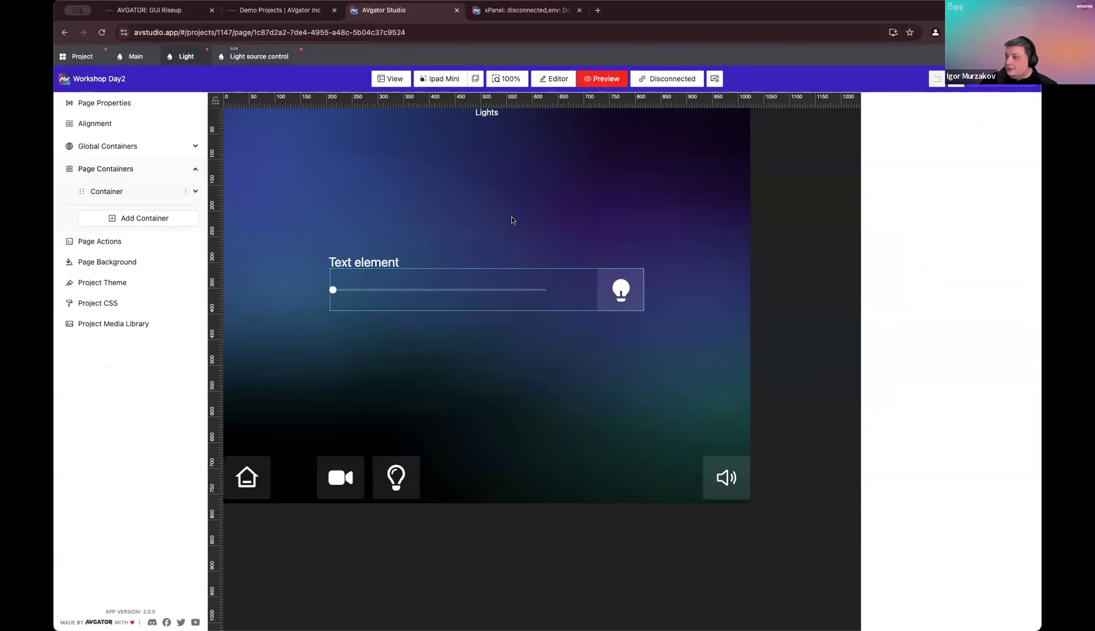
Step: Give the dimmer and power toggle container a semi-transparent black background, rgba(0,0,0,0.44)
click(240, 59)
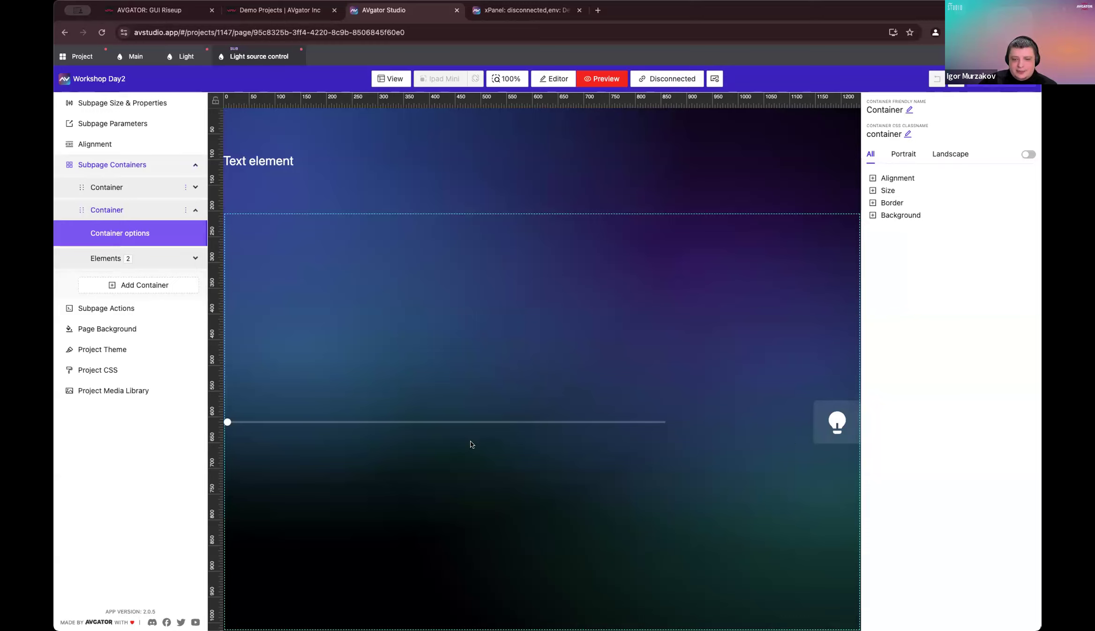
click(900, 216)
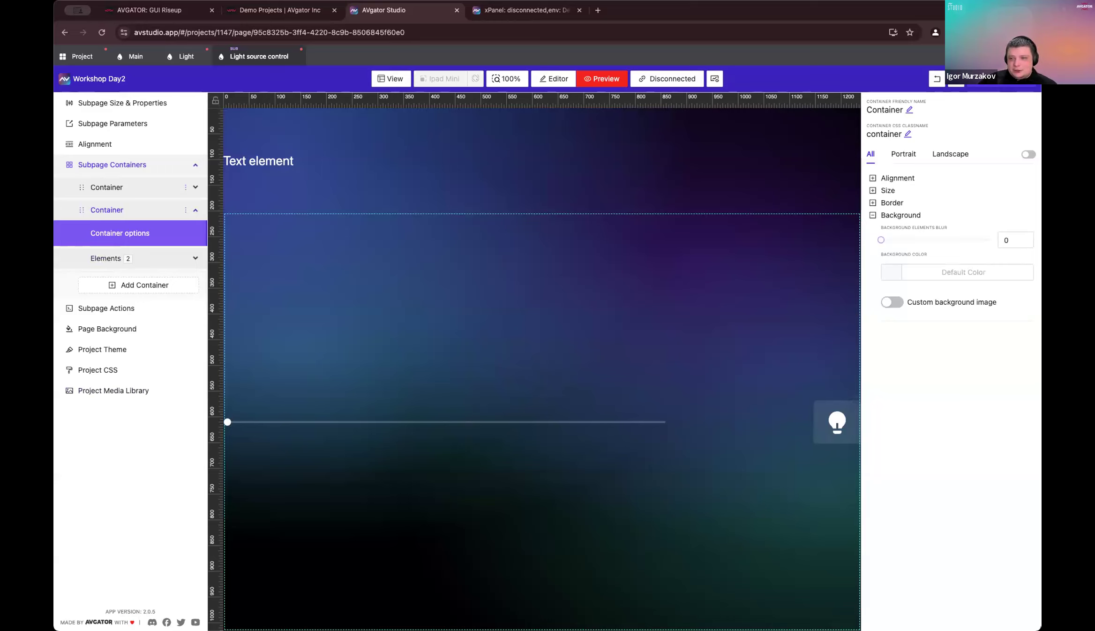
click(892, 274)
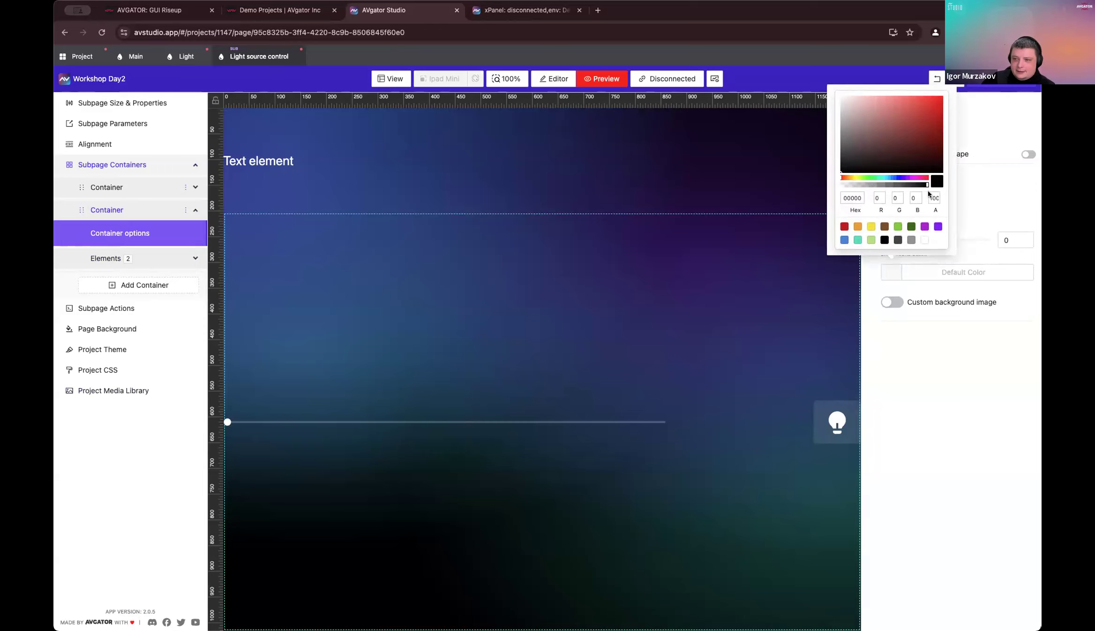
drag(926, 186, 877, 184)
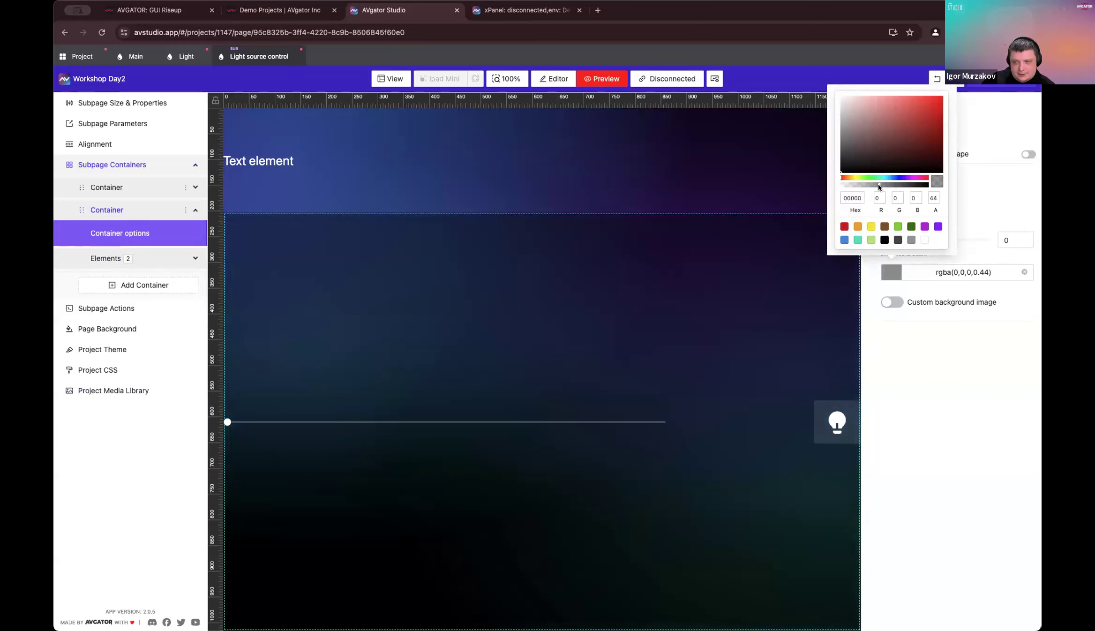
click(961, 355)
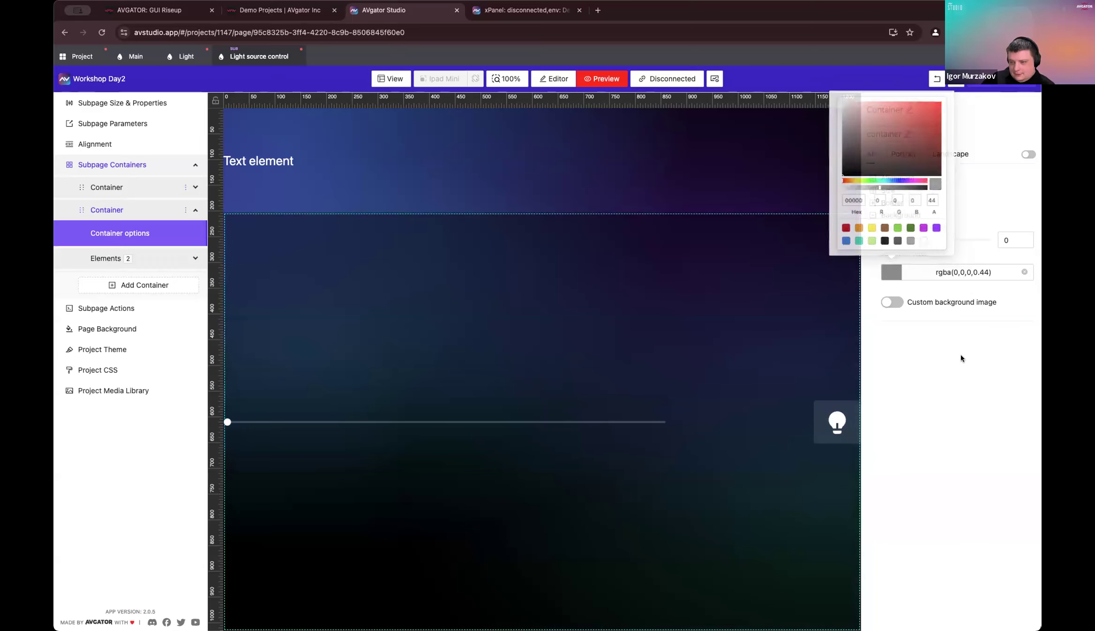
Step: Check the container's dark background on the Light page and in the live xPanel view
click(192, 58)
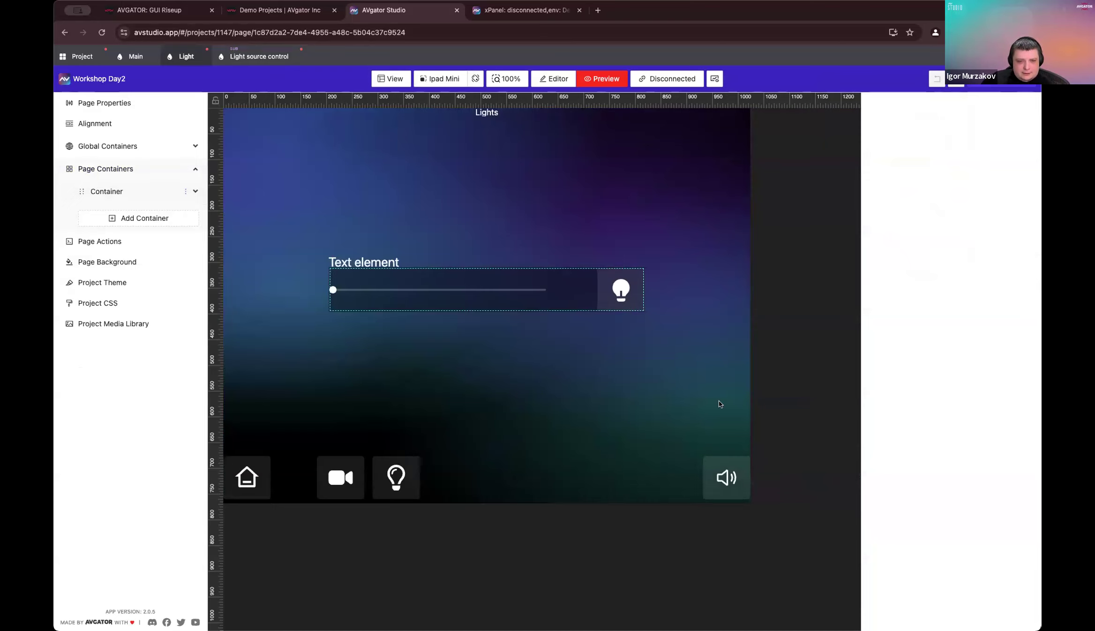
click(240, 58)
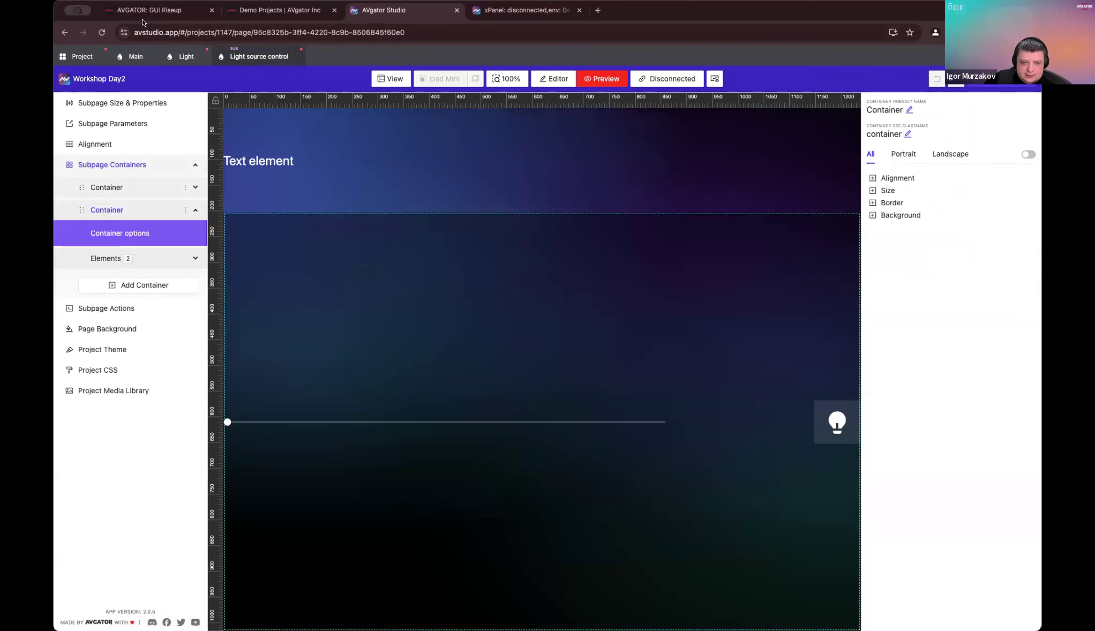
click(183, 57)
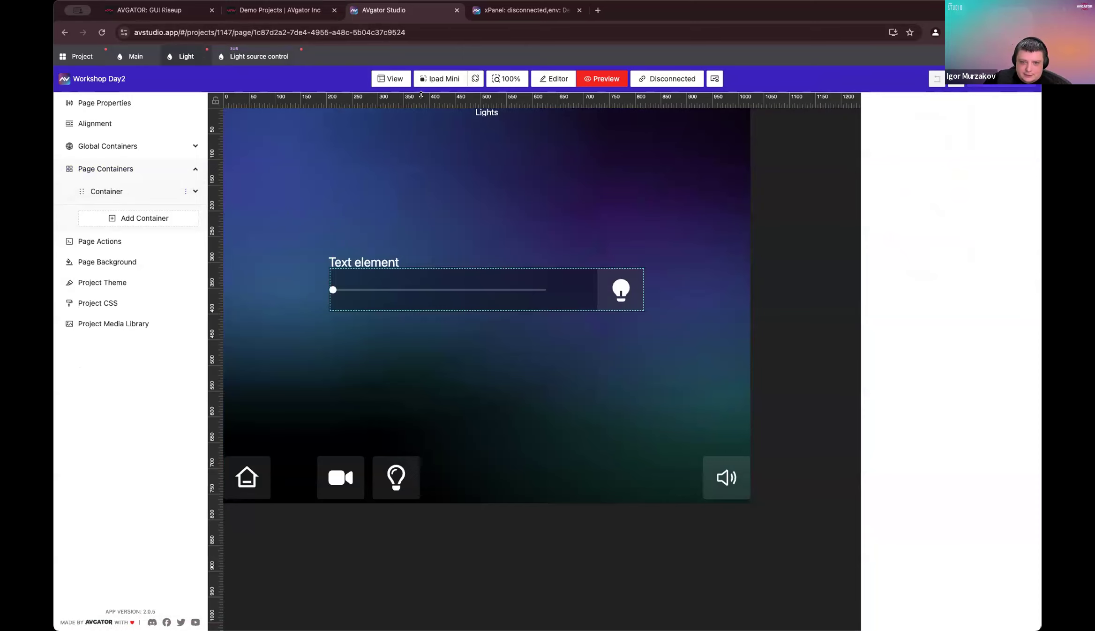
click(552, 80)
click(525, 10)
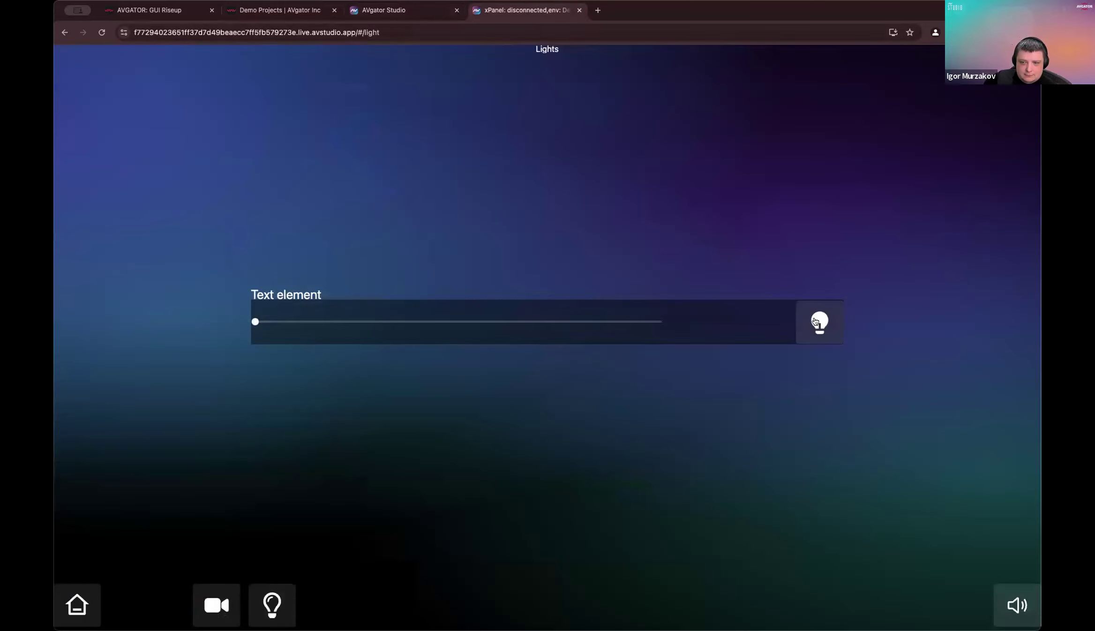
click(389, 14)
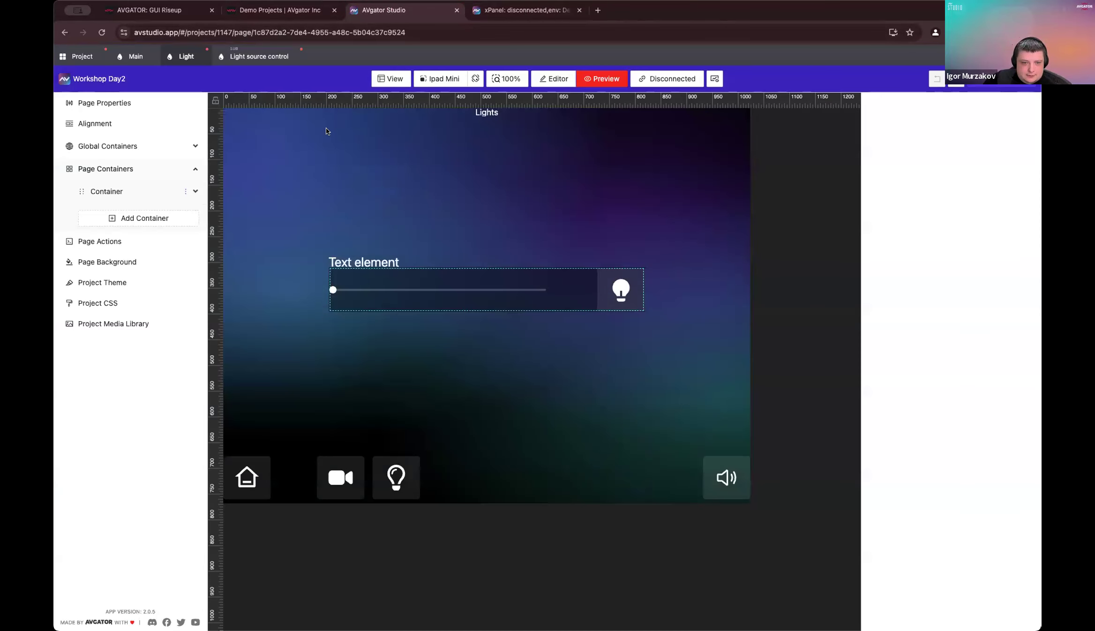
Step: Override the default border of the Light source control subpage container that holds the dimmer and bulb toggle
click(247, 54)
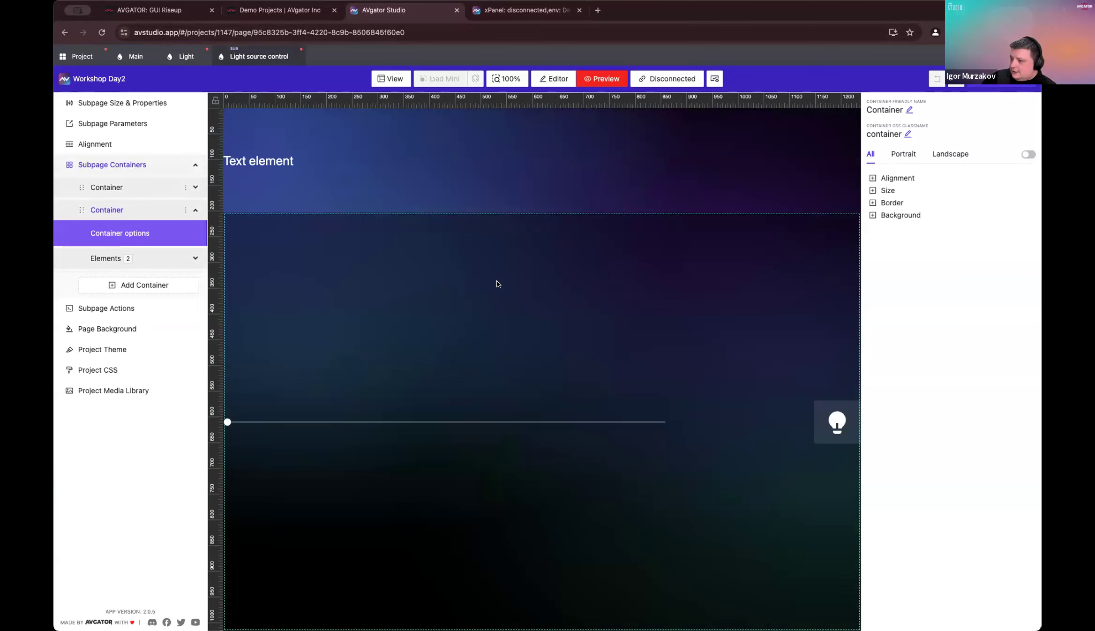
click(904, 178)
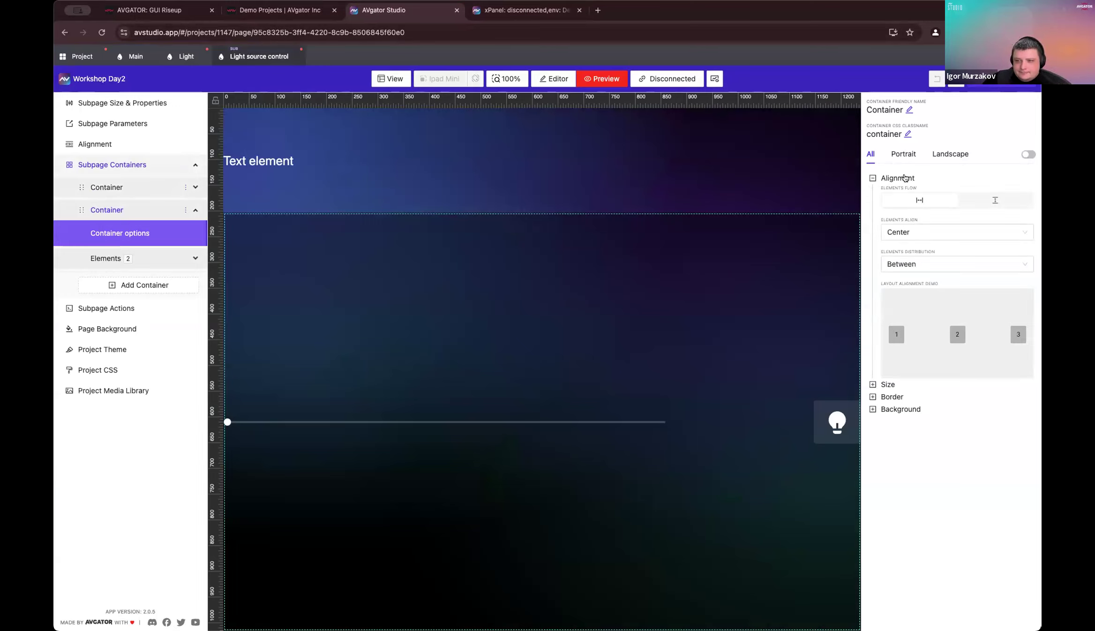
click(905, 179)
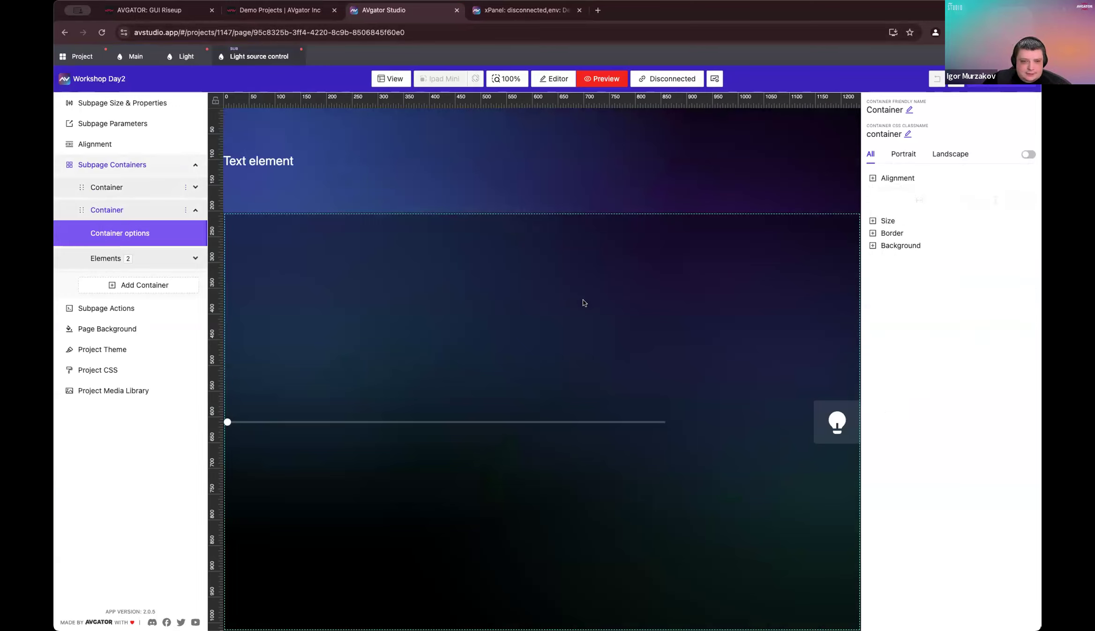
click(908, 180)
click(887, 389)
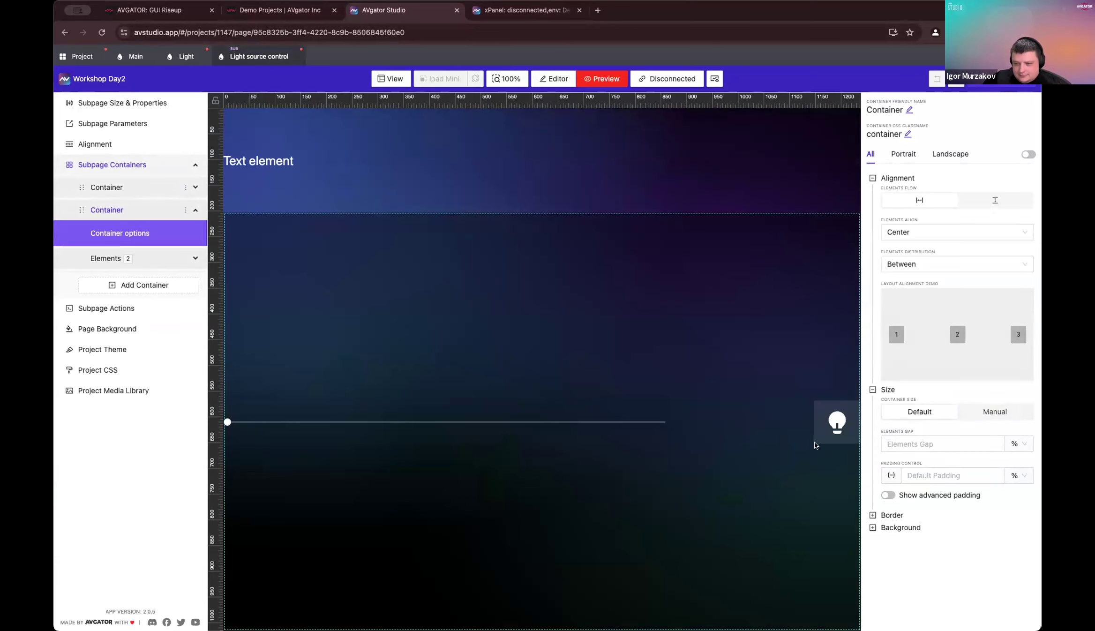
scroll(816, 446, down, 3)
click(891, 515)
scroll(668, 355, up, 5)
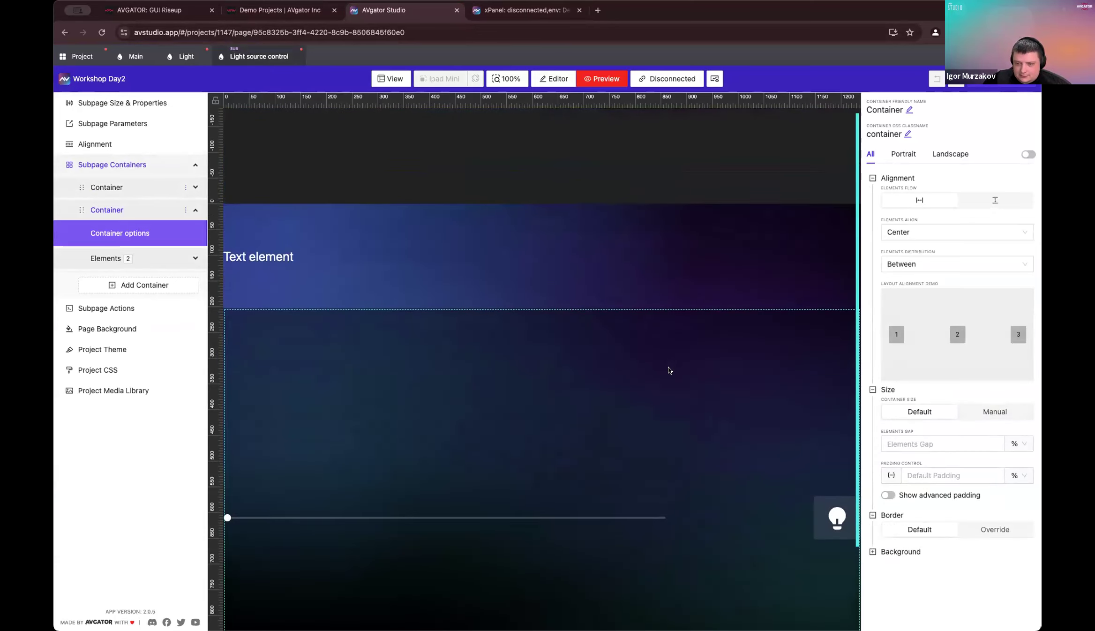
scroll(669, 370, down, 3)
click(995, 529)
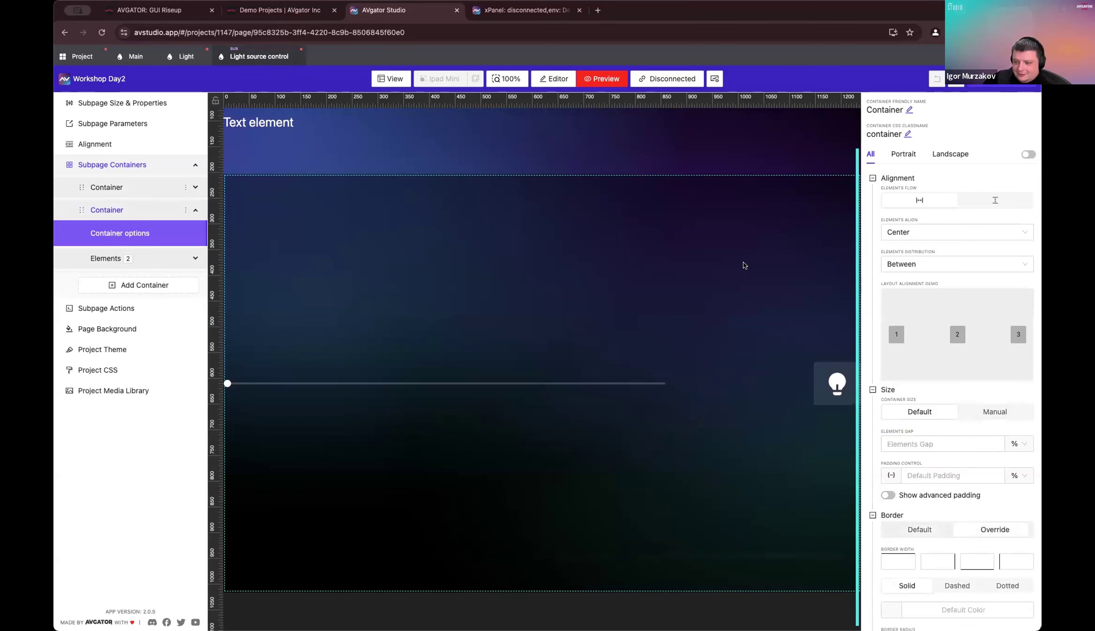
scroll(747, 345, down, 3)
scroll(725, 328, up, 4)
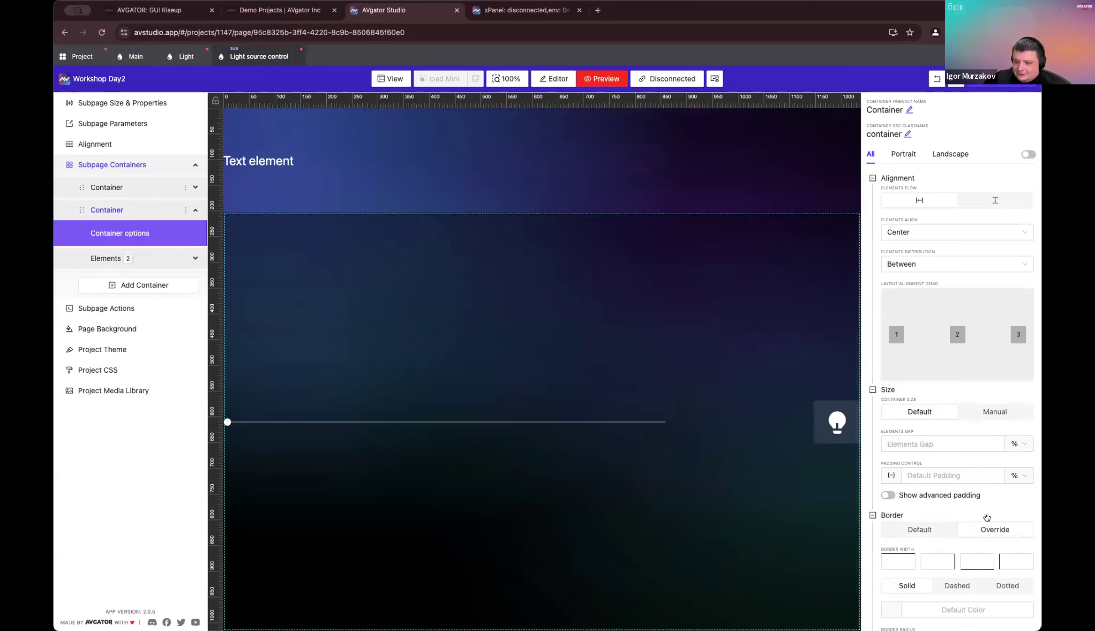
scroll(986, 517, down, 2)
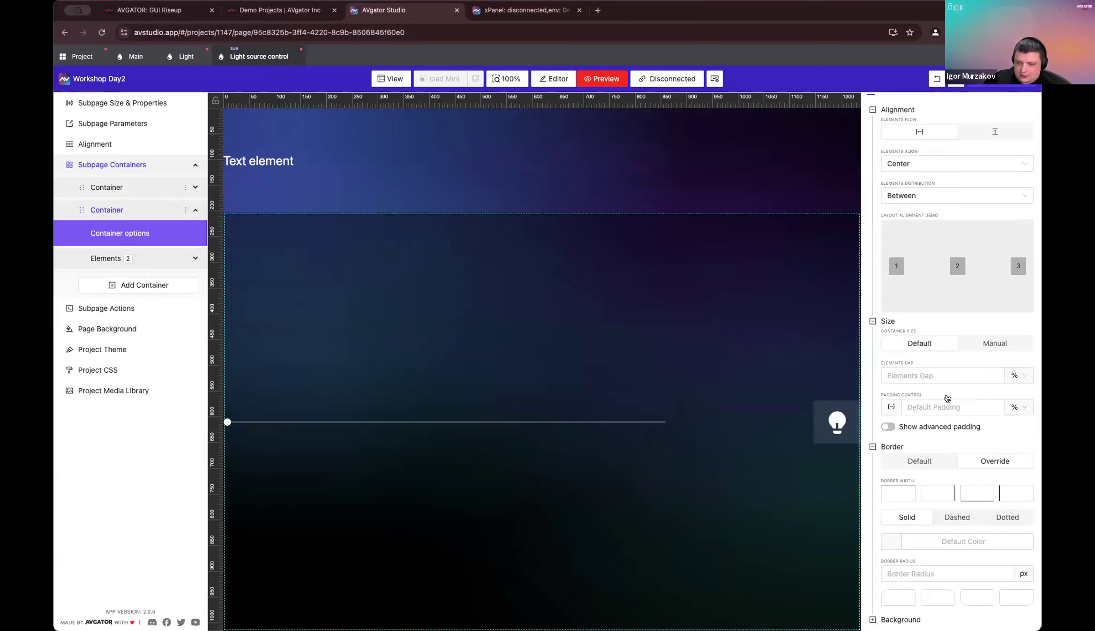
Step: Set the dimmer and toggle container's padding to 20 px and check it in the live xPanel view
click(1018, 407)
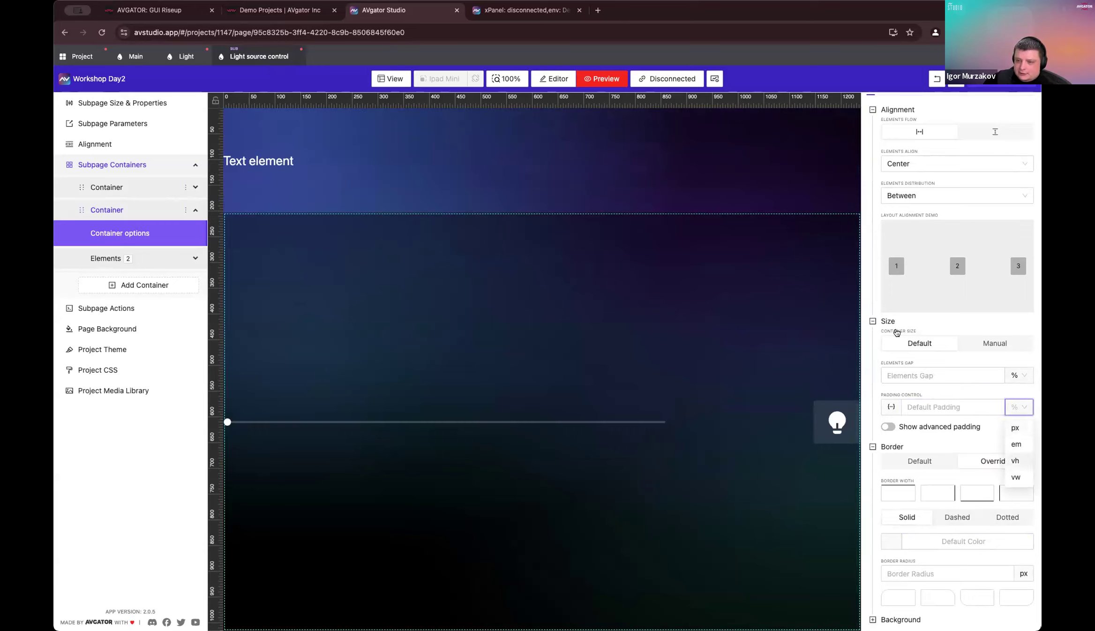
click(955, 407)
click(1013, 408)
click(1015, 427)
click(957, 405)
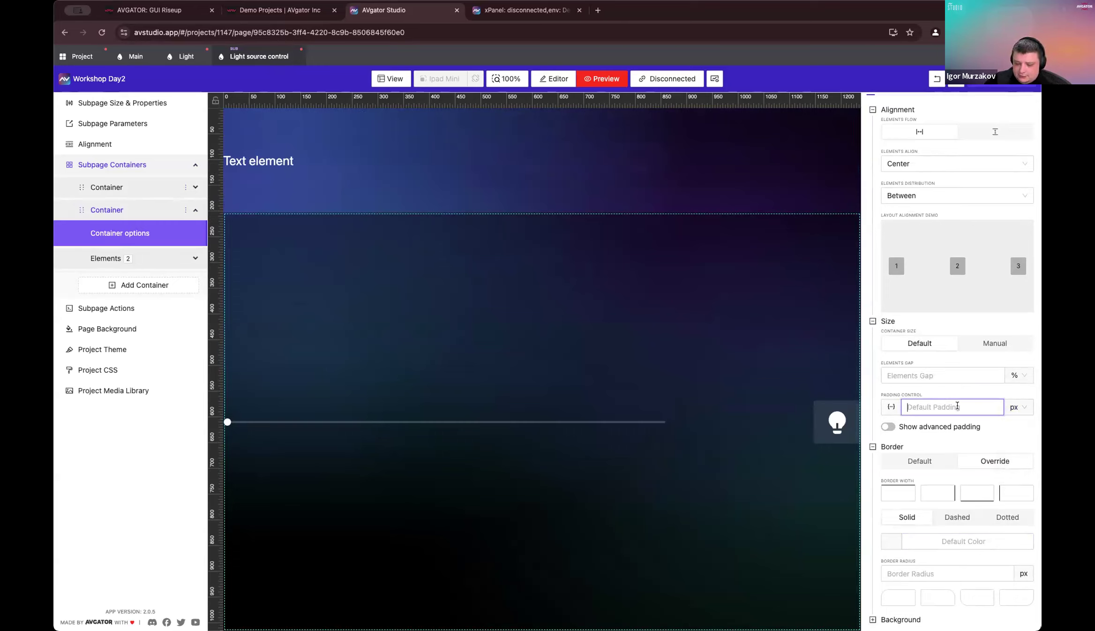
text(20)
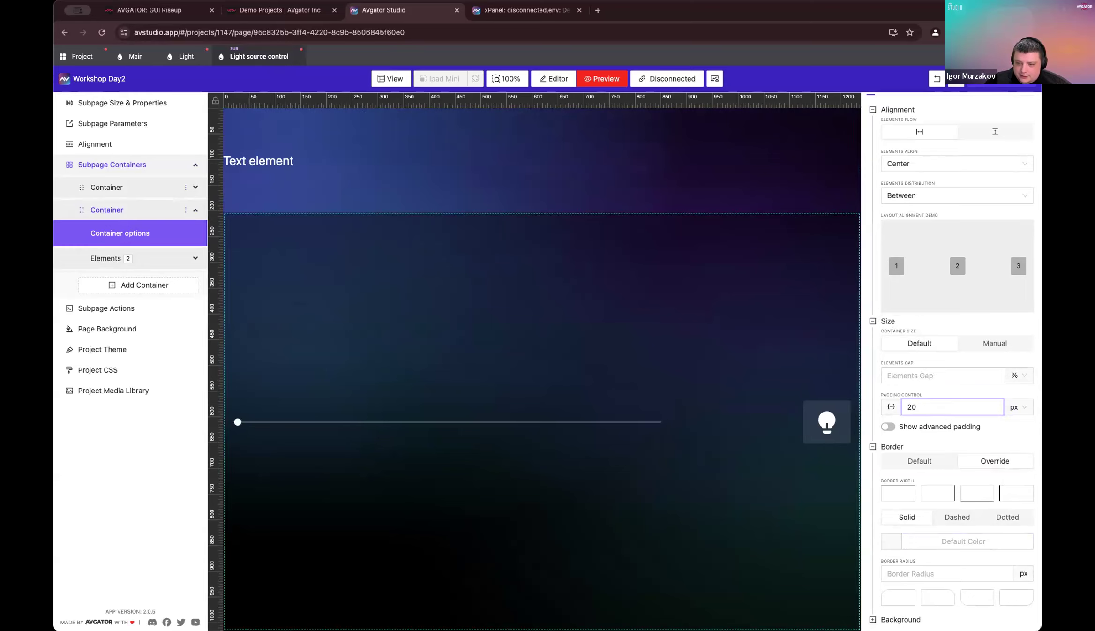
click(502, 11)
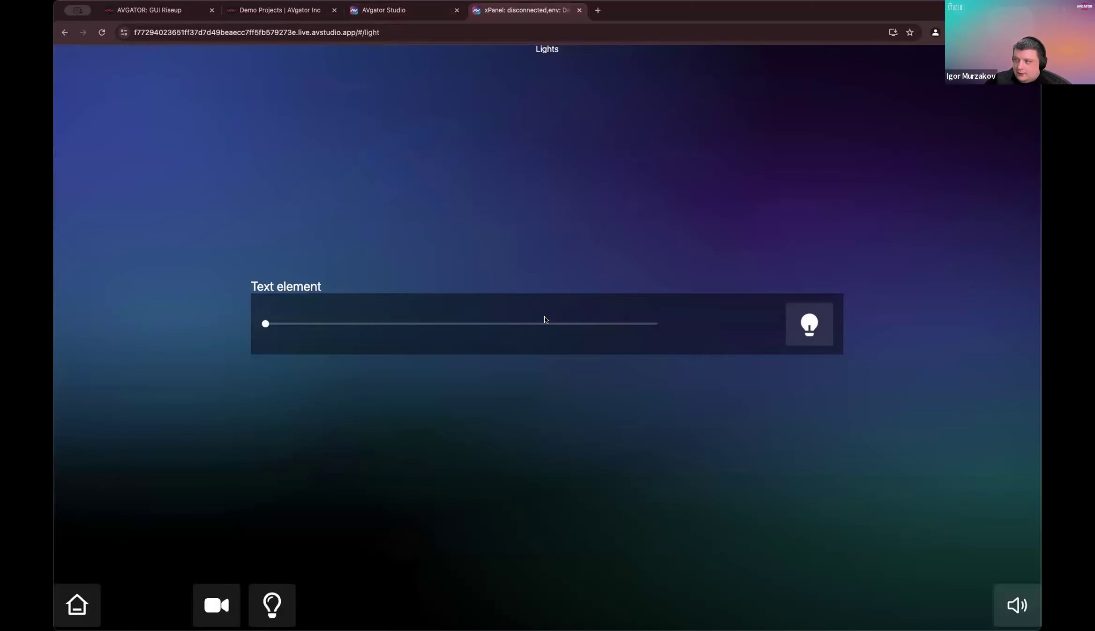
click(421, 14)
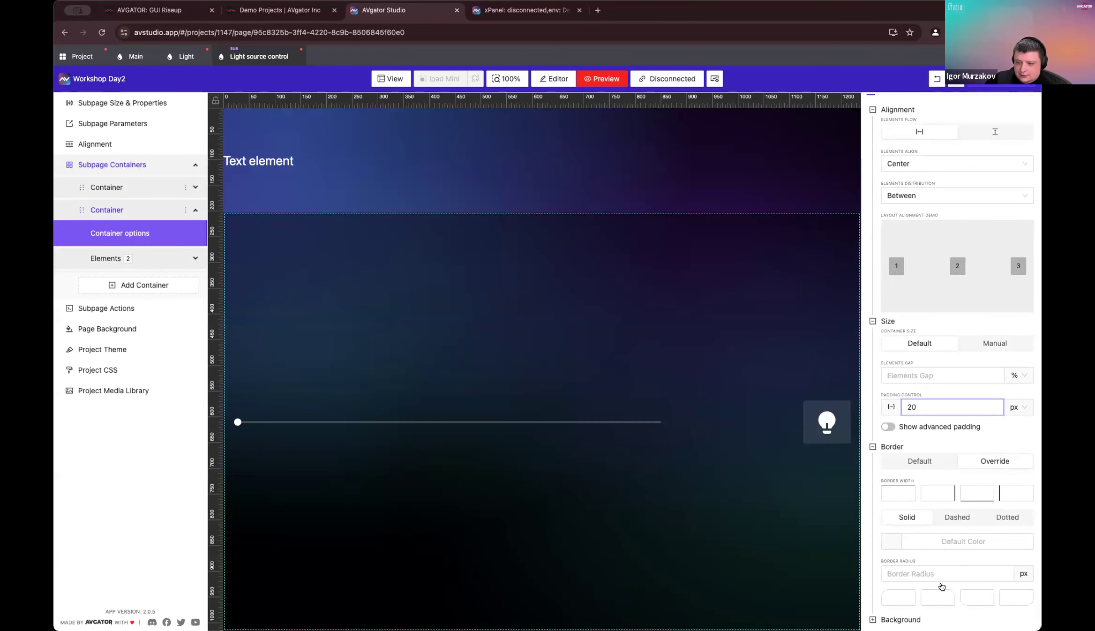
Step: Set the border radius of all four corners of the dimmer and toggle container to 15 px
click(898, 597)
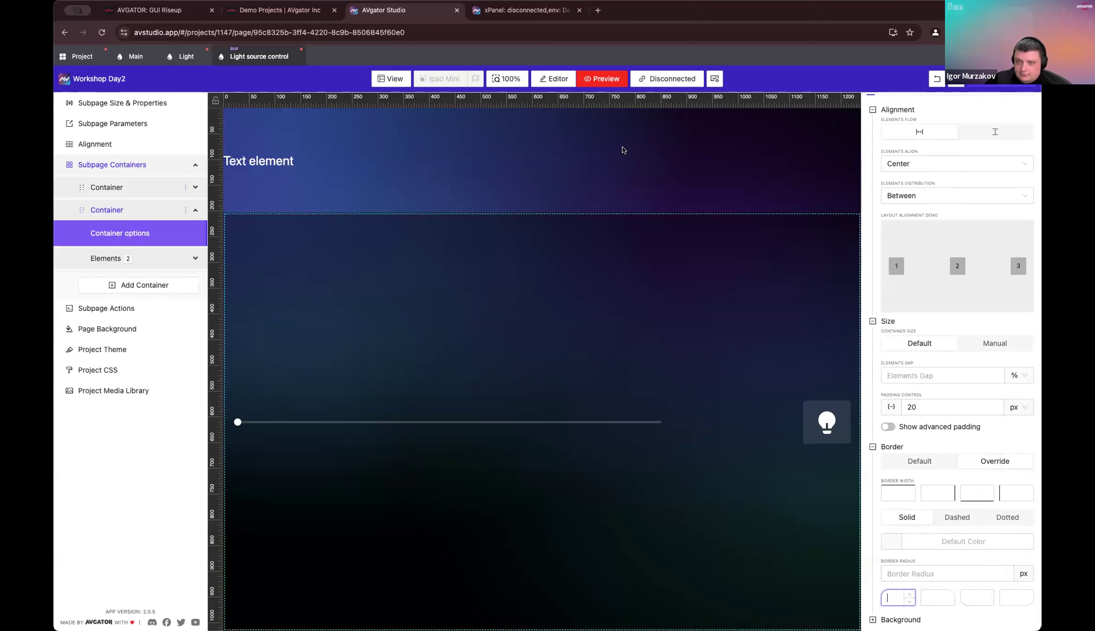
click(501, 6)
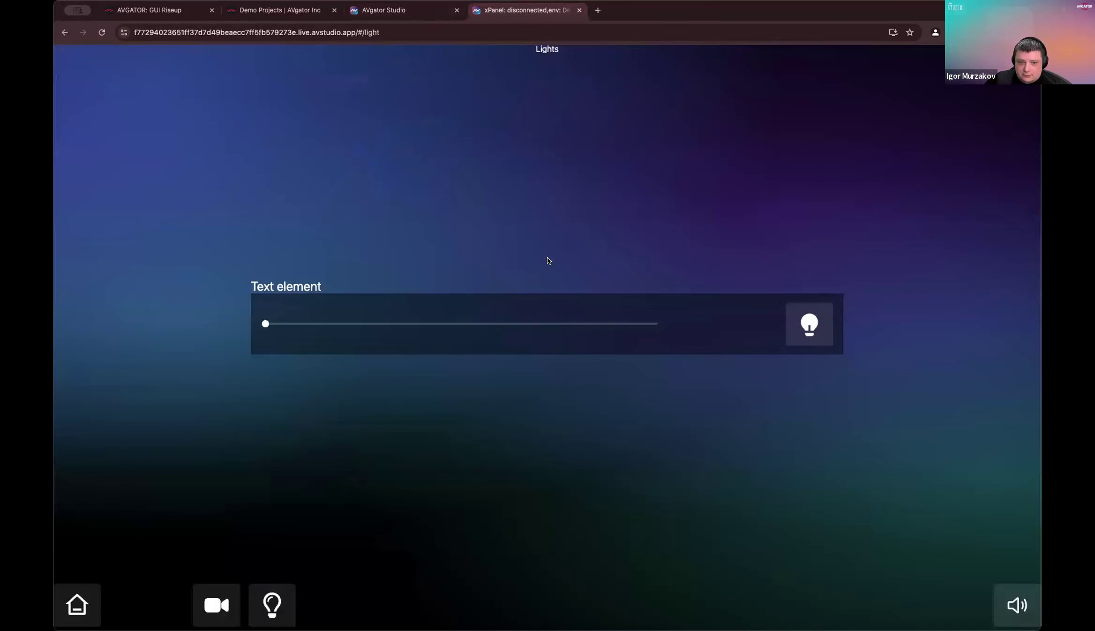
click(433, 11)
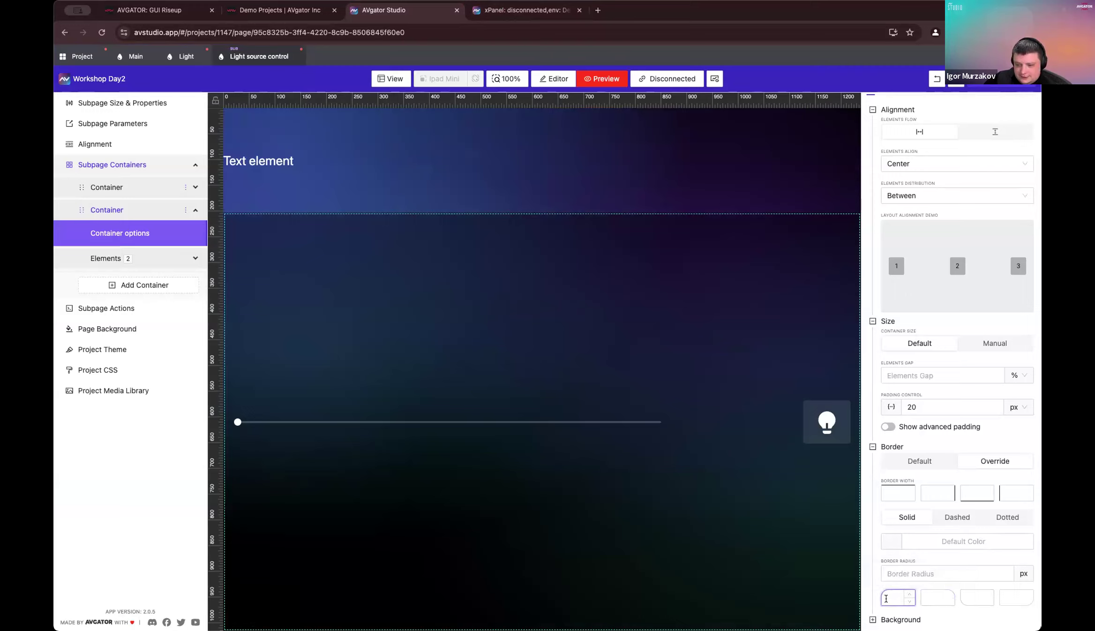
text(15)
key(Tab)
text(15)
key(Tab)
text(15)
key(Tab)
text(15)
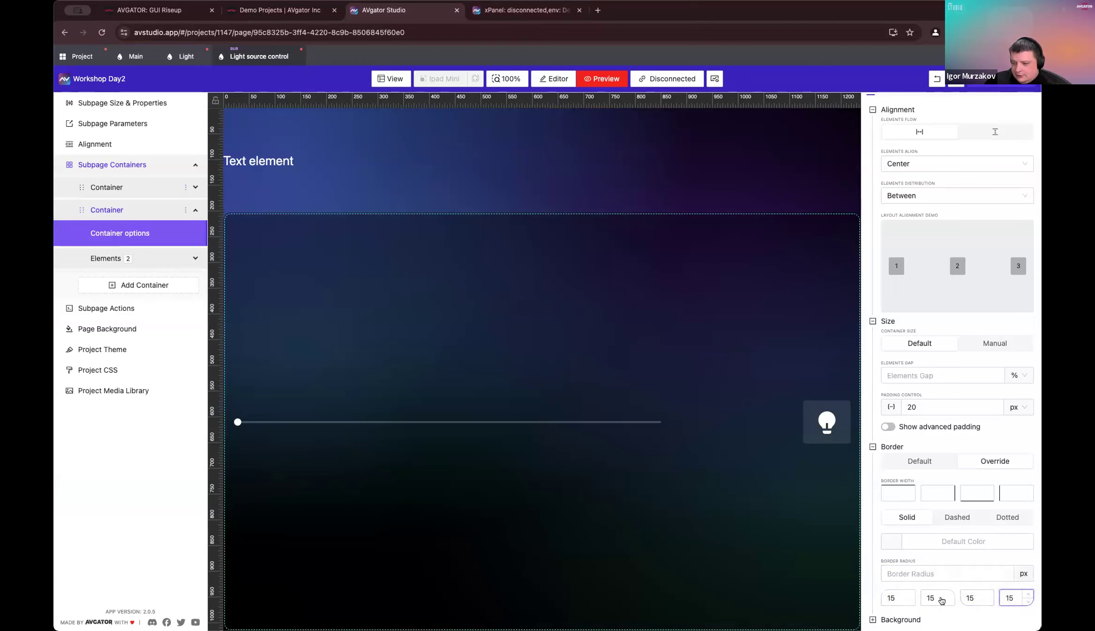
Step: Test the dimmer in the live xPanel view, save the subpage changes and return to the Light page
click(537, 10)
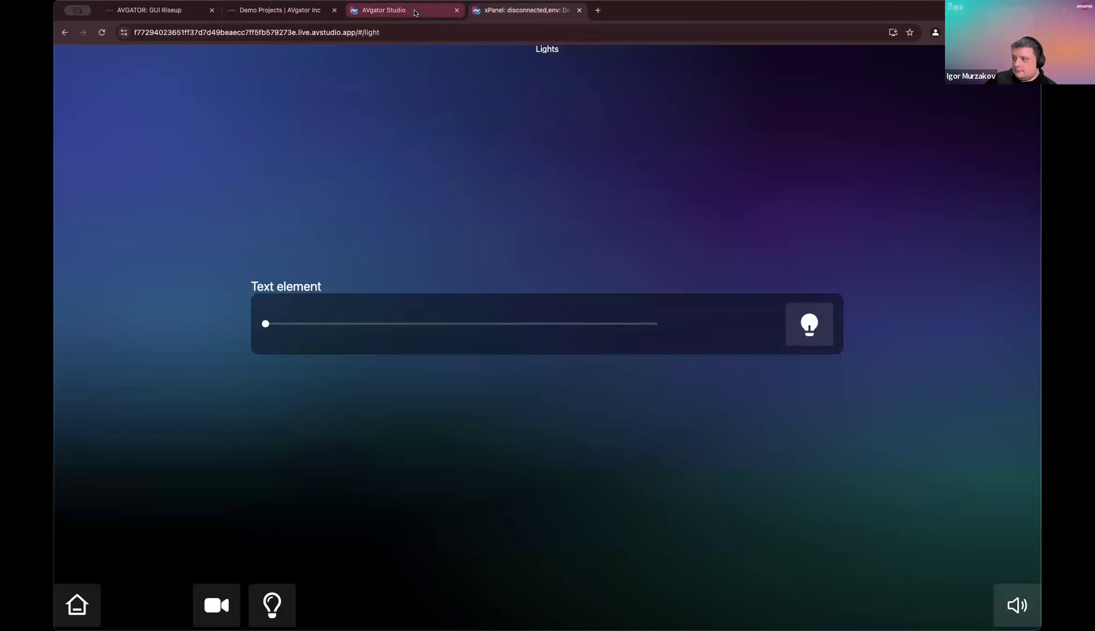
drag(344, 321, 402, 323)
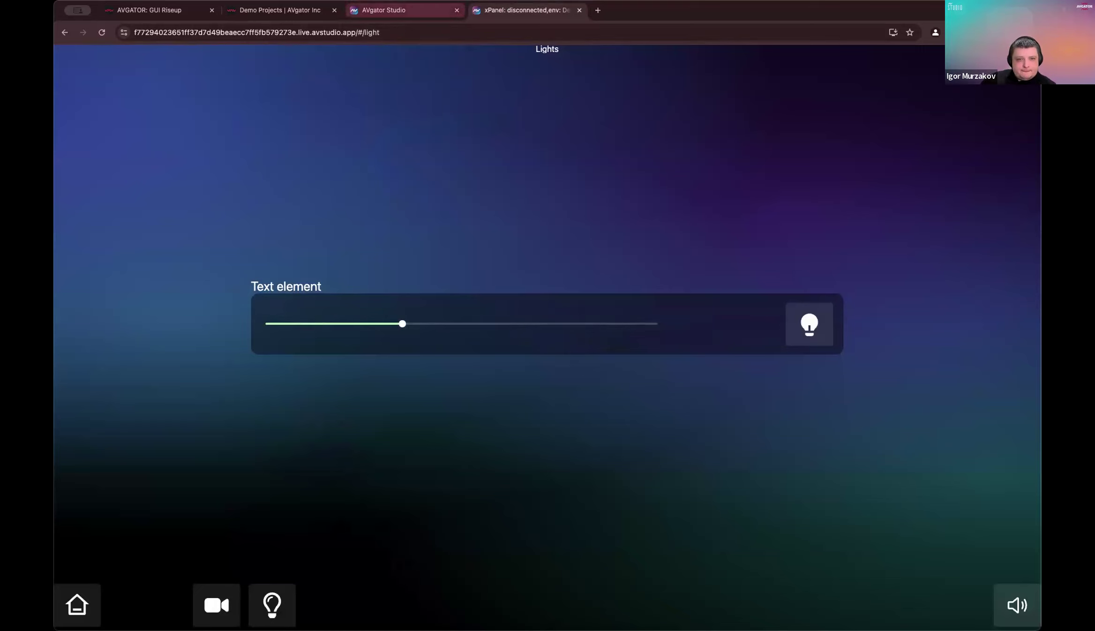
click(389, 10)
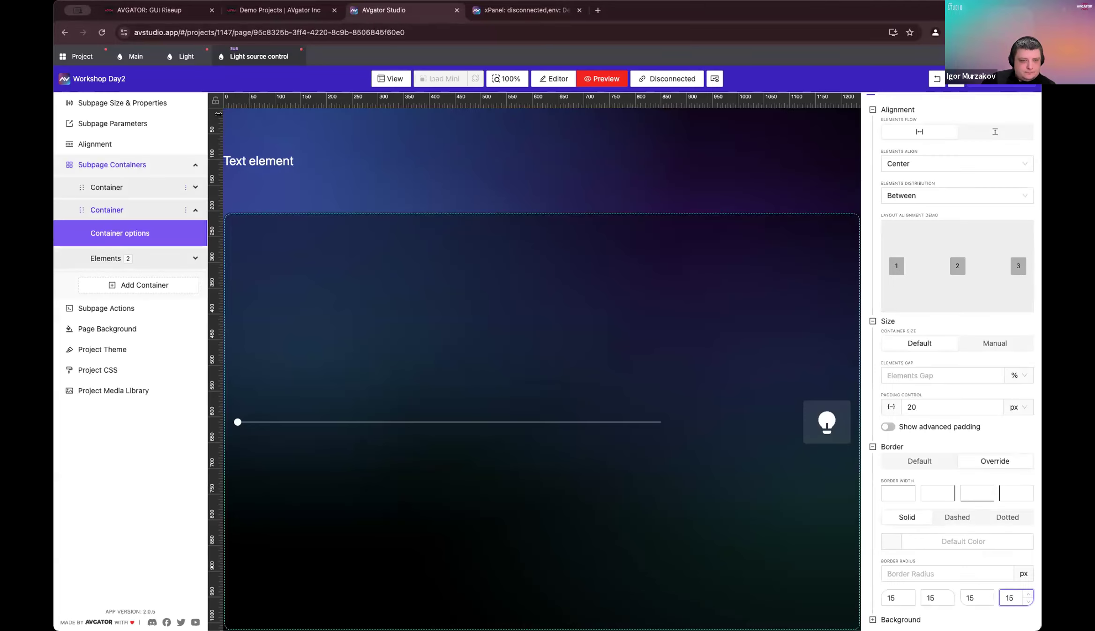
click(1025, 85)
click(66, 32)
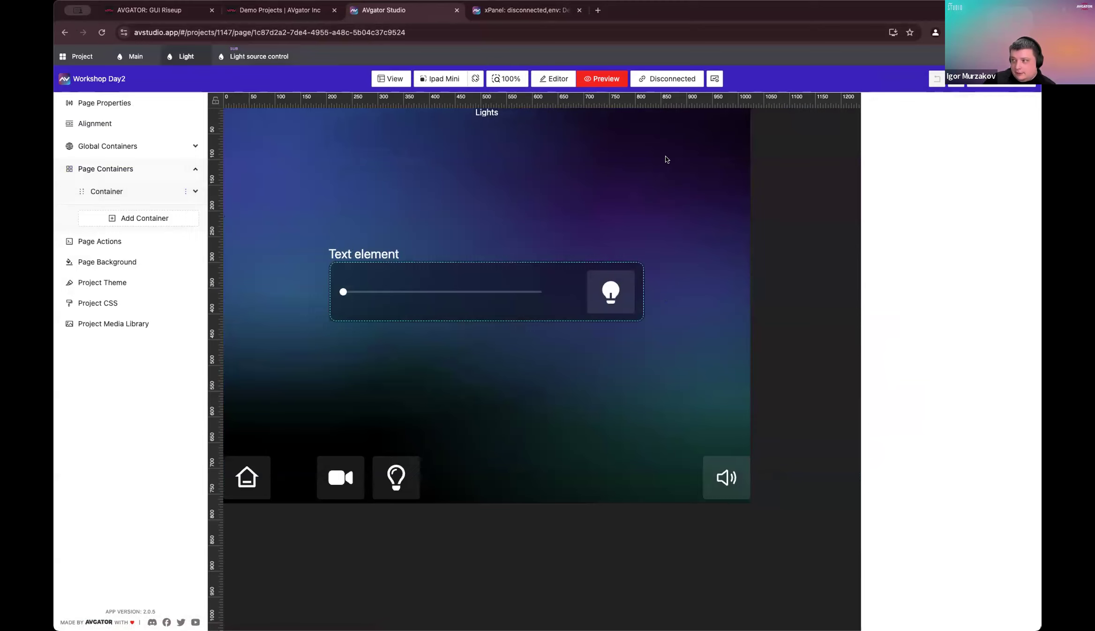
Step: Upload an interior image file to the project's Media Gallery
click(82, 56)
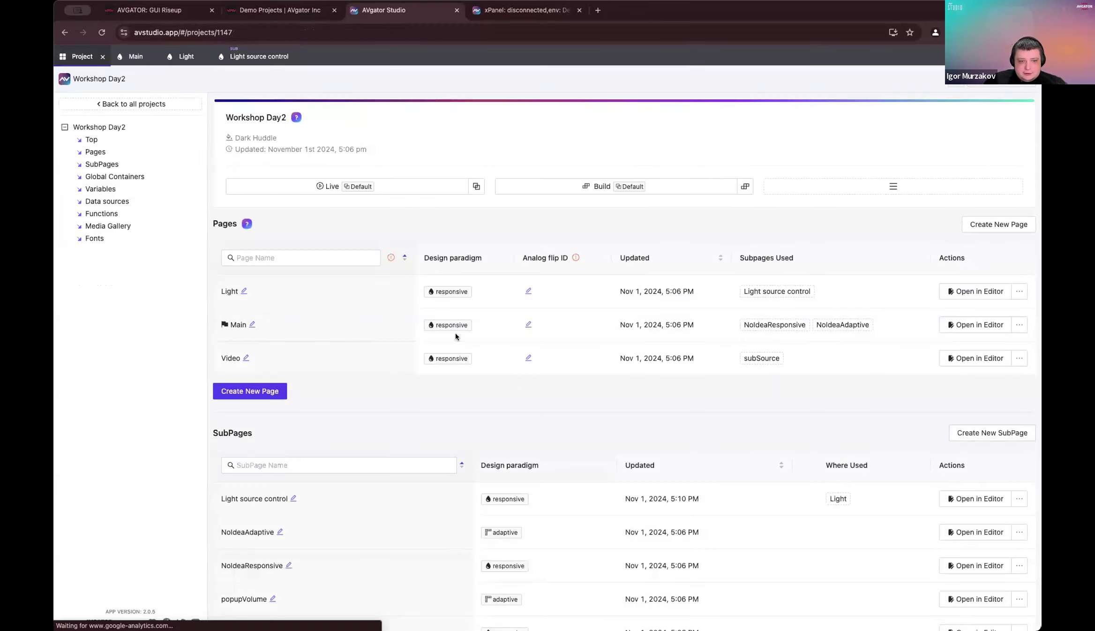
scroll(454, 335, down, 15)
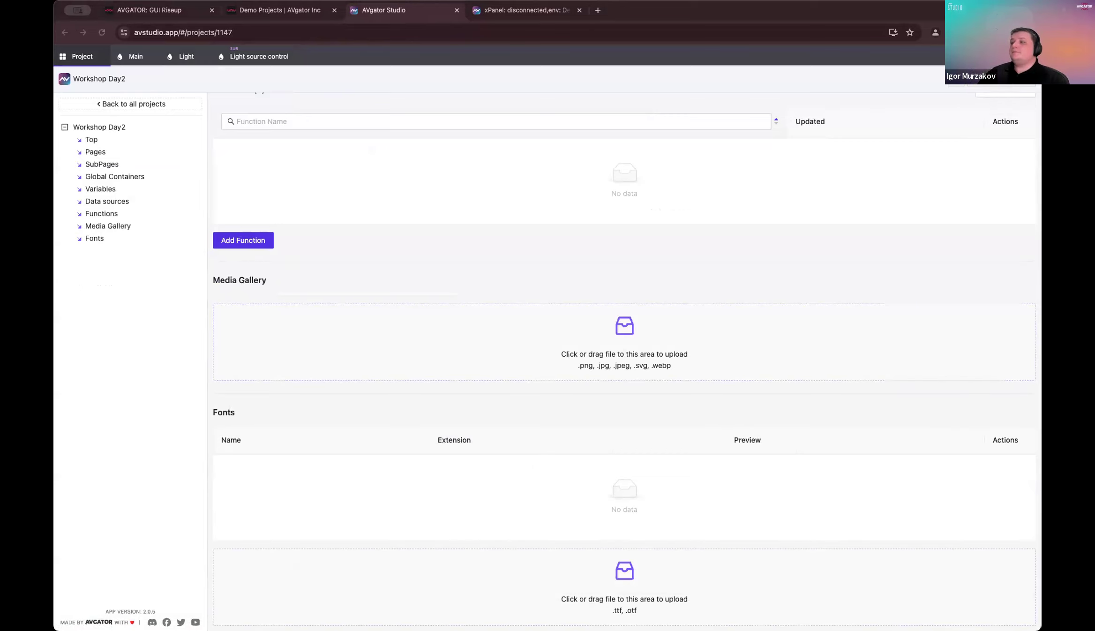
drag(653, 357, 688, 345)
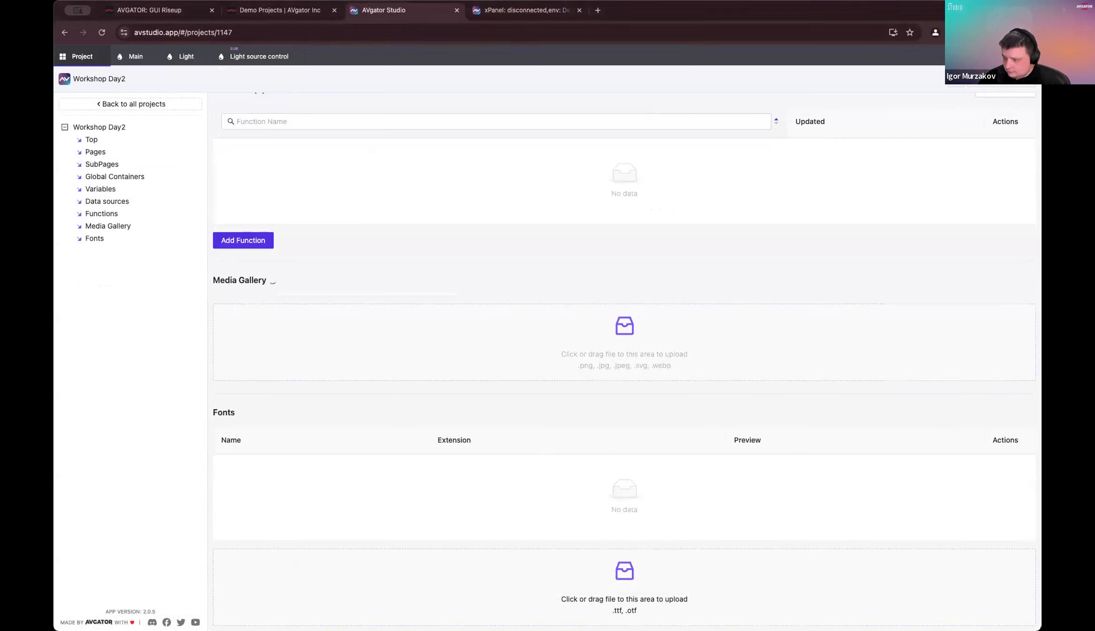
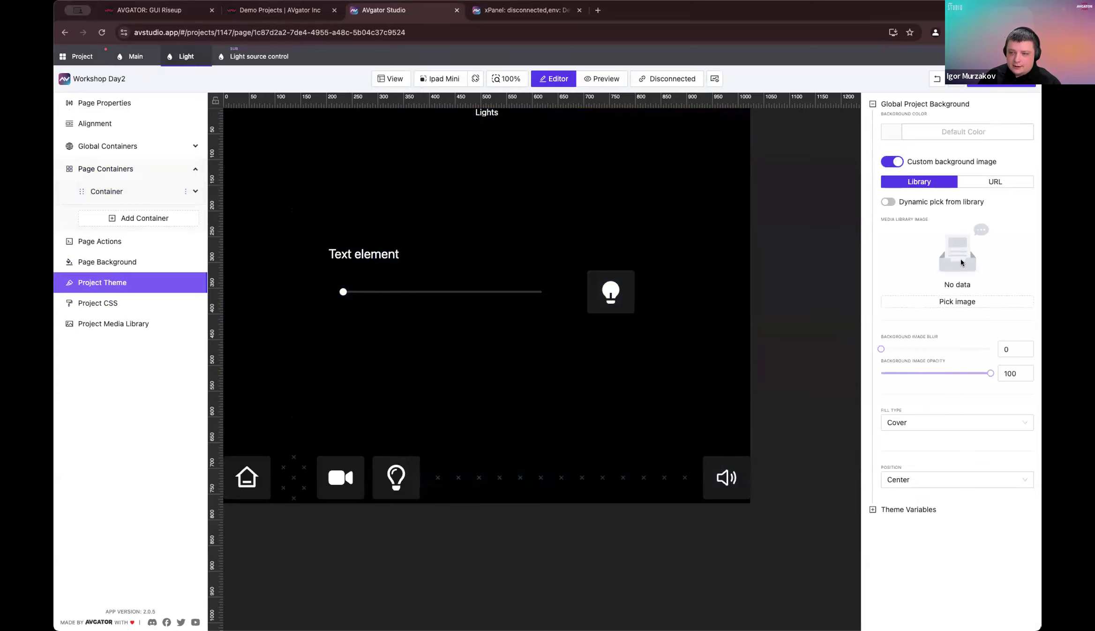
Step: Pick the uploaded interior image from the media library as the global project background
click(661, 278)
click(639, 339)
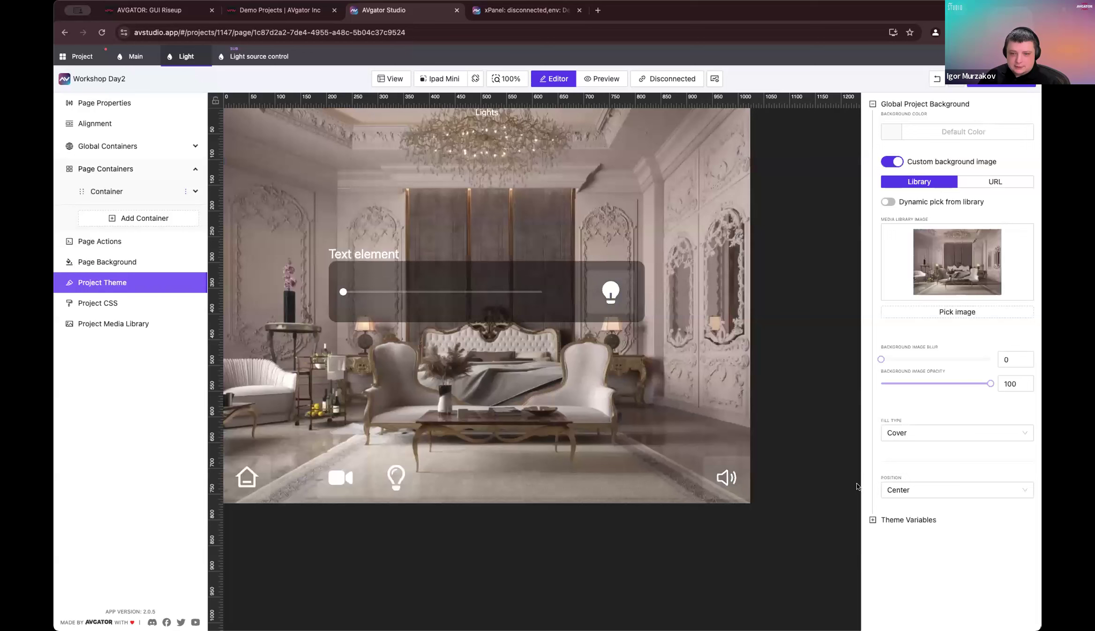
Step: Inspect the Light page's subpage element, page container, Header and Footer against the background image
click(589, 290)
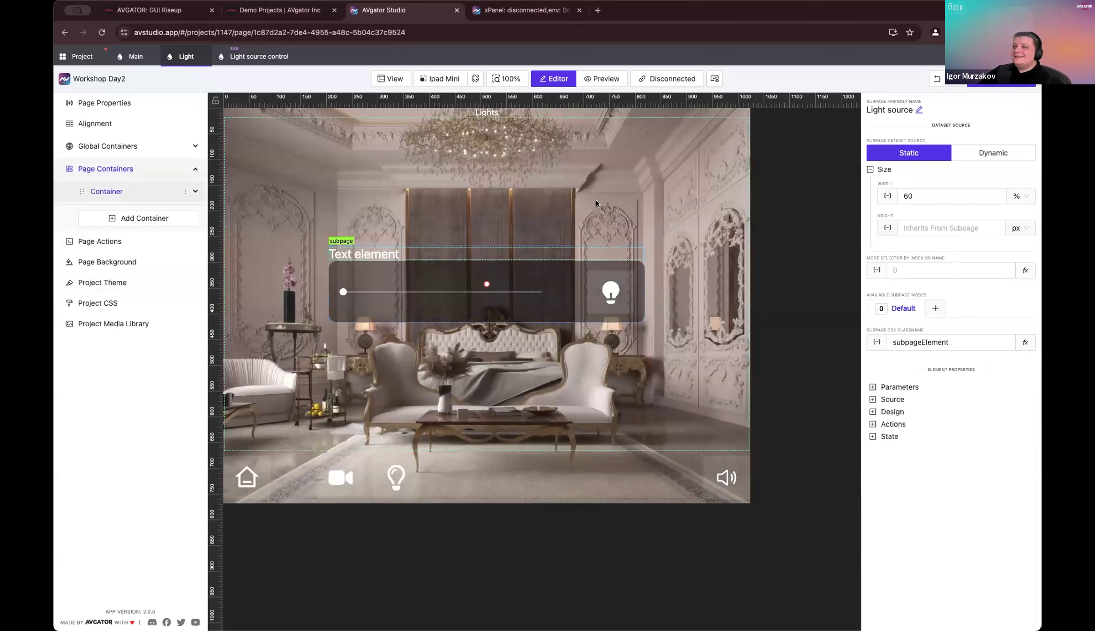
click(585, 218)
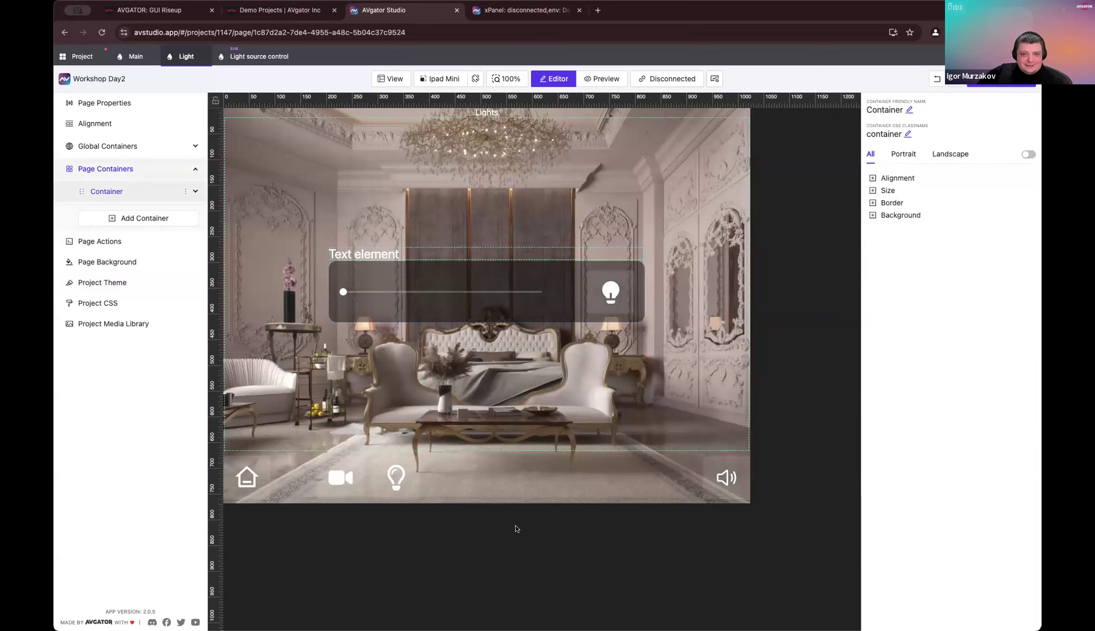
click(621, 488)
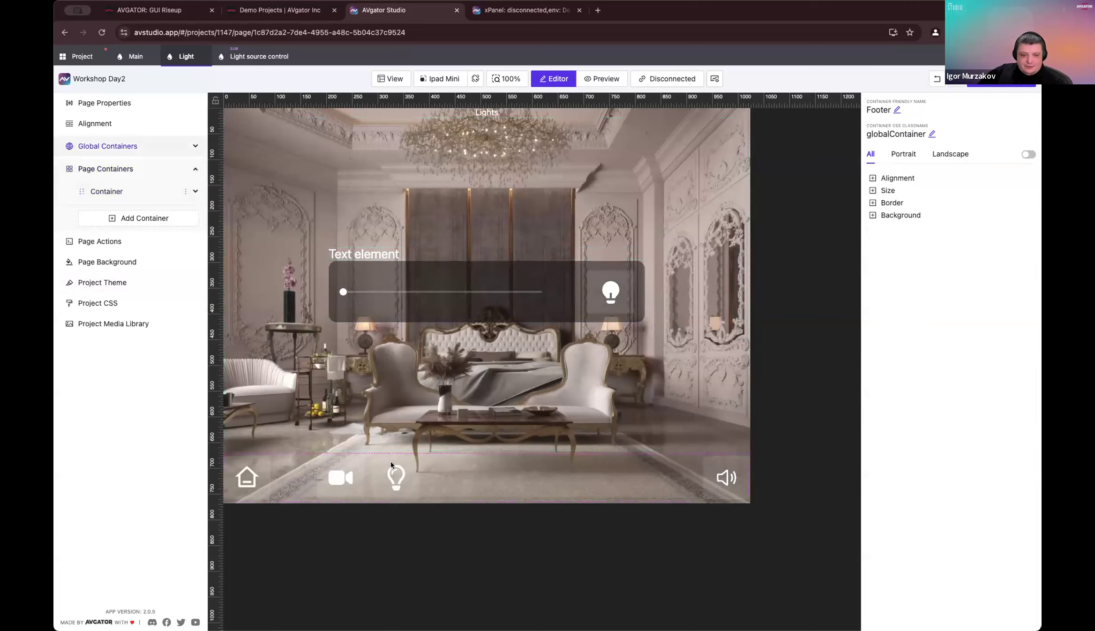
click(516, 116)
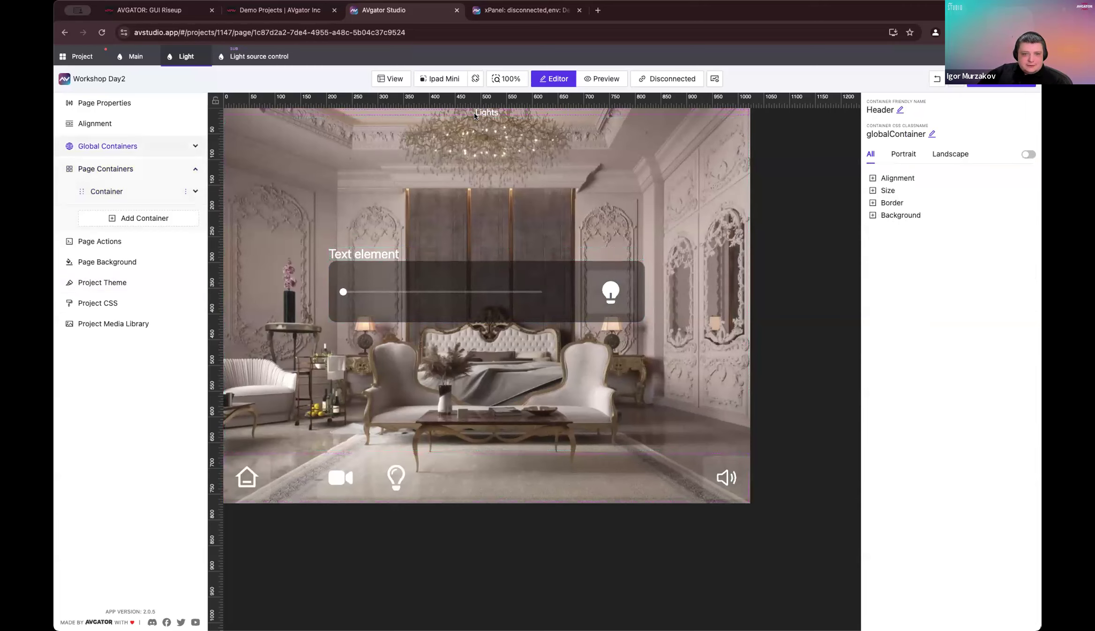
click(625, 469)
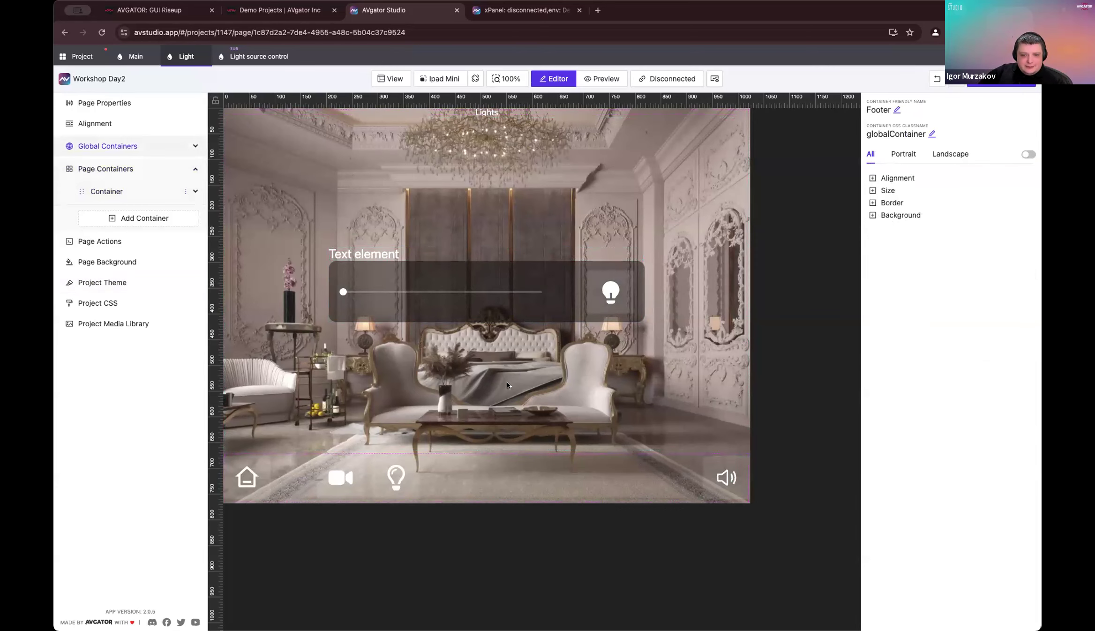
Step: Copy the background colour value rgba(0,0,0,0.44) from the slider container of the Light source control subpage
click(260, 56)
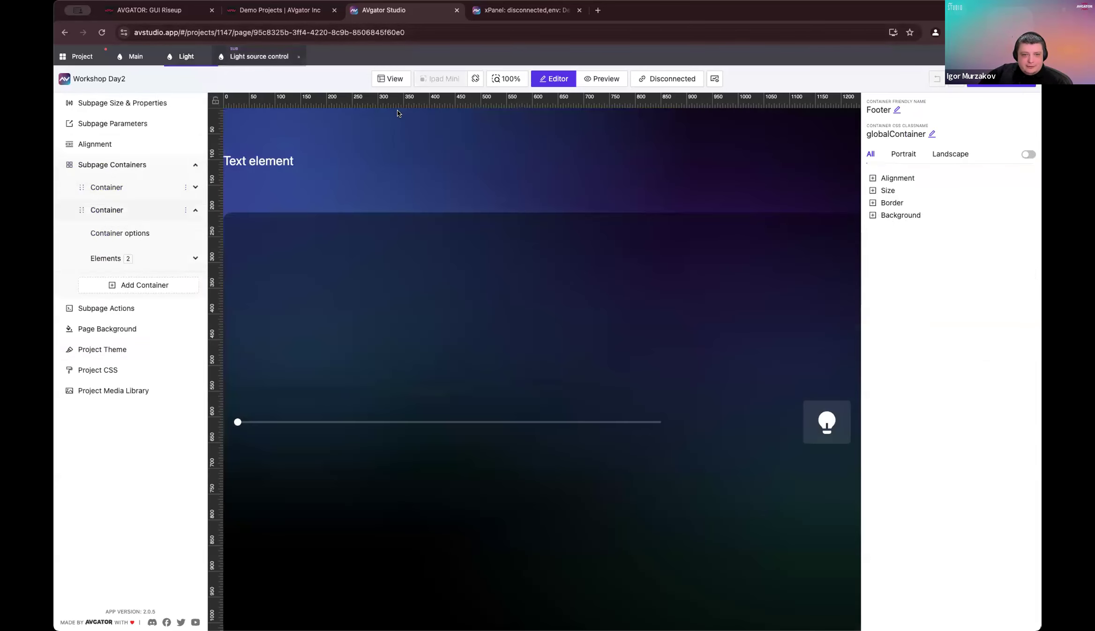
click(899, 217)
click(1001, 276)
key(super+a)
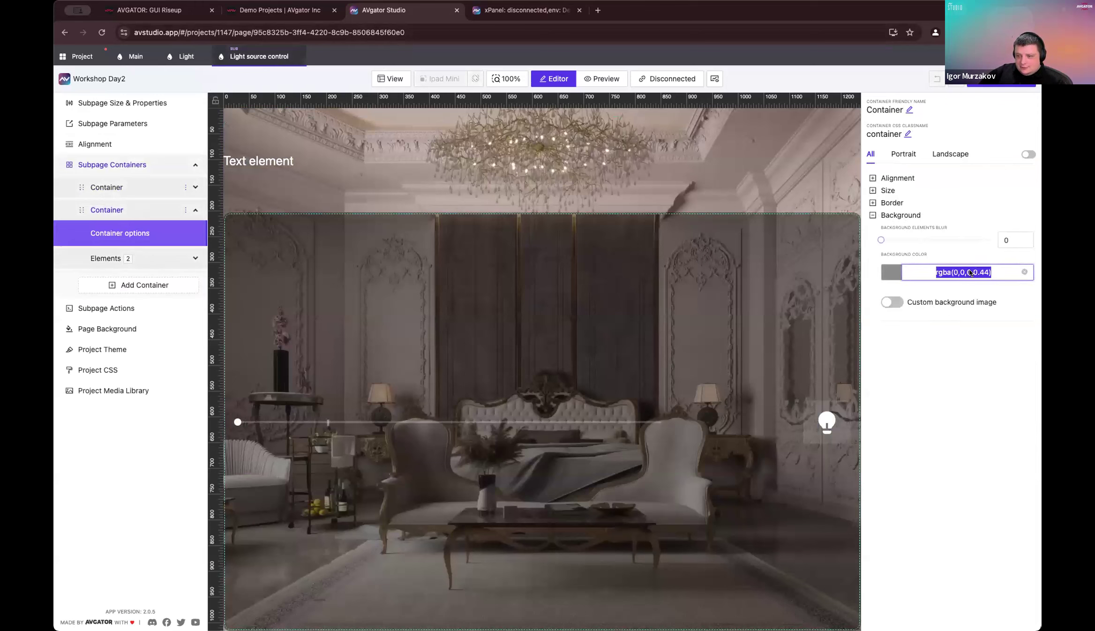
right_click(972, 271)
click(1010, 352)
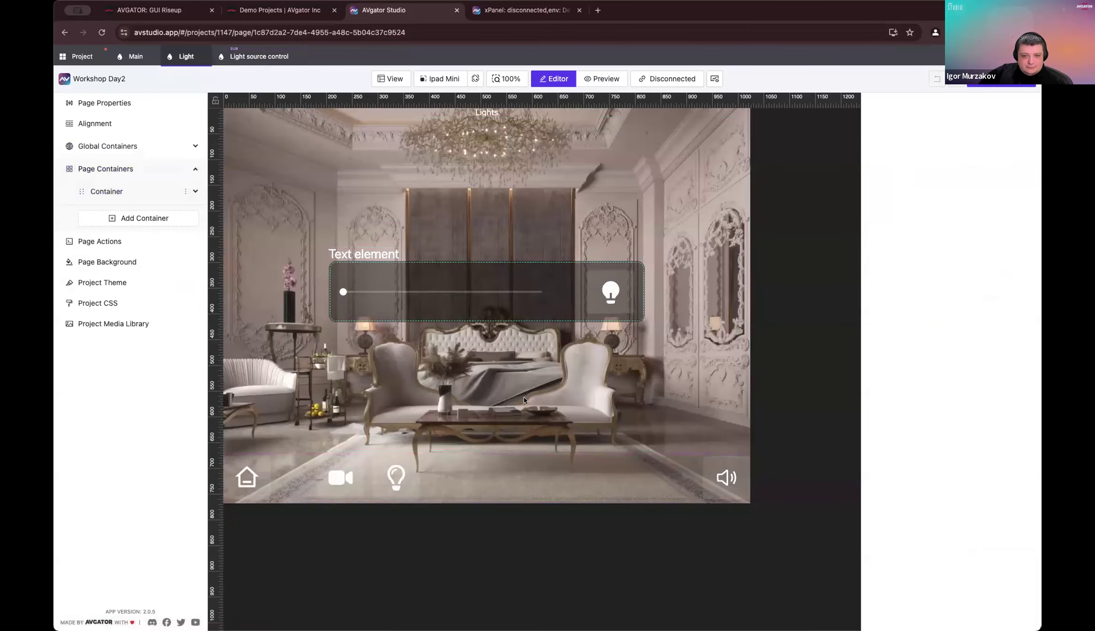
Step: Set the global Footer container's background colour on the Light page to the copied rgba(0,0,0,0.44)
click(623, 462)
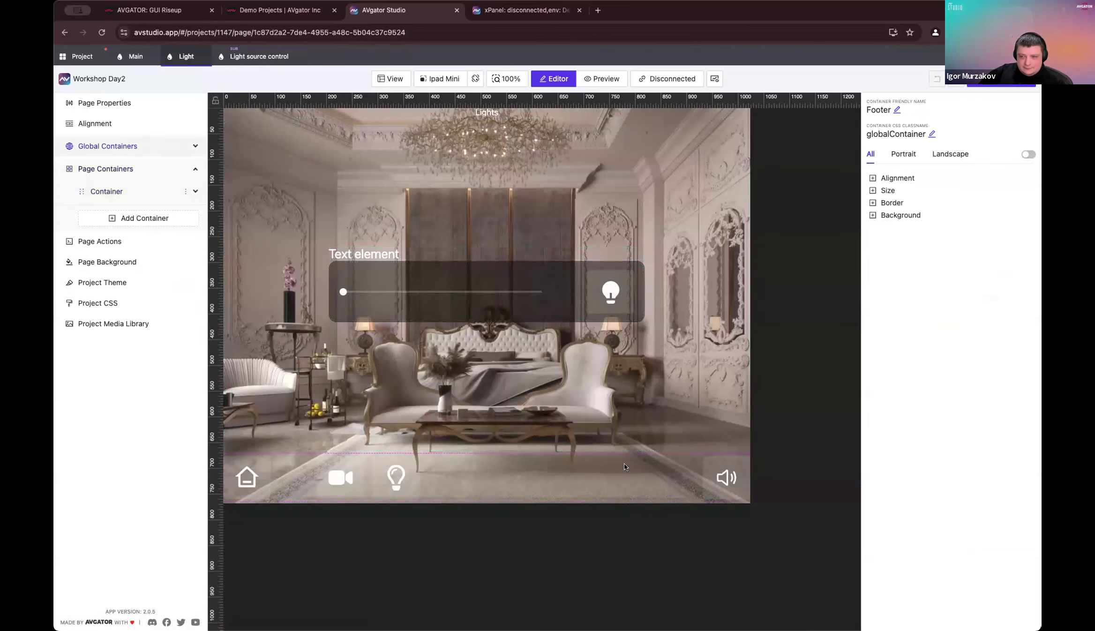
click(897, 202)
click(898, 203)
click(896, 216)
click(962, 274)
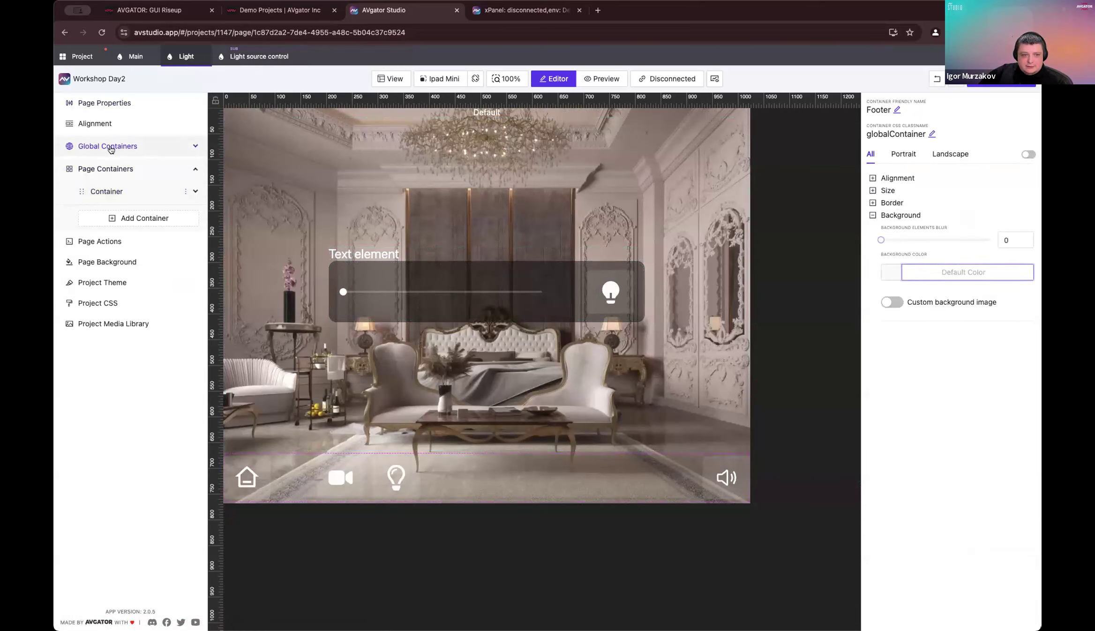
click(110, 147)
click(131, 193)
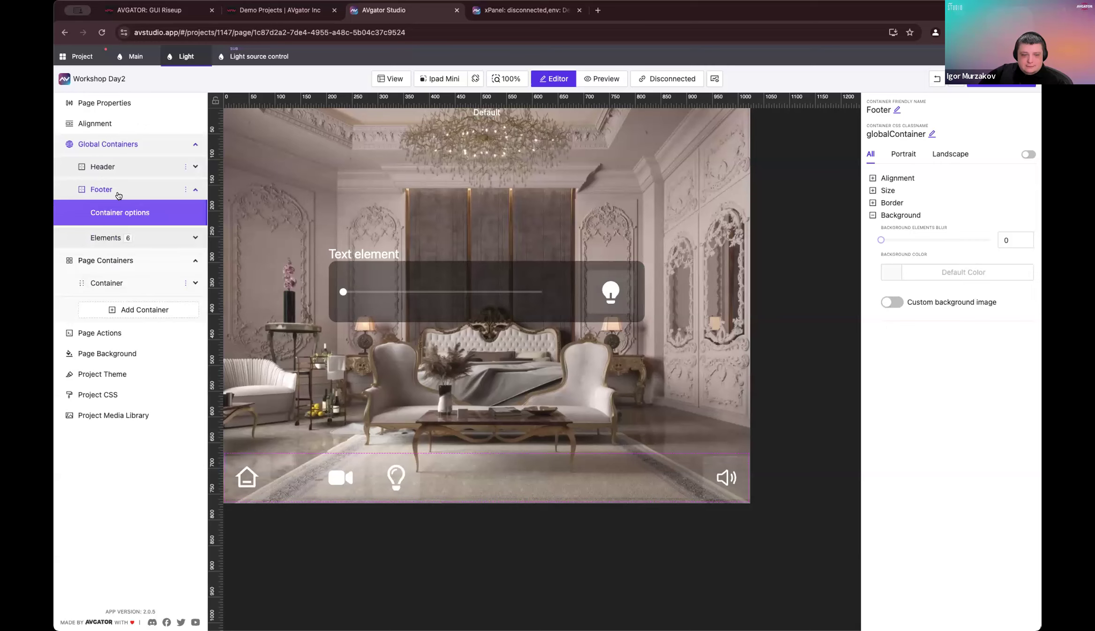
click(953, 278)
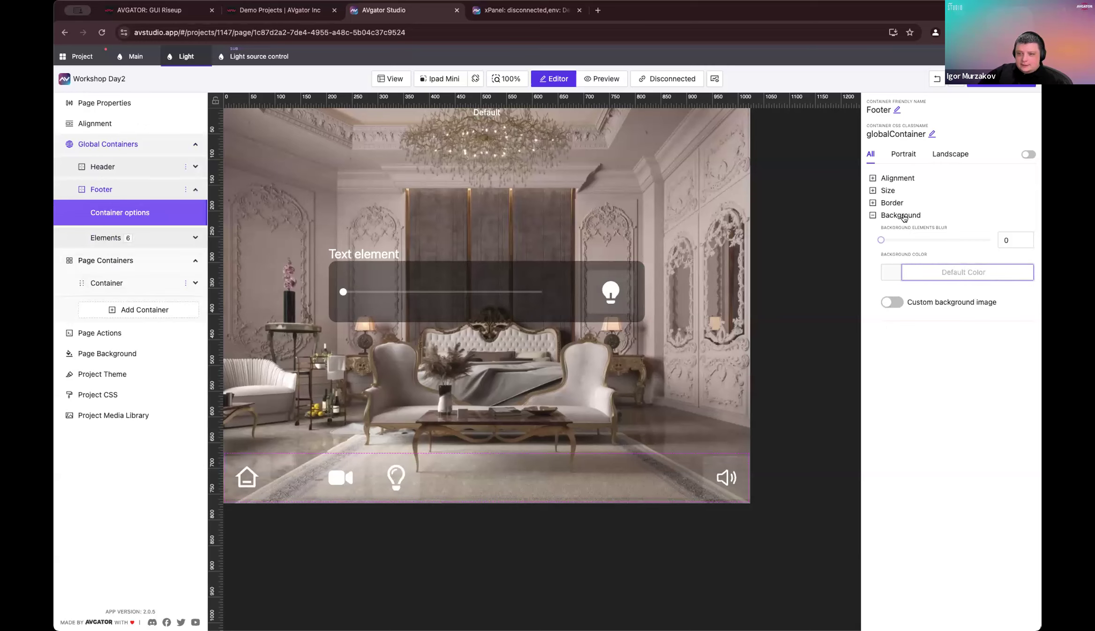
key(super+v)
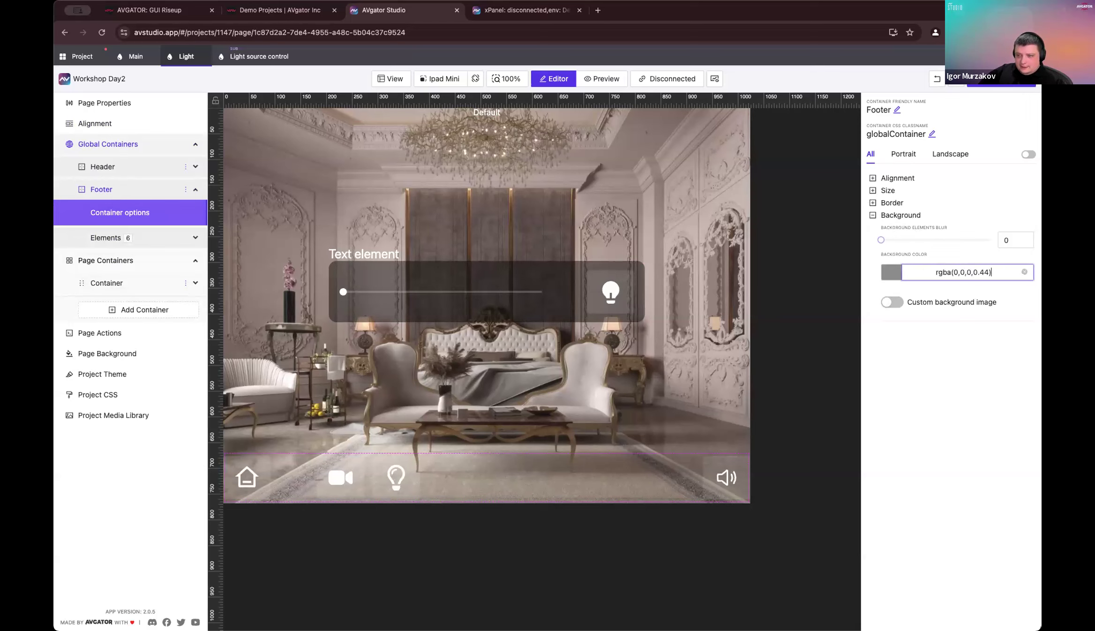
click(478, 396)
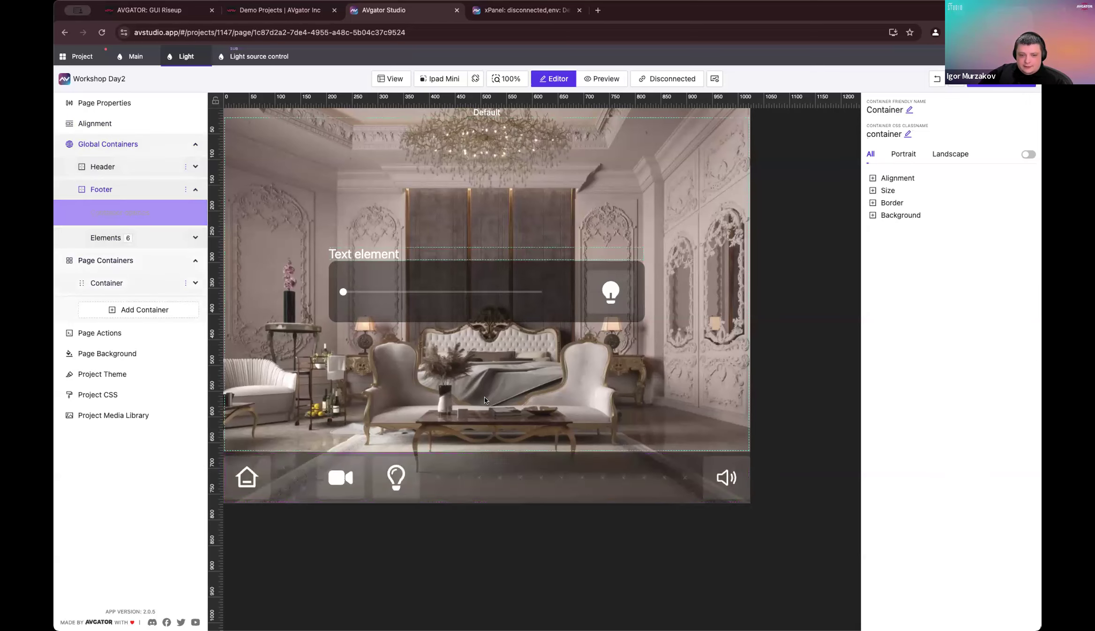
Step: Give the global Header container the same background colour, rgba(0,0,0,0.44)
click(111, 167)
click(129, 212)
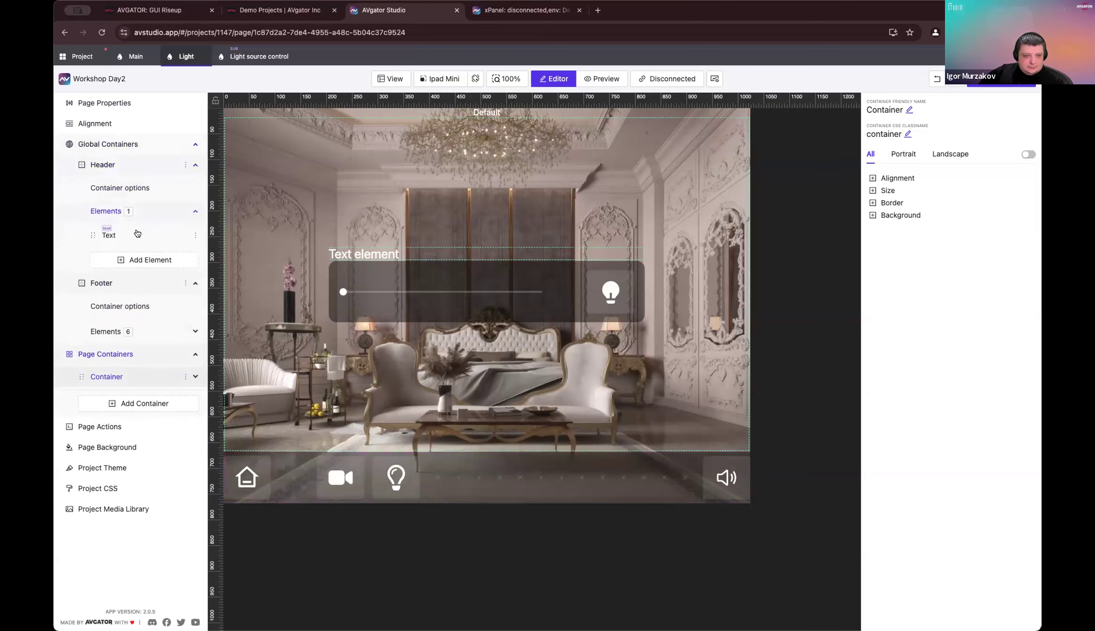
click(133, 234)
click(129, 188)
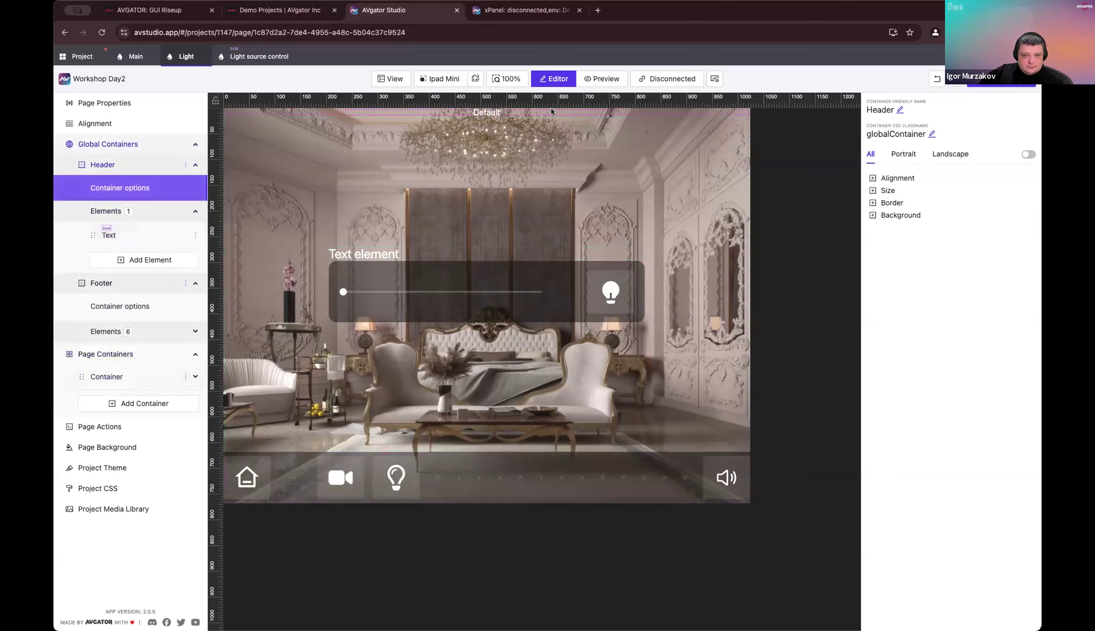
click(898, 217)
click(955, 276)
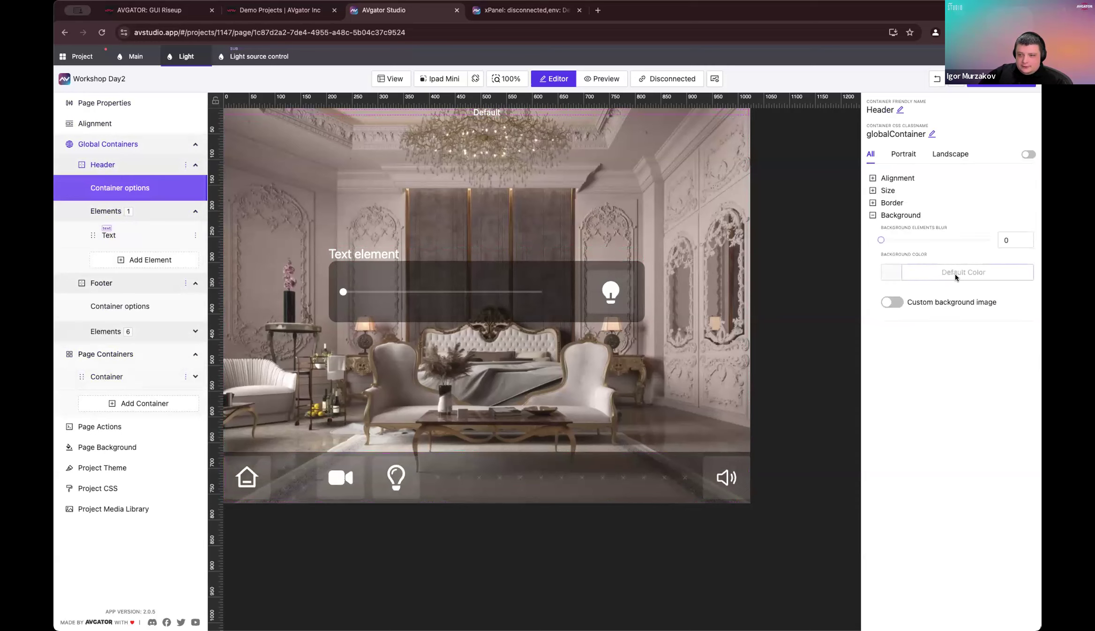
key(ctrl+v)
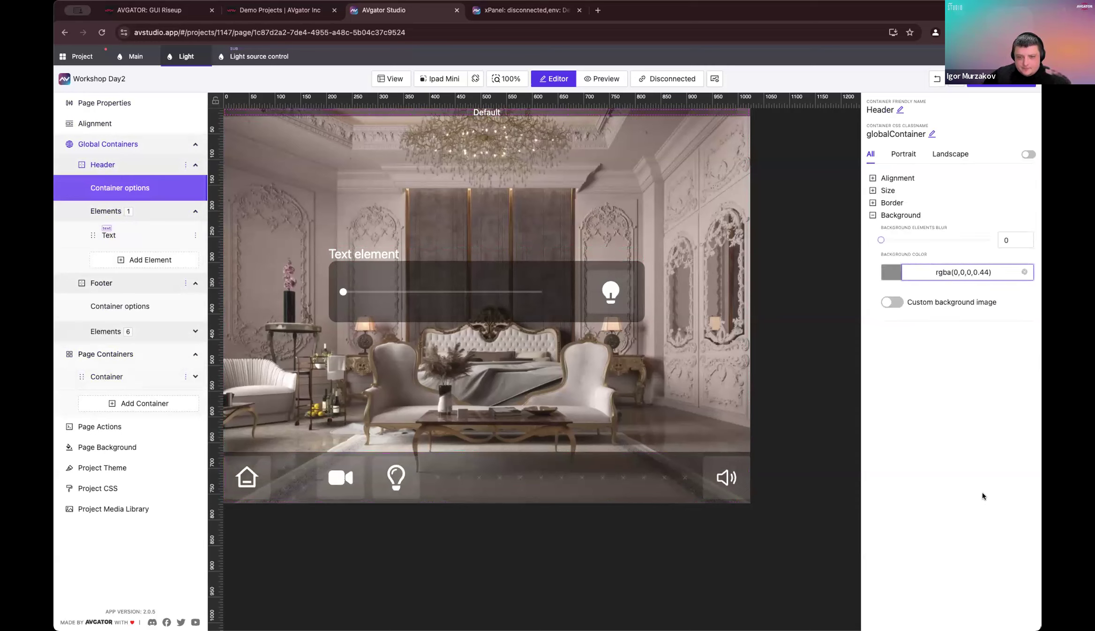
click(527, 213)
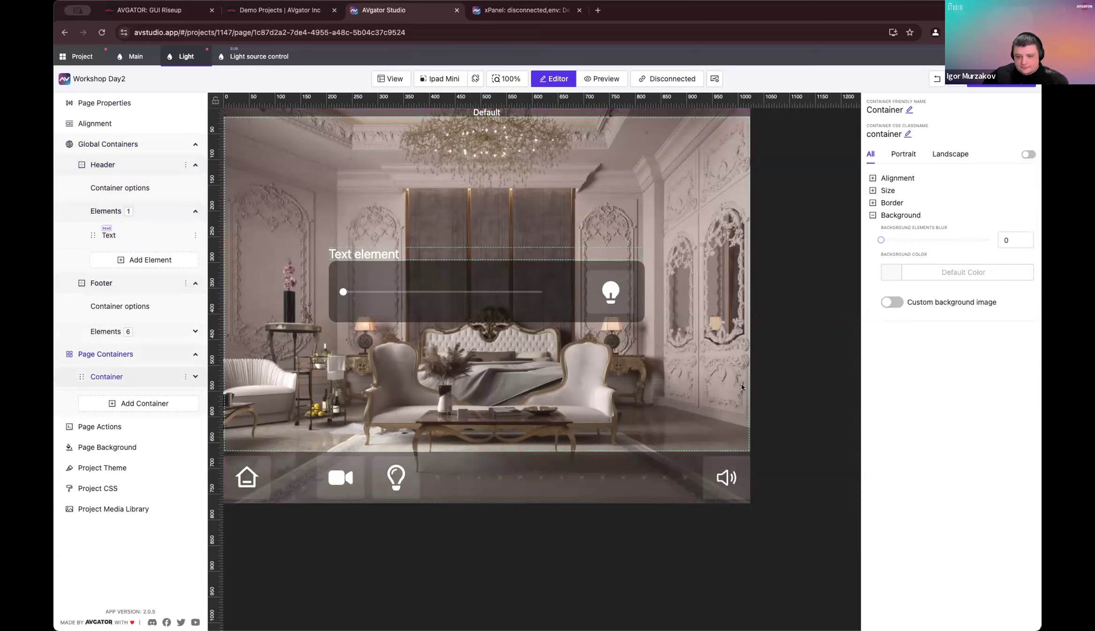
Step: Review the Light page and try its dimmer in the live xPanel view, and return to the AVgator Studio editor
click(483, 12)
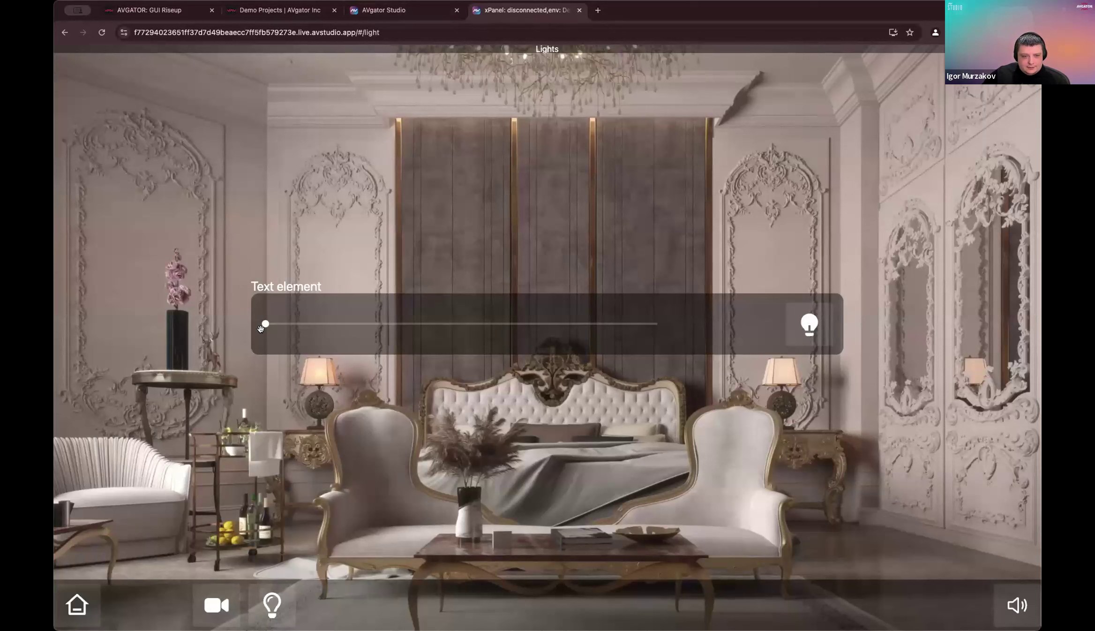
drag(480, 320, 561, 326)
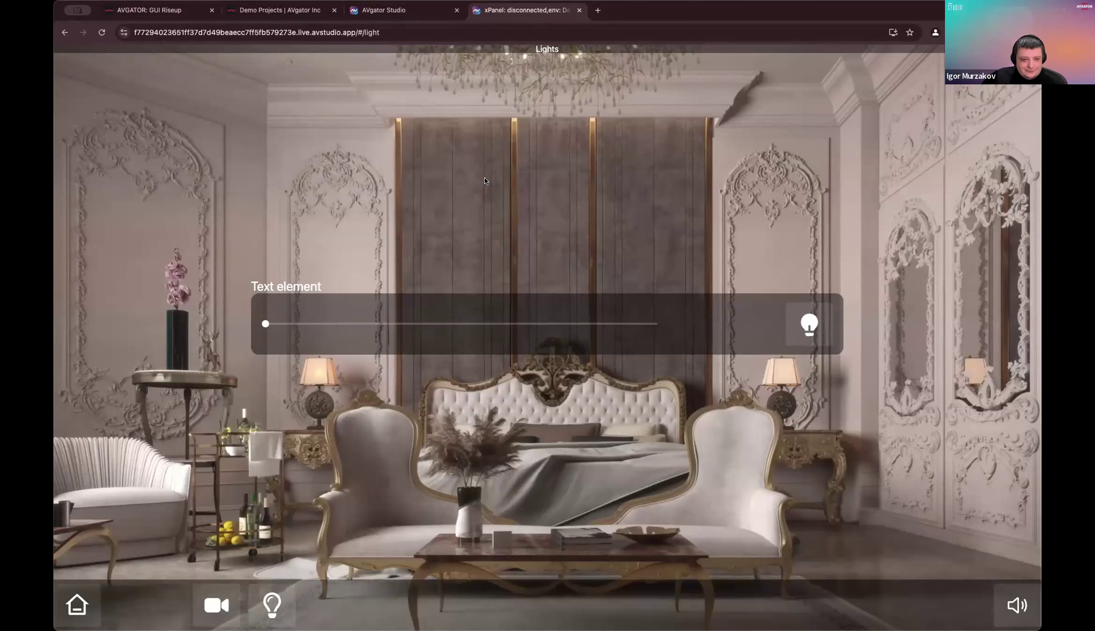
click(406, 10)
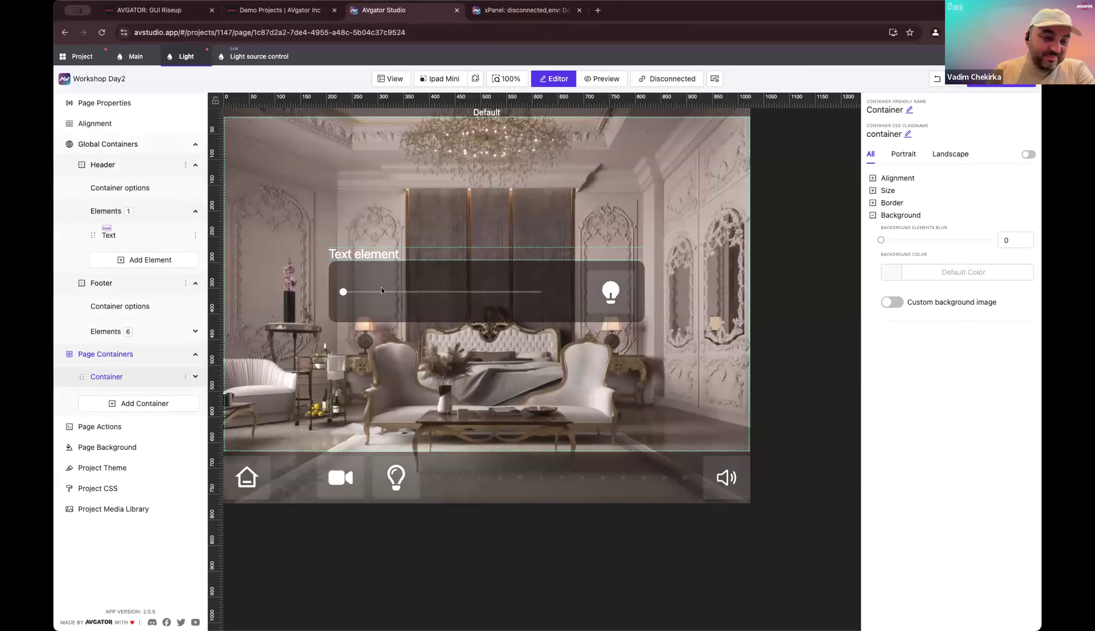
Step: Check the size and padding settings of the slider container in the Light source control subpage, and return to the Light page
click(526, 475)
click(562, 464)
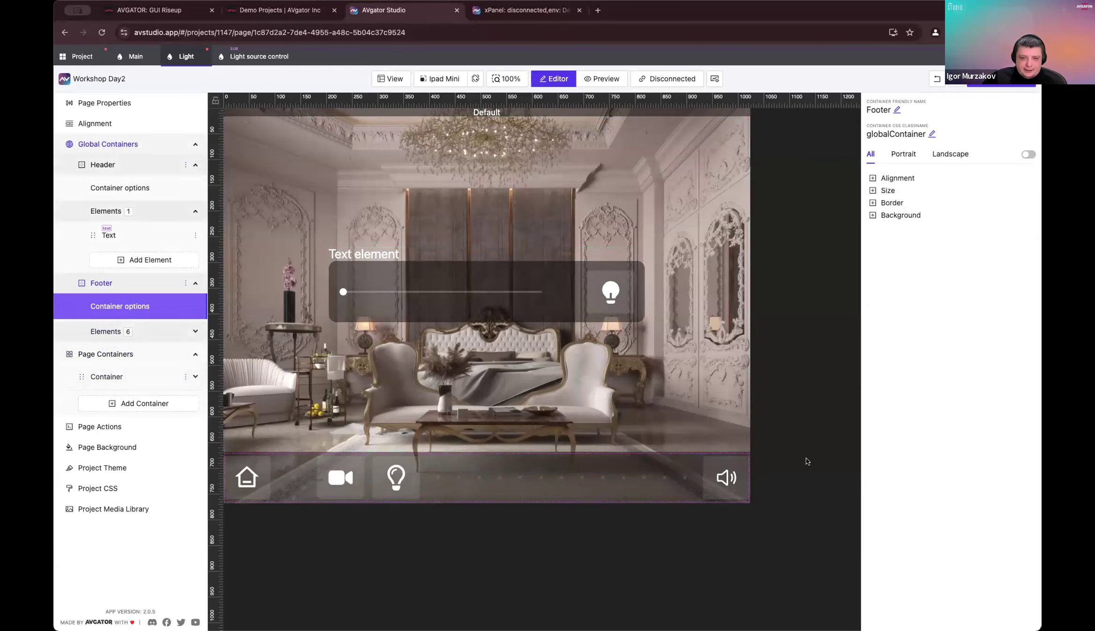
click(248, 56)
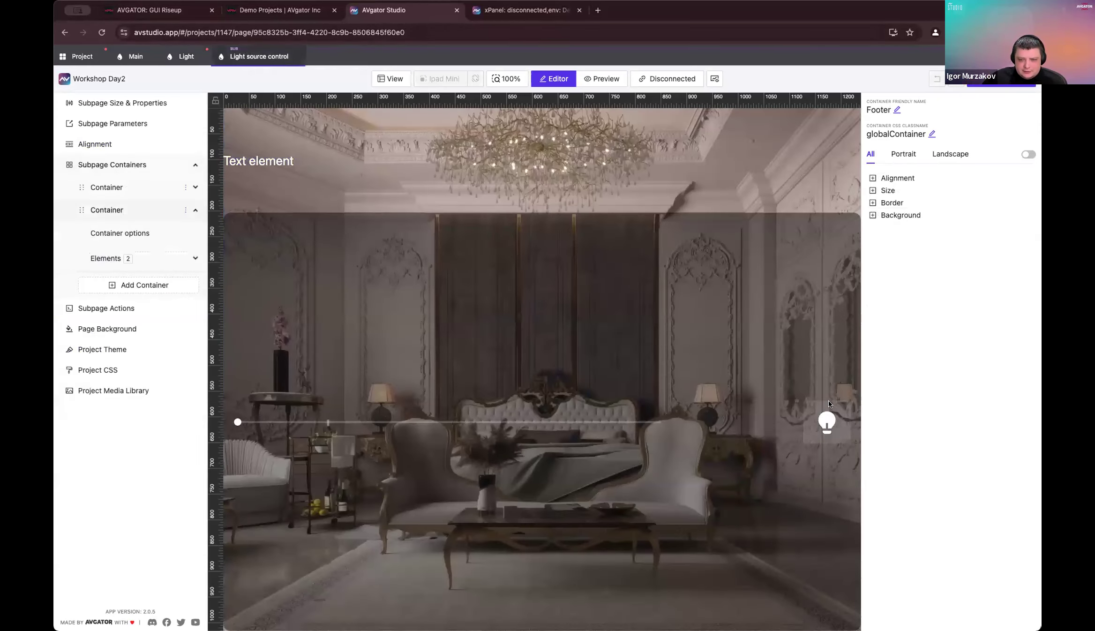
click(814, 366)
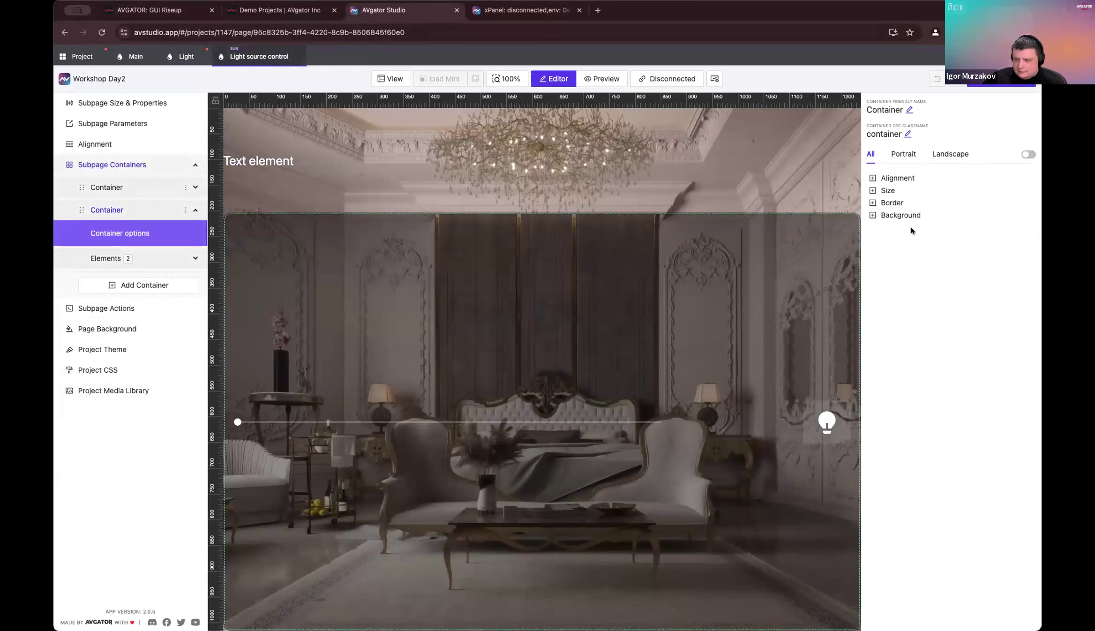
click(887, 191)
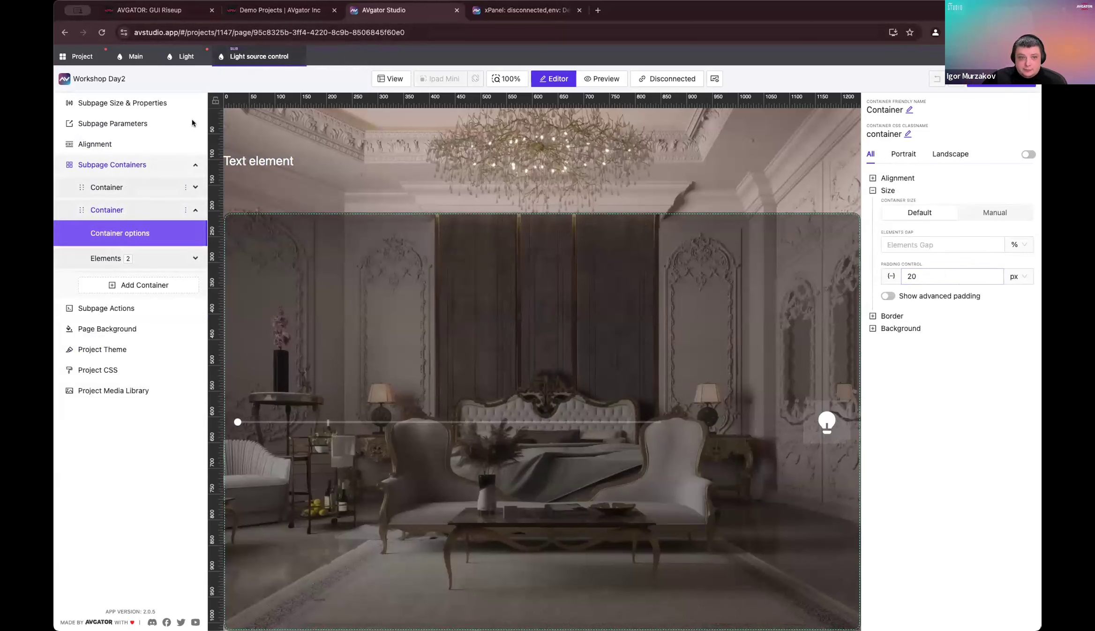
click(179, 55)
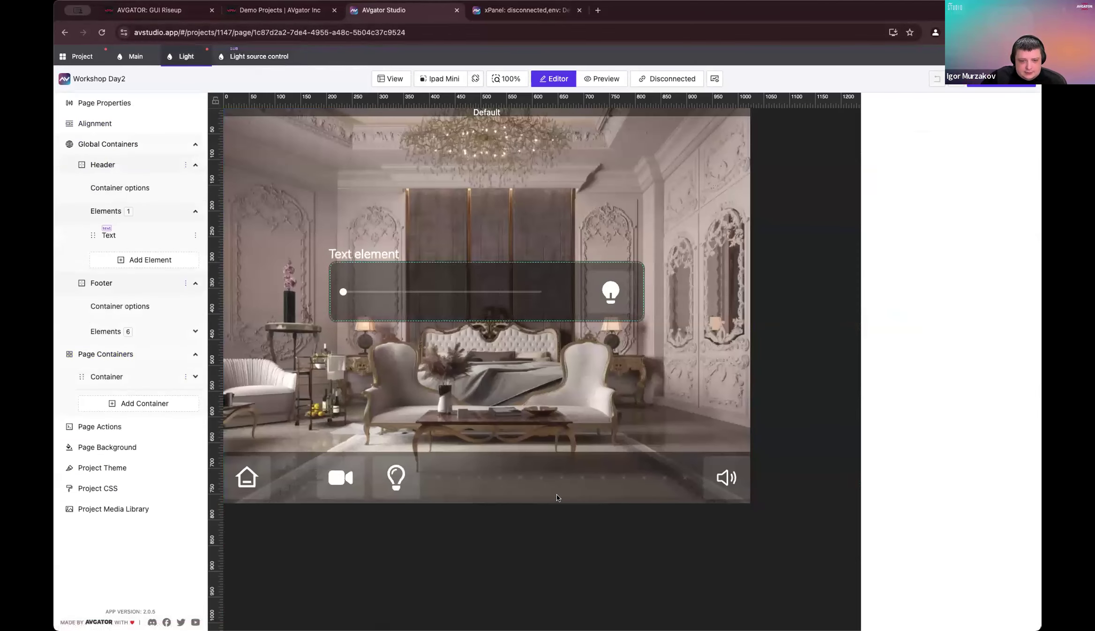
Step: Set the global Footer container's padding to 20 px
click(186, 303)
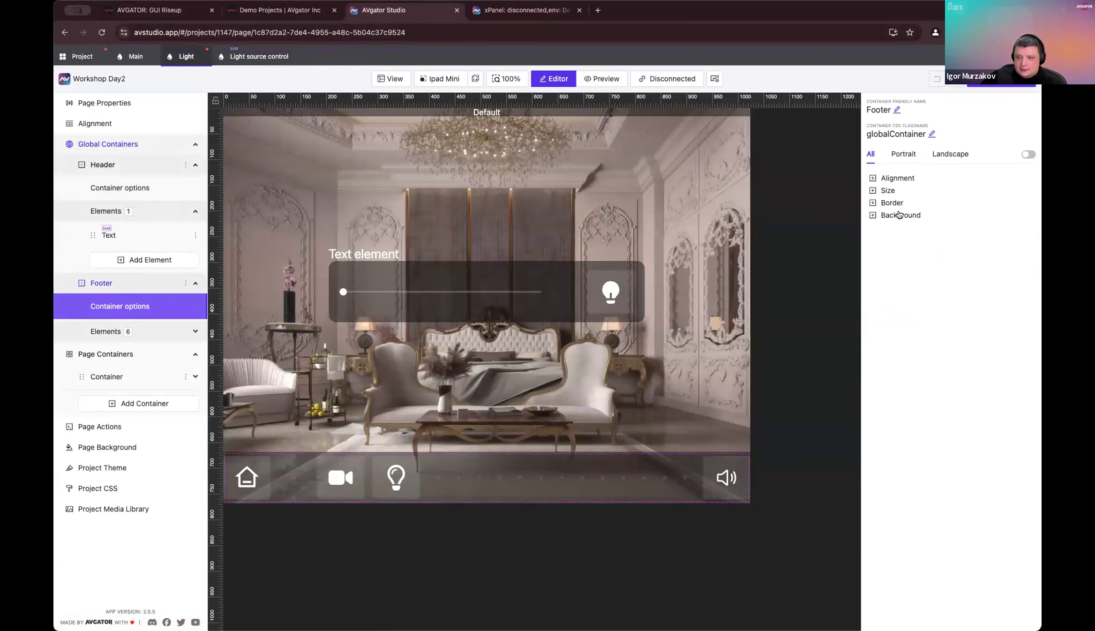
click(893, 180)
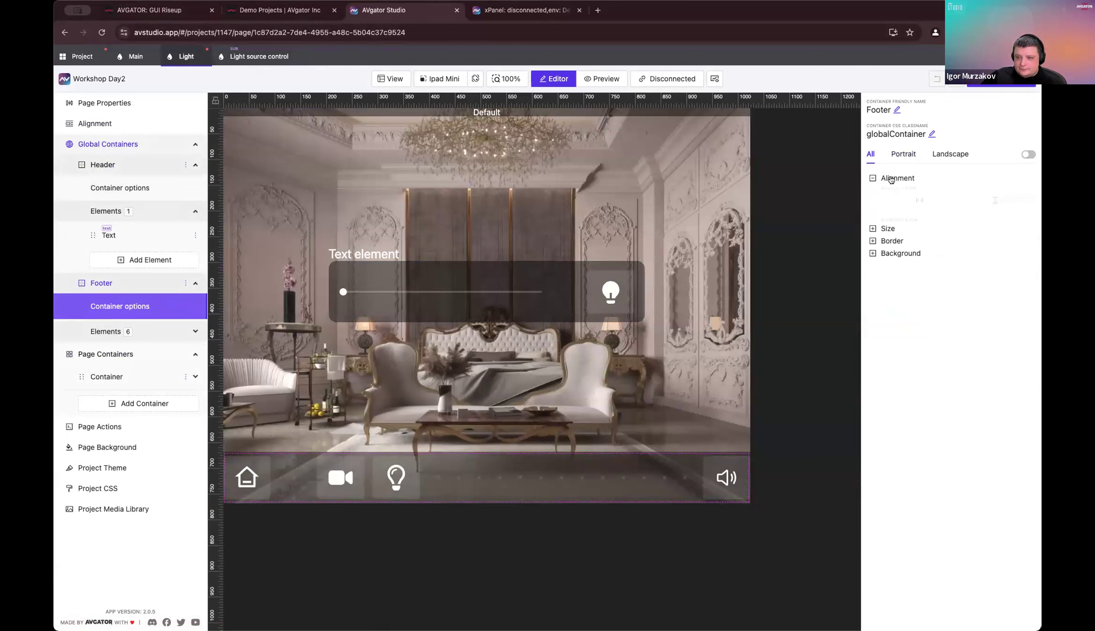
click(886, 391)
click(959, 476)
click(1013, 476)
click(1003, 495)
click(939, 472)
text(20)
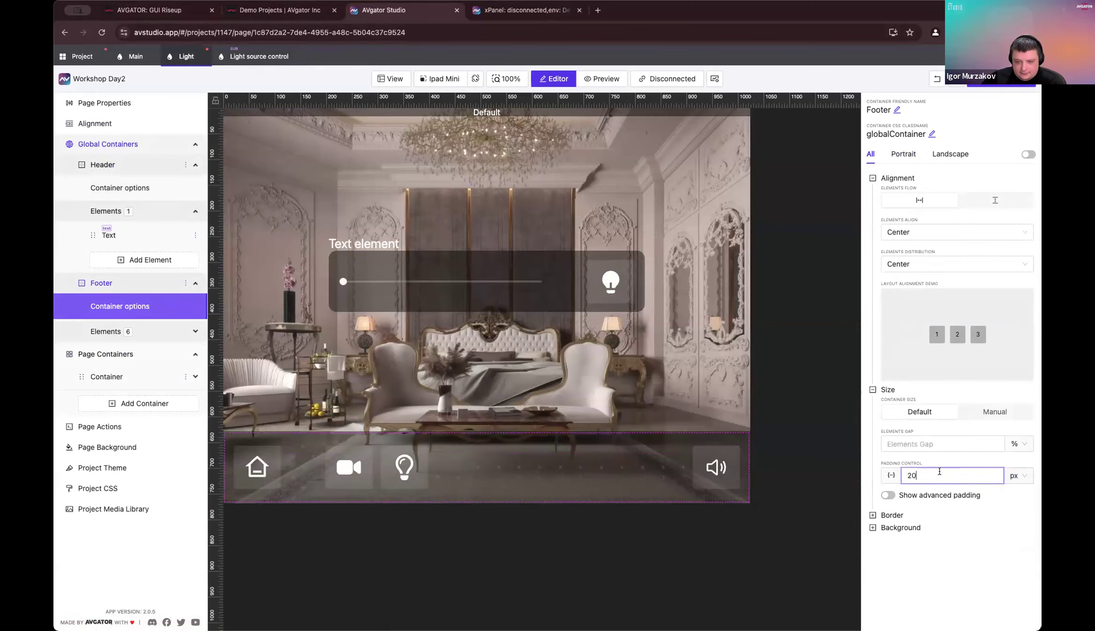
click(462, 145)
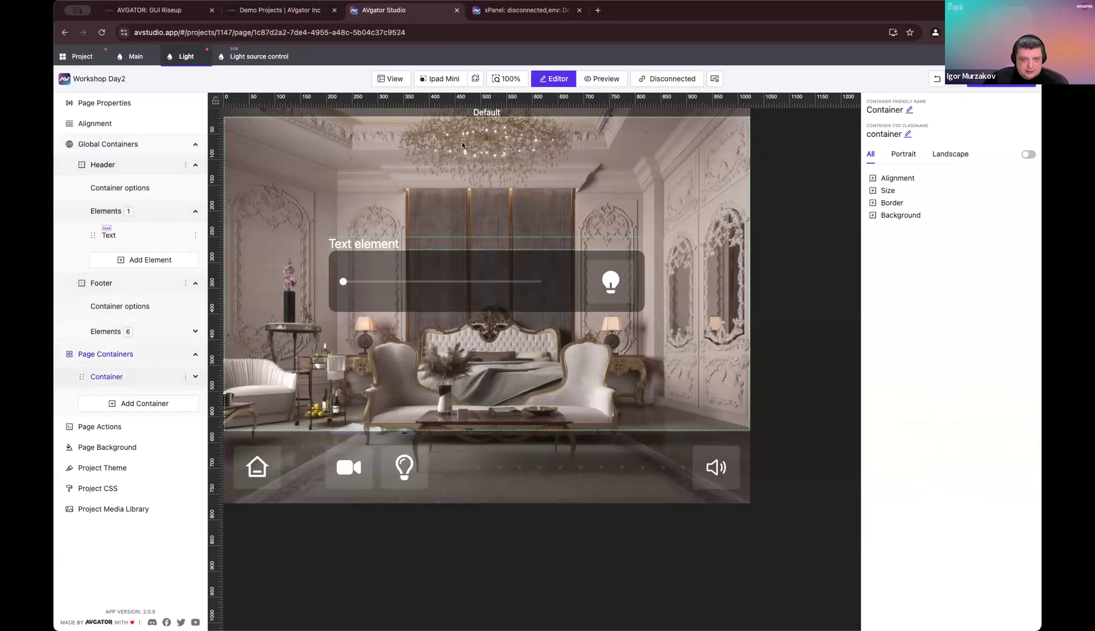
Step: Set the global Header container's padding to 20 px
click(477, 112)
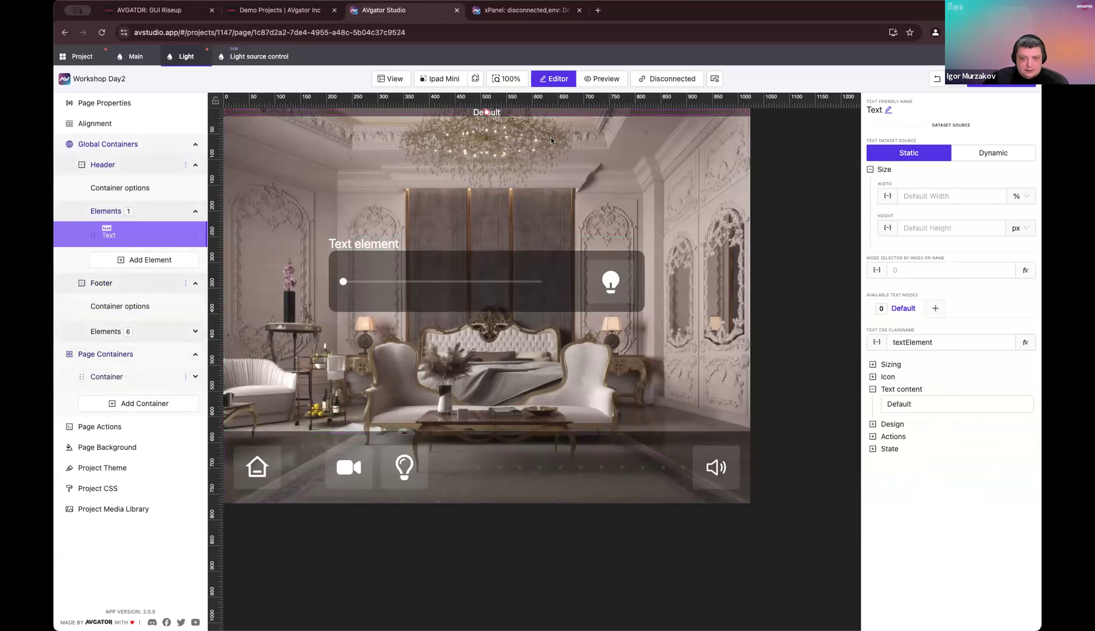
click(140, 197)
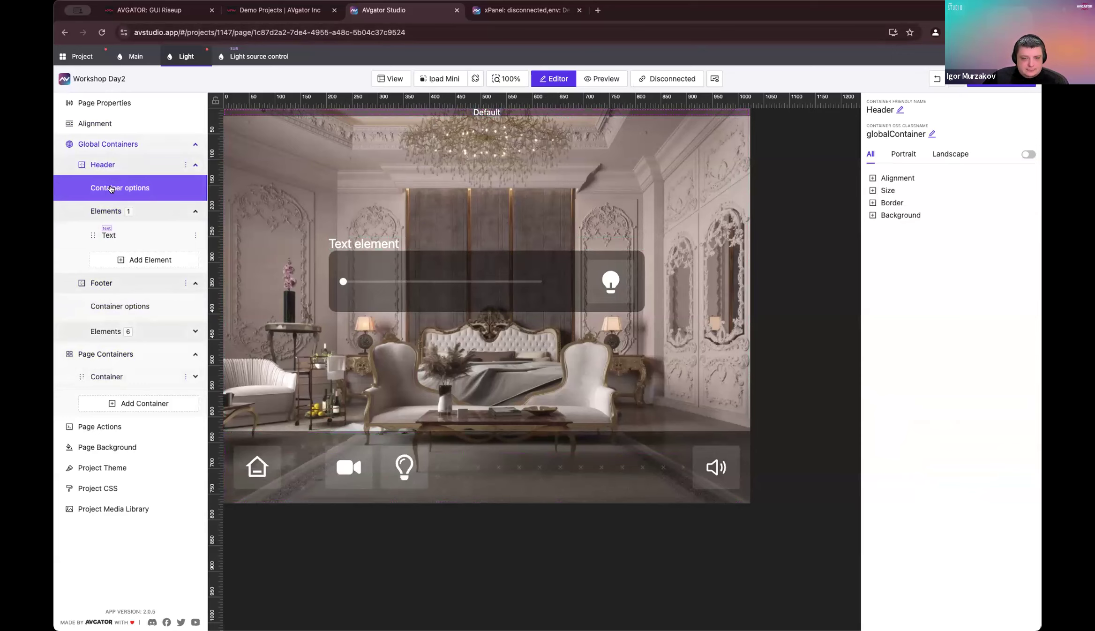
click(891, 190)
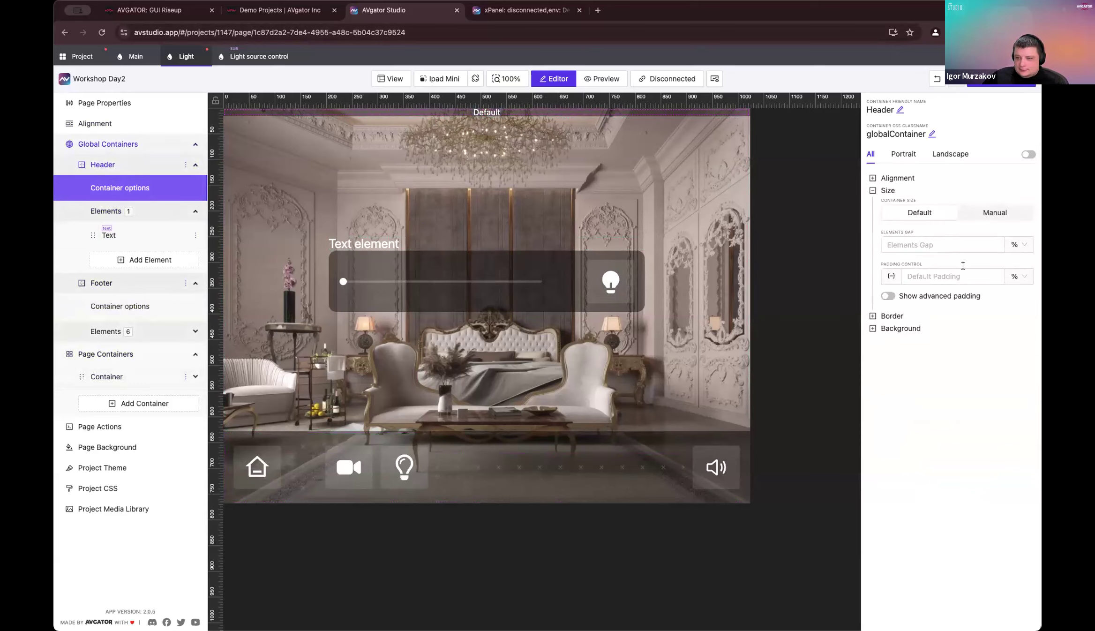
click(1017, 276)
click(1014, 296)
click(952, 276)
text(20)
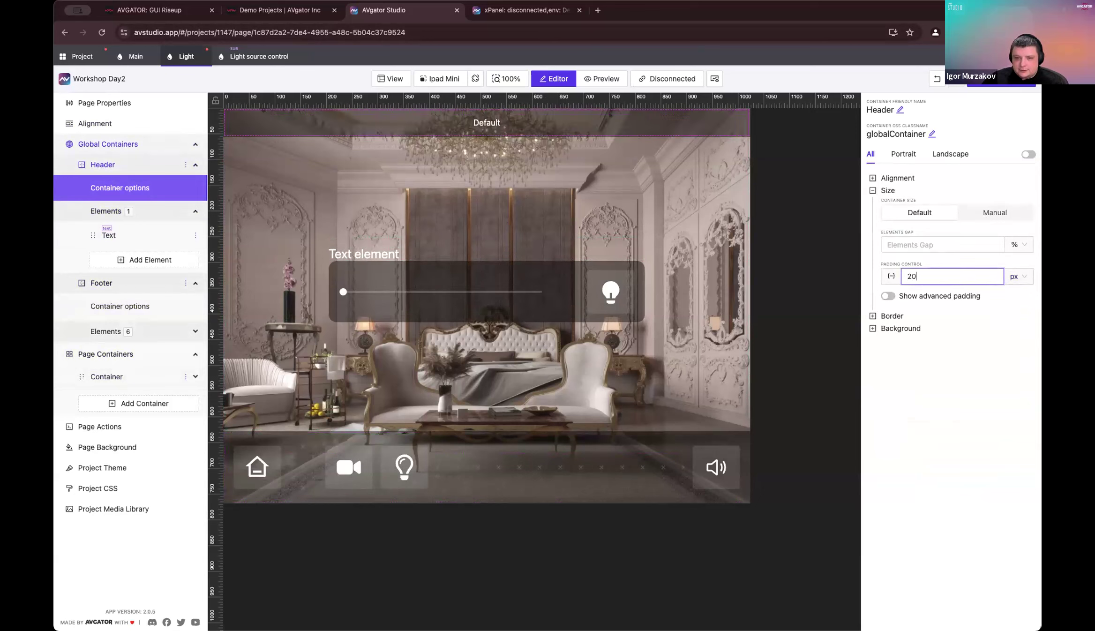
click(663, 137)
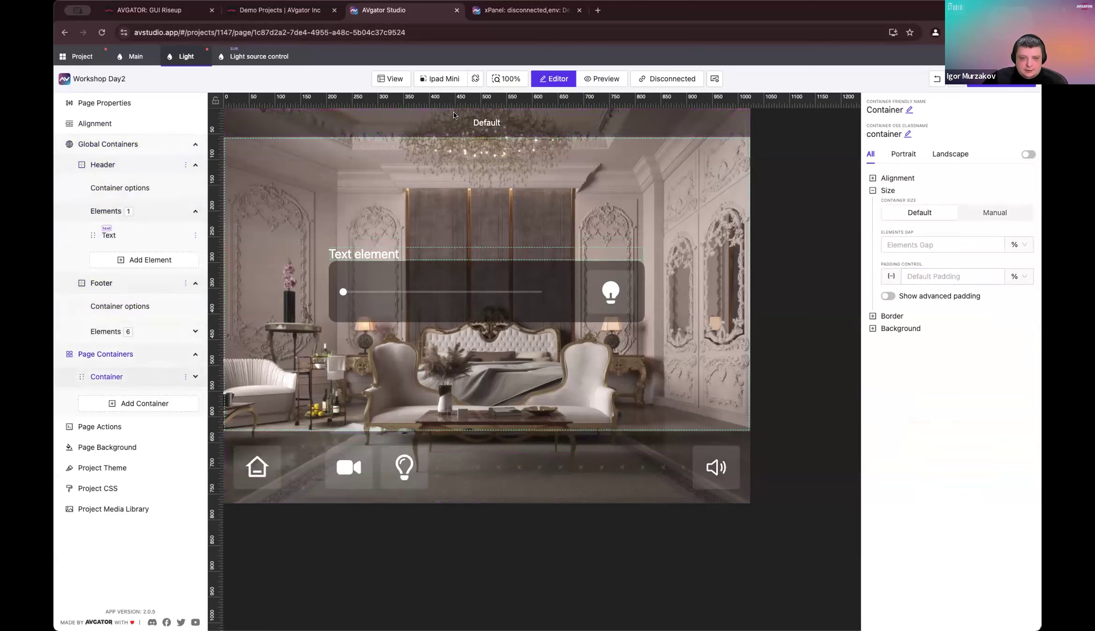
Step: Set the text size of the Header's title text element to 20 px
click(504, 135)
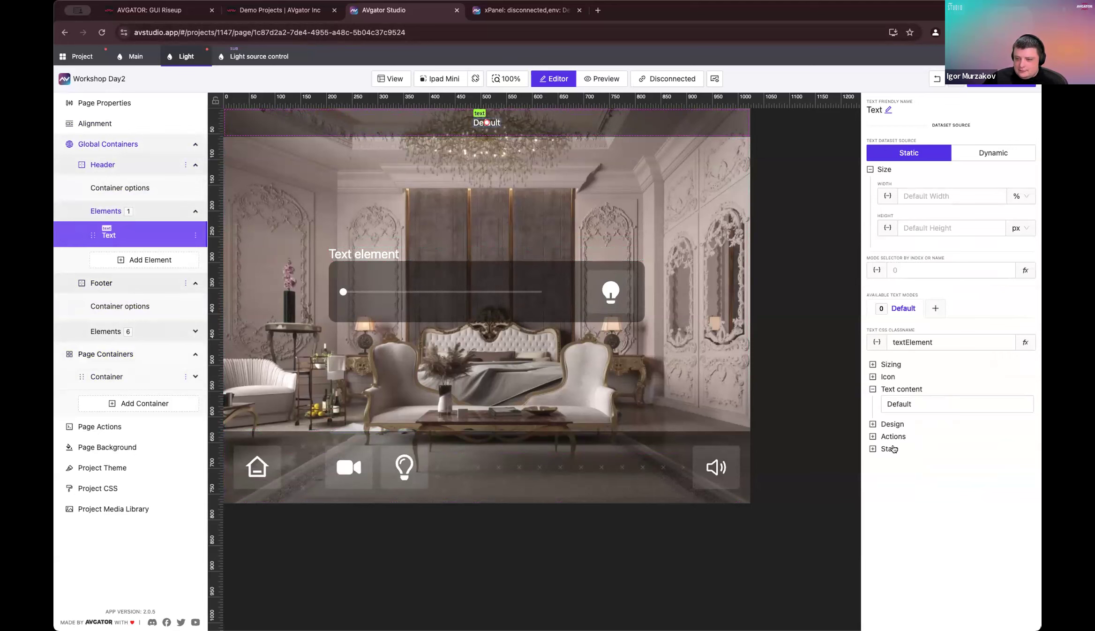
click(891, 425)
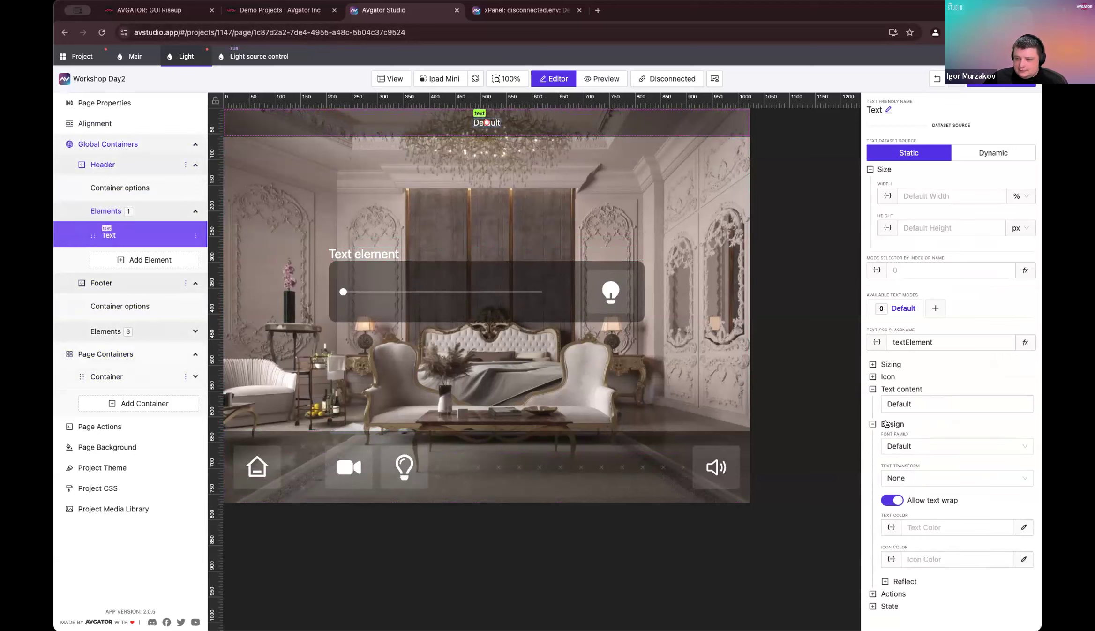
click(888, 424)
click(891, 364)
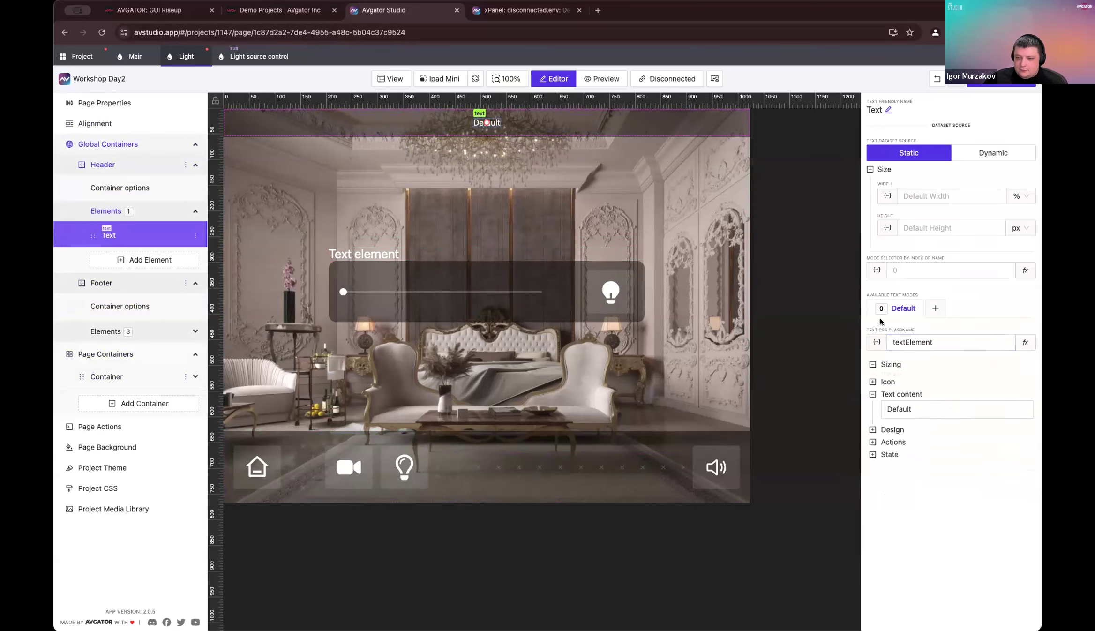
click(958, 387)
text(20)
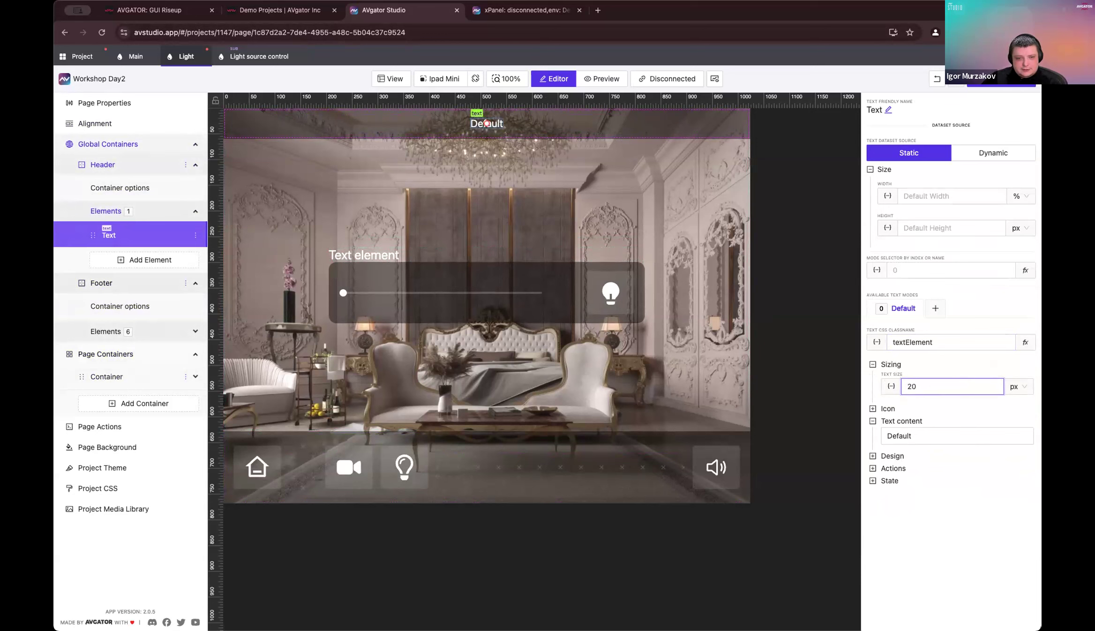
Step: Set the text size of the Header's title text element to 30 px
click(505, 162)
click(479, 121)
click(486, 123)
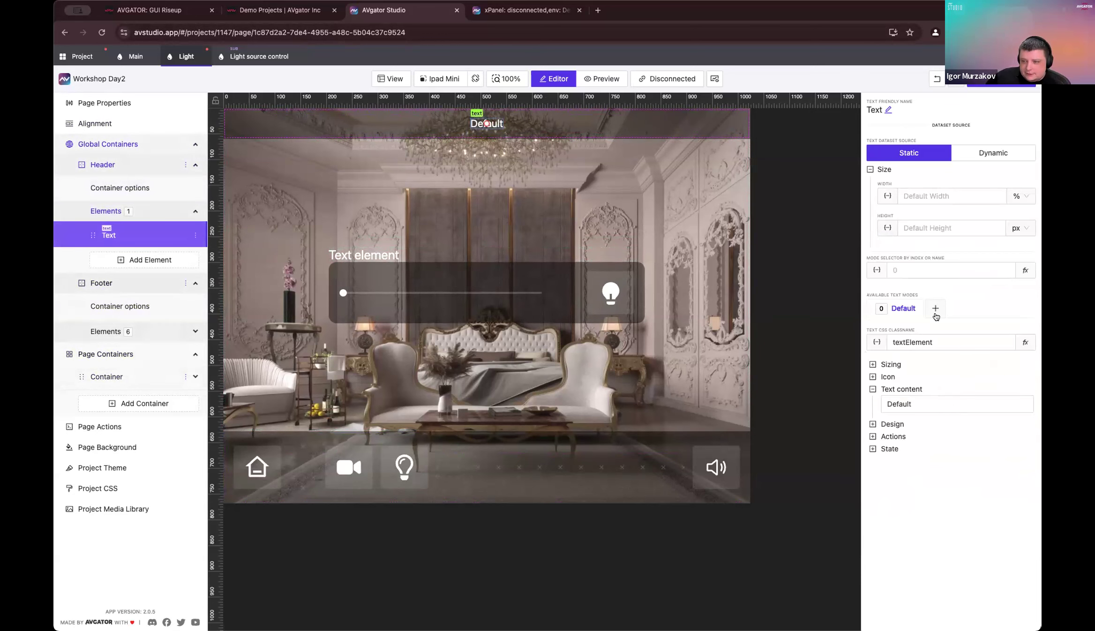
click(879, 365)
double_click(938, 383)
text(30)
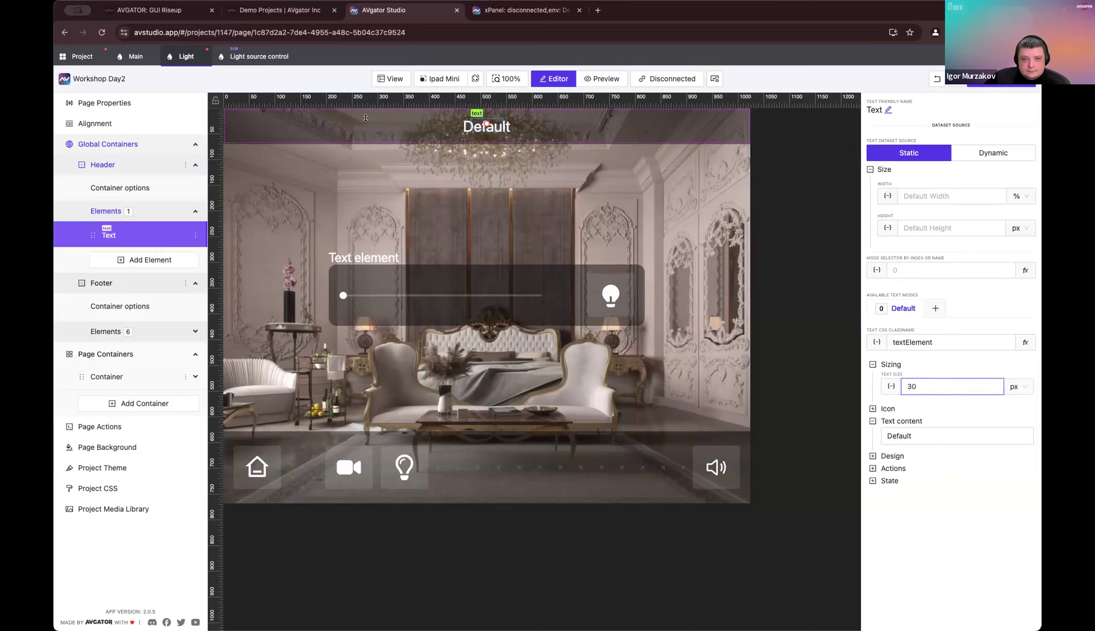
click(586, 148)
click(366, 260)
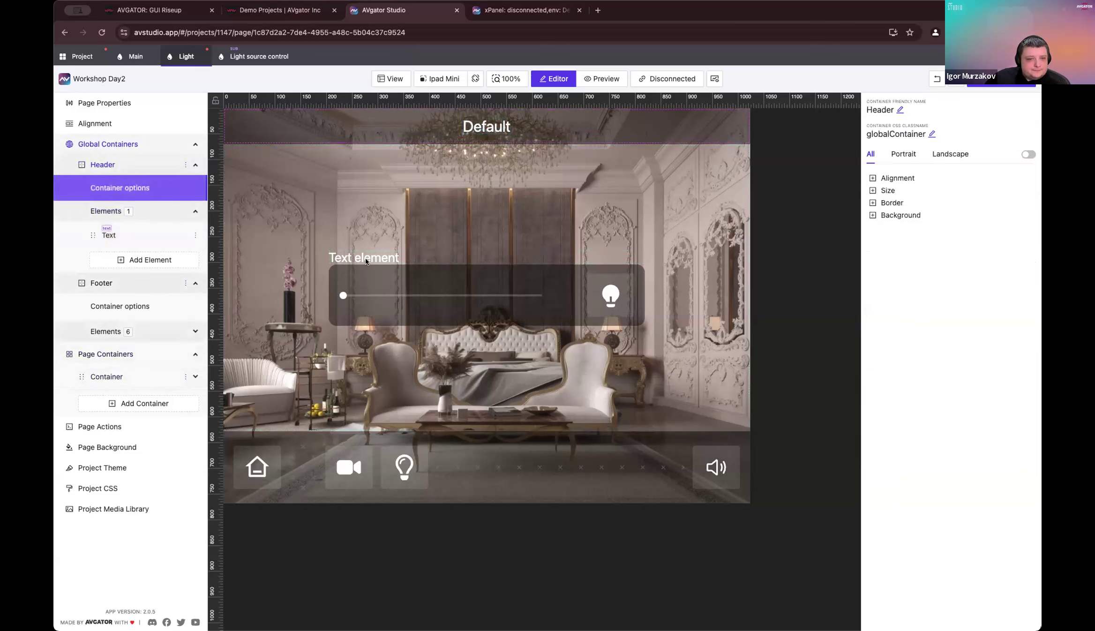
click(453, 290)
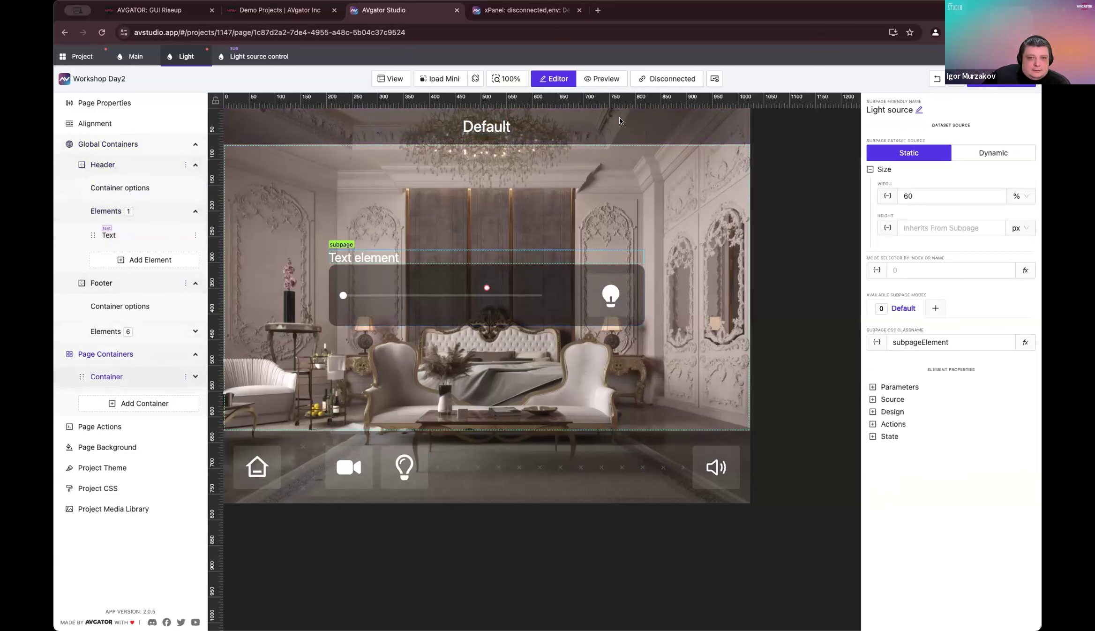
Step: Reduce the global Header container's padding to 5 px
click(263, 112)
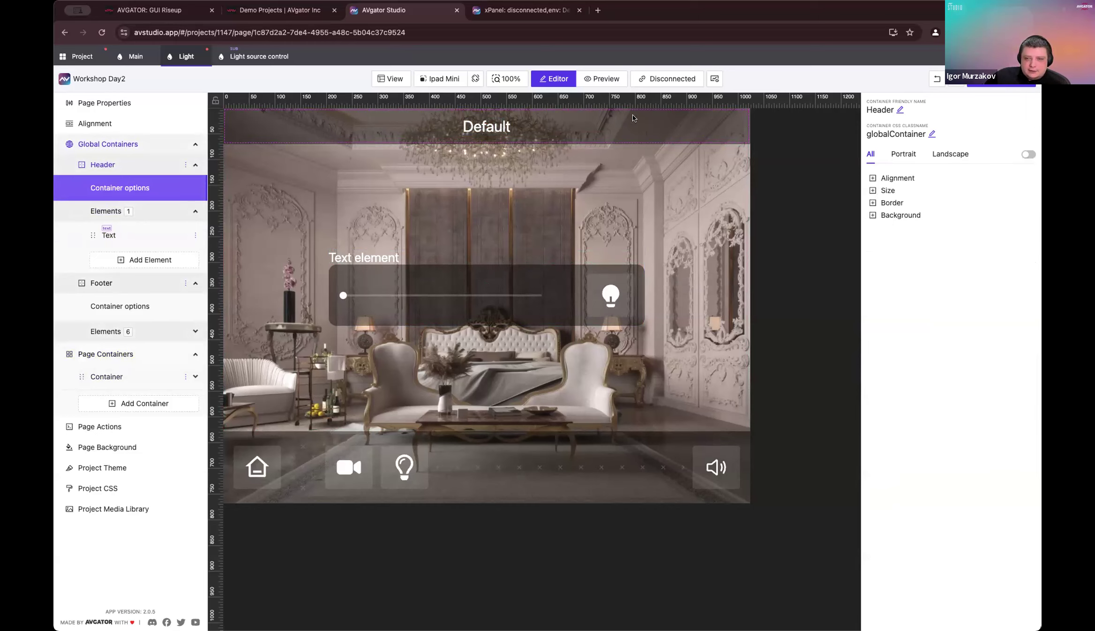
click(886, 190)
double_click(936, 276)
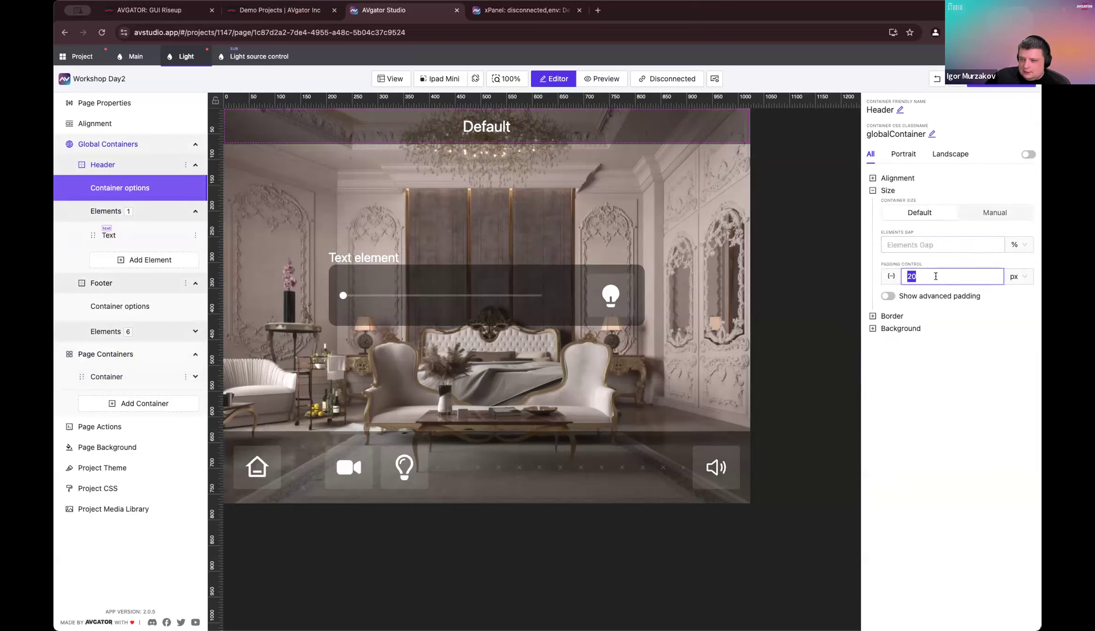
key(BackSpace)
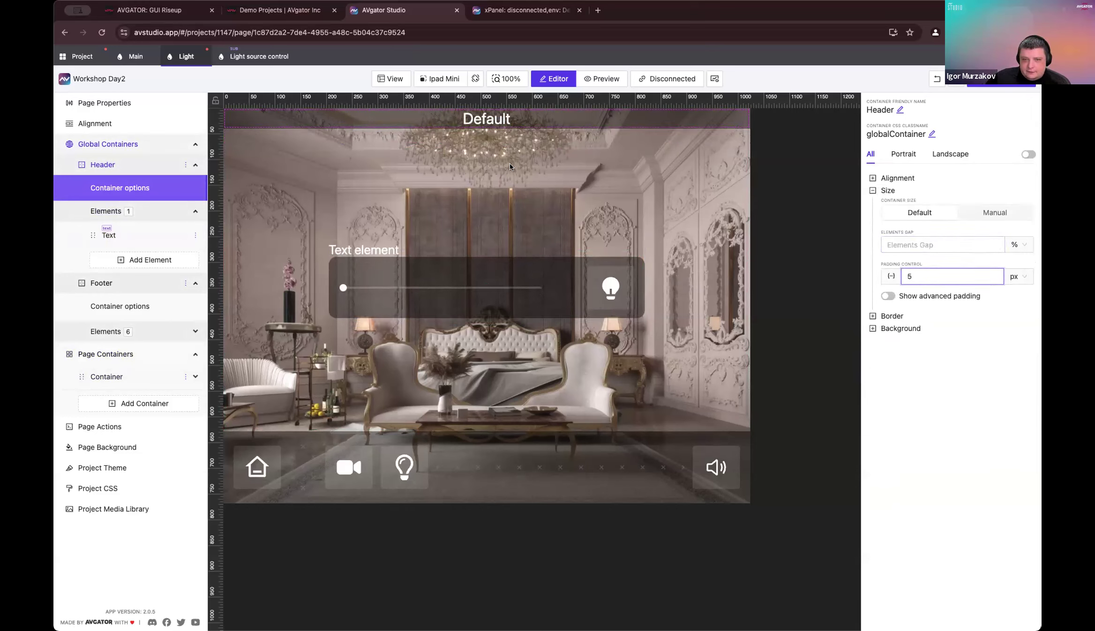
click(510, 163)
click(535, 114)
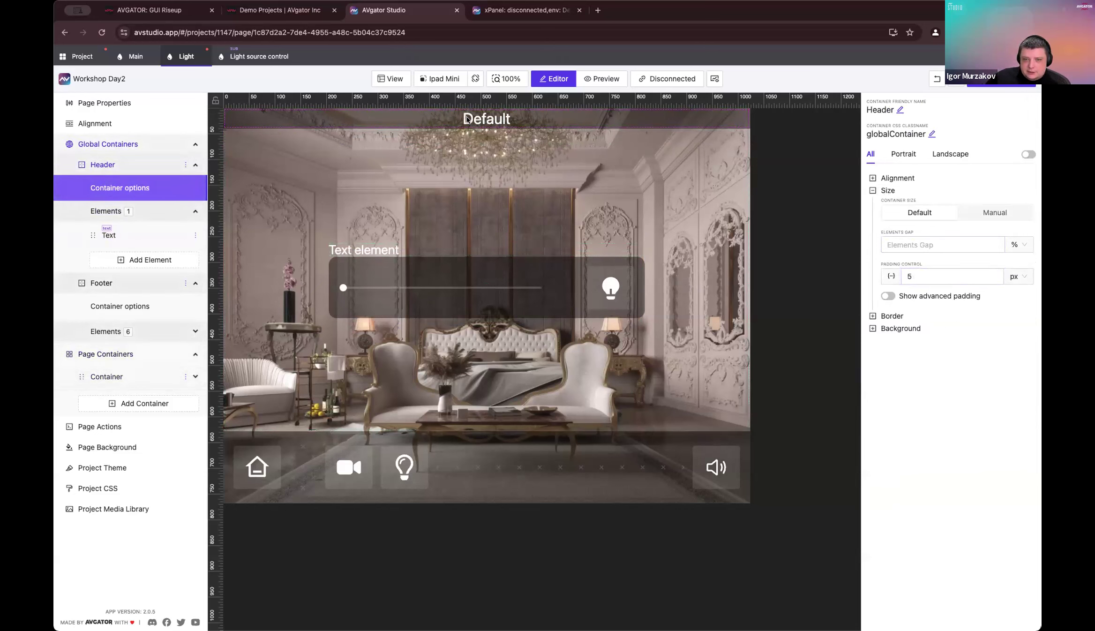
Step: Open the parameter settings of the Light source control subpage, checking its embedded instance on the Light page
click(402, 178)
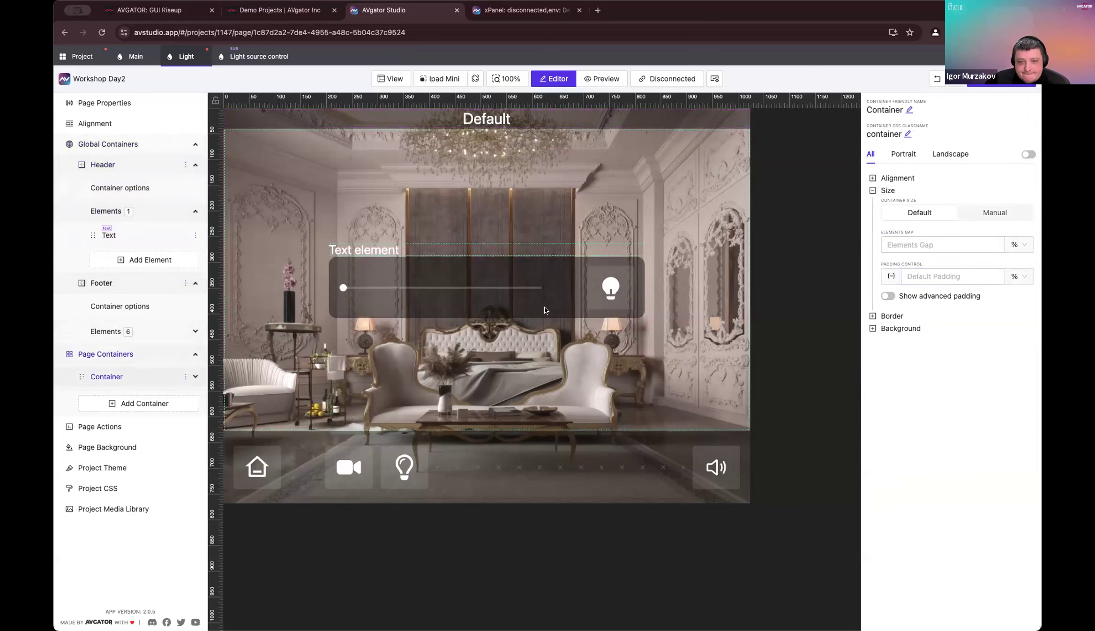
click(522, 287)
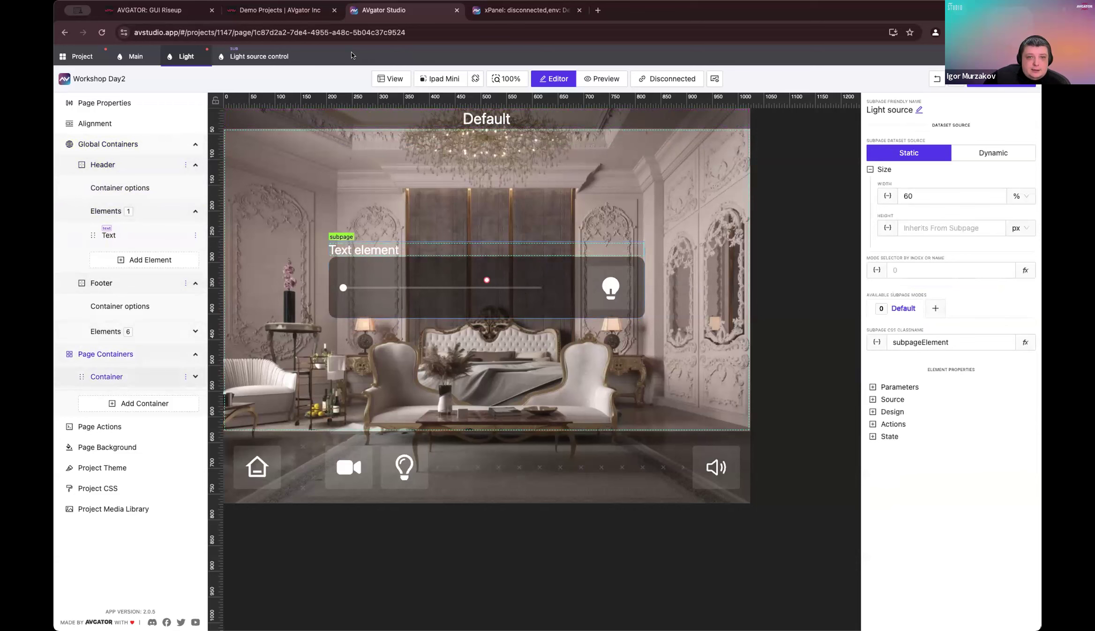
click(259, 57)
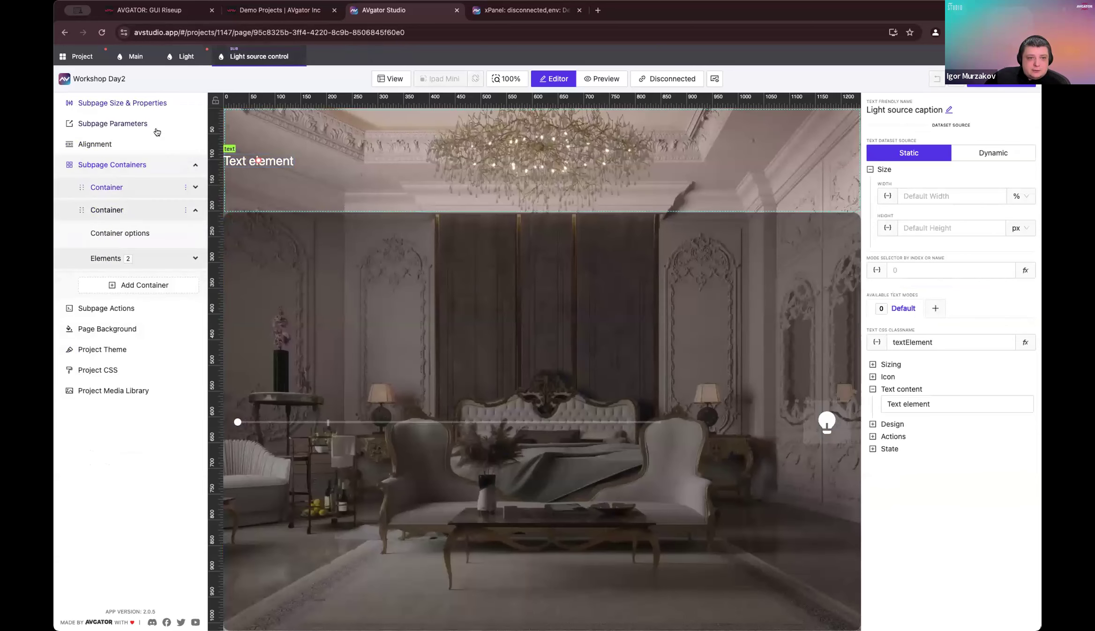
click(145, 124)
click(184, 56)
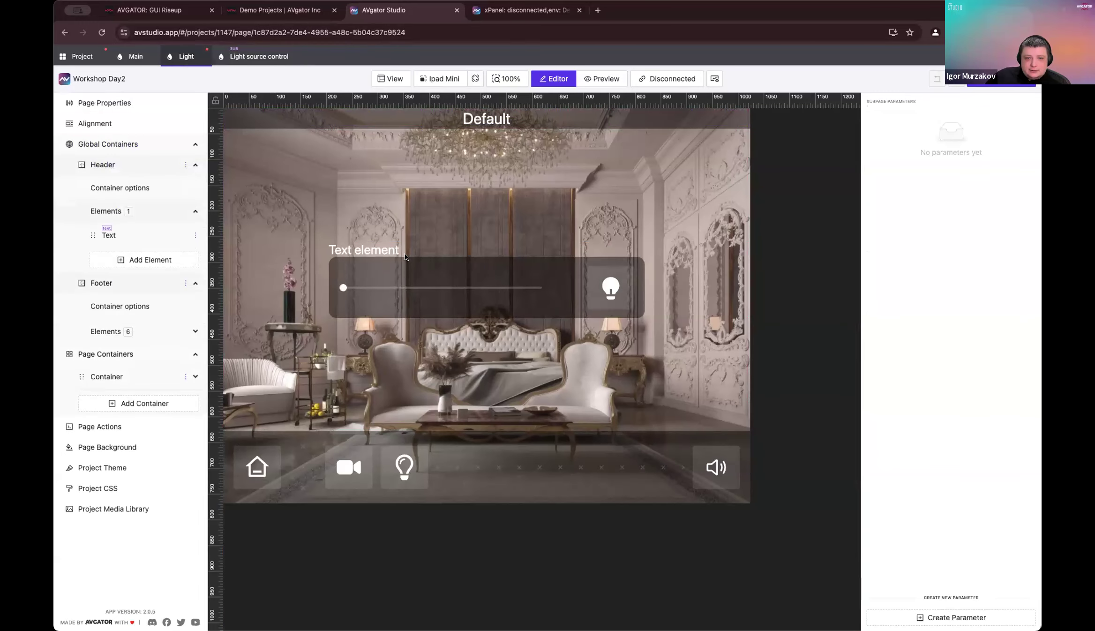
click(249, 58)
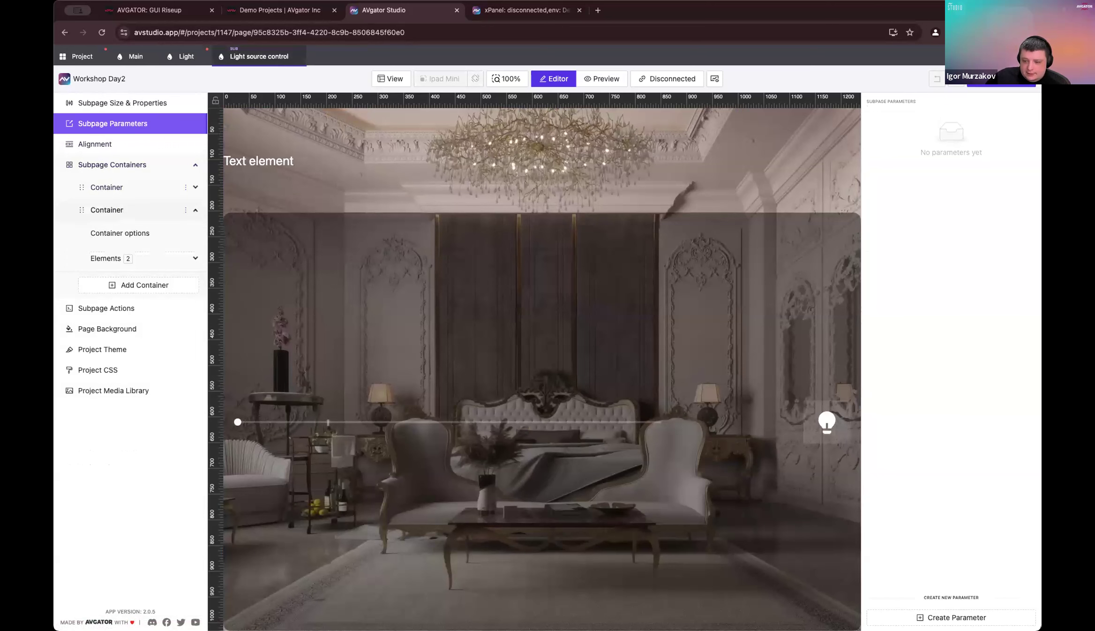
Step: Create a string subpage parameter named lightSourceSystemName with the default value "Light source one"
click(952, 617)
click(611, 173)
double_click(592, 144)
key(BackSpace)
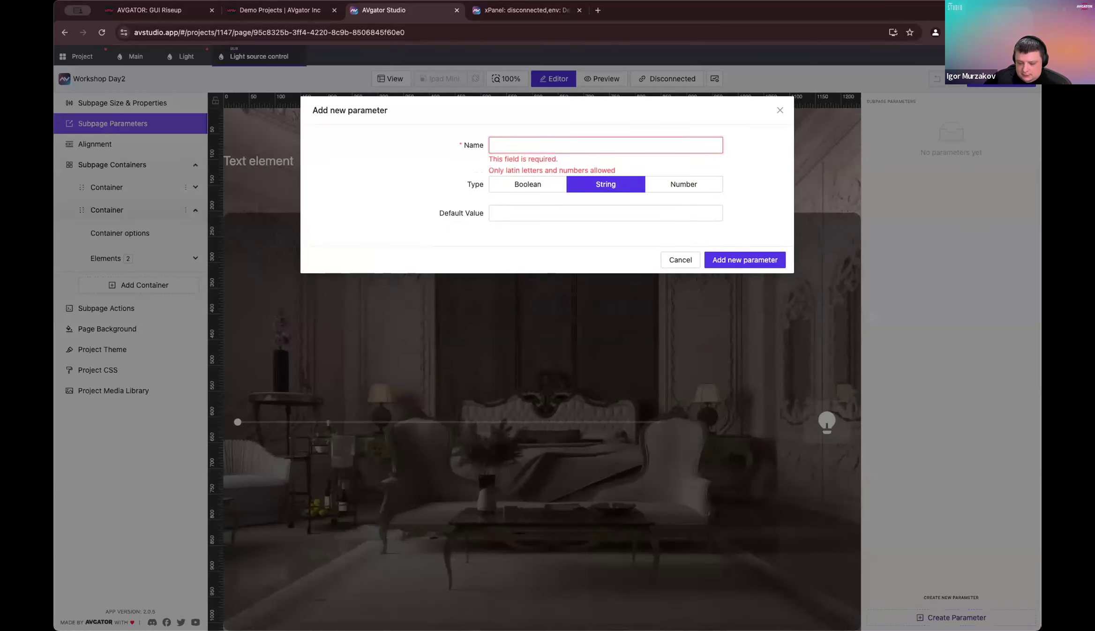
text(light)
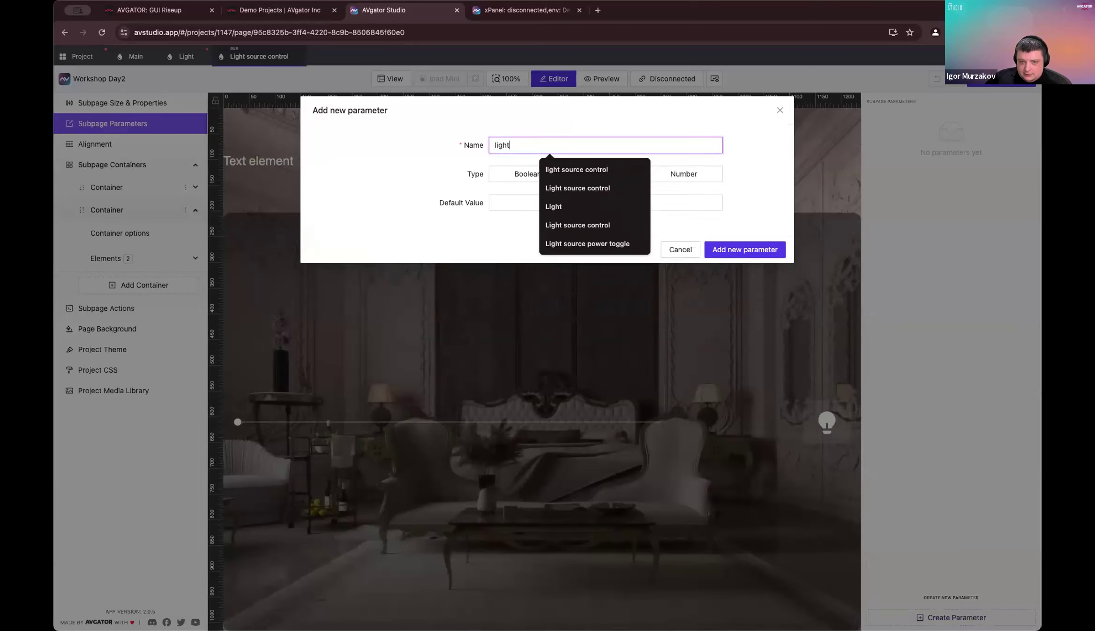
text(S)
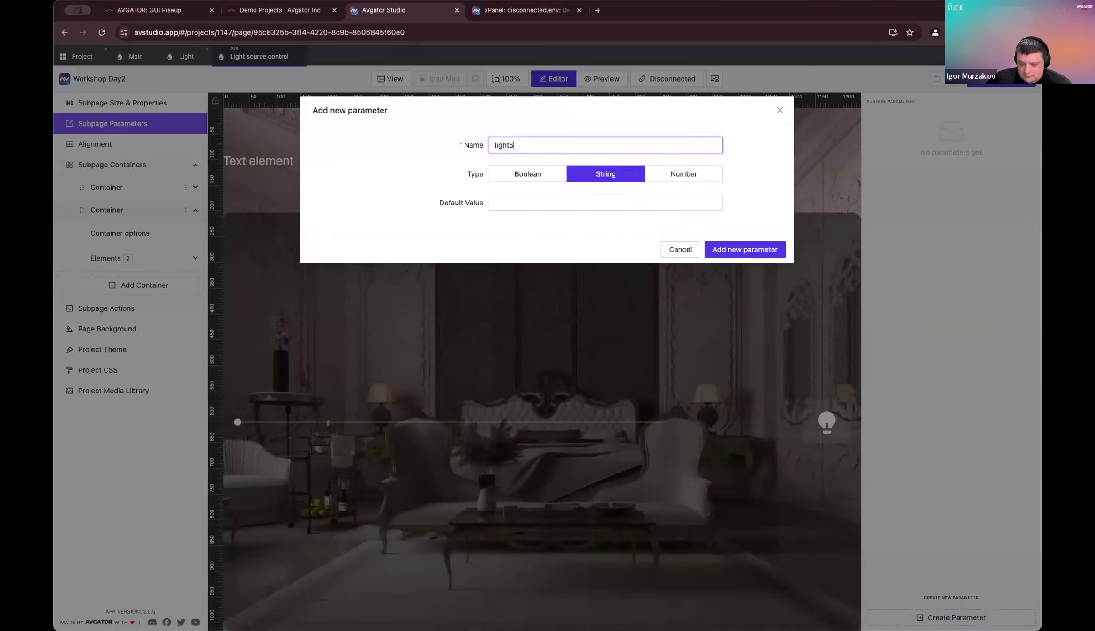
text(ourceSystemName)
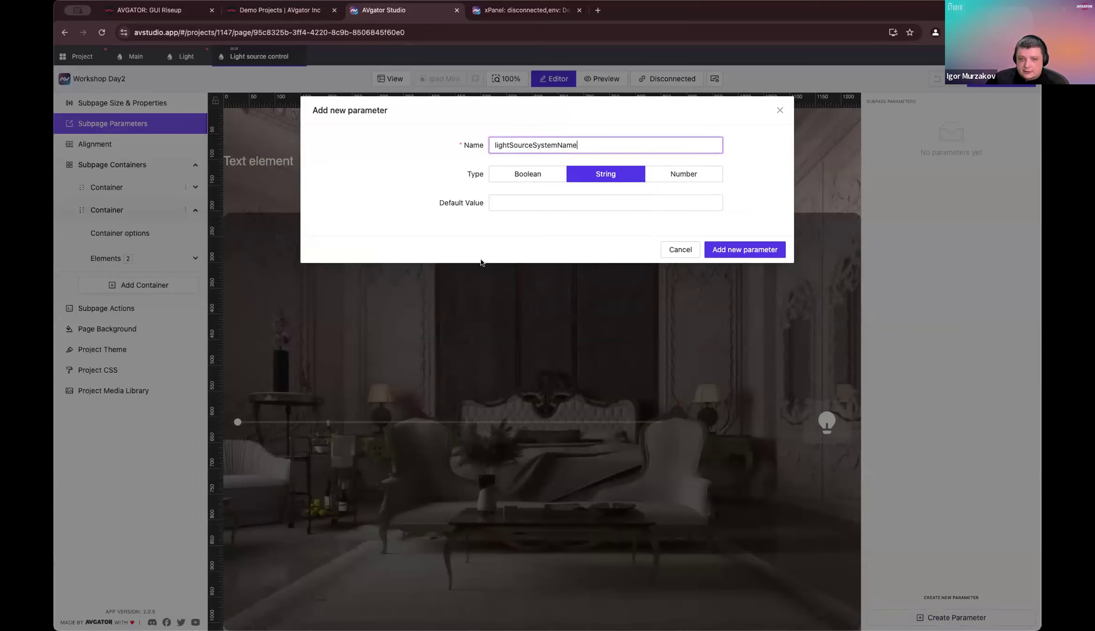
click(623, 201)
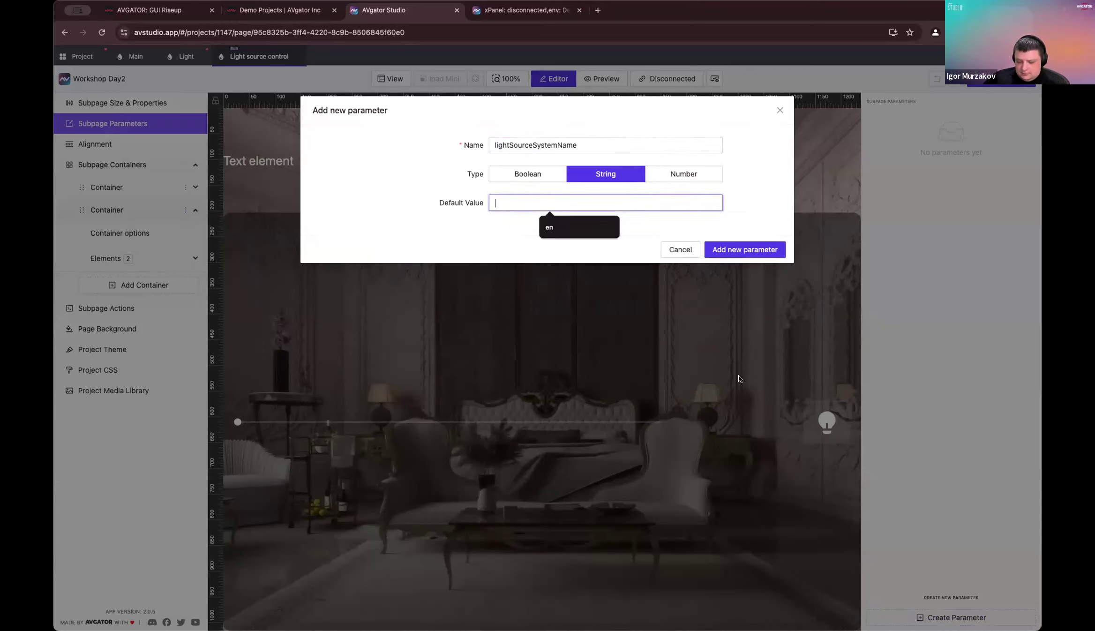
text(Light )
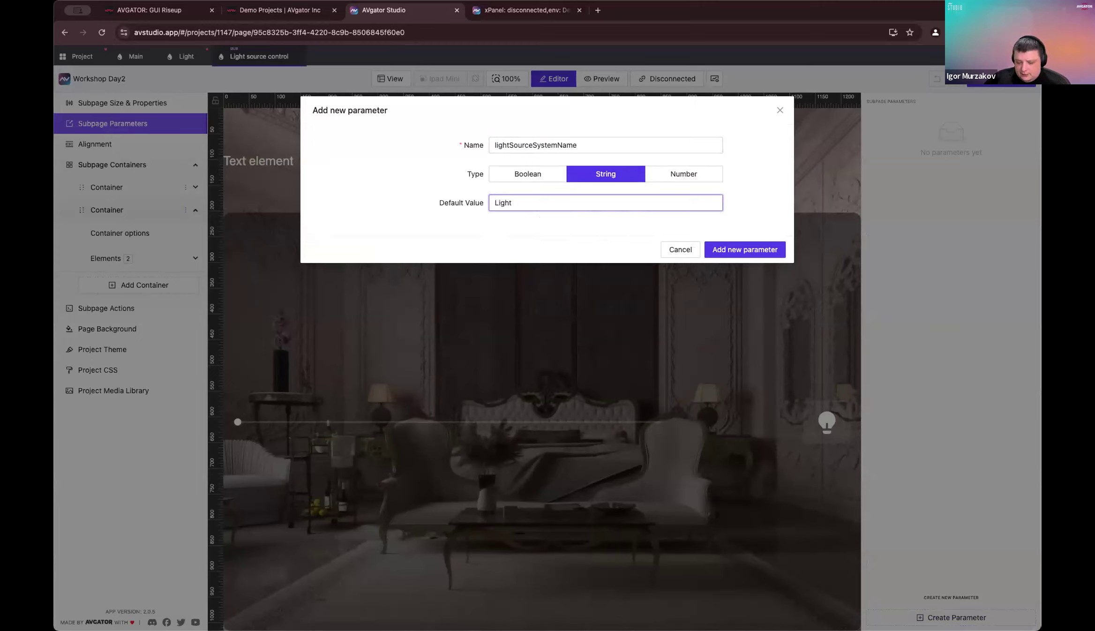
text(source one)
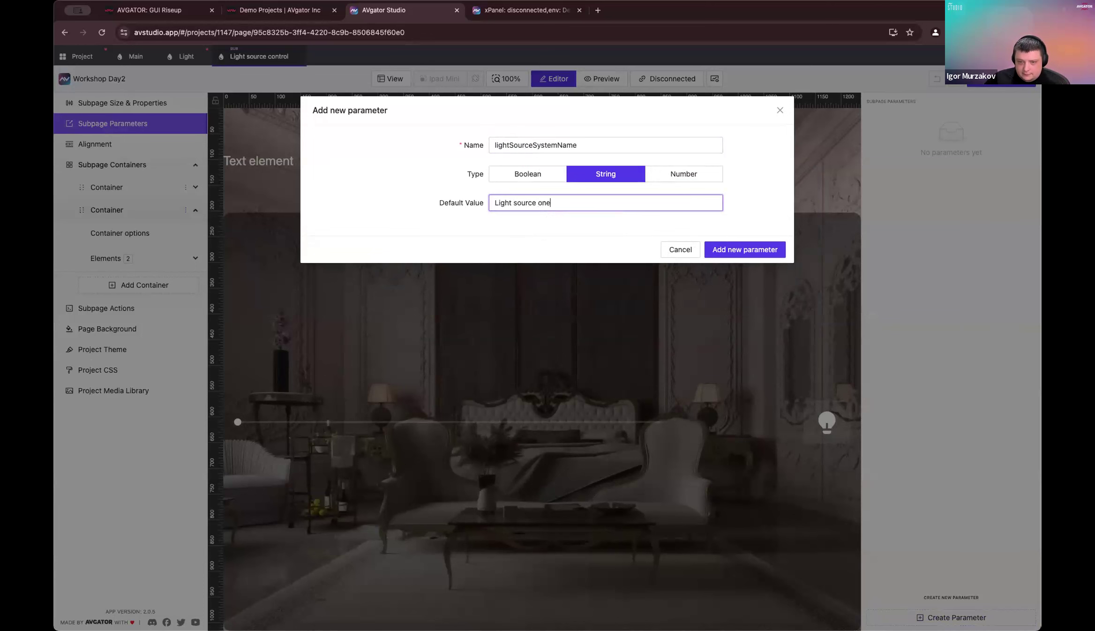
click(745, 250)
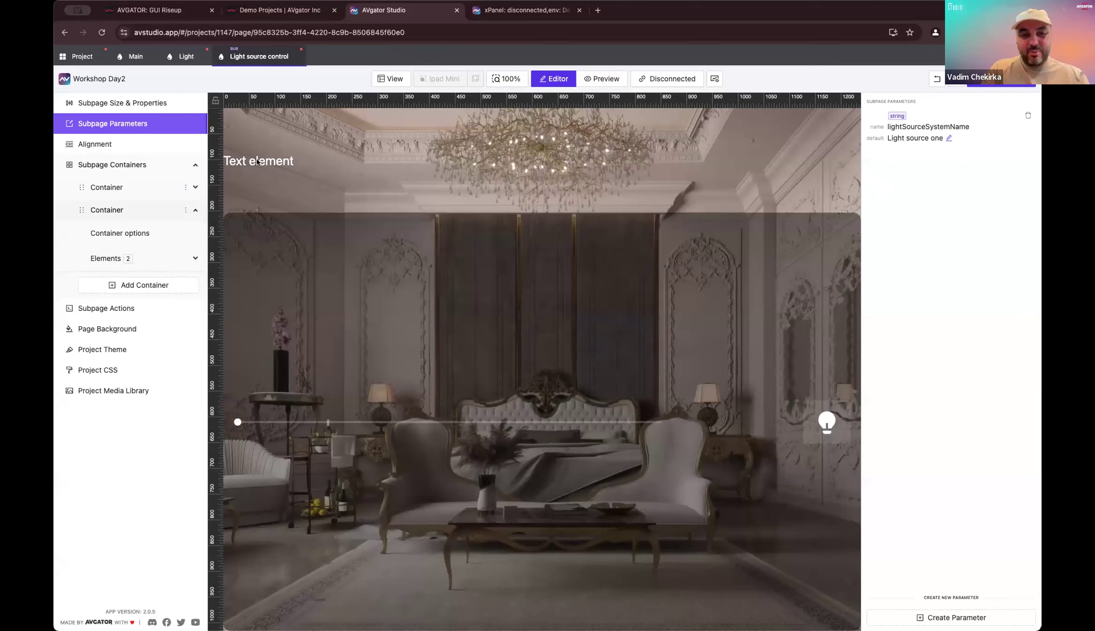
Step: Replace the Light source caption's text content with the lightSourceSystemName subpage parameter and save the text
click(288, 162)
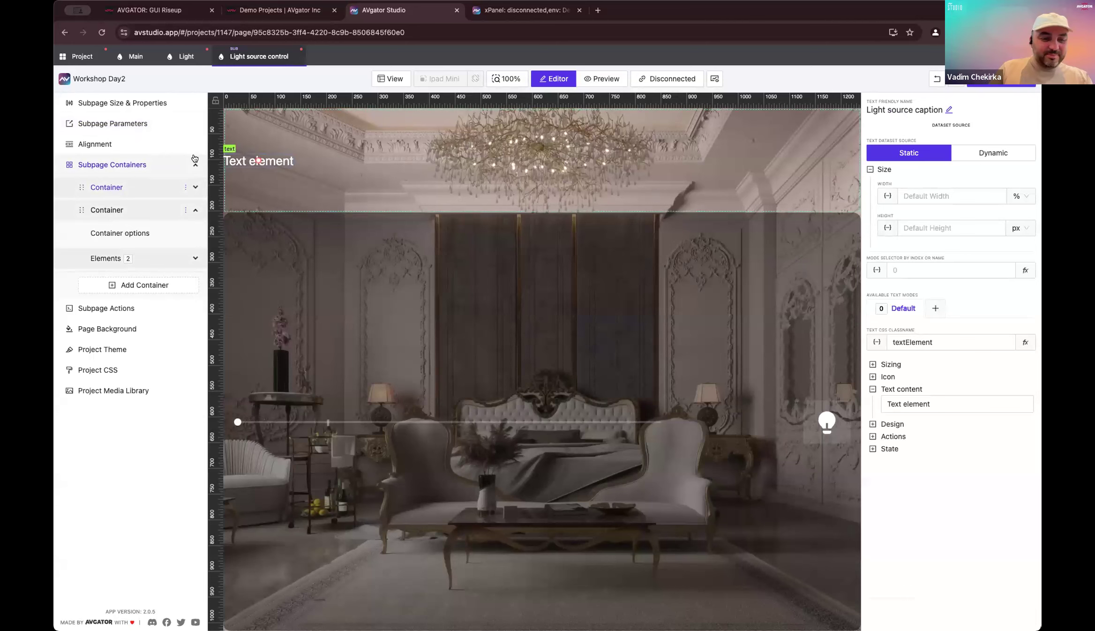
click(1007, 402)
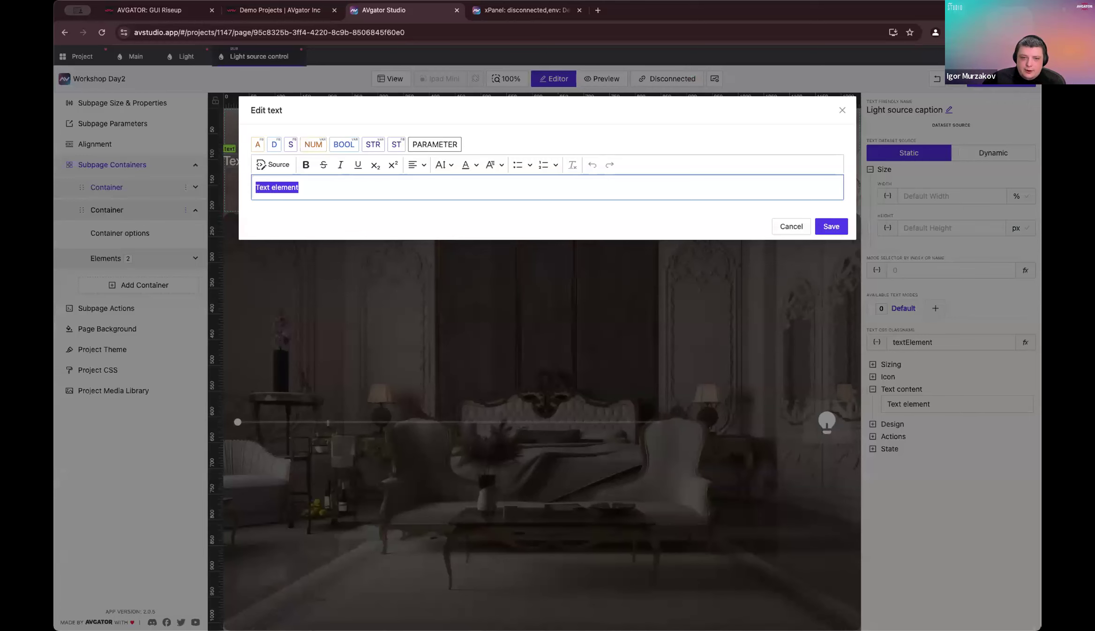
key(BackSpace)
click(430, 145)
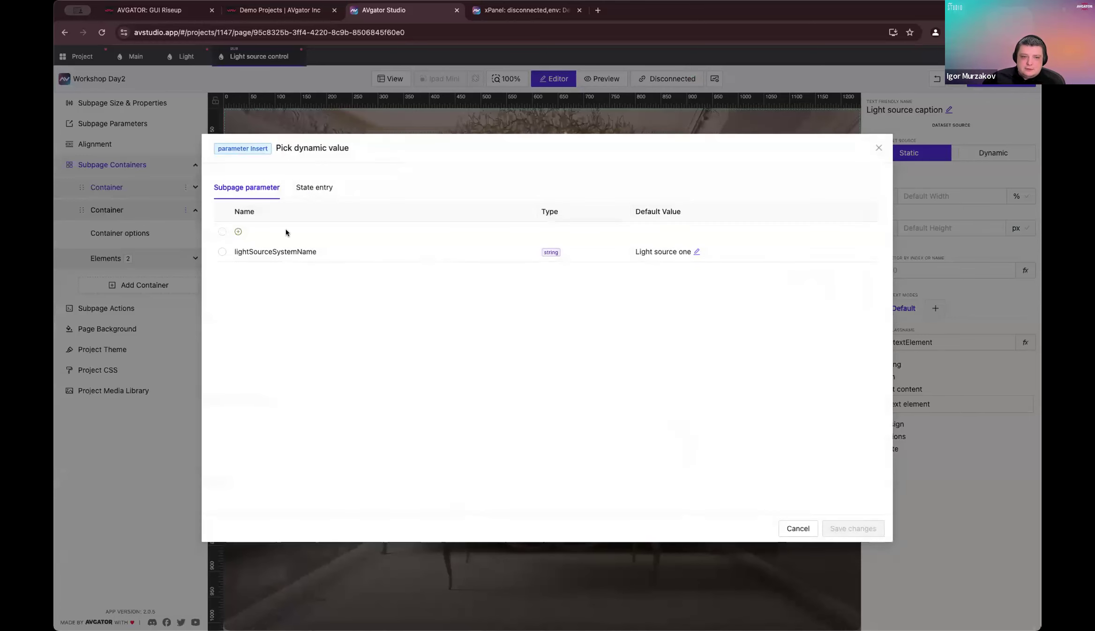
click(223, 251)
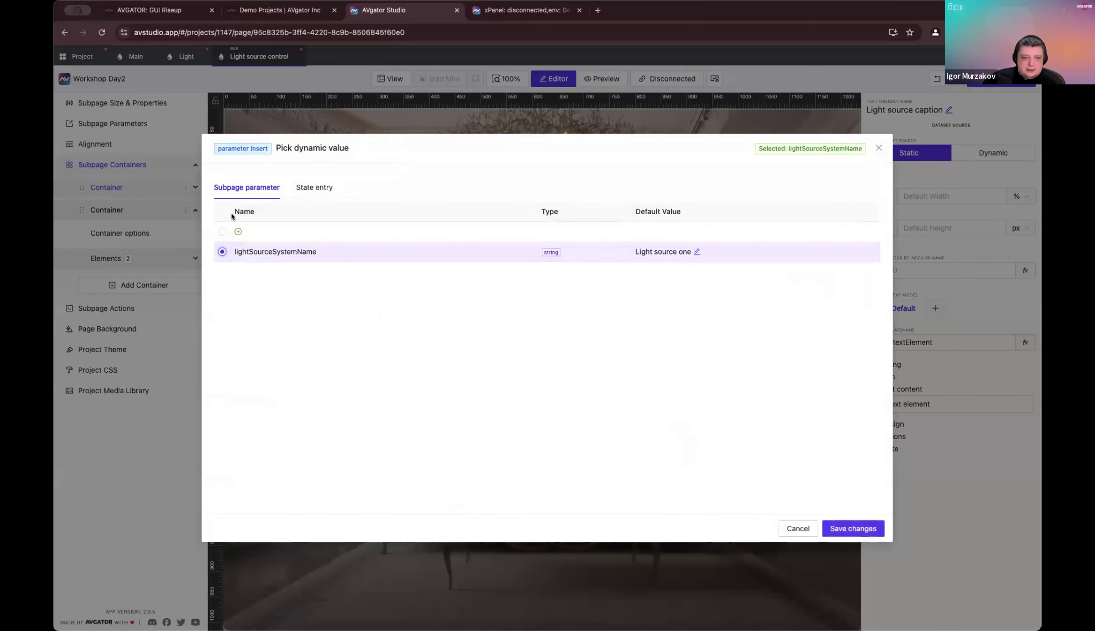
click(854, 529)
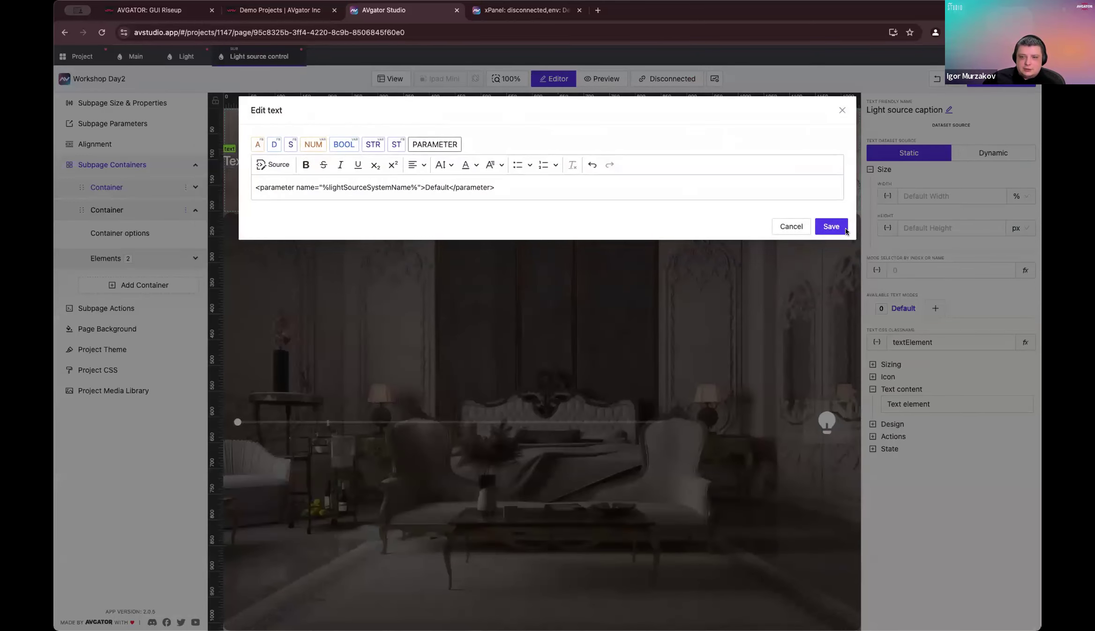
click(843, 229)
click(809, 158)
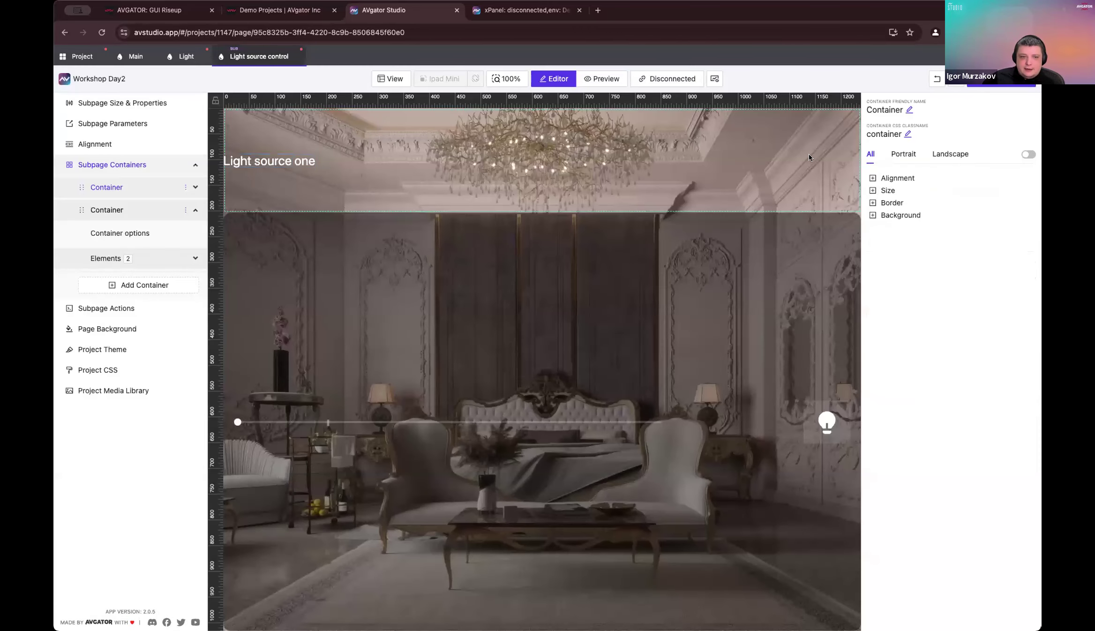
Step: Clear the default value of the lightSourceSystemName subpage parameter
click(106, 112)
click(124, 122)
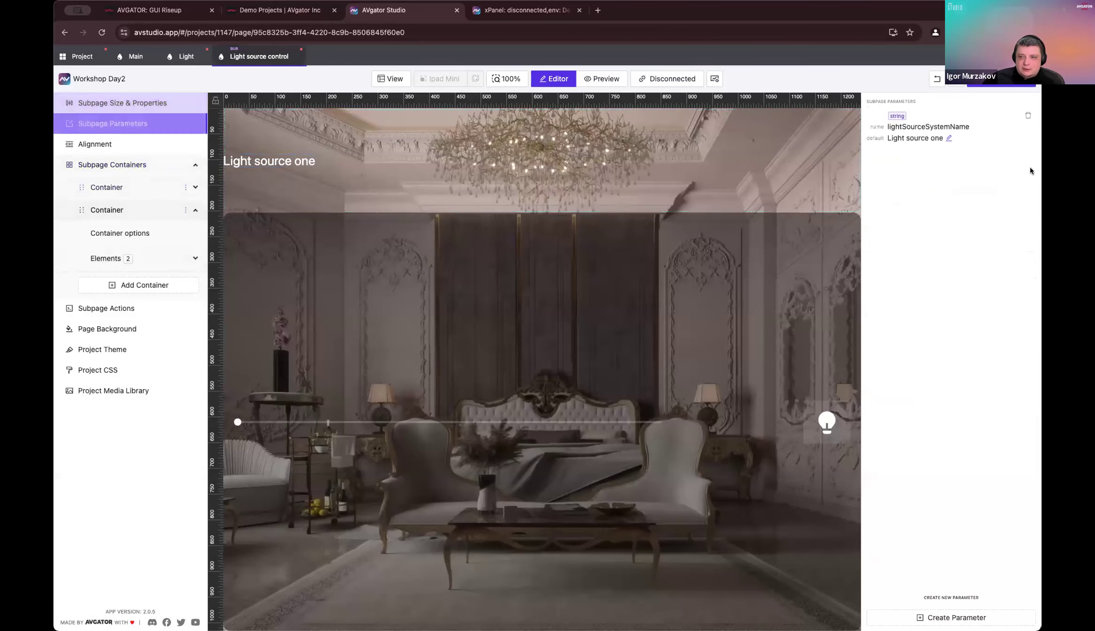
click(949, 139)
key(alt+shift+Left)
key(alt+shift+Left)
key(alt+shift+Left)
key(BackSpace)
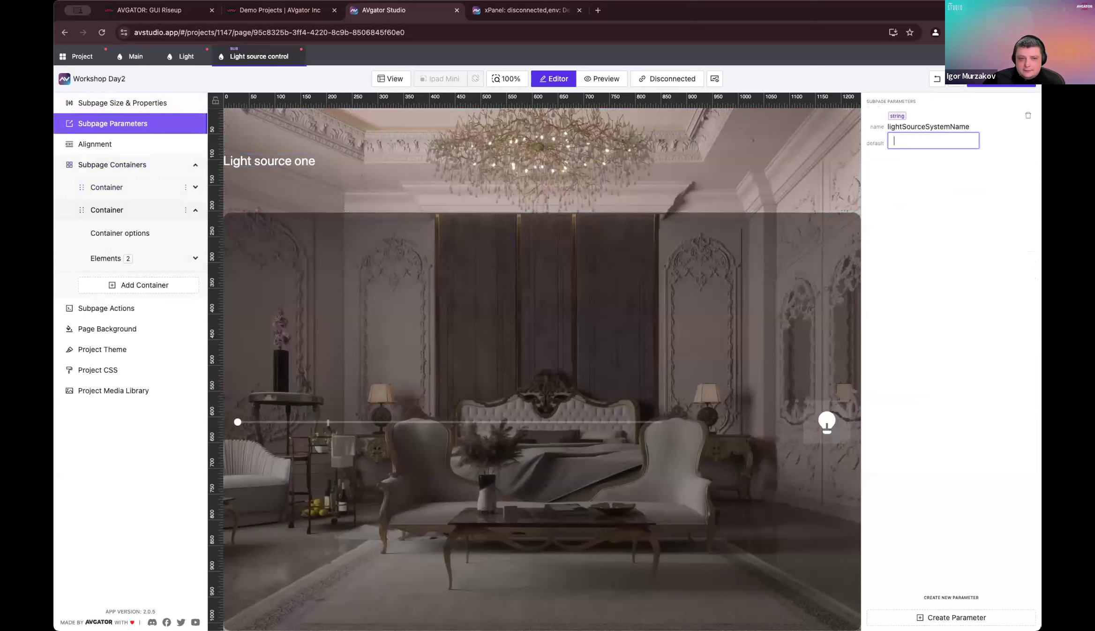
click(937, 234)
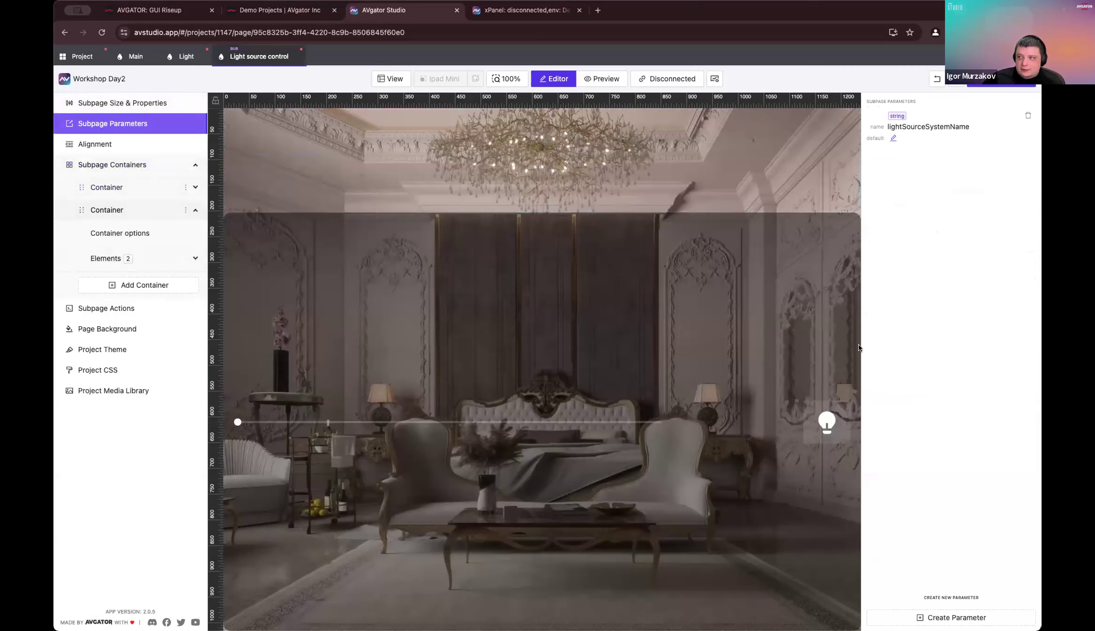
Step: Set the default value of the lightSourceSystemName parameter back to "Light source one"
click(892, 139)
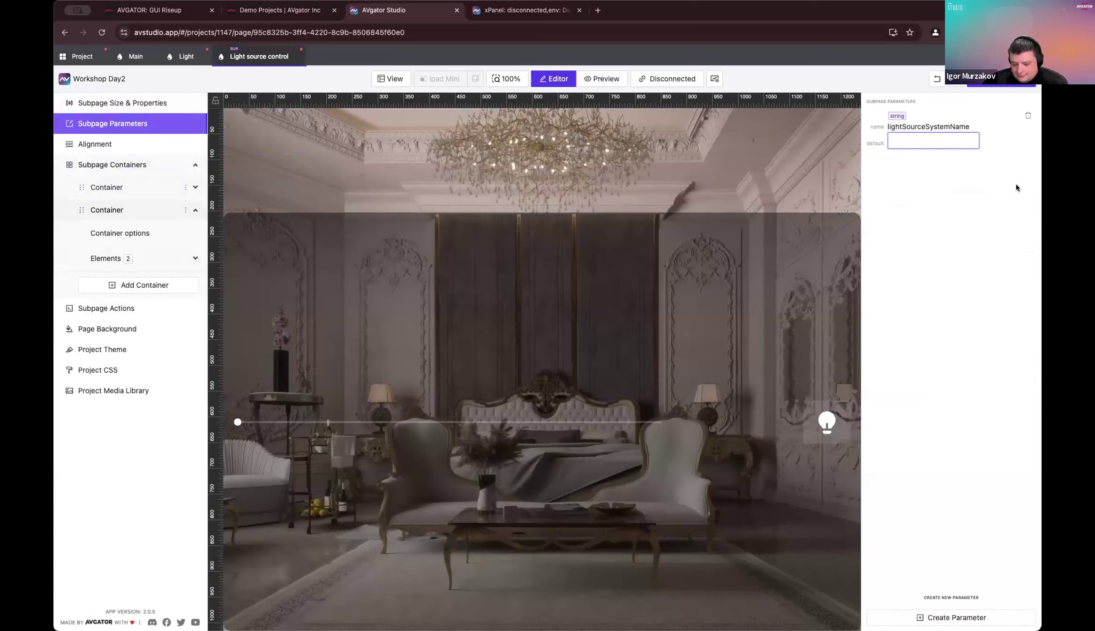
text(Light source one)
key(Return)
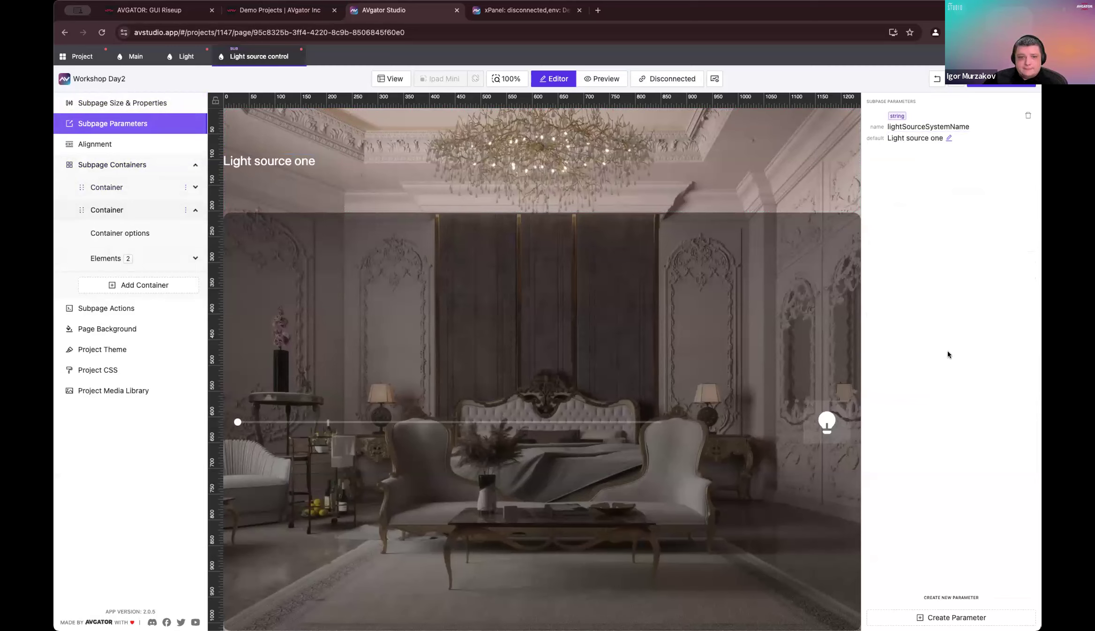
Step: Return to the Light page, save the project changes, and select the page container
click(185, 56)
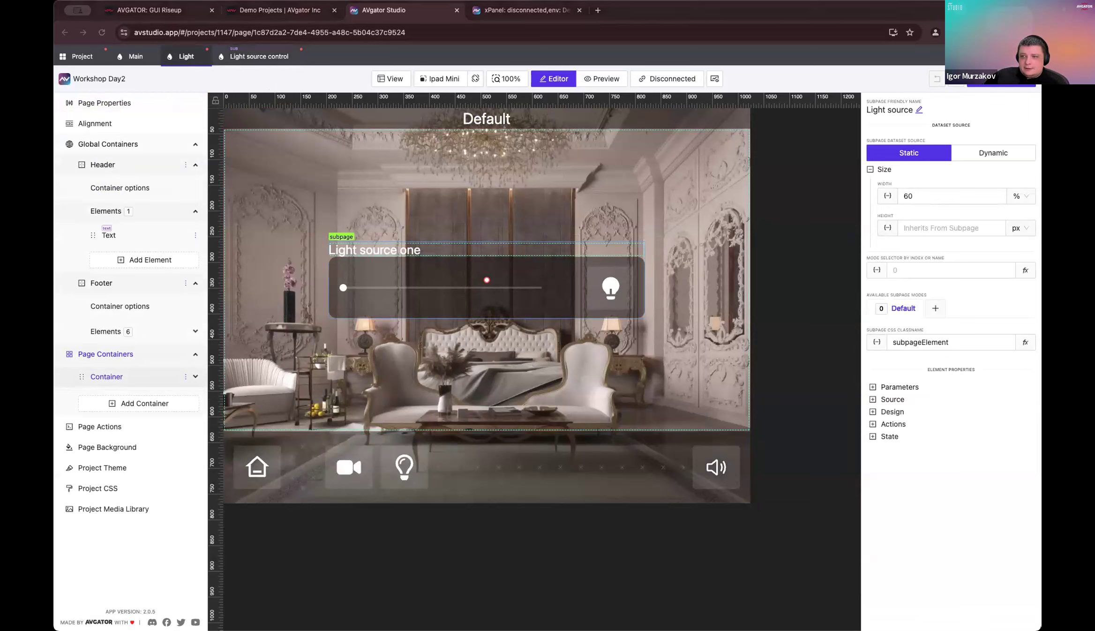
click(1005, 88)
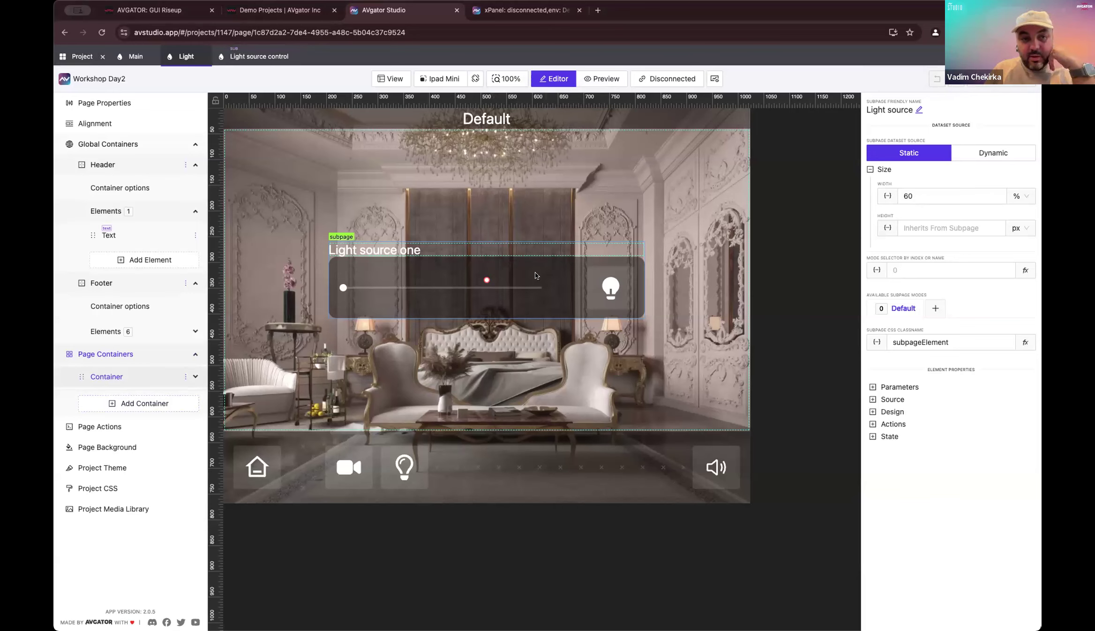
click(599, 190)
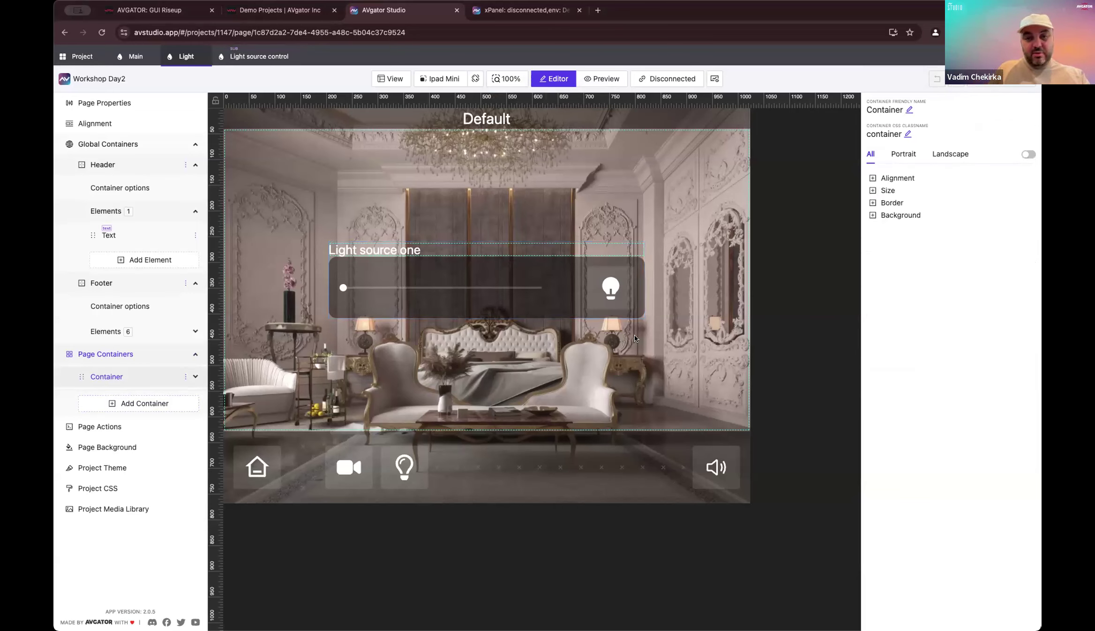
Step: Set the lightSourceSystemName parameter of the embedded Light source subpage to "Top light"
click(546, 262)
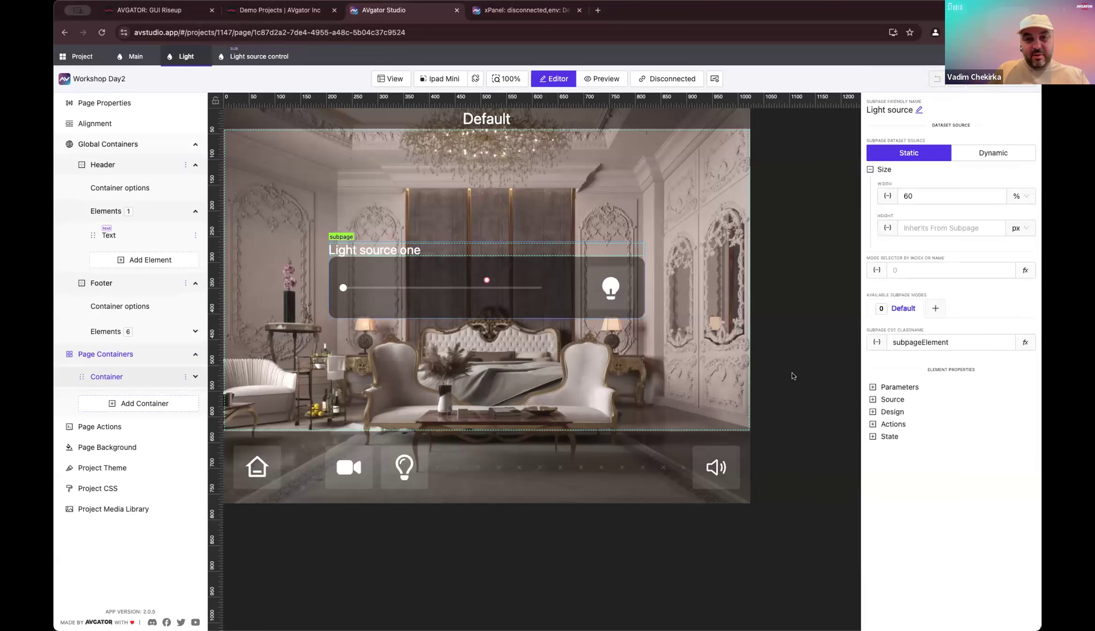
click(908, 385)
click(978, 413)
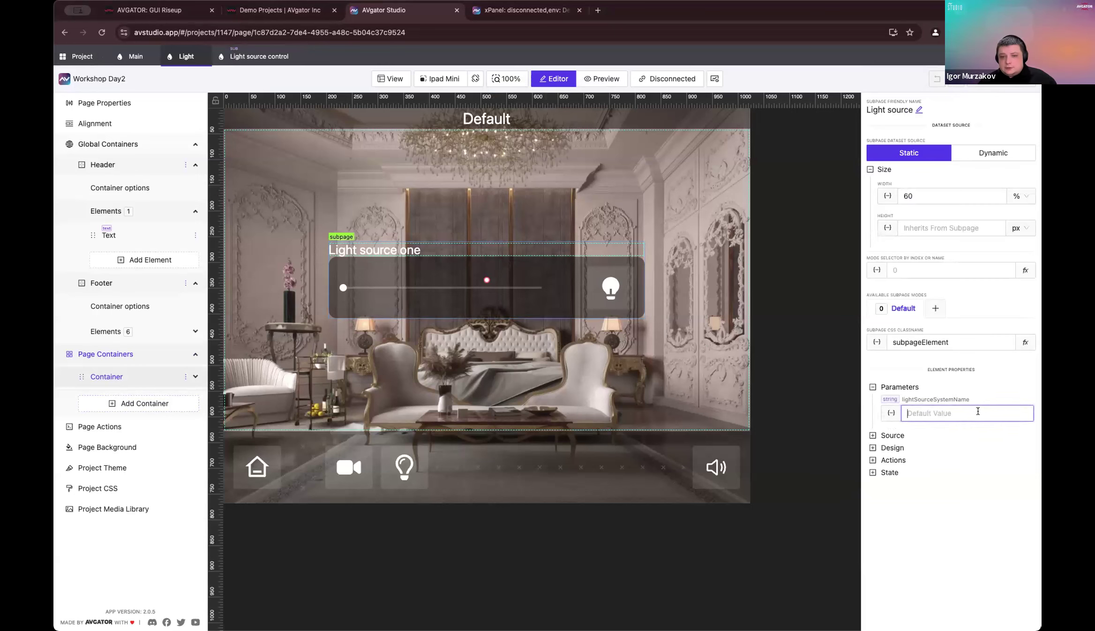
text(Light )
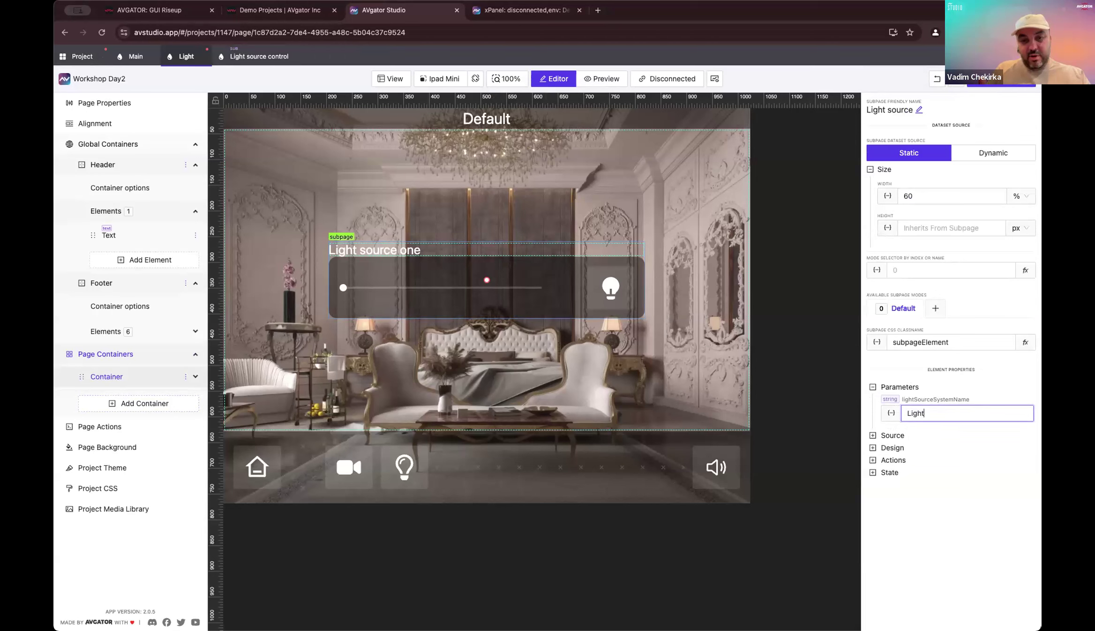
text(spurc)
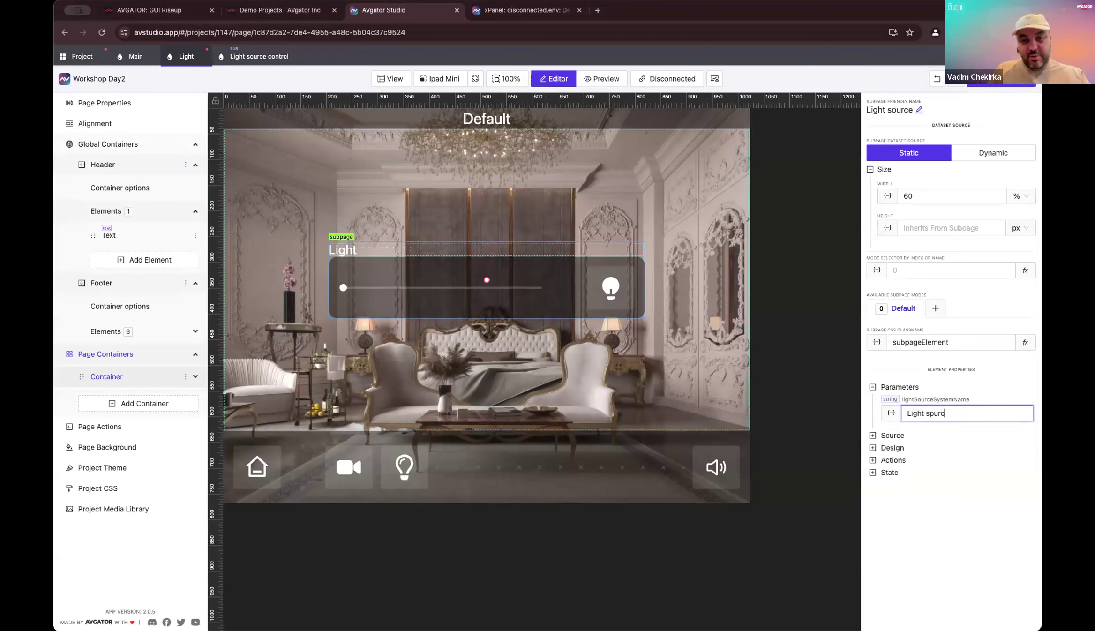
key(BackSpace)
key(BackSpace)
key(ctrl+a)
text(T)
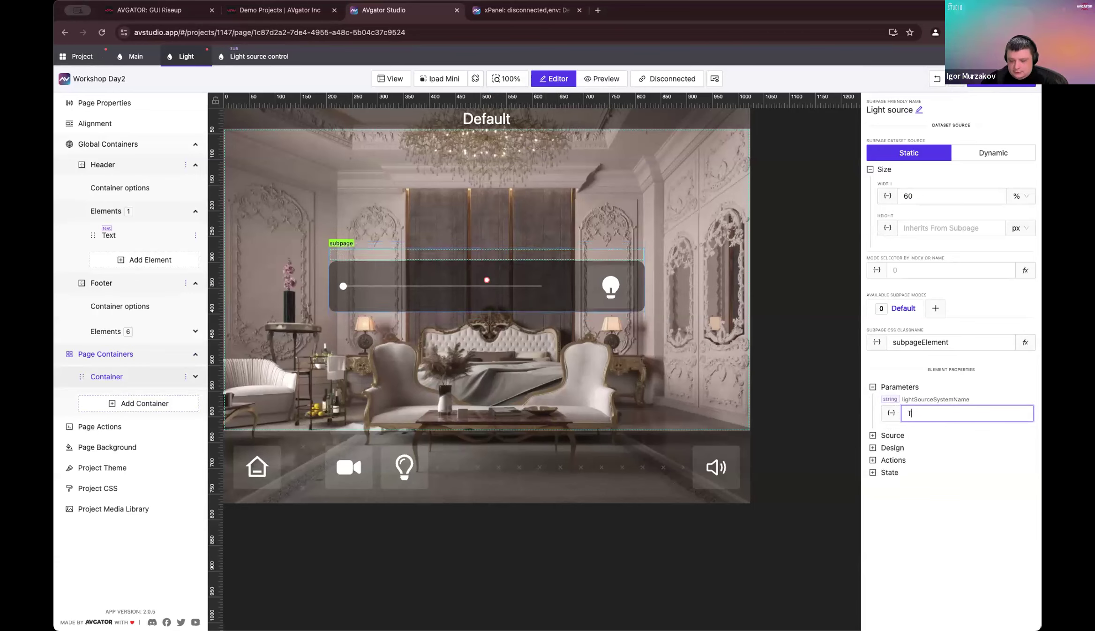
text(op light)
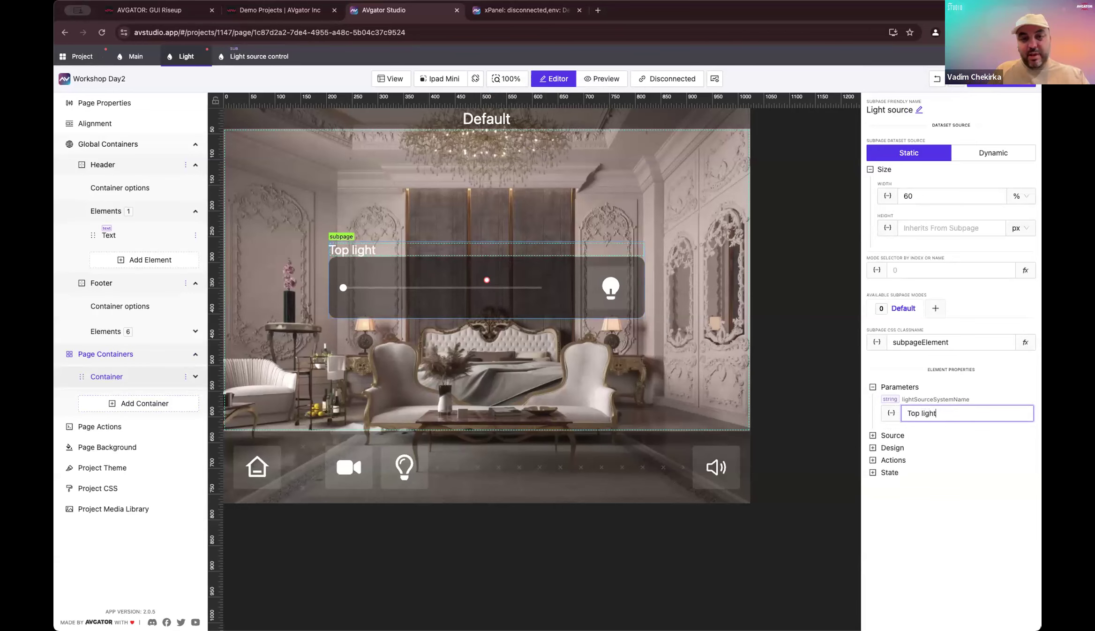
click(892, 505)
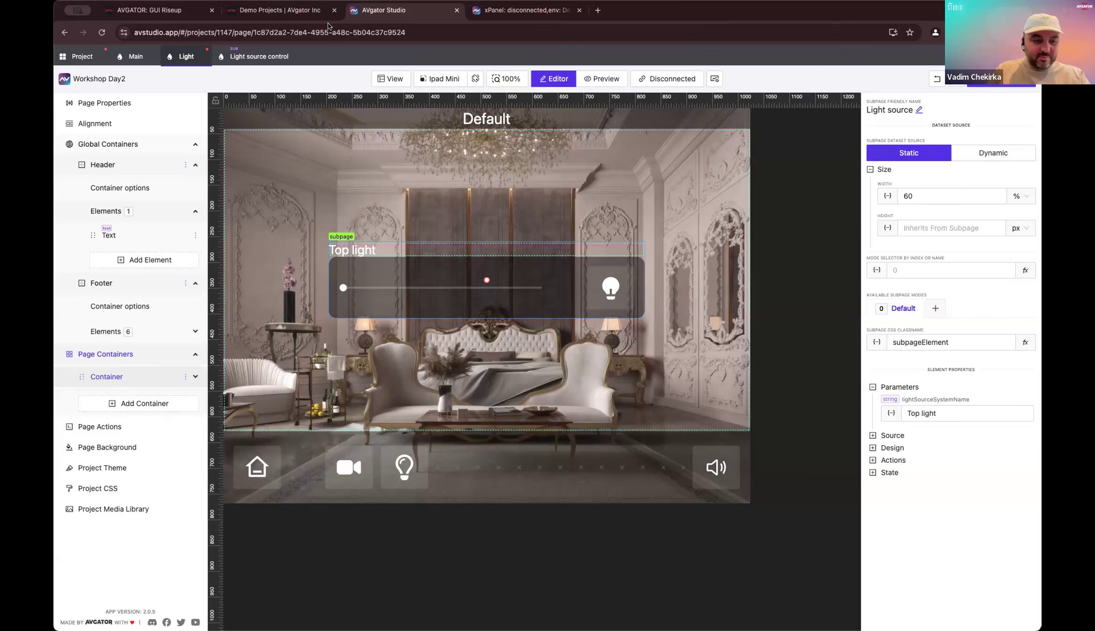
Step: Change the Light source subpage's lightSourceSystemName parameter to "Ceiling light" and save the project
click(258, 56)
click(193, 57)
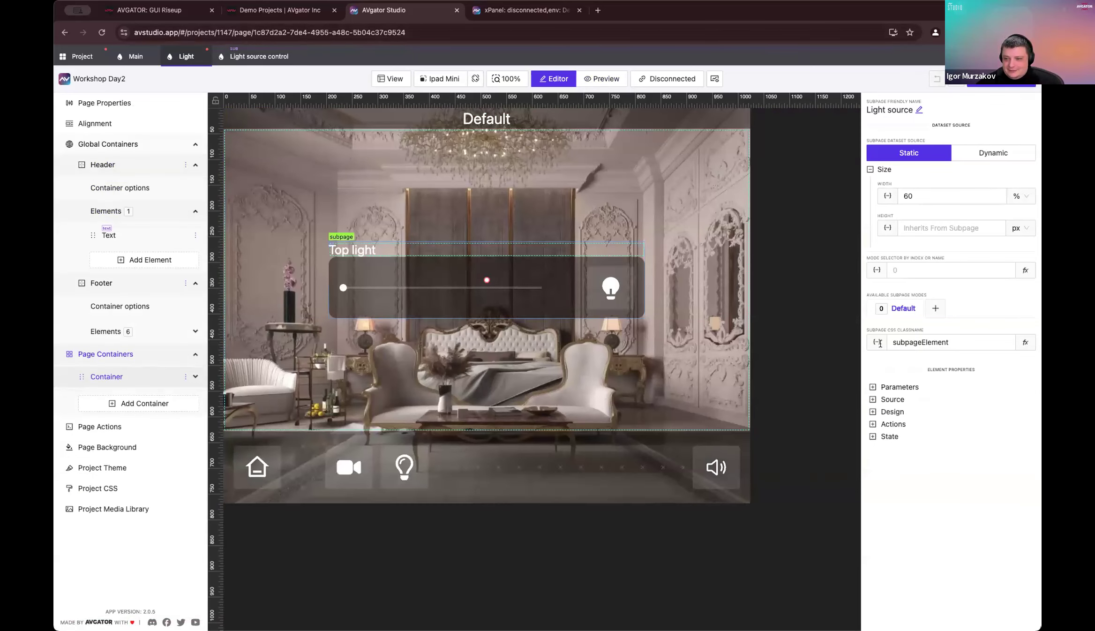
click(899, 387)
double_click(998, 417)
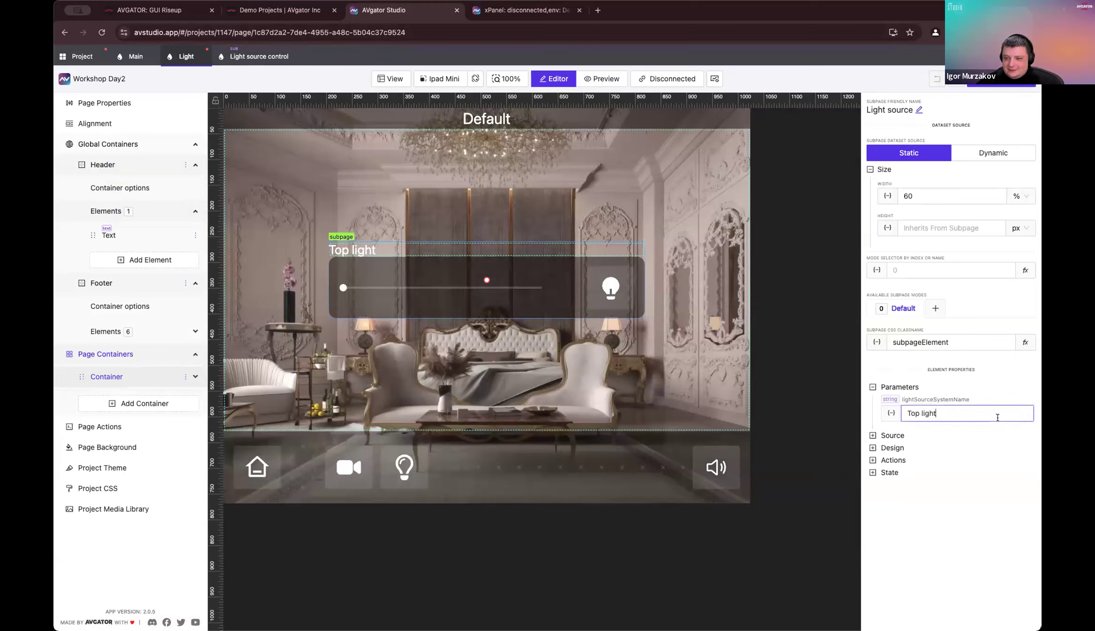
triple_click(982, 411)
text(Ceiling loight)
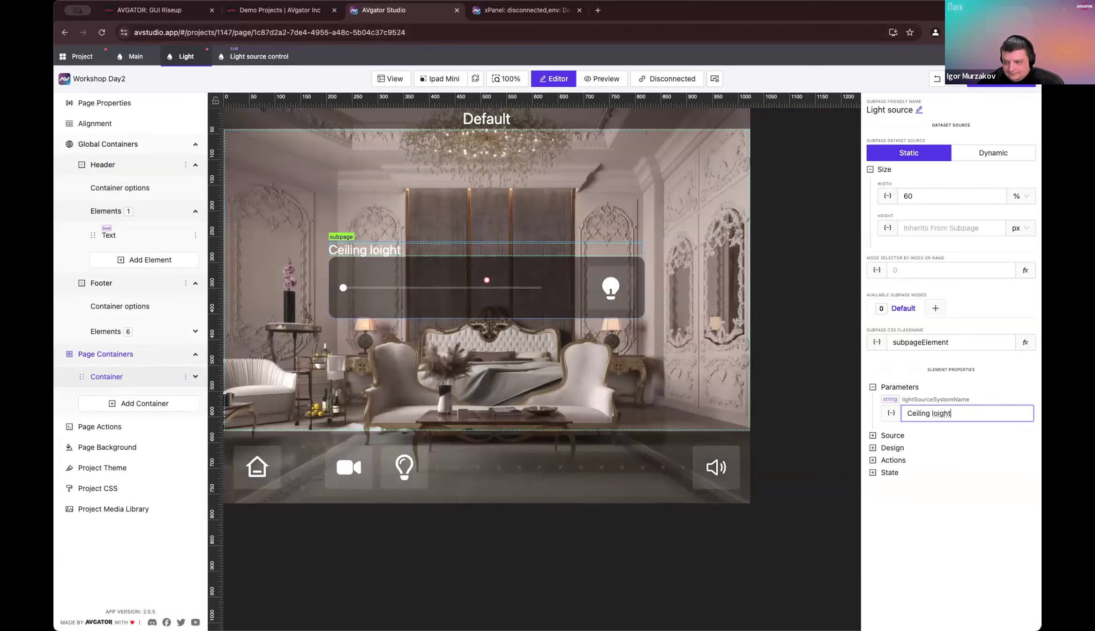
drag(932, 413, 938, 413)
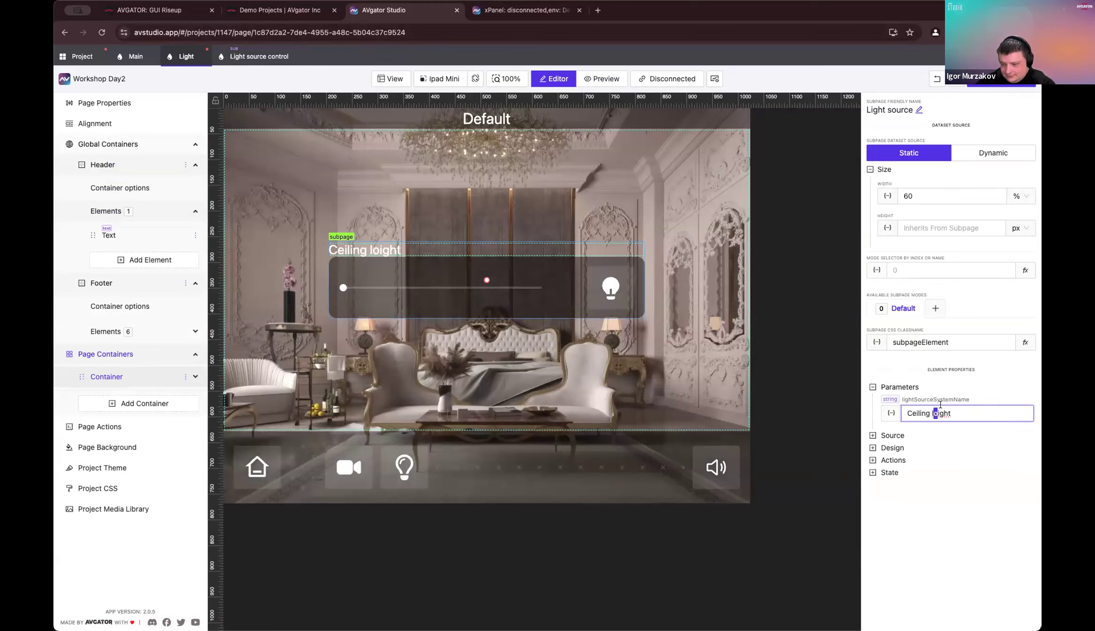
key(BackSpace)
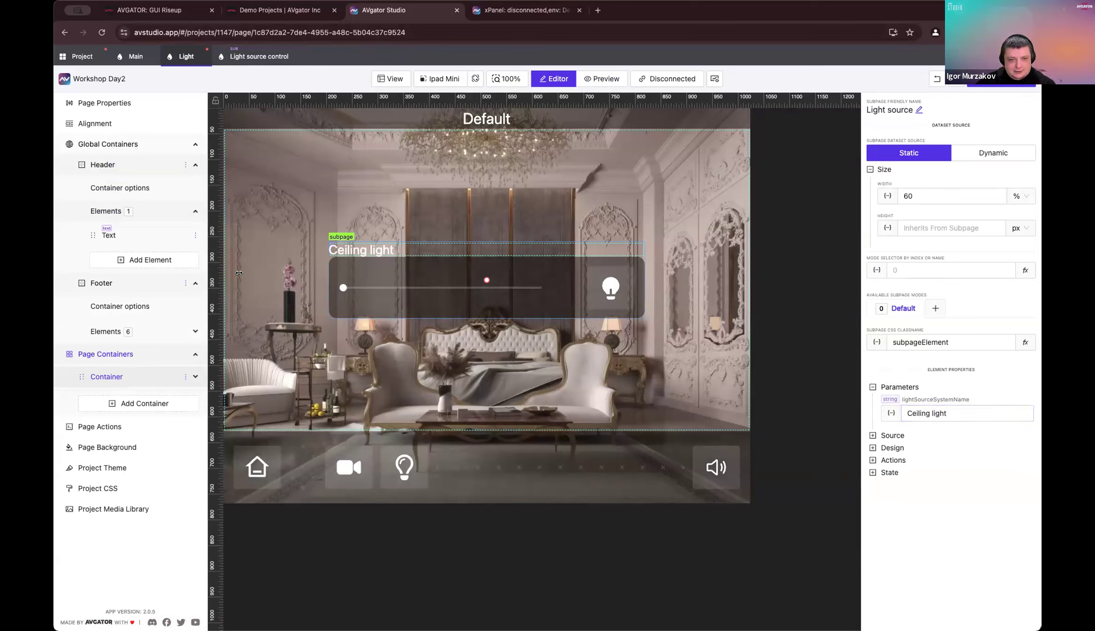
click(425, 324)
click(1003, 79)
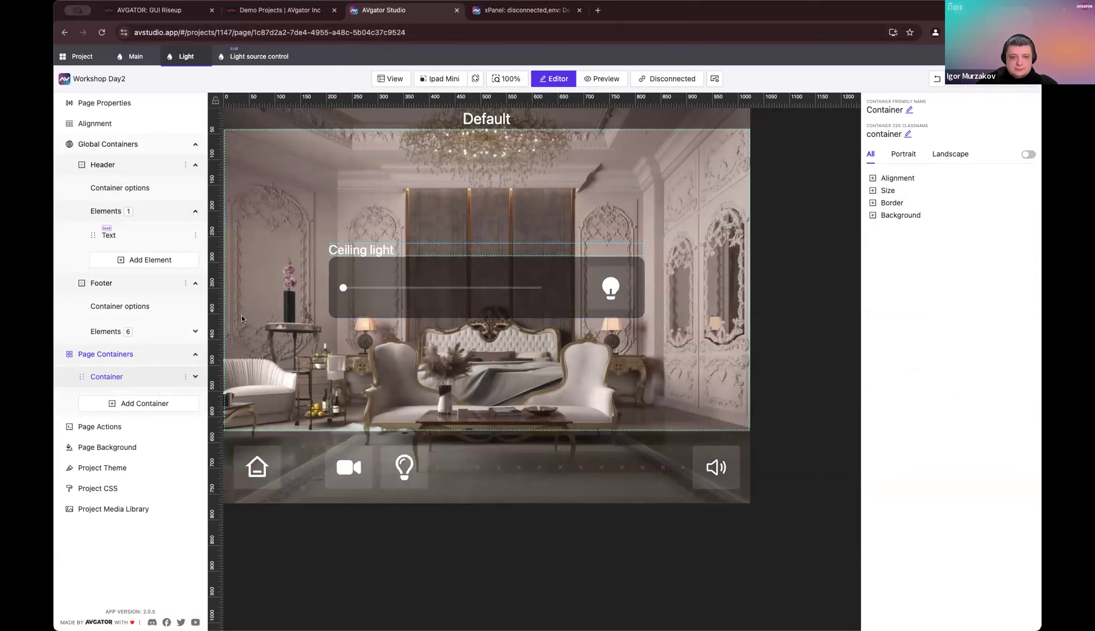
Step: Review the project overview's variables, data sources and functions sections
click(83, 58)
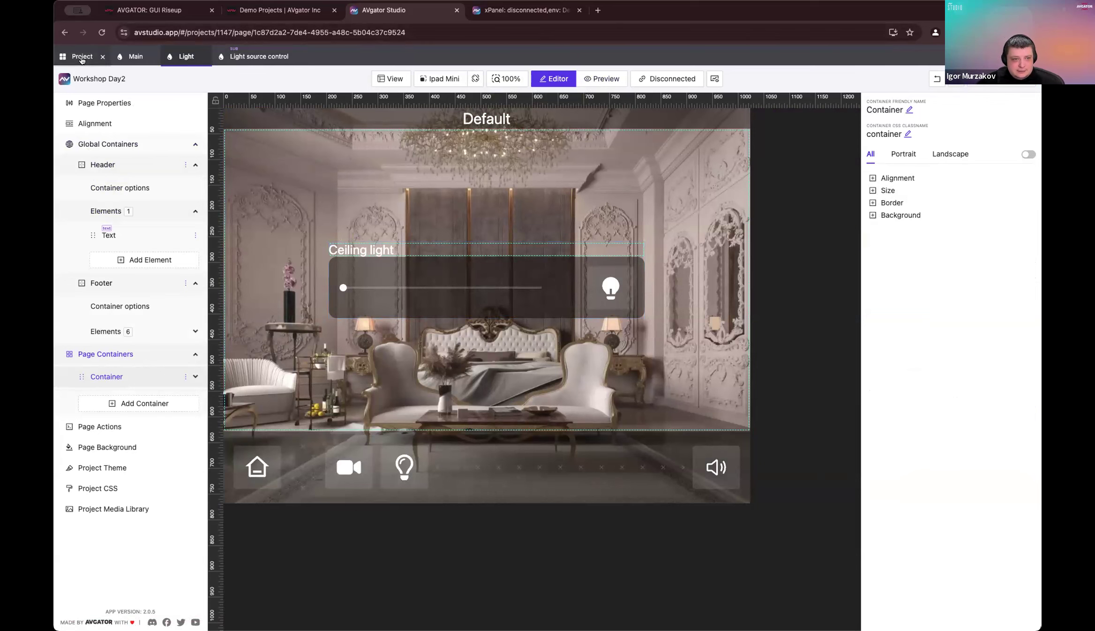
scroll(608, 456, down, 10)
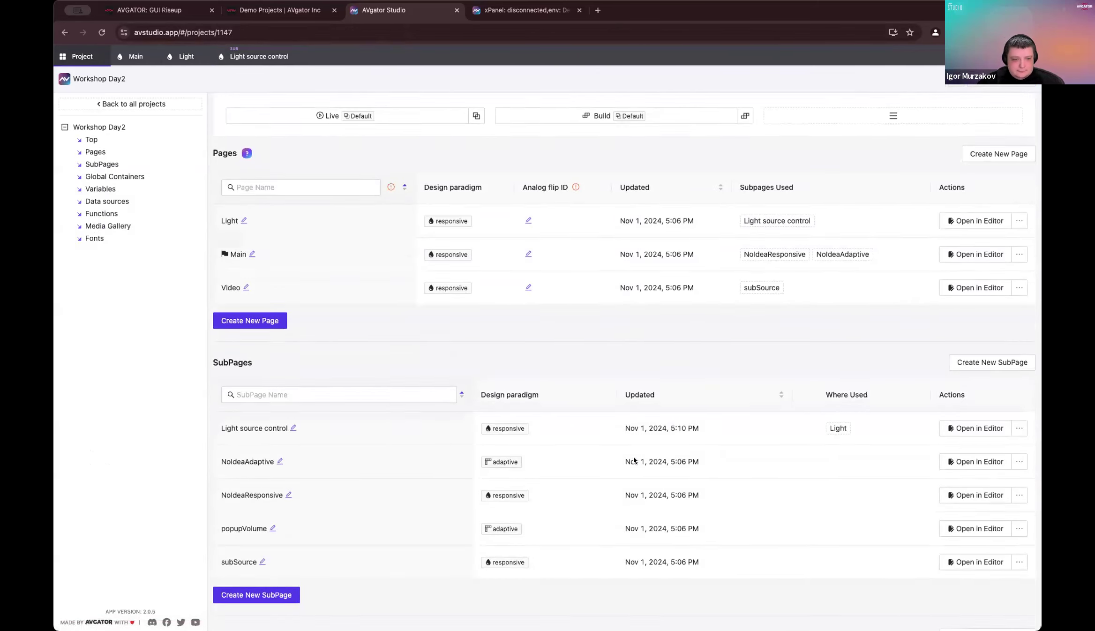
click(110, 191)
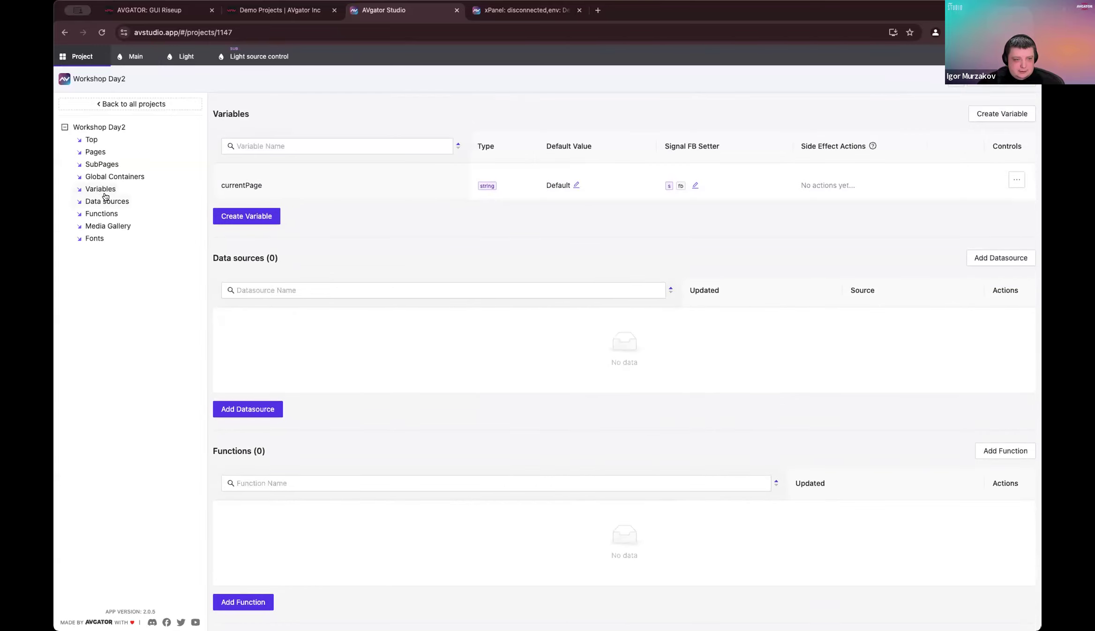
click(106, 202)
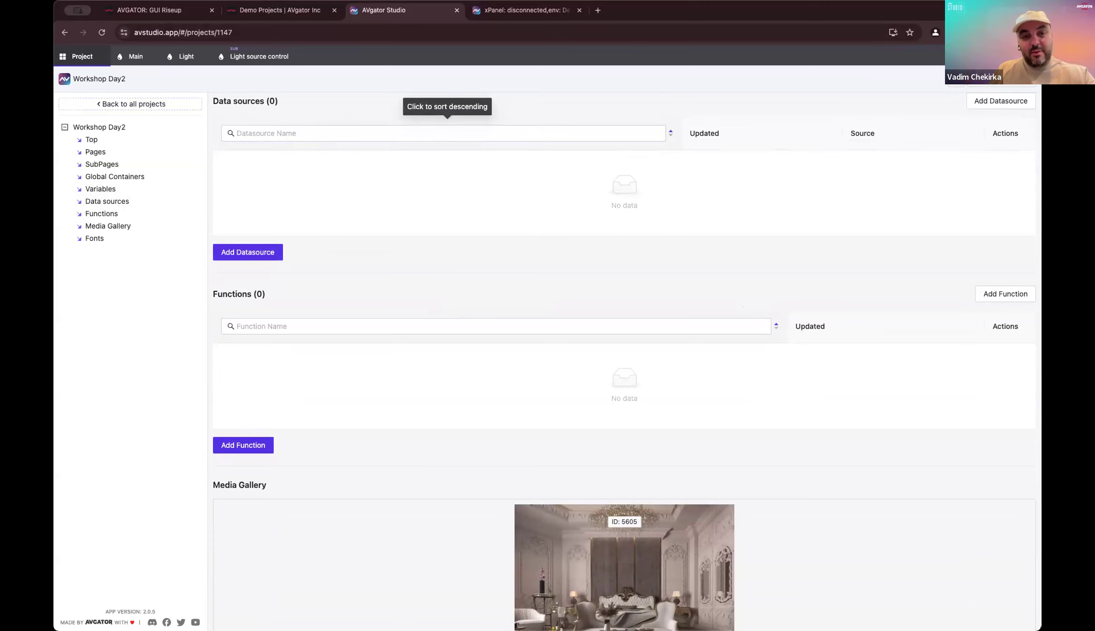
mouse_move(311, 597)
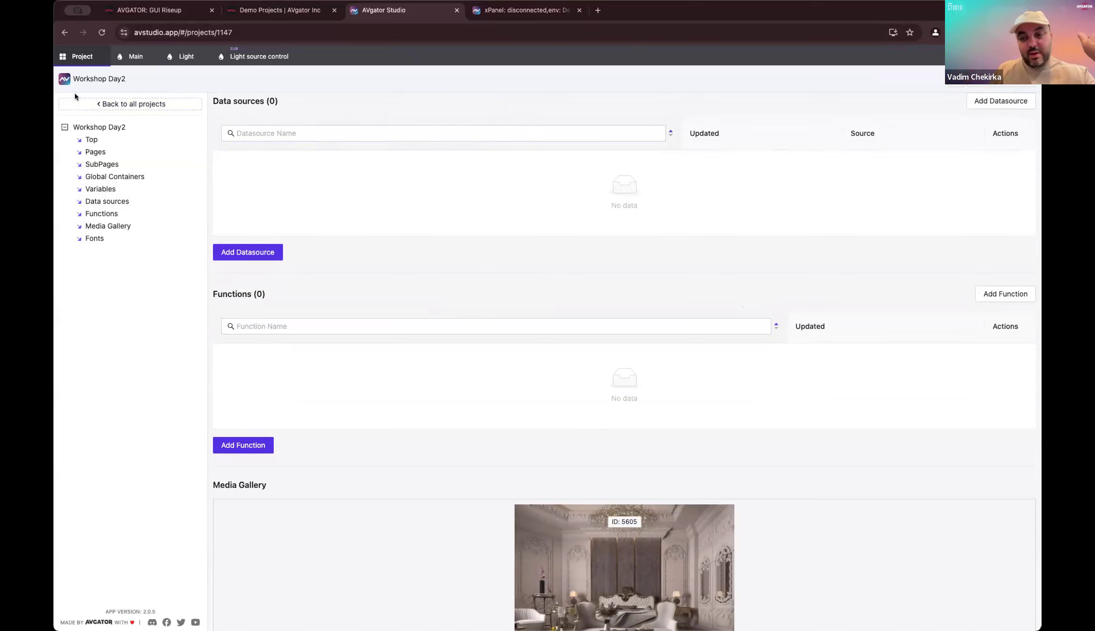
Step: Return to the Light page and delete the single Light source subpage element from the page container
click(186, 56)
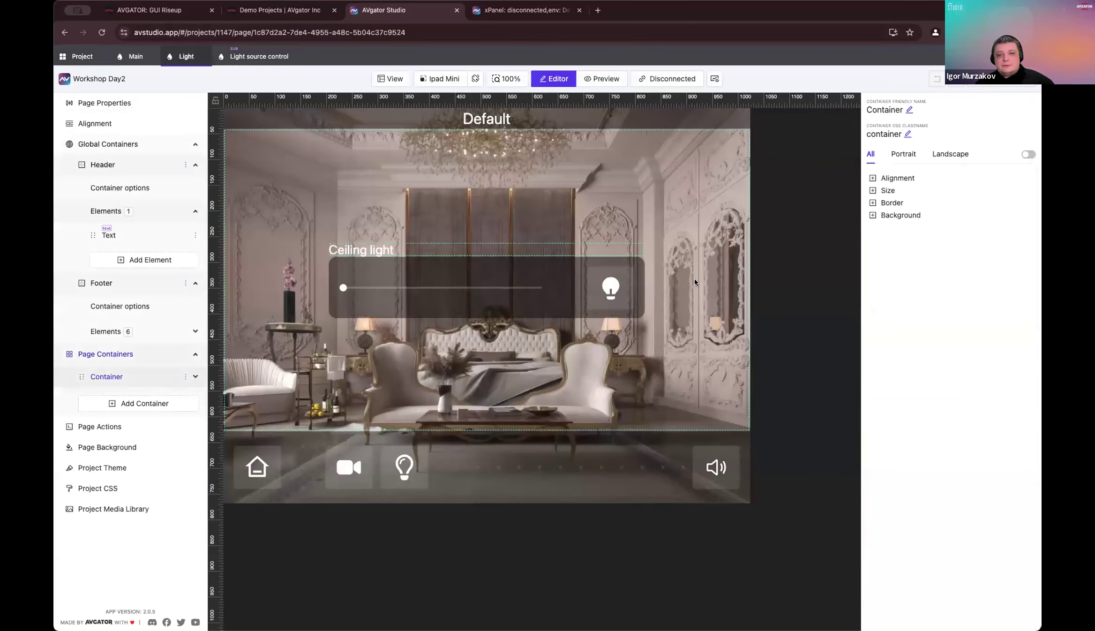
click(553, 307)
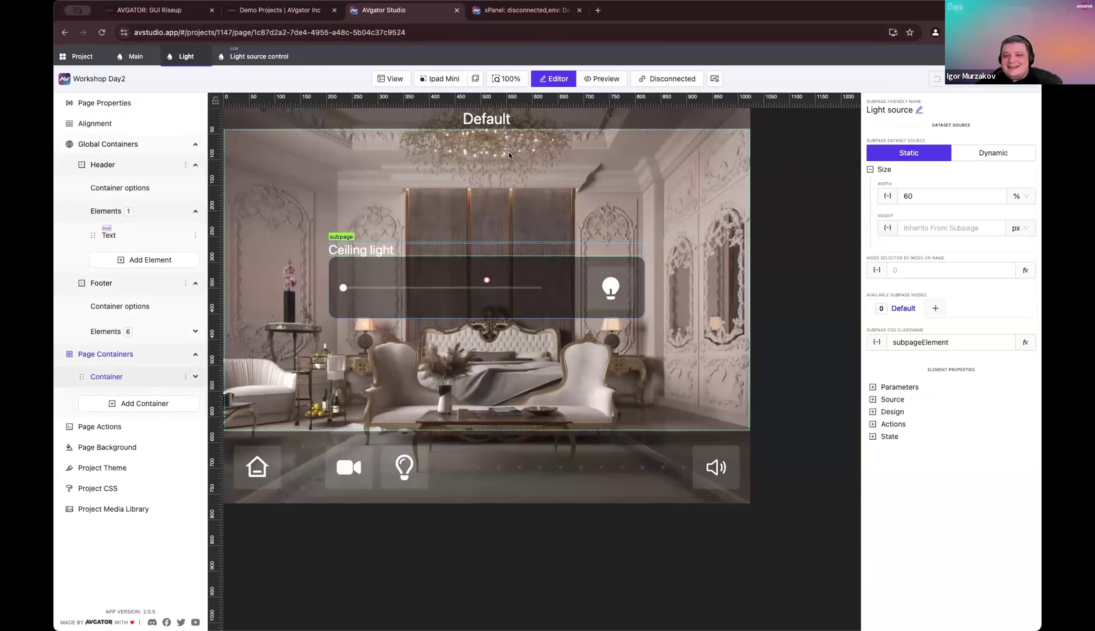
right_click(537, 267)
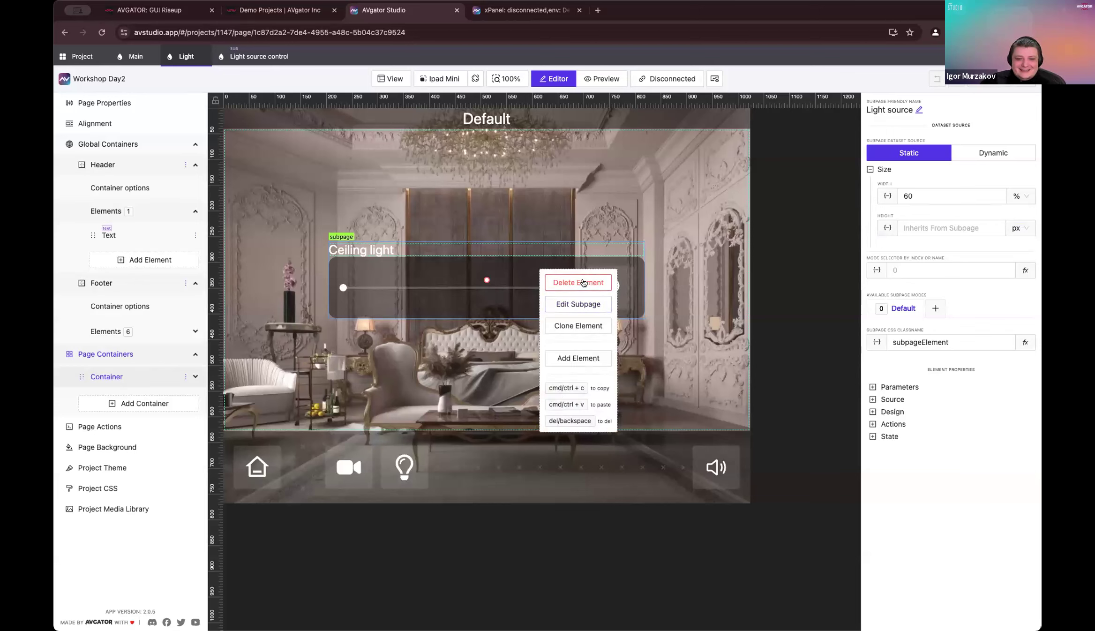
click(583, 283)
Step: Add a SubPage element named Subpage List to the container, using Light source control as a list
right_click(487, 230)
click(527, 243)
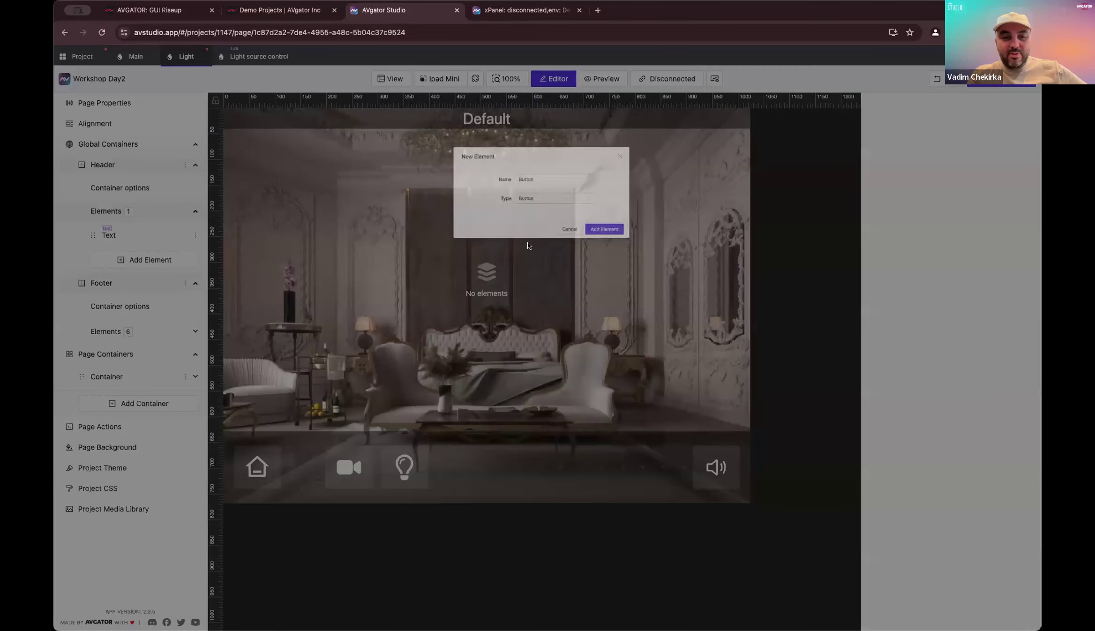
click(584, 172)
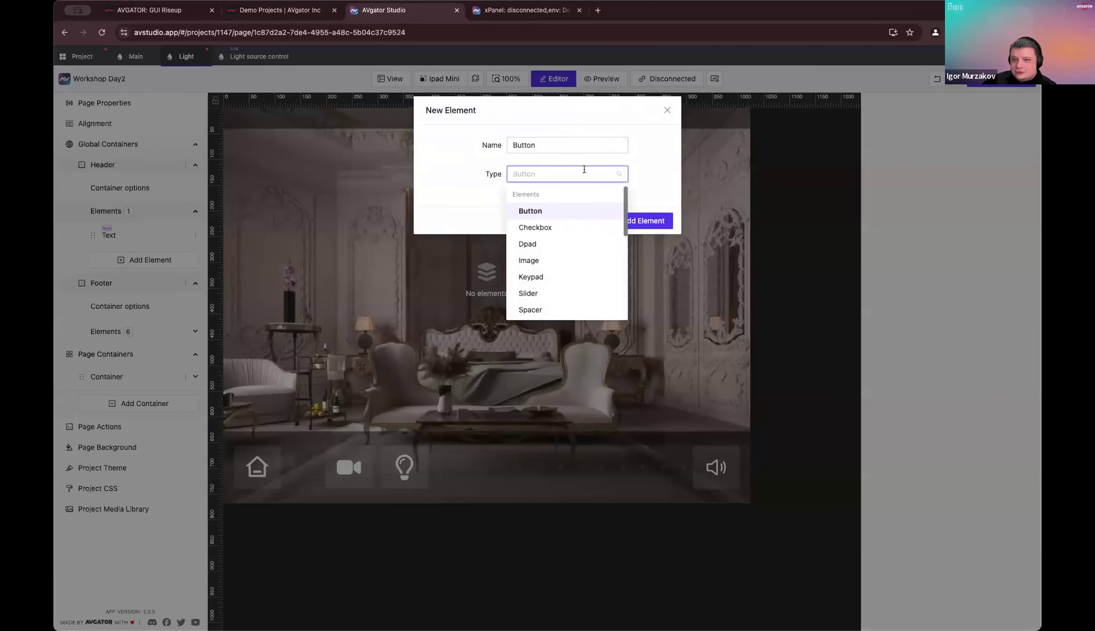
text(s)
key(BackSpace)
text(su)
click(575, 212)
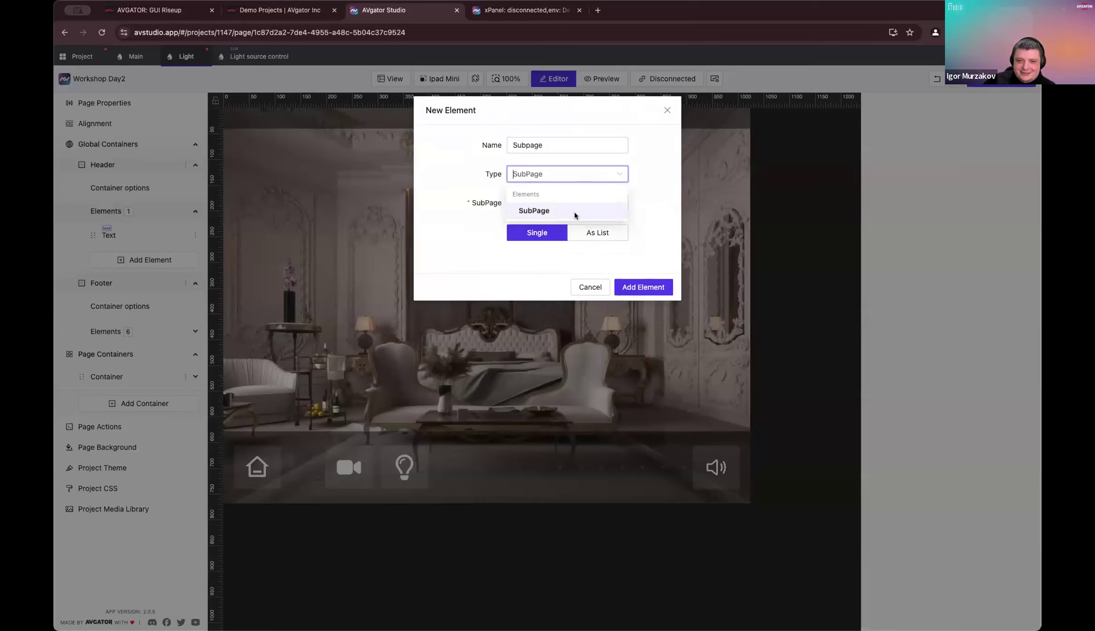
click(551, 203)
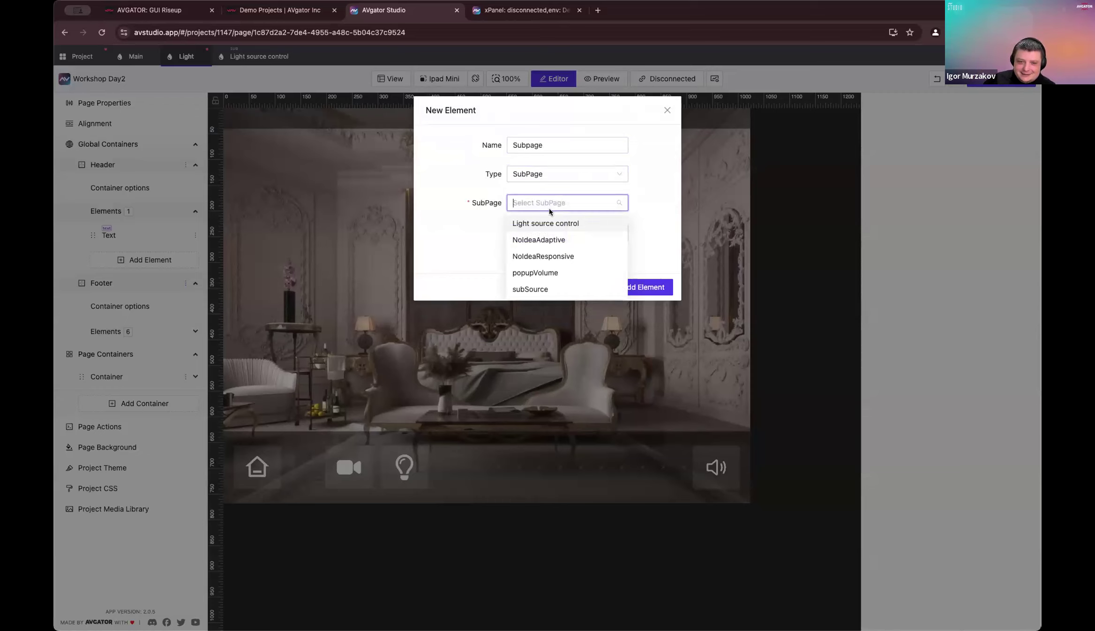
click(552, 223)
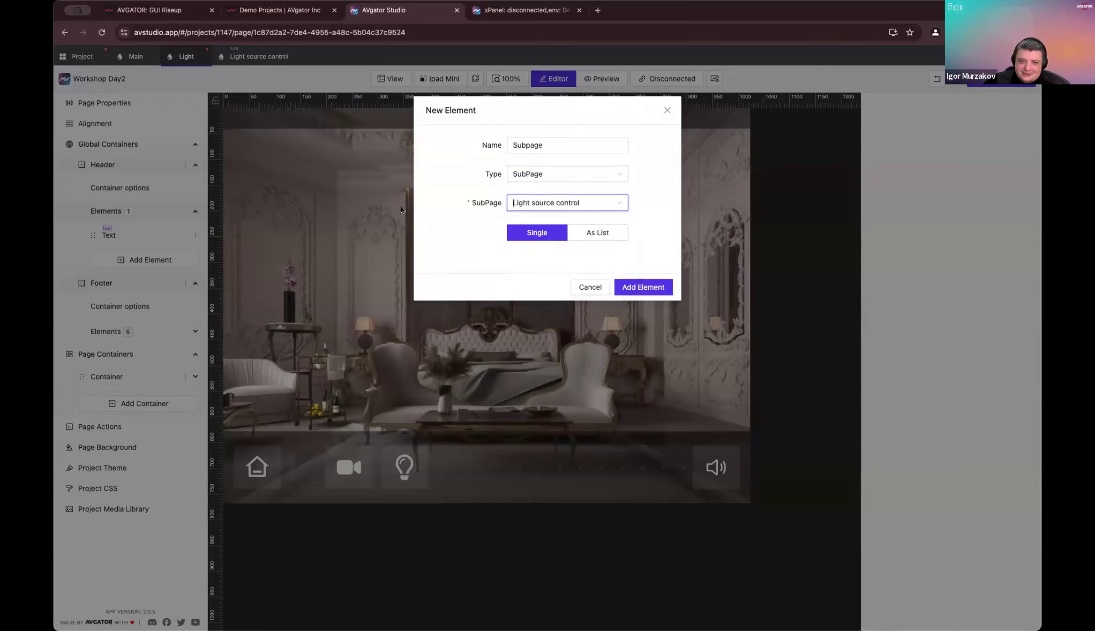
click(604, 234)
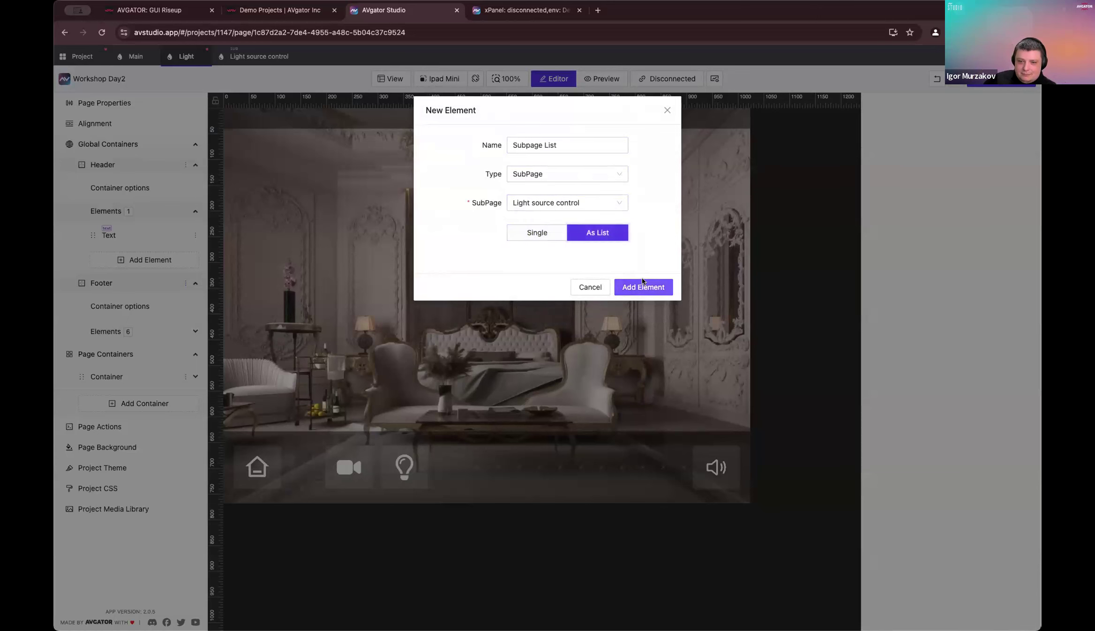
click(641, 283)
Step: Set the subpage list's number of items to 3 and its width to 60%
click(455, 284)
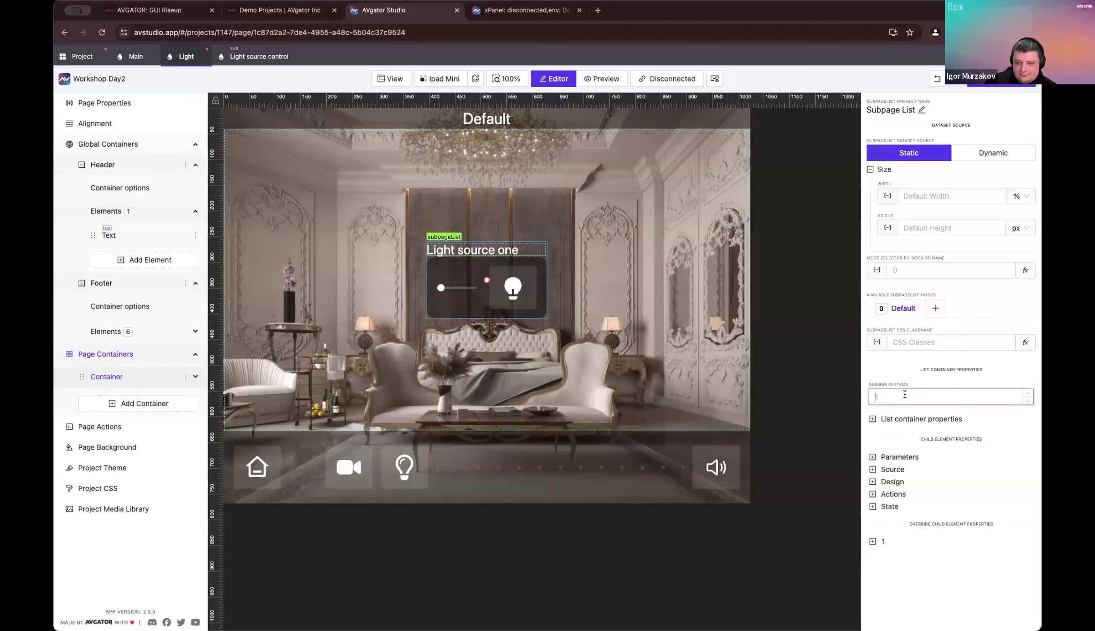
text(3)
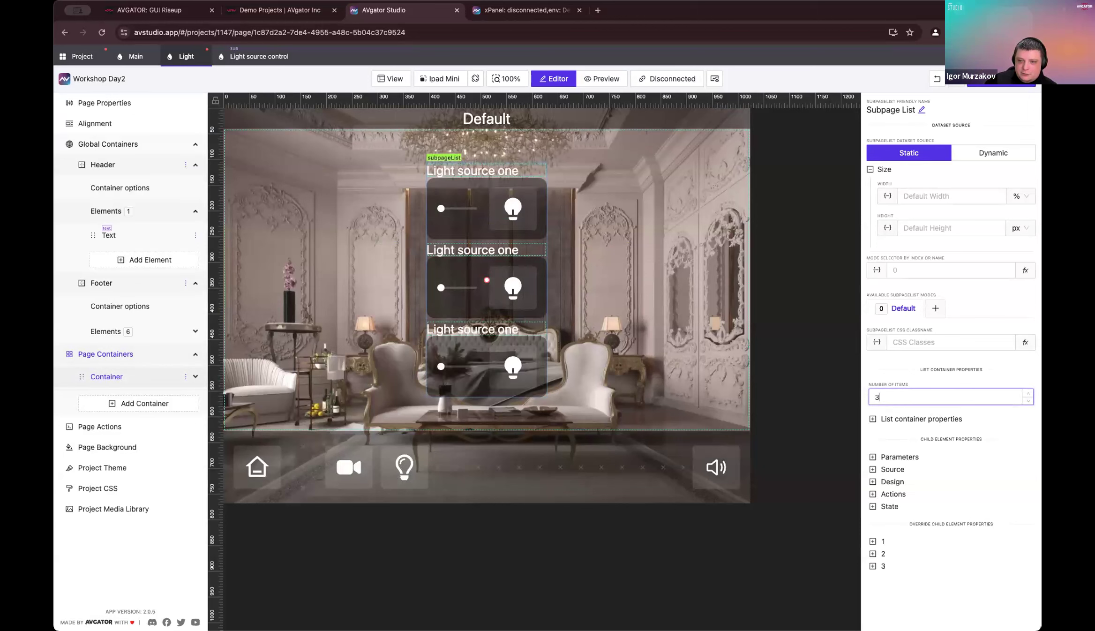
click(958, 197)
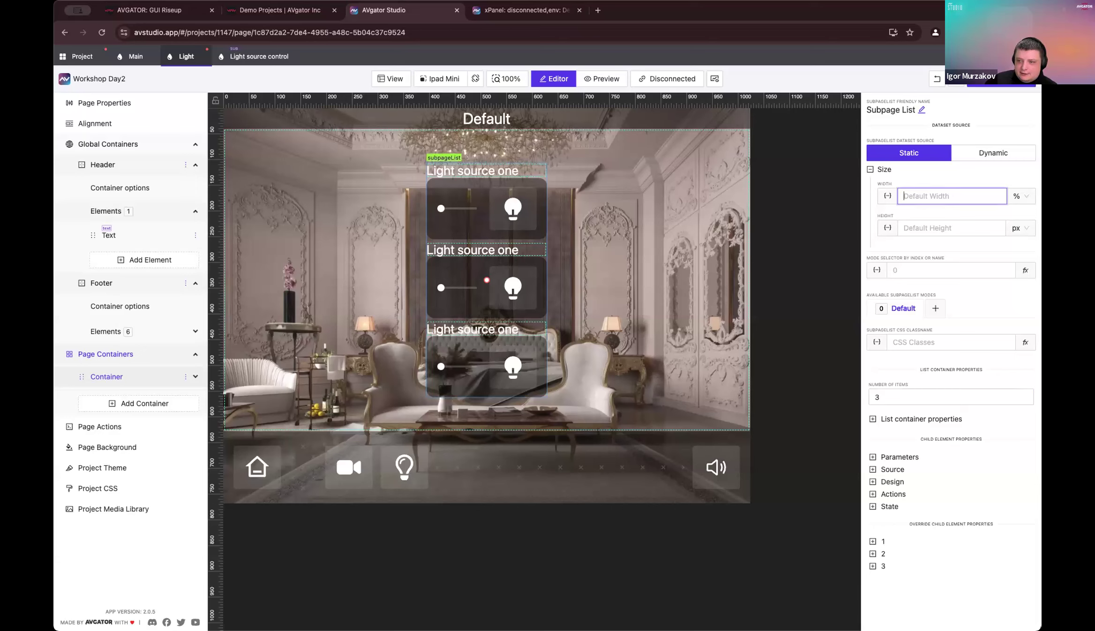
text(60)
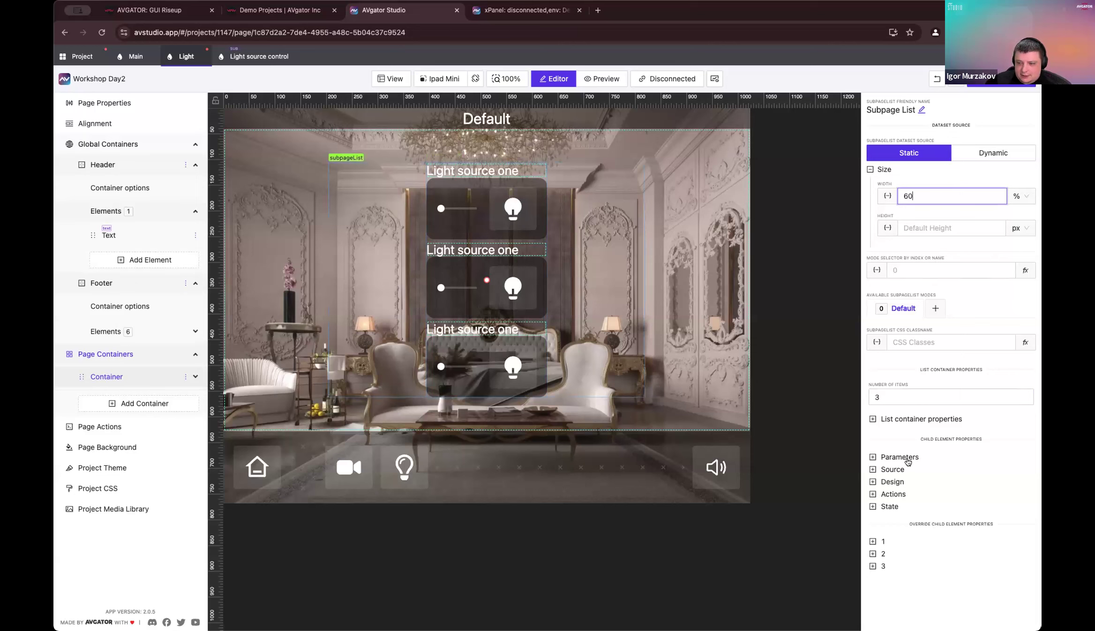
Step: Force the children to fill the list width in the list container properties, and select the page container
click(920, 421)
scroll(908, 504, down, 5)
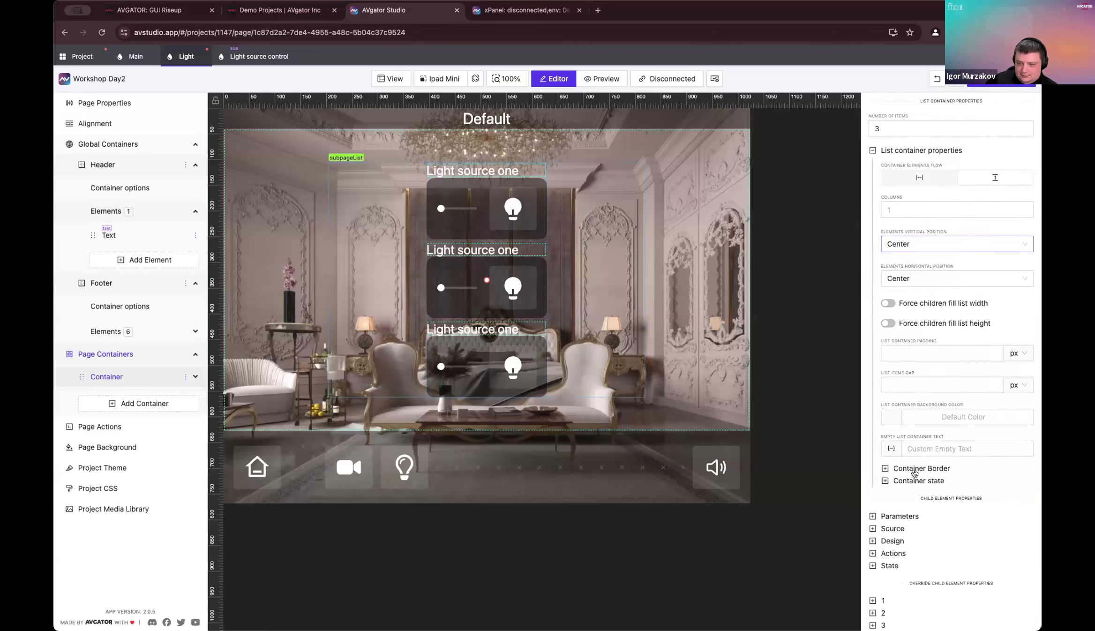
click(939, 342)
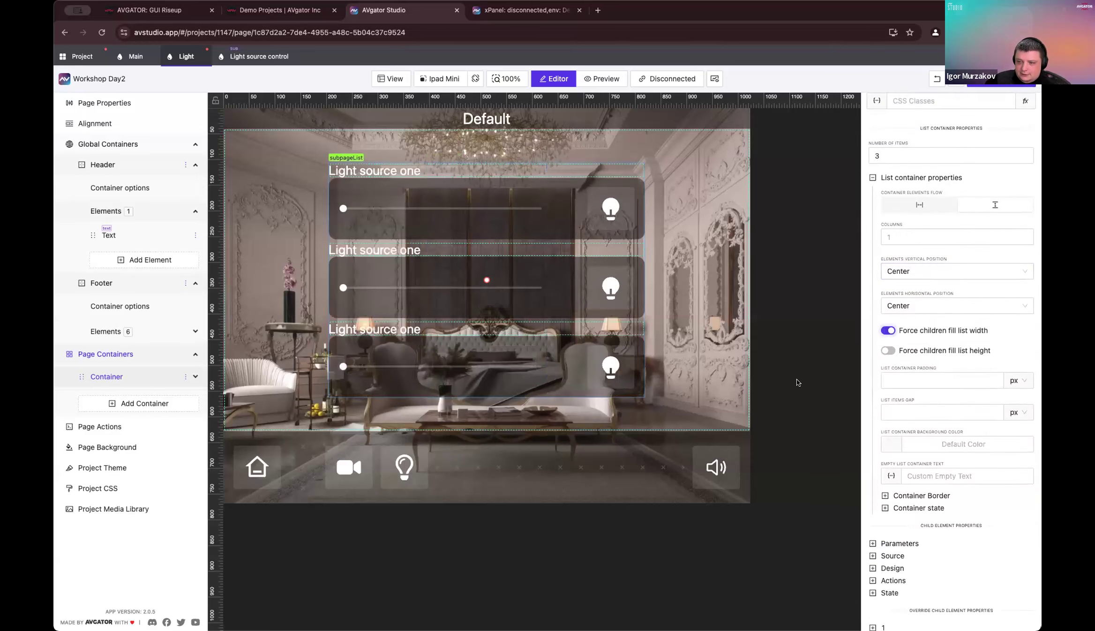
scroll(553, 268, down, 10)
scroll(553, 268, up, 14)
scroll(549, 283, down, 8)
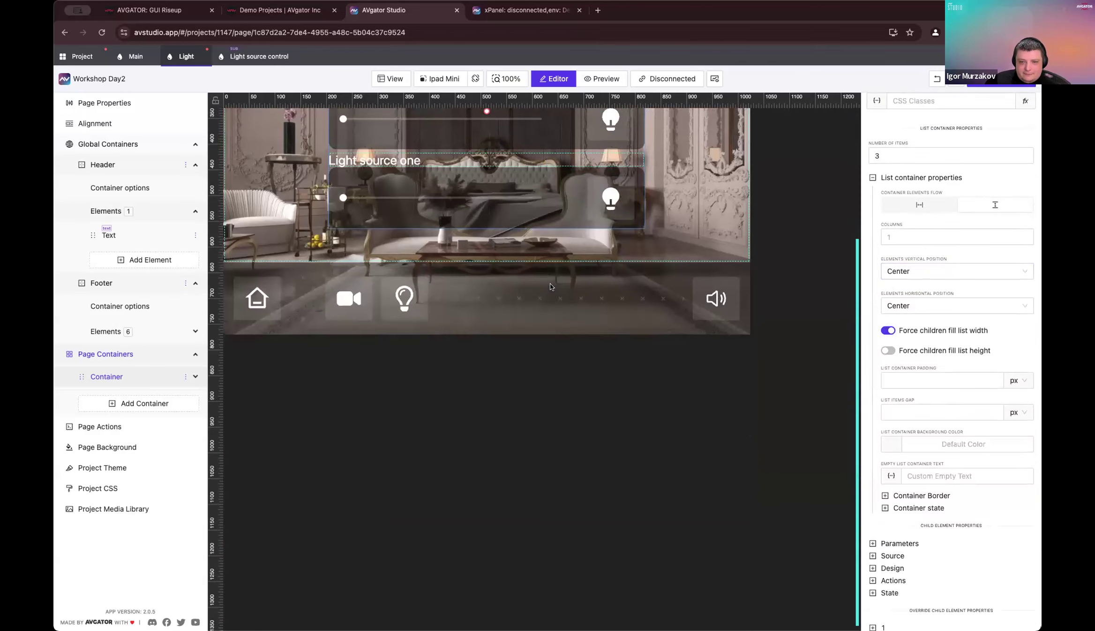
scroll(550, 283, up, 4)
click(824, 268)
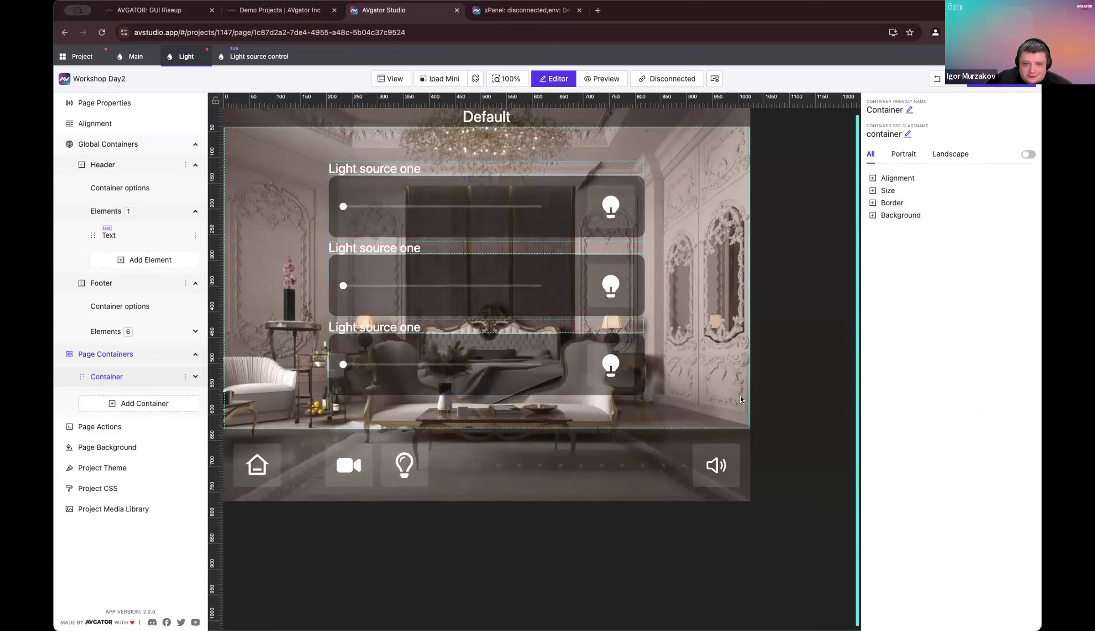
Step: Override the first subpage list item's lightSourceSystemName parameter with "Light one"
click(627, 265)
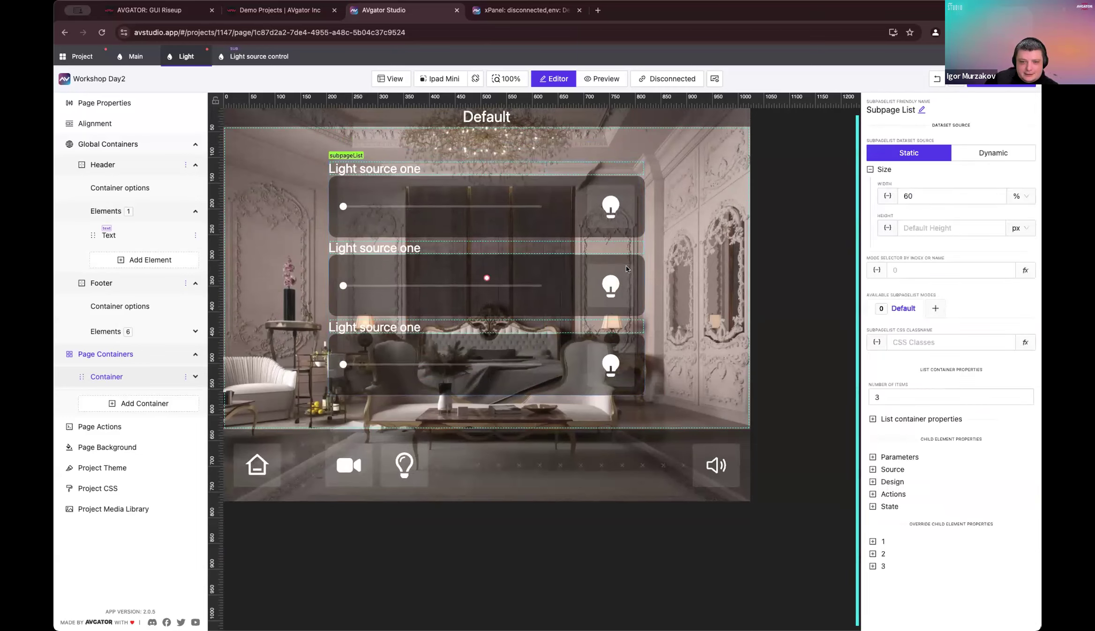
click(873, 542)
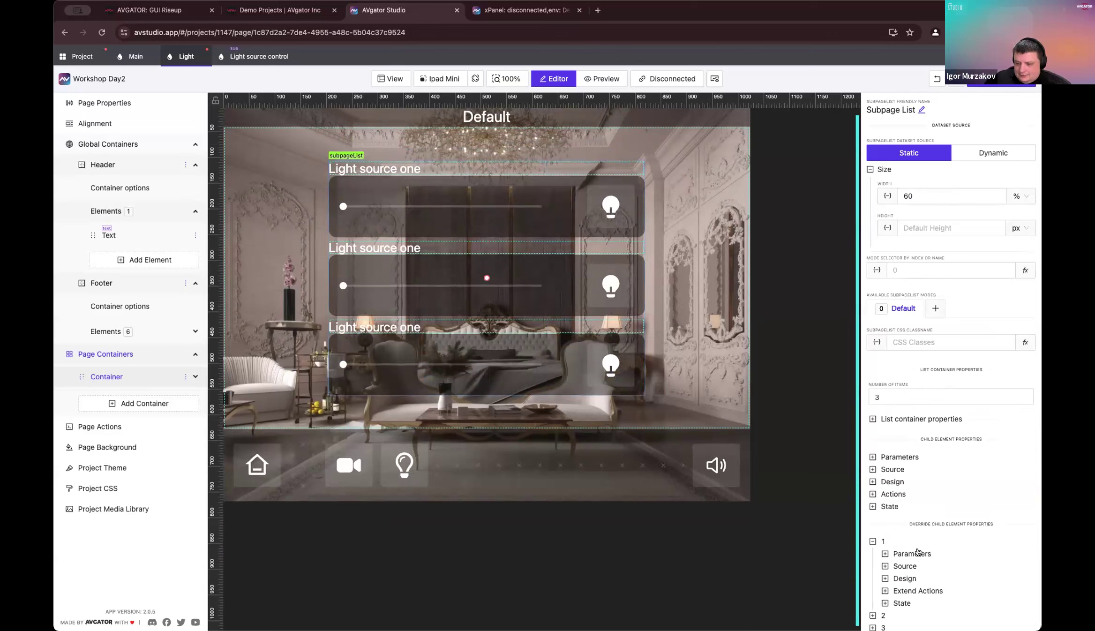
click(917, 553)
scroll(951, 523, down, 1)
click(962, 536)
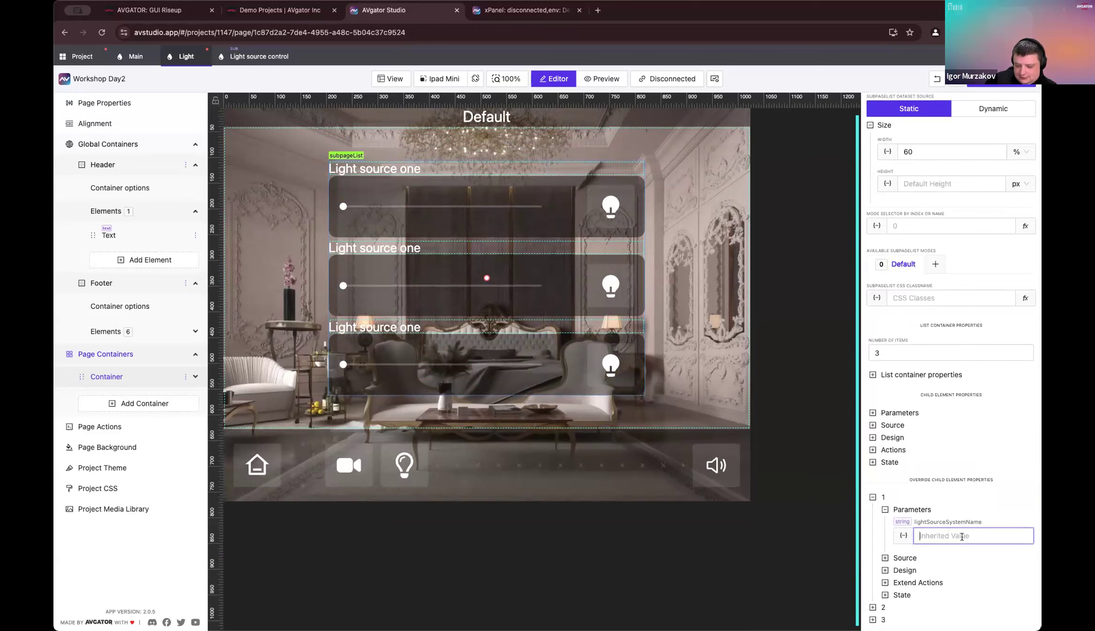
text(Light one)
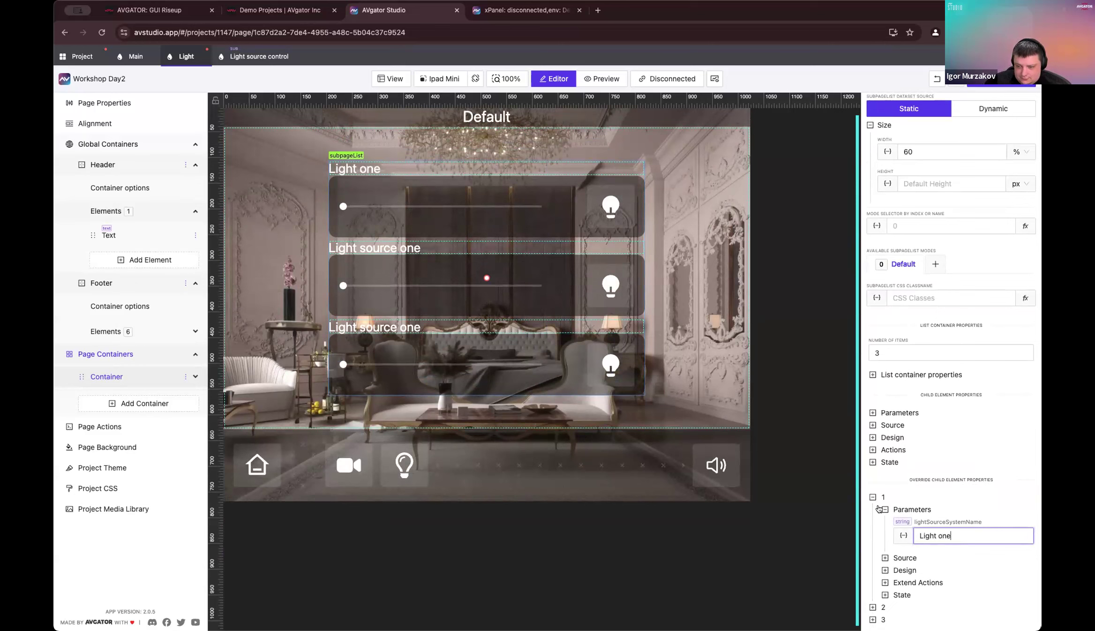
Step: Override the second list item's lightSourceSystemName parameter with "Light two"
click(885, 509)
click(872, 607)
scroll(876, 607, down, 2)
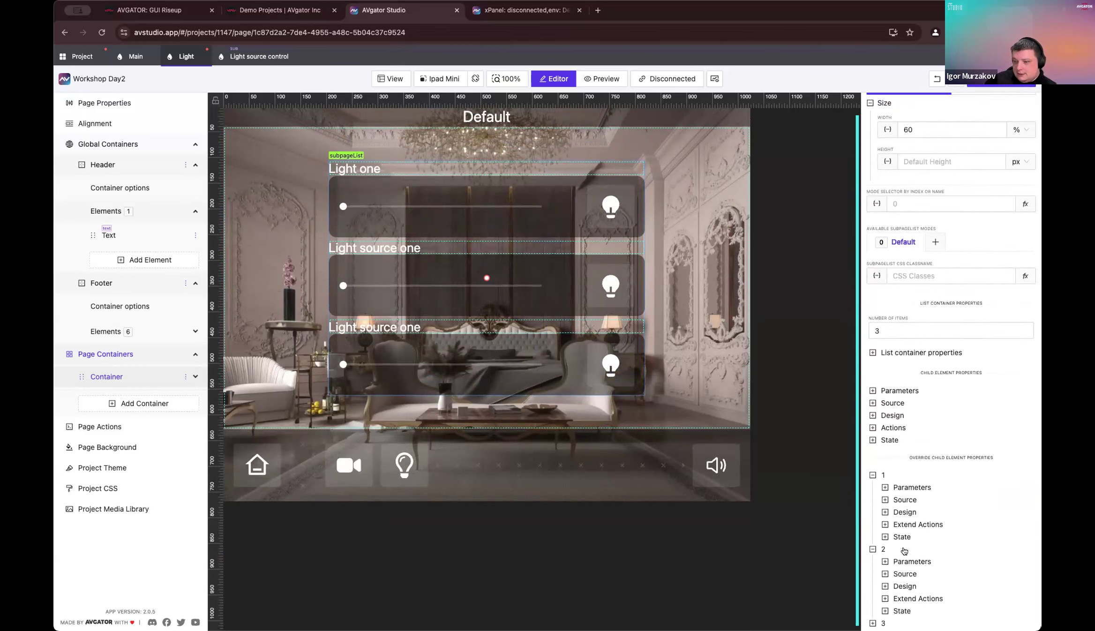
click(885, 558)
click(961, 584)
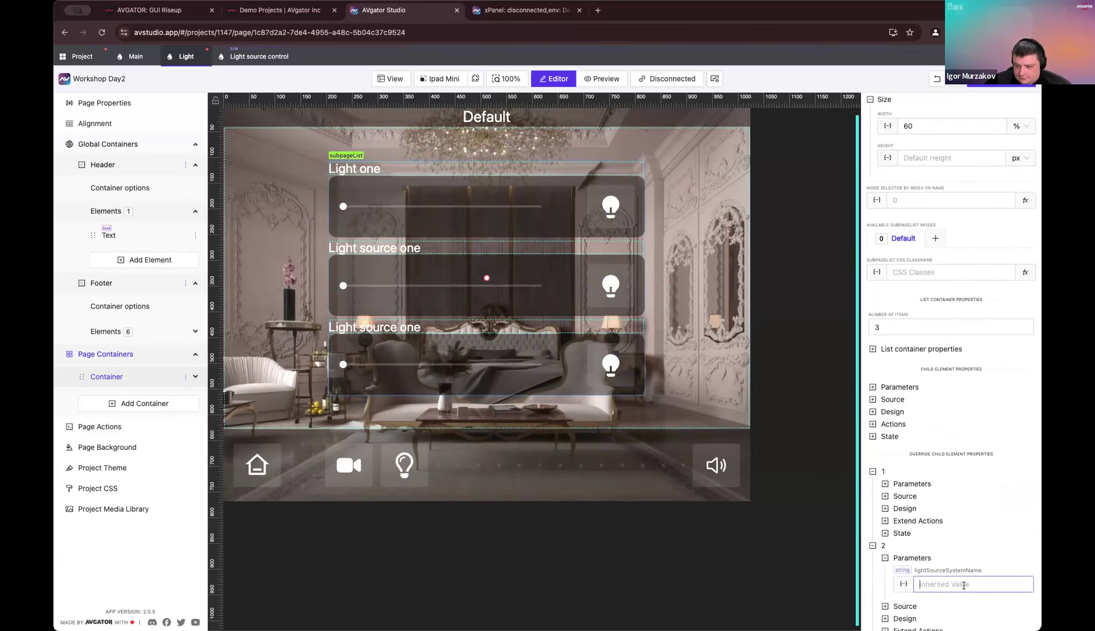
text(Light two)
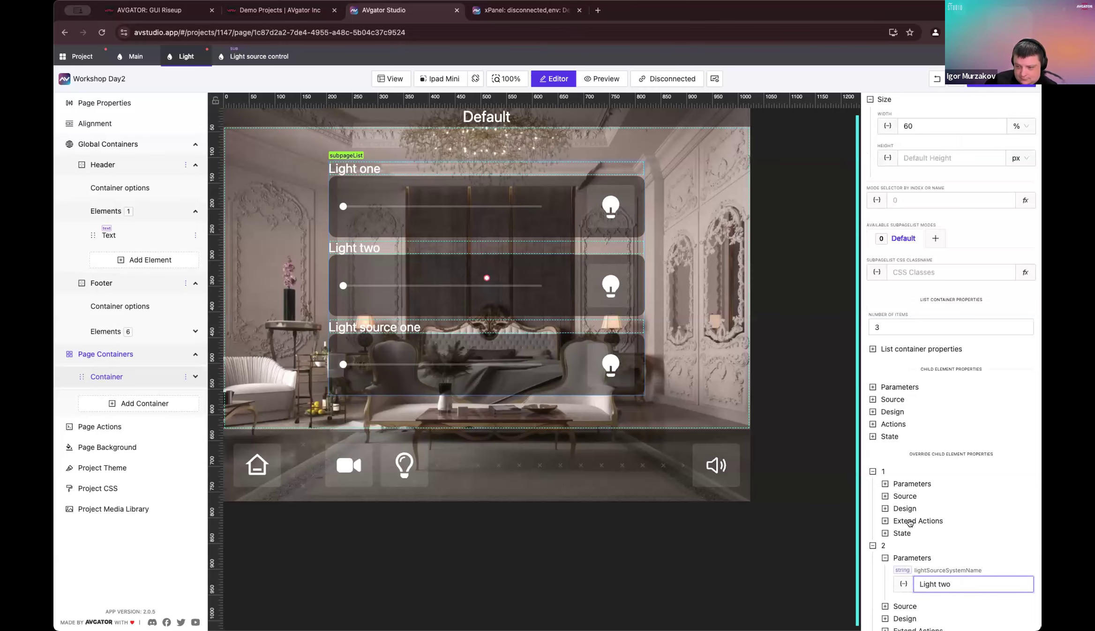
Step: Override the third list item's lightSourceSystemName parameter with "Light three", and reselect the subpage list
scroll(910, 524, down, 1)
click(872, 510)
click(873, 620)
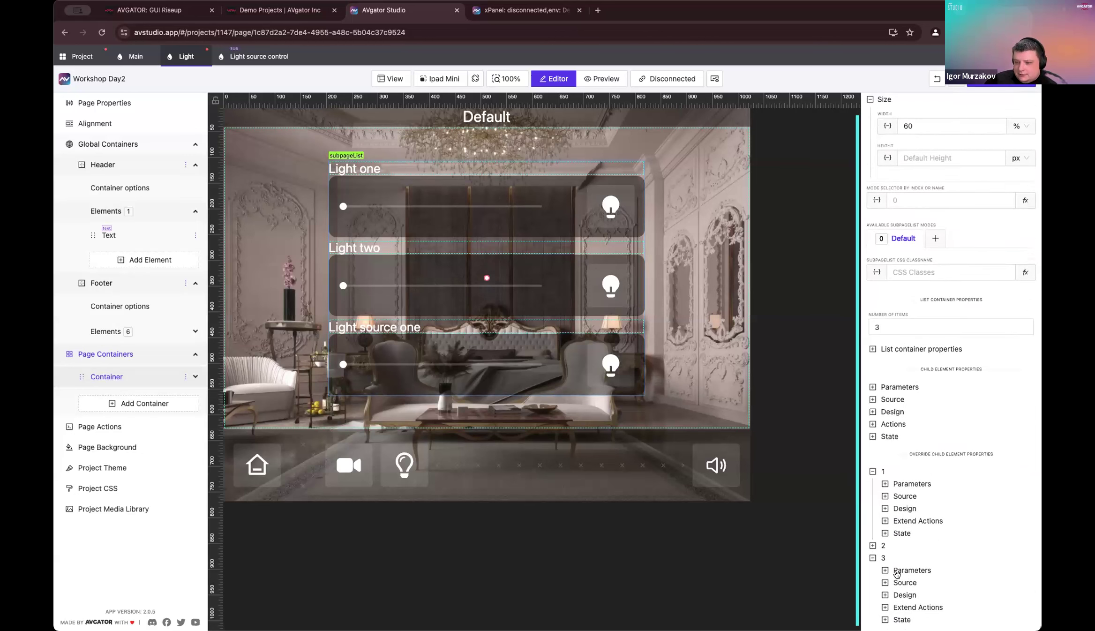
click(896, 571)
click(962, 564)
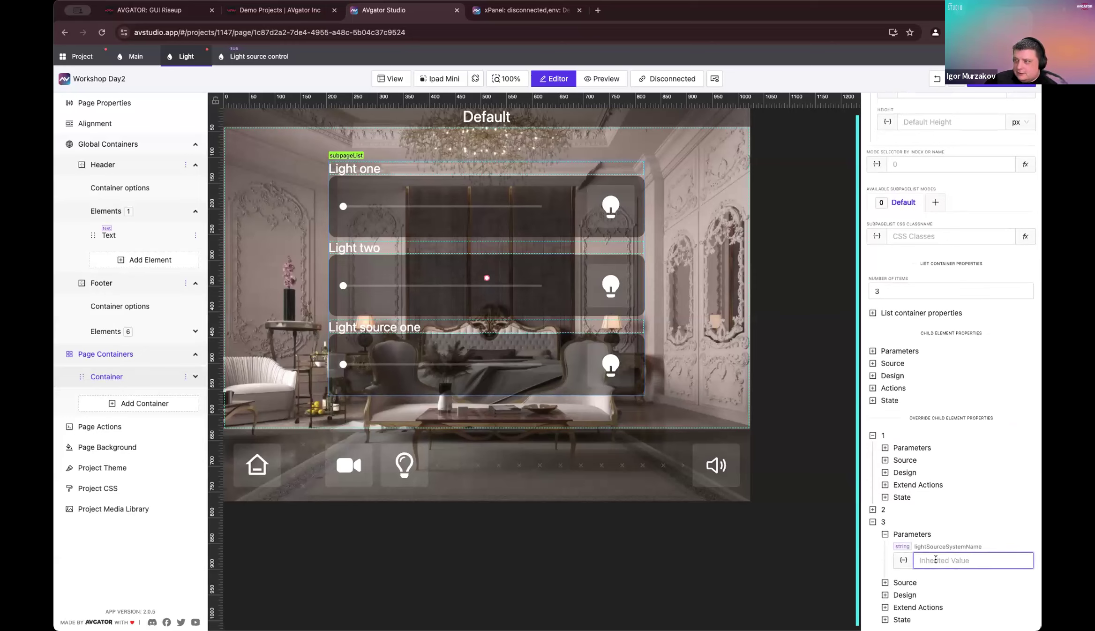
text(Ligth)
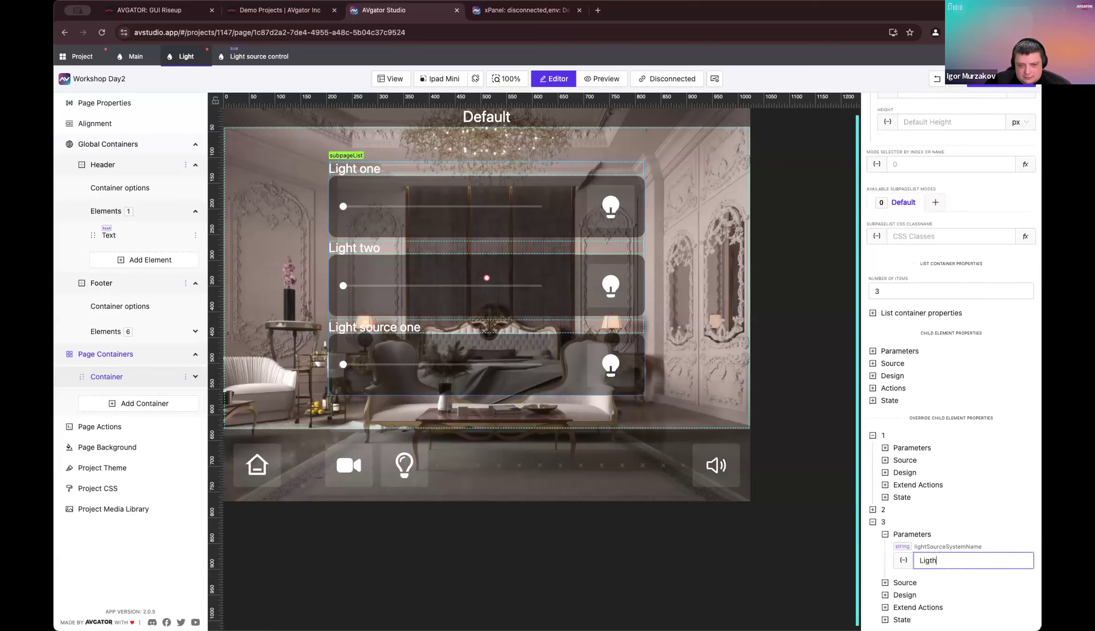
key(BackSpace)
key(BackSpace)
text(ht so)
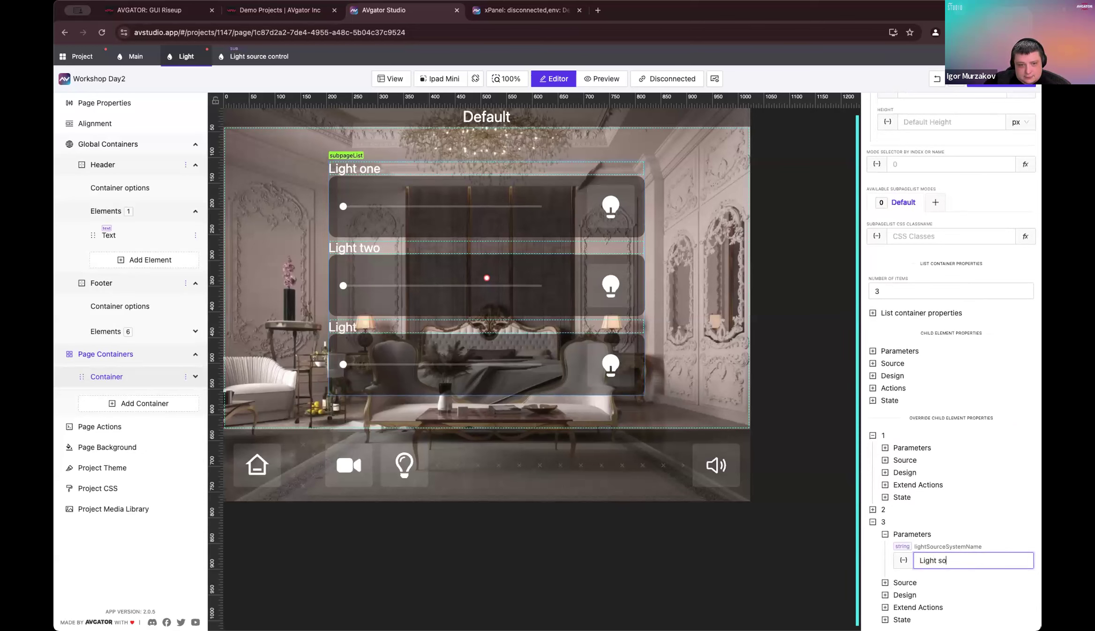
key(BackSpace)
key(BackSpace)
text(three)
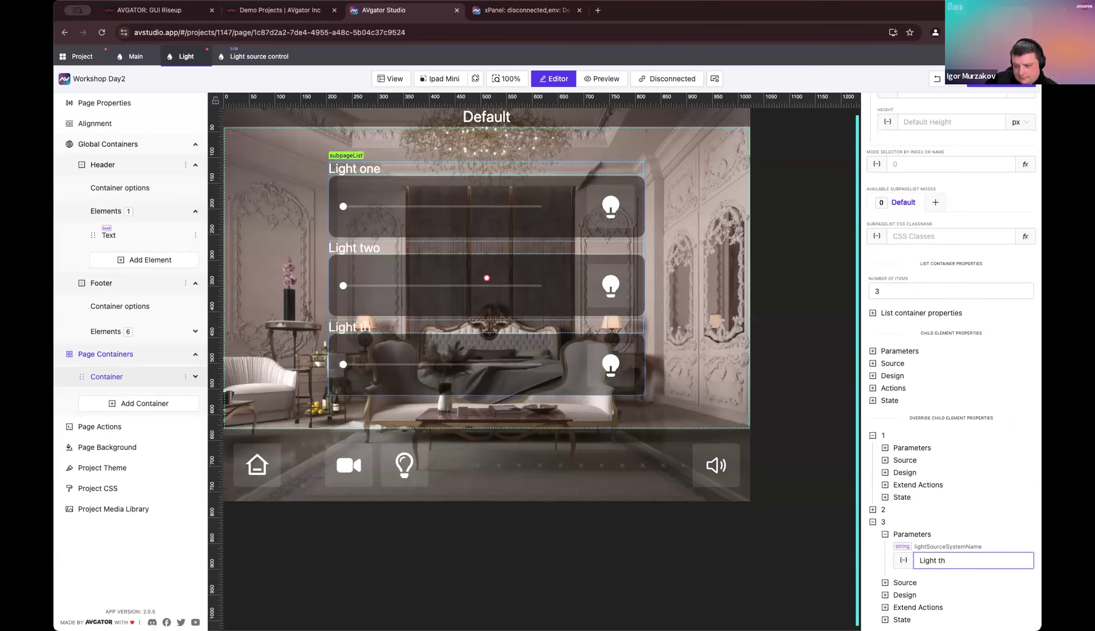
click(740, 271)
click(586, 208)
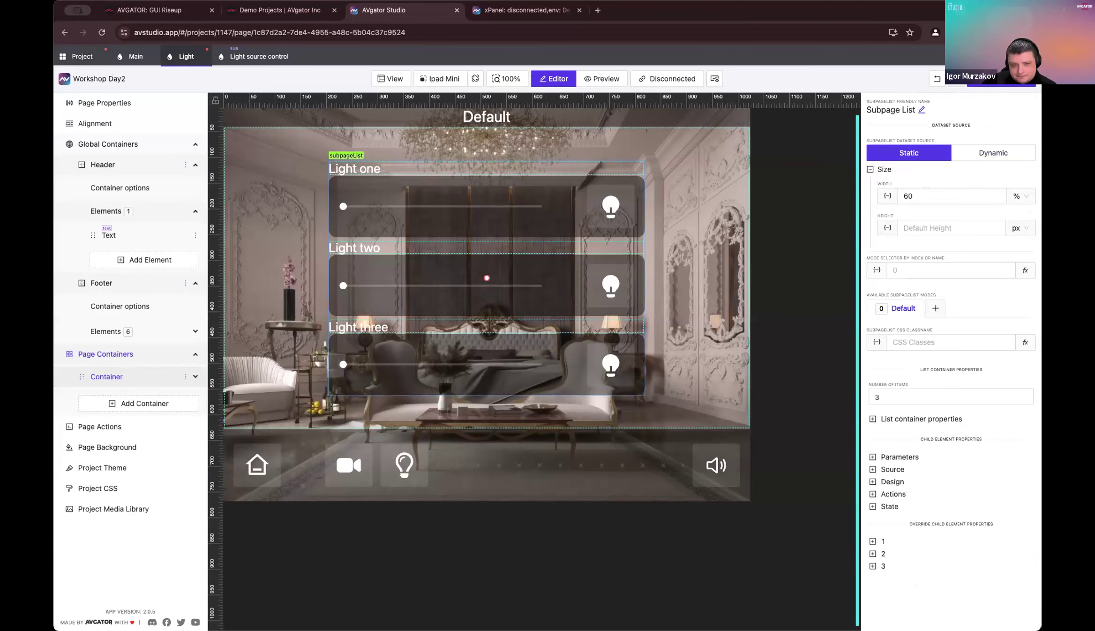
Step: Start a new datasource in the Workshop Day2 project overview and name it Lights
click(79, 58)
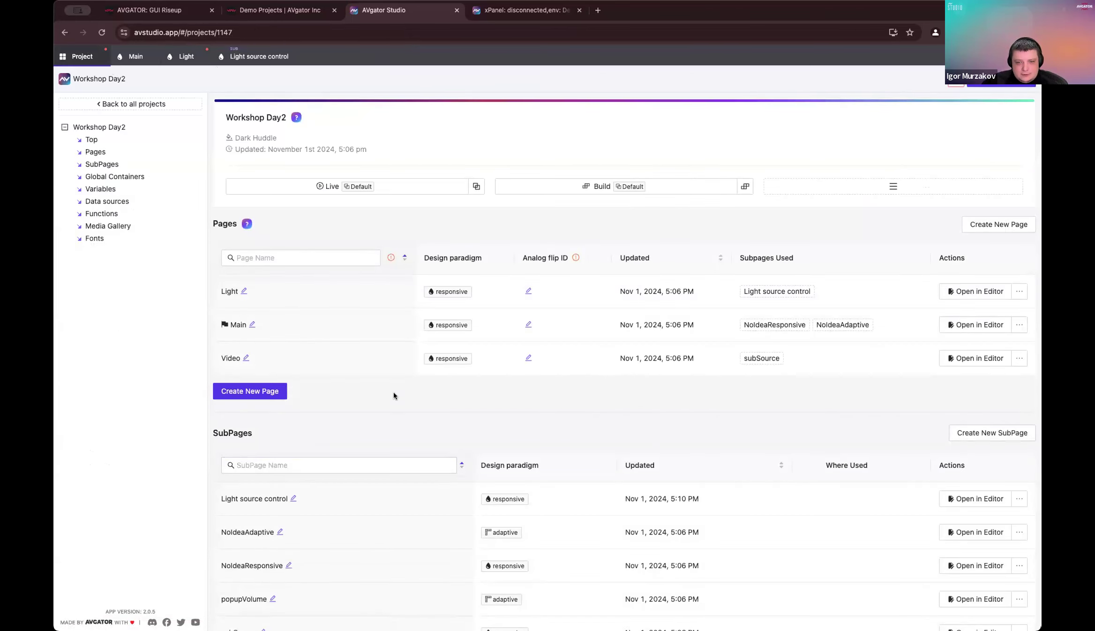
scroll(393, 391, down, 10)
scroll(393, 393, up, 9)
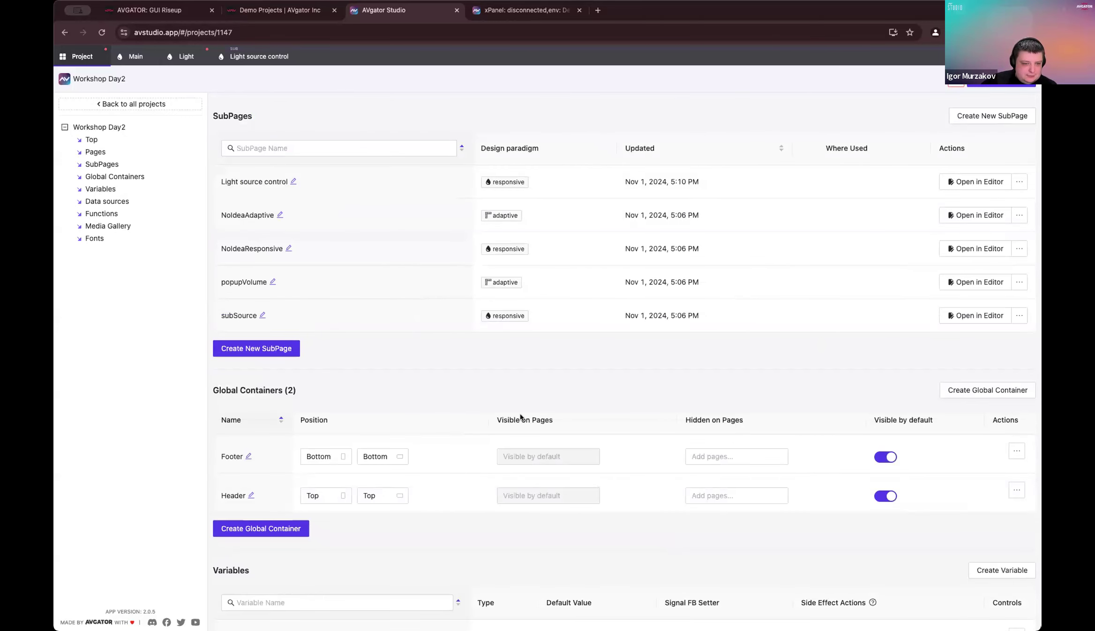
scroll(520, 413, down, 10)
scroll(330, 326, up, 1)
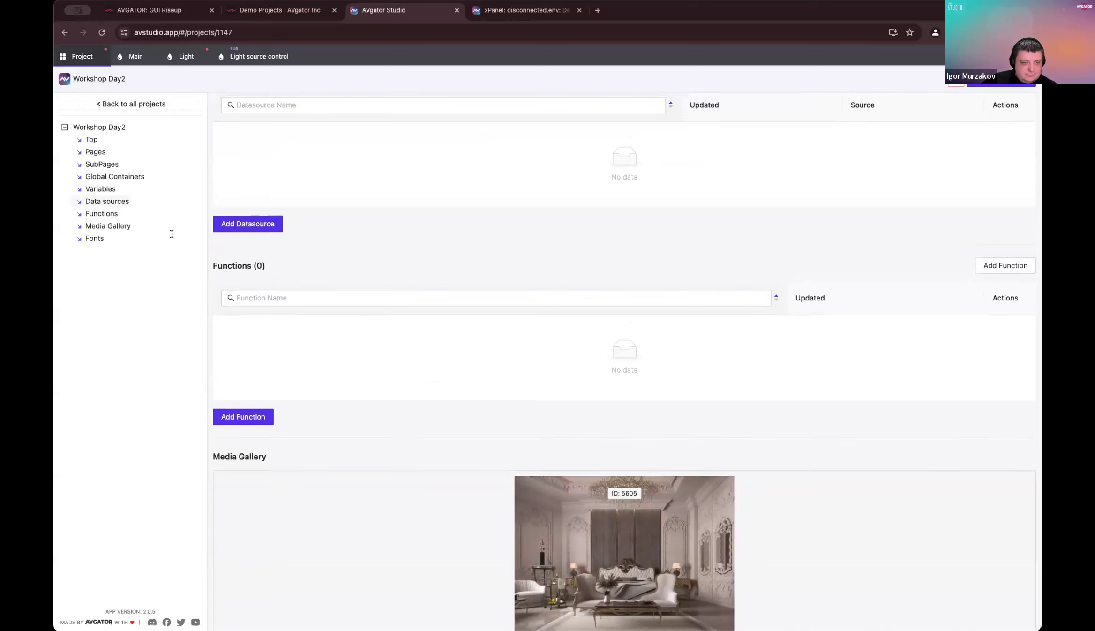
scroll(172, 234, up, 1)
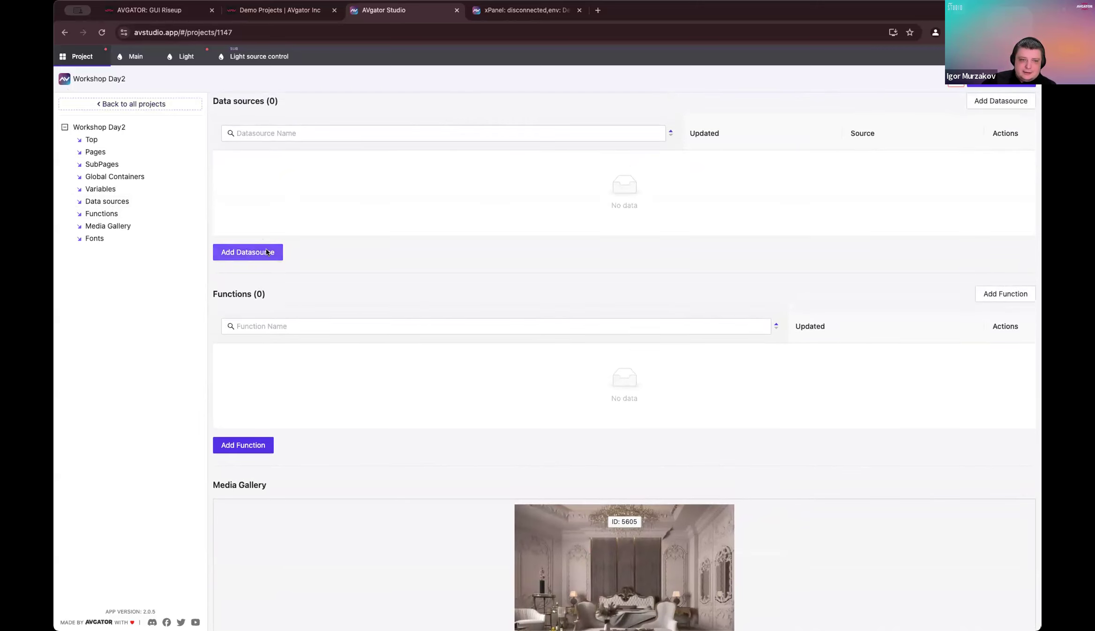
click(247, 252)
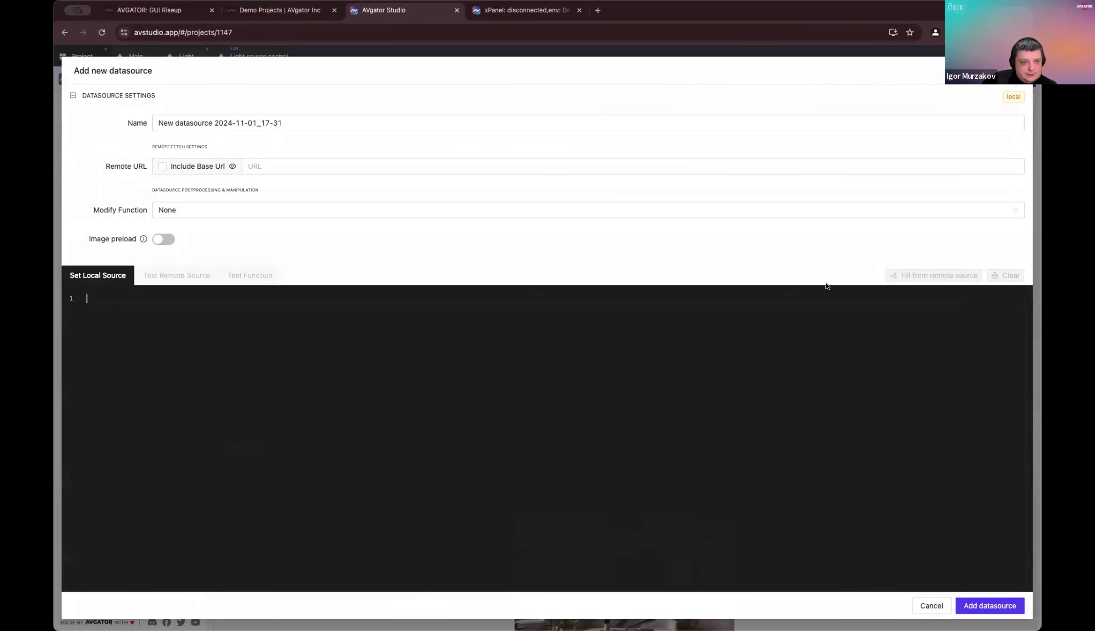
click(428, 119)
key(super+a)
key(BackSpace)
text(Lights)
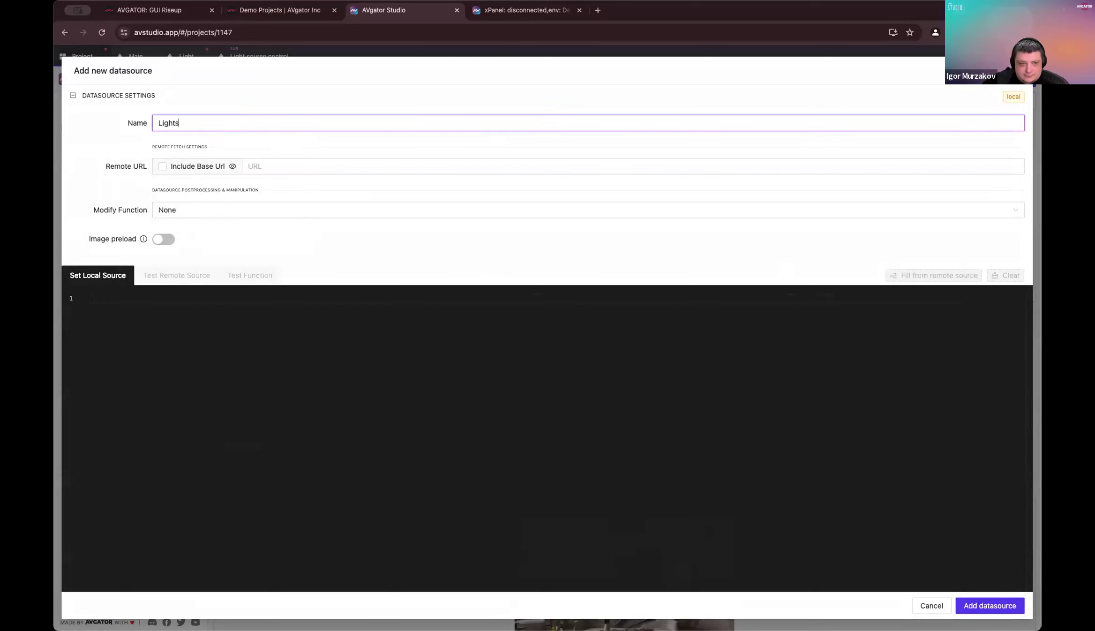
Step: Write the Lights local source as a JSON object with a "data" array, and start its first item as an empty object
click(385, 382)
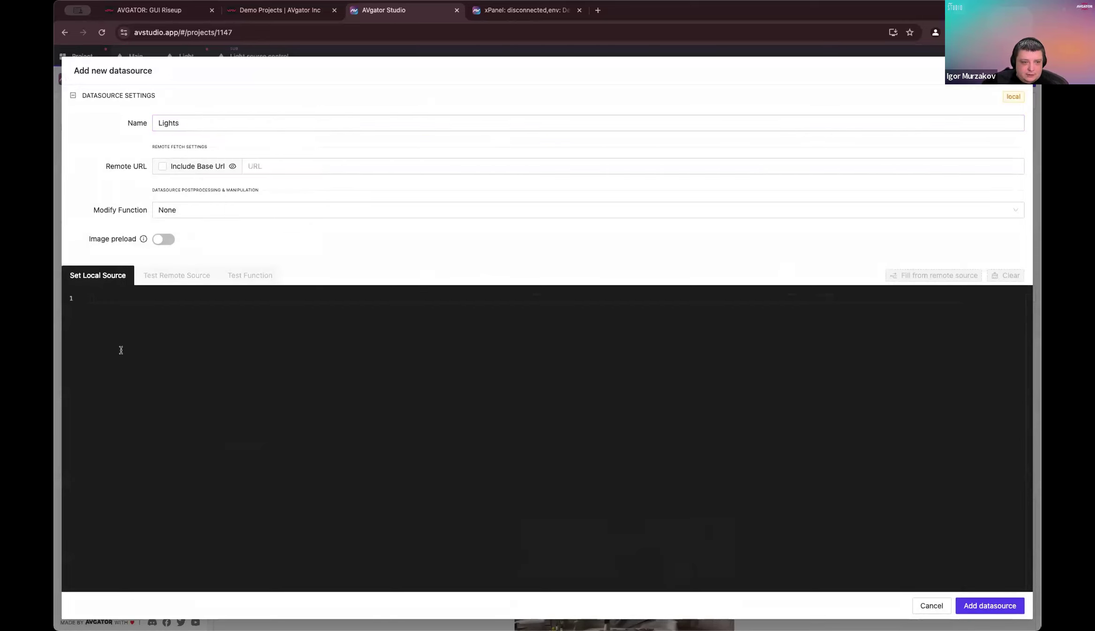
text({)
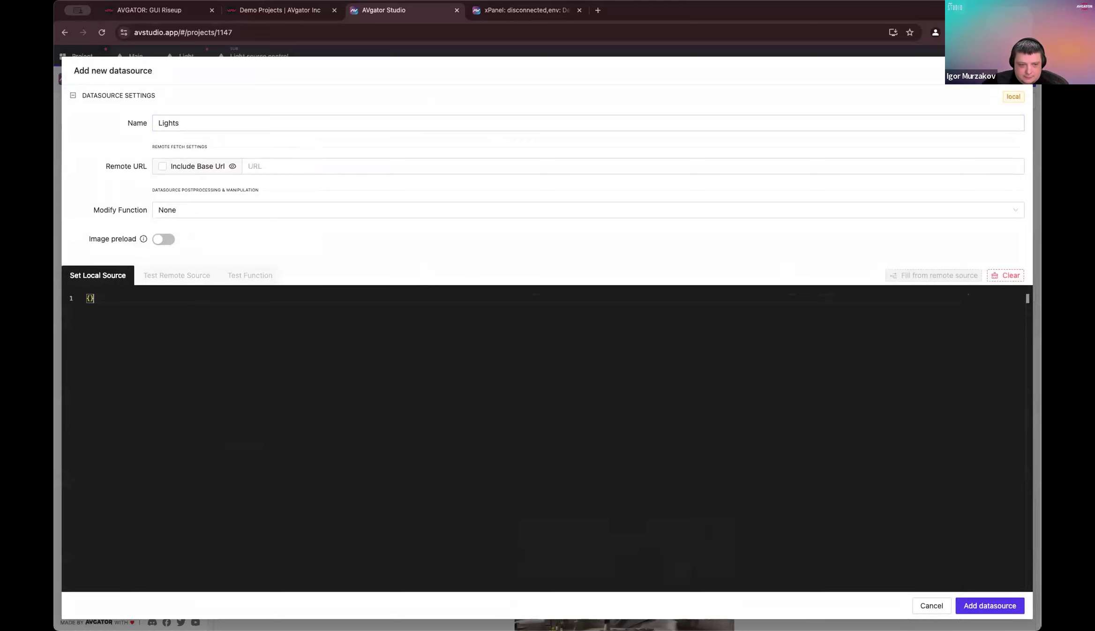
key(Return)
text("data")
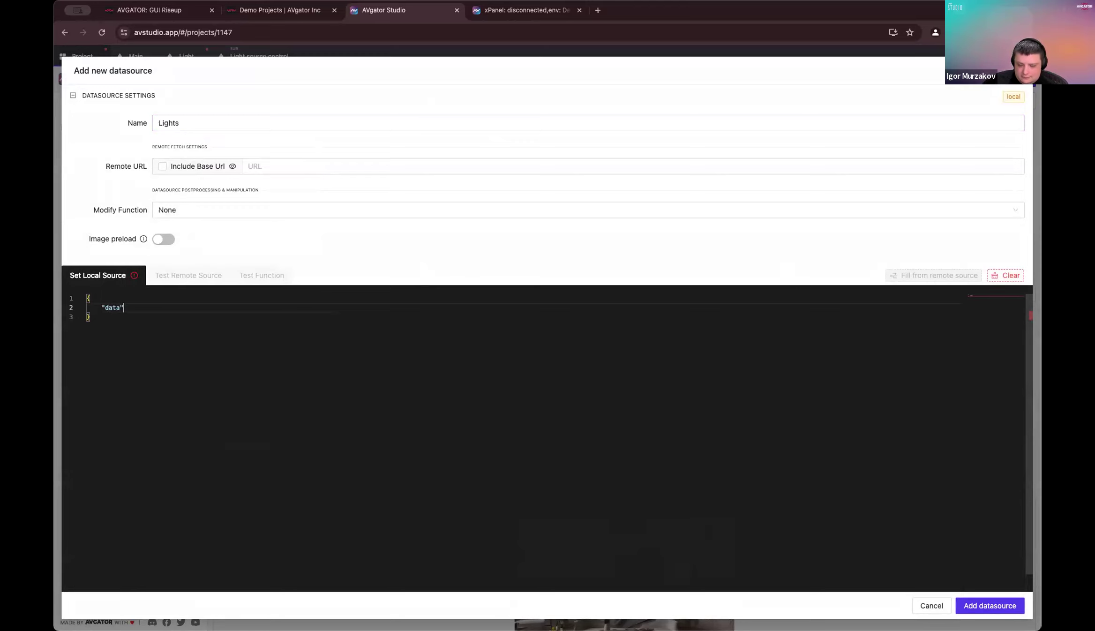
text(: [)
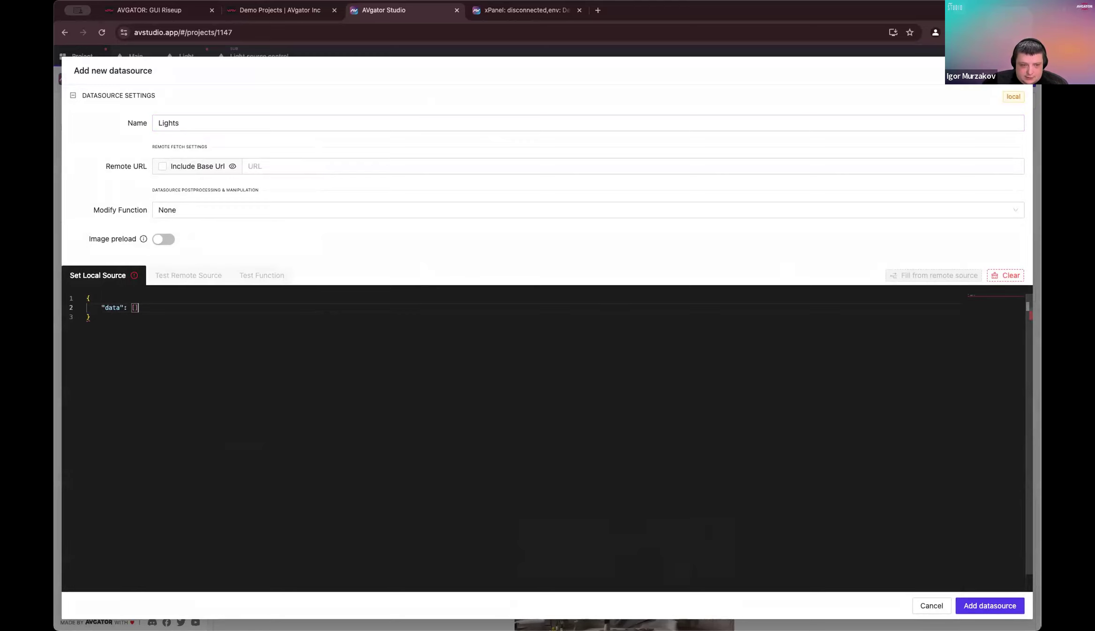
key(Return)
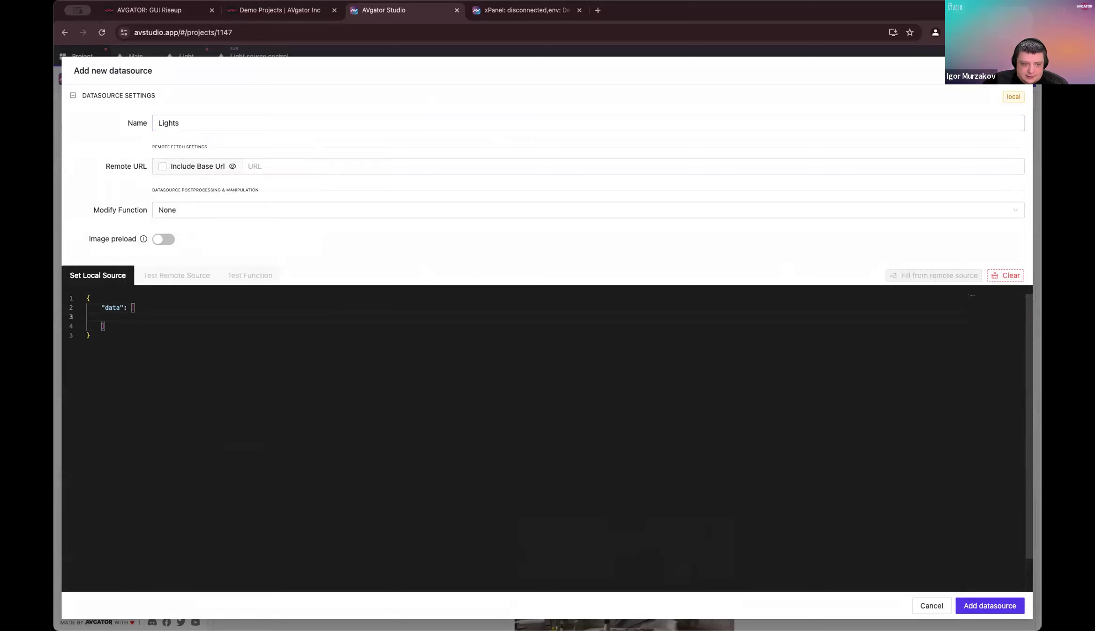
text({)
key(Return)
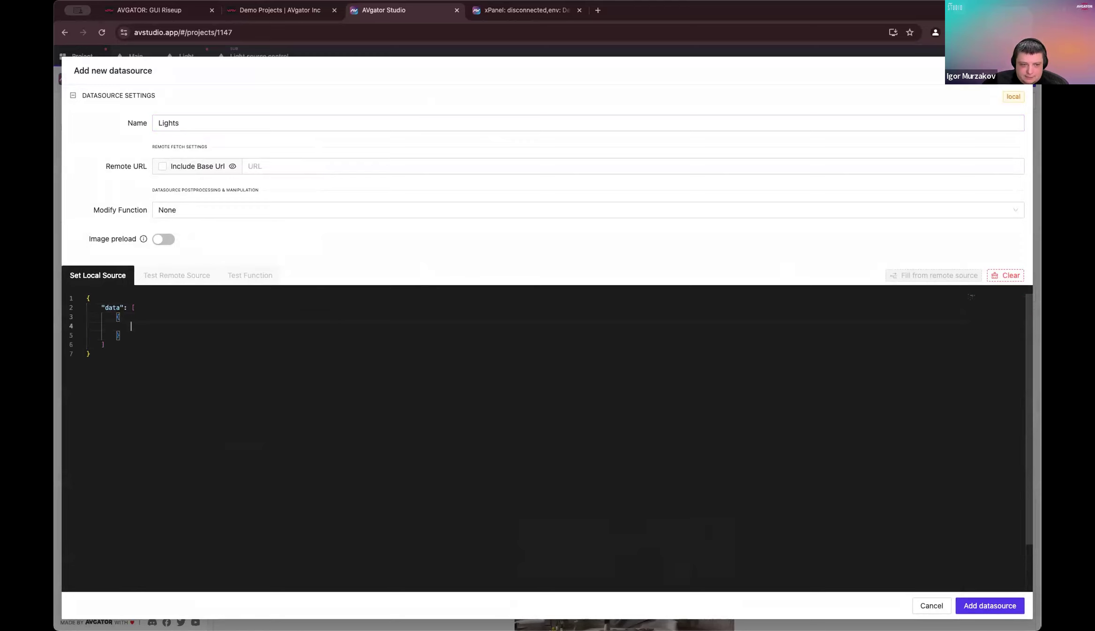
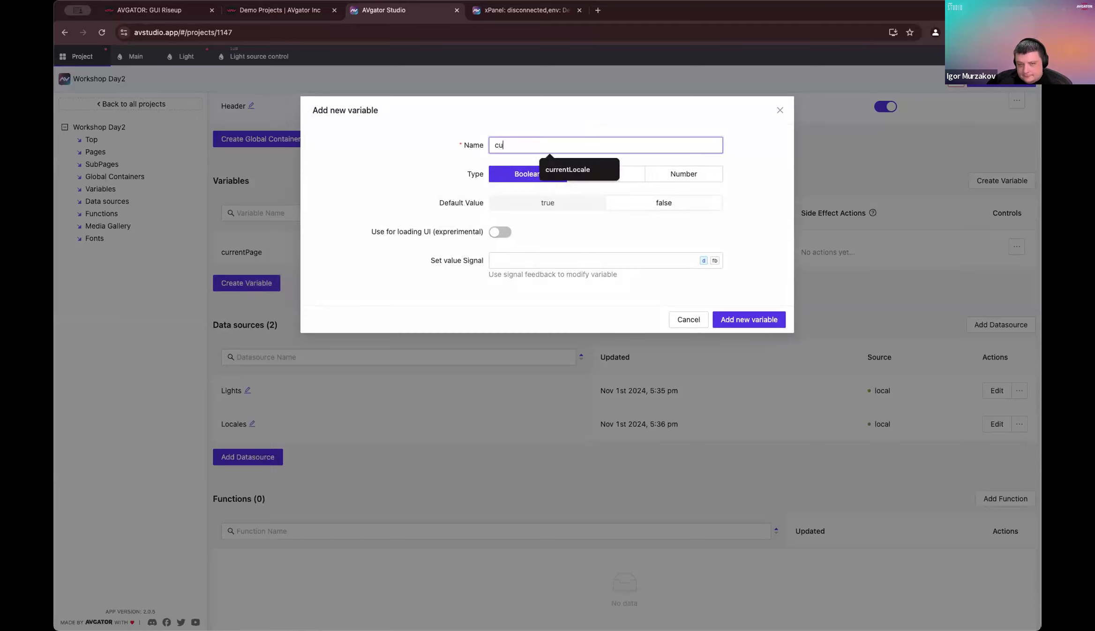
Step: Create a string variable named currentLocale with default value en, and save the project
text(cale)
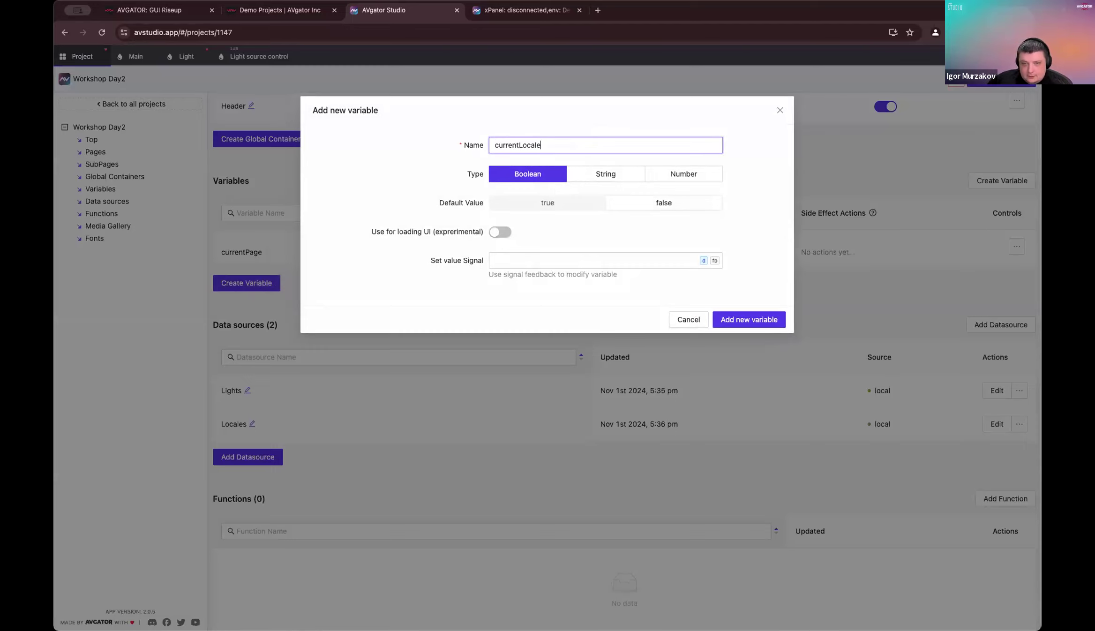
click(619, 174)
click(547, 209)
text(en)
click(435, 222)
click(730, 290)
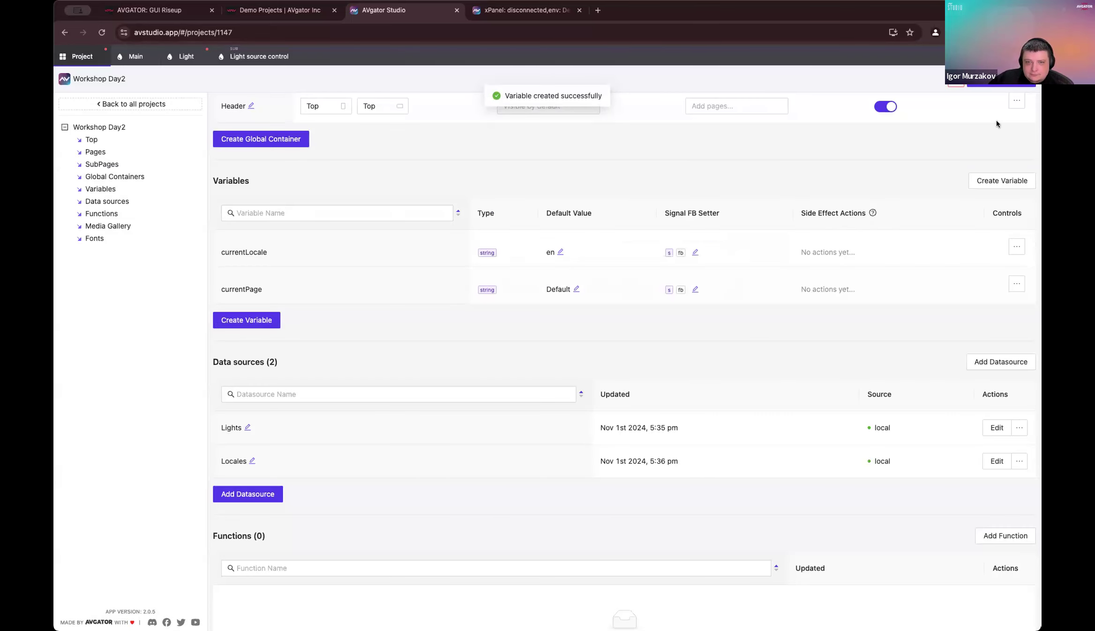
click(1004, 85)
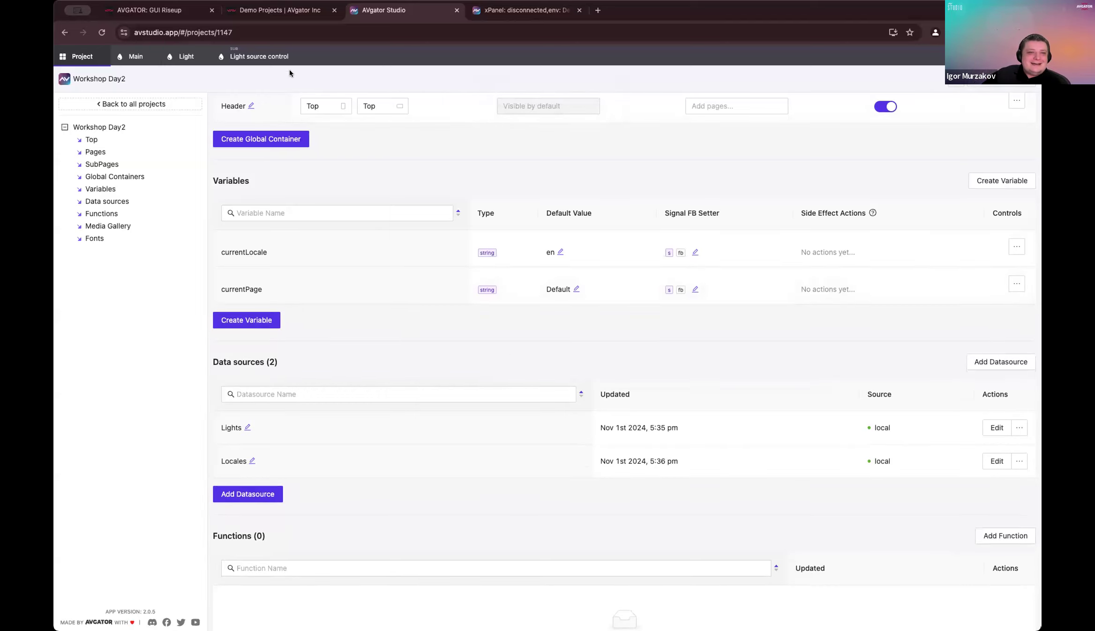
Step: Switch the Light page's subpage list to a dynamic dataset source and choose the Lights datasource for it
click(182, 56)
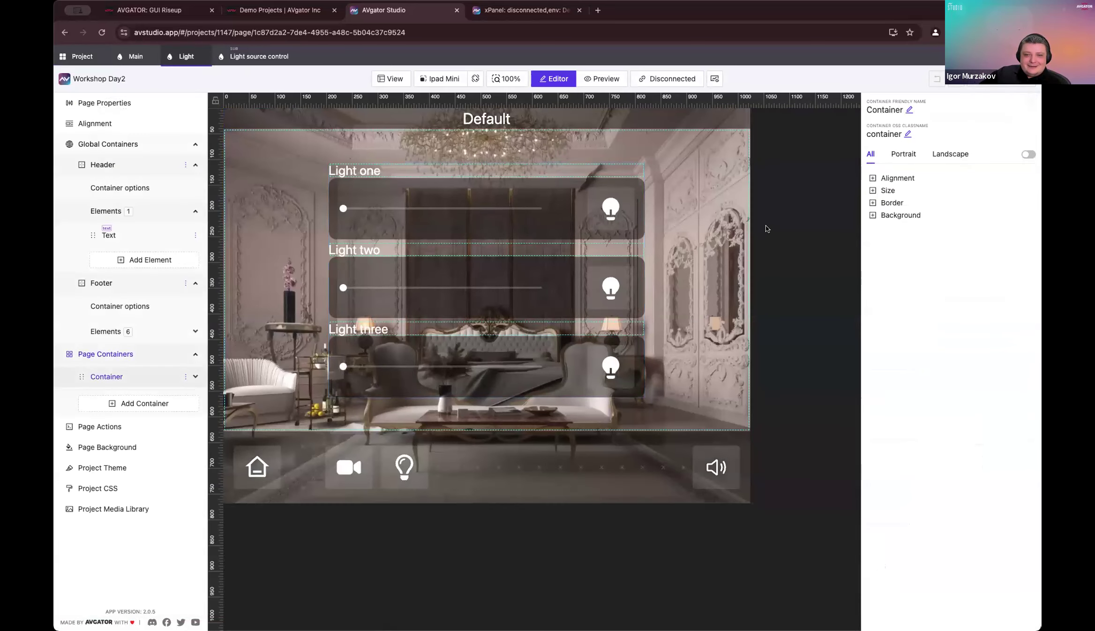
click(565, 197)
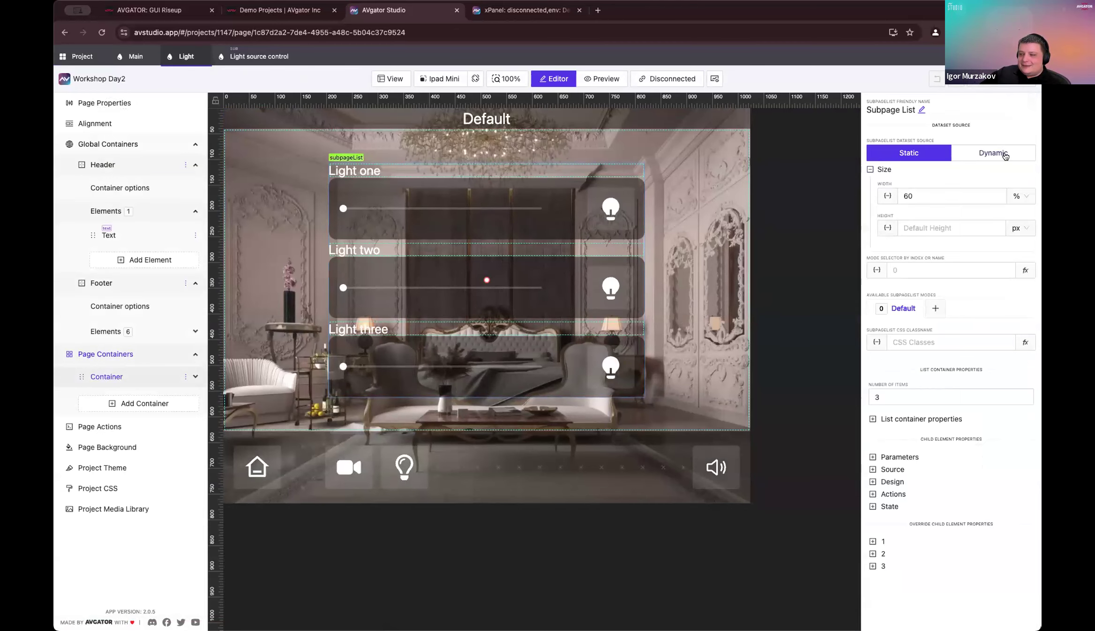
click(1004, 155)
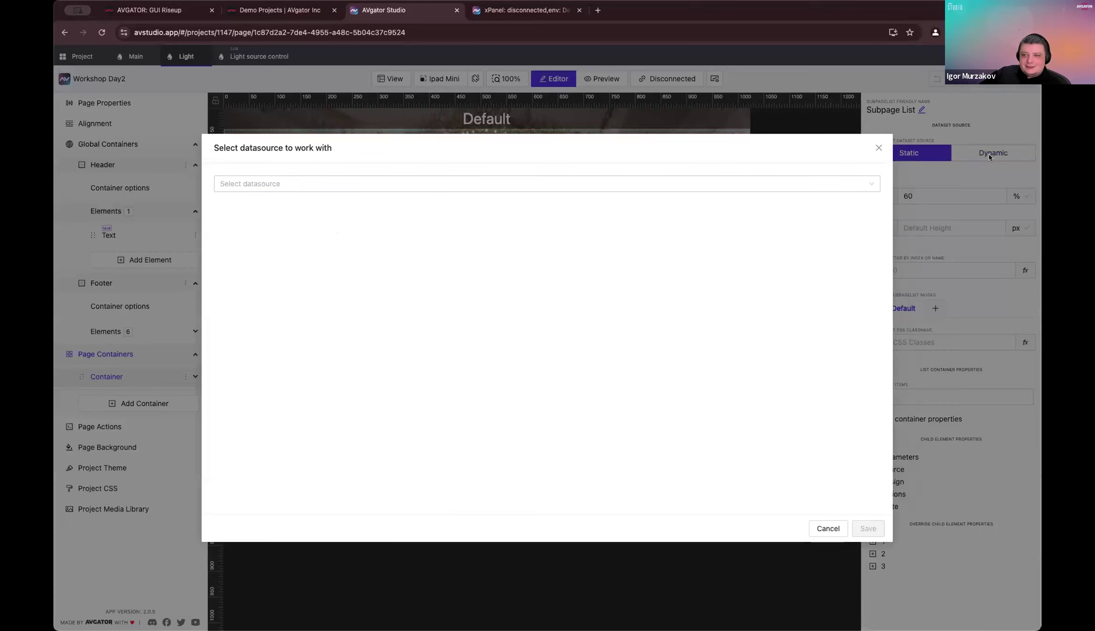
click(411, 186)
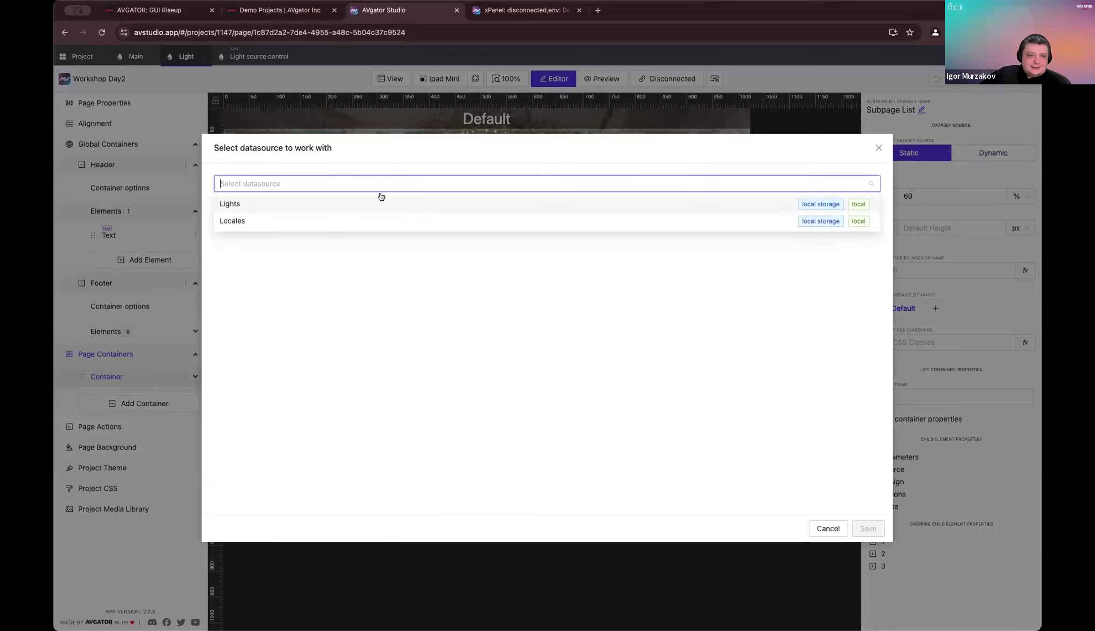
click(241, 205)
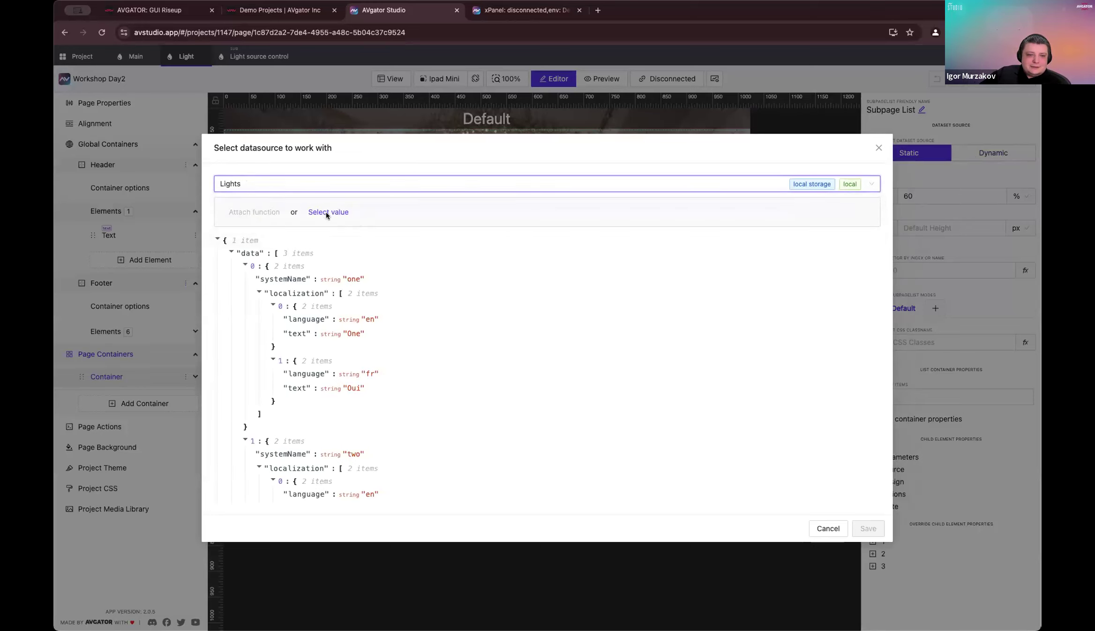
Step: Select the "data" array as the subpage list's returning array, collapse its three items in the preview, and save the source
click(327, 214)
click(233, 193)
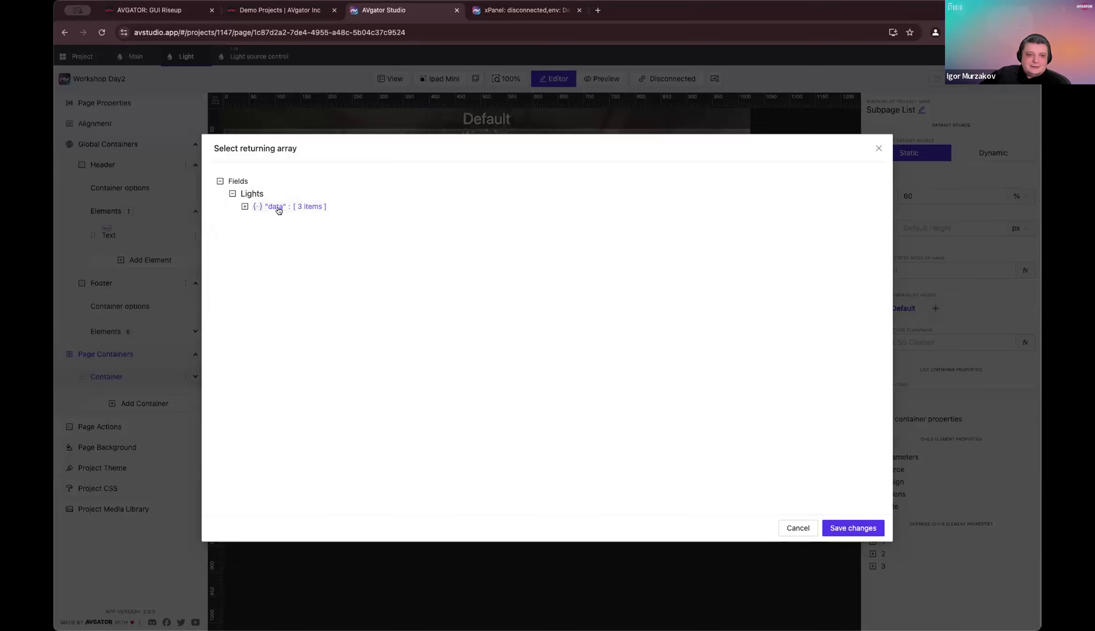
click(284, 208)
click(845, 529)
click(232, 277)
click(230, 292)
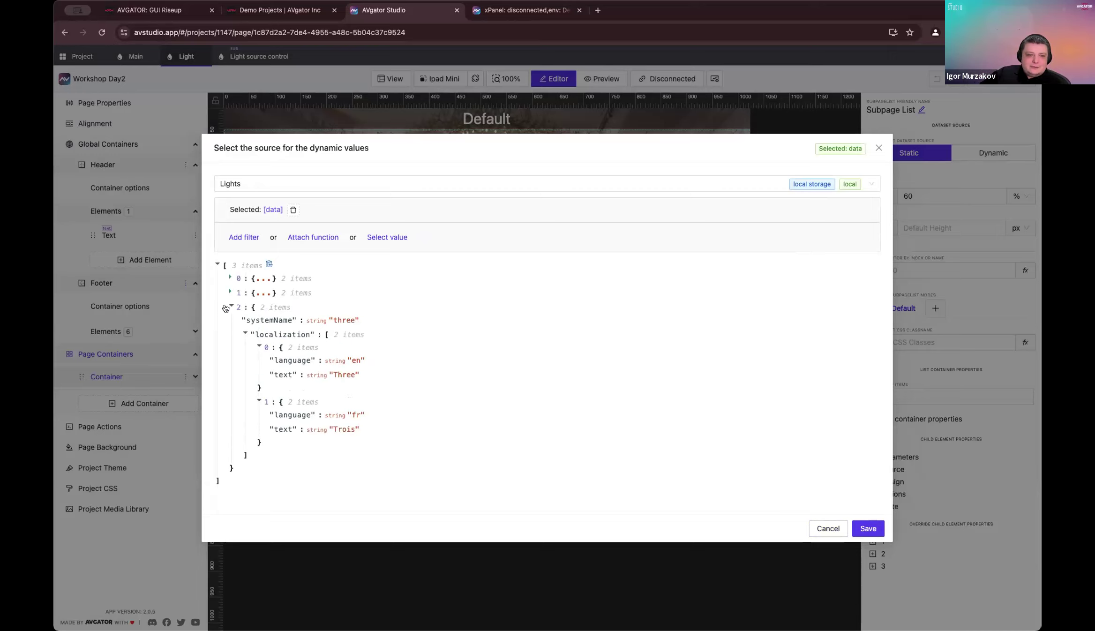
click(231, 307)
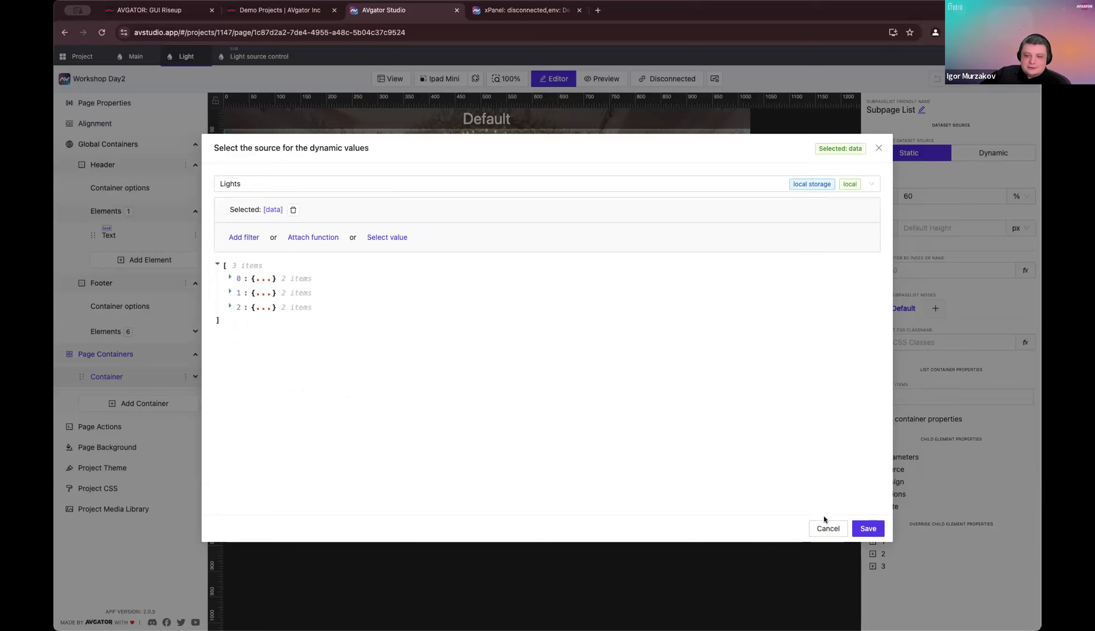
click(868, 528)
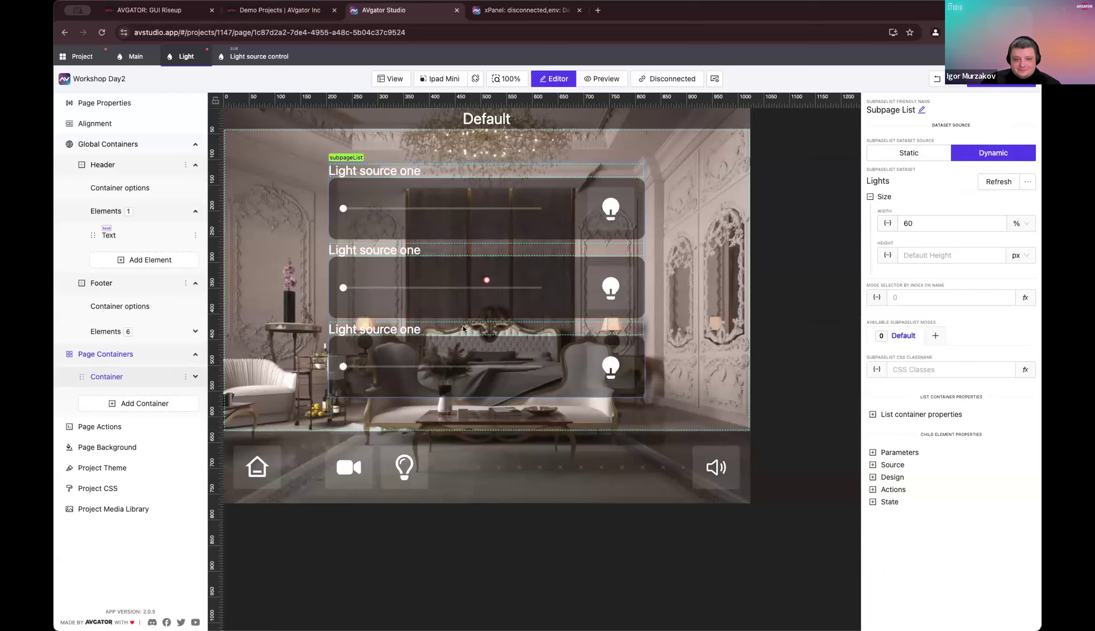
Step: Bind the child elements' lightSourceSystemName parameter to the datasource's systemName field and save the project
click(923, 452)
click(946, 488)
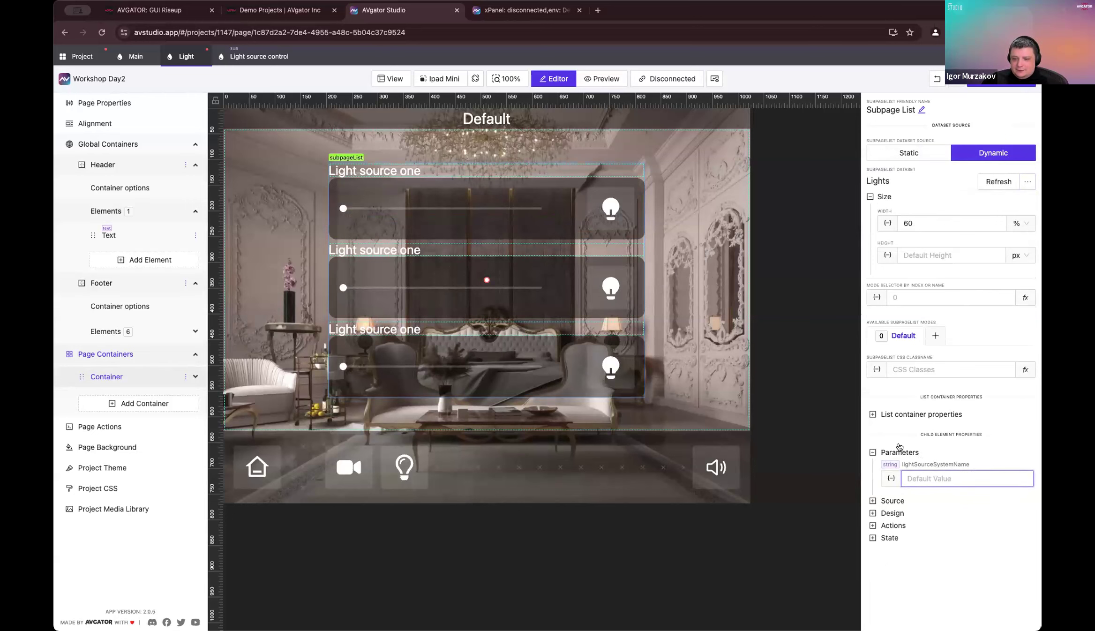
click(891, 478)
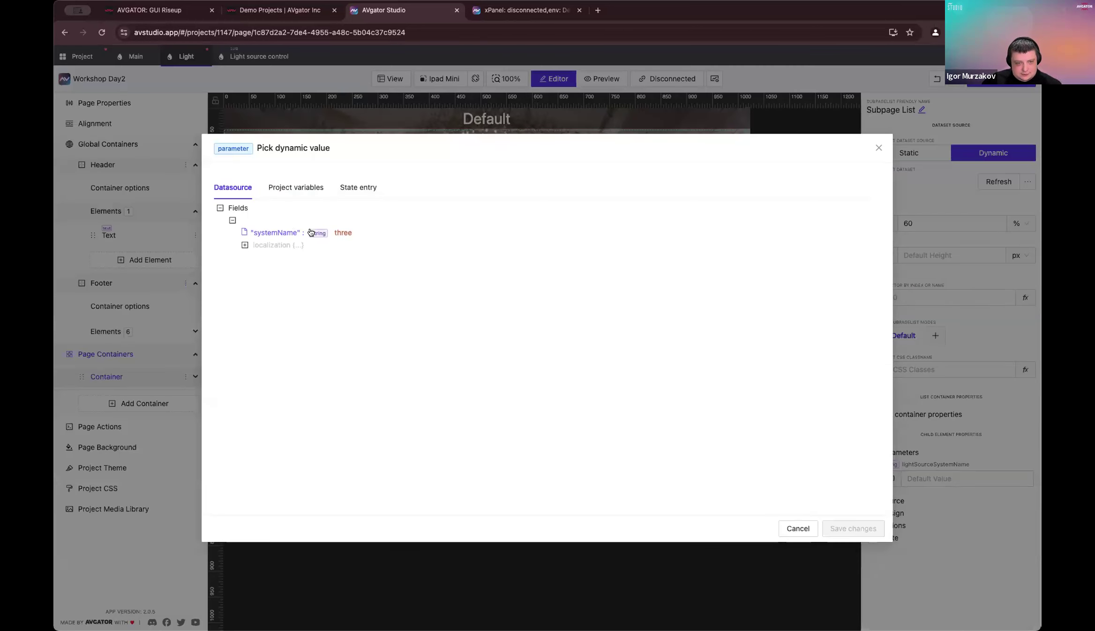
click(310, 232)
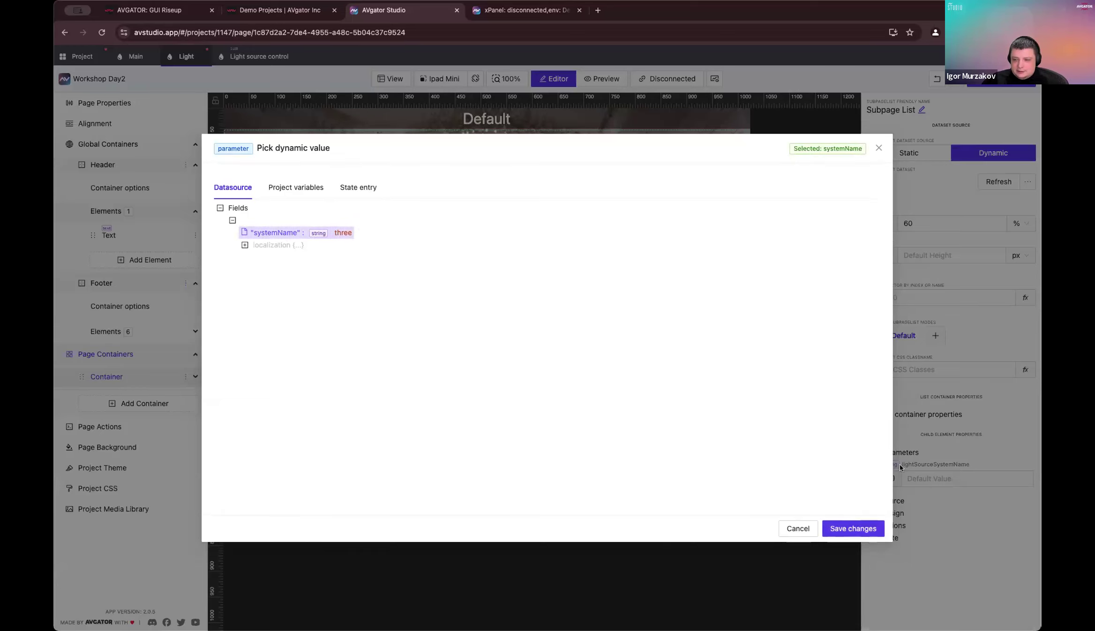
click(862, 527)
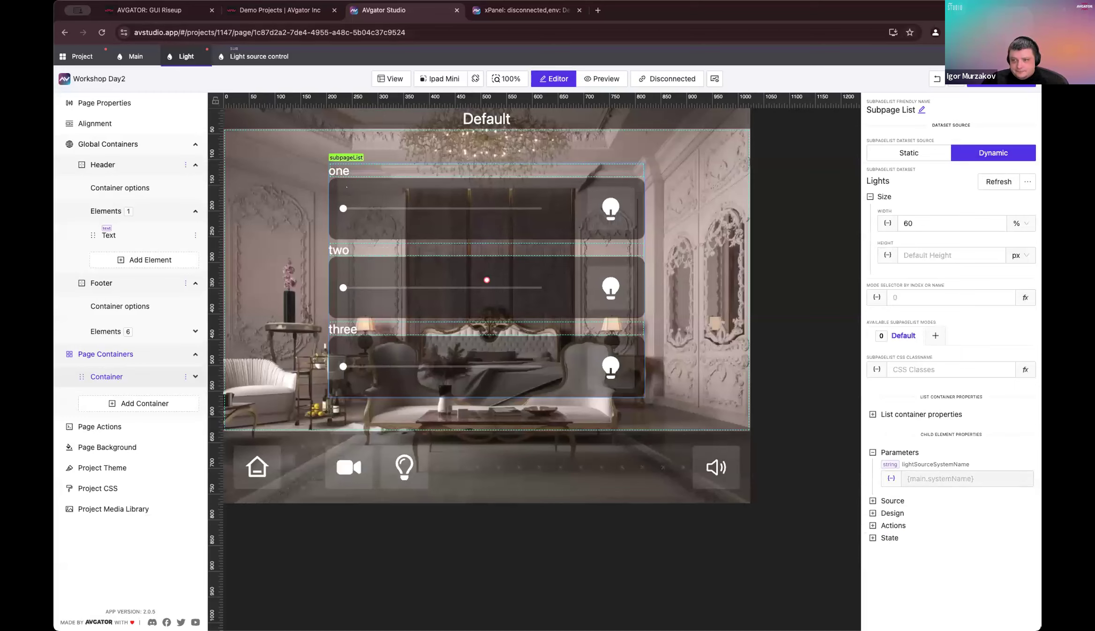
click(993, 80)
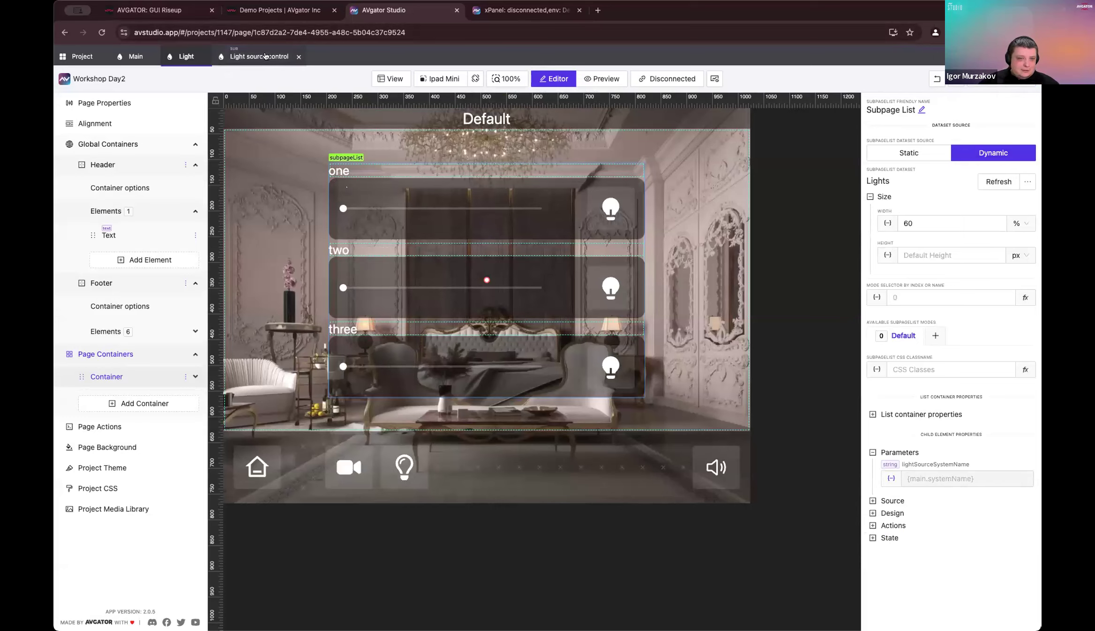
Step: In the Light source control subpage, set the lightSourceSystemName parameter's default value to "one"
click(265, 56)
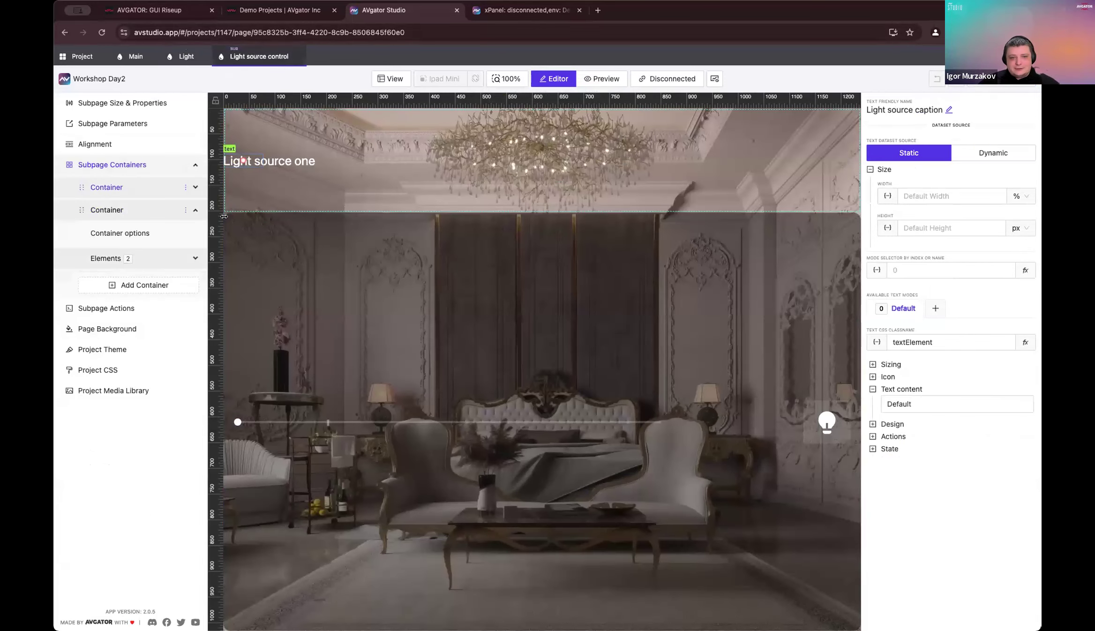
click(417, 179)
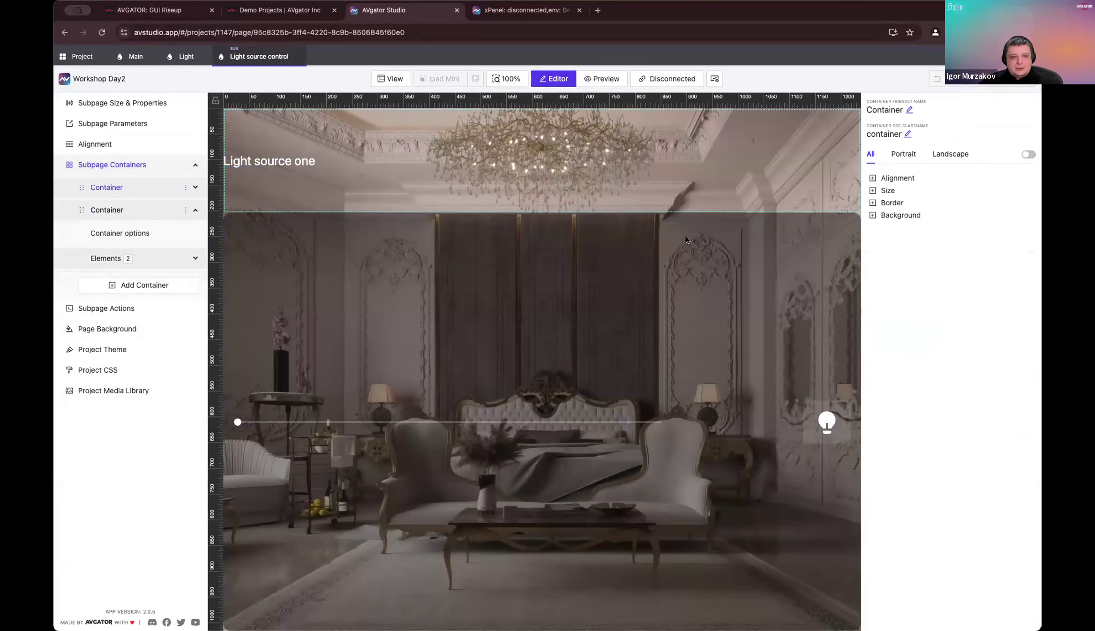
click(295, 163)
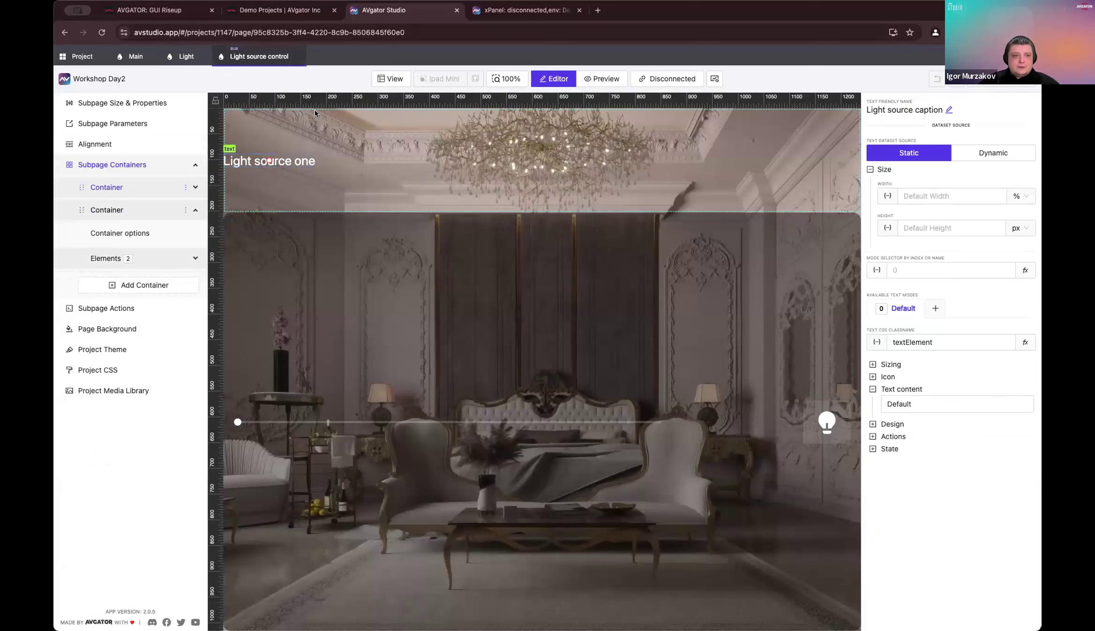
click(141, 124)
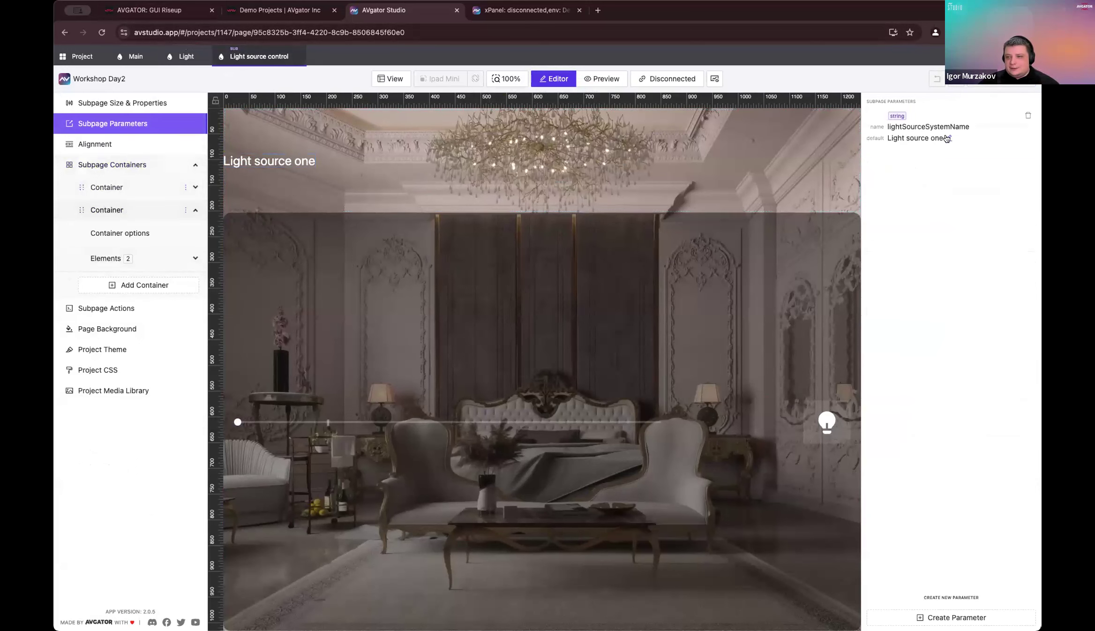
double_click(947, 138)
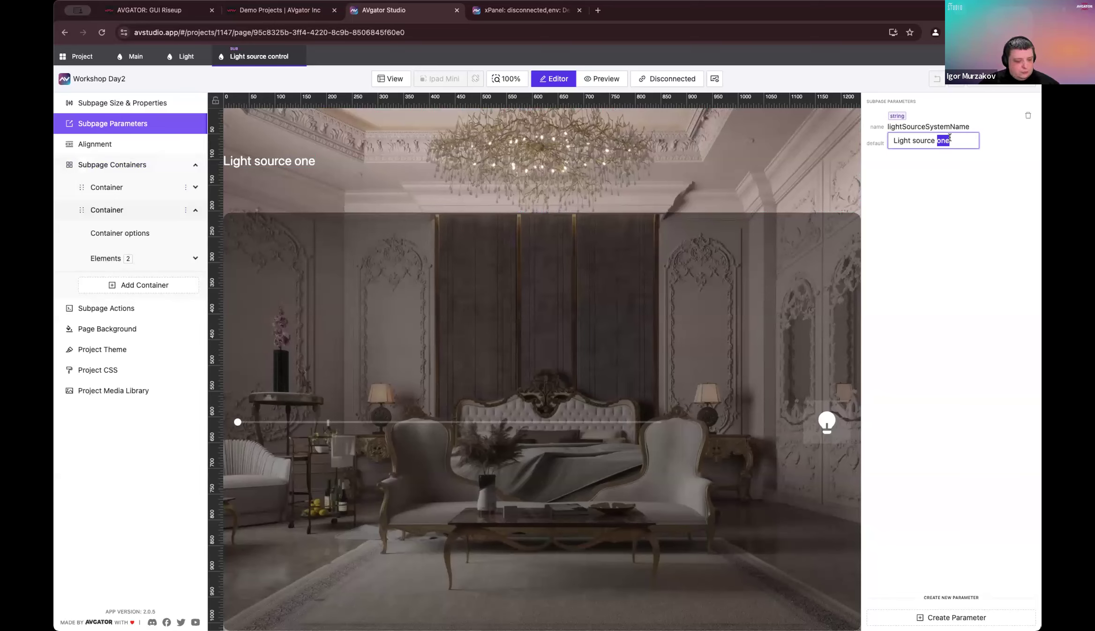
key(super+a)
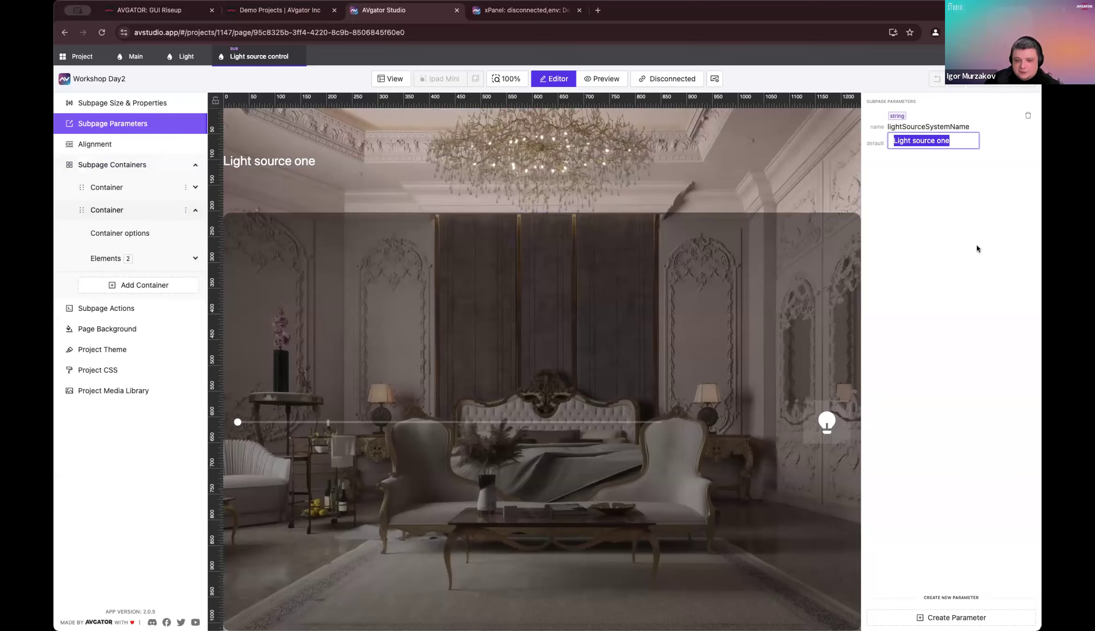
text(one)
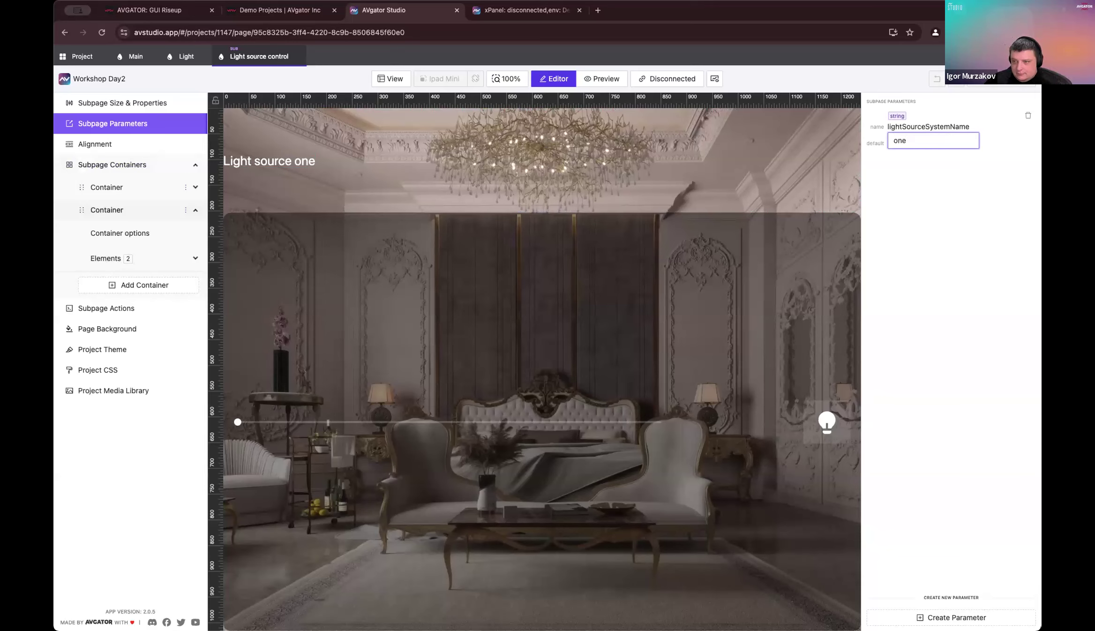
key(Return)
click(395, 160)
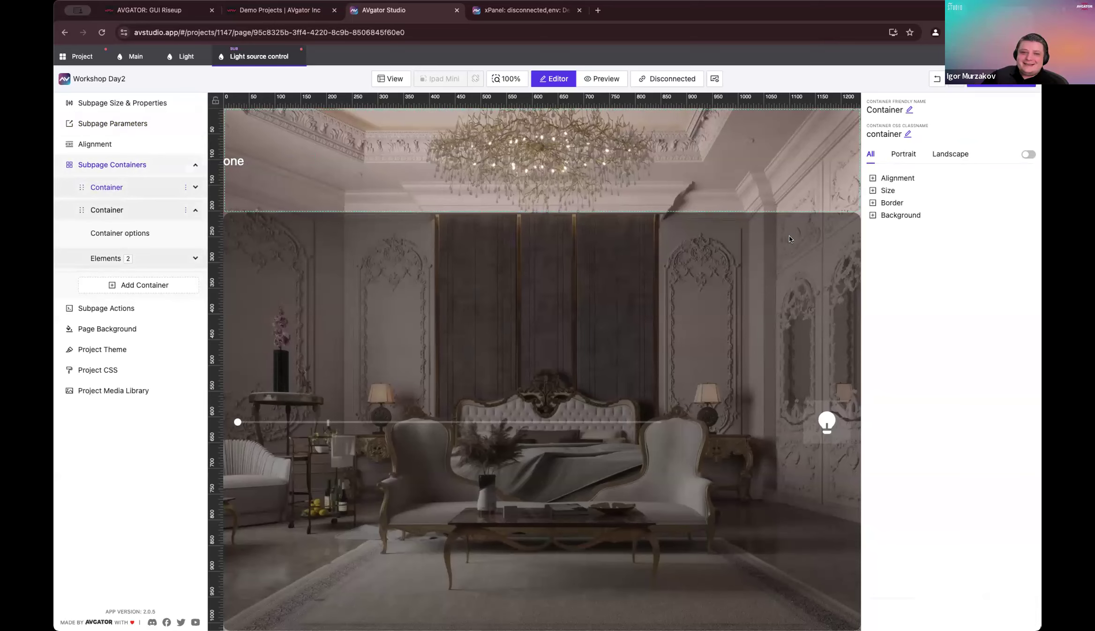
click(232, 163)
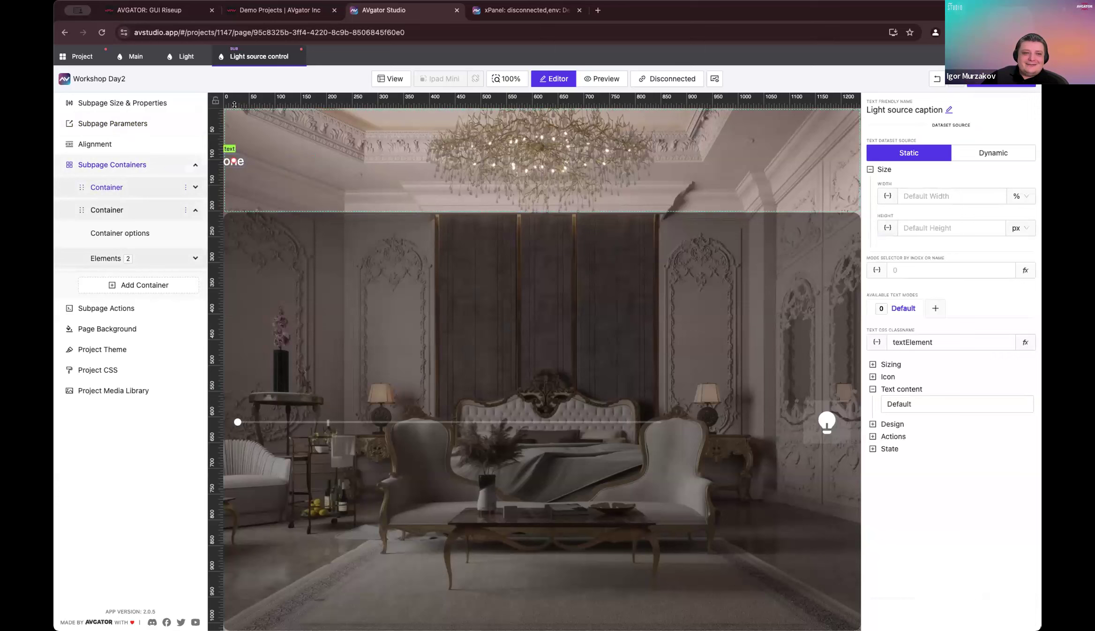
click(137, 121)
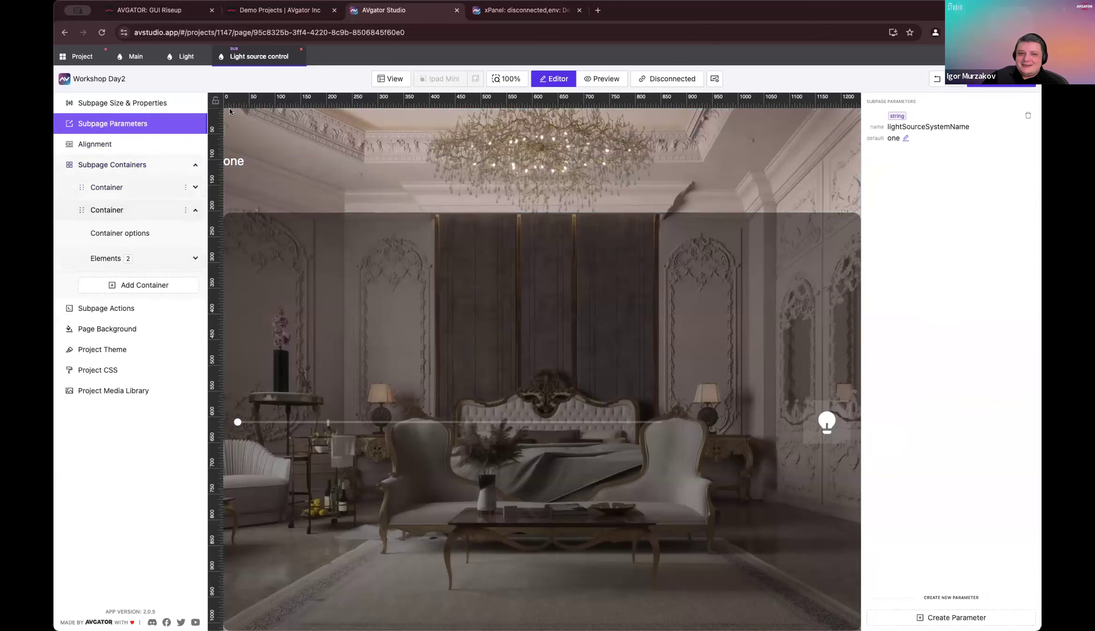
click(233, 161)
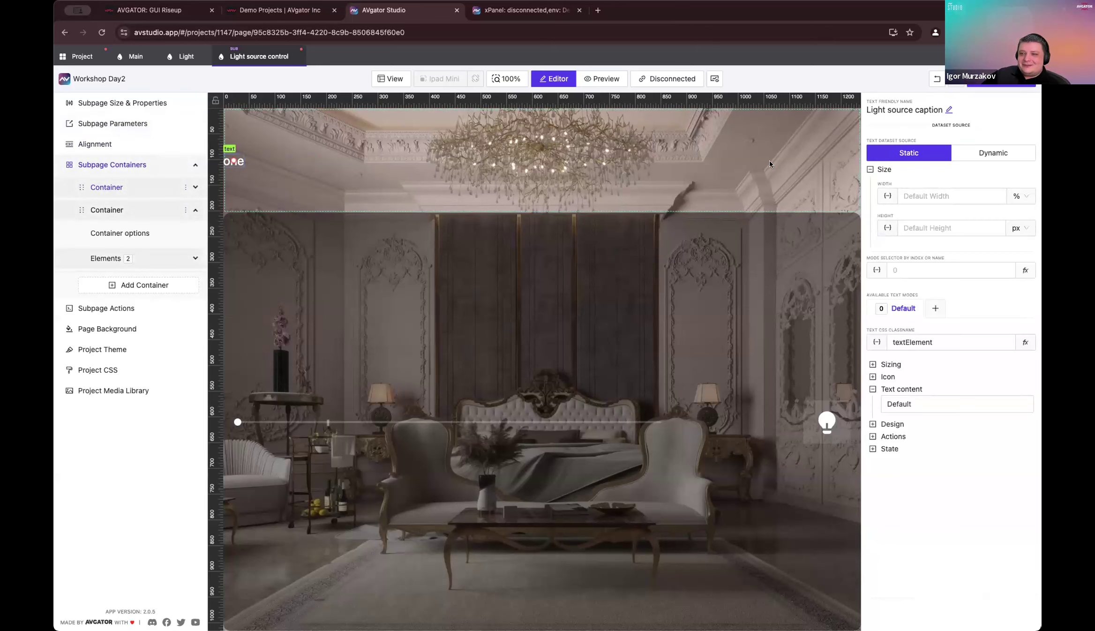
click(358, 164)
Step: Make the Light source caption text dynamic, using the Lights datasource with its "data" array as the returning array
click(234, 162)
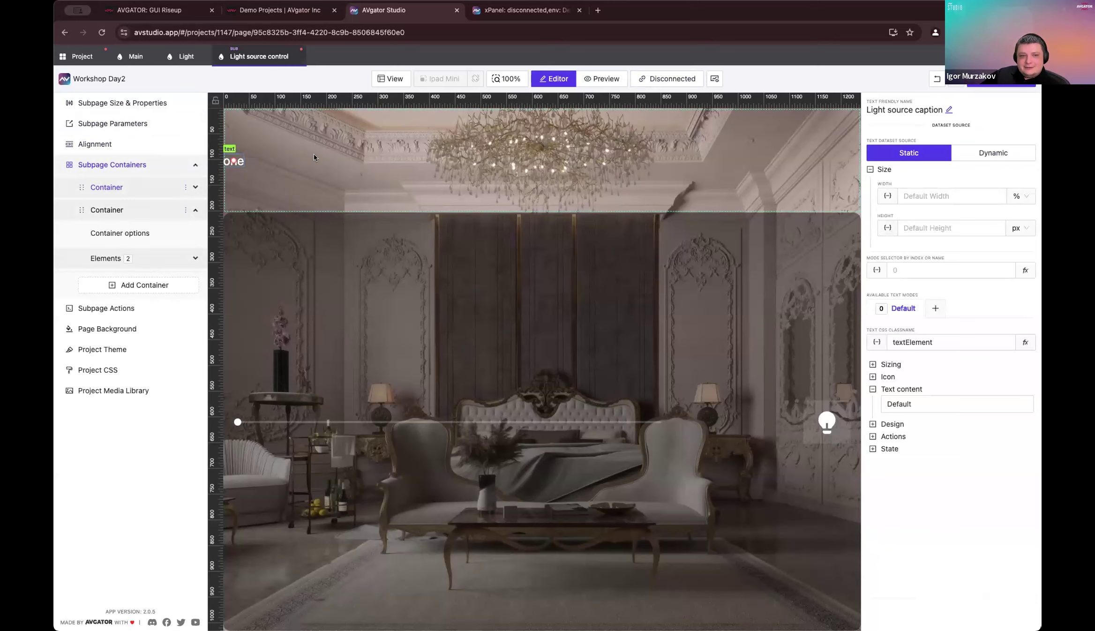
click(993, 153)
click(279, 180)
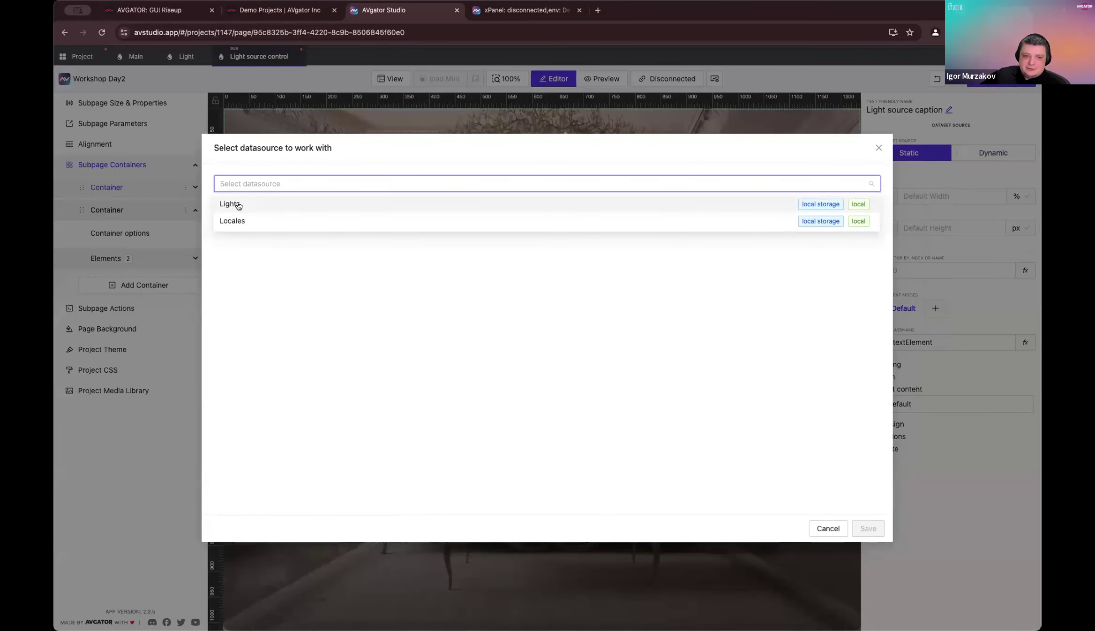
click(239, 204)
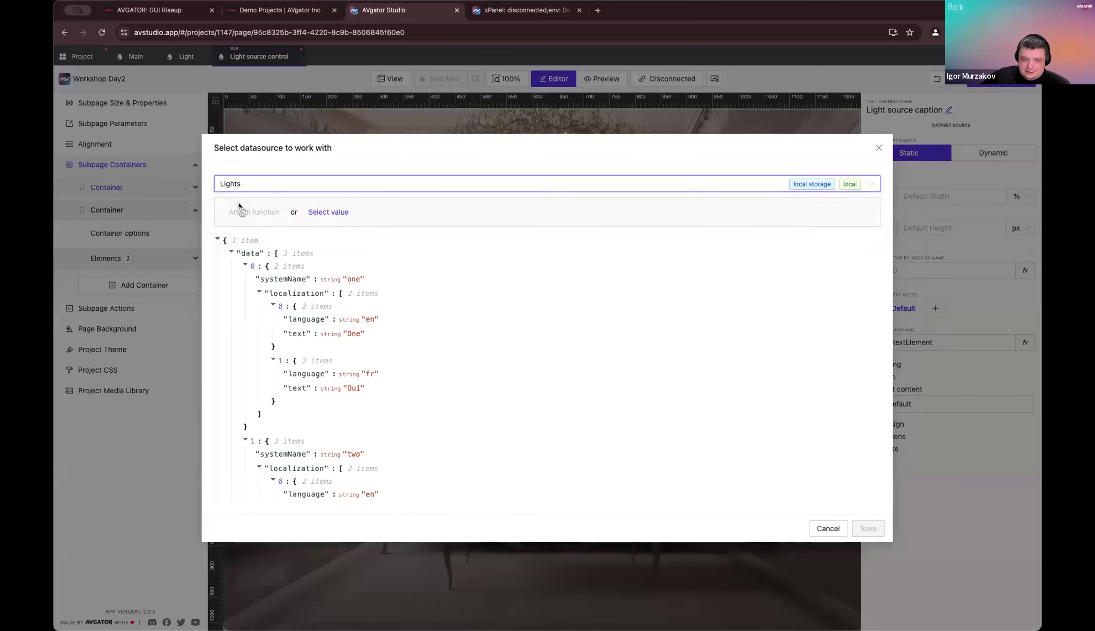
click(337, 212)
click(233, 193)
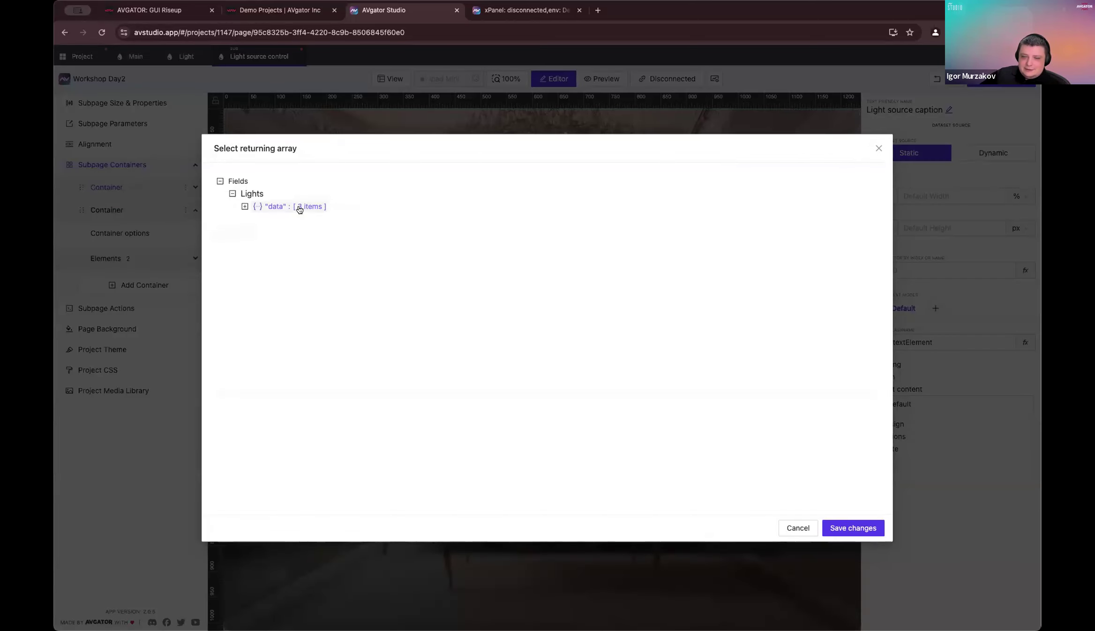
click(300, 209)
click(852, 528)
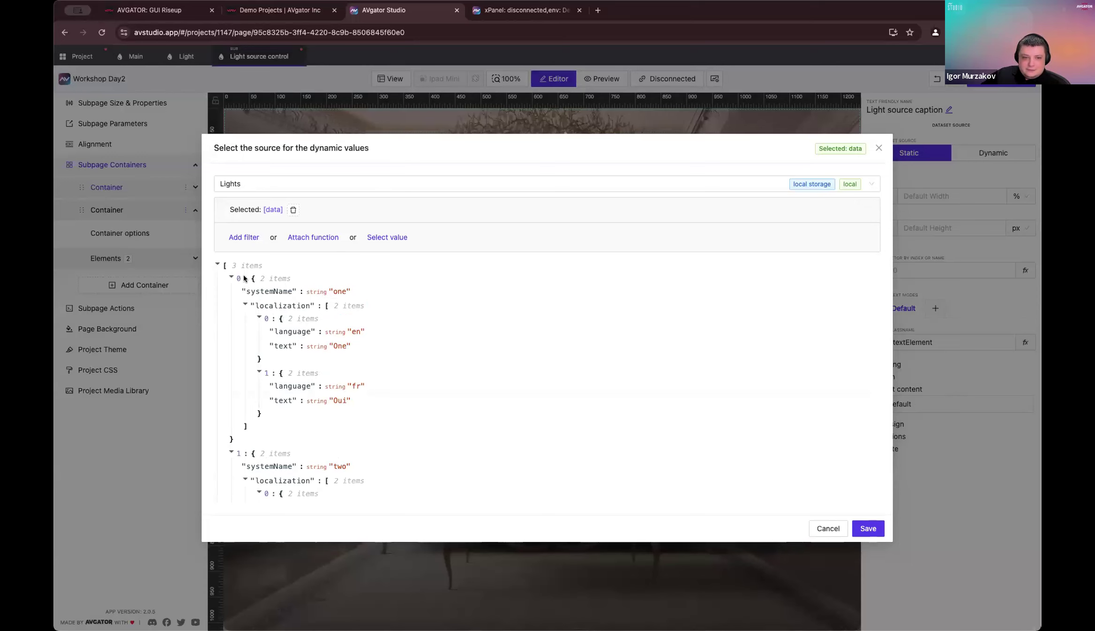
Step: Filter the caption's Lights data so that systemName equals the lightSourceSystemName parameter
click(241, 237)
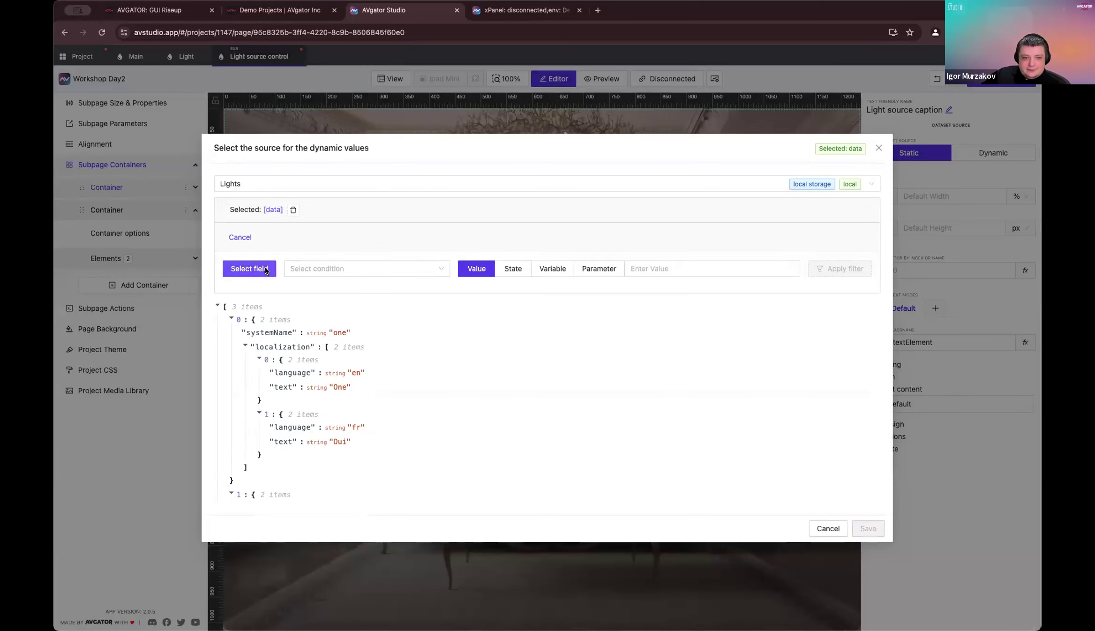
click(265, 271)
click(233, 193)
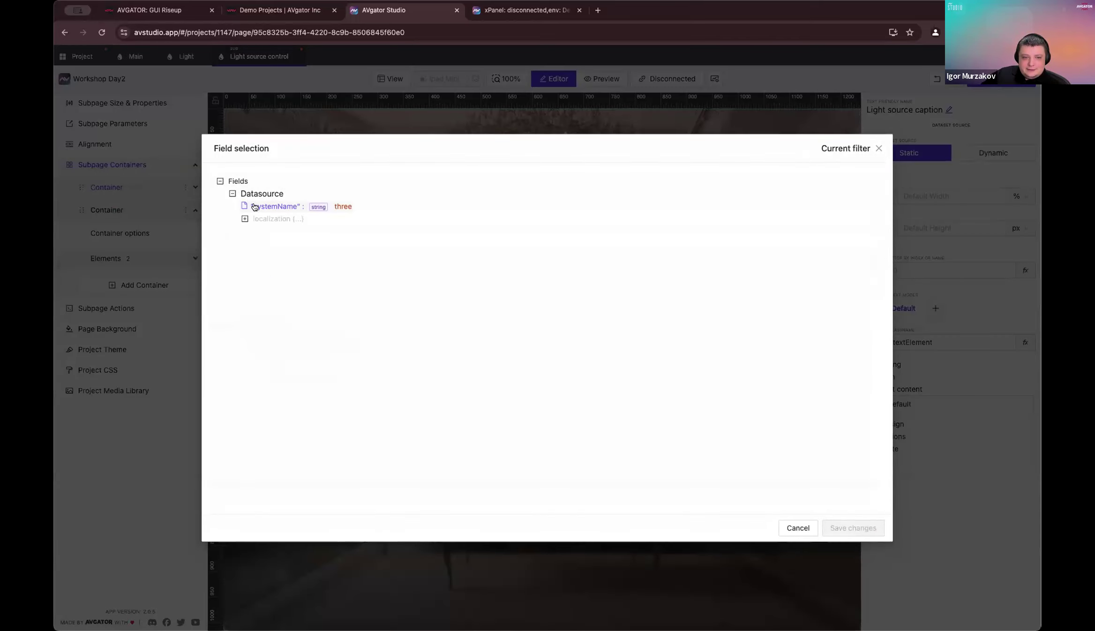
click(255, 207)
click(860, 528)
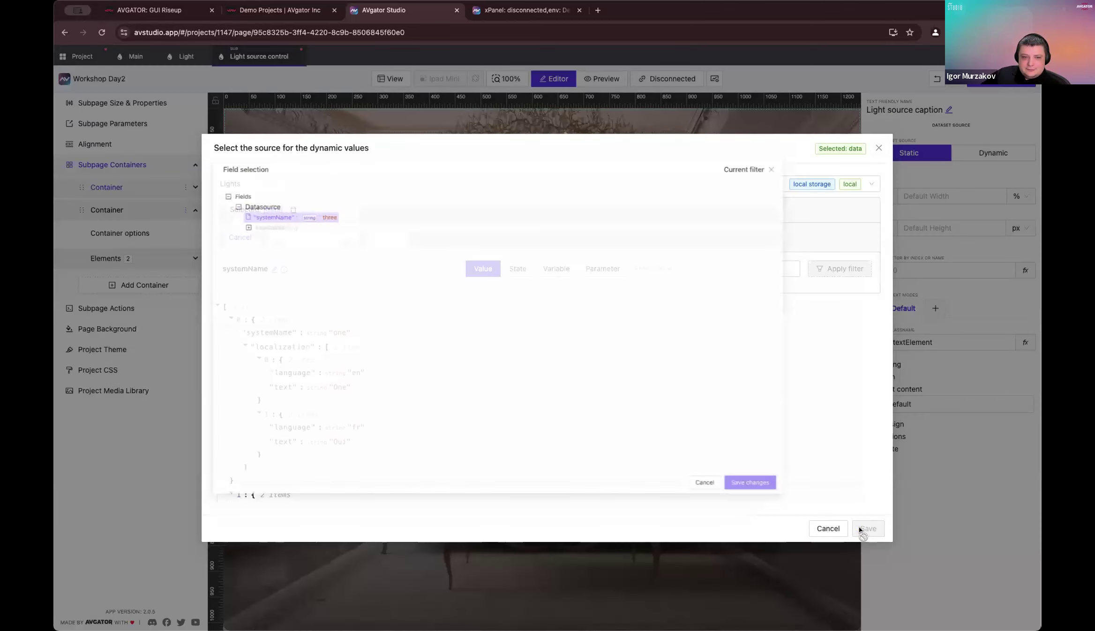
click(340, 263)
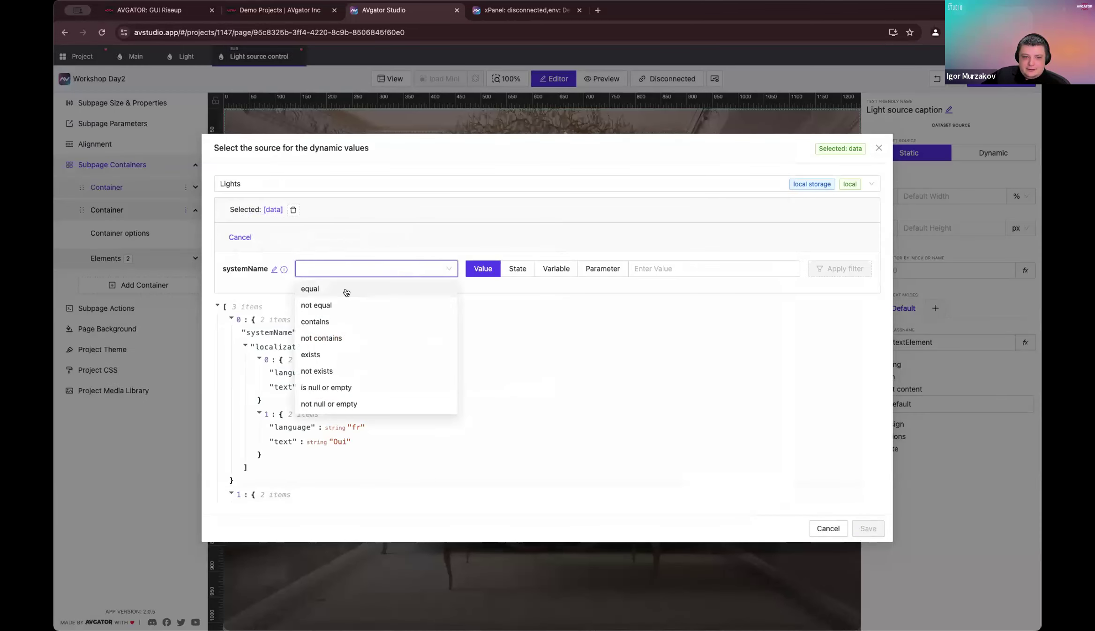
click(326, 290)
click(604, 268)
click(708, 269)
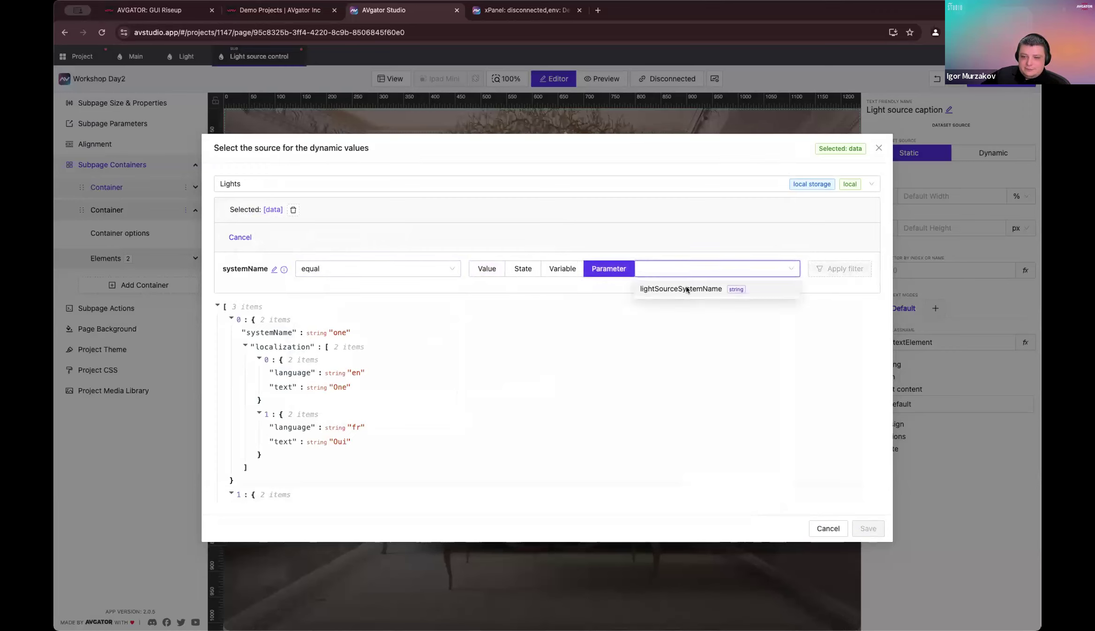
click(685, 289)
click(836, 273)
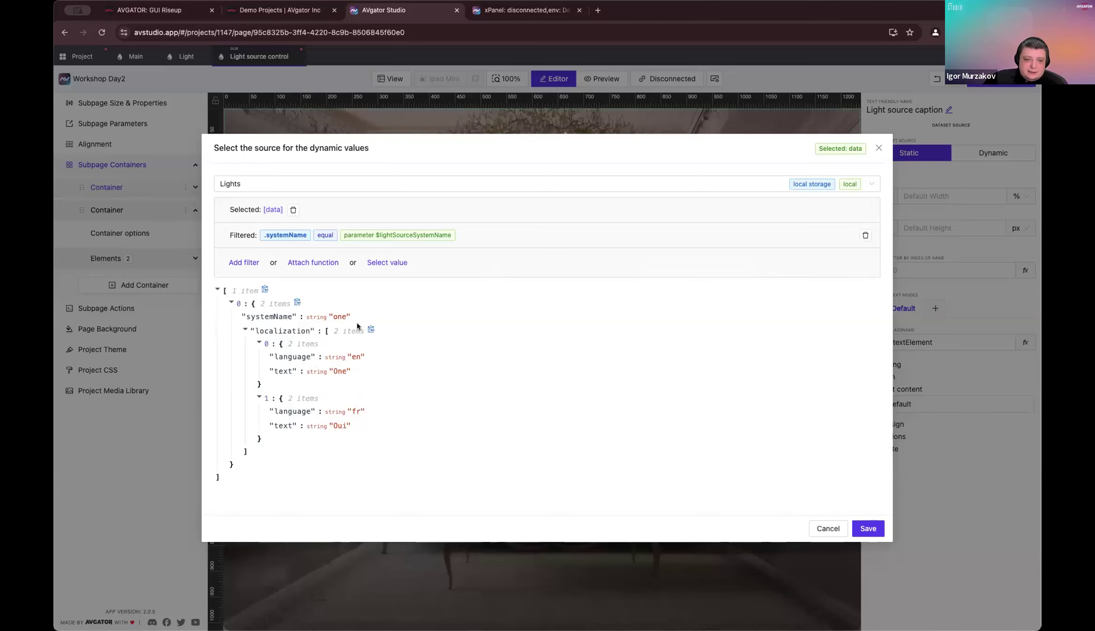
Step: Select the "localization" array of the filtered light item as the returning array
click(387, 262)
click(232, 193)
click(245, 206)
click(257, 218)
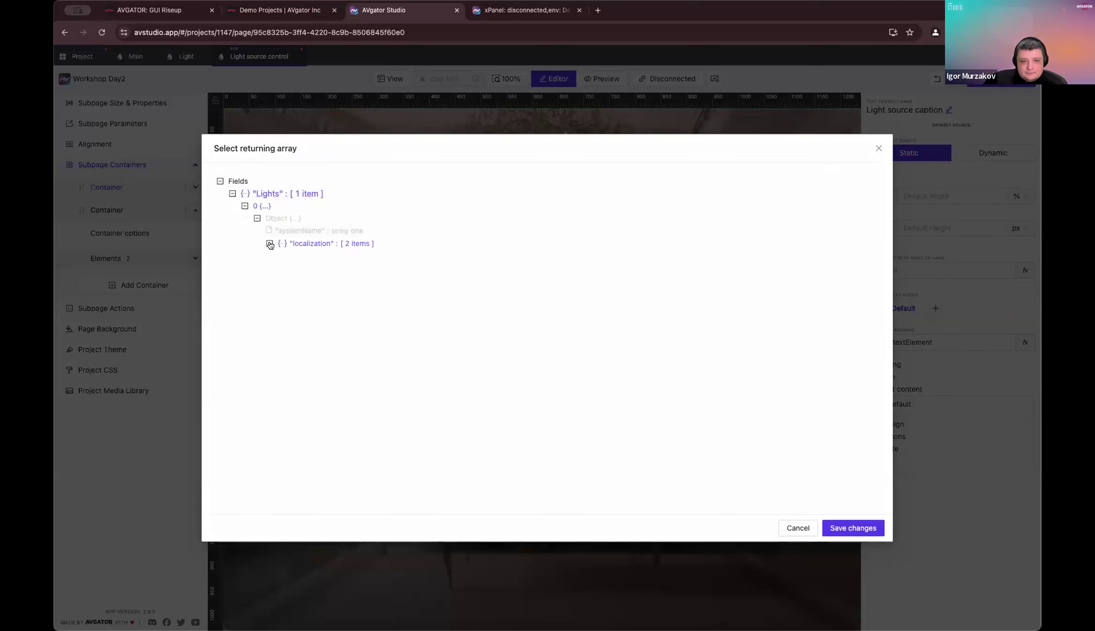
click(358, 243)
click(834, 535)
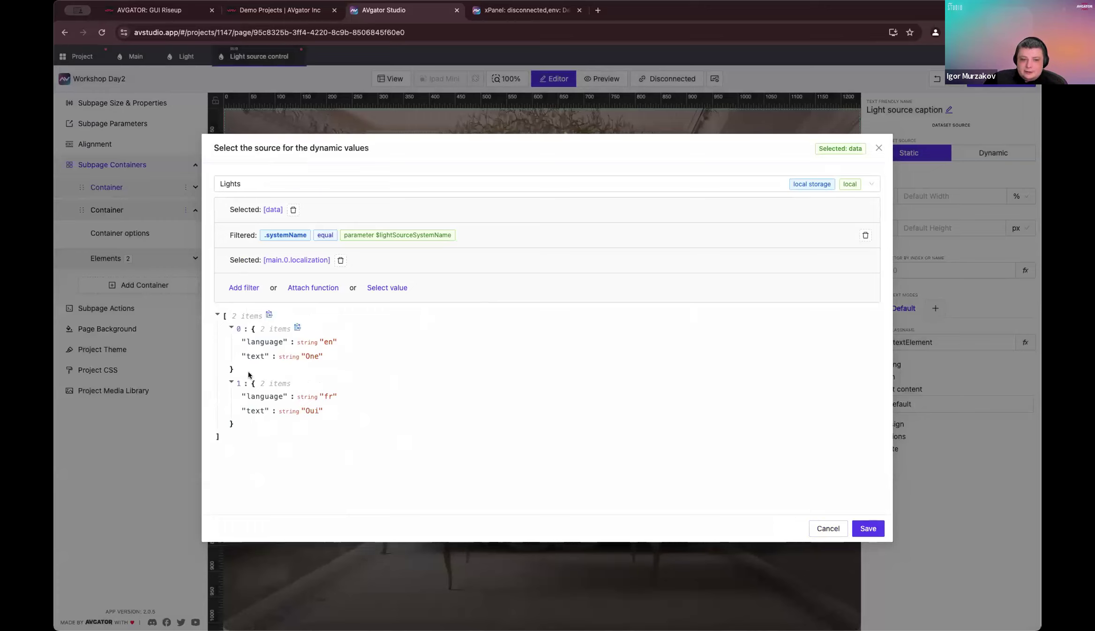
Step: Filter the localization array so that language equals the currentLocale variable, and save the caption's dynamic source
click(244, 289)
click(247, 317)
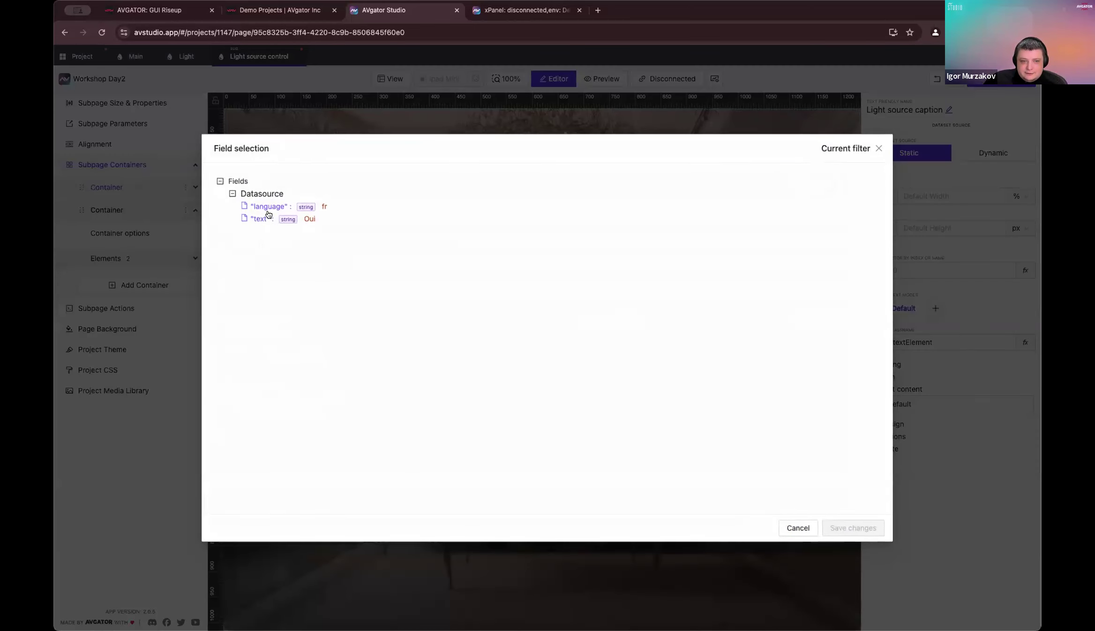
click(272, 208)
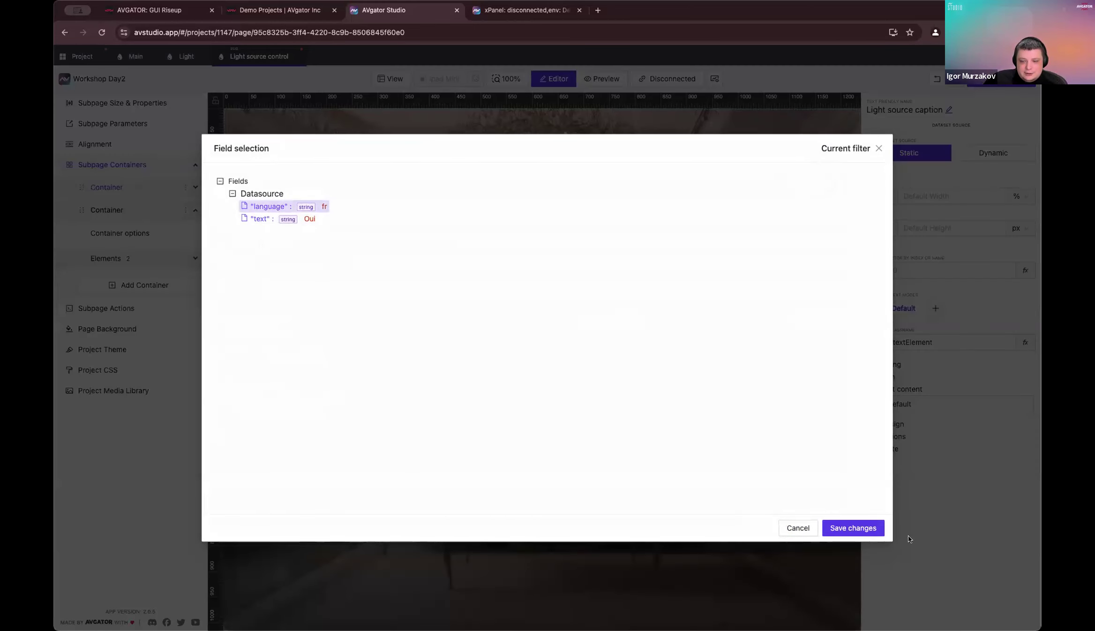
click(840, 529)
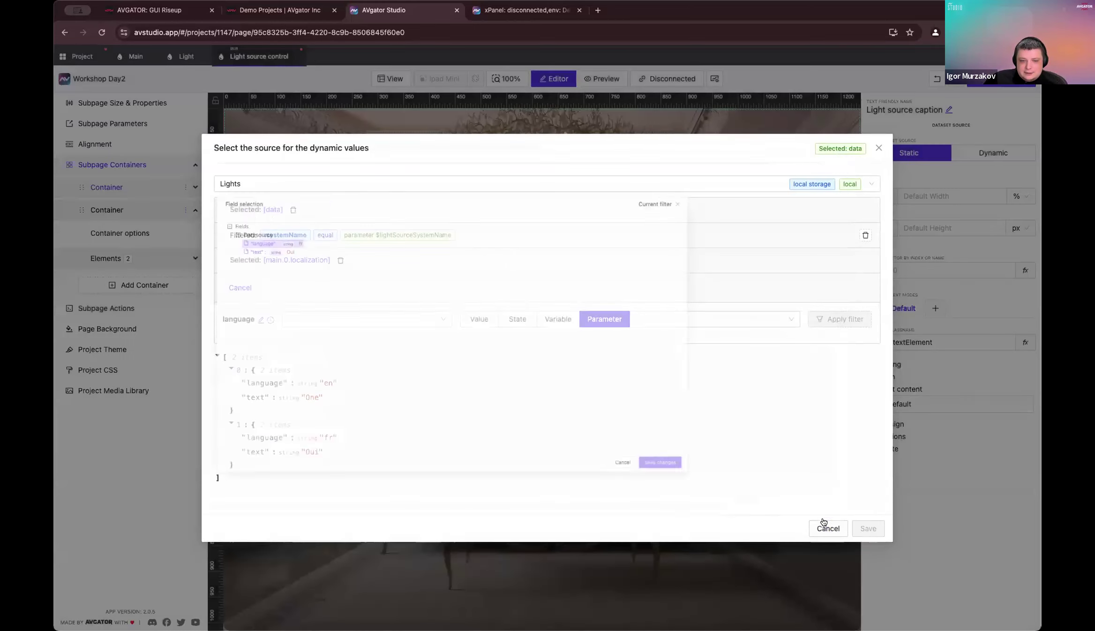
click(324, 314)
click(316, 342)
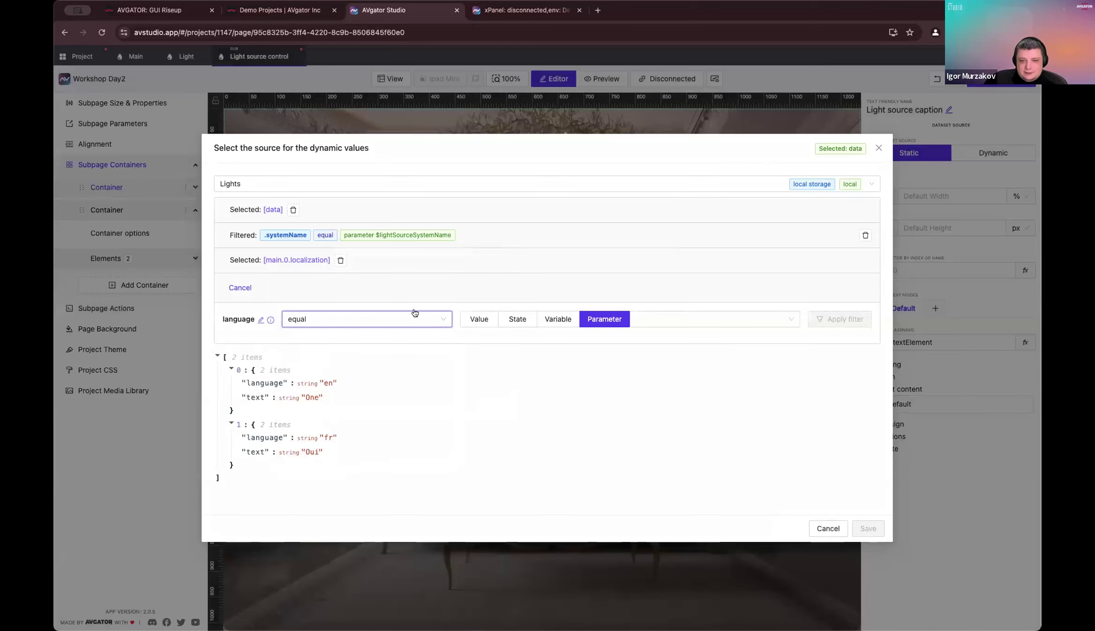
click(554, 318)
click(694, 317)
click(664, 354)
click(839, 316)
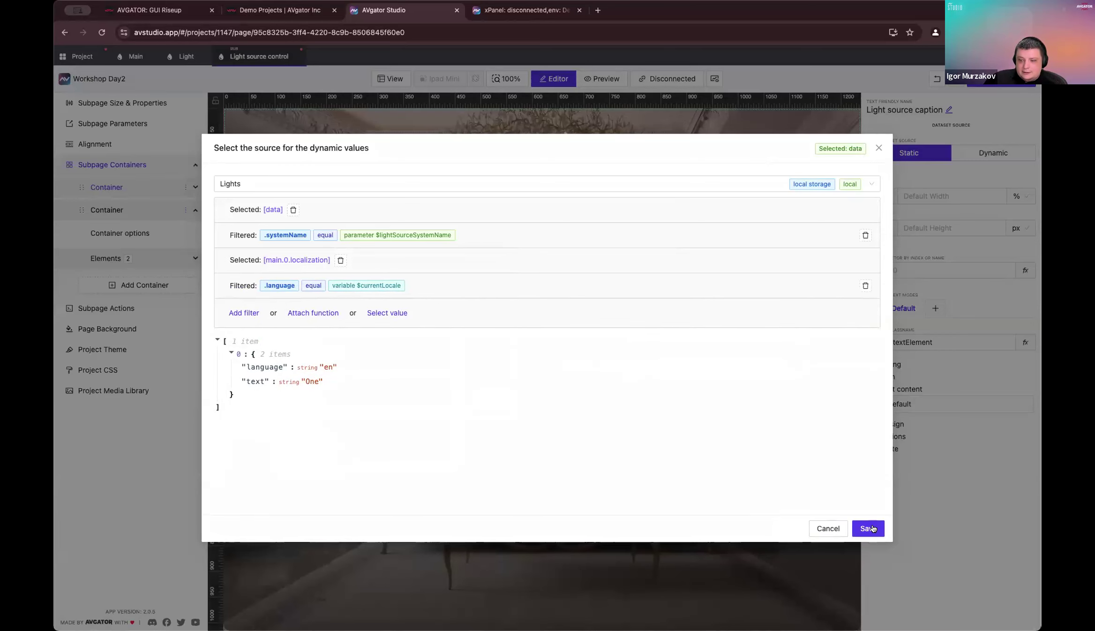
click(868, 528)
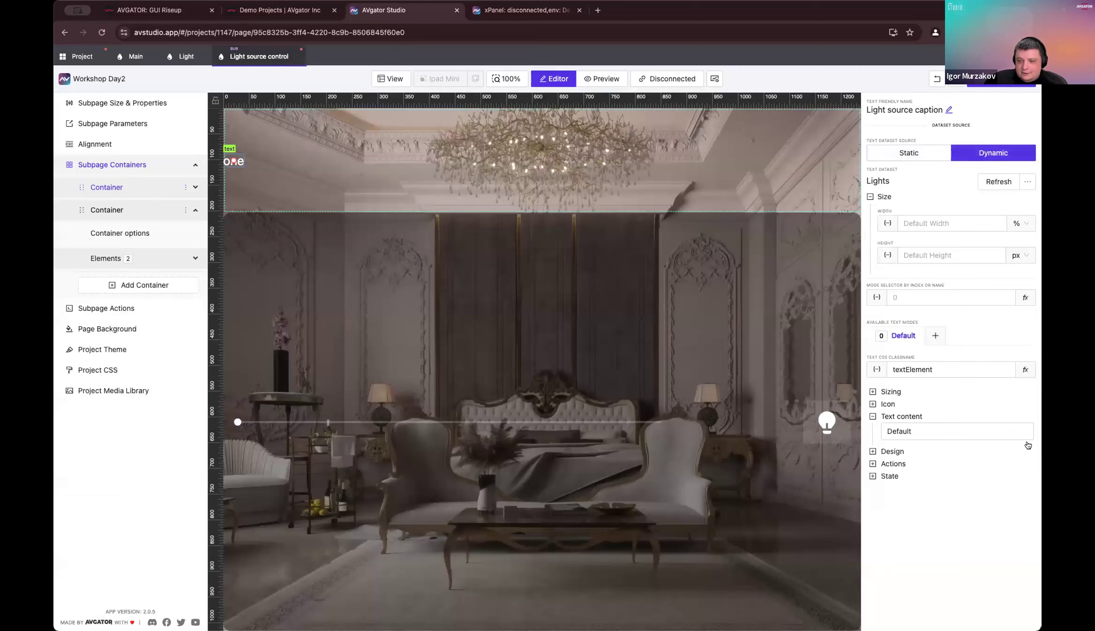
Step: Replace the Light source caption's text content with a JSON insert of the datasource's "text" field and save it
click(931, 433)
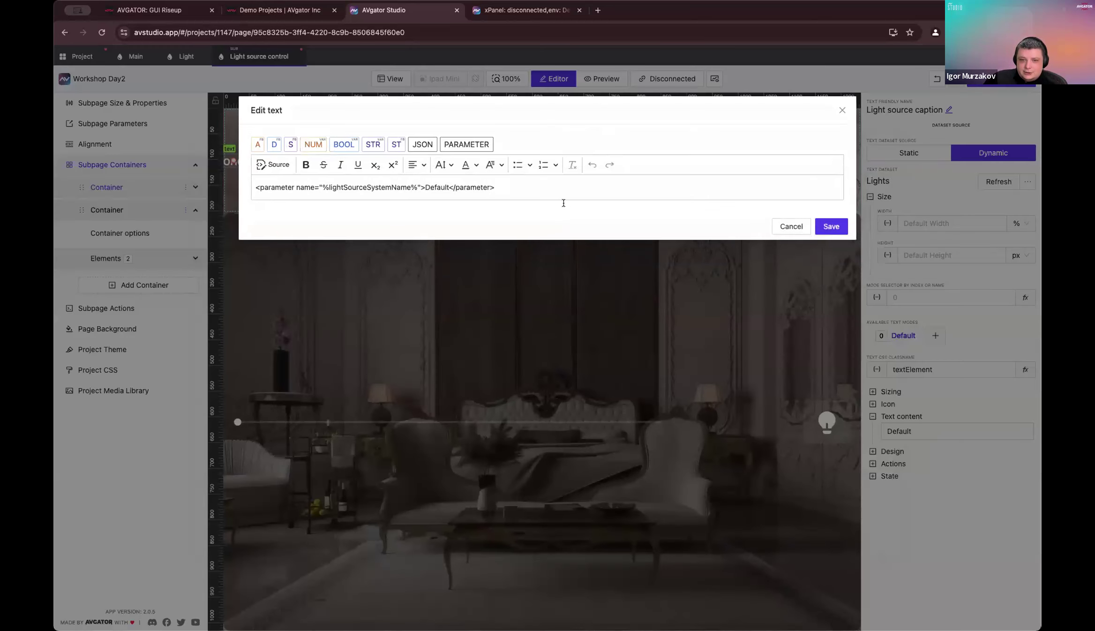
triple_click(575, 187)
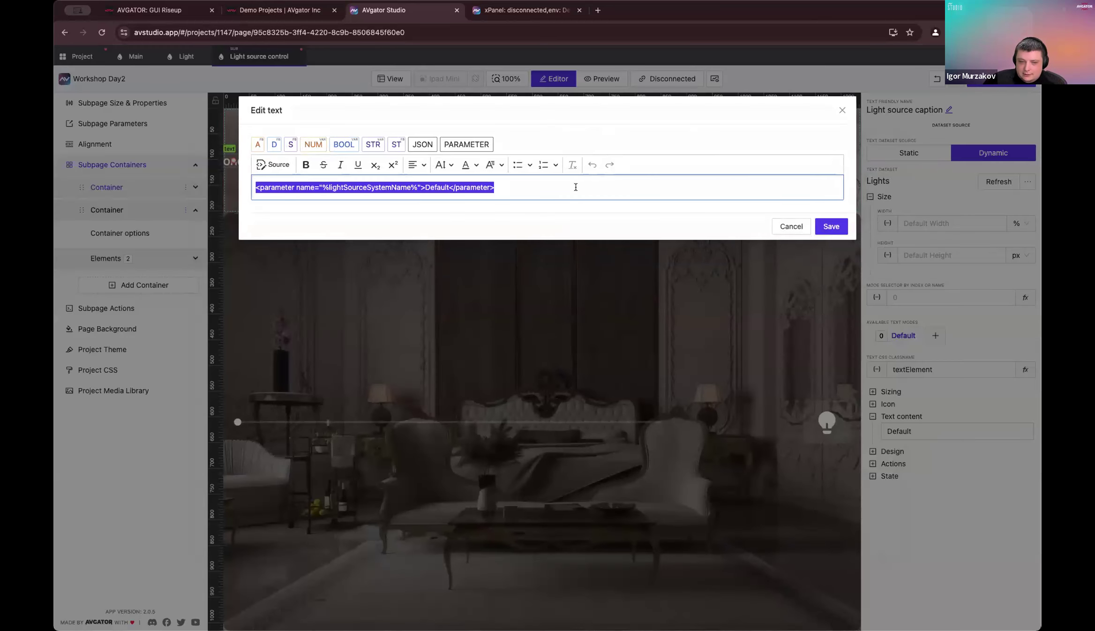
key(BackSpace)
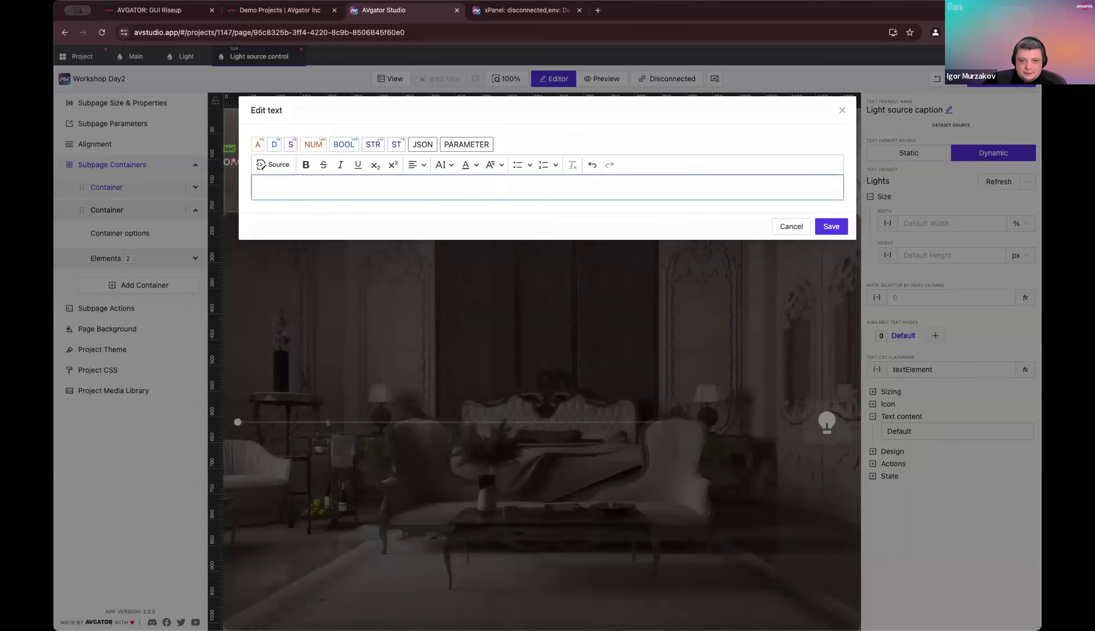
click(422, 144)
click(233, 220)
click(245, 233)
click(272, 249)
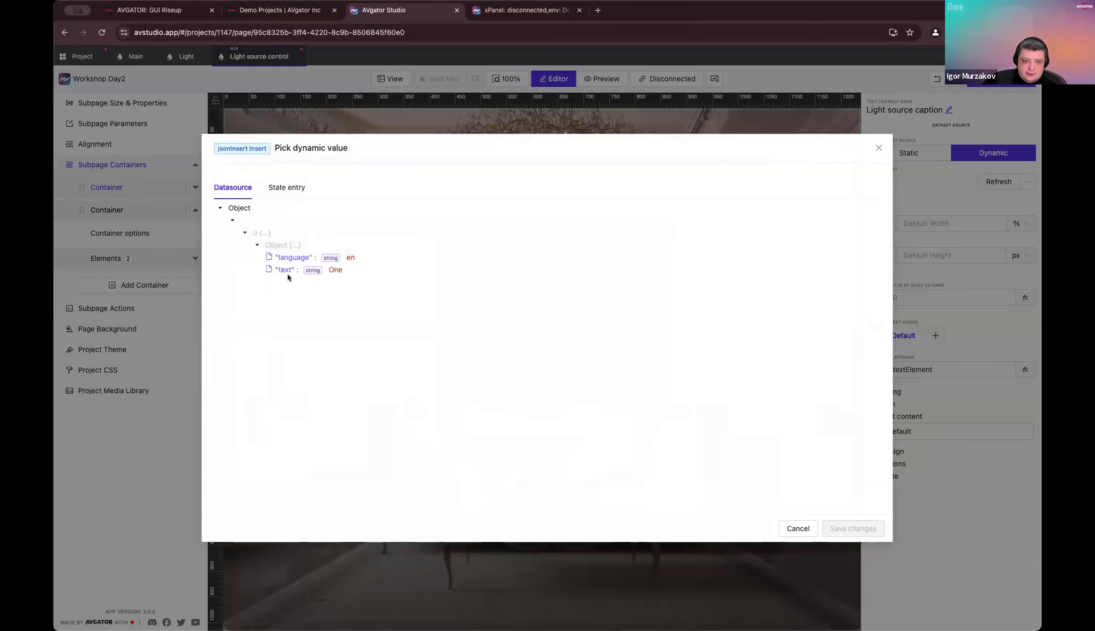
click(328, 271)
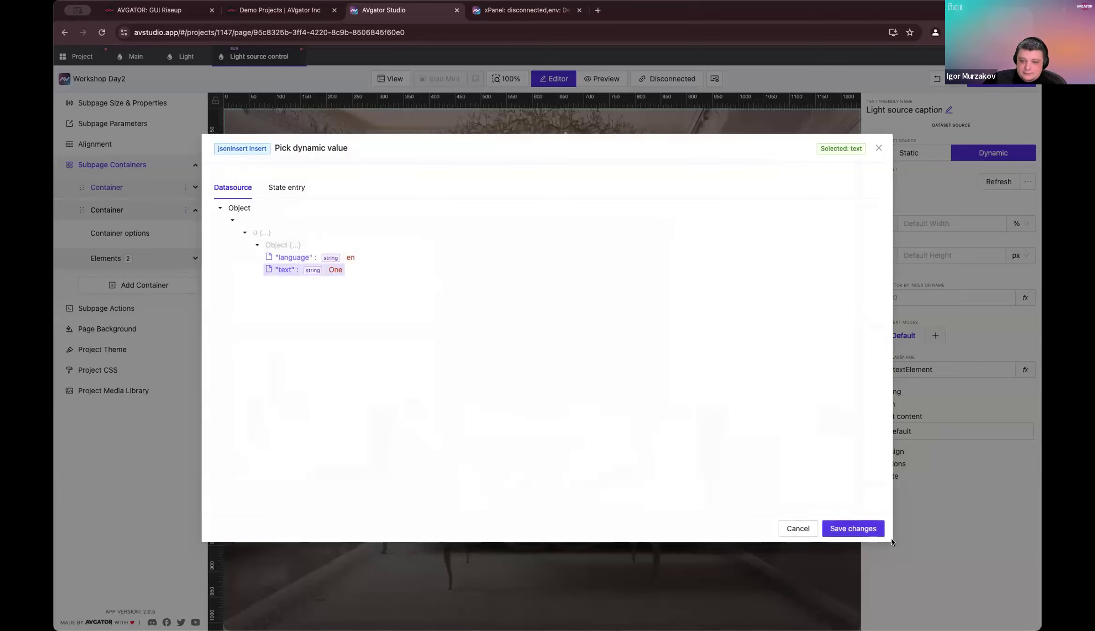
click(854, 529)
click(830, 226)
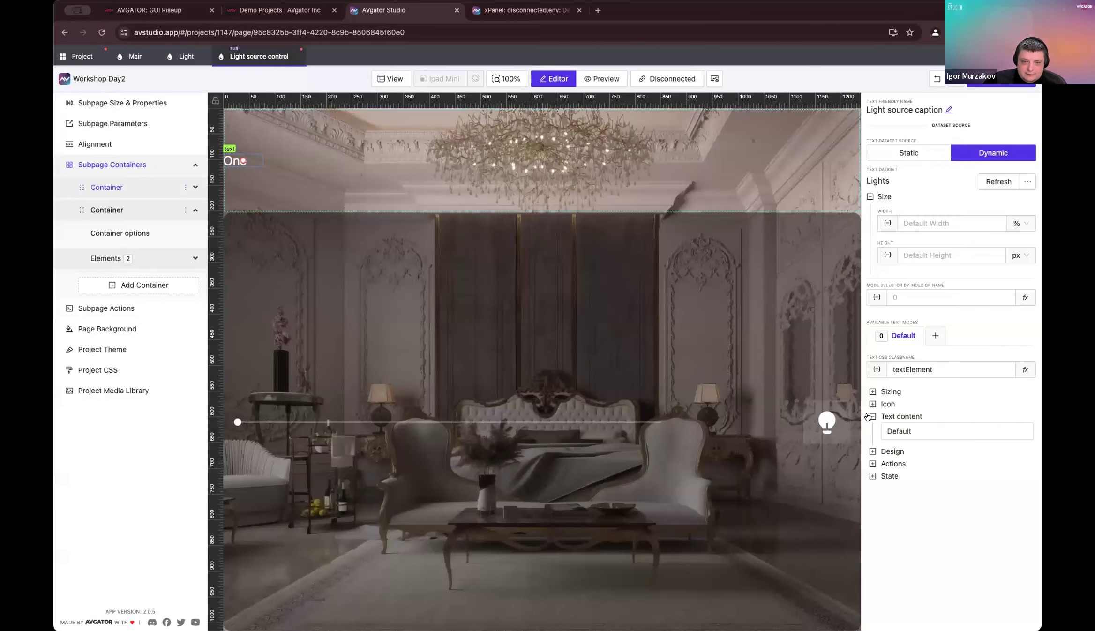
Step: Save the project and go to the Light page
click(1002, 81)
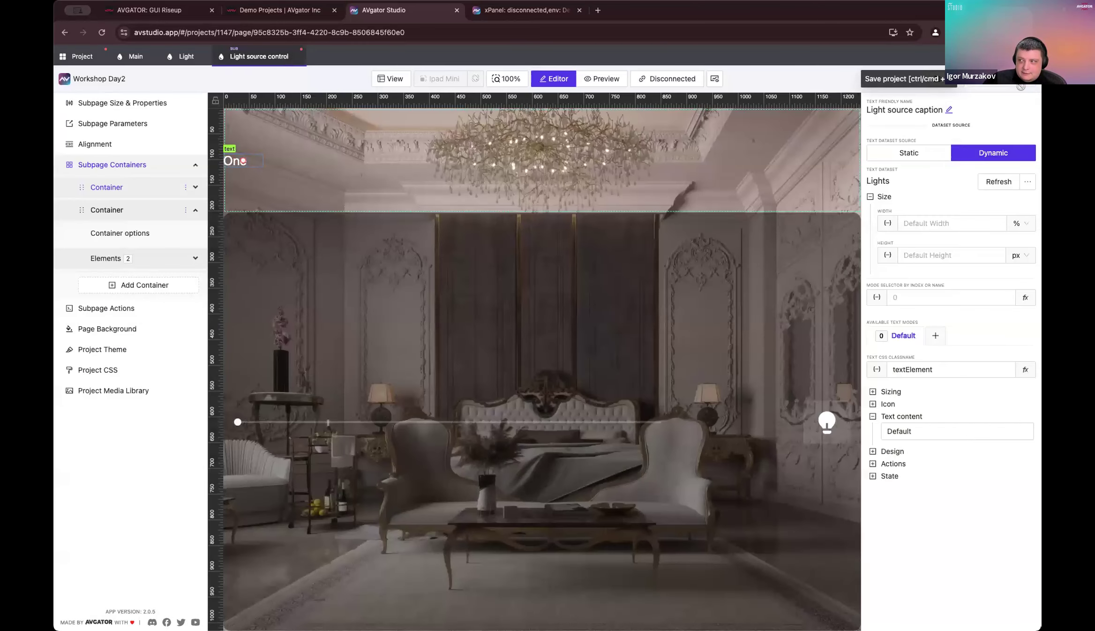
click(186, 58)
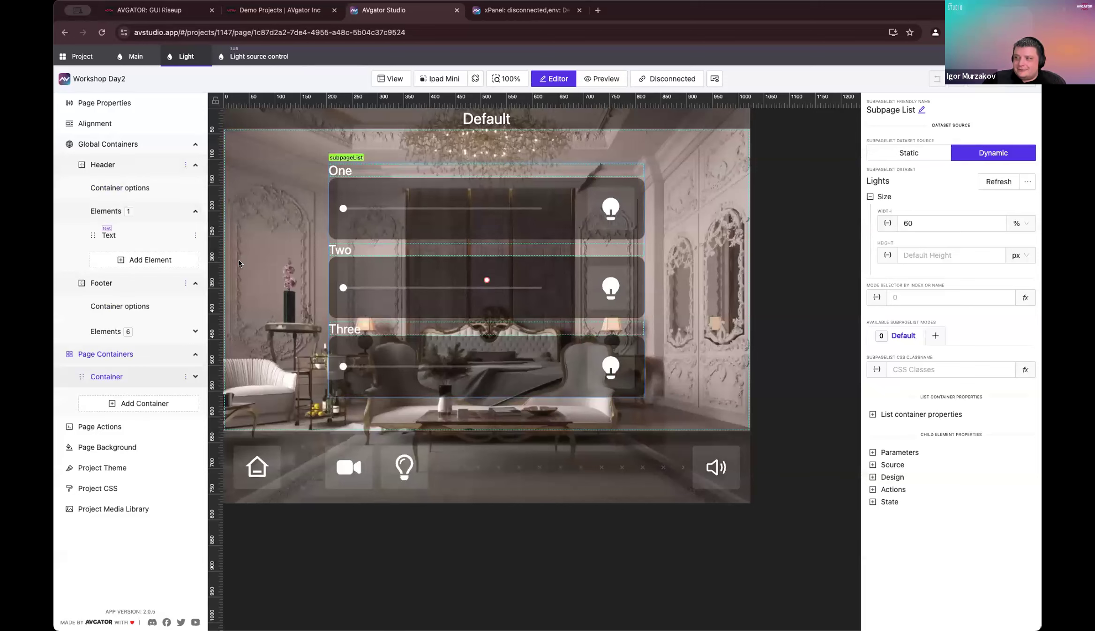
click(257, 221)
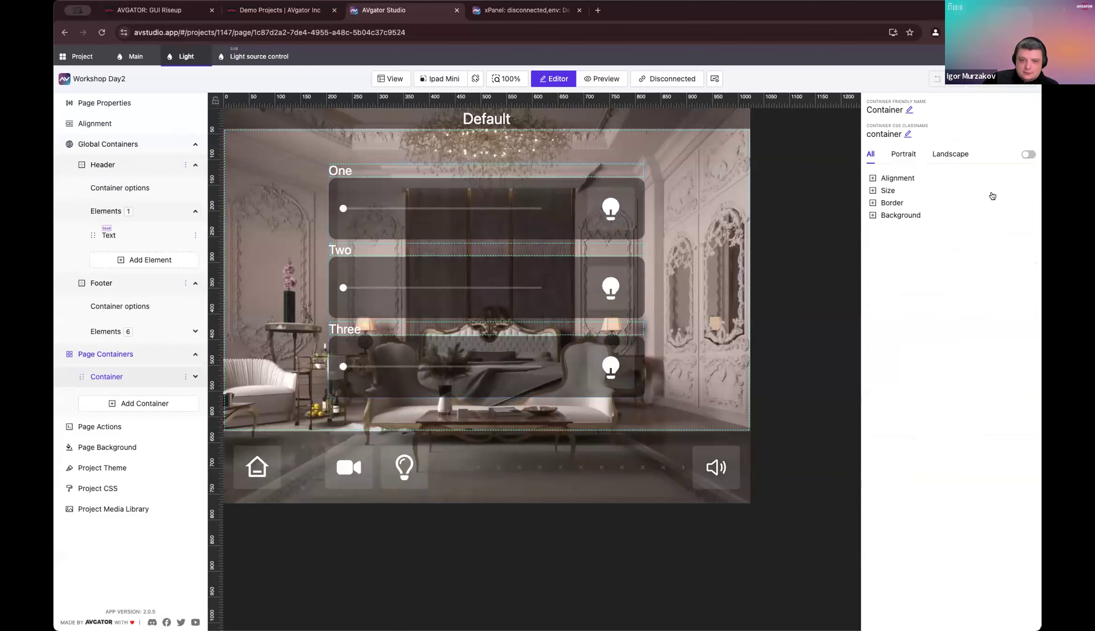
click(674, 121)
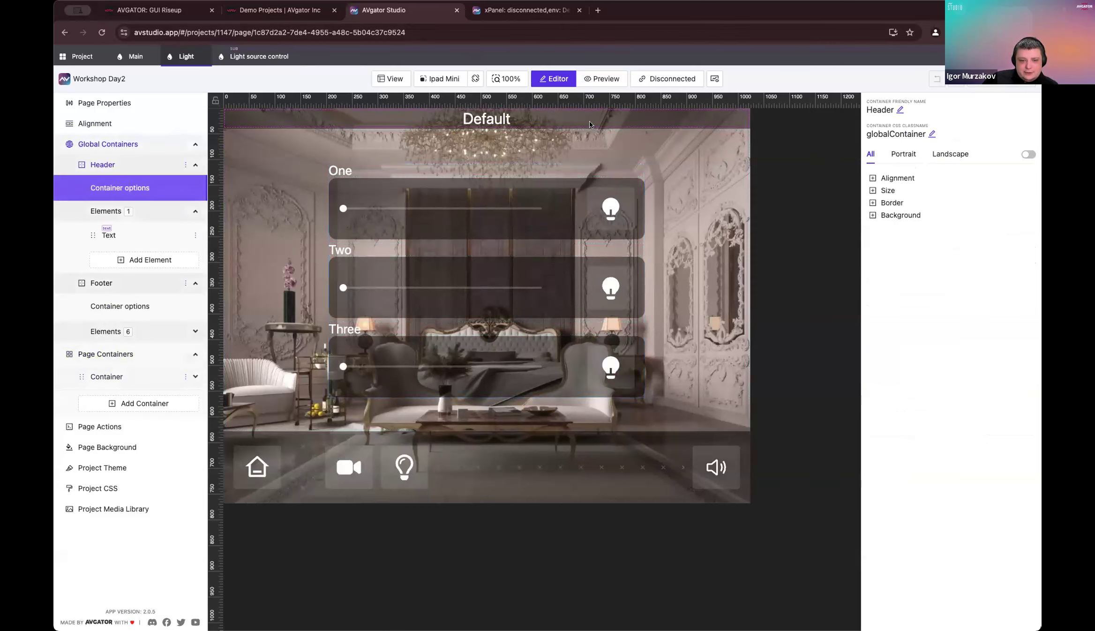
click(499, 467)
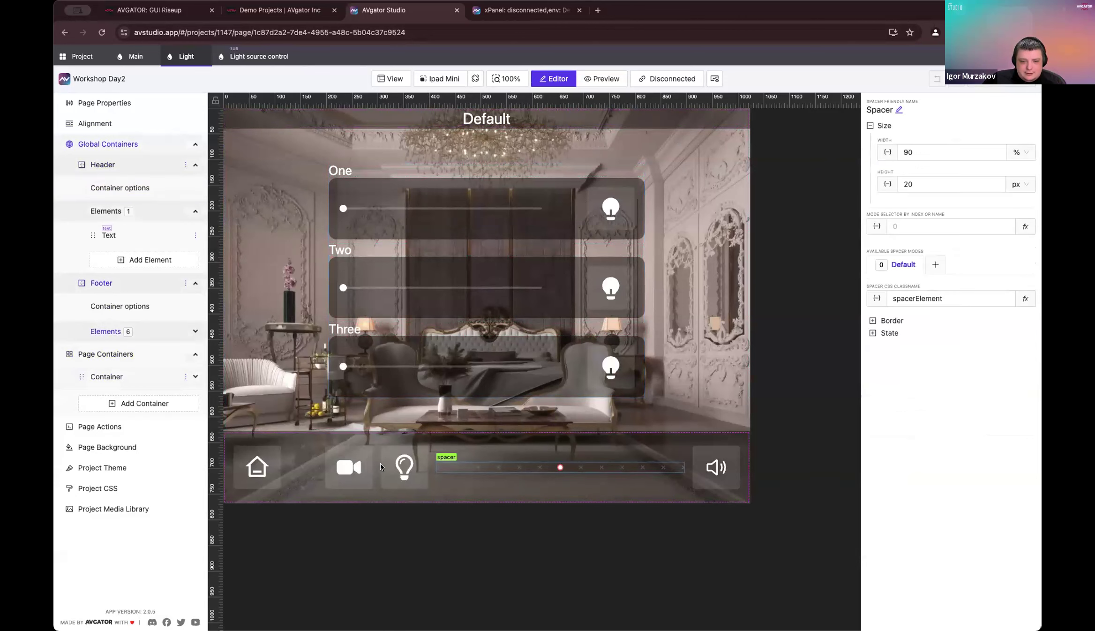
Step: Clone the light bulb button in the footer, making 1 copy
click(404, 467)
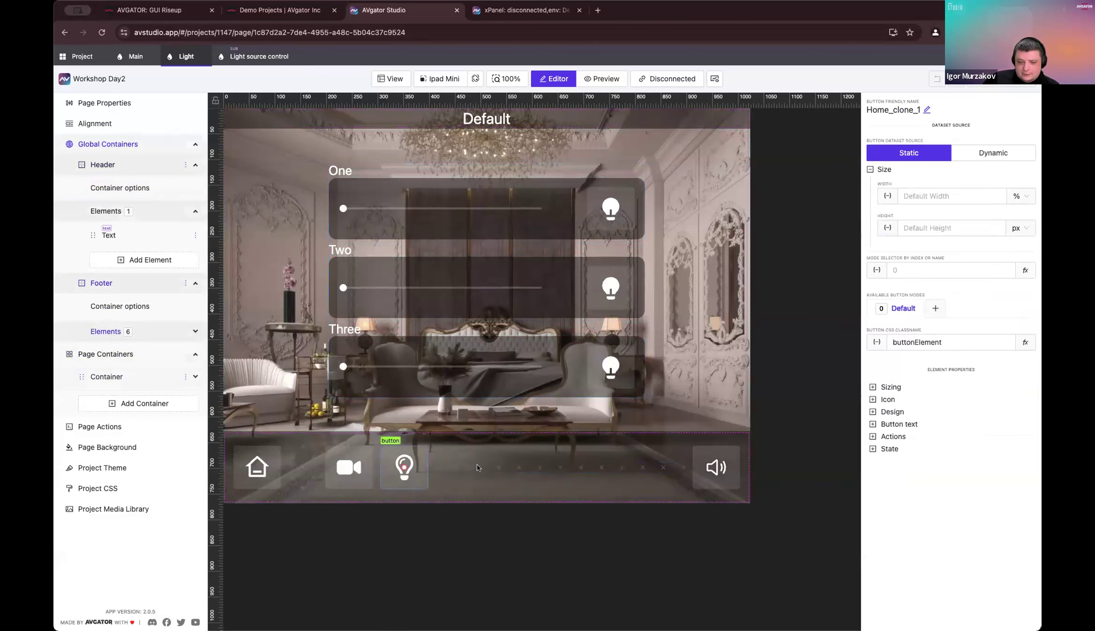
right_click(417, 461)
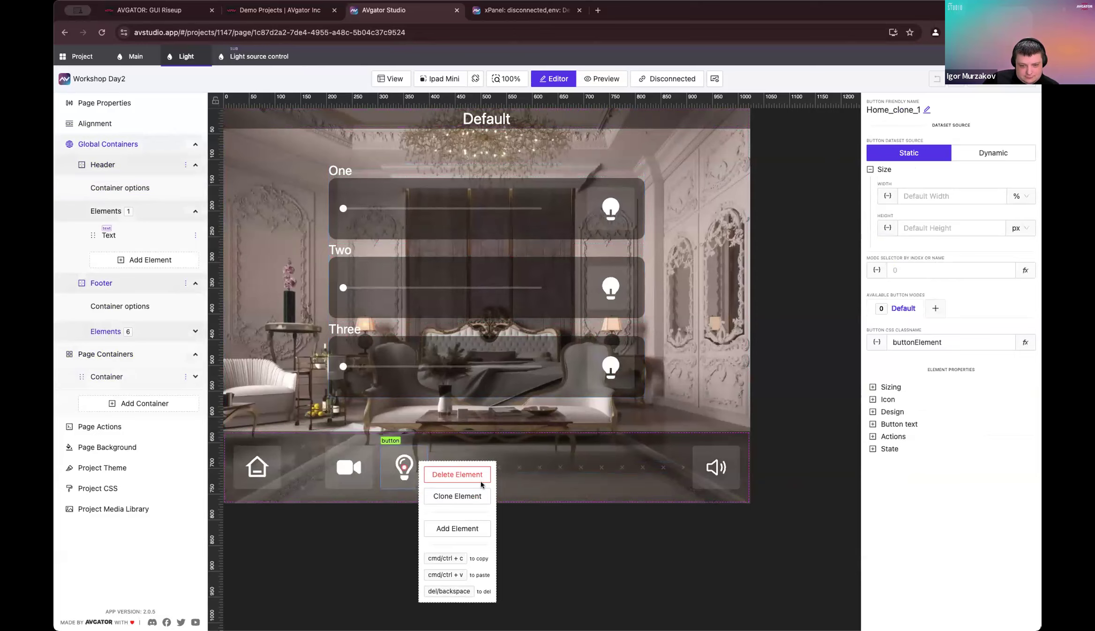
click(461, 496)
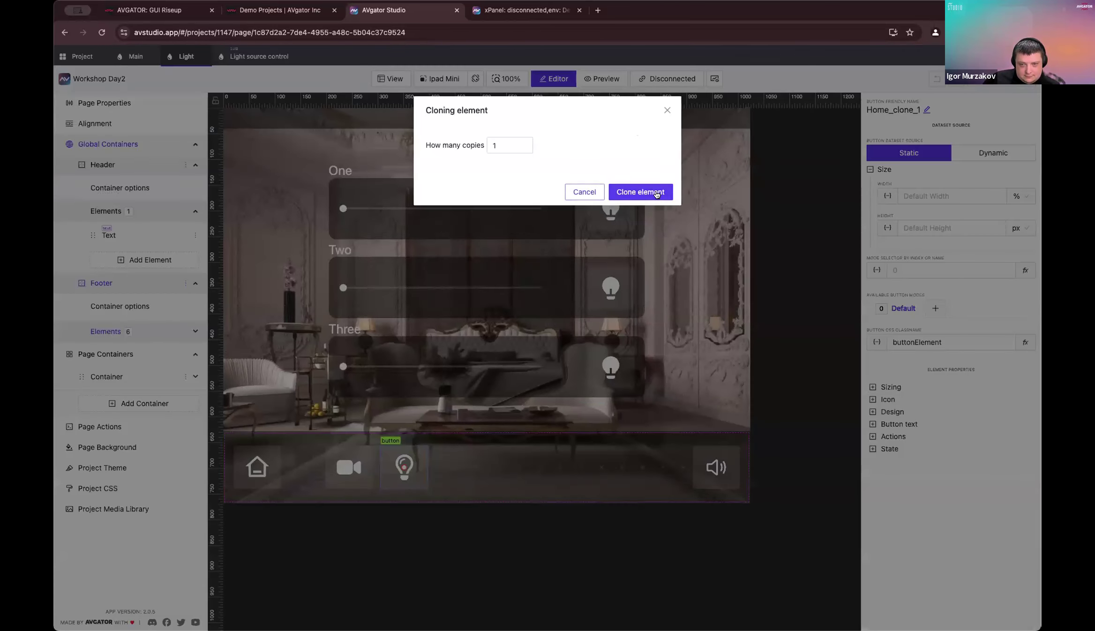
click(649, 192)
Step: Move the cloned light bulb button in the footer to just before the speaker button
click(722, 492)
click(720, 465)
drag(719, 467, 645, 472)
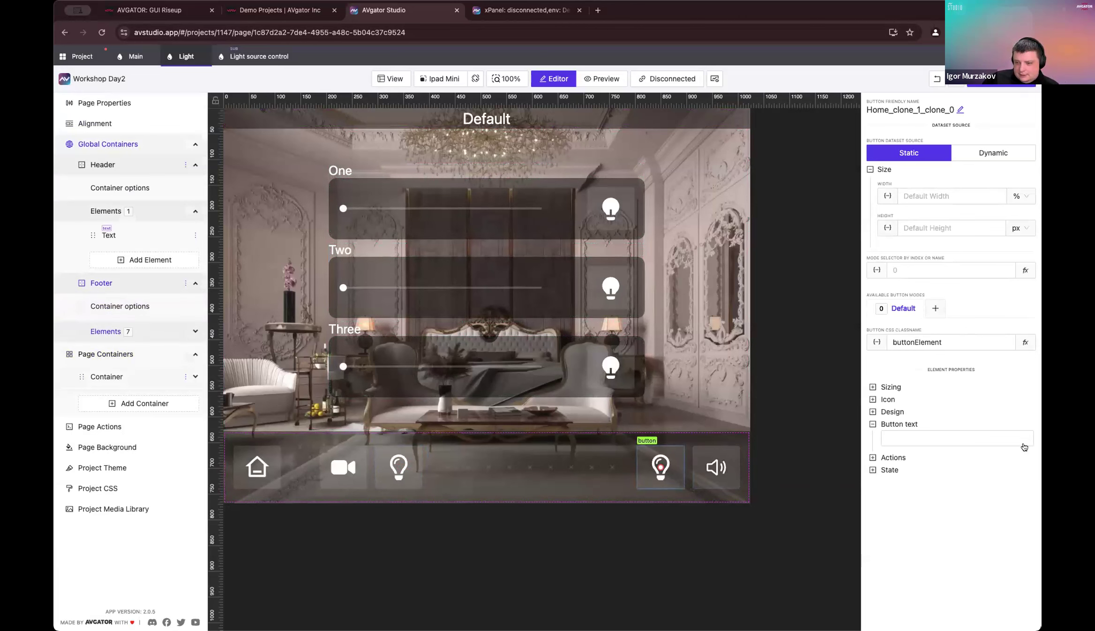
Step: Delete the existing "New button action" from the cloned light bulb button
click(904, 459)
click(1025, 482)
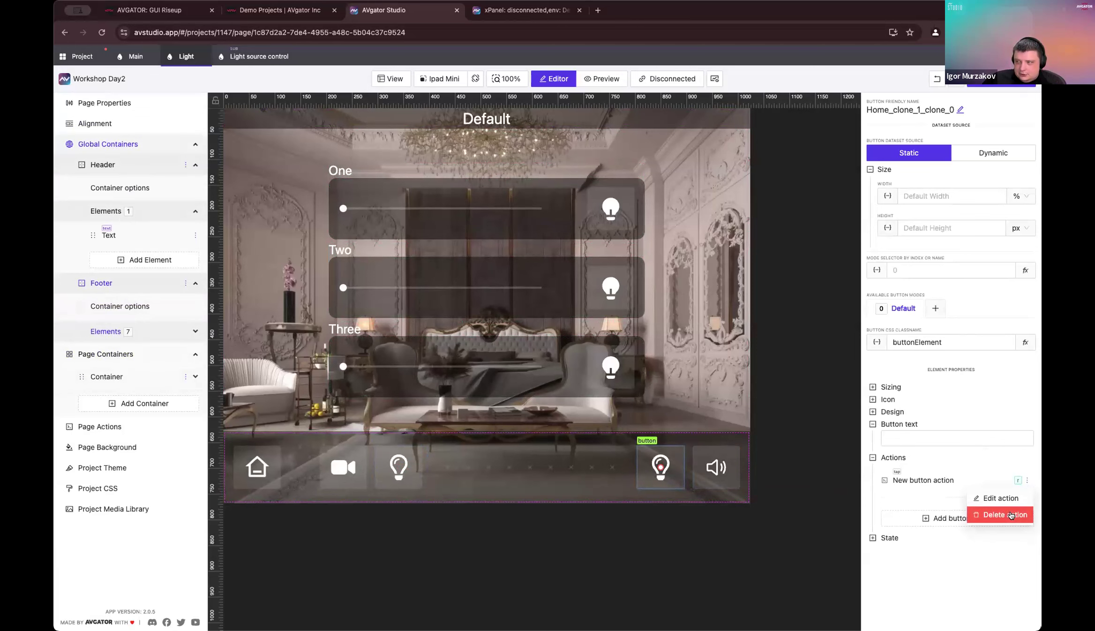
Step: Delete the existing action from the footer light bulb button beside the speaker button, and save the project
click(1011, 515)
click(611, 181)
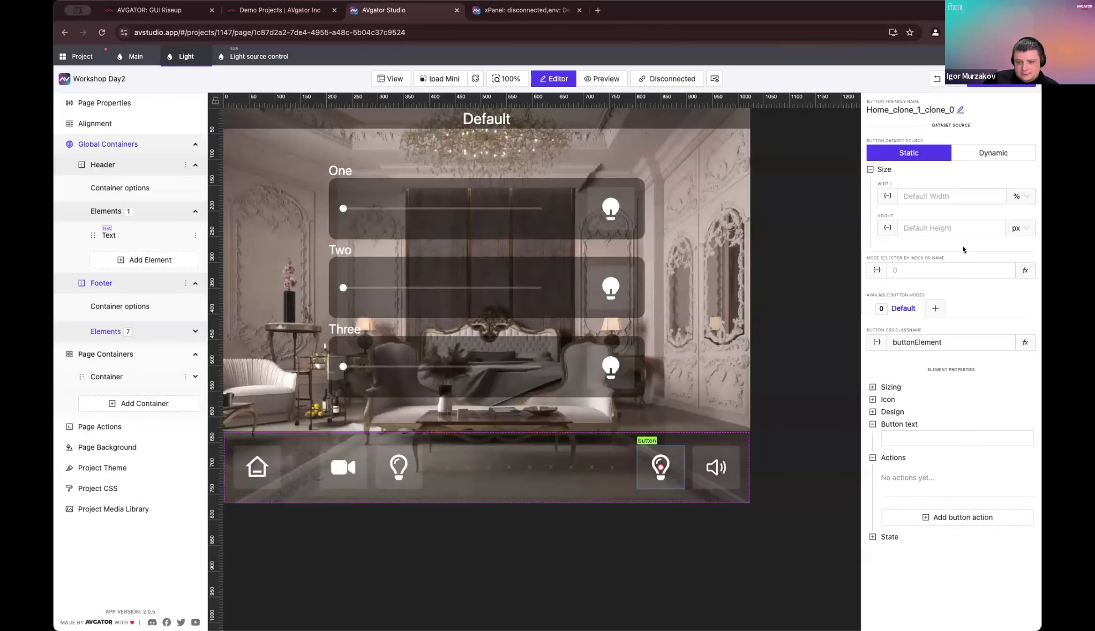
click(715, 328)
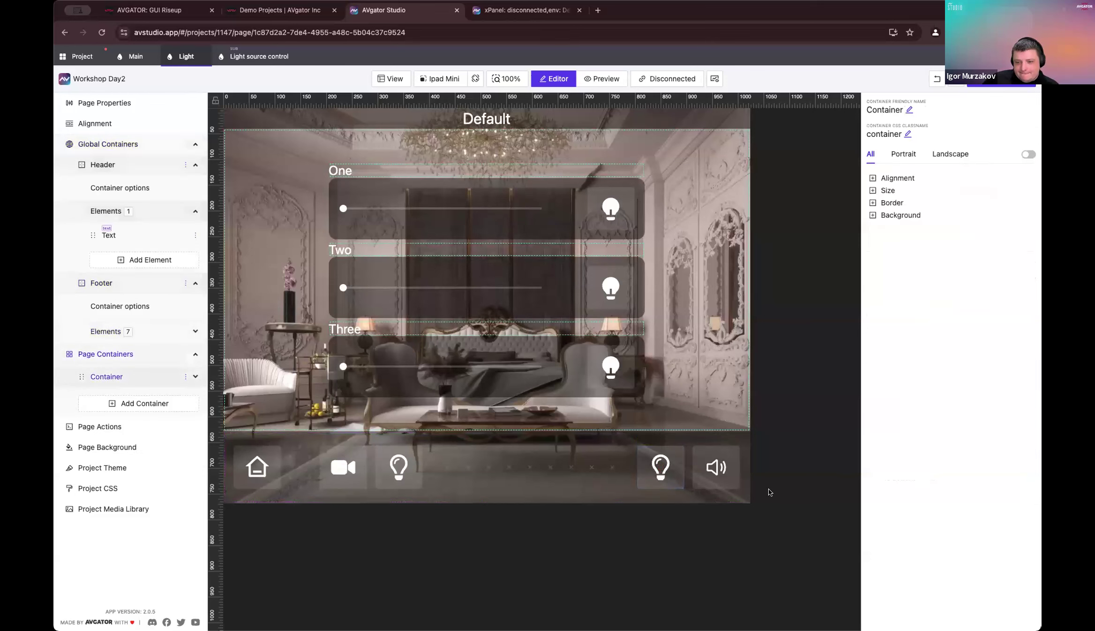
click(688, 487)
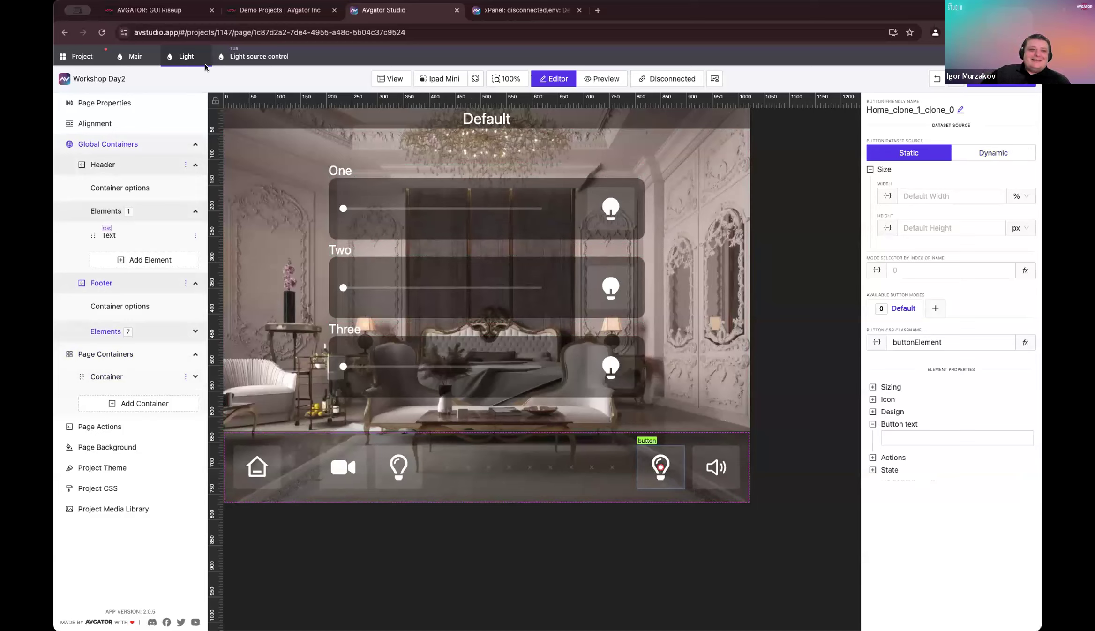
click(1001, 86)
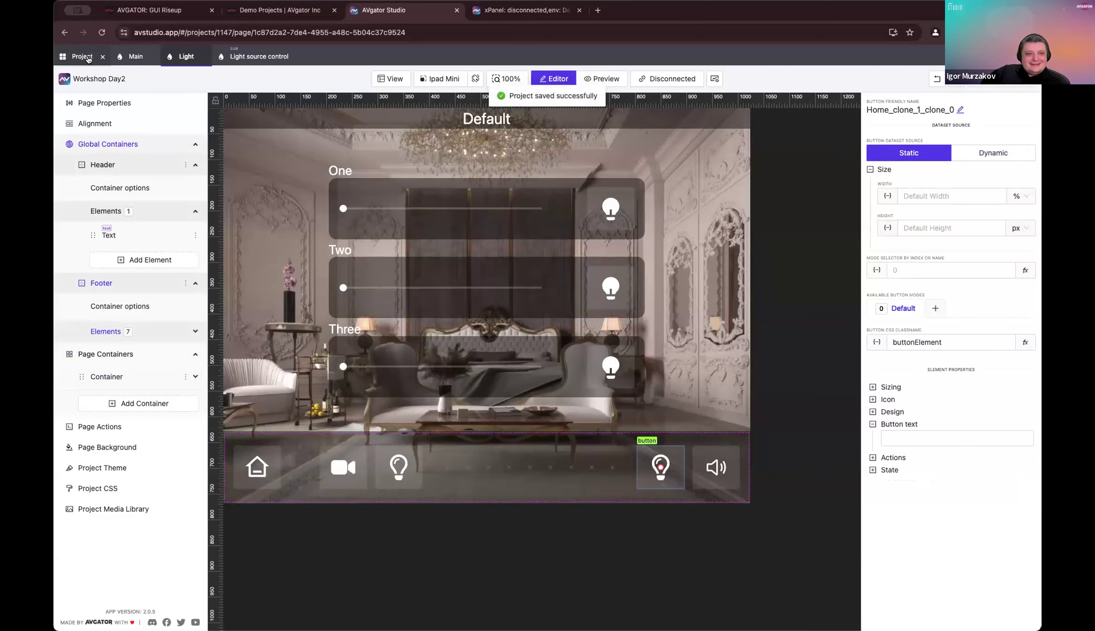
Step: Open the project's Locales data source for editing
click(82, 56)
click(107, 202)
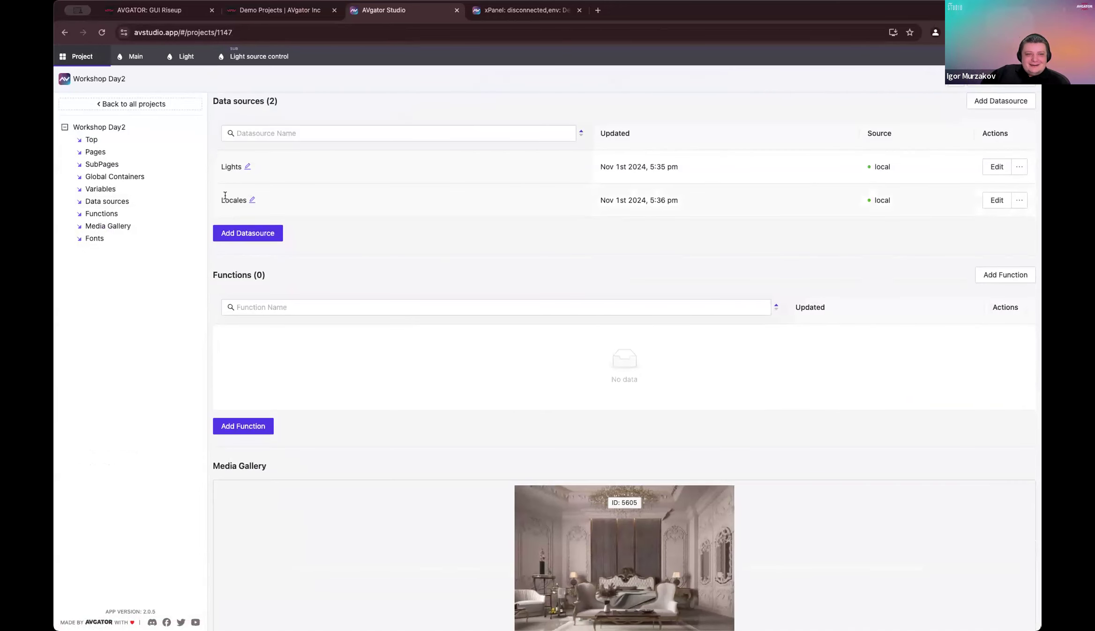
click(996, 201)
Step: Add the property "langtochange": "fr" to the English entry in the Locales JSON
click(268, 175)
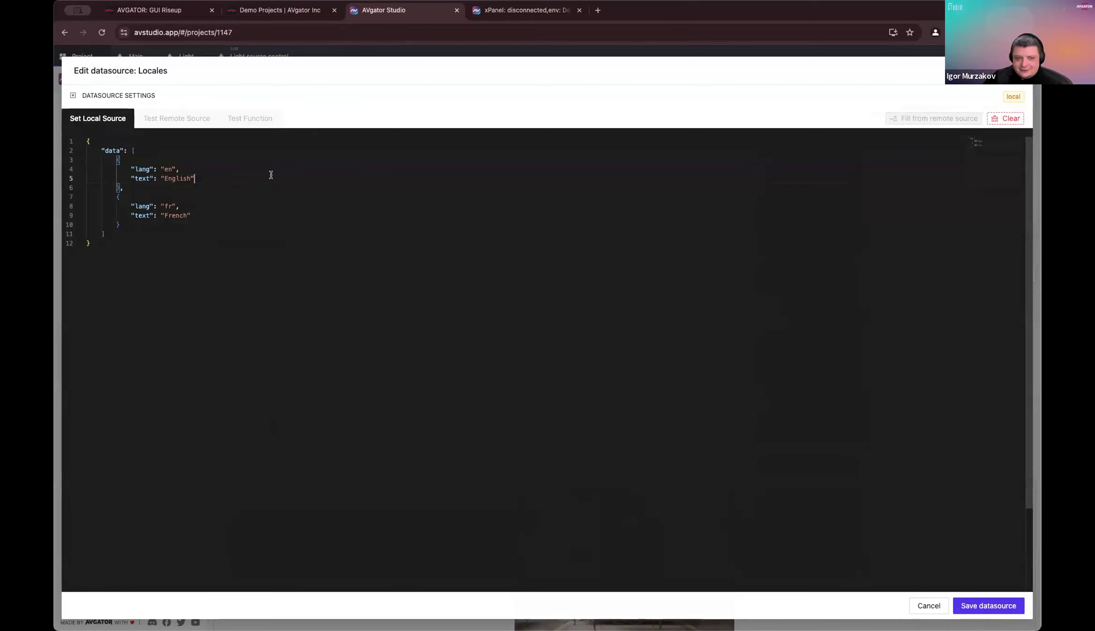
text(,)
key(Return)
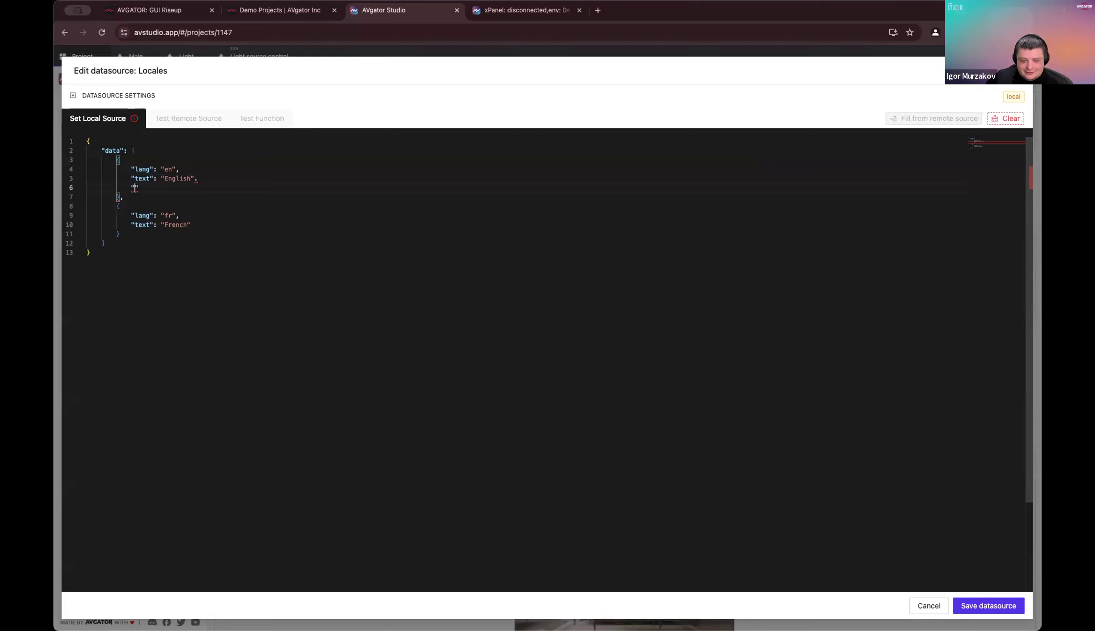
text("lang)
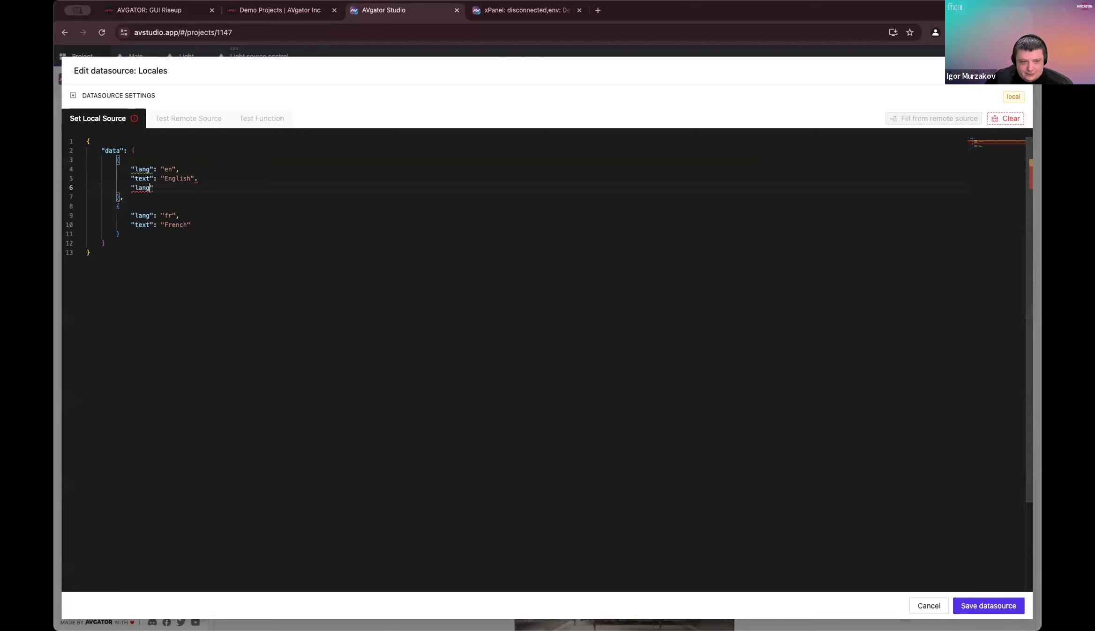
text(tochange")
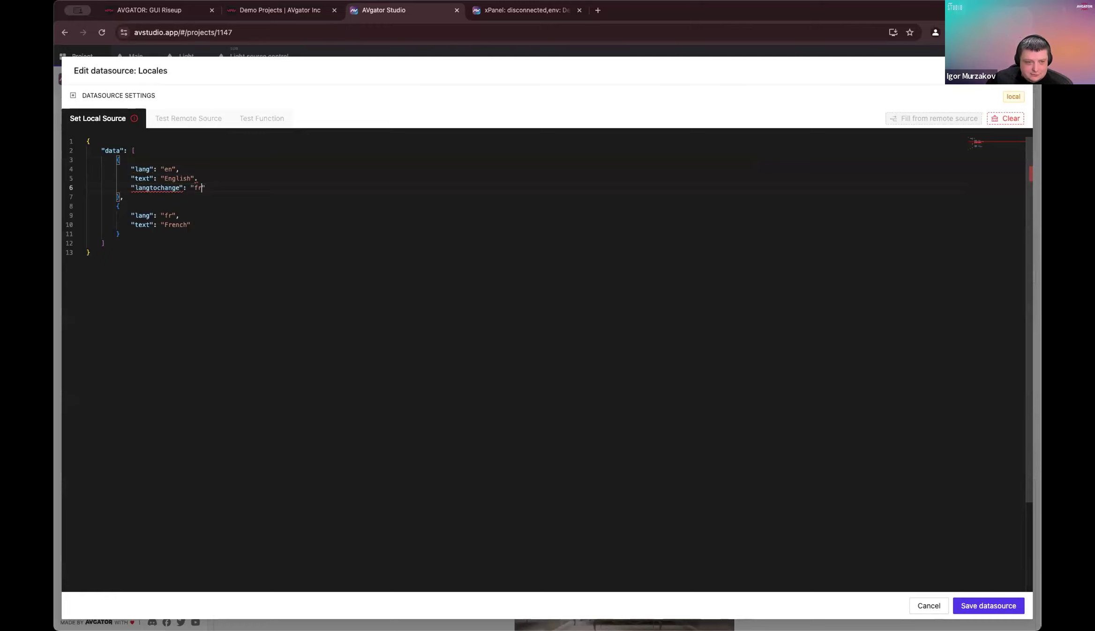
click(259, 202)
click(232, 183)
drag(206, 188, 135, 188)
click(228, 185)
click(207, 174)
key(BackSpace)
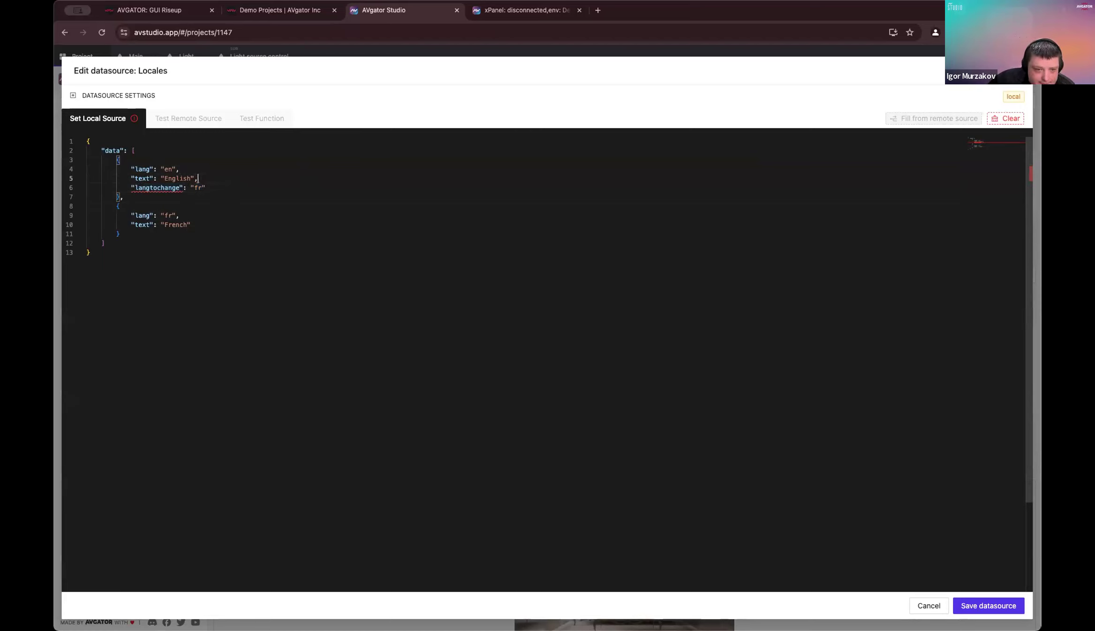
click(304, 245)
Step: Add the property "langtochange": "en" to the French entry in the Locales JSON and save the data source
click(200, 223)
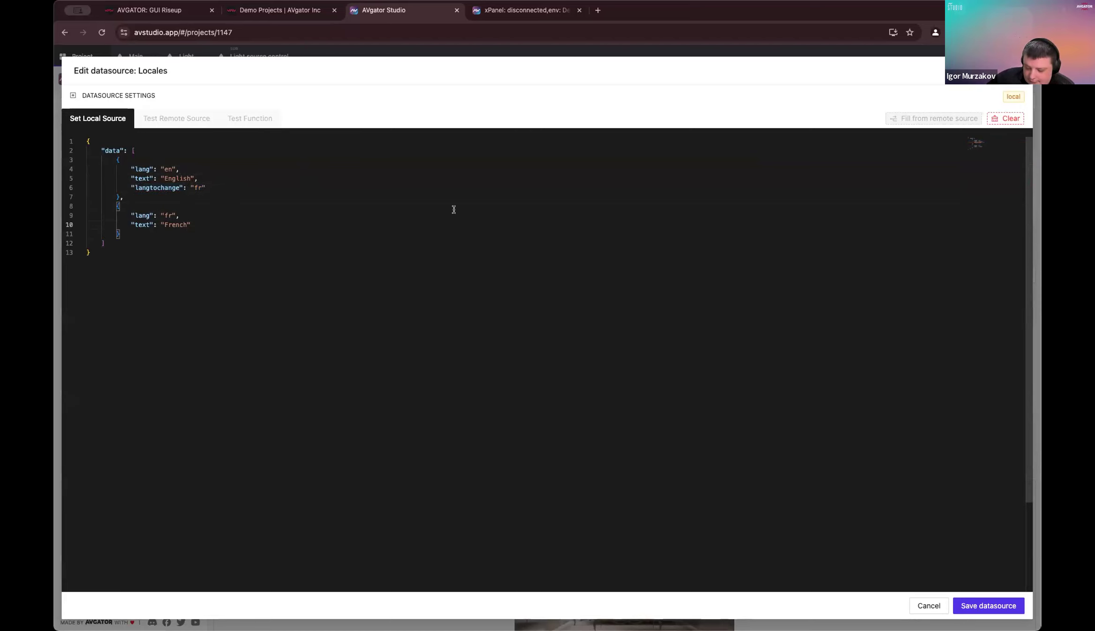
key(Return)
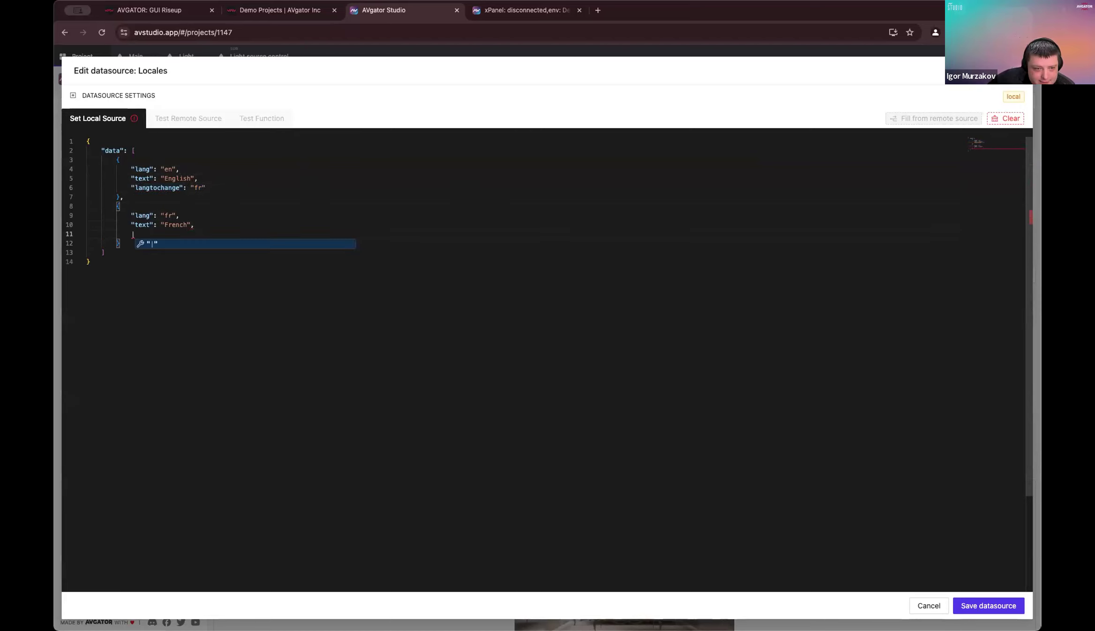
drag(205, 187, 131, 187)
key(ctrl+c)
click(161, 233)
key(ctrl+v)
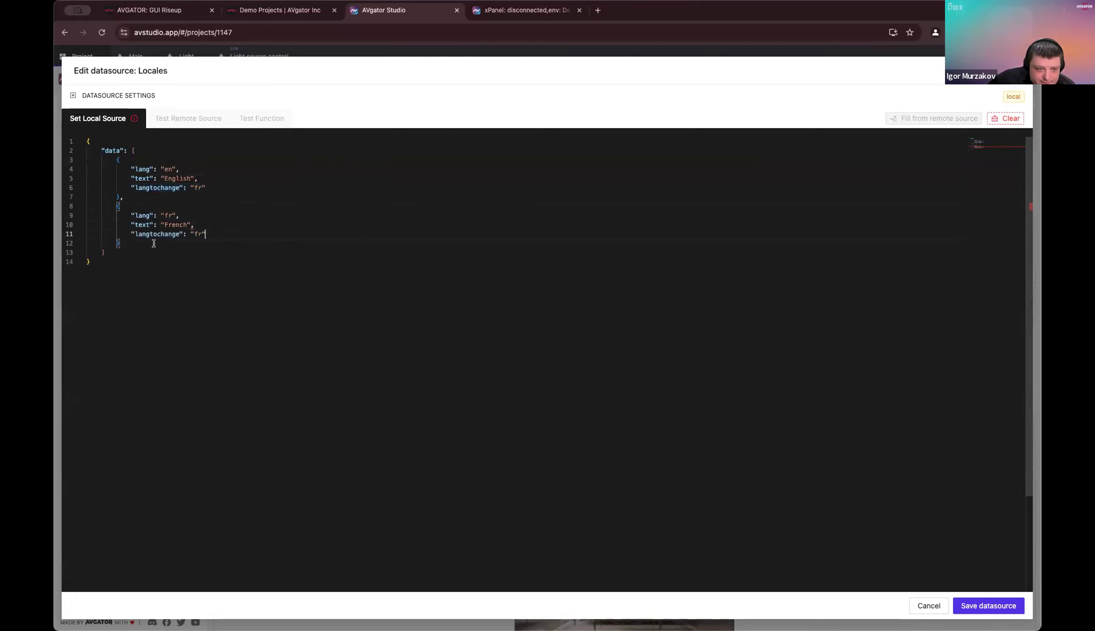
double_click(198, 233)
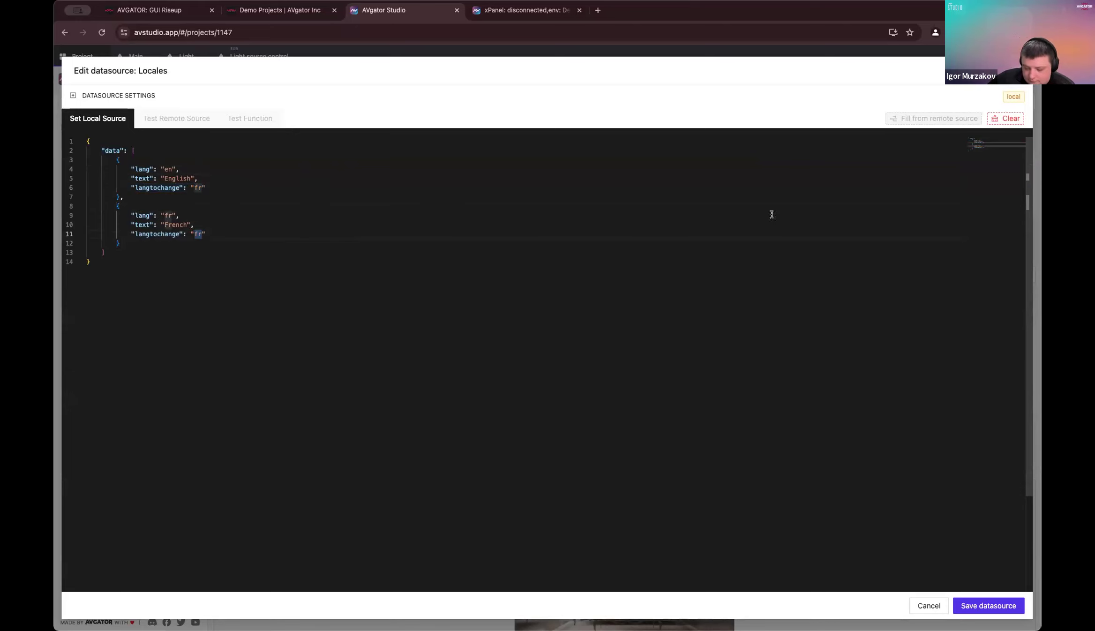
text(en)
click(327, 259)
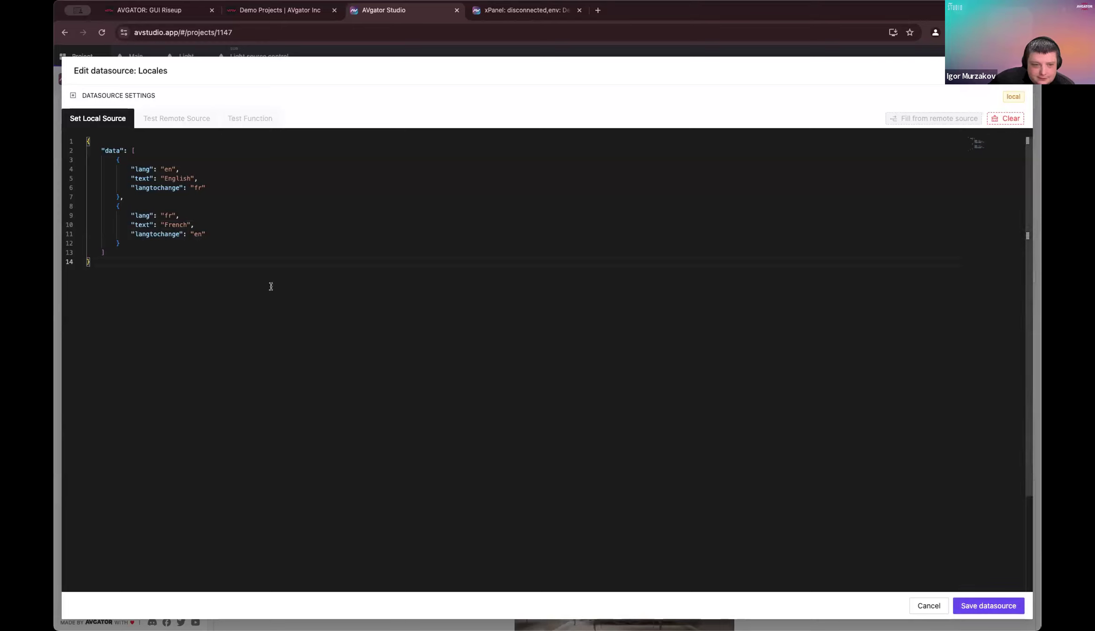
click(1000, 606)
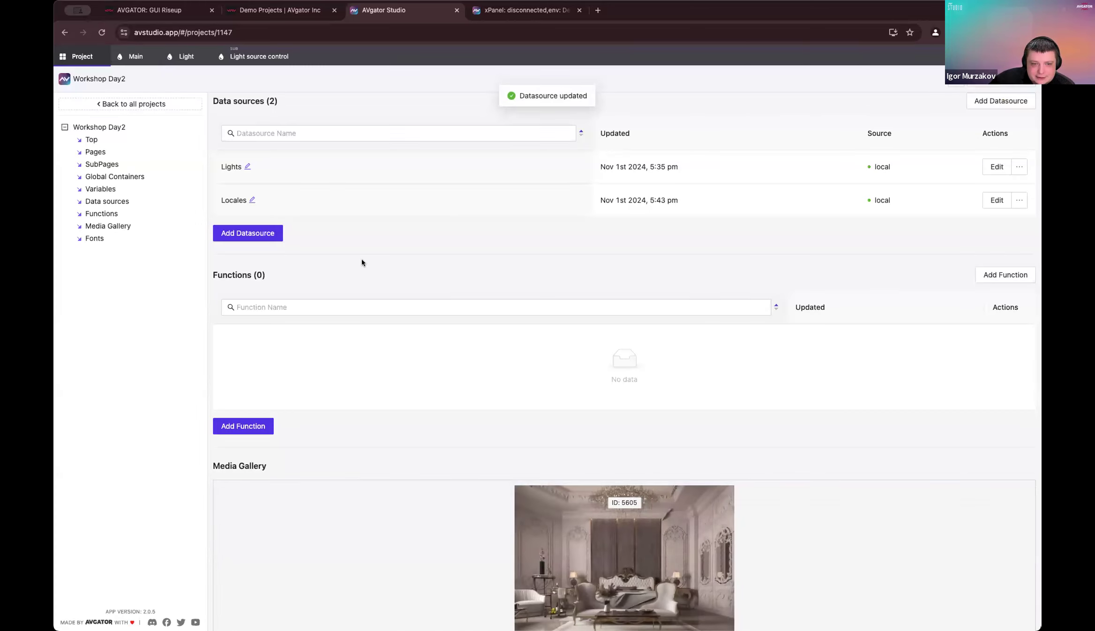
Step: On the Light page, rename the footer light bulb button beside the speaker button as Language
click(186, 56)
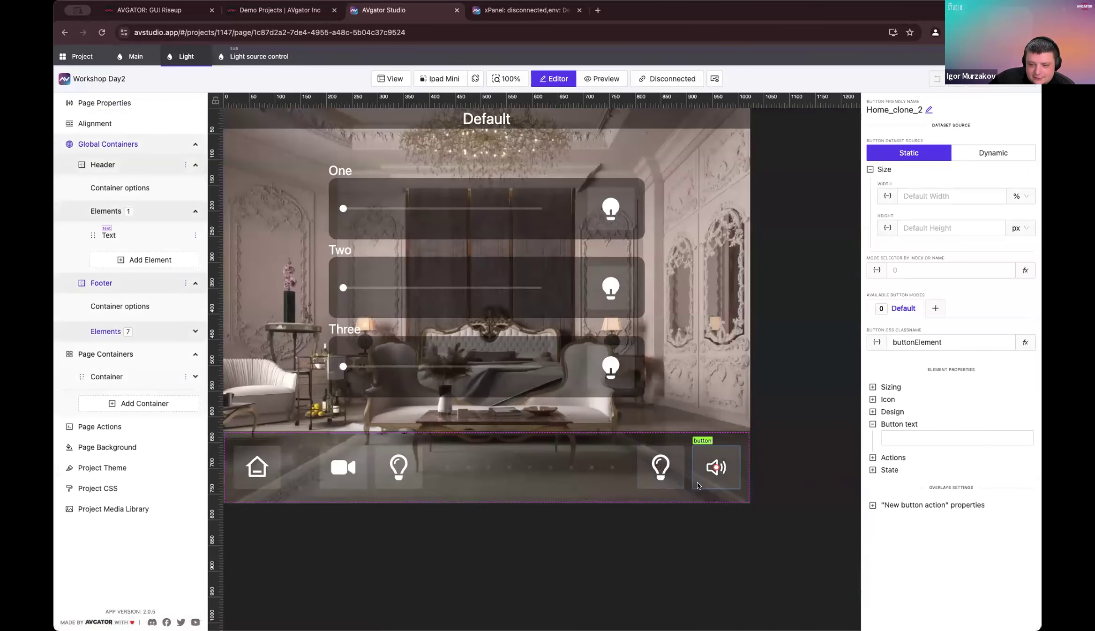
click(654, 462)
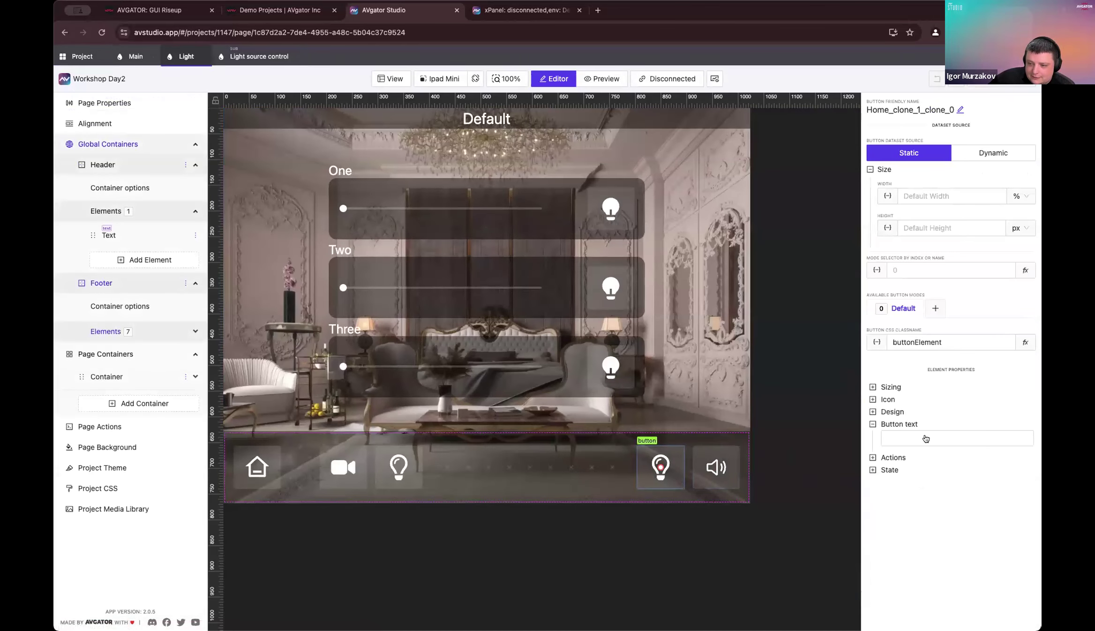
click(925, 438)
click(788, 223)
click(960, 109)
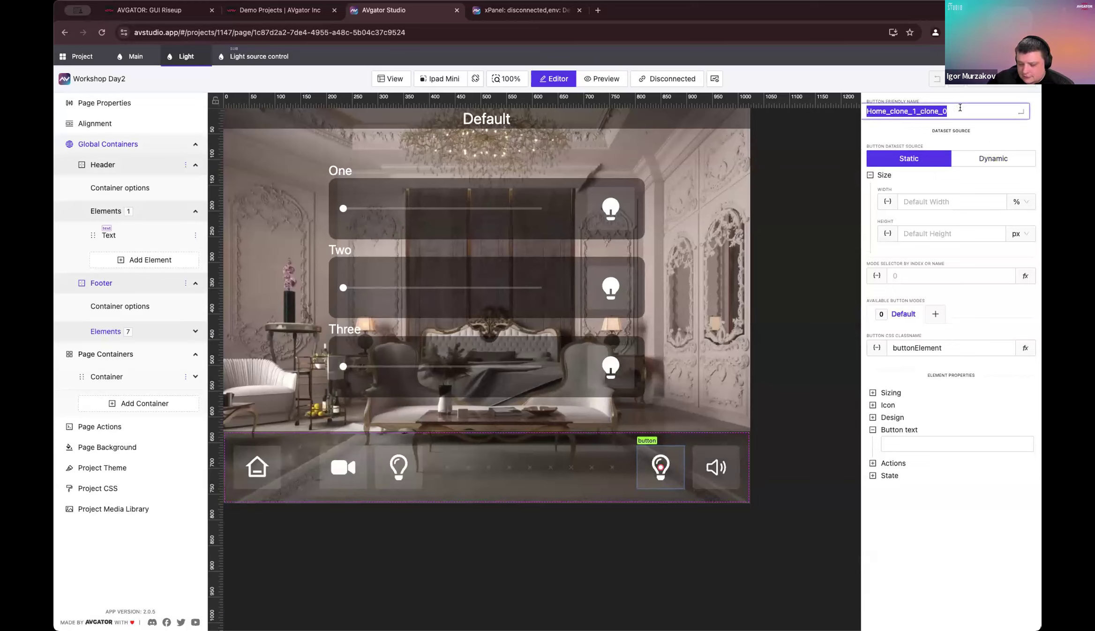
text(Langu)
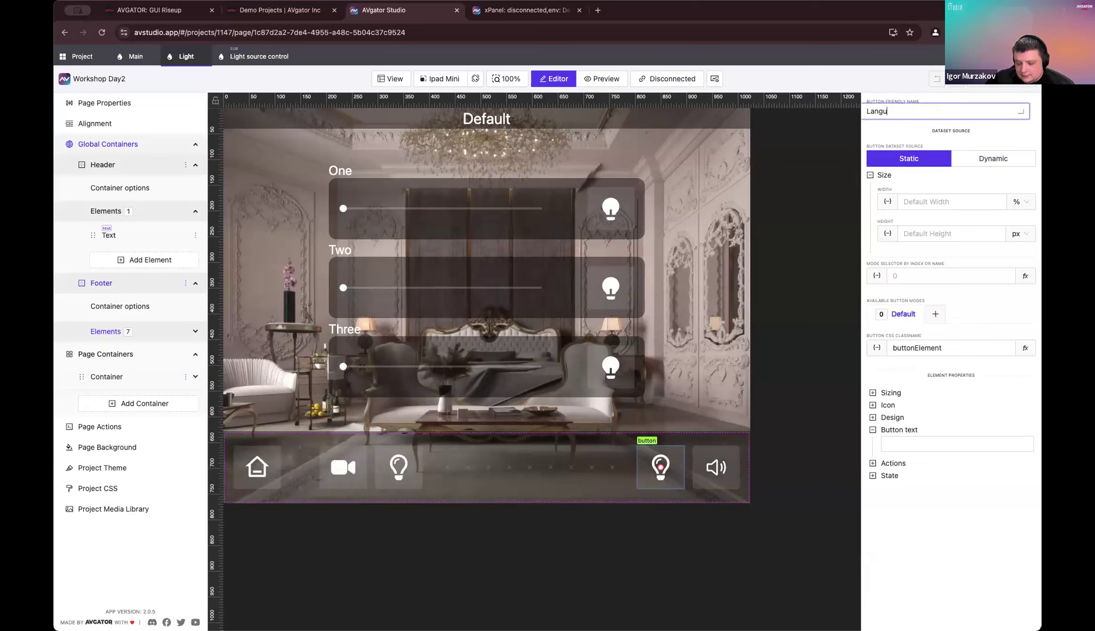
key(BackSpace)
key(BackSpace)
key(BackSpace)
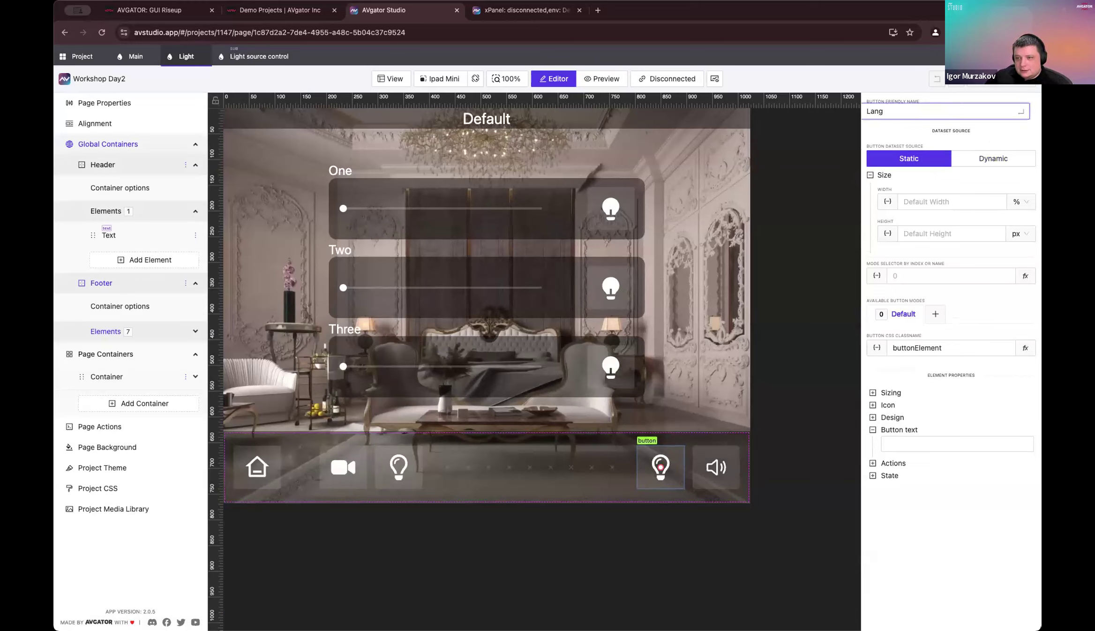
text(uage)
key(Return)
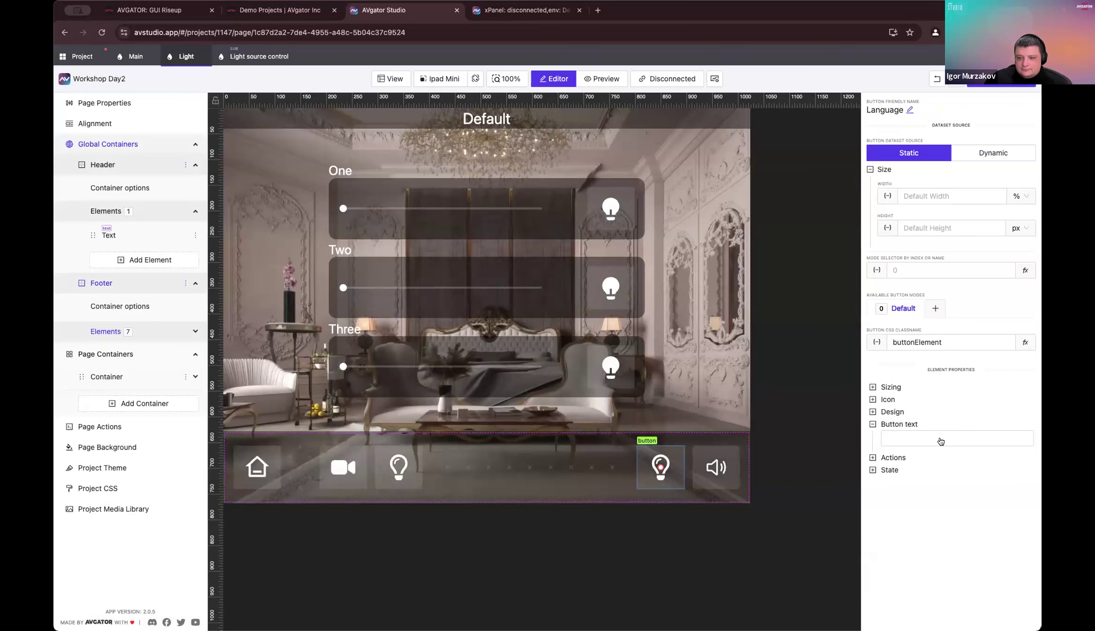
click(954, 442)
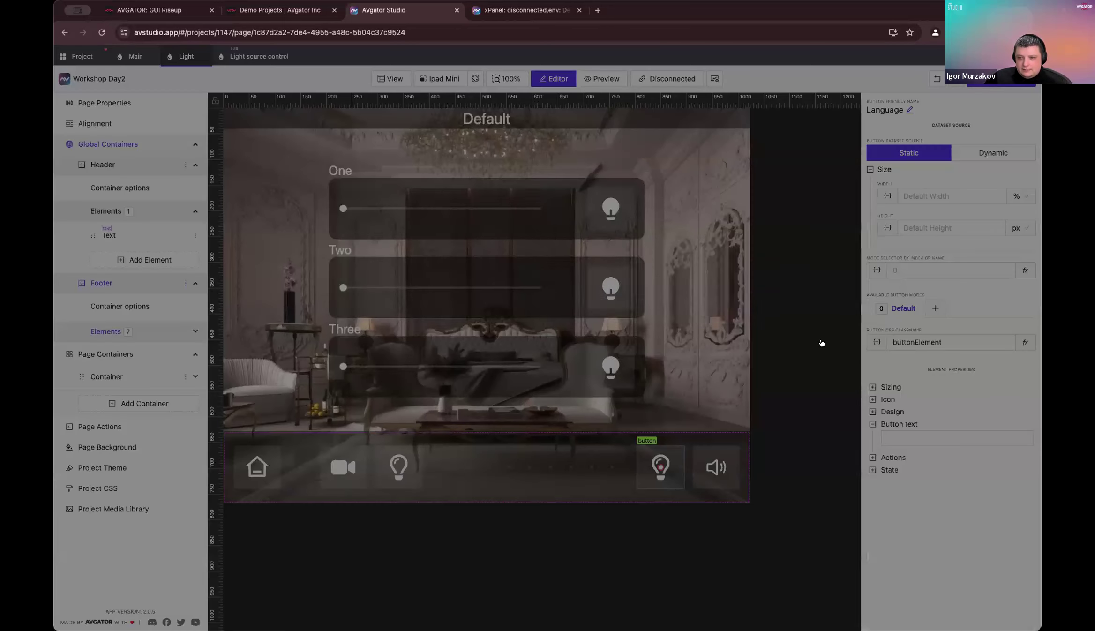
click(789, 222)
Step: Make the Language button's dataset source dynamic, using the data array of the Locales data source
click(999, 152)
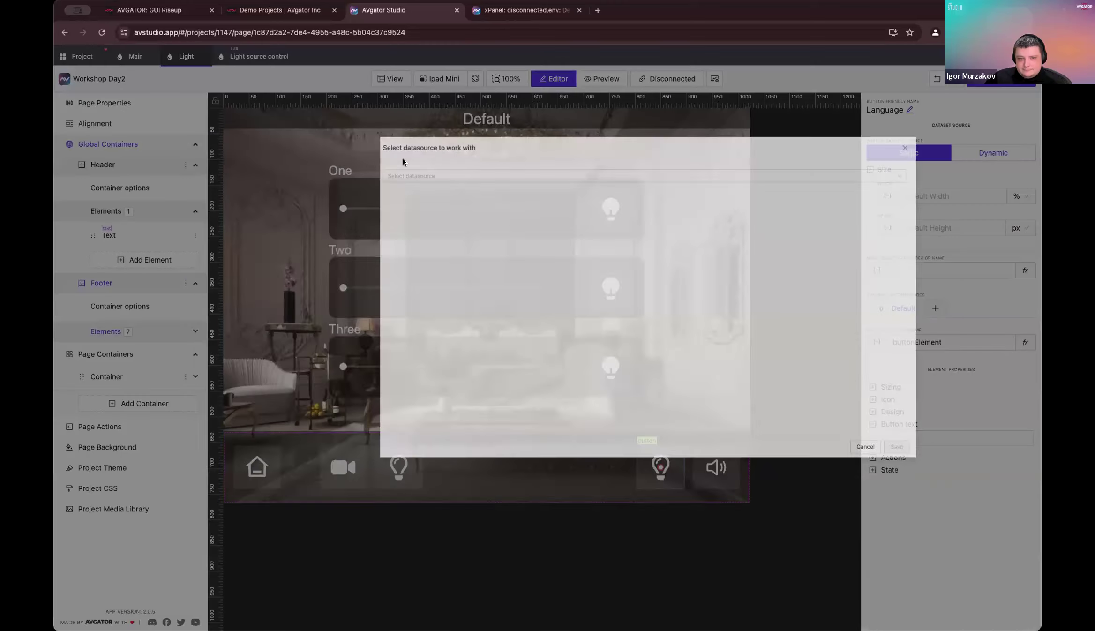
click(347, 182)
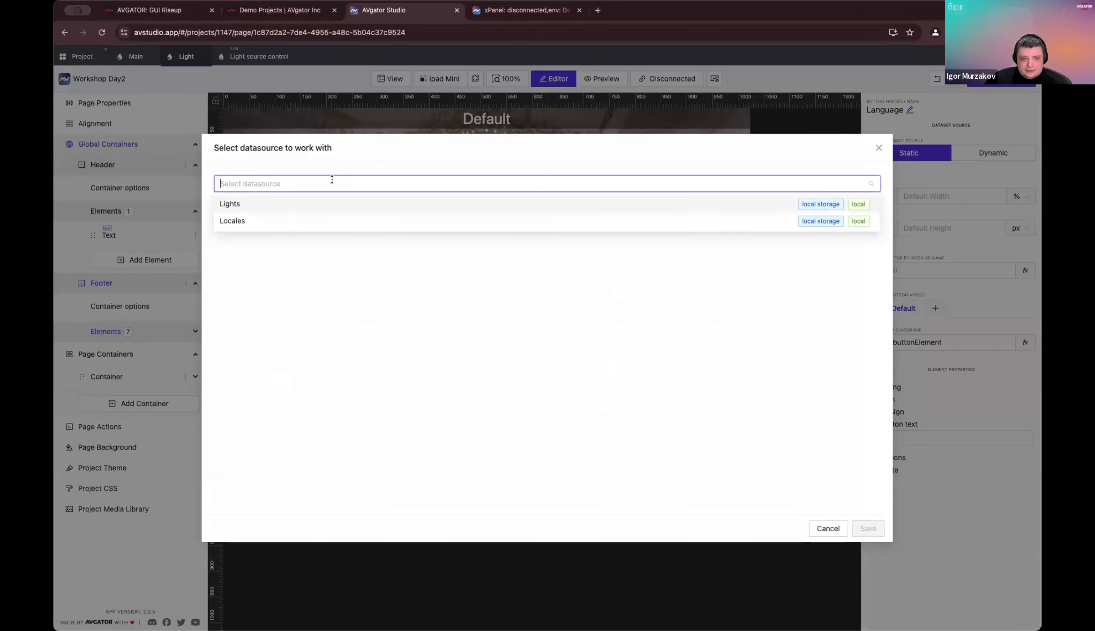
click(233, 221)
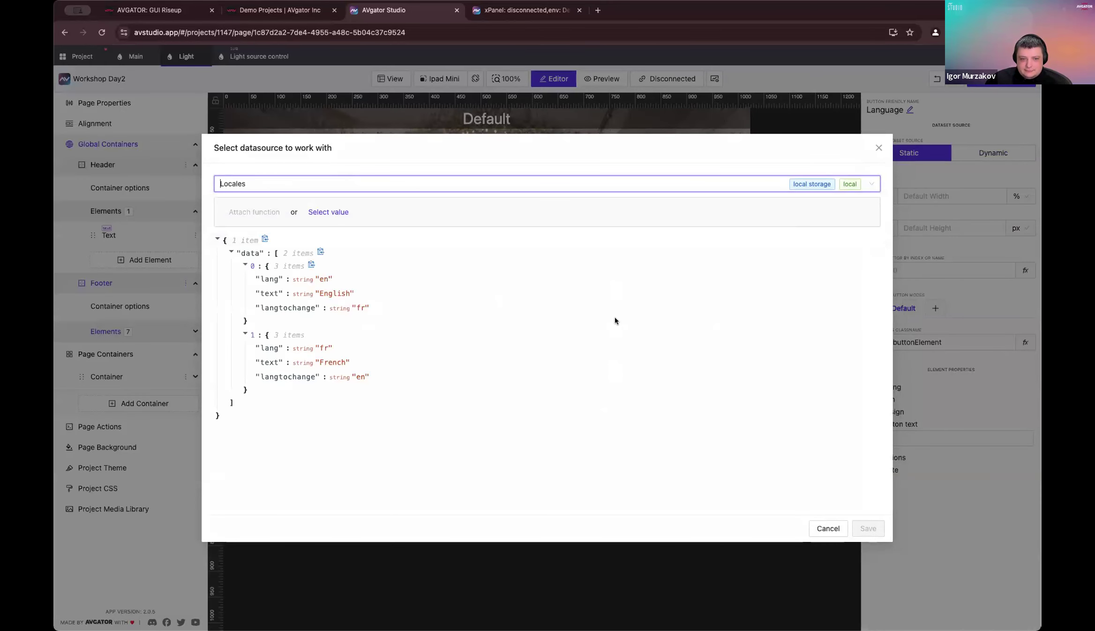
click(319, 212)
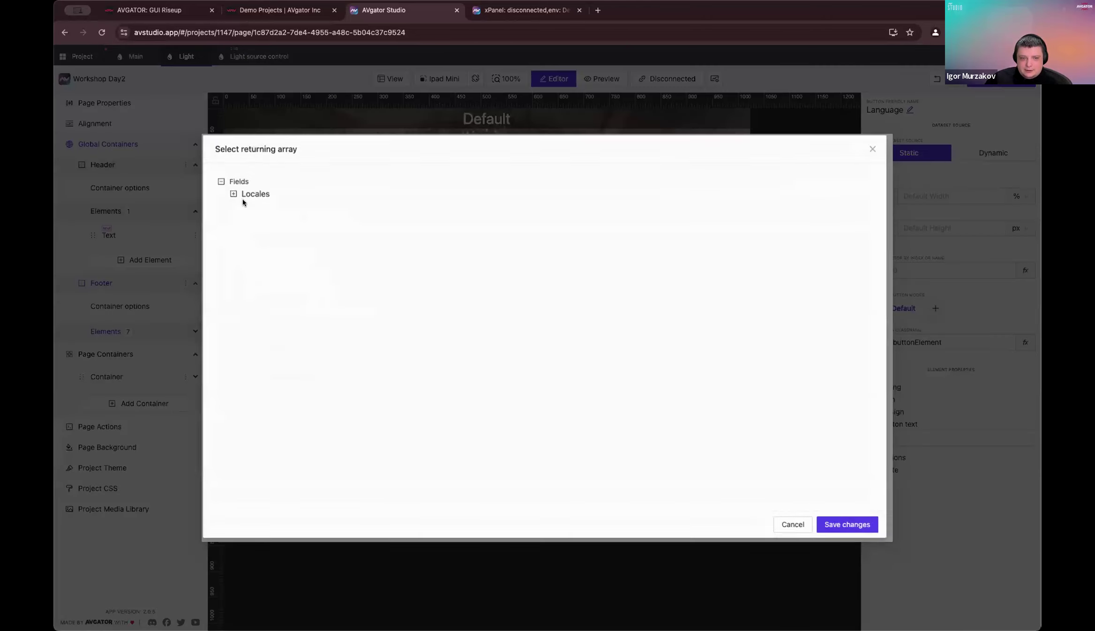
click(263, 203)
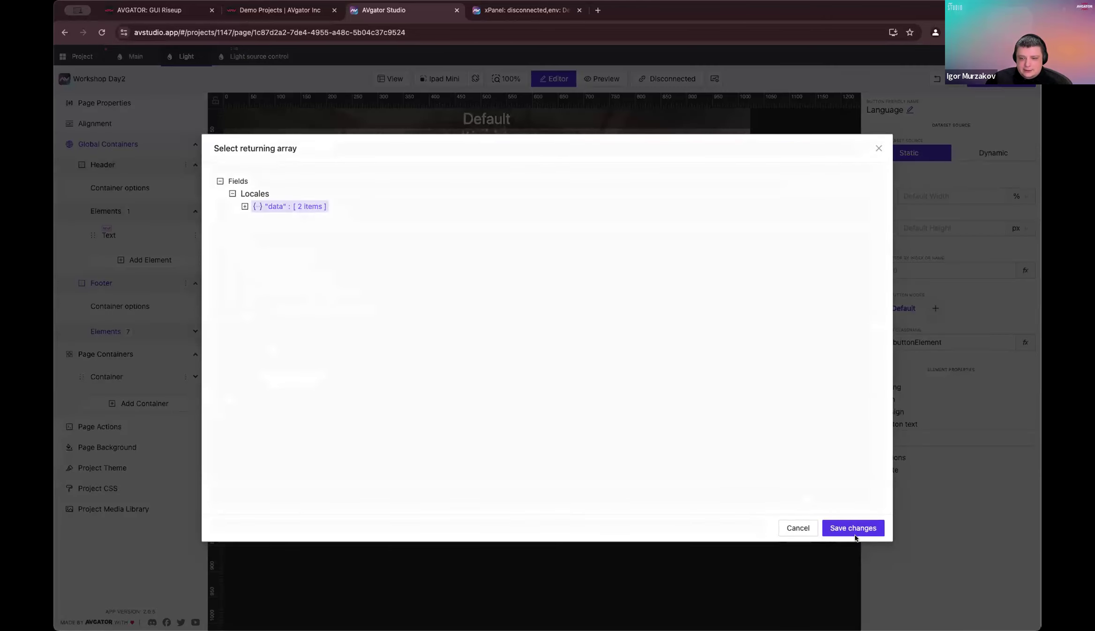
click(856, 533)
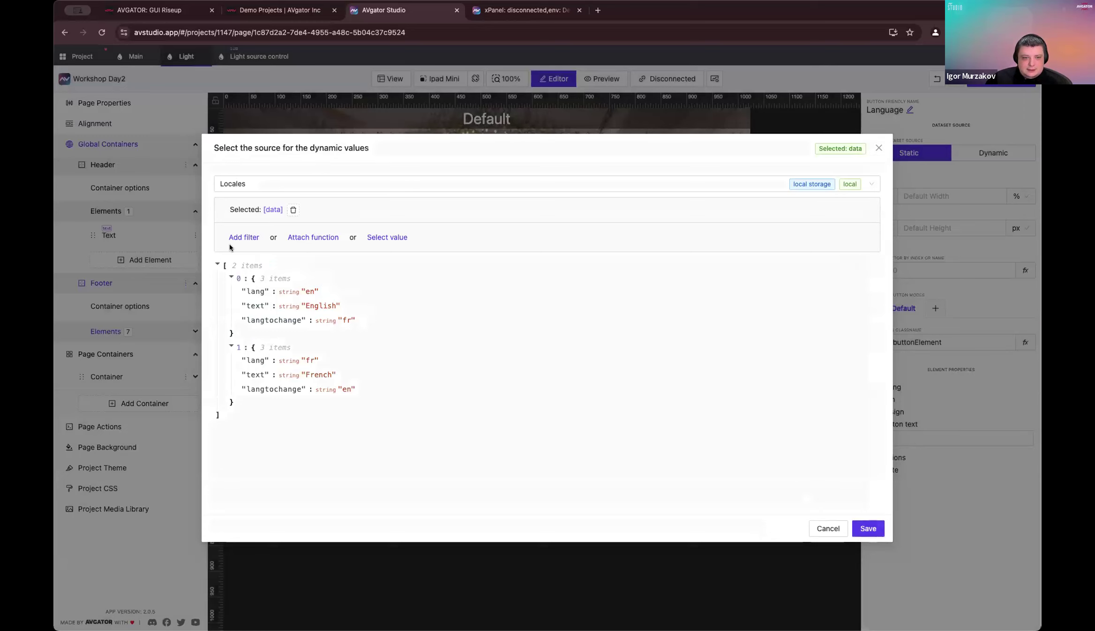
Step: Filter the Locales data where the lang field equals the currentLocale variable, and save it as the Language button's dynamic source
click(230, 239)
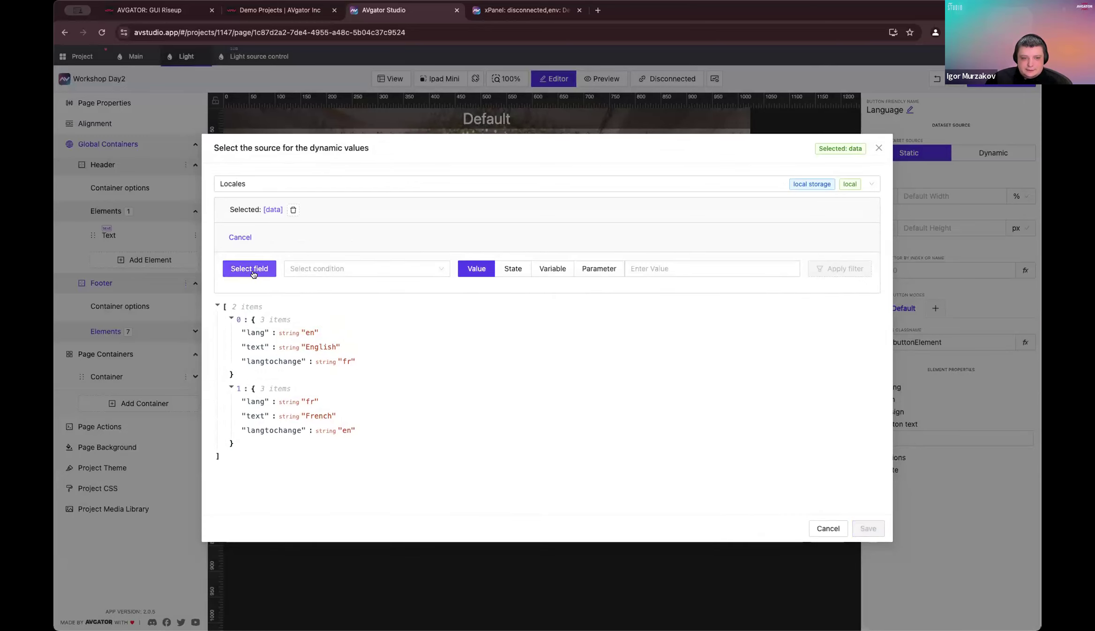
click(255, 272)
click(232, 193)
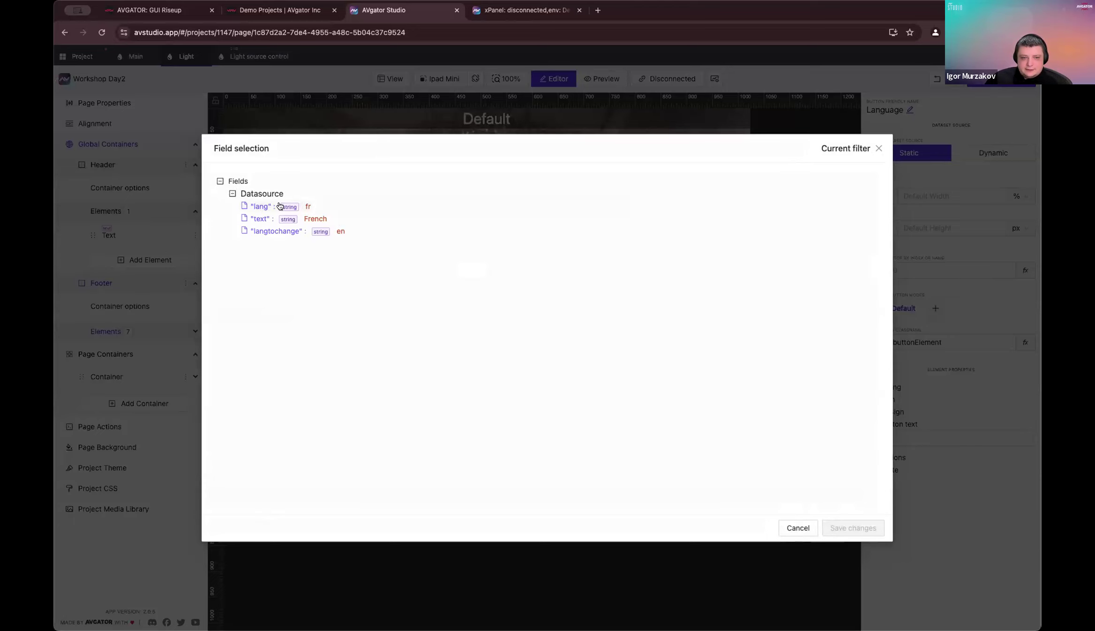
click(274, 205)
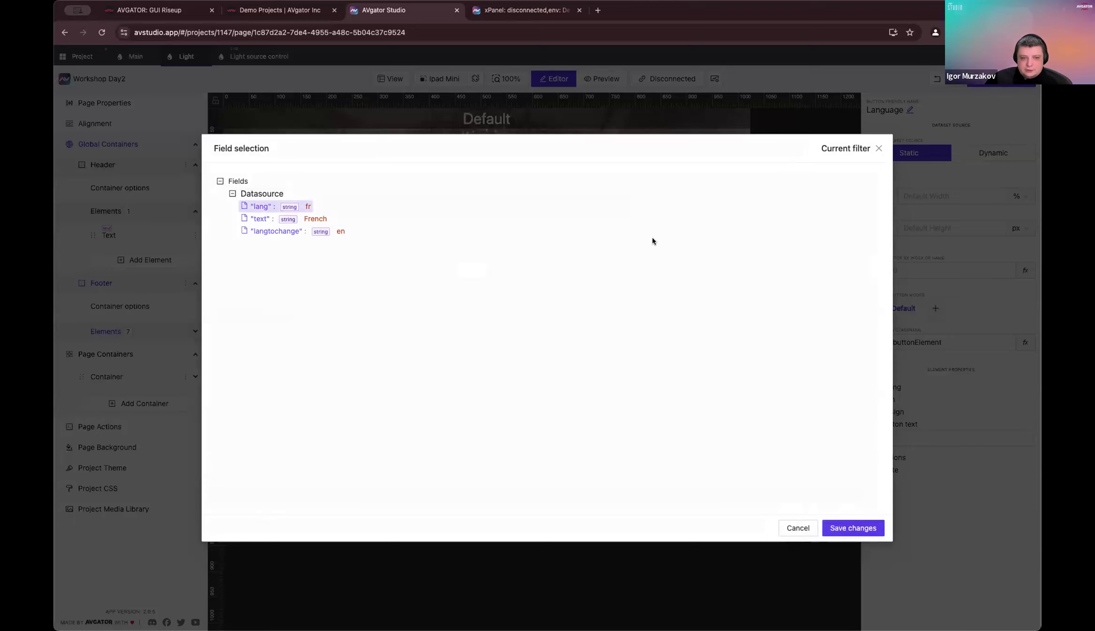
click(853, 528)
click(294, 275)
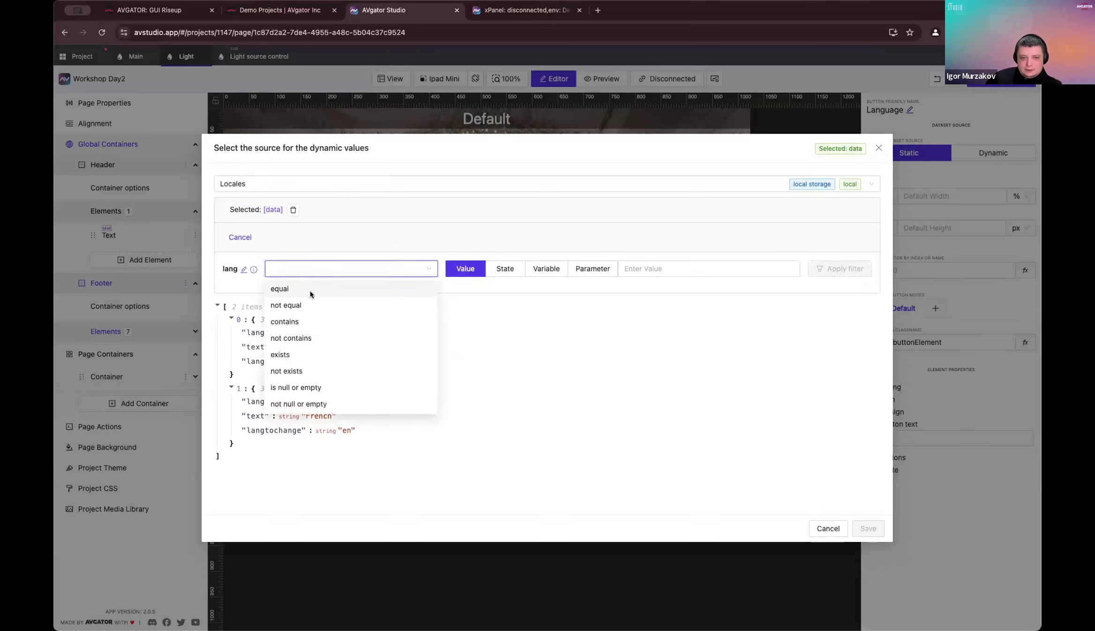
click(281, 289)
click(566, 269)
click(723, 265)
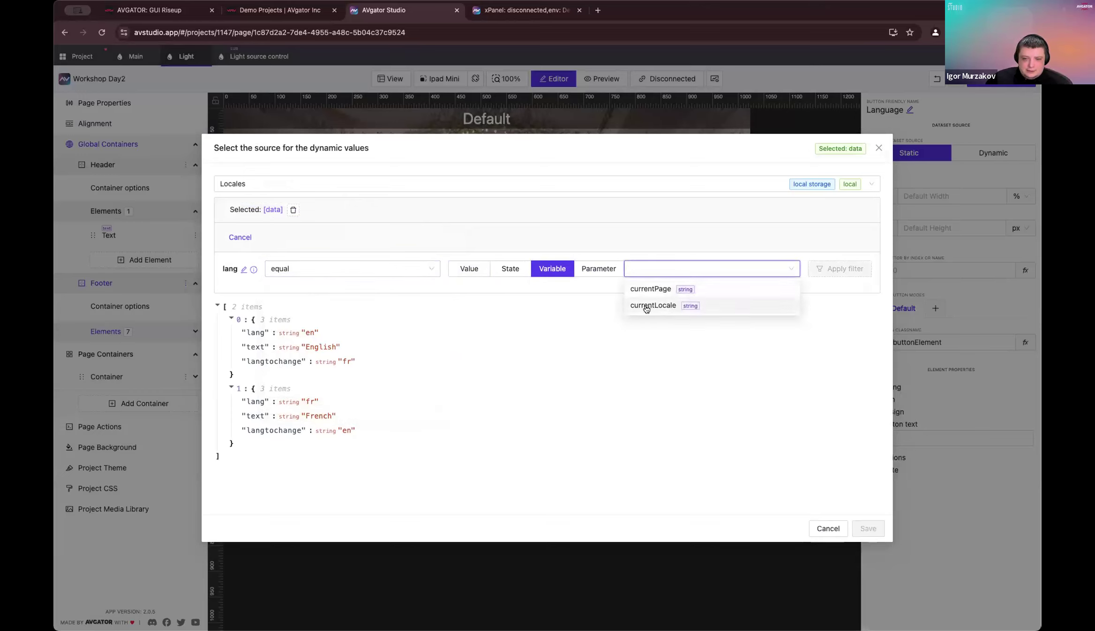
click(662, 306)
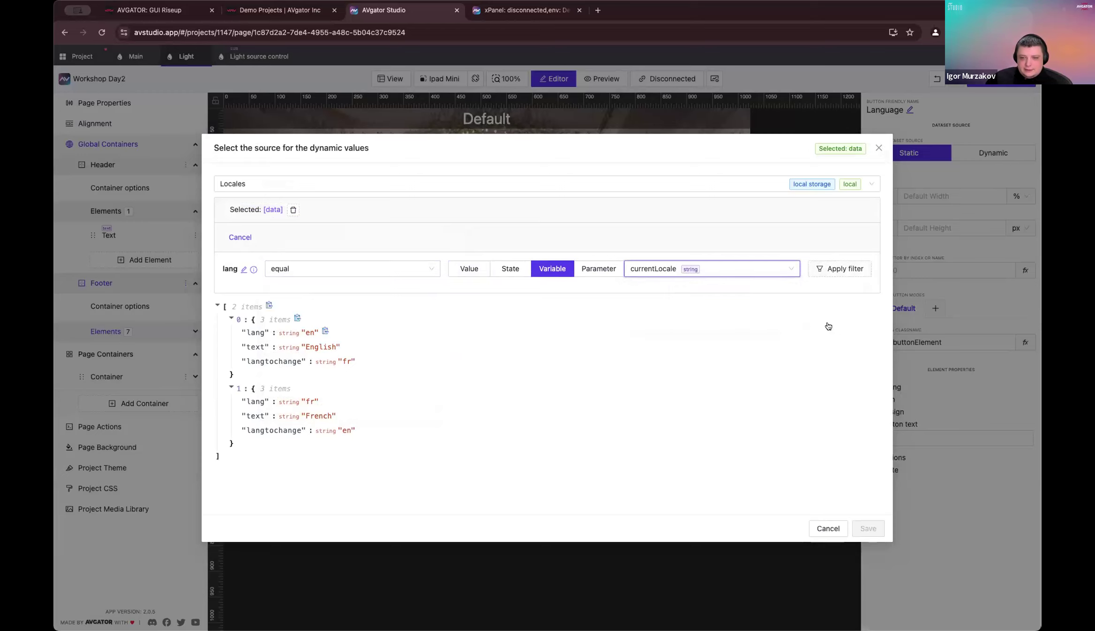
click(846, 266)
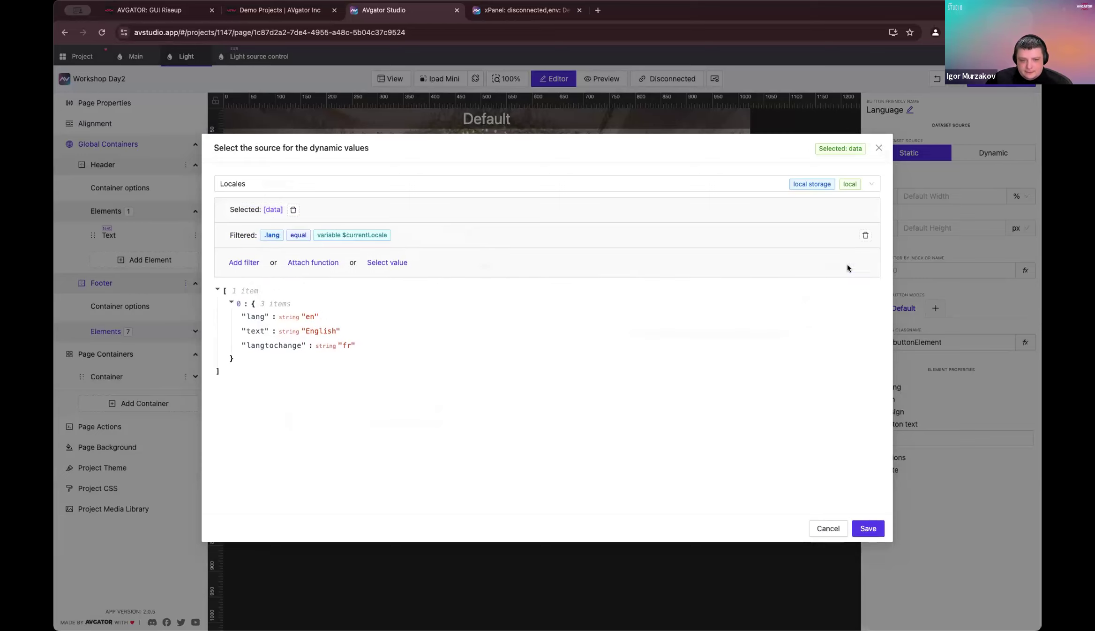
click(868, 529)
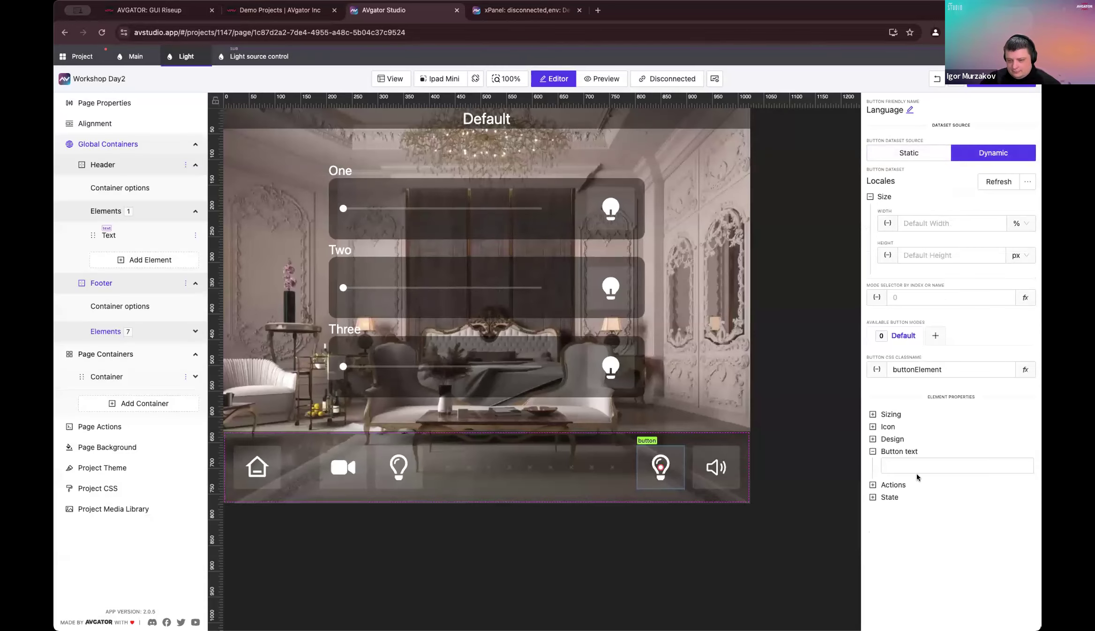
Step: Set the Language button's text to the dynamic text value of the filtered Locales data source
click(928, 466)
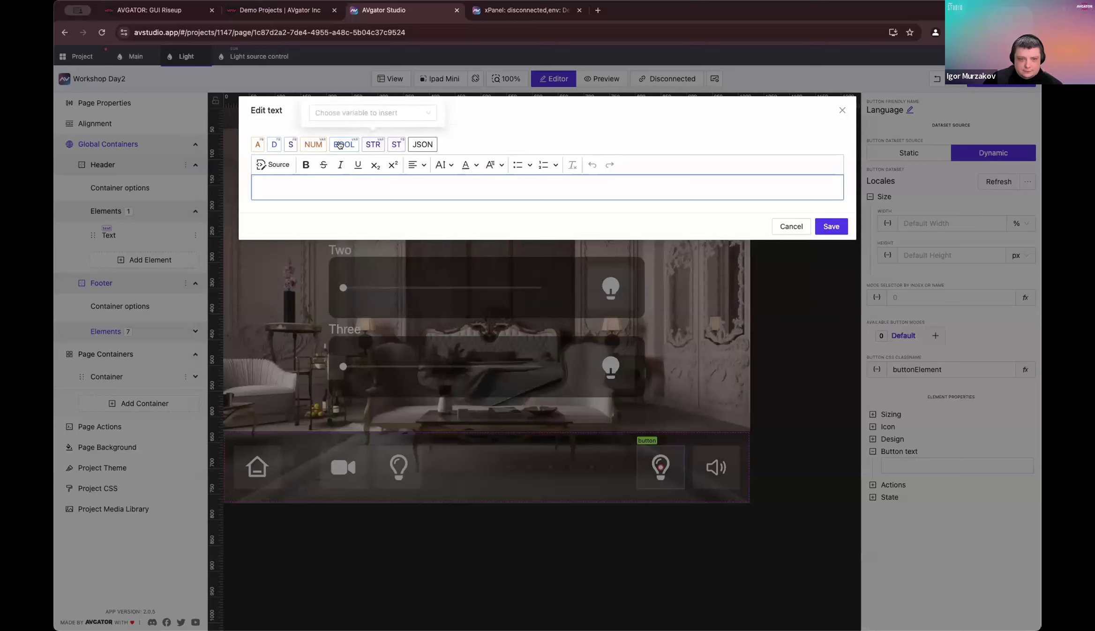
click(422, 145)
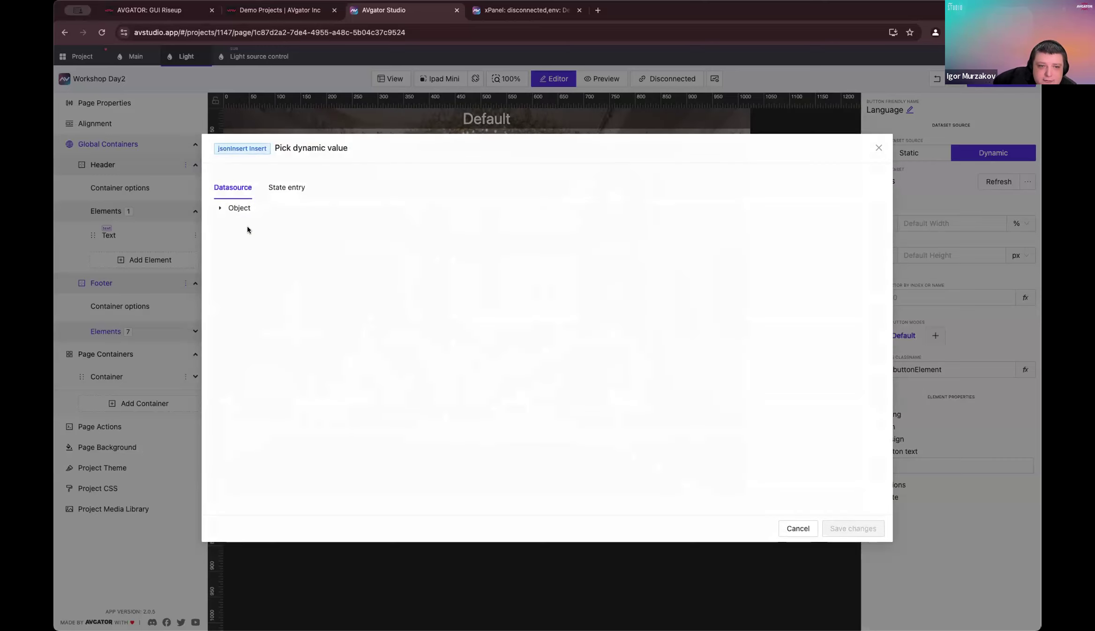
click(231, 220)
click(245, 233)
click(255, 245)
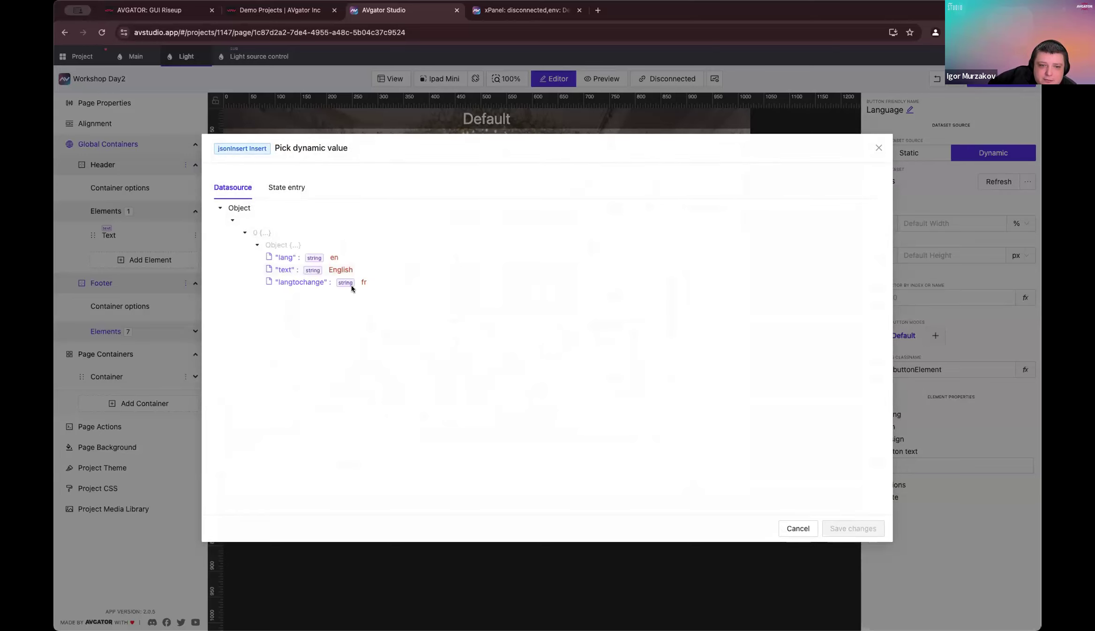
click(327, 276)
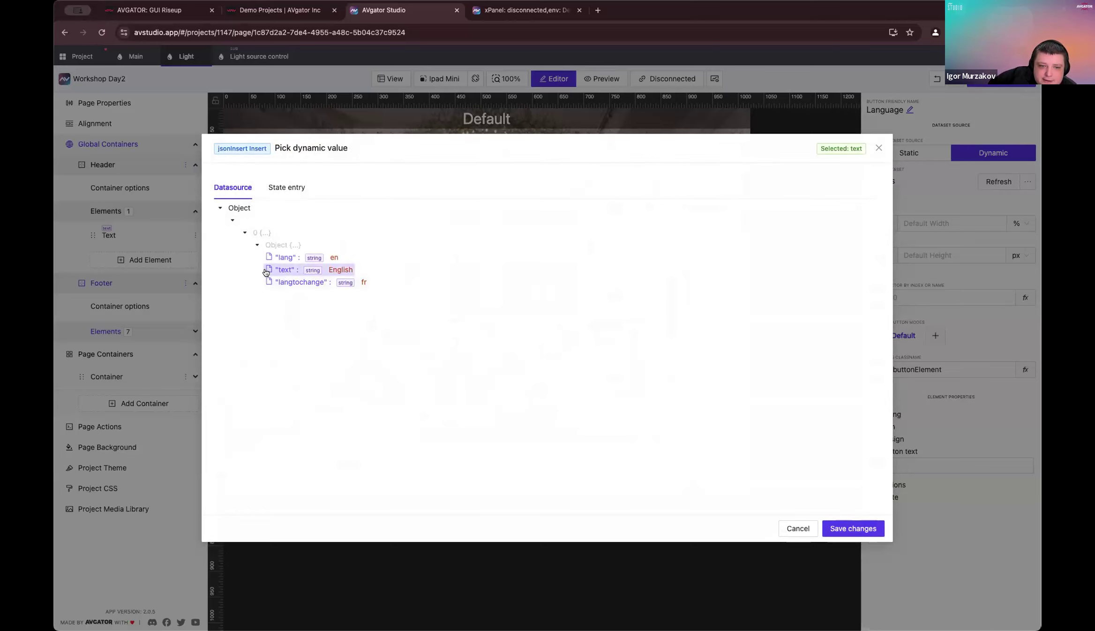
click(850, 527)
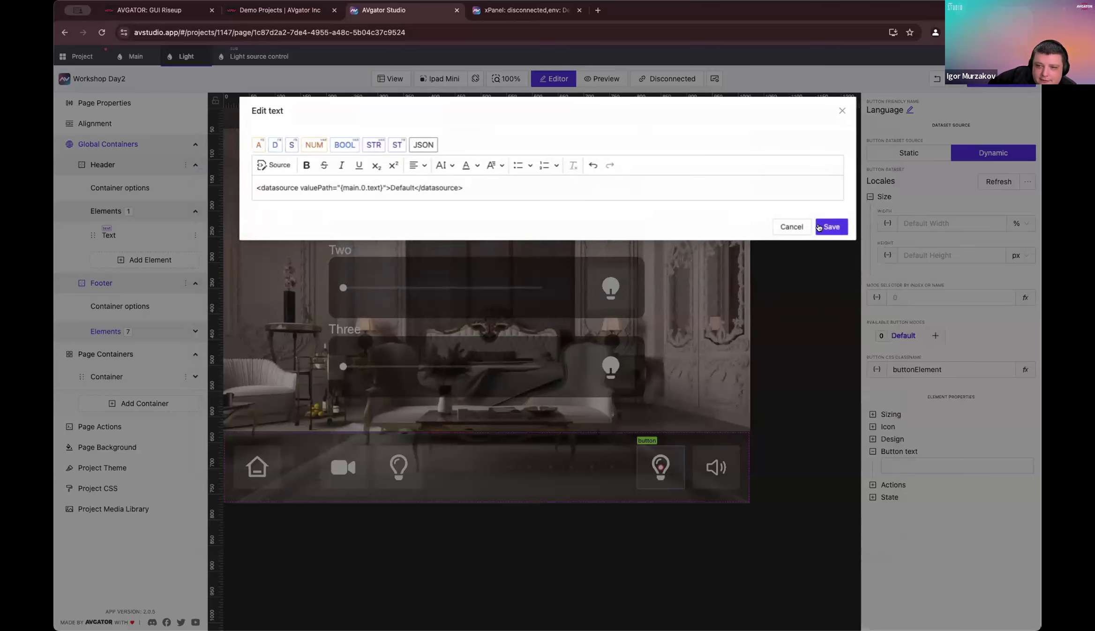
click(830, 227)
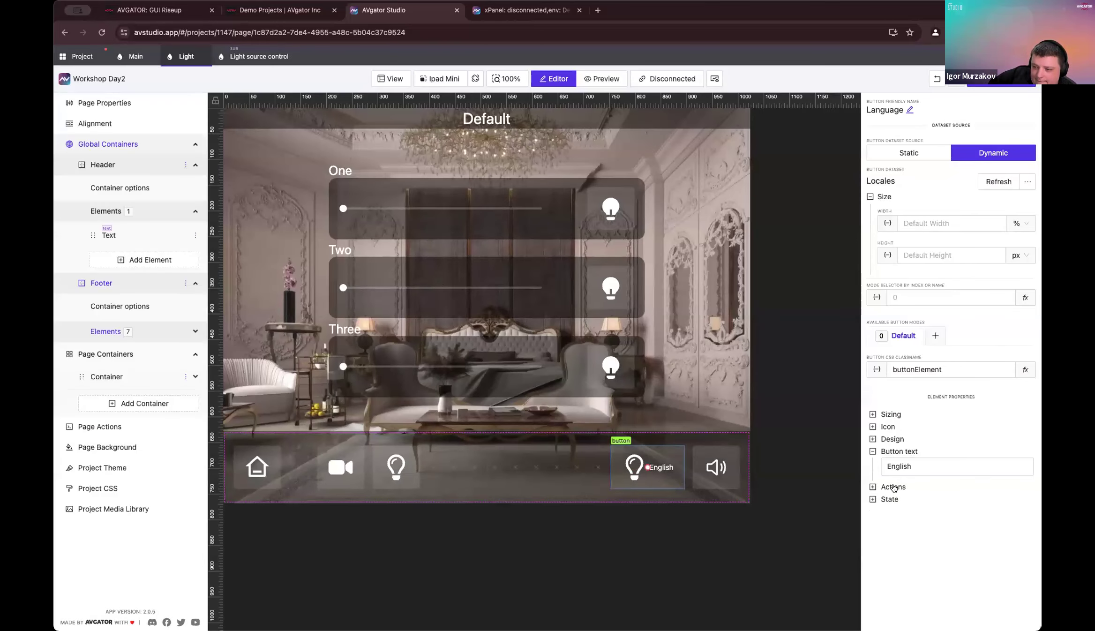
Step: Remove the FaRegLightbulb icon from the Language button
click(887, 427)
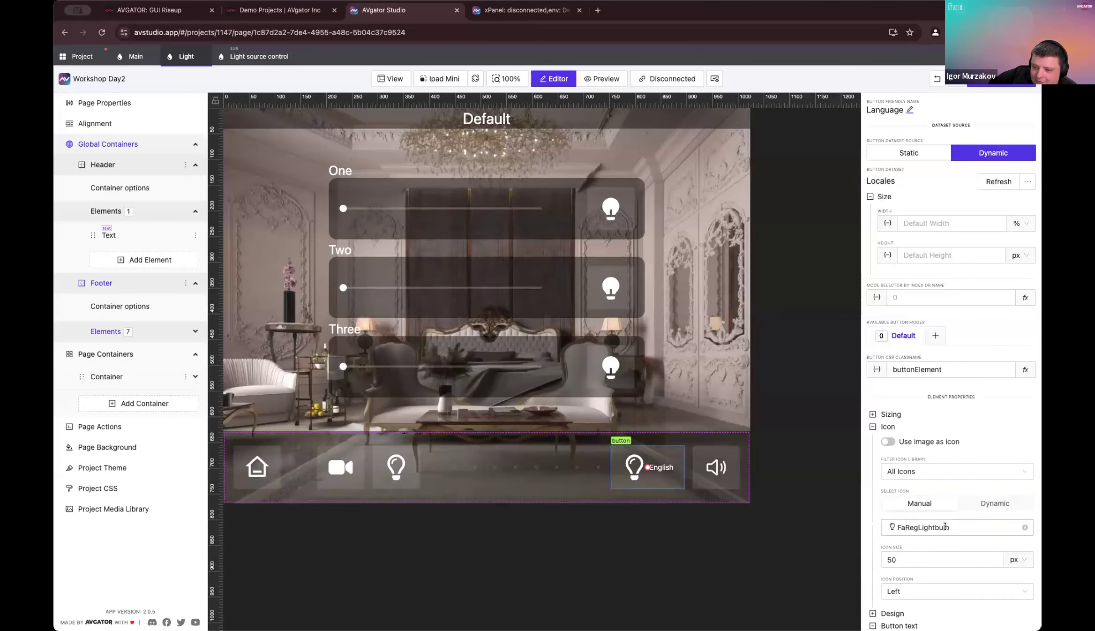
scroll(703, 408, down, 6)
scroll(632, 340, up, 6)
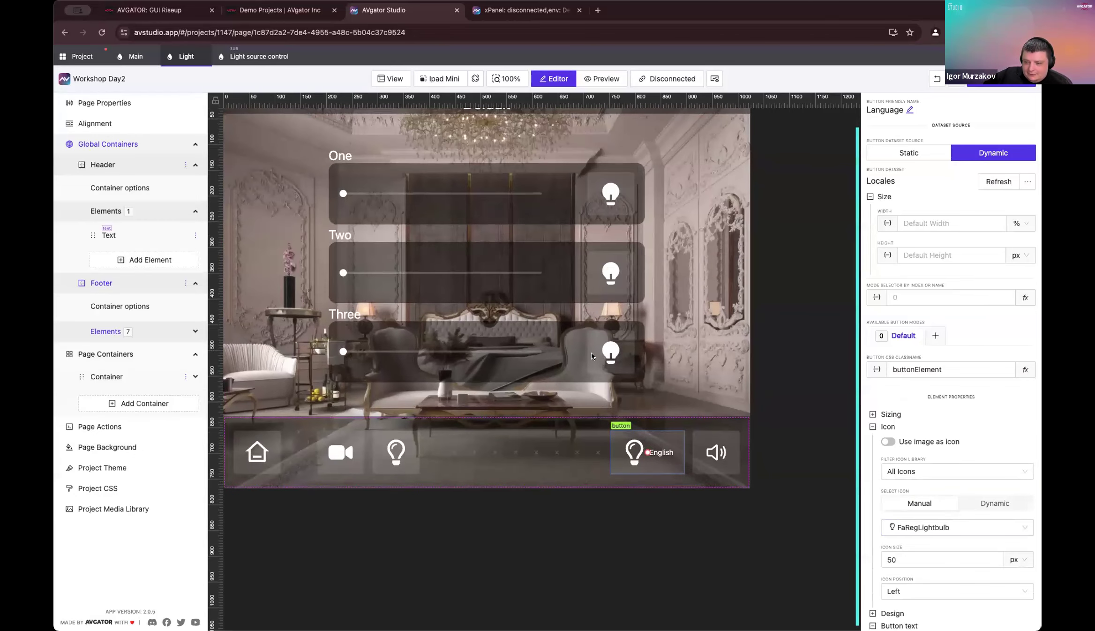
scroll(987, 511, down, 1)
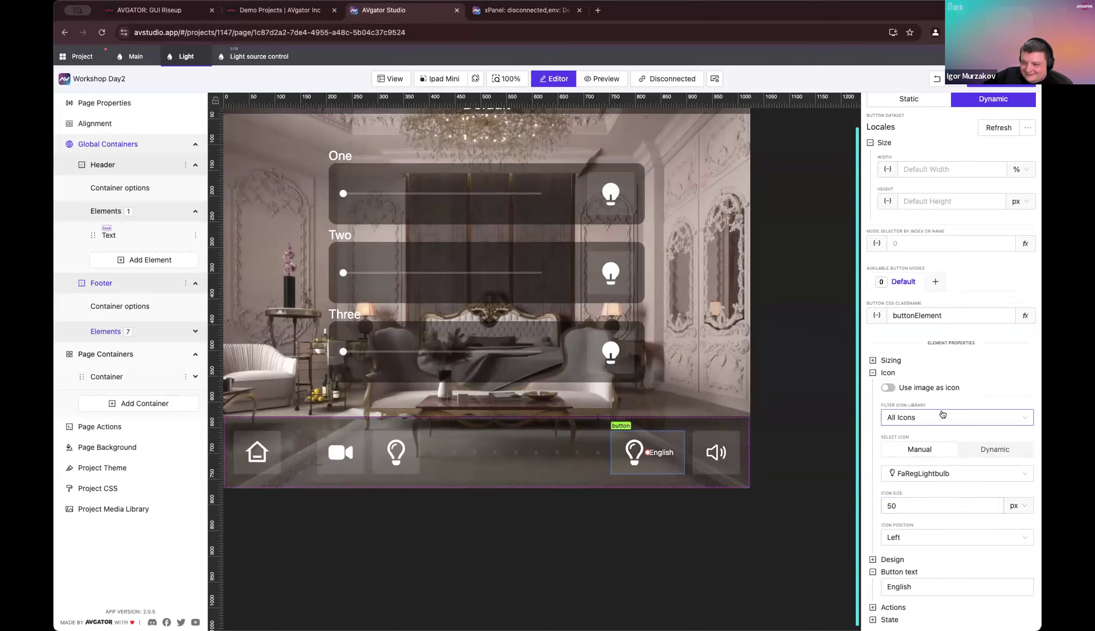
click(1024, 475)
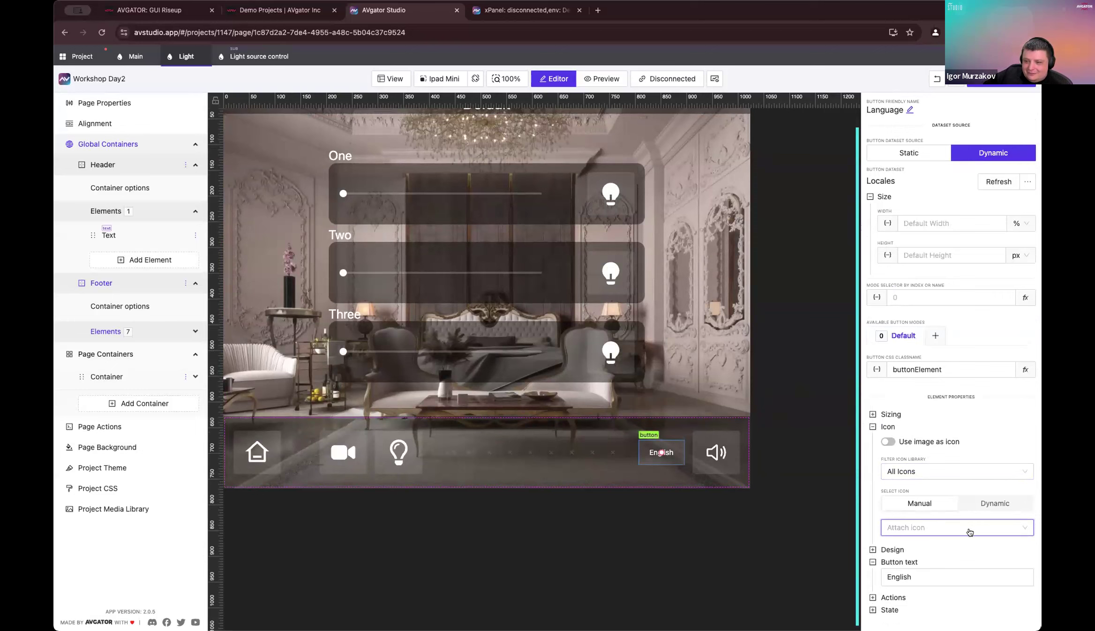
Step: Set the Language button's text size to 20 px
click(891, 413)
click(949, 436)
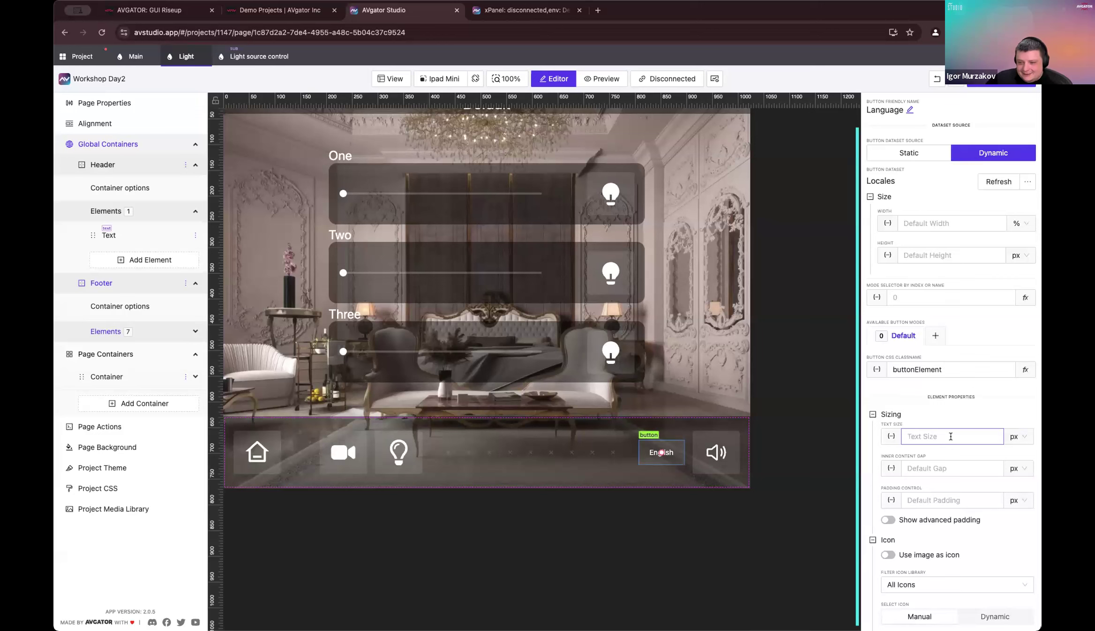
text(20)
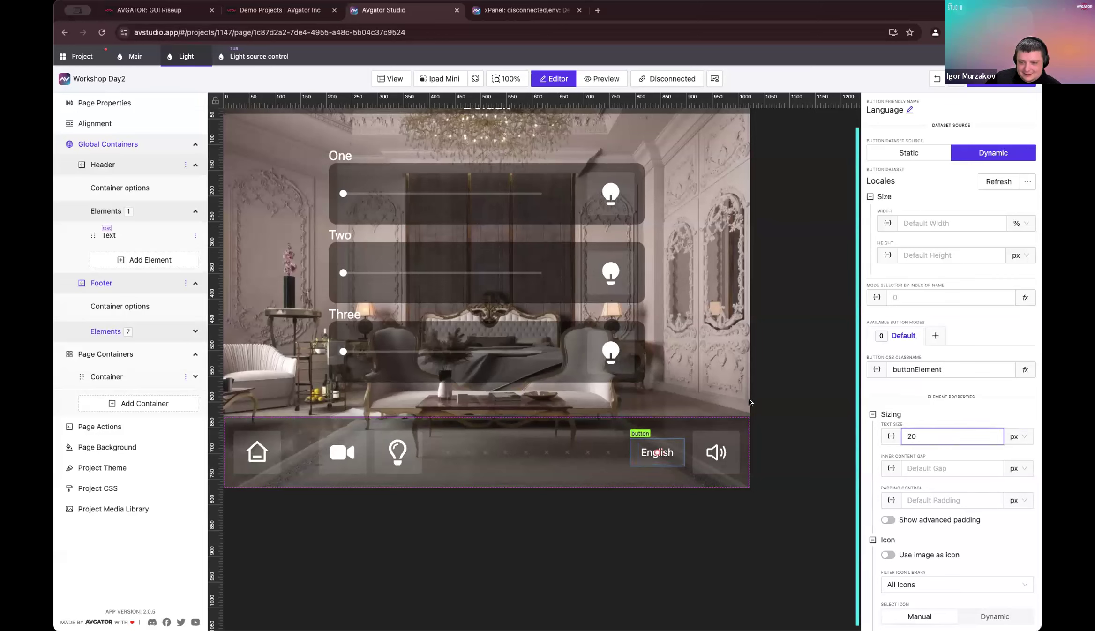
Step: Set the Language button's width to 200 in pixels and its height to 200 in percent
click(732, 455)
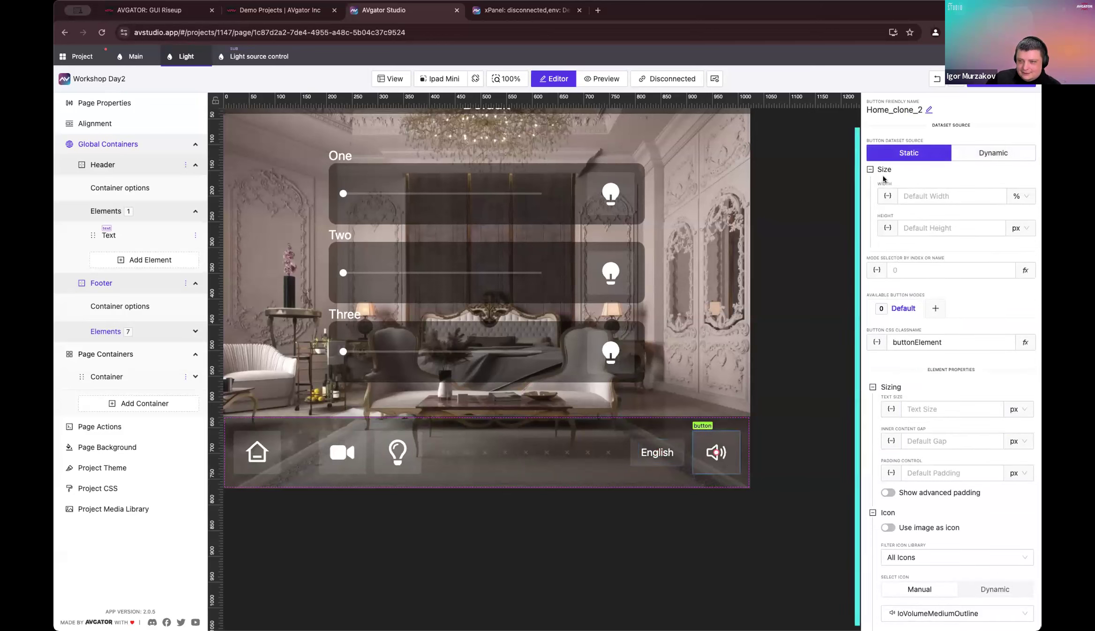
click(661, 448)
click(989, 224)
click(1020, 232)
click(1017, 260)
click(1020, 255)
click(1017, 292)
click(949, 227)
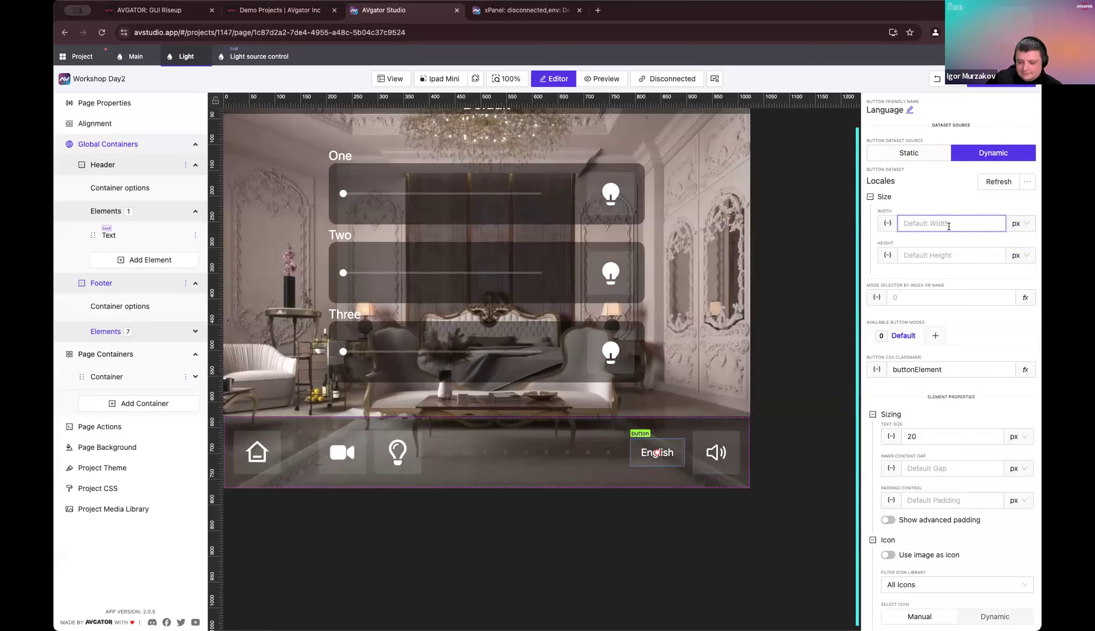
text(200)
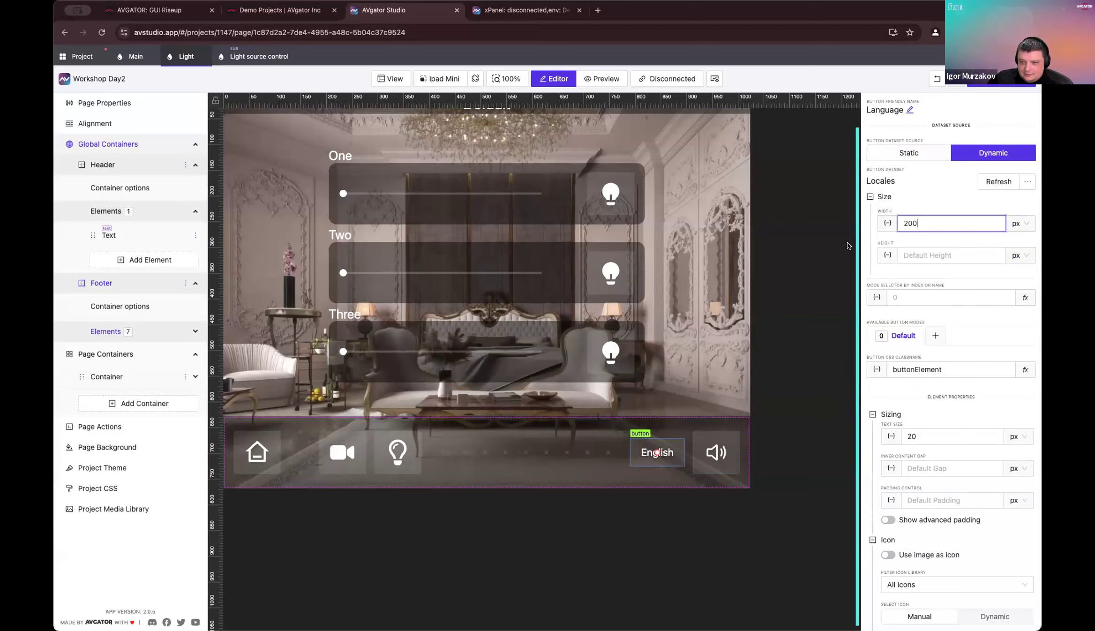
click(914, 255)
text(200)
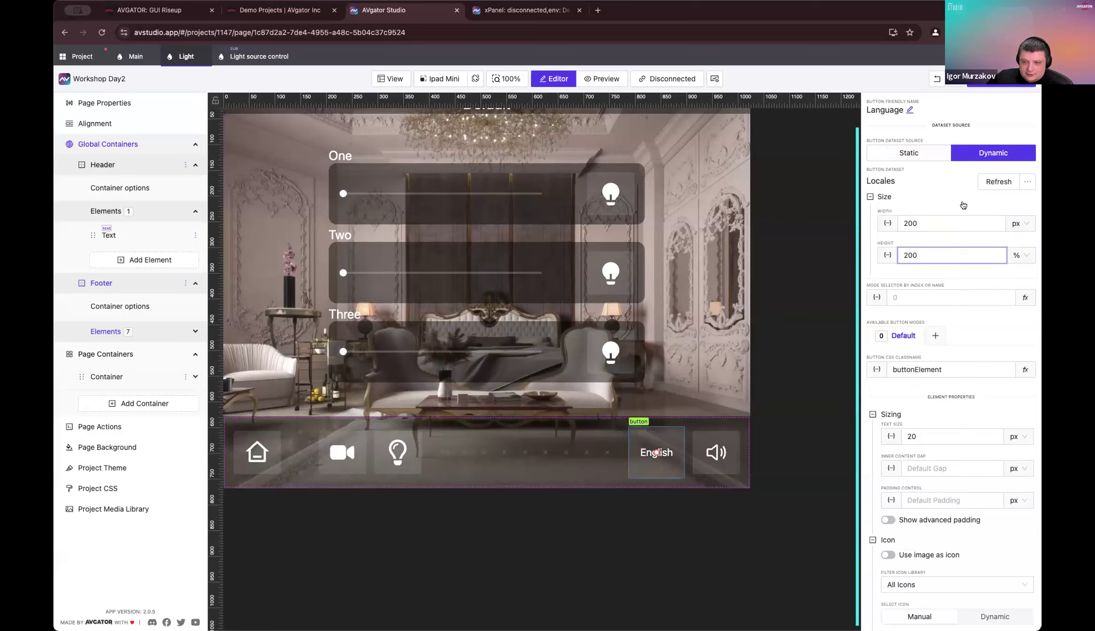
Step: Set the Language button's width to 180 px and its height to 180%
double_click(923, 223)
text(180)
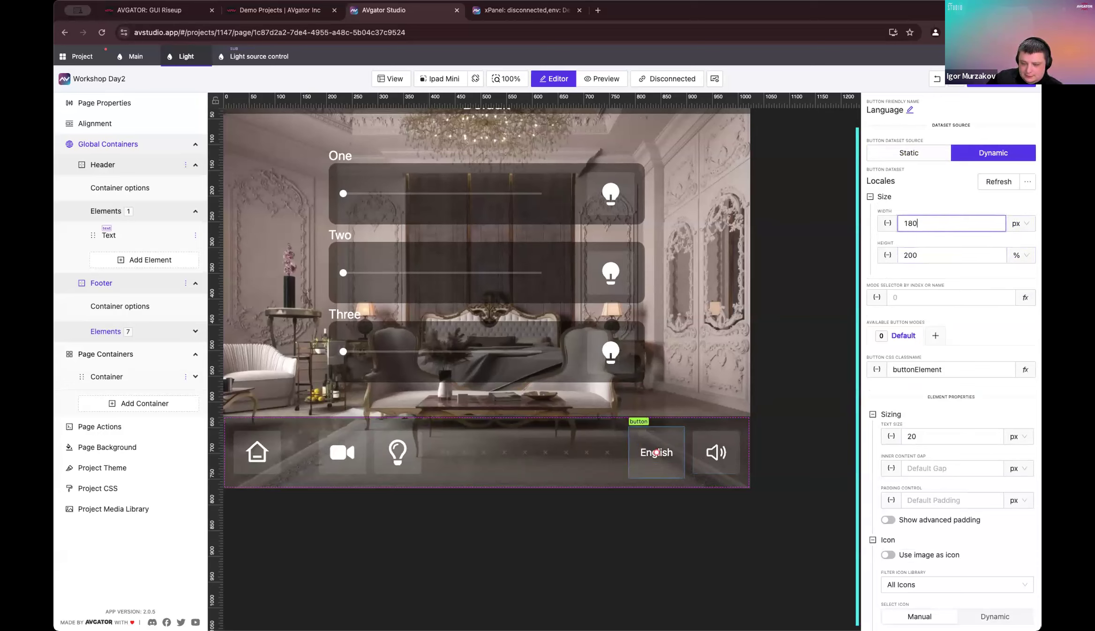
double_click(924, 255)
text(180)
Step: Set the Language button's width to 150 px and its height to 150%
double_click(932, 214)
text(150)
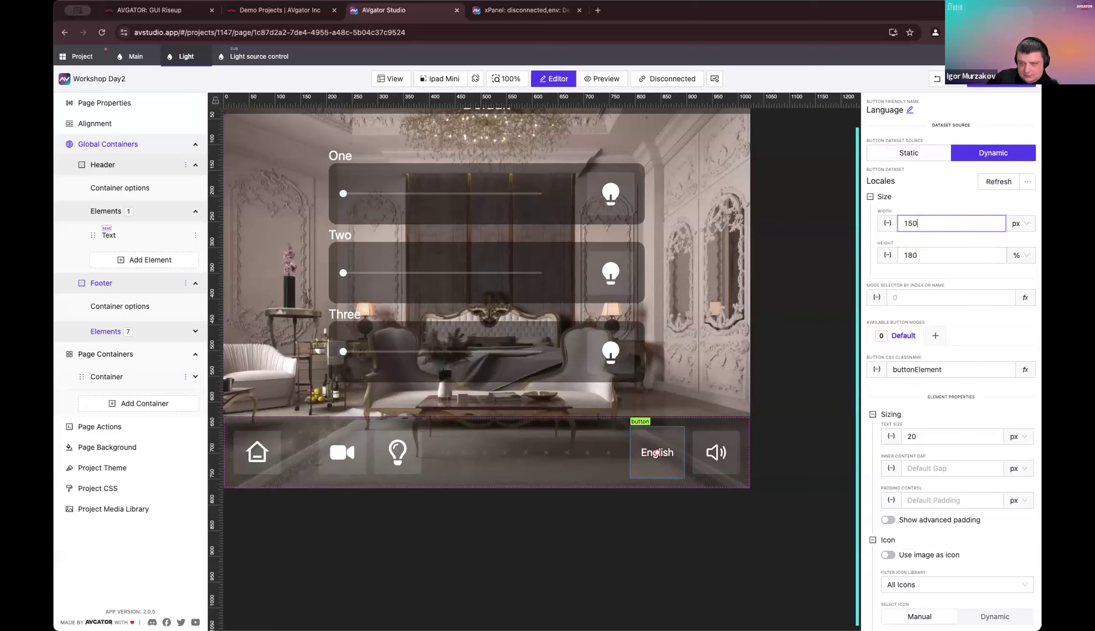
text(0)
double_click(928, 253)
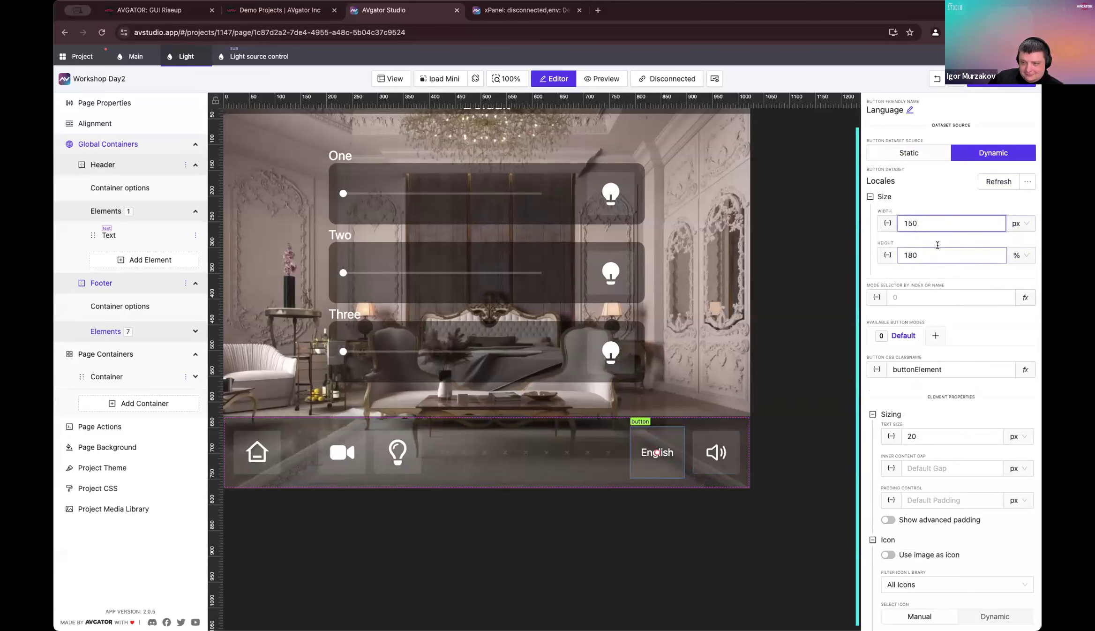
text(150)
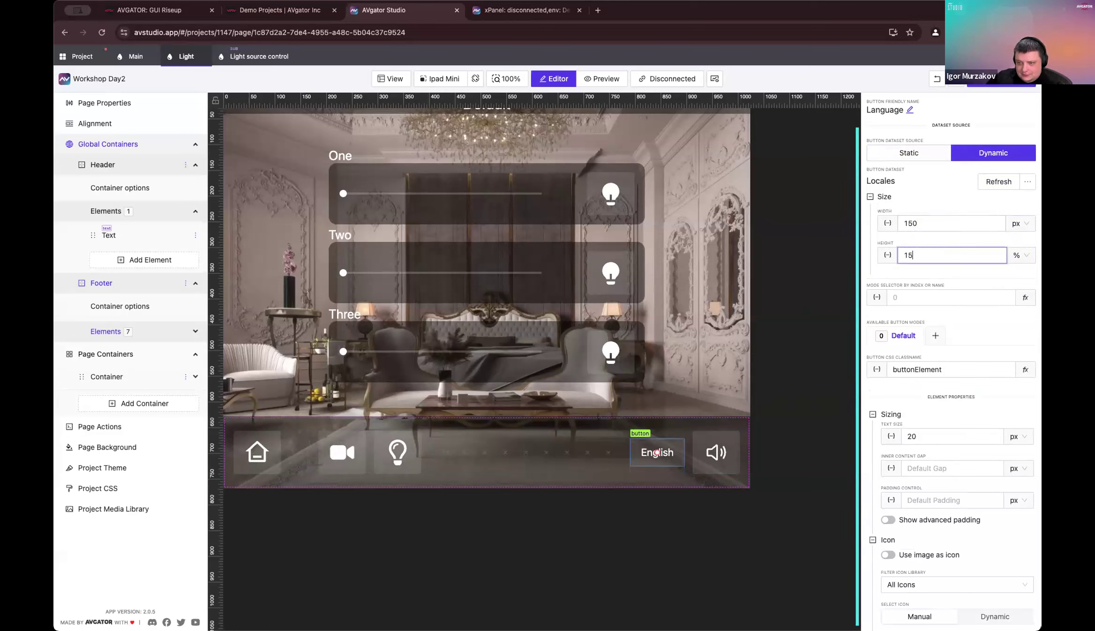
Step: Compare the size settings of the footer's Language button with those of the speaker button
click(575, 473)
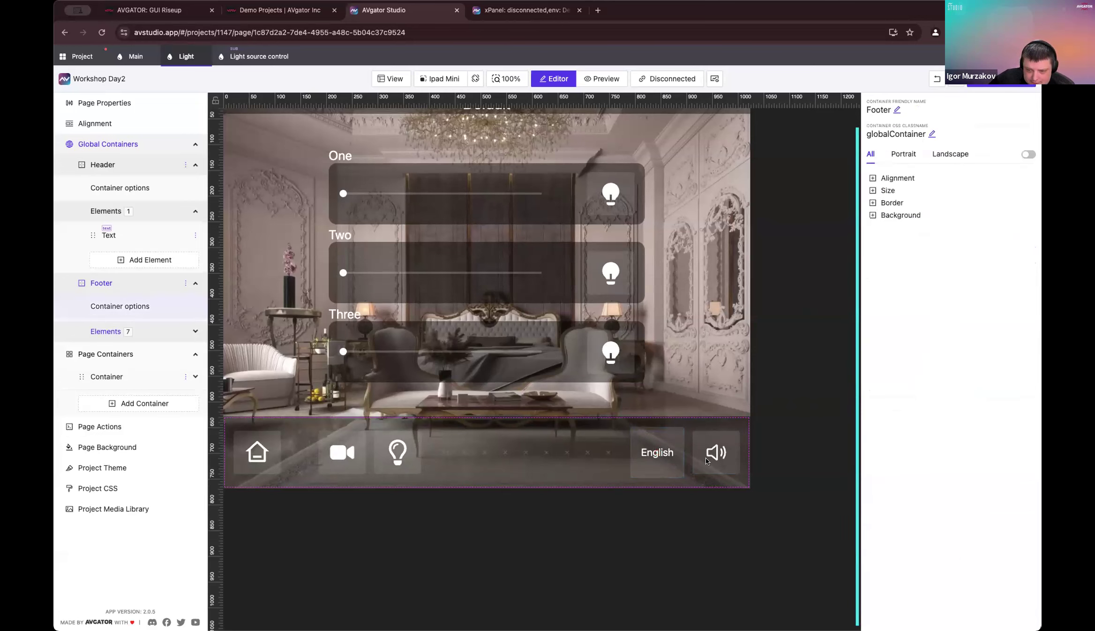
click(708, 457)
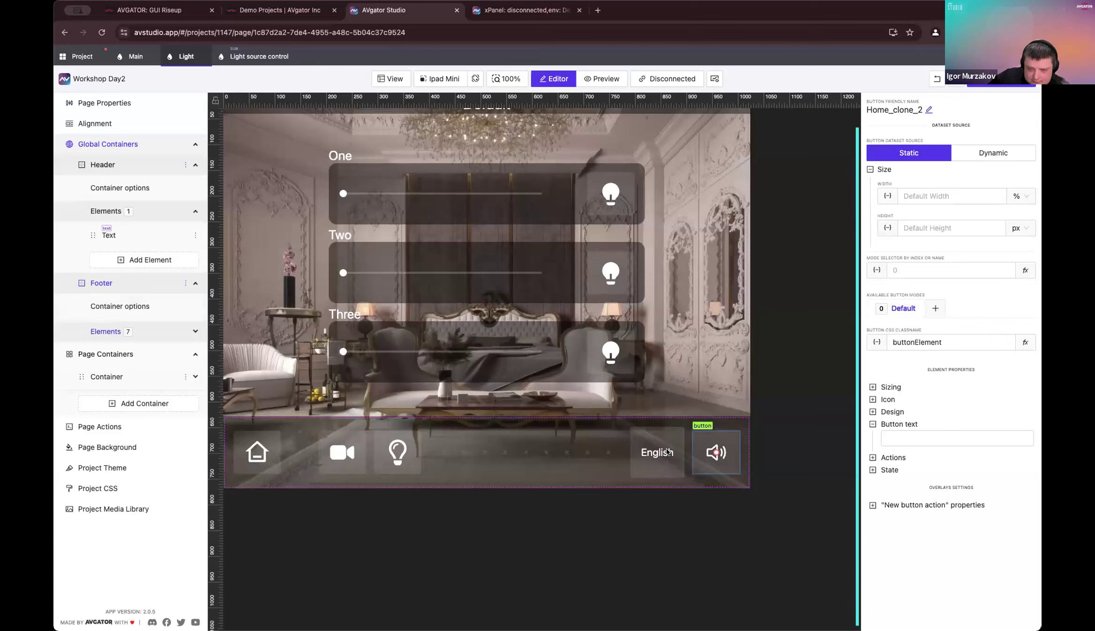
click(649, 463)
click(736, 456)
click(616, 468)
click(660, 460)
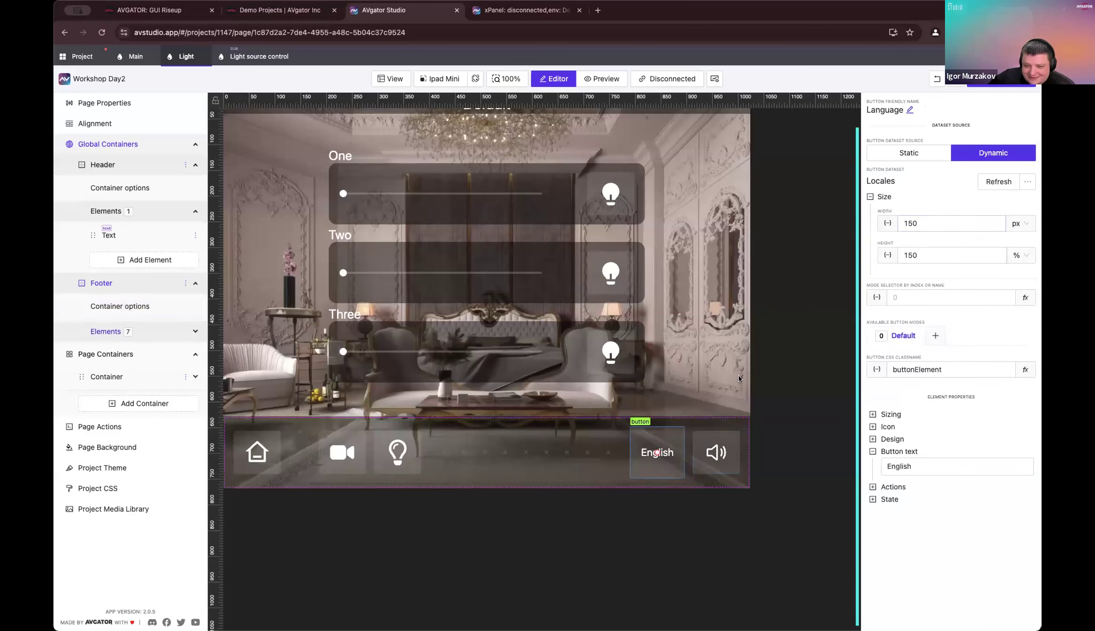
double_click(931, 221)
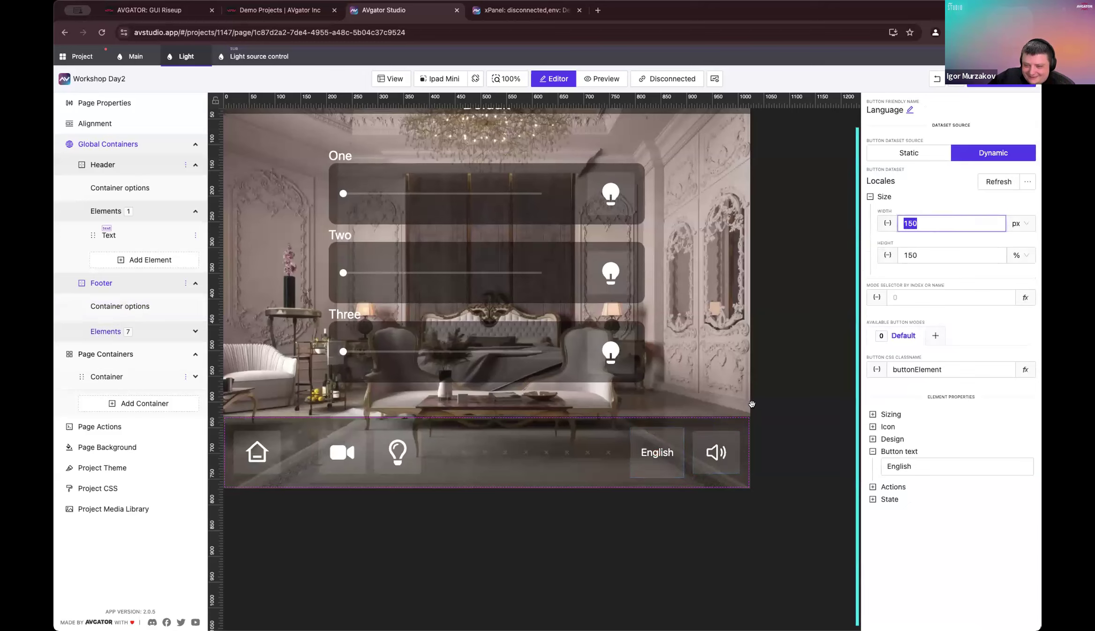
Step: Set the footer speaker button's width to 150 px and its height to 150%
click(710, 463)
click(1019, 196)
click(1018, 229)
click(955, 199)
text(150)
click(970, 224)
text(150)
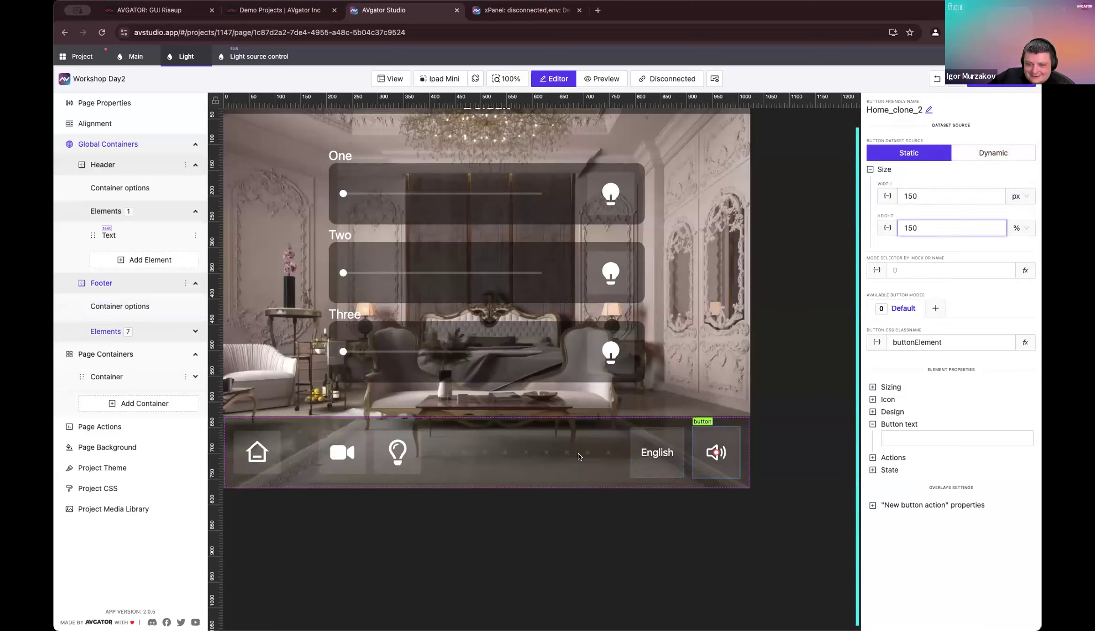
Step: Set the width of the footer spacer between the lightbulb and Language buttons to 90 px
click(119, 306)
click(497, 454)
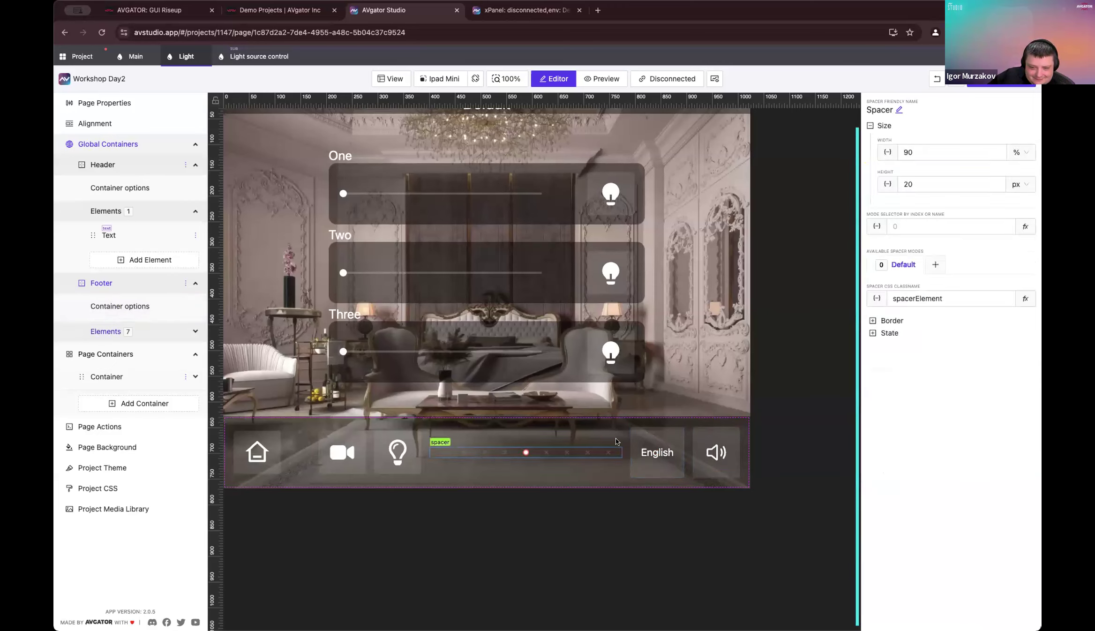
click(1016, 152)
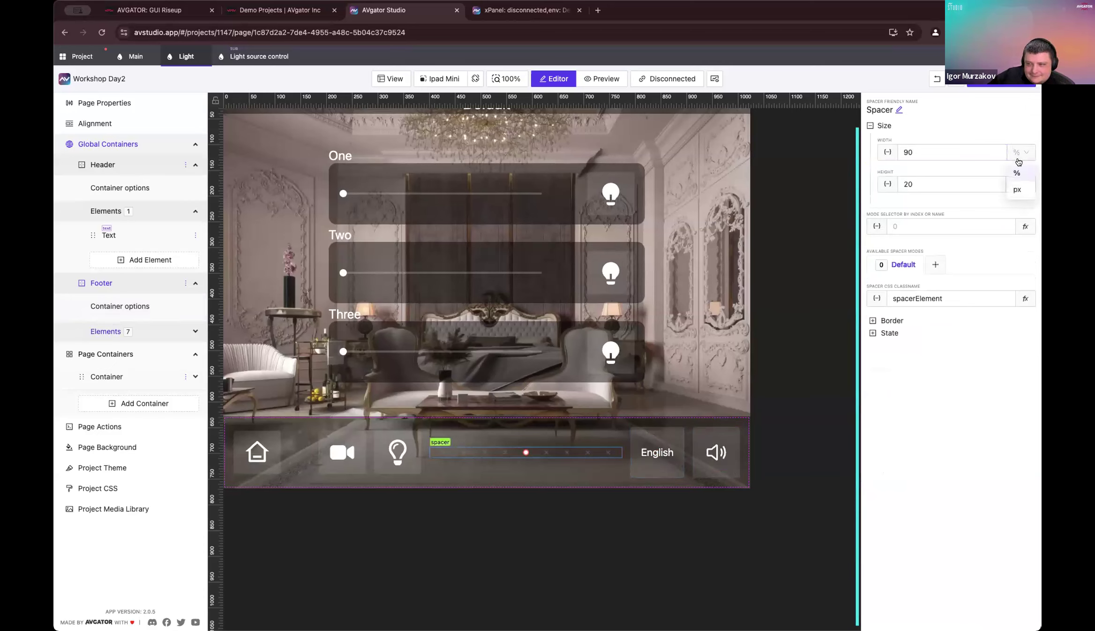
click(1019, 189)
drag(950, 151, 642, 266)
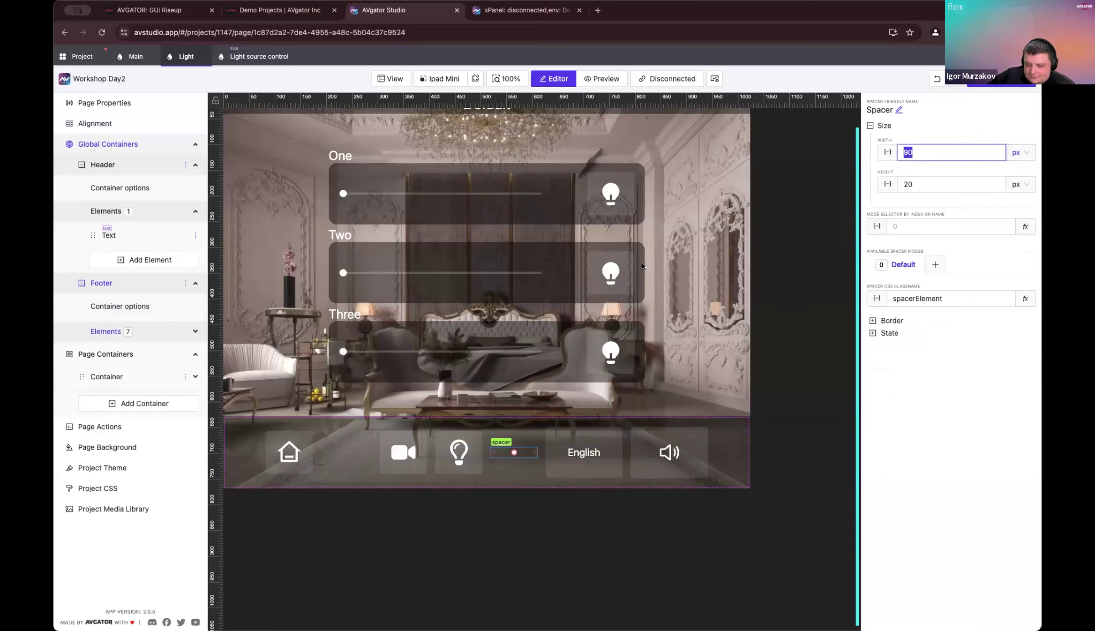
click(742, 440)
click(602, 457)
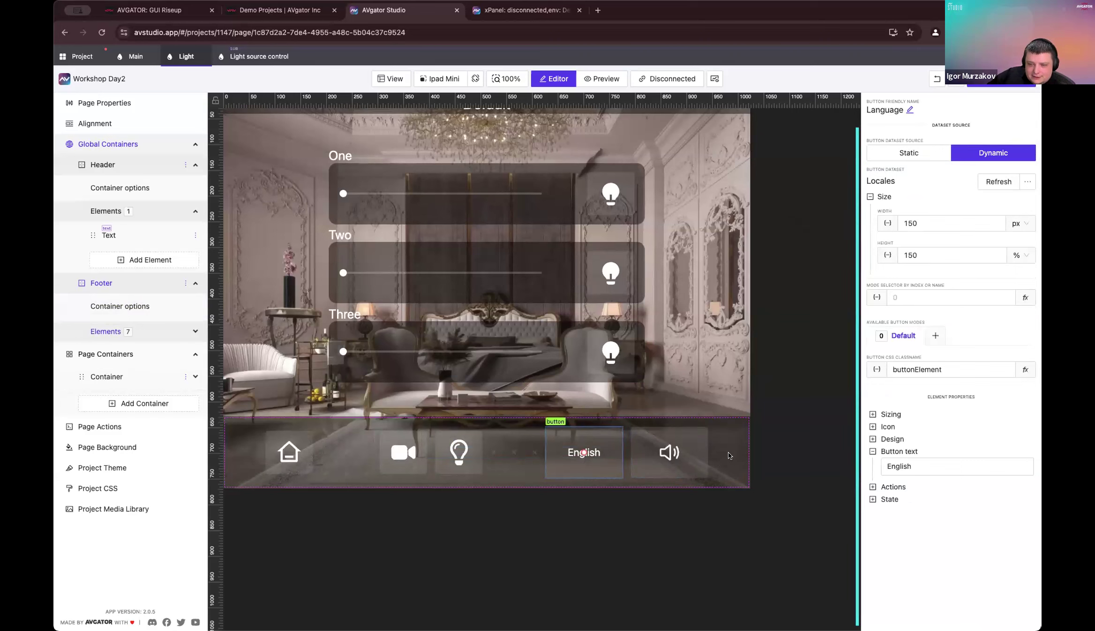
Step: Set the footer lightbulb button's width to 150 px and its height to 150%
click(459, 453)
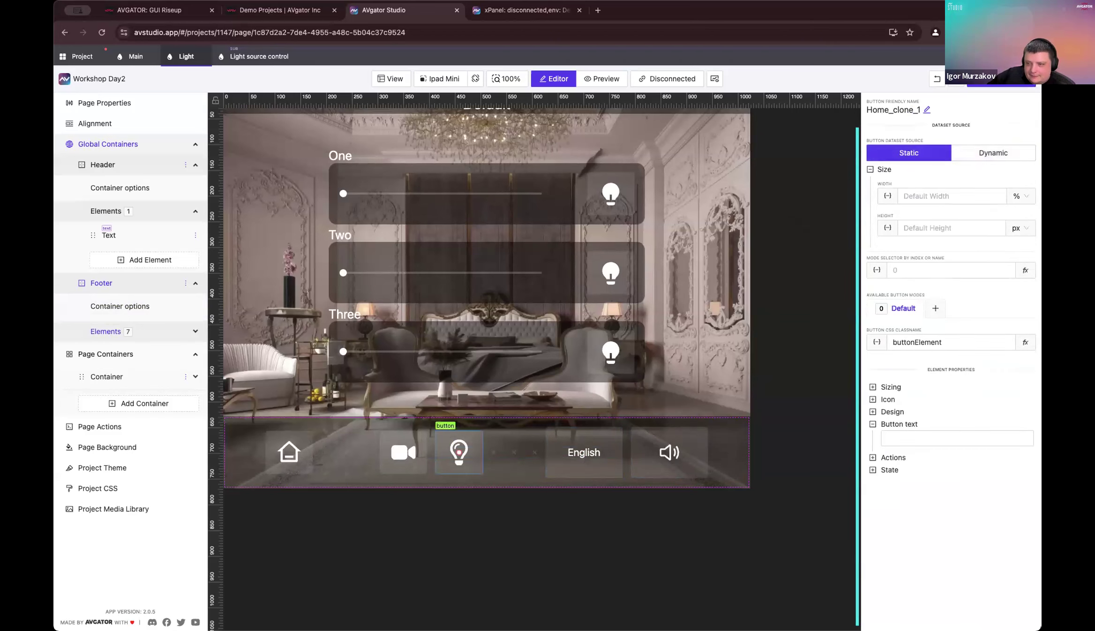
click(1018, 196)
click(1001, 214)
click(998, 200)
text(150)
click(982, 228)
text(150)
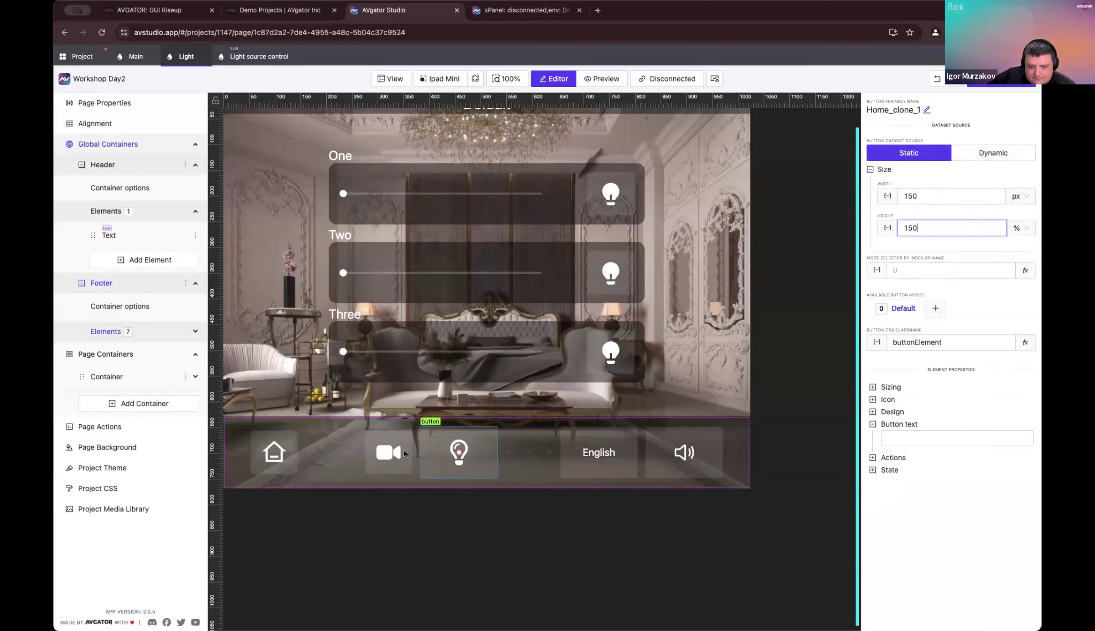
Step: Set the footer camera button's width to 150 px and its height to 150%
click(404, 454)
click(403, 454)
click(1026, 202)
click(1025, 230)
click(951, 195)
text(150)
click(958, 231)
text(150)
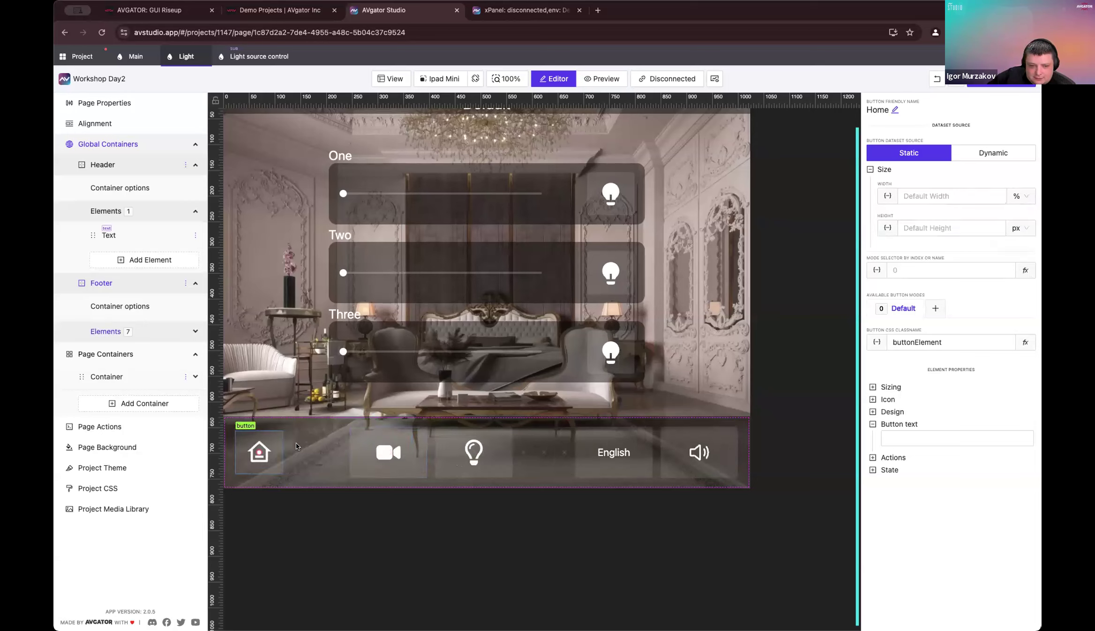
Step: Delete the footer spacer between the home and camera buttons, and size the home button 150 px wide and 150% high
right_click(320, 442)
key(BackSpace)
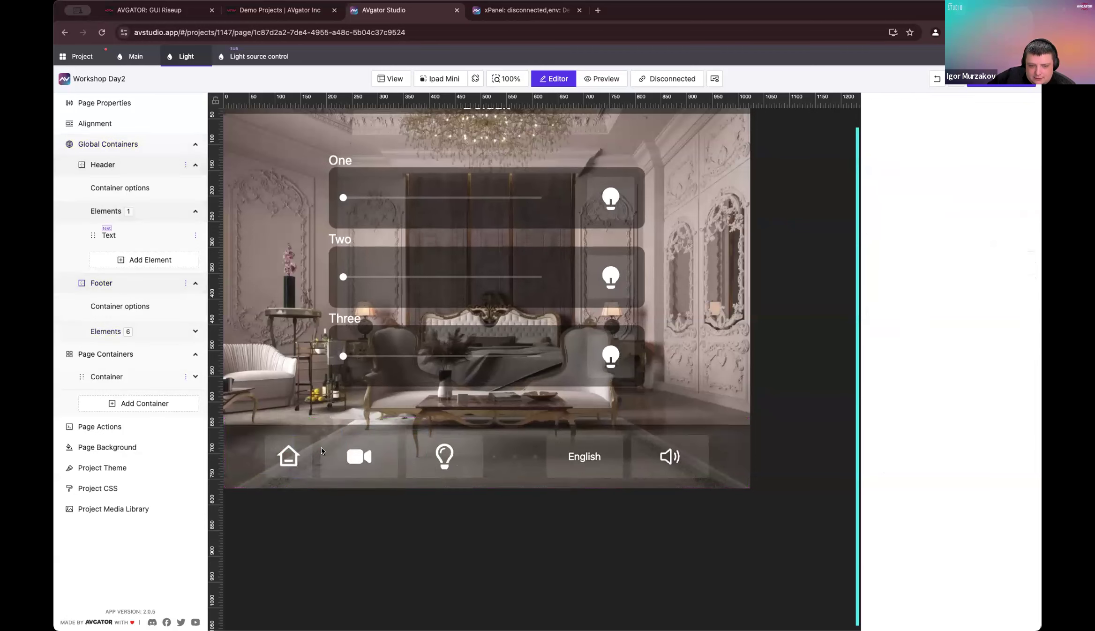
click(288, 454)
click(1003, 197)
click(1021, 195)
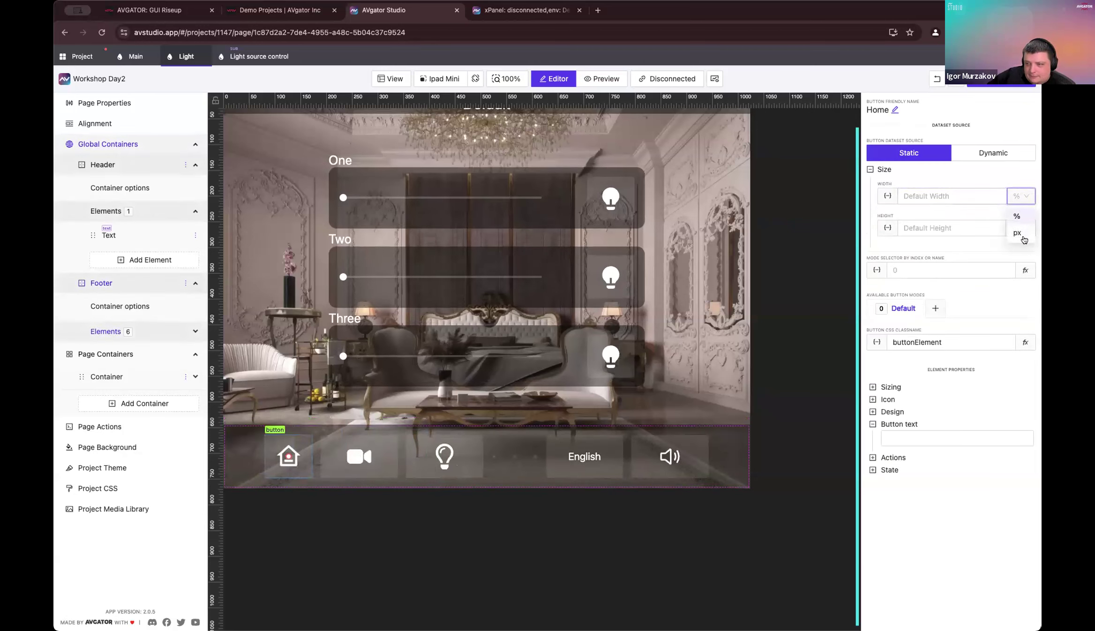
click(1018, 217)
click(947, 197)
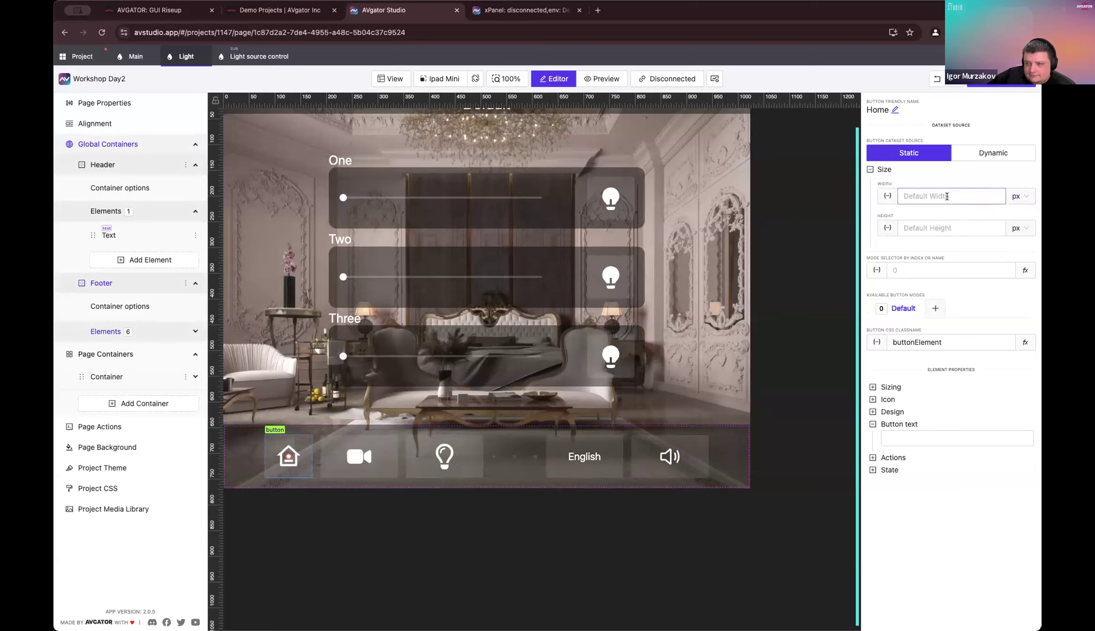
text(150)
click(942, 224)
text(150)
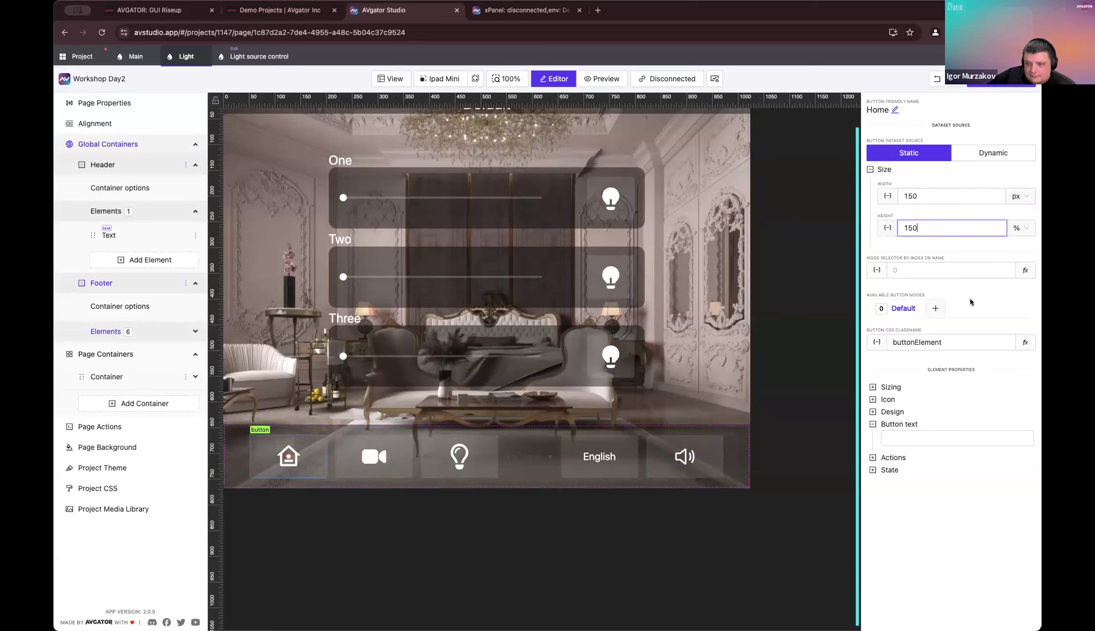
Step: Change the footer speaker button's height unit to px
click(535, 437)
click(539, 370)
click(592, 456)
click(591, 456)
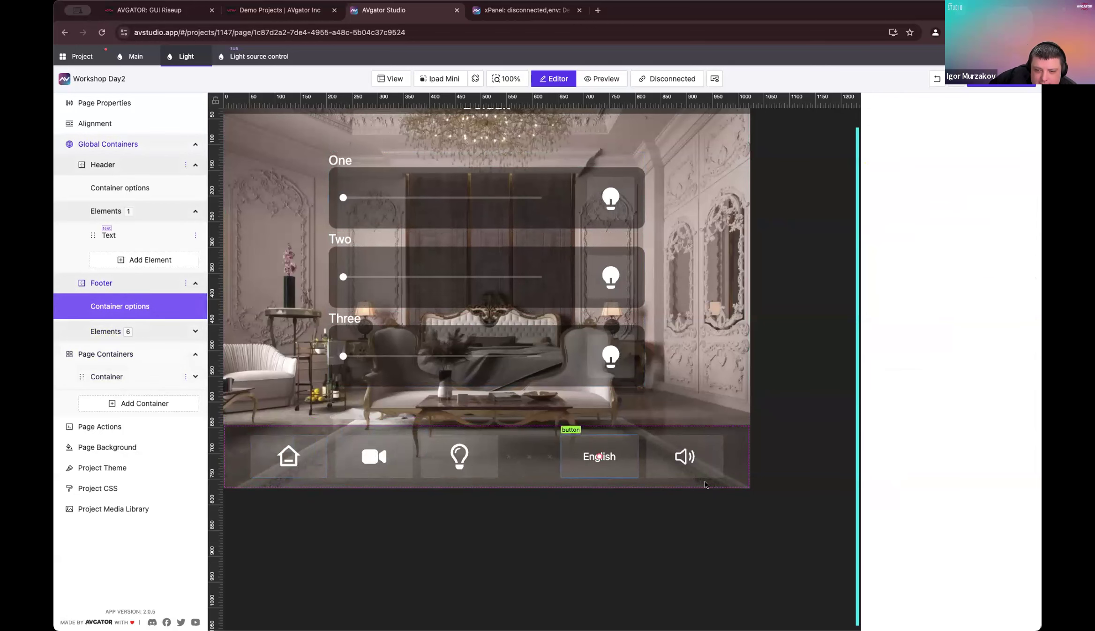
click(701, 462)
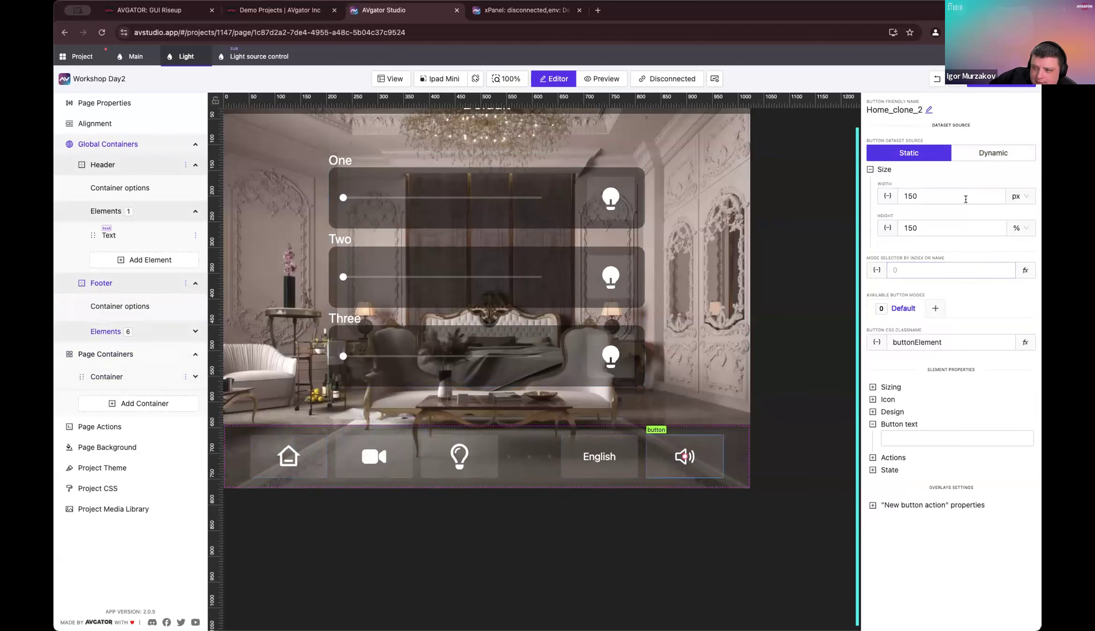
click(1020, 228)
click(1017, 267)
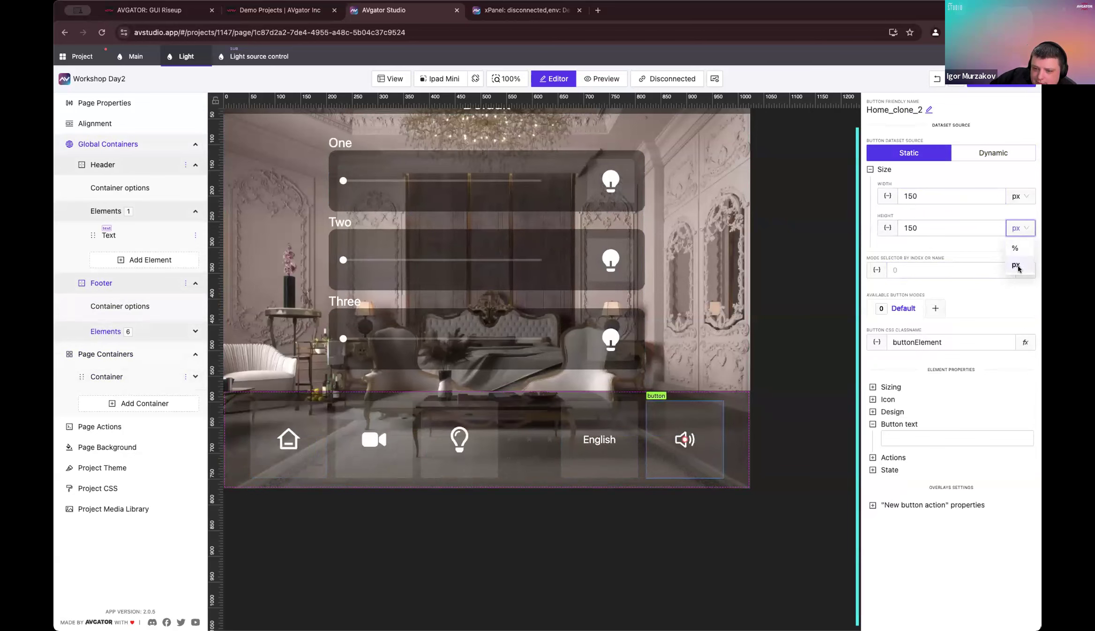
Step: Set the footer speaker button's height to 50 px
click(462, 443)
click(590, 446)
click(684, 443)
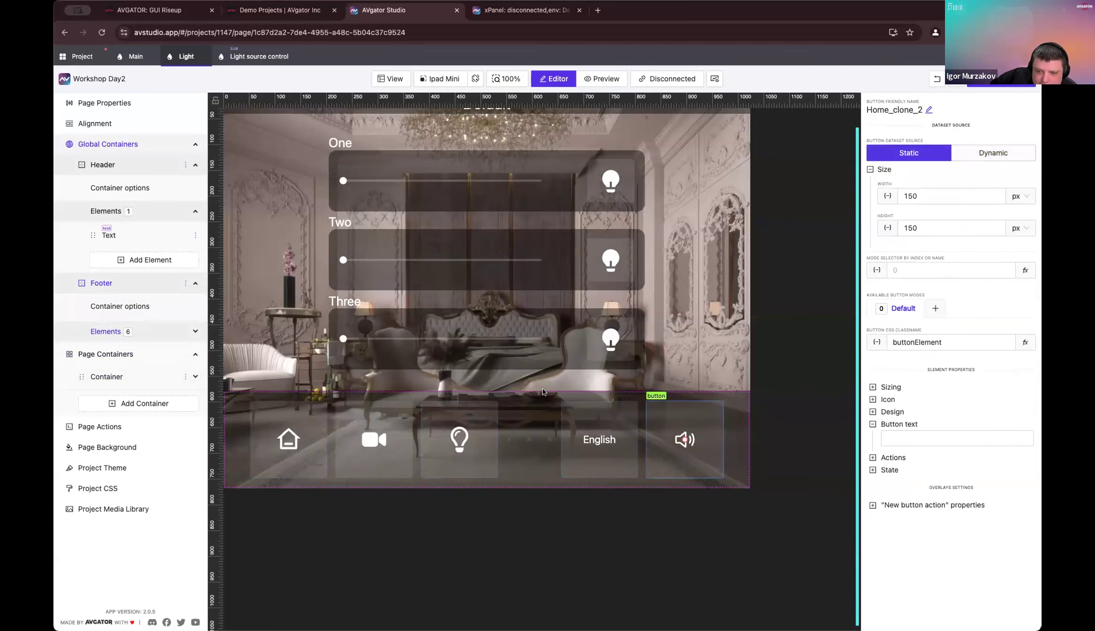
double_click(972, 227)
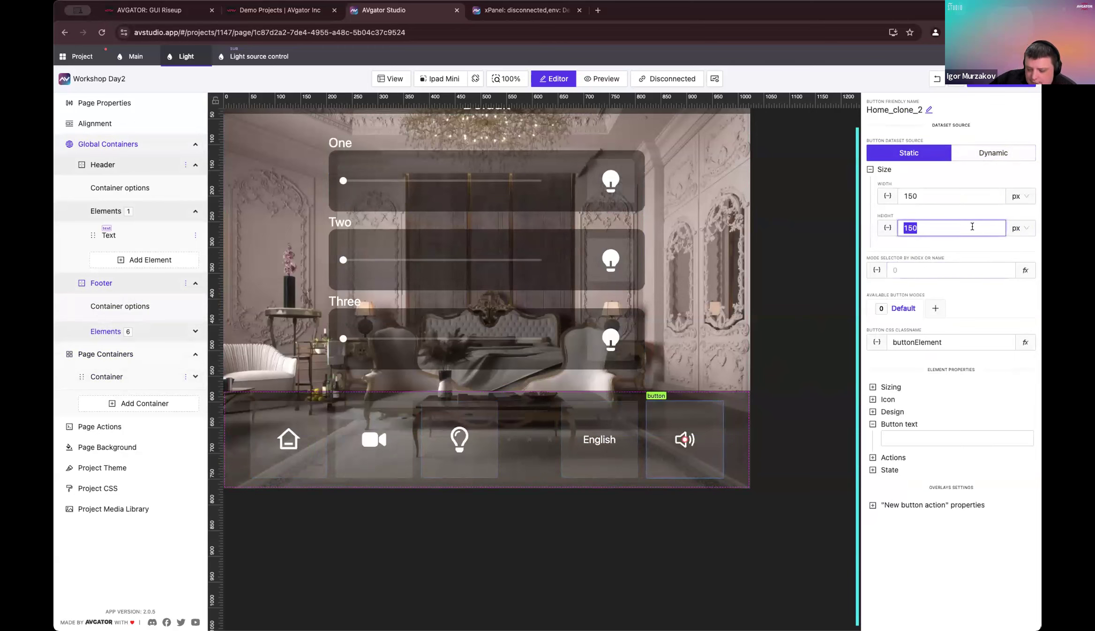
text(50)
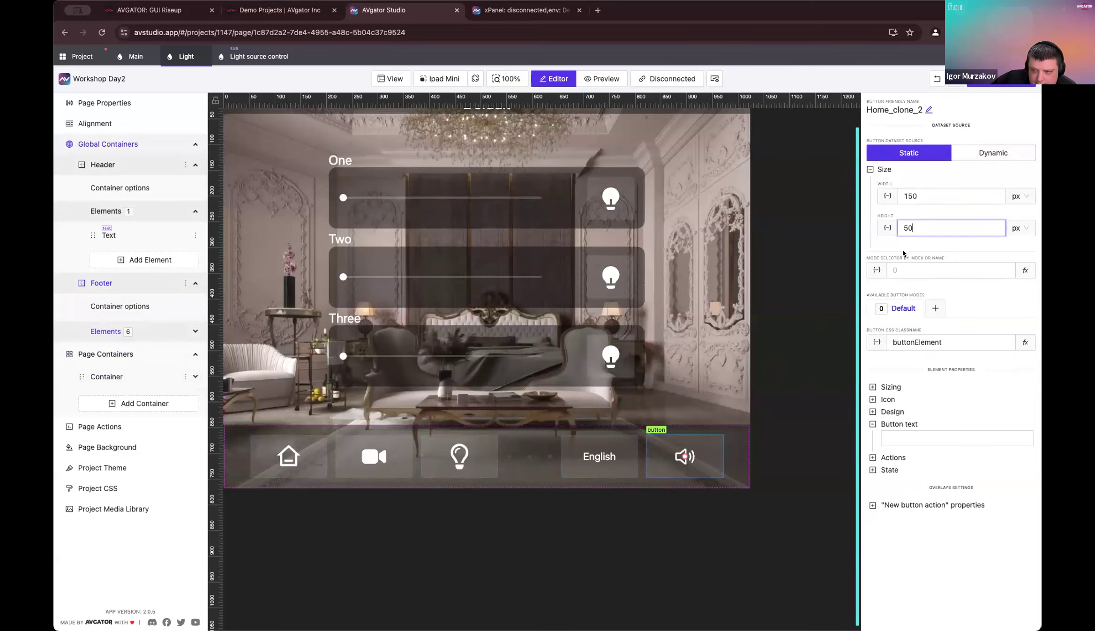
Step: Switch the Language button's height unit to px and set the height to 50 px
click(602, 457)
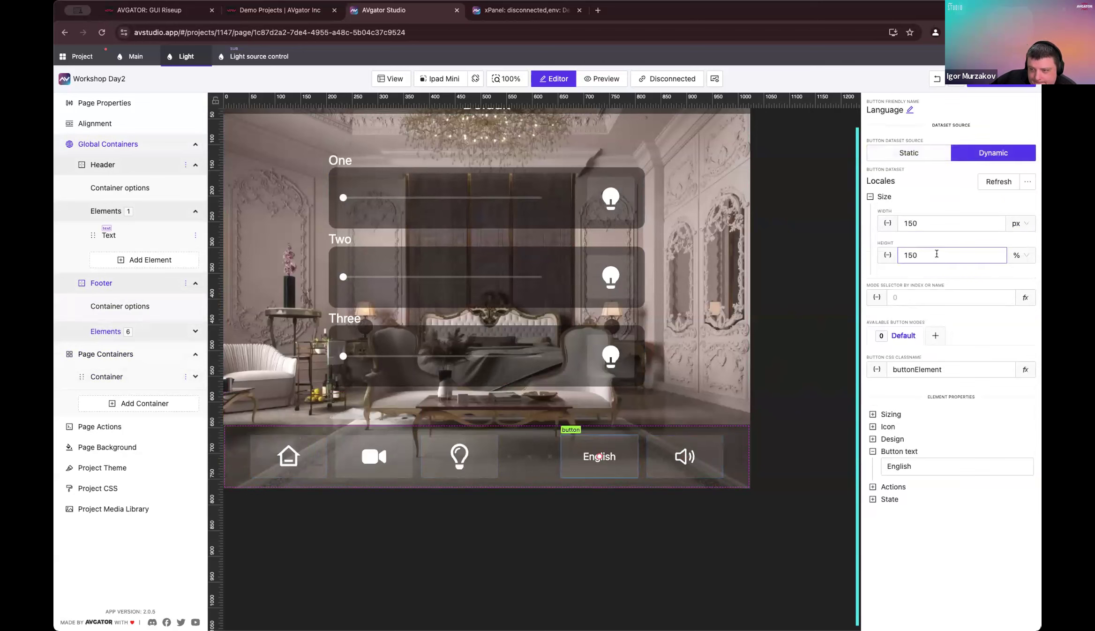
click(1027, 256)
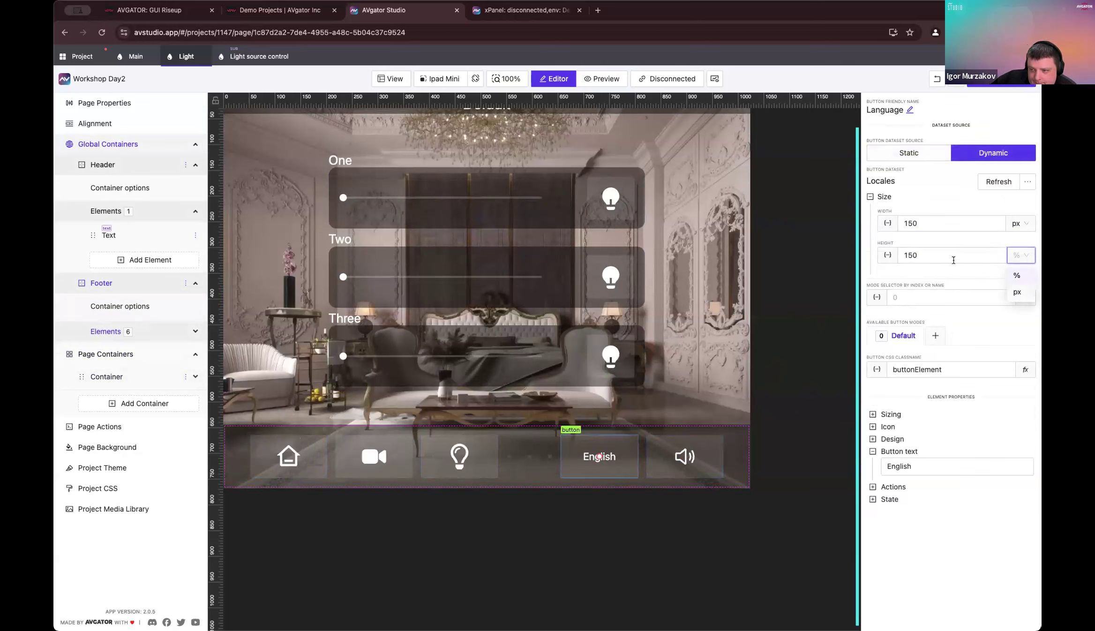
click(1019, 276)
double_click(952, 255)
text(50)
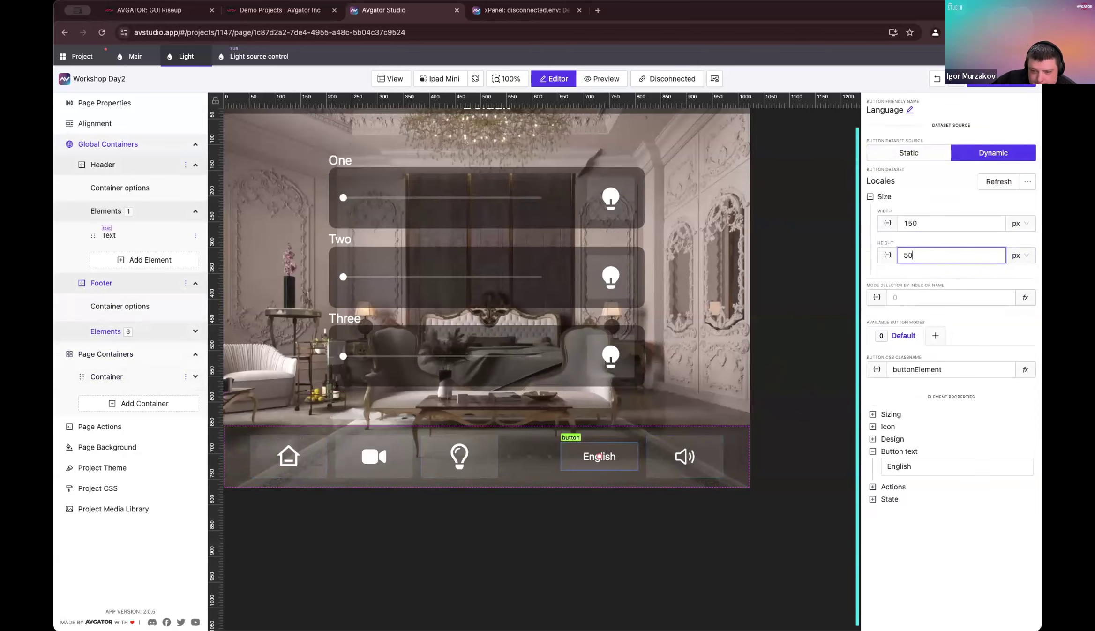
Step: Compare the footer buttons' size settings and set the Language button's height to 90 px
click(463, 454)
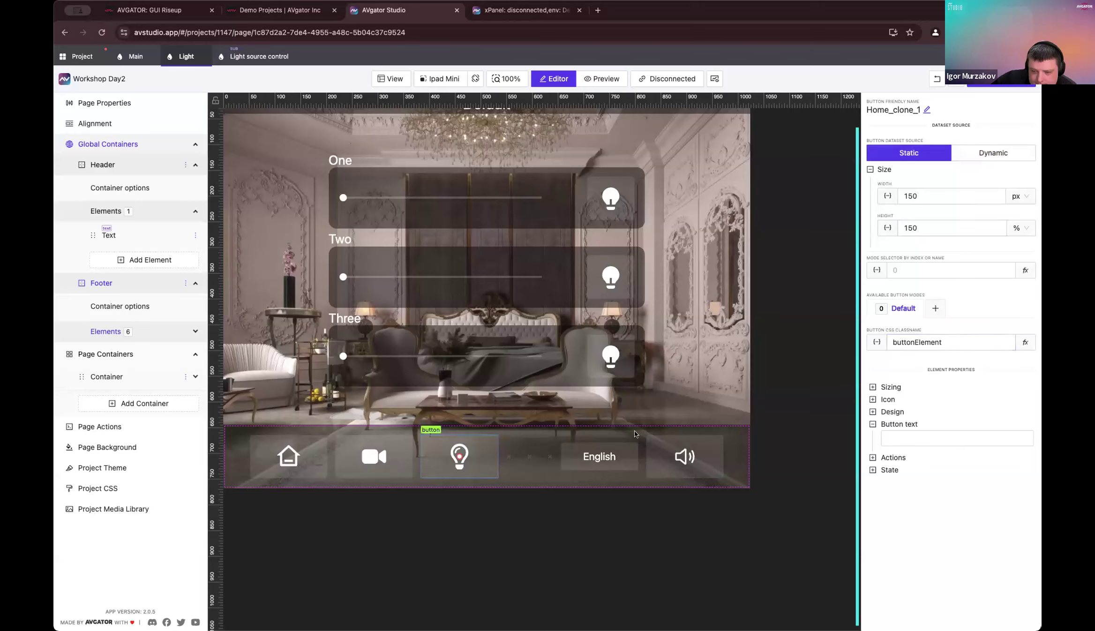
click(628, 445)
click(677, 444)
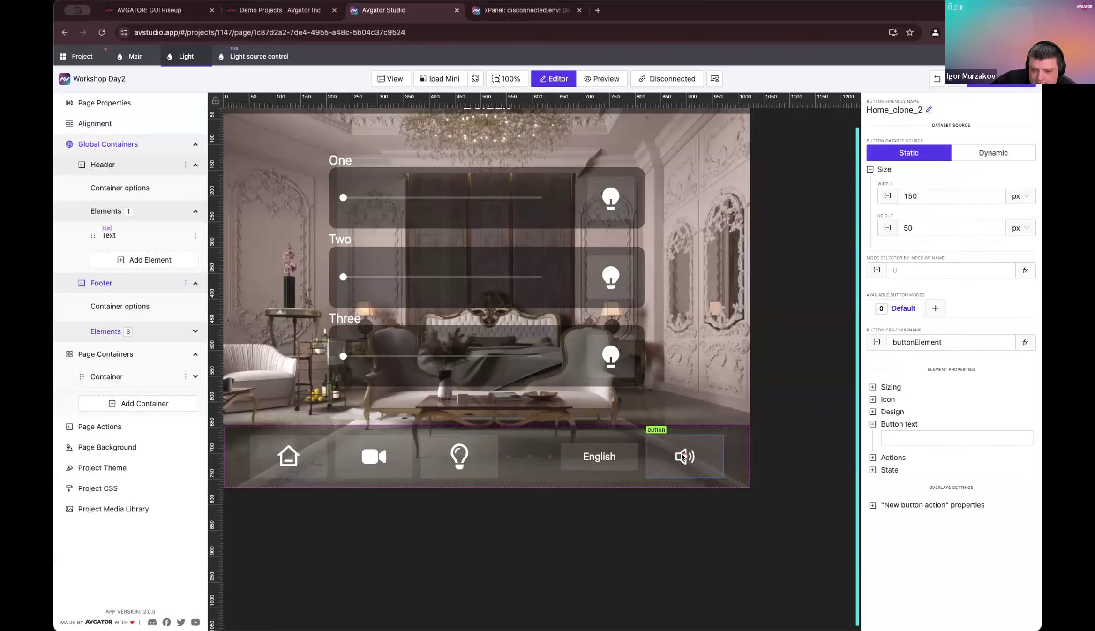
click(616, 461)
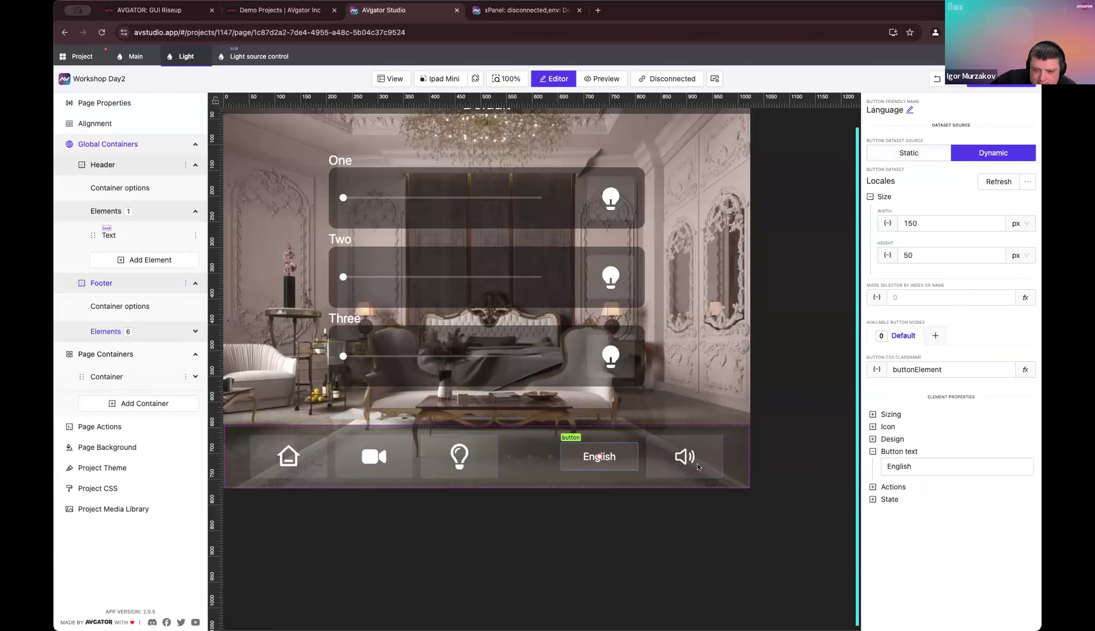
click(683, 458)
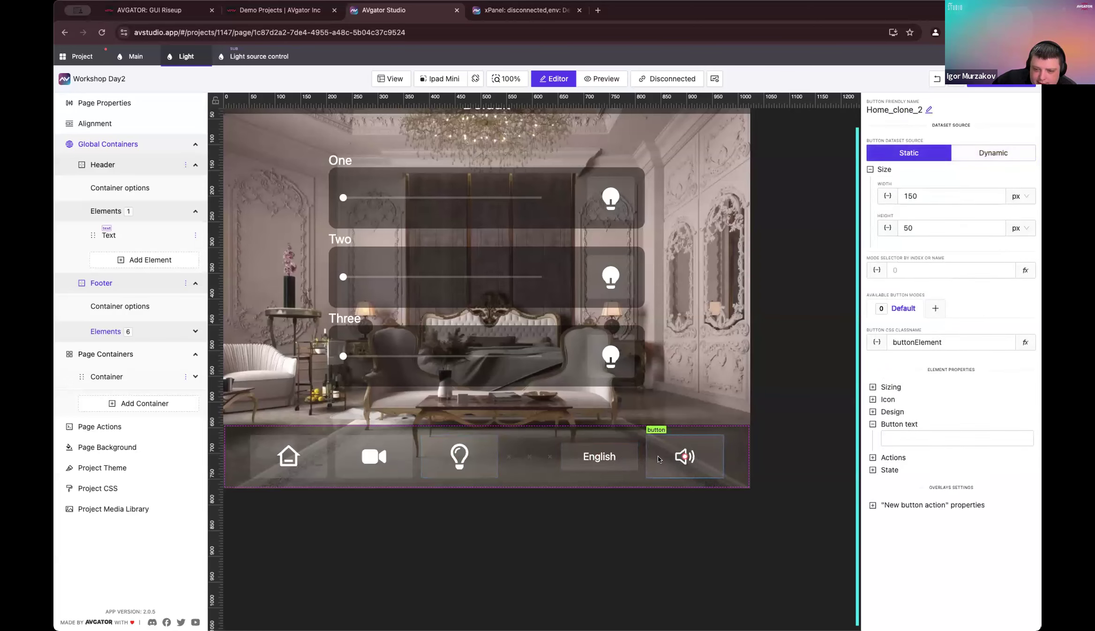
click(599, 456)
key(BackSpace)
key(BackSpace)
text(90)
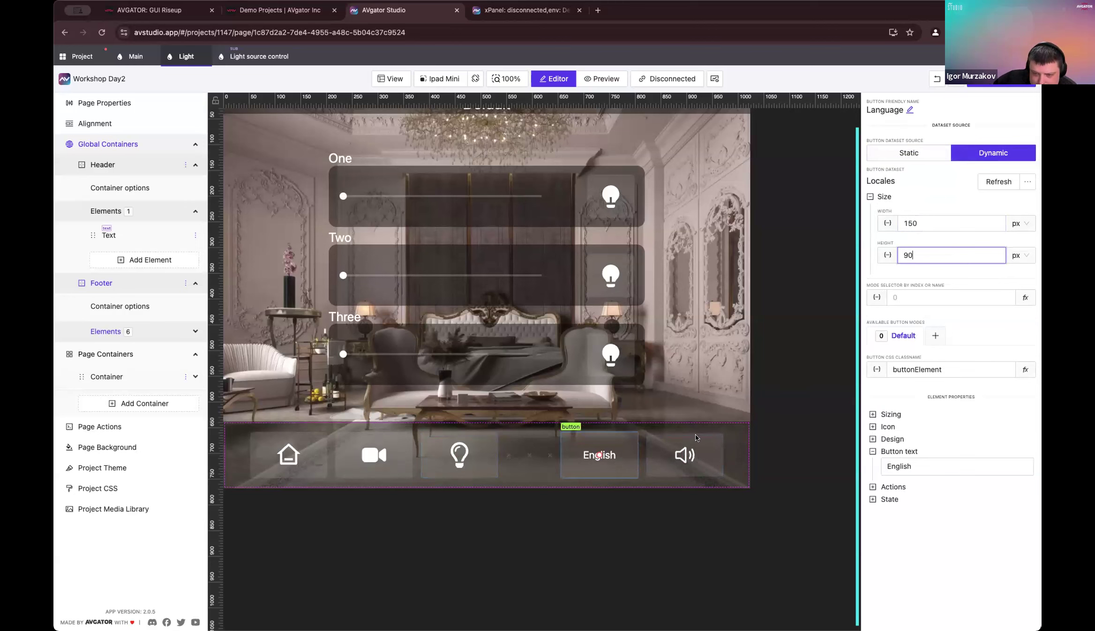
Step: Set the footer speaker button's height to 90 px
click(696, 438)
double_click(952, 225)
text(90)
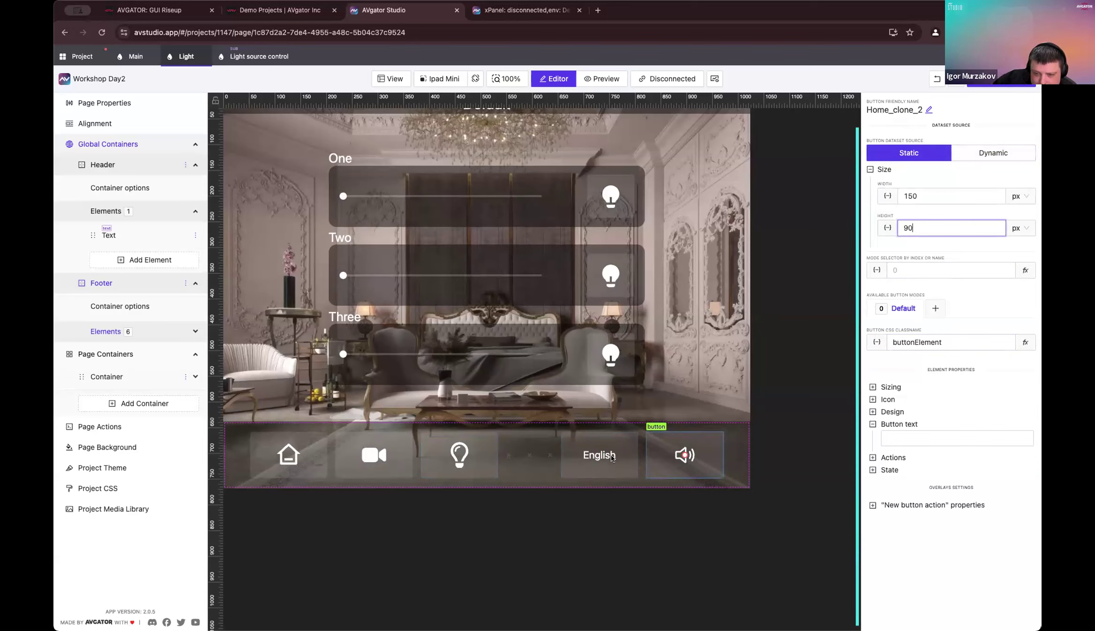
Step: Switch the footer lightbulb button's height unit to px and set the height to 90 px
click(605, 454)
click(460, 455)
click(924, 229)
double_click(925, 229)
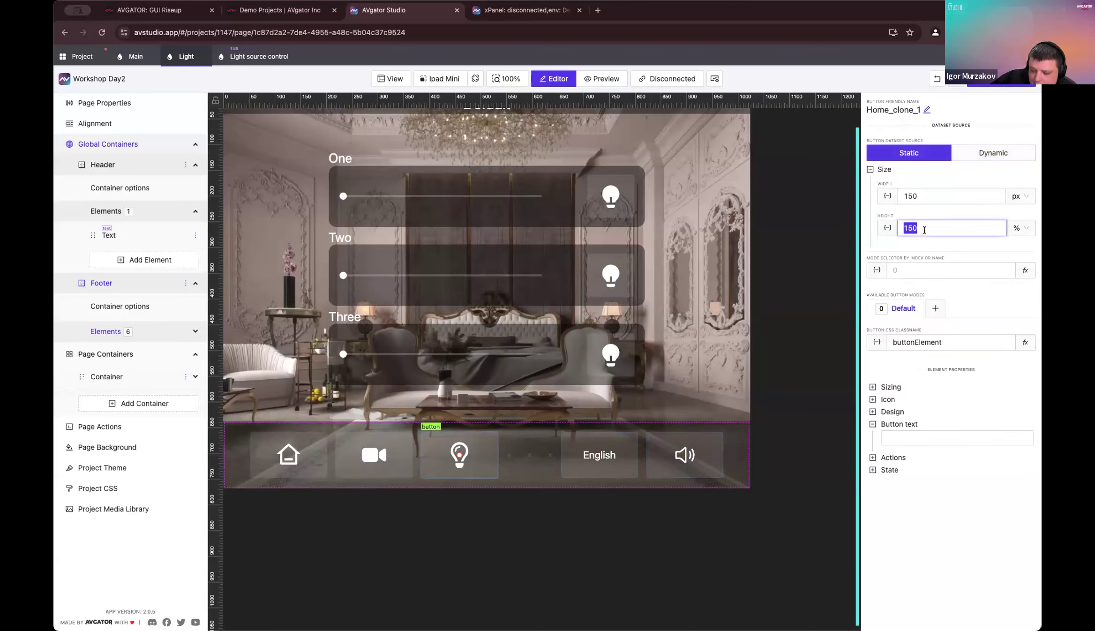
click(1020, 228)
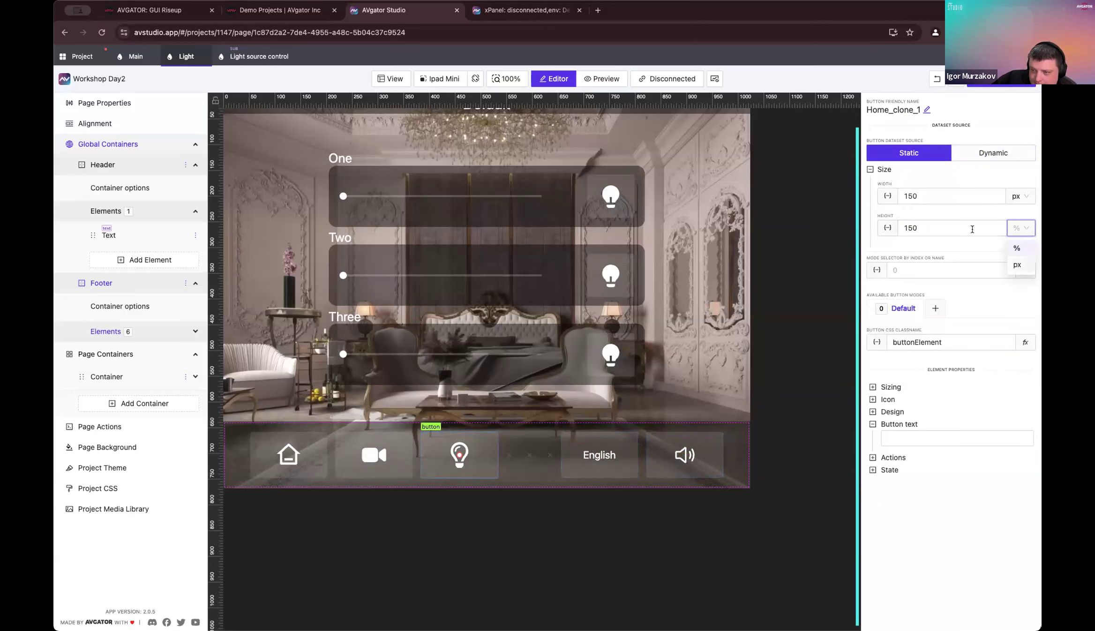
click(1020, 261)
double_click(956, 224)
text(90)
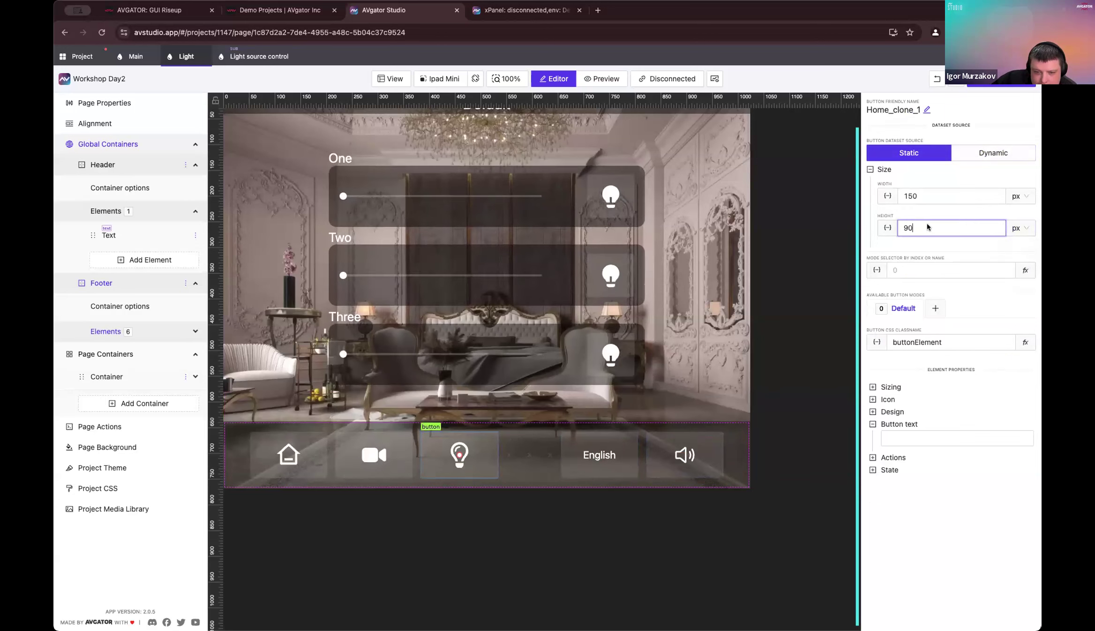
Step: Switch the footer camera button's height unit to px and set the height to 90 px
click(354, 459)
click(1020, 228)
click(1022, 271)
double_click(916, 227)
text(90)
Step: Switch the footer home button's height unit to px and set the height to 90 px
click(319, 462)
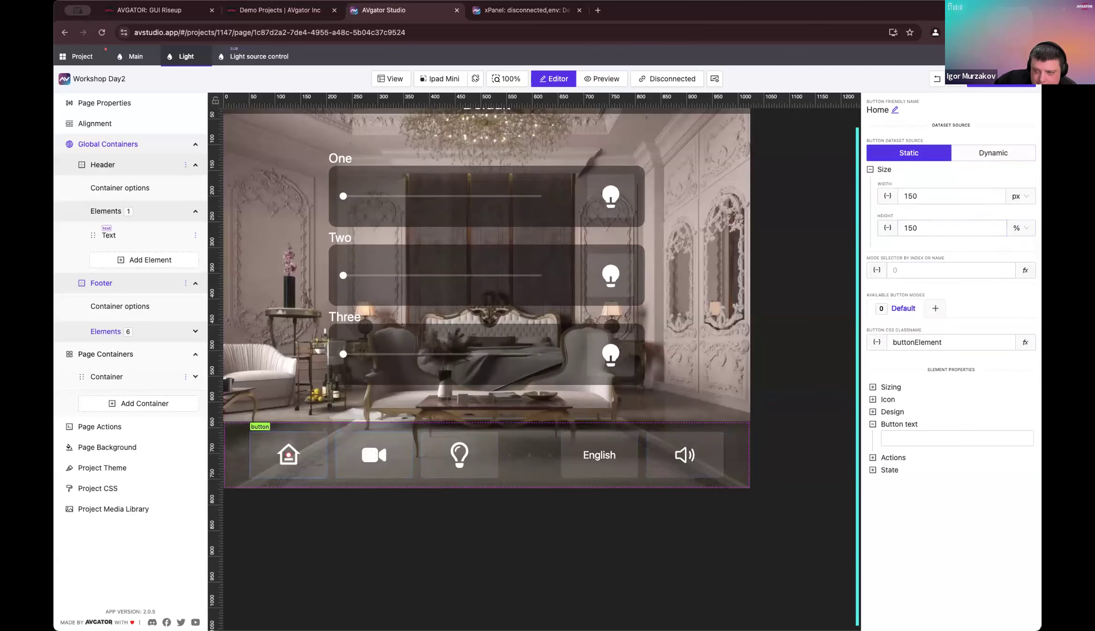
click(1020, 228)
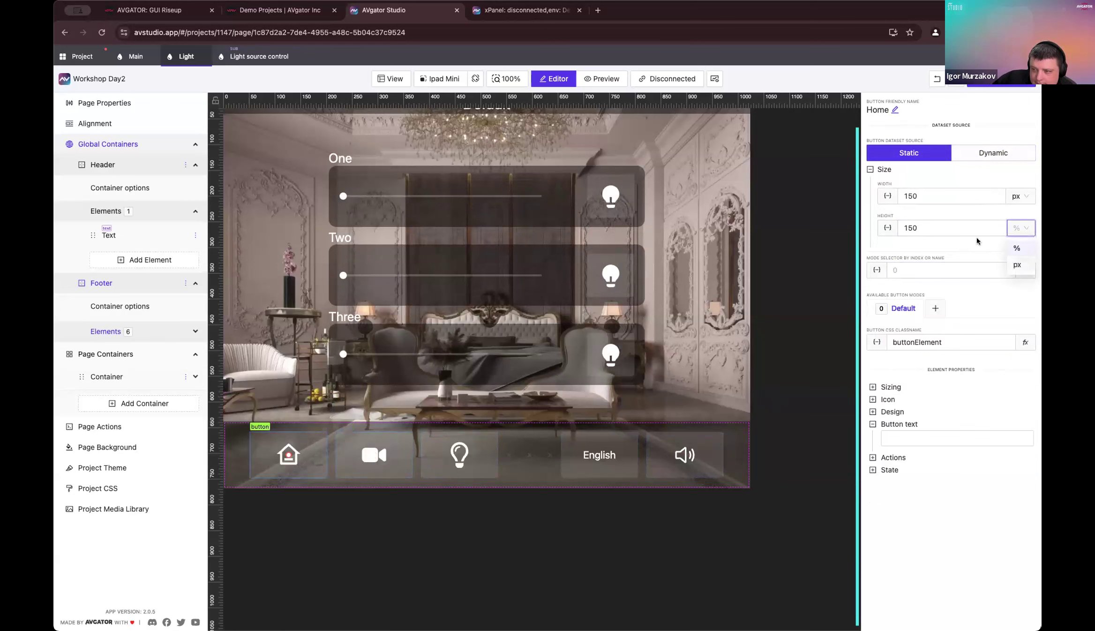
click(1014, 264)
double_click(948, 230)
text(90)
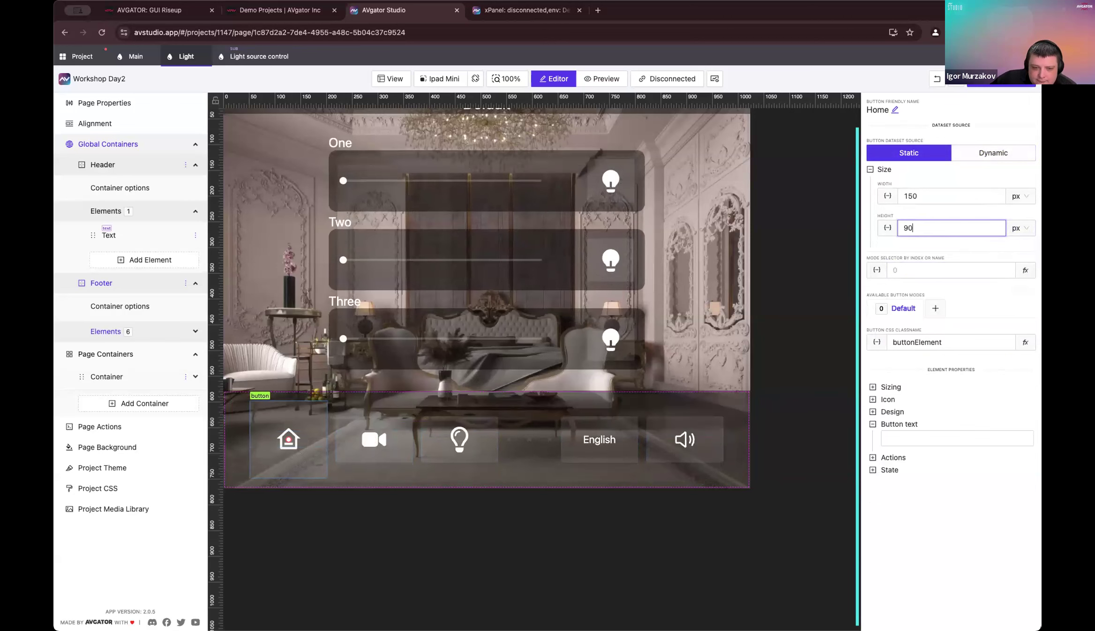
click(699, 398)
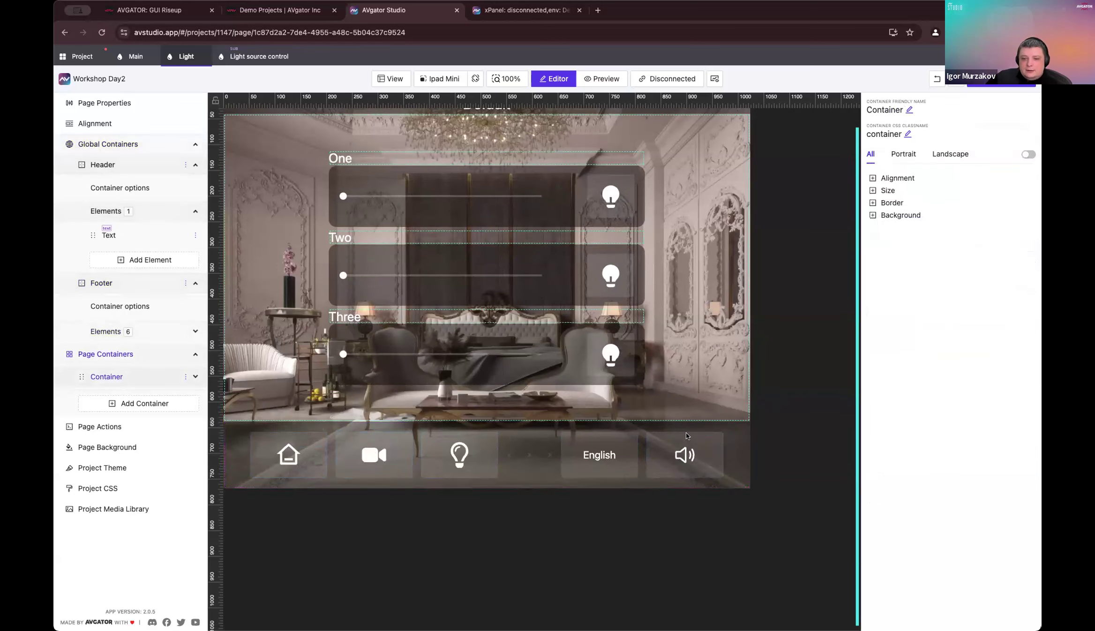
Step: Start a new action named "Change the language" for the footer Language button
click(685, 436)
click(586, 465)
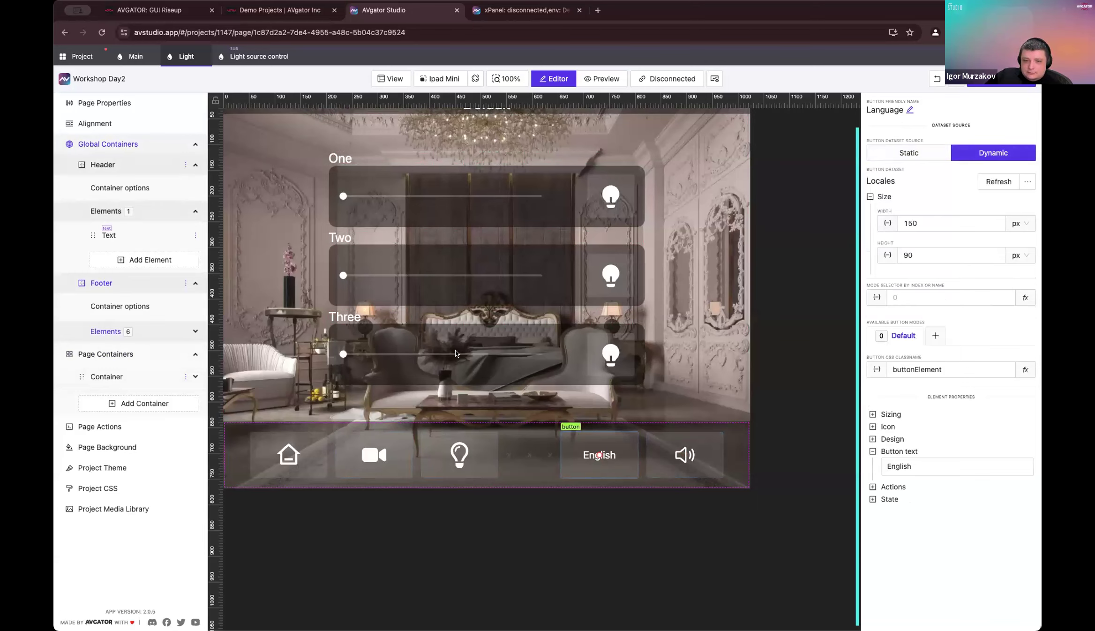
click(893, 487)
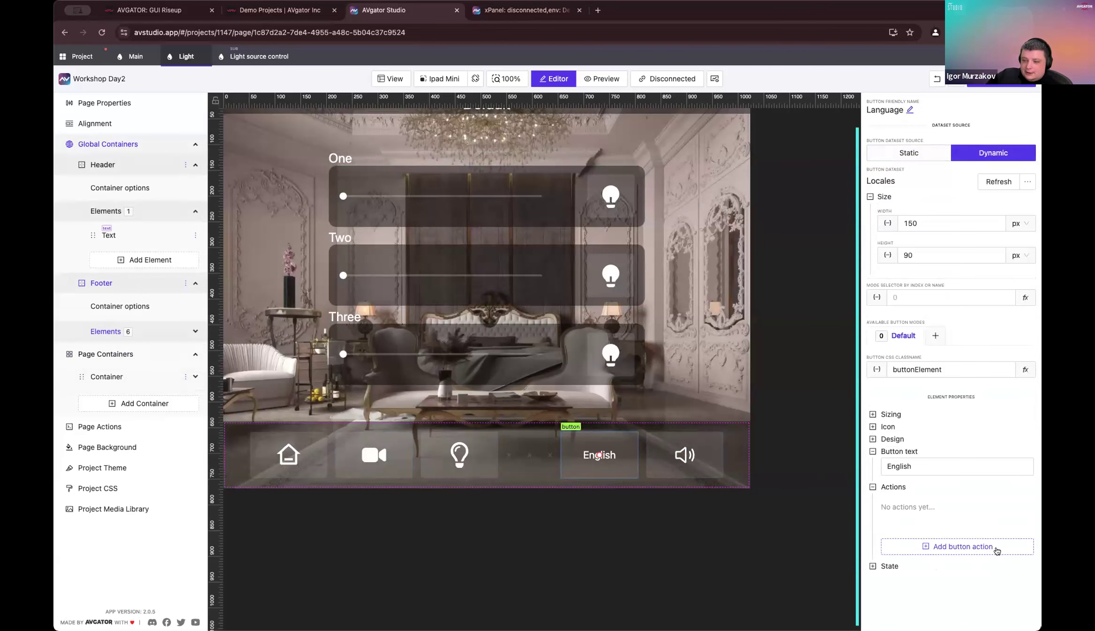
click(997, 550)
triple_click(604, 204)
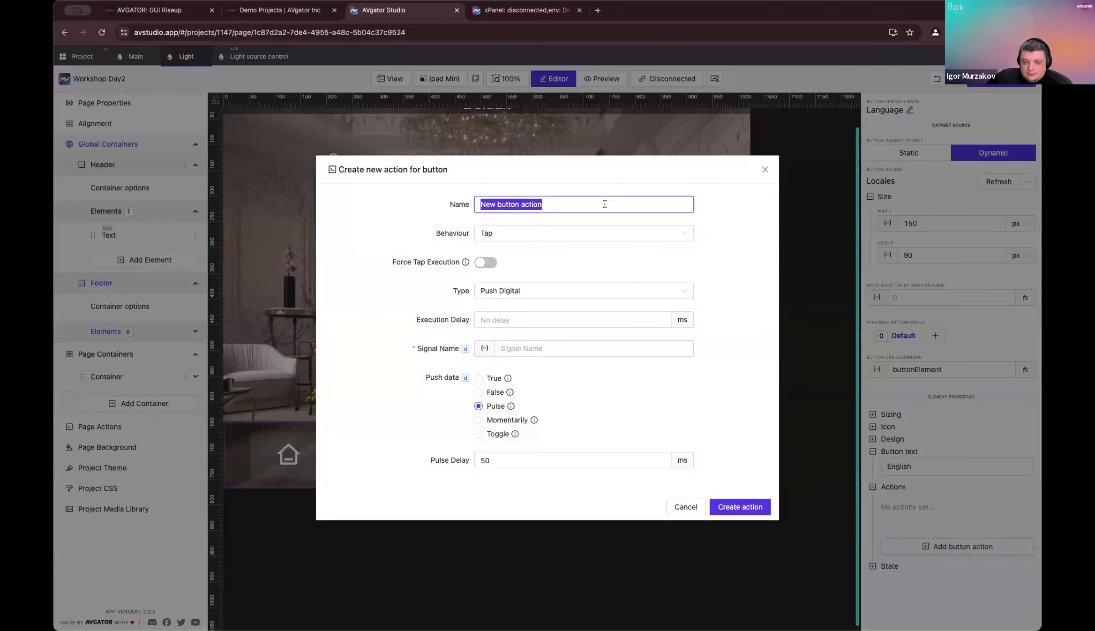
text(Ch)
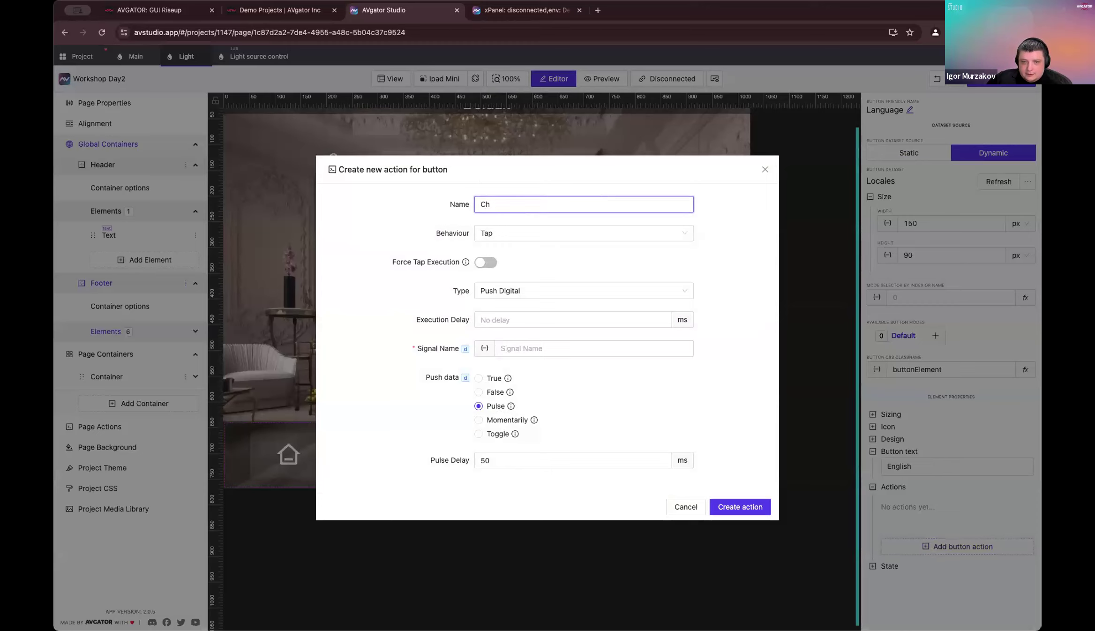
text(ange the language)
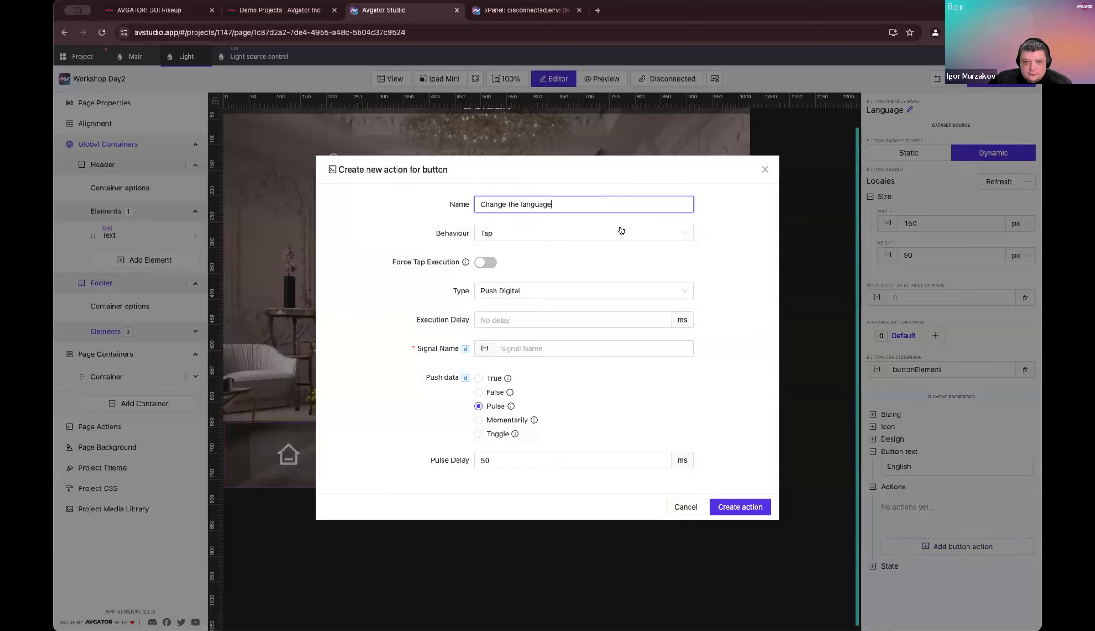
Step: Set the new action's type to Set Variable and target the currentLocale variable
click(580, 295)
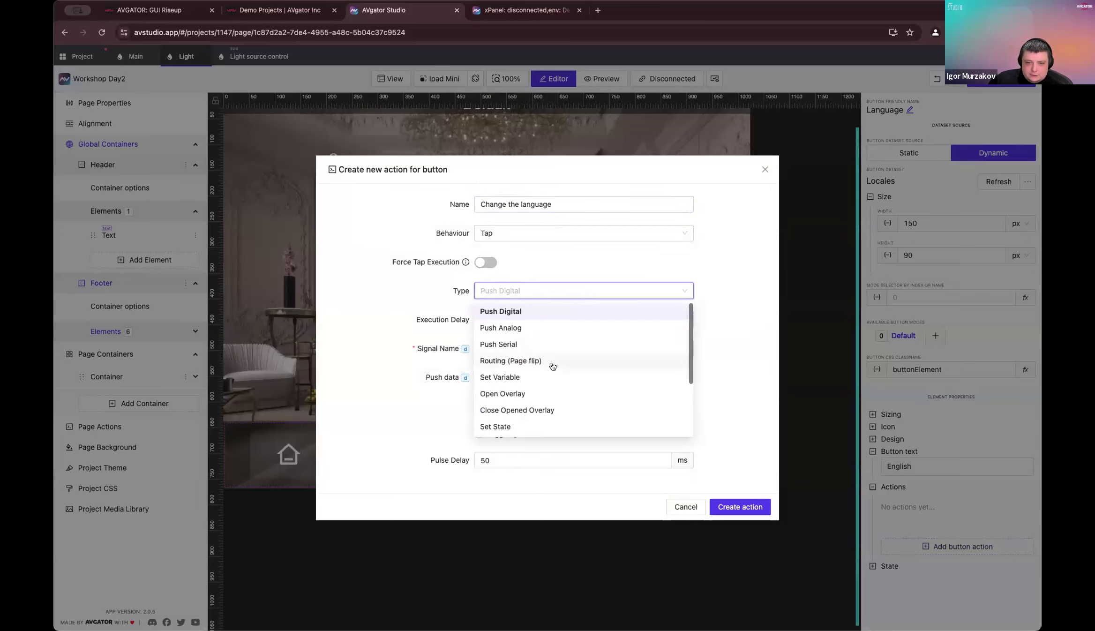
click(551, 378)
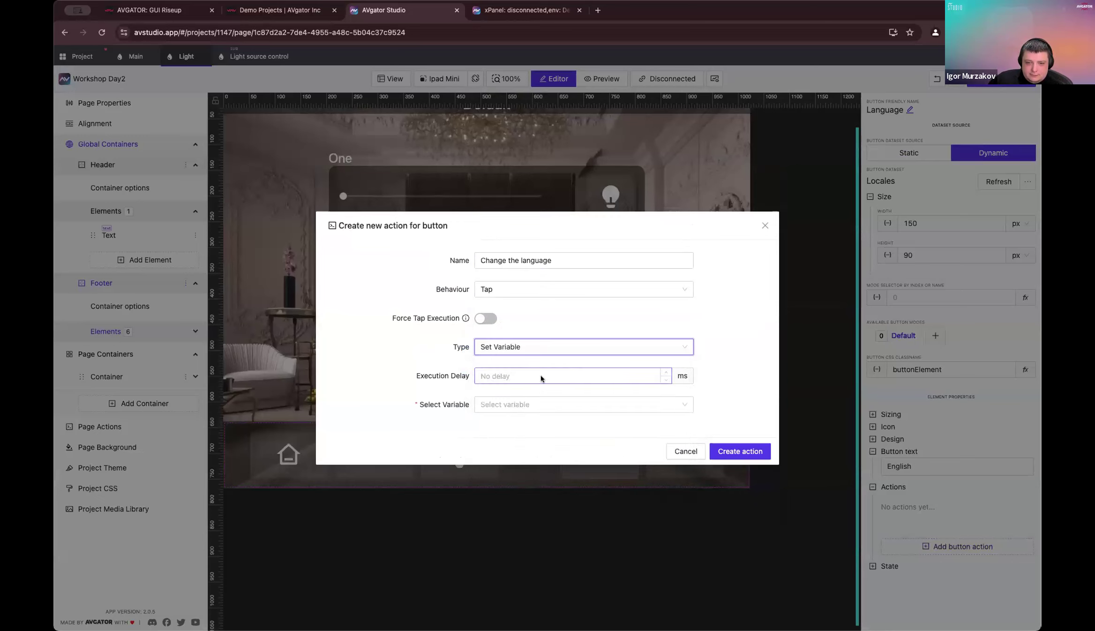
click(528, 404)
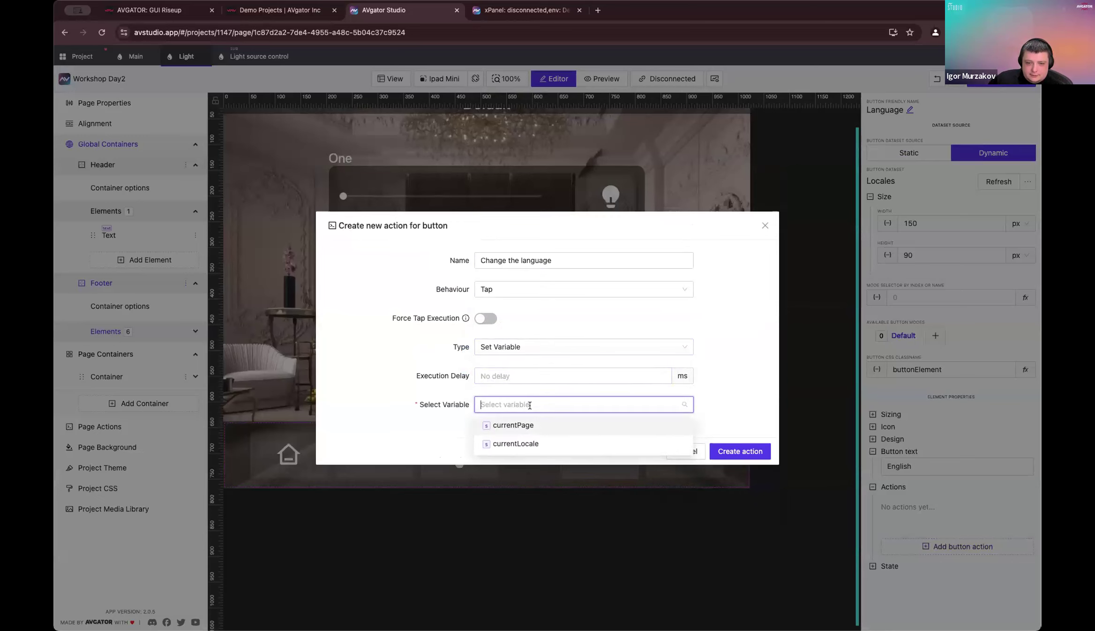
click(583, 444)
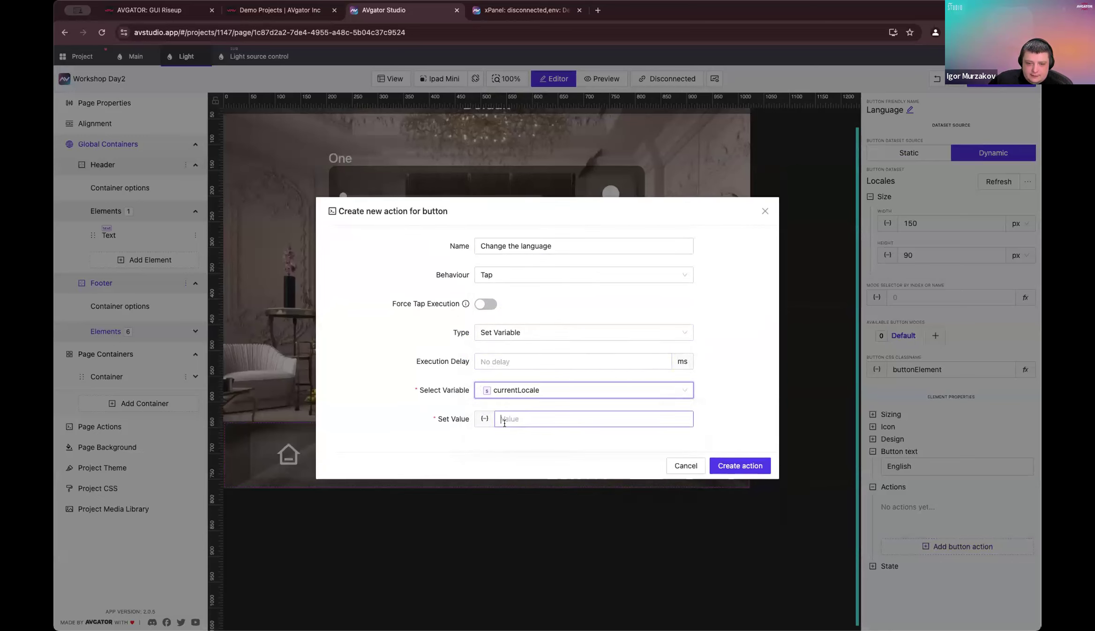
Step: Bind the action's value to the datasource's langtochange field, and save the new action with the project
click(484, 419)
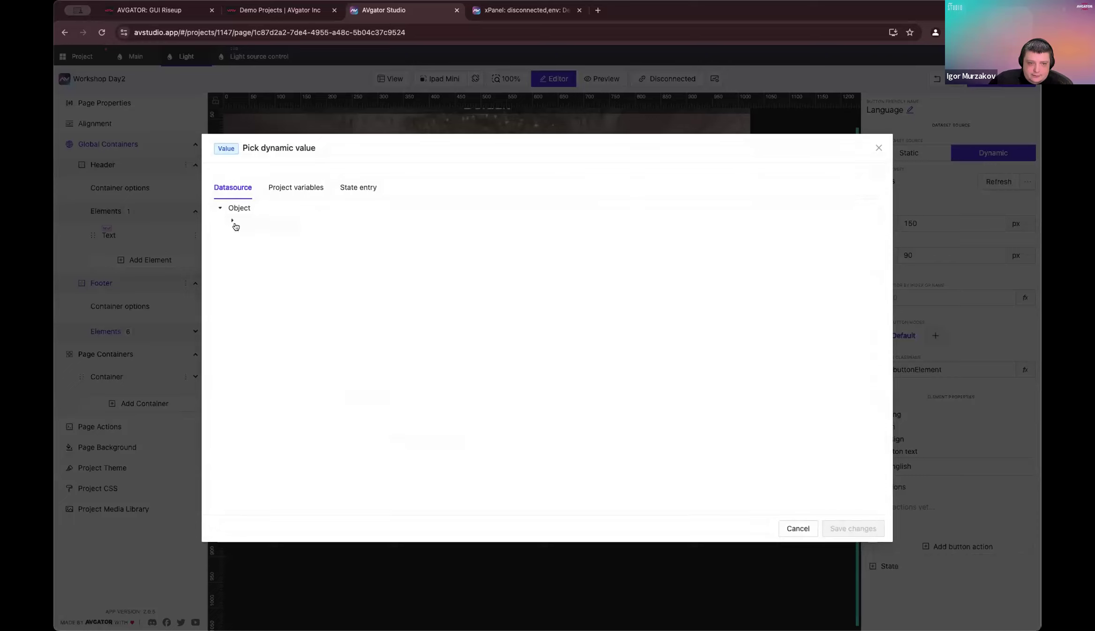
click(232, 220)
click(245, 232)
click(257, 245)
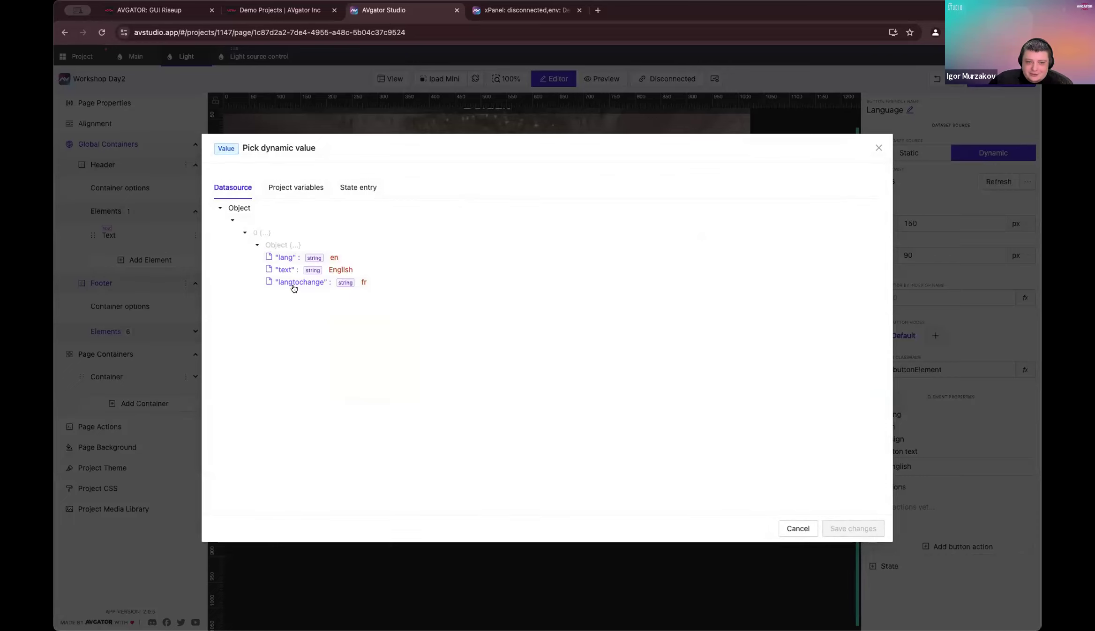
click(317, 286)
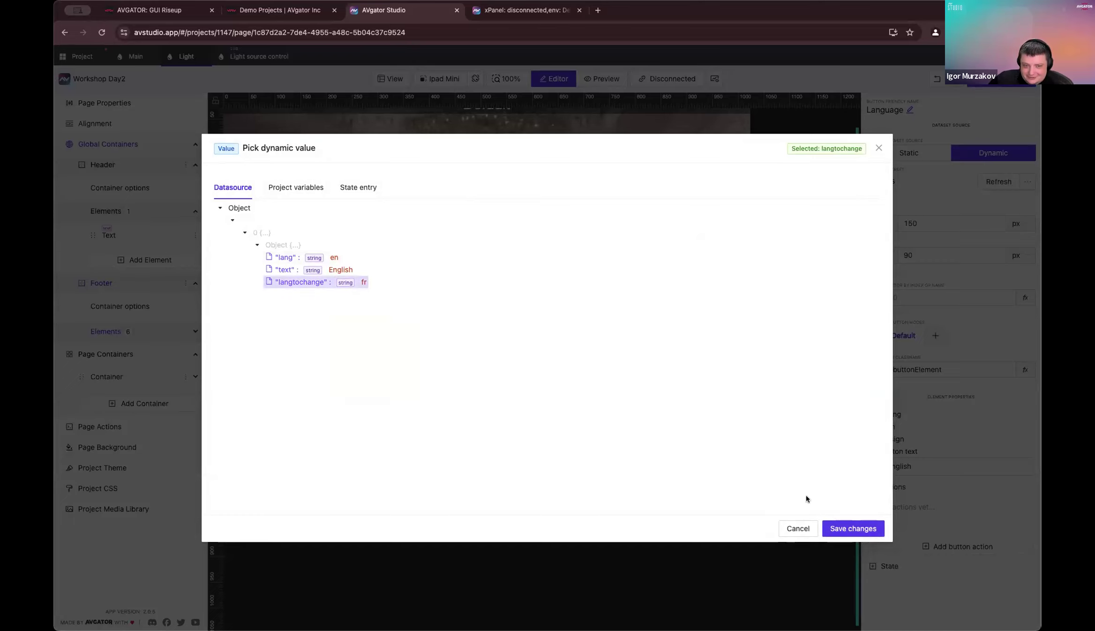
click(850, 528)
click(752, 469)
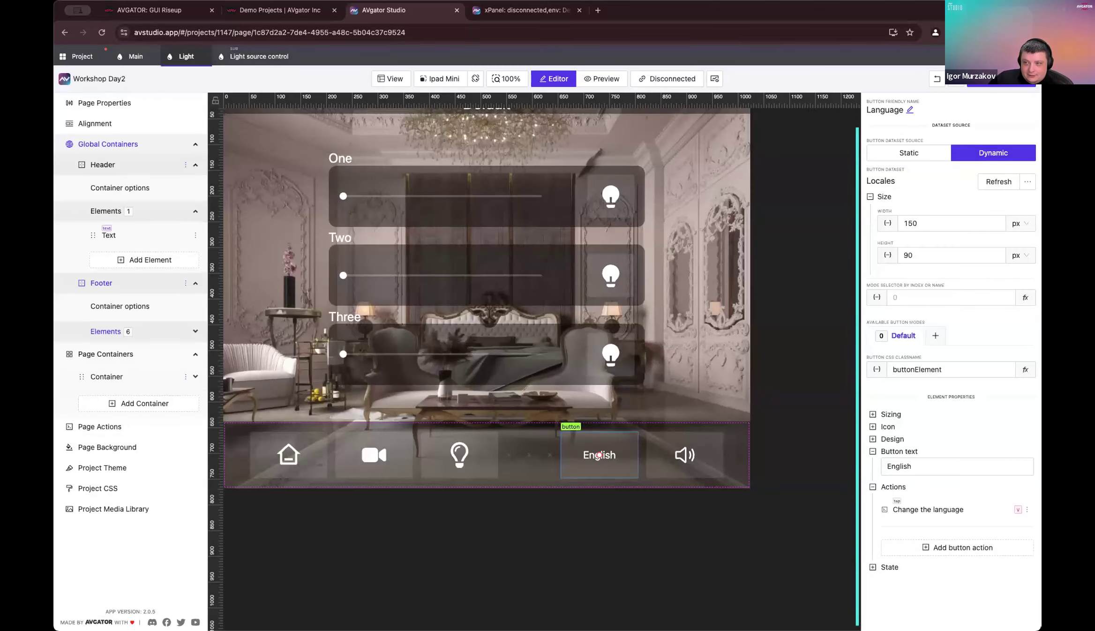
click(1001, 86)
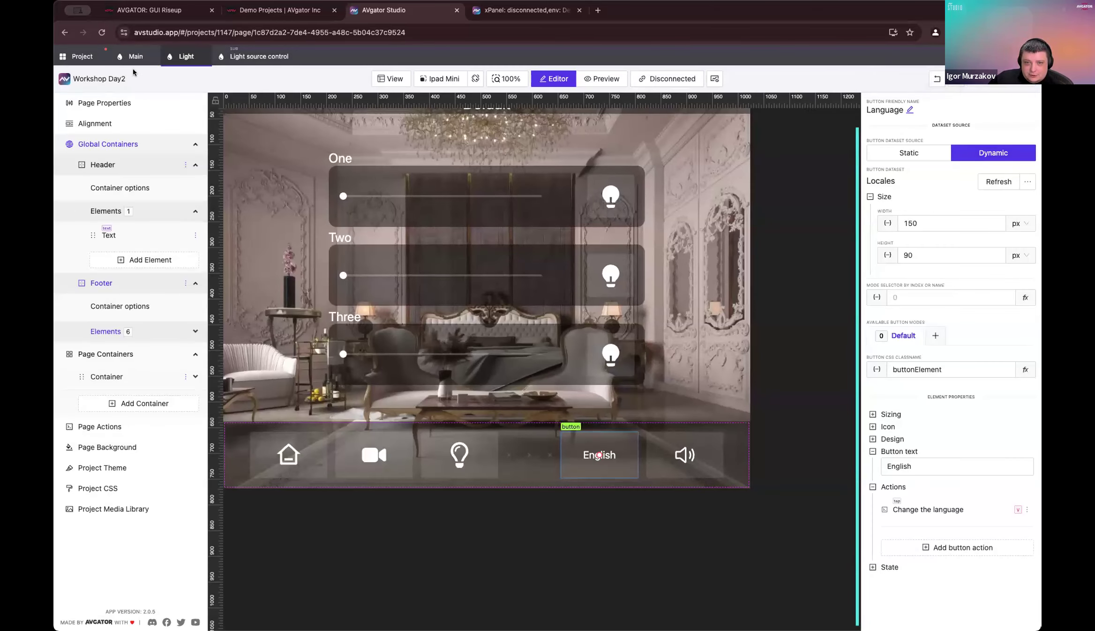
Step: Preview the Light page and test the footer Language button by switching repeatedly between English and French
click(618, 83)
click(612, 455)
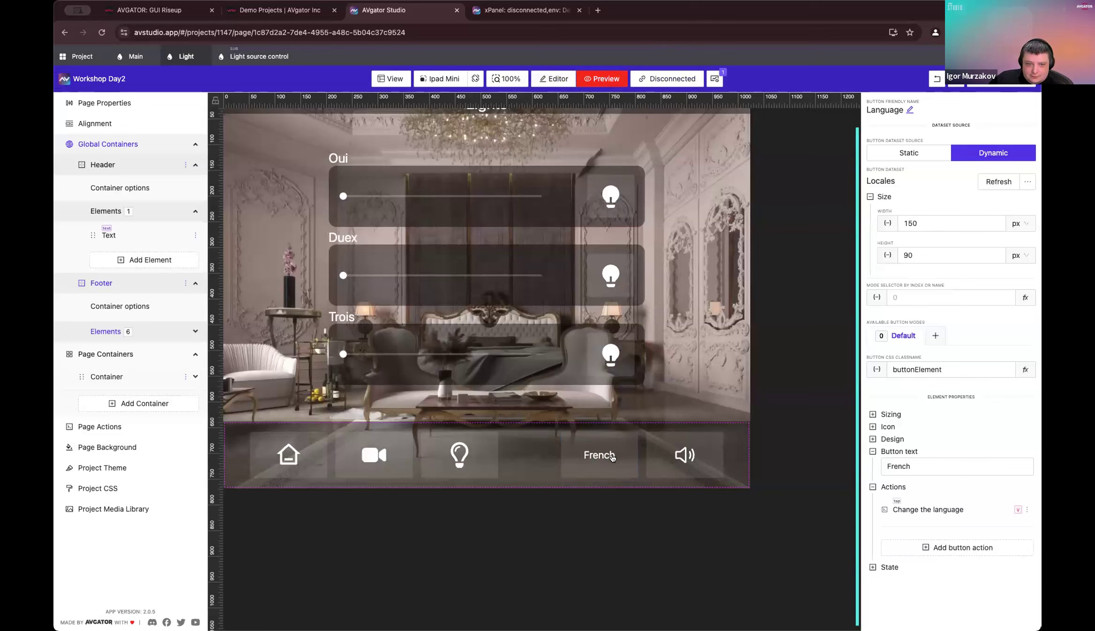
click(612, 457)
click(612, 457)
click(612, 457)
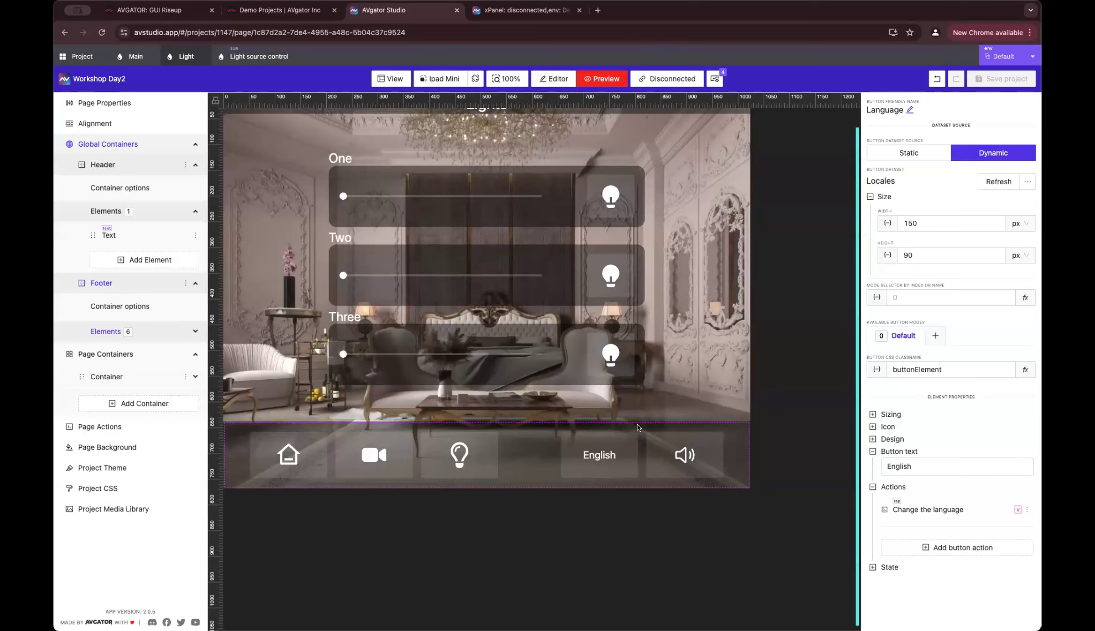
click(613, 451)
click(612, 451)
click(625, 452)
click(572, 455)
click(624, 454)
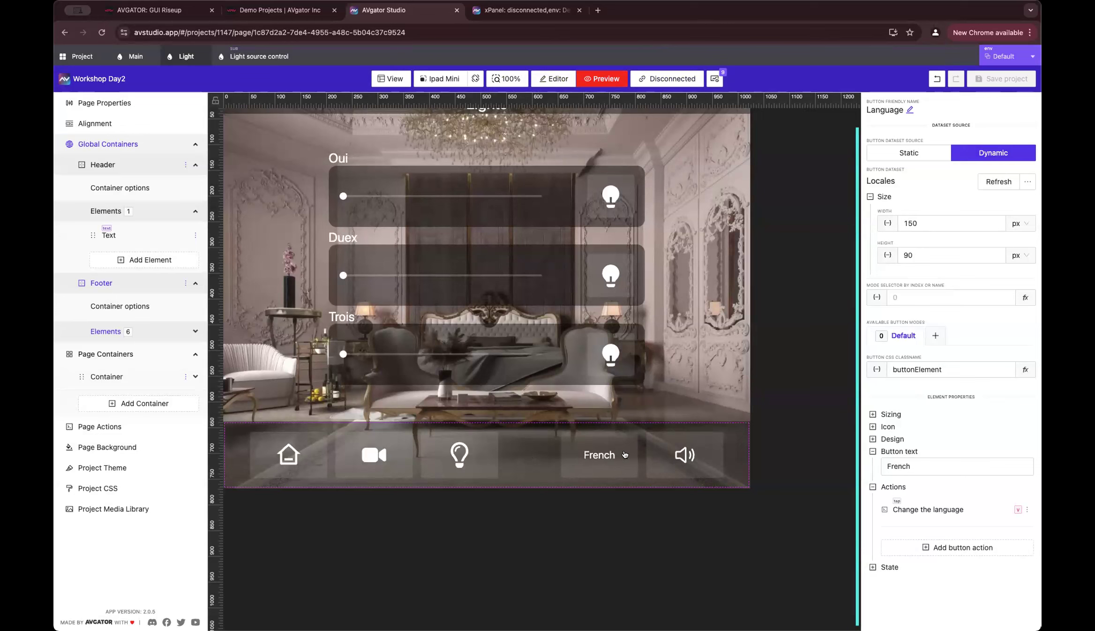
Step: Check the footer speaker button's volume popup in the preview, and switch the language back and forth again
click(1027, 509)
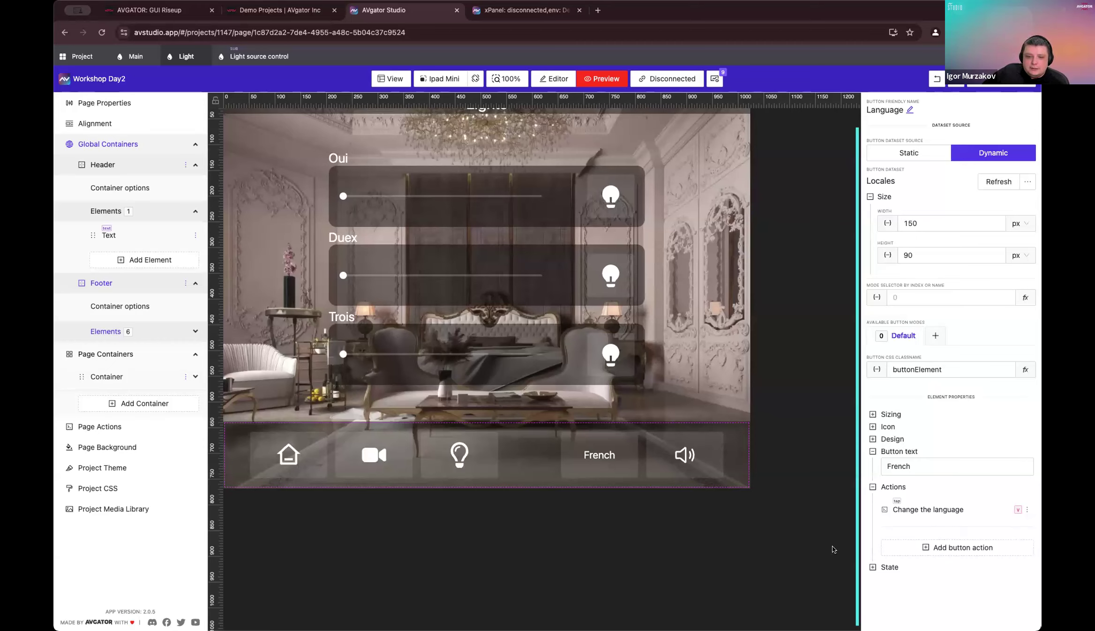
click(675, 455)
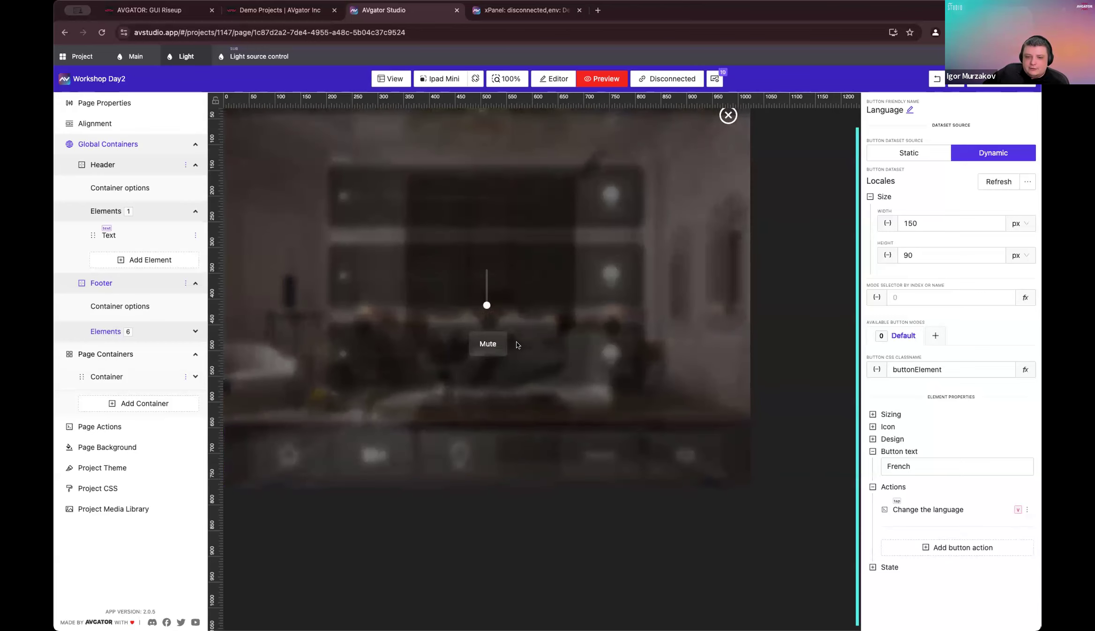
click(728, 116)
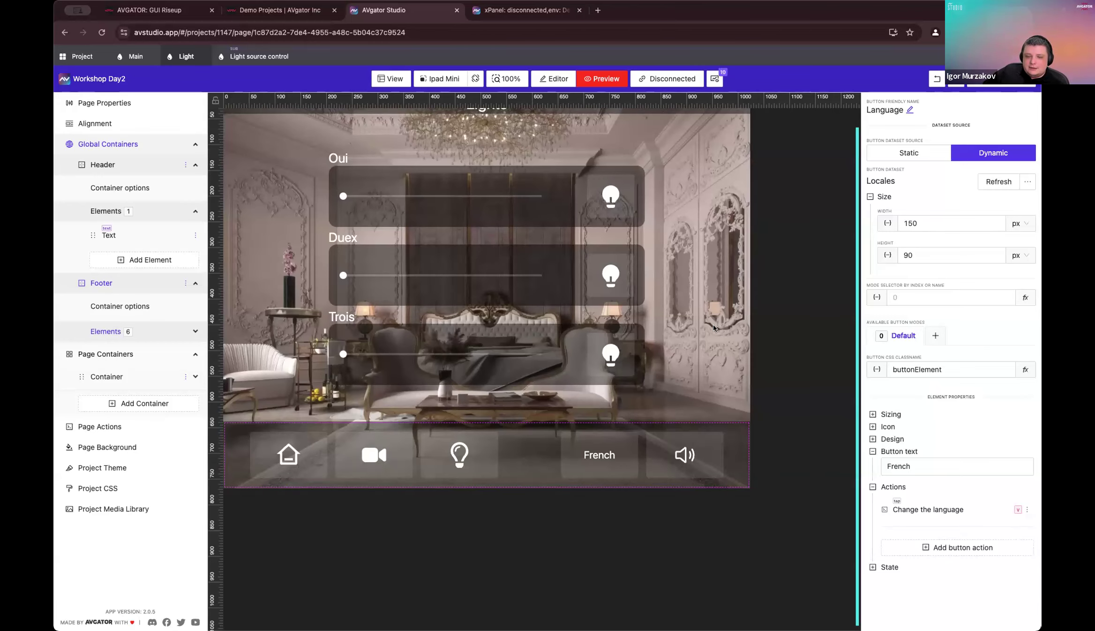
click(613, 458)
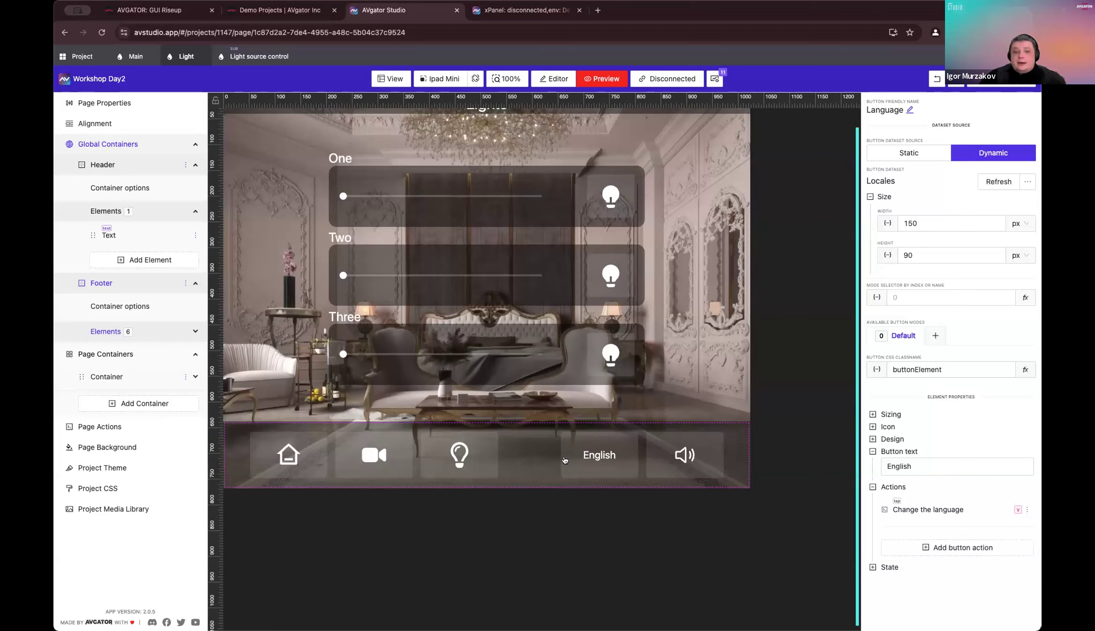
click(587, 475)
click(630, 461)
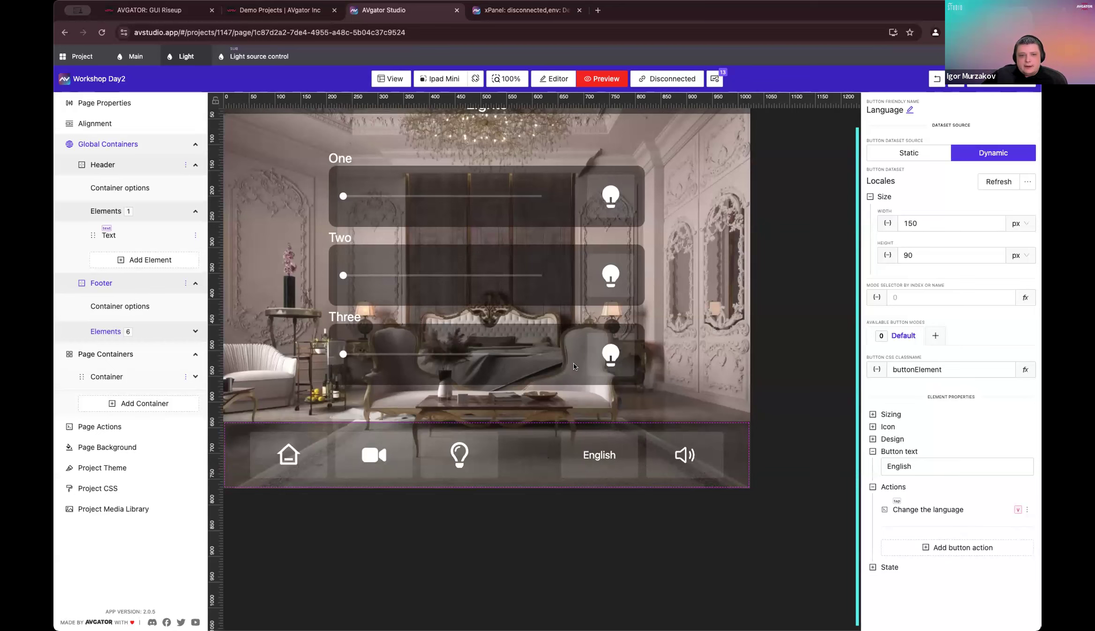
click(618, 463)
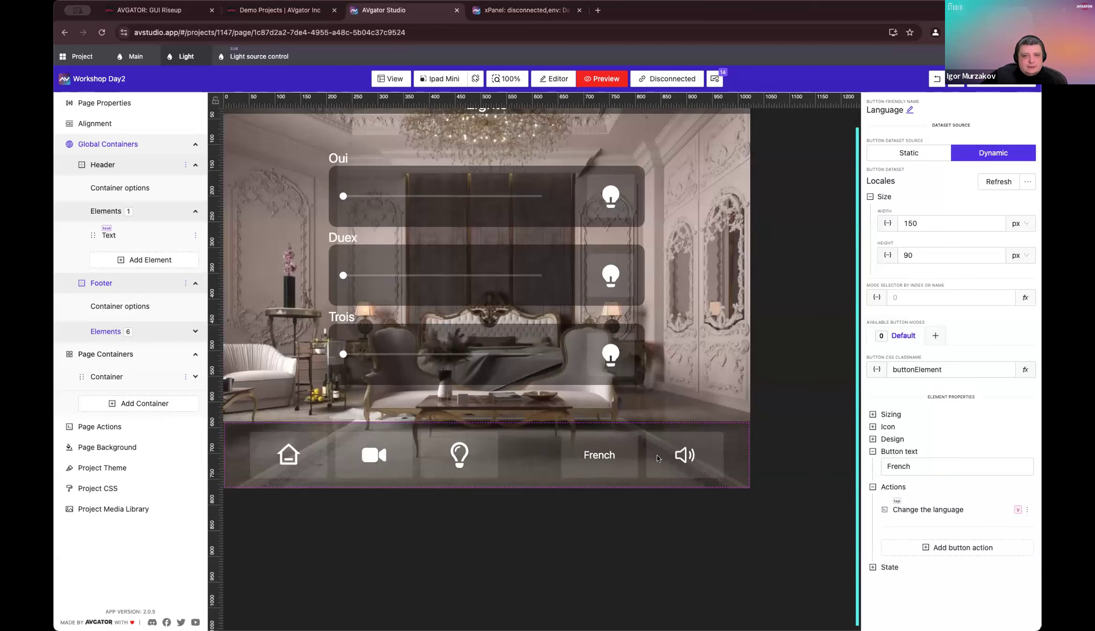
Step: Leave preview mode for the editor and go to the data sources list of the Workshop Day2 project
scroll(633, 272, up, 10)
scroll(638, 290, down, 11)
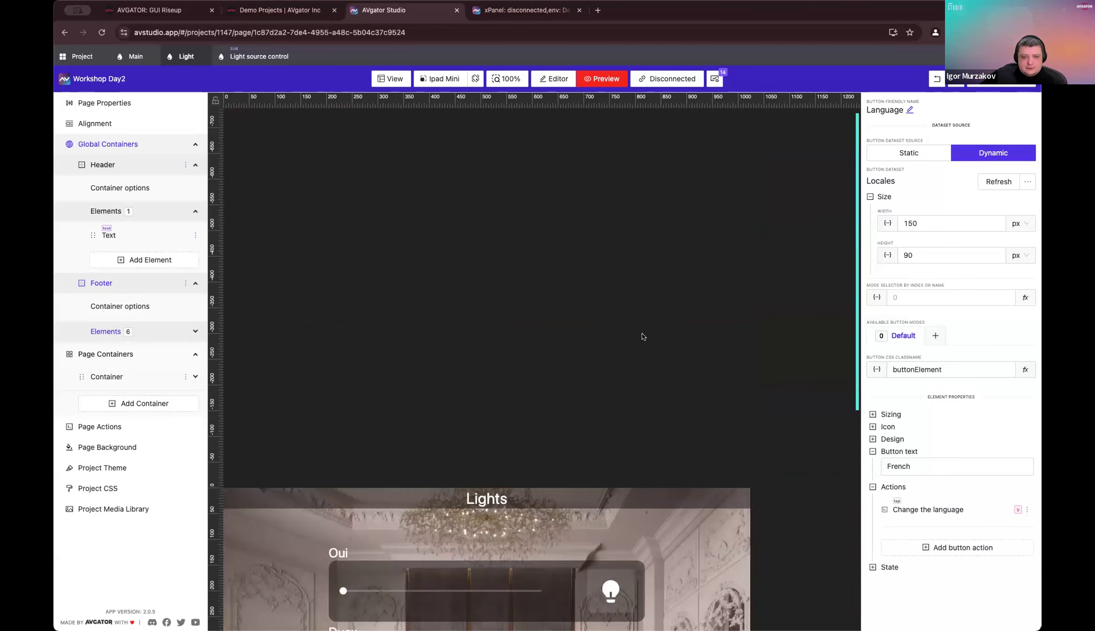
scroll(649, 314, up, 5)
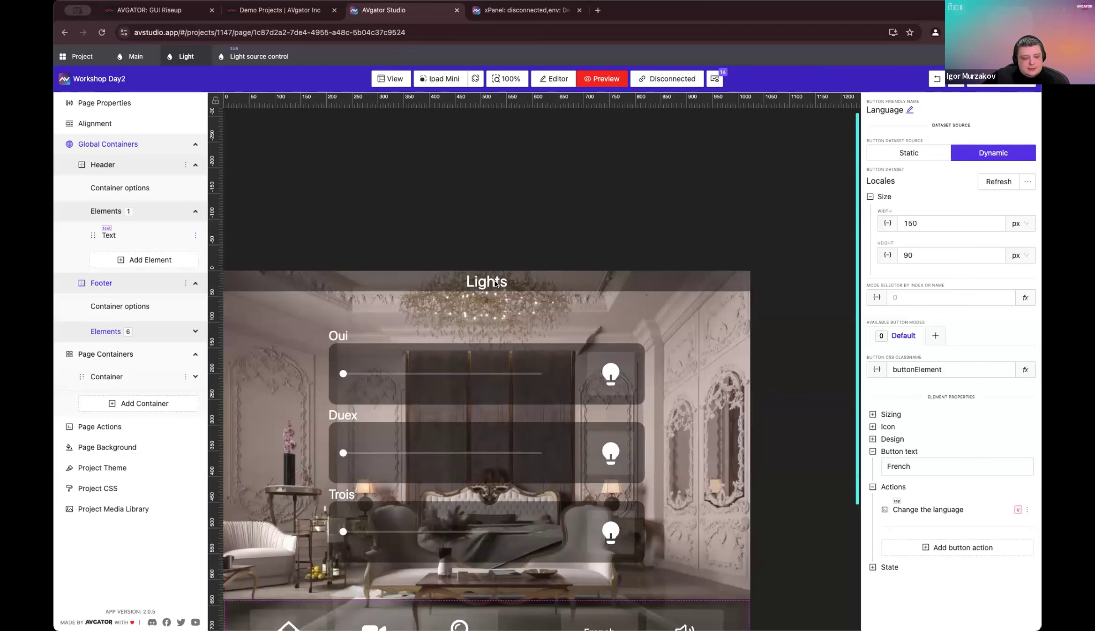
scroll(605, 314, down, 1)
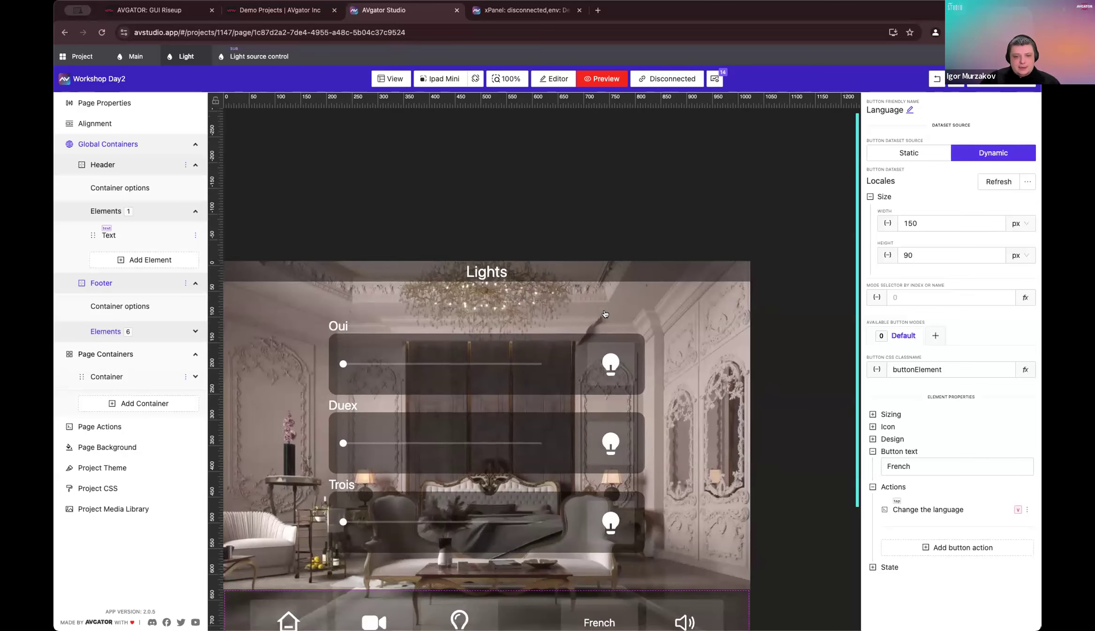
scroll(605, 314, down, 5)
scroll(605, 314, up, 4)
click(553, 78)
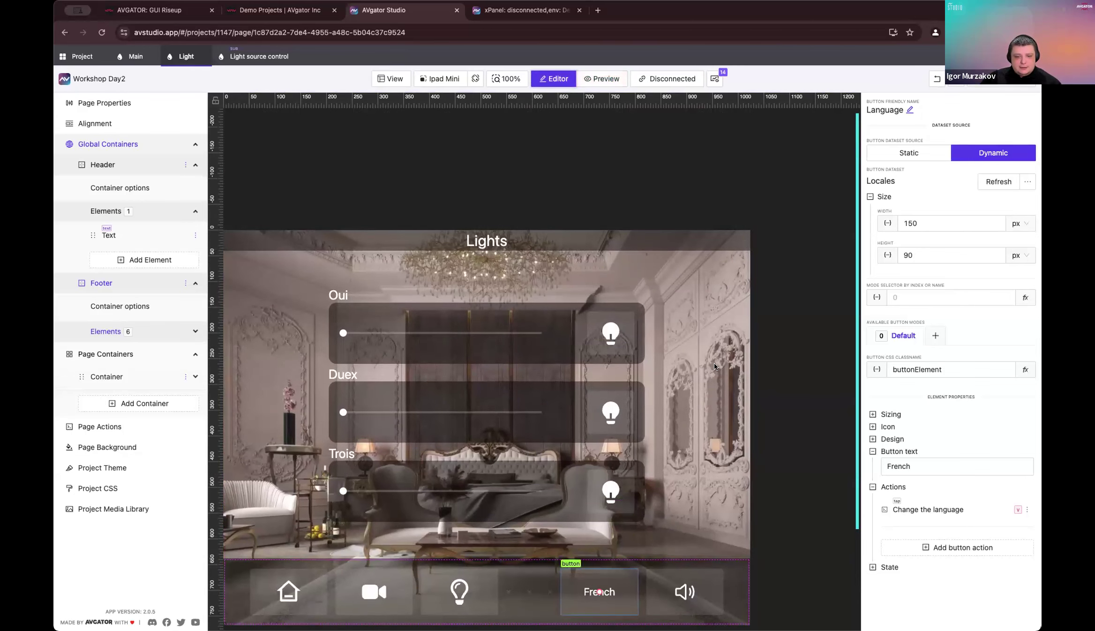
scroll(714, 366, down, 5)
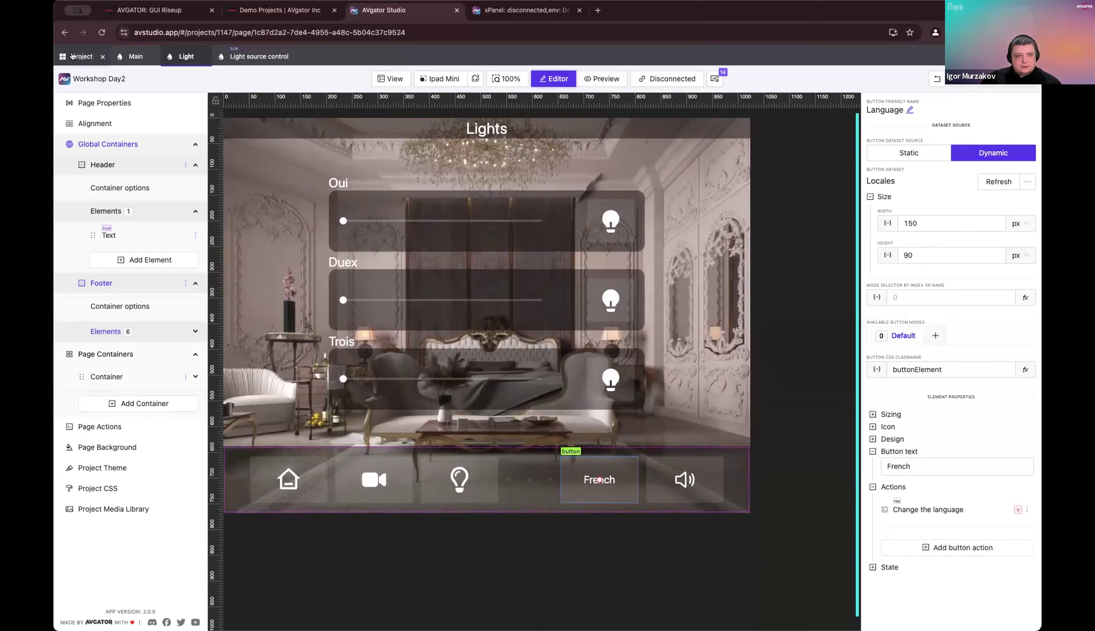
click(72, 56)
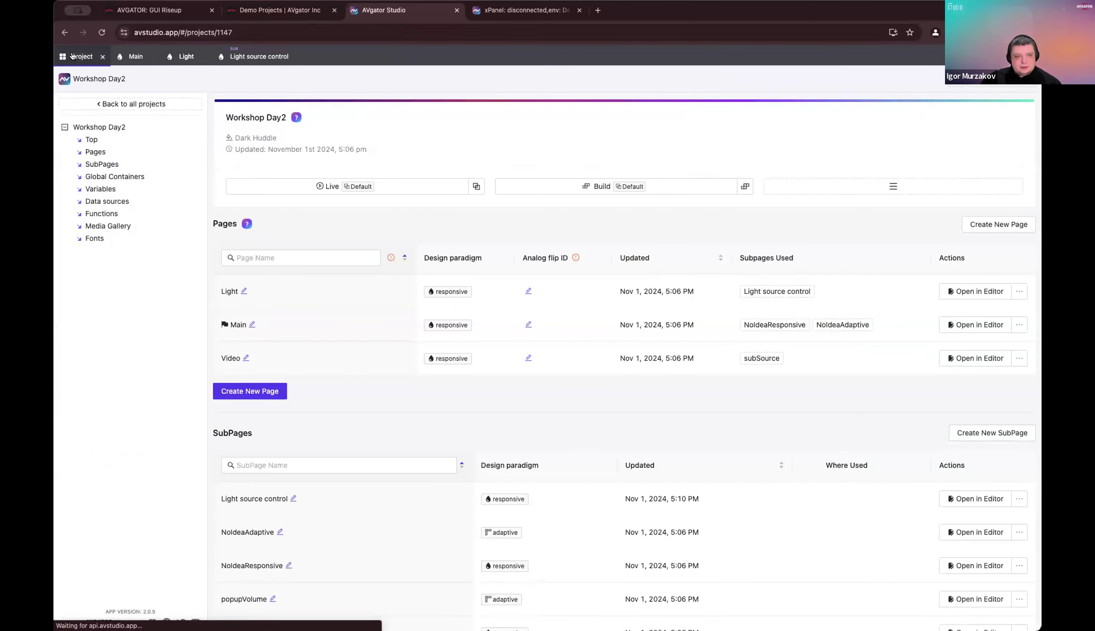
click(113, 206)
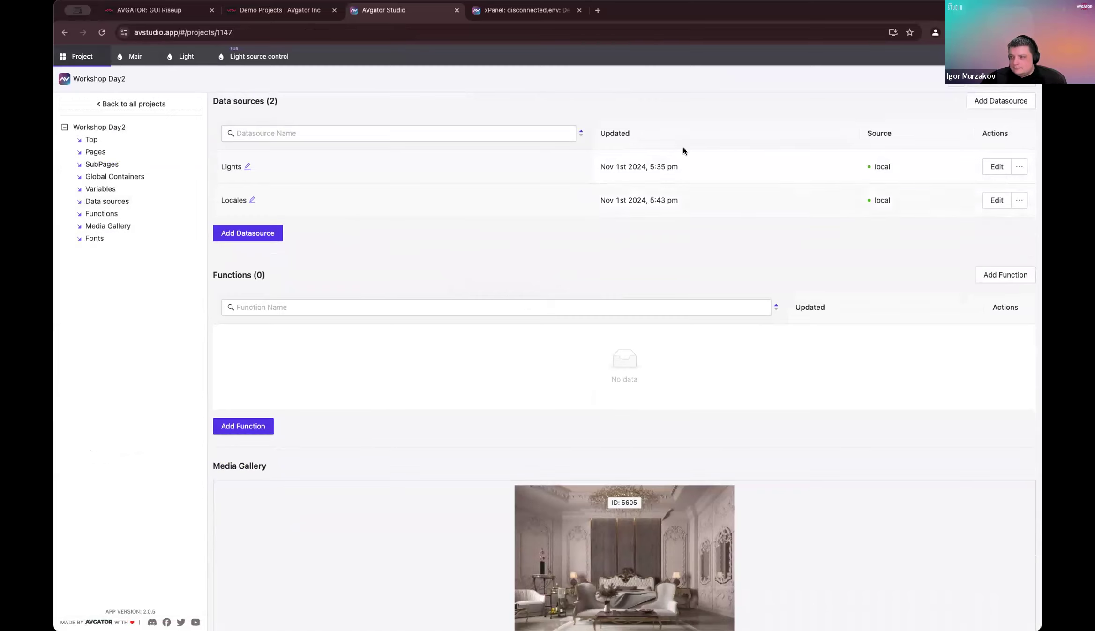
click(241, 236)
triple_click(339, 117)
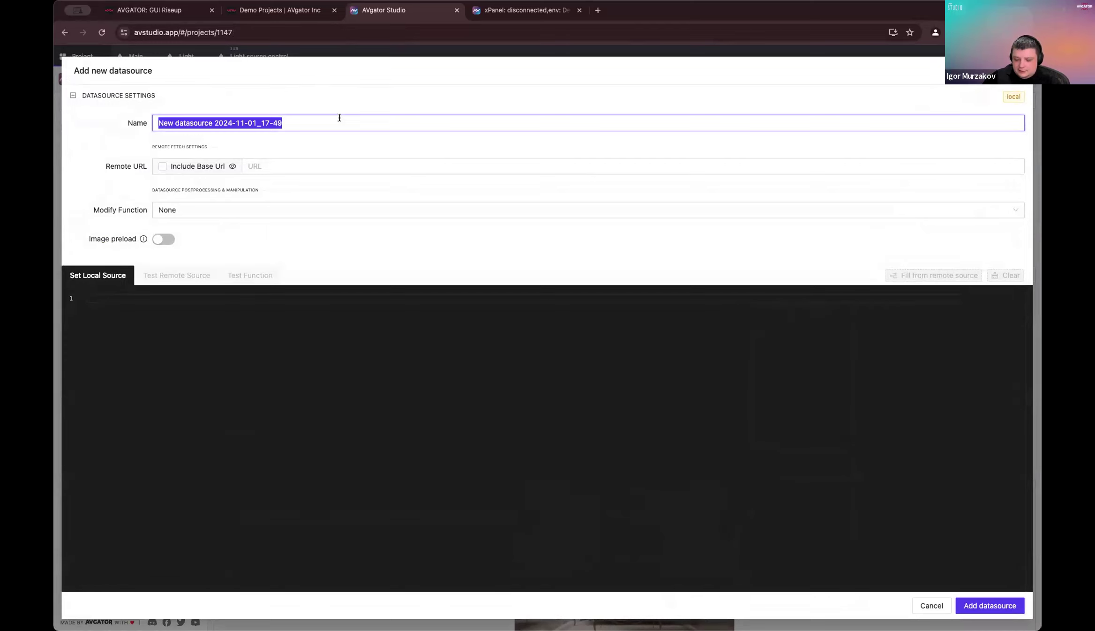
text(Lo)
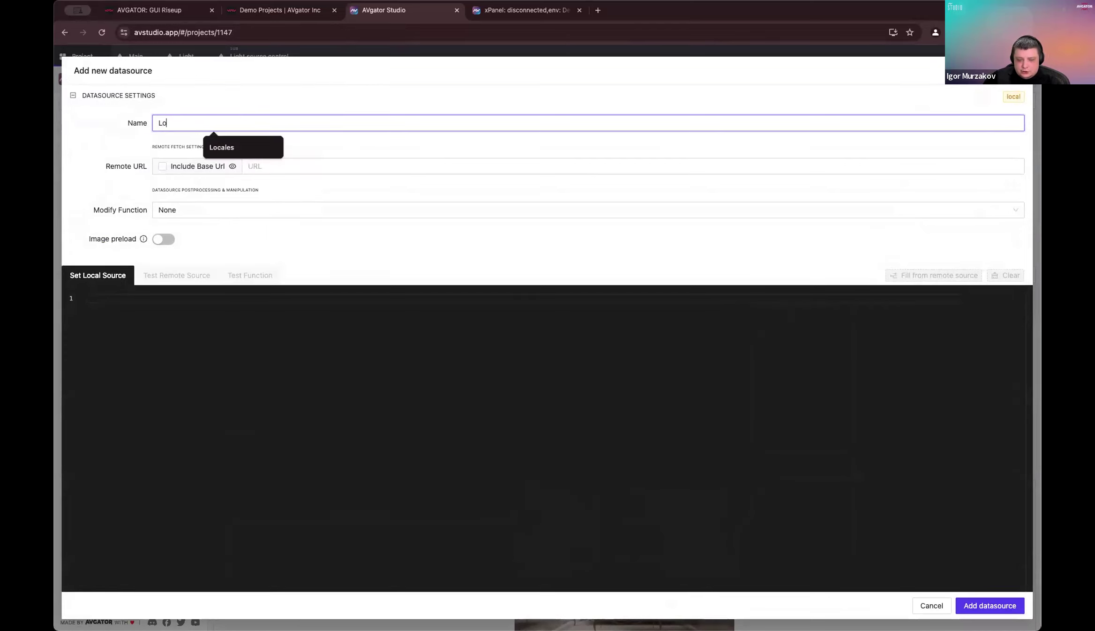
text(caliza)
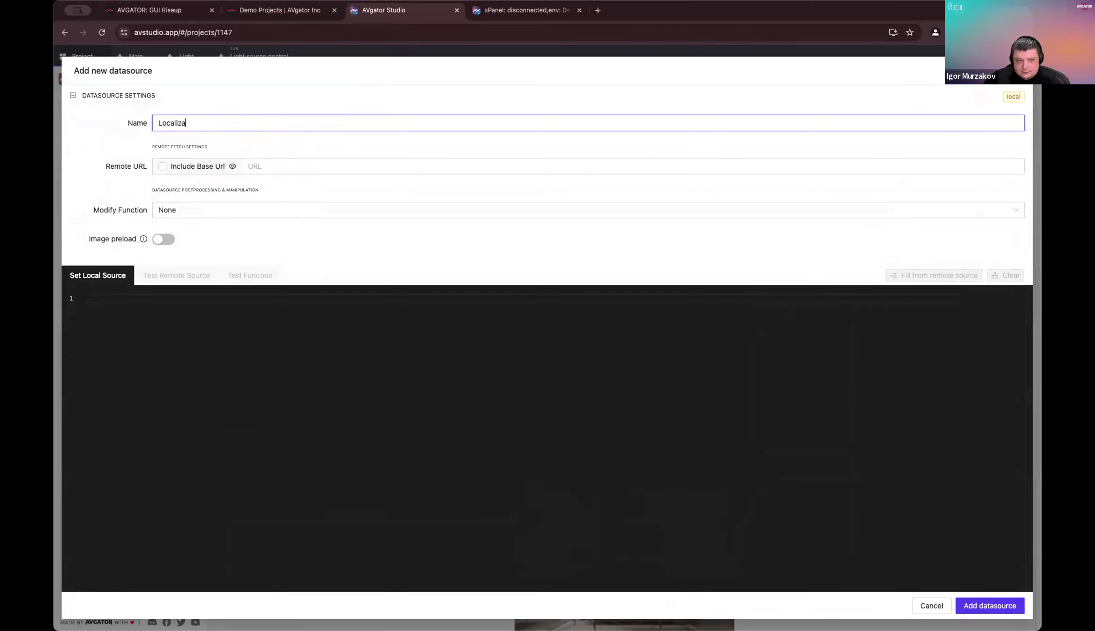
text(tion)
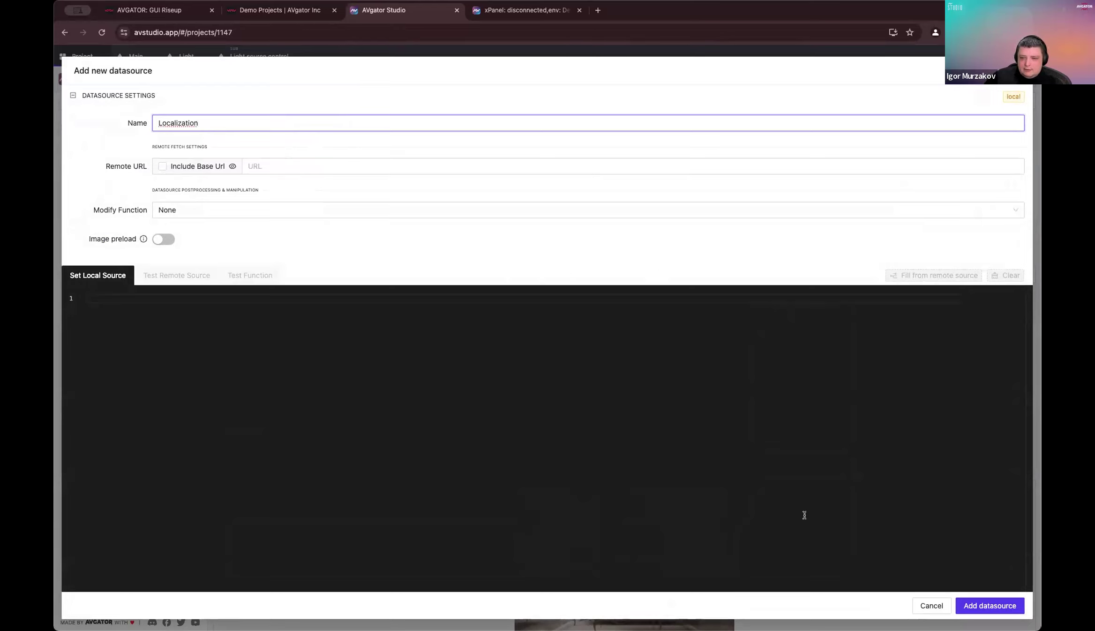
click(932, 606)
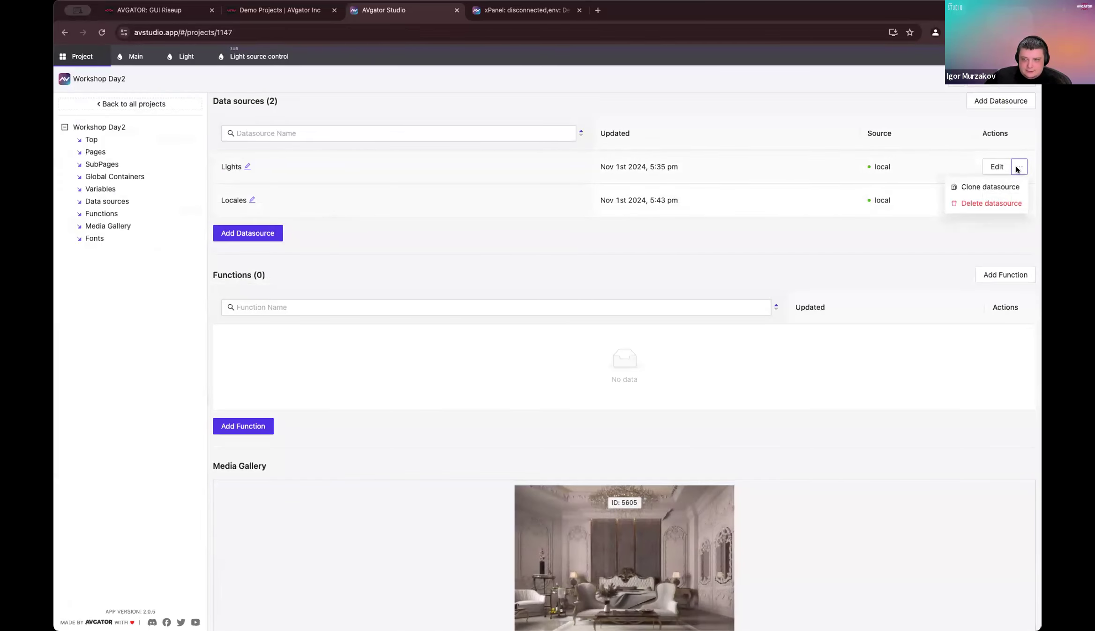
Step: Clone the Locales datasource and rename the copy Localization
mouse_move(1024, 200)
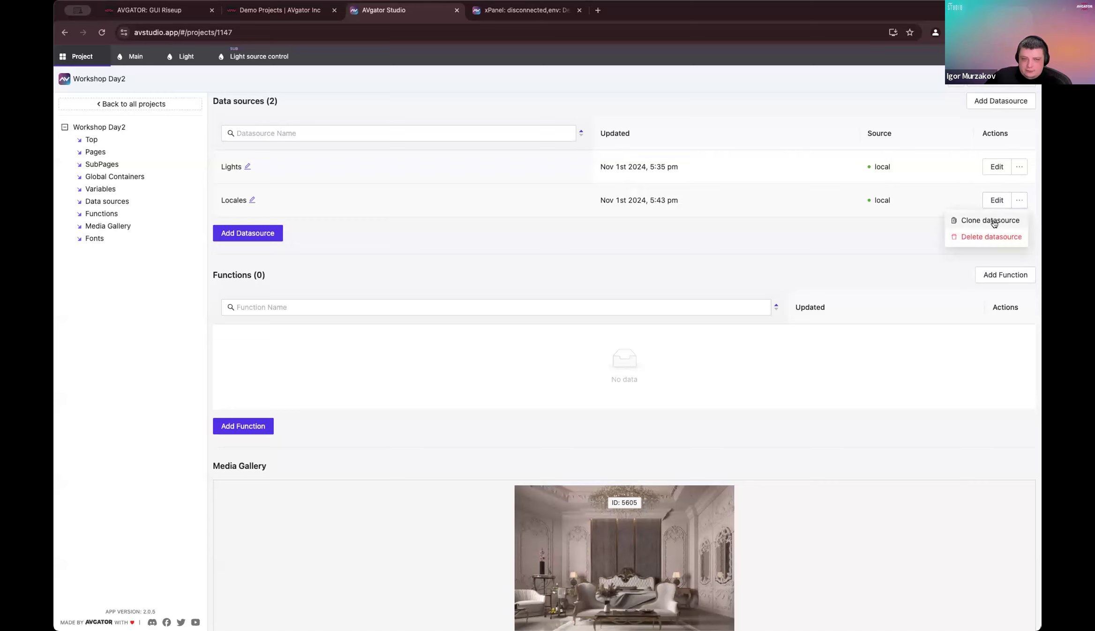
click(992, 221)
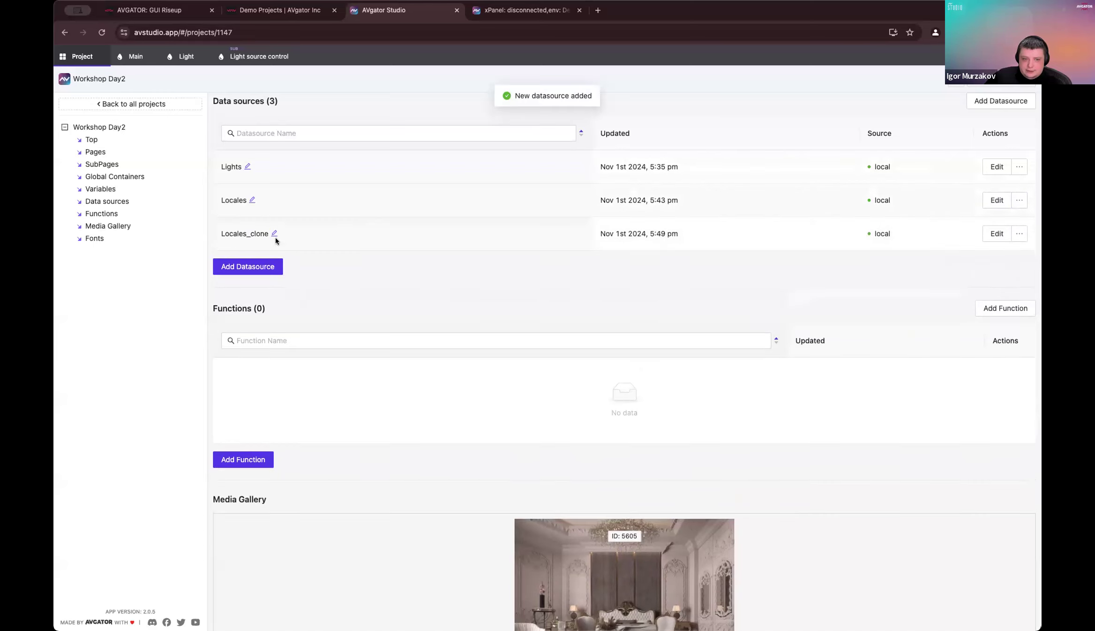
click(274, 234)
click(275, 234)
double_click(277, 233)
key(Right)
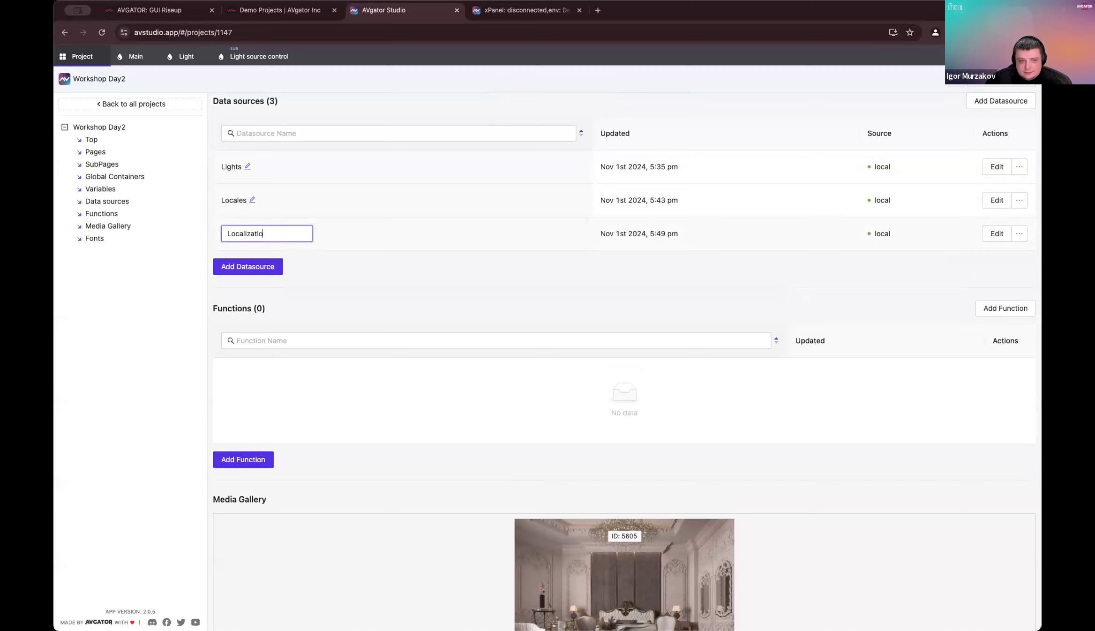
key(Return)
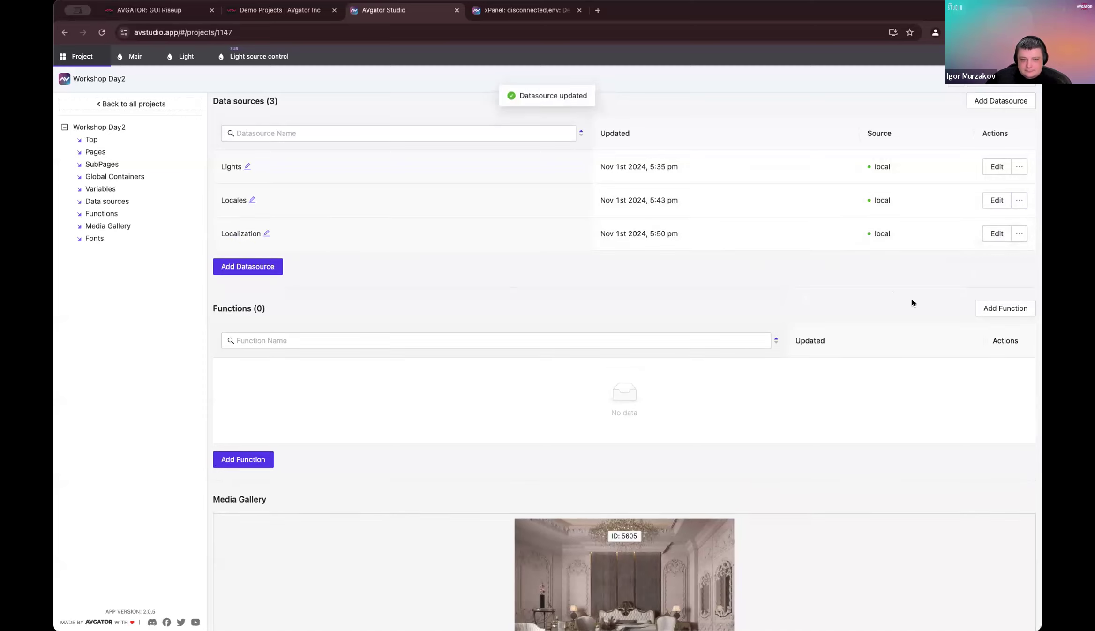
Step: Open the Localization datasource's local JSON for editing, with the cursor in the English entry
click(997, 234)
click(312, 203)
click(204, 149)
click(263, 186)
click(244, 182)
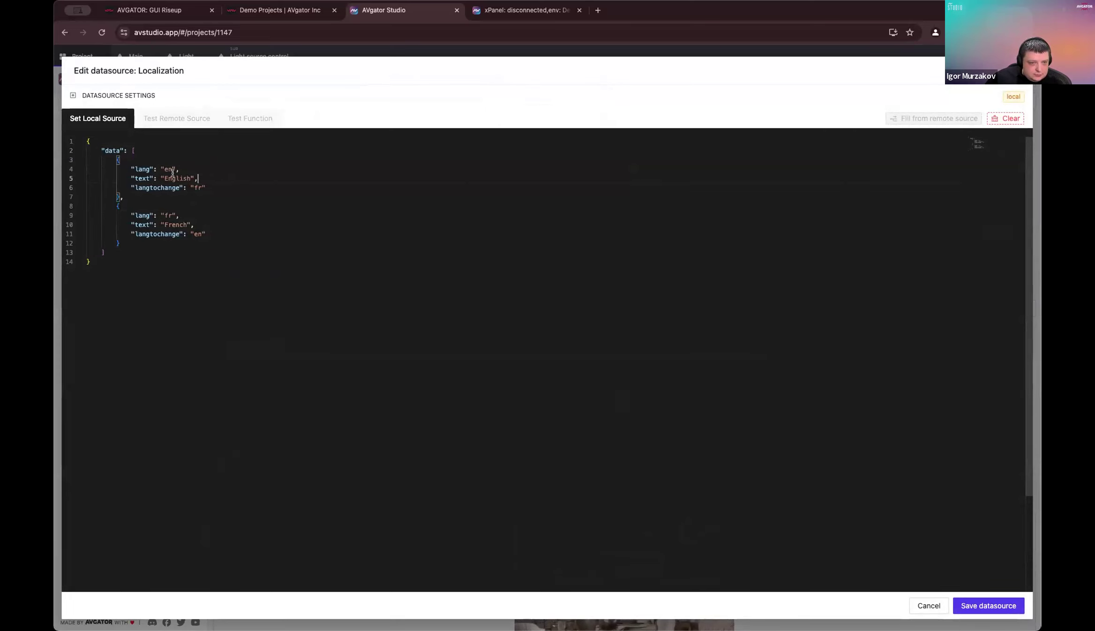
shift+click(132, 169)
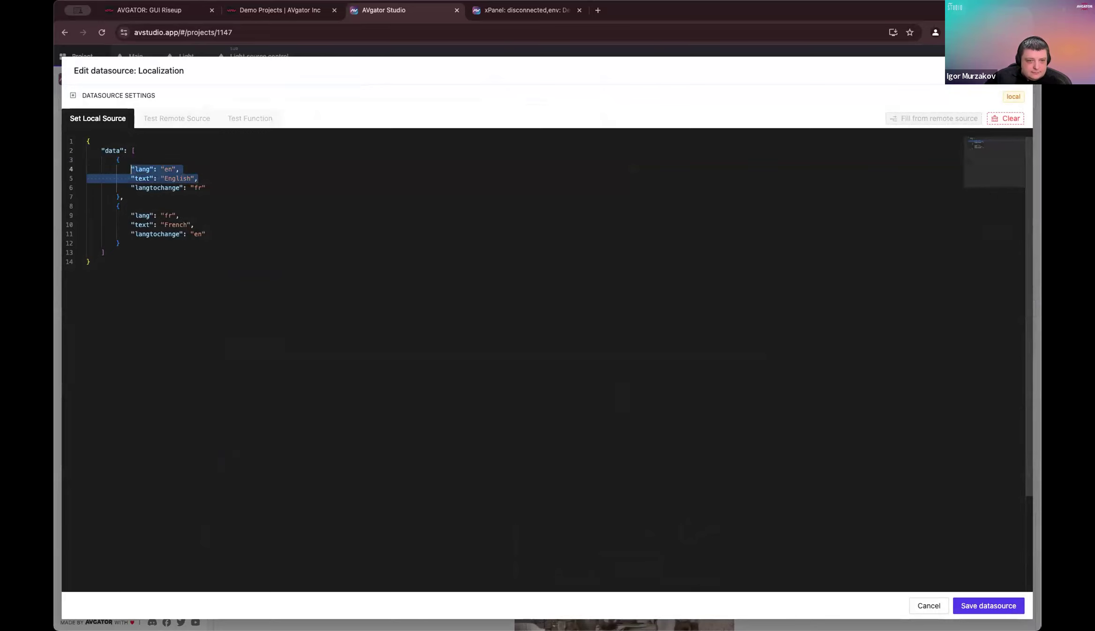
key(BackSpace)
key(super+z)
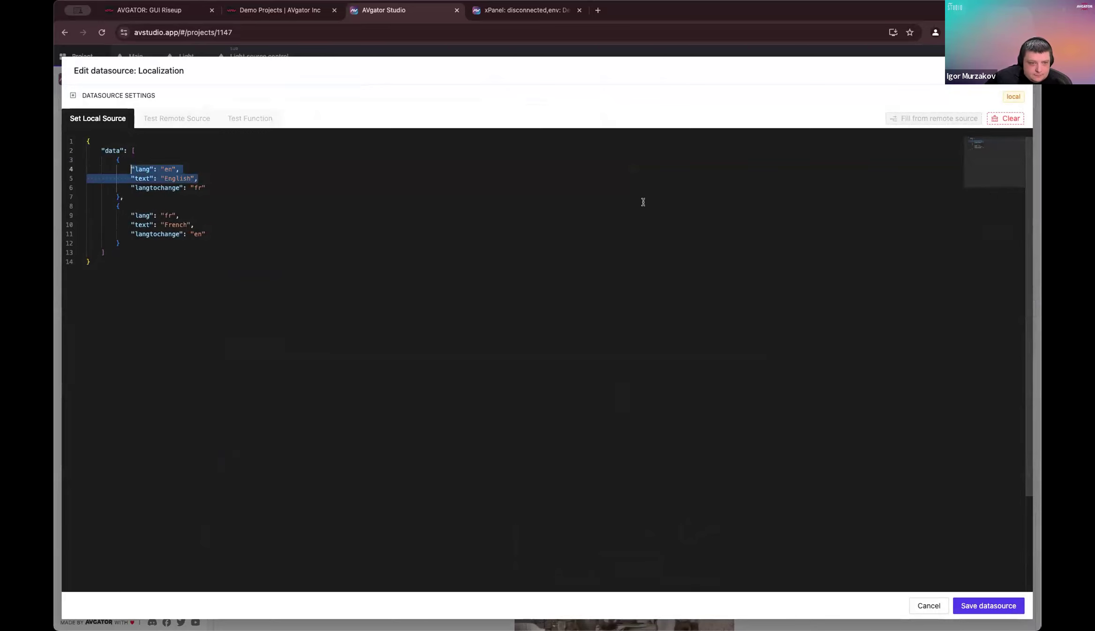
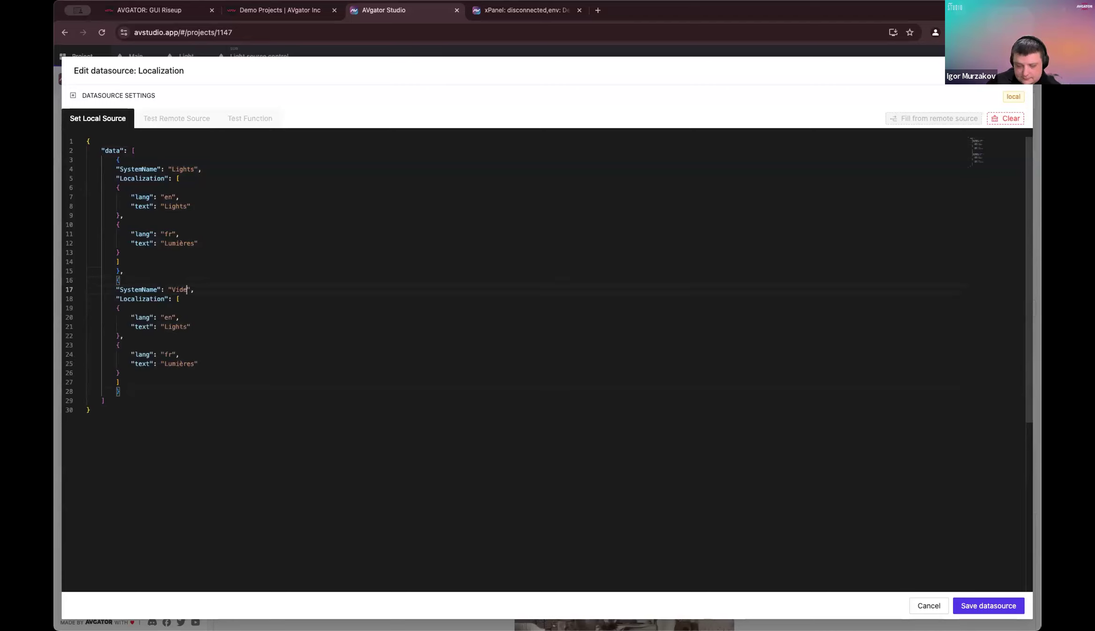
Step: In the entry with SystemName Video, set the English text to Video and the French text to Vidéo, and save the datasource
double_click(177, 326)
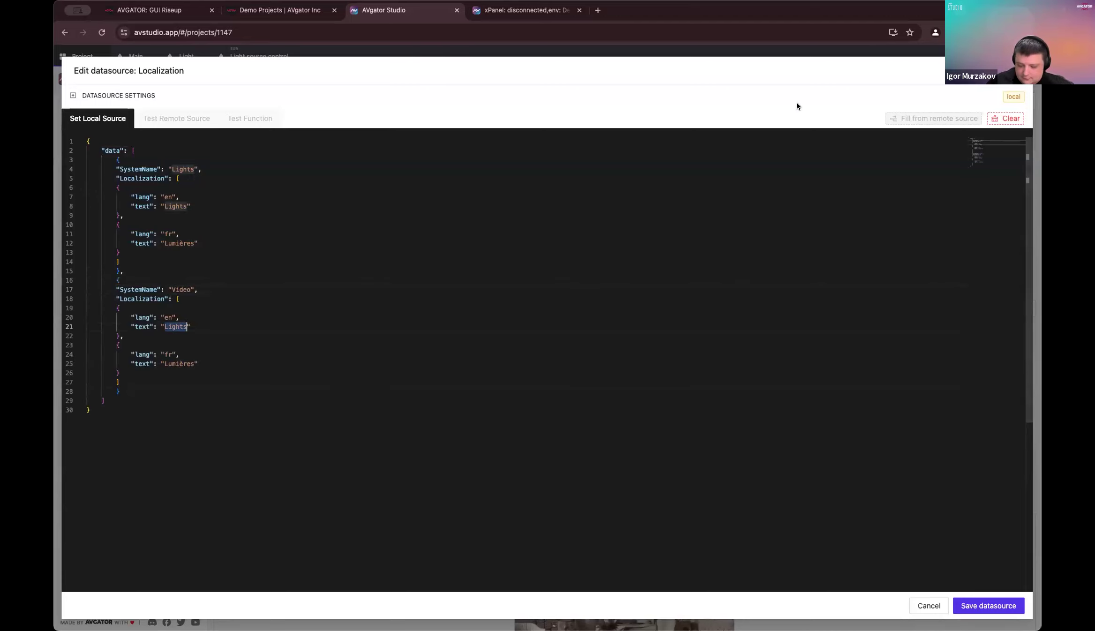
text(Video)
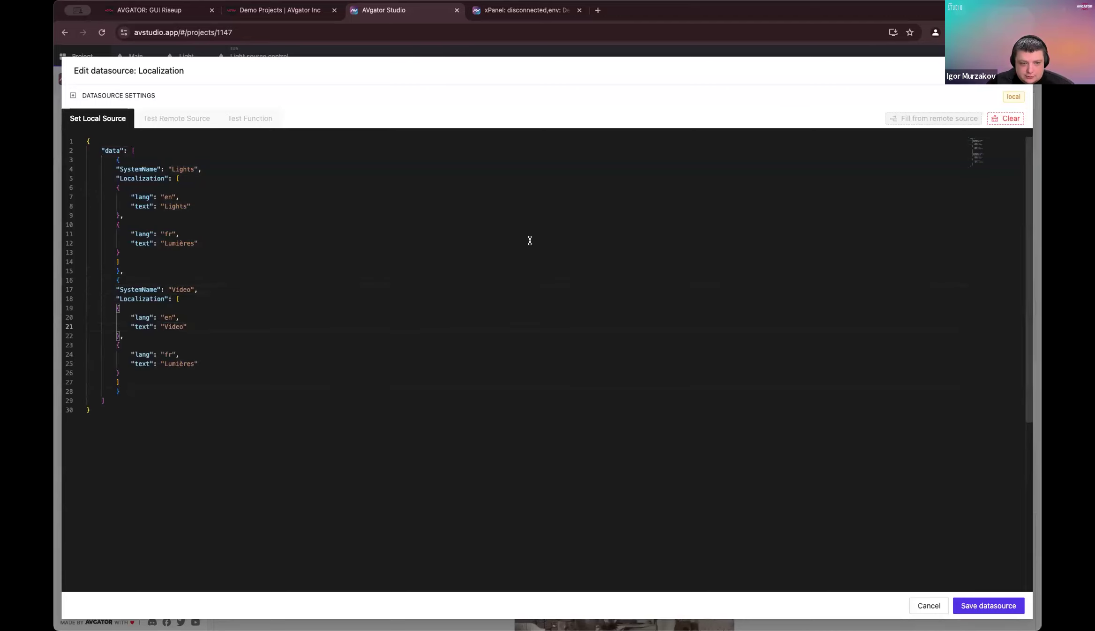
double_click(179, 363)
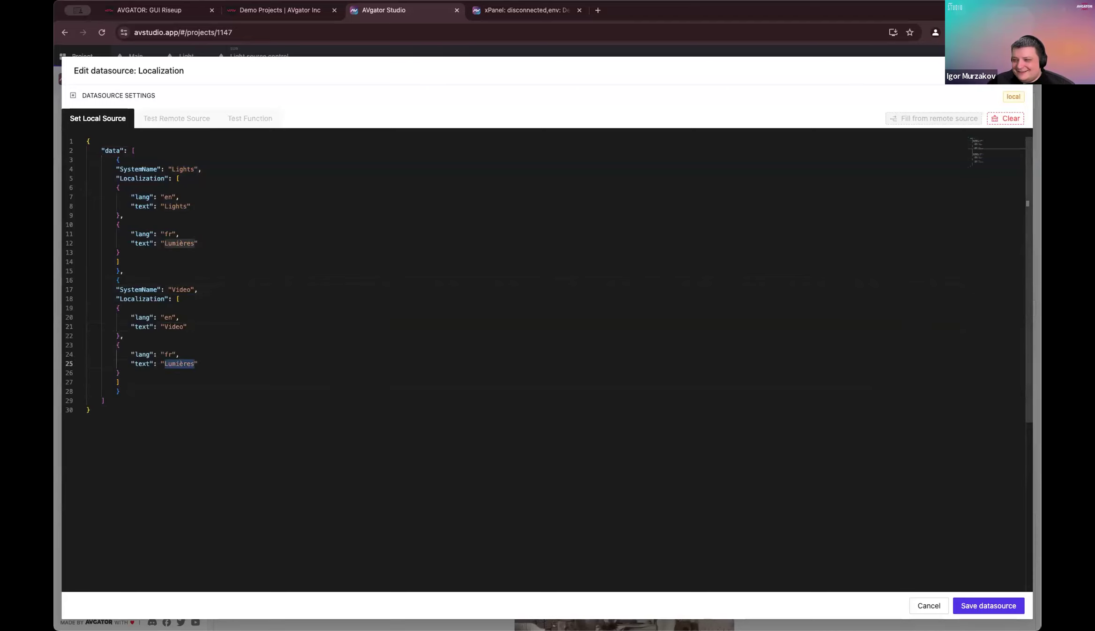
click(366, 328)
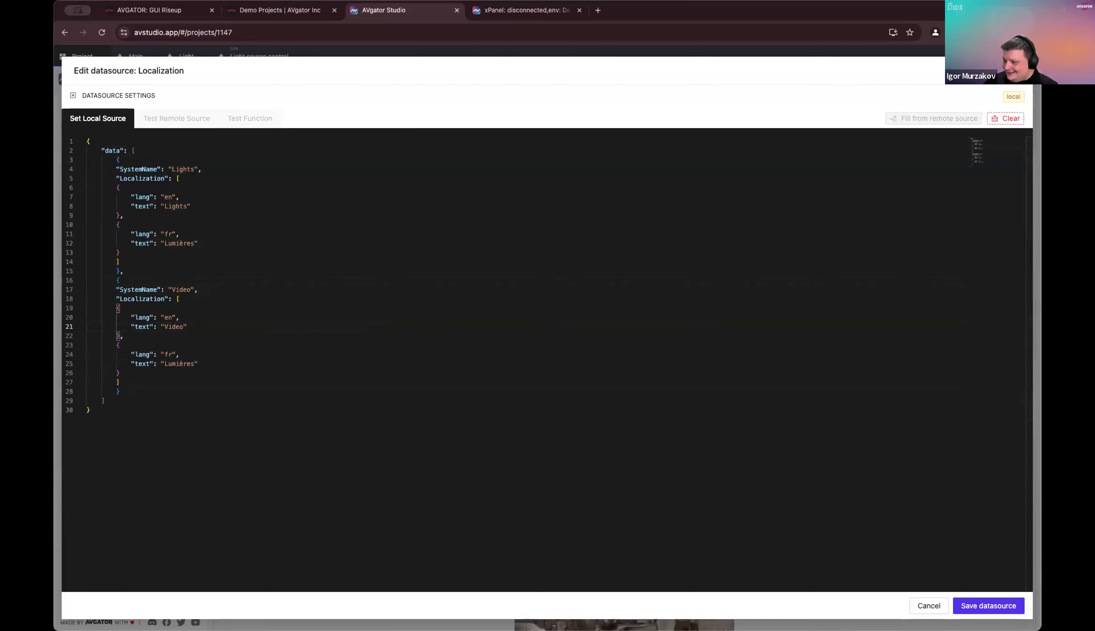
double_click(167, 364)
text(vidéo)
click(167, 364)
key(BackSpace)
text(V)
key(Up)
key(Up)
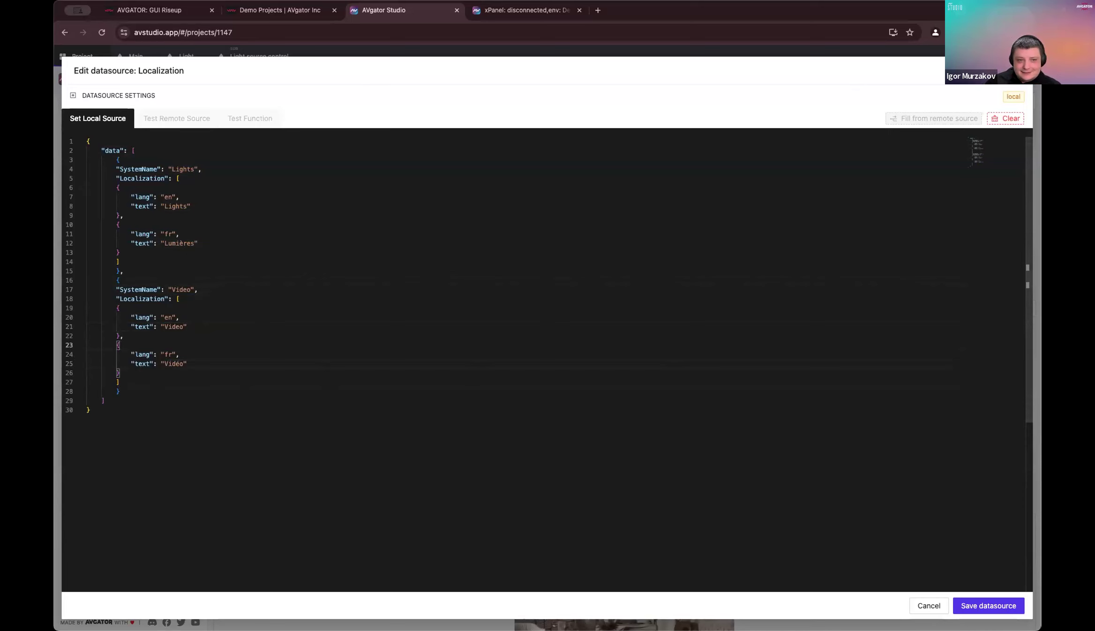
click(996, 607)
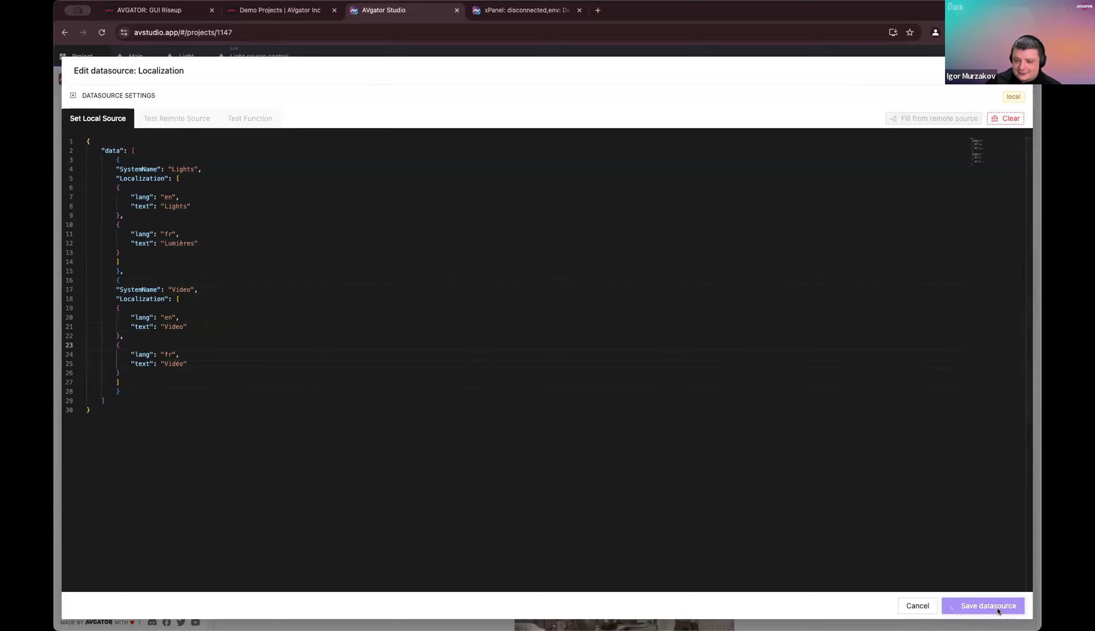
Step: Make the Light page's header title text dynamic, using the data array of the Localization datasource
click(185, 56)
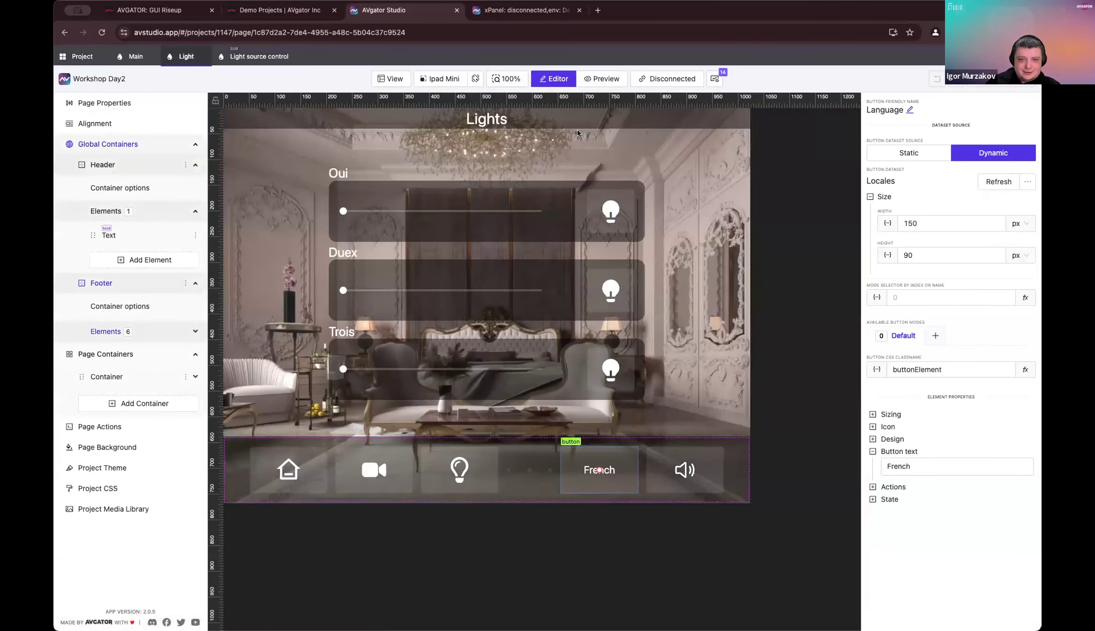
click(487, 118)
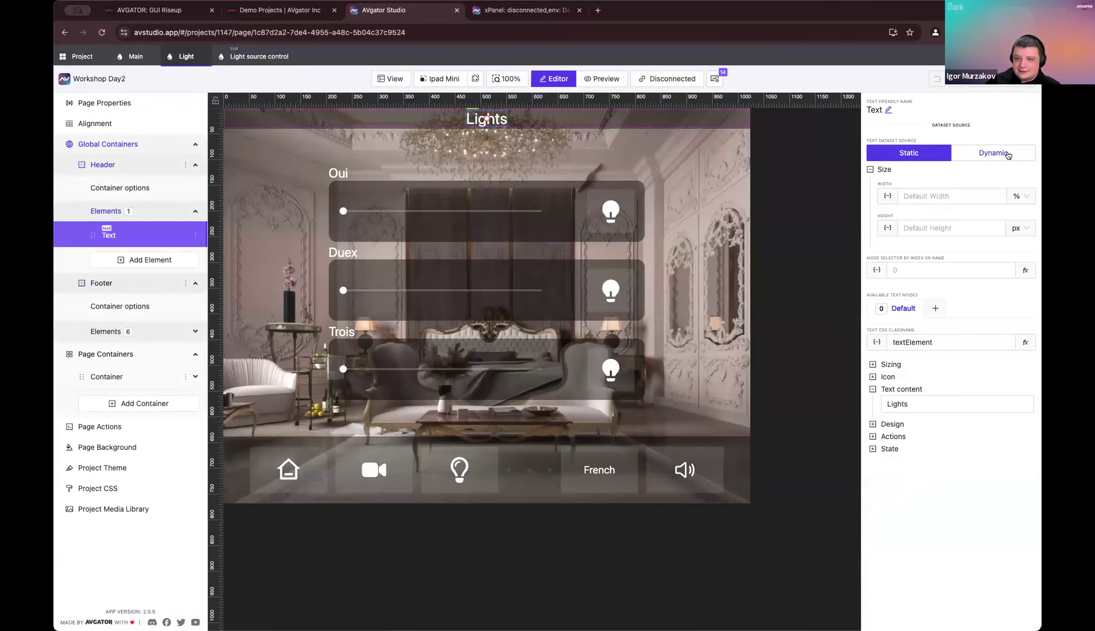
click(992, 153)
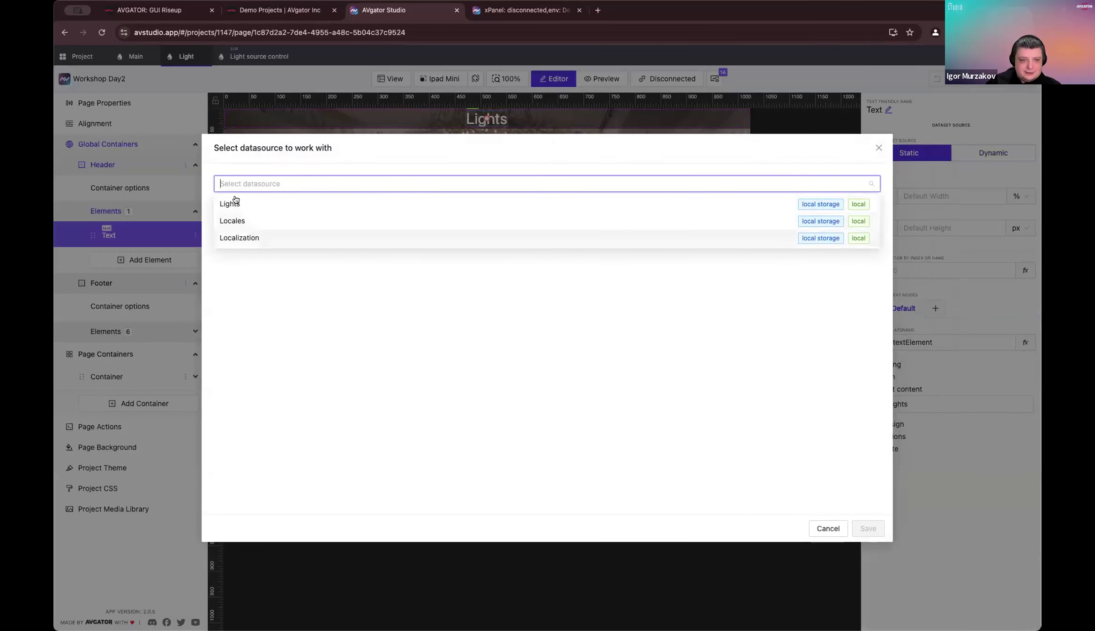
click(247, 220)
click(264, 185)
click(322, 238)
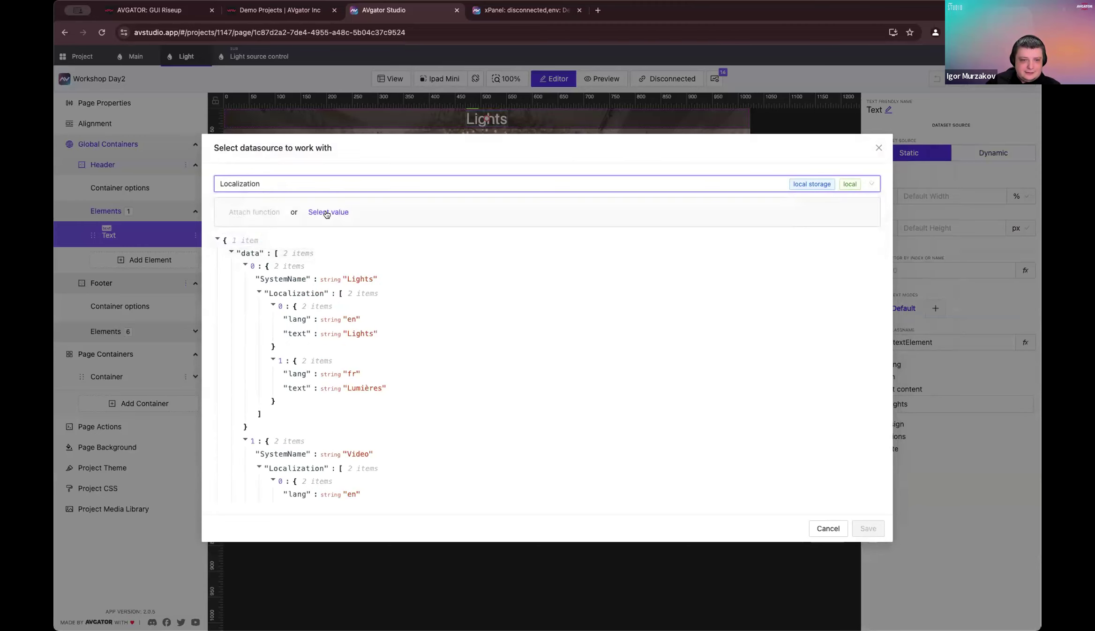
click(327, 212)
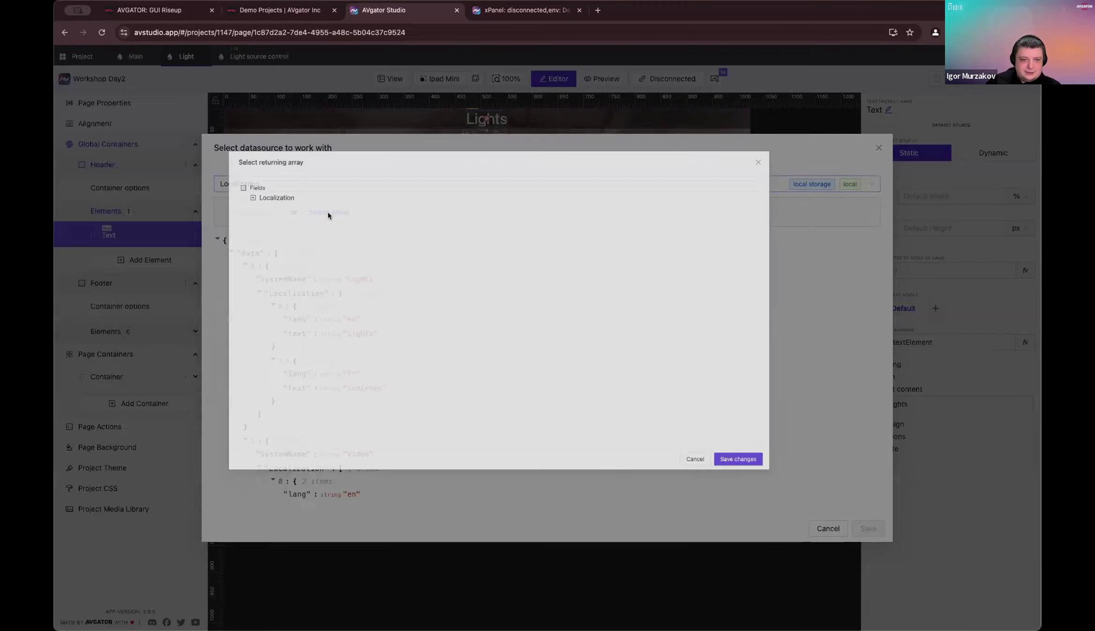
click(232, 194)
click(305, 207)
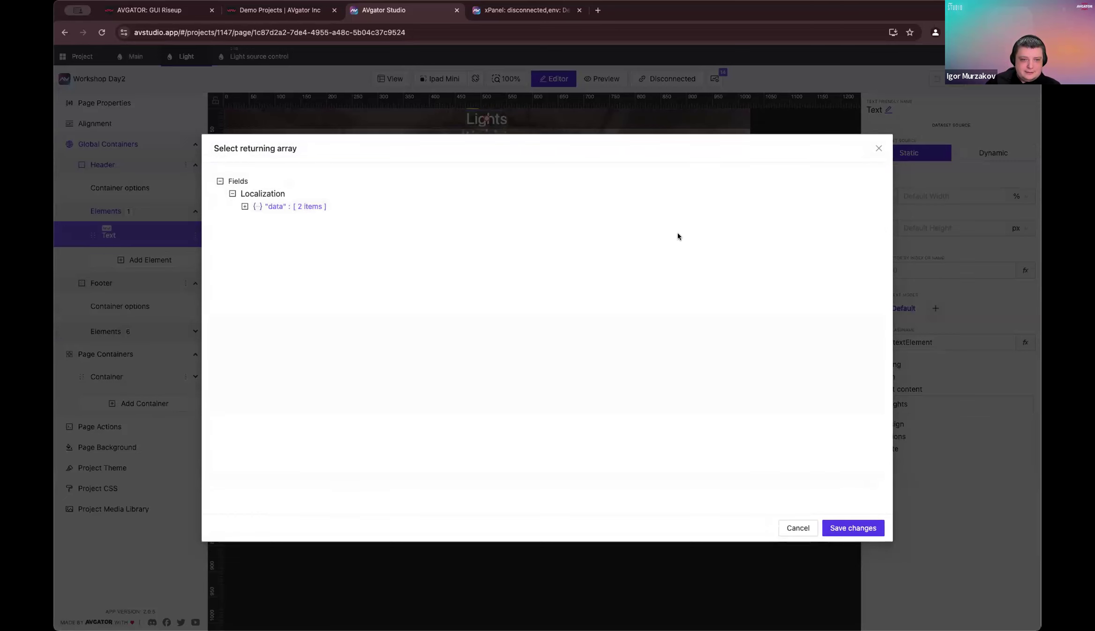
click(853, 528)
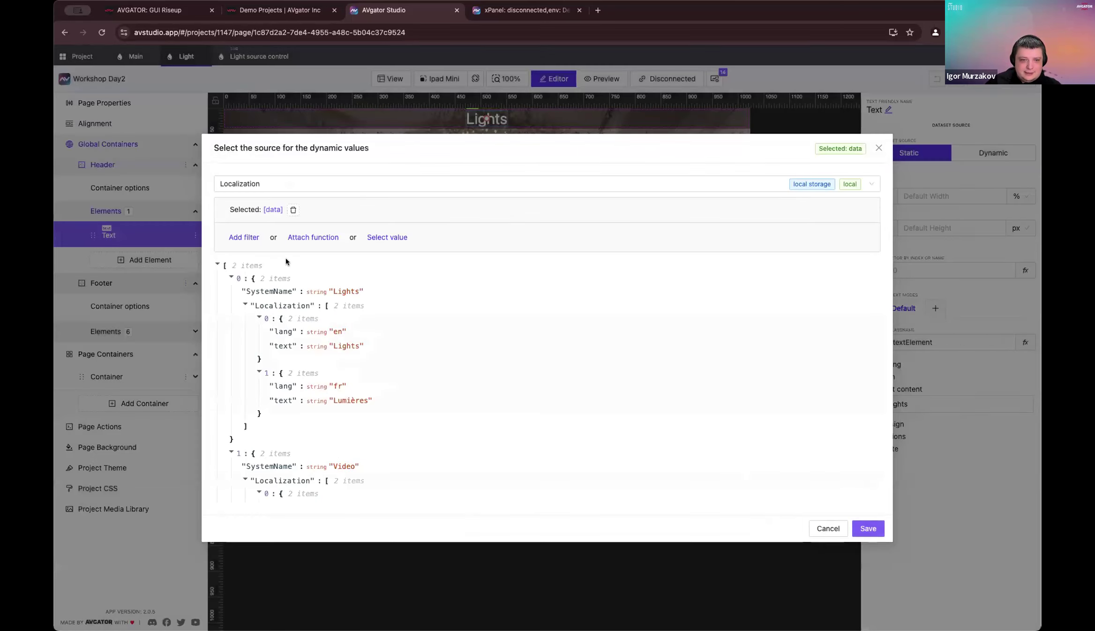
Step: Filter the selected data to the entry whose SystemName is equal to Lights
click(237, 238)
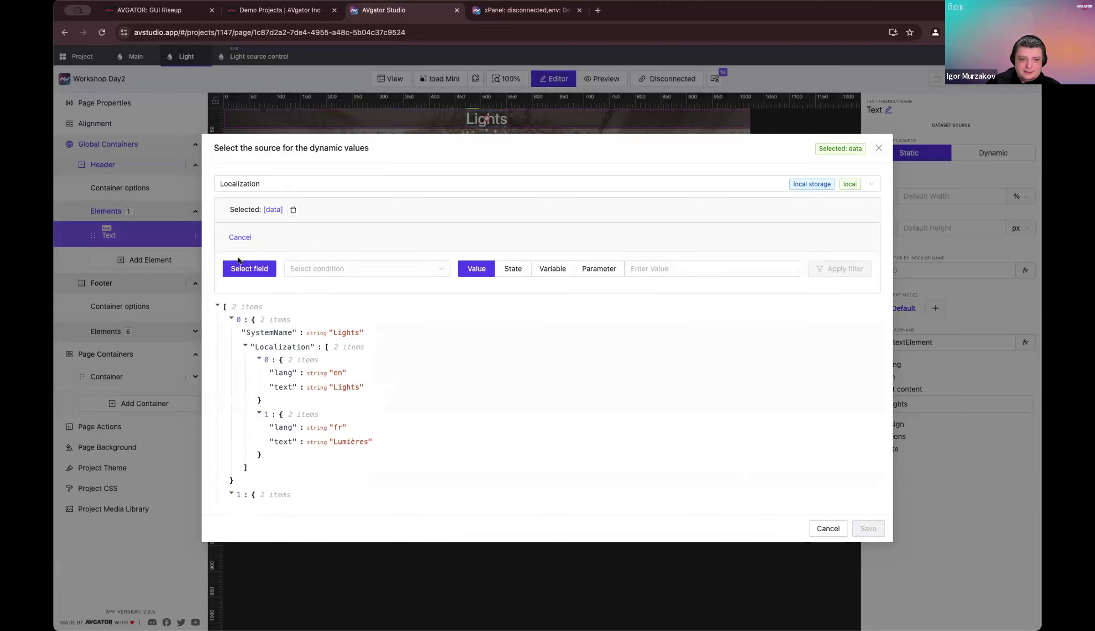
click(241, 268)
click(270, 206)
click(871, 528)
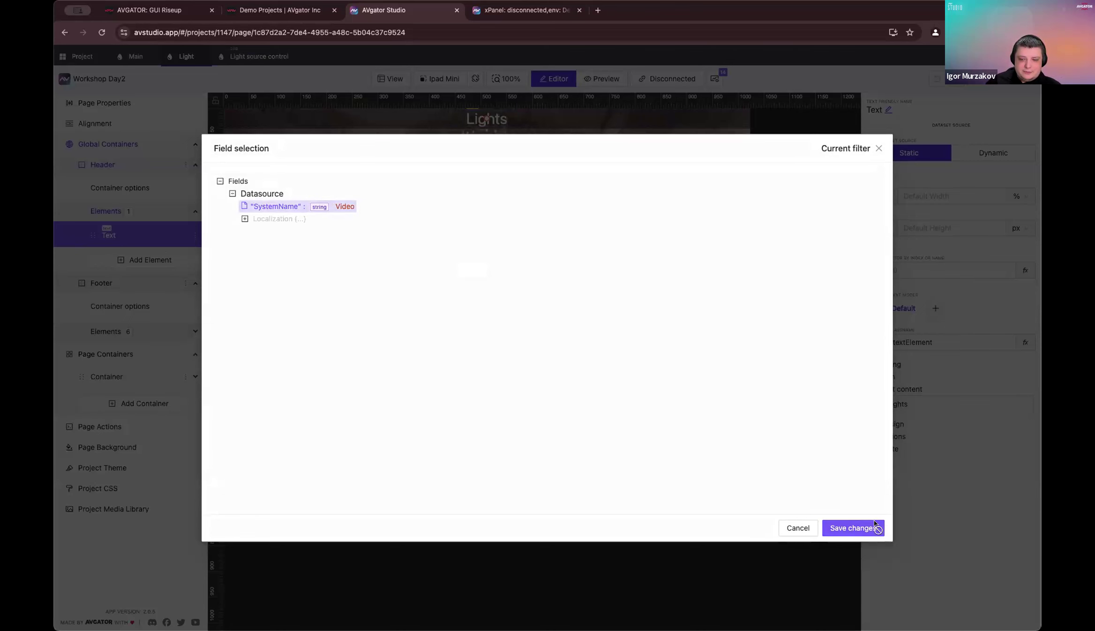
click(427, 272)
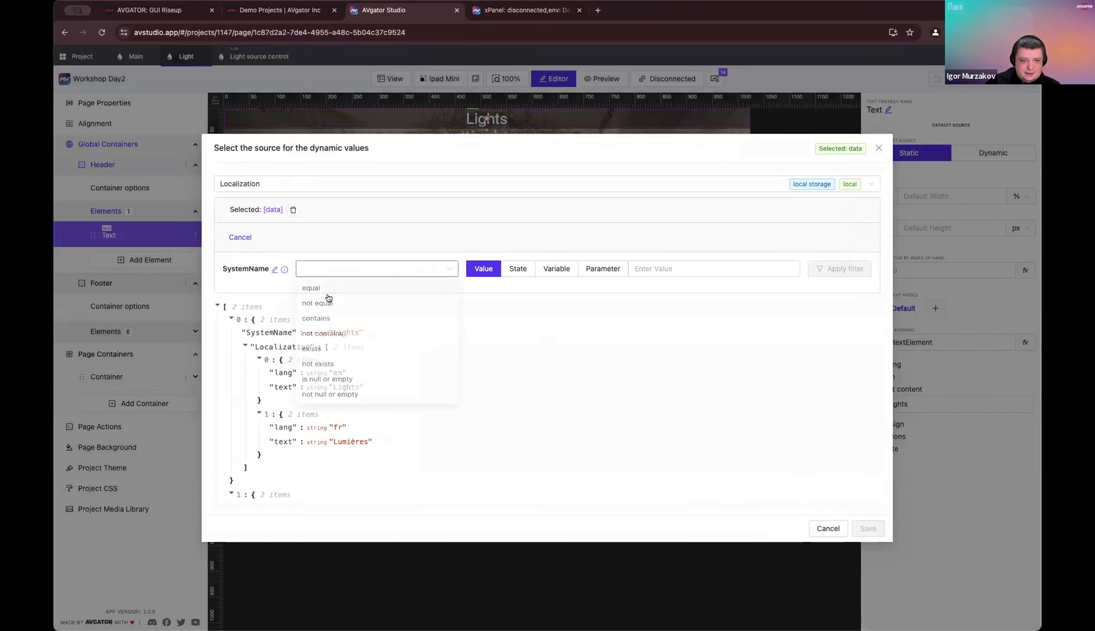
click(319, 288)
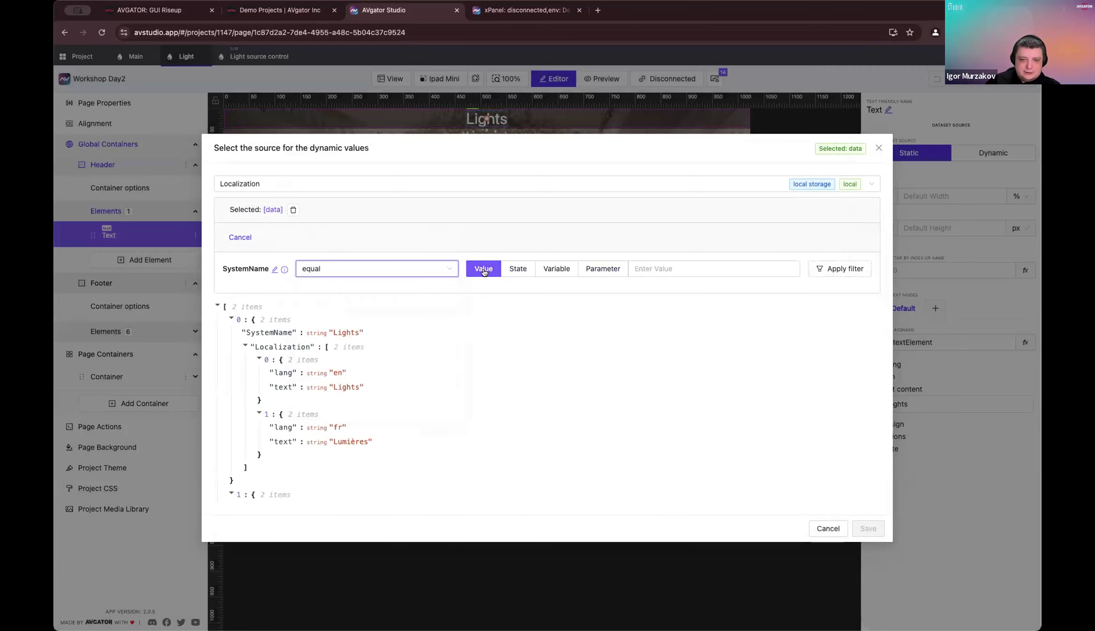
click(665, 270)
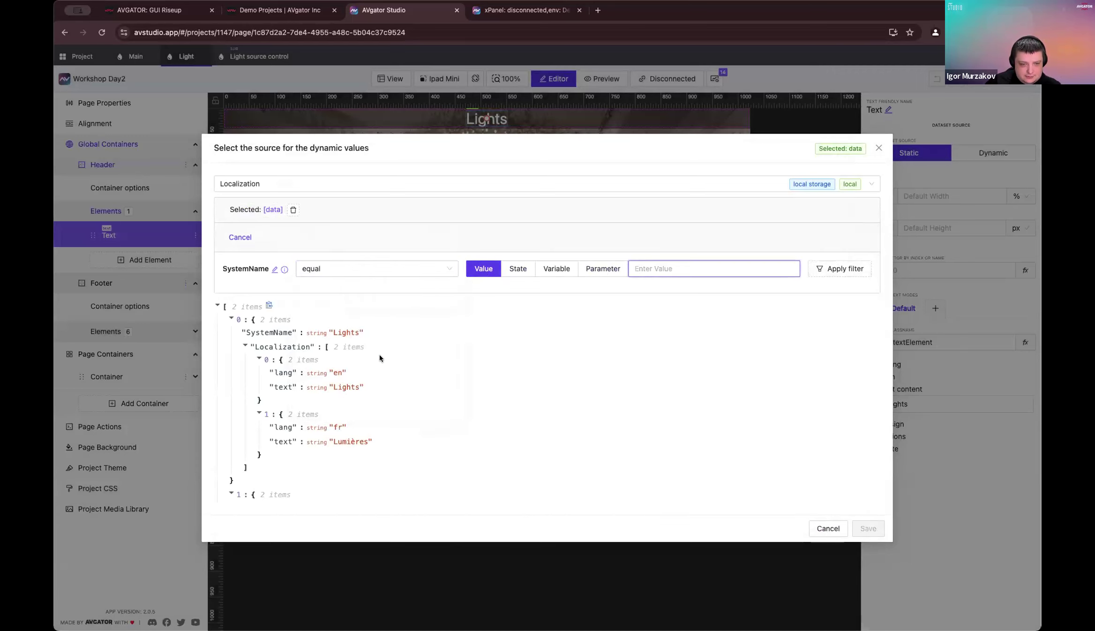
double_click(348, 332)
key(super+c)
click(668, 267)
key(super+v)
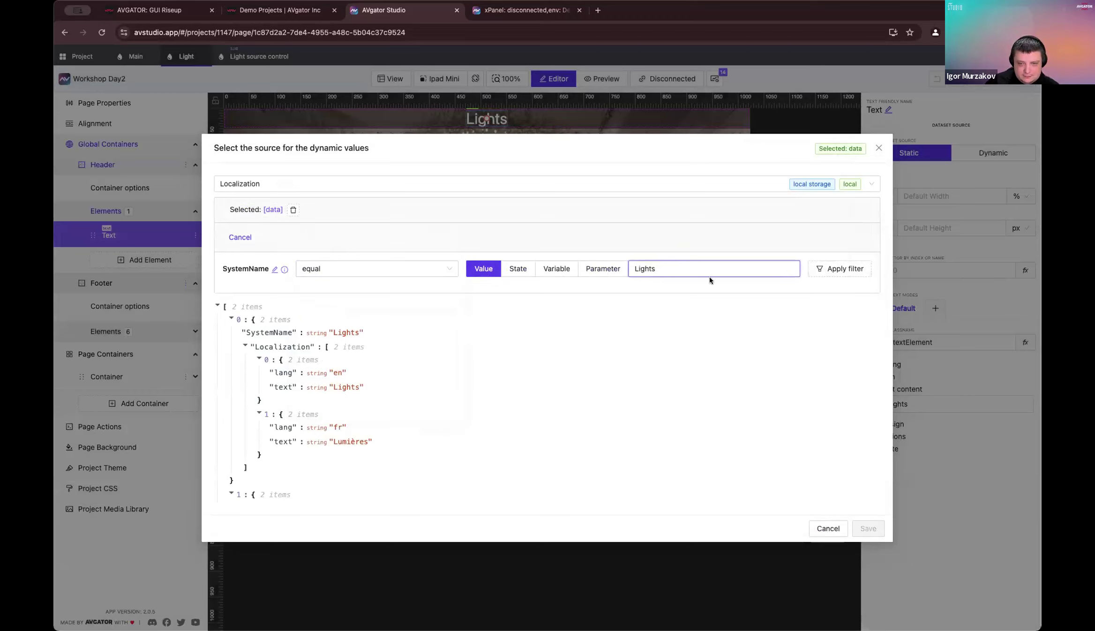
click(844, 269)
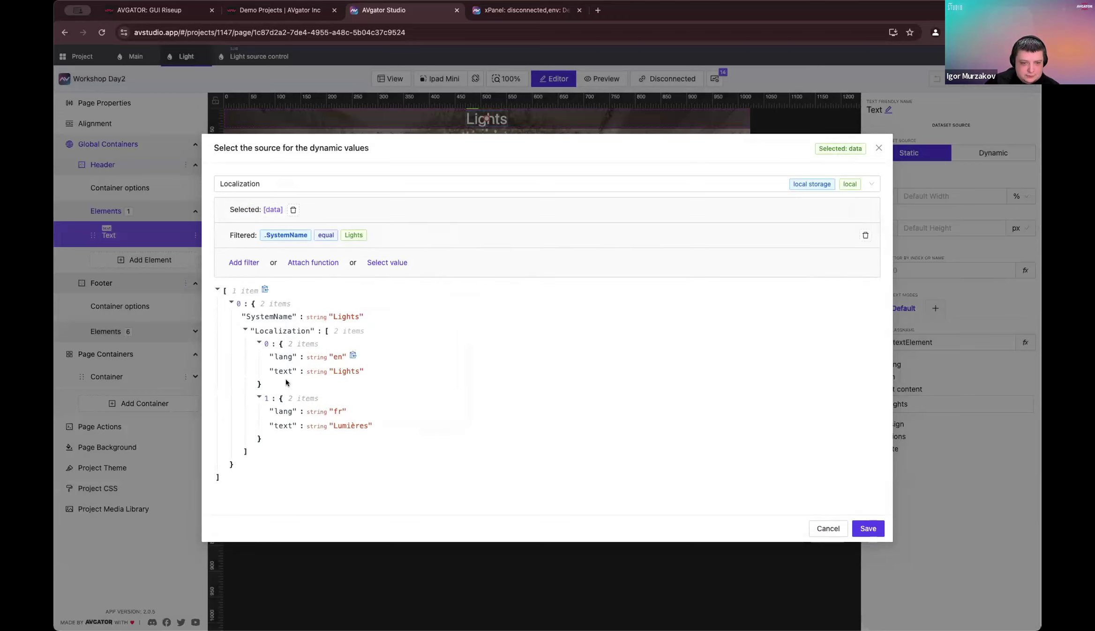
Step: Select the nested Localization array of the filtered Lights entry as the returned array
click(387, 262)
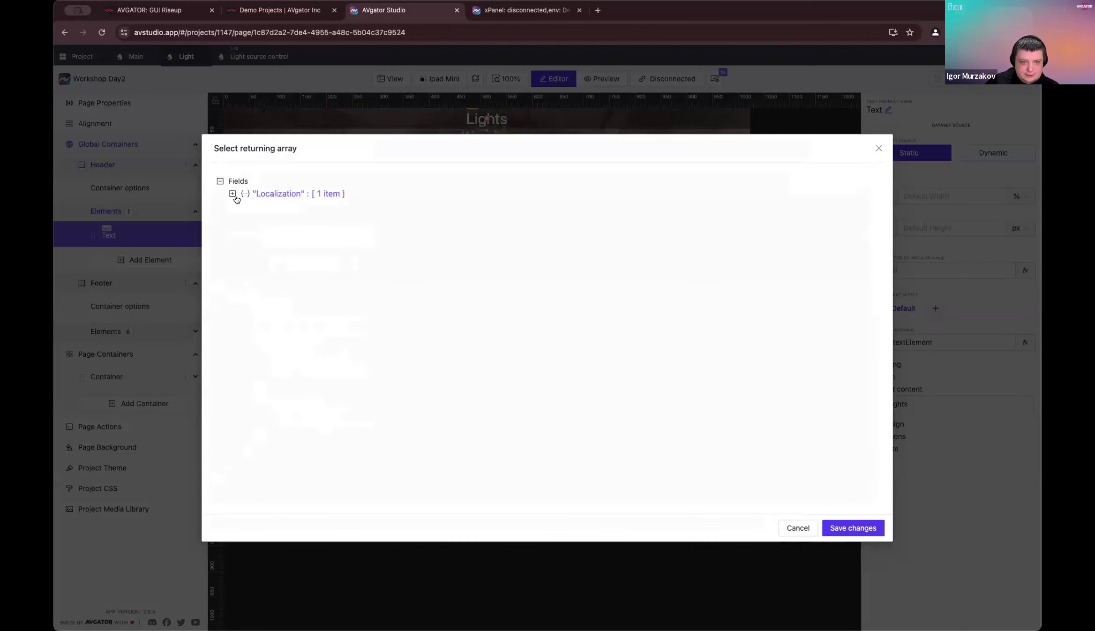
click(232, 194)
click(350, 243)
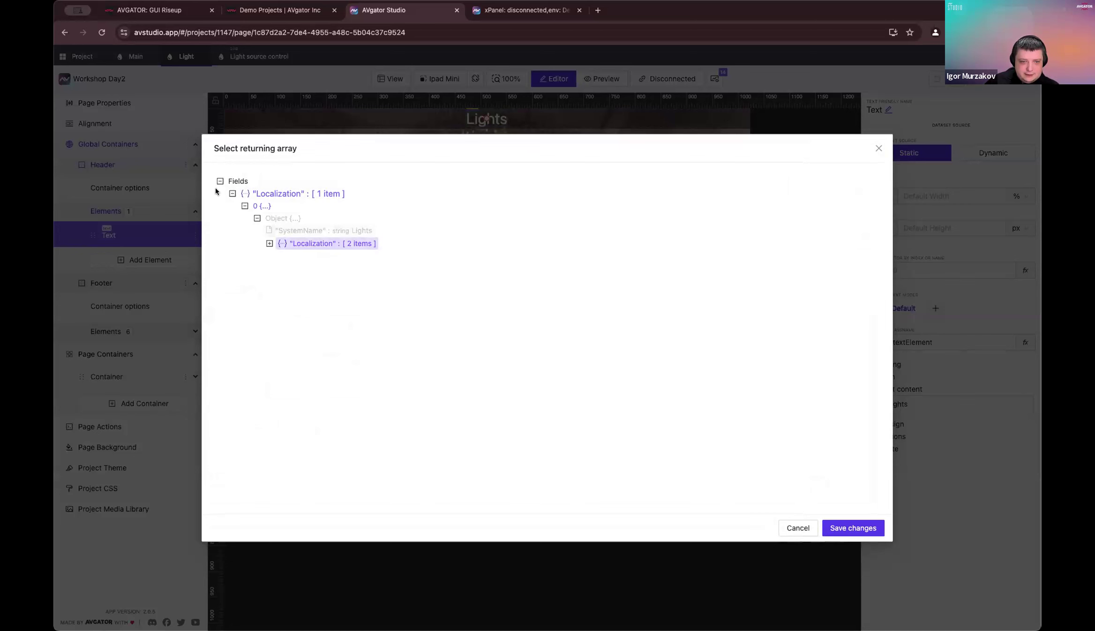
click(848, 529)
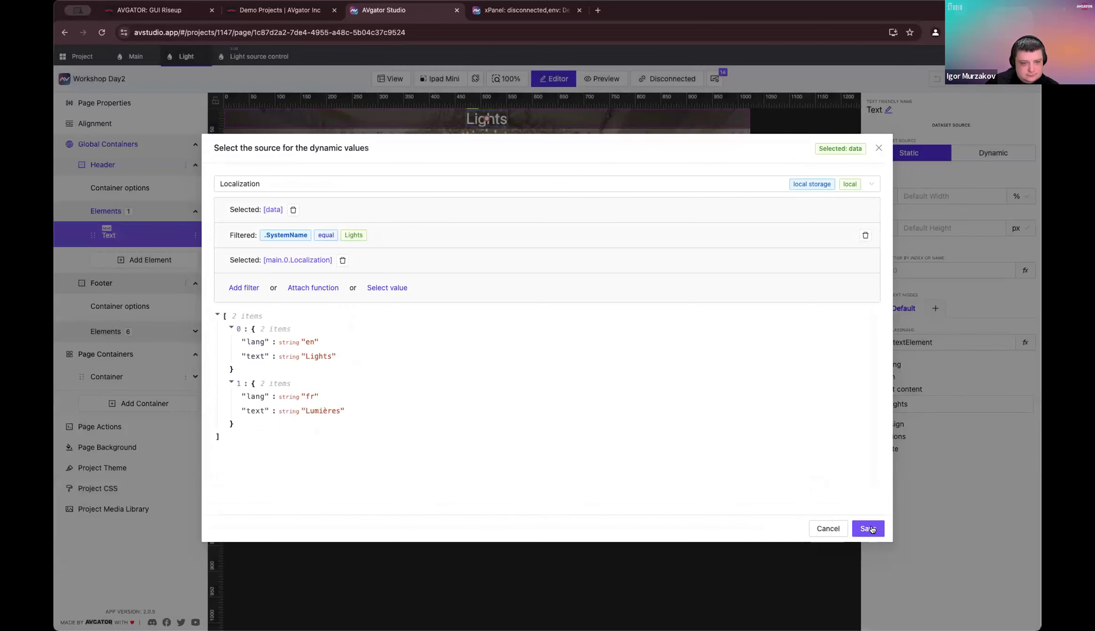
Step: Add a second filter comparing the lang field with a variable, and save the header text's dynamic source
click(248, 289)
click(248, 319)
click(261, 207)
click(857, 529)
click(332, 320)
click(551, 314)
click(550, 318)
click(696, 319)
click(671, 355)
click(841, 318)
click(872, 529)
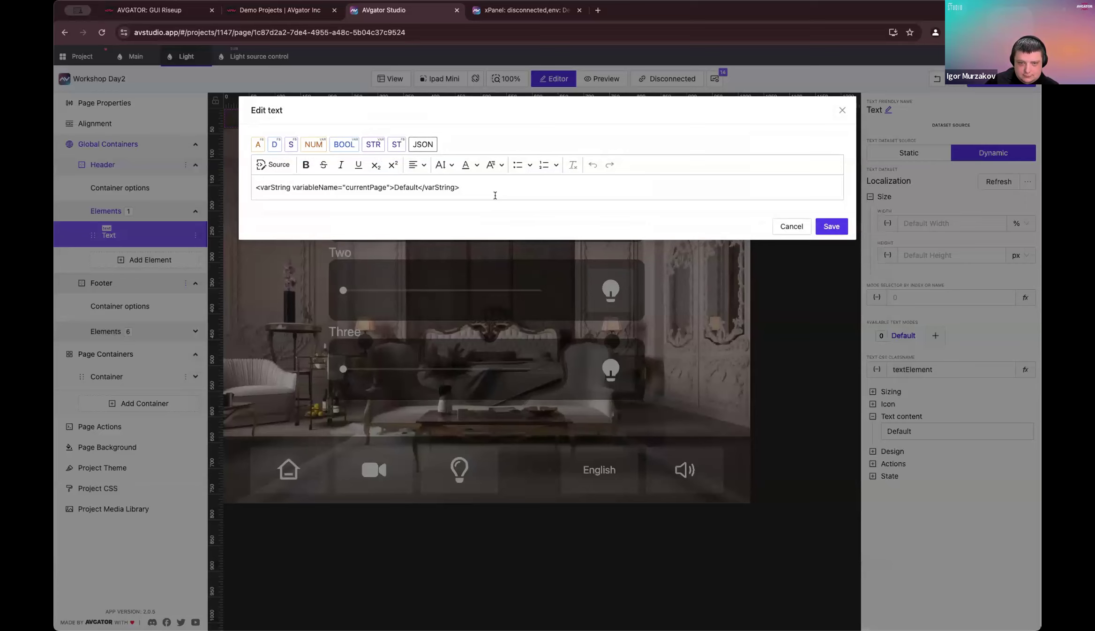
Step: Replace the header title's text content with the JSON text field of the filtered Localization datasource entry and save it
triple_click(495, 192)
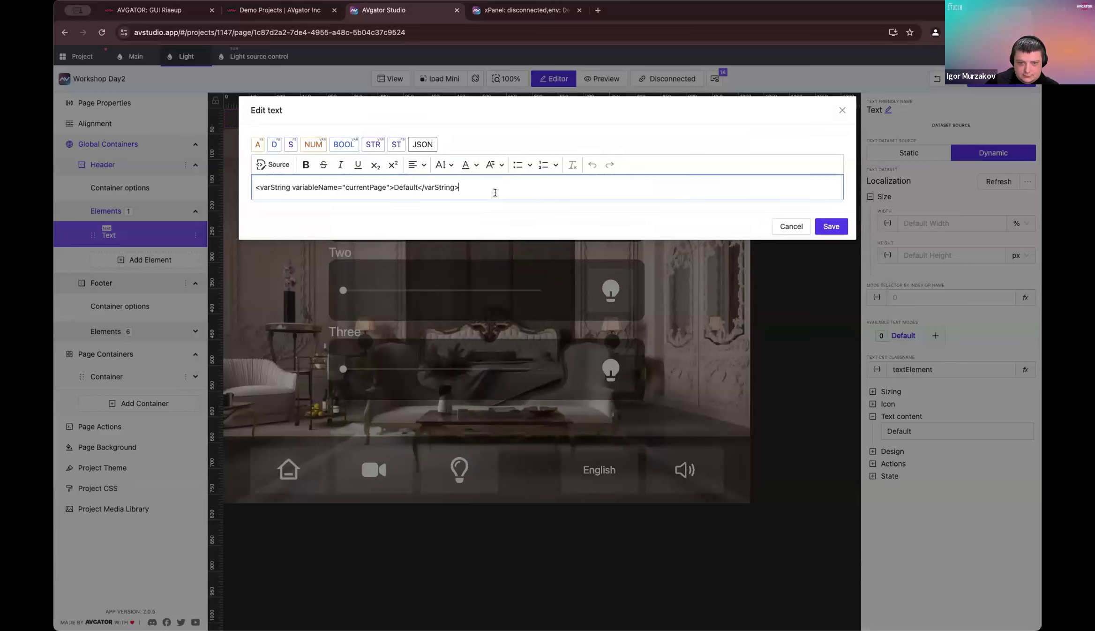
key(BackSpace)
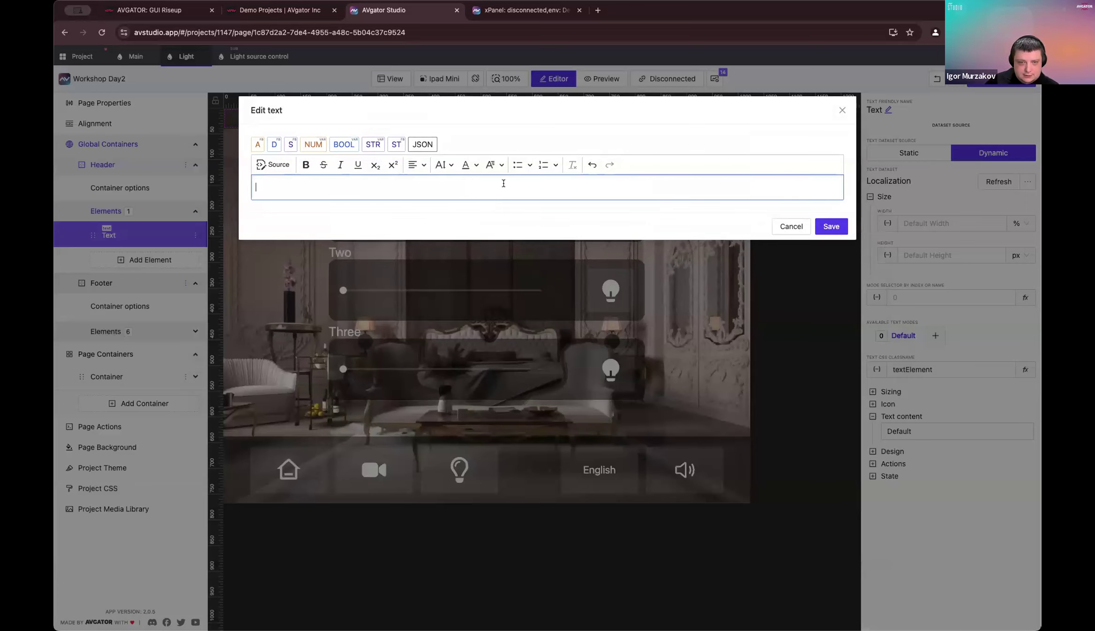
click(419, 145)
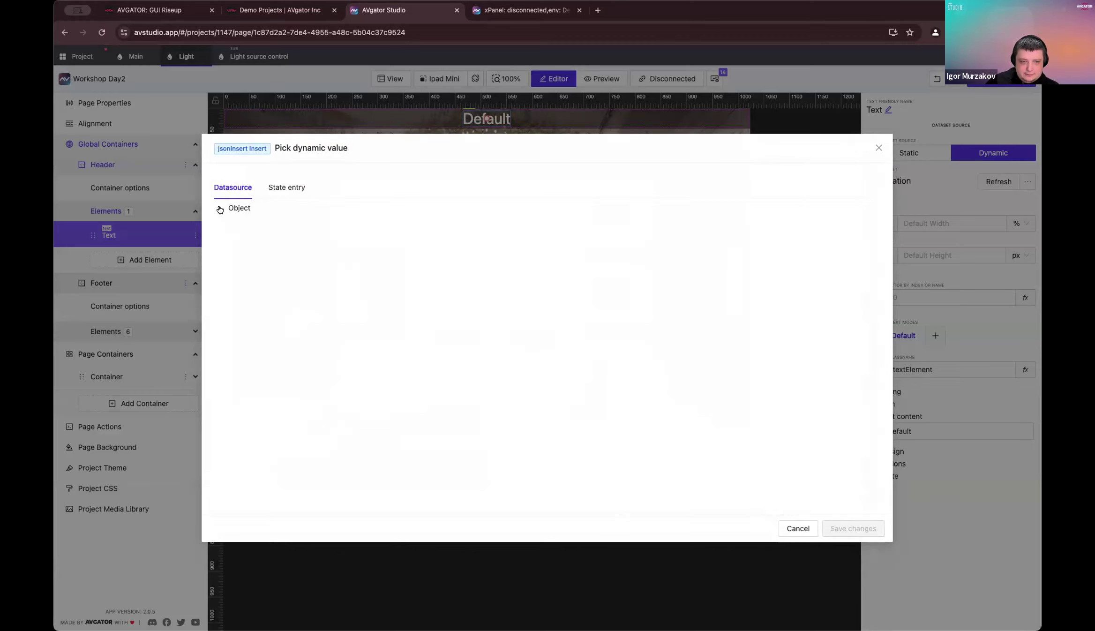
click(233, 220)
click(244, 232)
click(256, 244)
click(330, 270)
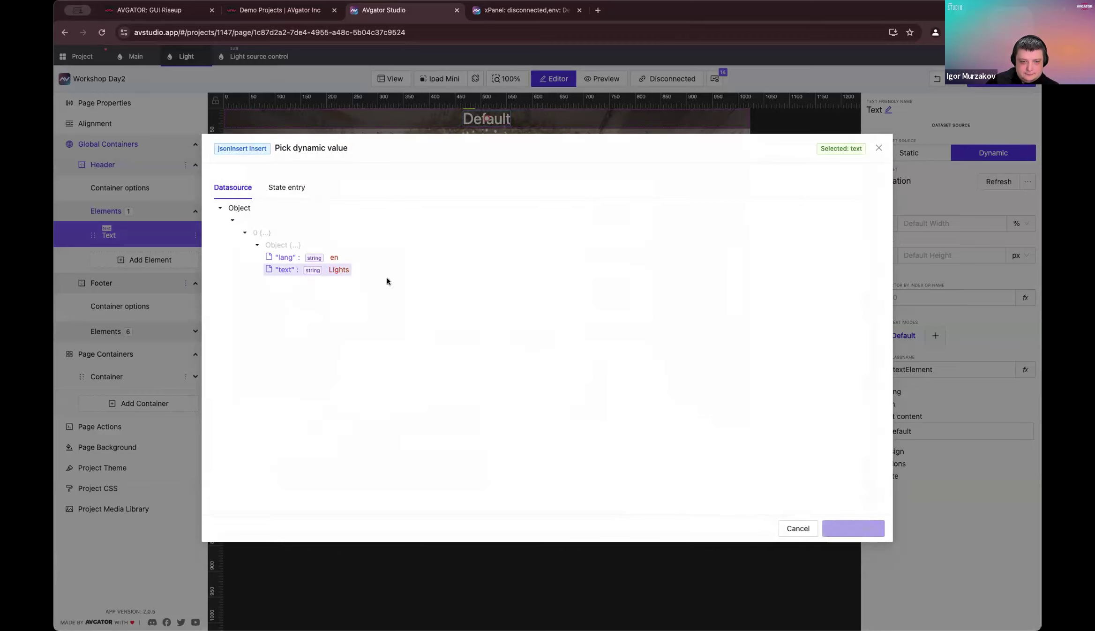
click(853, 529)
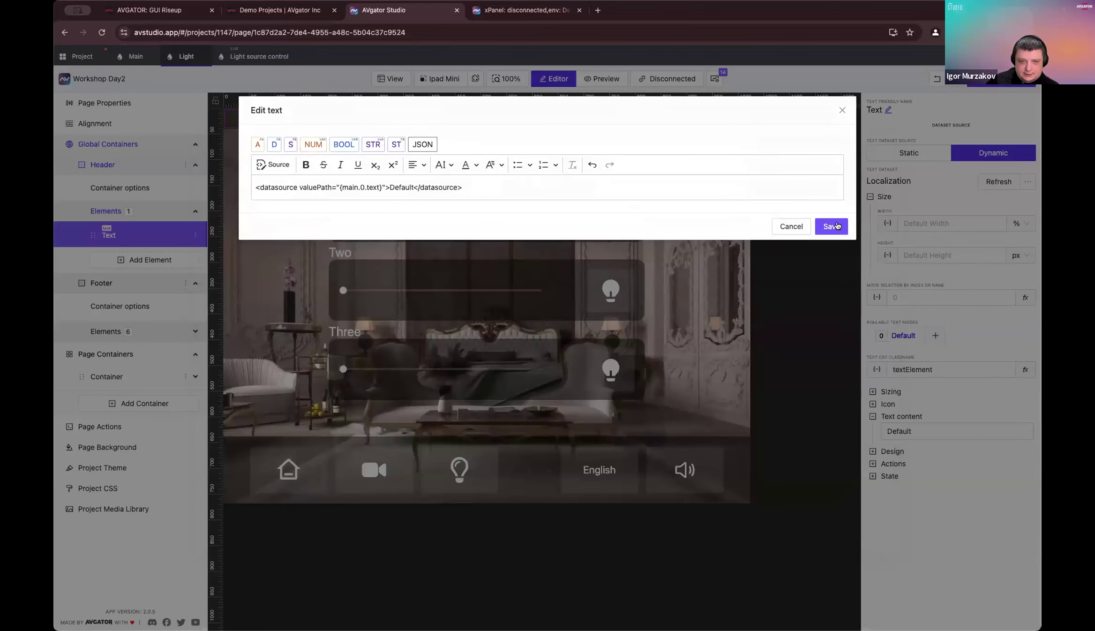
click(831, 227)
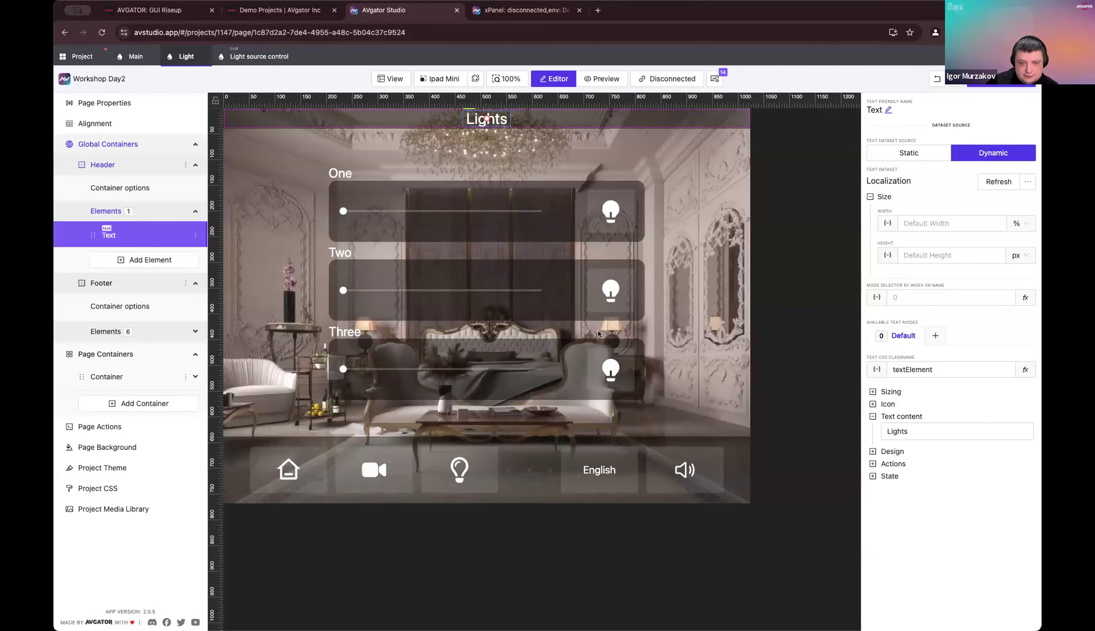
Step: Preview the Light page and toggle the language several times between English and French to check the header title
click(725, 290)
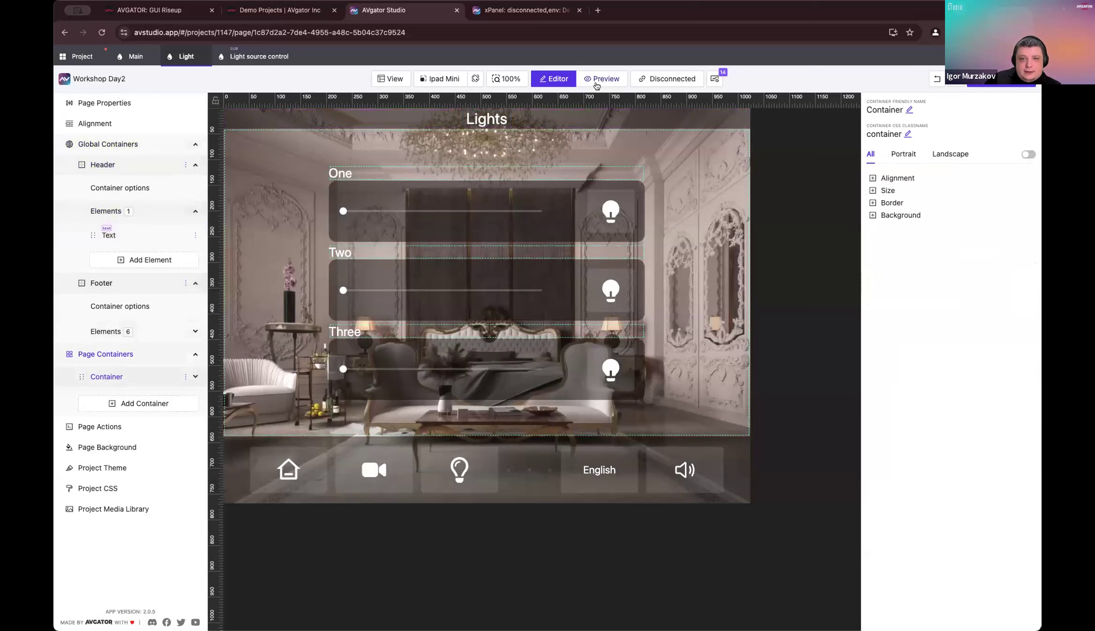
click(596, 85)
click(605, 471)
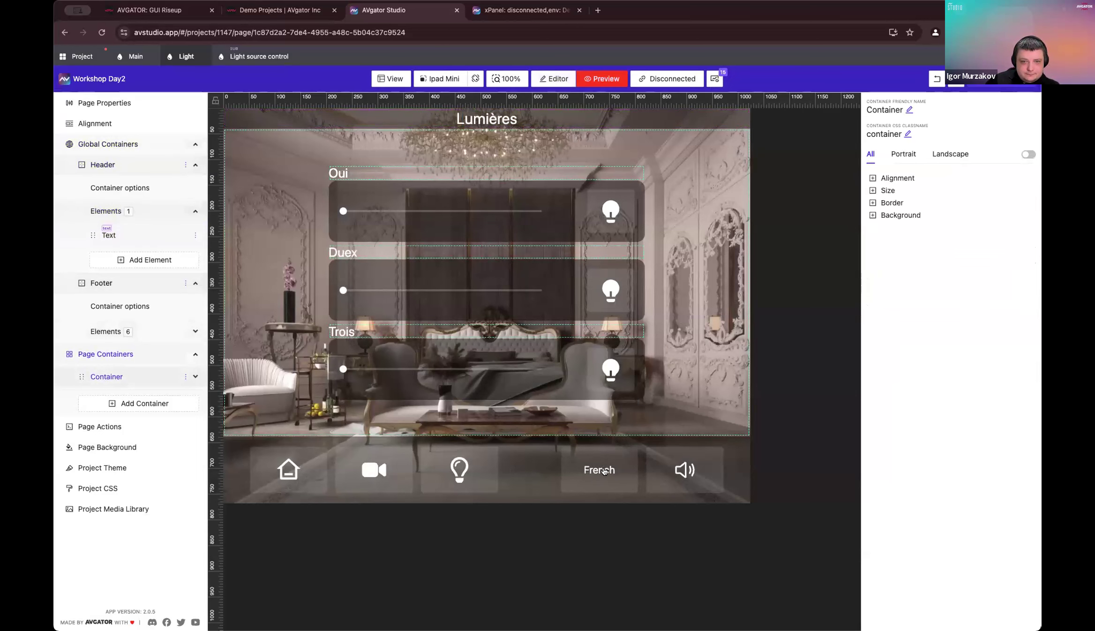
click(601, 472)
click(601, 472)
click(601, 472)
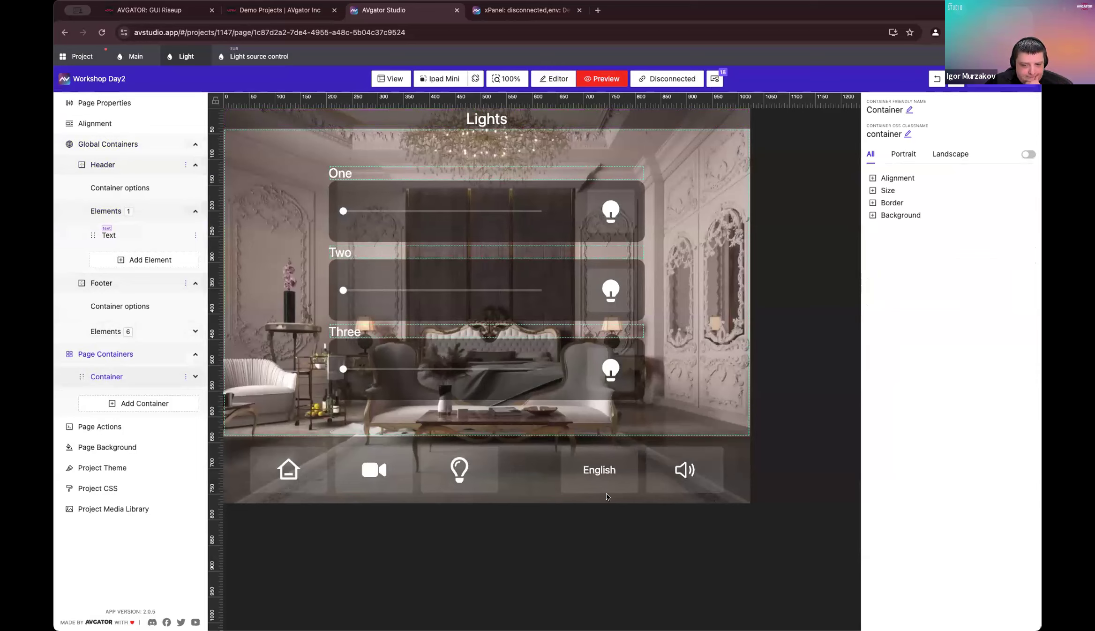
click(607, 469)
click(584, 466)
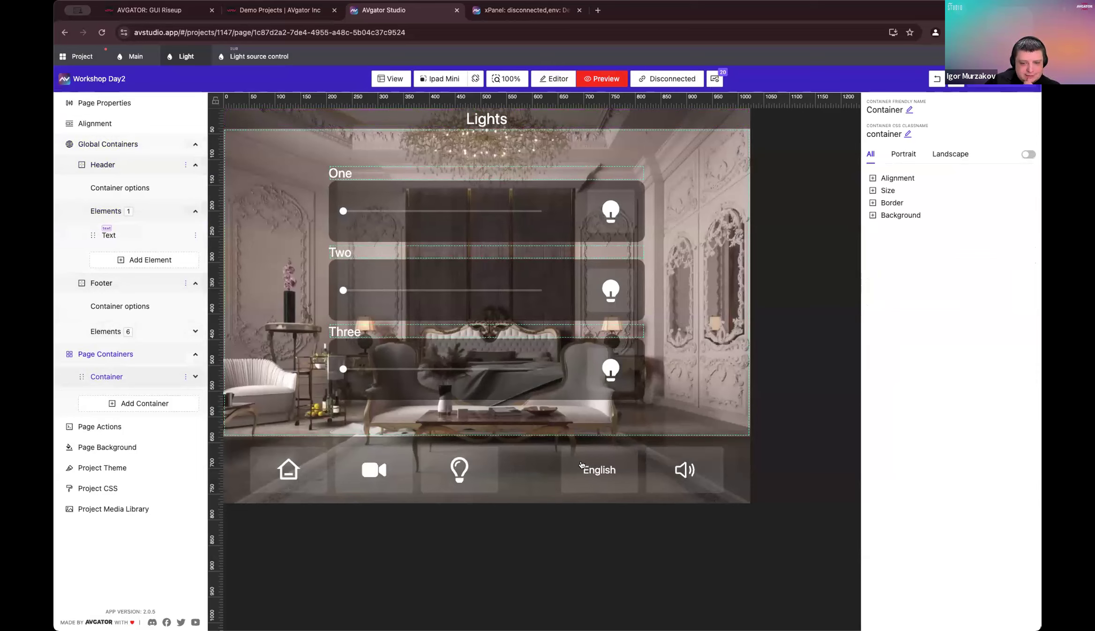
click(611, 473)
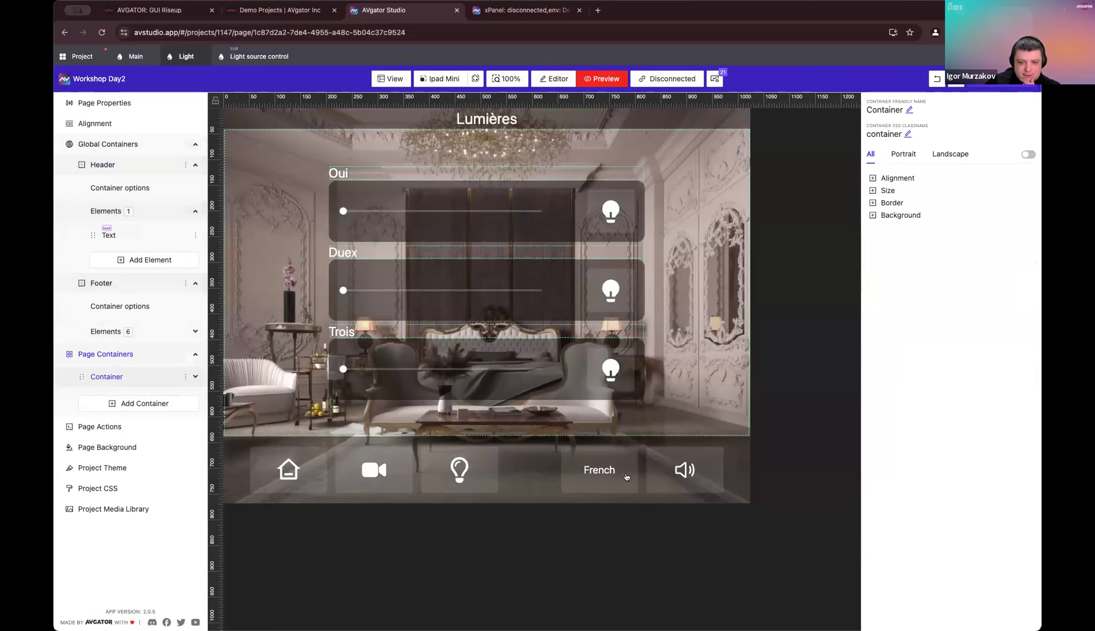
click(597, 478)
click(601, 470)
click(597, 478)
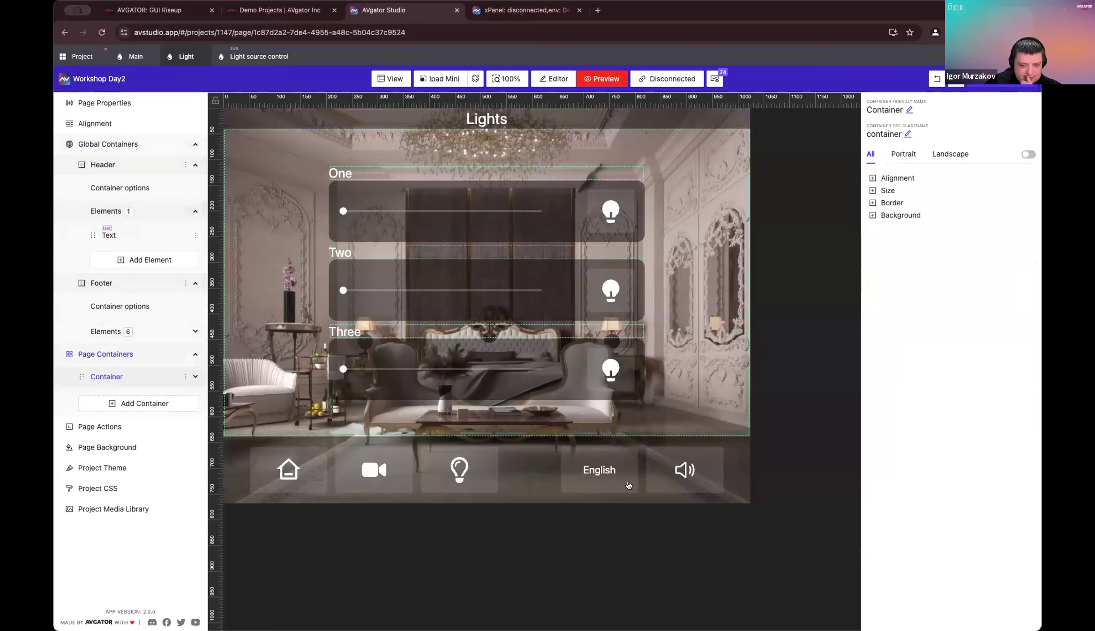
click(598, 474)
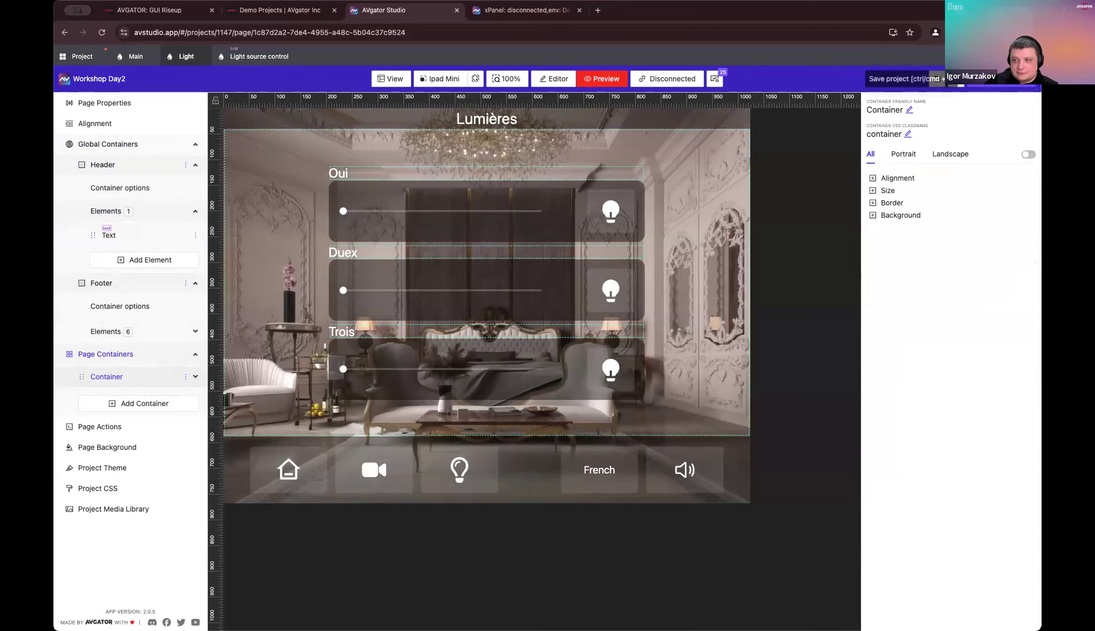
Step: In the project's Locales datasource, set the text value of the fr entry to English
click(78, 57)
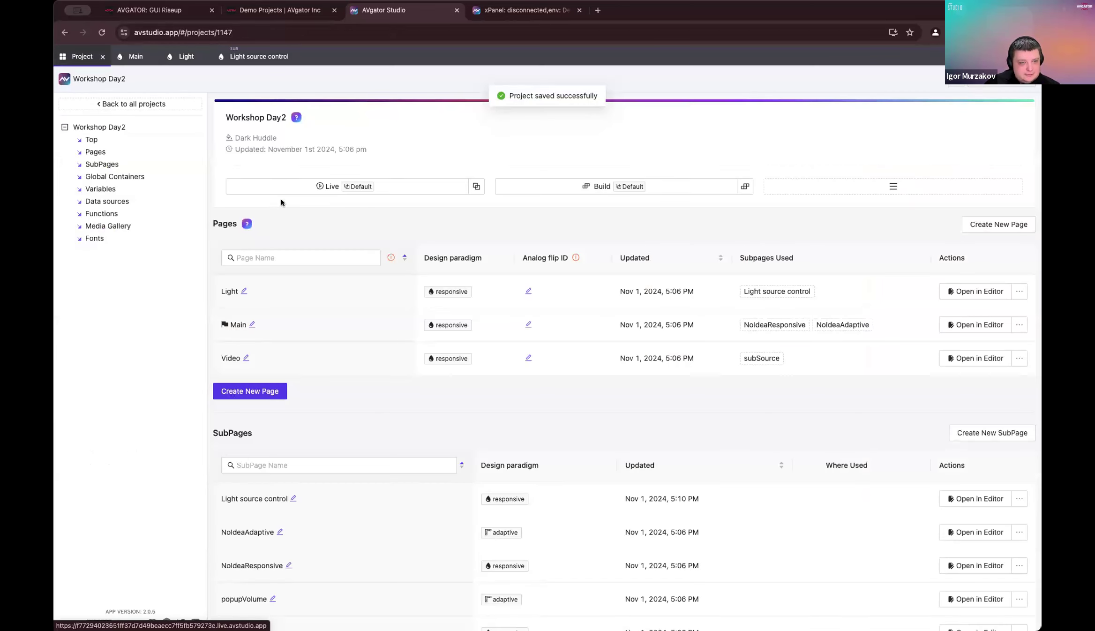
scroll(328, 375, down, 10)
scroll(315, 366, down, 10)
scroll(274, 370, up, 6)
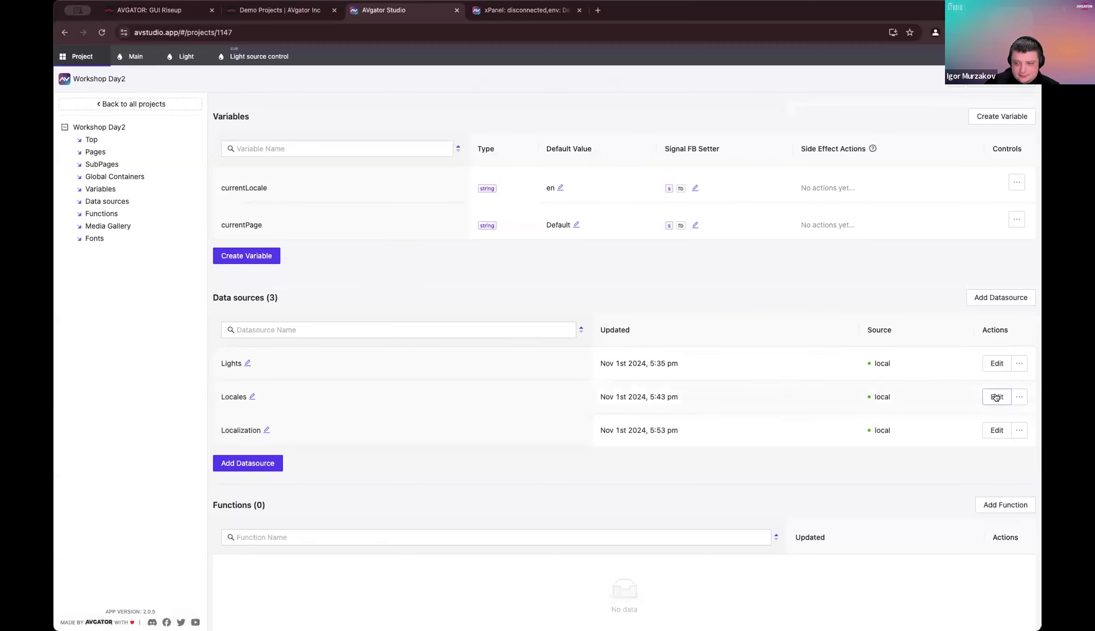
click(996, 397)
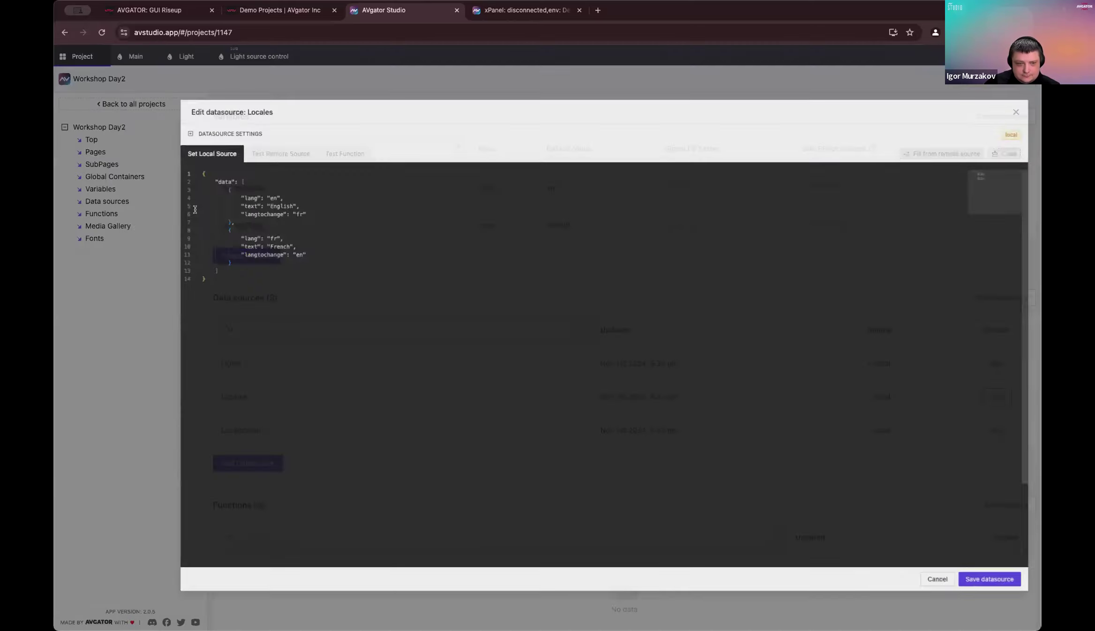
double_click(173, 177)
key(ctrl+c)
double_click(175, 225)
key(ctrl+v)
Step: Set the text value of the en entry to French and save the Locales datasource
click(176, 177)
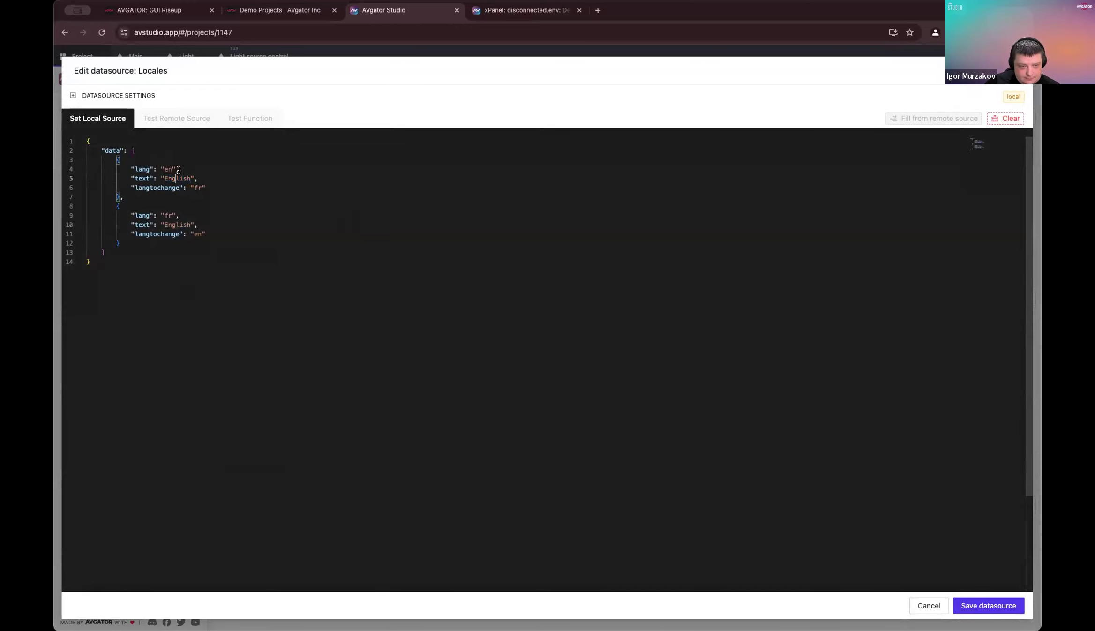
double_click(177, 178)
text(Frenc)
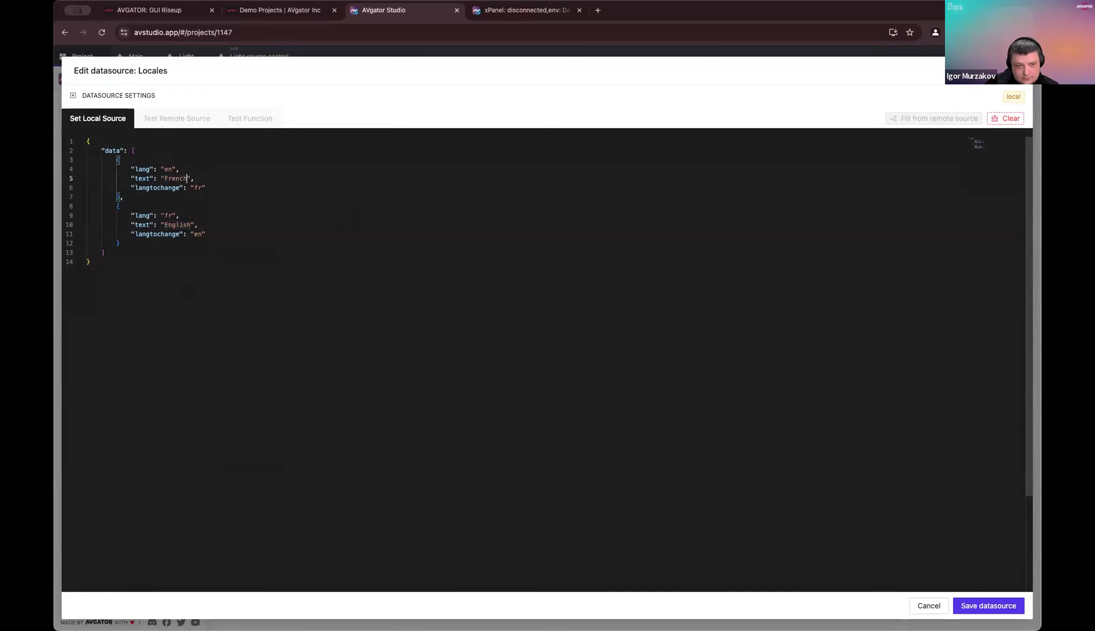
click(988, 605)
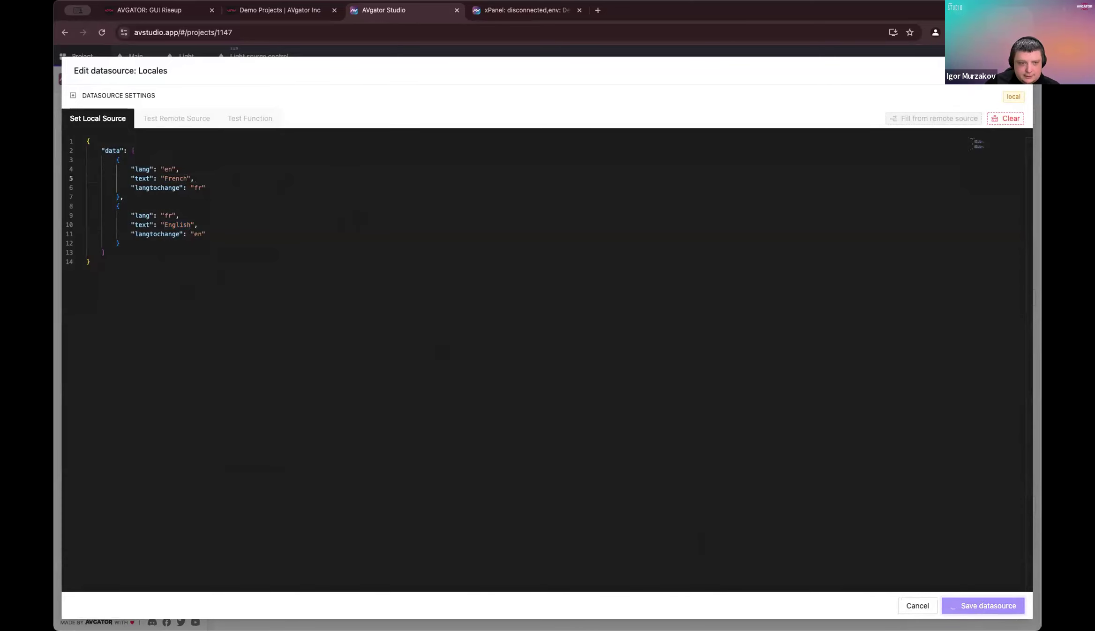
Step: Preview the Light page and switch the language to check the swapped language button label
click(188, 56)
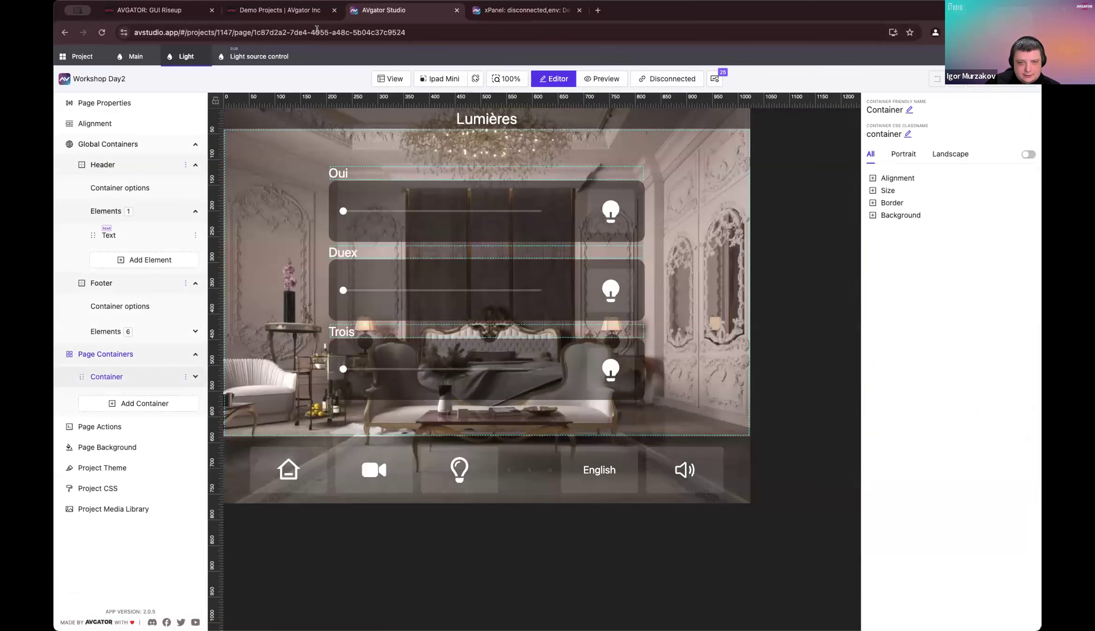
click(594, 76)
click(594, 463)
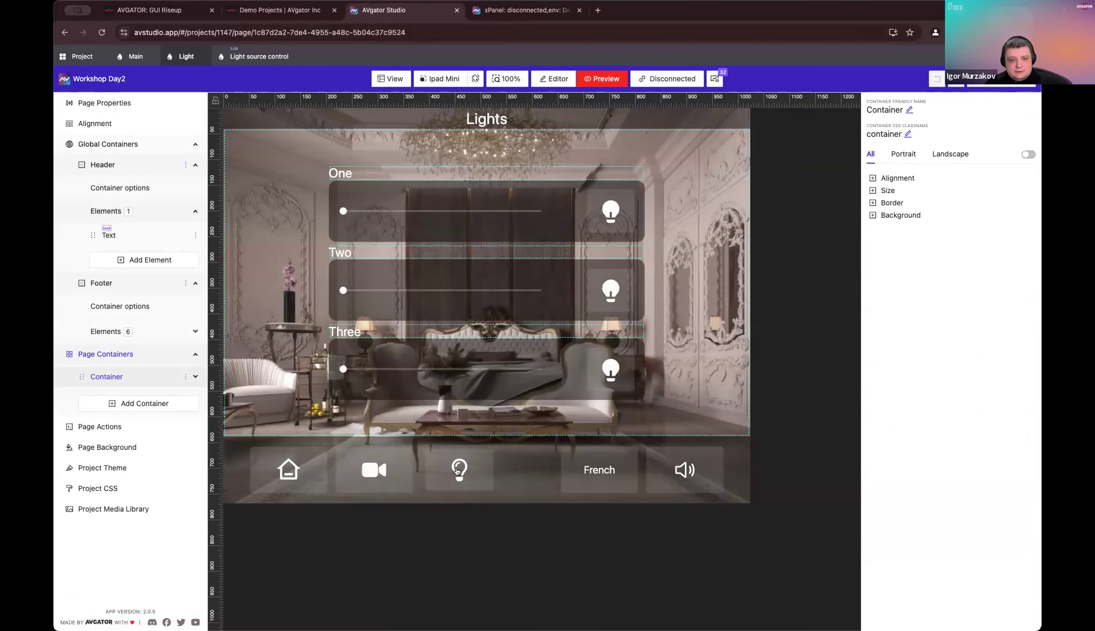
Step: Check the header title on the Video page of the live panel, and return to AVgator Studio
click(500, 10)
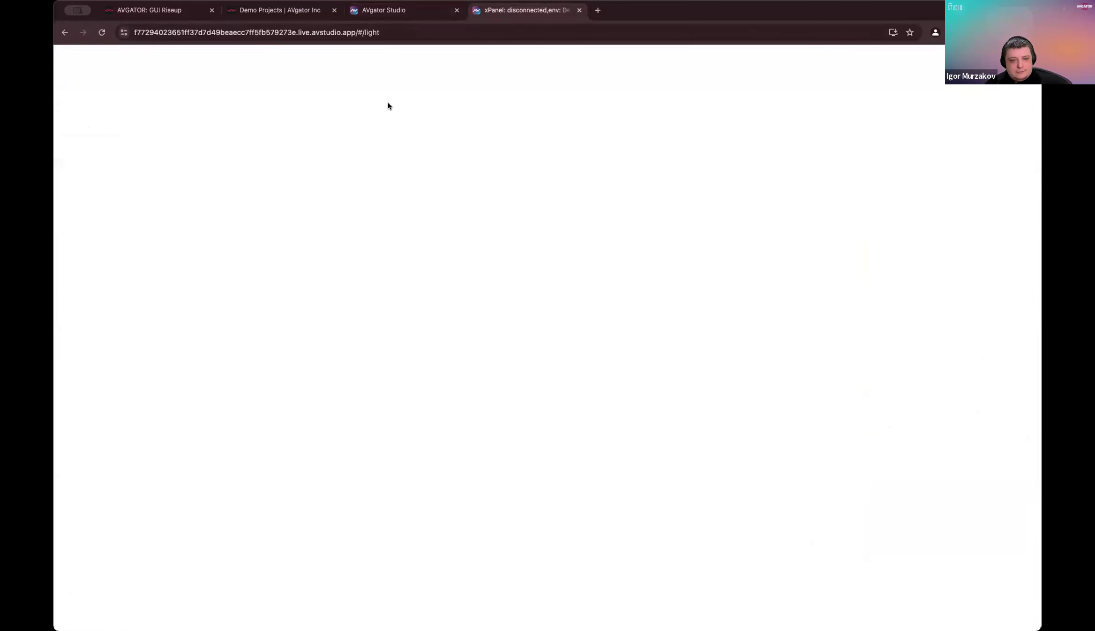
click(436, 600)
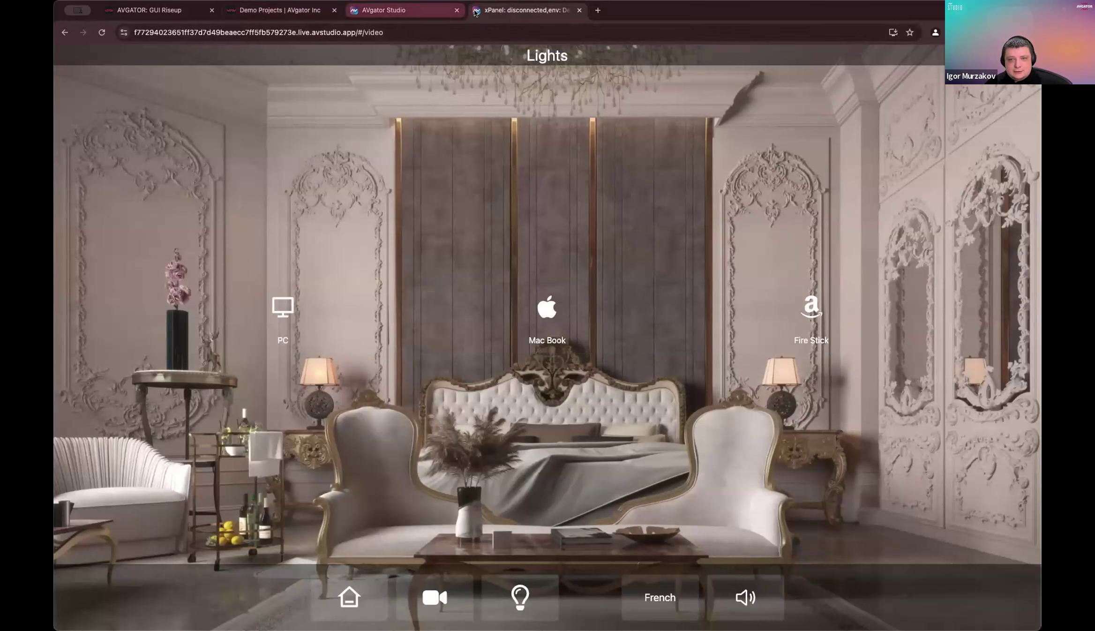
click(420, 12)
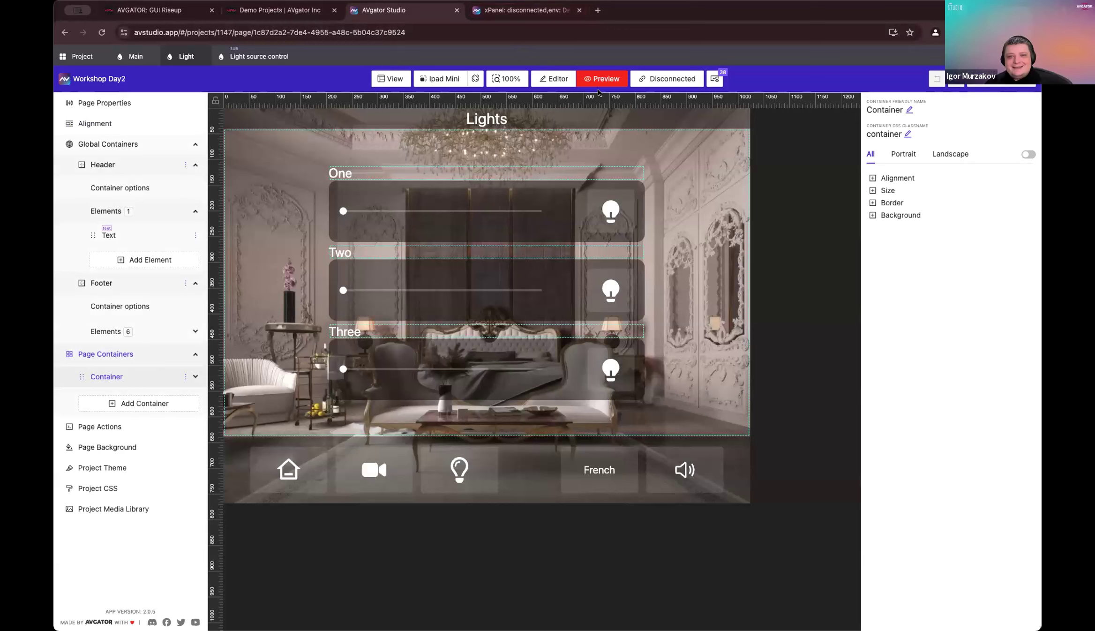
Step: Rename the Light page's On Load action to "Set current page" and save the action
click(543, 84)
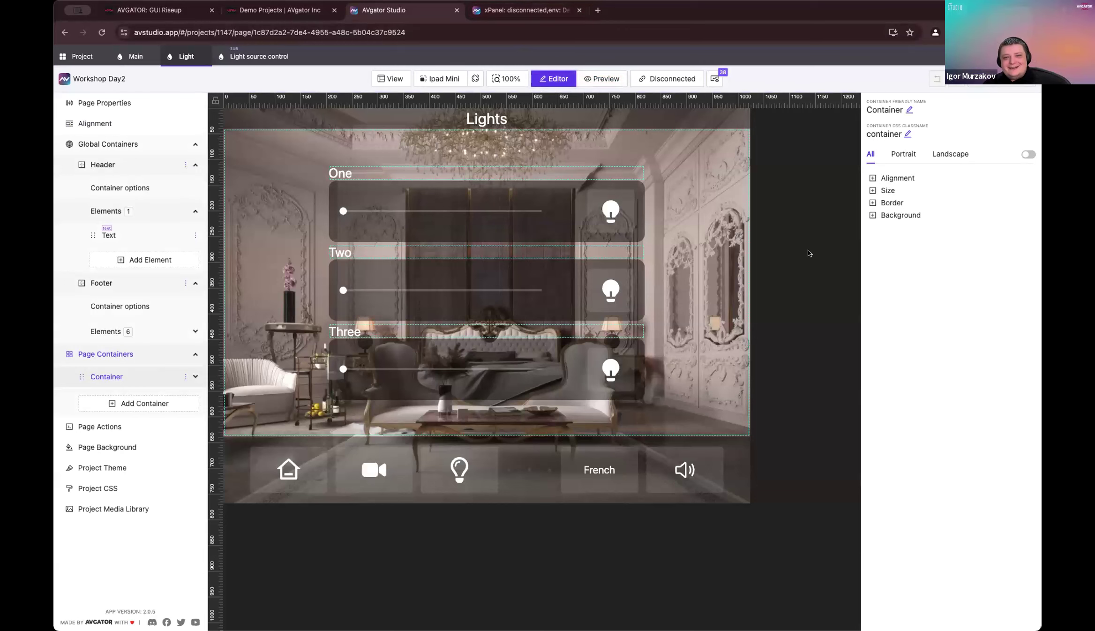
click(487, 120)
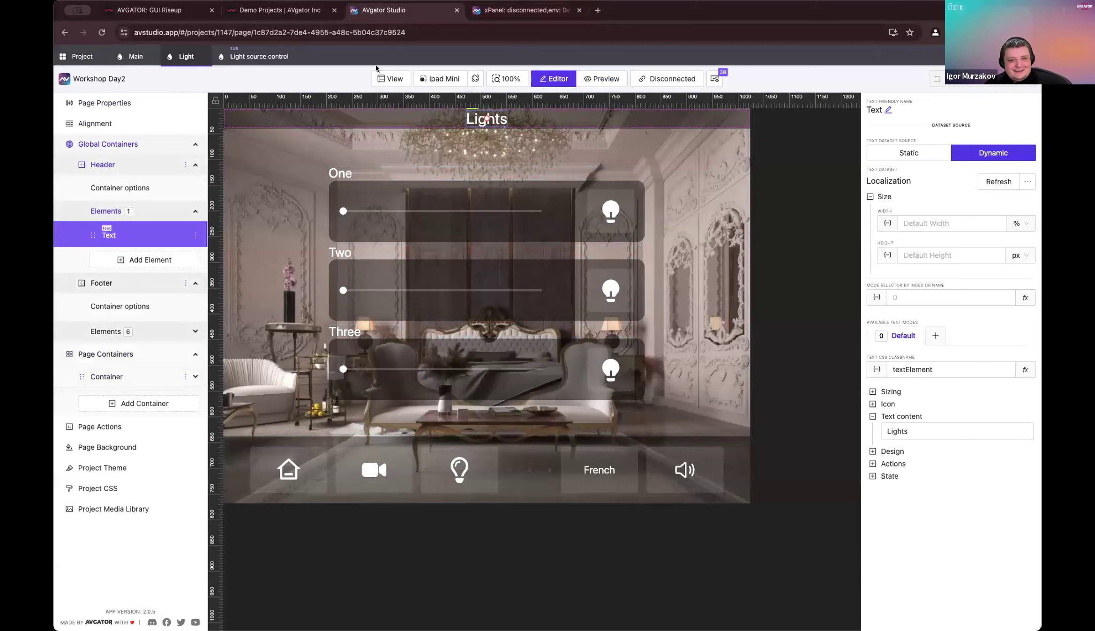
click(92, 430)
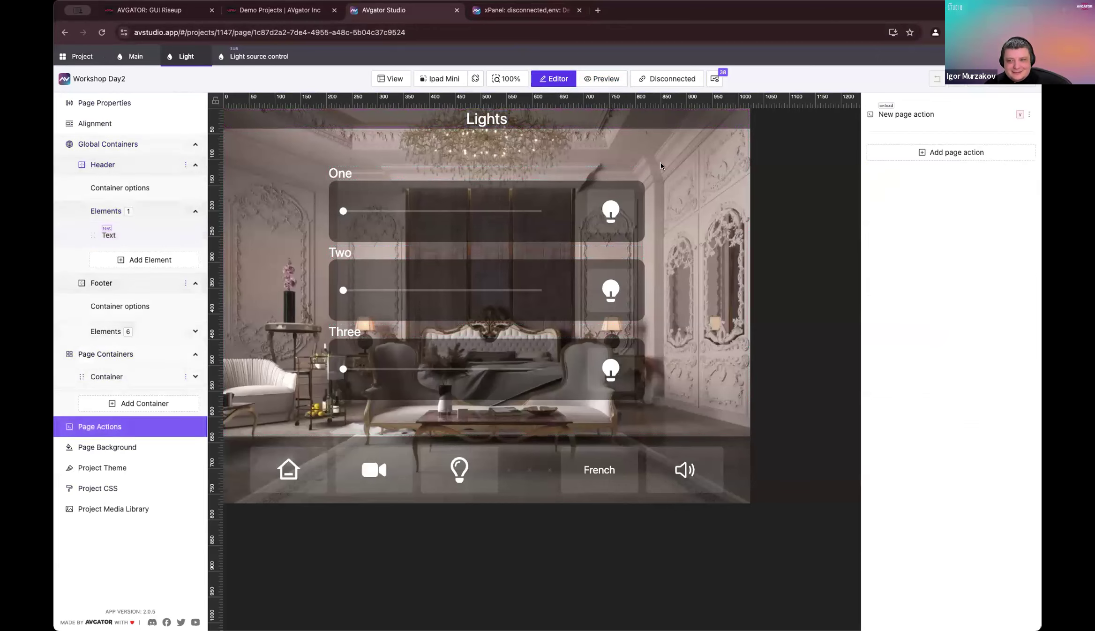
click(1029, 114)
click(1002, 133)
click(574, 258)
key(super+a)
key(BackSpace)
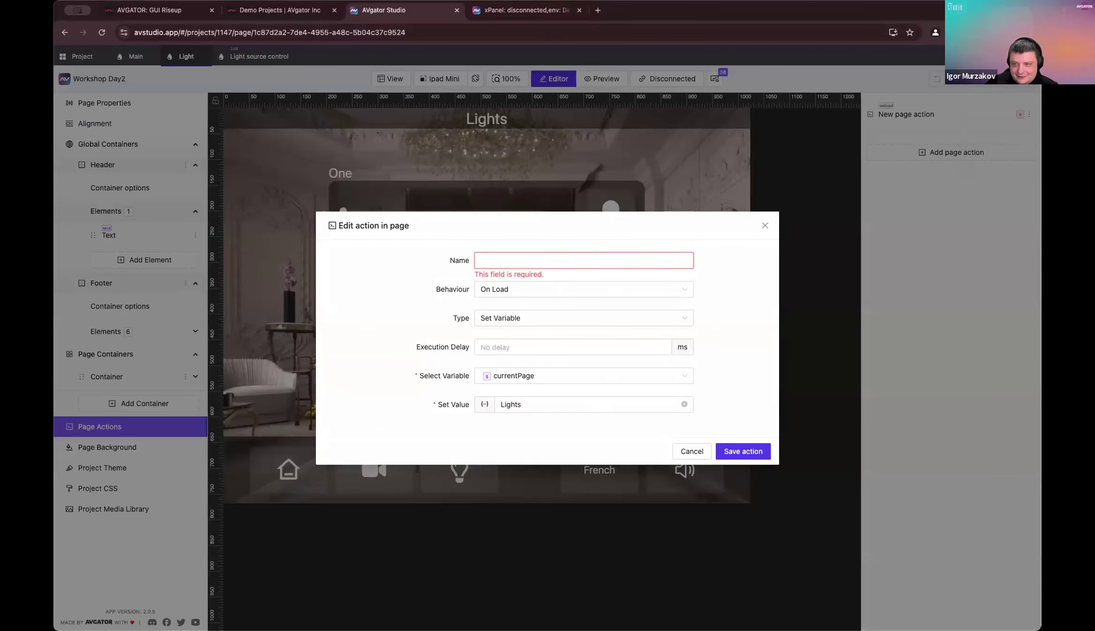
text(Set c)
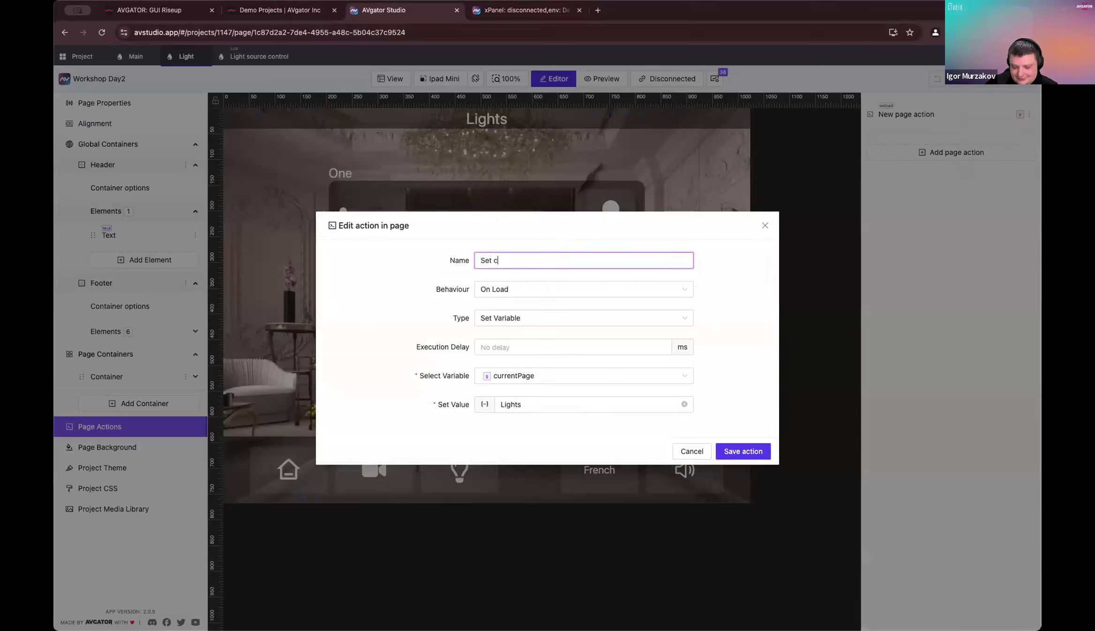
text(urrent page)
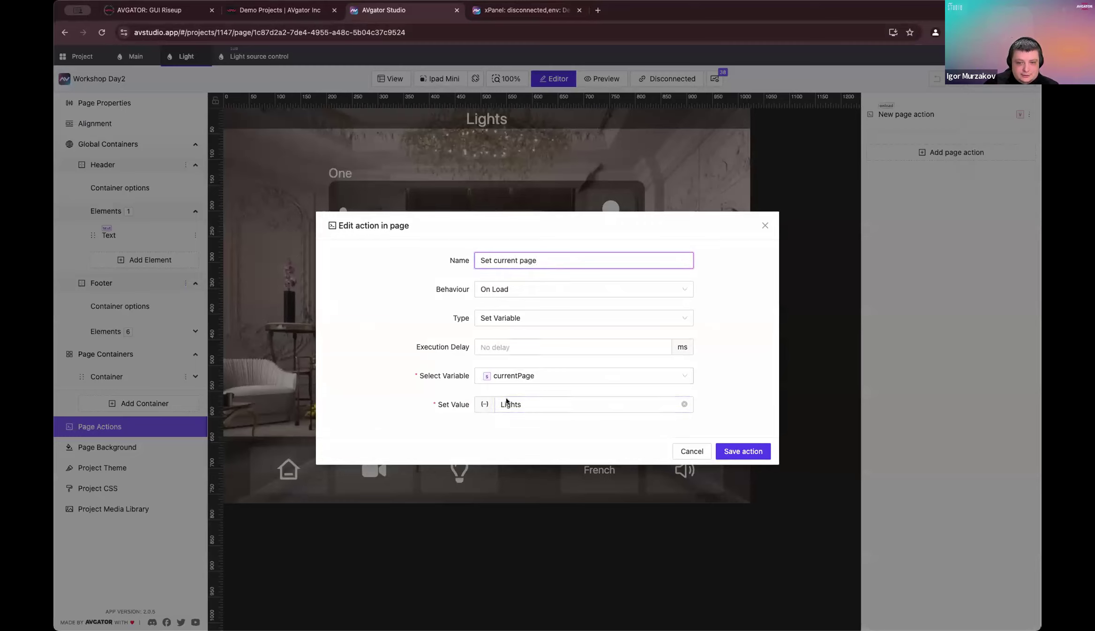
click(738, 450)
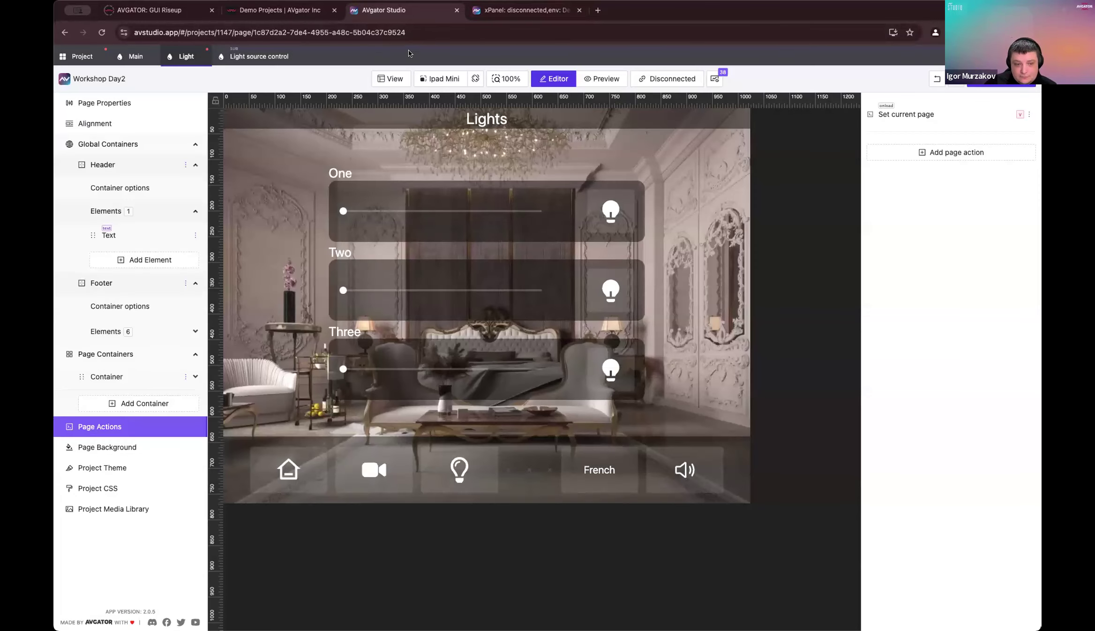
Step: Open the Video page in the editor, rename its On Load action to "Set current page", and save the action
click(79, 56)
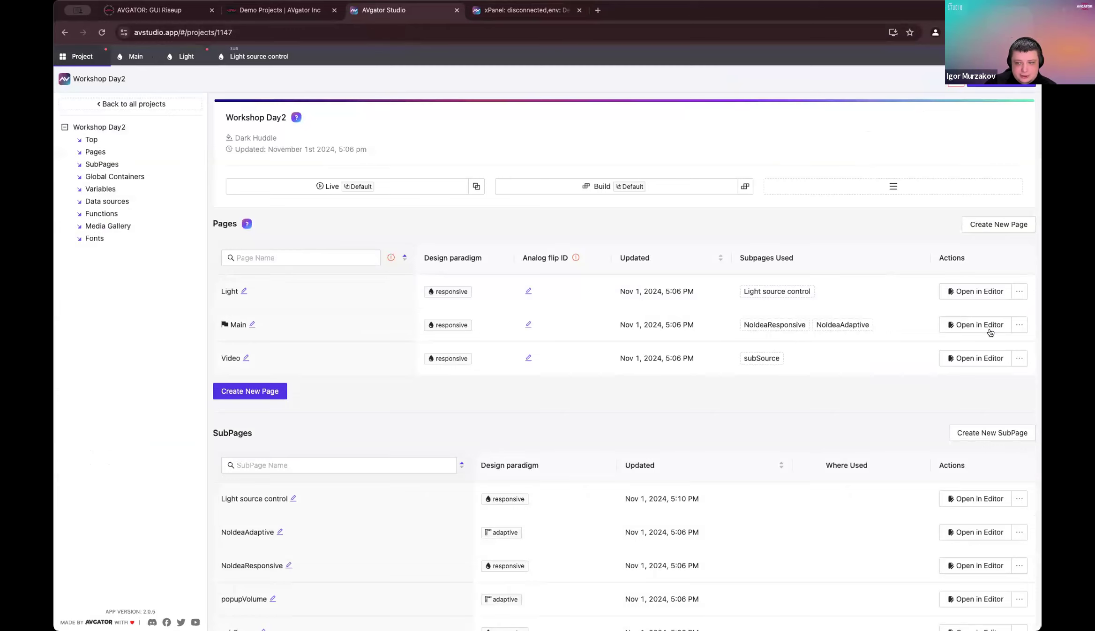
click(974, 360)
click(1027, 115)
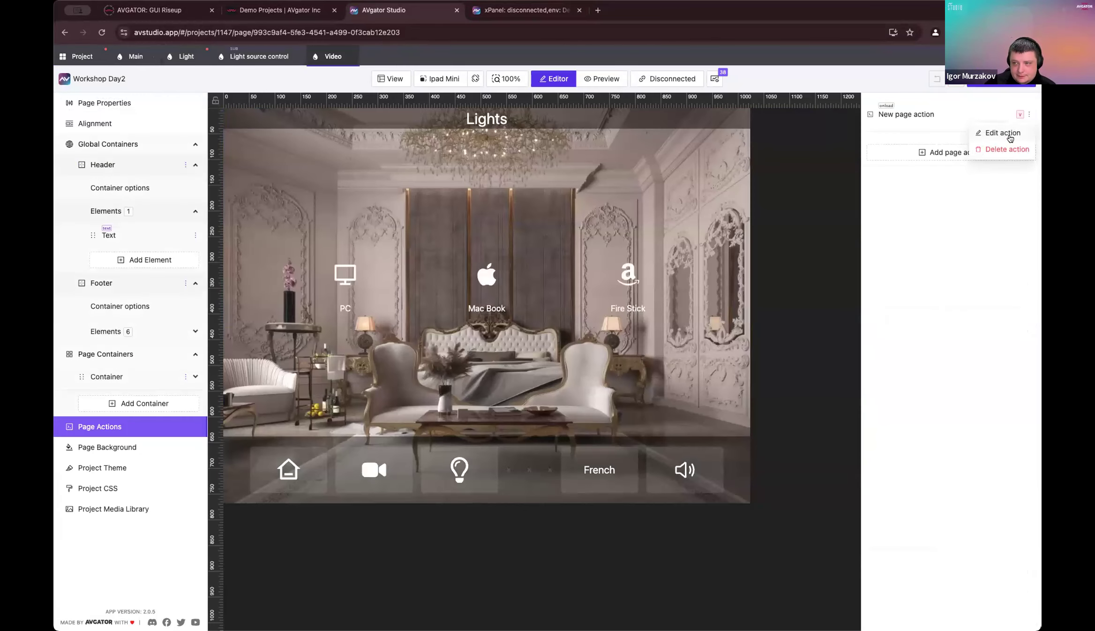
click(1009, 133)
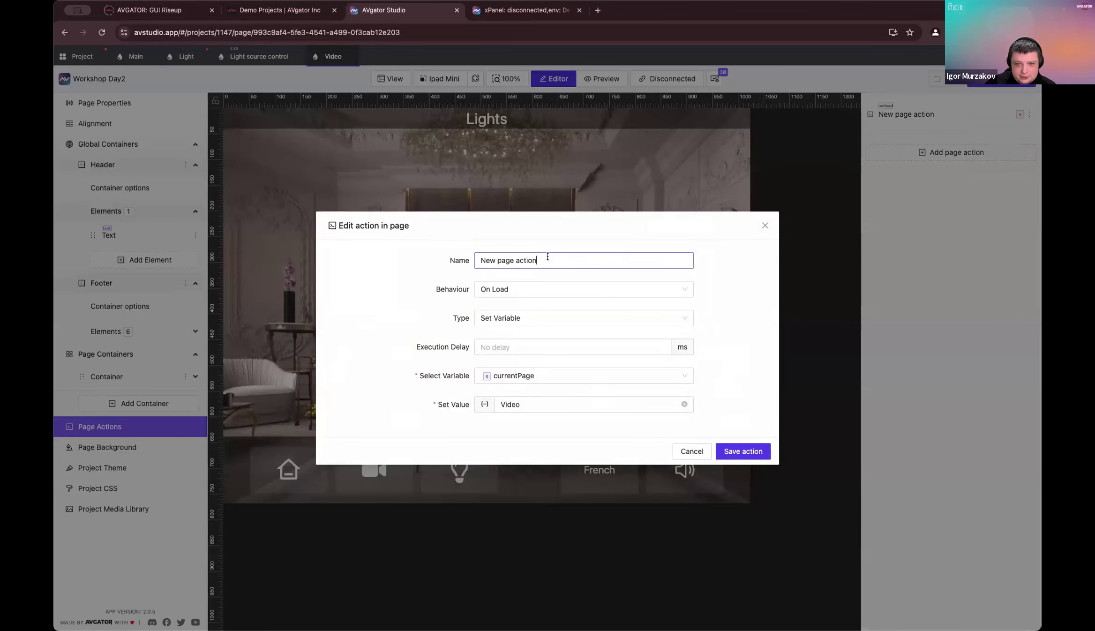
triple_click(548, 256)
text(S)
key(BackSpace)
text(Set current page)
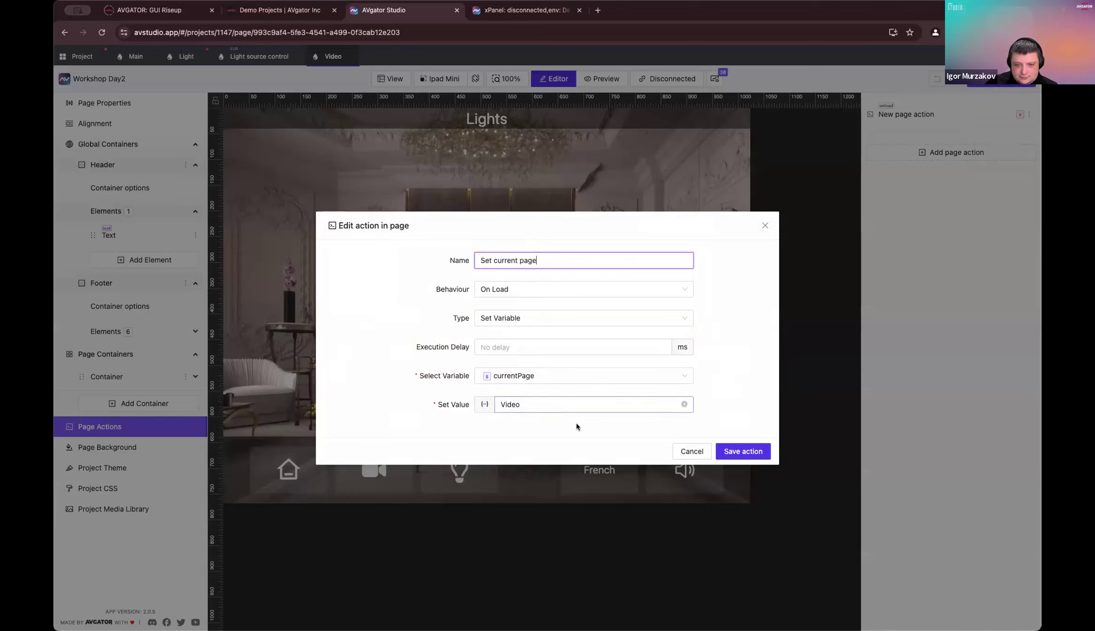
click(745, 451)
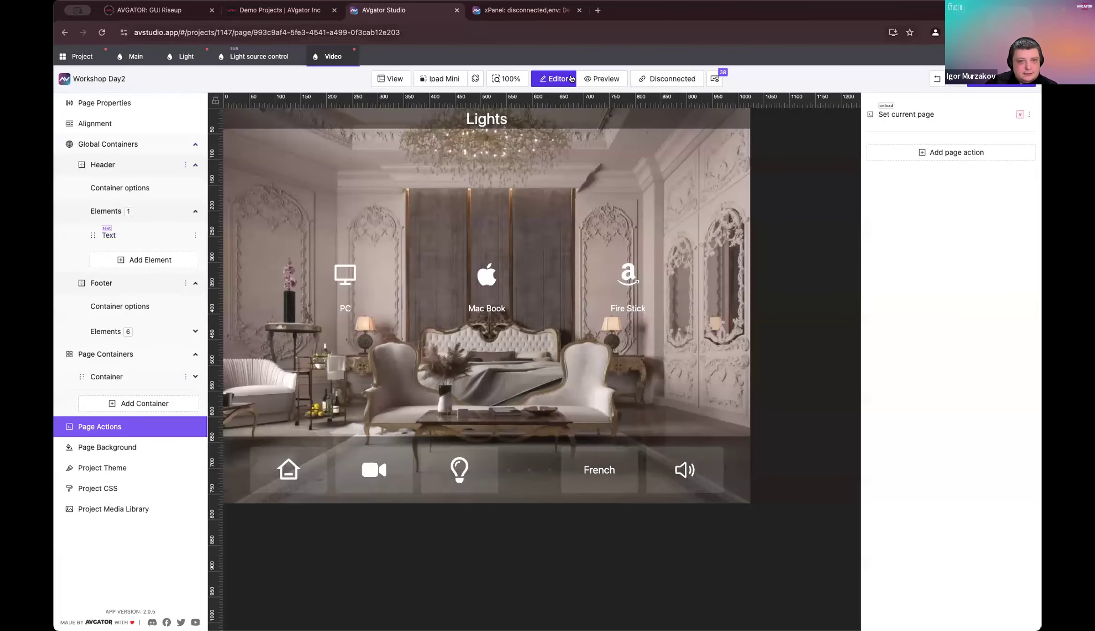
click(483, 121)
click(1032, 183)
click(1008, 199)
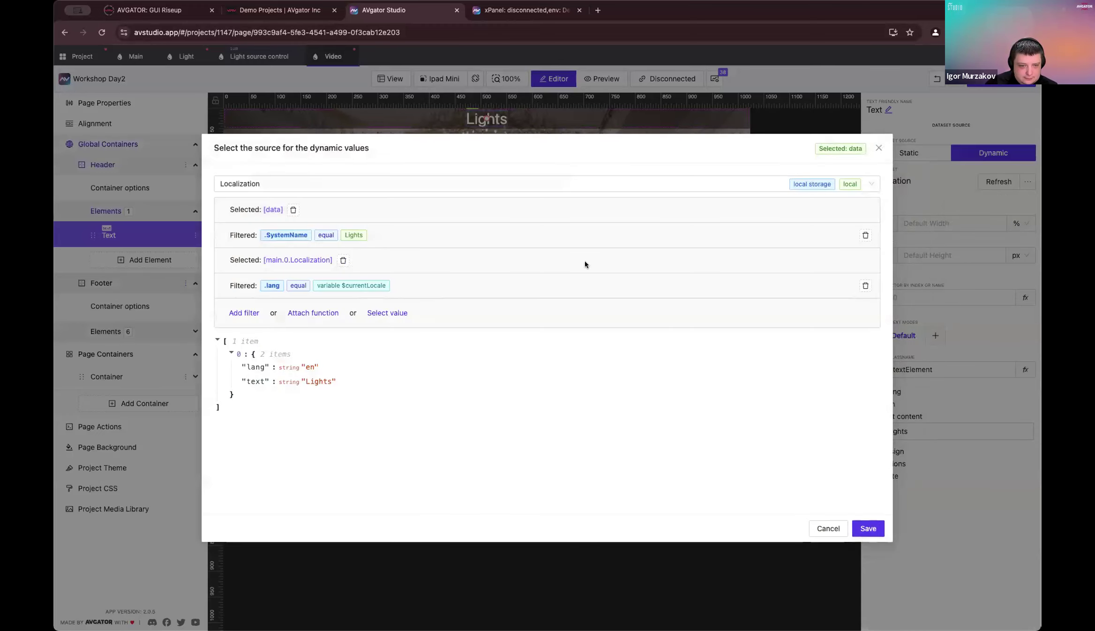
click(864, 287)
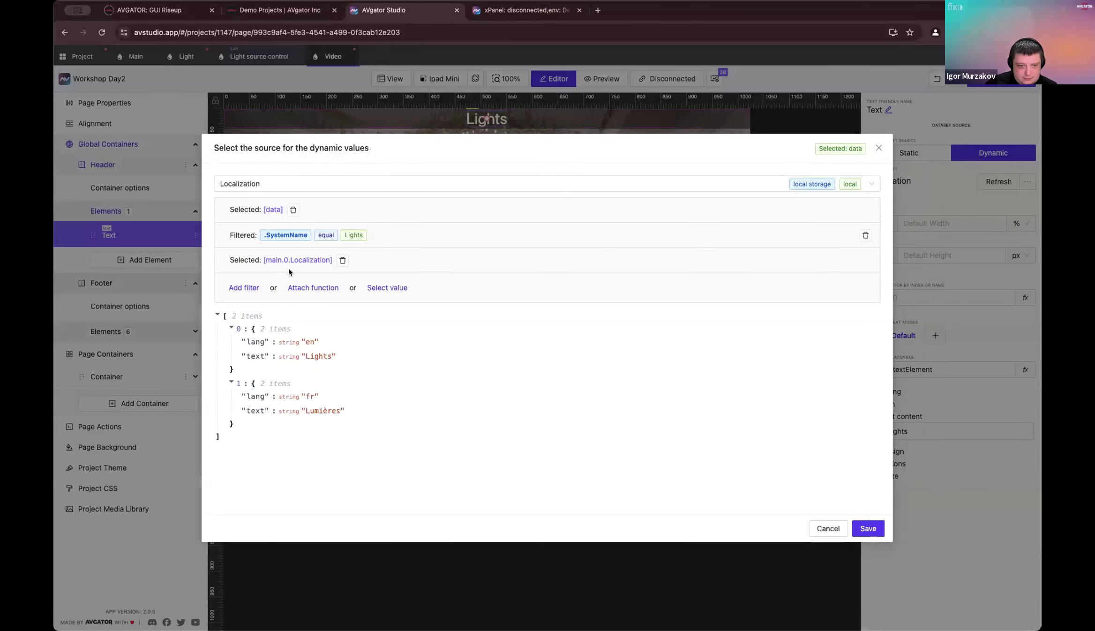
click(341, 261)
click(864, 236)
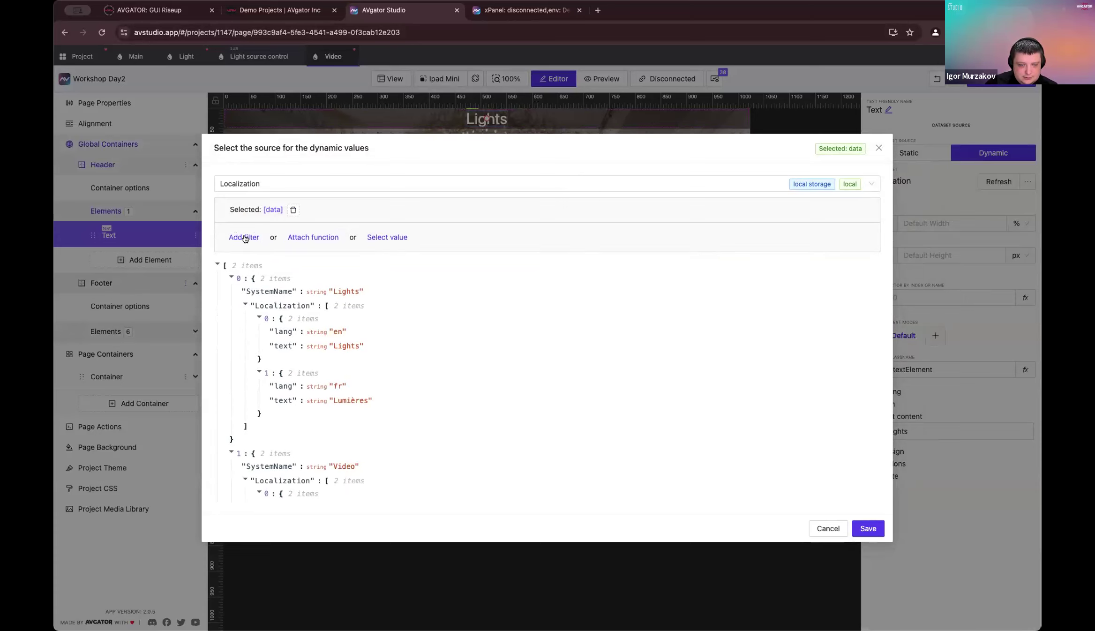
click(244, 238)
click(246, 267)
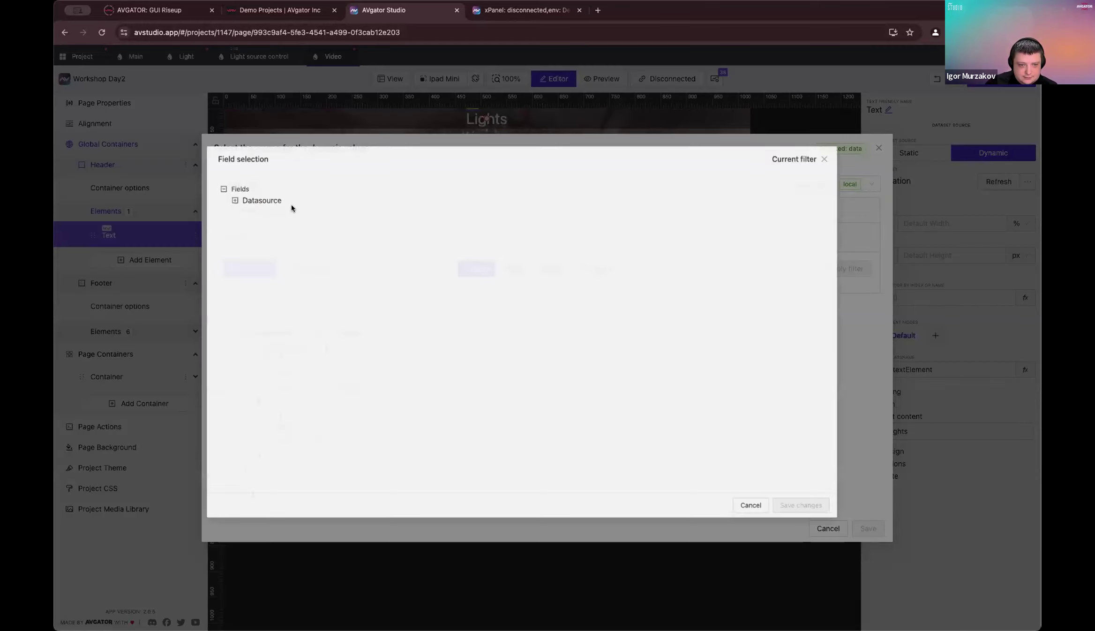
click(232, 193)
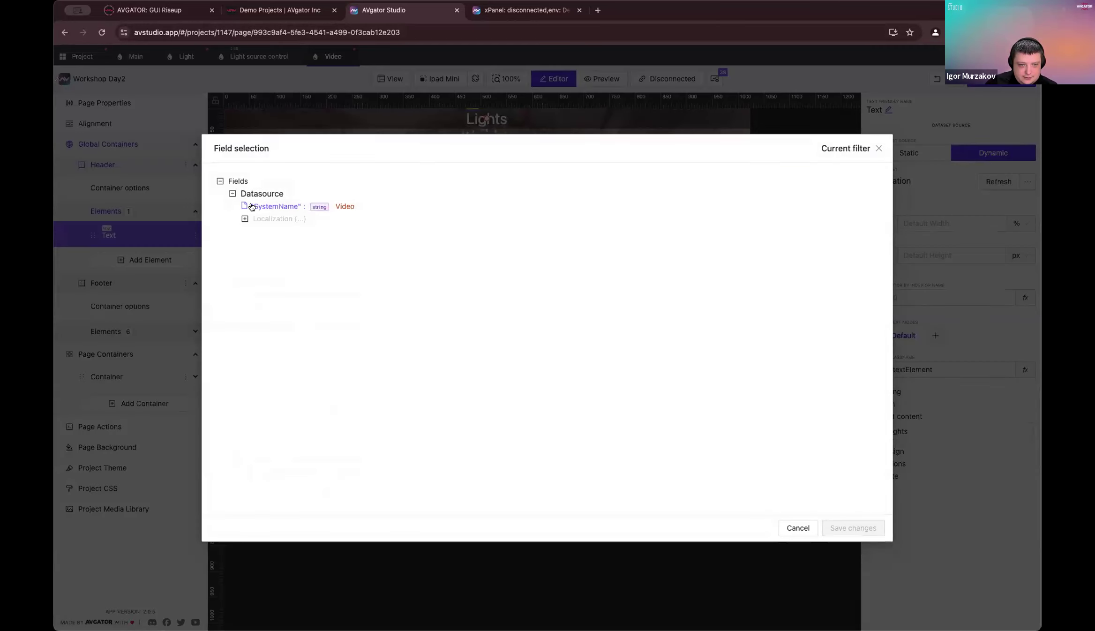
click(244, 207)
click(853, 528)
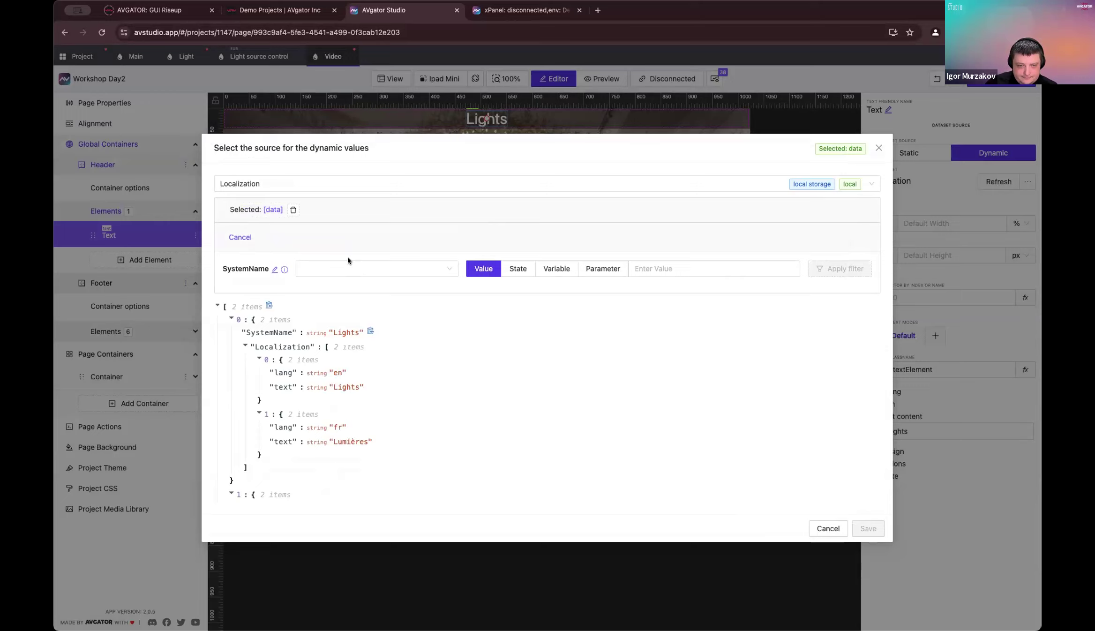
click(336, 279)
click(323, 287)
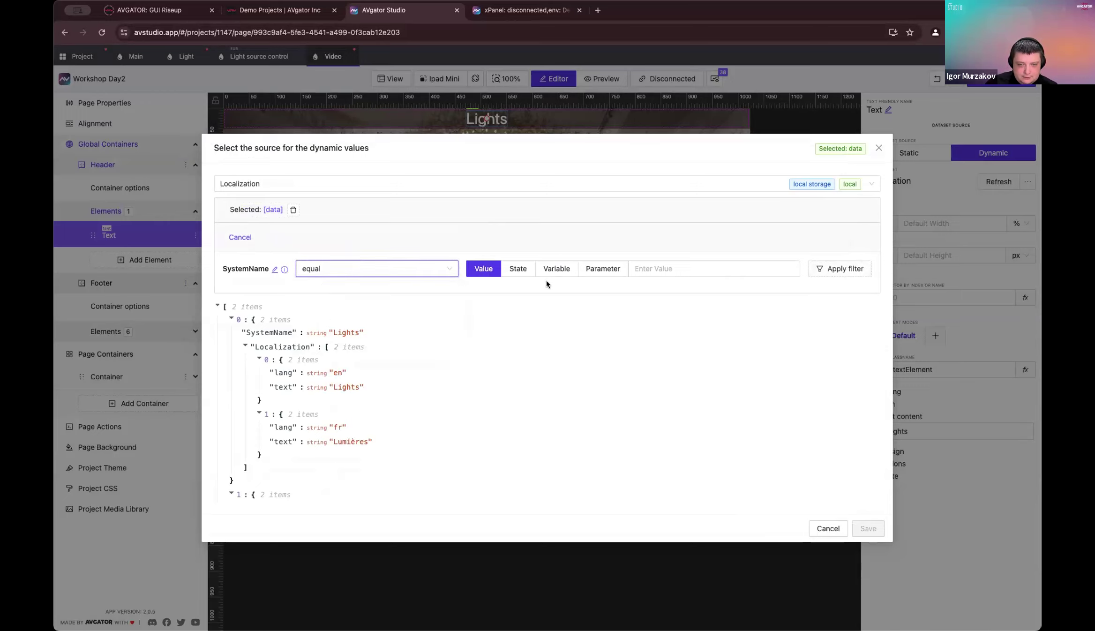
click(556, 268)
click(703, 269)
click(705, 291)
click(846, 275)
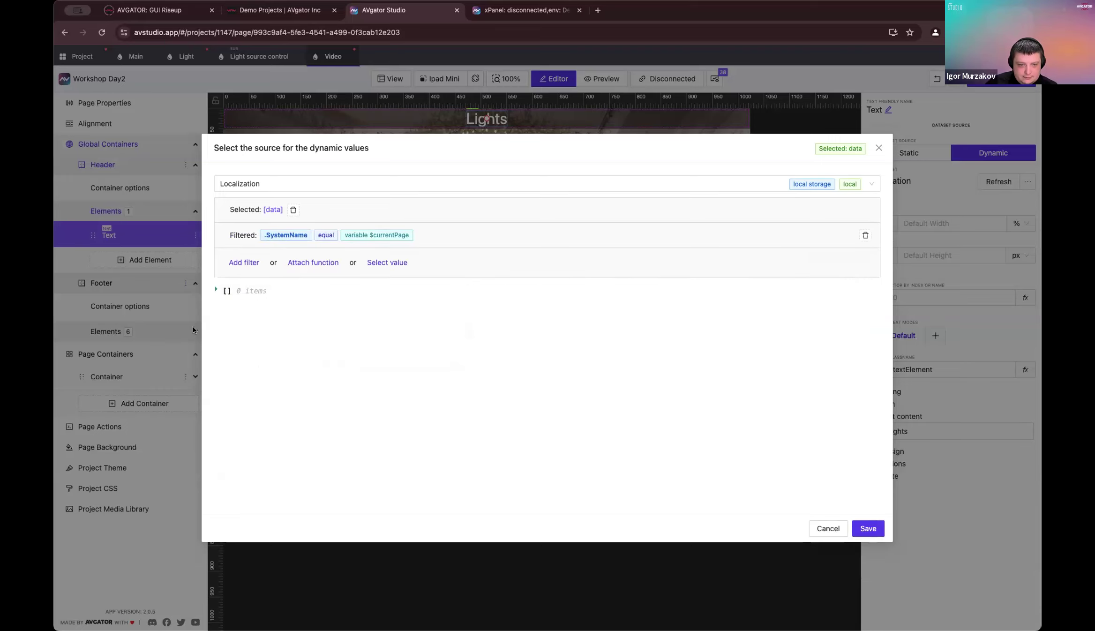
right_click(830, 532)
click(567, 457)
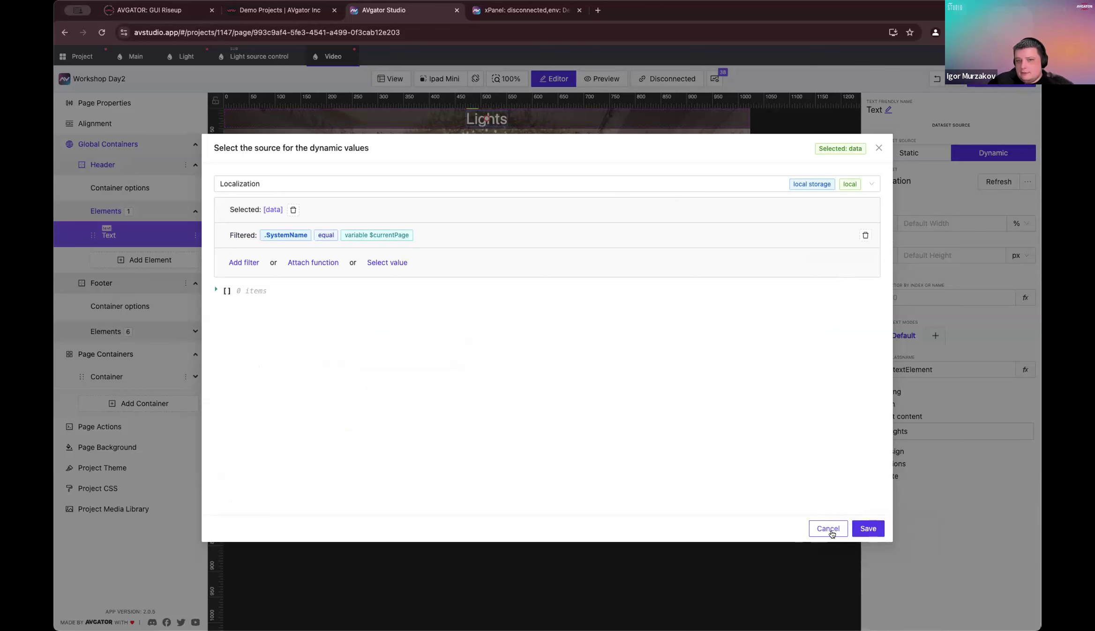
click(827, 528)
Step: Set the default value of the project's currentPage variable to Lights
click(80, 56)
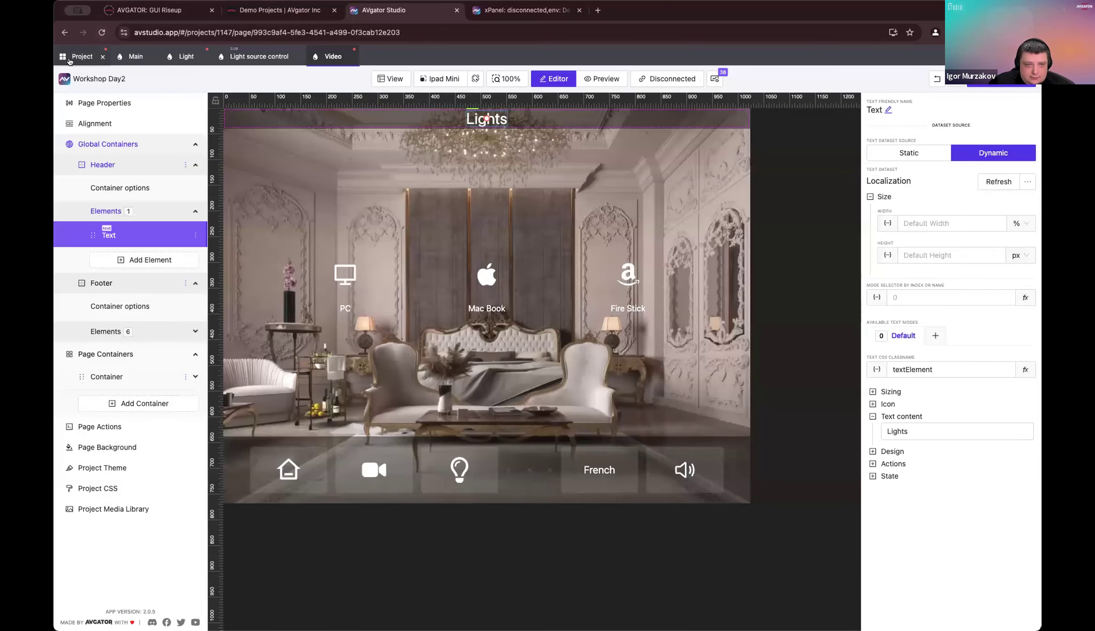
scroll(470, 380, down, 15)
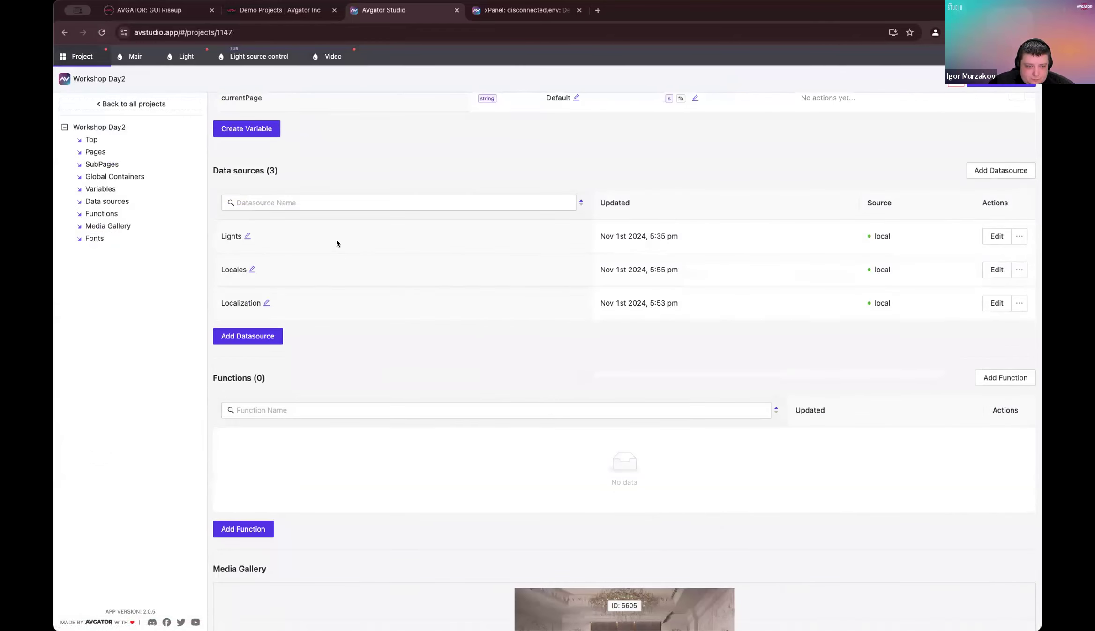
scroll(348, 271, up, 4)
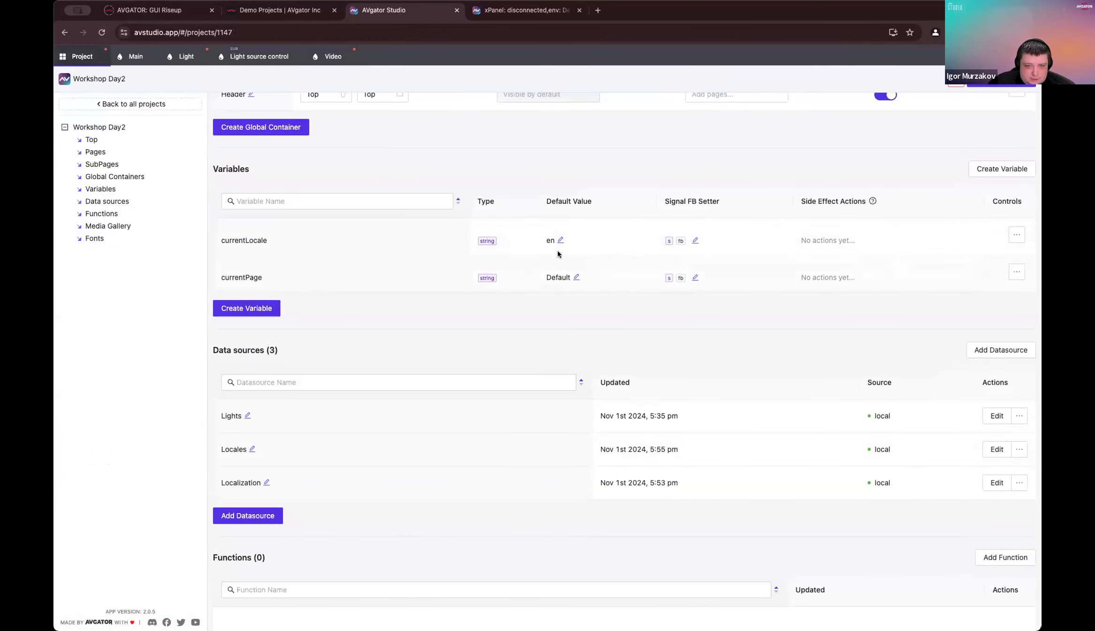
click(575, 277)
double_click(560, 277)
text(Lights)
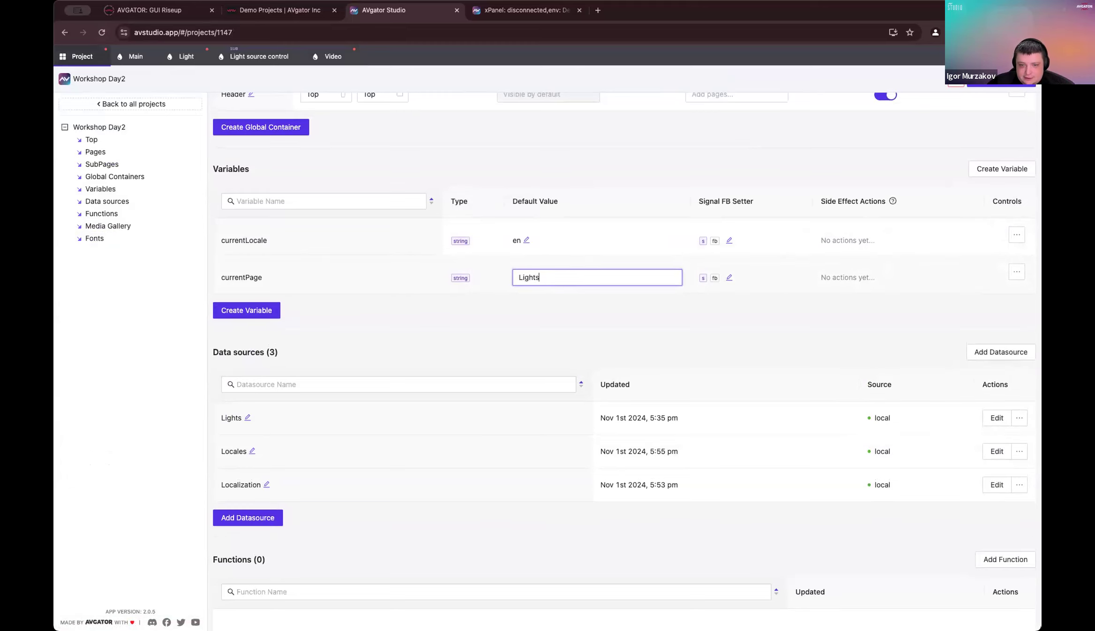
key(Return)
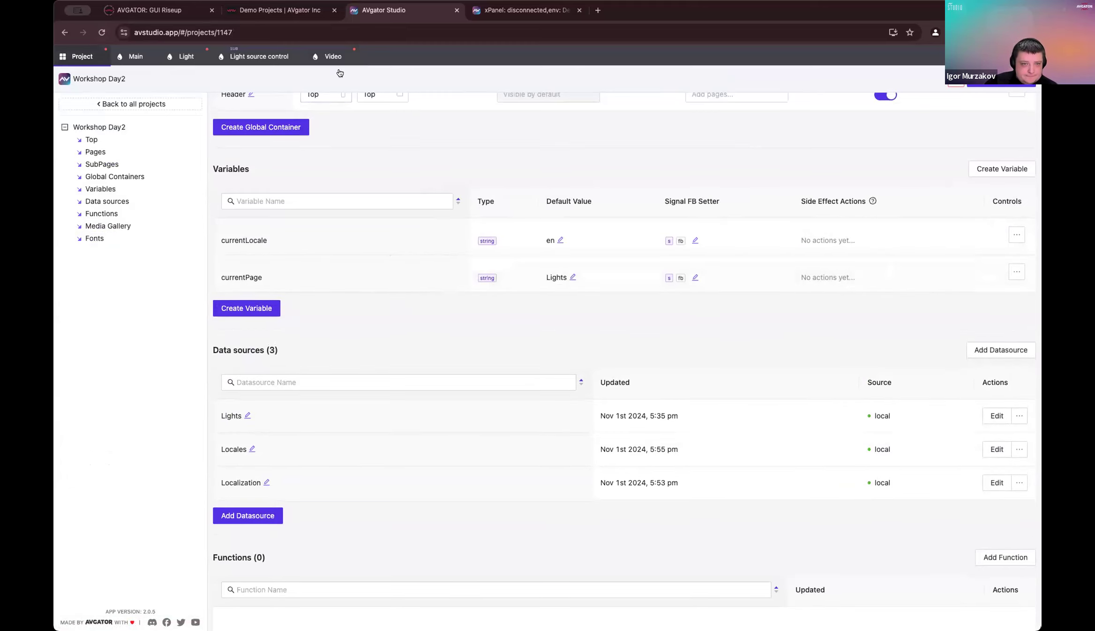
Step: On the Light page, remove the lang filter, the Localization selection and the SystemName filter from the header text's dynamic source
click(180, 59)
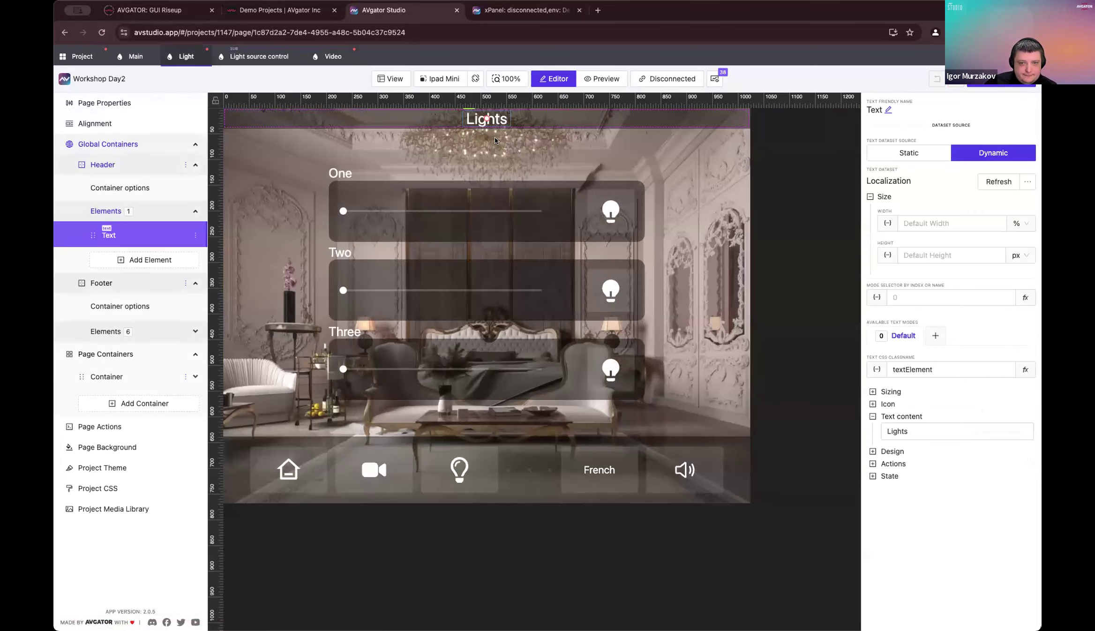
click(1027, 181)
click(991, 202)
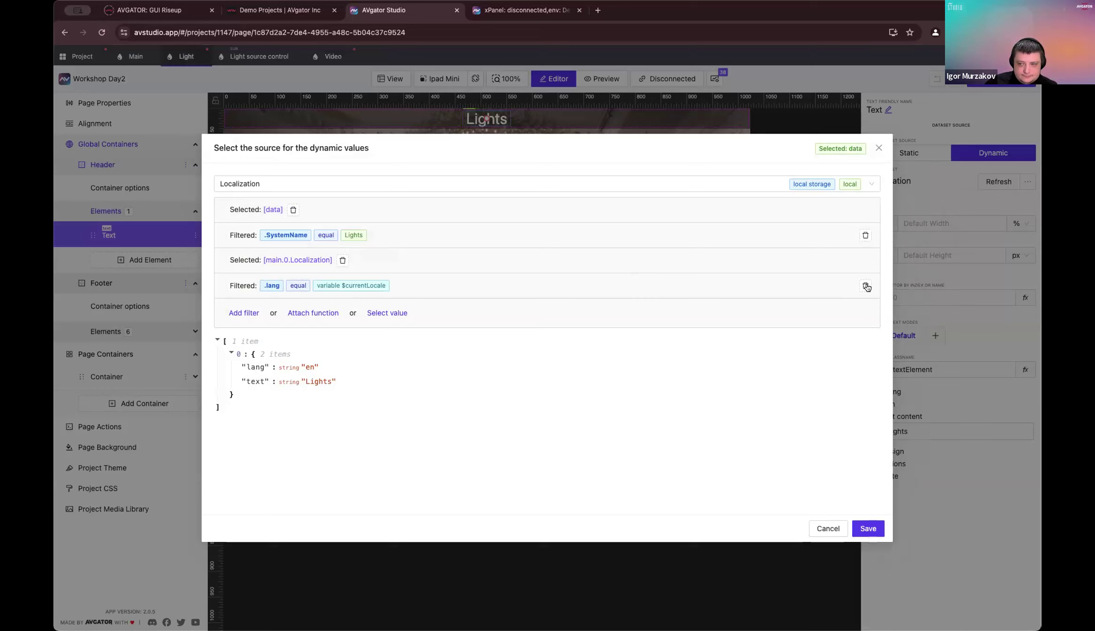
click(865, 286)
click(343, 261)
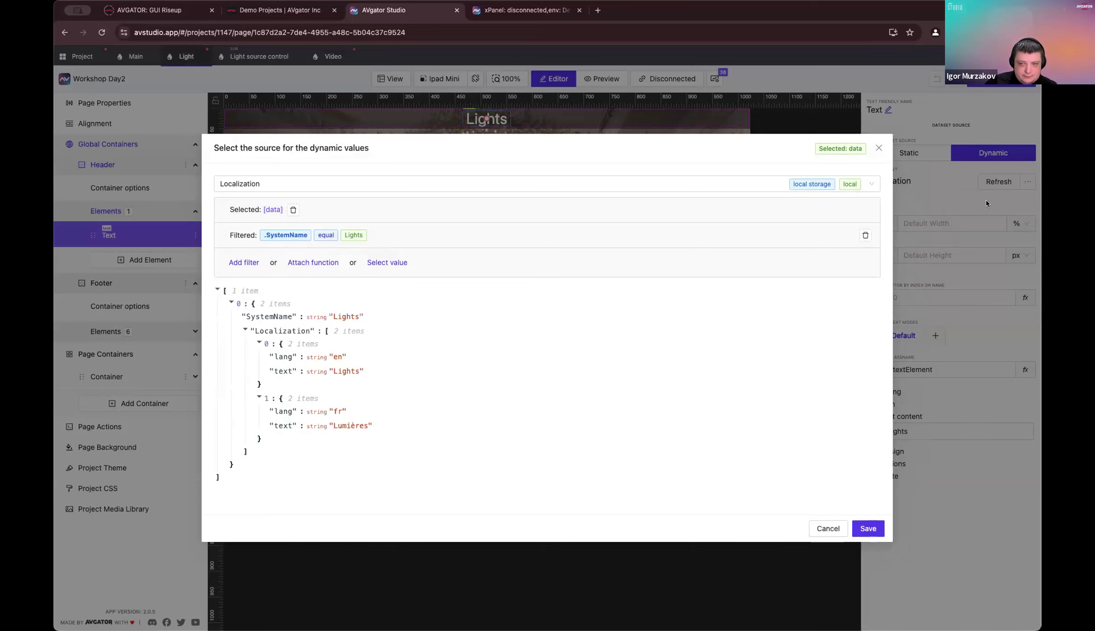
click(864, 236)
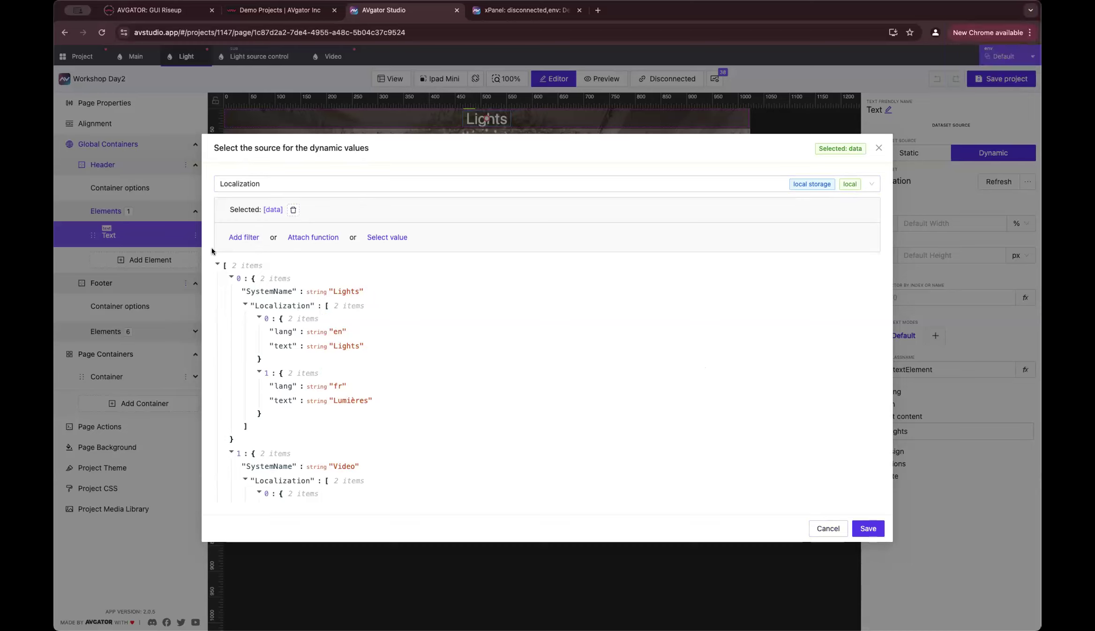
Step: Review the Localization data entries, and add a filter to the header text's source using SystemName as its field
click(229, 277)
click(230, 291)
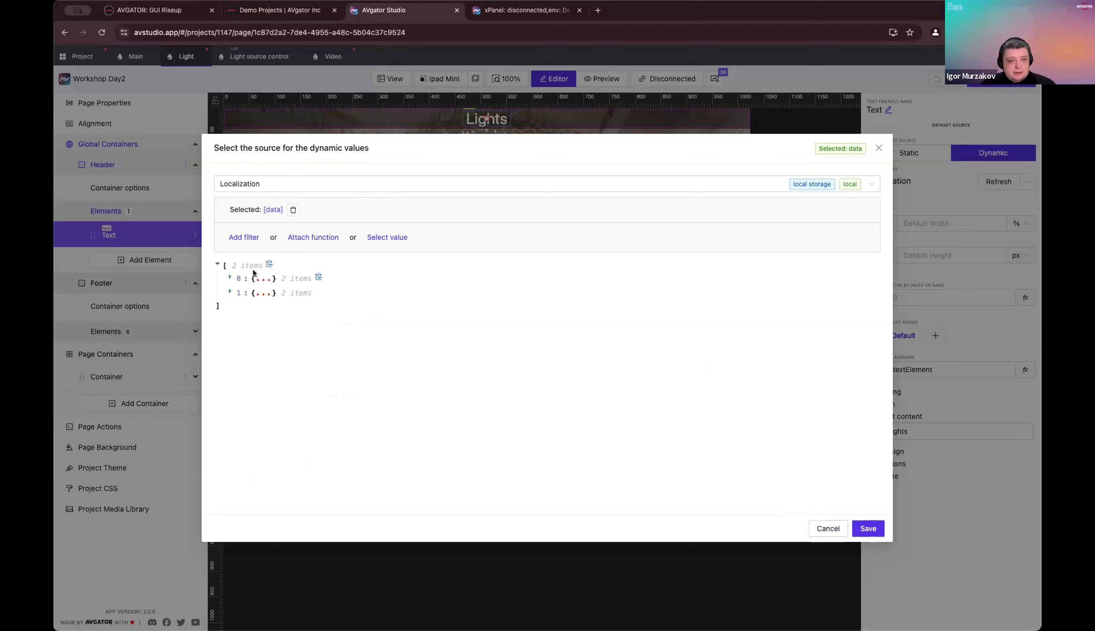
click(228, 279)
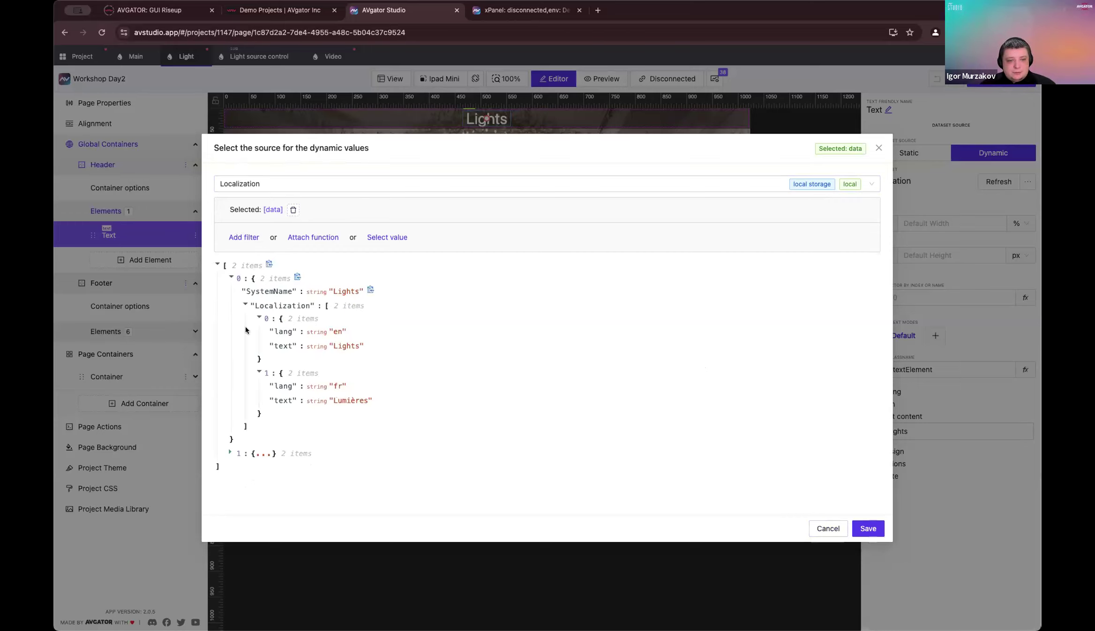
click(230, 452)
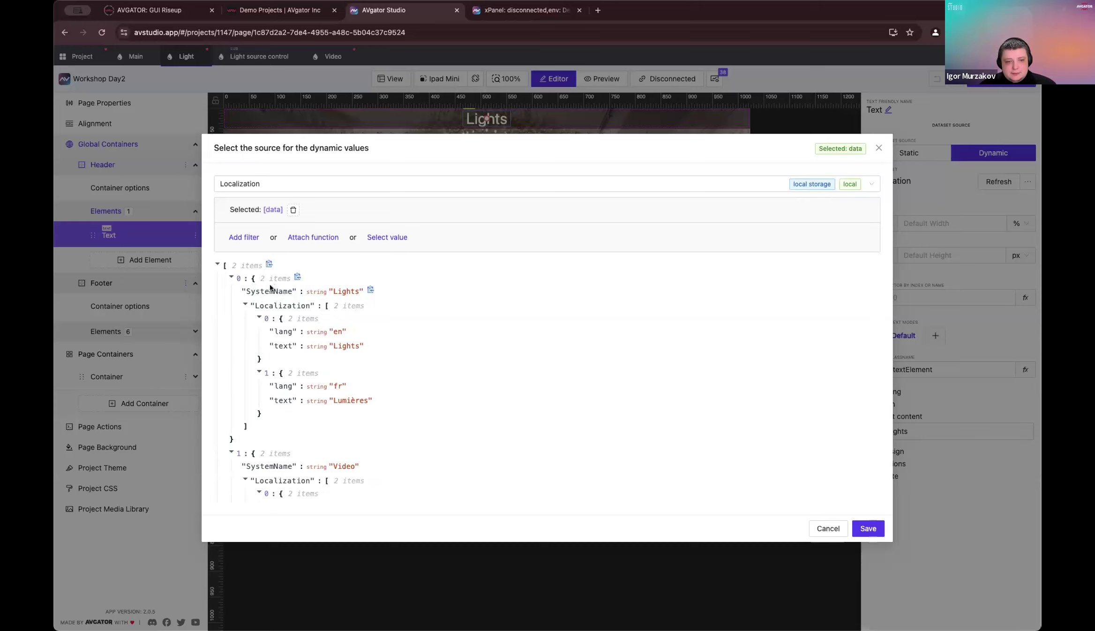
click(244, 237)
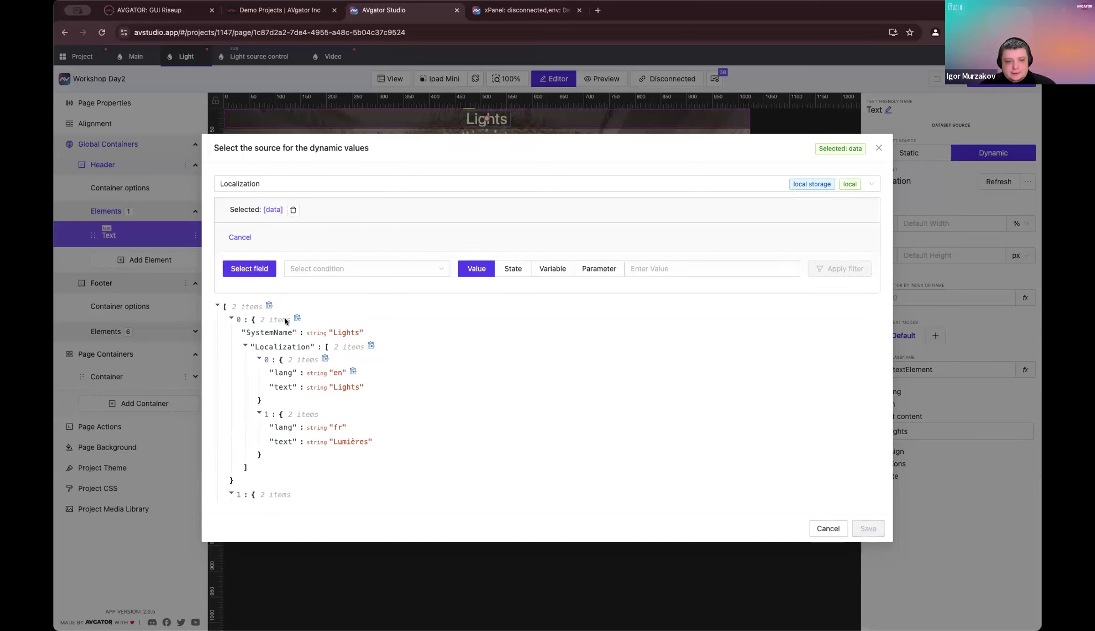
click(250, 268)
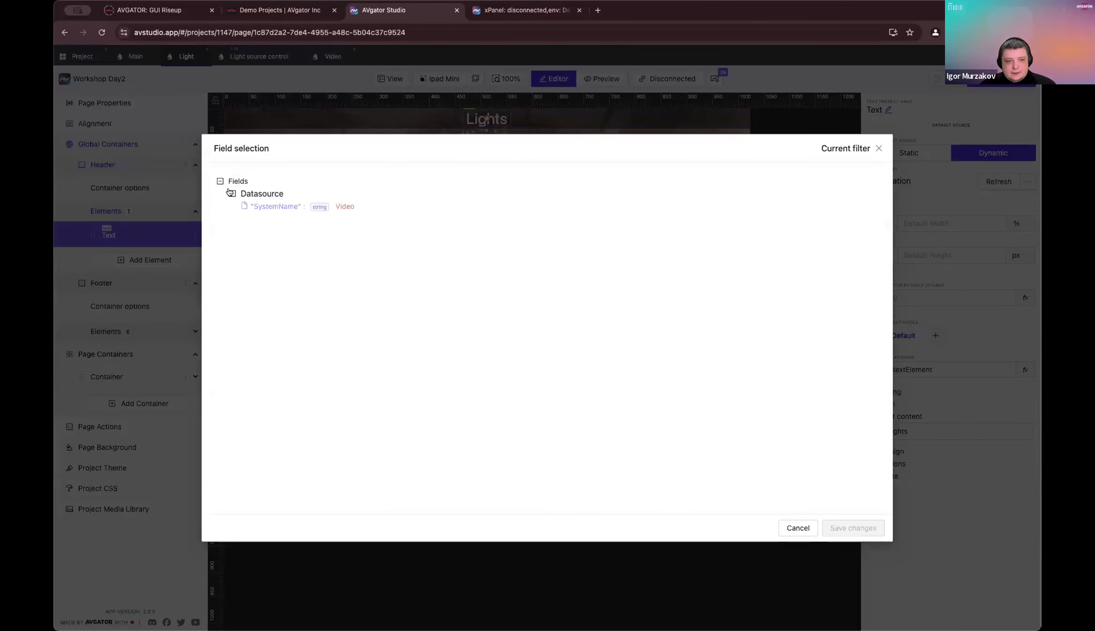
click(244, 219)
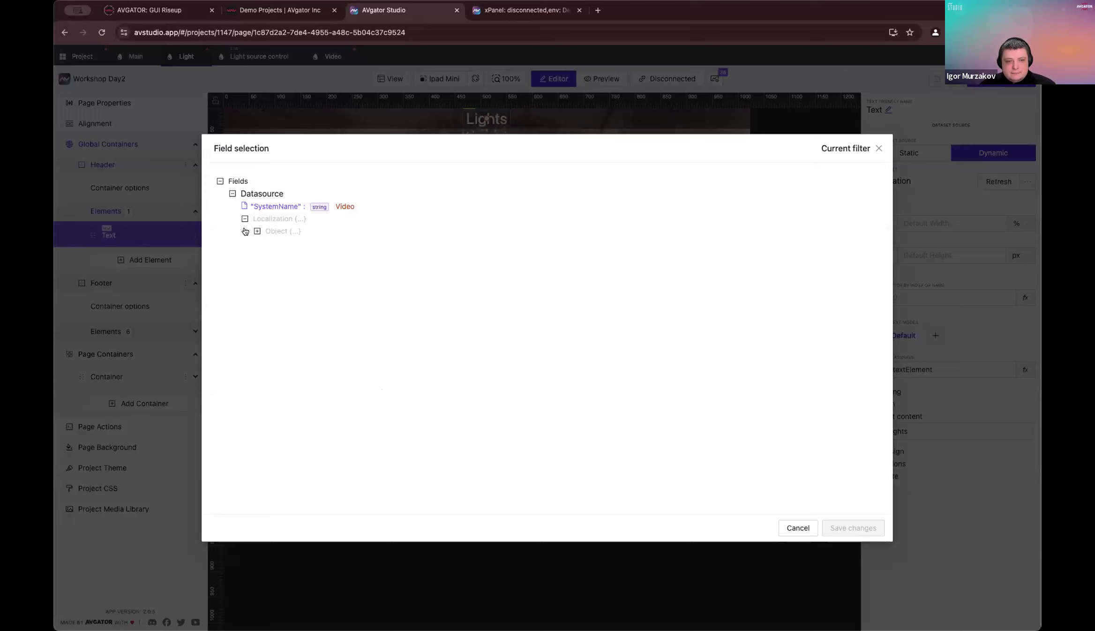
click(270, 244)
click(300, 208)
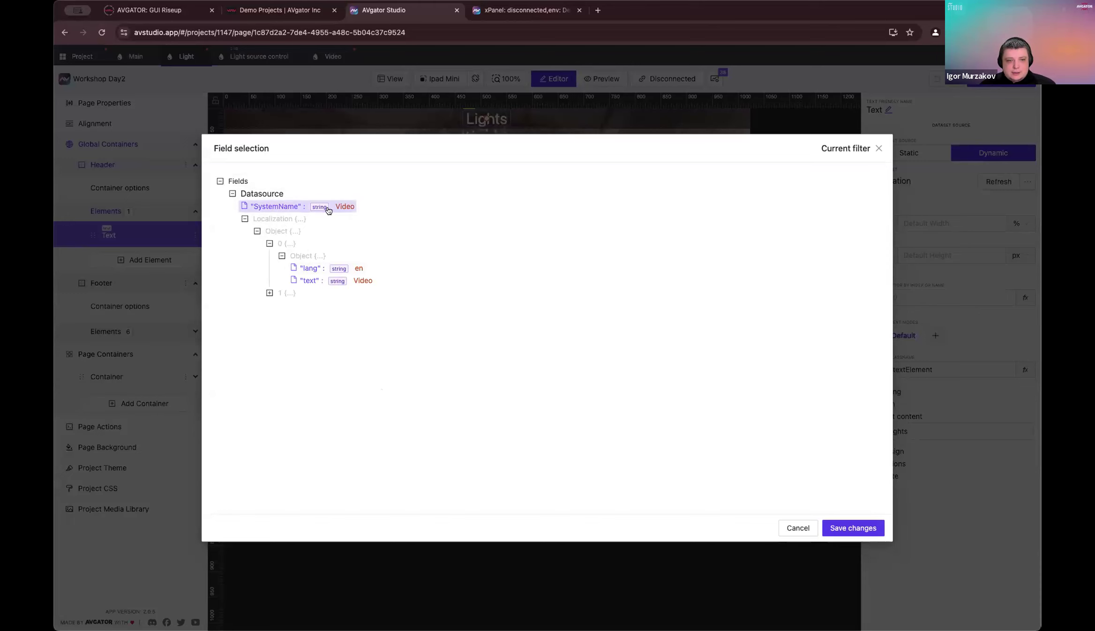
click(854, 525)
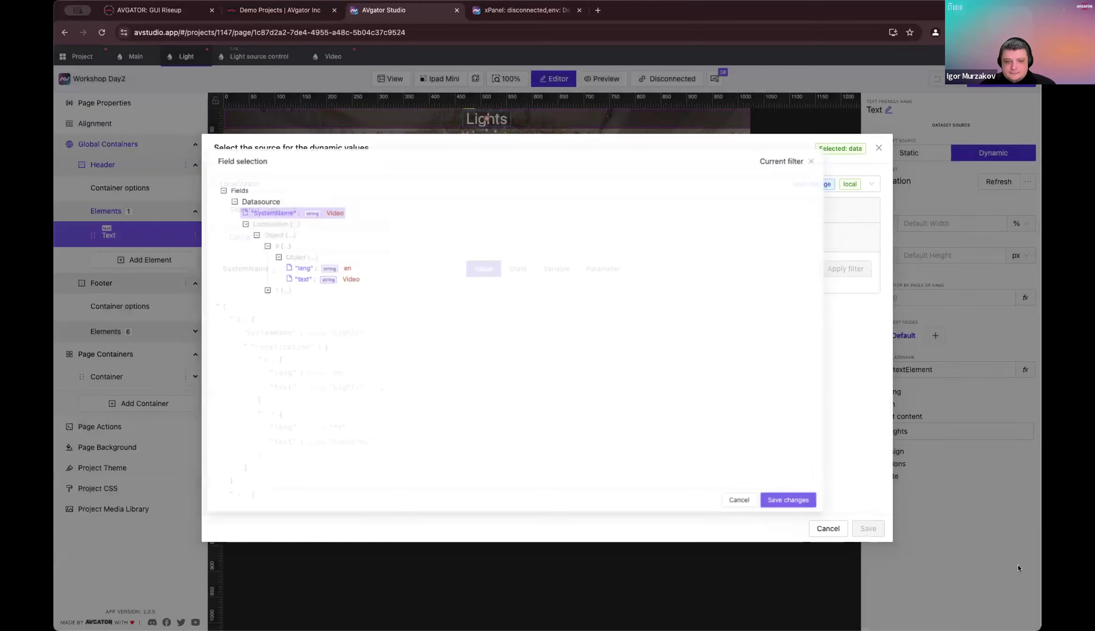
Step: Set the SystemName filter to equal the currentPage variable and apply it to the Localization source
click(417, 275)
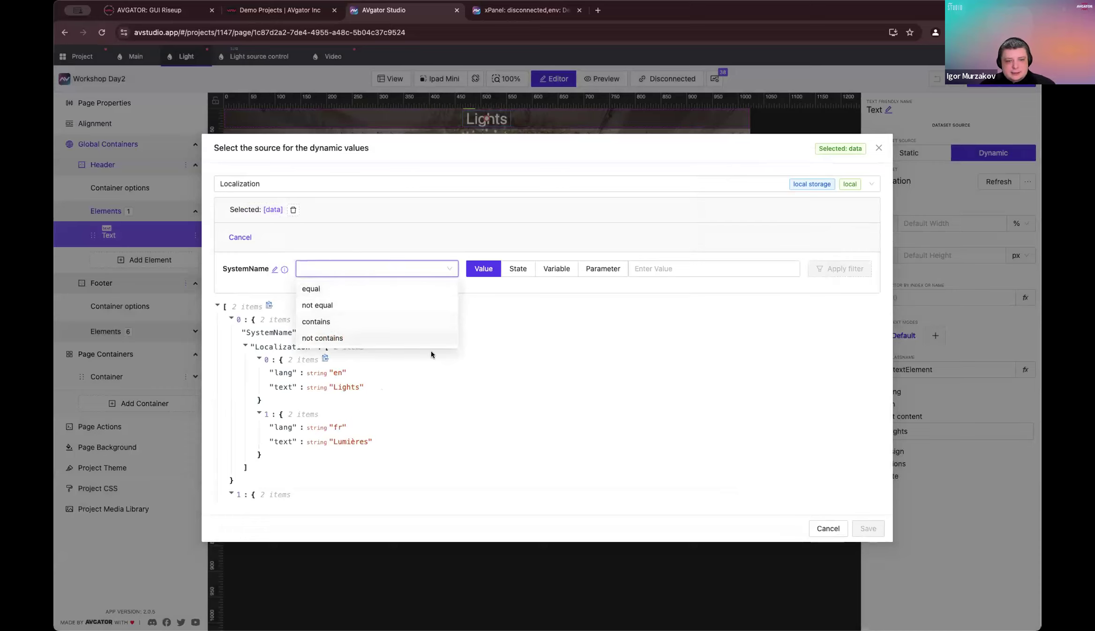
click(331, 289)
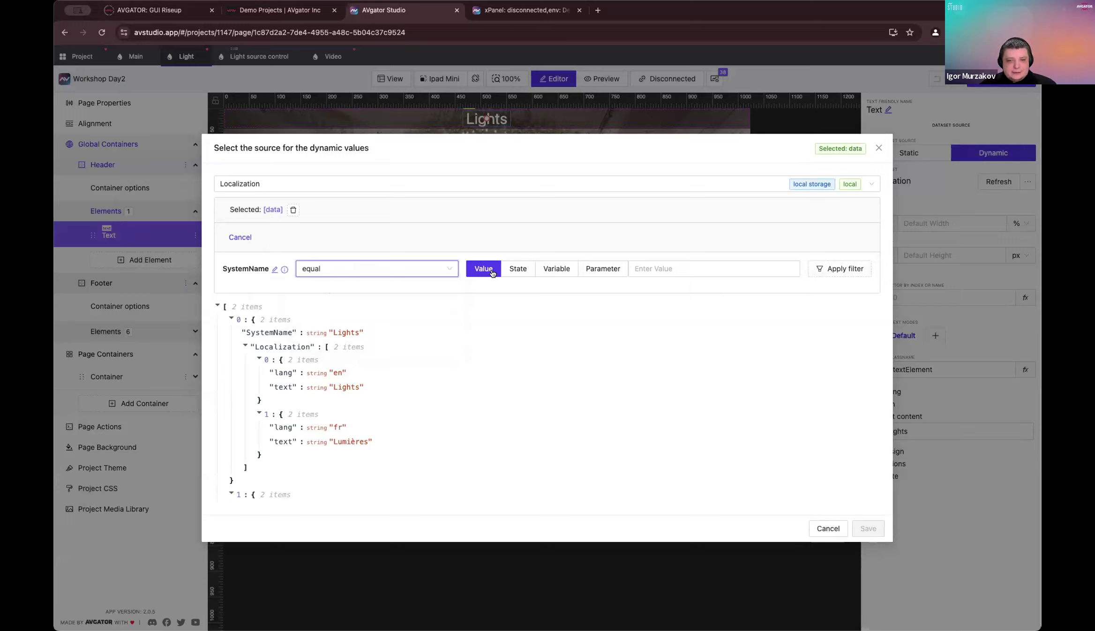
click(666, 268)
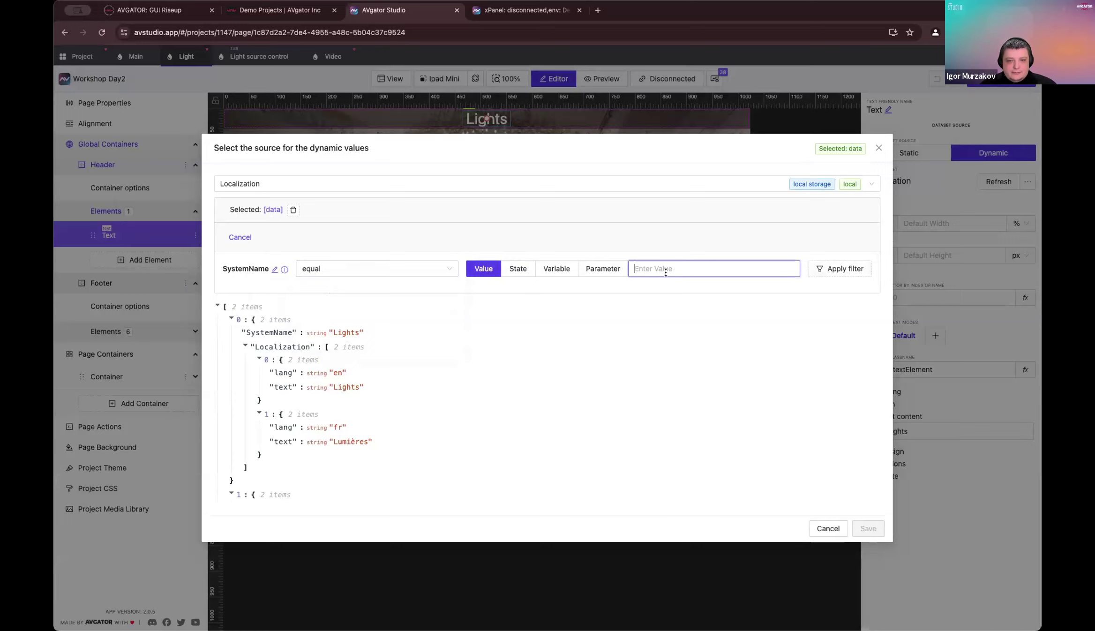
click(521, 269)
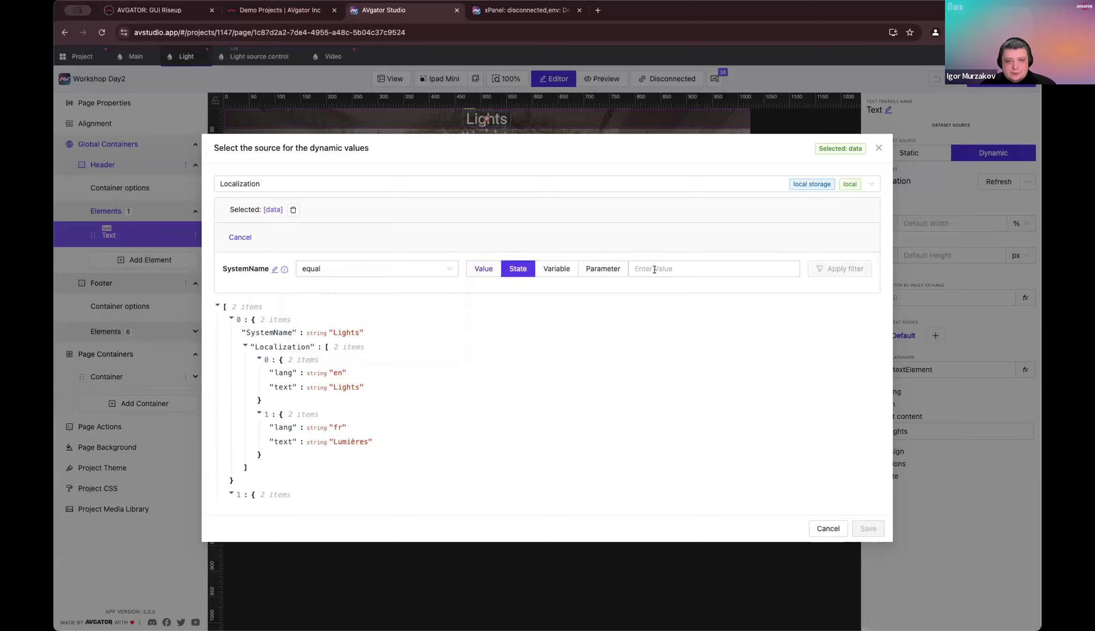
click(489, 269)
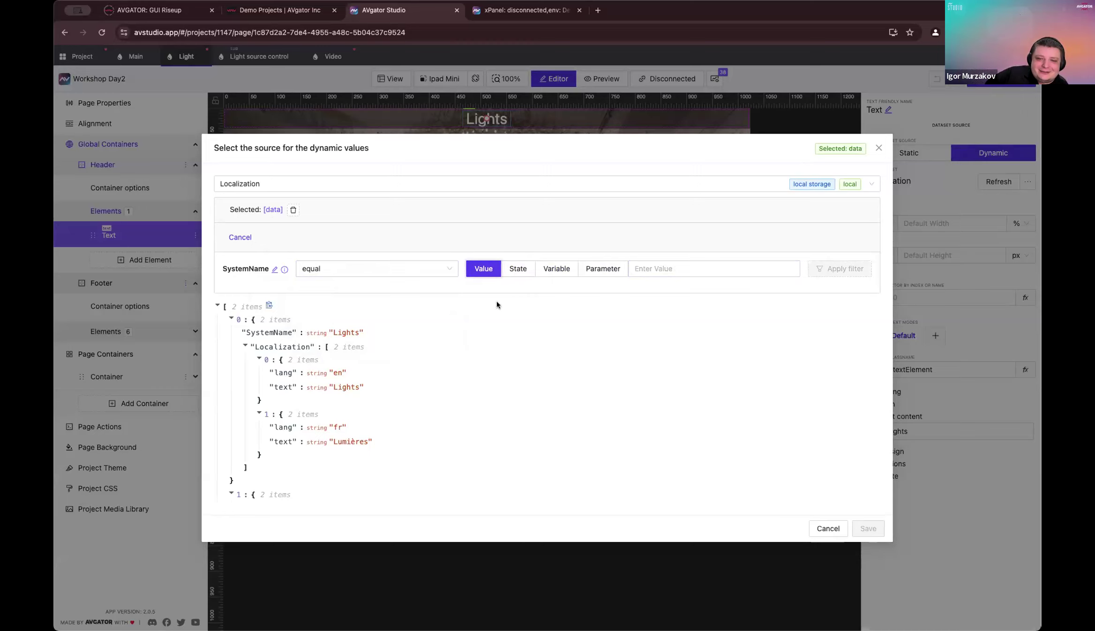
click(558, 269)
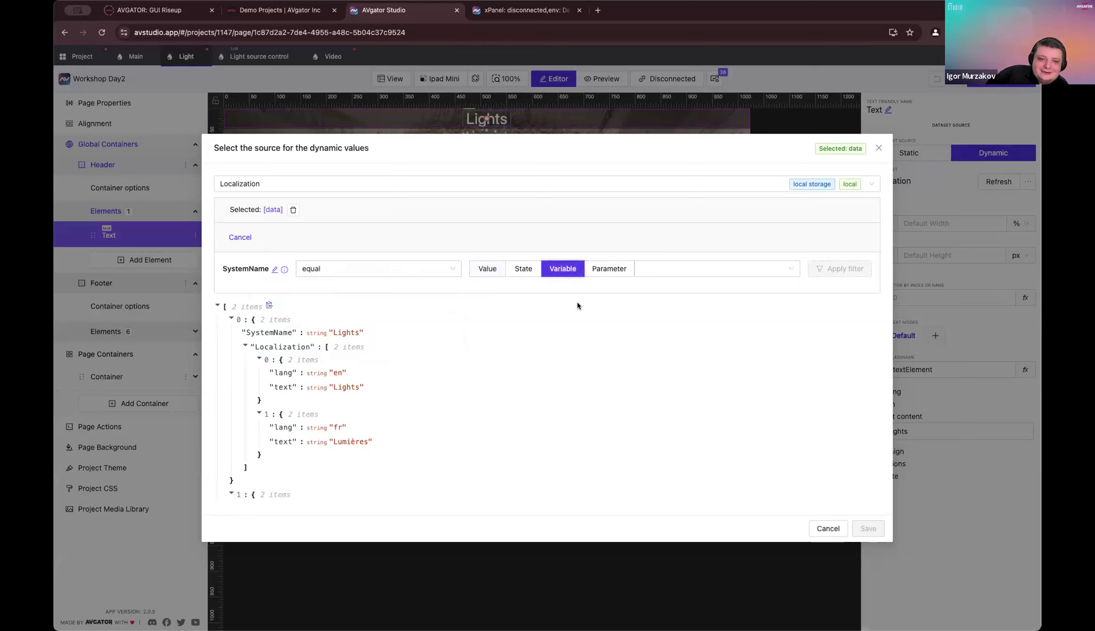
click(618, 269)
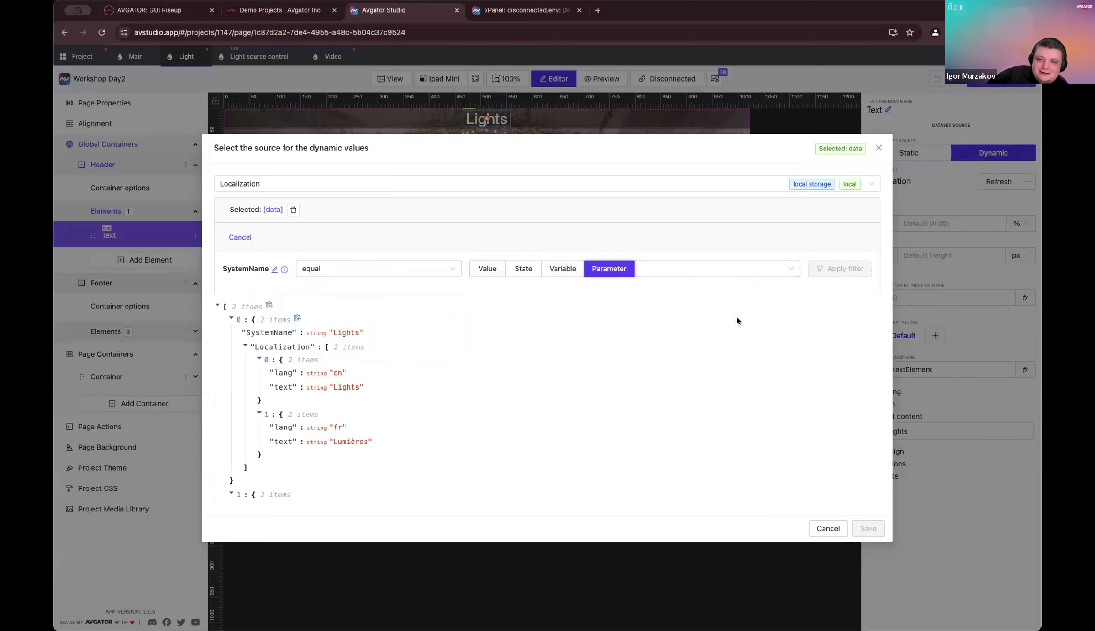
click(558, 271)
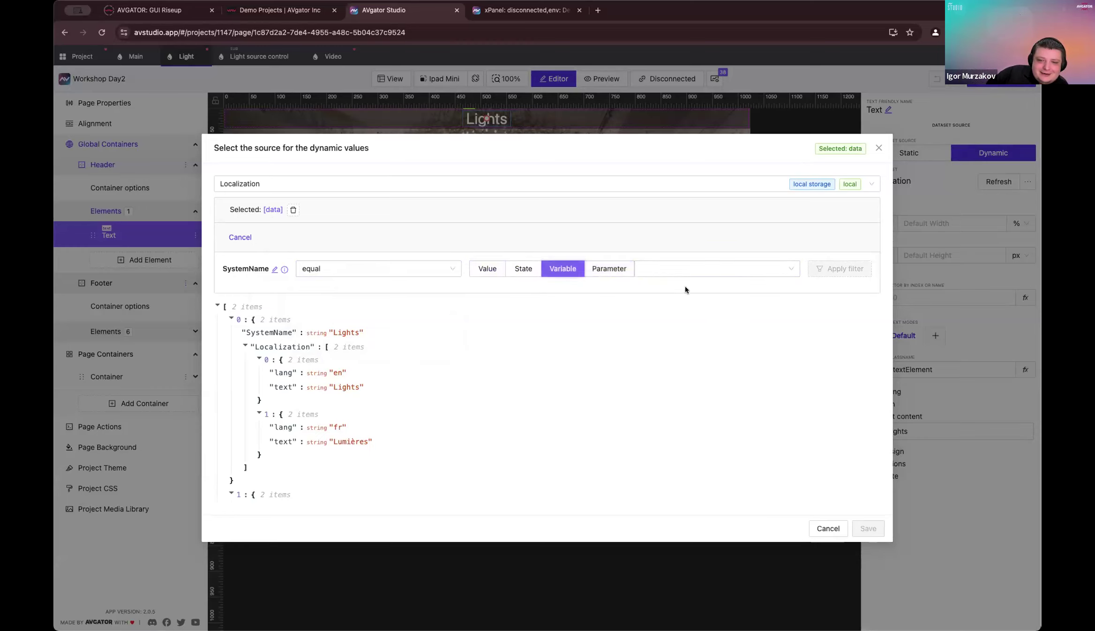
click(702, 273)
click(677, 287)
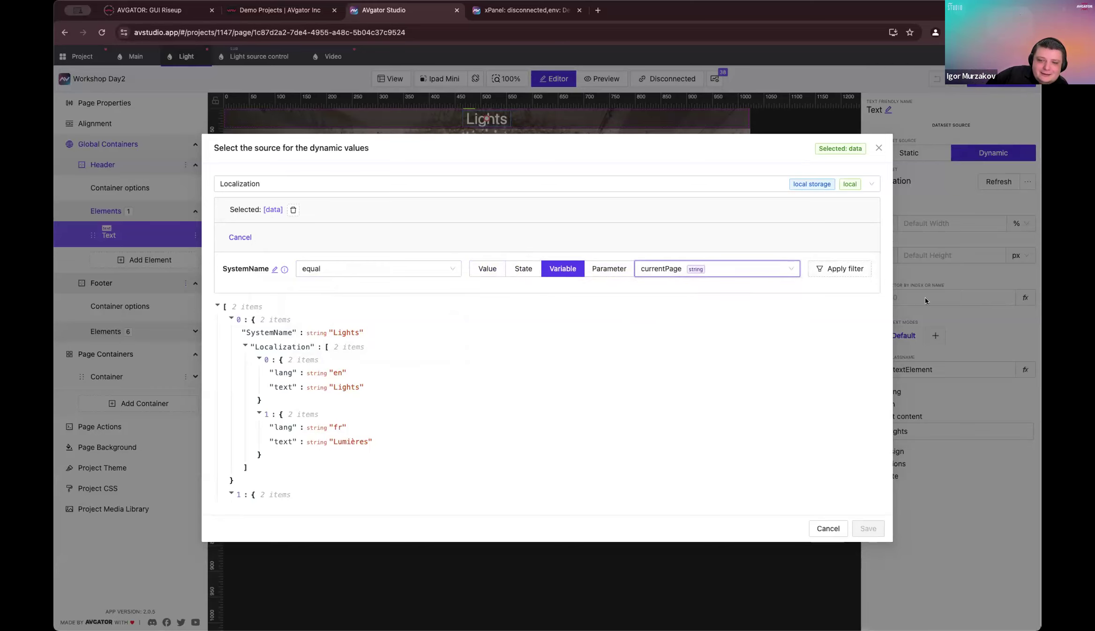
click(834, 270)
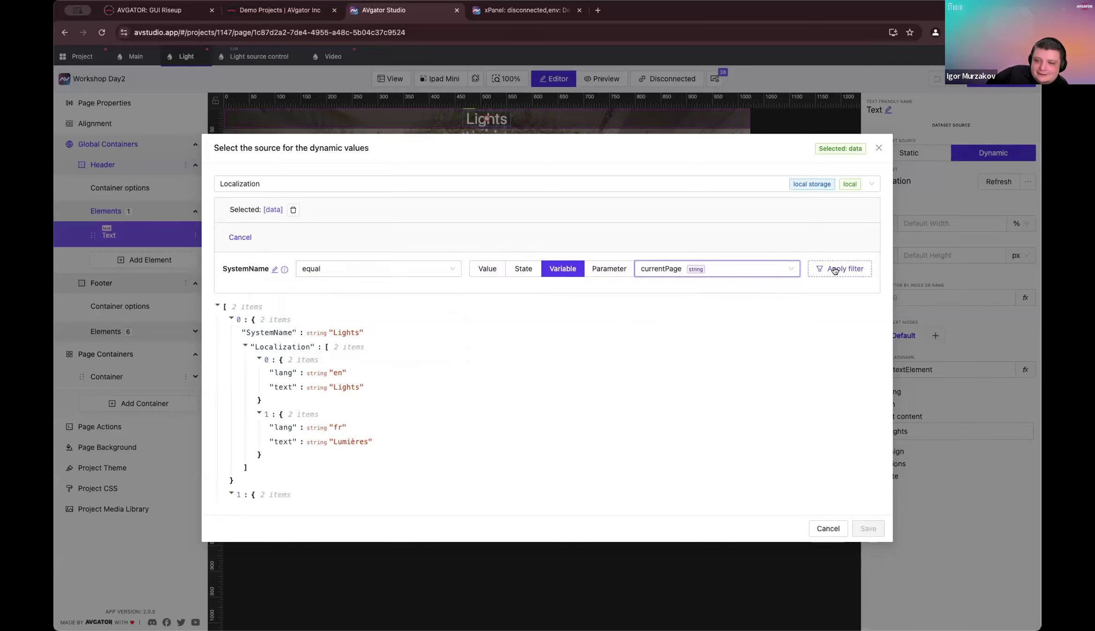
click(834, 270)
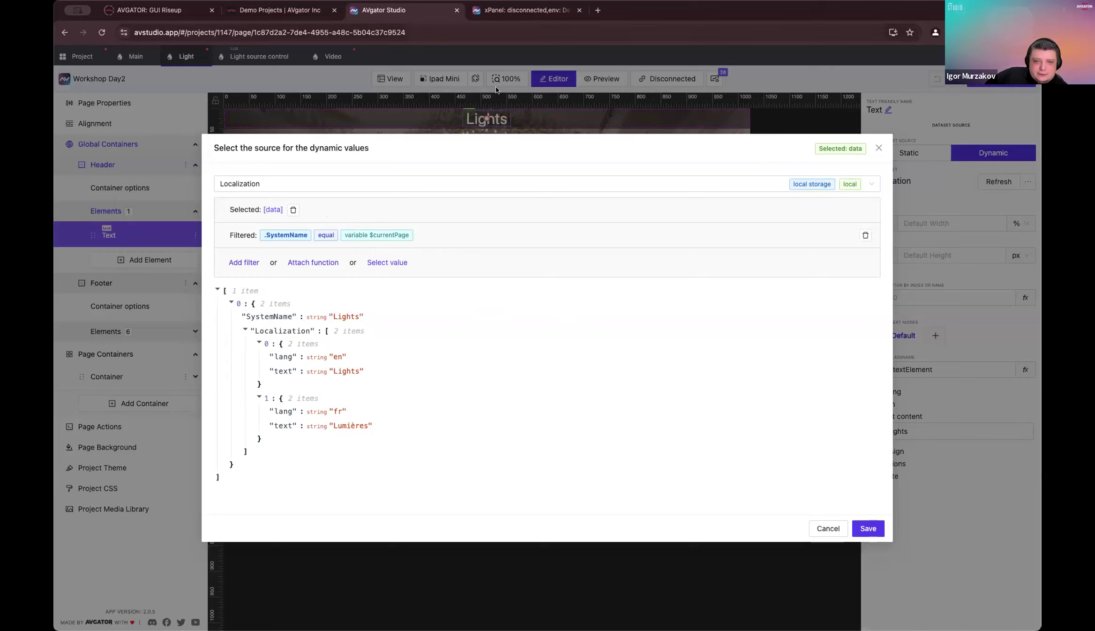
Step: Select the nested Localization array inside the filtered item 0 as the value the source returns
click(389, 263)
click(232, 193)
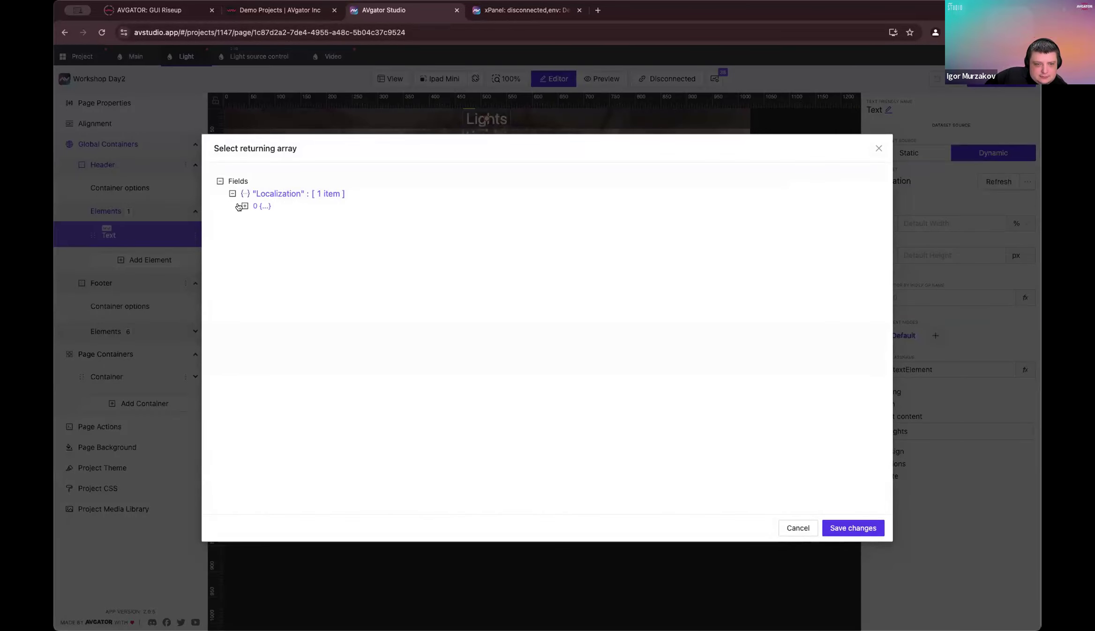
click(244, 206)
click(257, 218)
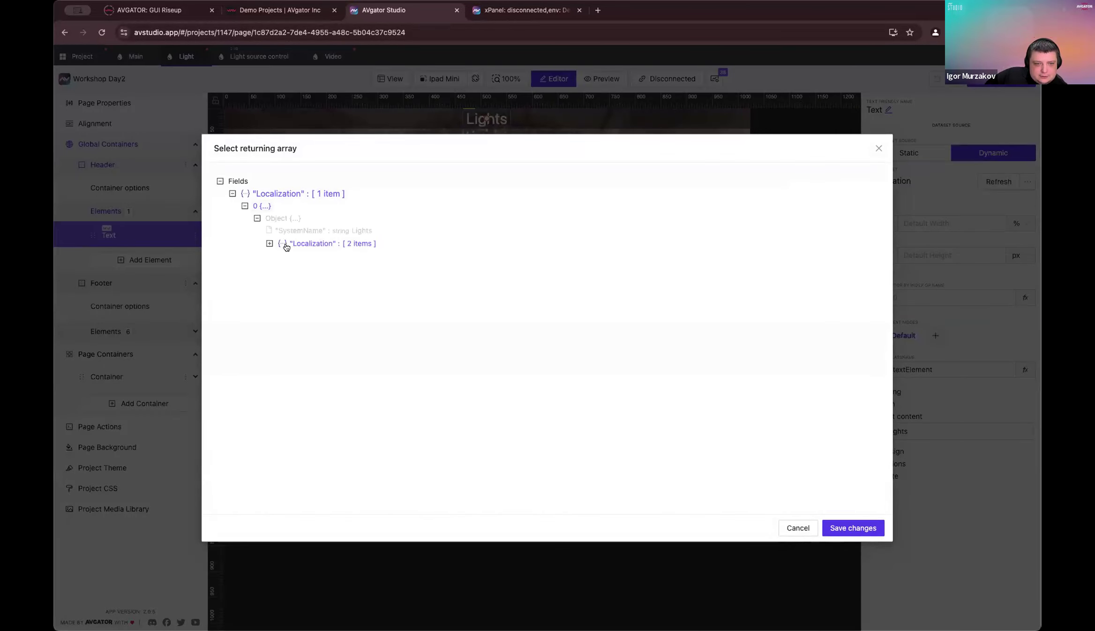
click(328, 244)
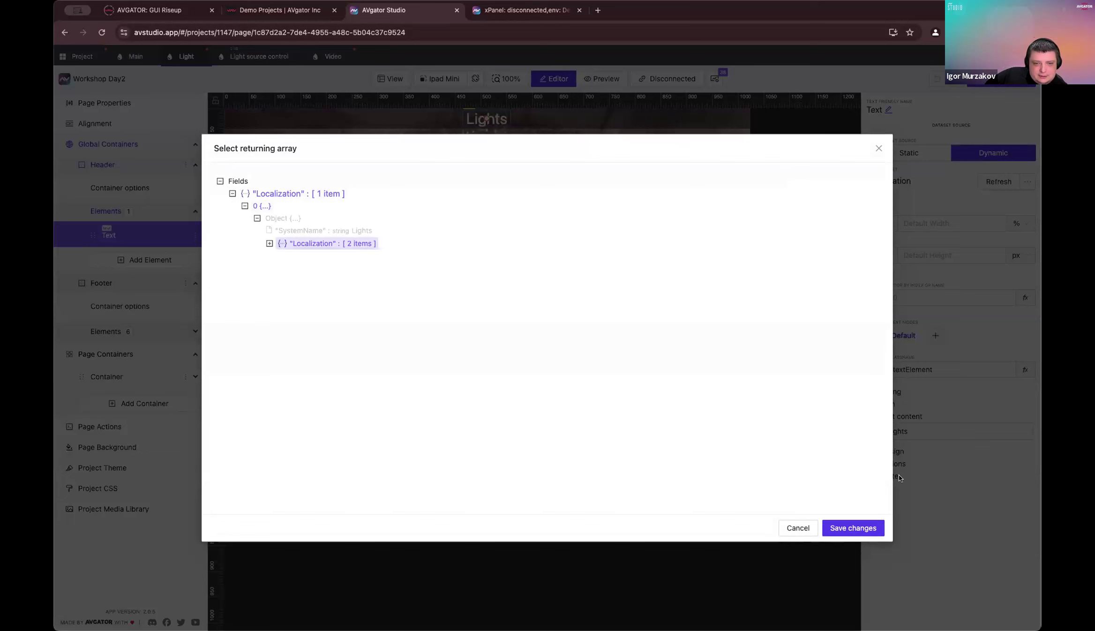
click(853, 528)
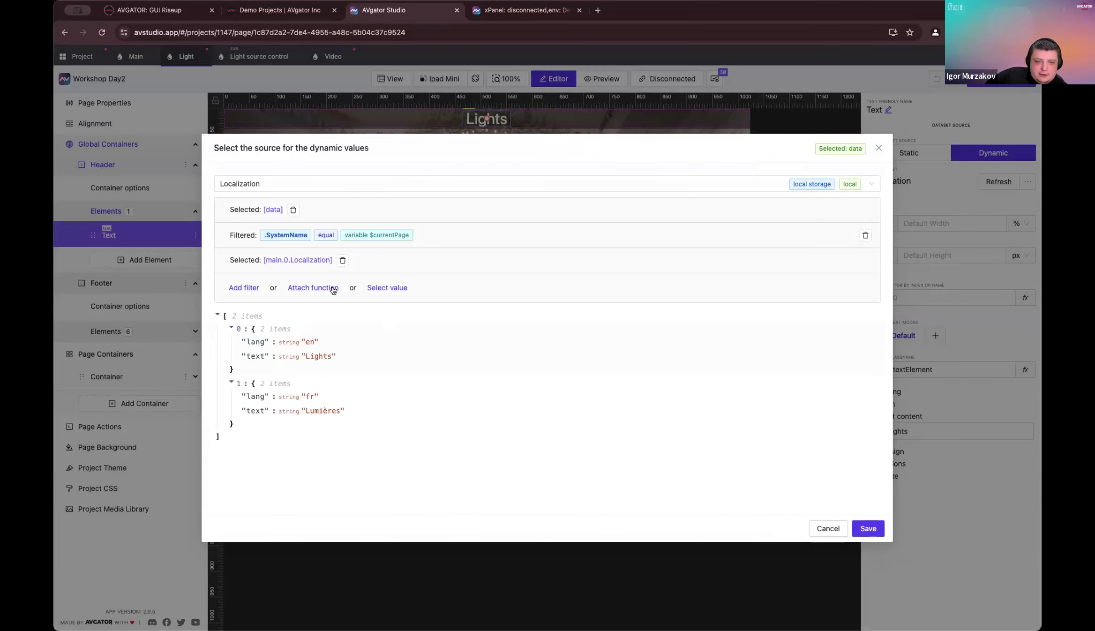
Step: Add a filter where lang equals the currentLocale variable, apply it, and save the header text's dynamic source
click(244, 288)
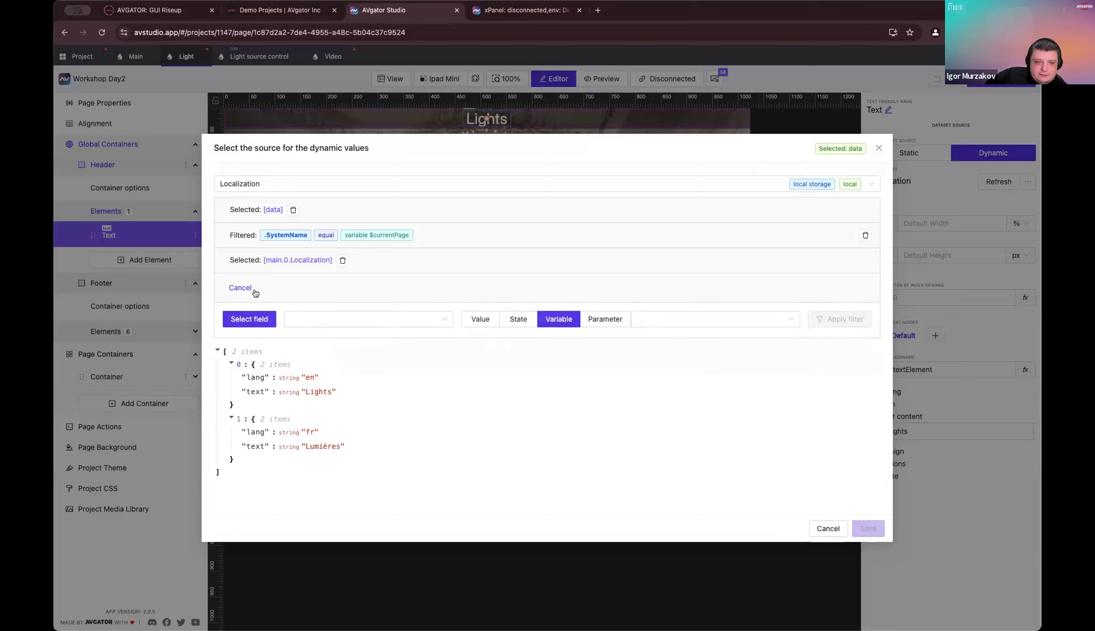
click(251, 320)
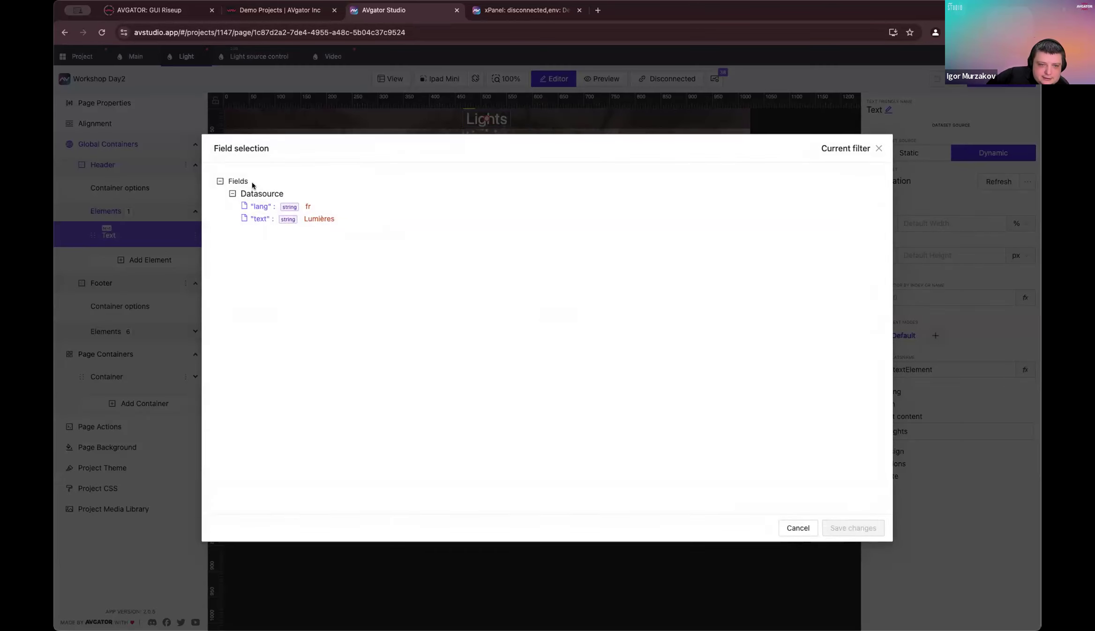
click(264, 208)
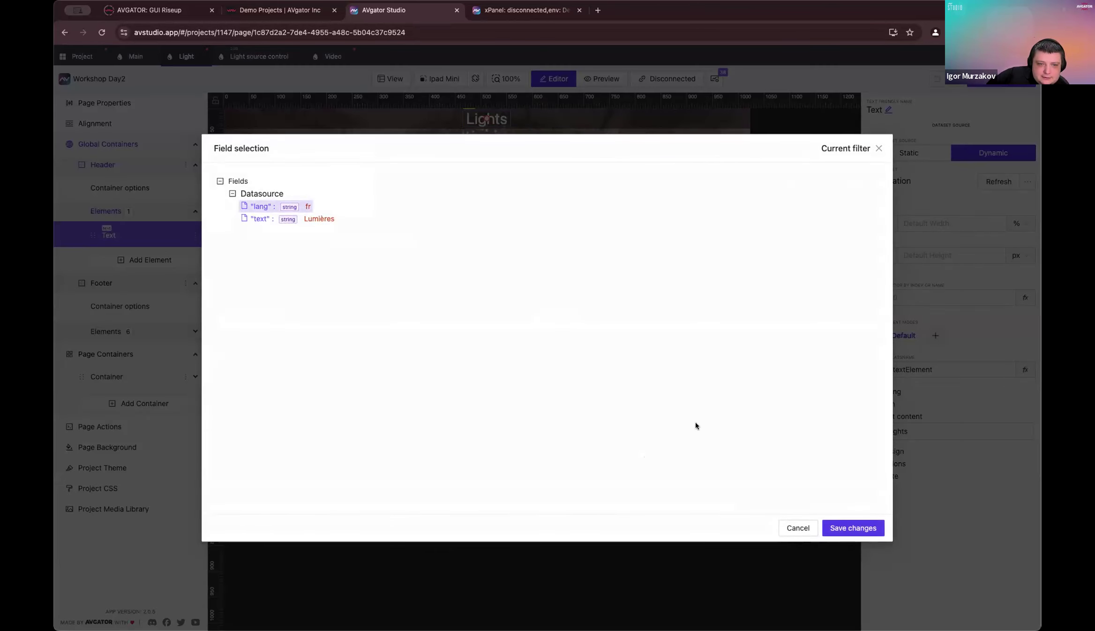
click(853, 528)
click(340, 322)
click(300, 339)
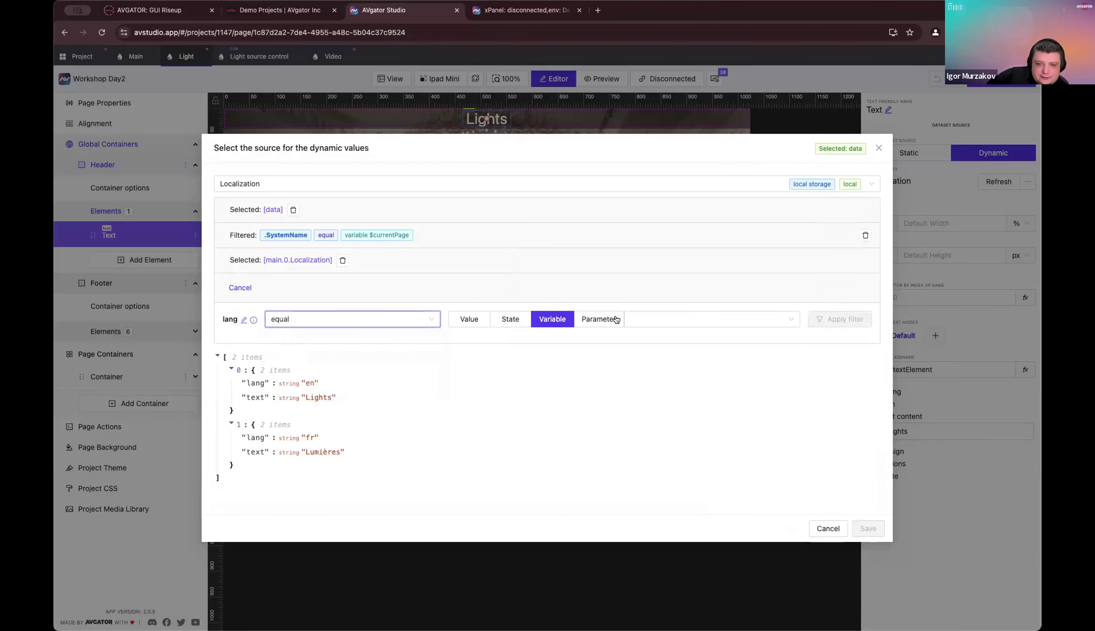
click(708, 319)
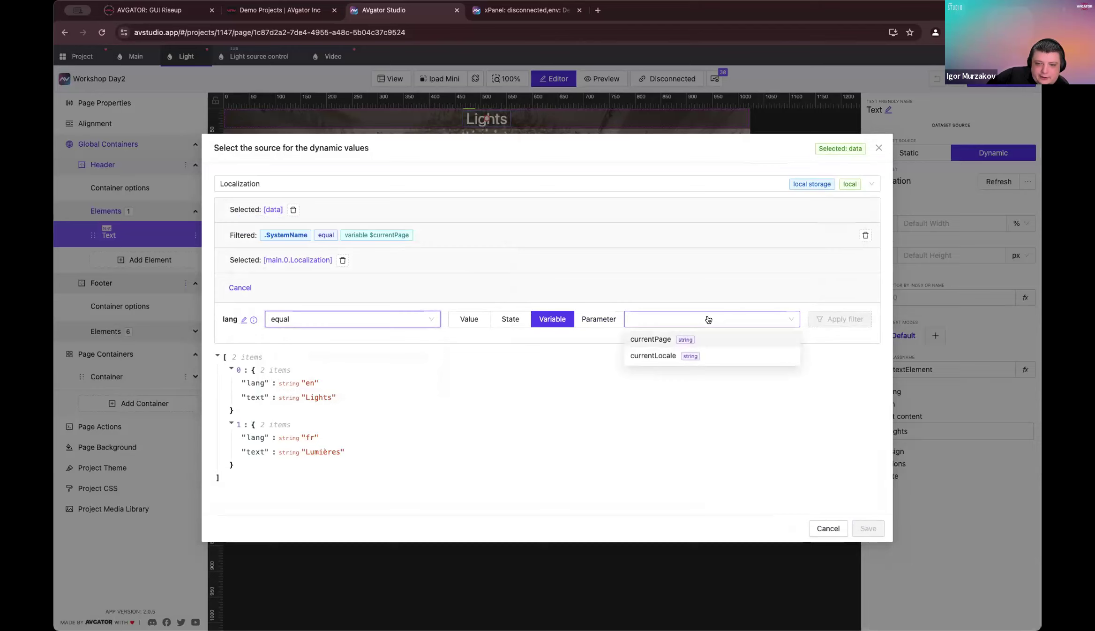
click(652, 356)
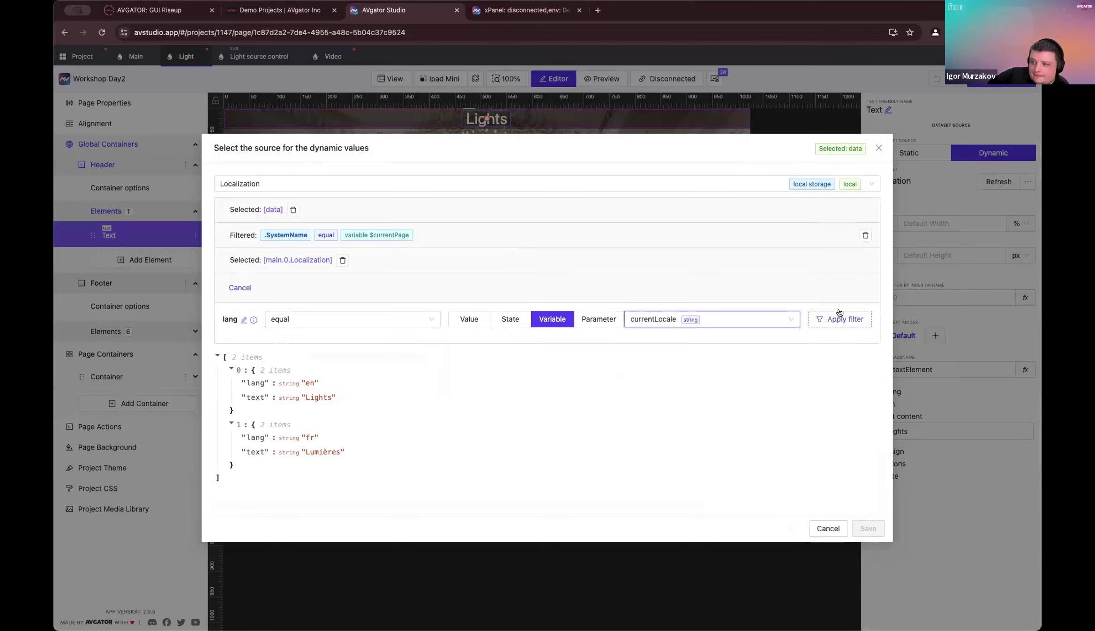
click(839, 318)
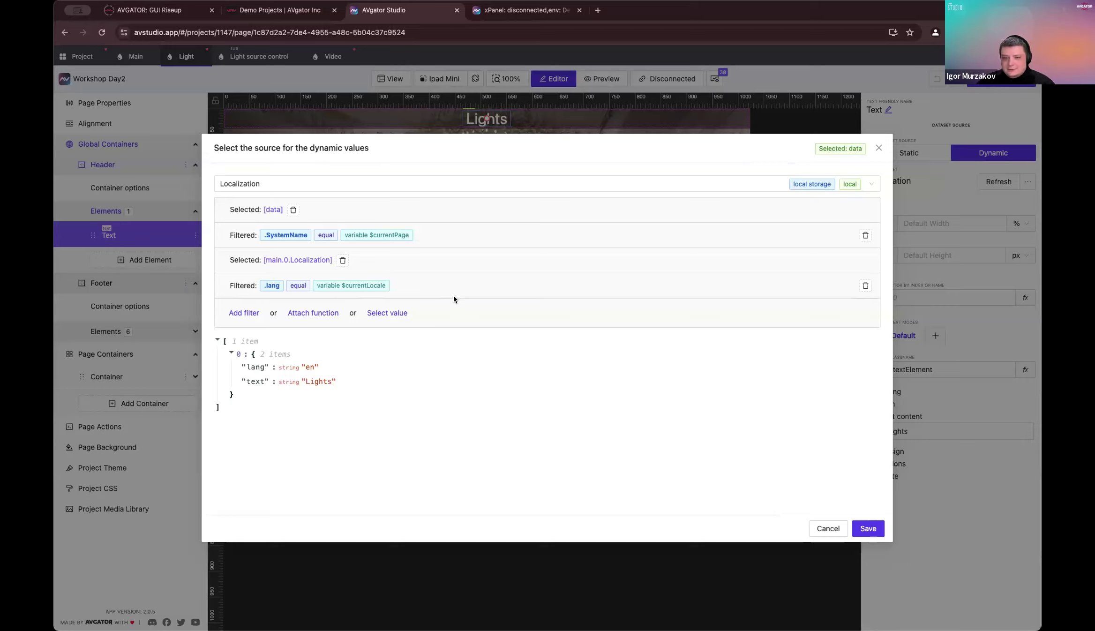
click(868, 528)
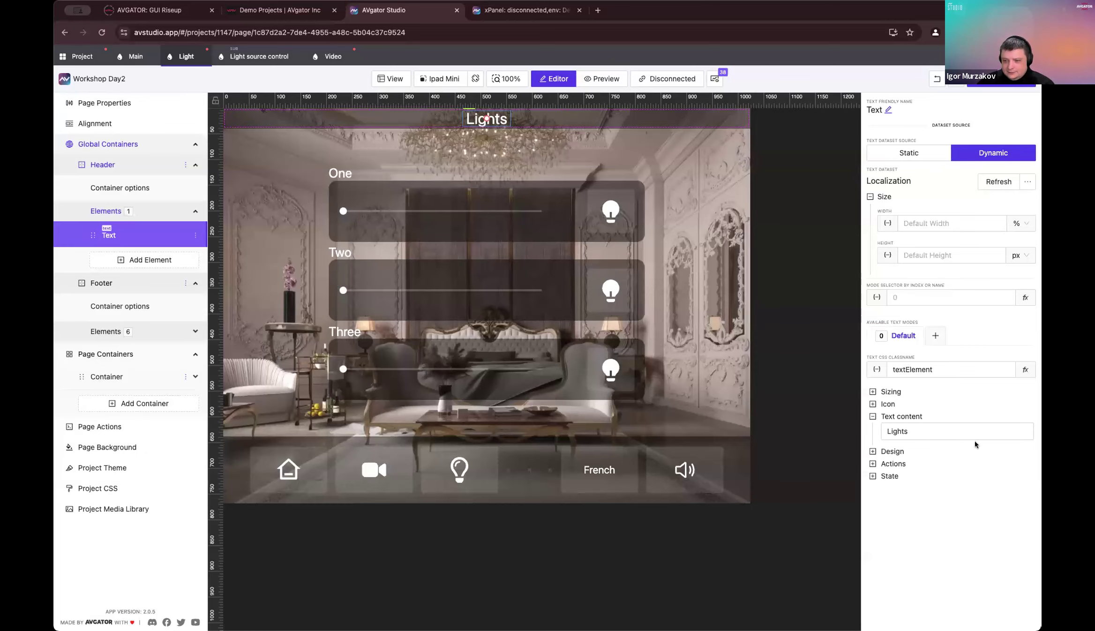
Step: Replace the header's text content with the text field of the filtered Localization datasource, and save the project
click(975, 435)
triple_click(518, 187)
key(BackSpace)
click(422, 144)
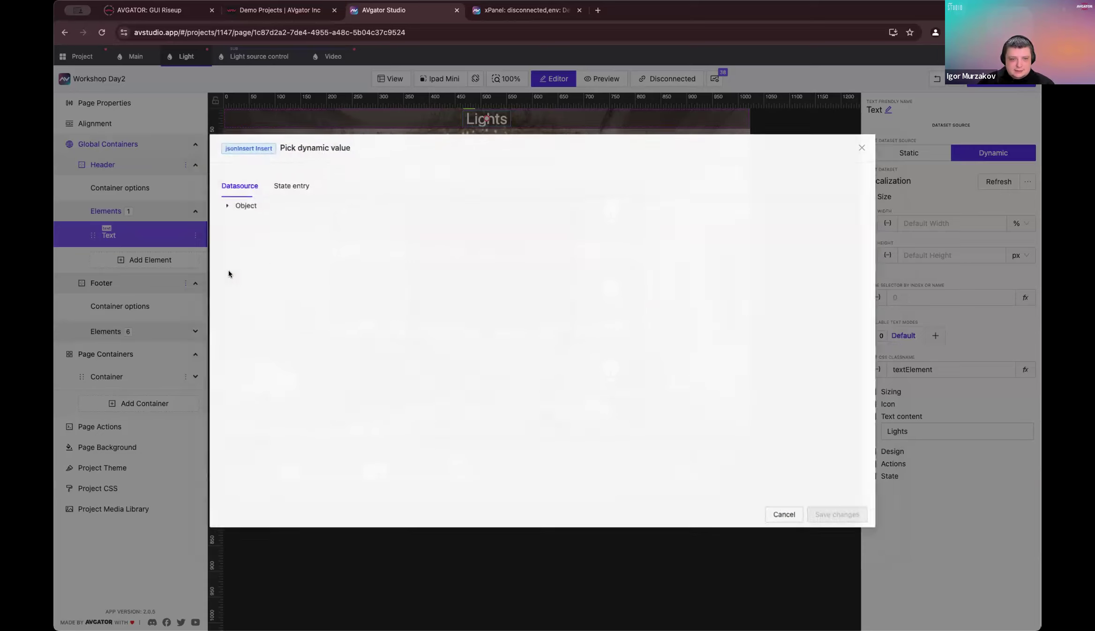
click(220, 208)
click(233, 220)
click(258, 246)
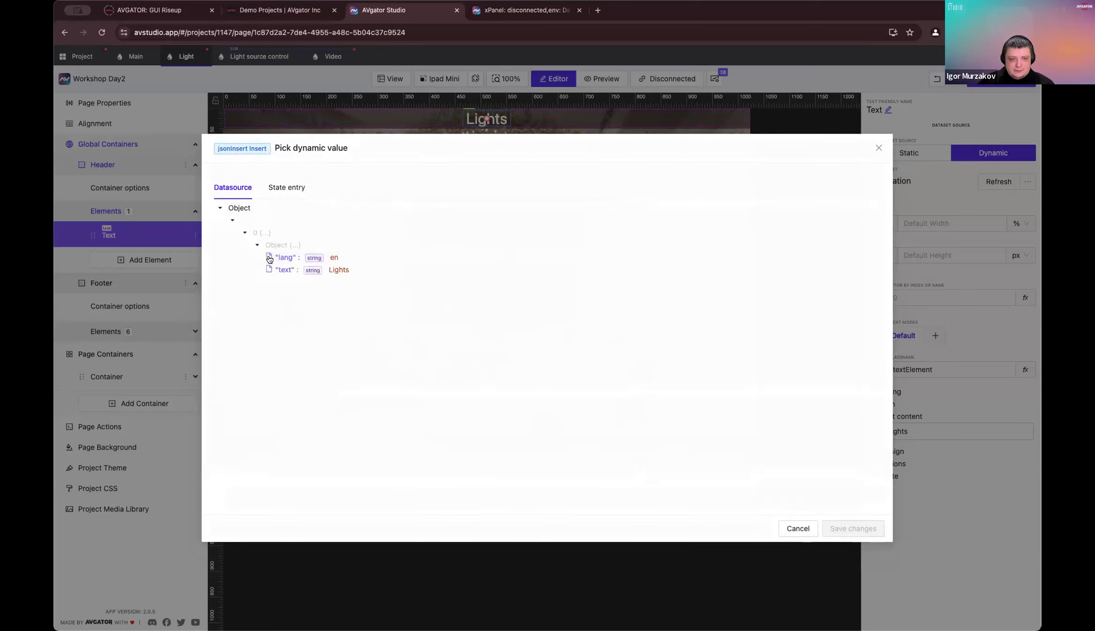
click(319, 272)
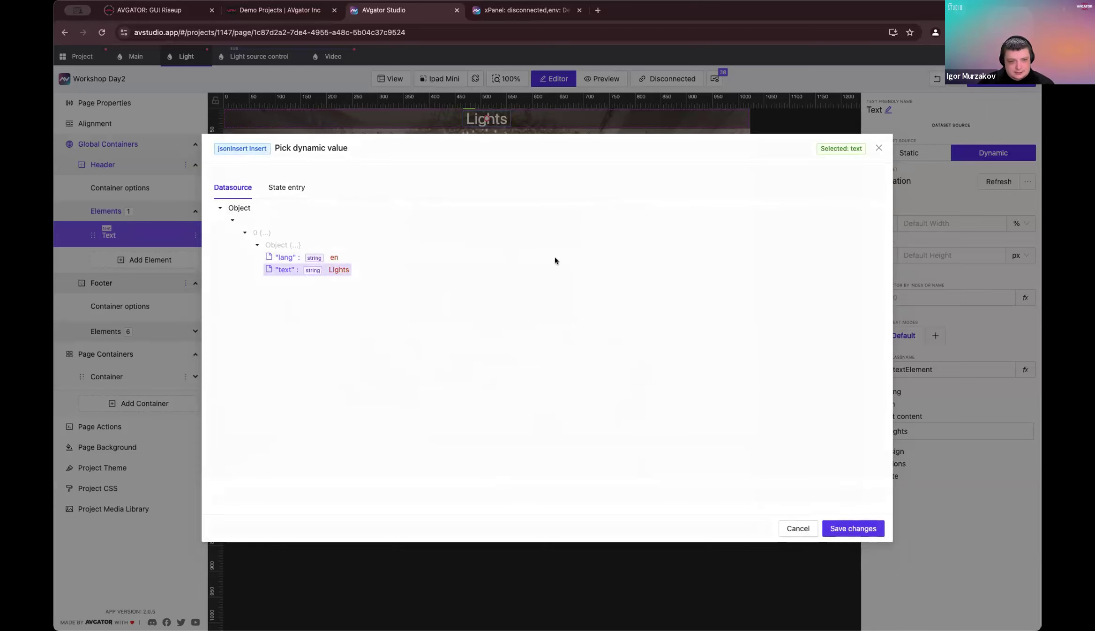
click(854, 529)
click(830, 226)
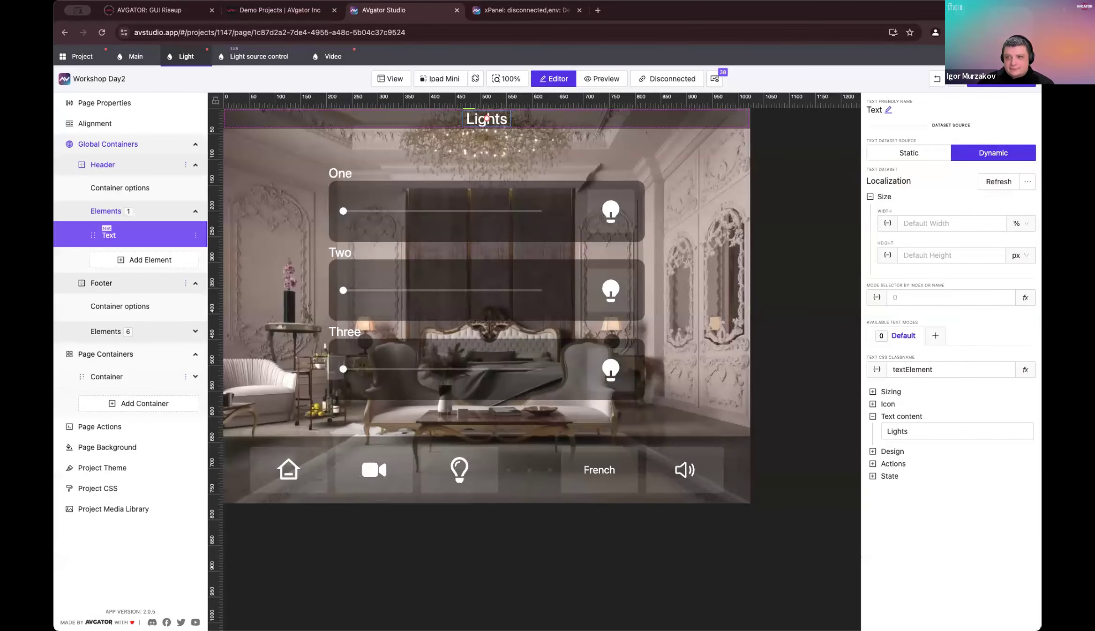
click(982, 86)
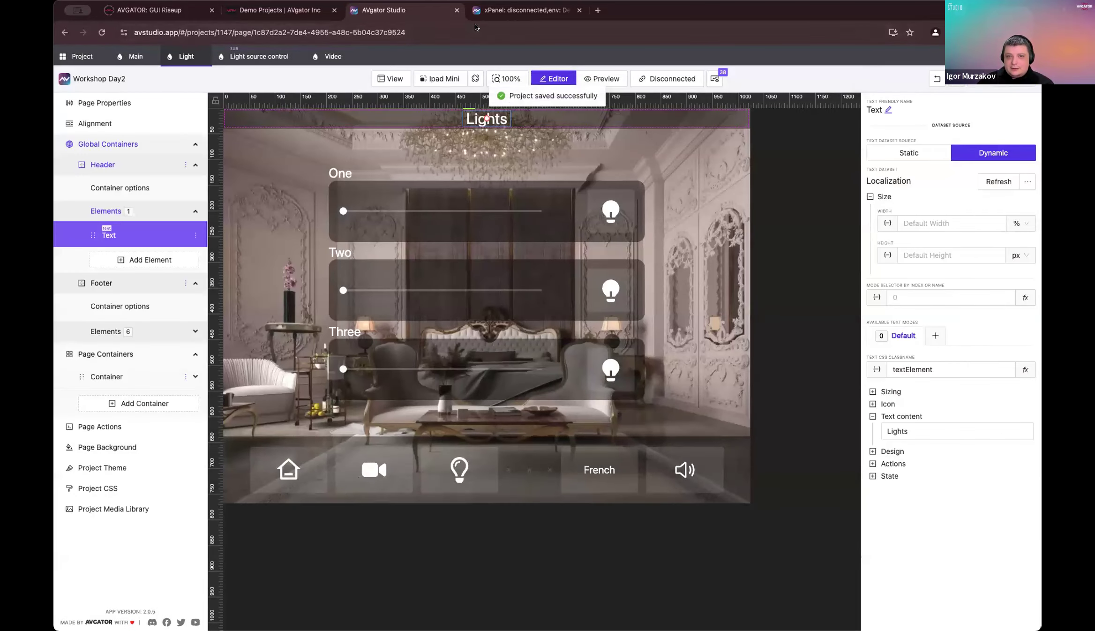
Step: Switch between the Light and Video pages in the live panel to check the header title
click(469, 7)
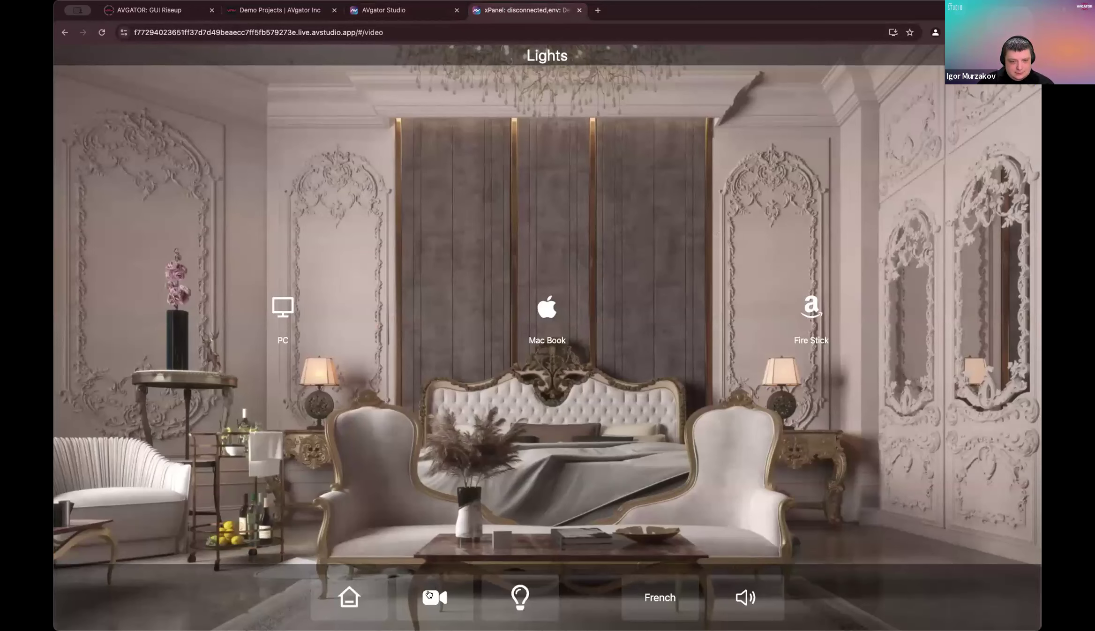
click(481, 597)
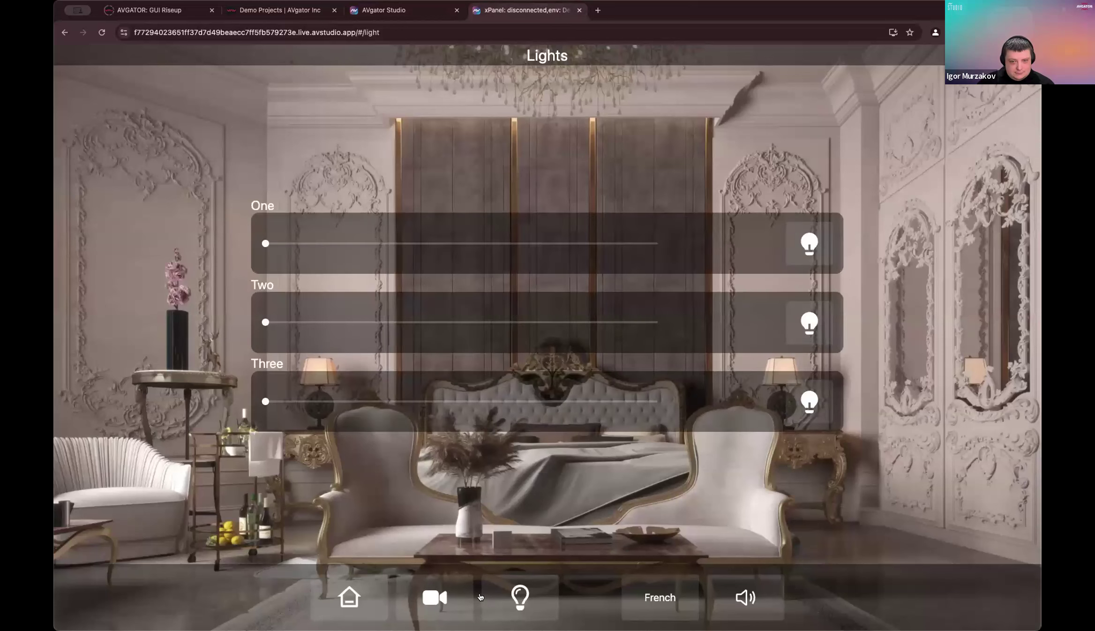
click(437, 602)
click(501, 603)
click(451, 602)
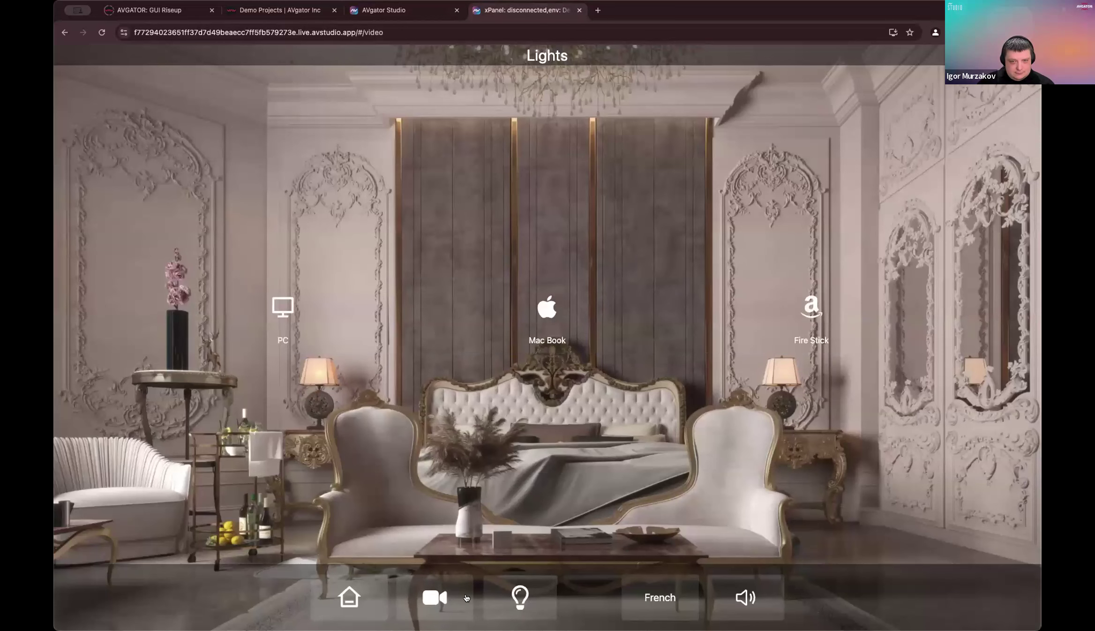
Step: Recheck the header text in the editor, and open the Light page in the live panel to test the title again
click(406, 10)
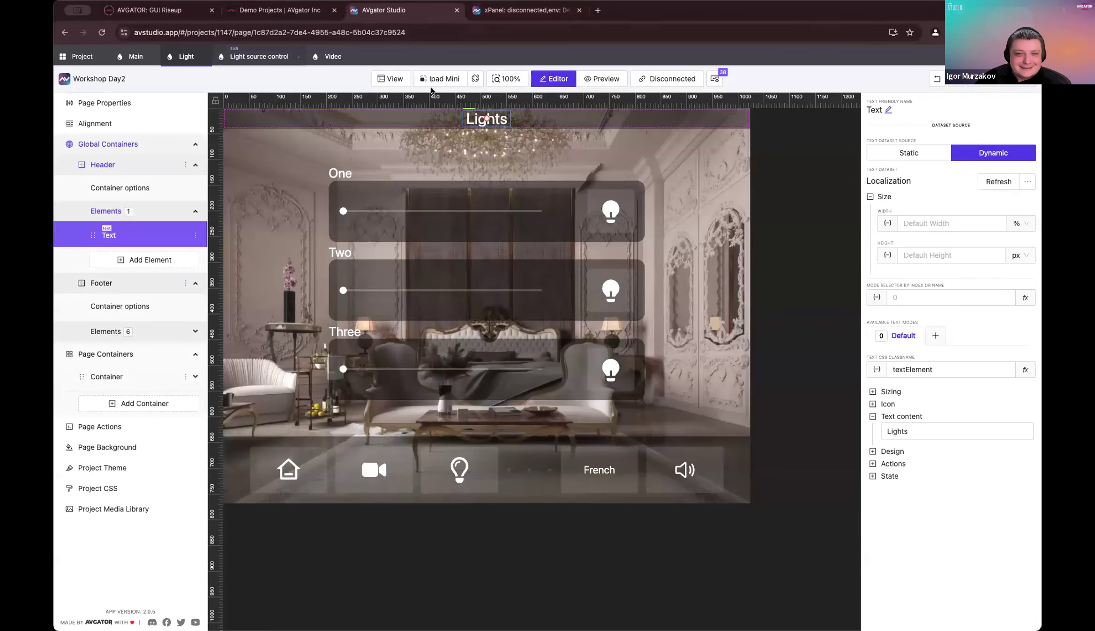
click(506, 147)
click(539, 124)
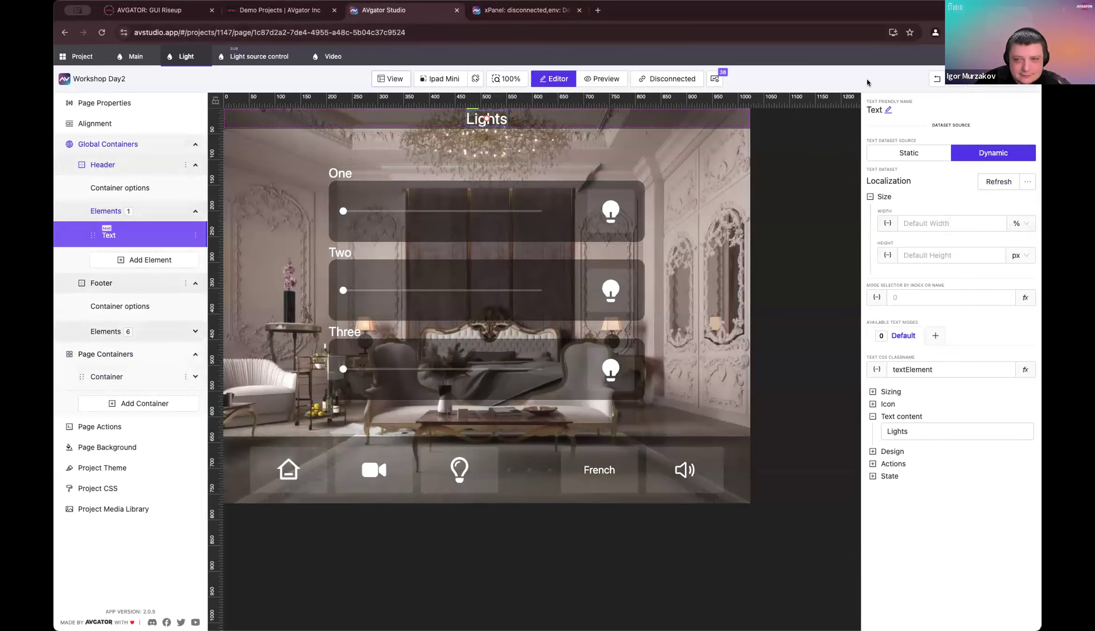
click(505, 13)
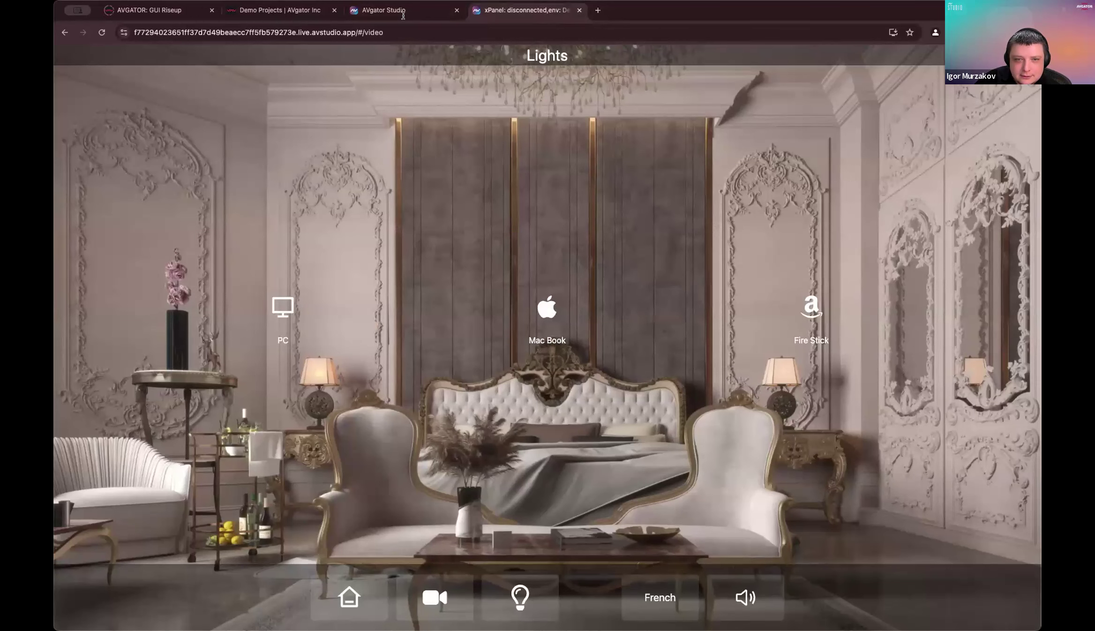
click(521, 586)
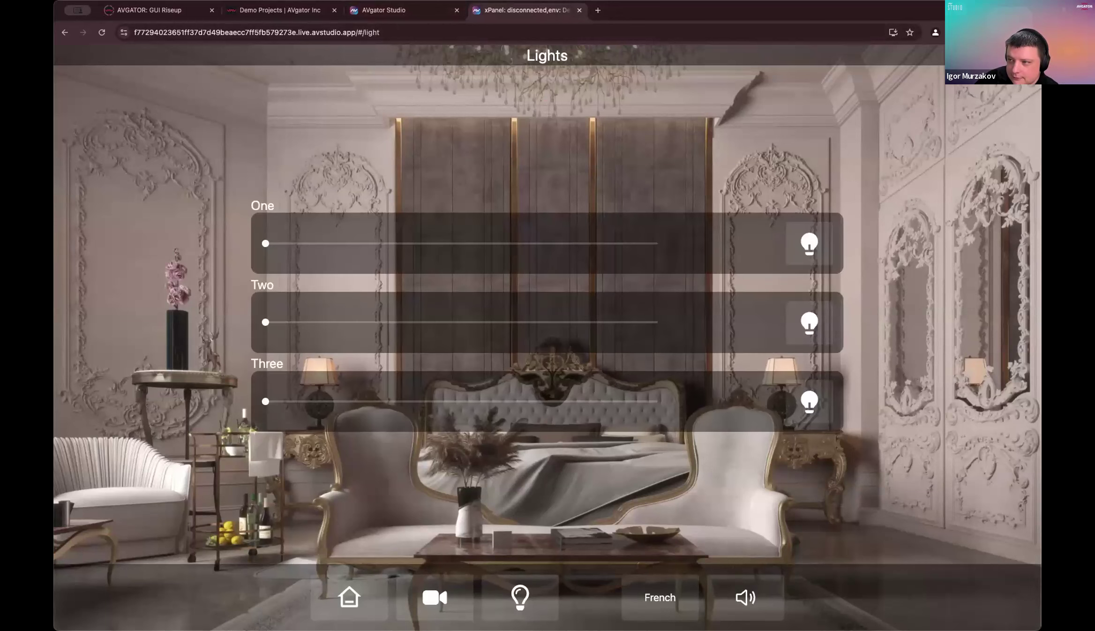
Step: Open the browser's developer console beside the live panel and clear its log
click(951, 33)
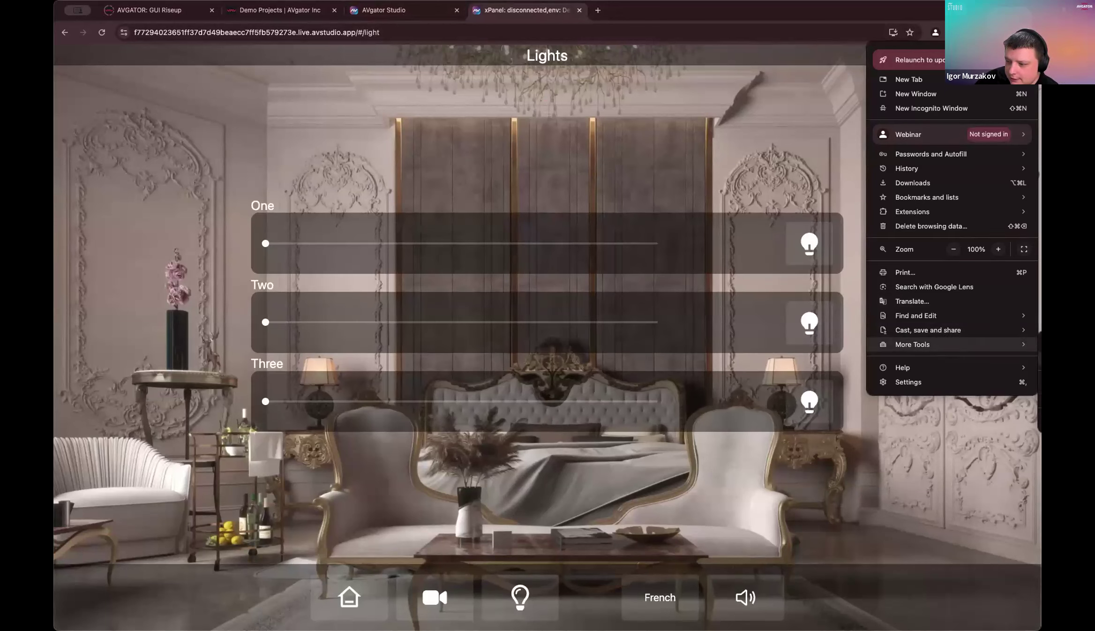
click(1068, 419)
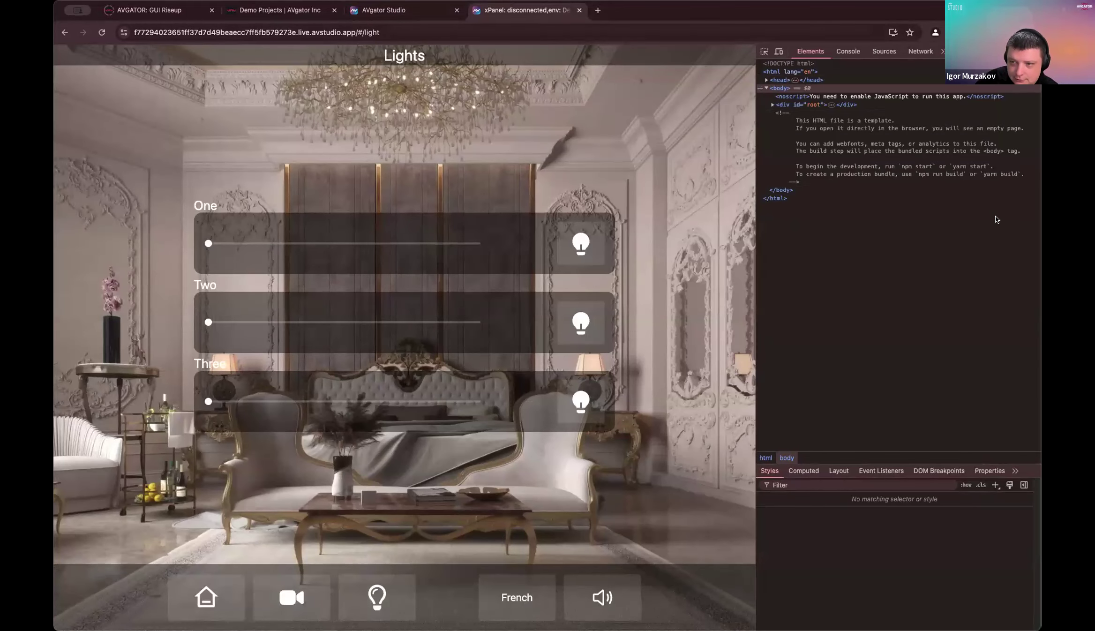
click(862, 52)
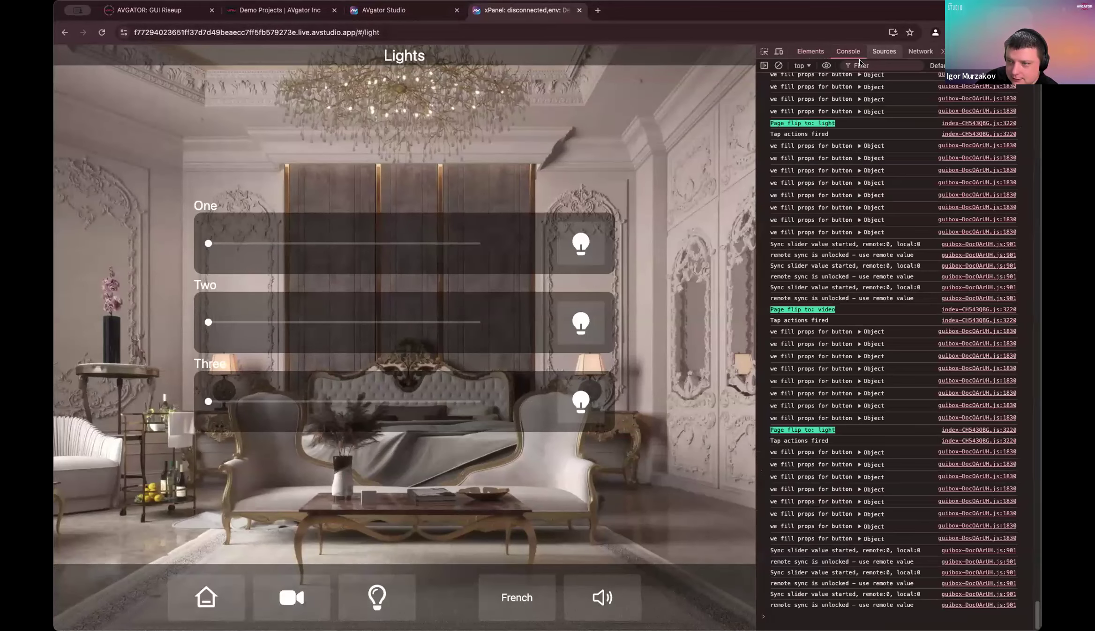
click(779, 65)
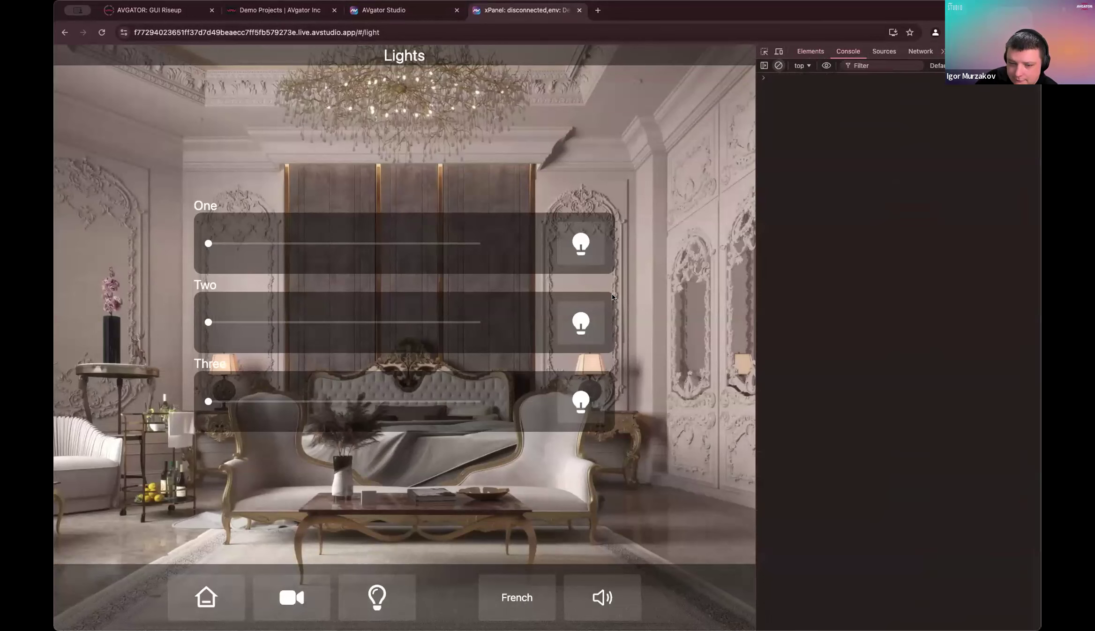
Step: Switch between the Light and Video pages in the live panel while checking the header title and console log
click(377, 602)
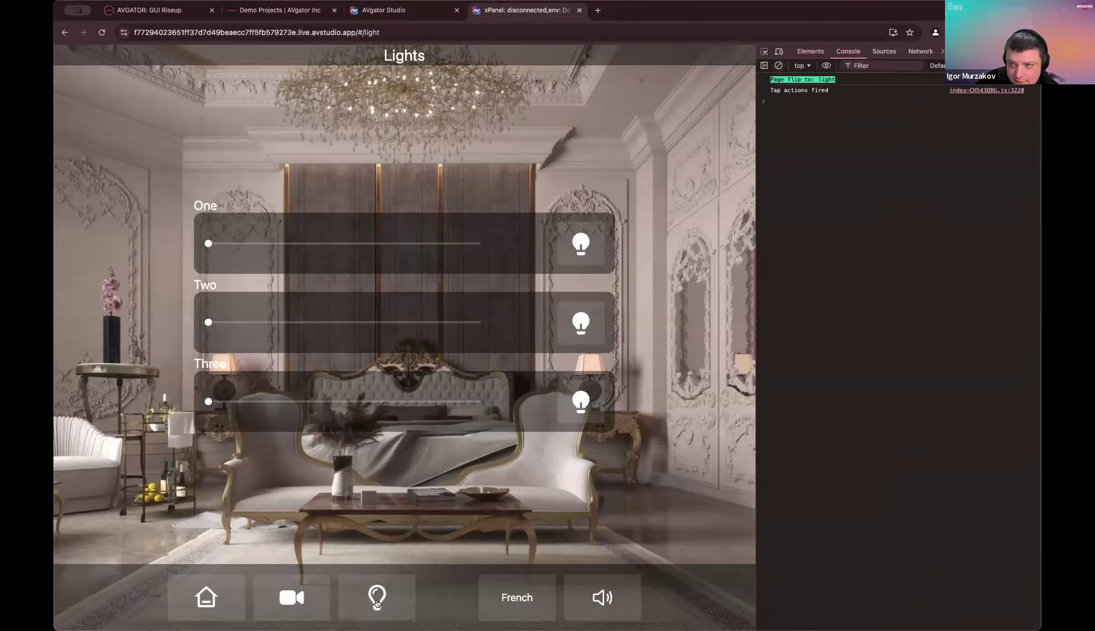
click(299, 602)
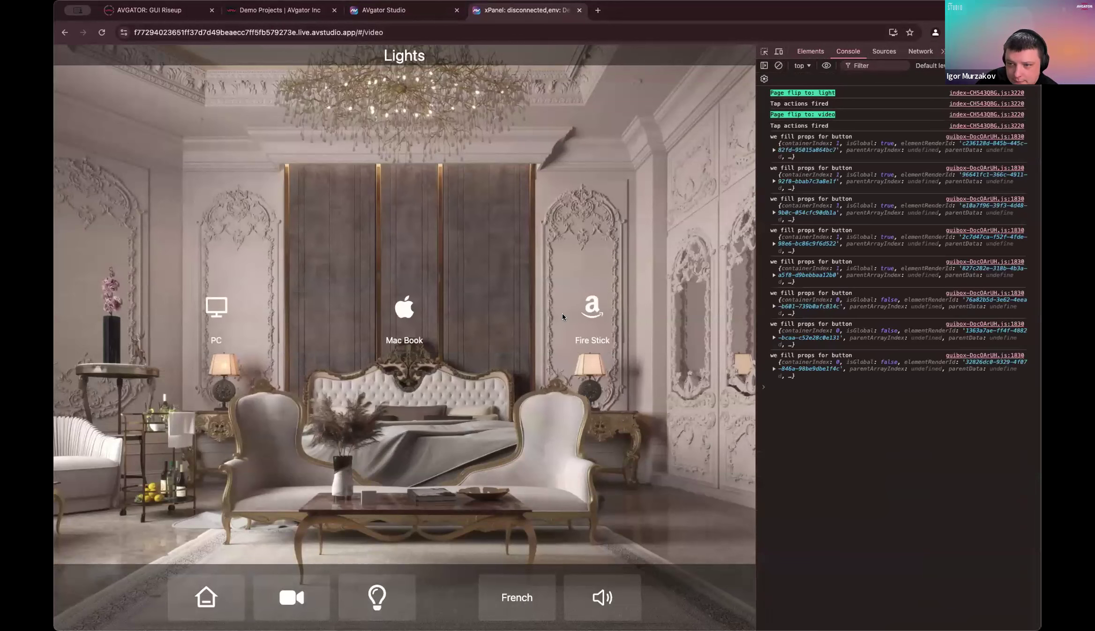
click(361, 619)
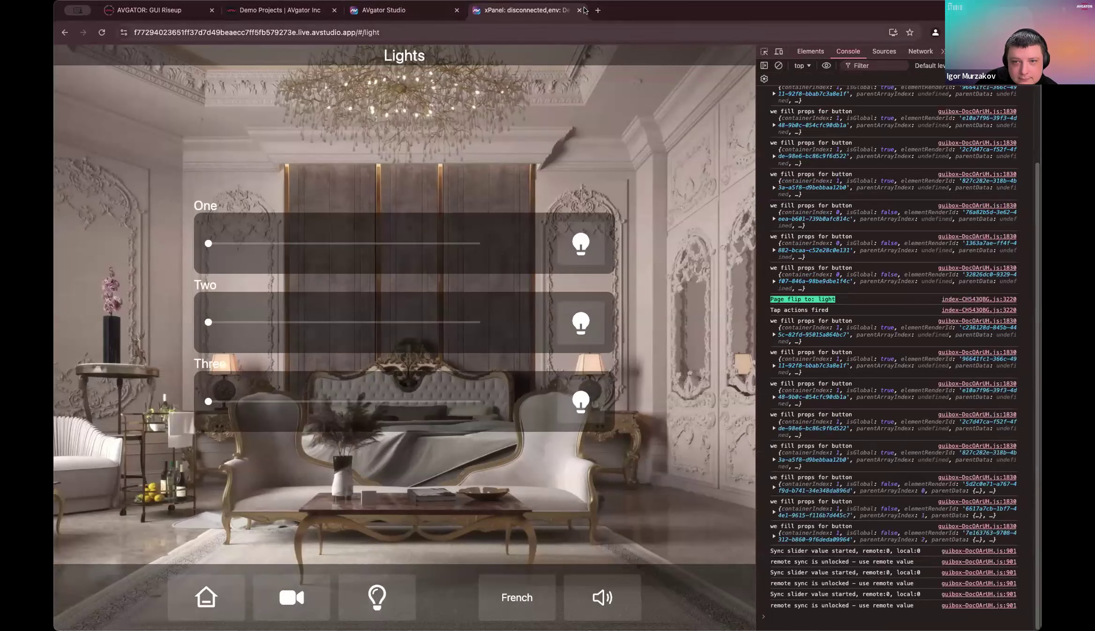
Step: Return to the editor and review the Light page's Set current page action, leaving it without saving
click(384, 10)
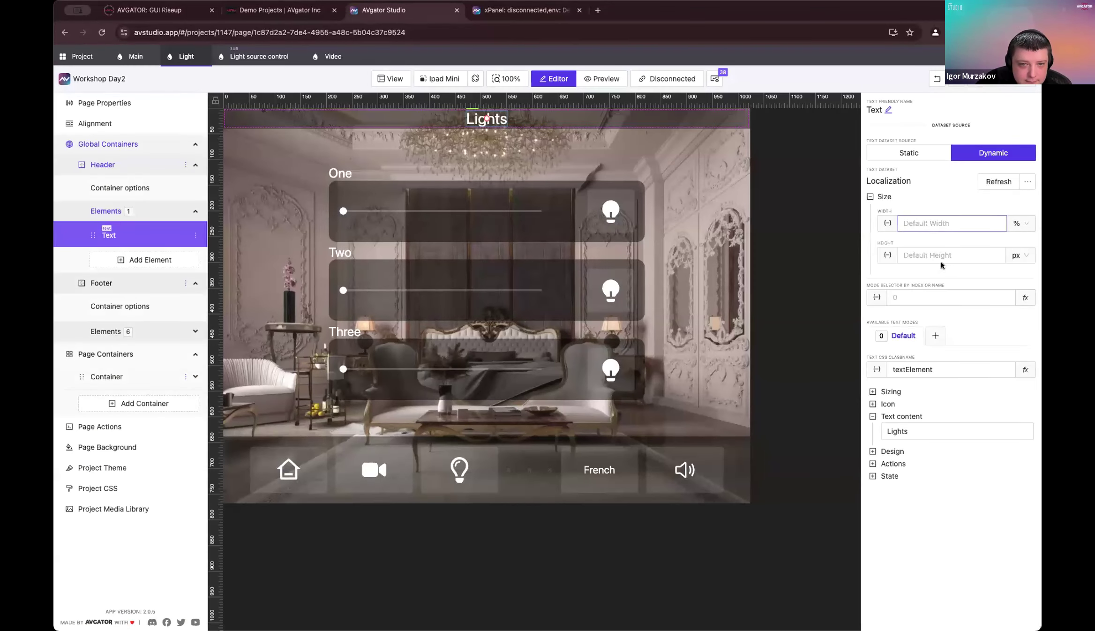
click(117, 426)
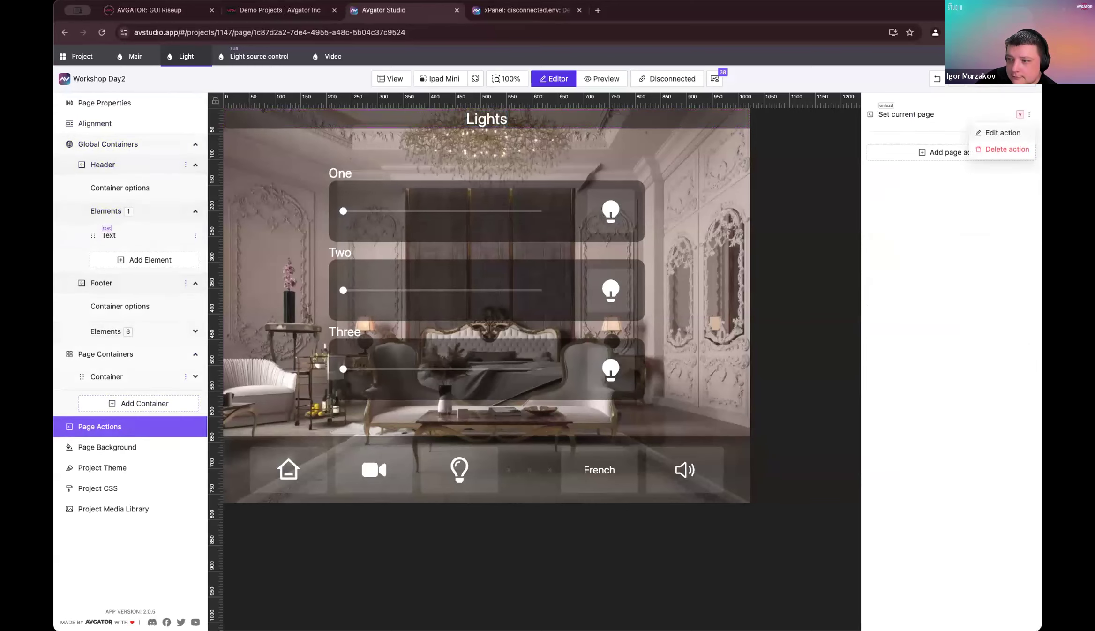
mouse_move(1028, 116)
click(1003, 133)
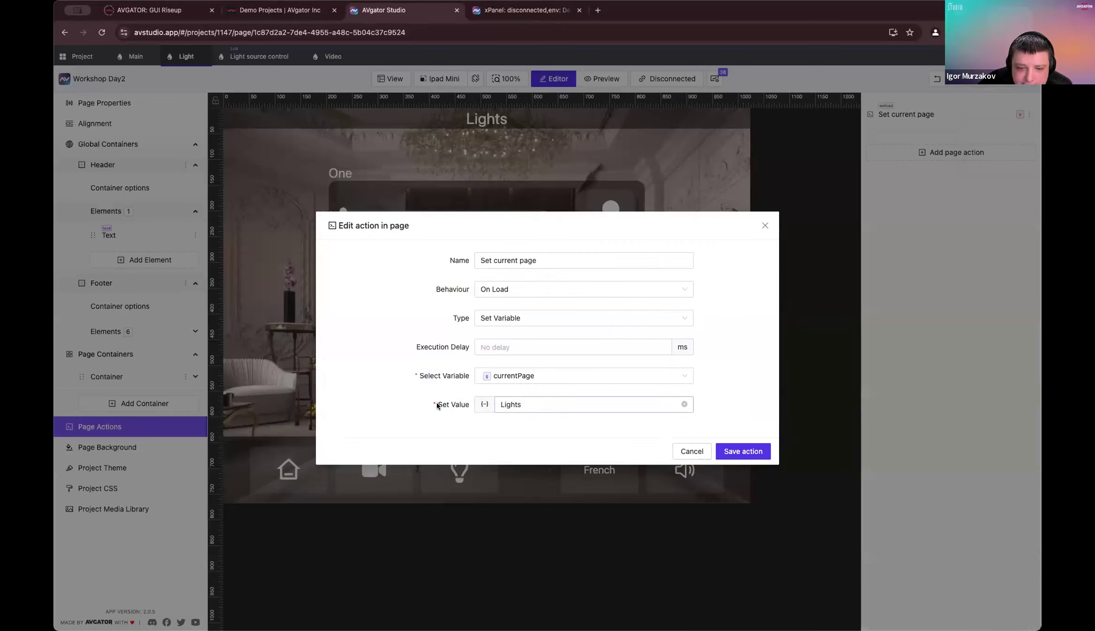
drag(426, 379, 491, 396)
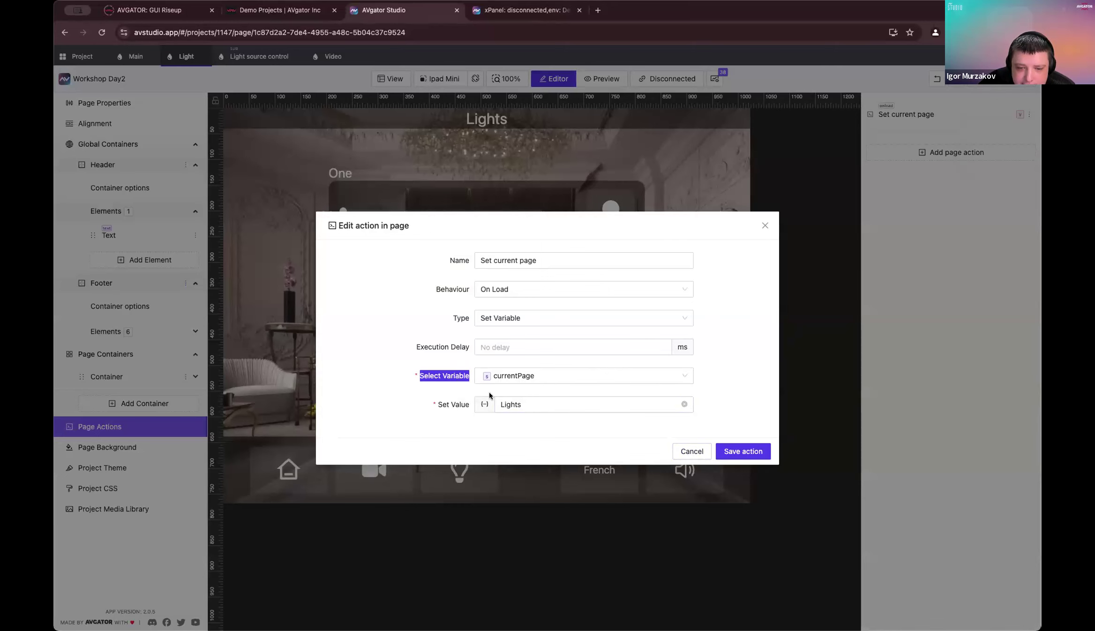
click(691, 451)
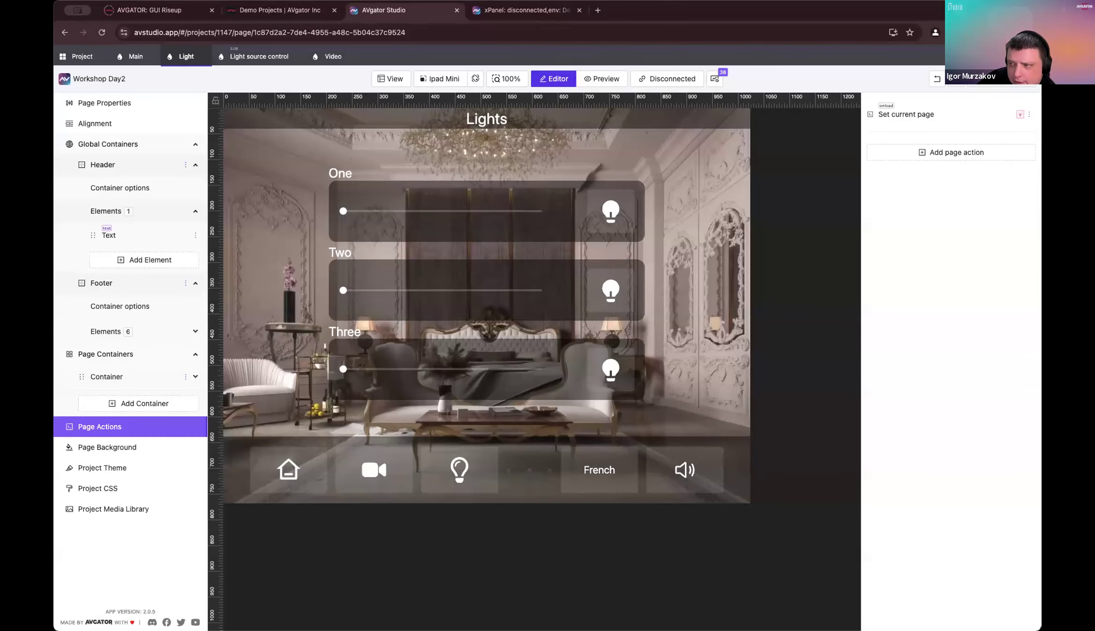
Step: Examine the editor's console log for the Light page, and hide the log again
click(714, 79)
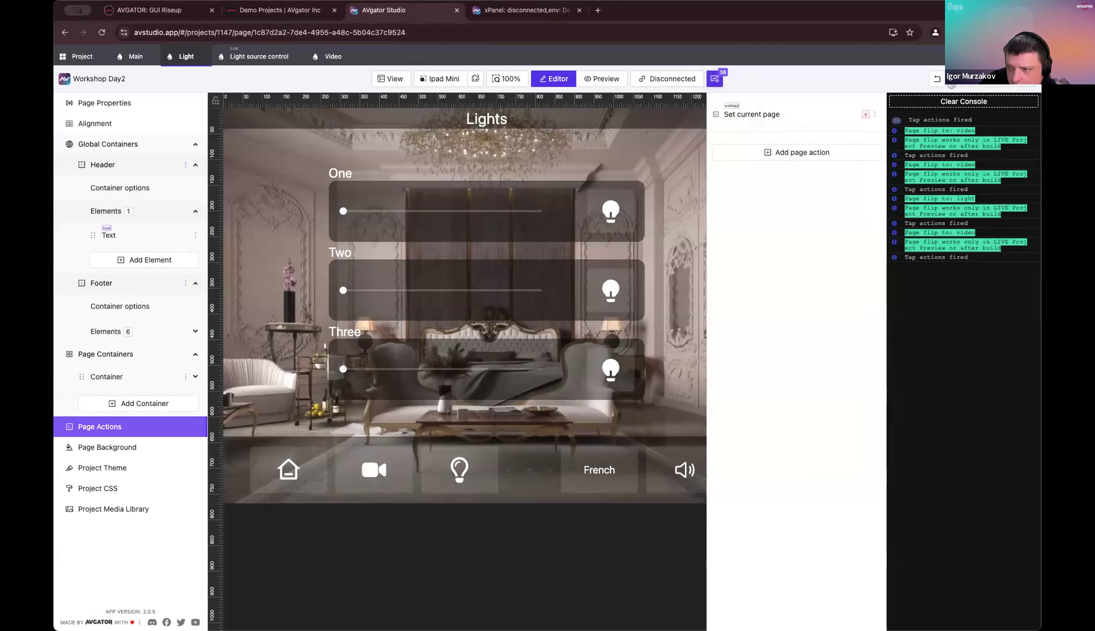
click(671, 282)
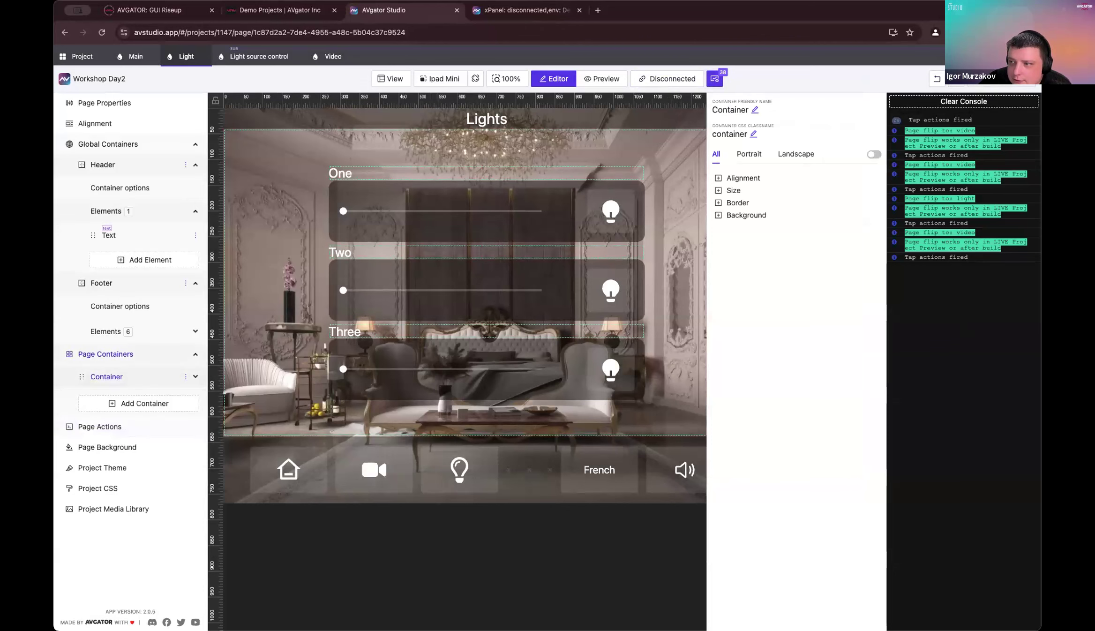
click(714, 78)
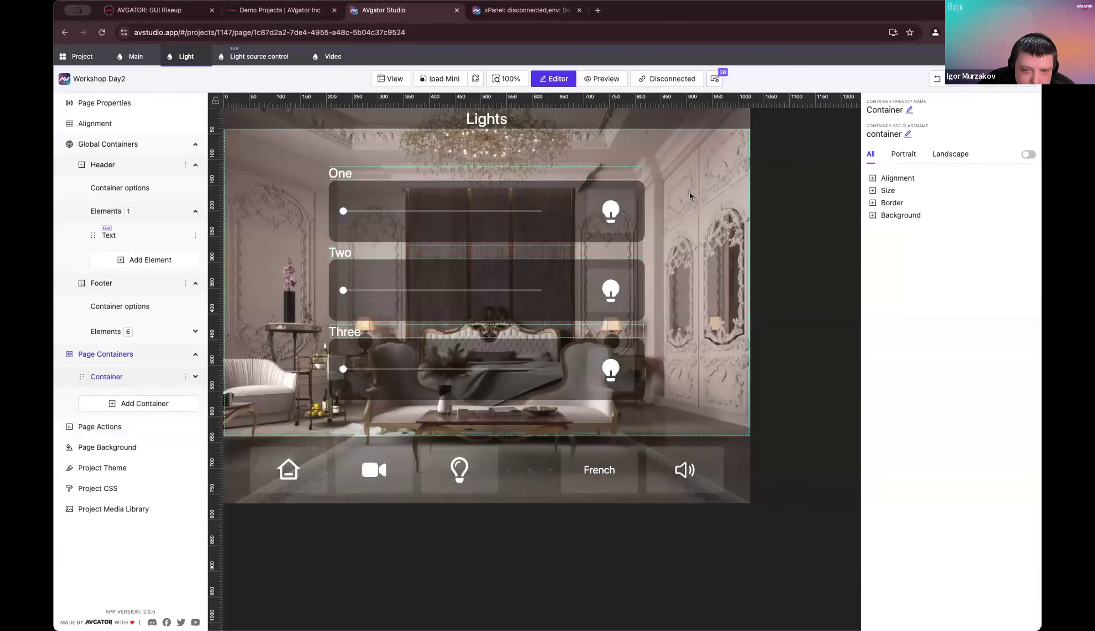
Step: Look at the Light source control subpage, and review the video button and header text on the Light page
click(253, 59)
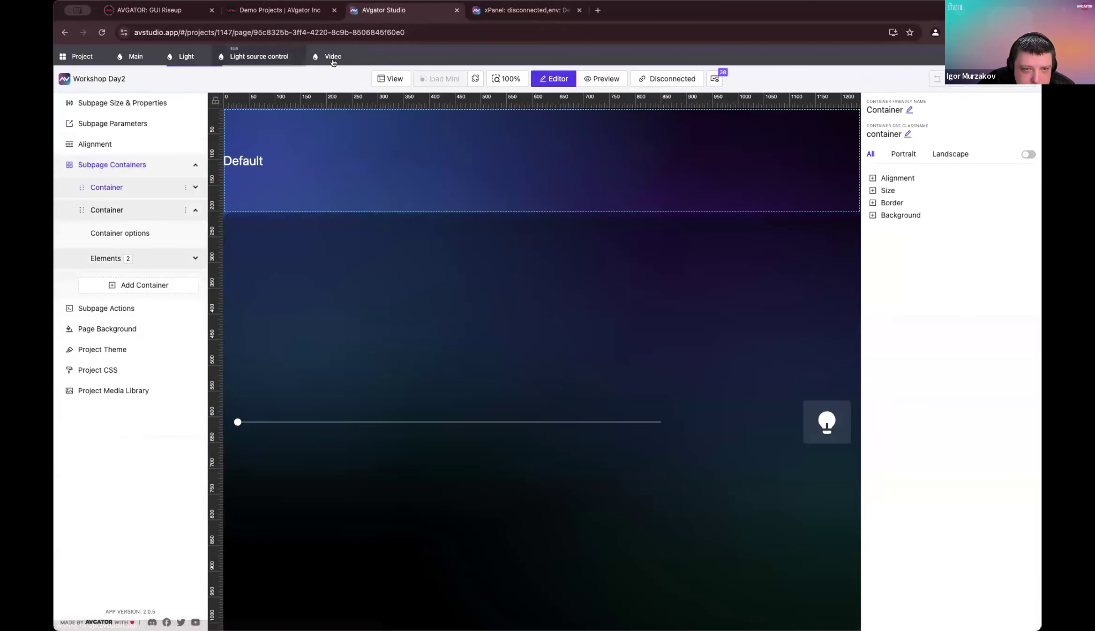
click(185, 57)
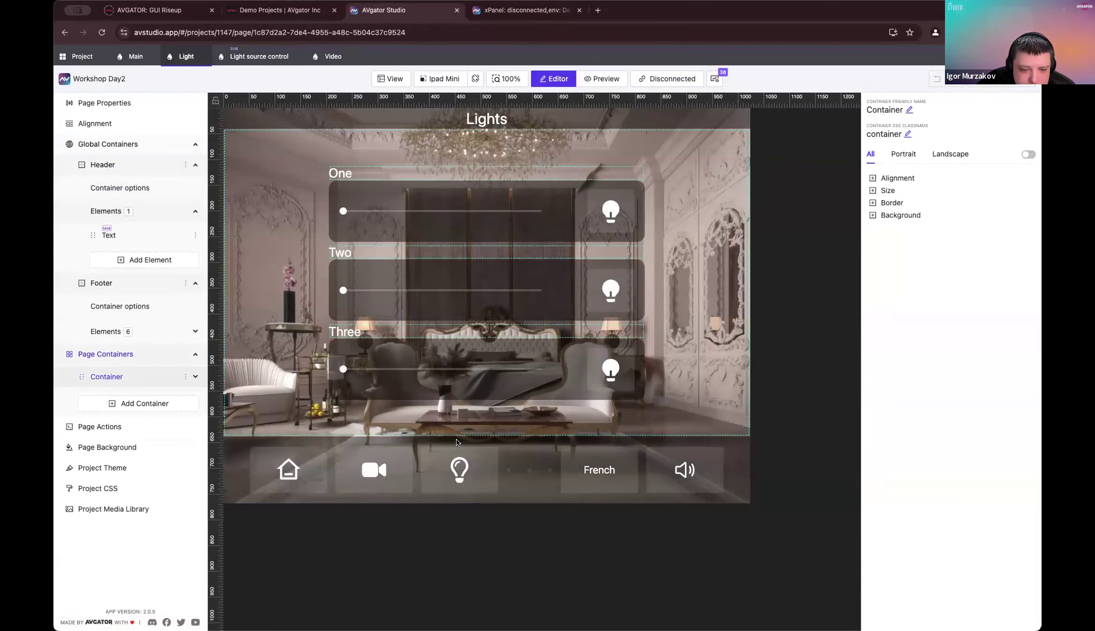
click(360, 468)
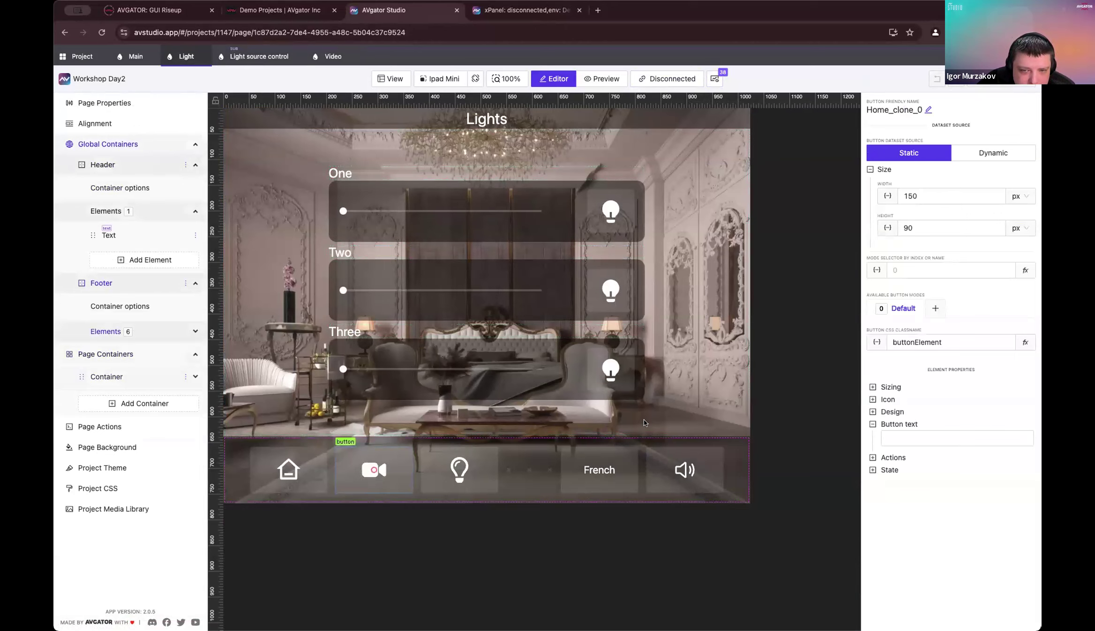
click(489, 117)
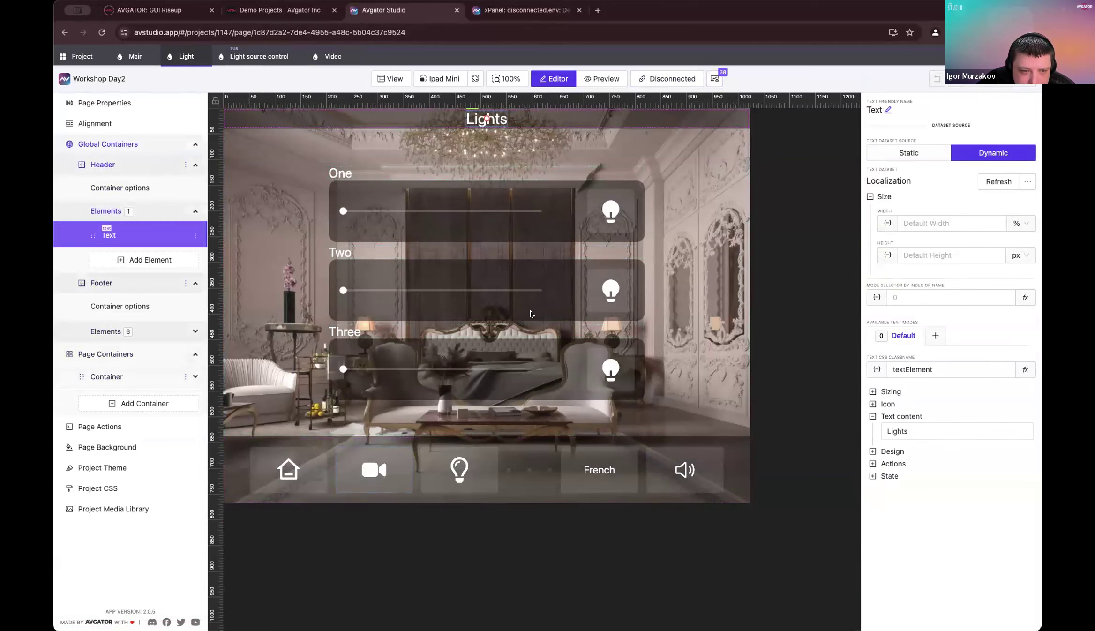
click(529, 114)
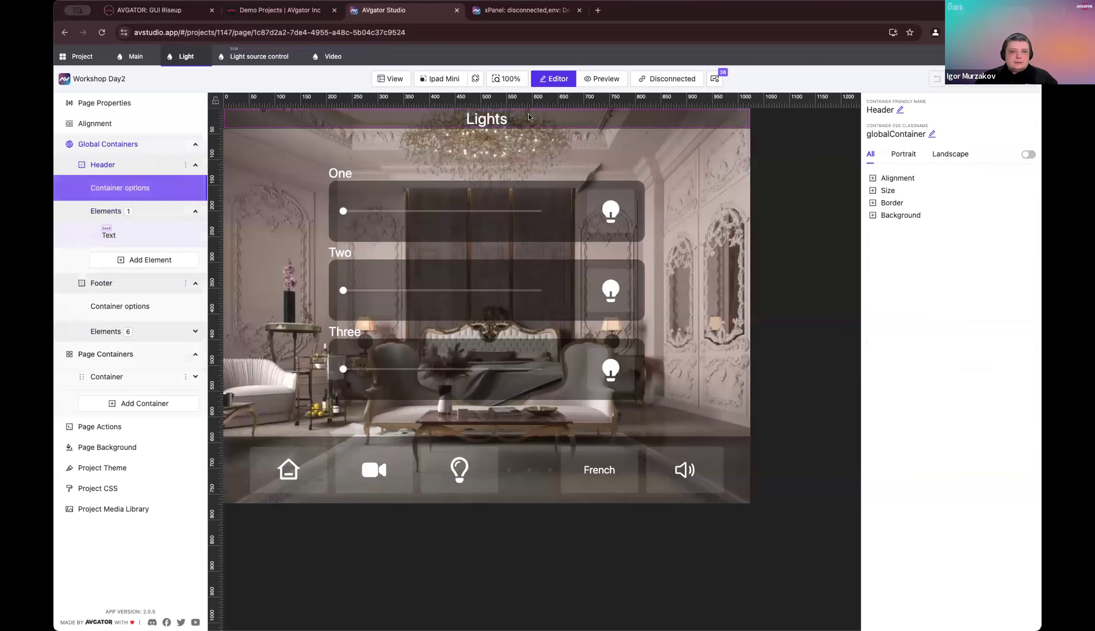
Step: Start a new tap action for the footer's video button and name it Set variable
click(376, 457)
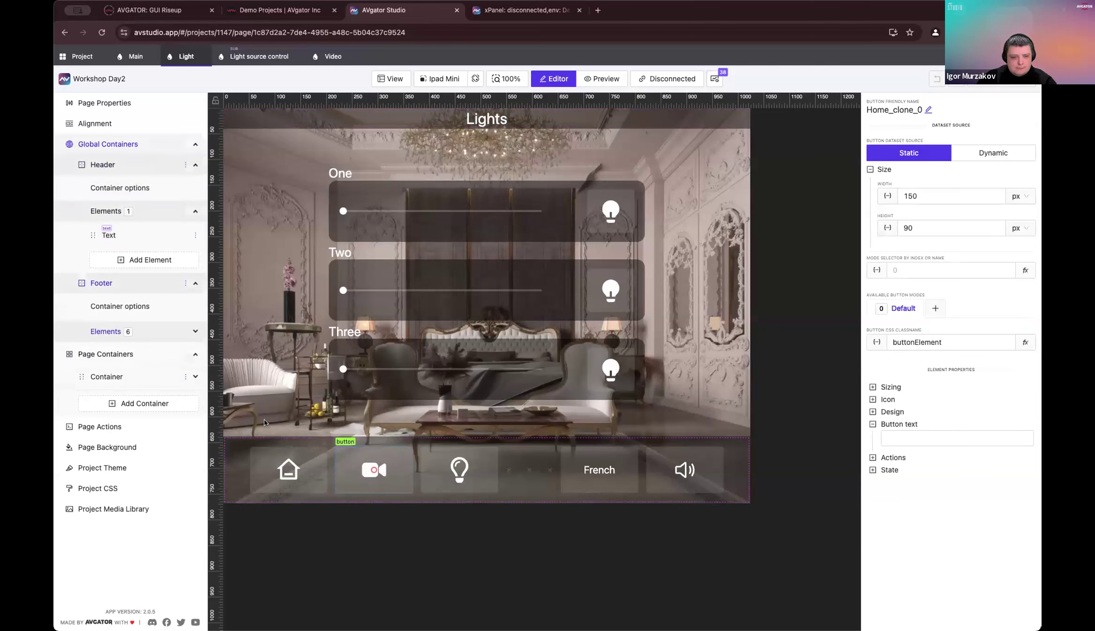
click(937, 462)
click(1027, 482)
click(1001, 497)
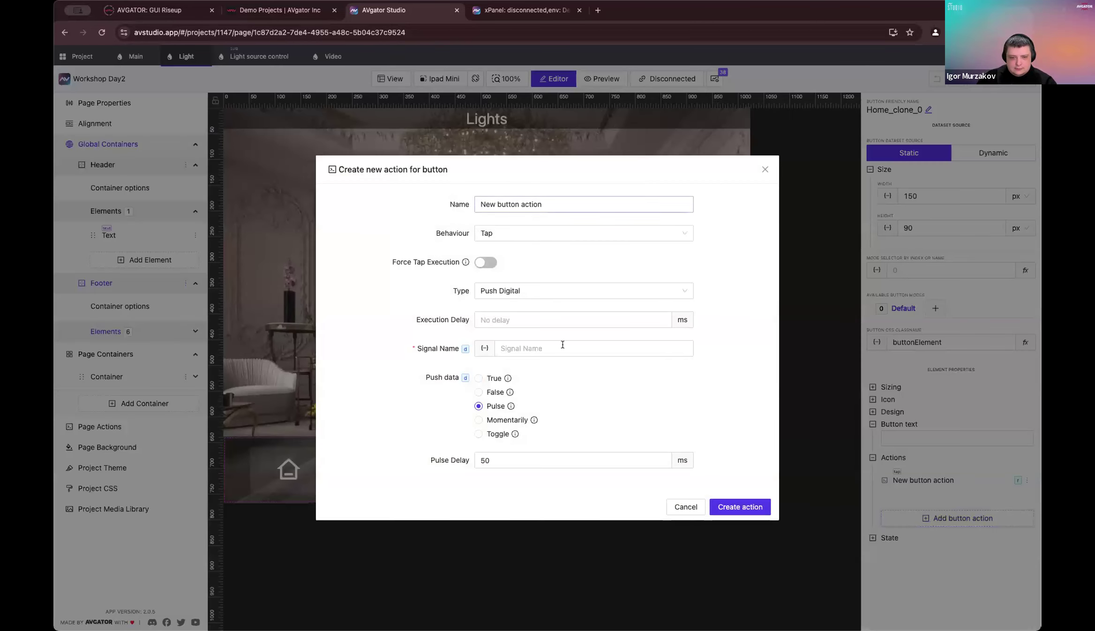
triple_click(588, 203)
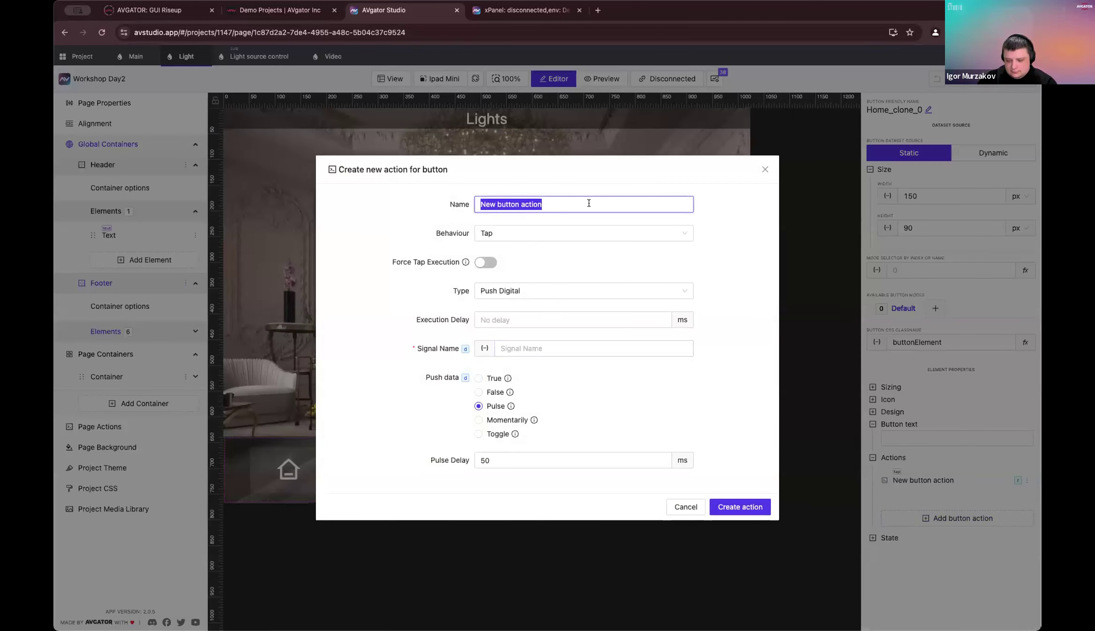
key(BackSpace)
text(S)
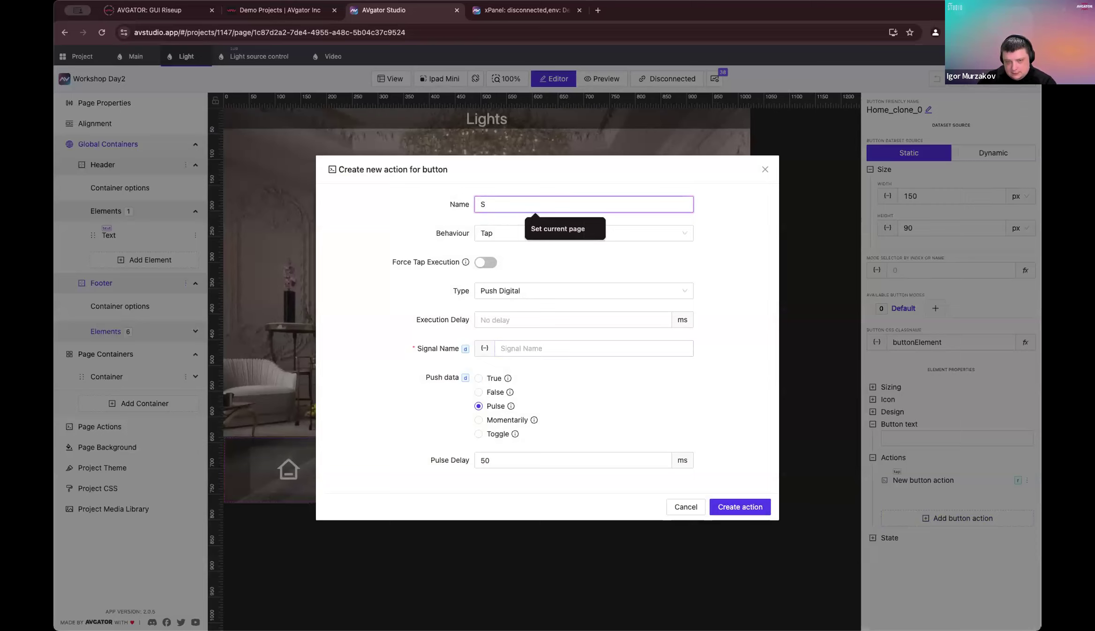
text(et check)
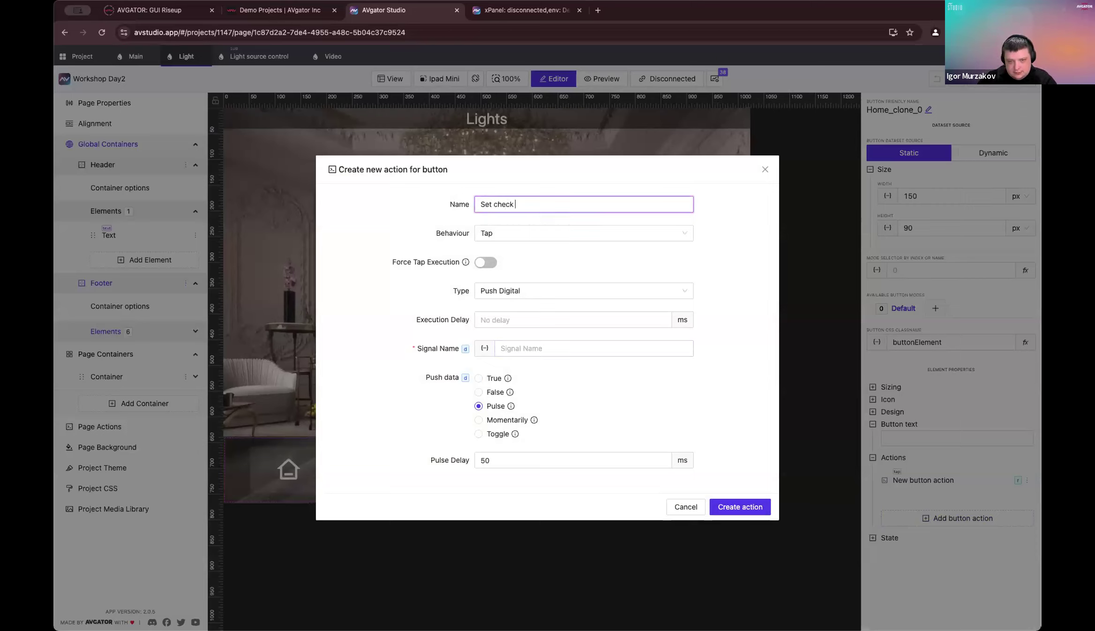
key(BackSpace)
key(BackSpace)
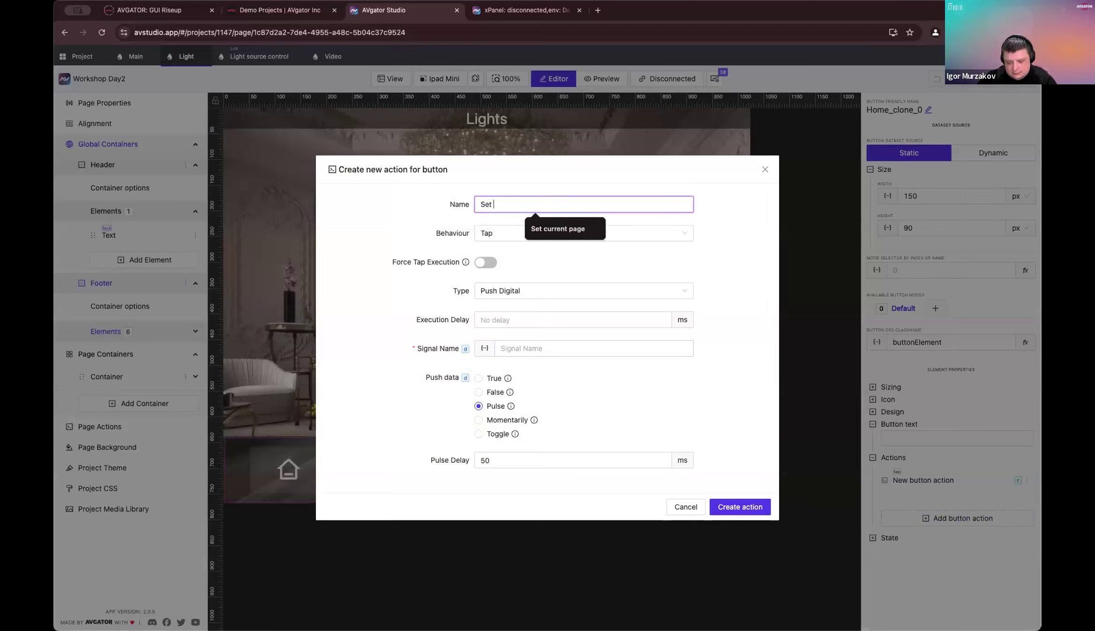
text(variable)
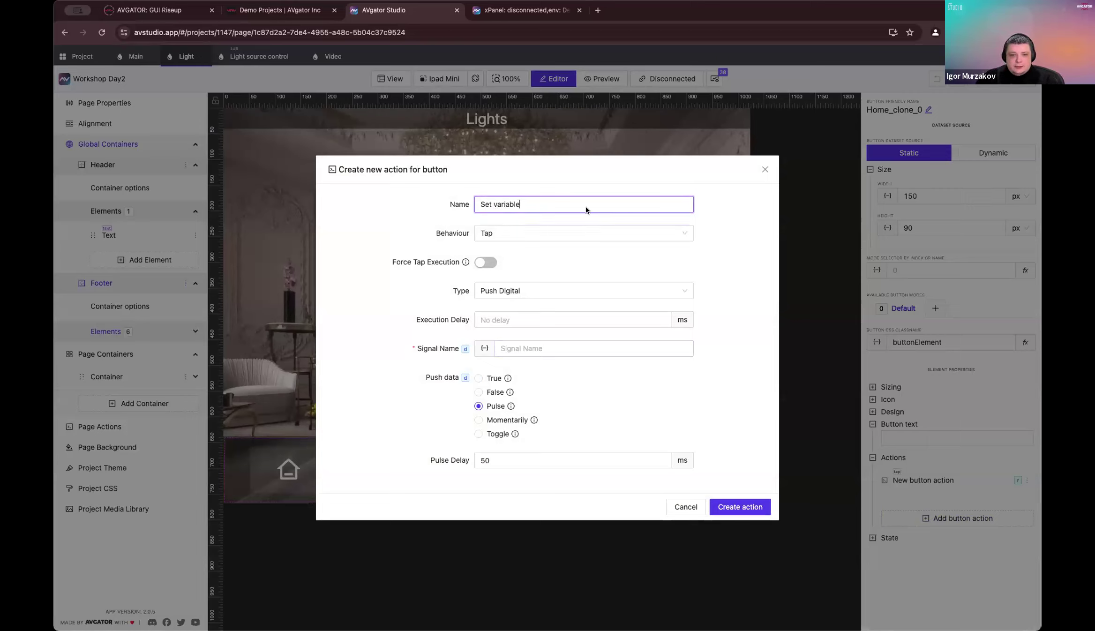
Step: Make the new action a Set Variable type that sets currentPage to Video, and create it
click(577, 291)
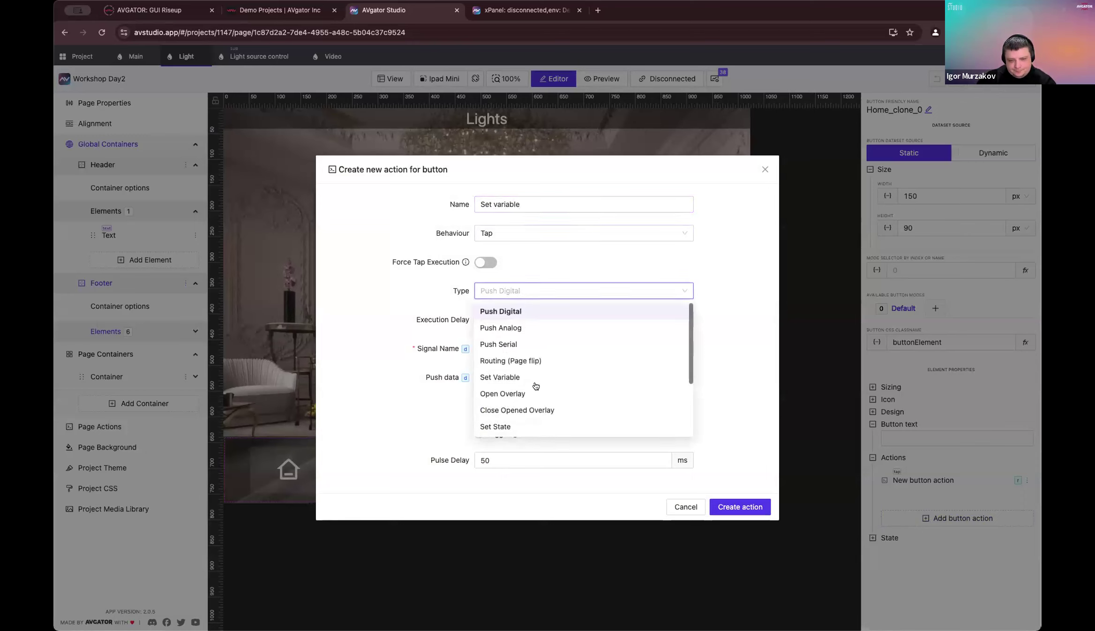
click(536, 377)
click(537, 403)
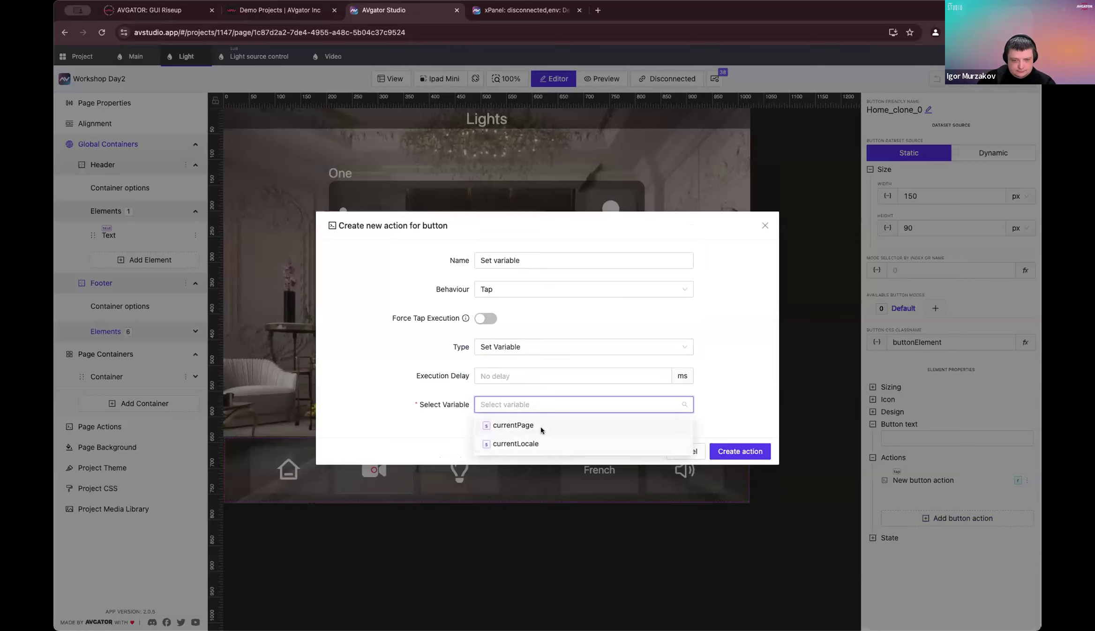
click(539, 429)
click(533, 417)
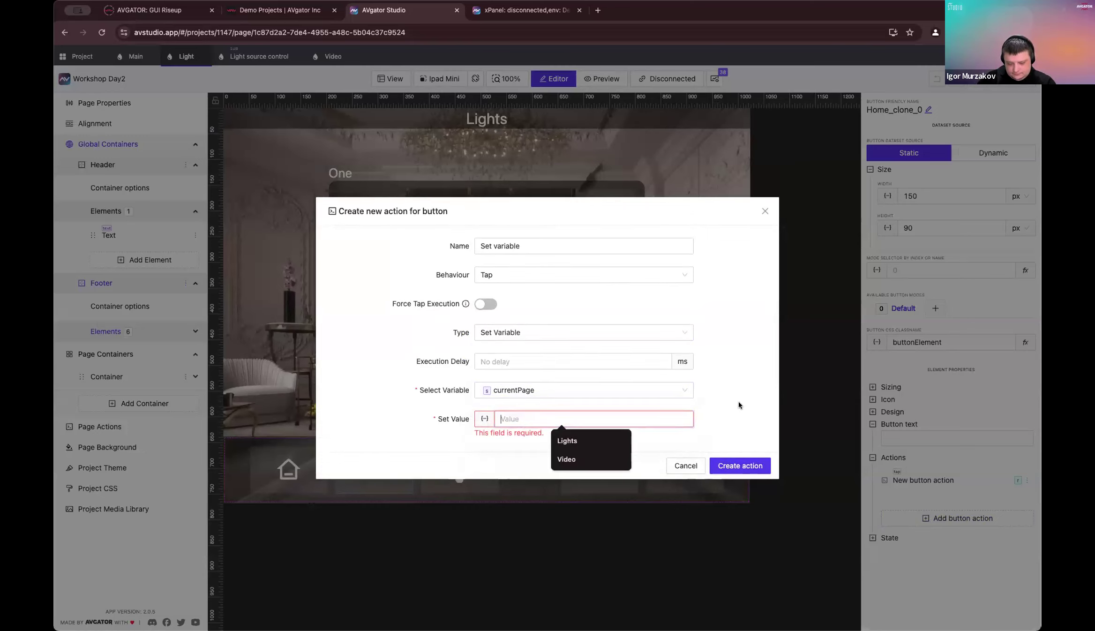
text(Video)
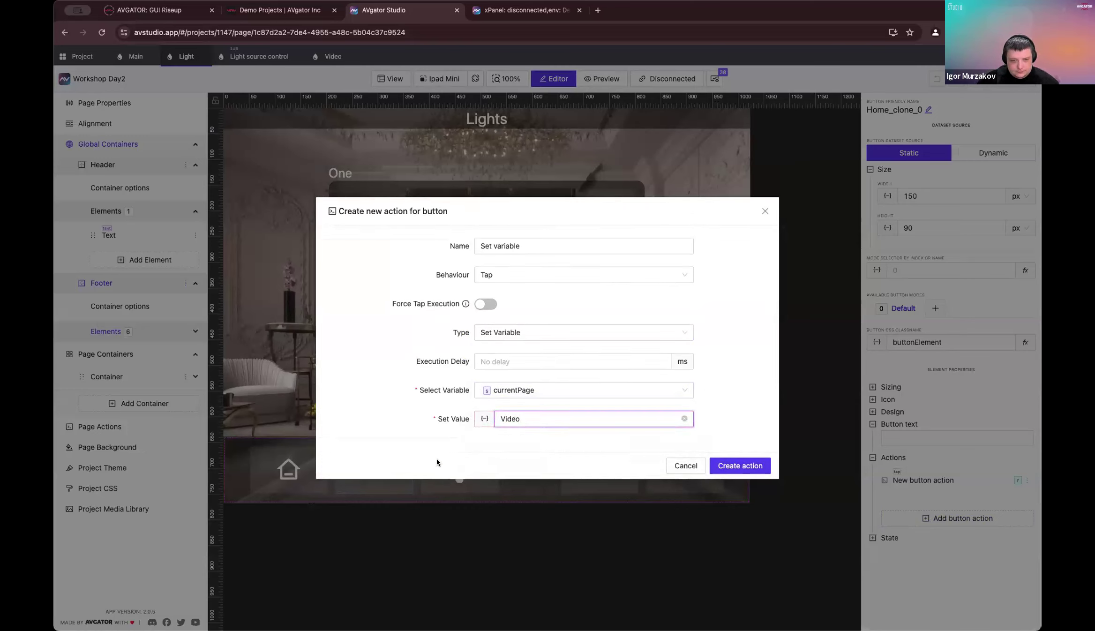
click(739, 466)
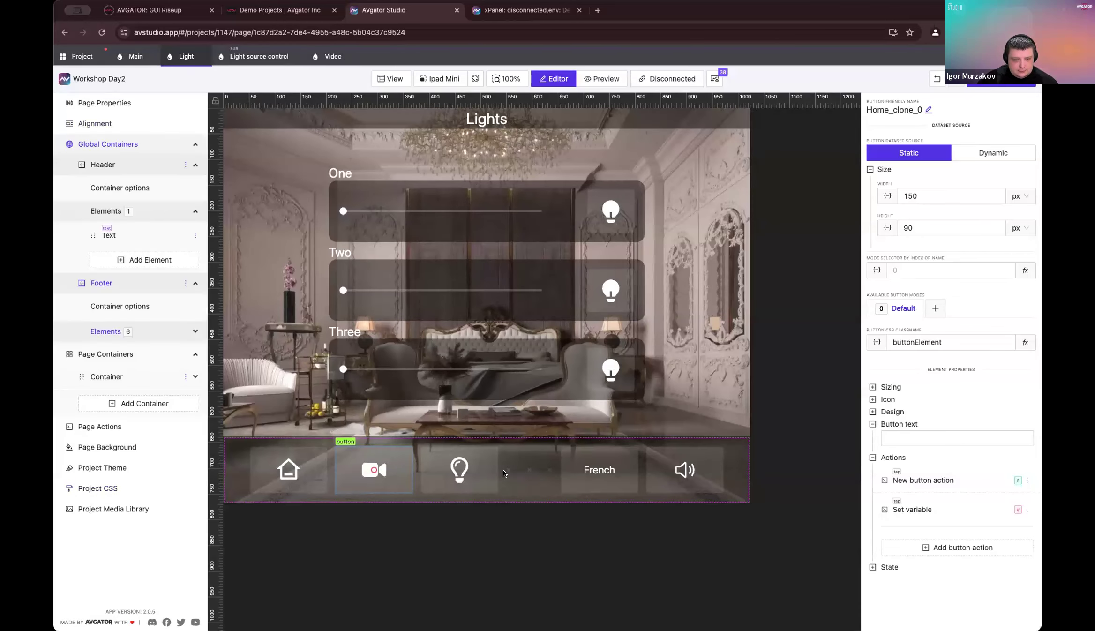
Step: Check the footer's light bulb button for existing actions, and reload the live panel
click(450, 470)
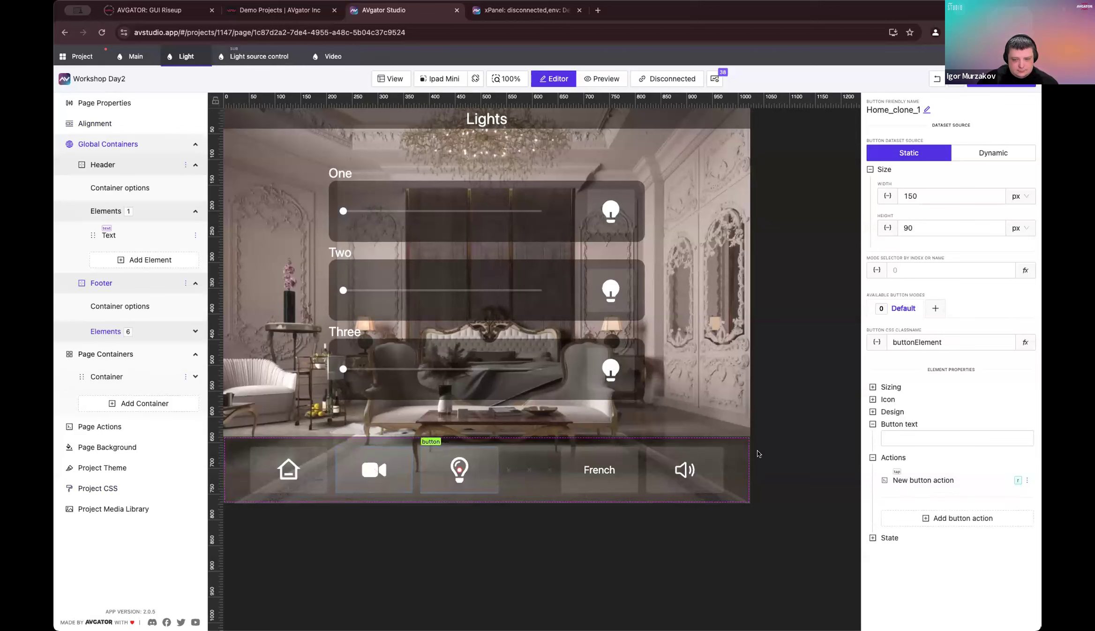
key(ctrl+Tab)
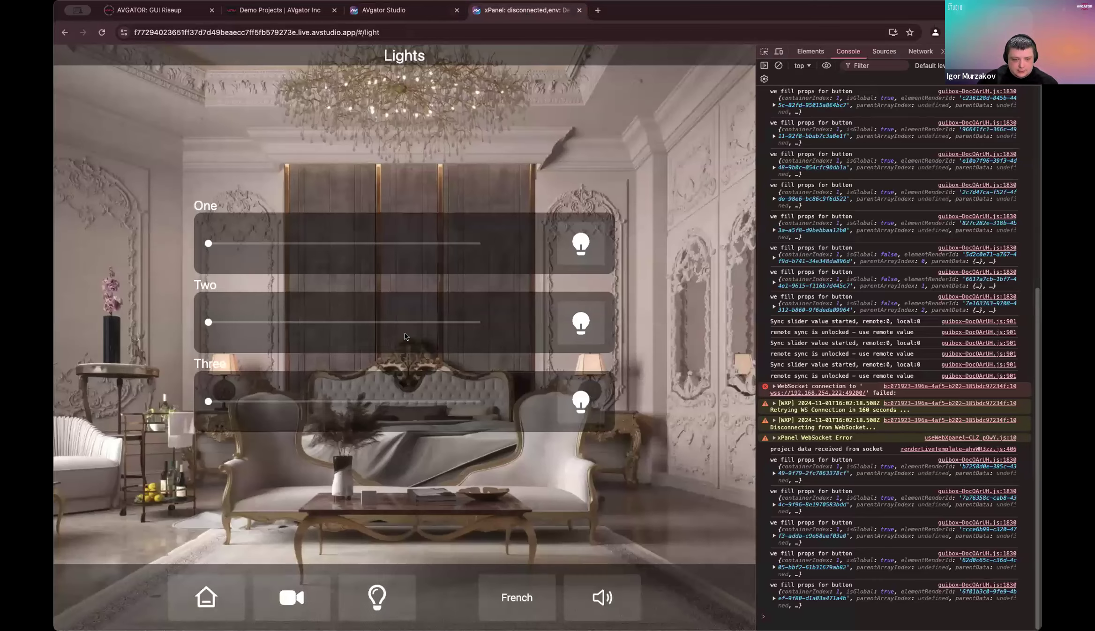
click(101, 32)
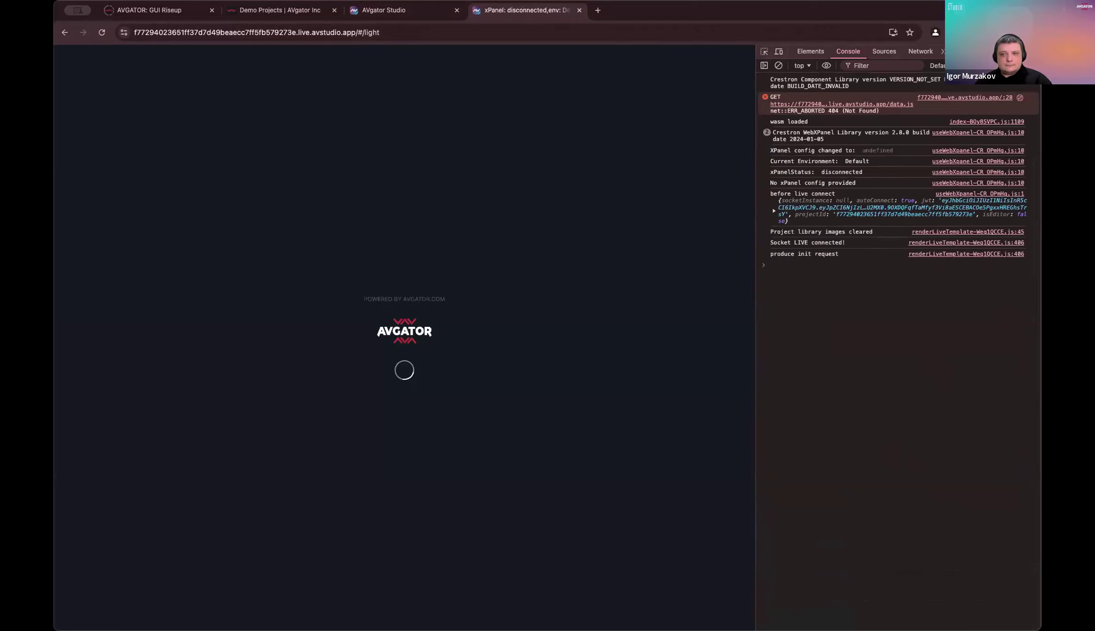
Step: Close the developer tools and test the live panel's header title by switching repeatedly between the Video and Light pages
key(super+alt+i)
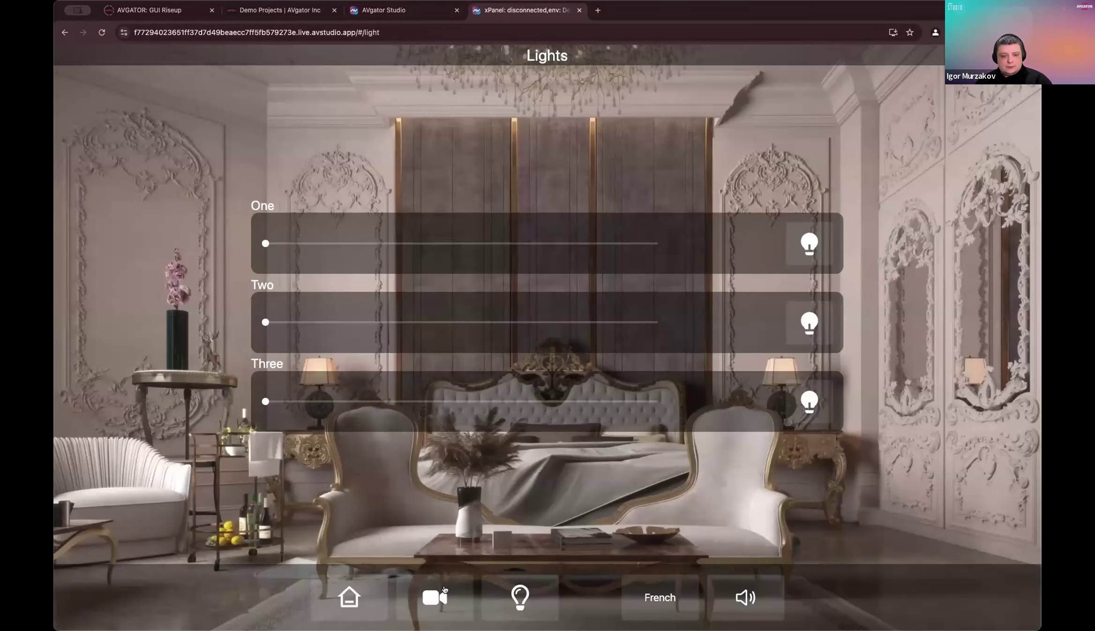
click(444, 590)
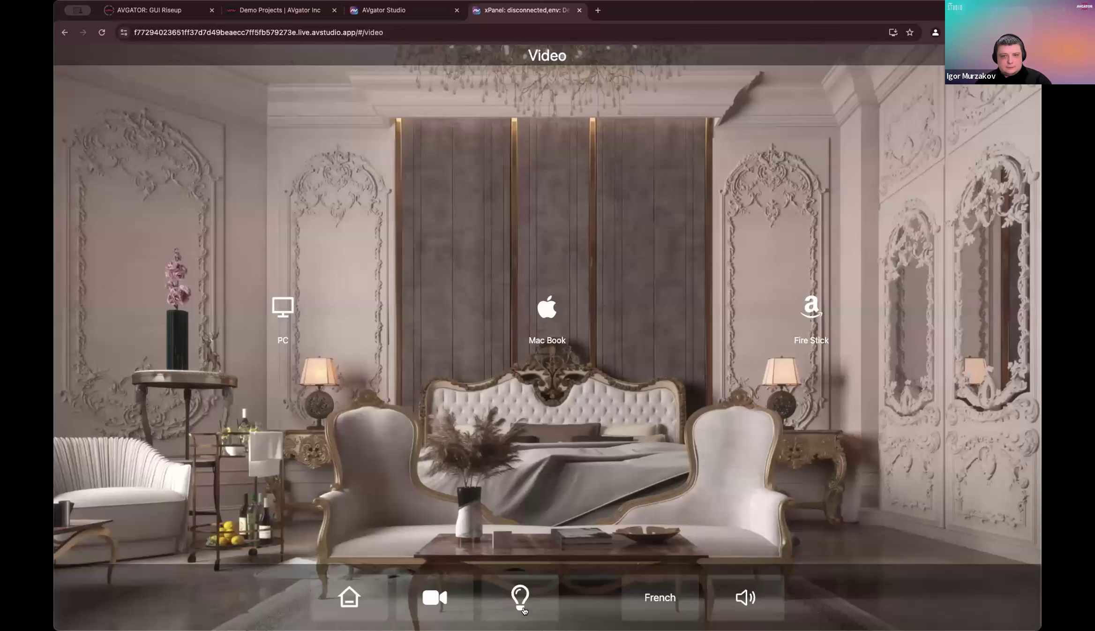
click(524, 609)
click(467, 601)
click(517, 604)
click(456, 605)
click(542, 602)
click(450, 598)
click(521, 600)
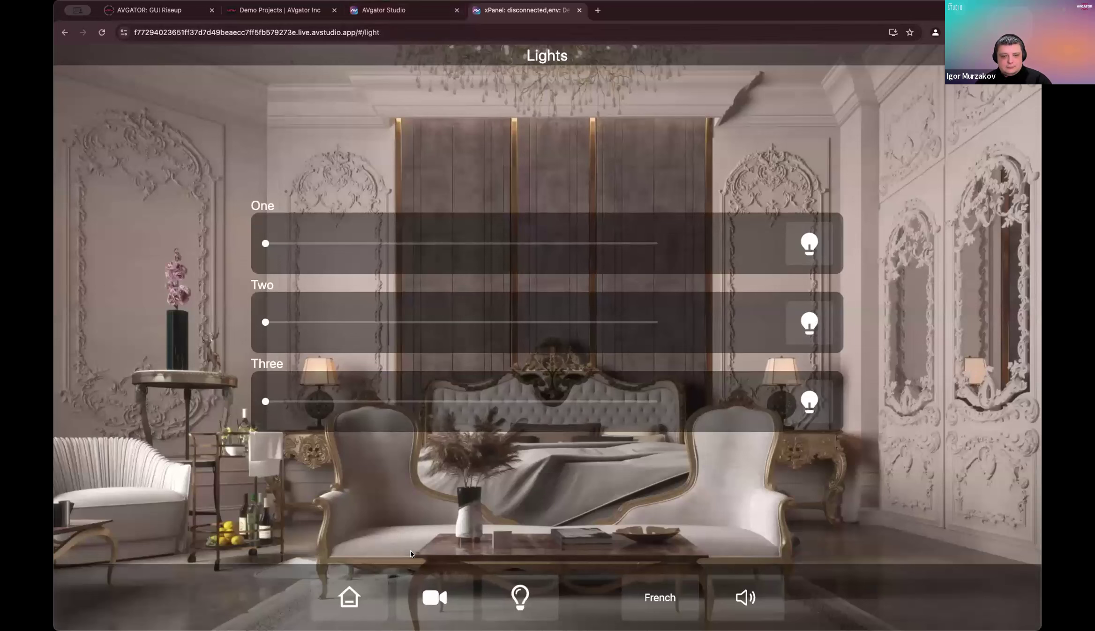
click(434, 597)
Step: Delete the Set variable action from the footer's video button in the Light page editor
click(395, 12)
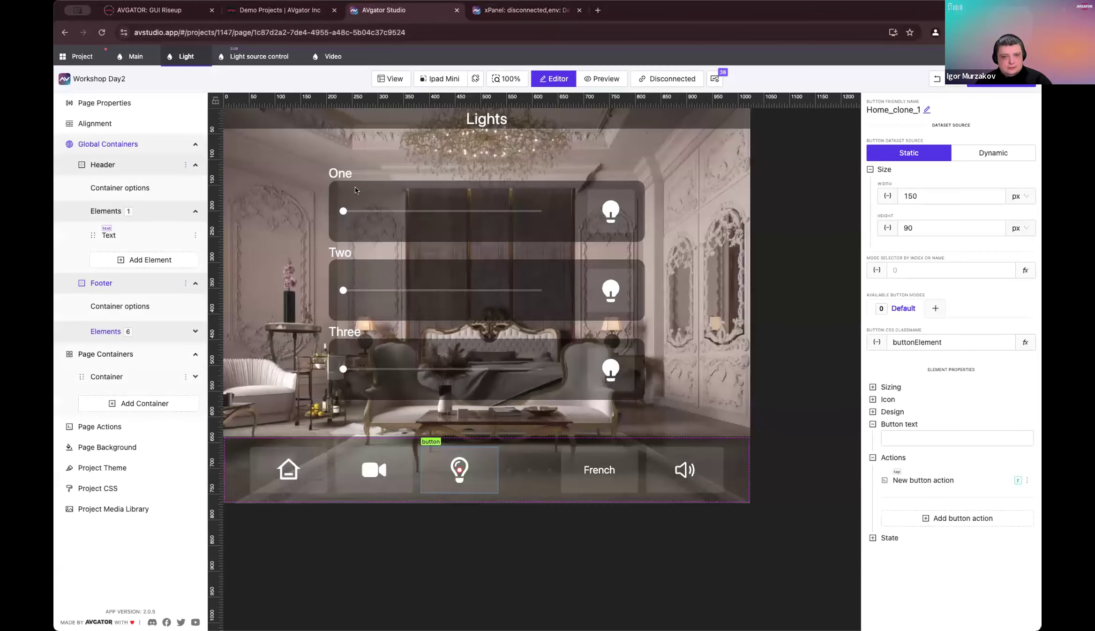
click(1027, 509)
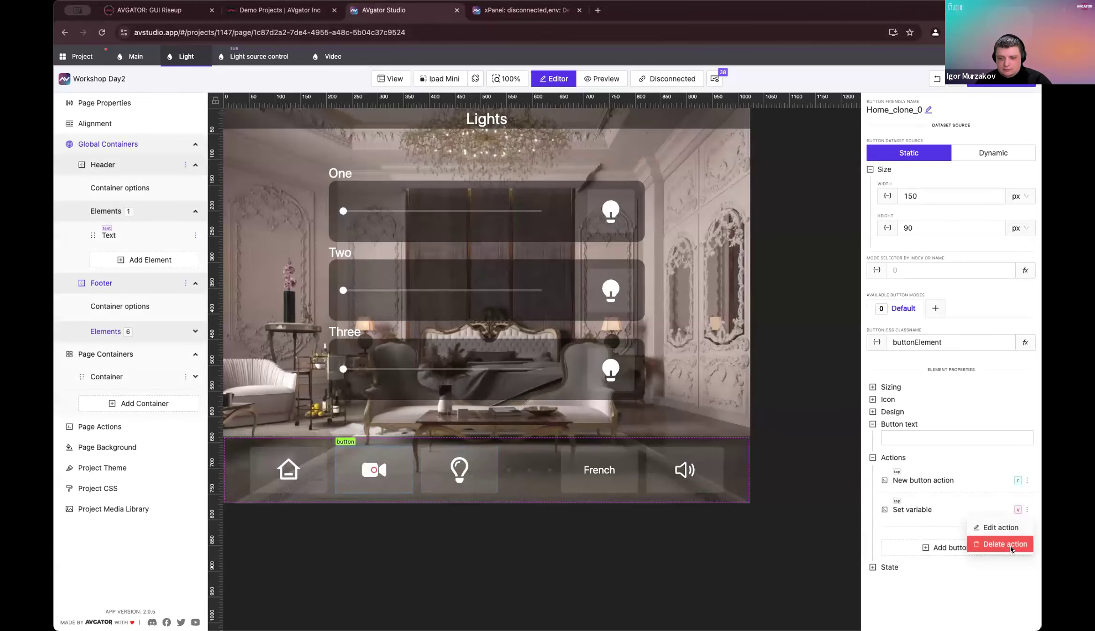
click(1011, 545)
click(607, 172)
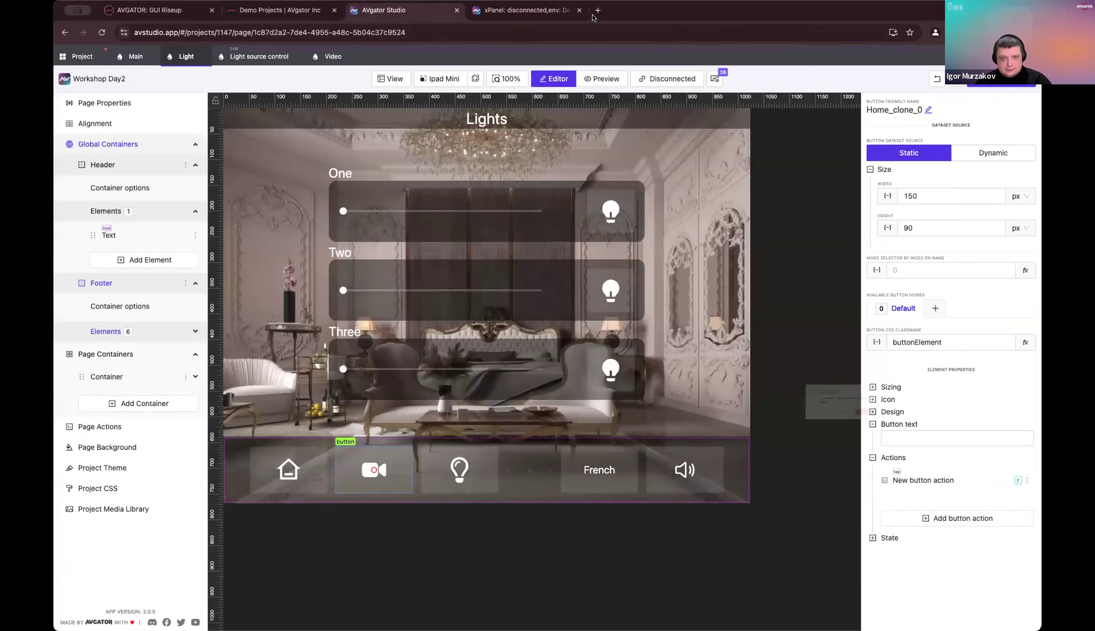
Step: Retest the footer's video and light bulb buttons in the live panel, checking the header title on each page
click(534, 6)
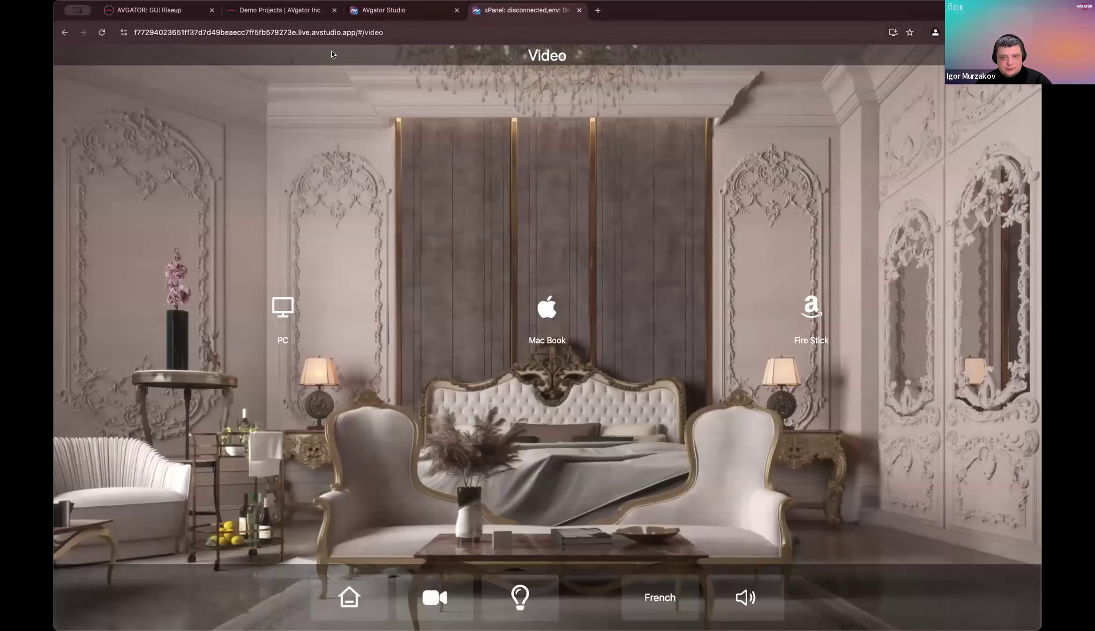
click(437, 599)
click(499, 602)
click(465, 601)
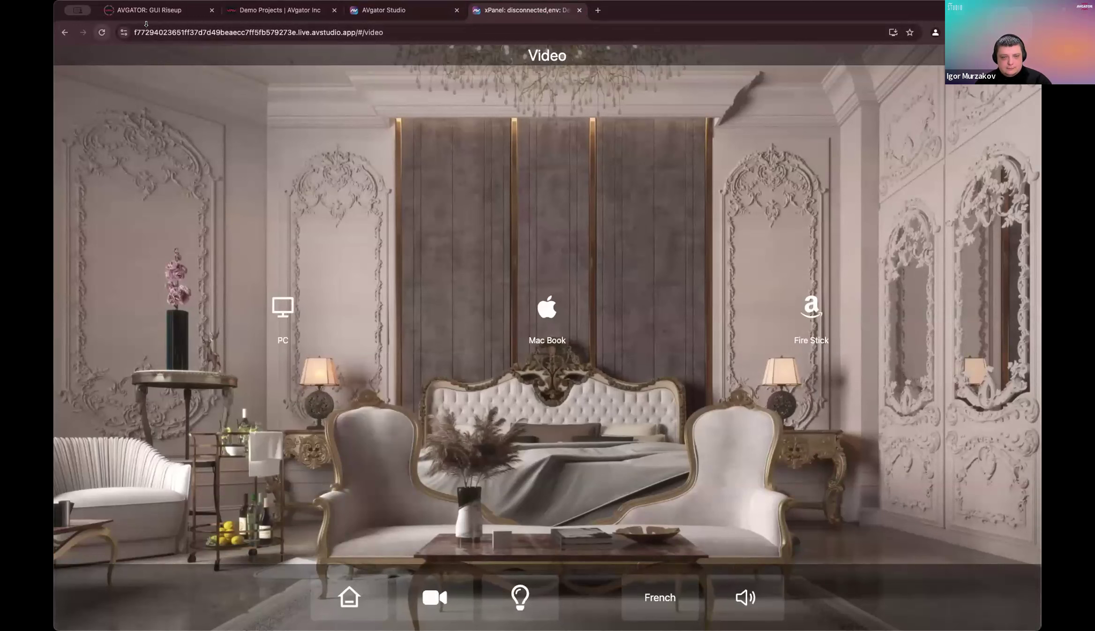
click(541, 610)
click(543, 606)
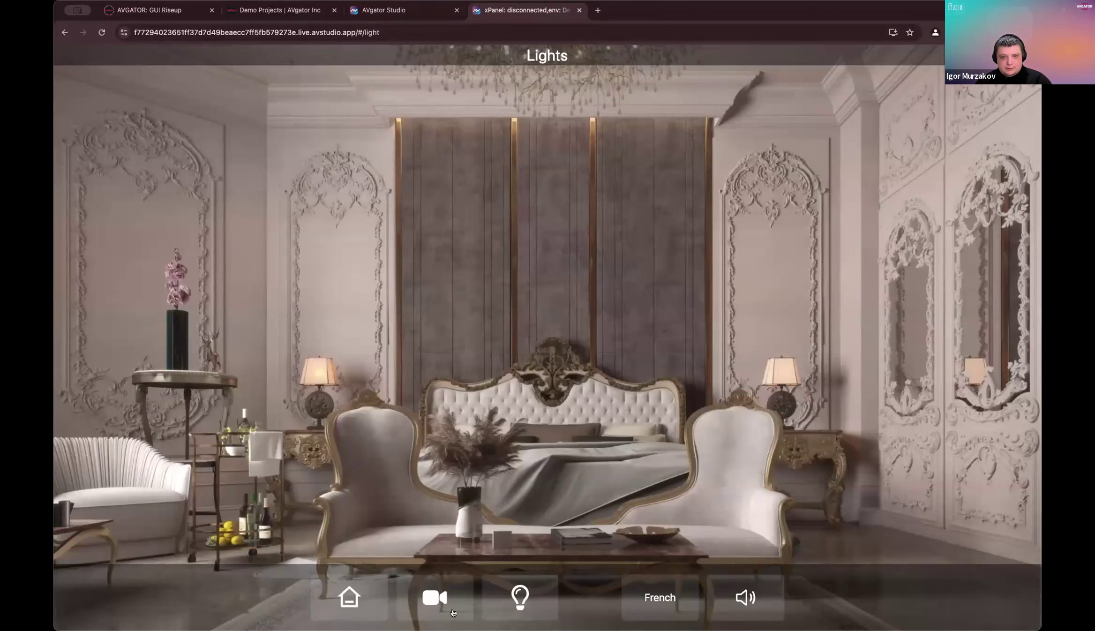
click(512, 608)
click(512, 608)
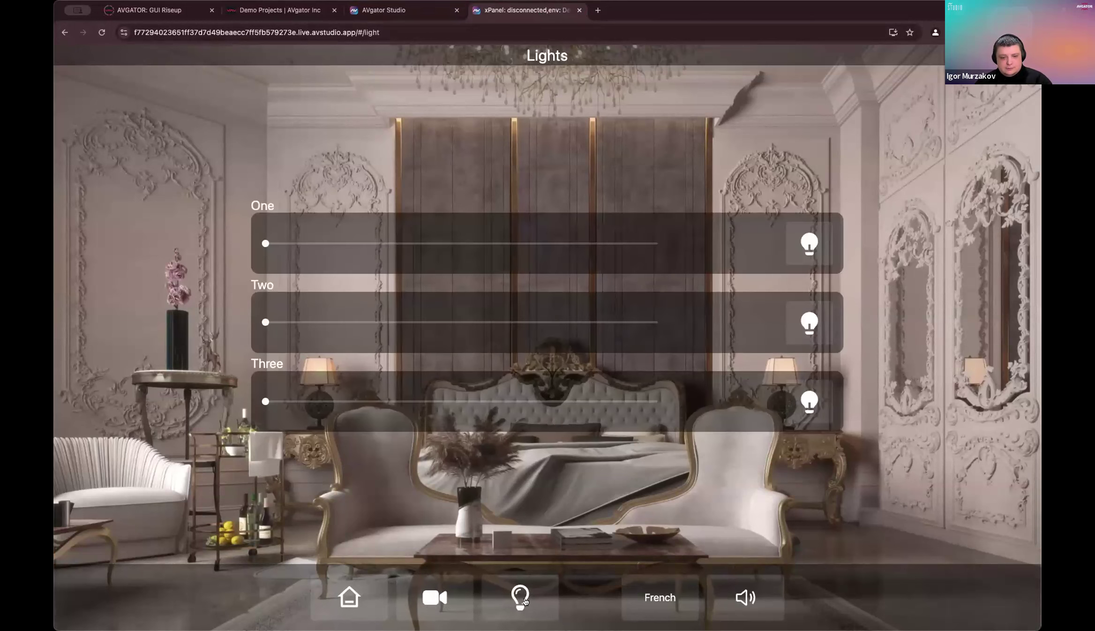
click(512, 598)
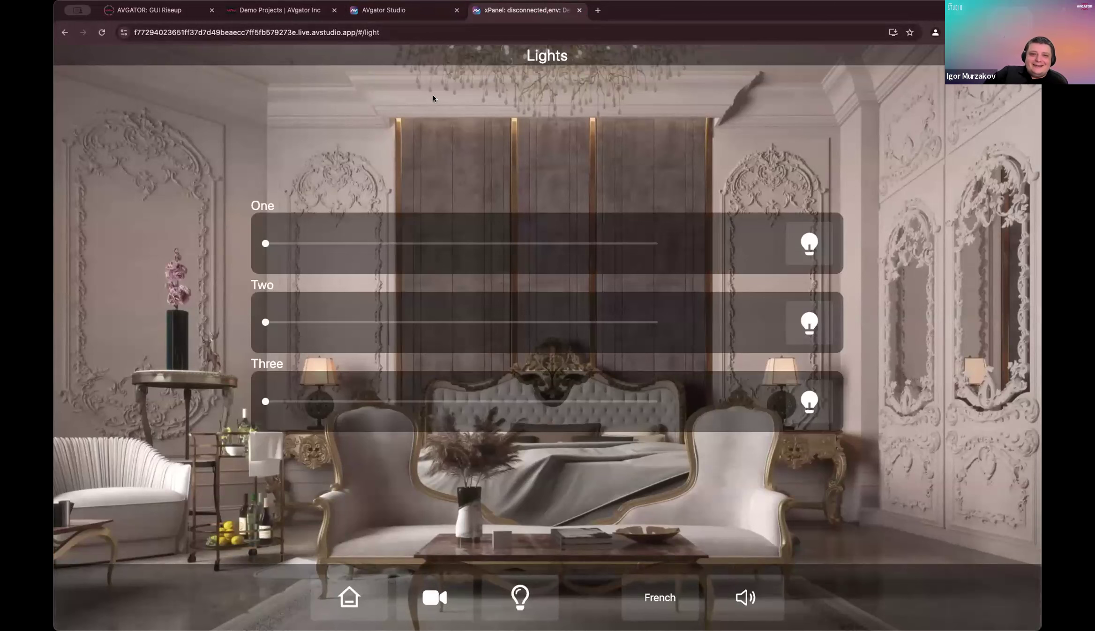
Step: Return to the Light page editor, select its page container, and save the project
click(445, 10)
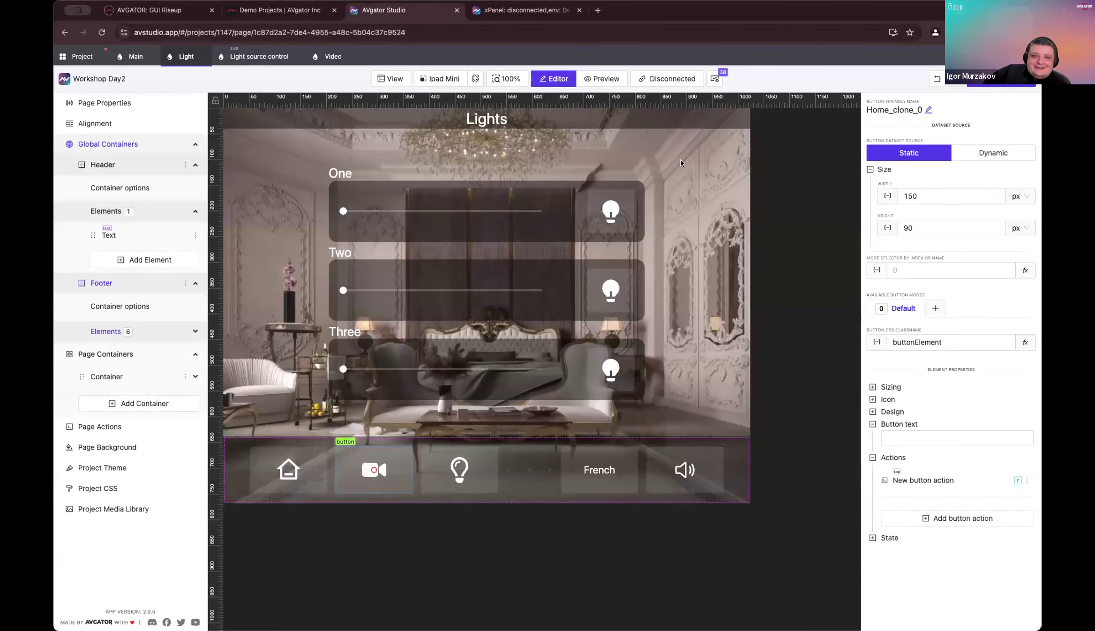
click(694, 187)
click(1001, 86)
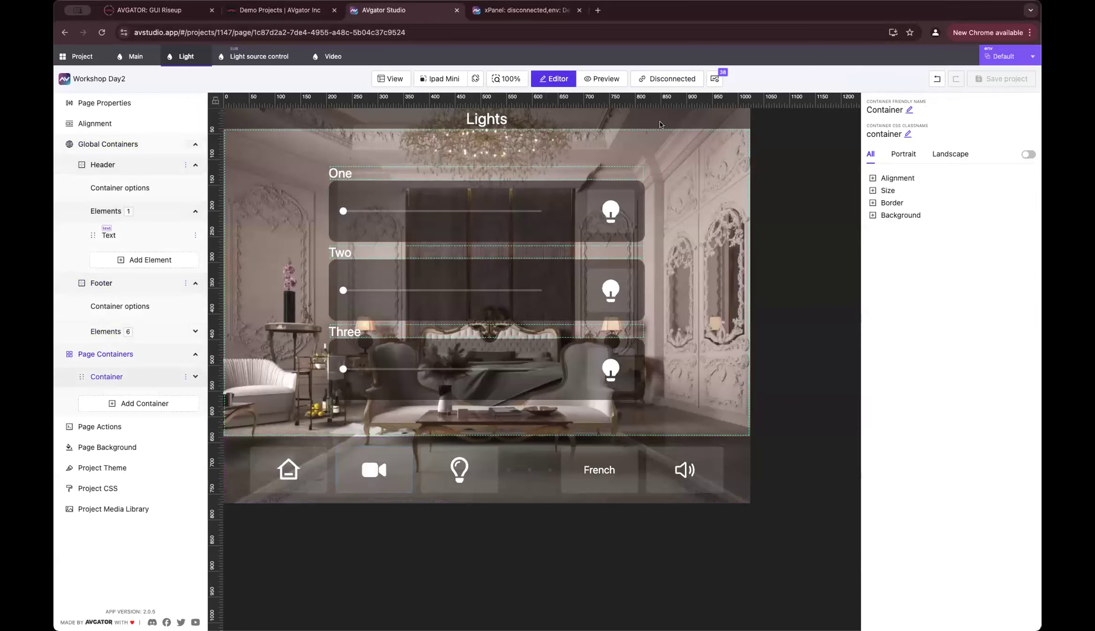
Step: Compare the header text on the Light and Video pages in the editor with the live panel's title
click(521, 10)
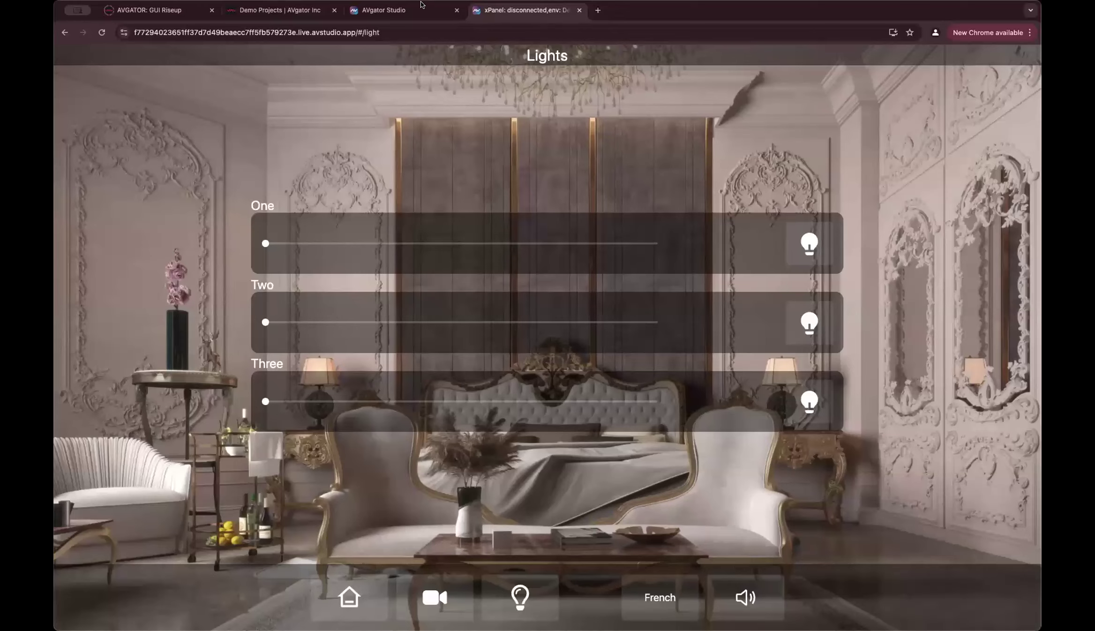
click(421, 6)
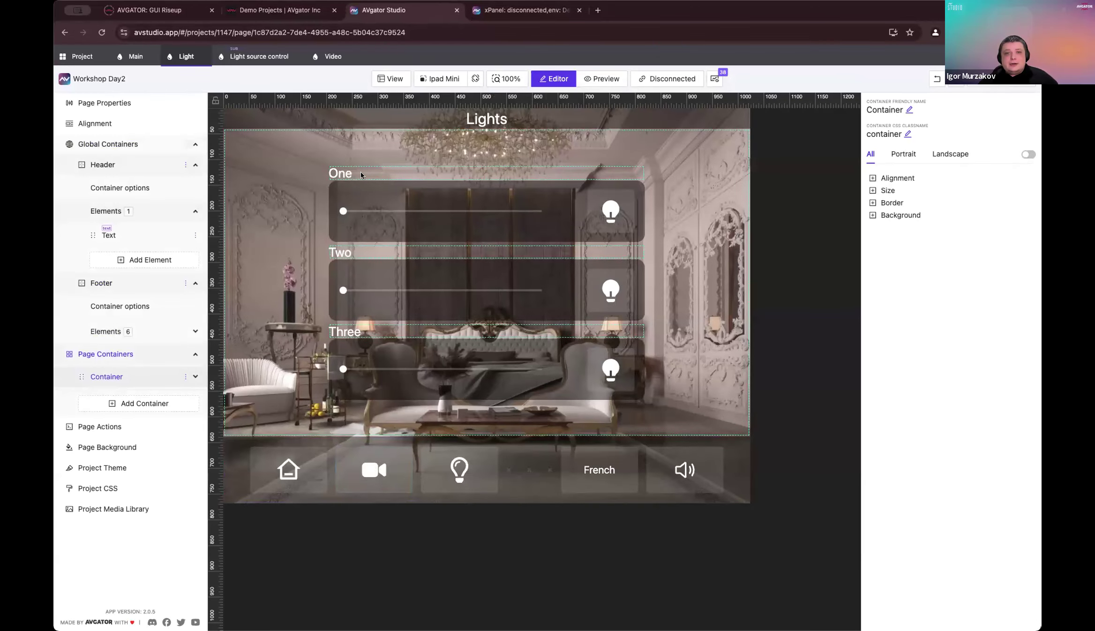
click(485, 119)
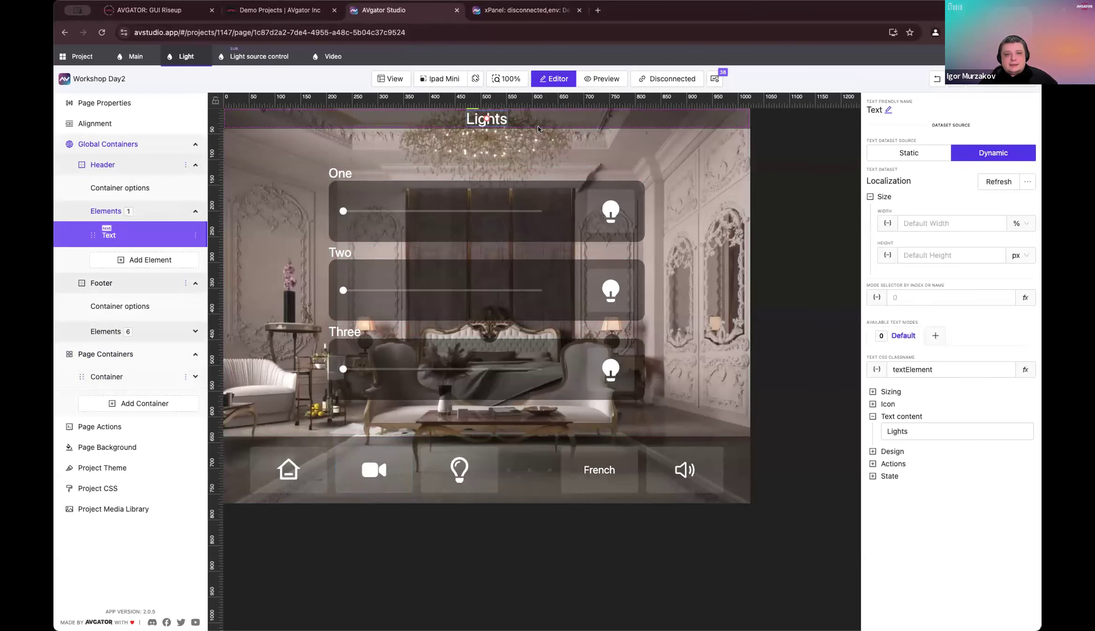
click(331, 58)
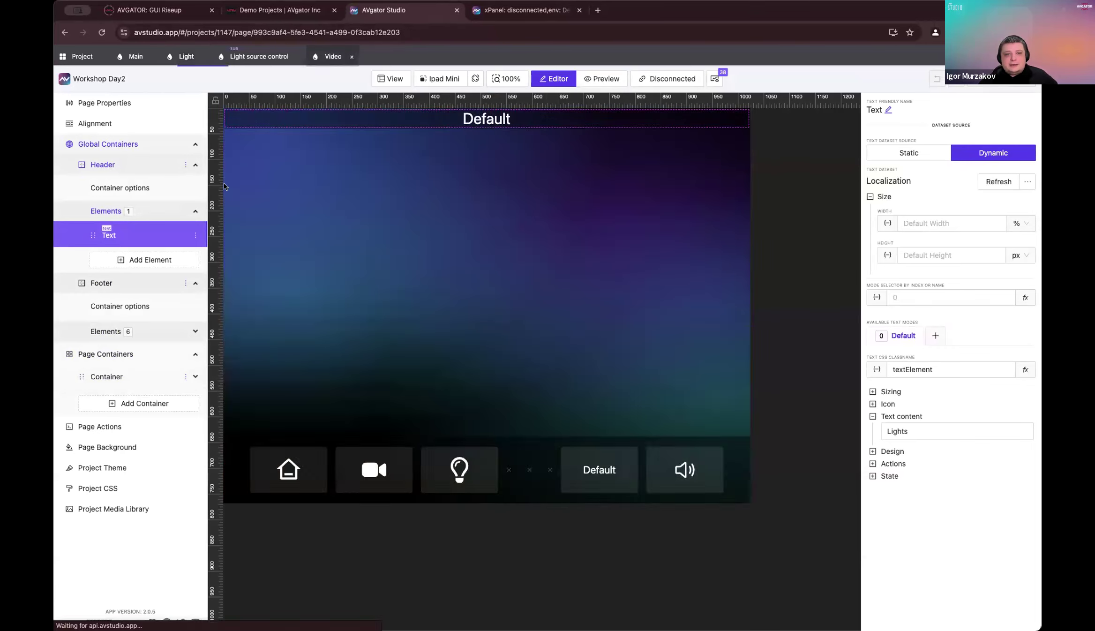
click(187, 57)
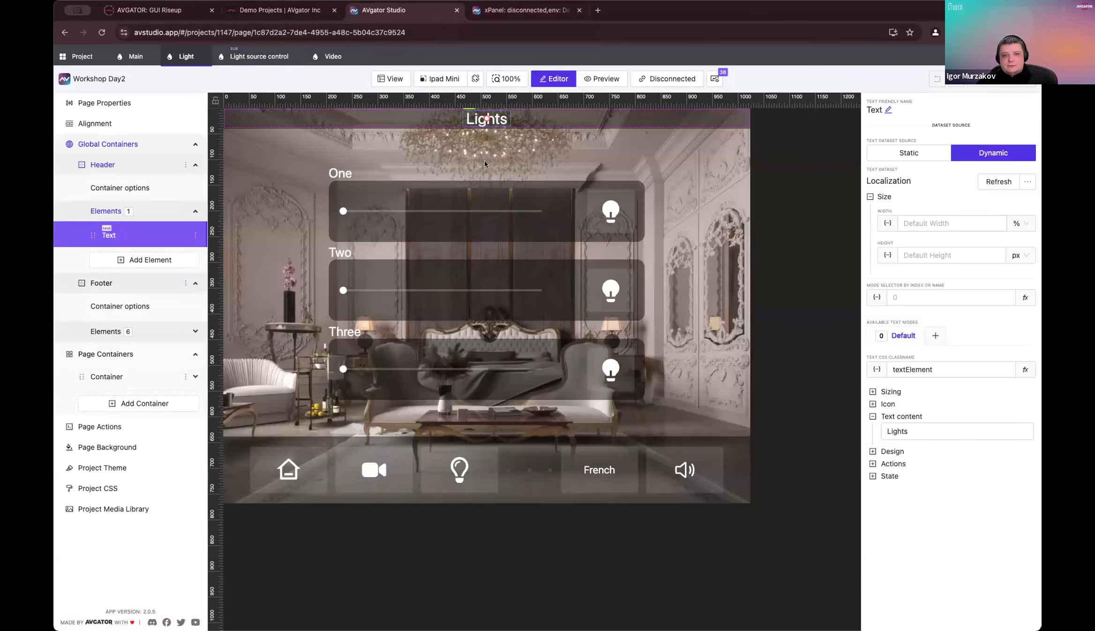
click(537, 8)
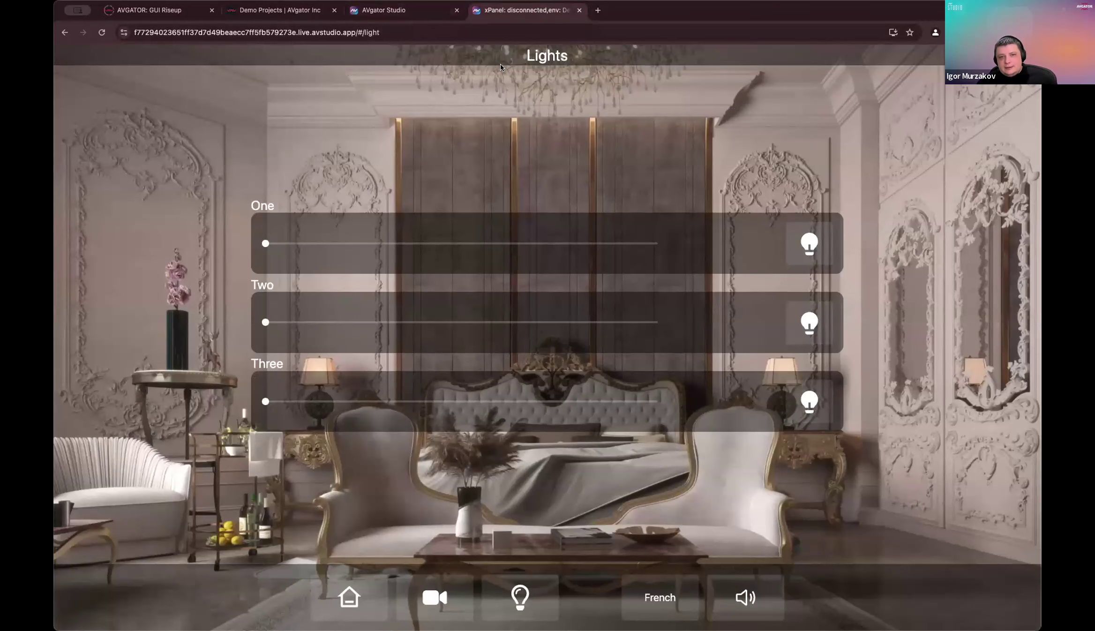
click(419, 9)
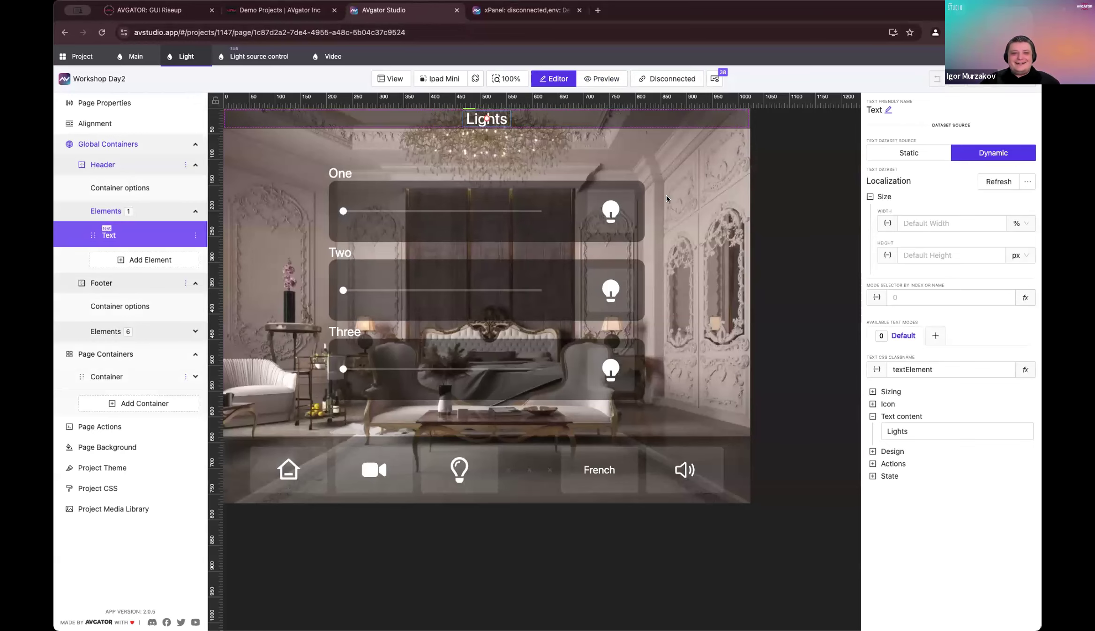
Step: Test the live panel's title localization by switching pages and toggling between French and English on the Video page
click(525, 10)
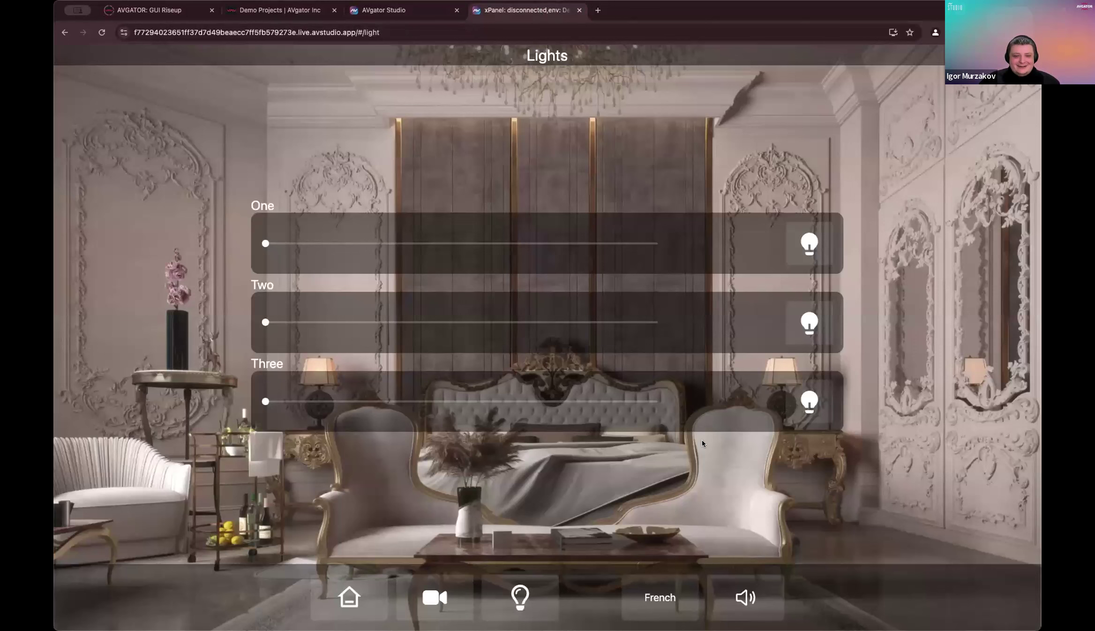
click(448, 602)
click(534, 601)
click(448, 600)
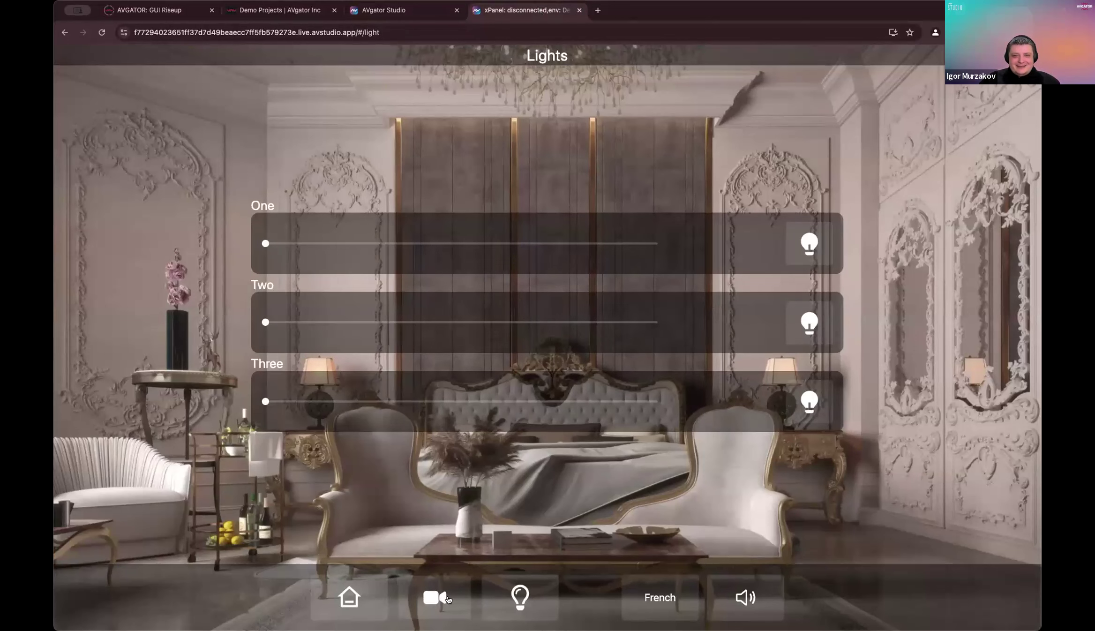
click(640, 602)
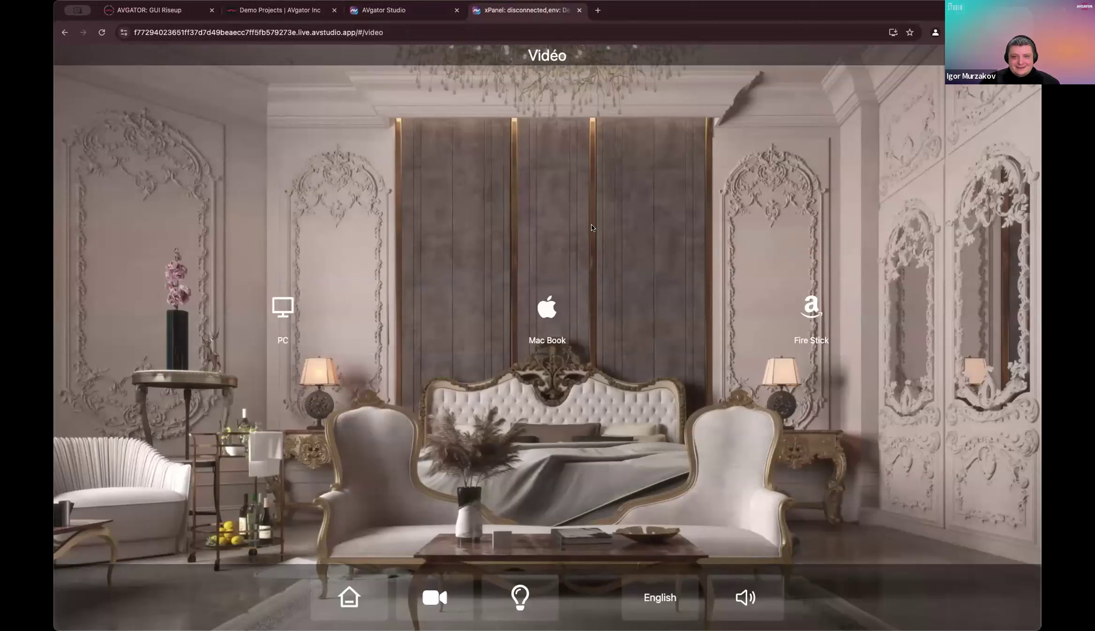
click(670, 600)
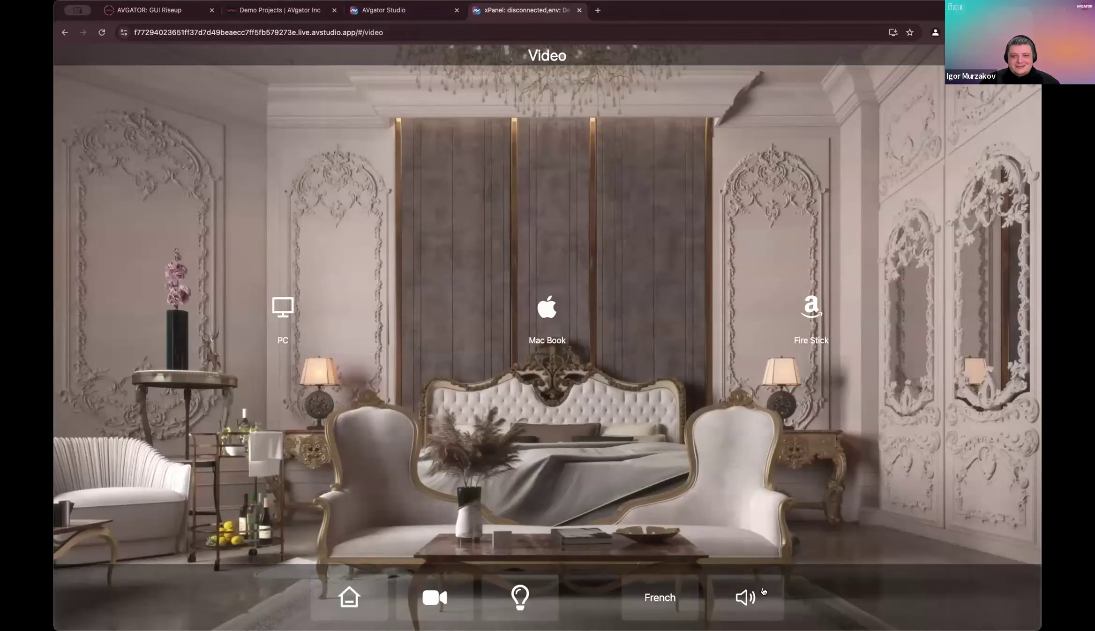
click(657, 595)
click(656, 593)
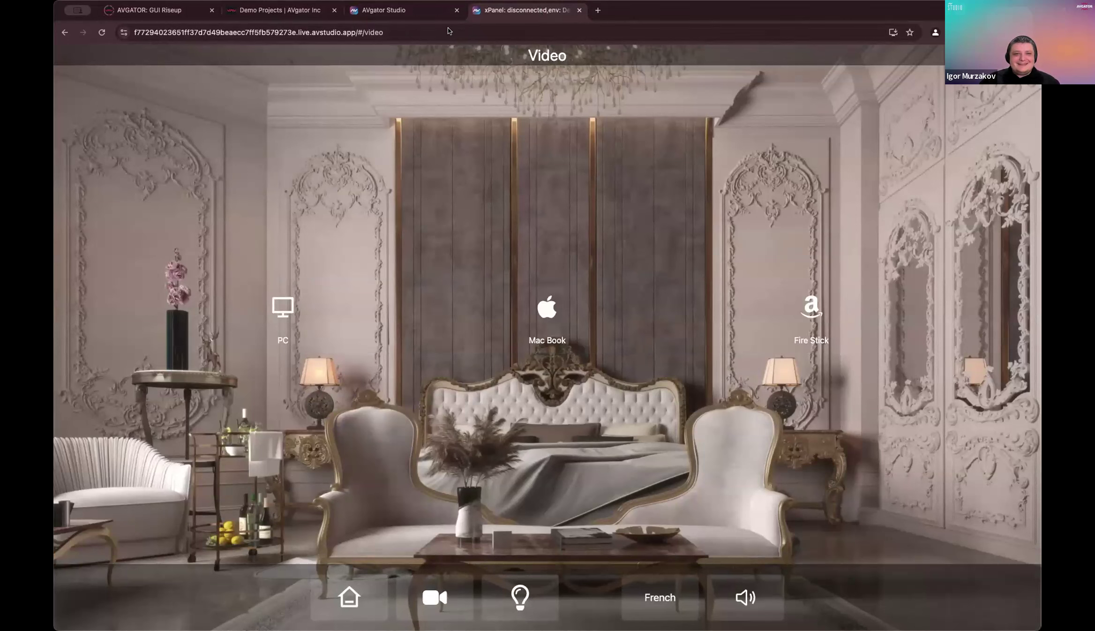
Step: Clone the Lights data source in the project's data sources list
click(419, 9)
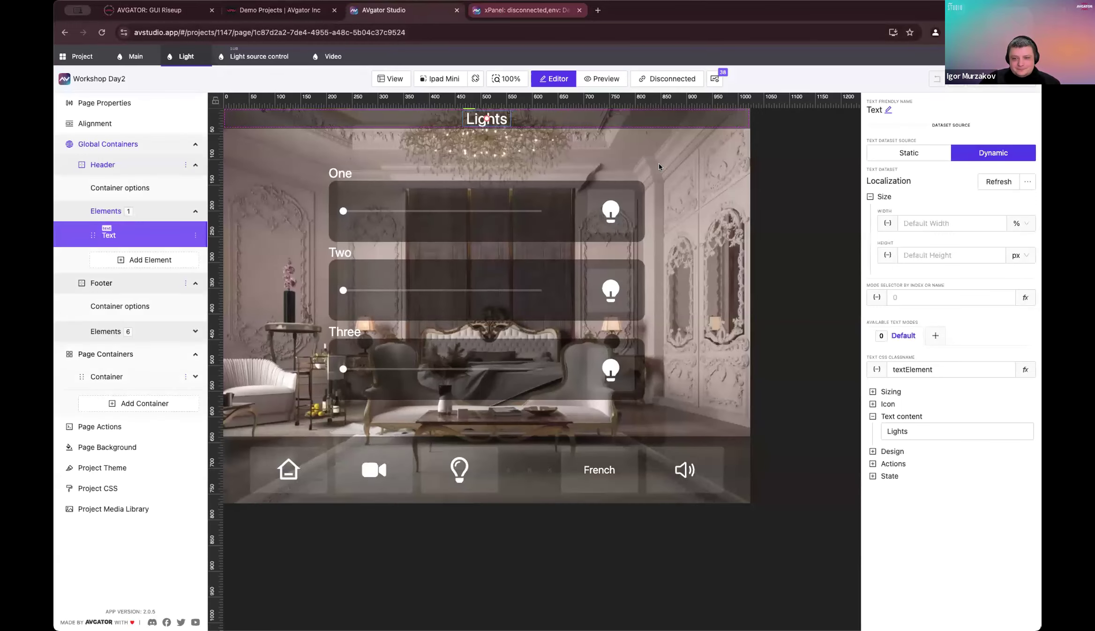
click(668, 211)
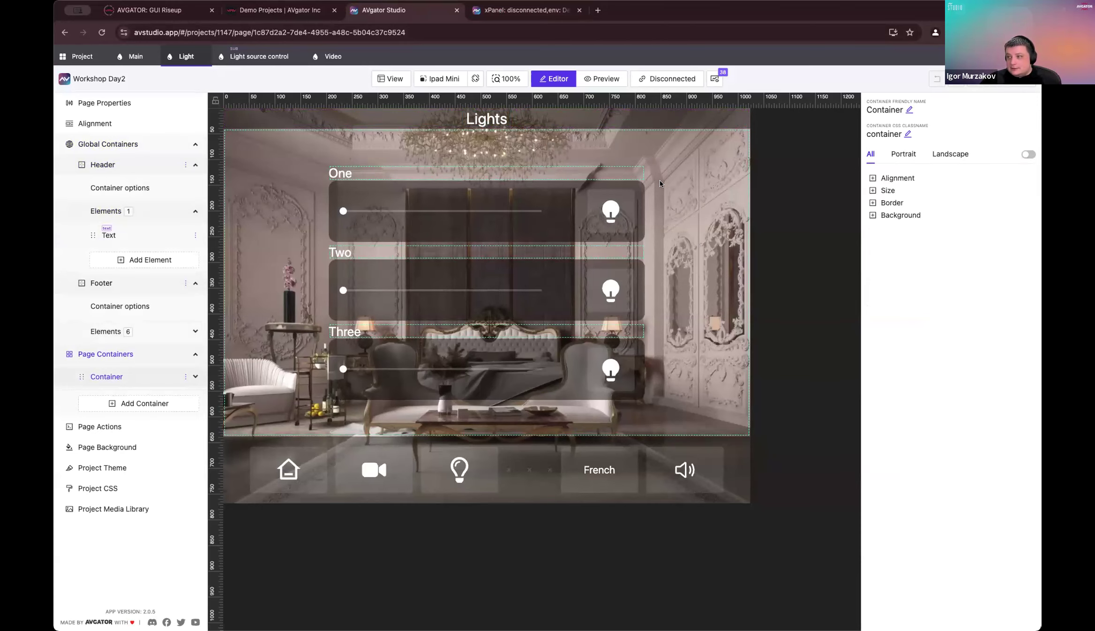
click(77, 57)
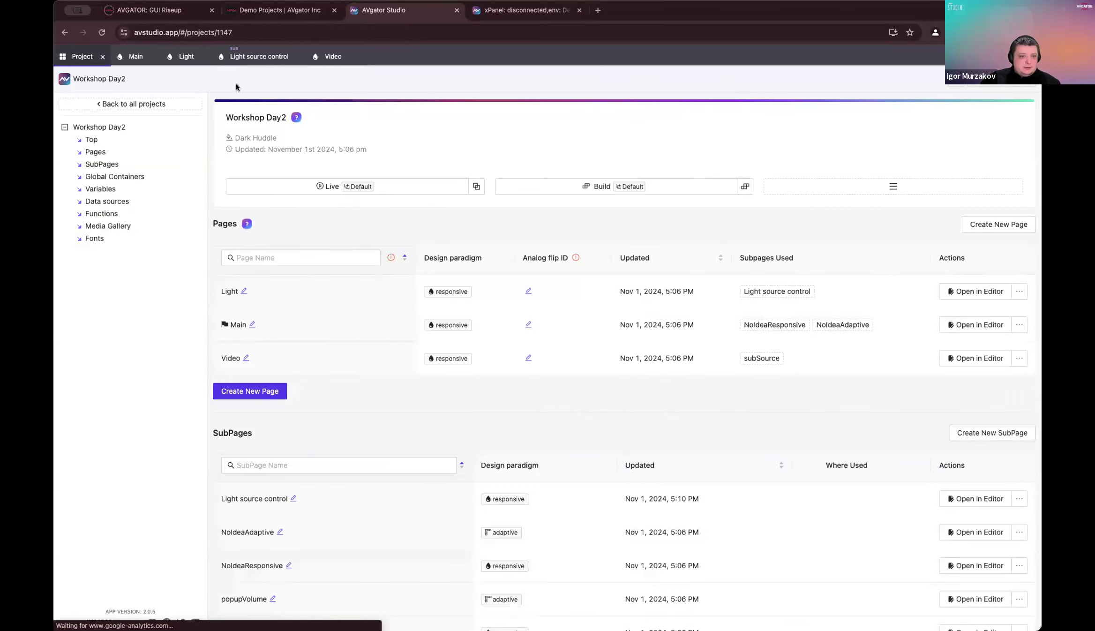
scroll(467, 369, down, 10)
scroll(454, 440, down, 9)
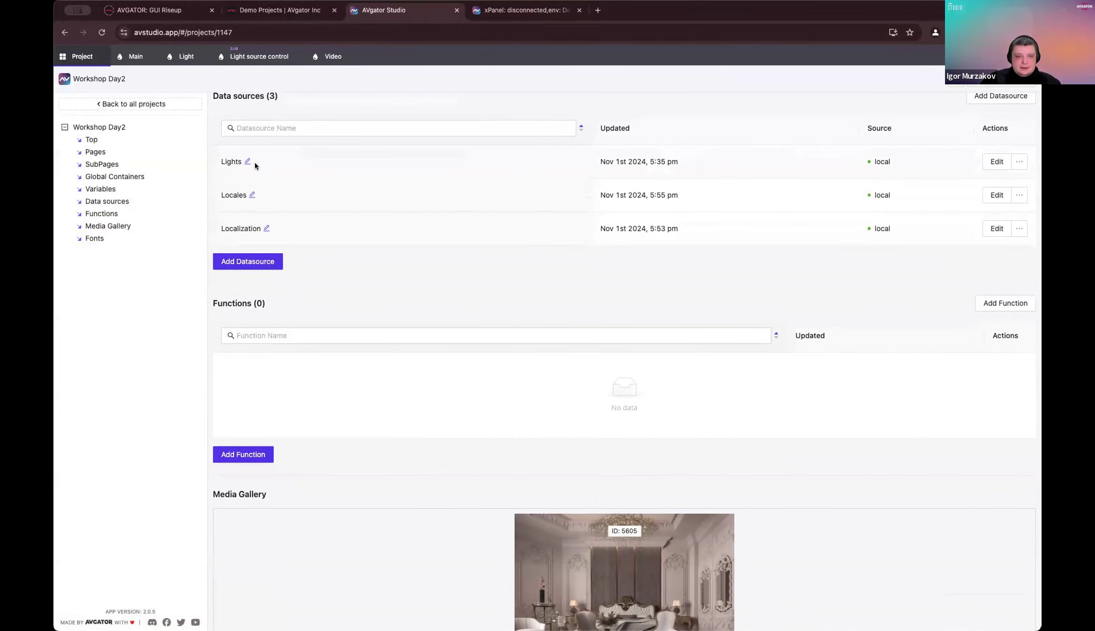
click(1019, 162)
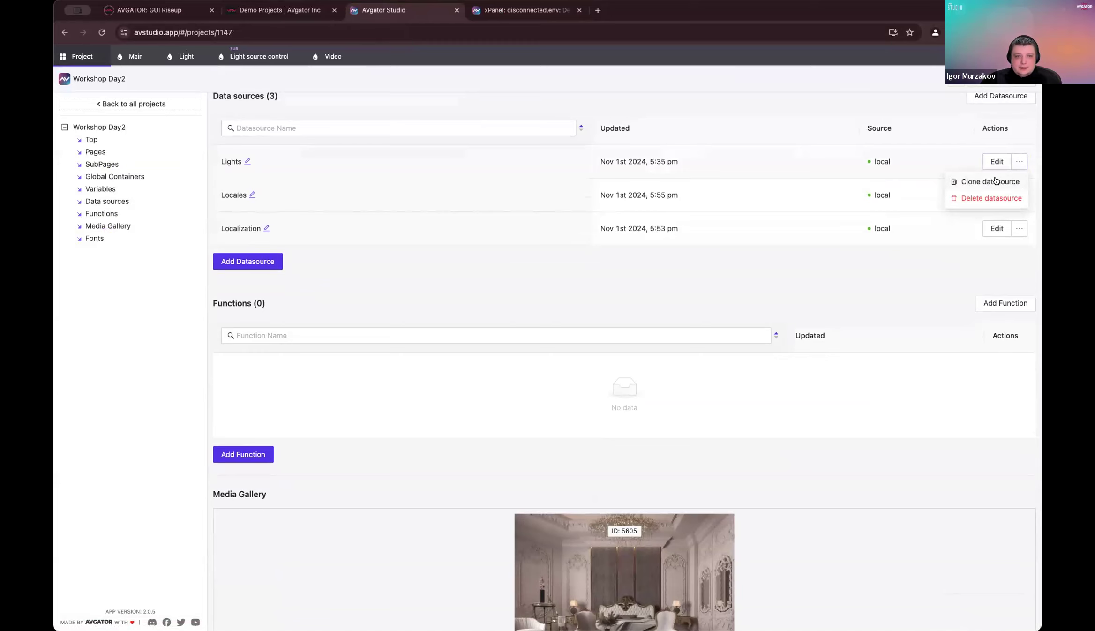
click(996, 181)
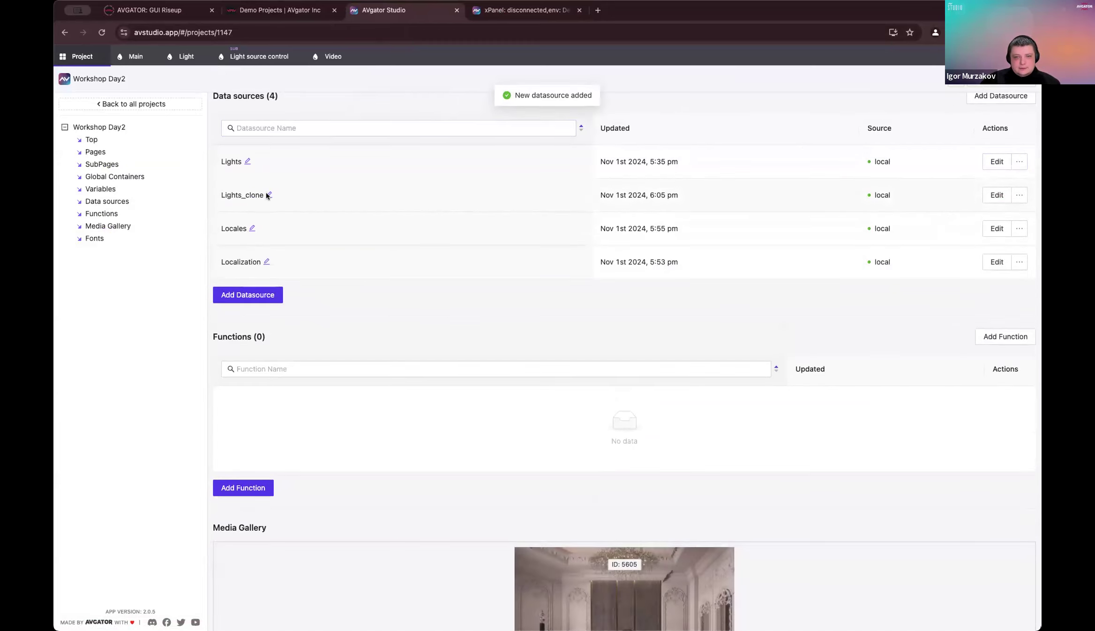
Step: Rename the cloned Lights data source to Presets
click(268, 194)
double_click(269, 195)
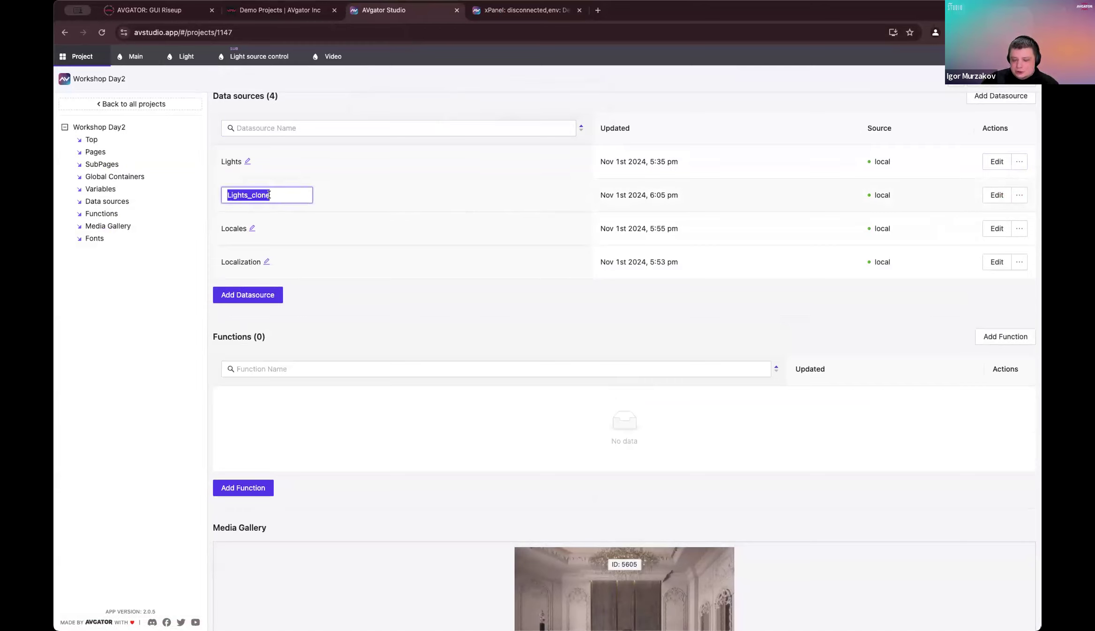
key(BackSpace)
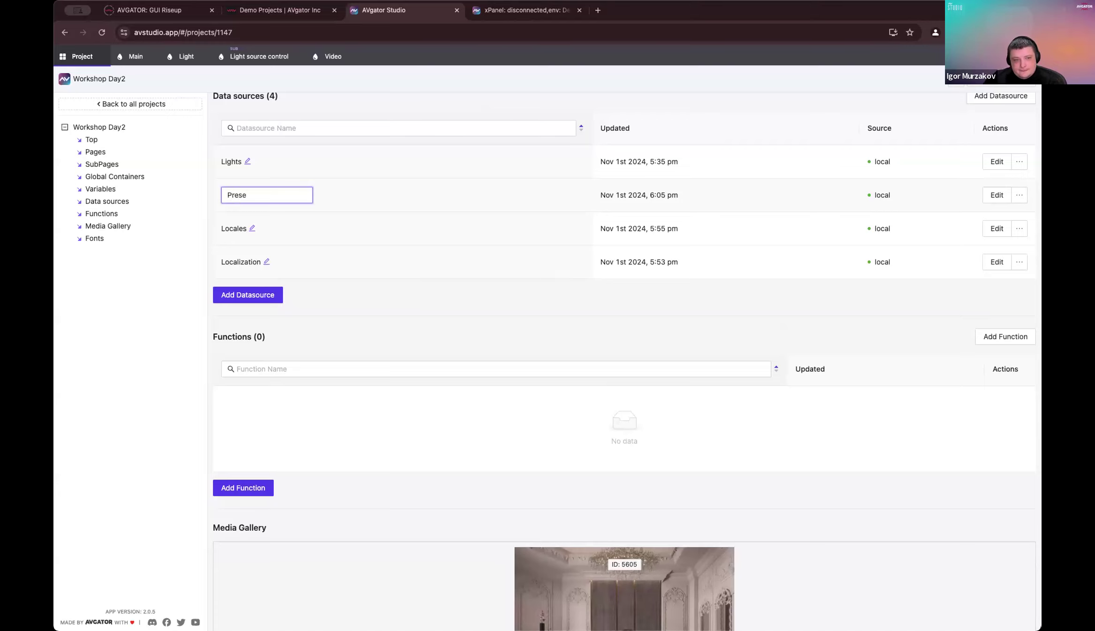
text(s)
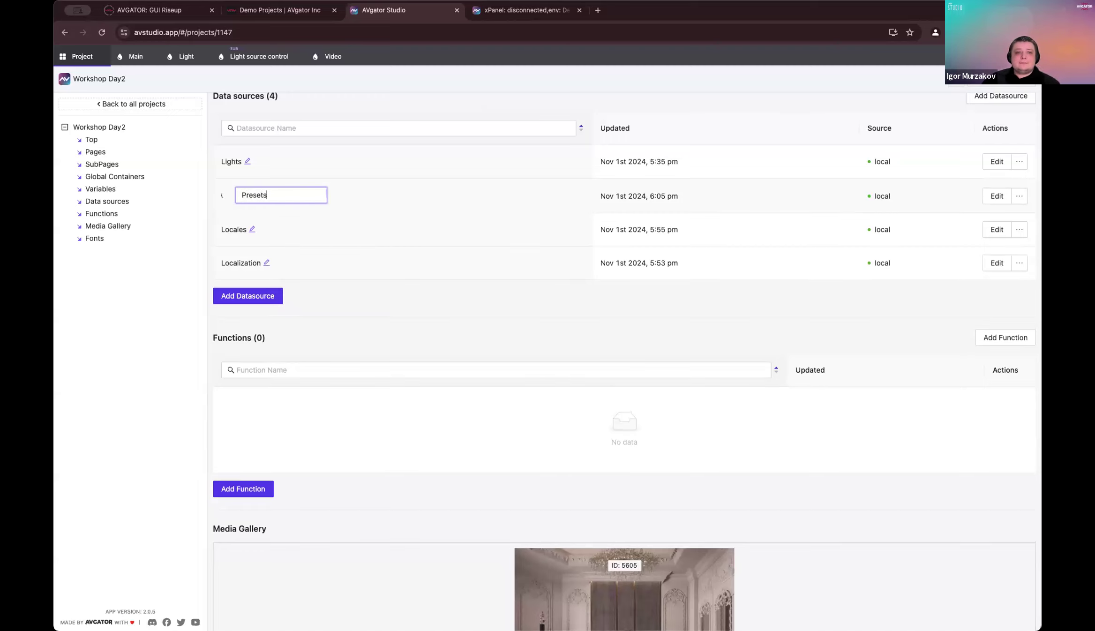
key(Return)
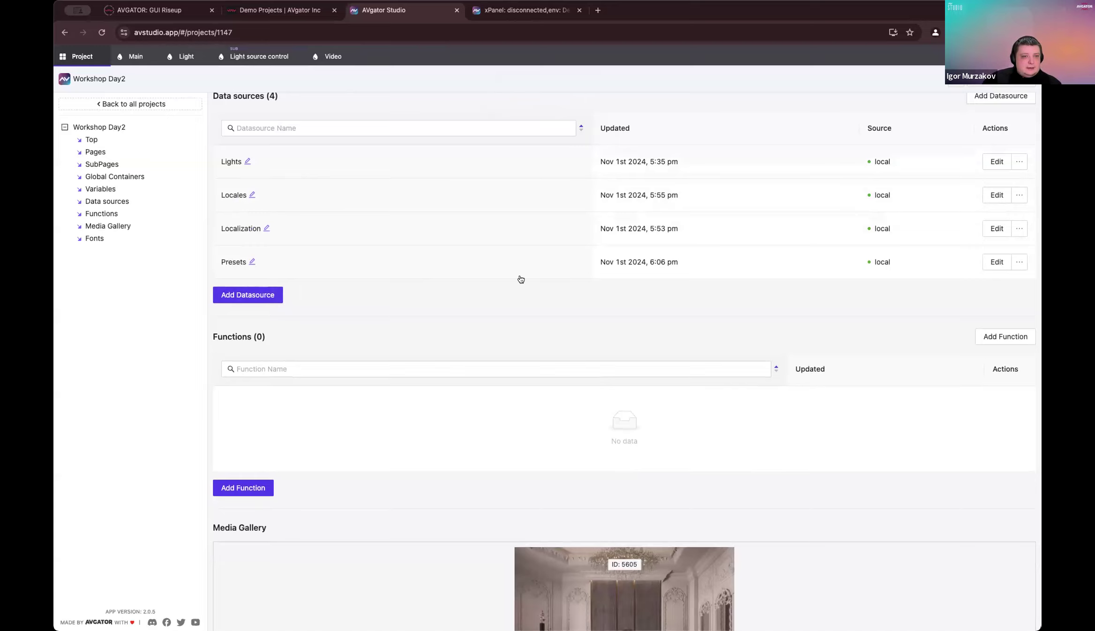
Step: Create a new subpage named Preset with the Responsive design paradigm
scroll(521, 279, up, 15)
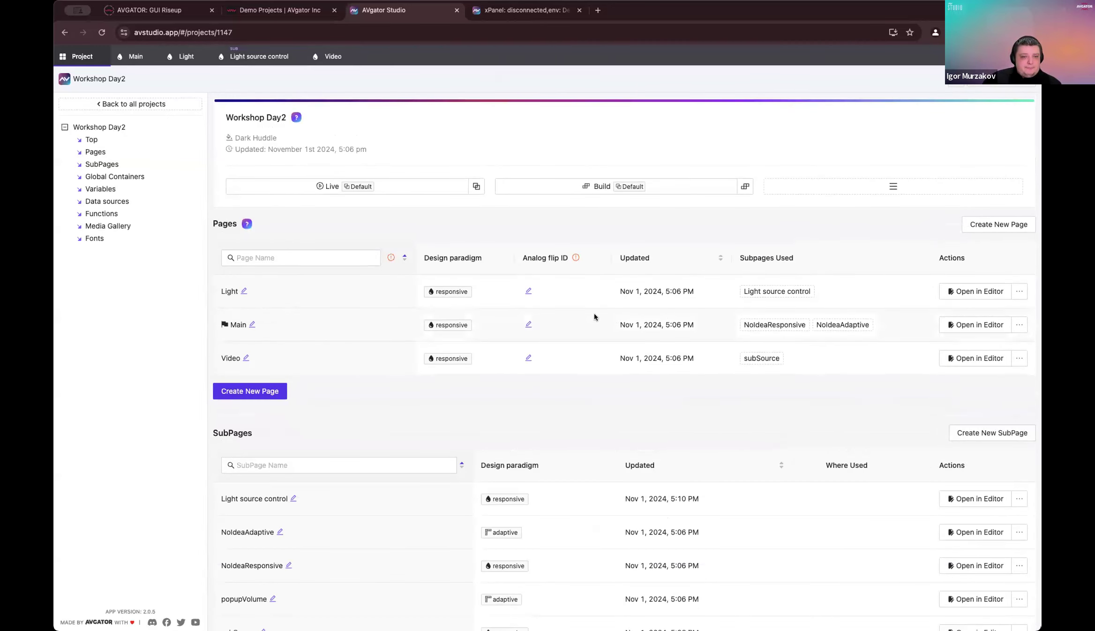
scroll(403, 377, down, 12)
scroll(468, 356, up, 8)
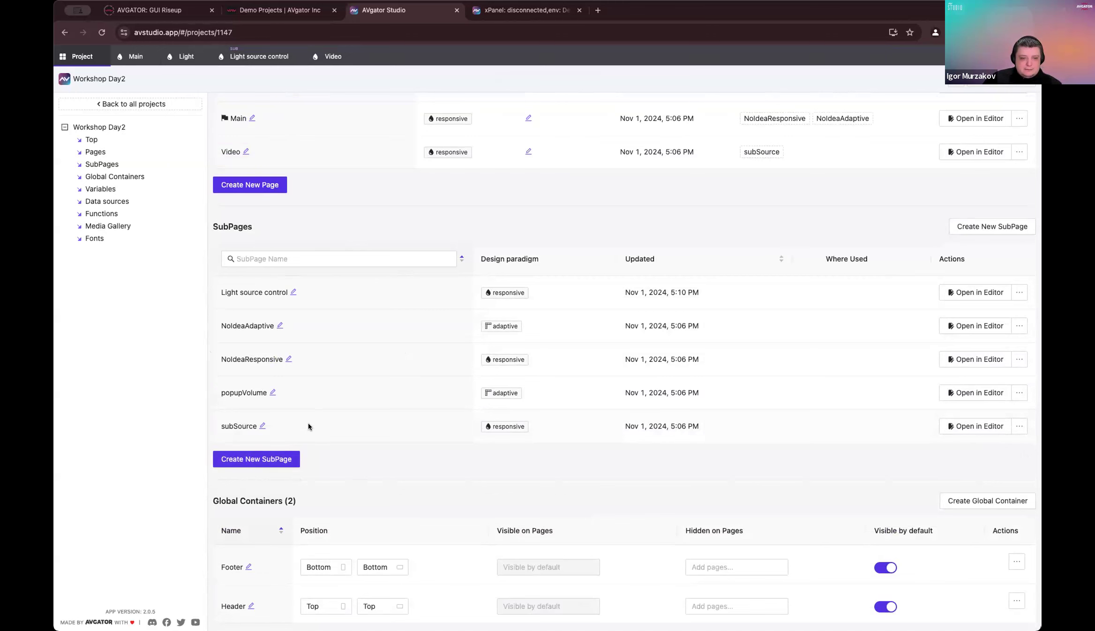
click(256, 459)
click(564, 140)
text(Preset)
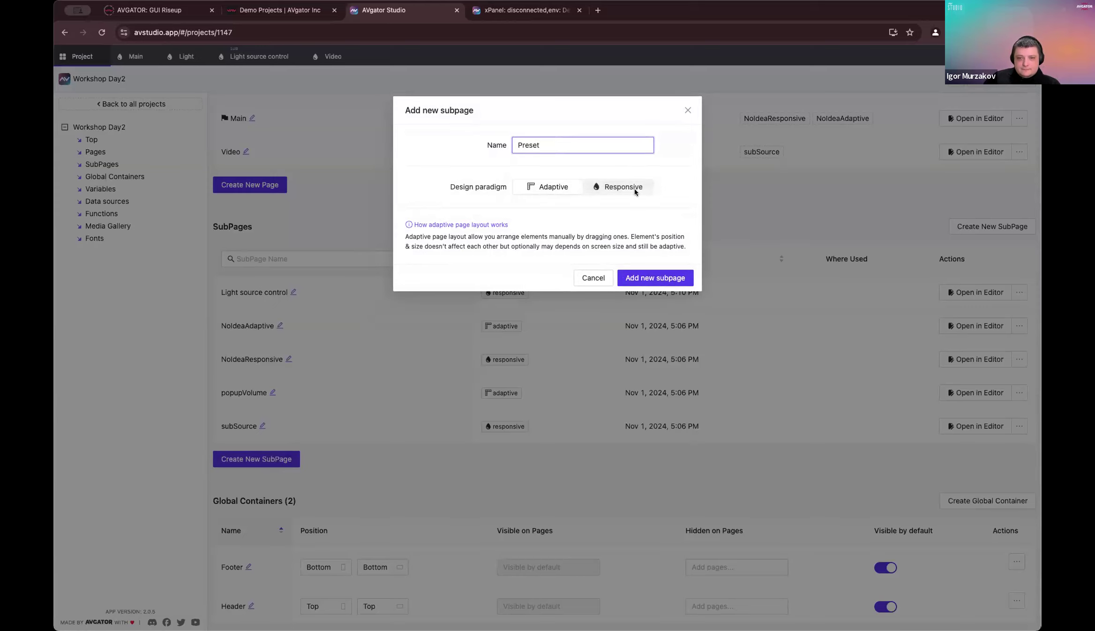
click(633, 189)
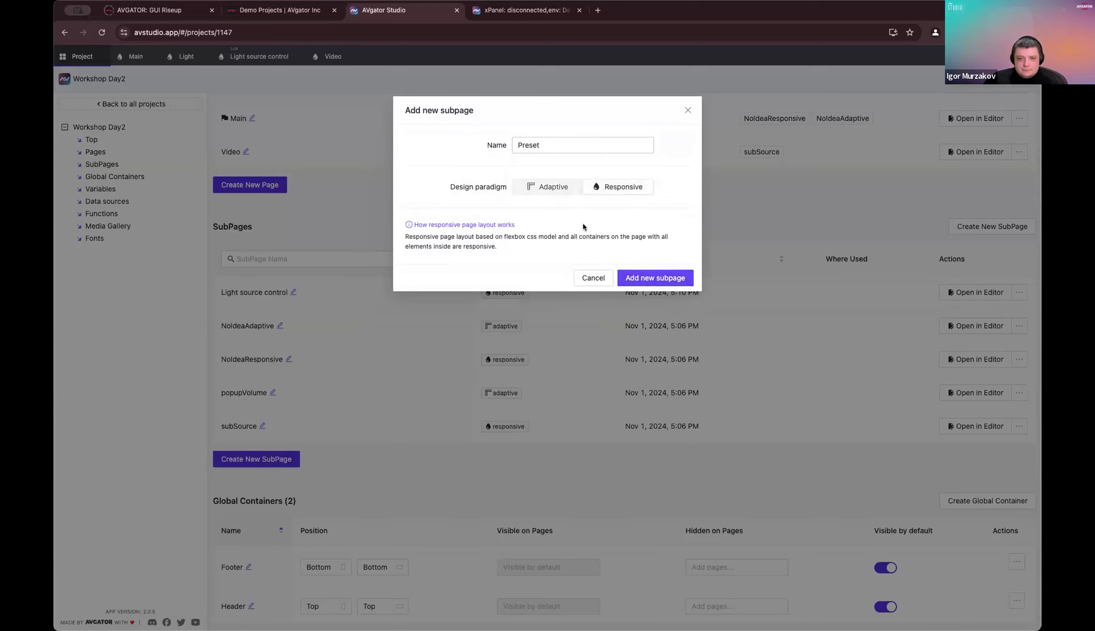
click(678, 283)
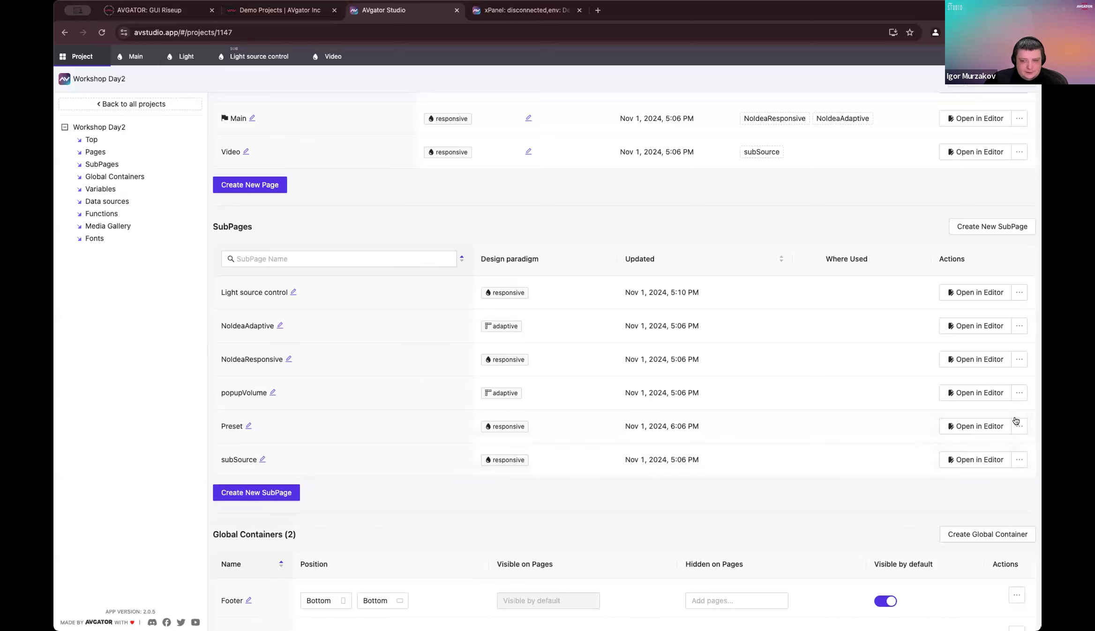
Step: Open the Preset subpage in the editor and add a String parameter named presetSystemName with default value one
click(977, 426)
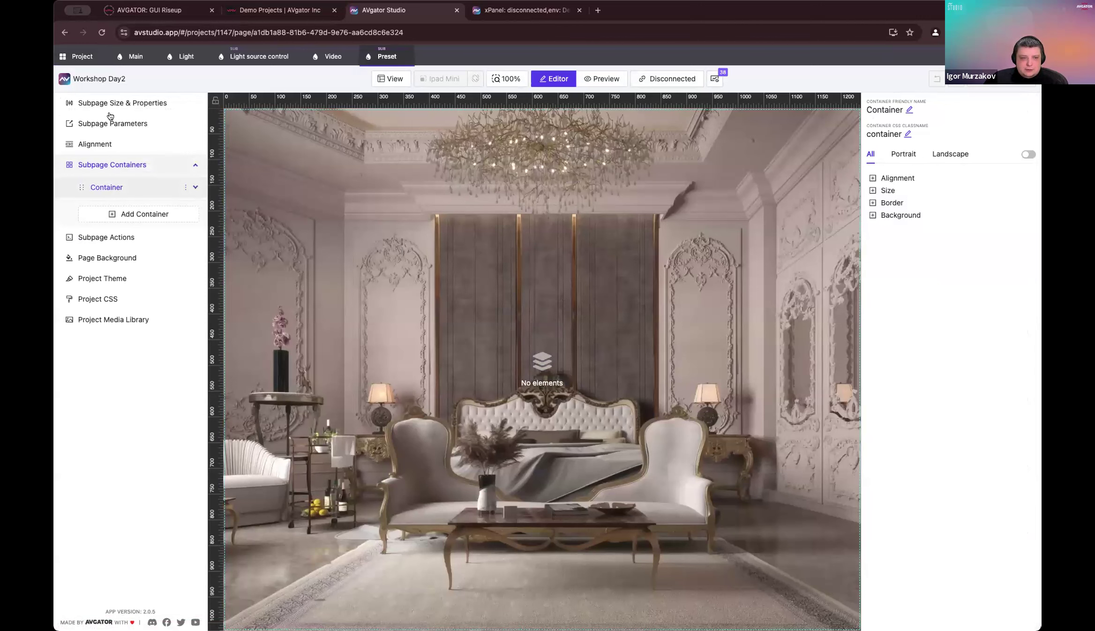
click(128, 123)
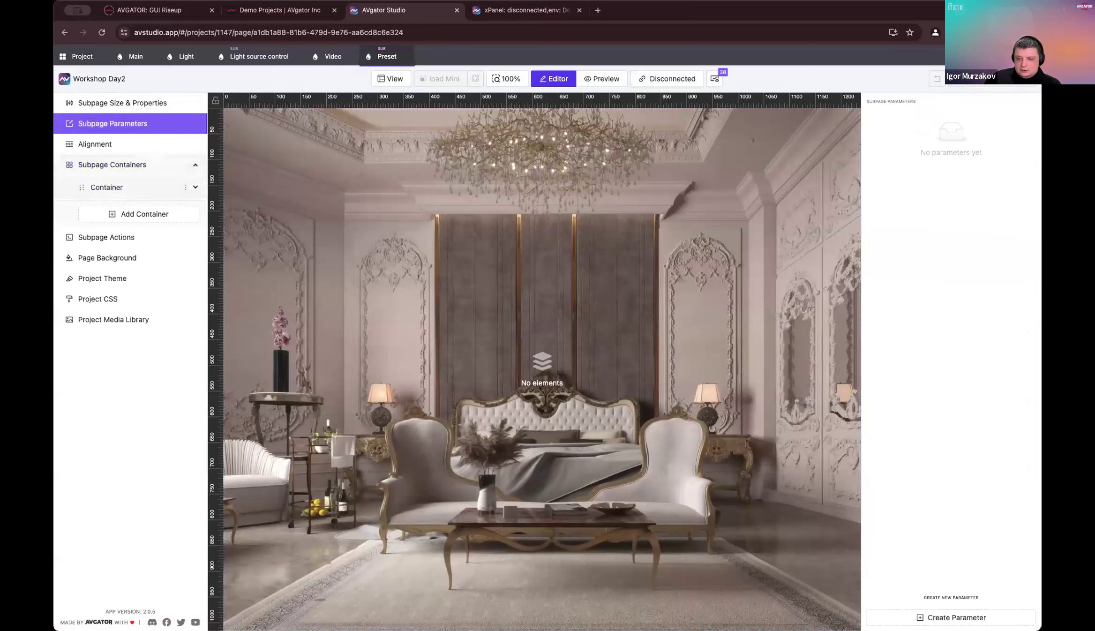
click(990, 617)
double_click(581, 140)
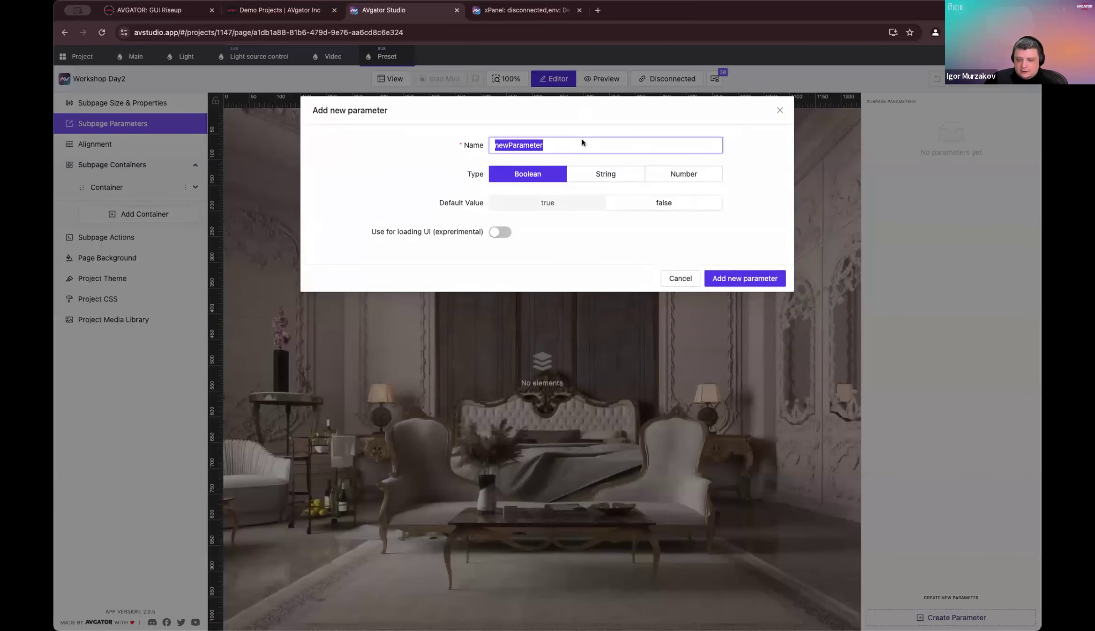
key(BackSpace)
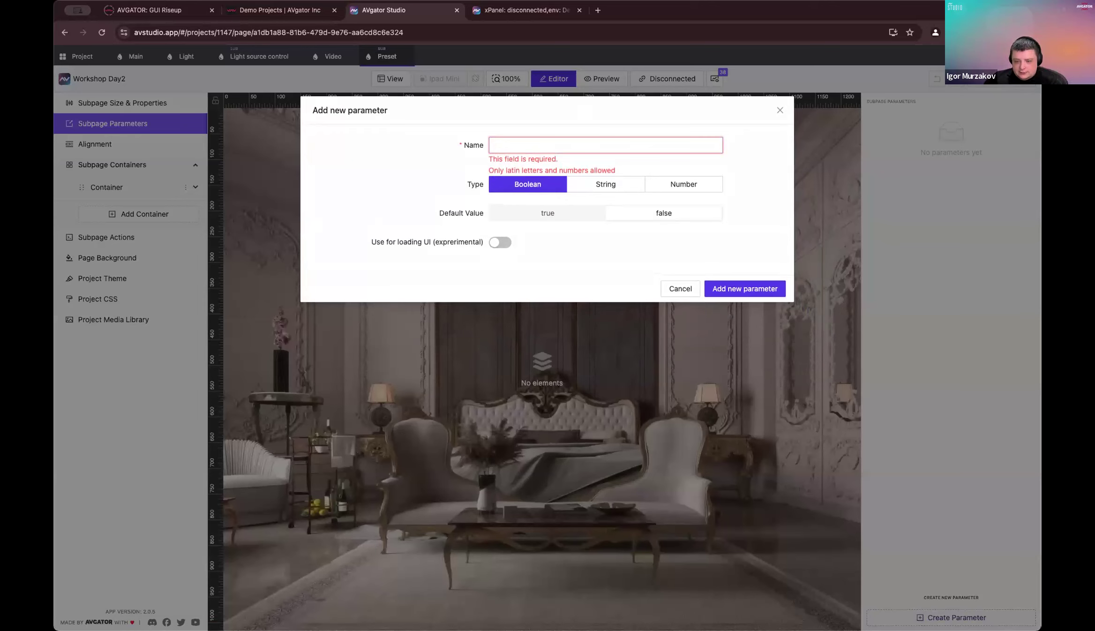
text(presetsS)
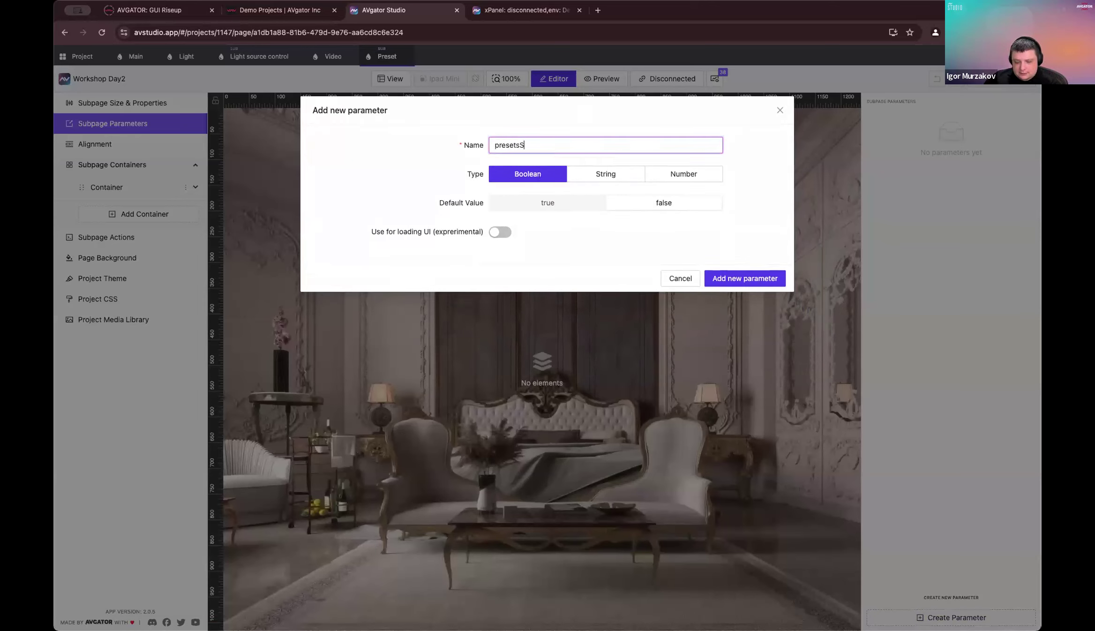
key(BackSpace)
text(SystemName)
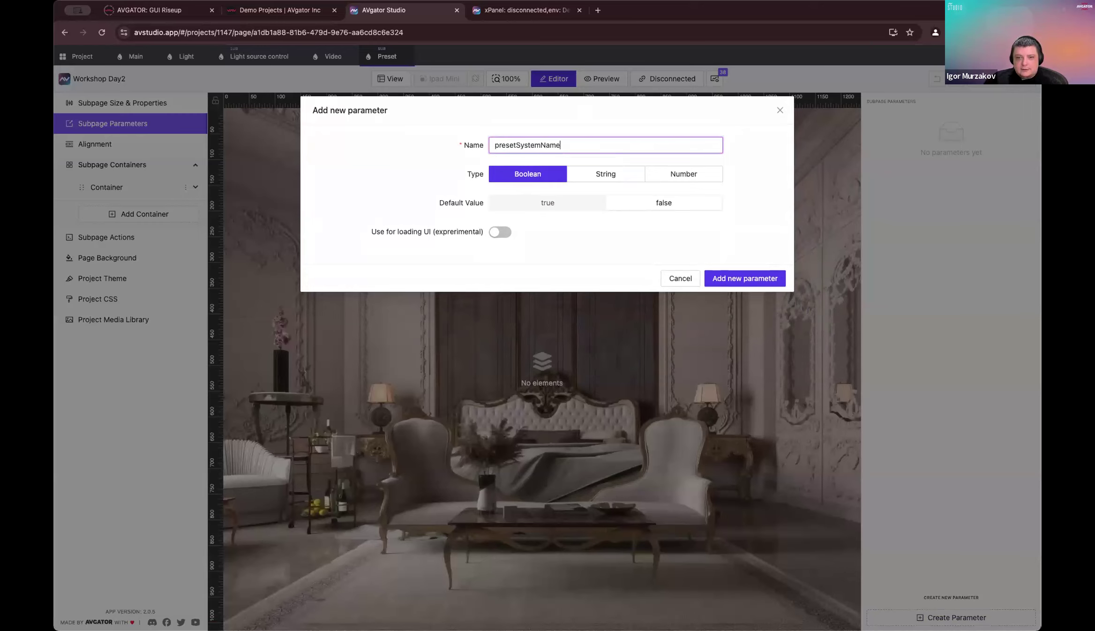
click(614, 176)
click(661, 204)
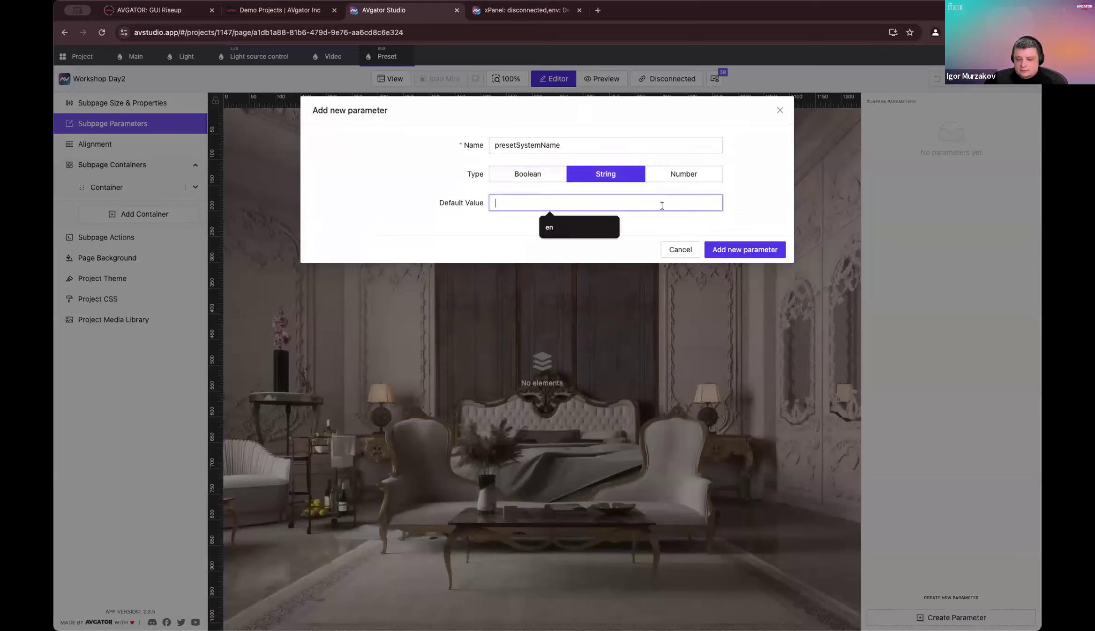
text(On)
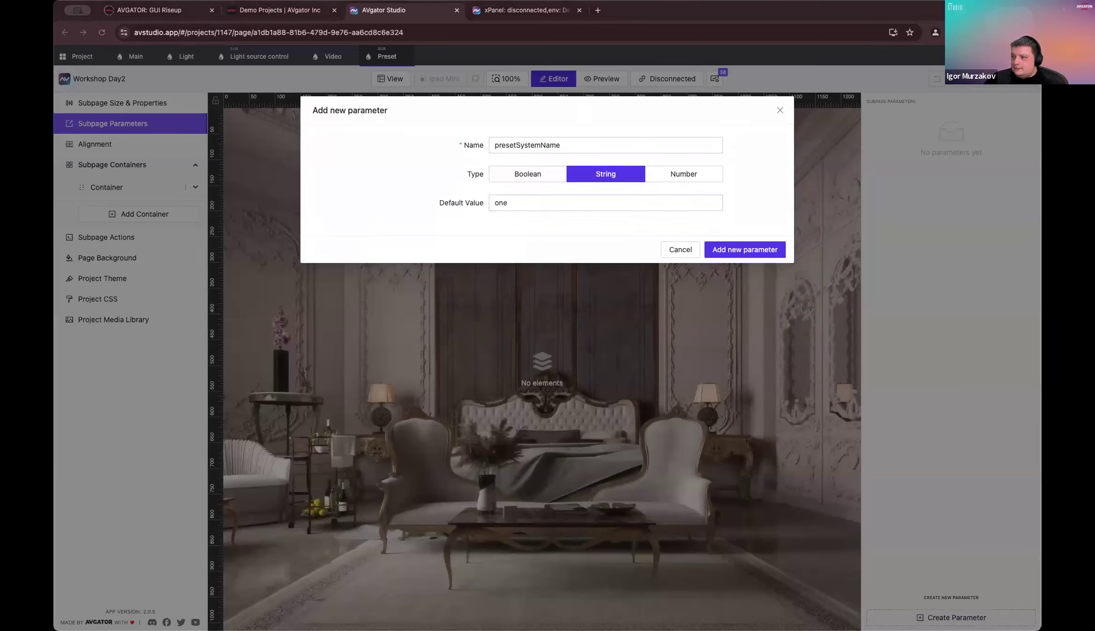
click(758, 250)
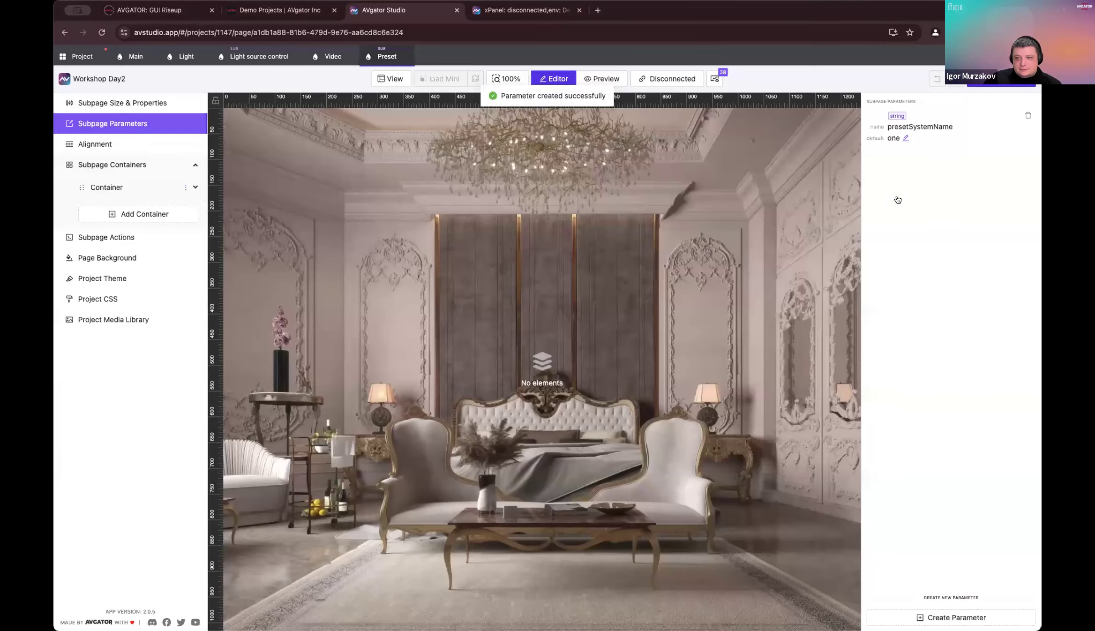
Step: Add a Button element named Button to the Preset subpage's empty container
click(558, 285)
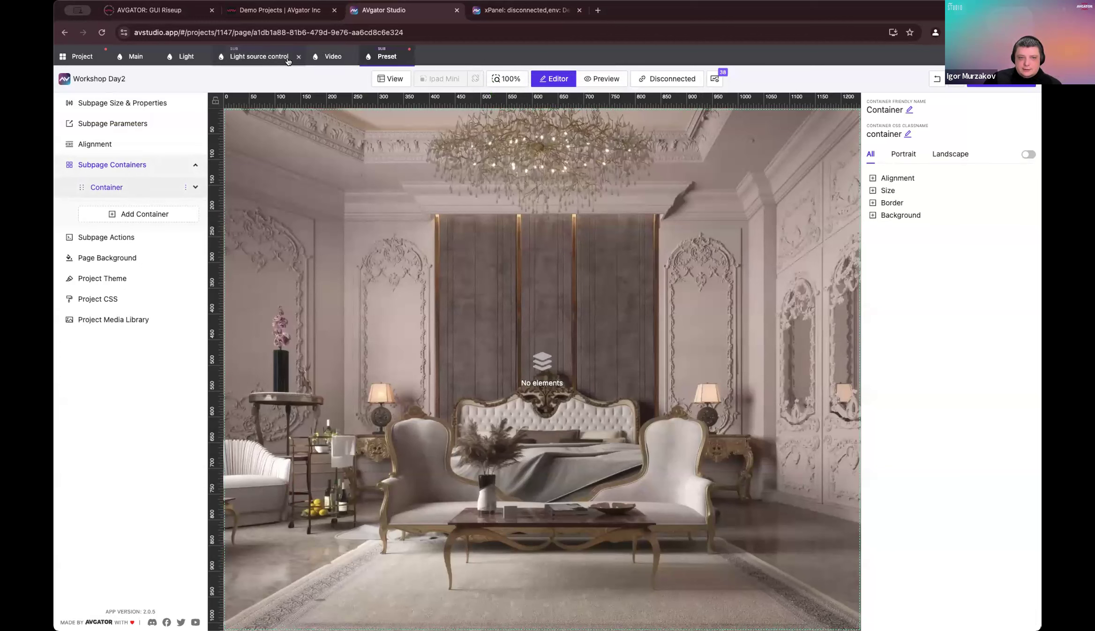
right_click(615, 328)
click(665, 347)
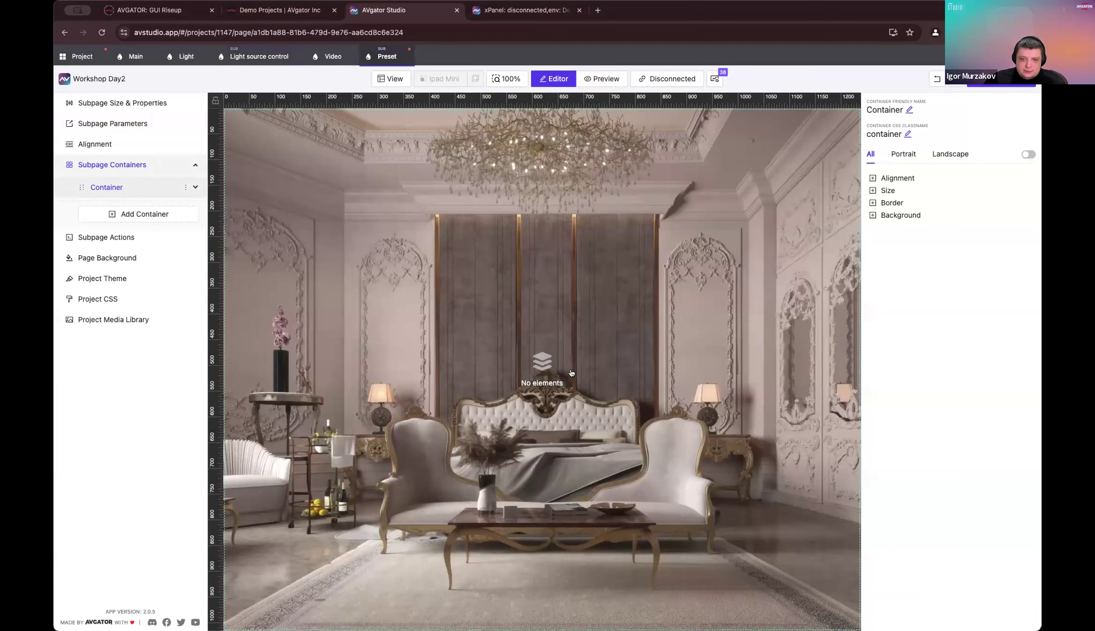
right_click(505, 277)
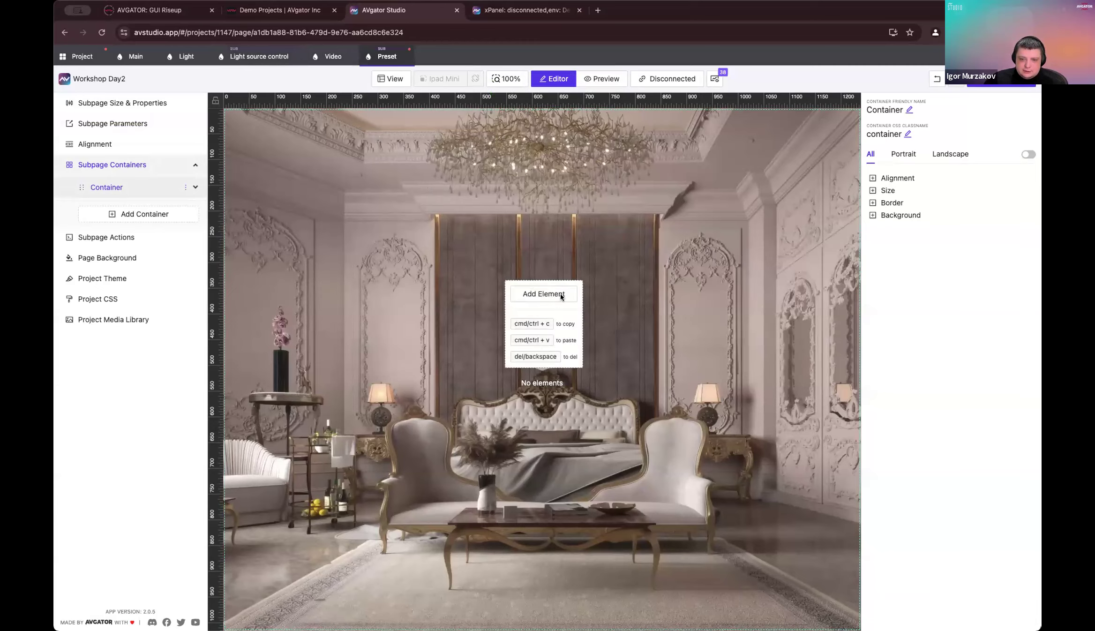
click(556, 294)
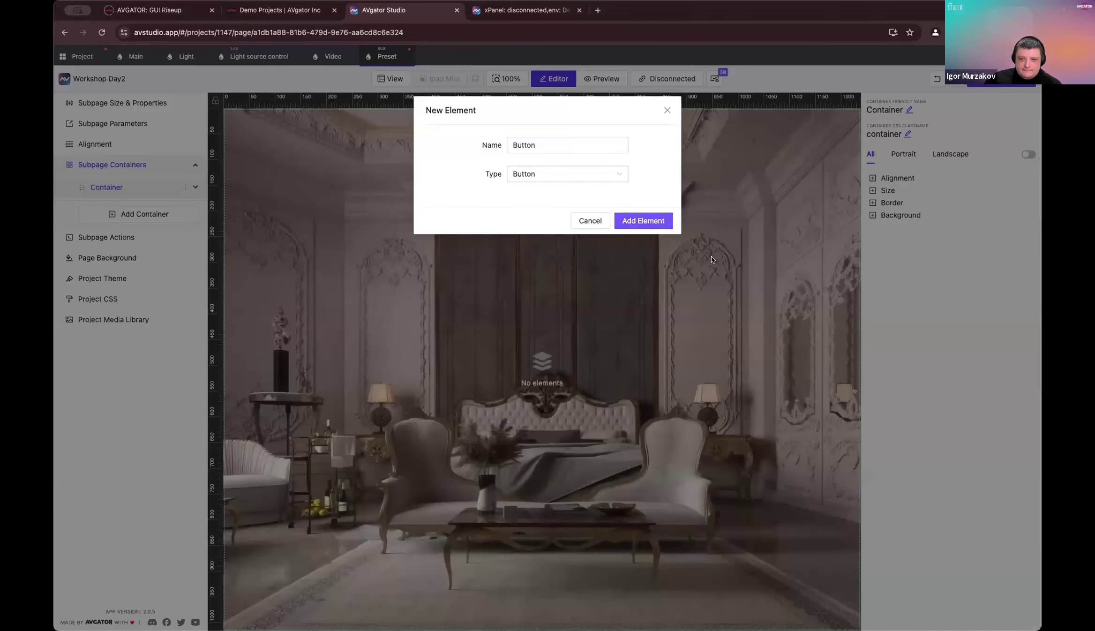
click(643, 220)
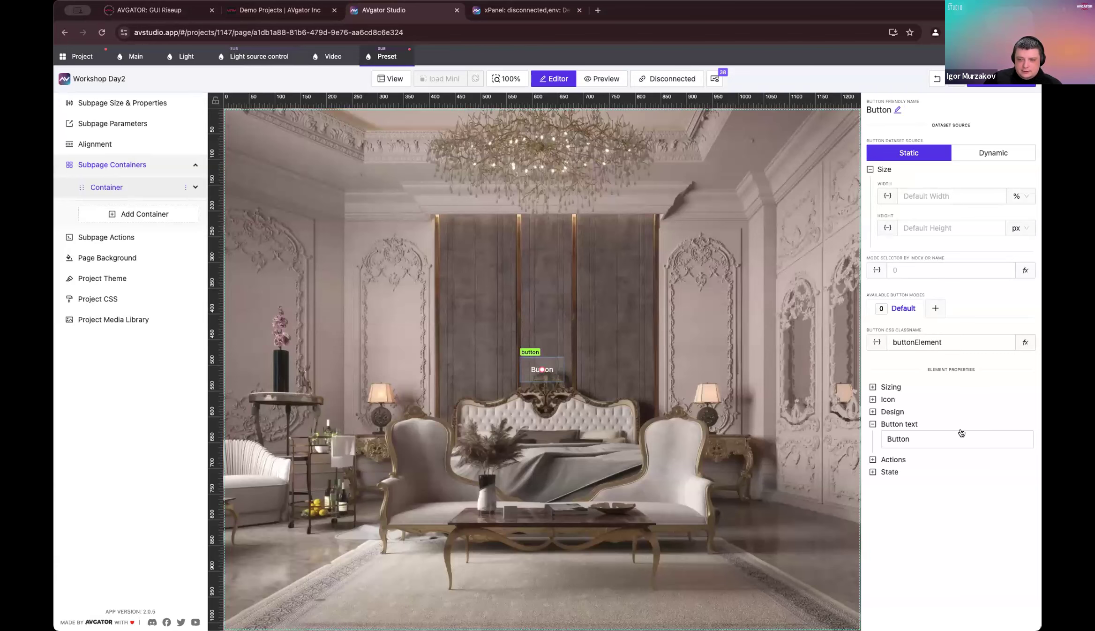
Step: Copy the background color value rgba(0,0,0,0.44) from the slider's container on the Light source control subpage
click(901, 412)
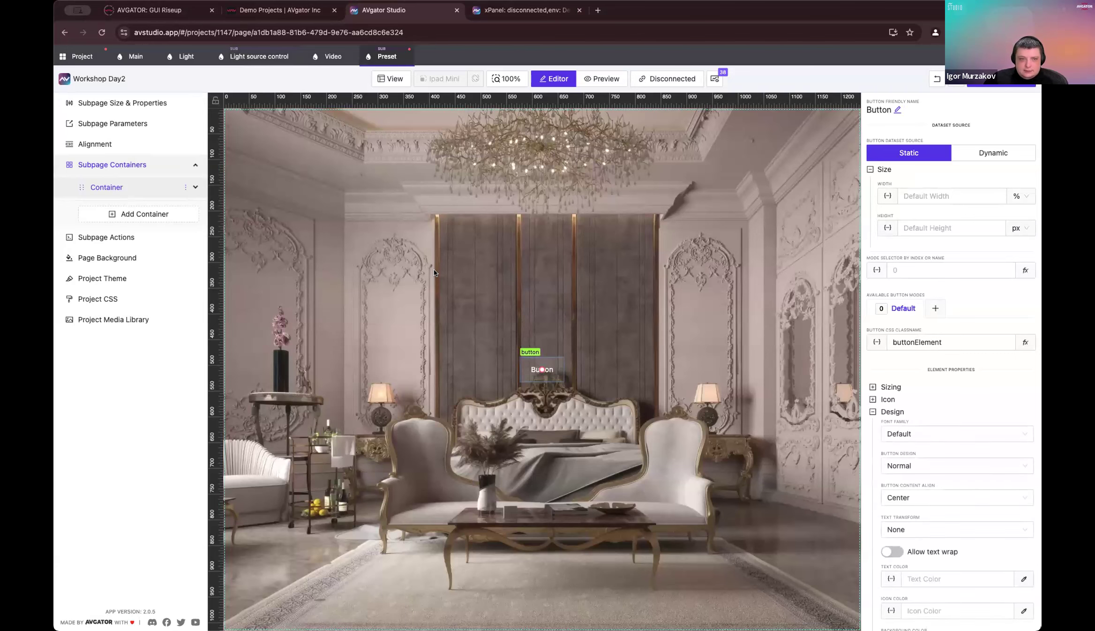
scroll(433, 270, down, 12)
scroll(364, 144, up, 10)
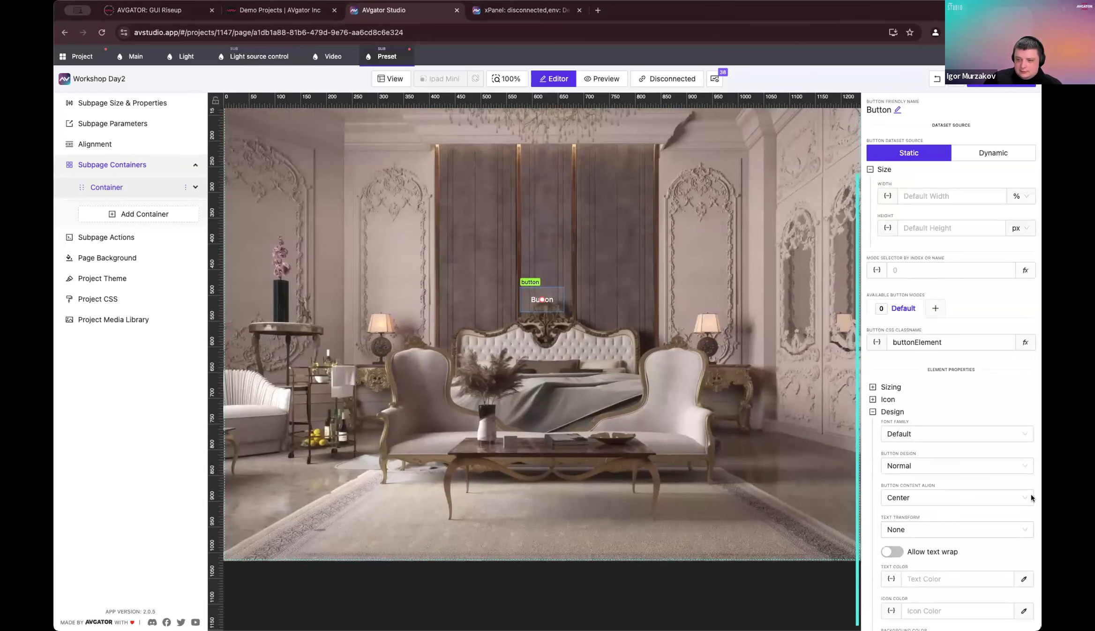
scroll(684, 375, up, 2)
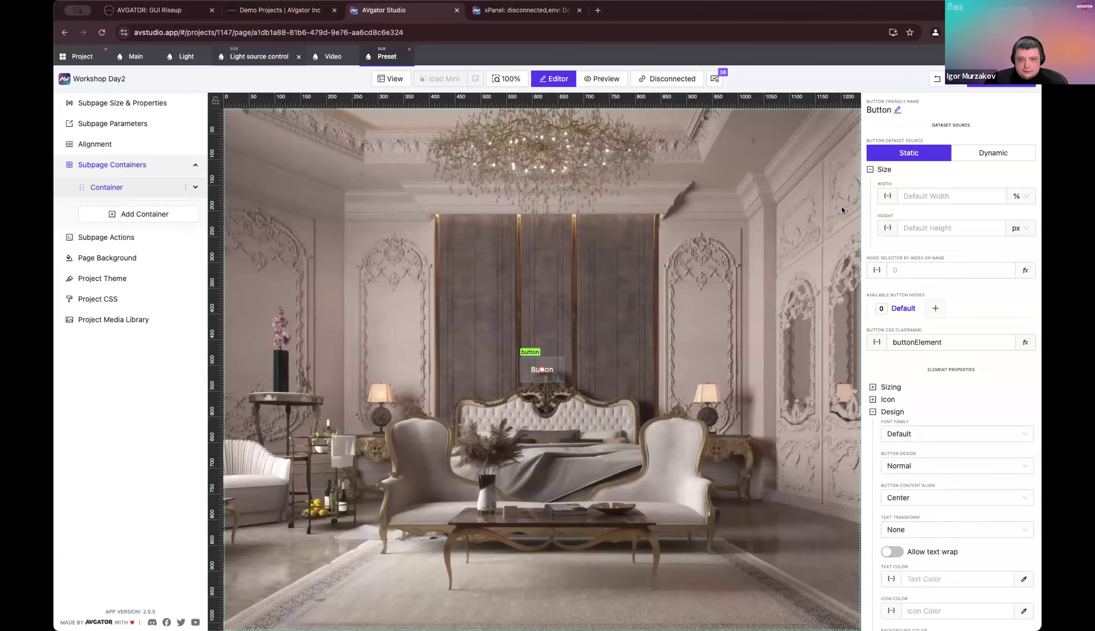
click(256, 54)
click(650, 285)
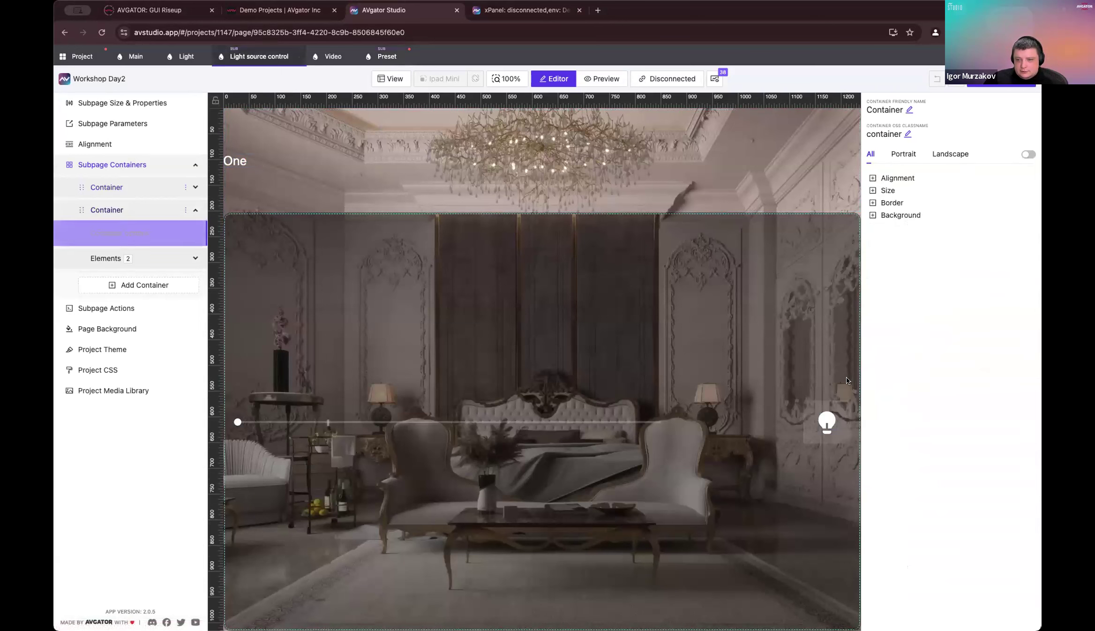
click(917, 211)
triple_click(973, 267)
right_click(974, 268)
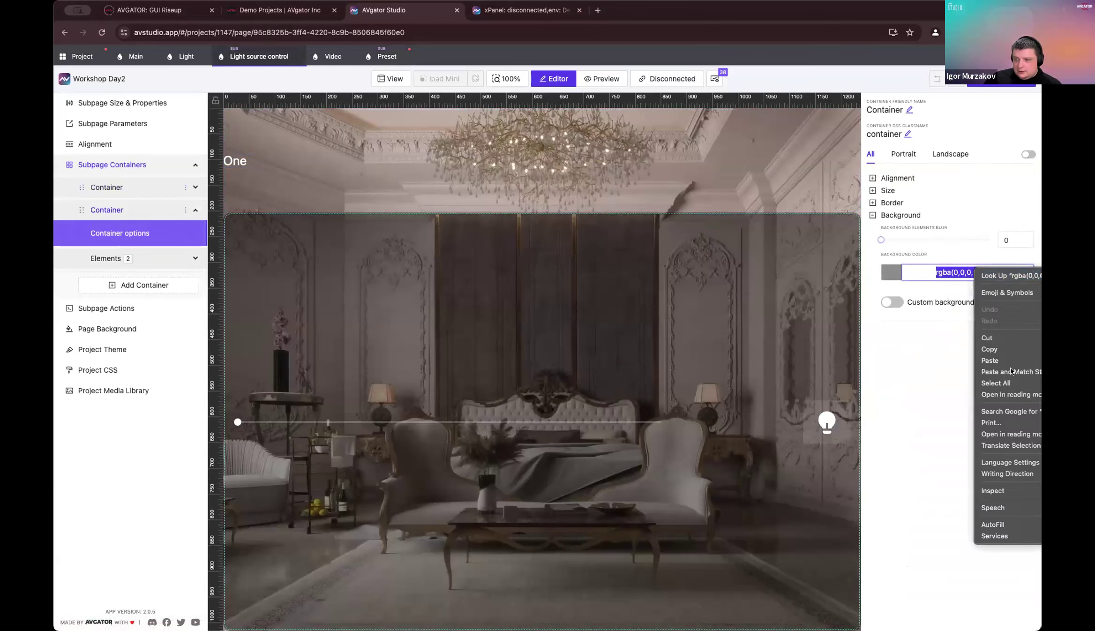
click(1009, 351)
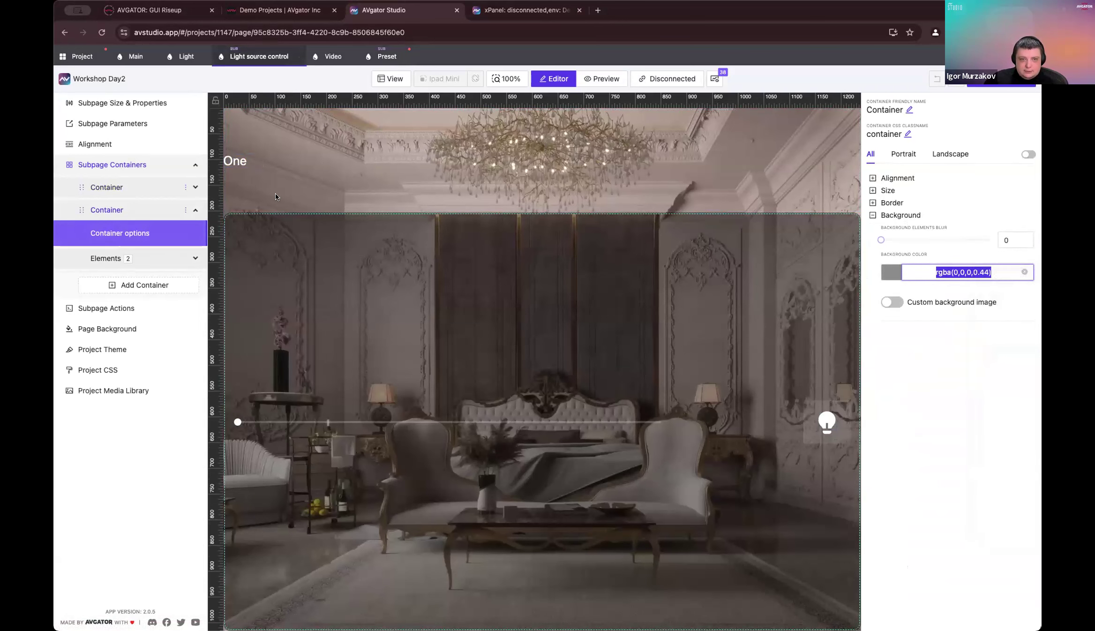
Step: Set the Preset subpage button's background color to the copied rgba(0,0,0,0.44)
click(384, 56)
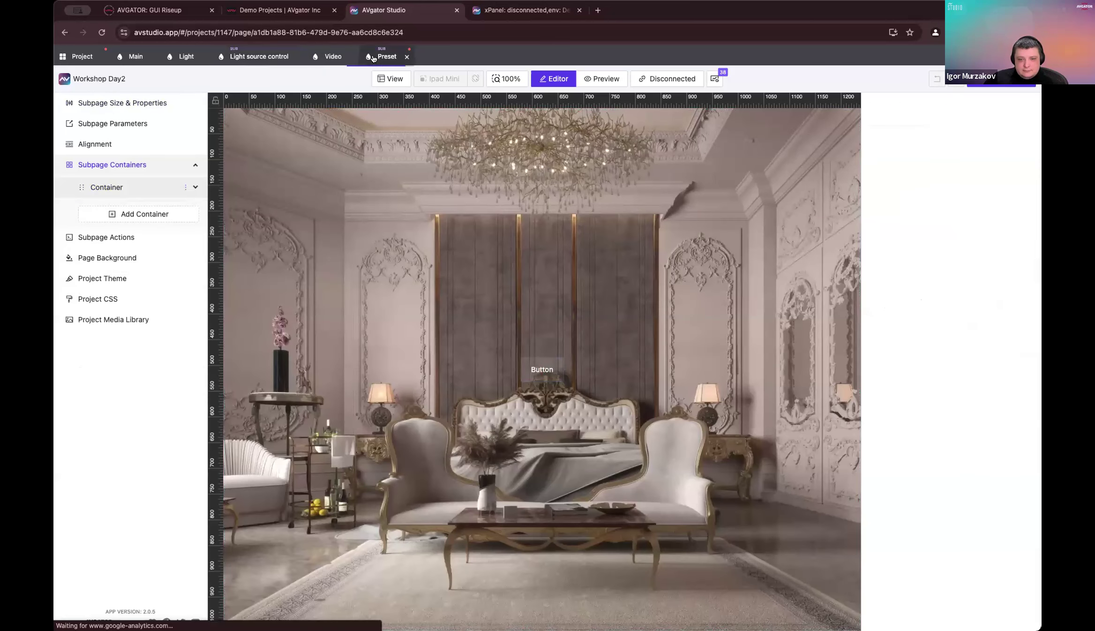
click(556, 378)
click(903, 412)
scroll(970, 558, down, 3)
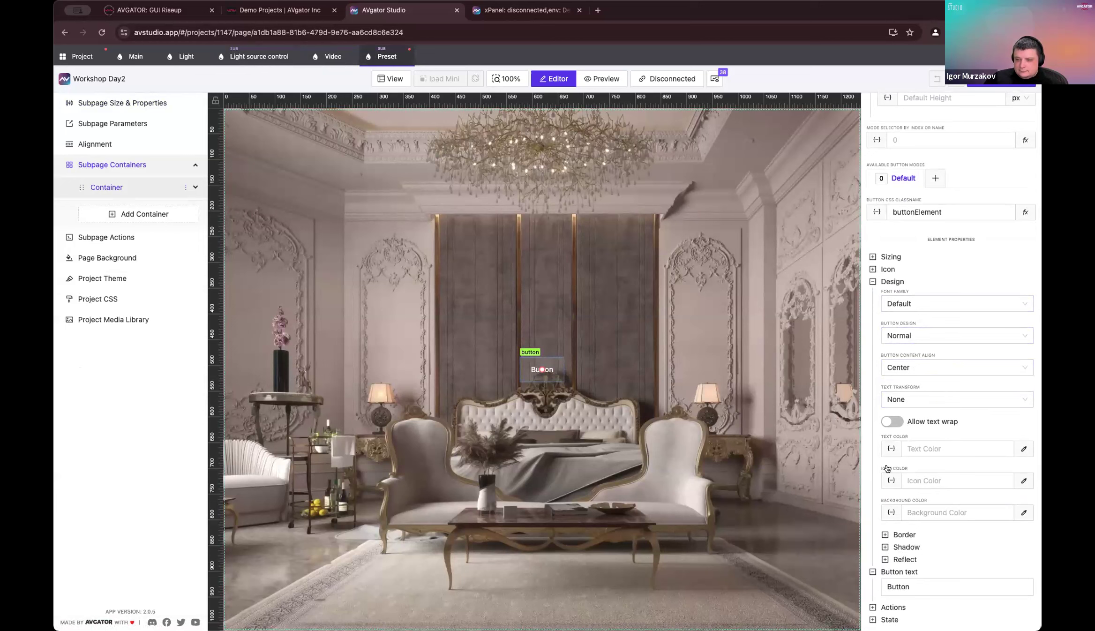
click(927, 514)
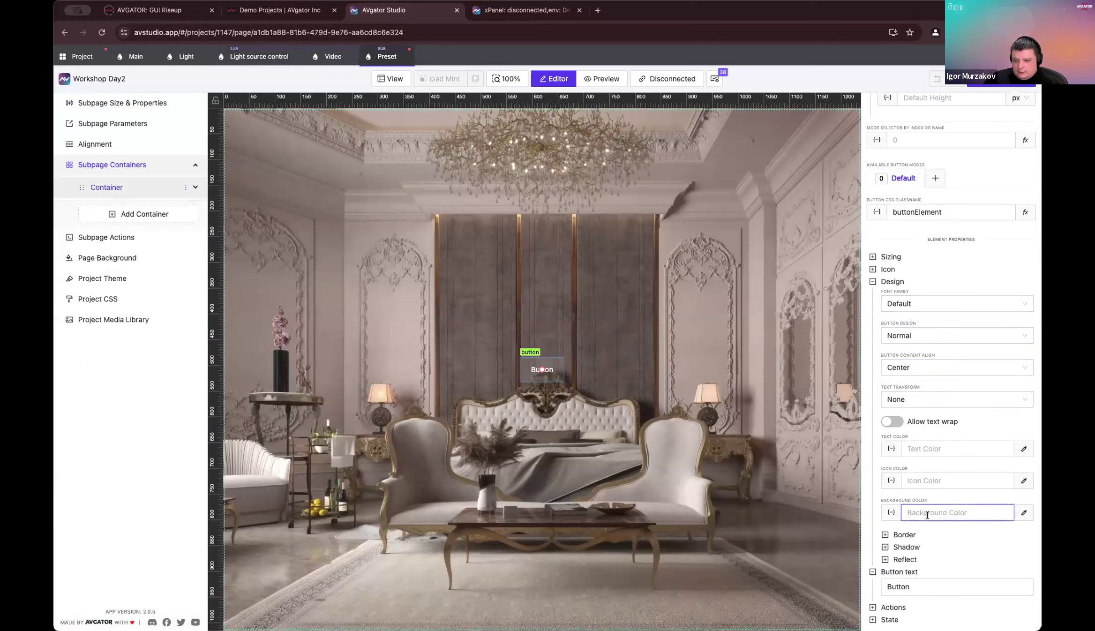
key(ctrl+v)
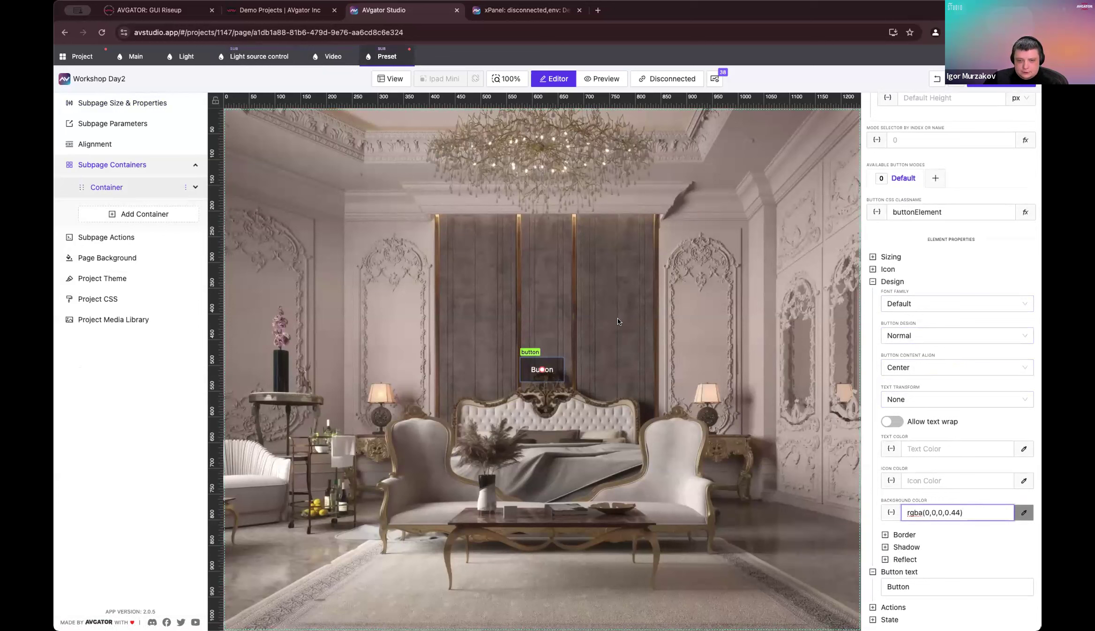
click(618, 320)
Step: Set the Preset subpage button's text size to 20 px
click(554, 369)
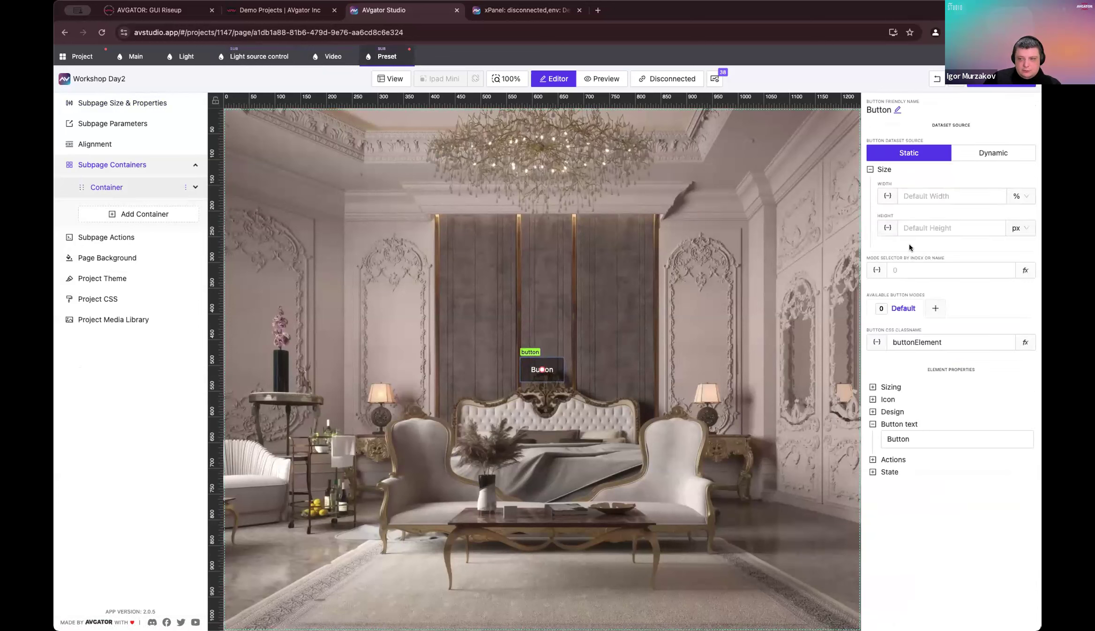
click(885, 387)
click(946, 409)
text(20)
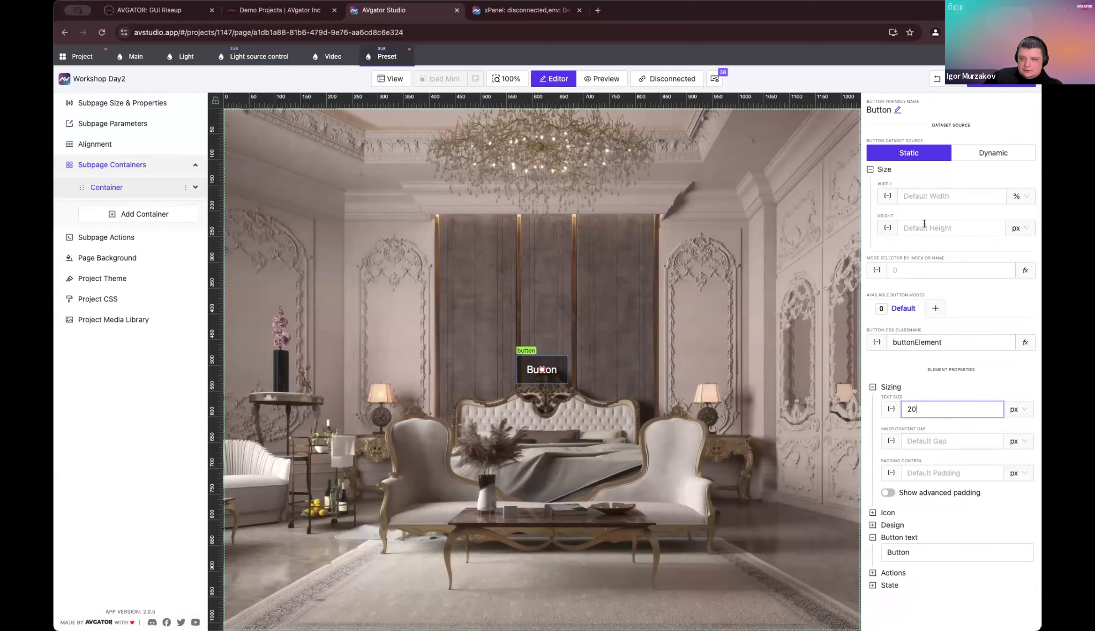
Step: Size the Preset subpage button to 100% width and 100% height, switching the height unit to percent
click(933, 194)
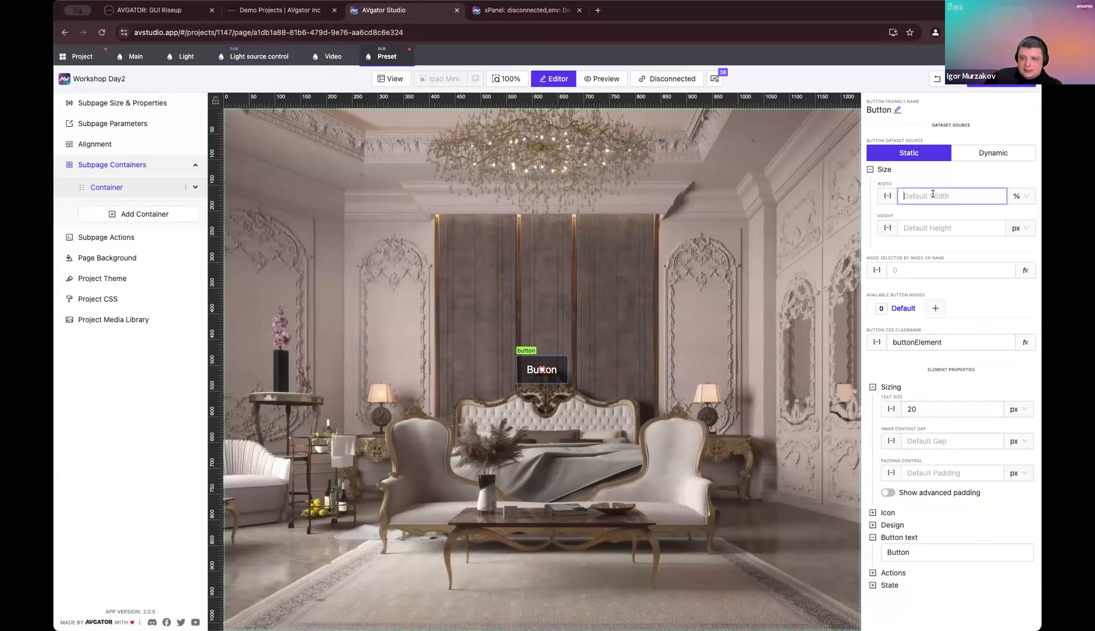
click(1027, 230)
click(1018, 253)
click(914, 196)
text(100)
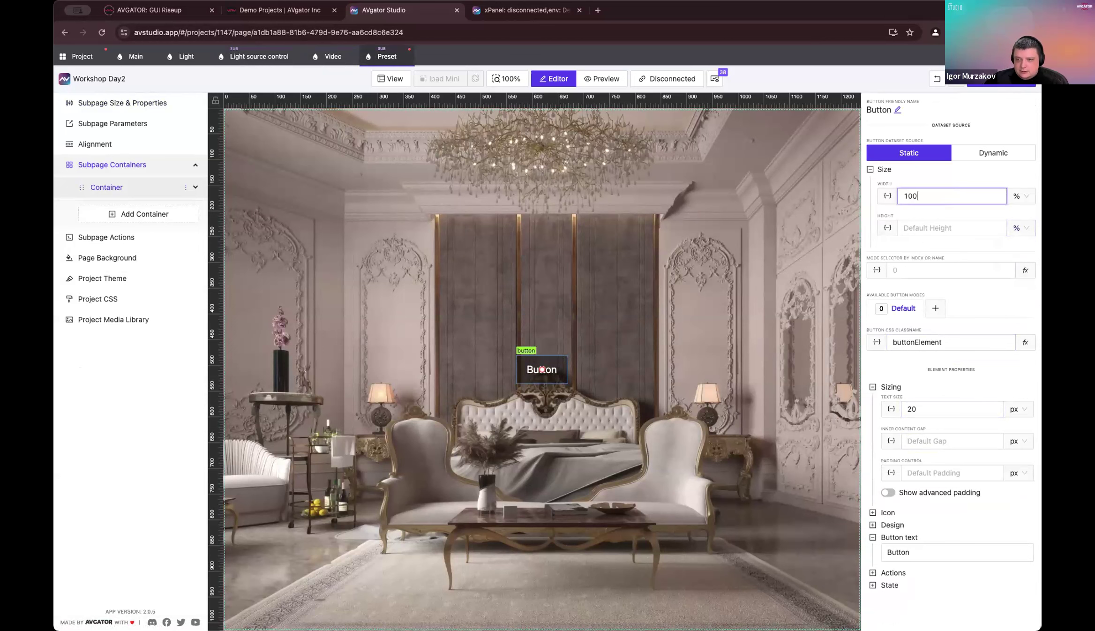
key(Tab)
text(10)
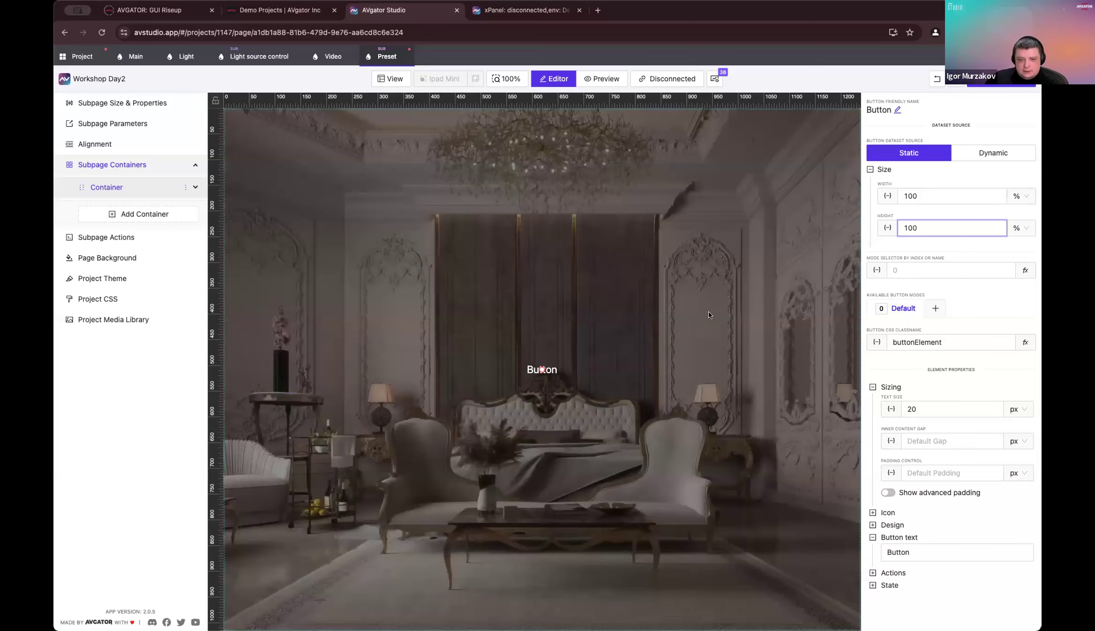
click(733, 304)
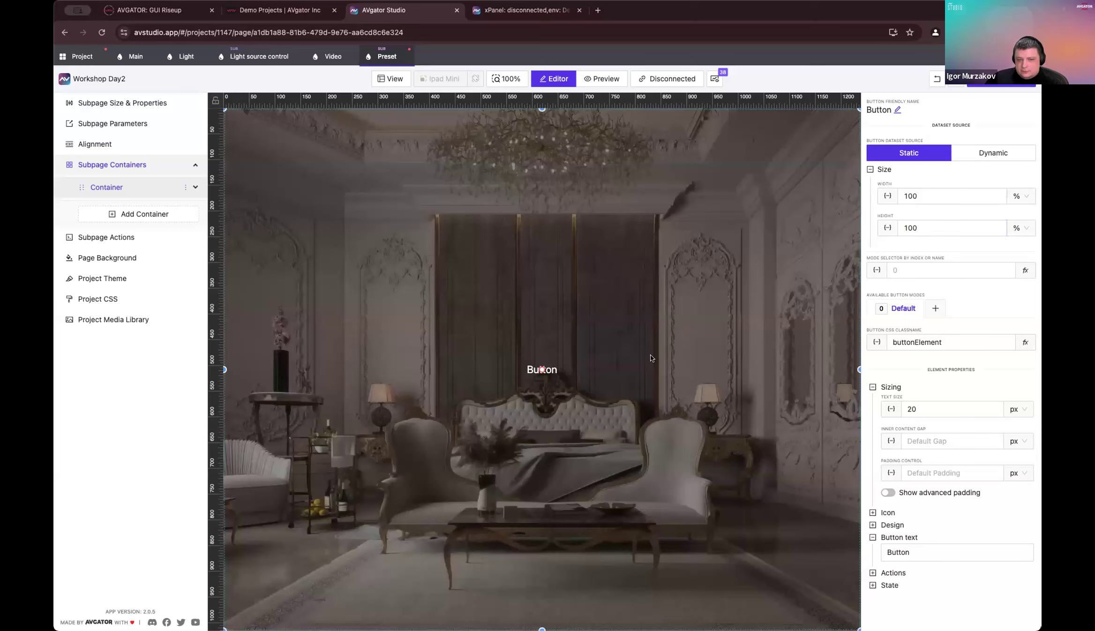
Step: Save the project and give the Preset subpage button a dynamic dataset source using the data array of the Presets datasource
click(1001, 81)
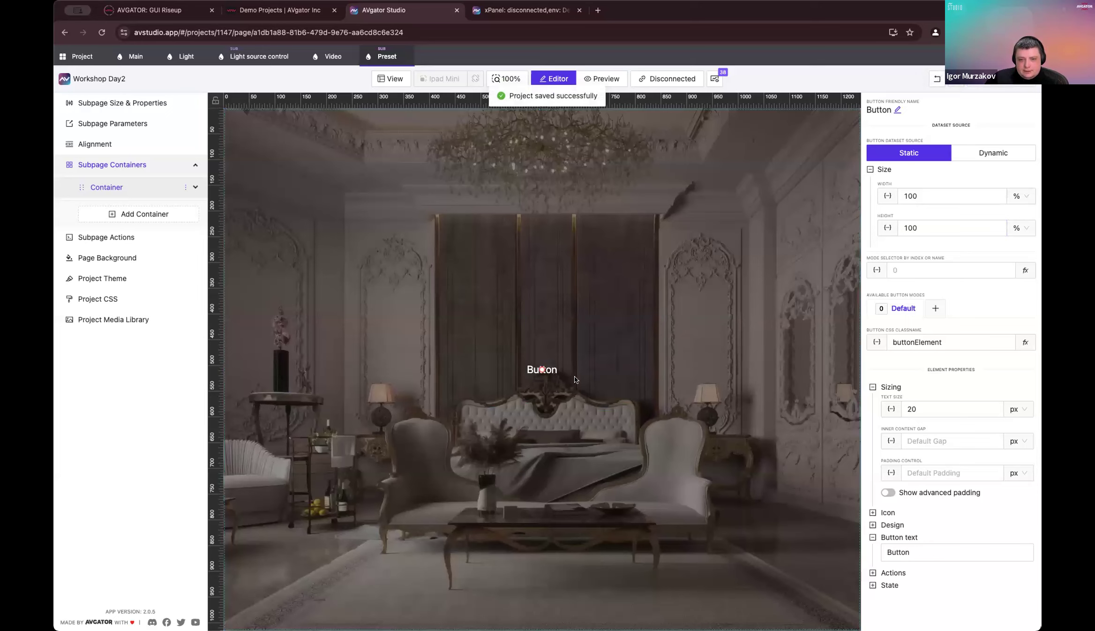
click(546, 373)
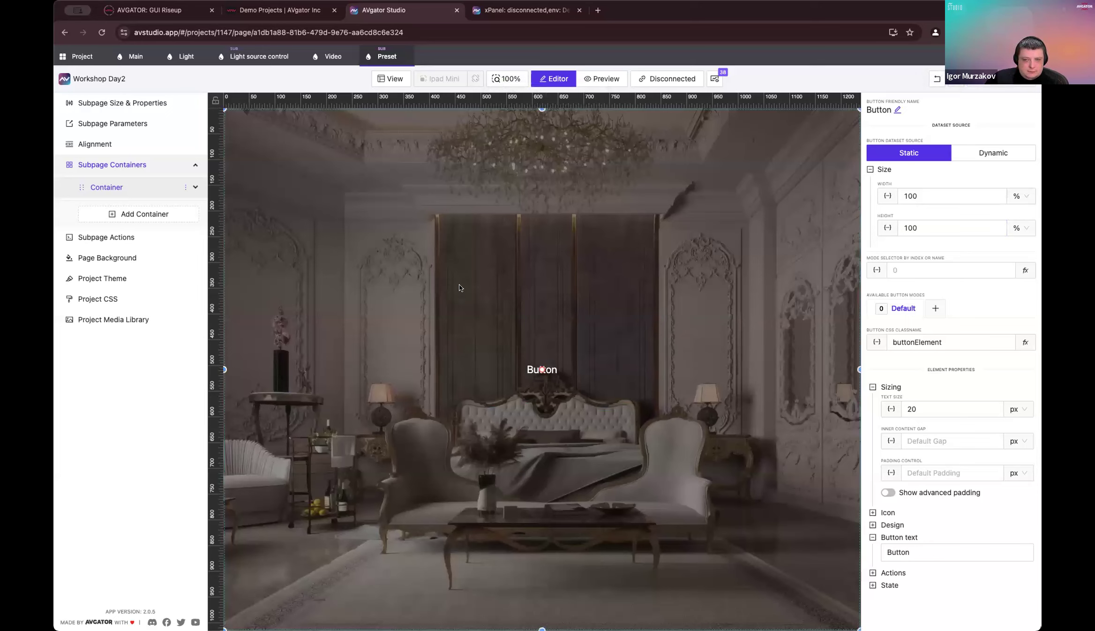
click(1000, 154)
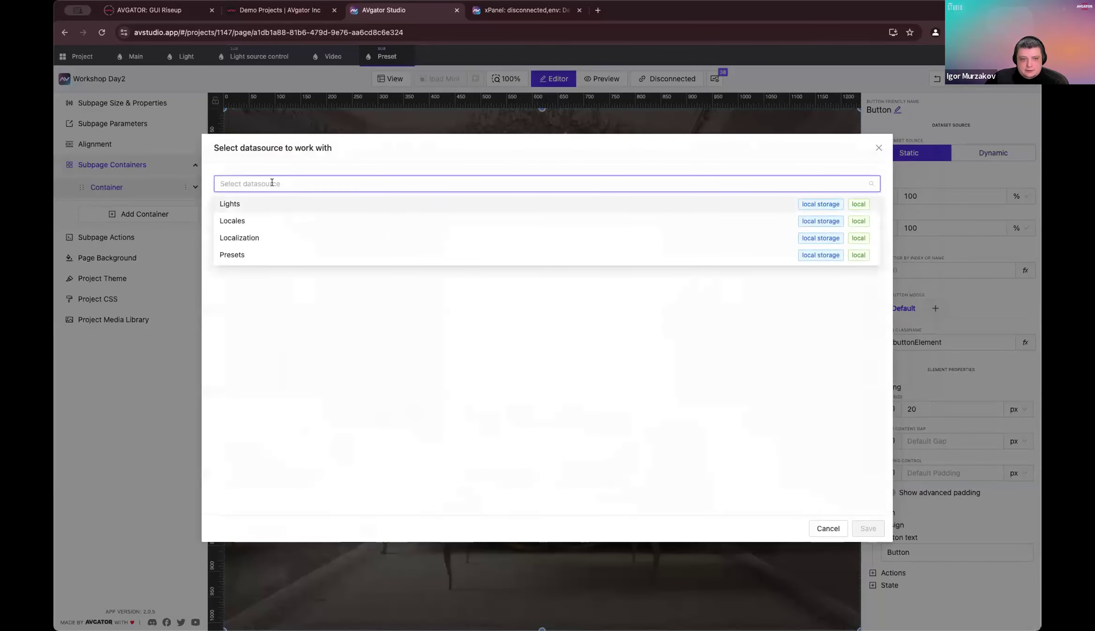
click(237, 254)
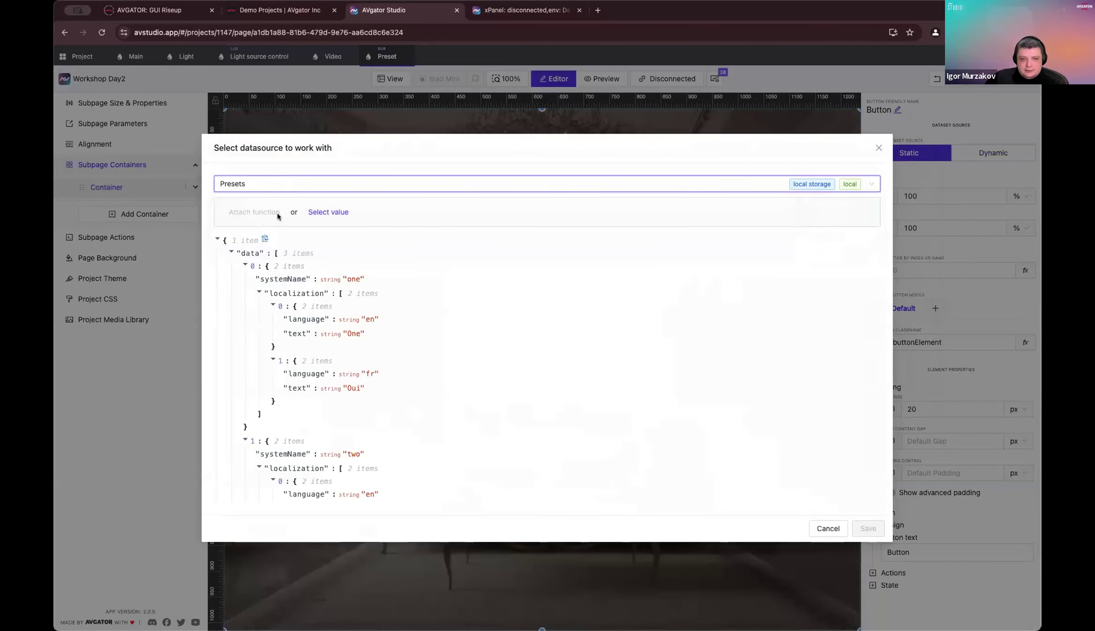
click(312, 211)
click(233, 193)
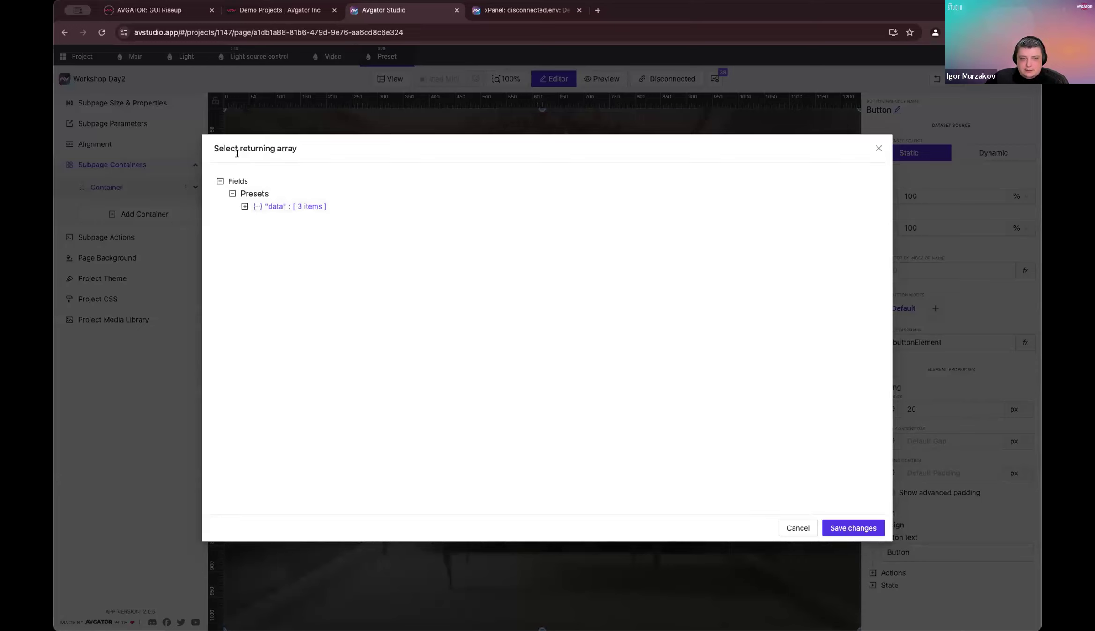
click(245, 208)
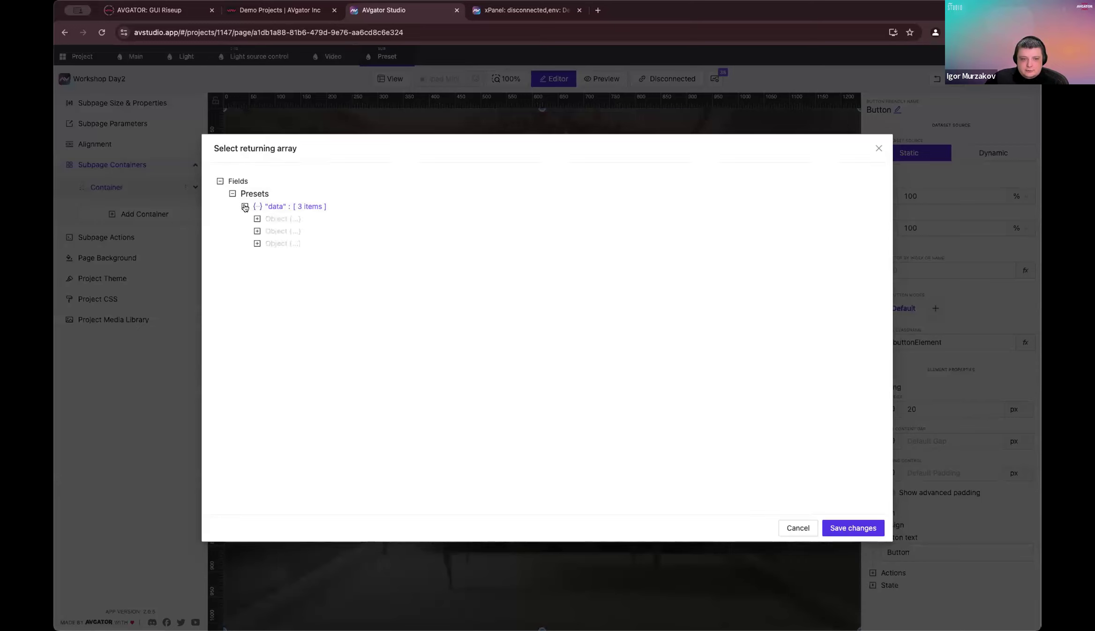
click(288, 207)
click(853, 528)
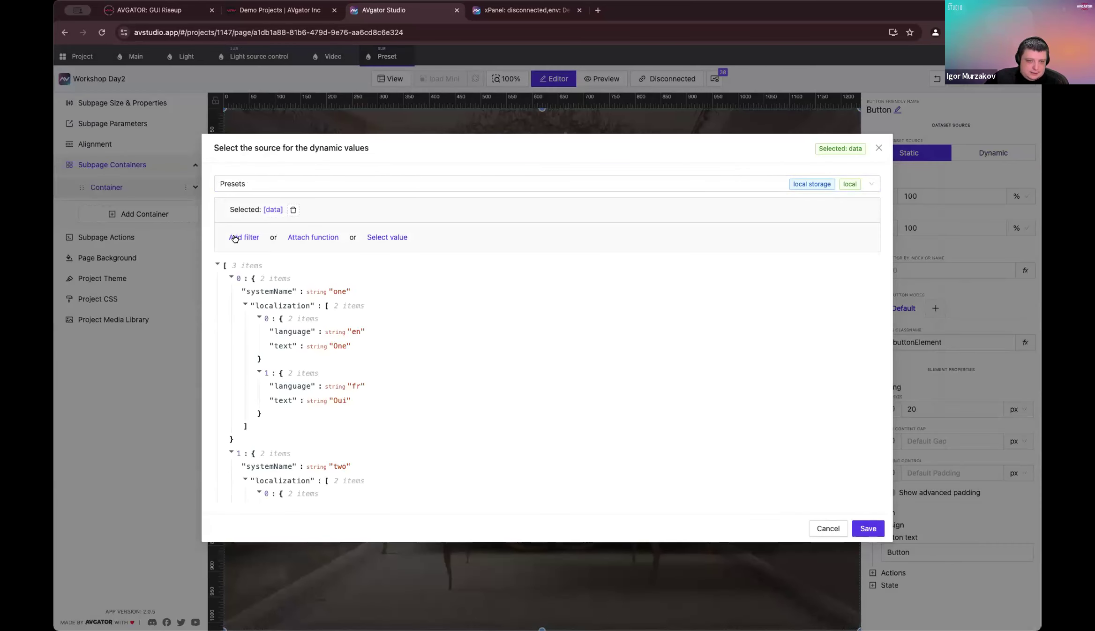
Step: Filter the button's Presets data array so that systemName is equal to the parameter presetSystemName
click(234, 238)
click(248, 269)
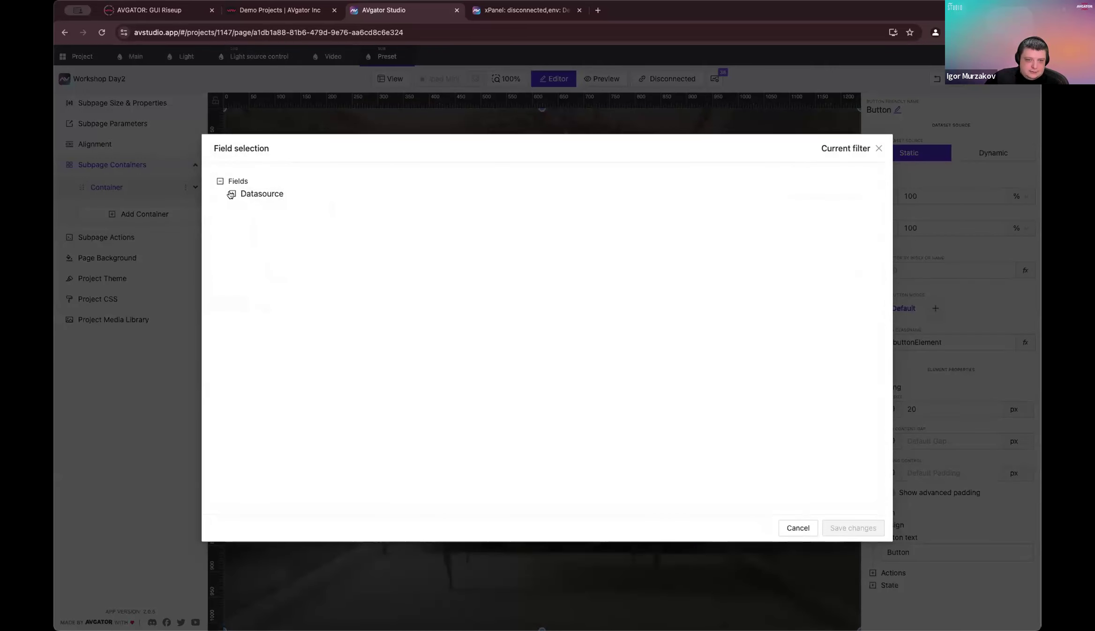
click(264, 206)
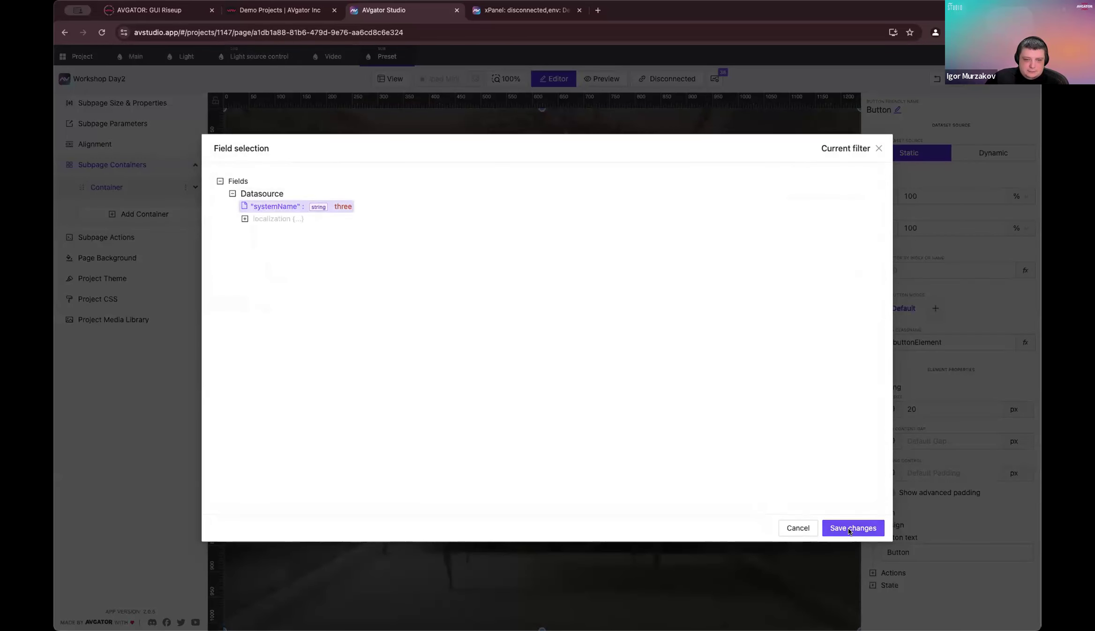
click(853, 529)
click(386, 272)
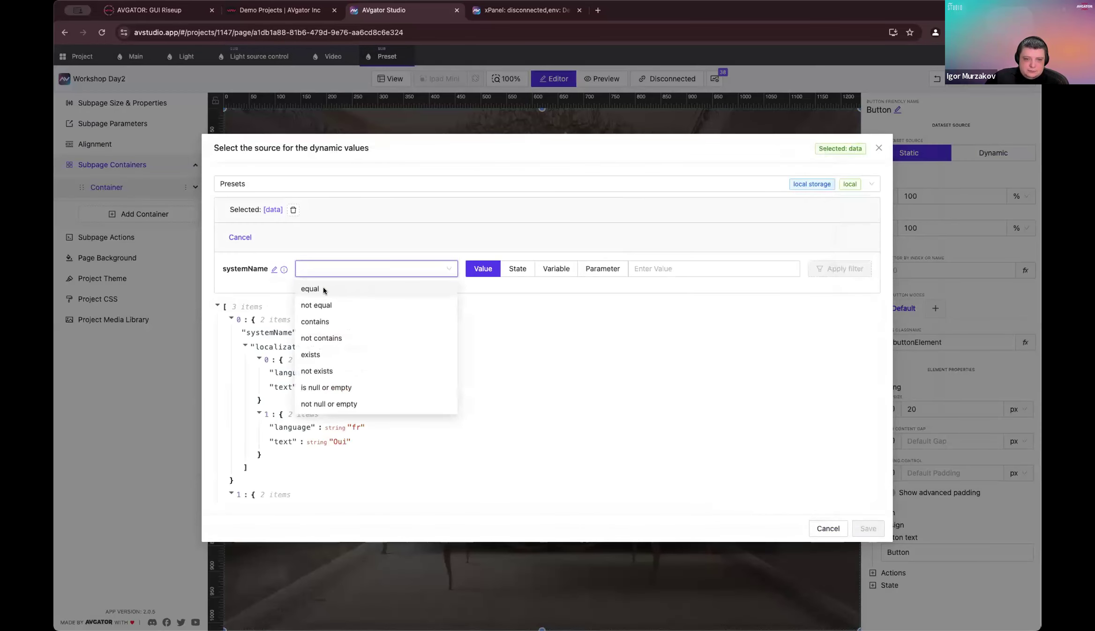
click(325, 289)
click(619, 272)
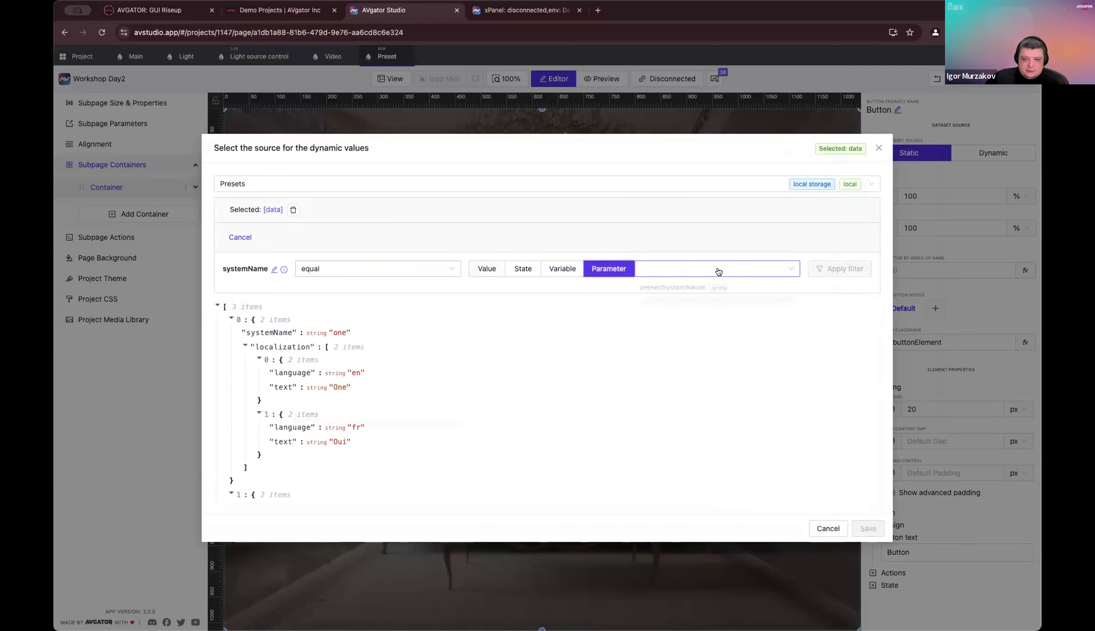
click(662, 288)
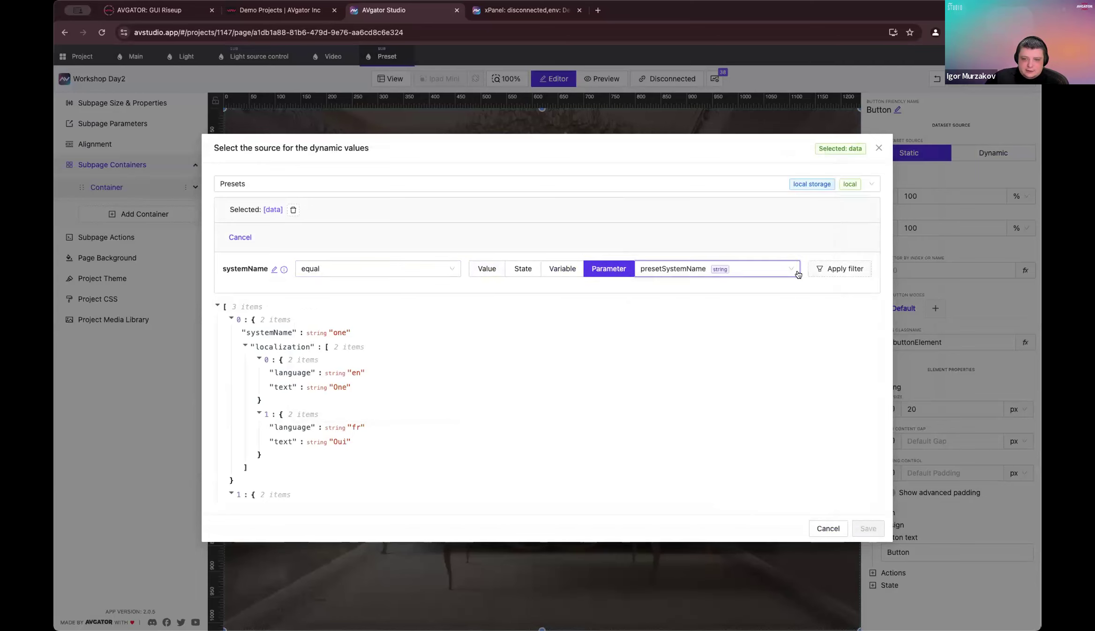
click(846, 270)
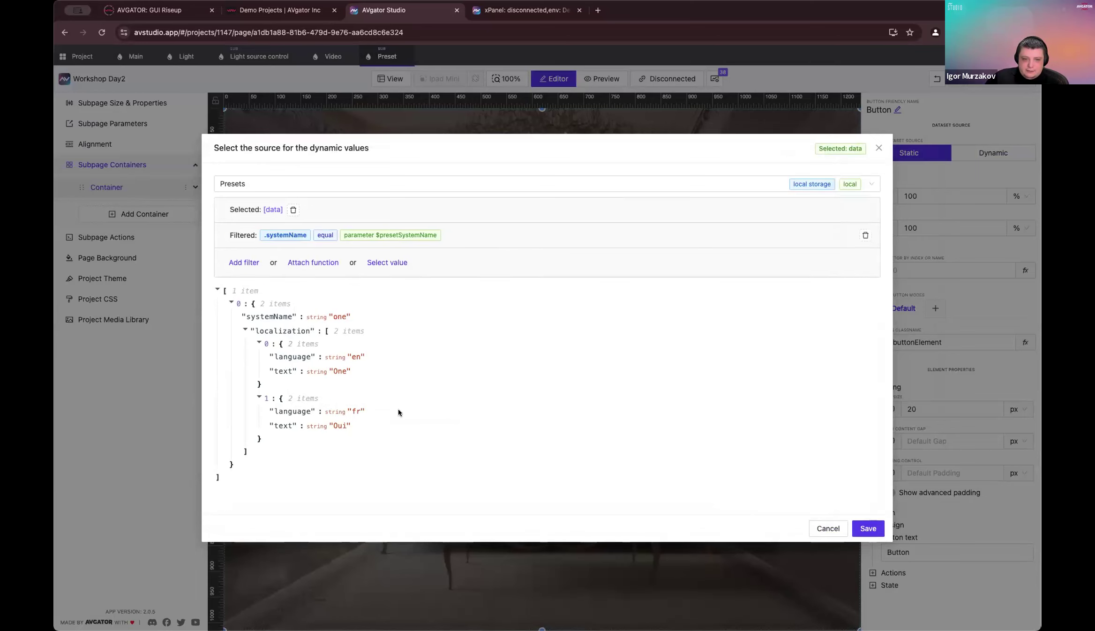
Step: Select the localization array of the filtered Presets item as the returned value
click(393, 264)
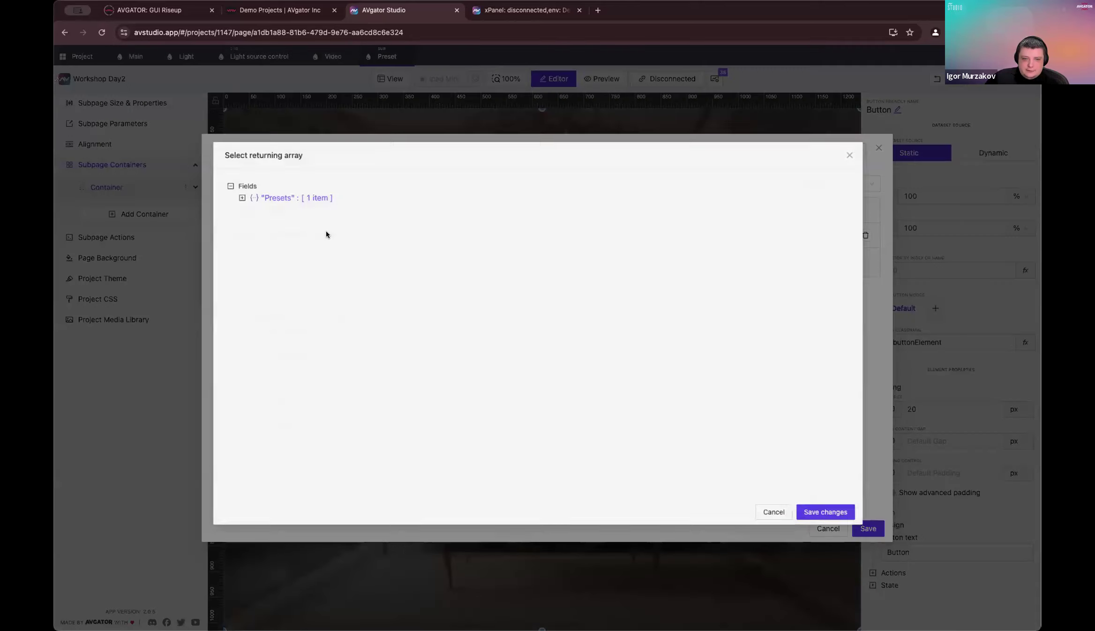
click(245, 205)
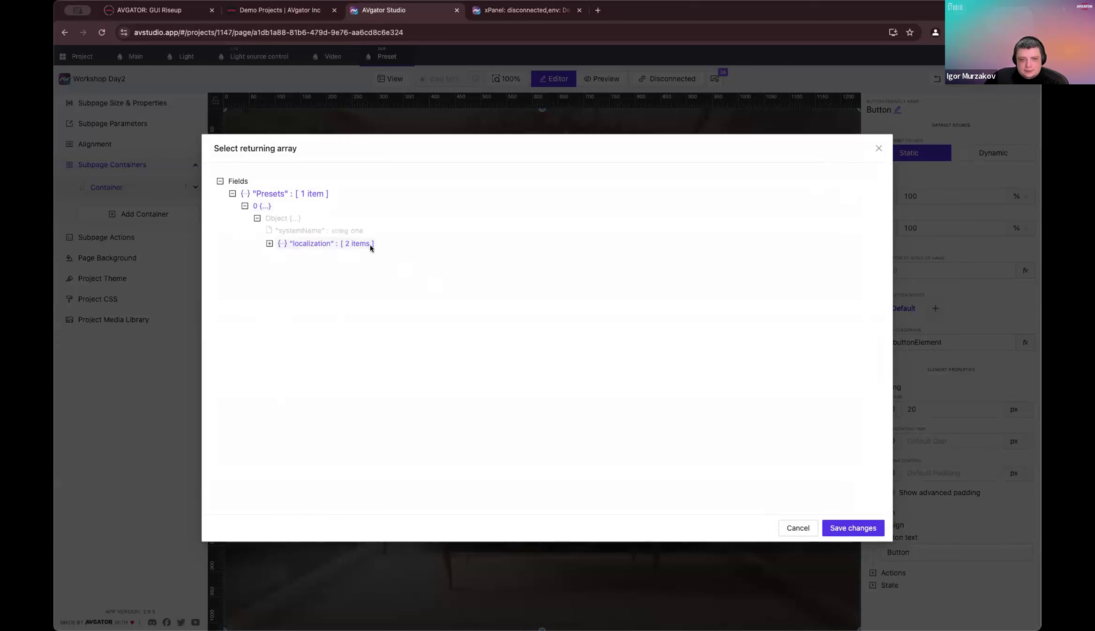
click(371, 243)
click(853, 528)
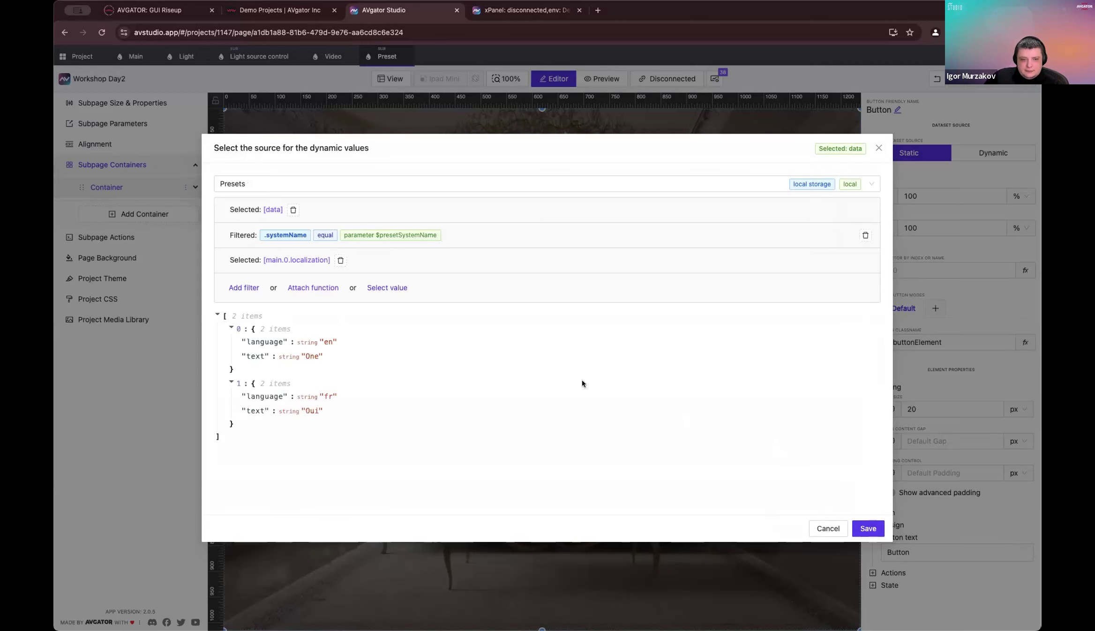
Step: Filter the localization entries by language equal to the variable currentLocale, and save the button's dynamic source
click(234, 287)
click(256, 319)
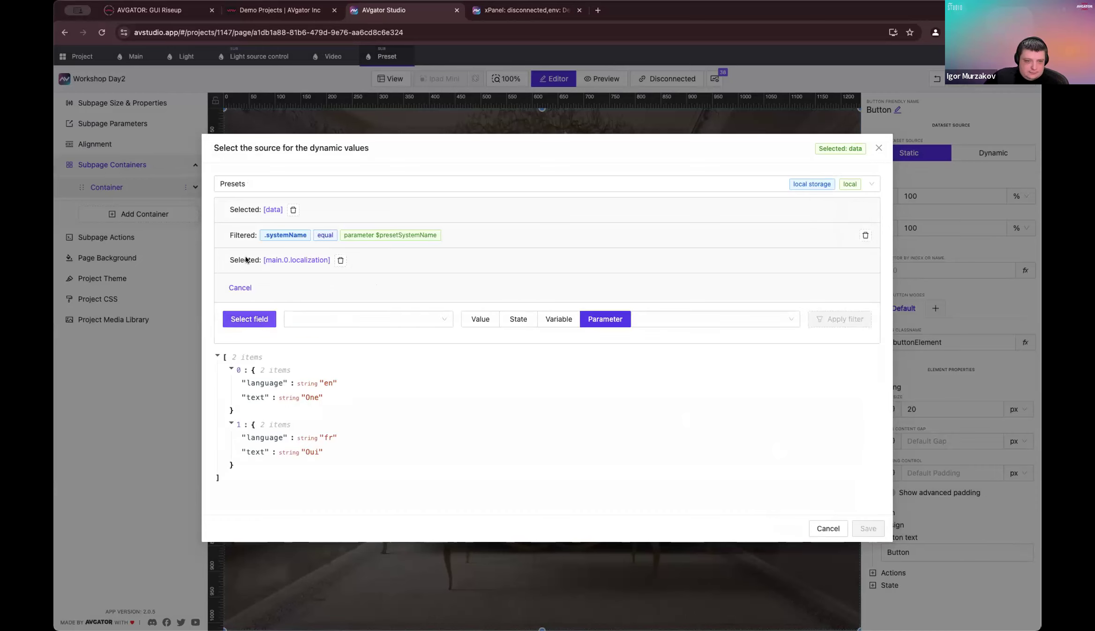
click(268, 206)
click(853, 527)
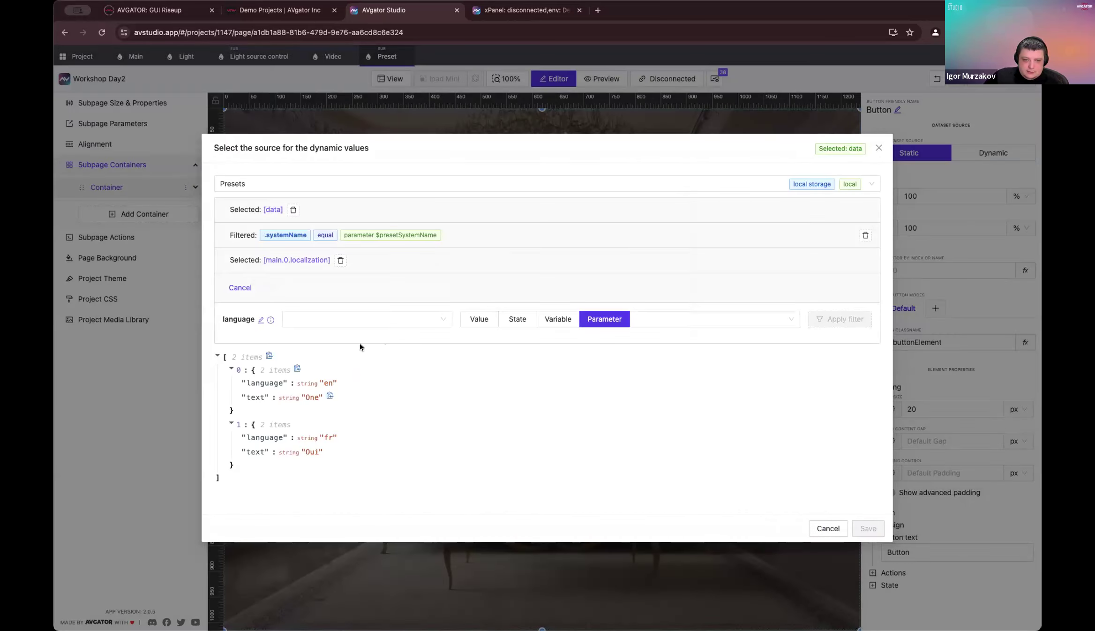
click(349, 320)
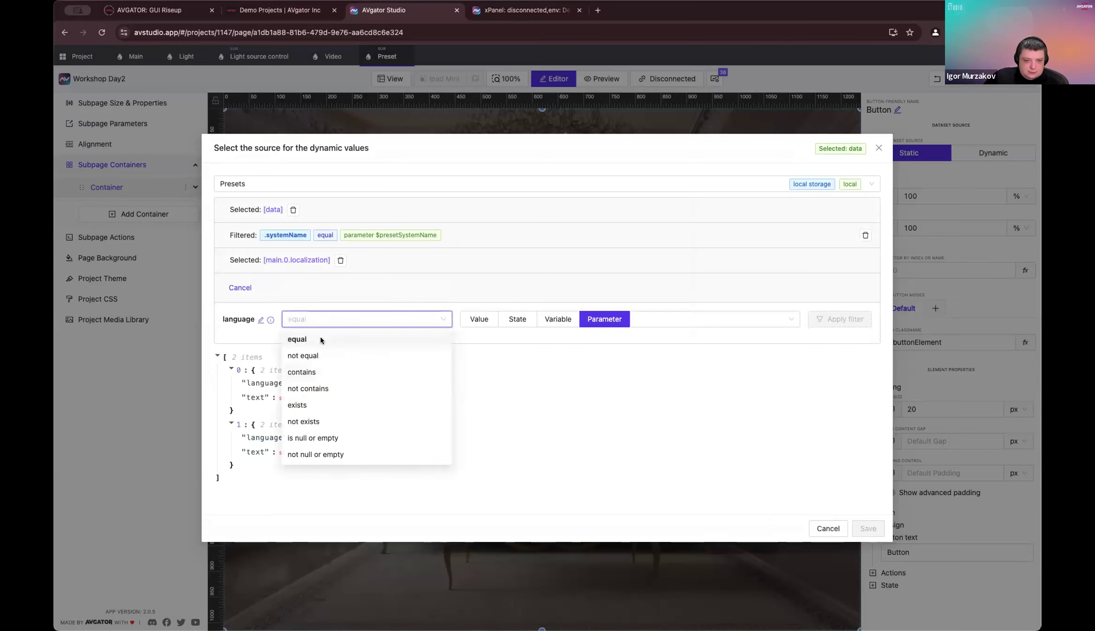
click(320, 340)
click(556, 319)
click(692, 320)
click(764, 355)
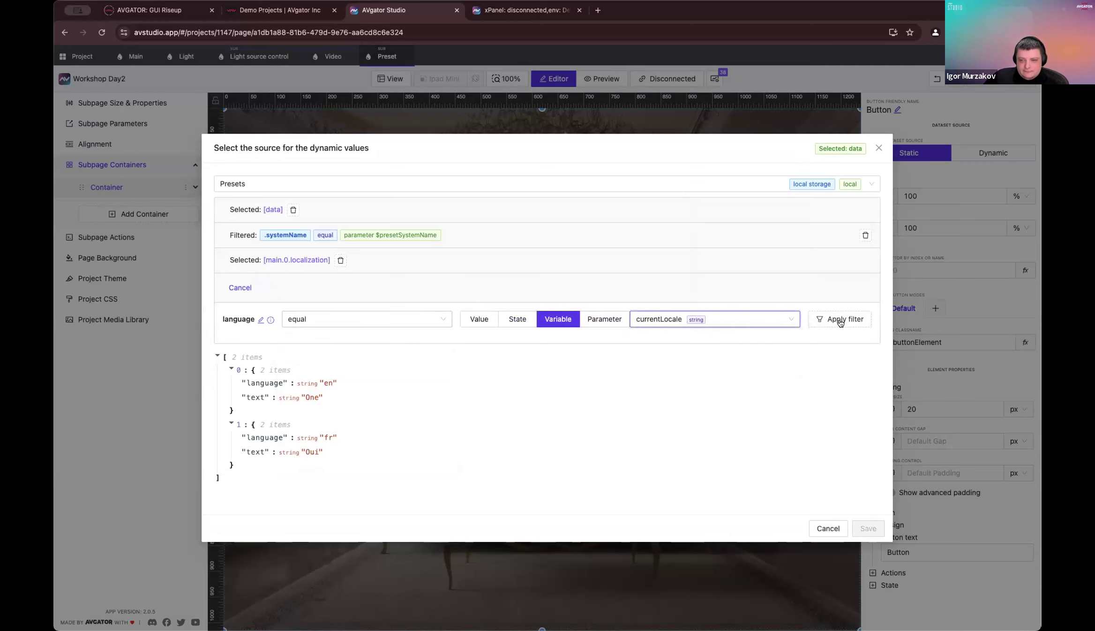
click(840, 319)
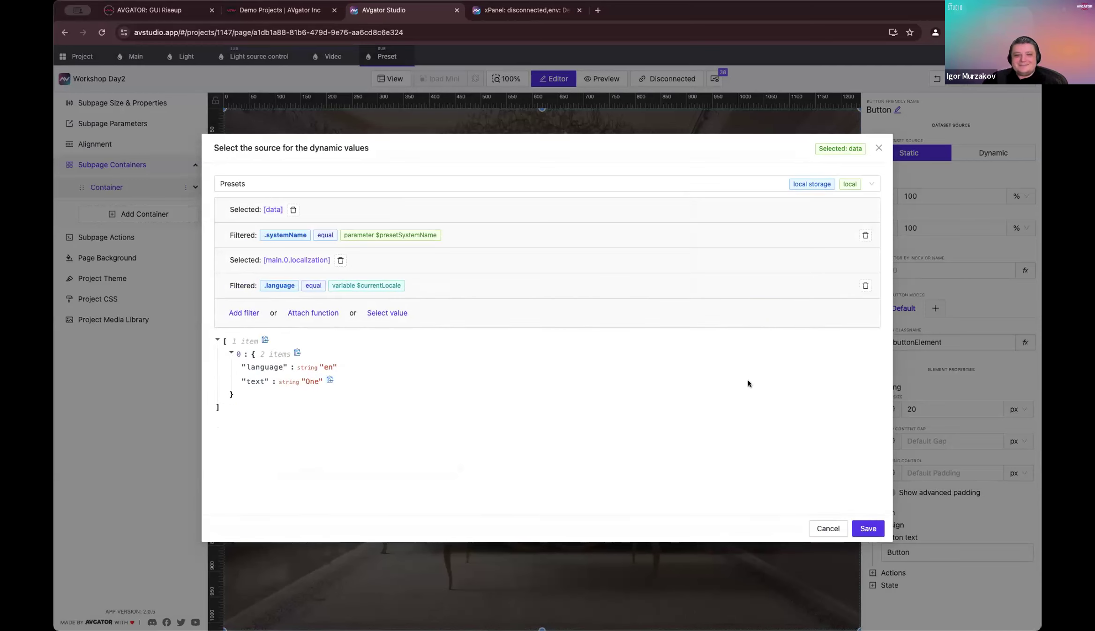
click(866, 529)
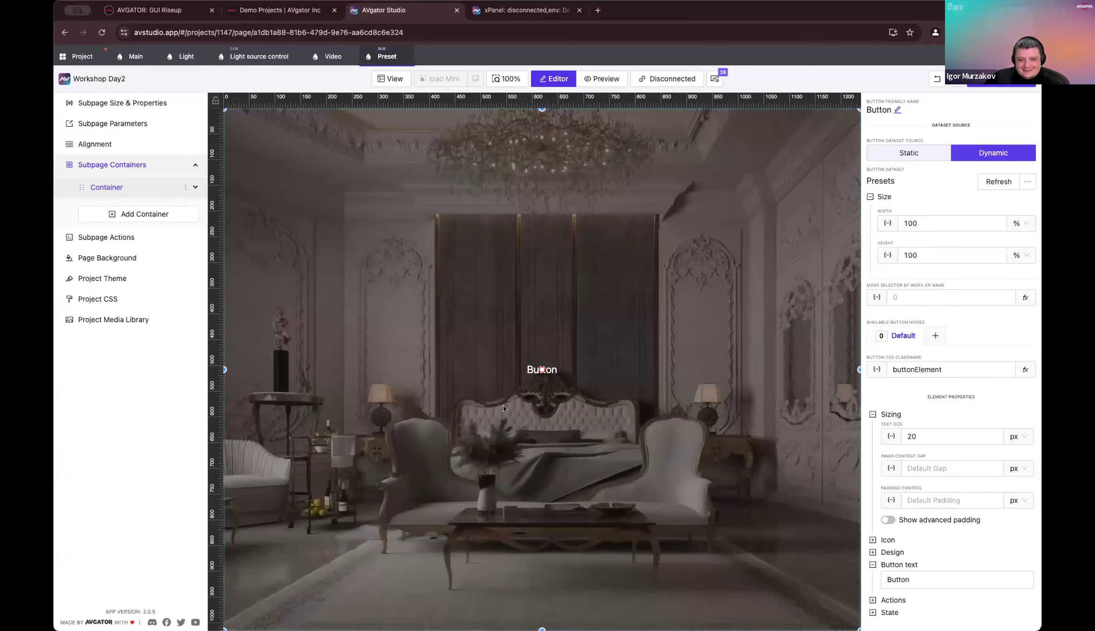
Step: Replace the button's text with the dynamic "text" value from its datasource
click(986, 586)
triple_click(514, 191)
key(BackSpace)
click(423, 144)
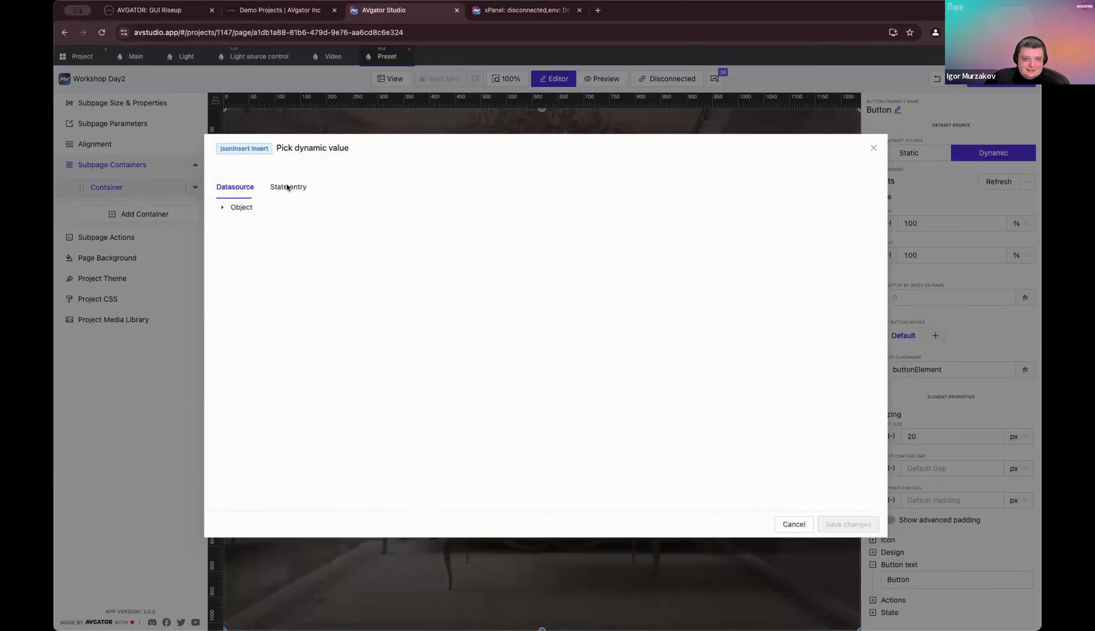
click(232, 219)
click(245, 233)
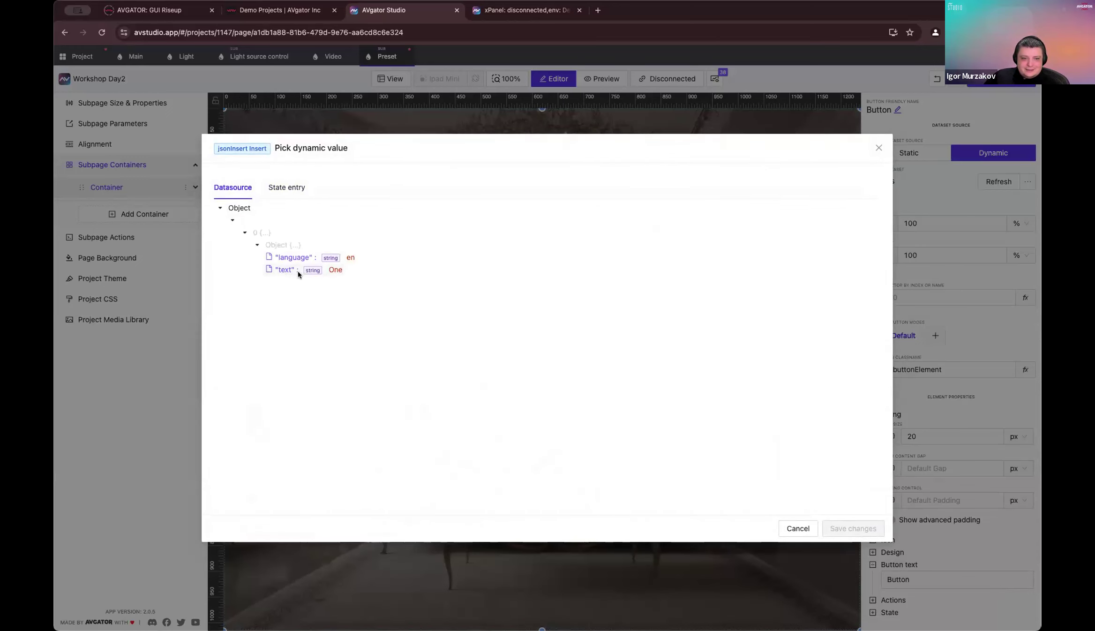
click(293, 271)
click(853, 528)
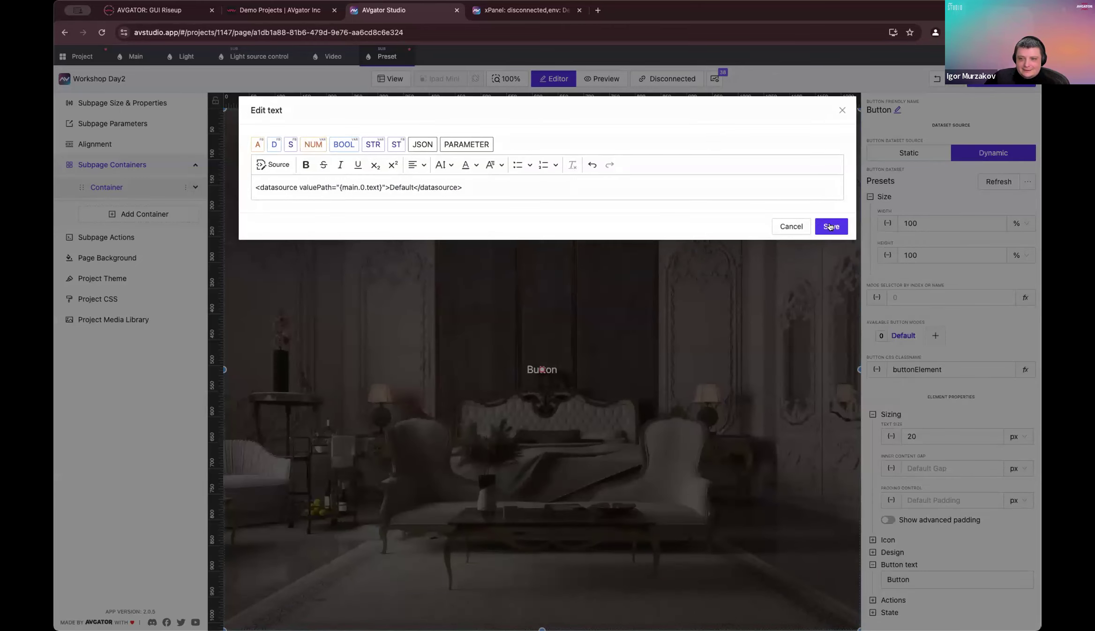
click(830, 225)
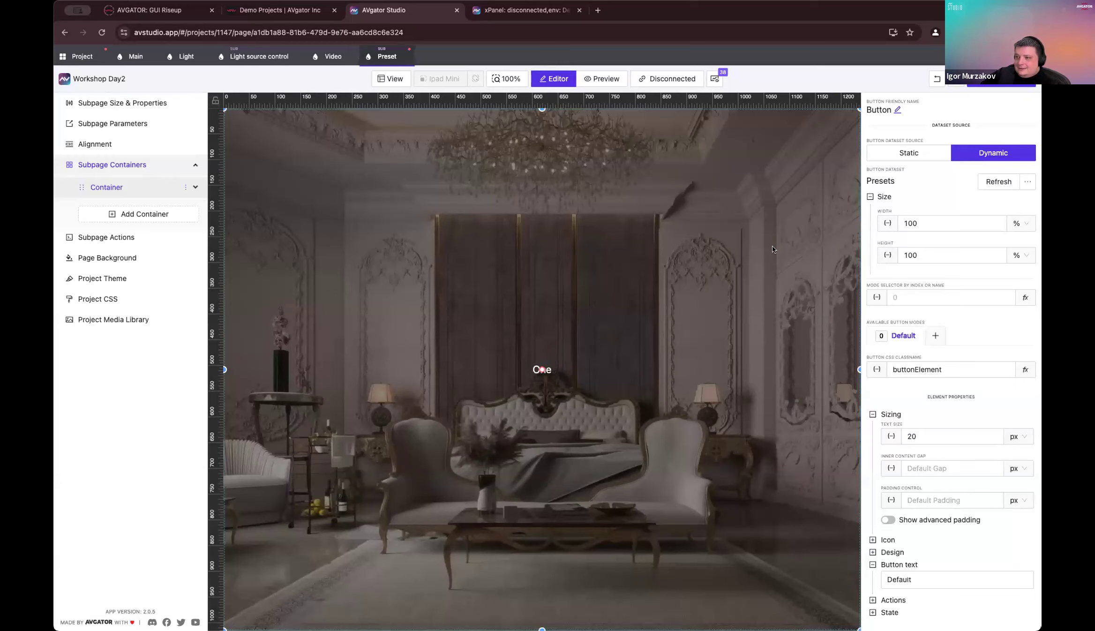
Step: Save the project and select the page container on the Light page
click(1001, 86)
key(super+s)
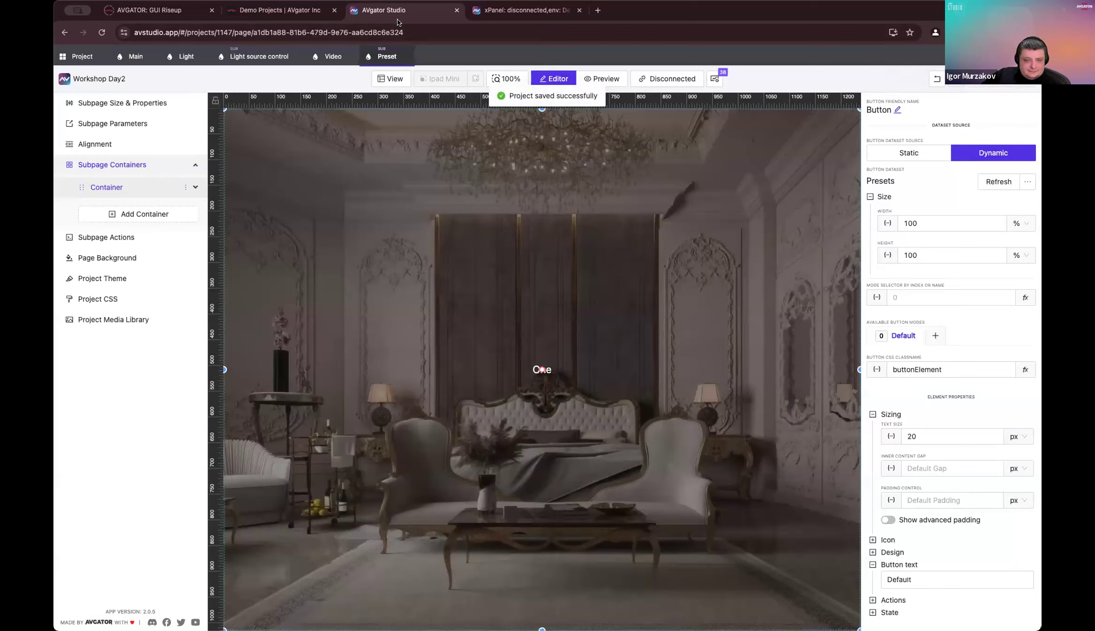
click(187, 56)
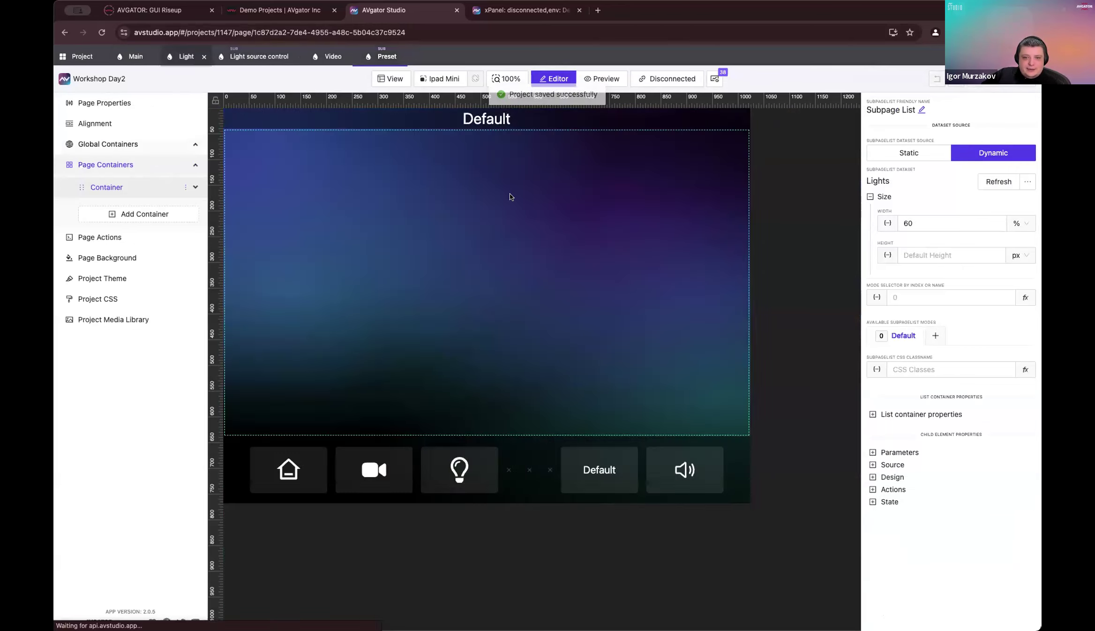
click(663, 197)
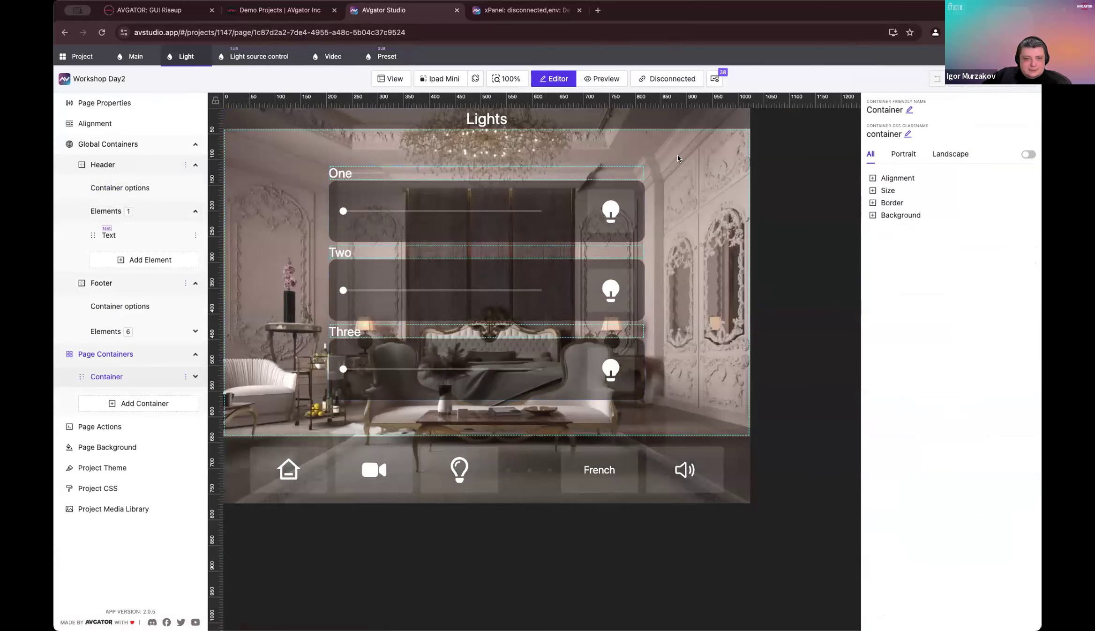
right_click(701, 172)
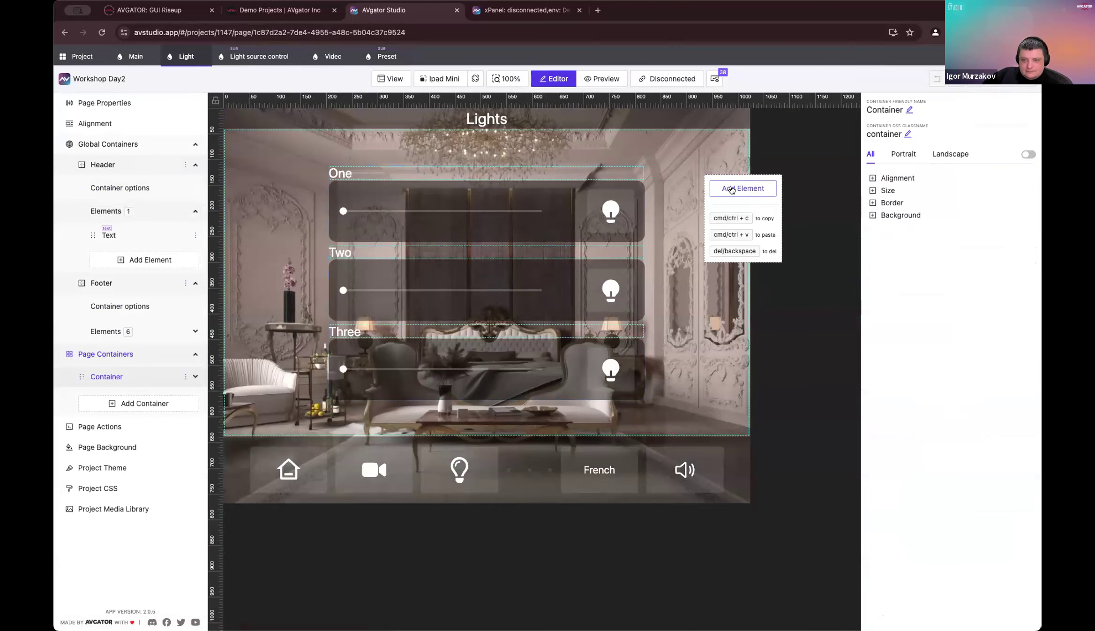
click(733, 189)
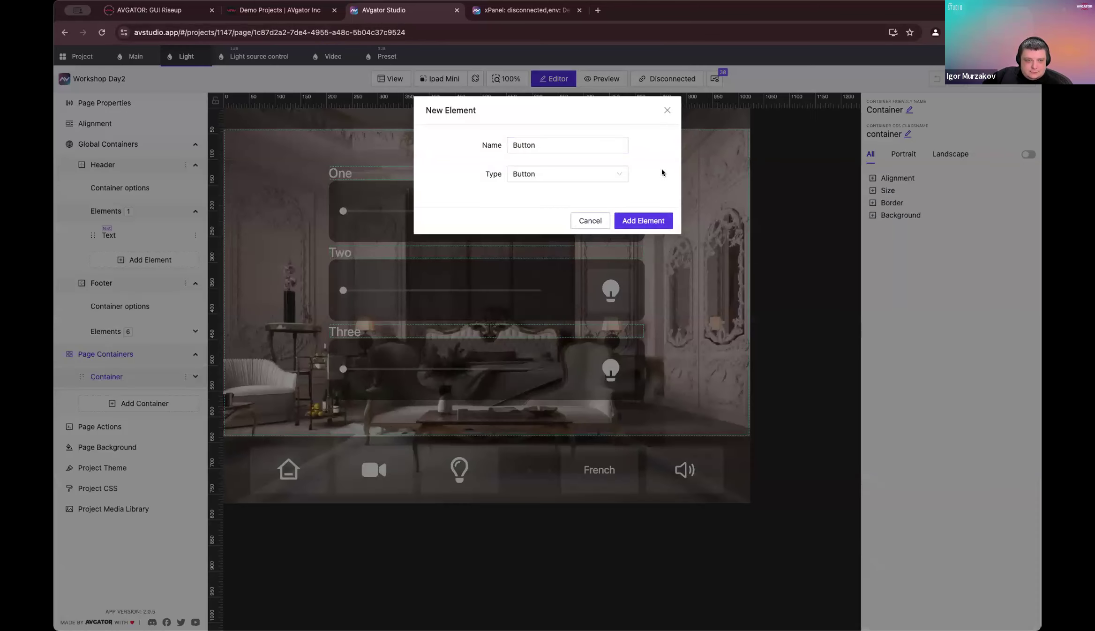
click(584, 222)
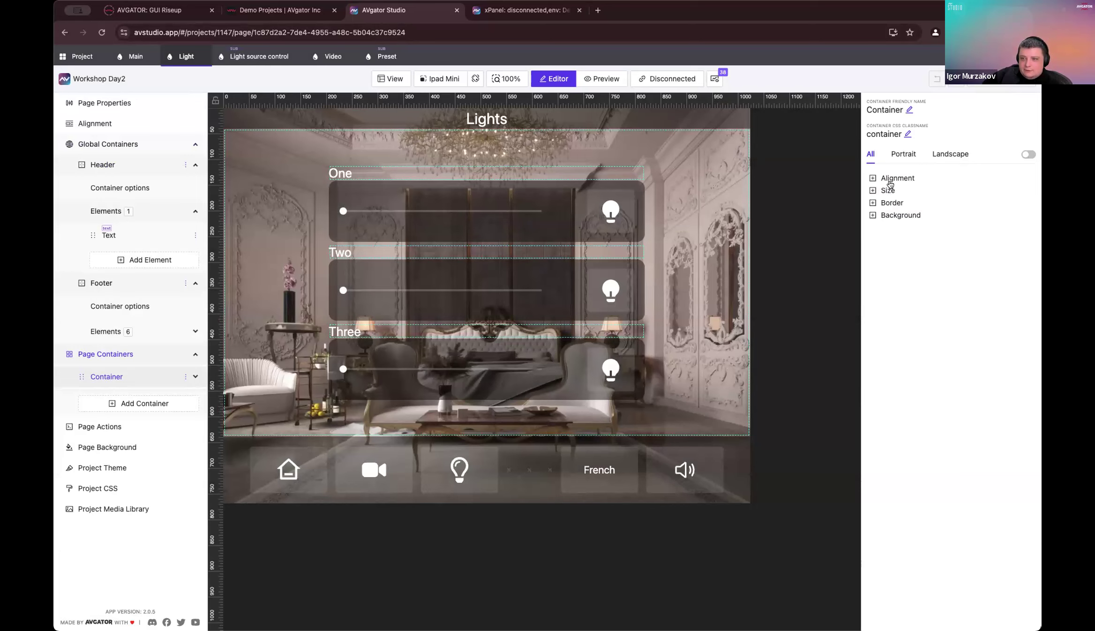
Step: Set the container's elements flow to horizontal and save the project
click(945, 182)
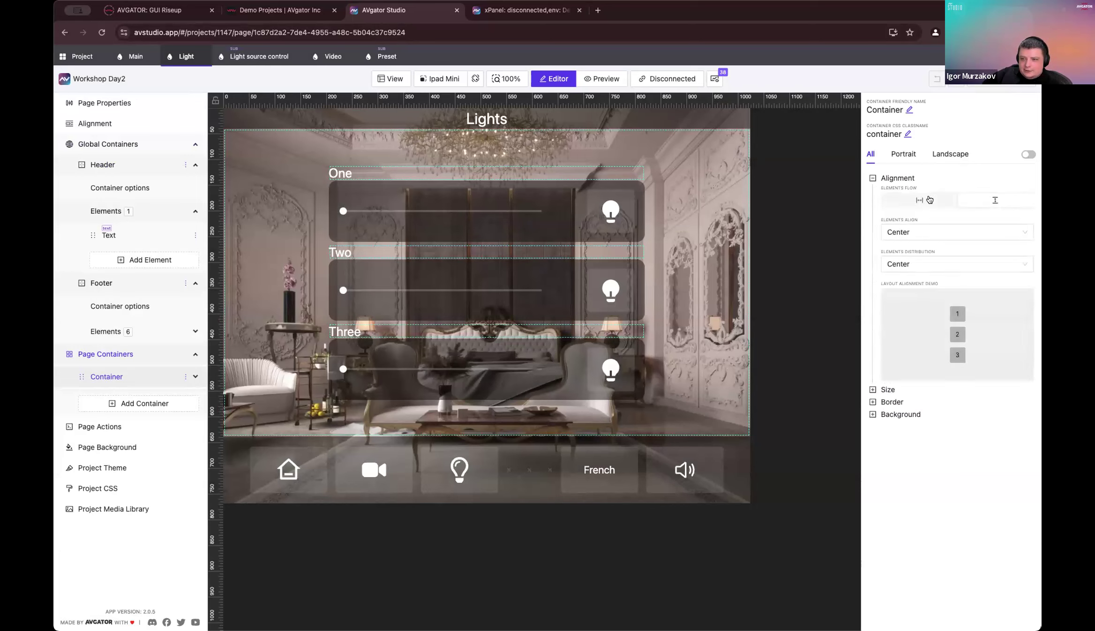
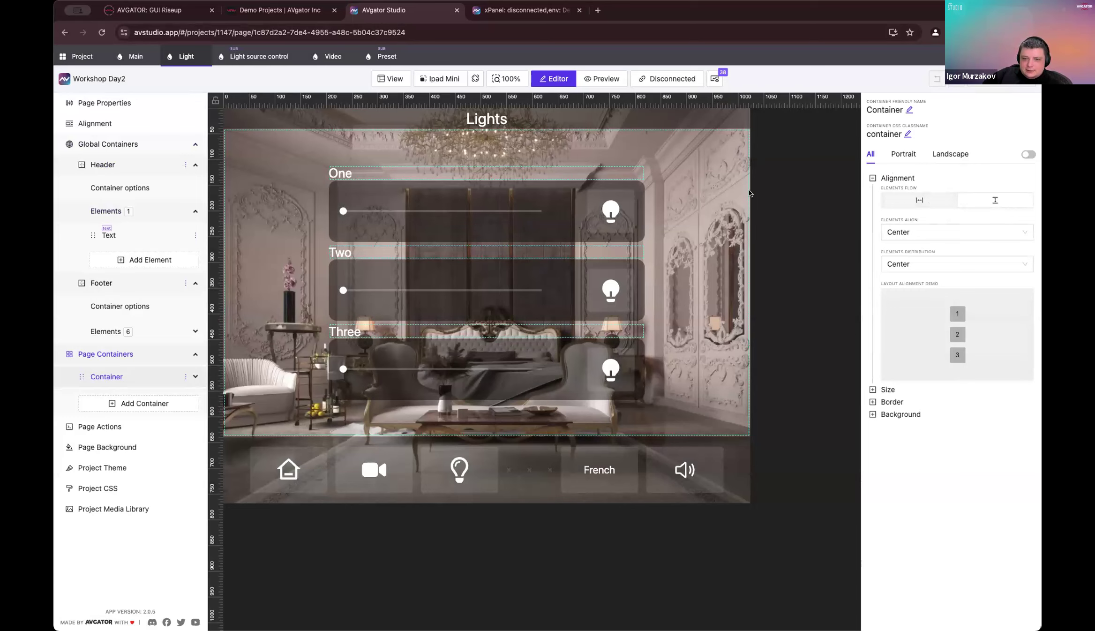
click(919, 200)
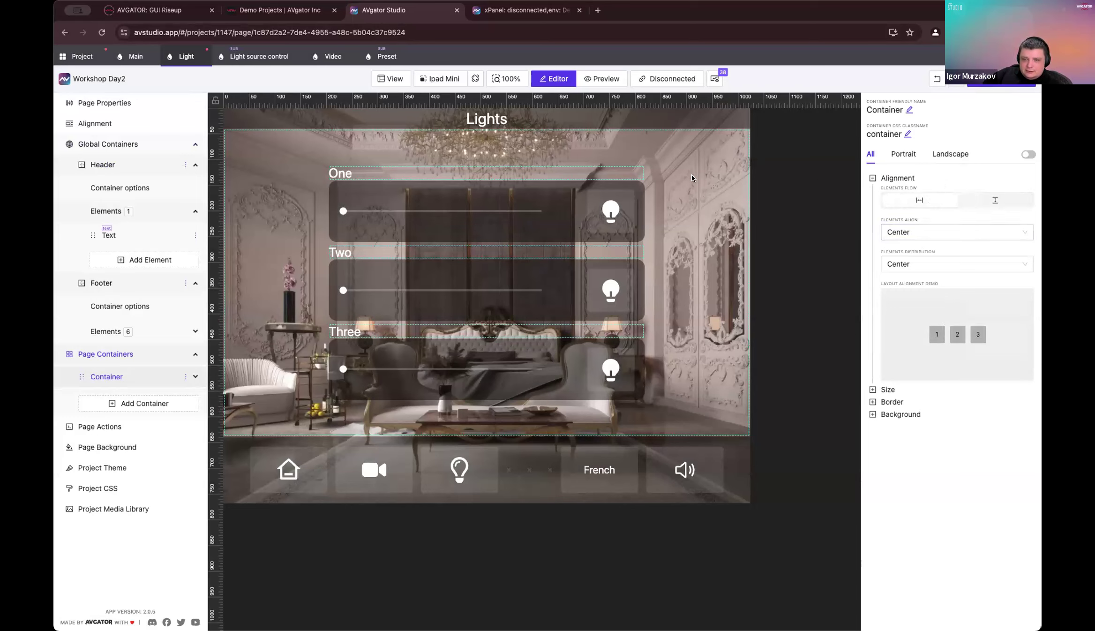
click(1029, 86)
Step: Add a SubPage element named Presets to the container, using the Preset subpage as a list
right_click(661, 232)
click(699, 251)
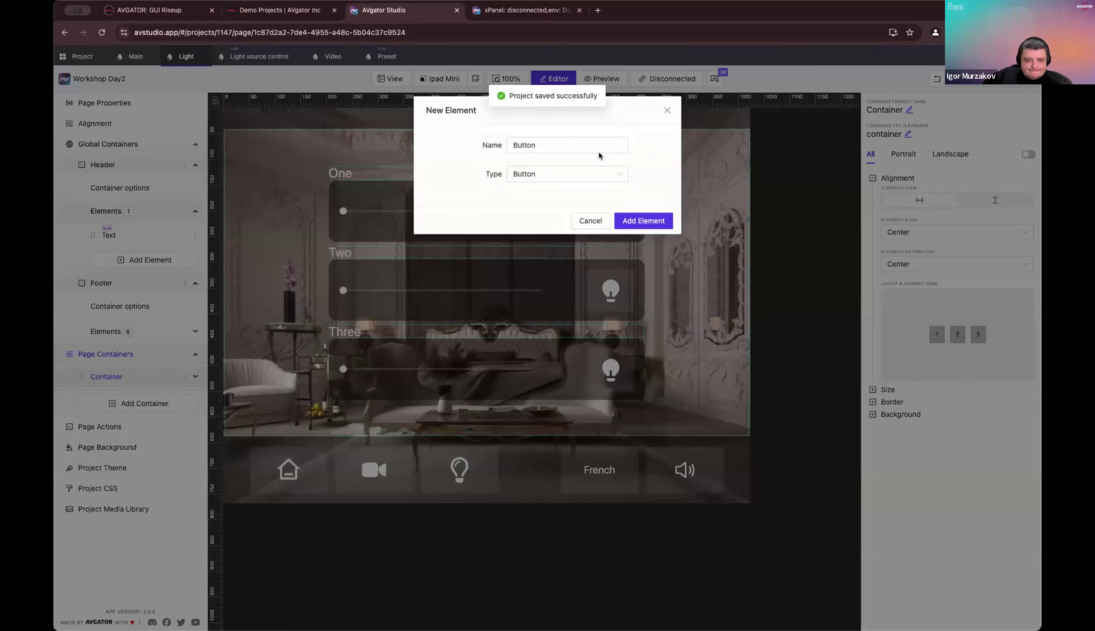
click(551, 174)
text(sub)
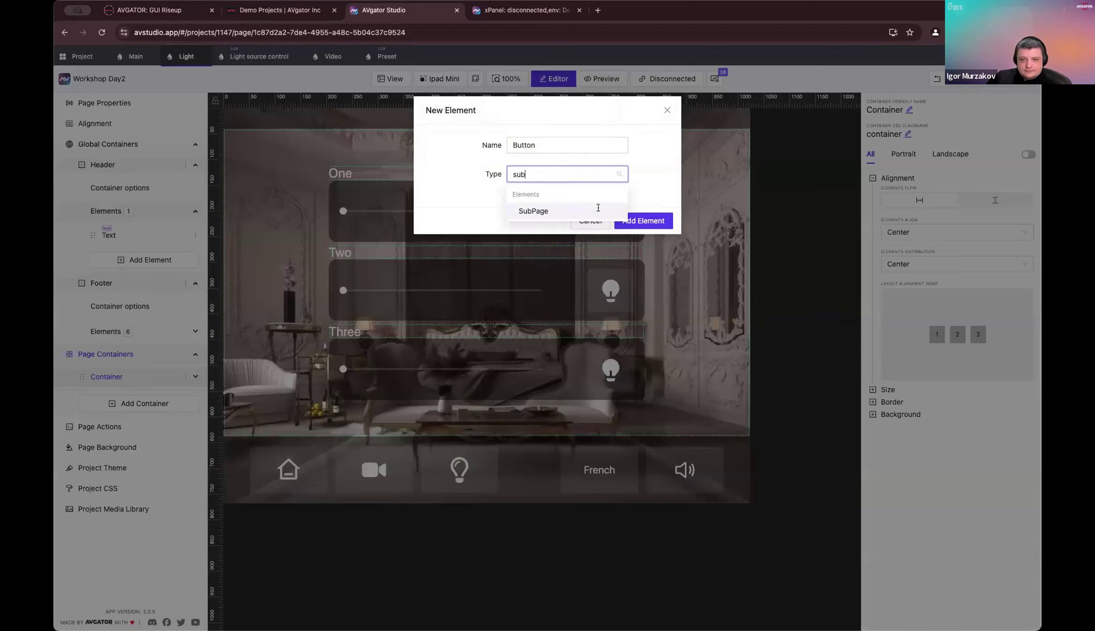
click(547, 214)
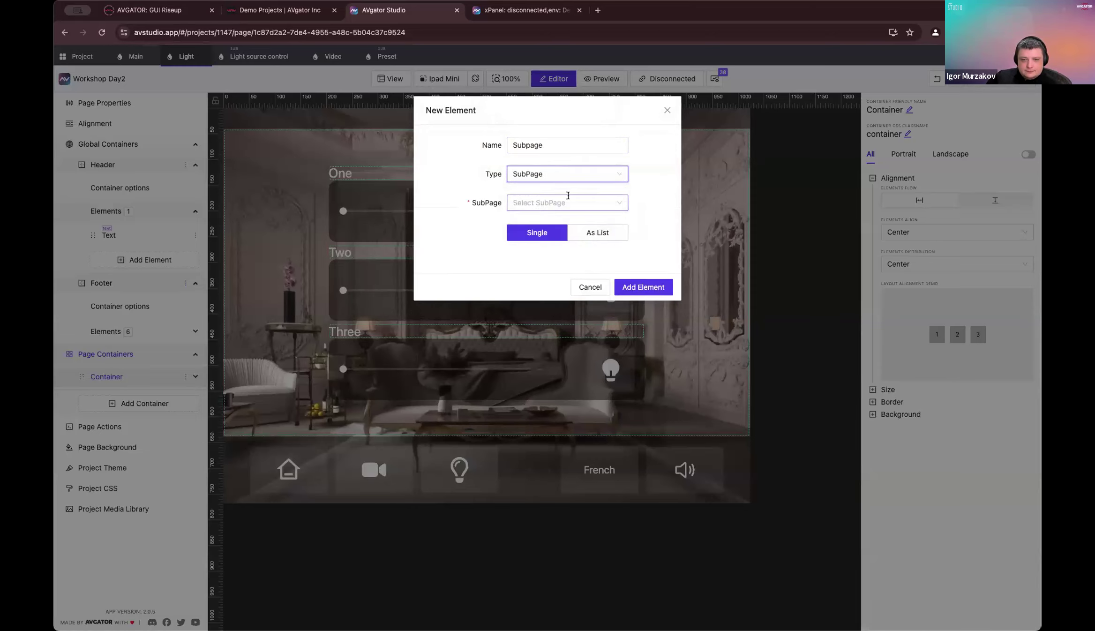
click(574, 197)
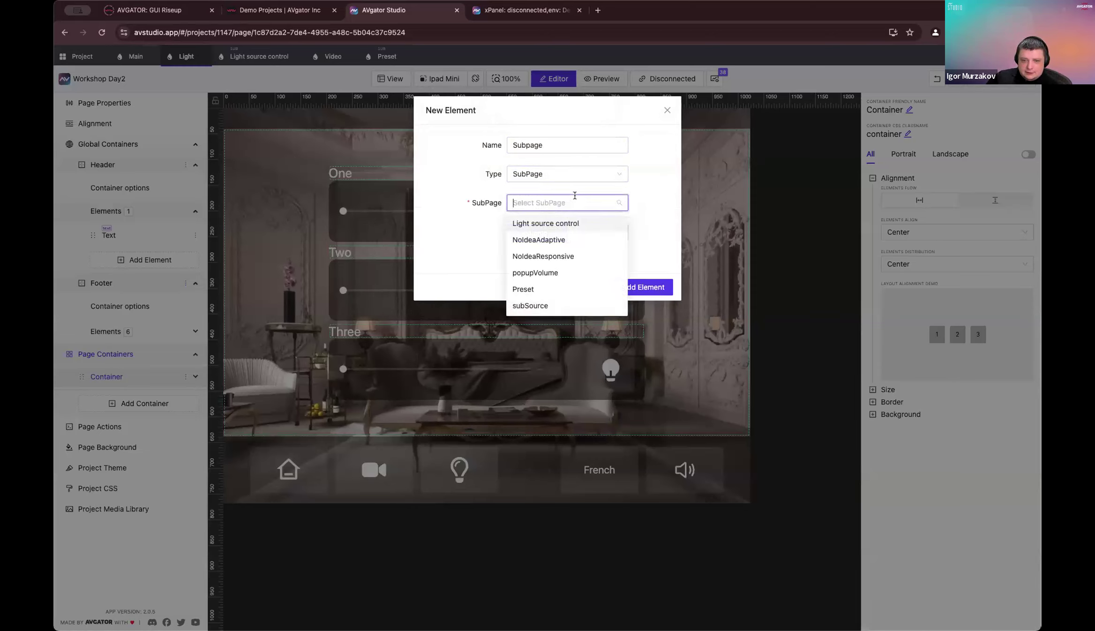
click(547, 288)
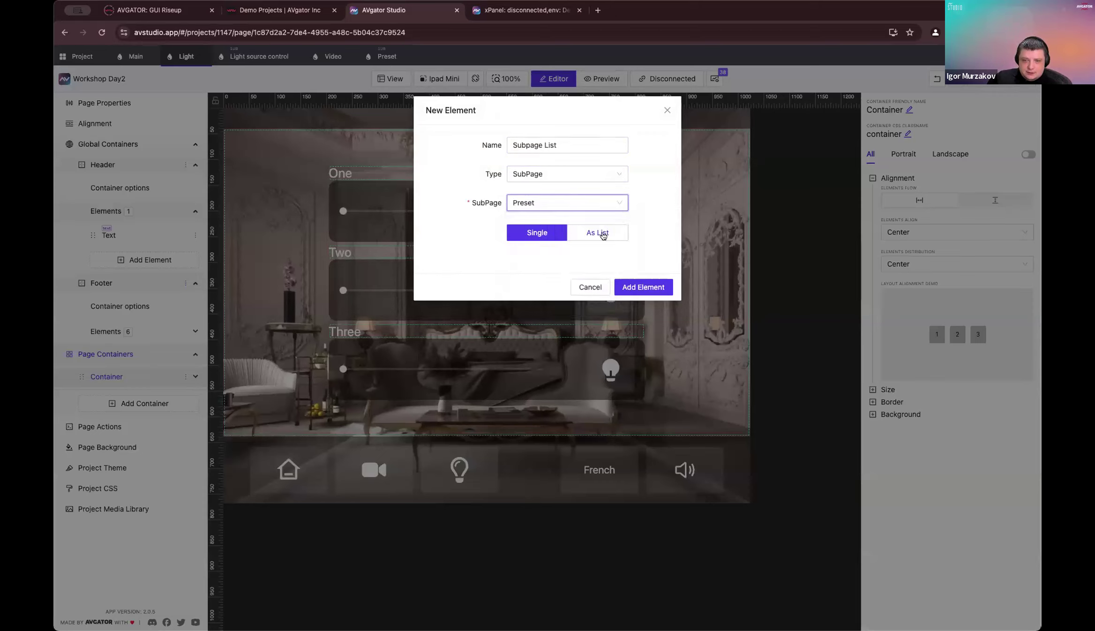
click(604, 235)
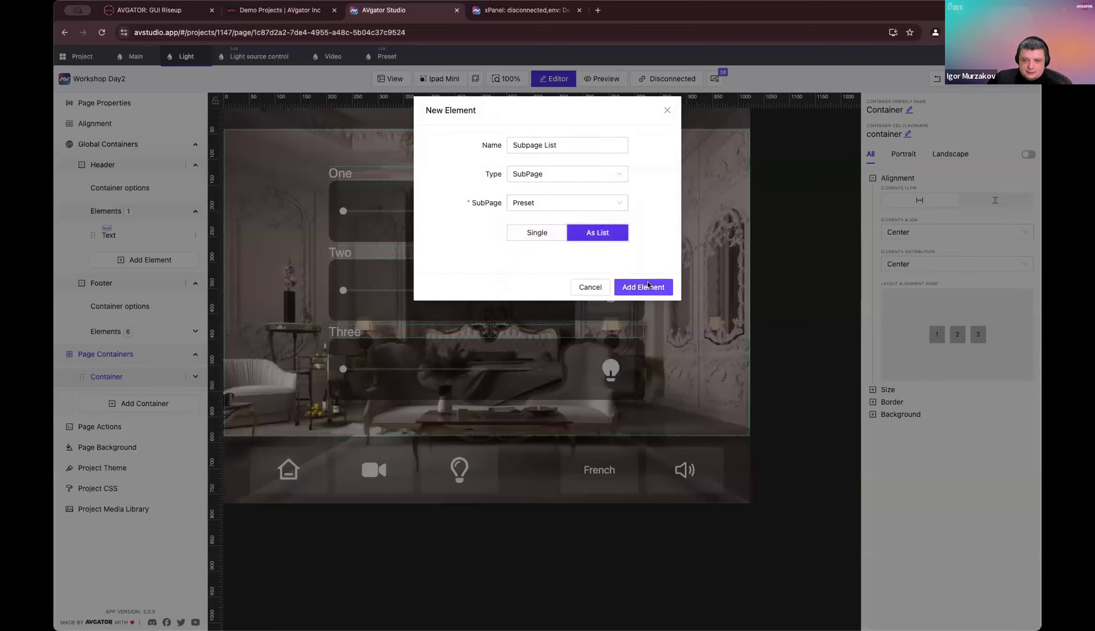
triple_click(596, 140)
key(BackSpace)
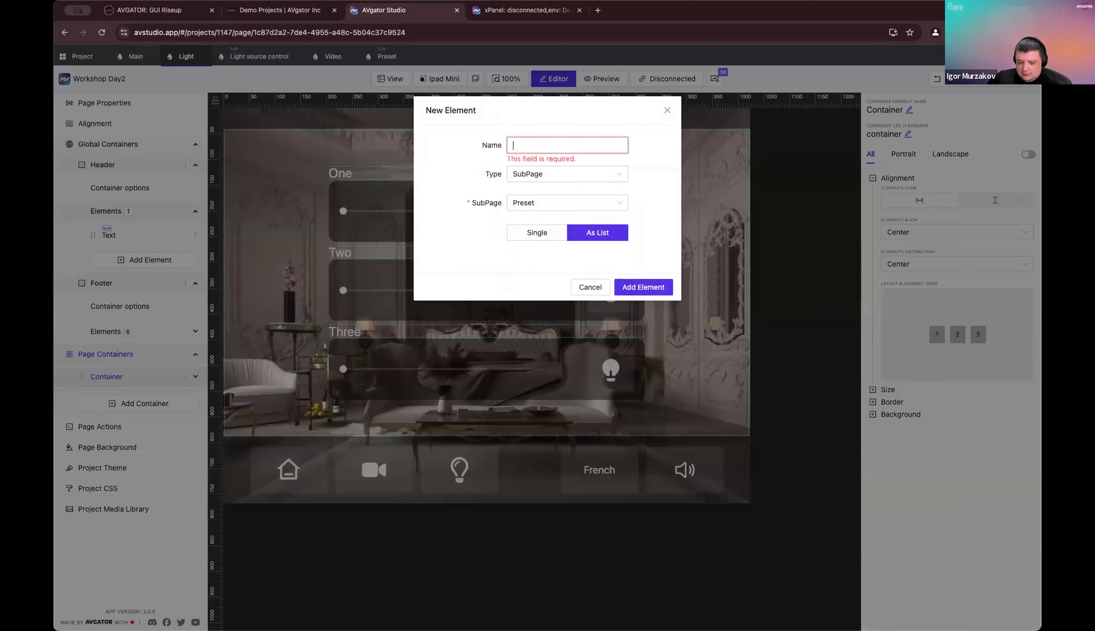
text(Presets)
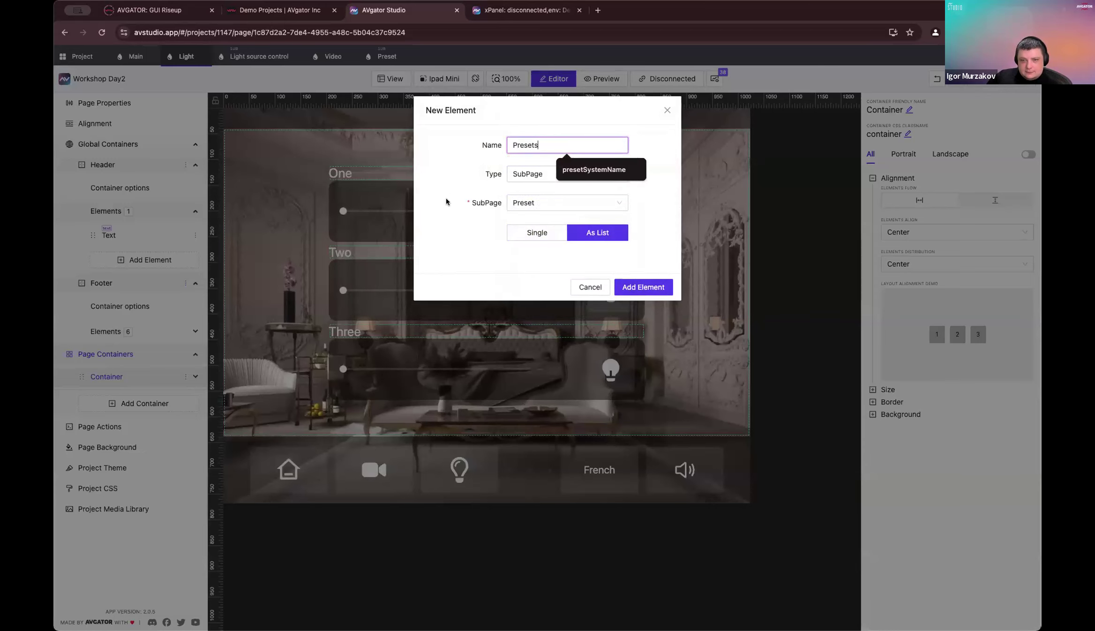
click(658, 287)
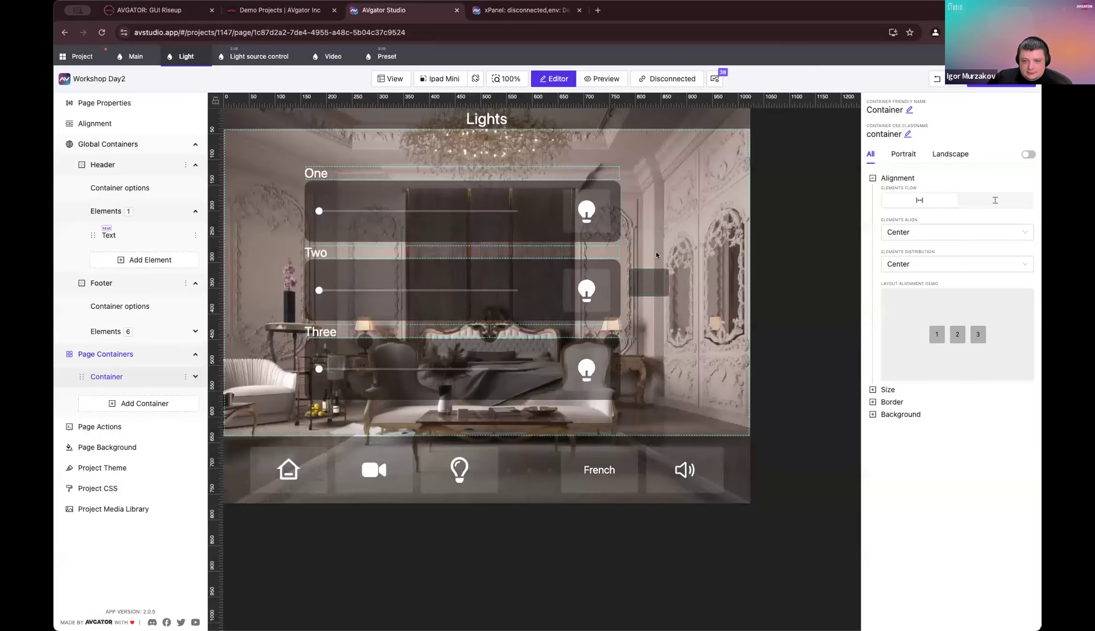
Step: Make the Presets list's dataset dynamic, using the "data" array of the Presets datasource
click(658, 281)
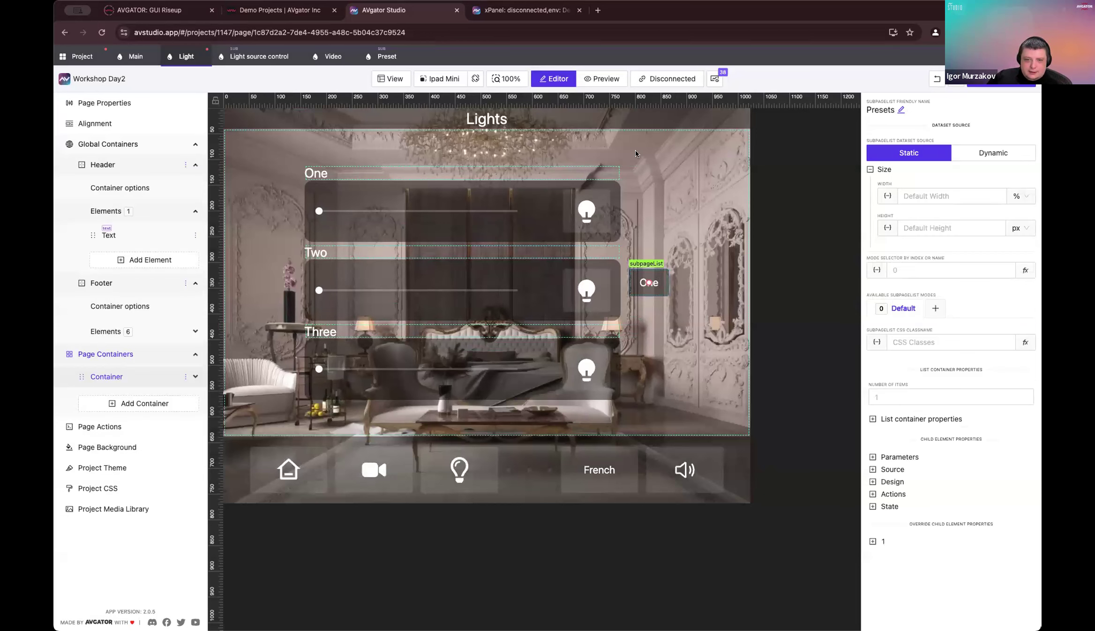
click(994, 154)
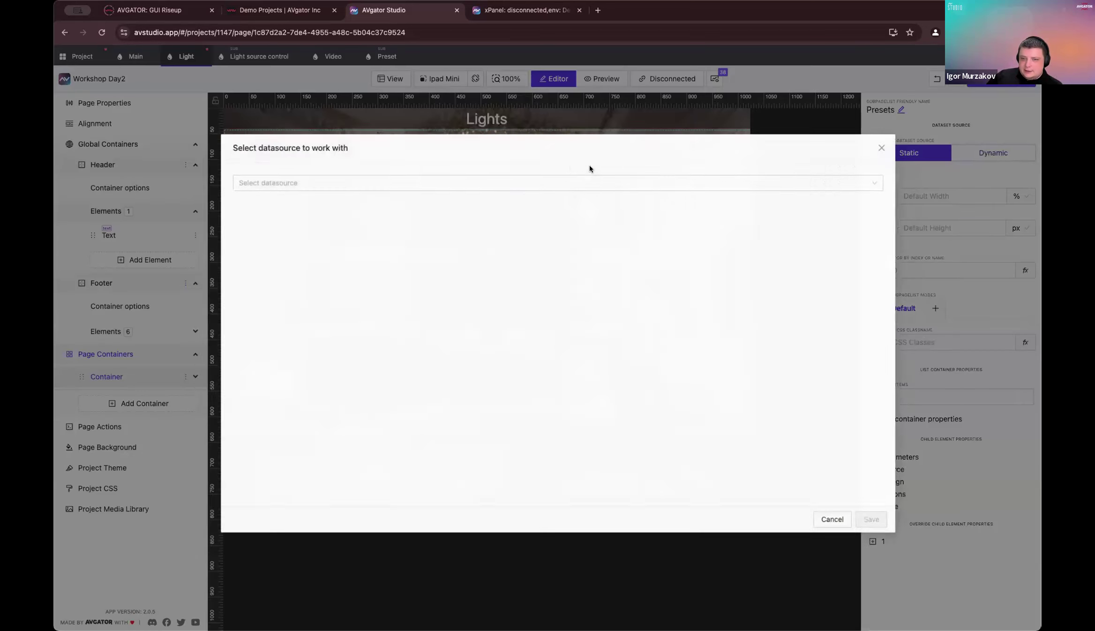
right_click(281, 254)
click(256, 256)
click(254, 256)
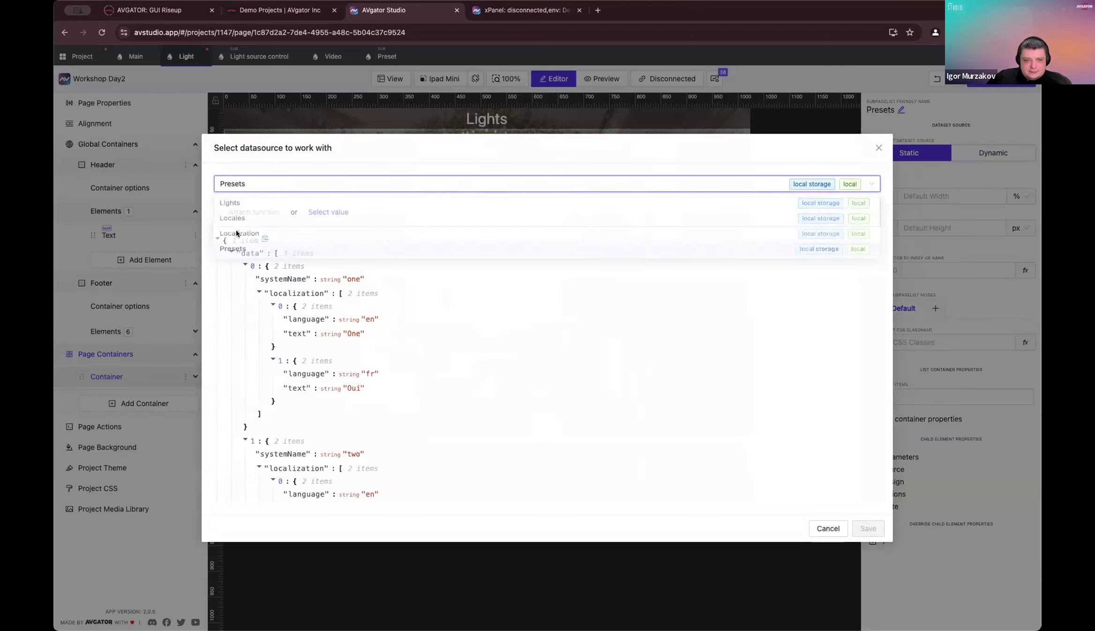
click(328, 212)
click(232, 194)
click(307, 207)
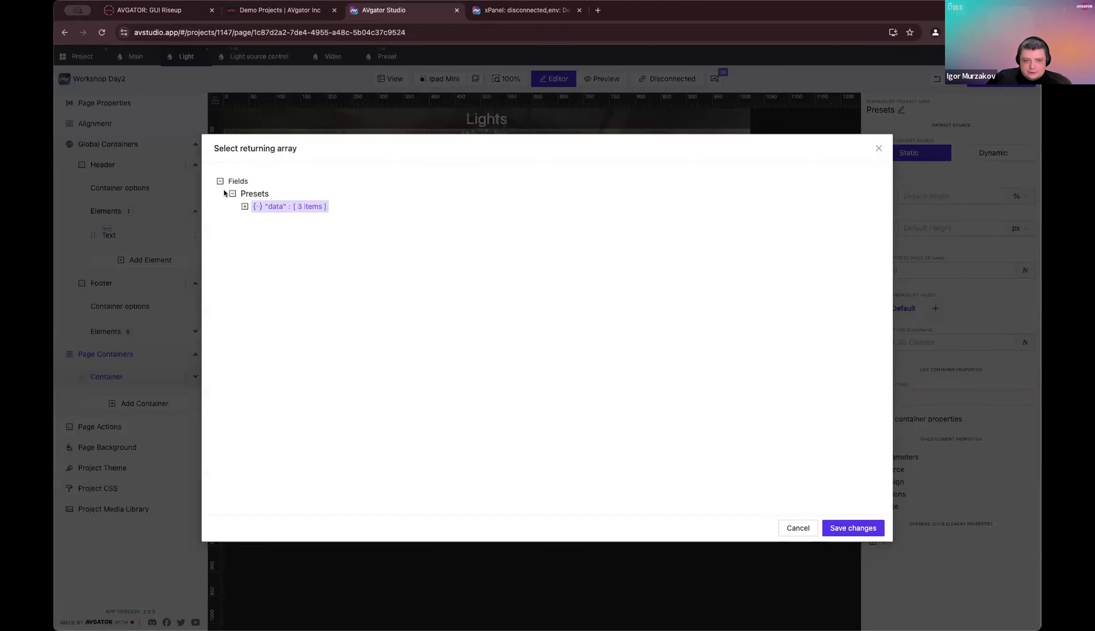
click(849, 527)
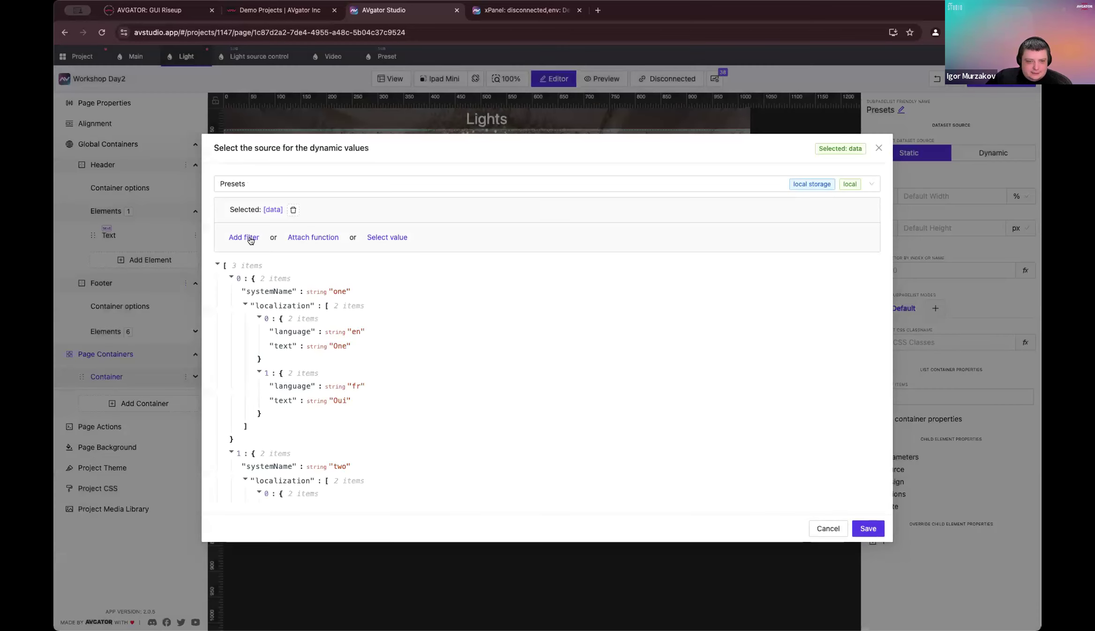
click(867, 528)
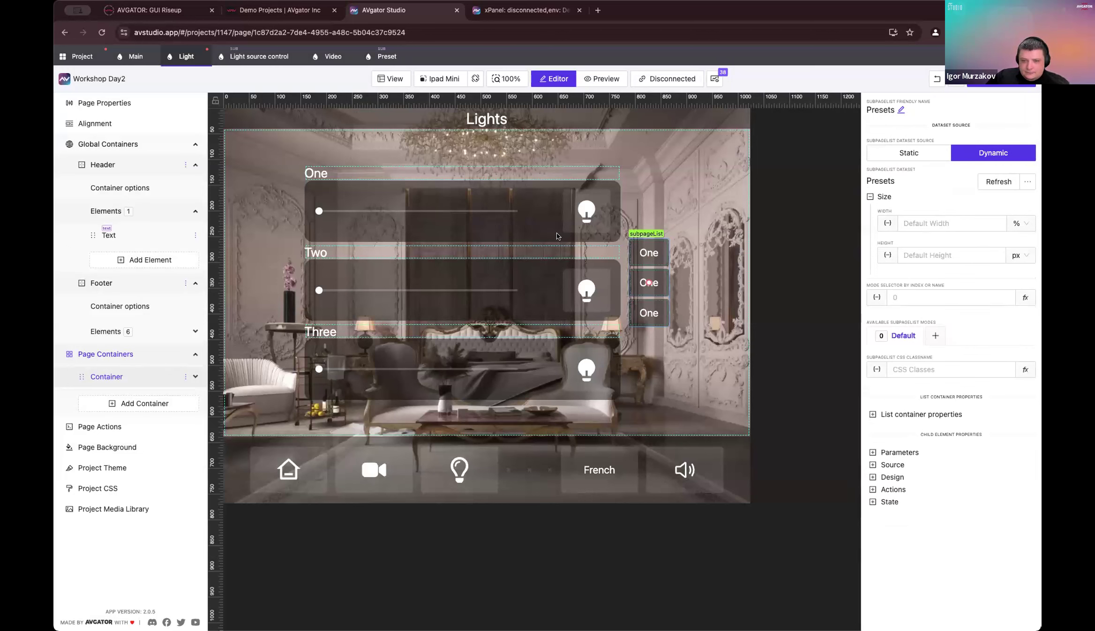
Step: Bind the Presets list's presetSystemName parameter to the dynamic "systemName" value from its datasource
click(907, 451)
click(891, 478)
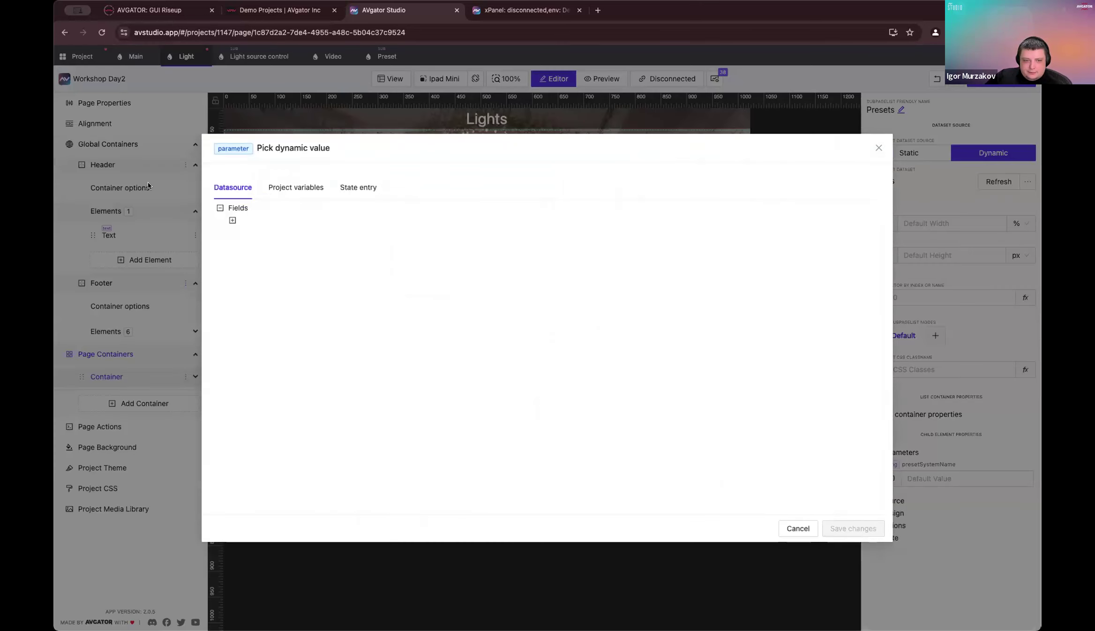
click(232, 220)
click(288, 233)
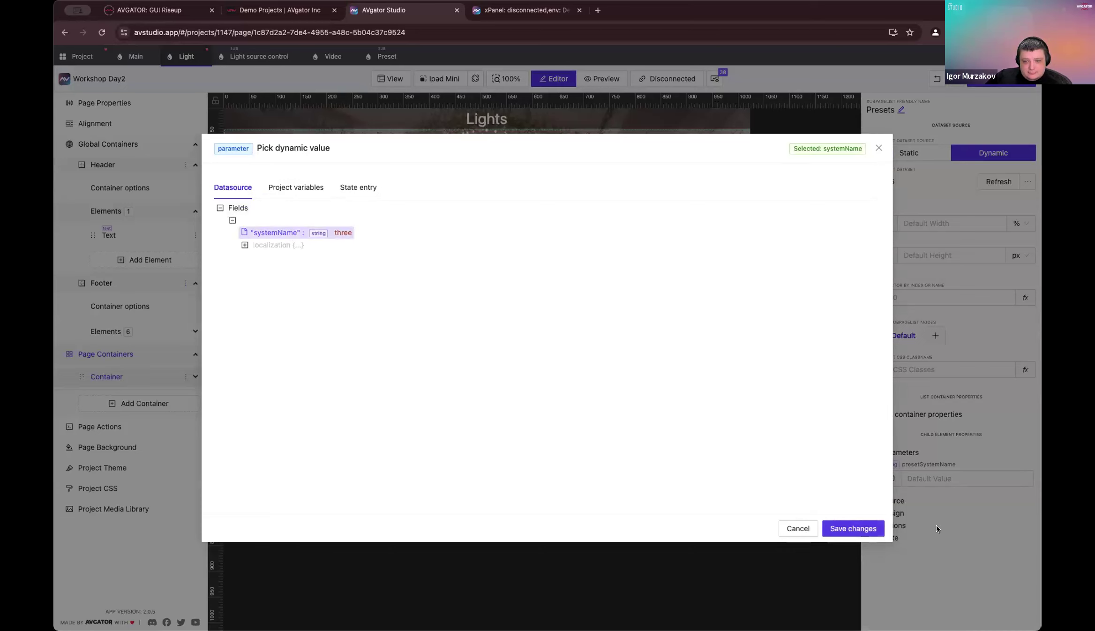
click(852, 533)
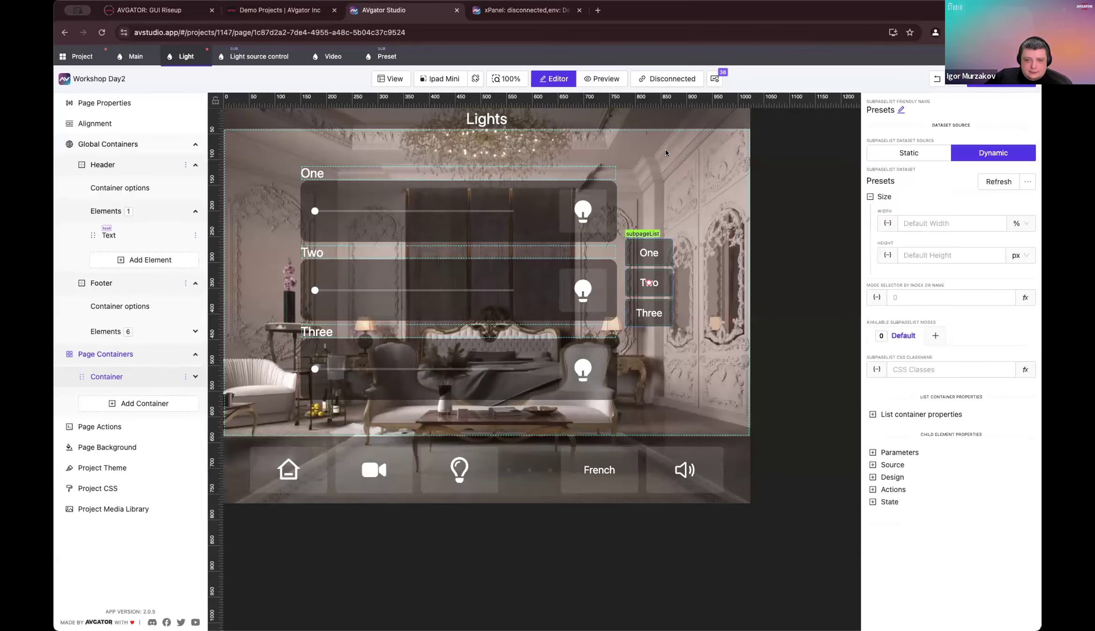
Step: Set the Presets list's width to 30%
click(607, 210)
click(645, 255)
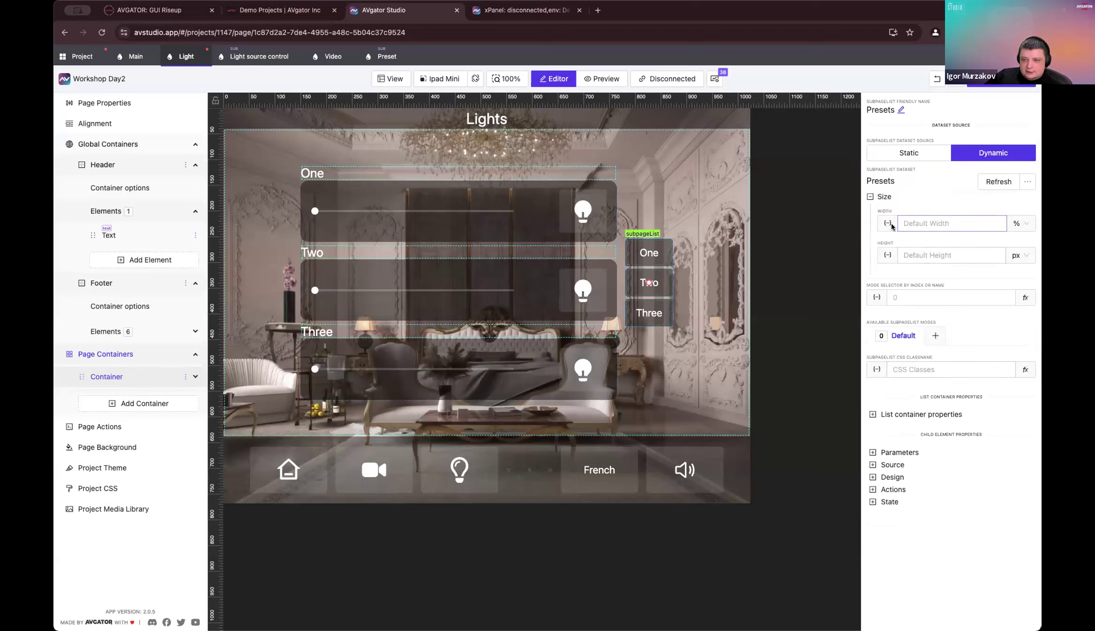
click(957, 217)
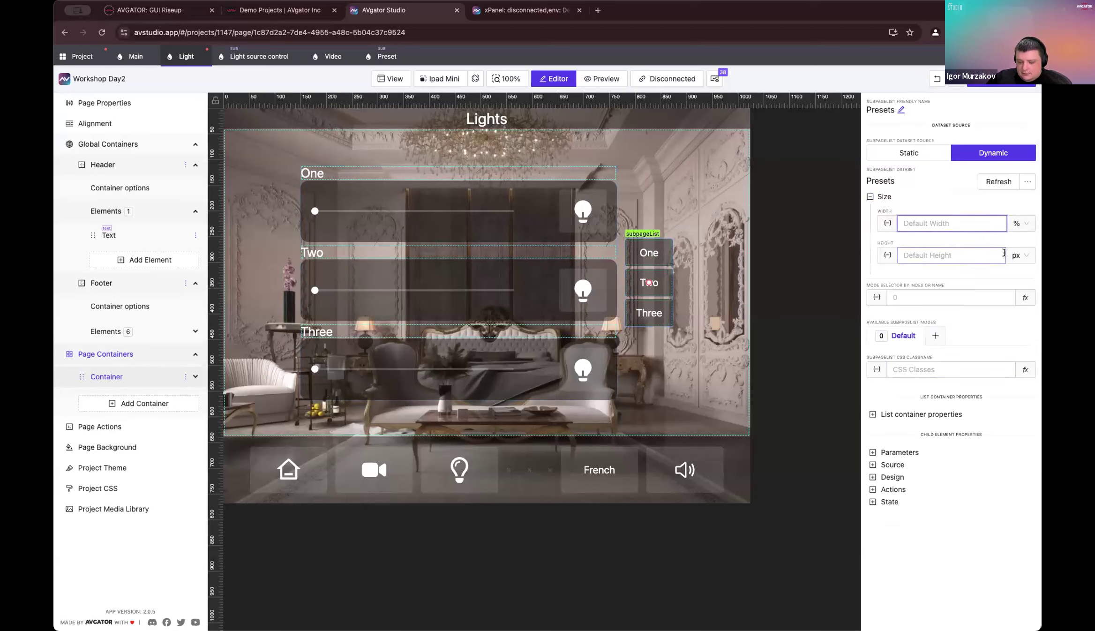
text(30)
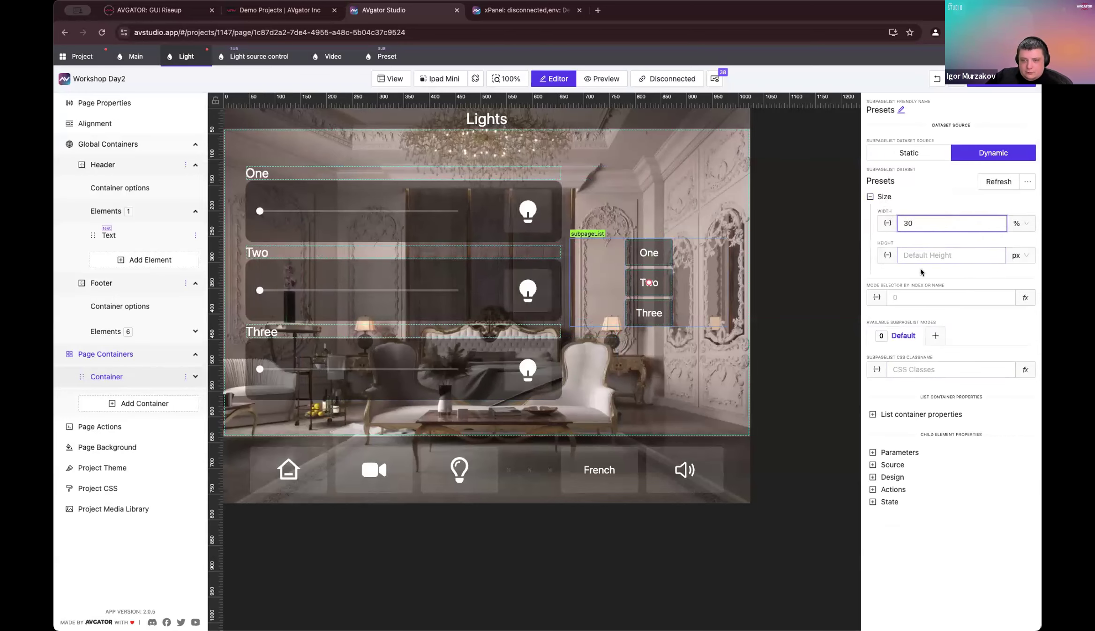
double_click(921, 227)
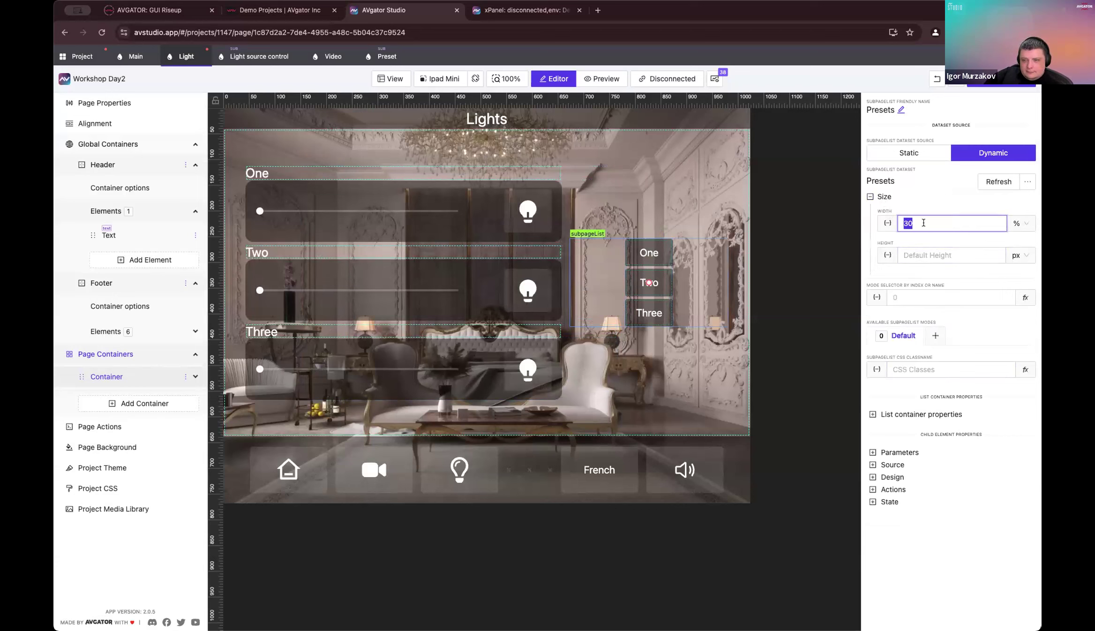
click(642, 375)
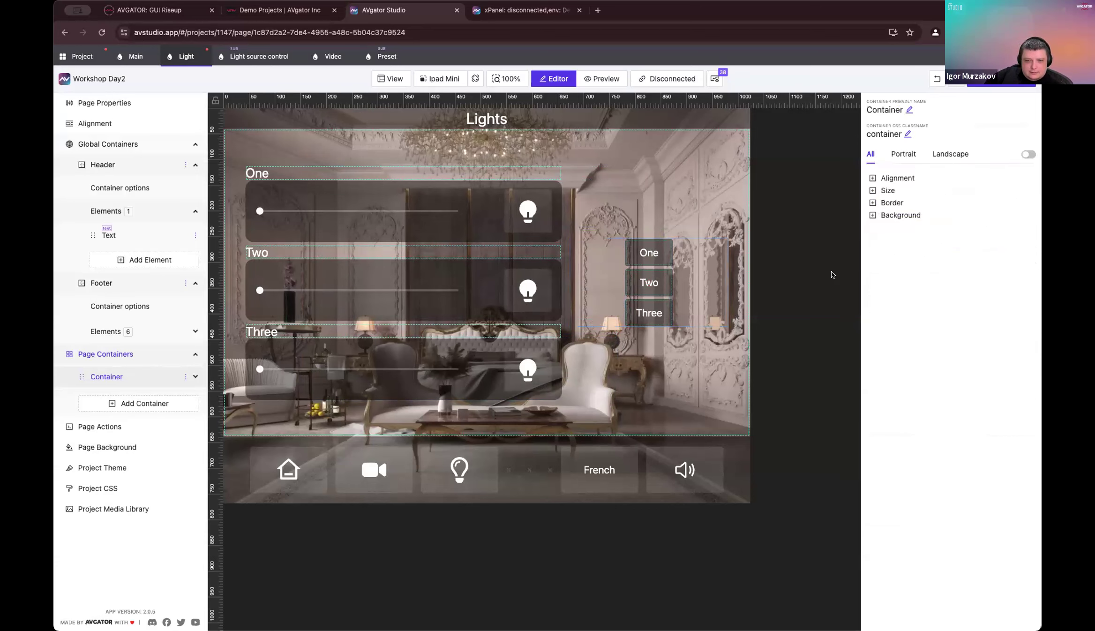
Step: Set the height of the light controls list to 70%, using percent as the height unit
click(649, 280)
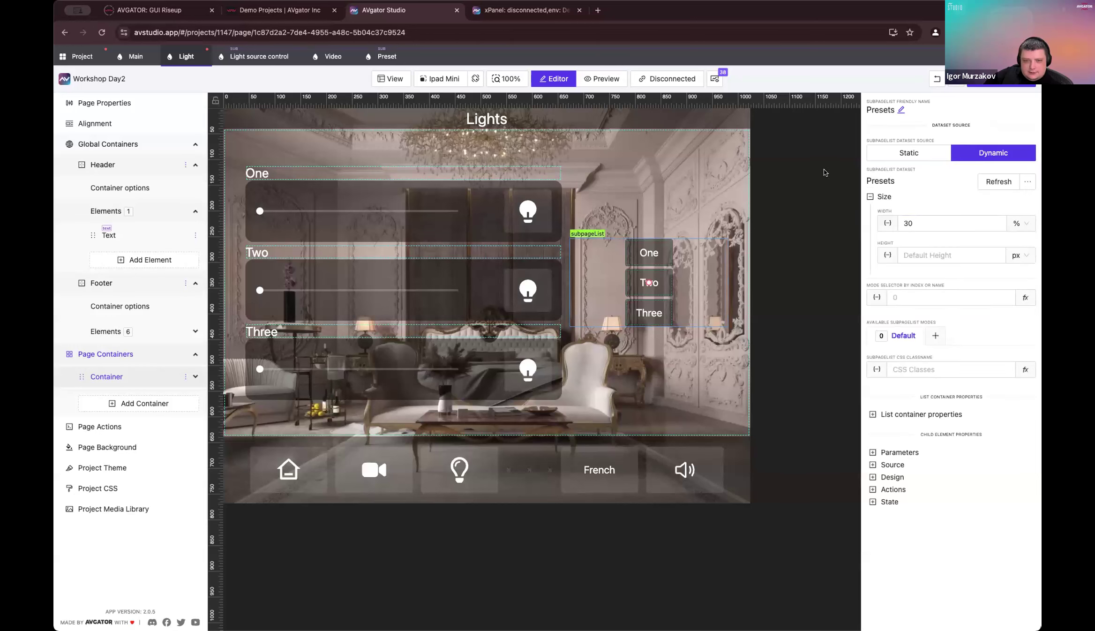
click(404, 283)
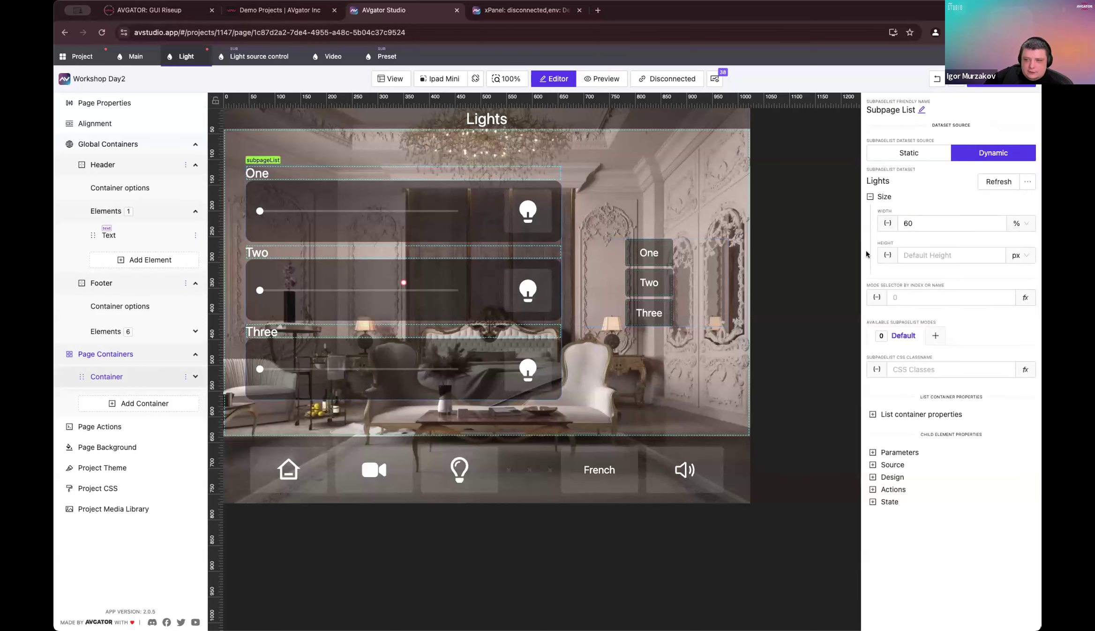
click(1015, 255)
click(920, 254)
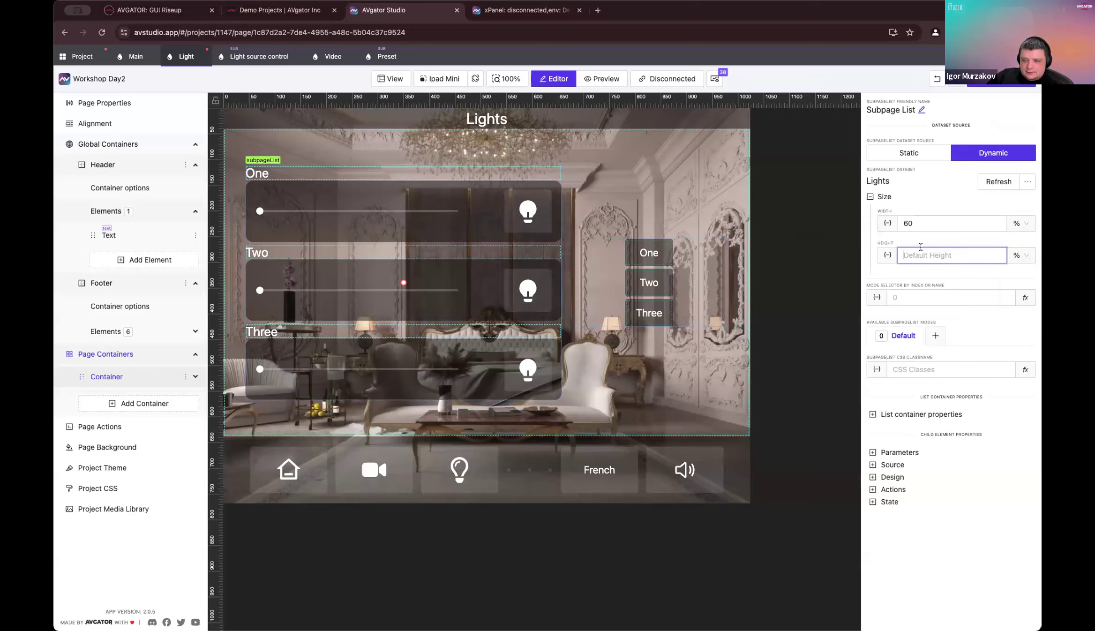
text(90)
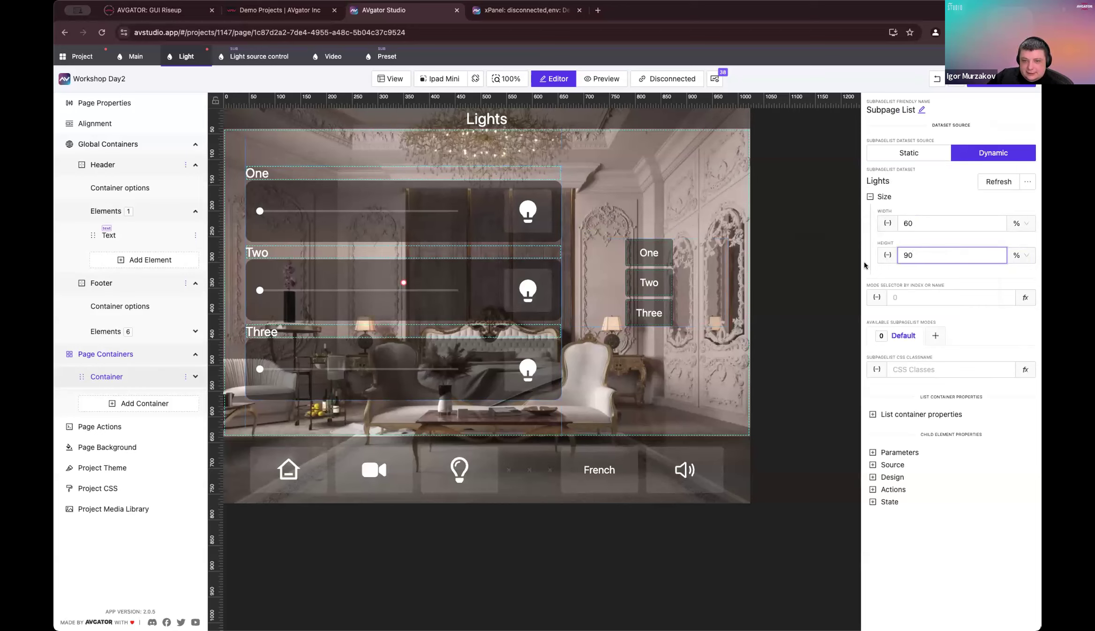
double_click(934, 253)
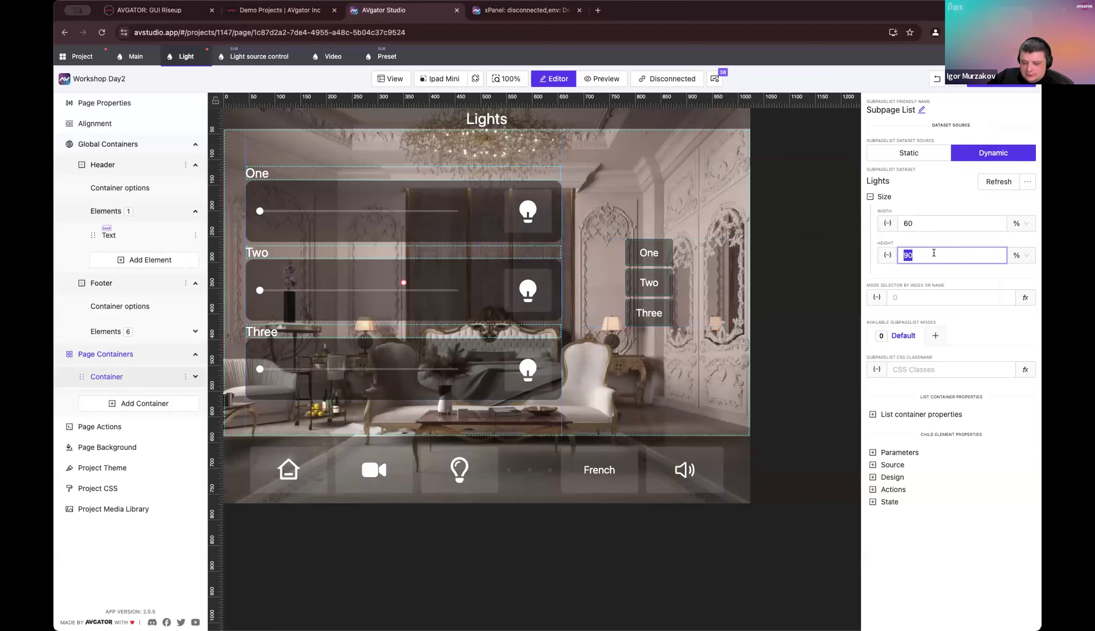
text(70)
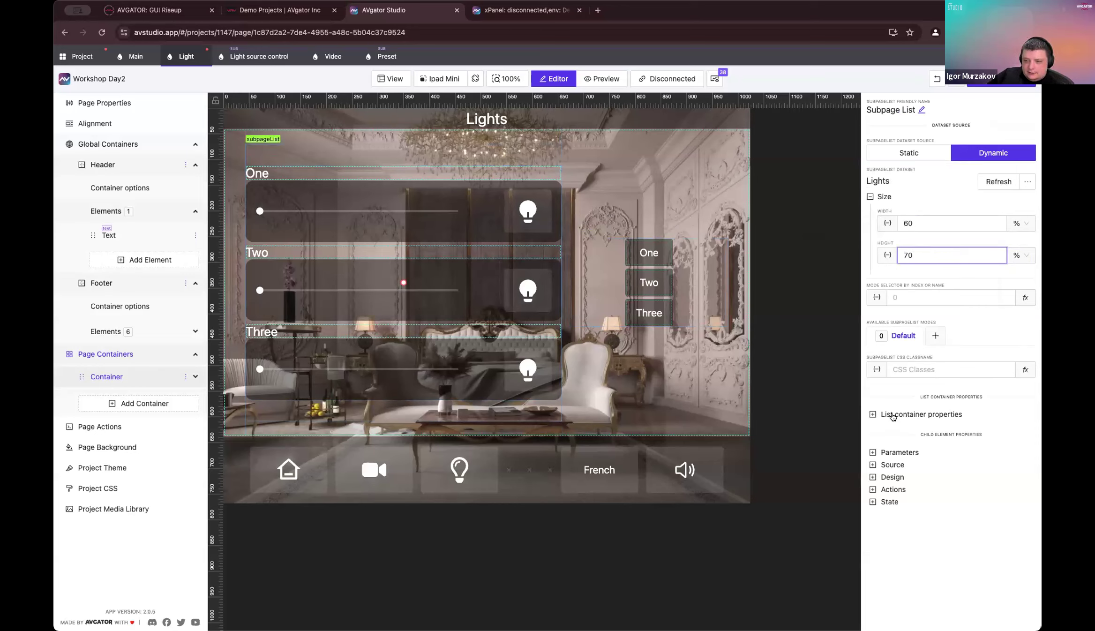
Step: Force the children of the light controls list to fill the list height
click(896, 413)
scroll(926, 424, down, 4)
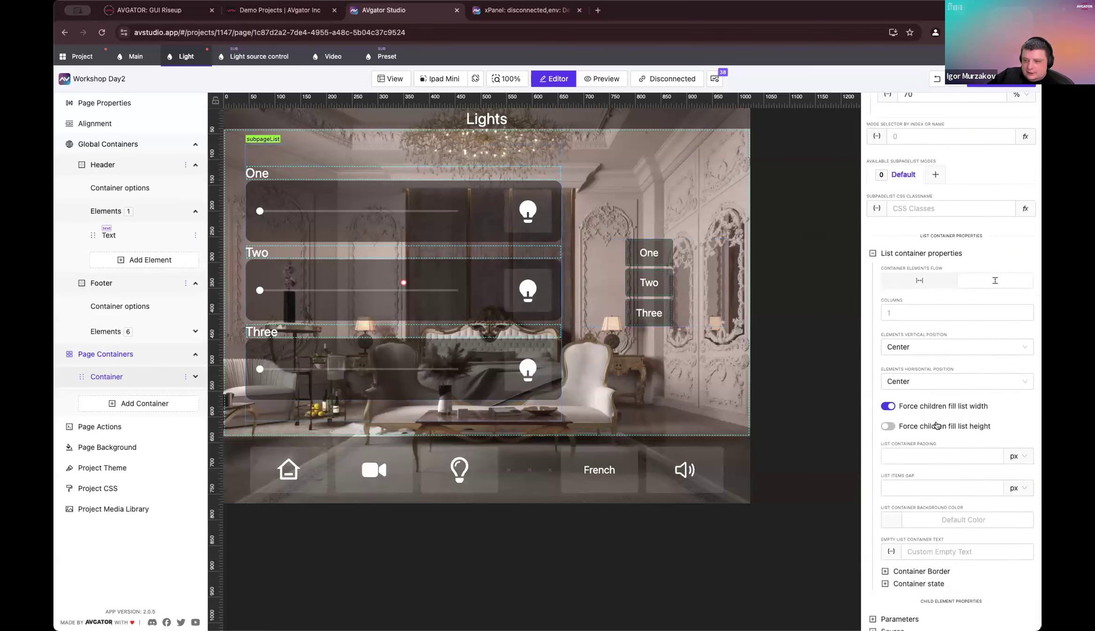
click(886, 424)
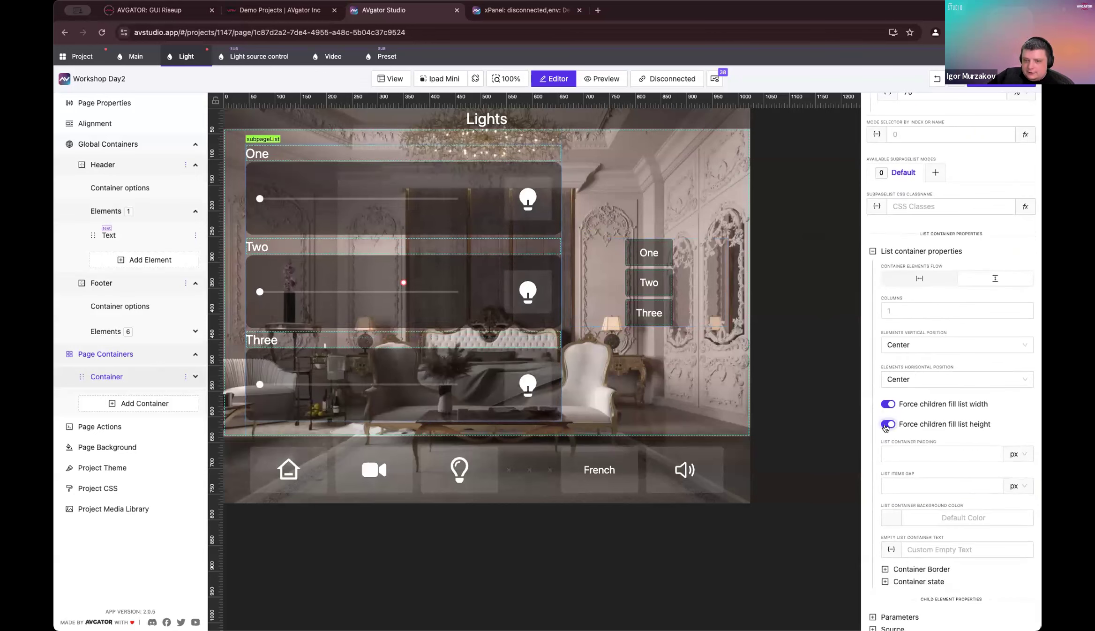
Step: Set the Presets list's height to 70%, using percent as the height unit
click(709, 314)
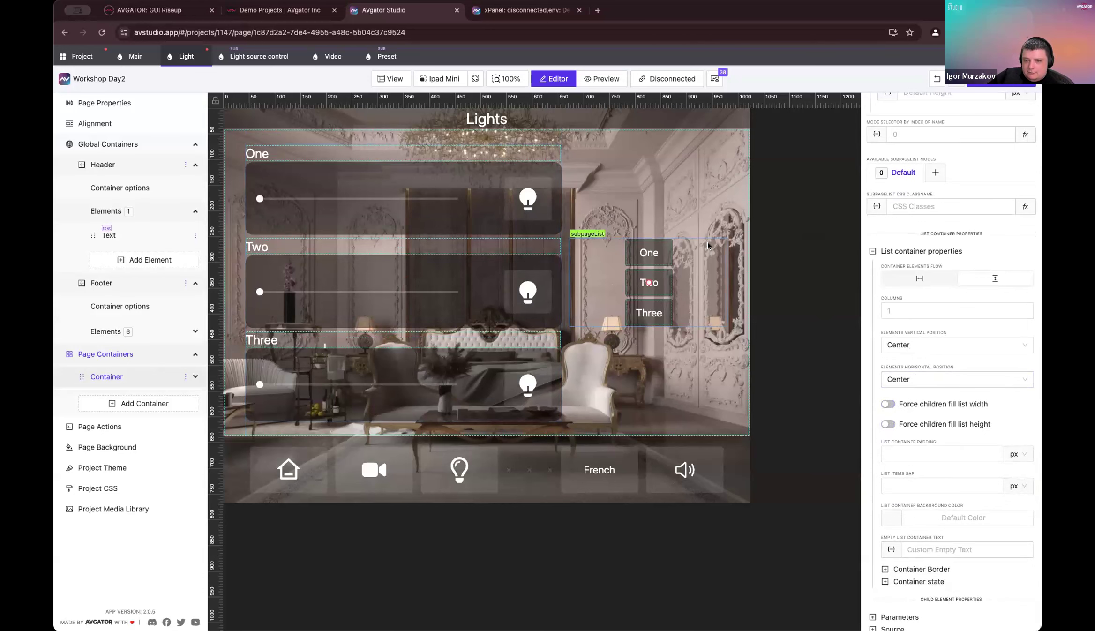
scroll(589, 304, up, 3)
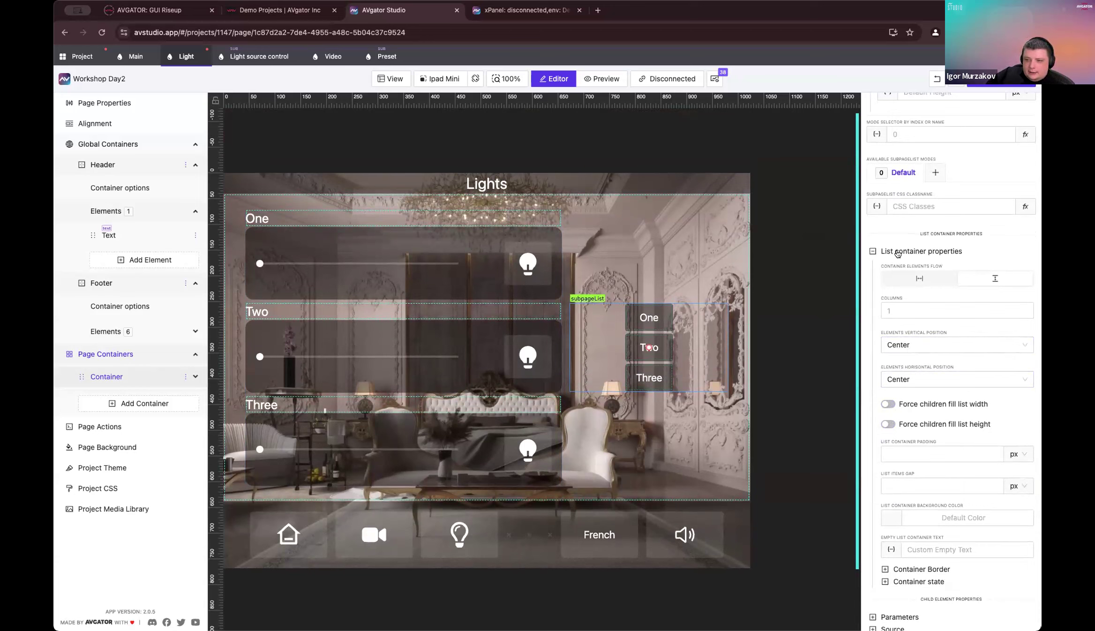
scroll(949, 239, up, 3)
click(951, 256)
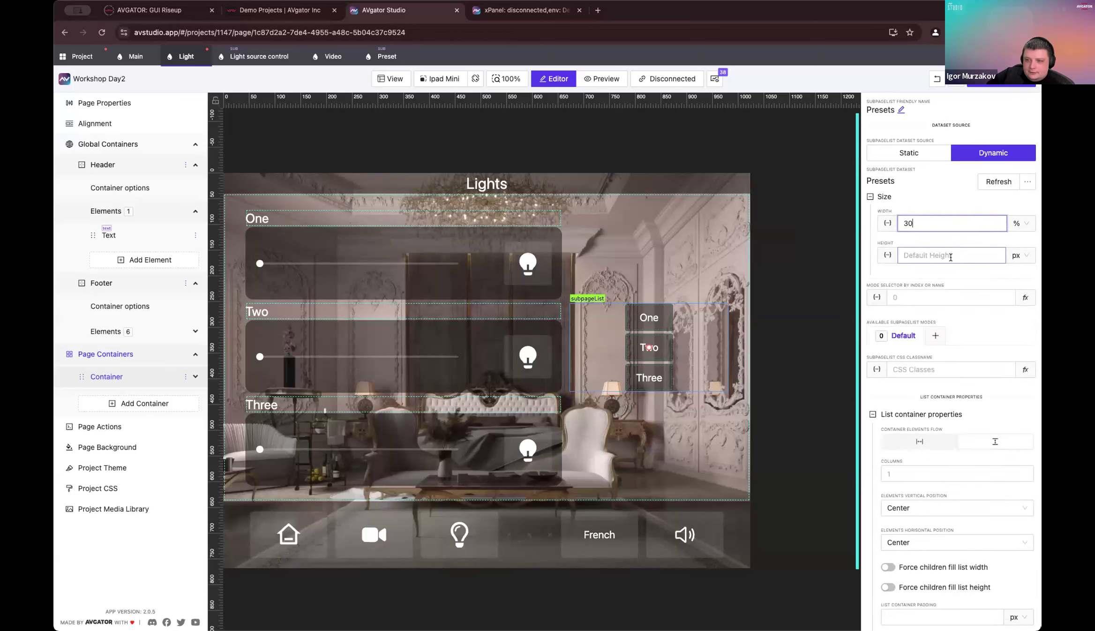
text(70)
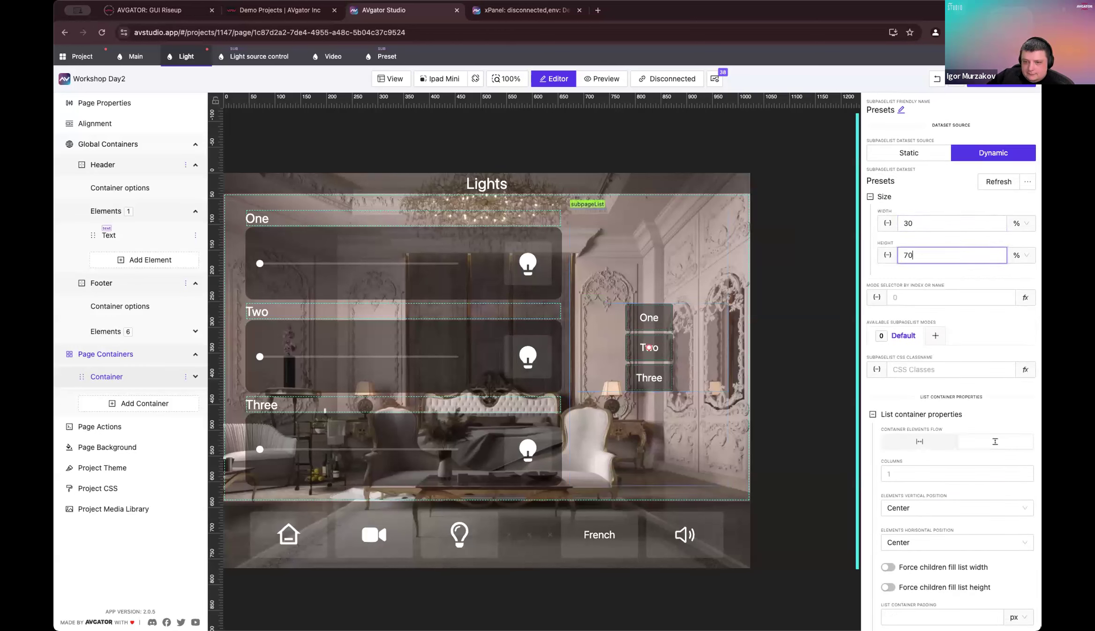
Step: Force the Presets list's children to fill both the list width and the list height
scroll(894, 490, down, 4)
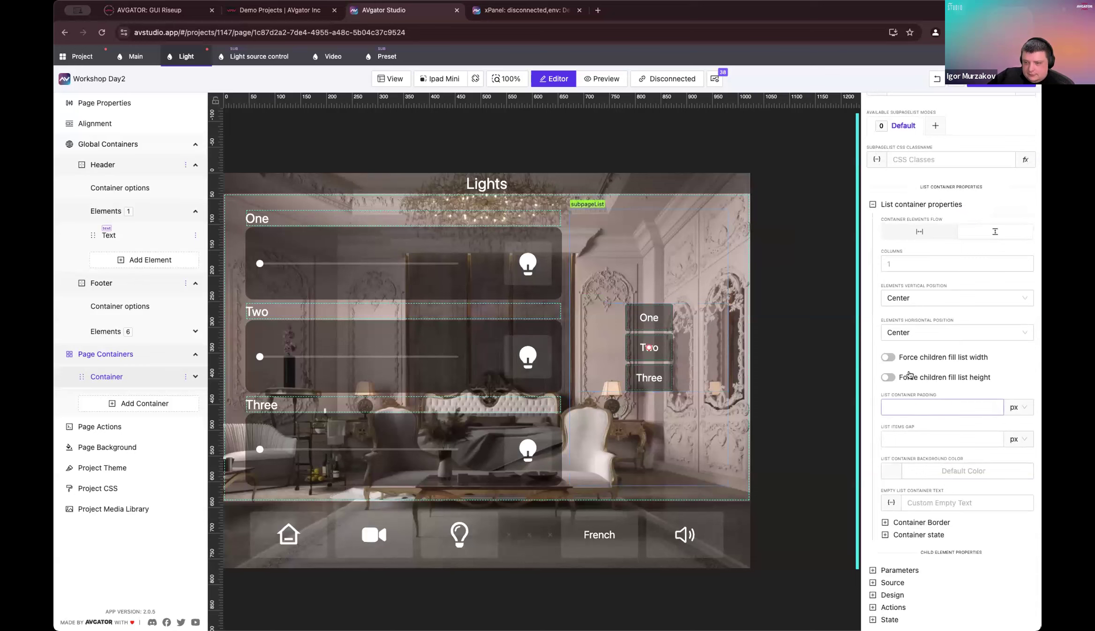
click(886, 357)
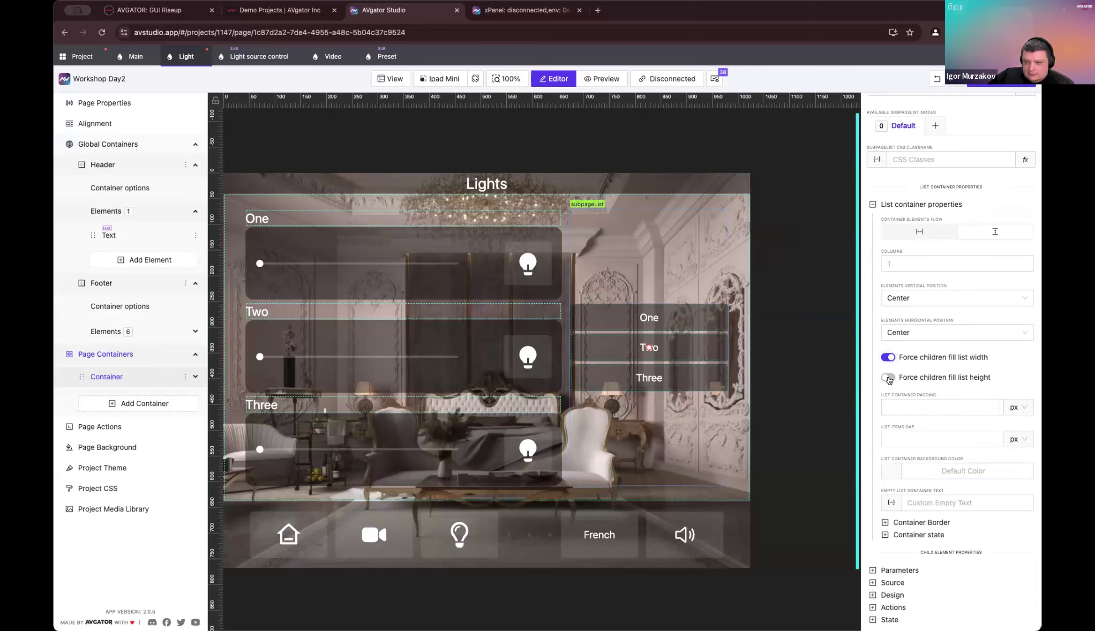
click(888, 378)
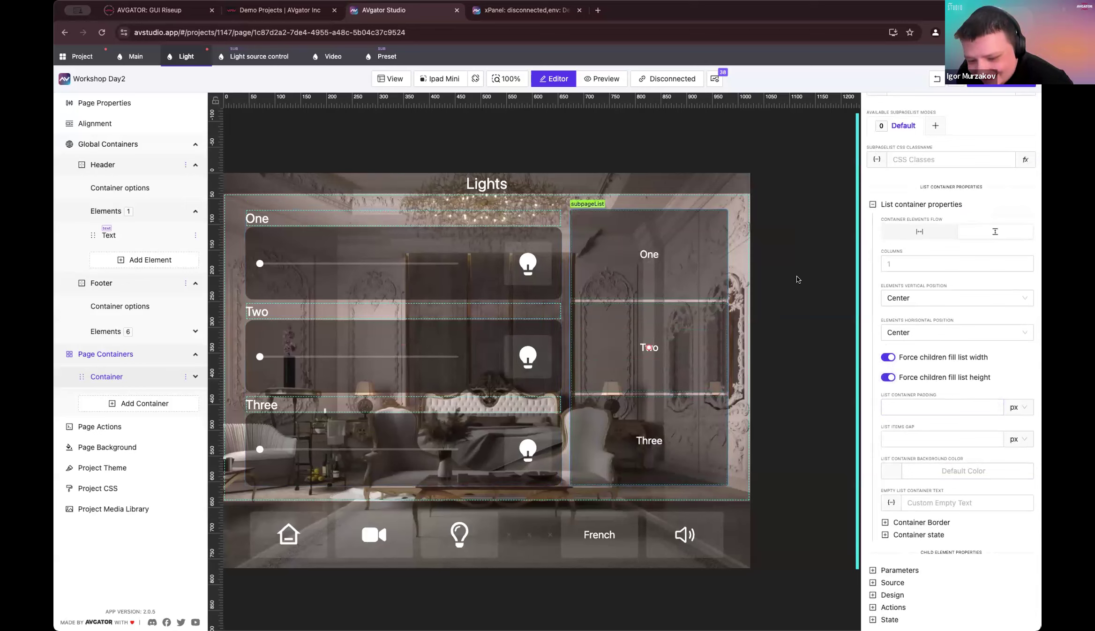
Step: Set the page container's elements distribution to Between and select the light controls list
click(529, 207)
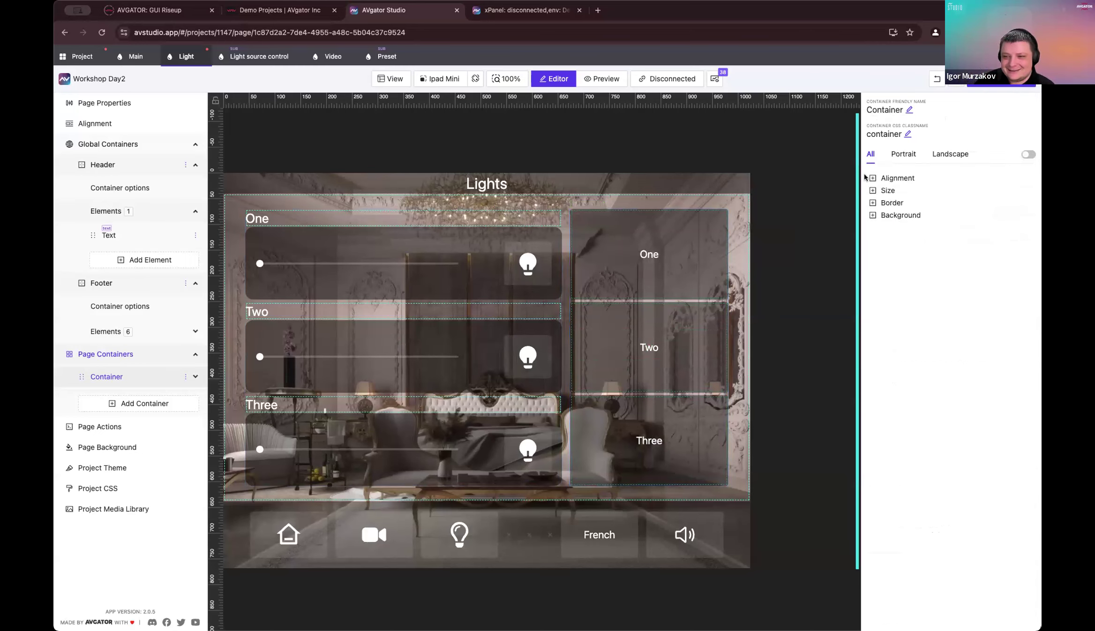
click(893, 178)
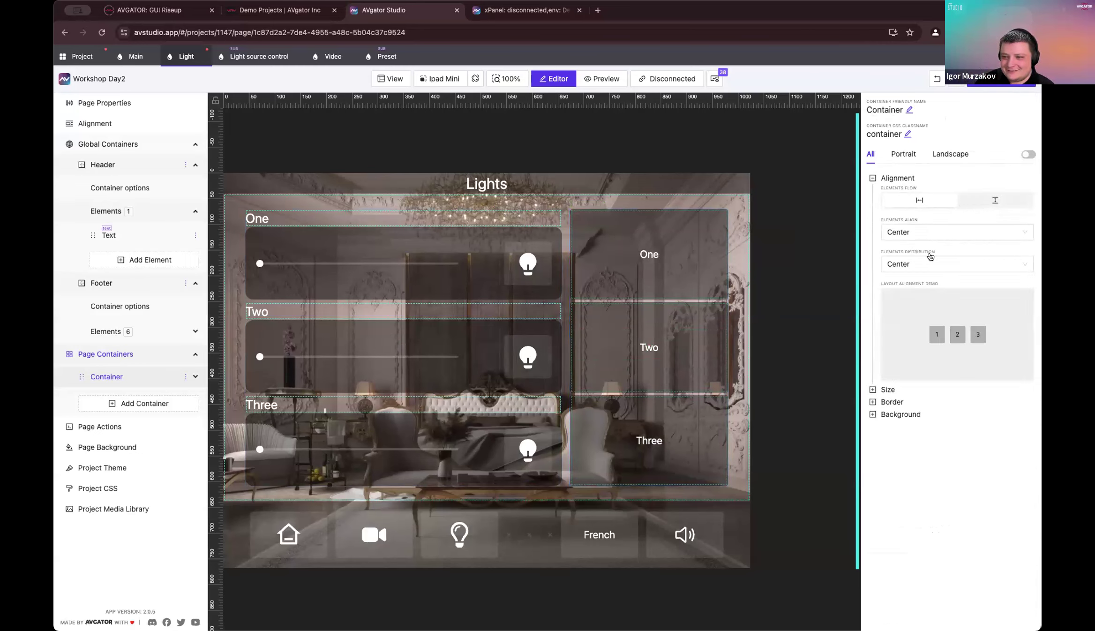
click(917, 263)
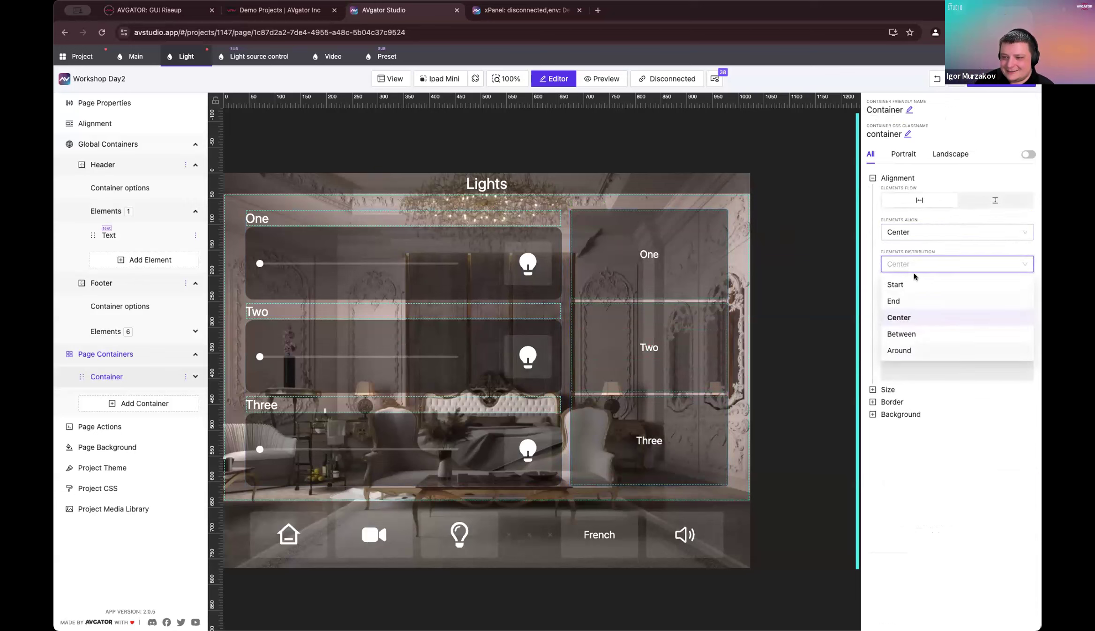
click(917, 334)
click(571, 225)
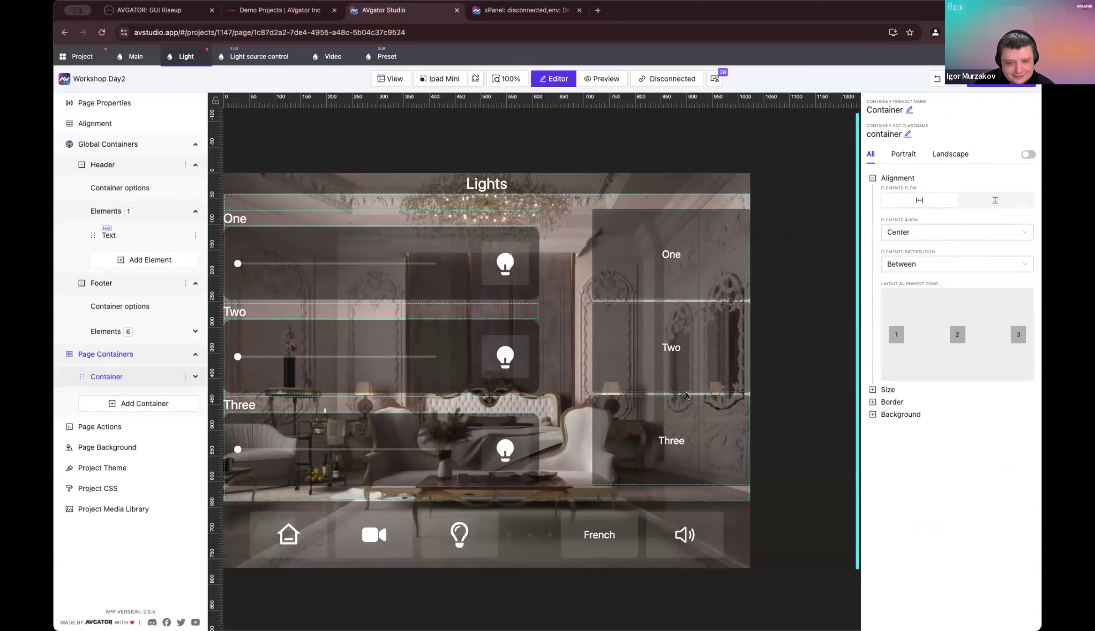
click(548, 523)
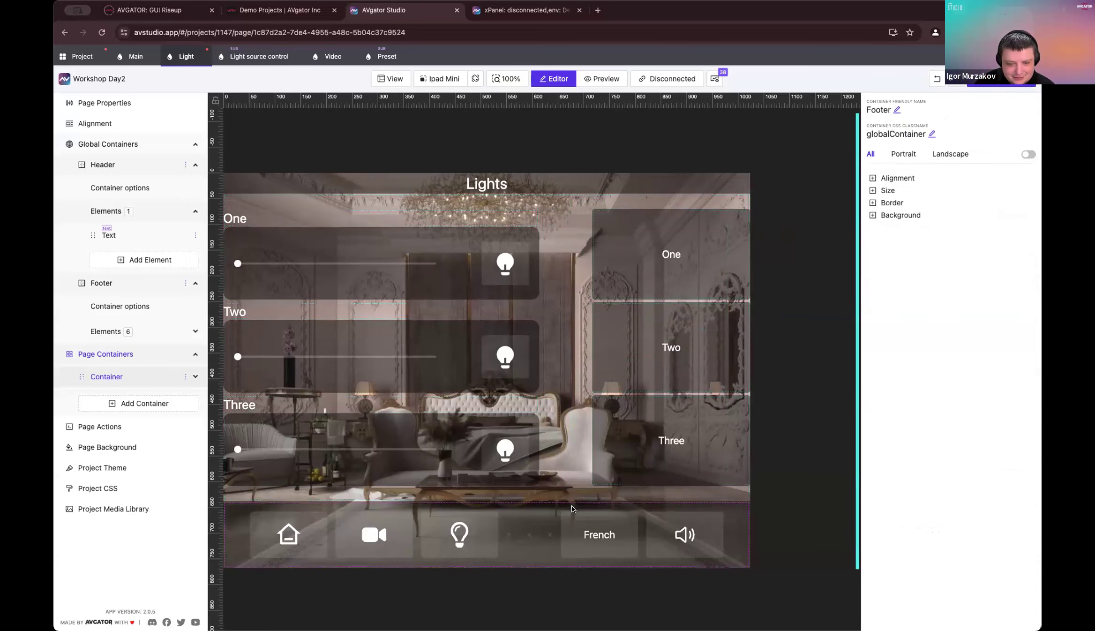
click(403, 221)
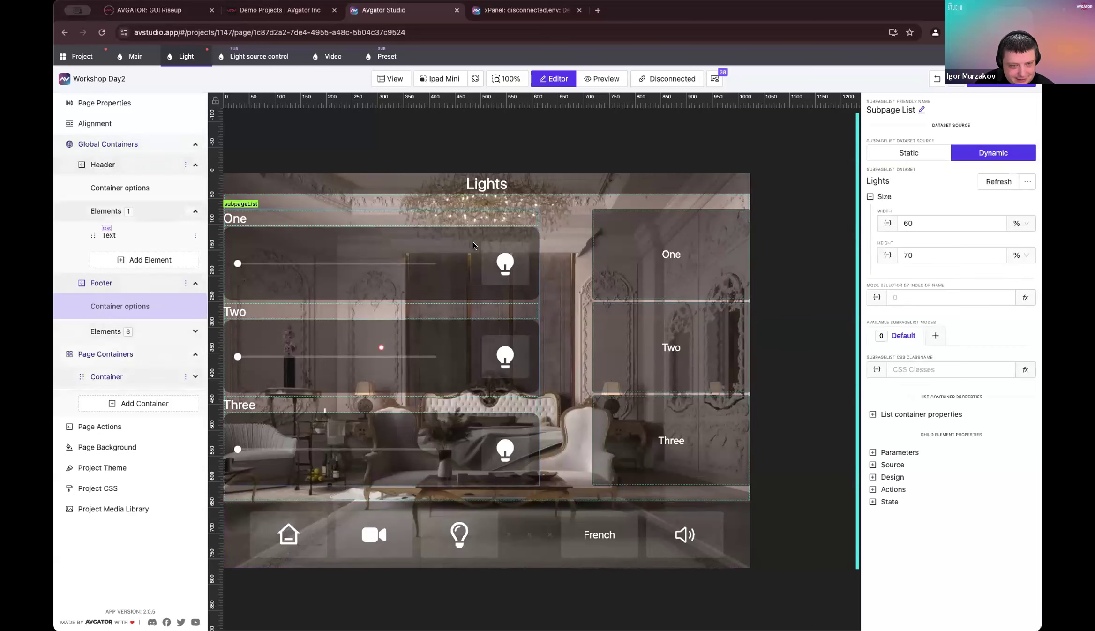
Step: Set the Footer container's elements distribution to Between
click(532, 525)
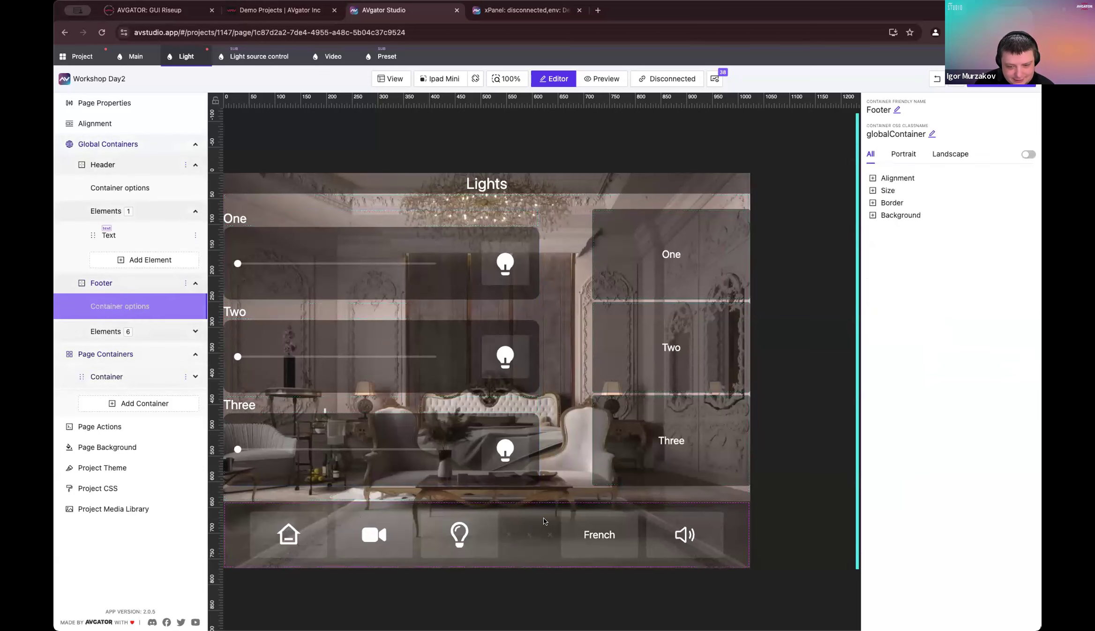
right_click(534, 516)
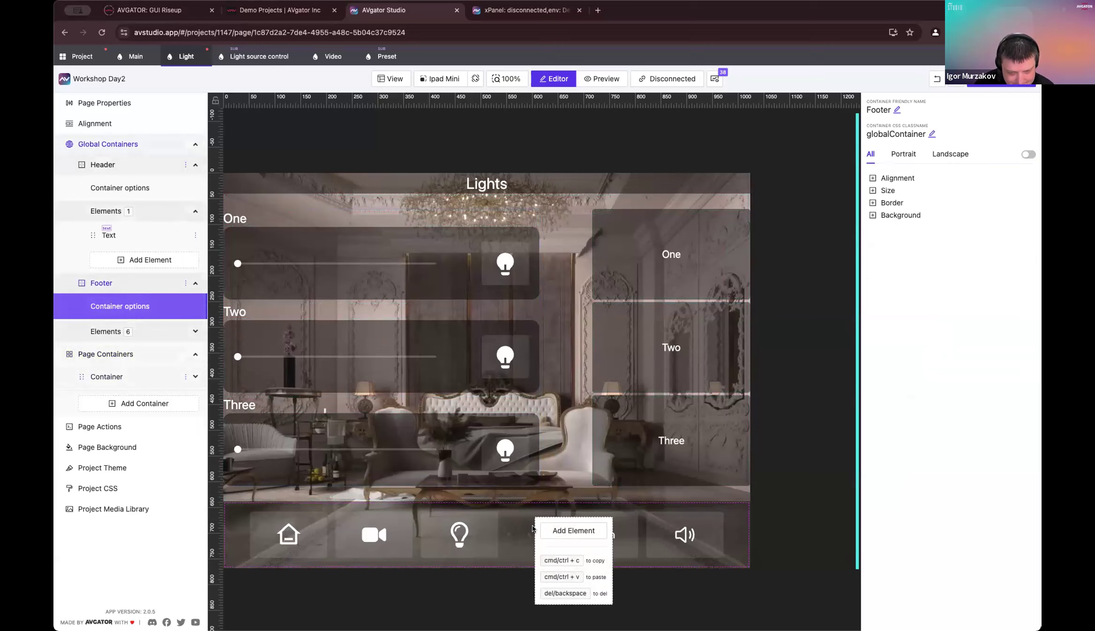
click(532, 516)
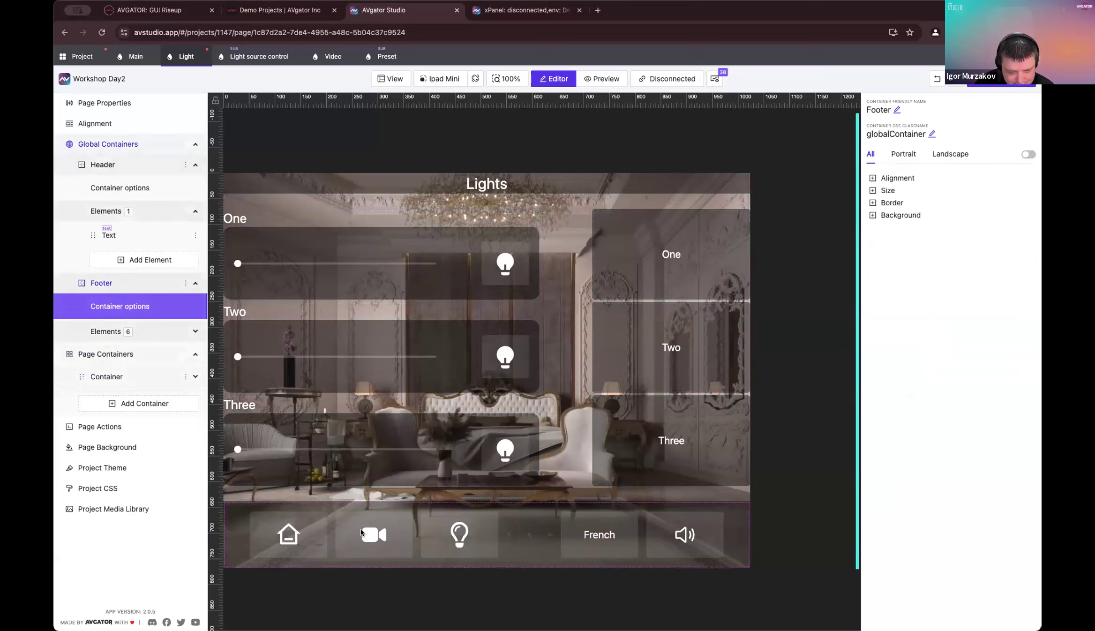
click(891, 177)
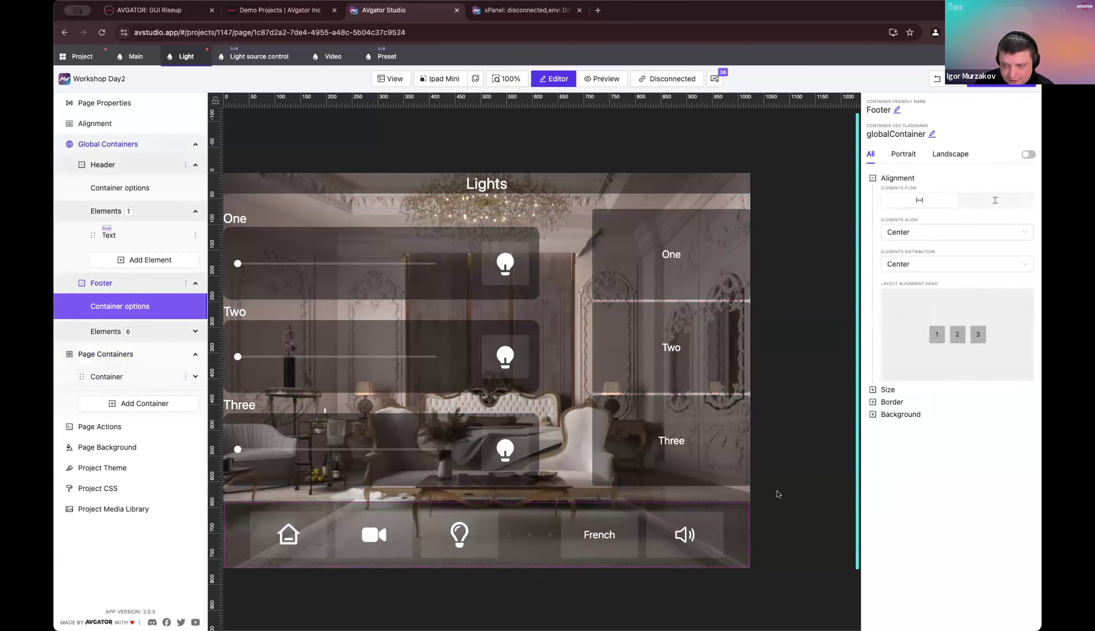
click(943, 265)
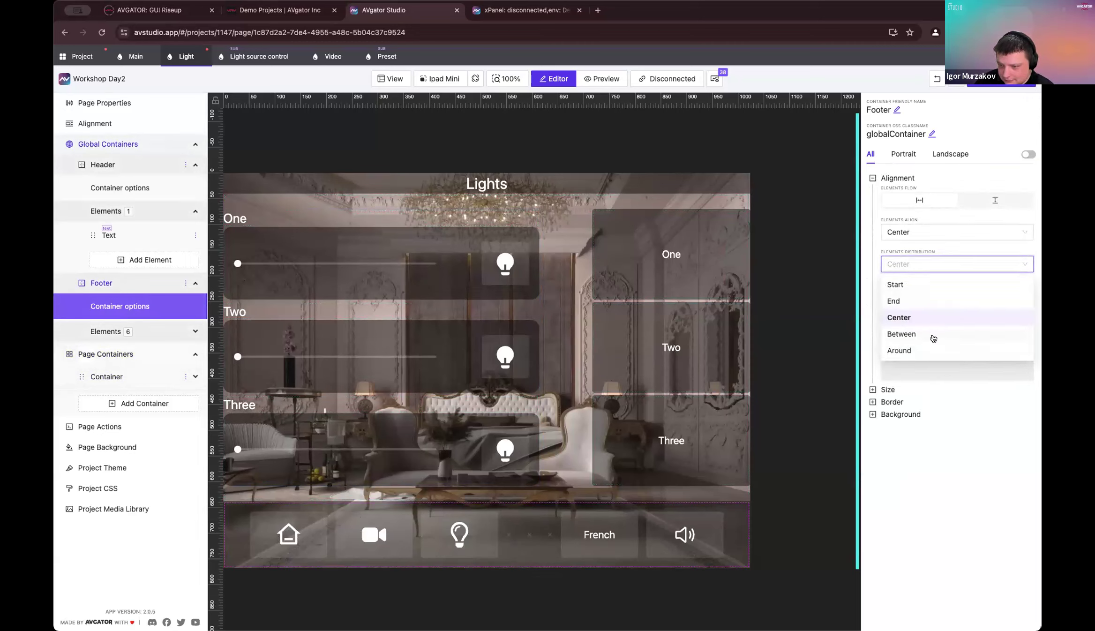
click(933, 338)
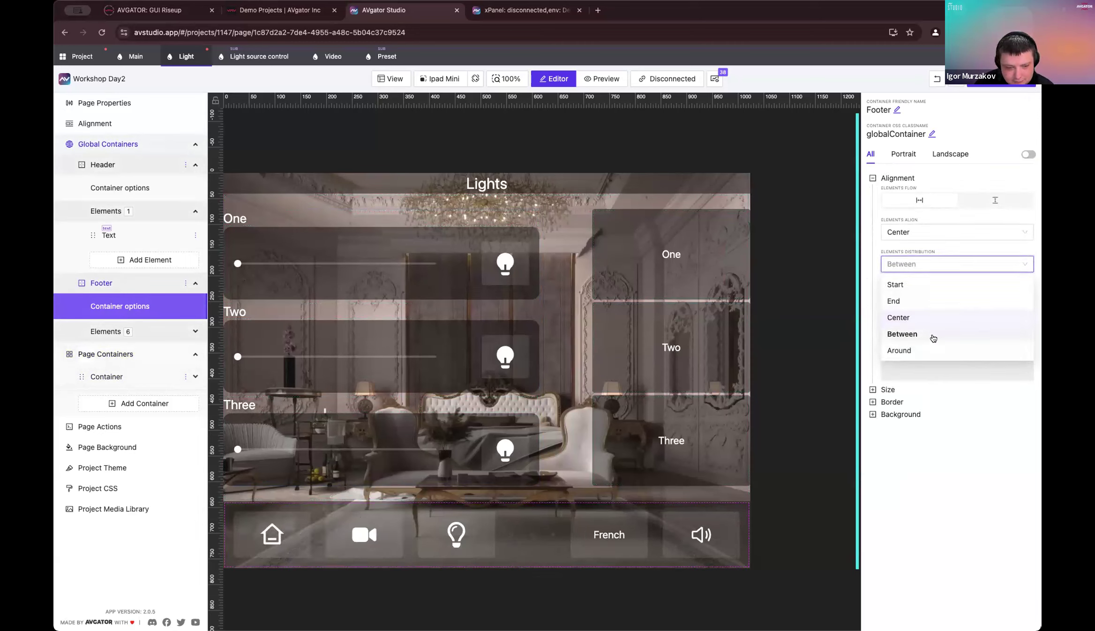
click(890, 390)
click(890, 390)
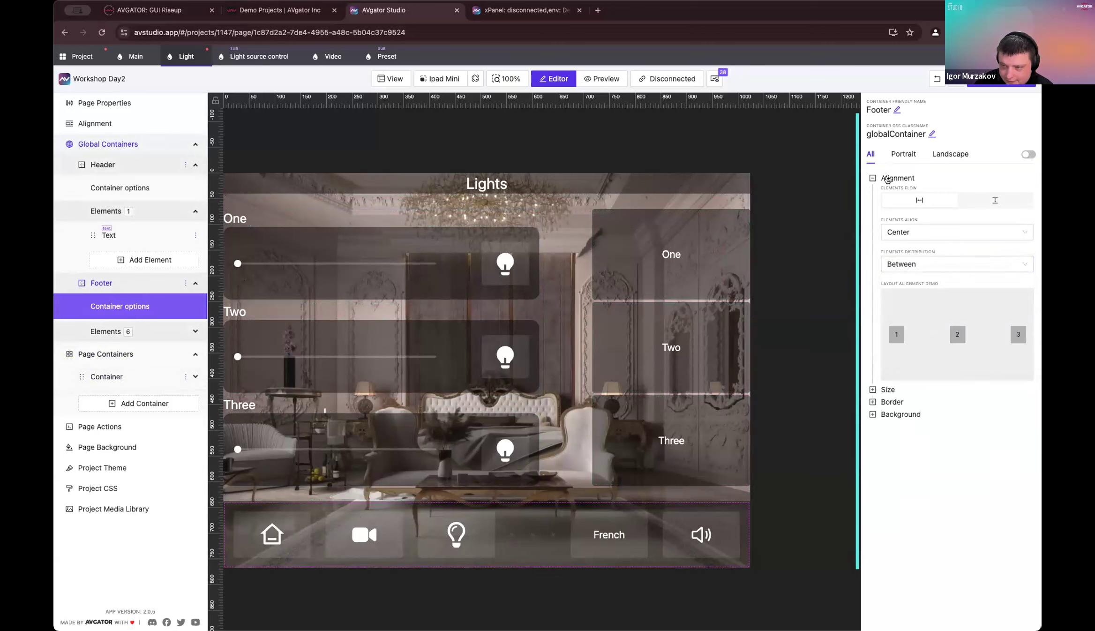
click(885, 178)
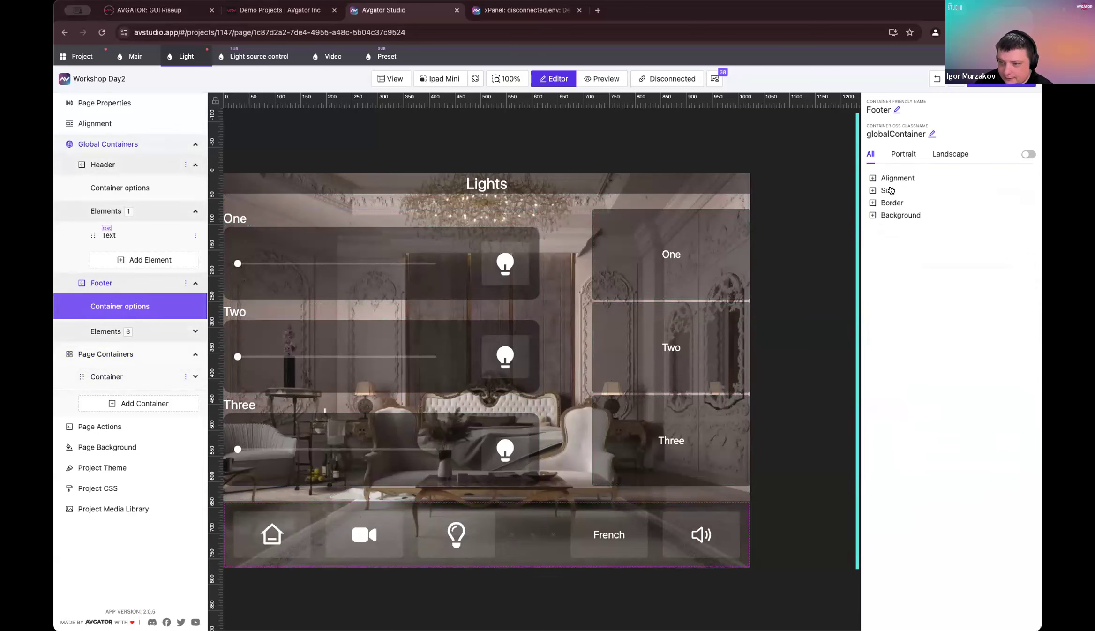
Step: Give the Light page's container 20 px left and right padding through advanced padding, matching the Footer's padding, and save the page
click(888, 190)
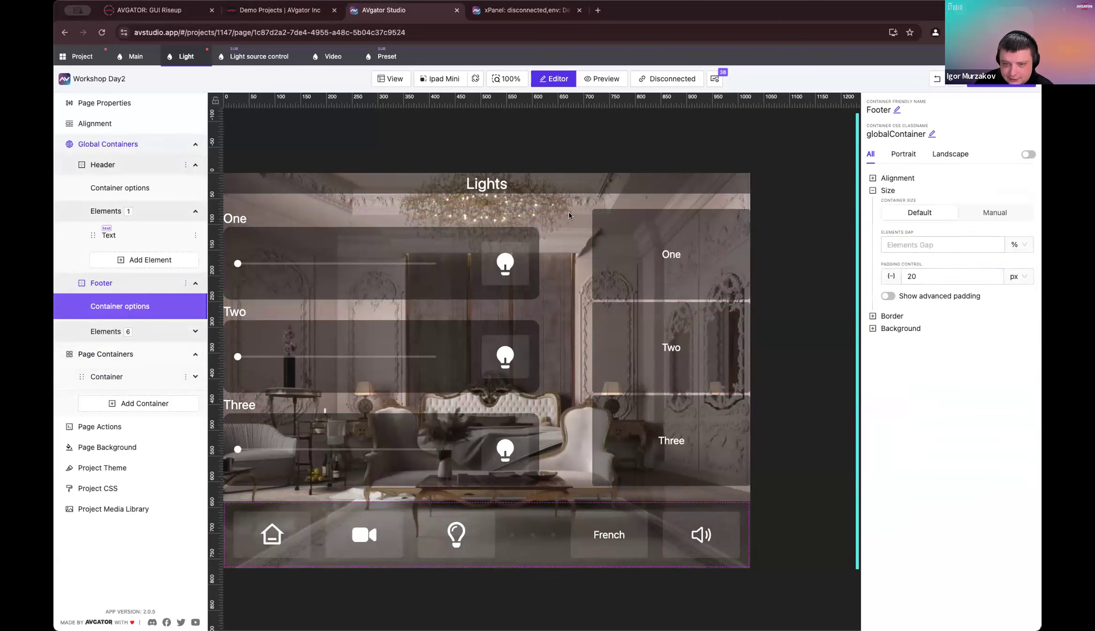
click(661, 206)
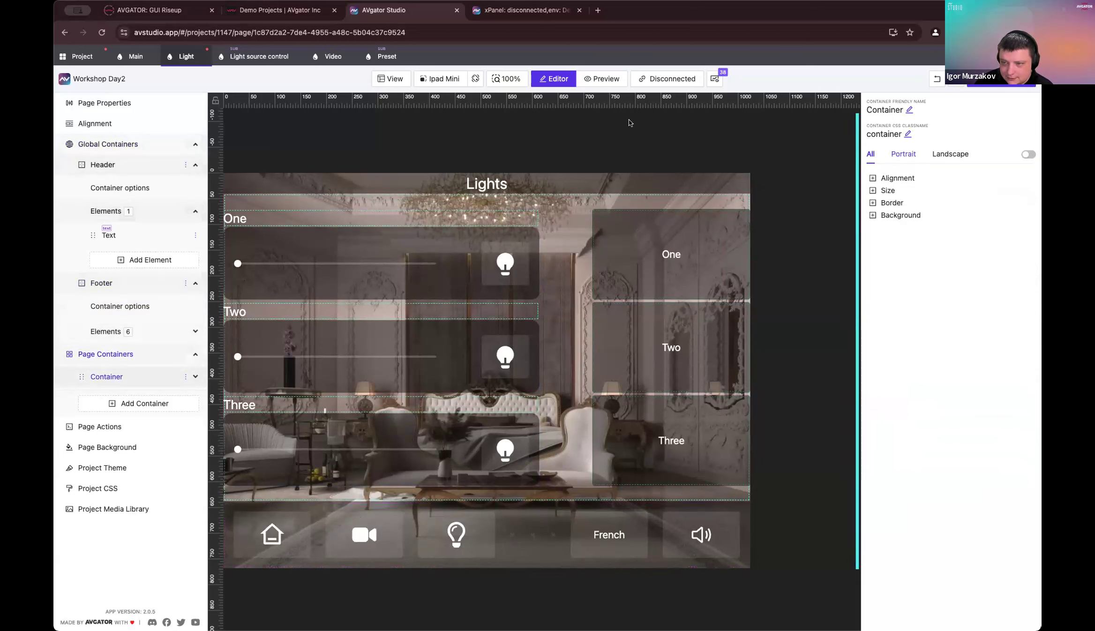
click(887, 191)
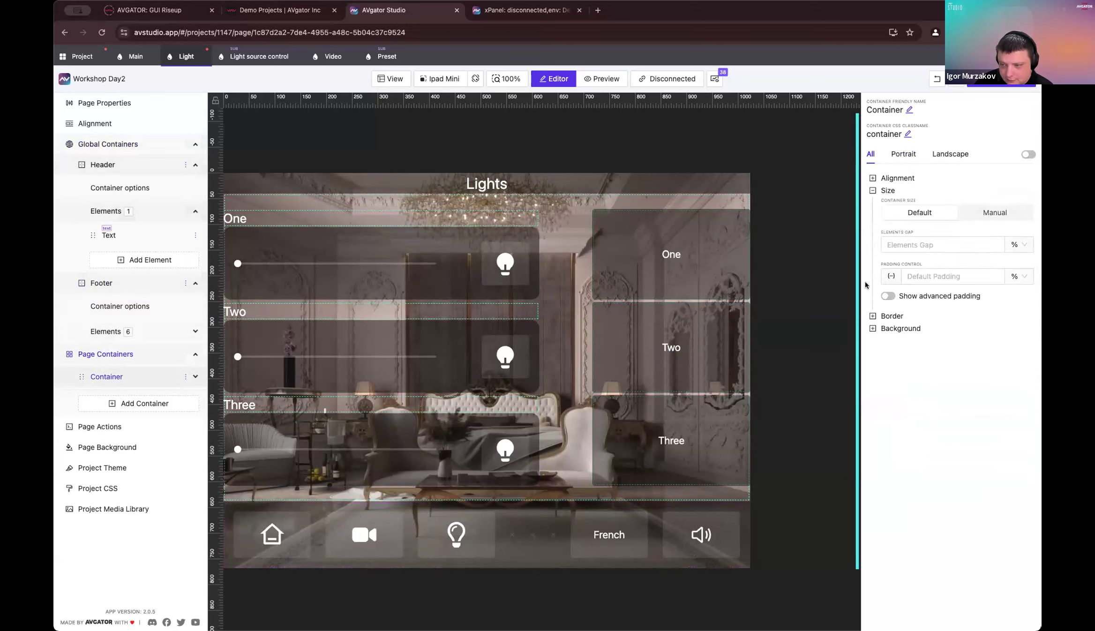
click(1027, 277)
click(914, 328)
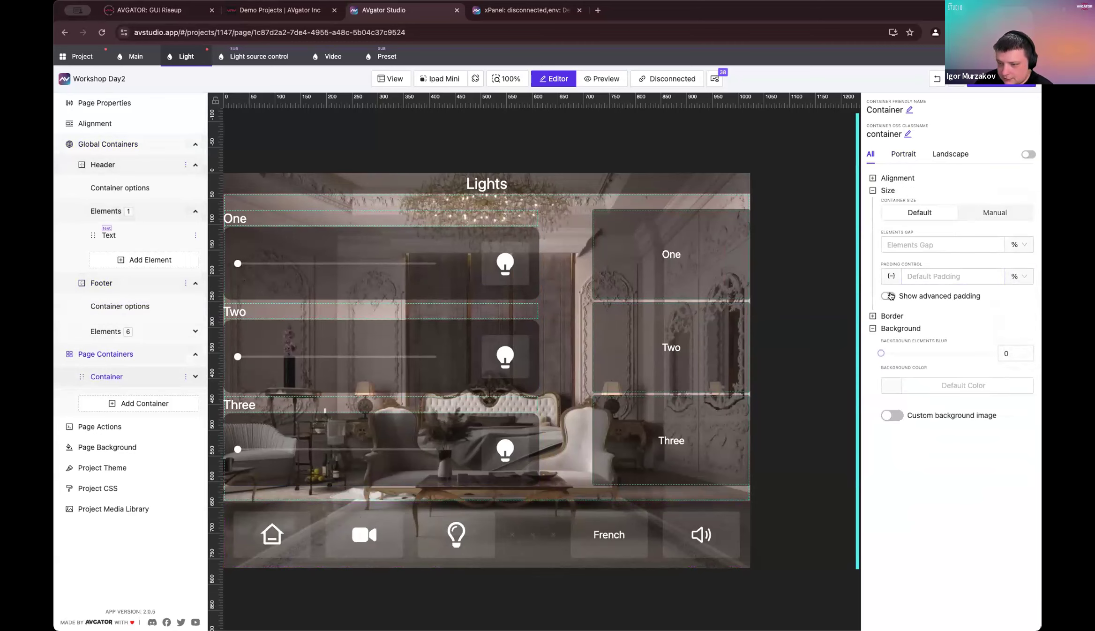
click(889, 295)
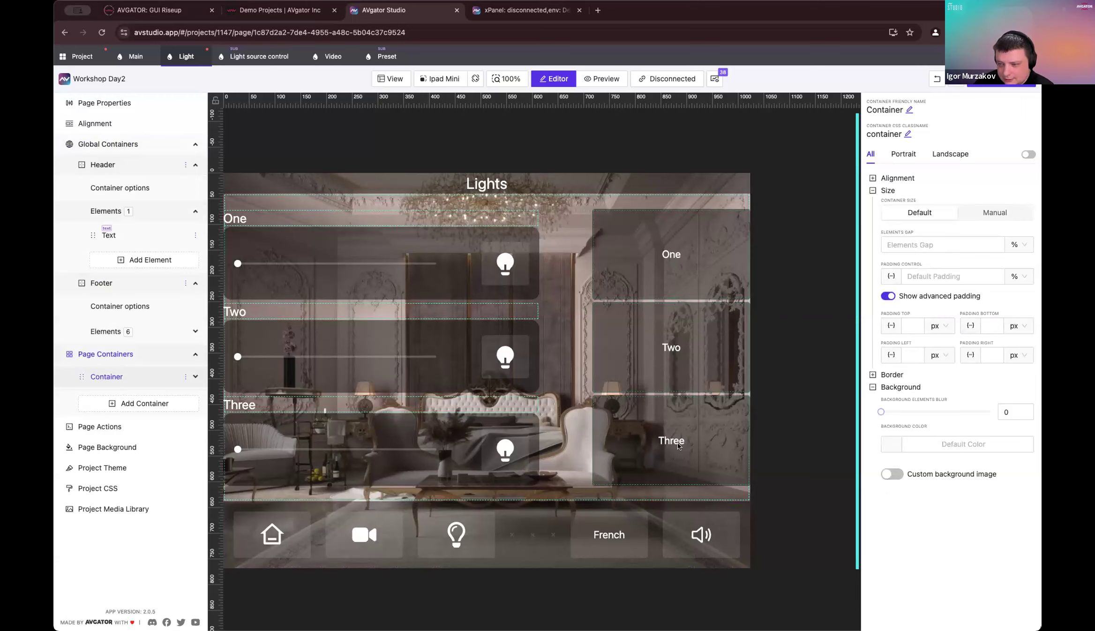
click(912, 351)
text(20)
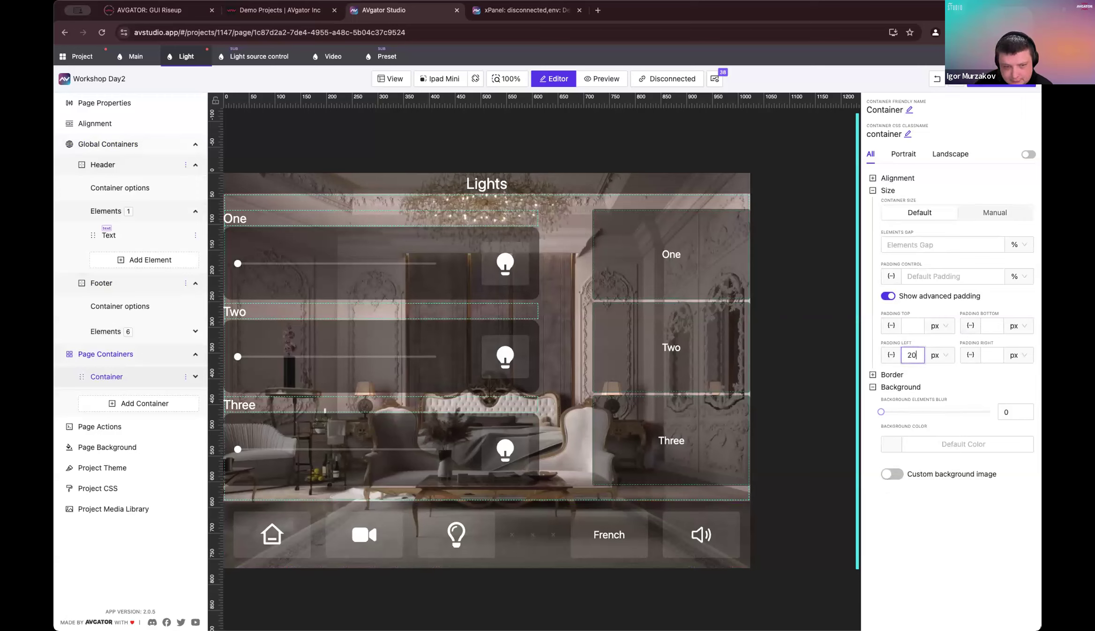
click(987, 357)
text(20)
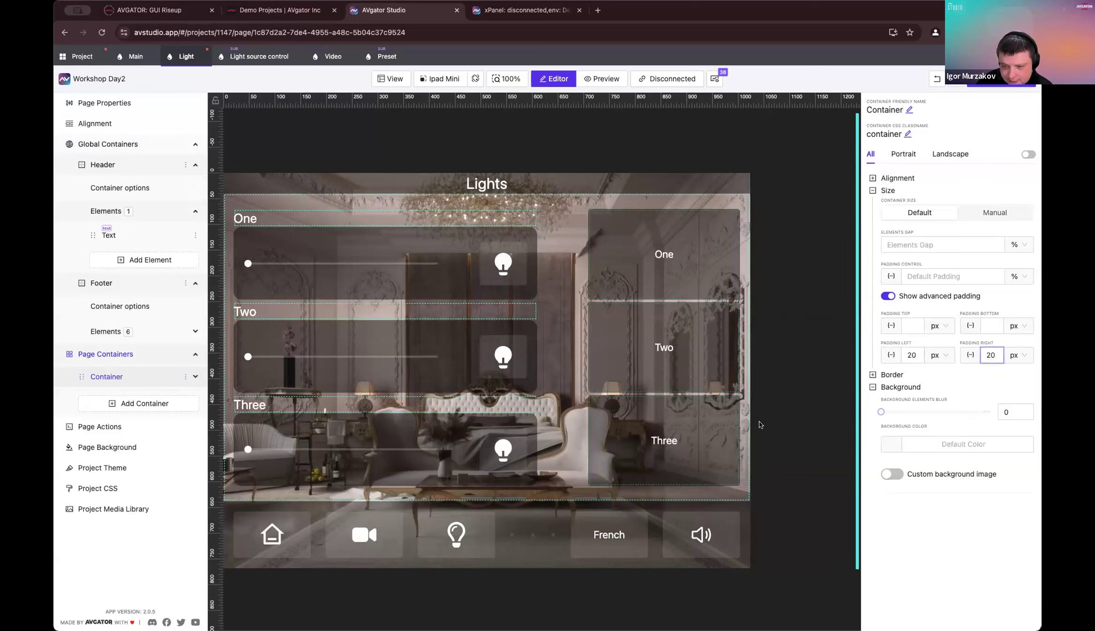
click(561, 220)
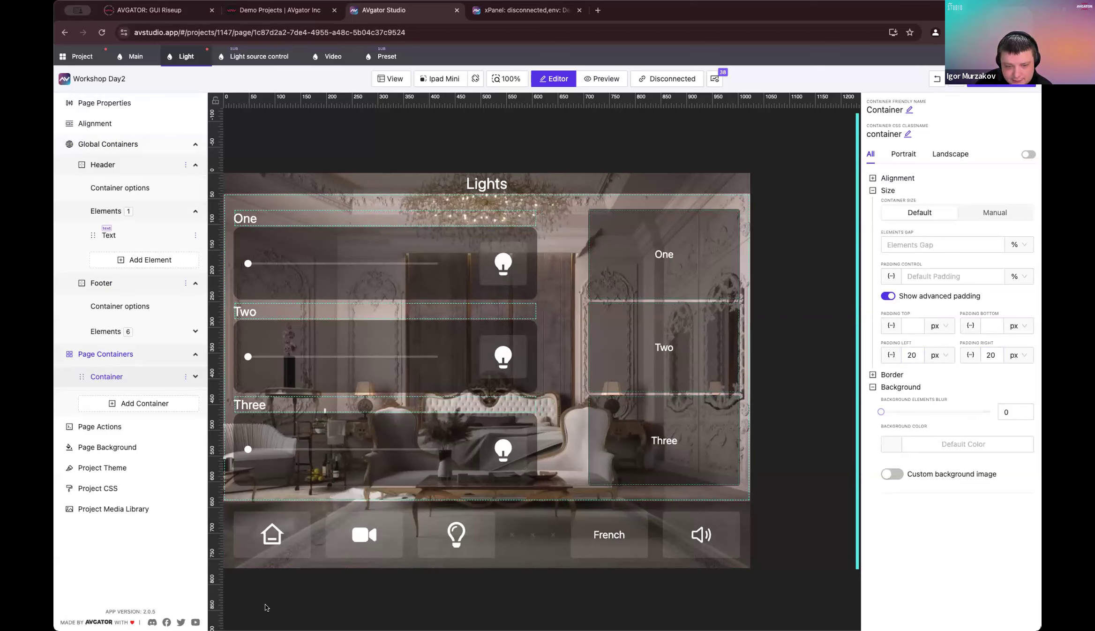
click(1024, 81)
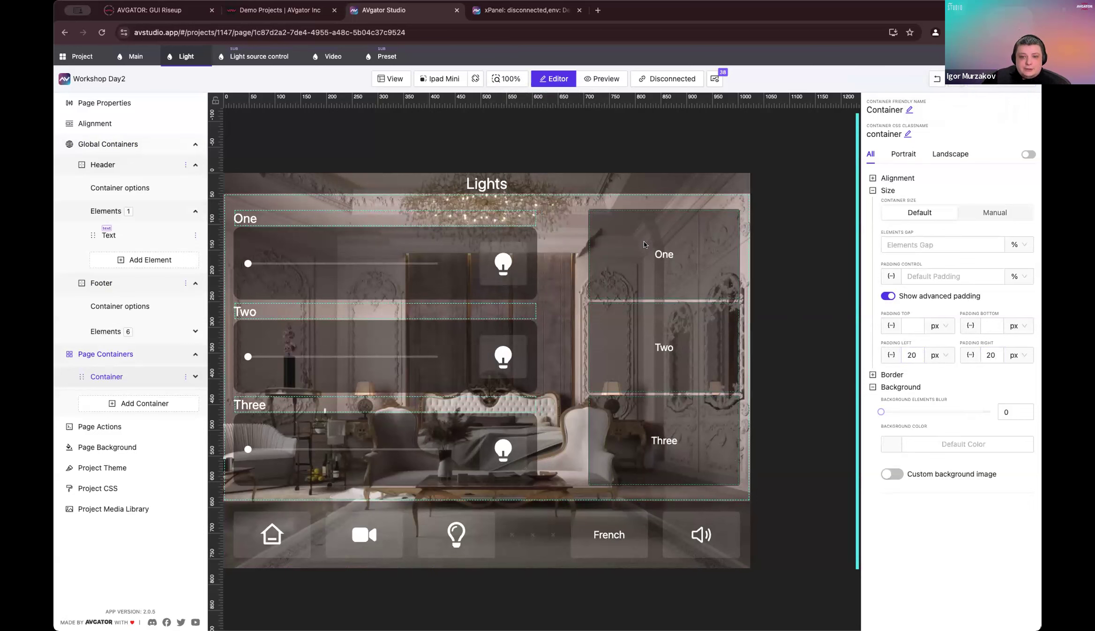
Step: Open the Video page for editing and test light One's slider on the Lights page of the live panel
click(331, 56)
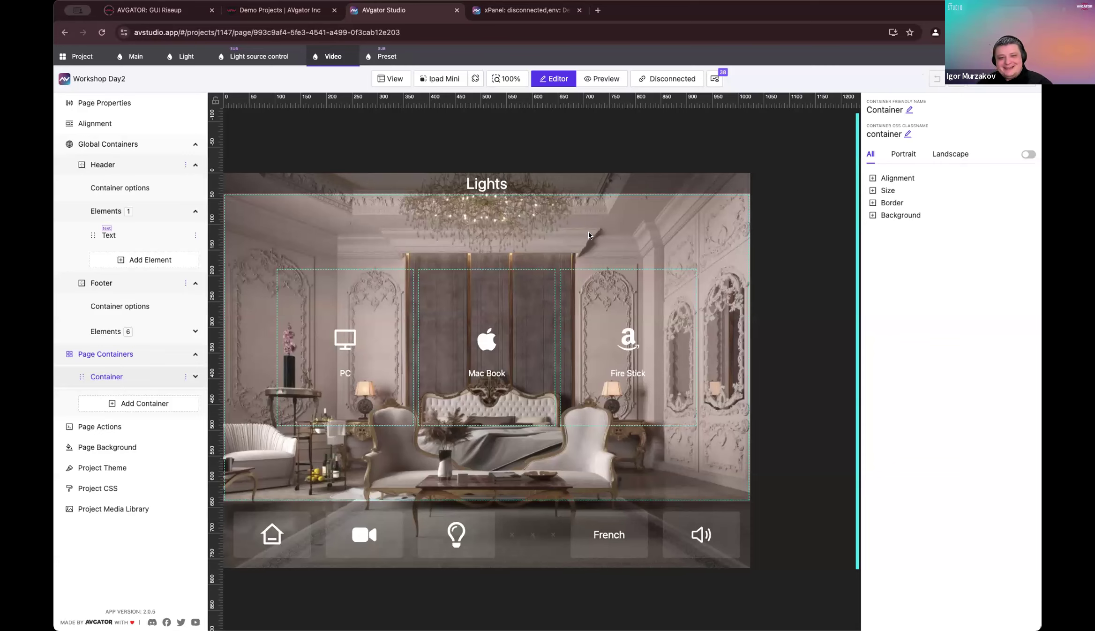
click(525, 10)
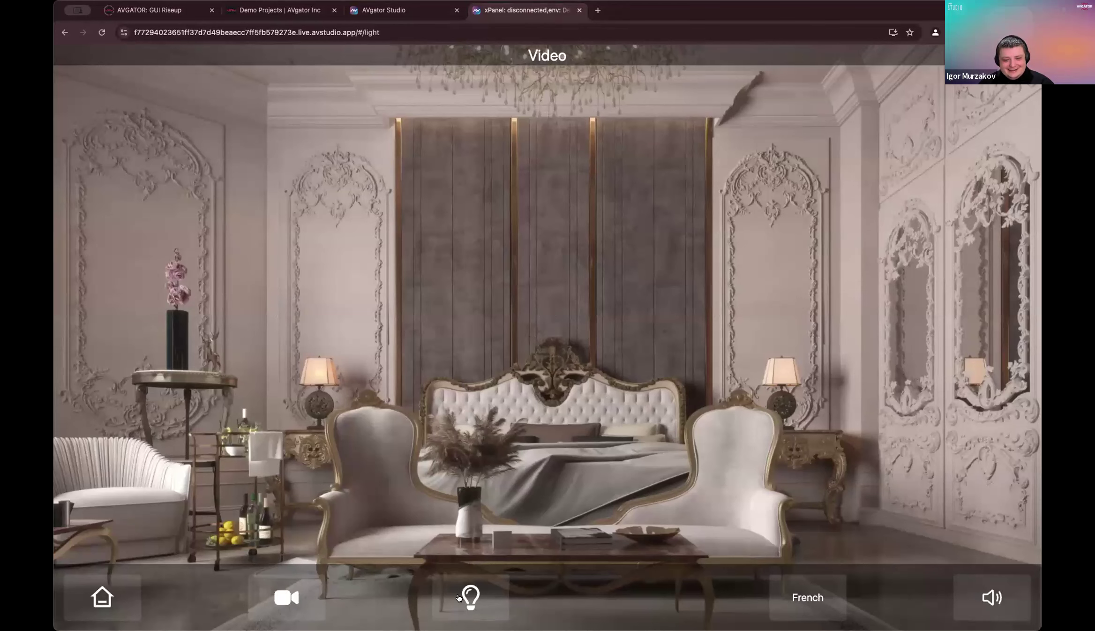
click(474, 604)
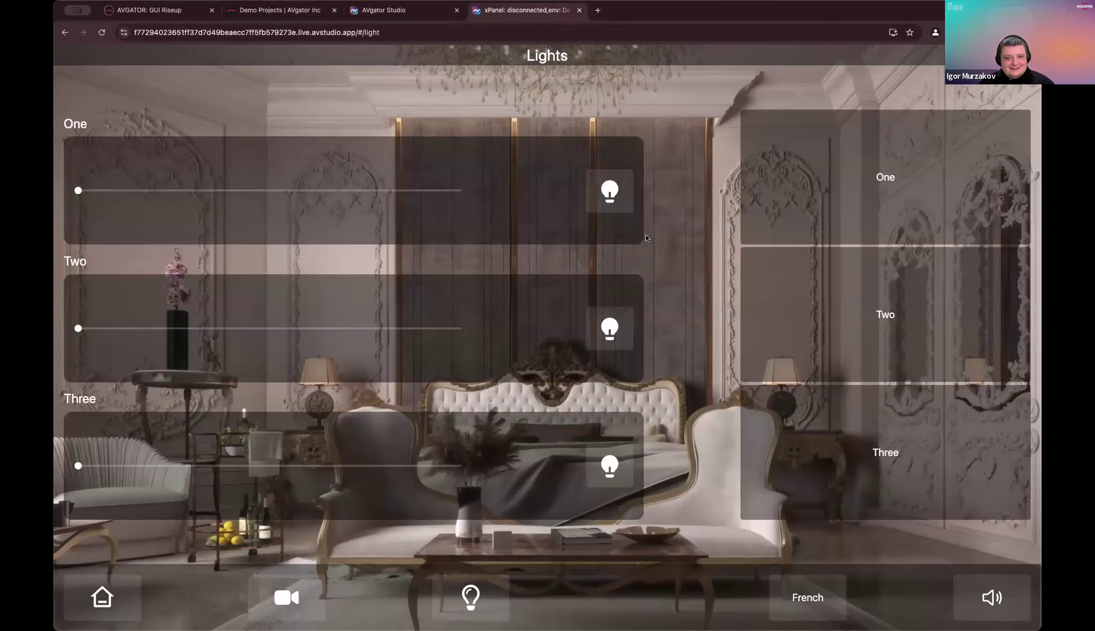
drag(74, 184, 355, 189)
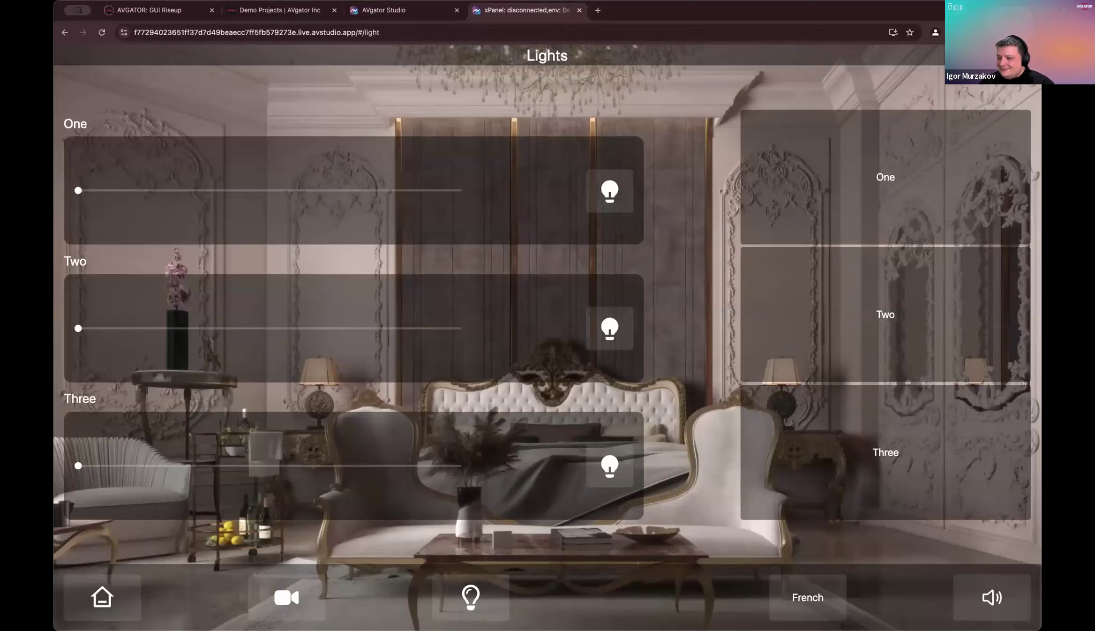
click(393, 12)
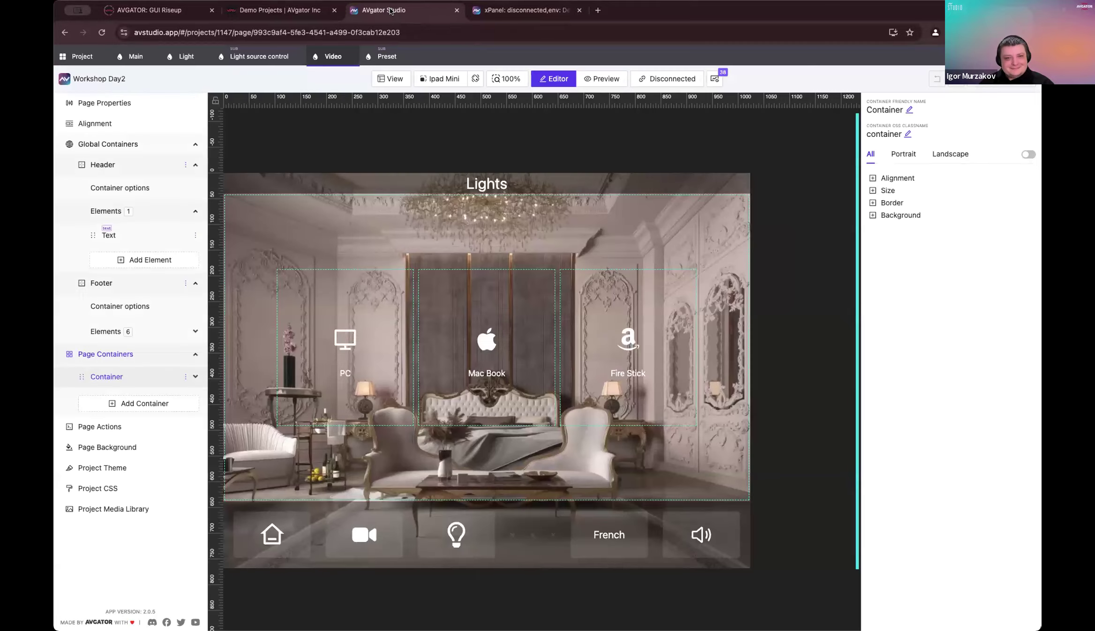
Step: Inspect the properties and available actions of the subpage list holding the PC, Mac Book and Fire Stick sources
click(486, 347)
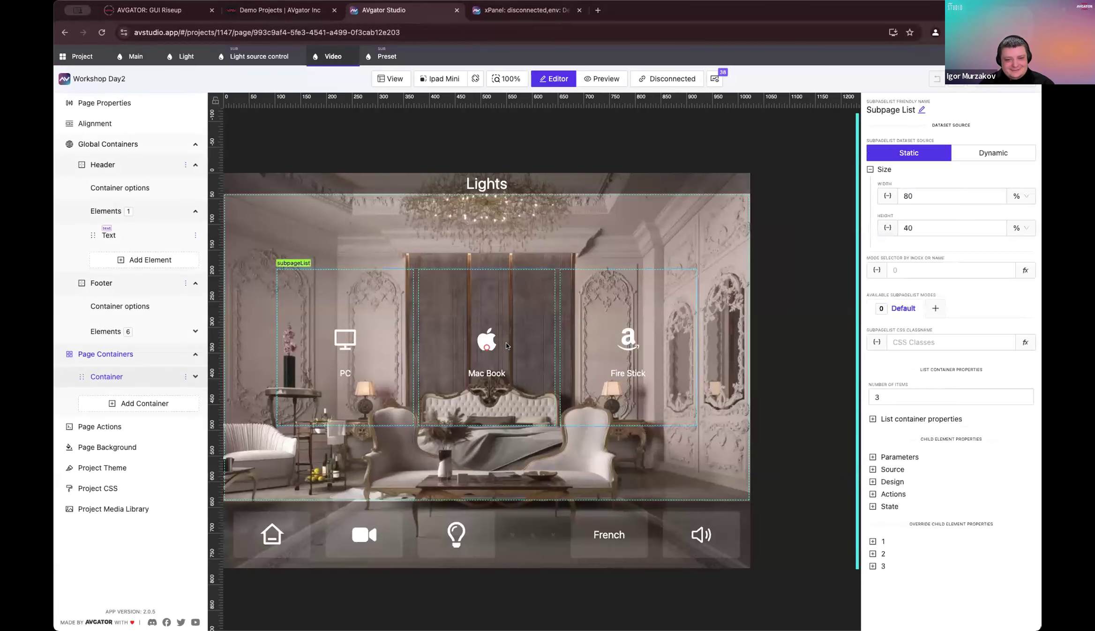
right_click(493, 321)
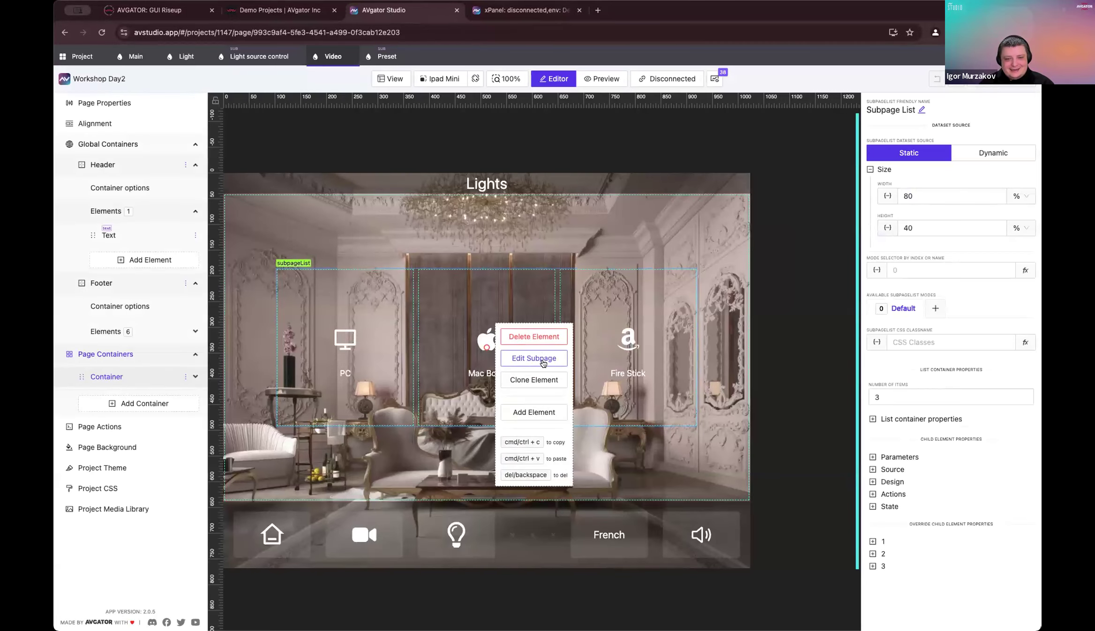
click(484, 268)
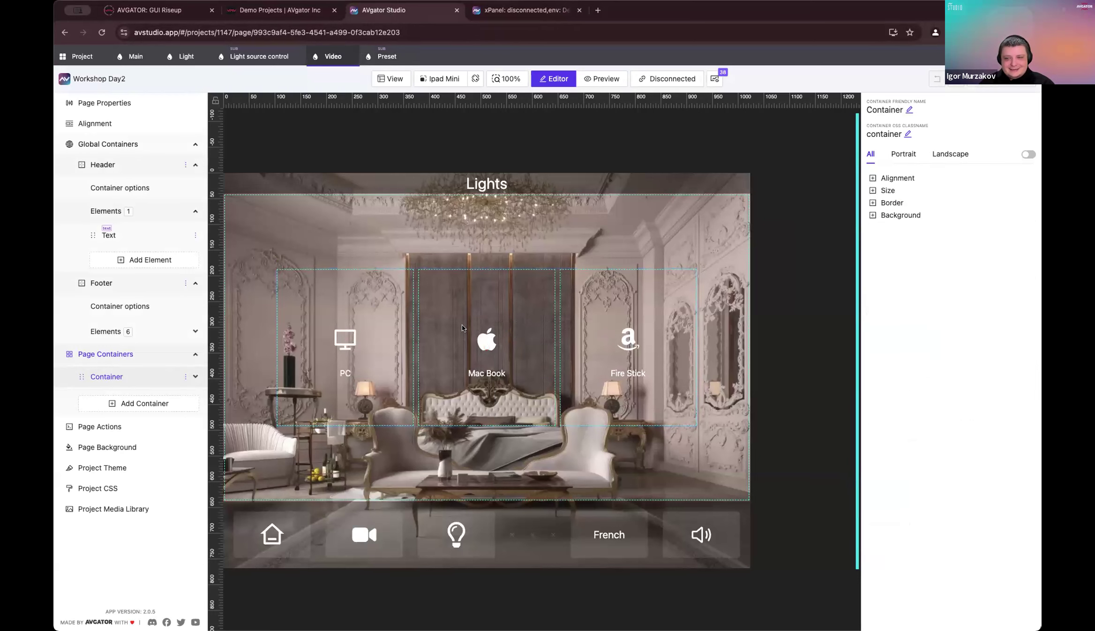
click(538, 331)
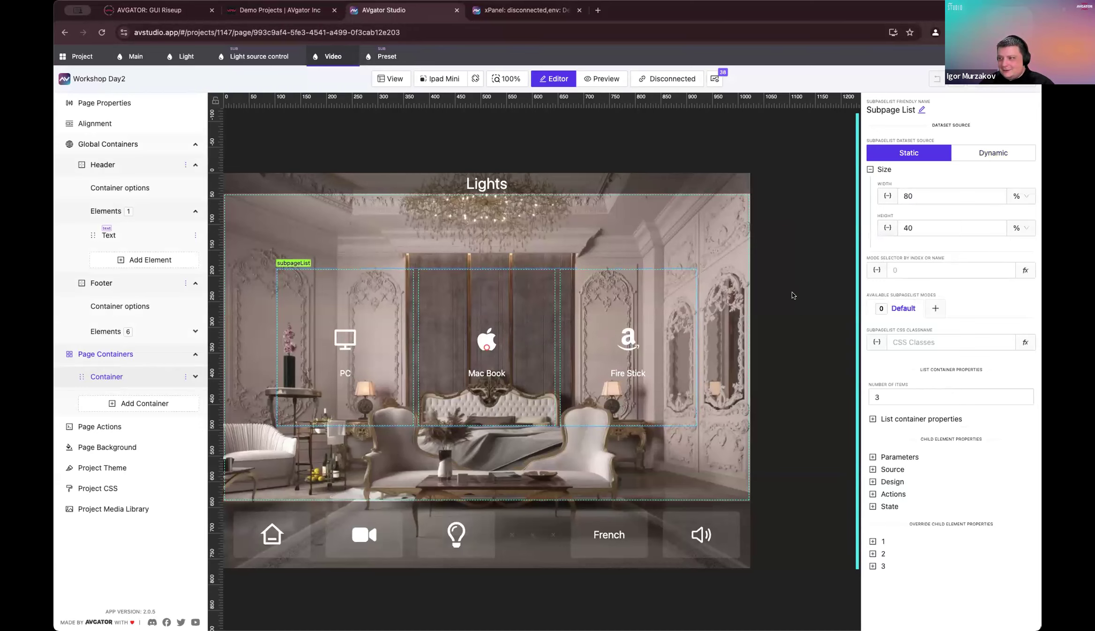
Step: Clone the Presets datasource in the project's data sources
click(82, 56)
scroll(516, 371, down, 20)
scroll(304, 322, up, 10)
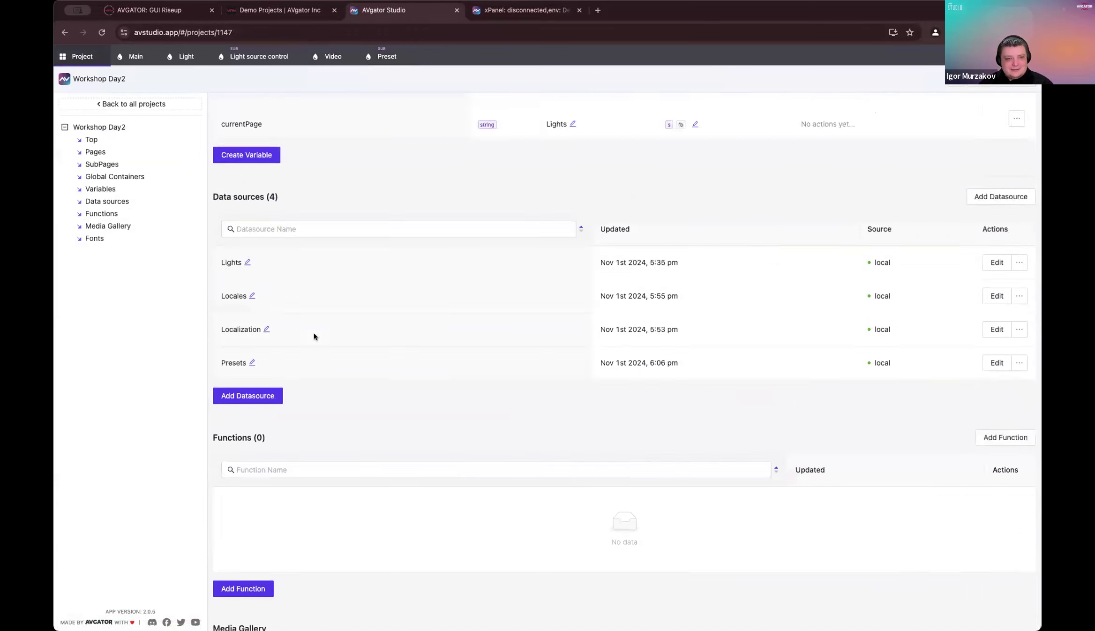
click(1020, 562)
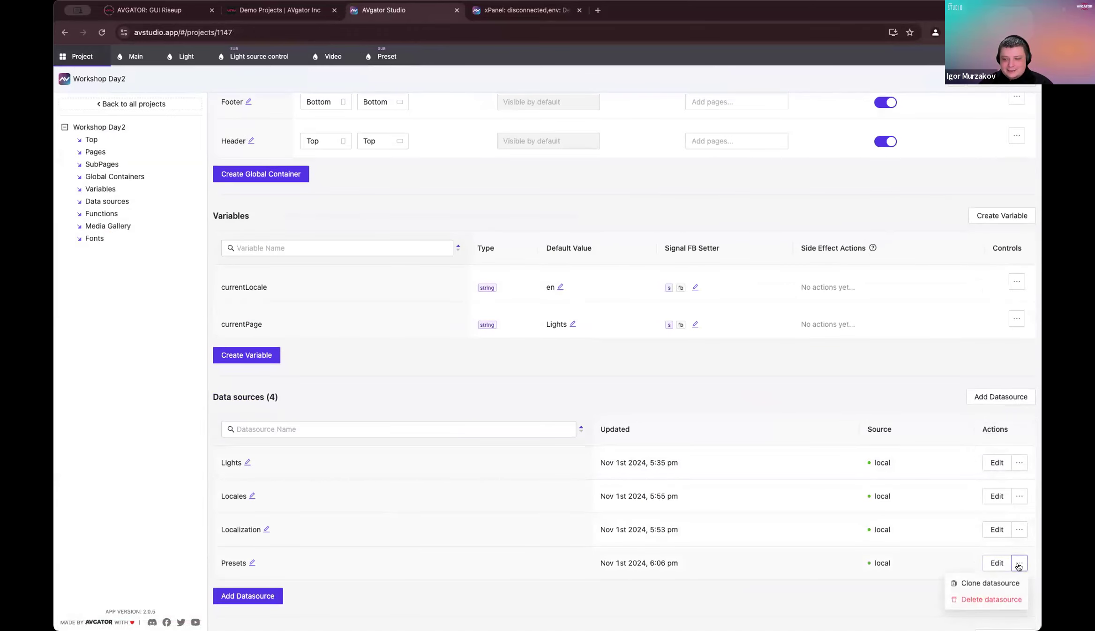
click(991, 582)
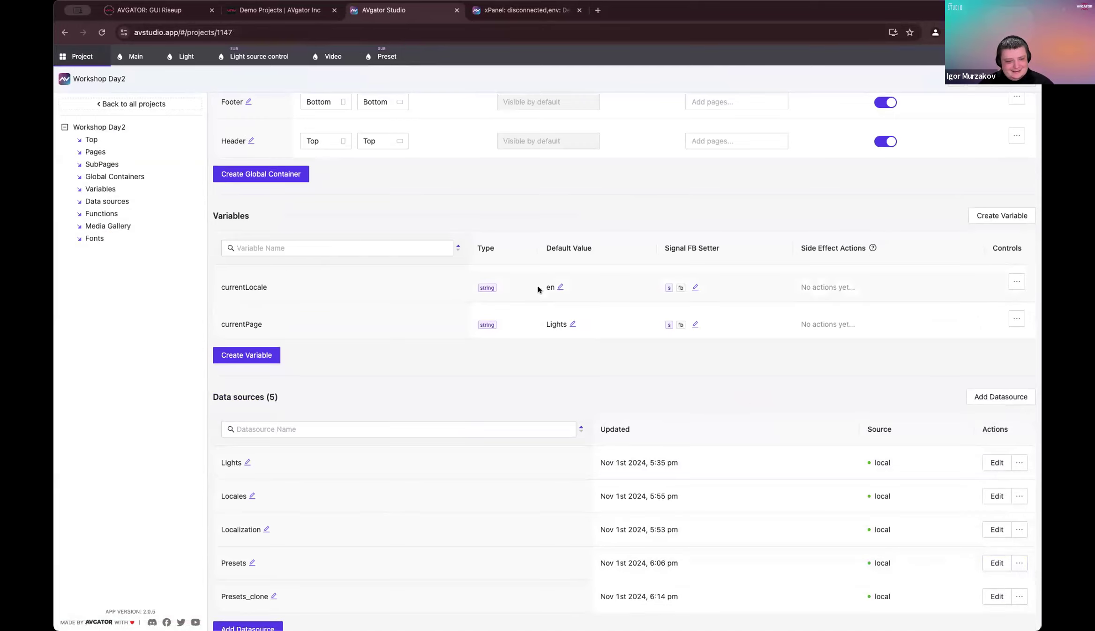
Step: Open the cloned Presets datasource for editing and set its name to VideoSource
scroll(307, 343, down, 7)
scroll(307, 343, up, 1)
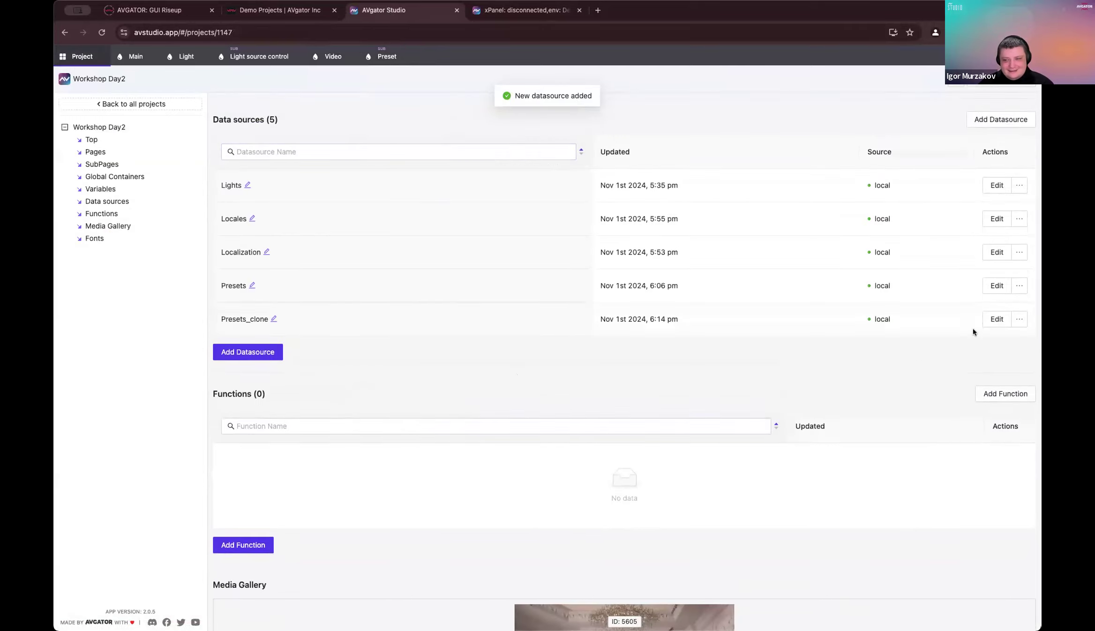
click(997, 319)
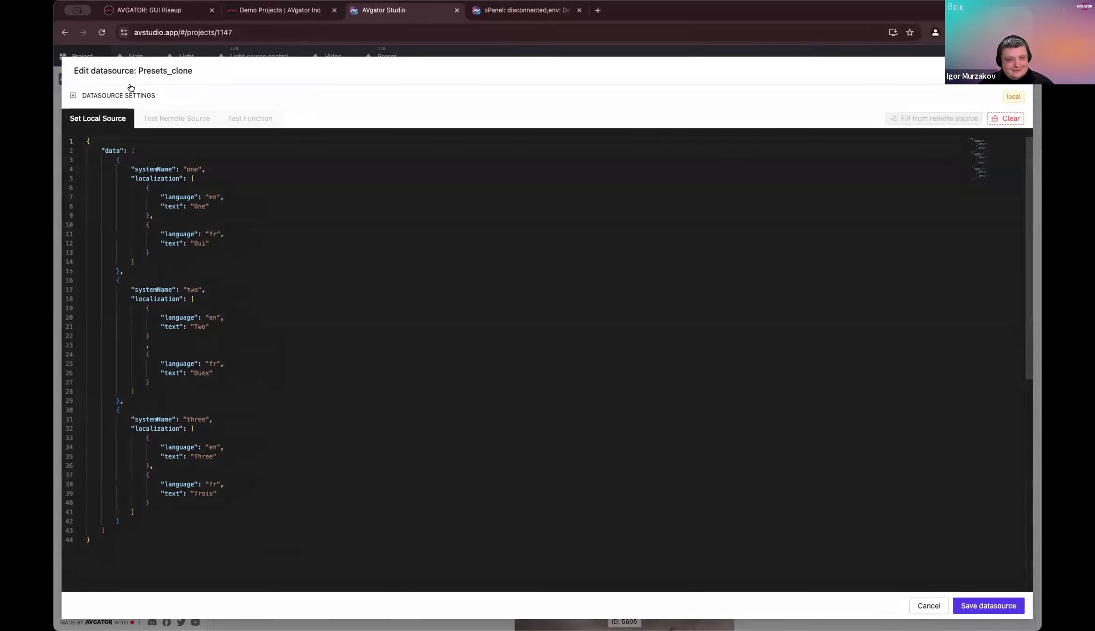
double_click(233, 122)
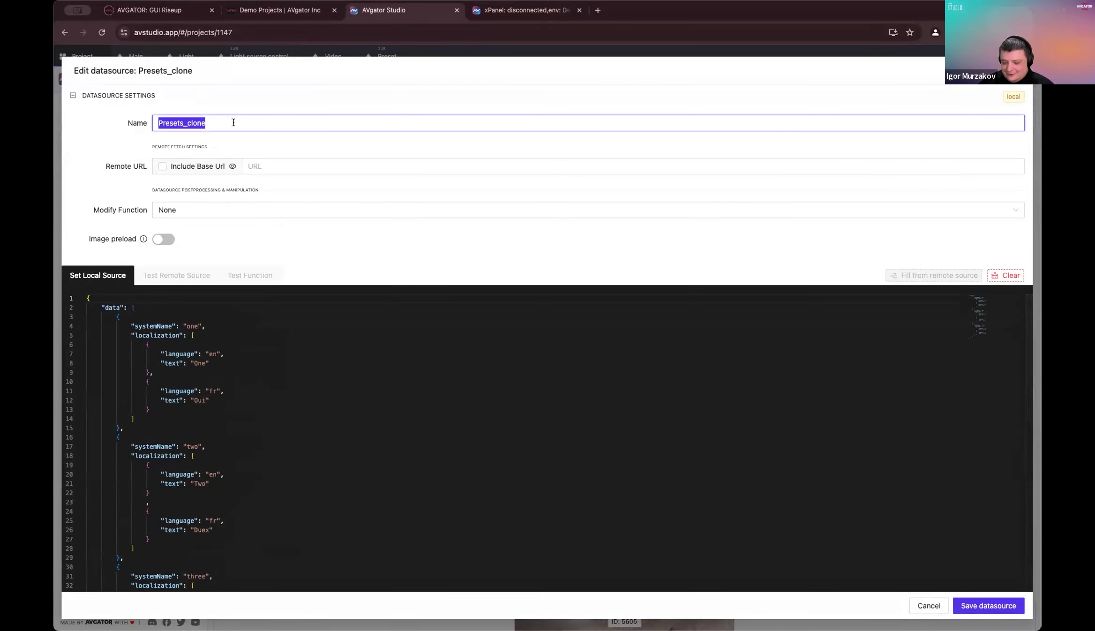
key(BackSpace)
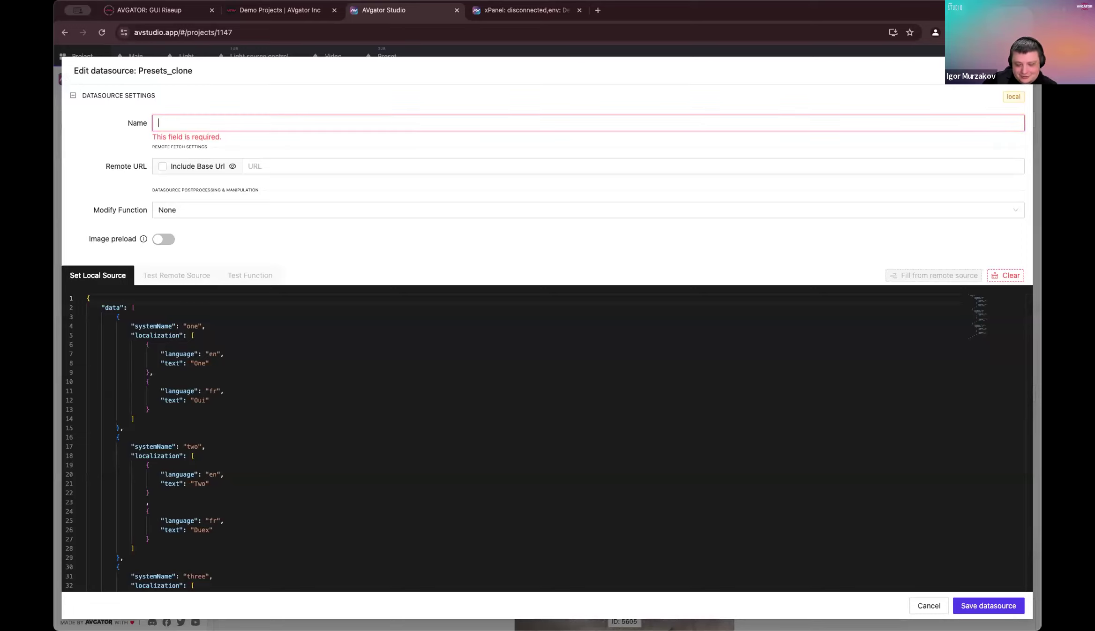
text(V)
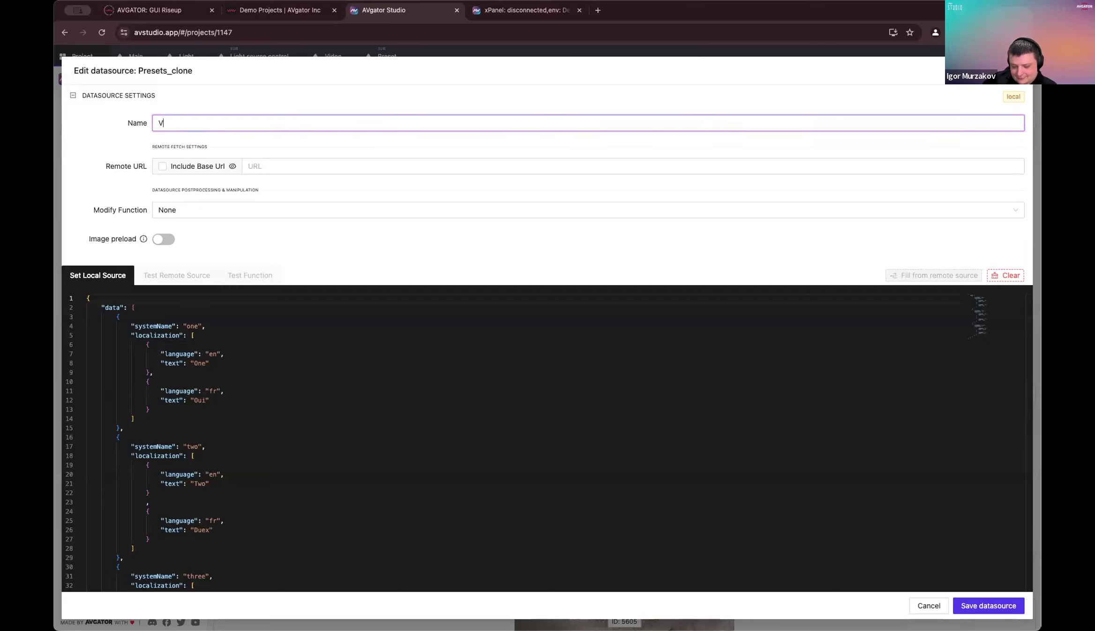
text(ideoSource)
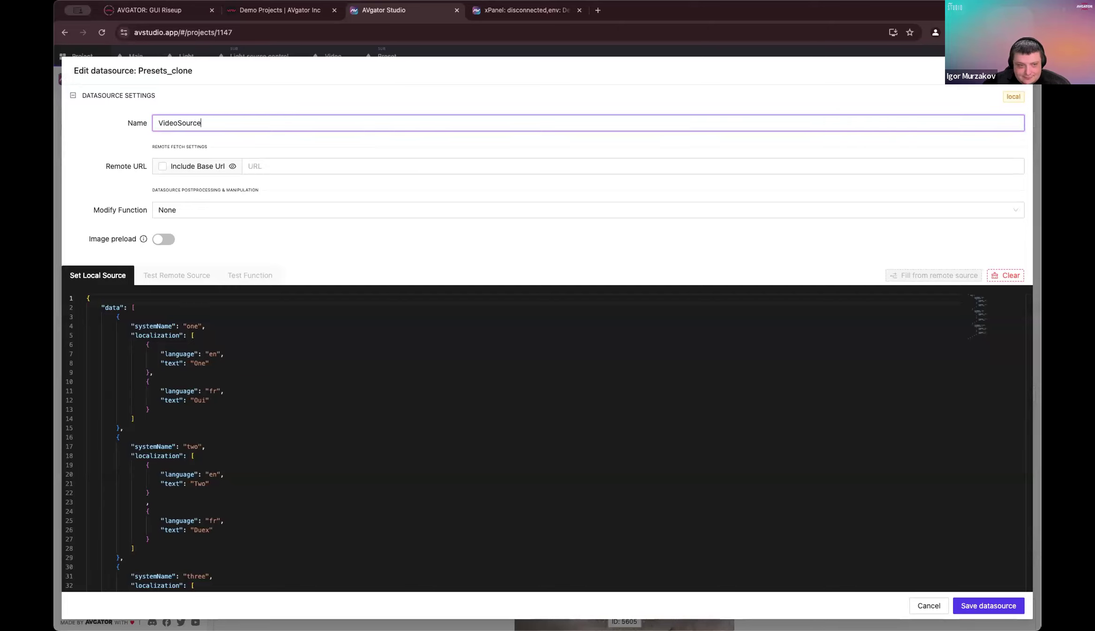
Step: Set the systemName of the first entry in the datasource's local JSON to PC
click(309, 298)
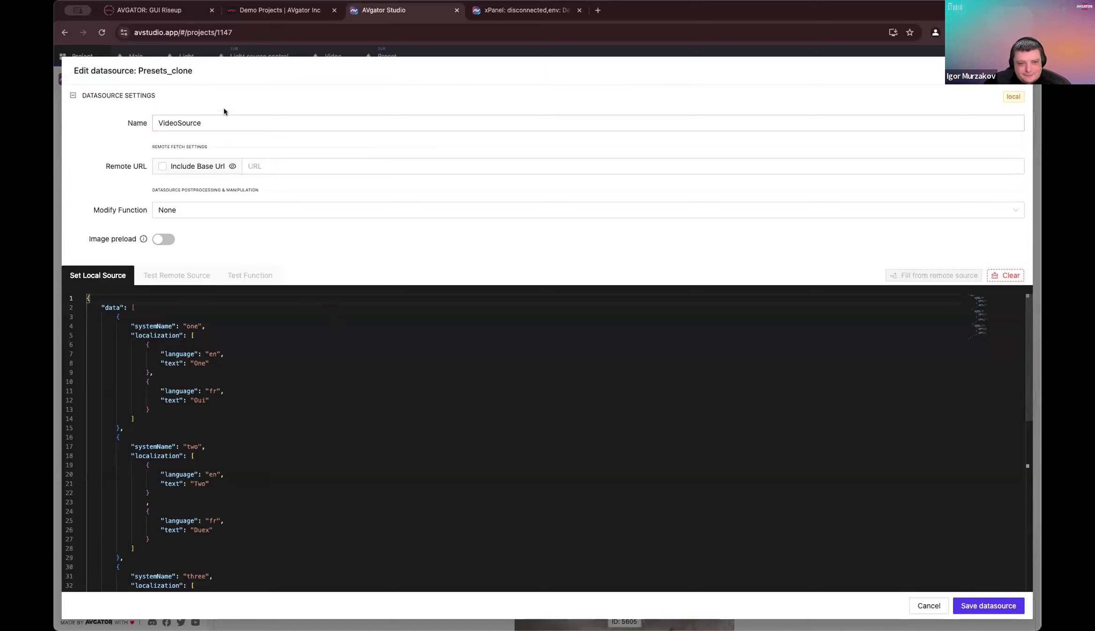
scroll(209, 338, down, 1)
scroll(209, 338, up, 1)
double_click(193, 326)
text(PC)
Step: Set the systemName of the second entry in the datasource's local JSON to Amazon
scroll(244, 372, down, 2)
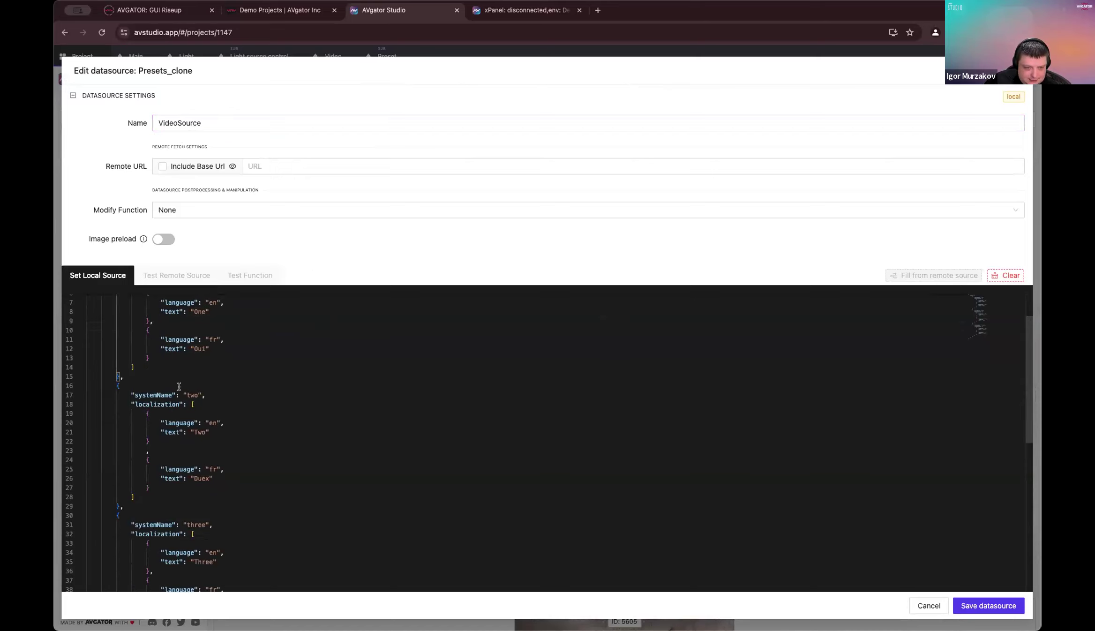
double_click(192, 394)
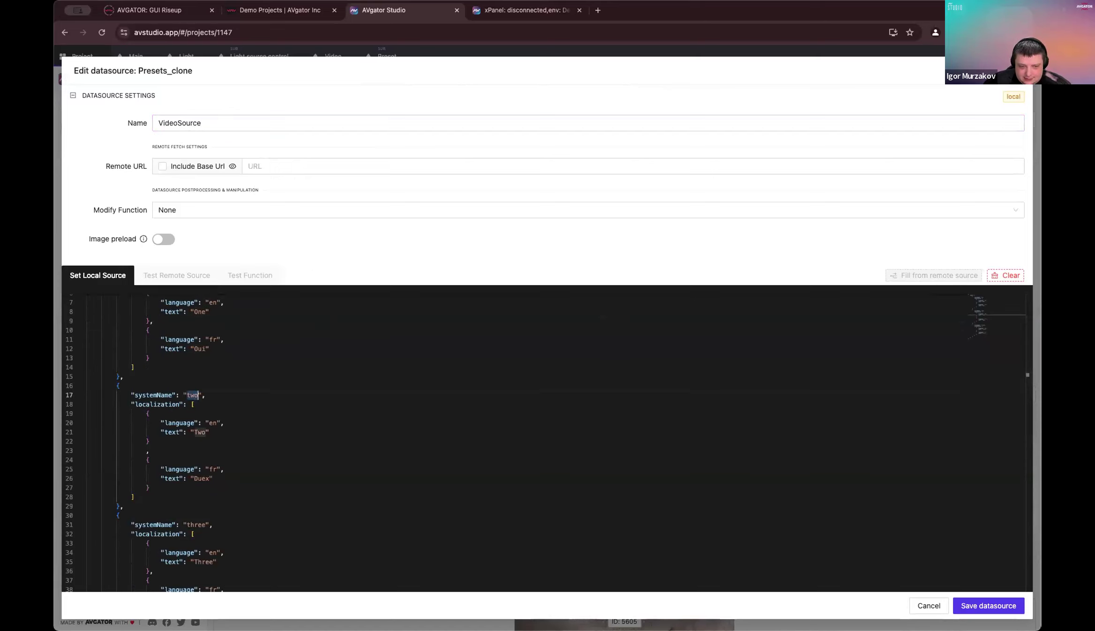
scroll(663, 405, up, 2)
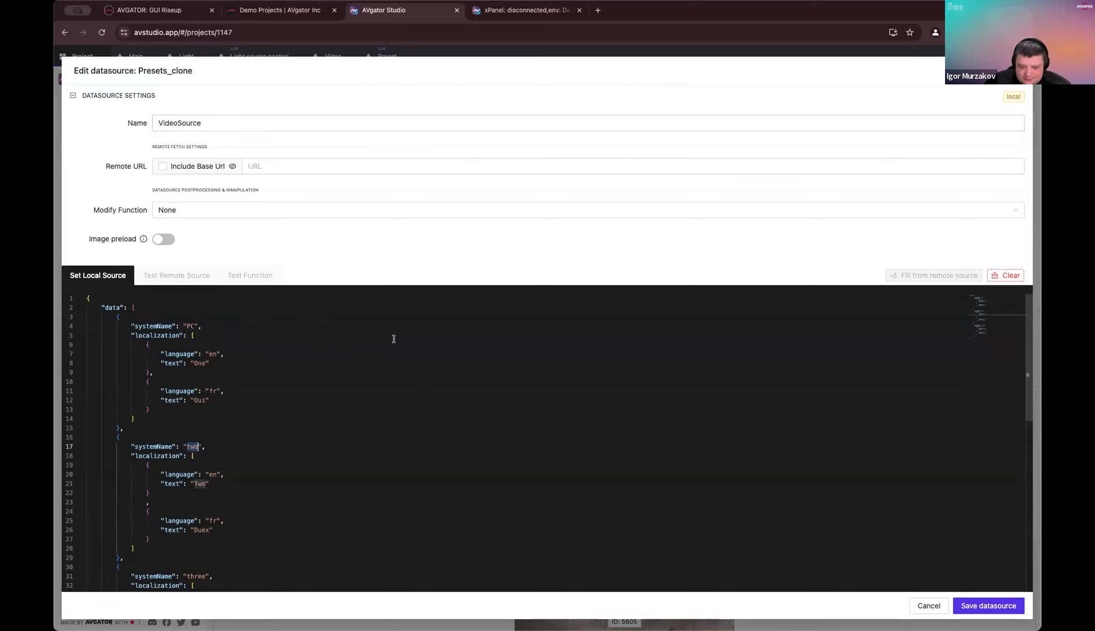
scroll(371, 380, down, 1)
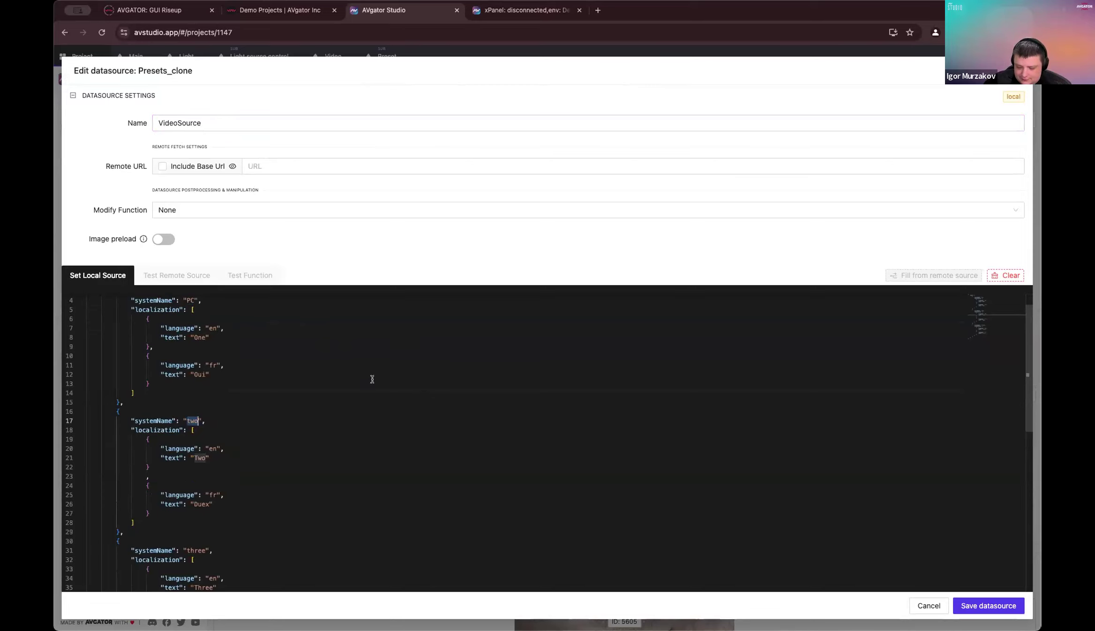
text(Amazon)
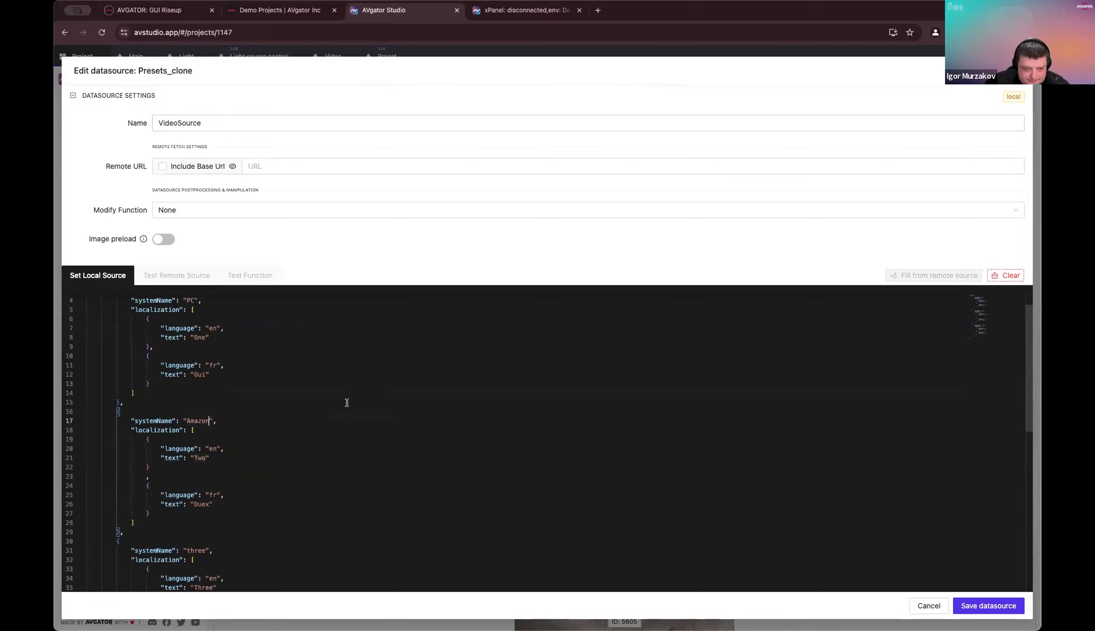
Step: Set the third systemName to Mac and the localized texts to PC, Amazon firestick (French: Bâton de feu Amazon) and Mac
scroll(237, 500, down, 2)
click(194, 499)
key(super+d)
scroll(309, 516, down, 2)
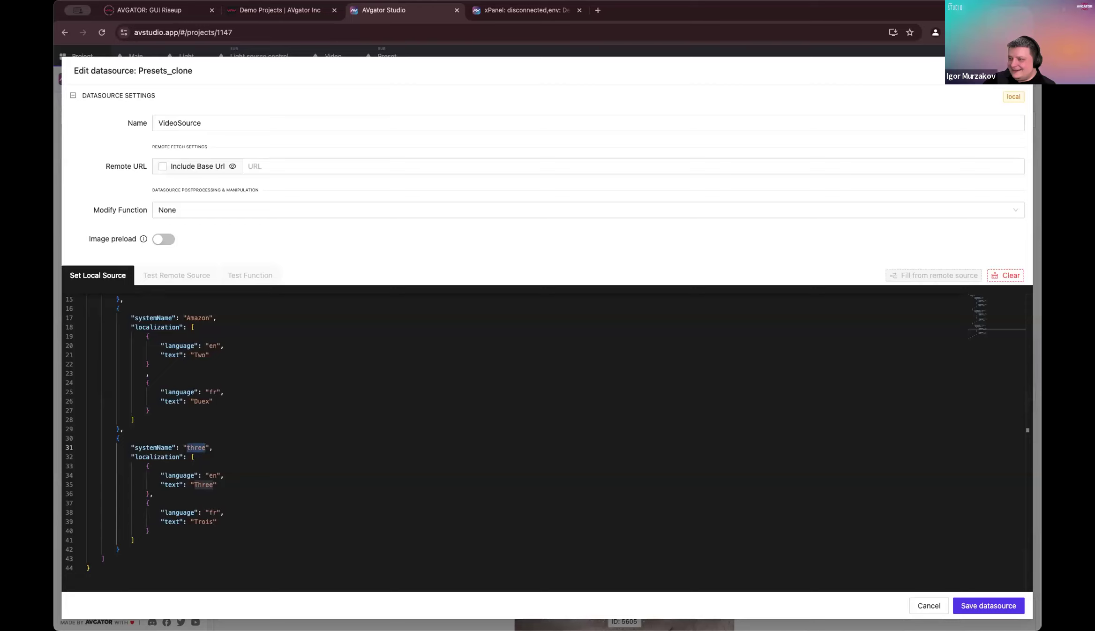
click(335, 409)
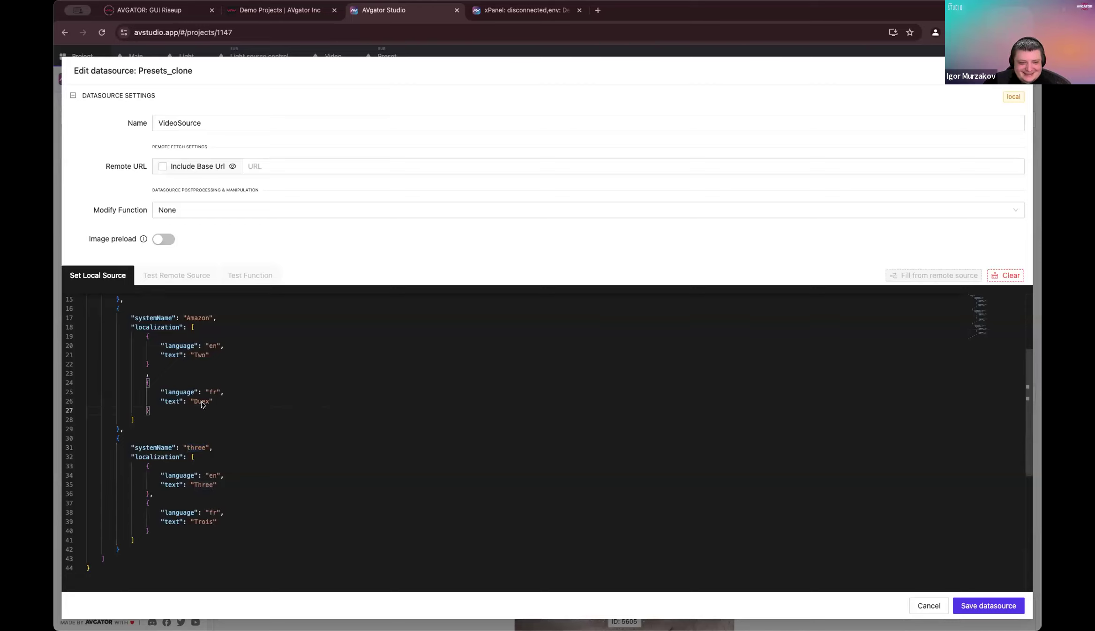
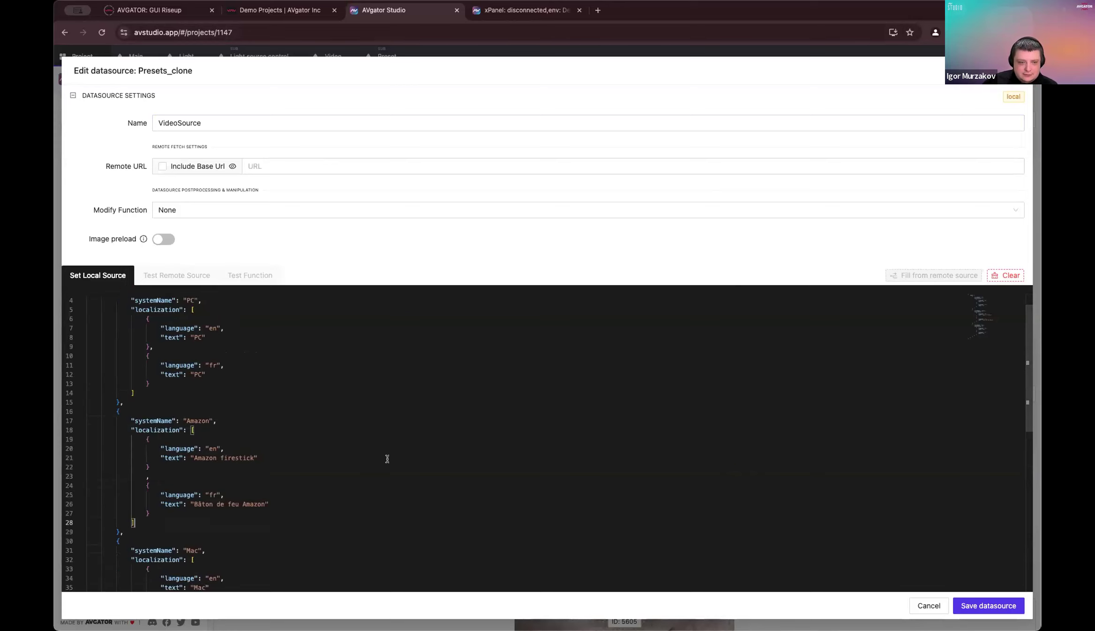
Step: Review the edited JSON entries and save the VideoSource datasource
scroll(289, 421, up, 10)
scroll(286, 420, down, 1)
click(191, 395)
scroll(239, 352, up, 1)
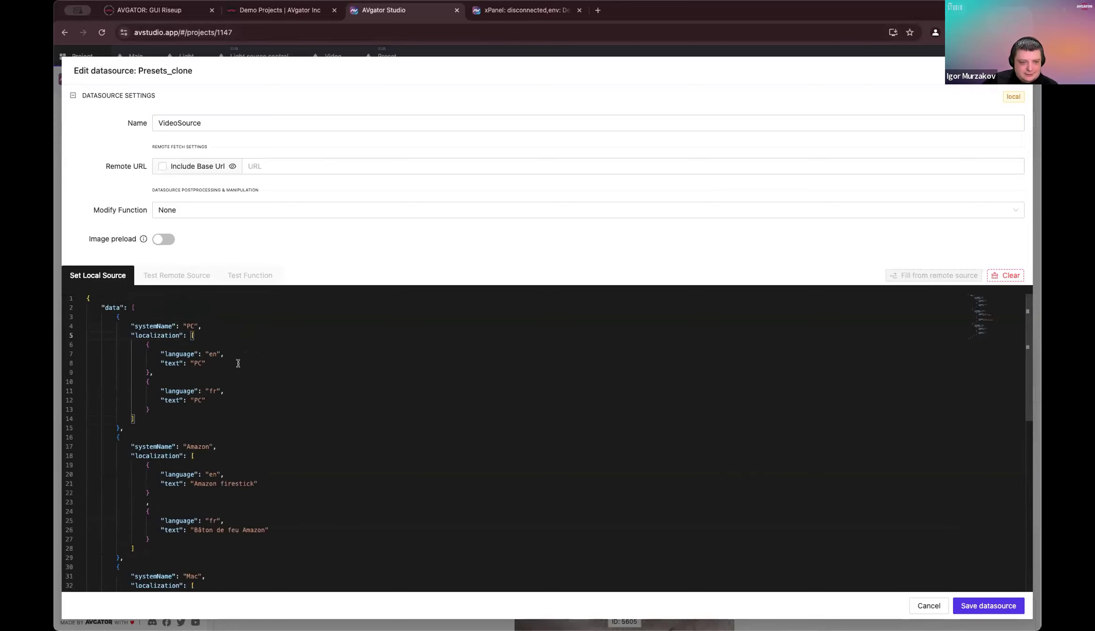
click(192, 306)
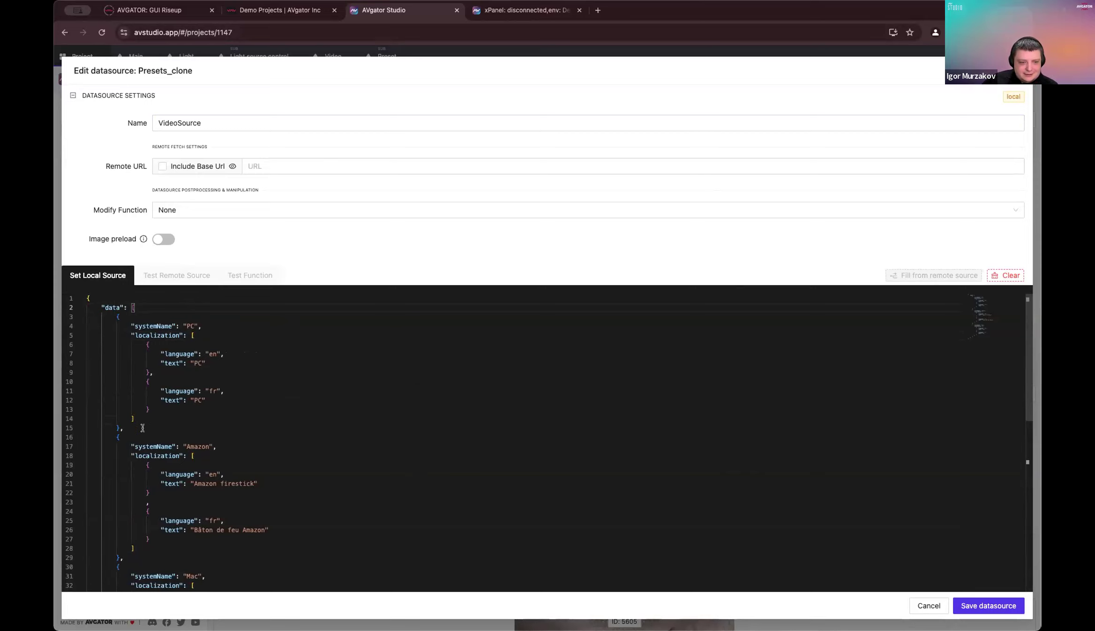
click(988, 605)
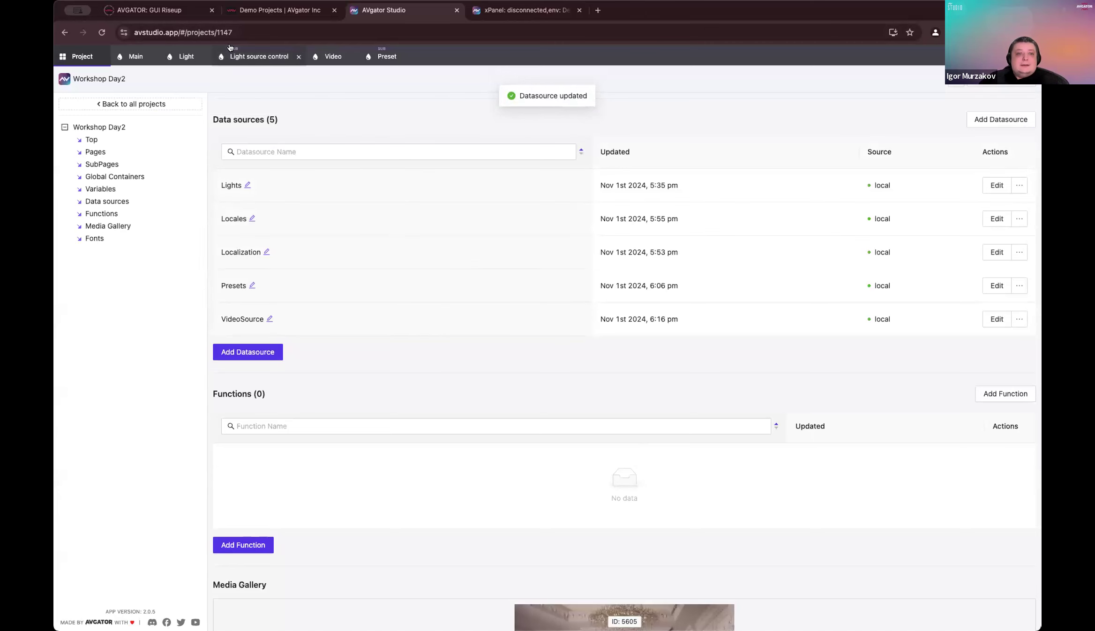
Step: Open the subSource subpage for editing from the source list on the Video page
click(332, 56)
right_click(507, 253)
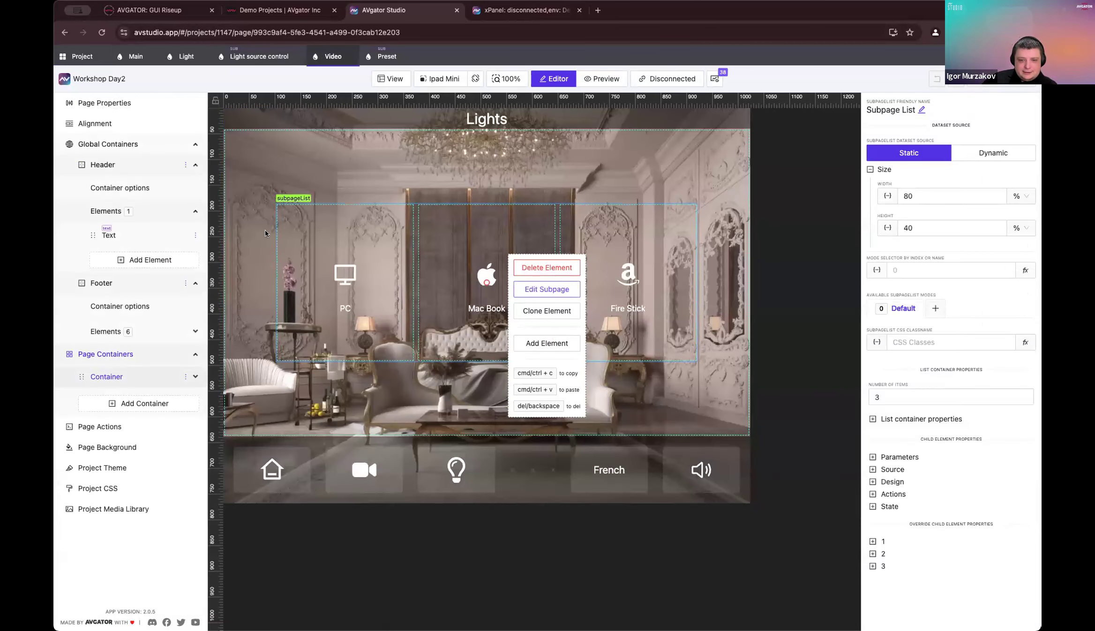
right_click(538, 288)
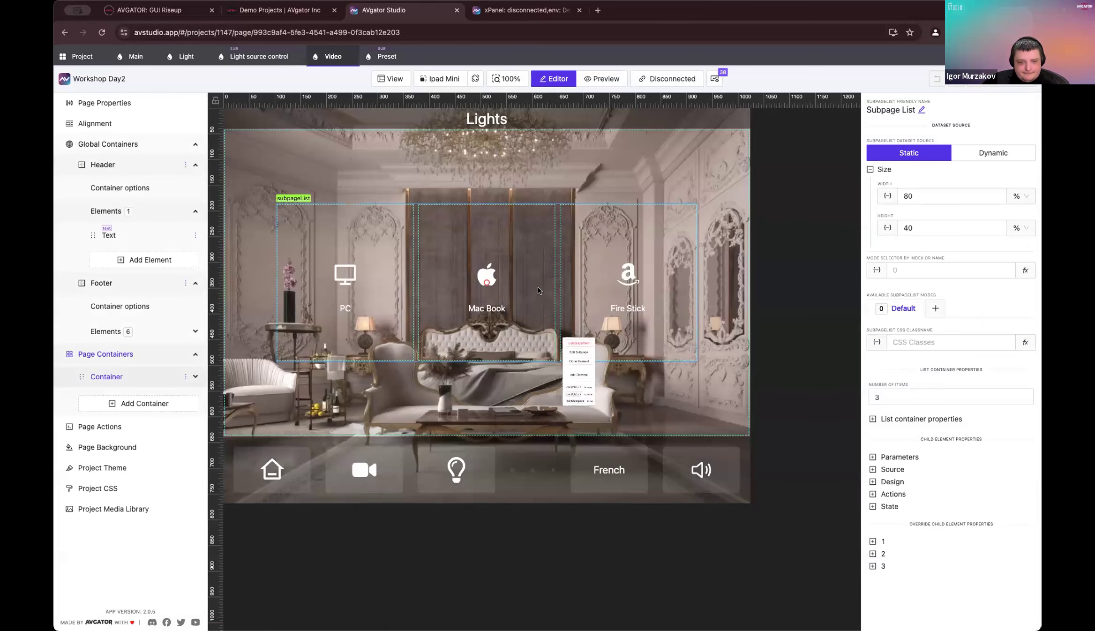
click(582, 325)
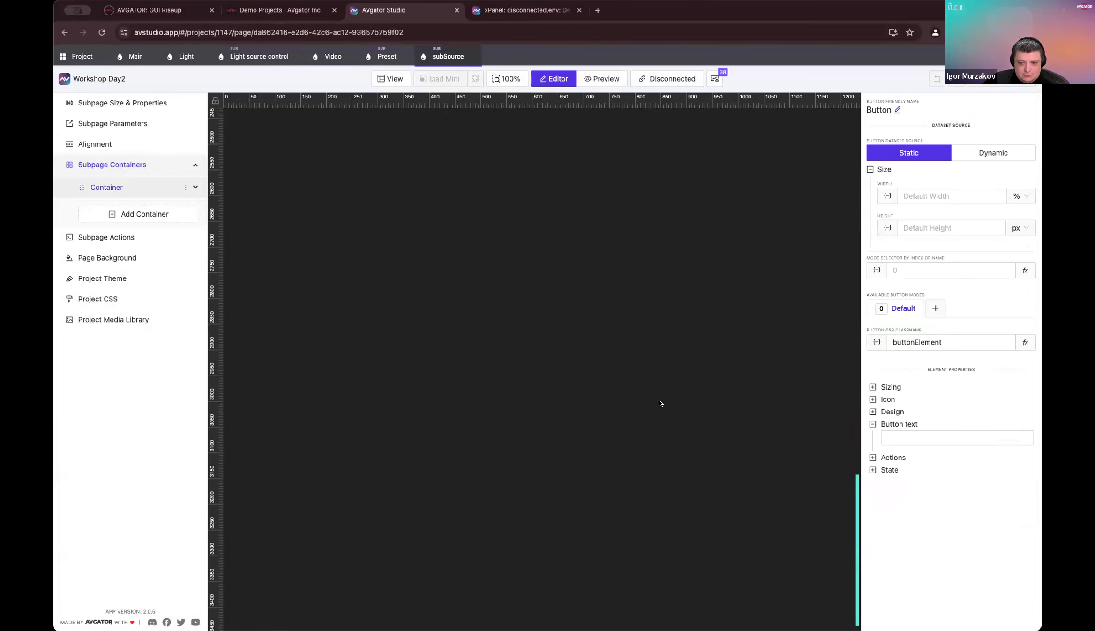
Step: Delete the text element below the button in the subSource subpage
scroll(650, 405, up, 2)
scroll(651, 406, down, 2)
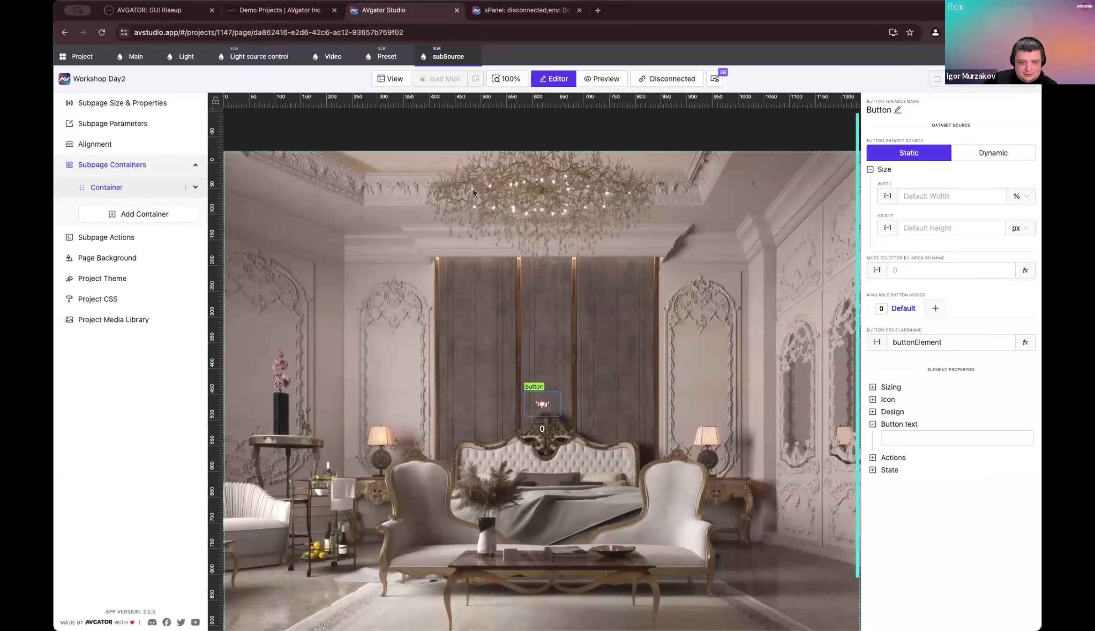
click(570, 362)
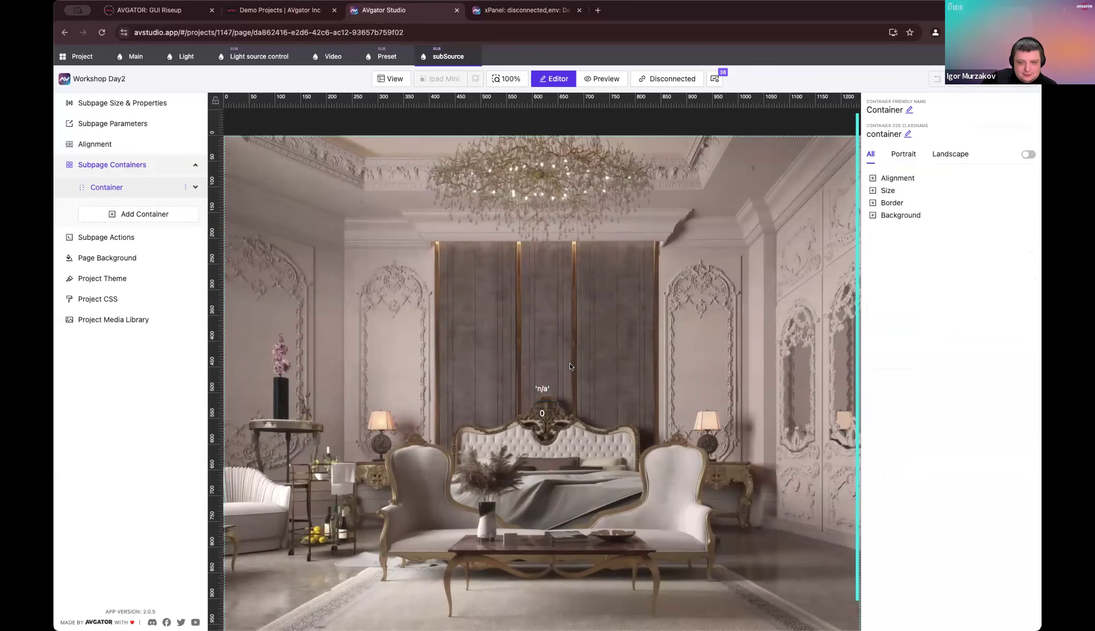
click(558, 388)
click(541, 412)
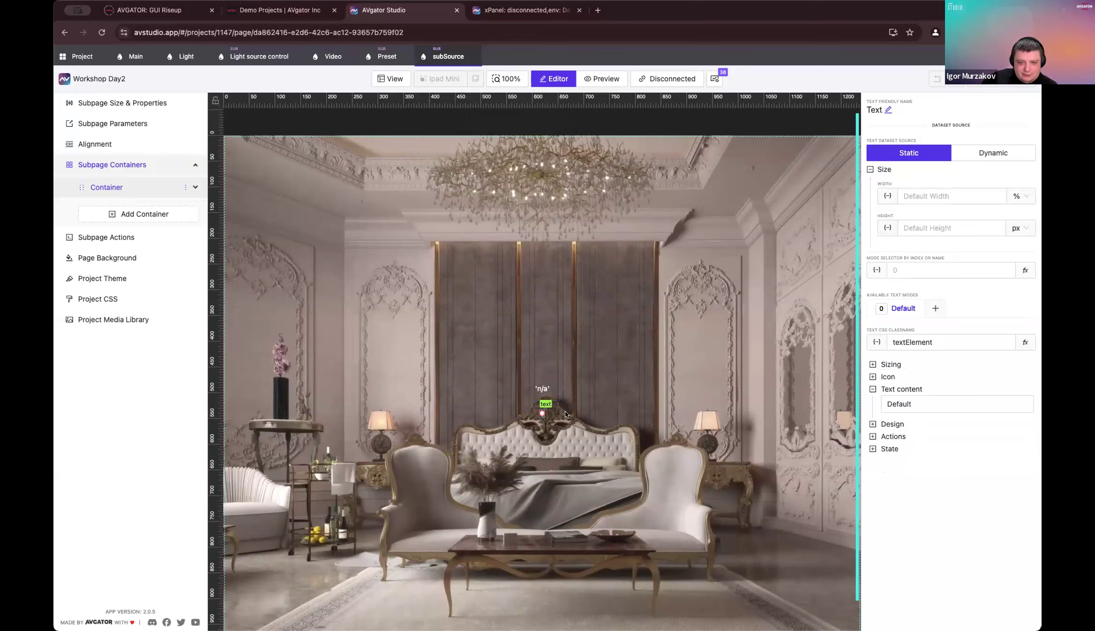
right_click(540, 412)
click(590, 424)
Step: Compare the subSource button with the one in the Preset subpage and copy the Preset button
click(538, 399)
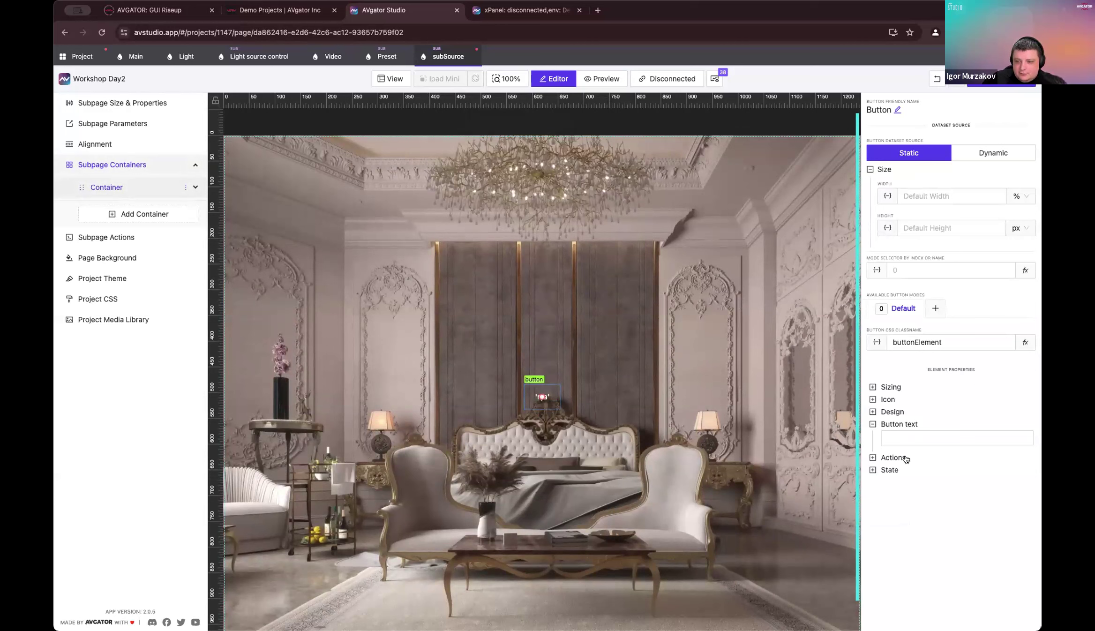
click(385, 52)
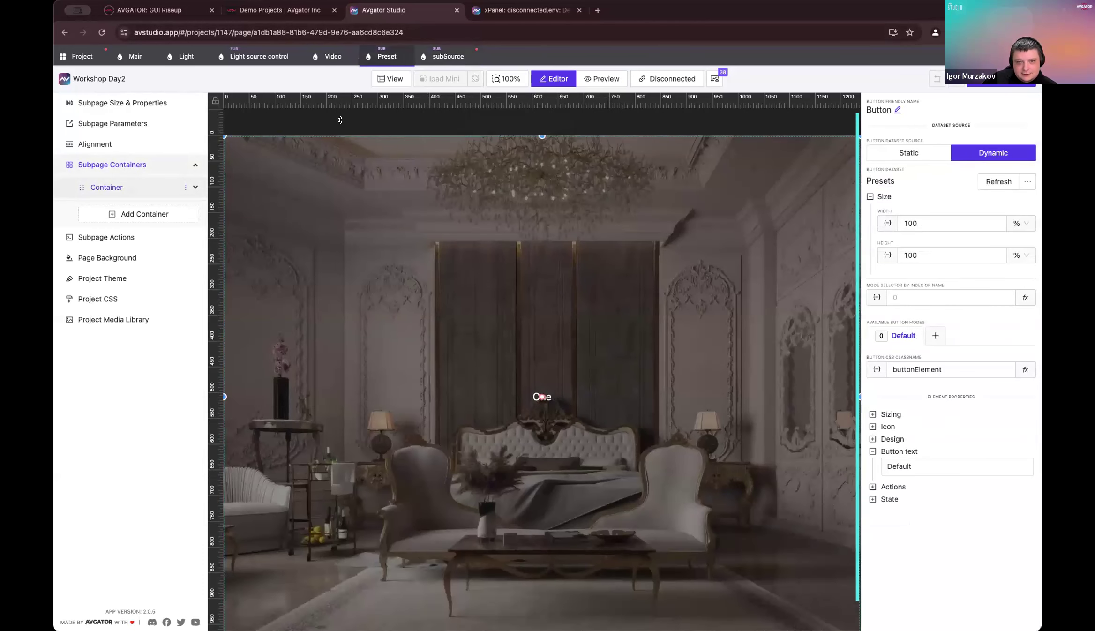
click(448, 57)
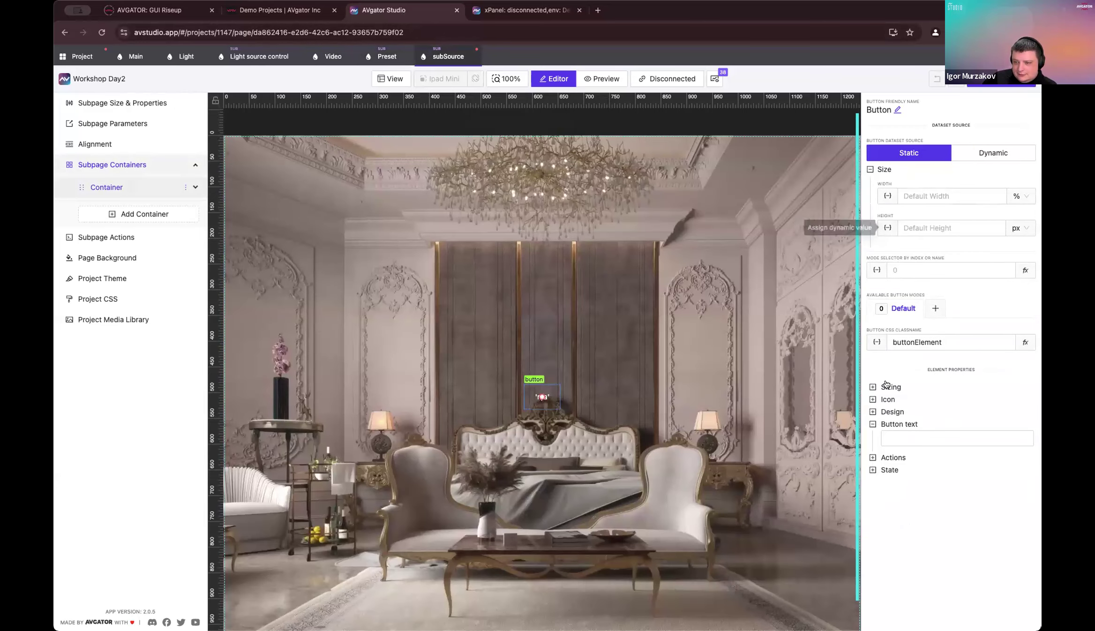
click(387, 57)
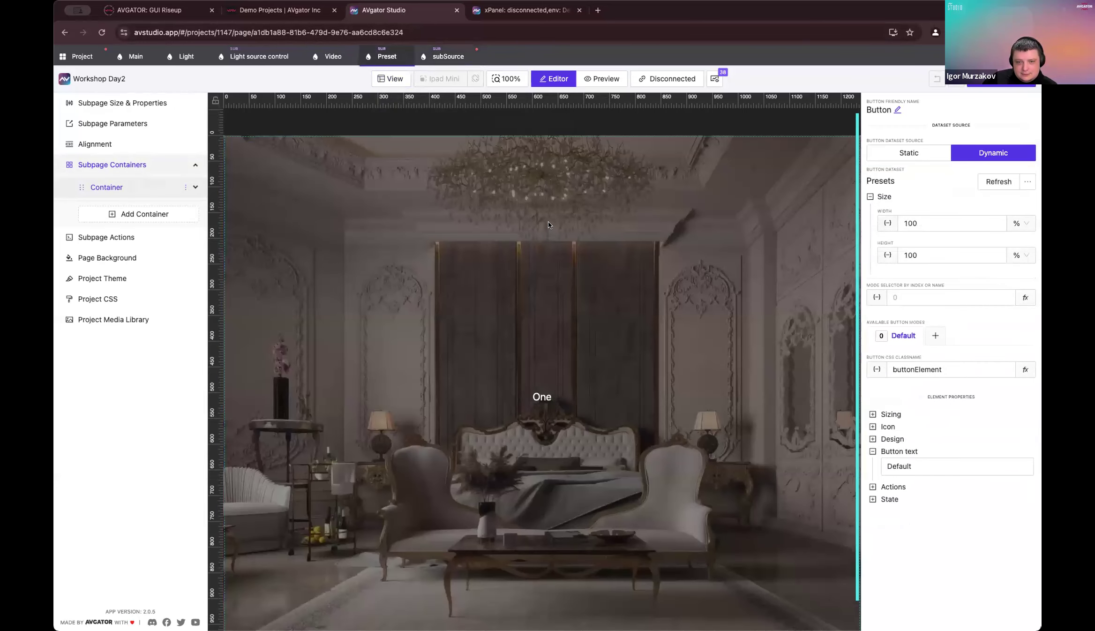
right_click(548, 222)
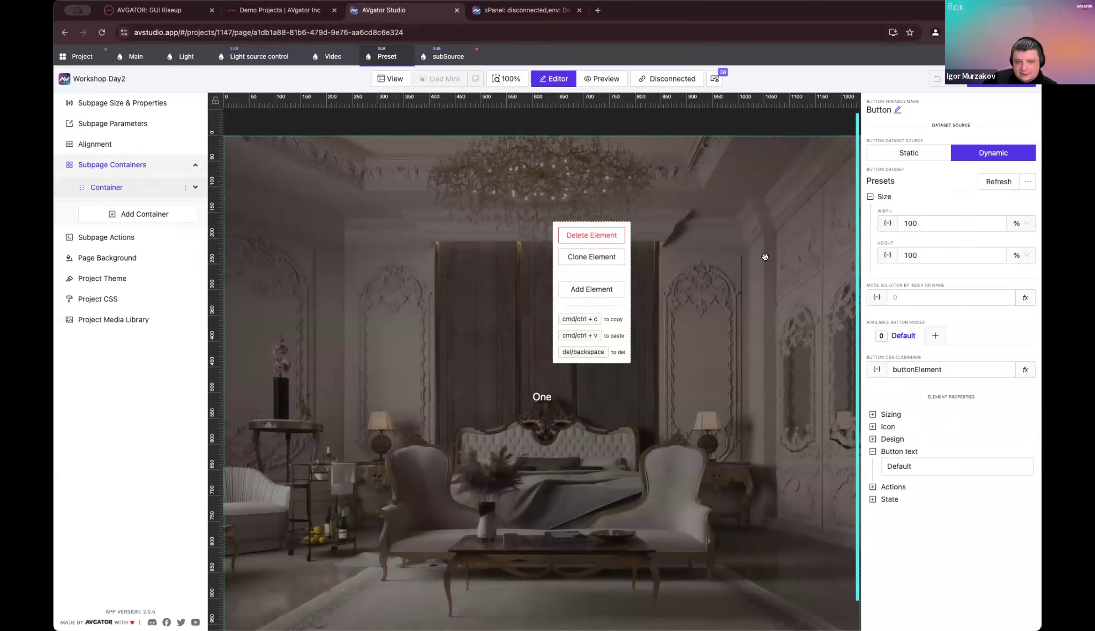
key(ctrl+c)
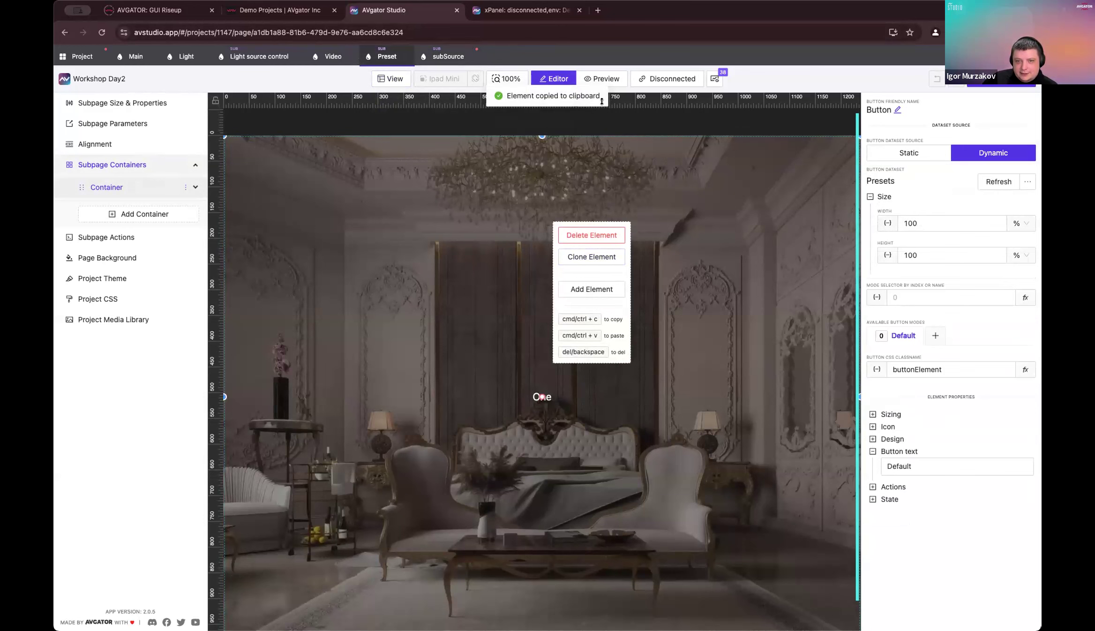
Step: Replace the button in the subSource subpage with the copied Preset button
click(438, 56)
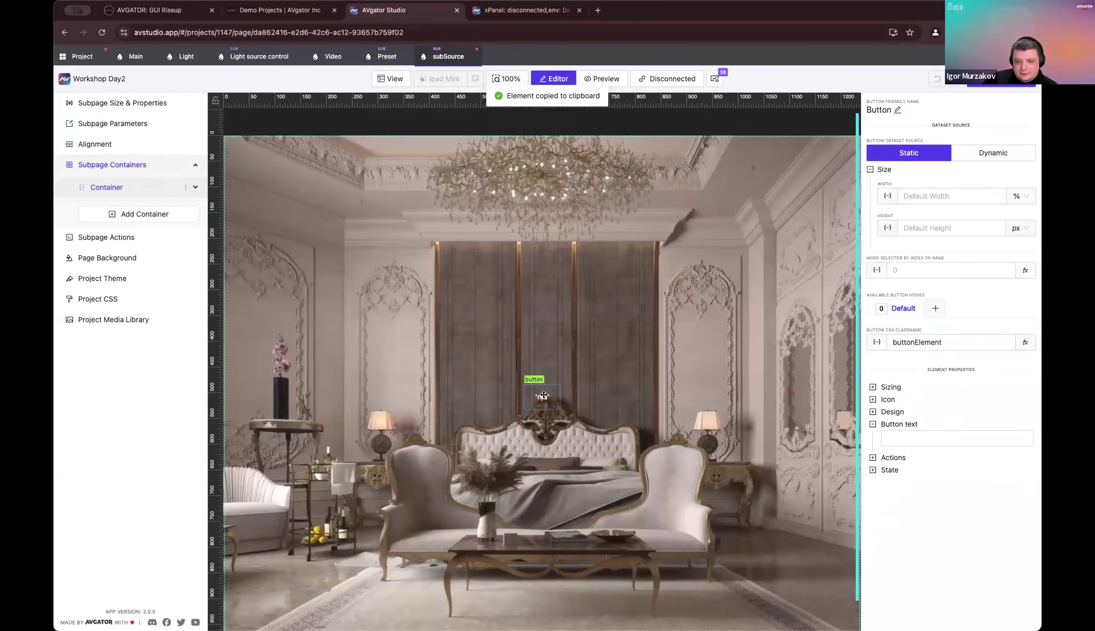
right_click(543, 395)
click(585, 406)
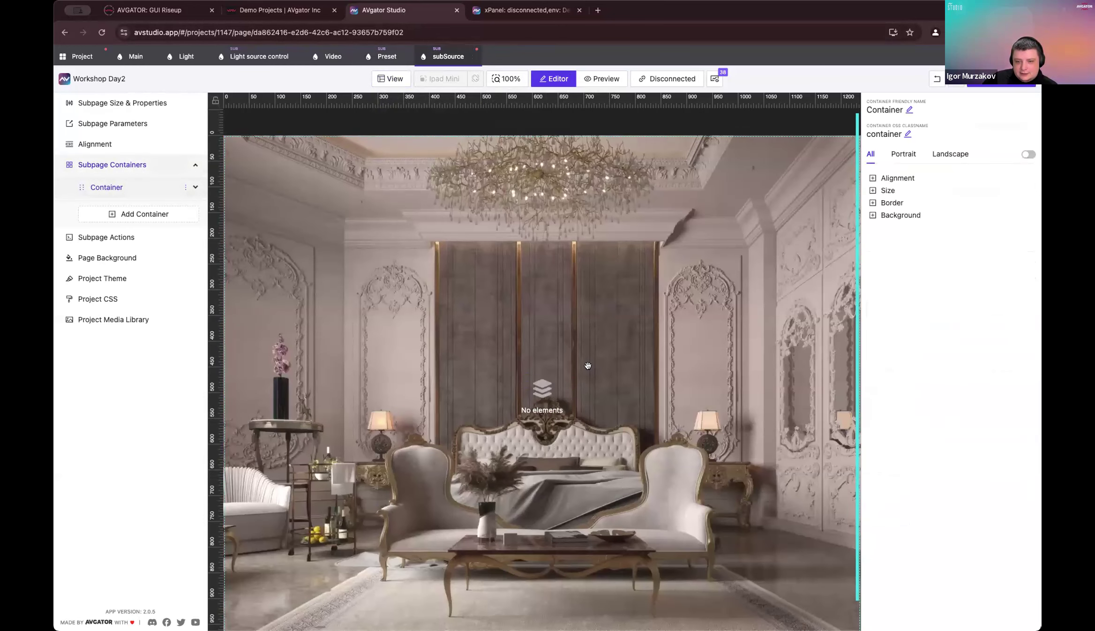
key(ctrl+v)
click(579, 349)
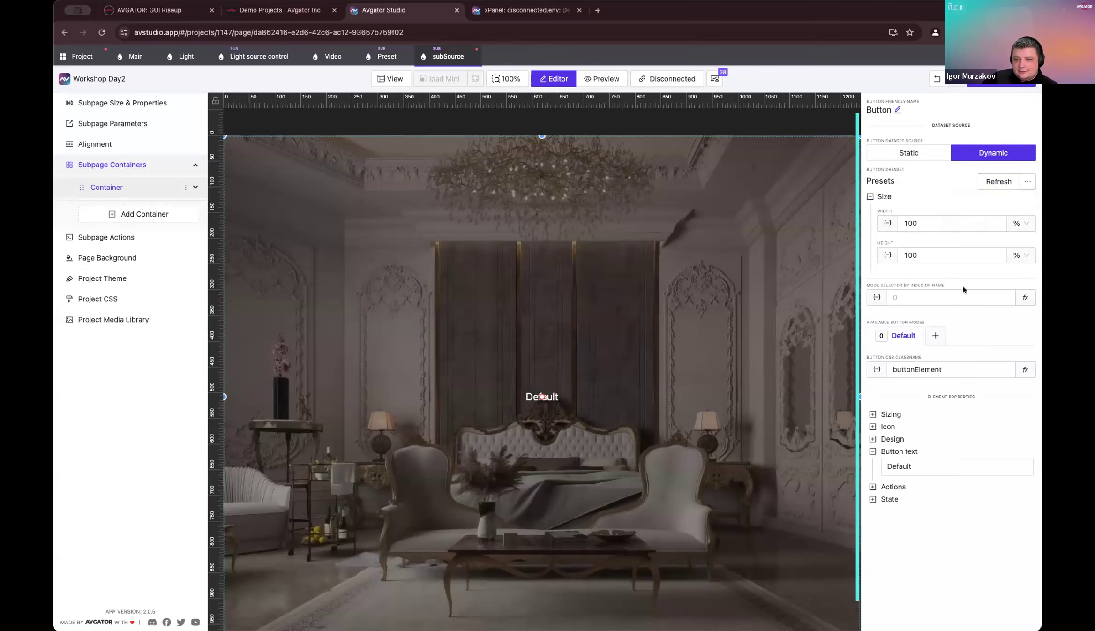
mouse_move(1033, 185)
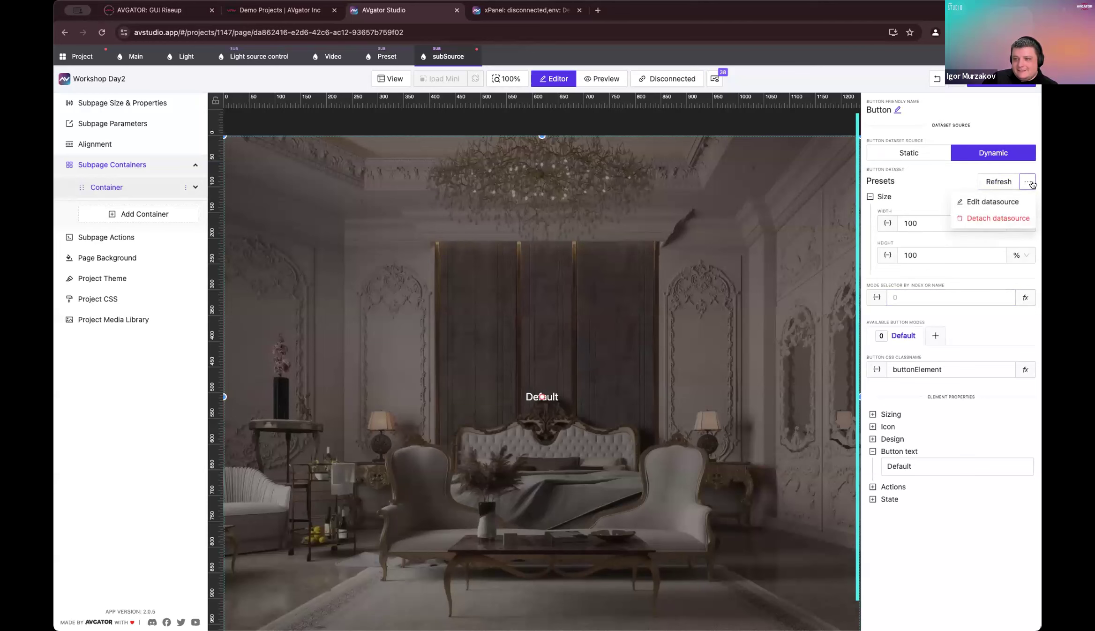
click(977, 206)
click(399, 183)
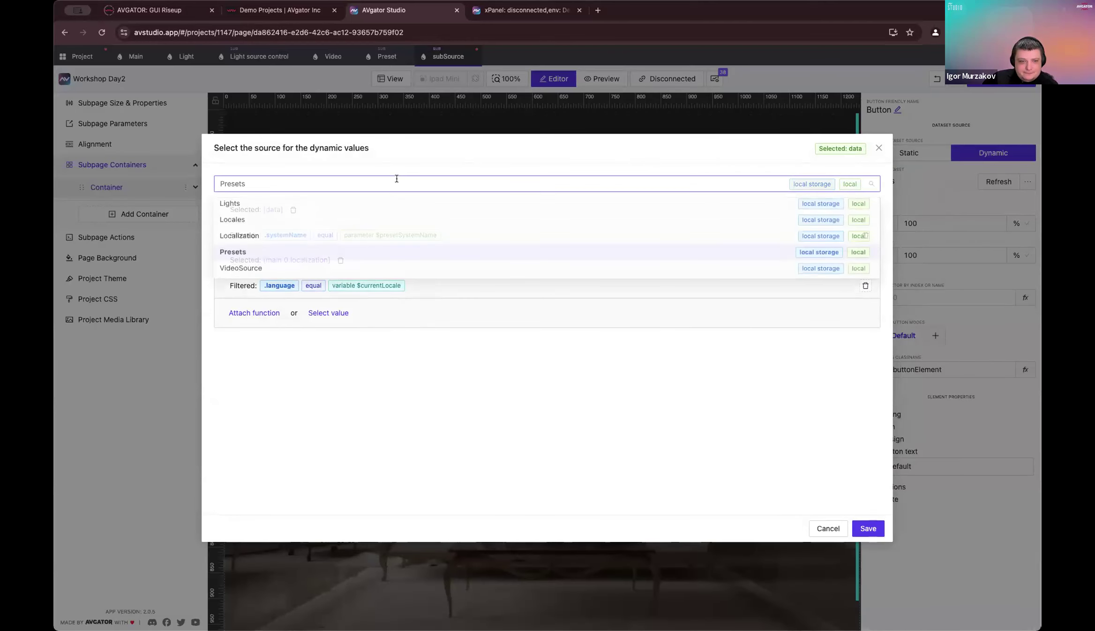
click(315, 272)
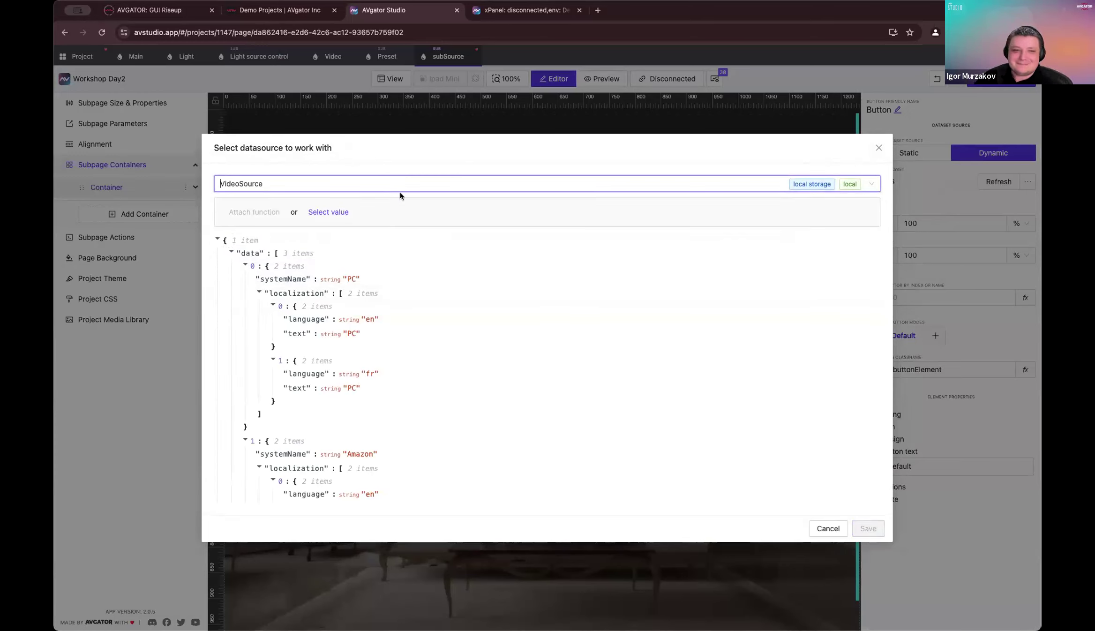
click(828, 528)
Step: Delete the sourceID parameter from the subSource subpage's parameters
click(84, 123)
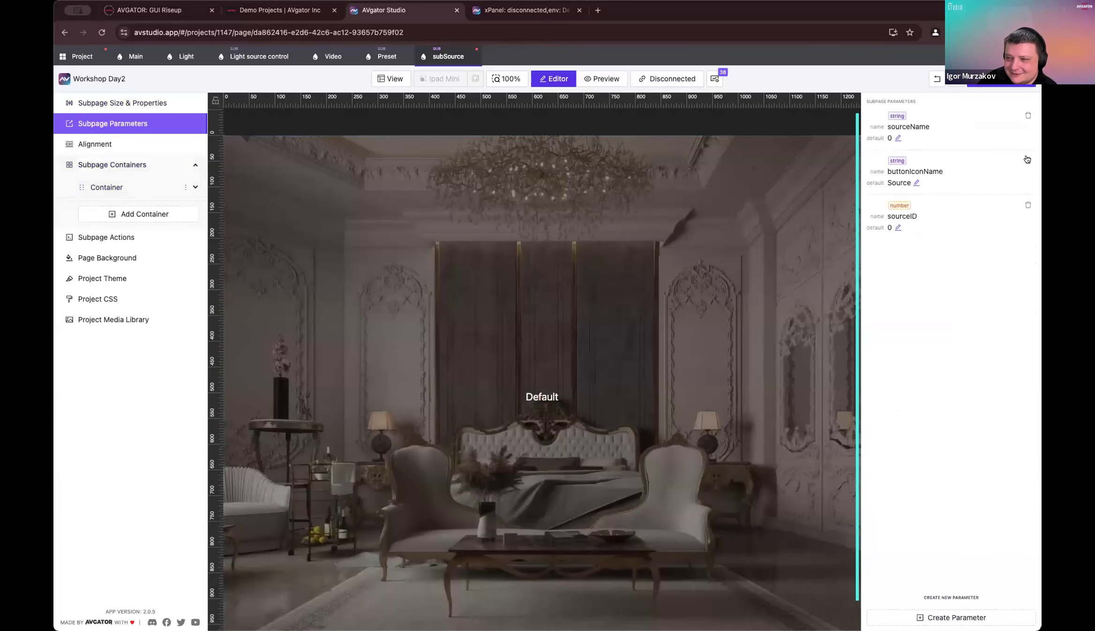
click(1027, 205)
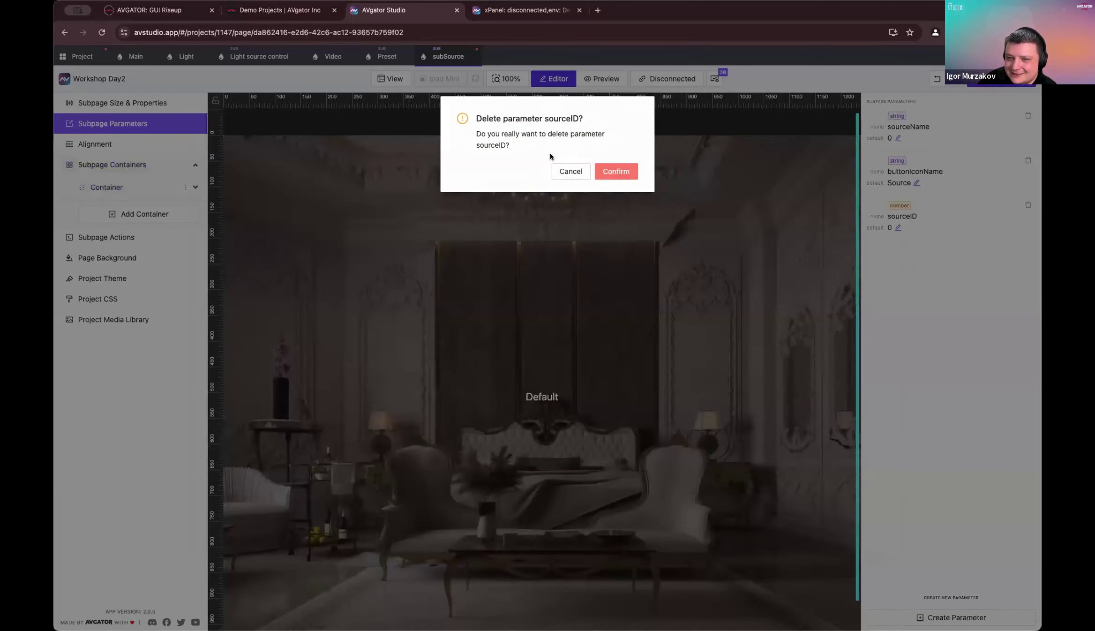
click(622, 172)
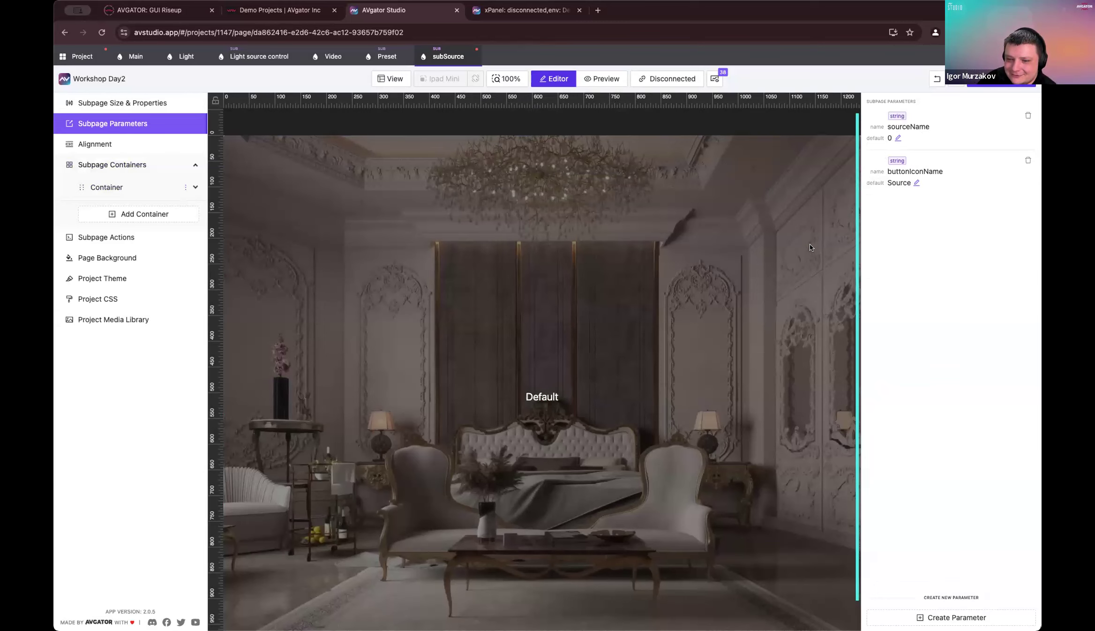
click(607, 389)
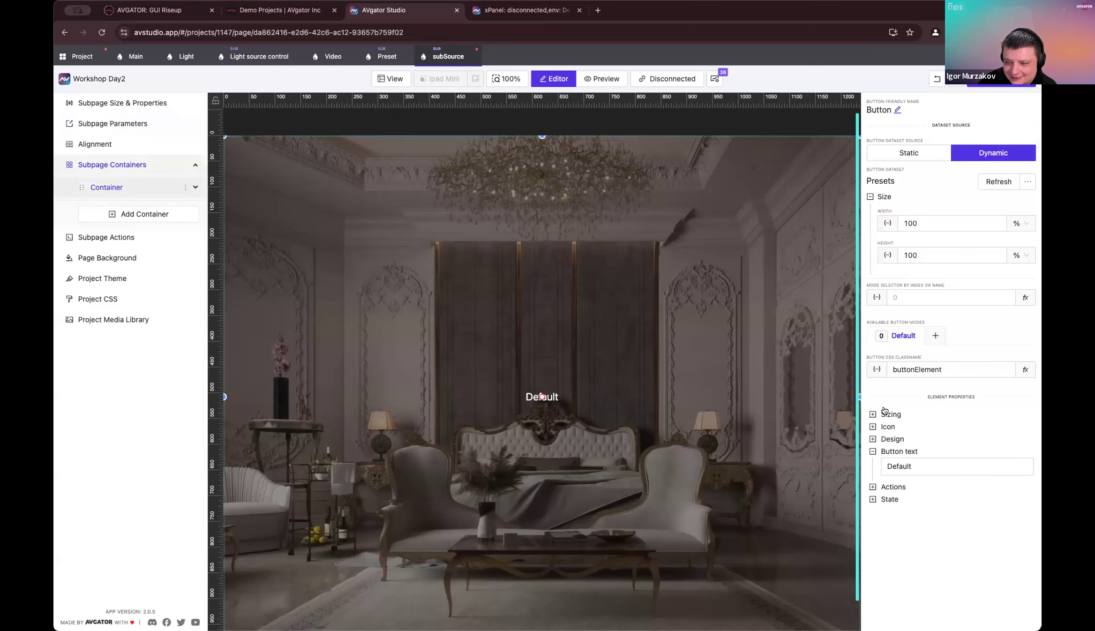
click(888, 427)
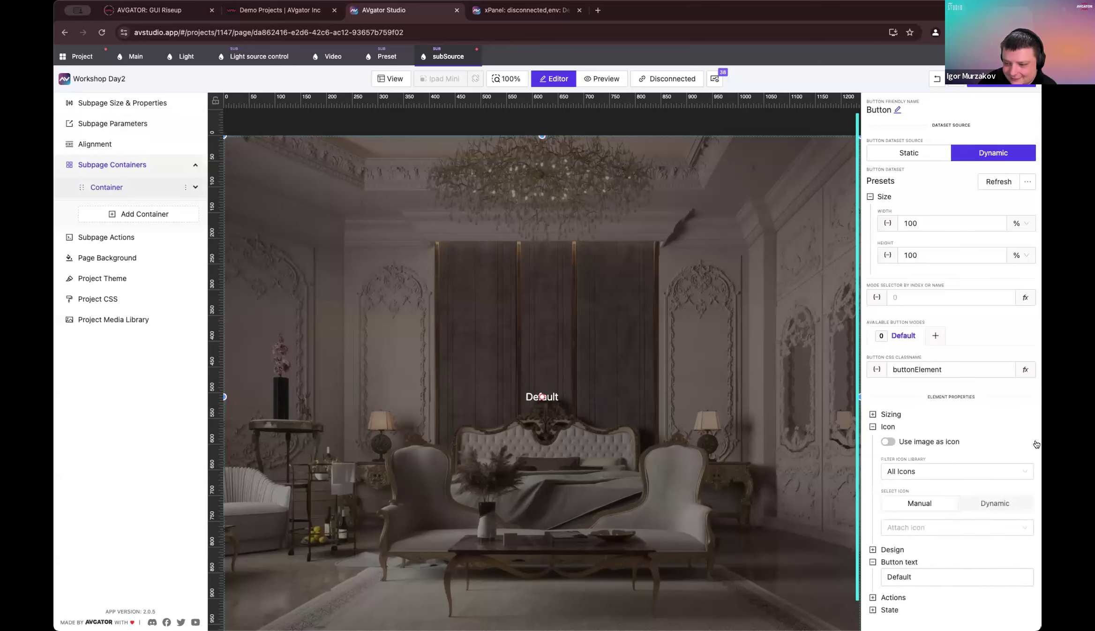
click(995, 503)
click(933, 527)
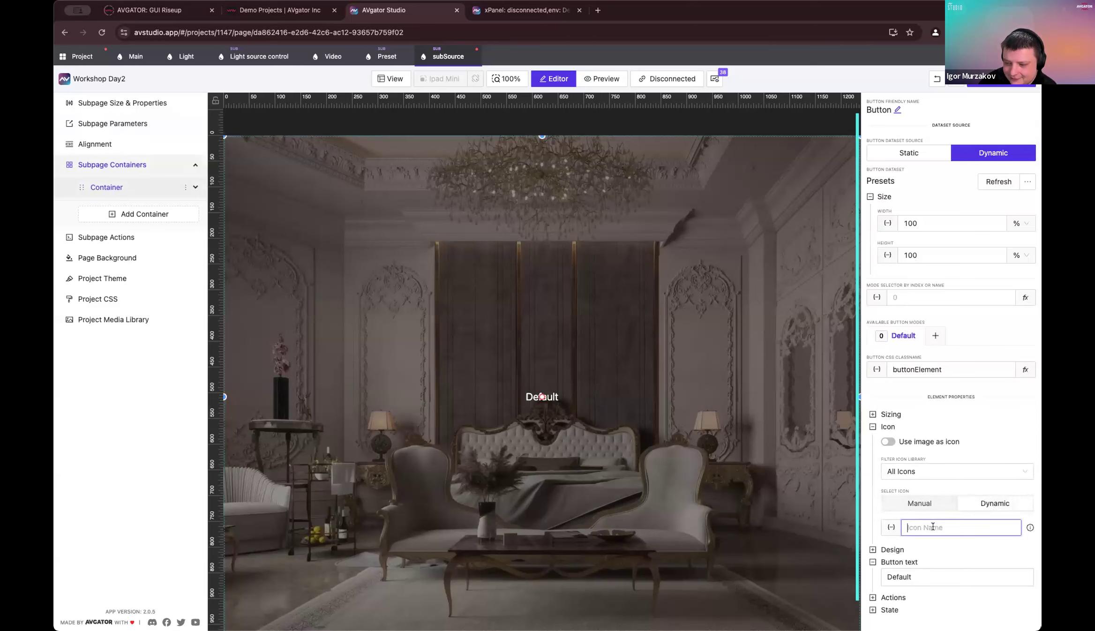
click(890, 527)
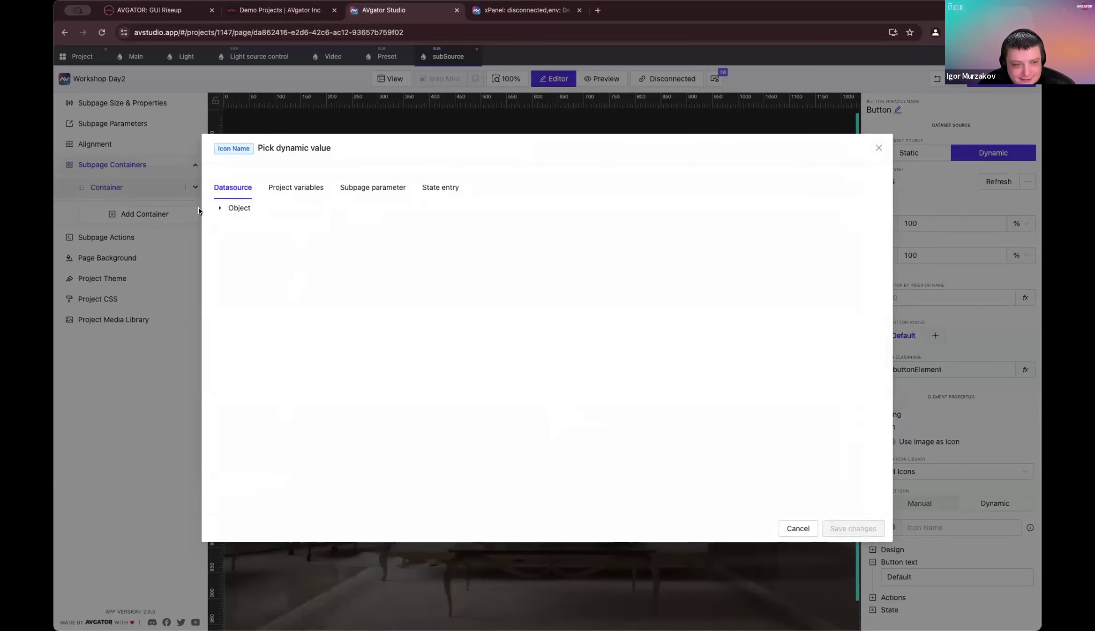
click(379, 191)
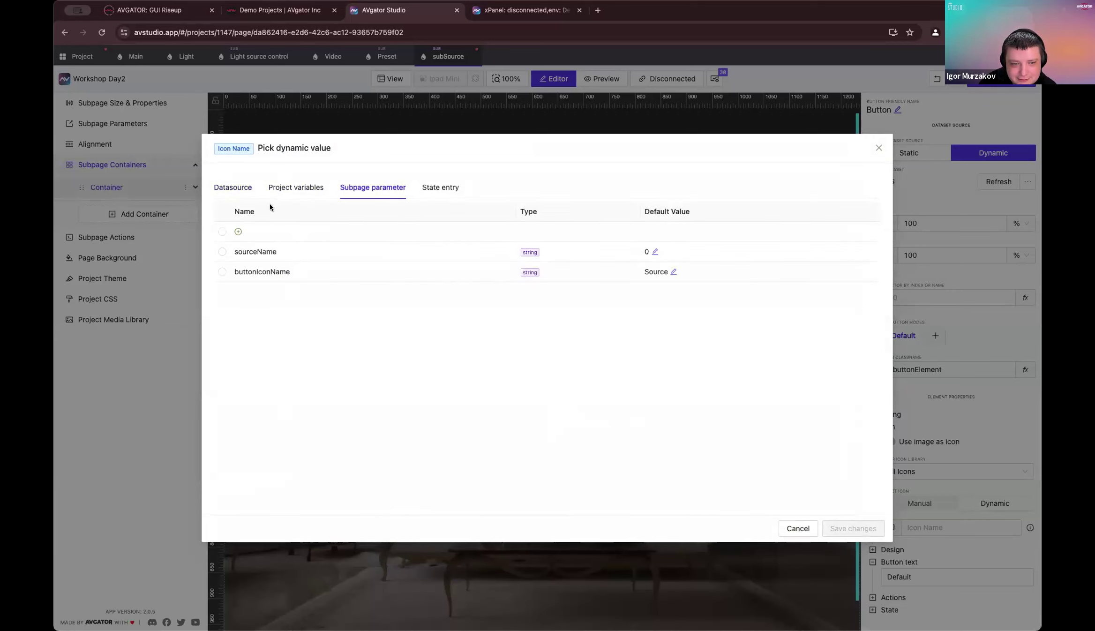
click(225, 184)
click(798, 528)
click(1030, 186)
click(1016, 205)
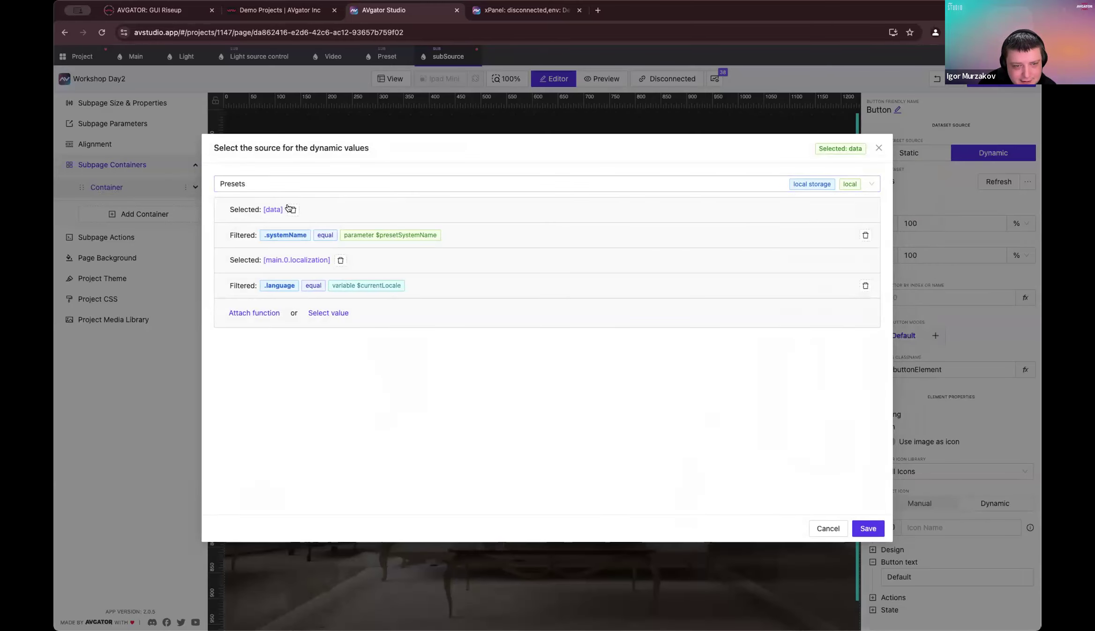
click(291, 210)
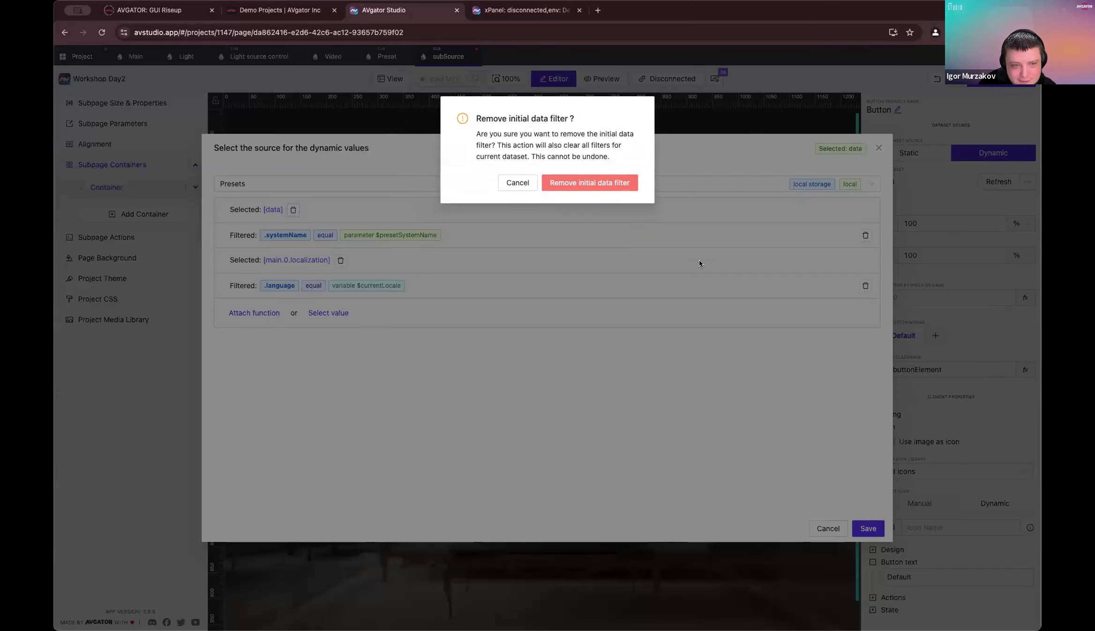
click(589, 182)
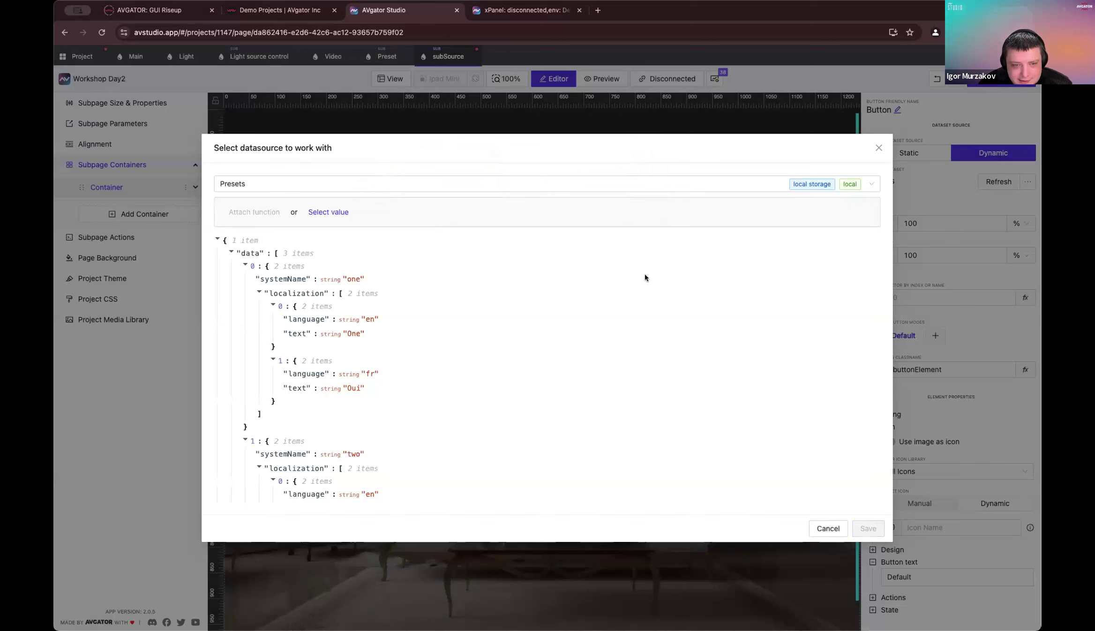
click(828, 528)
Step: Try to set the default value of the subSource subpage's sourceName parameter to Mac
click(96, 124)
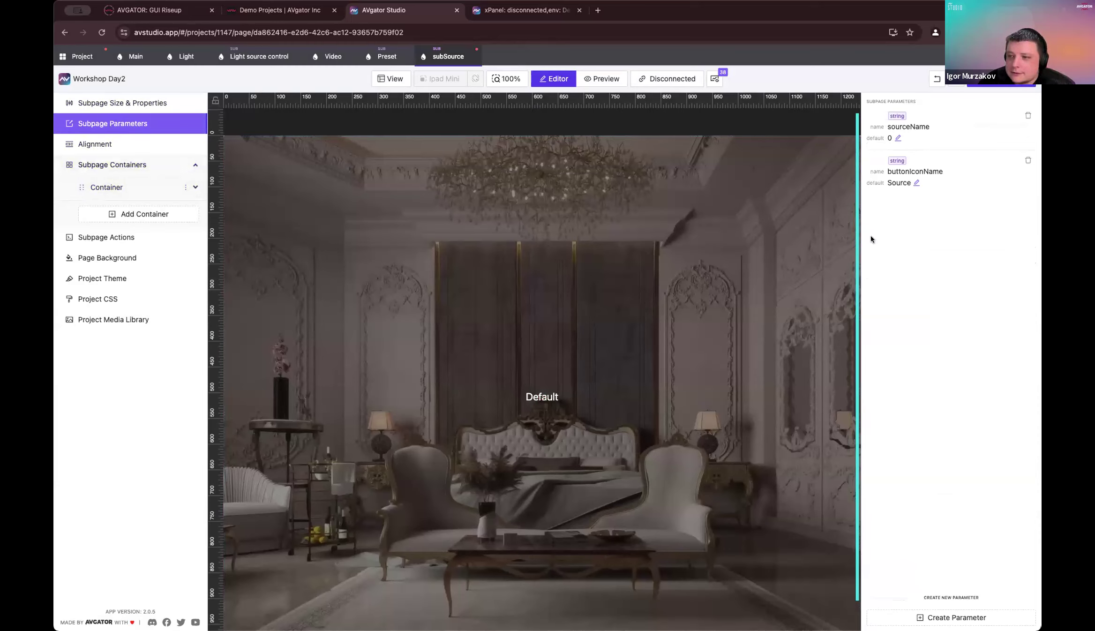
click(897, 138)
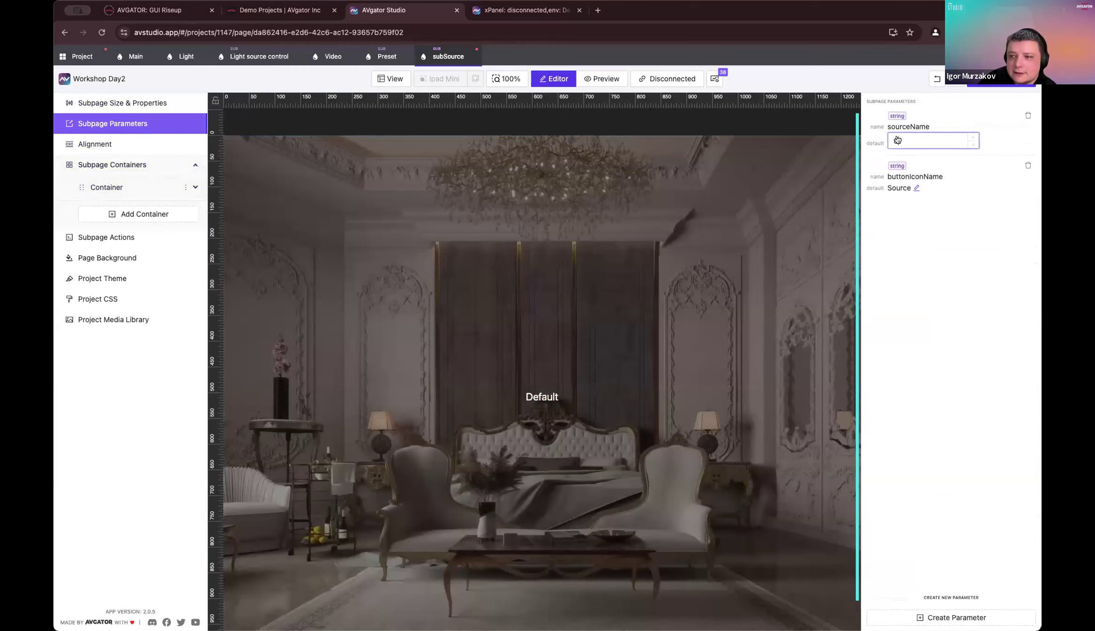
text(Mac)
click(909, 276)
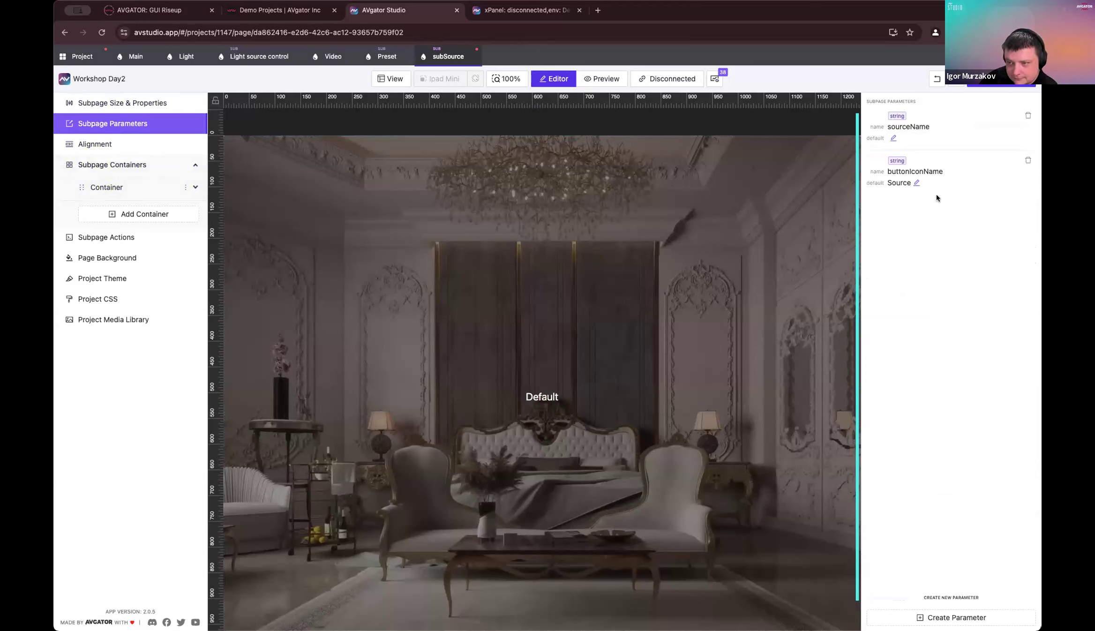
click(897, 138)
text(Mac)
click(947, 327)
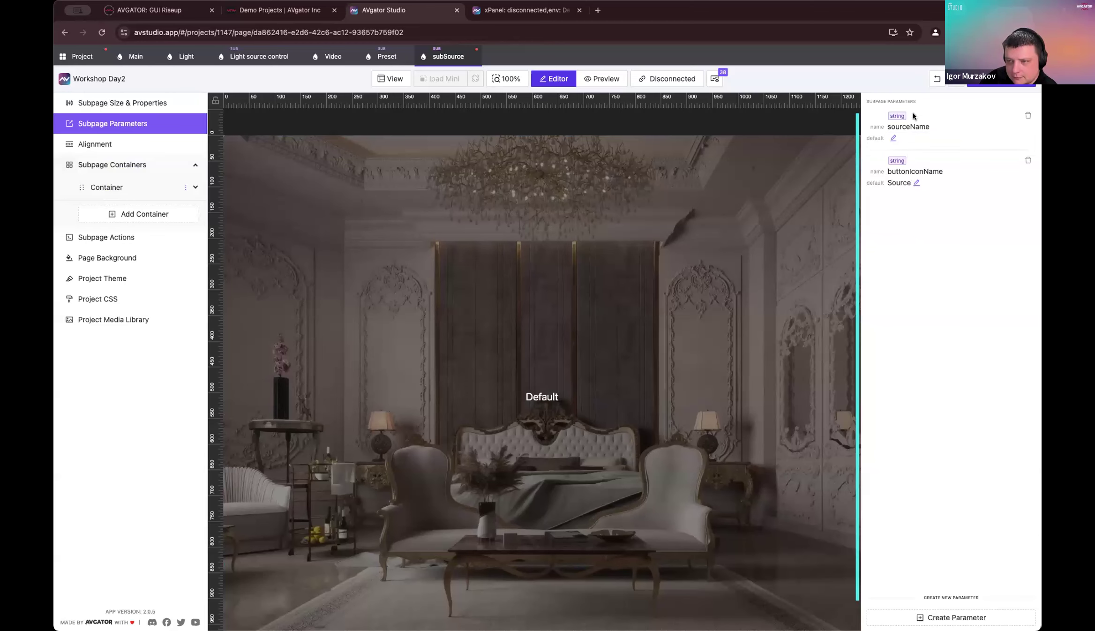
Step: Delete the sourceName and buttonIconName parameters from the subSource subpage
click(1027, 115)
click(989, 206)
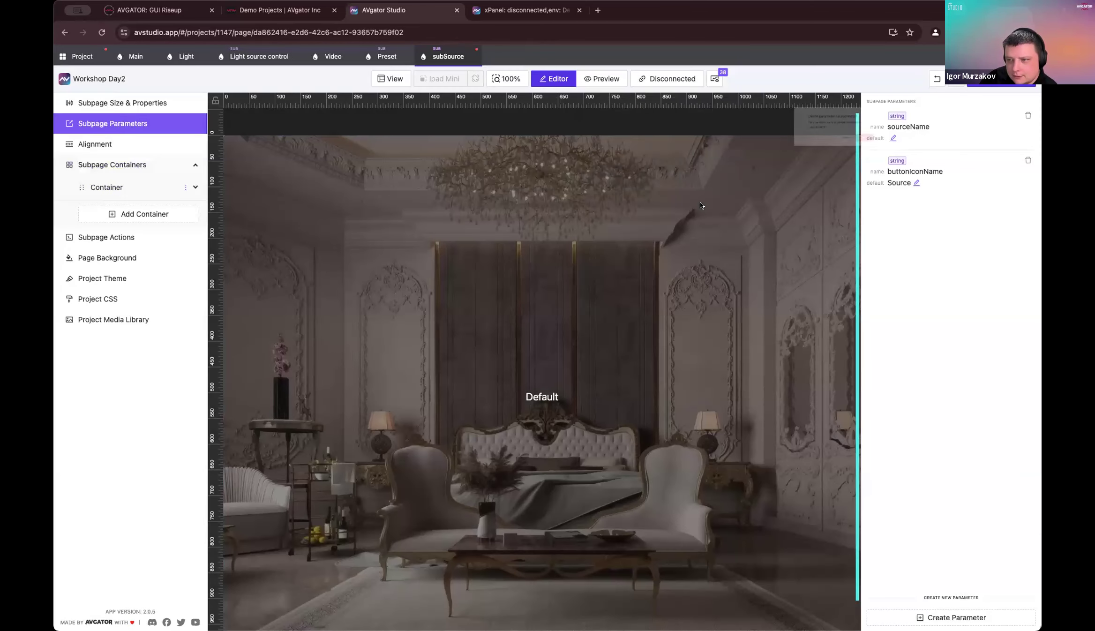
click(1028, 114)
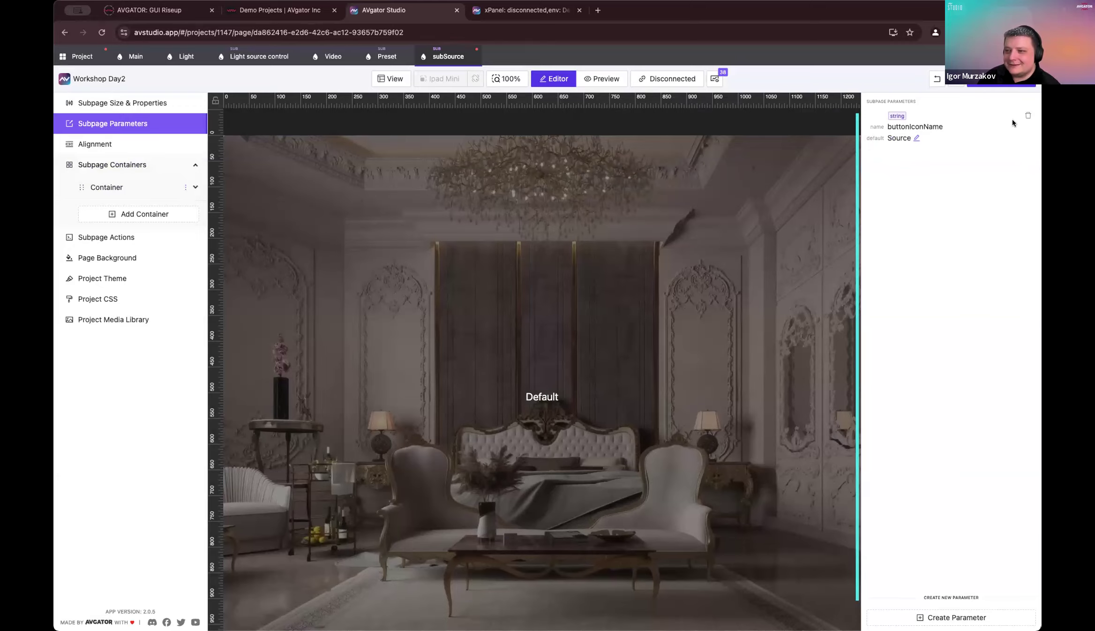
click(617, 171)
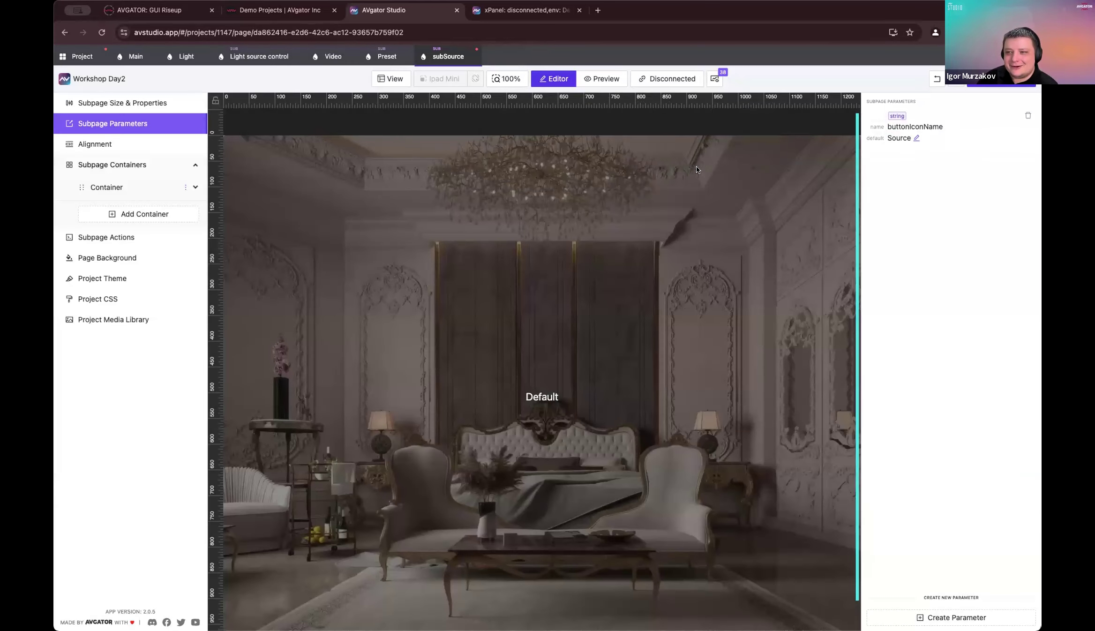
Step: Create a string subpage parameter named sourceSystemName with the default value Mac
click(952, 617)
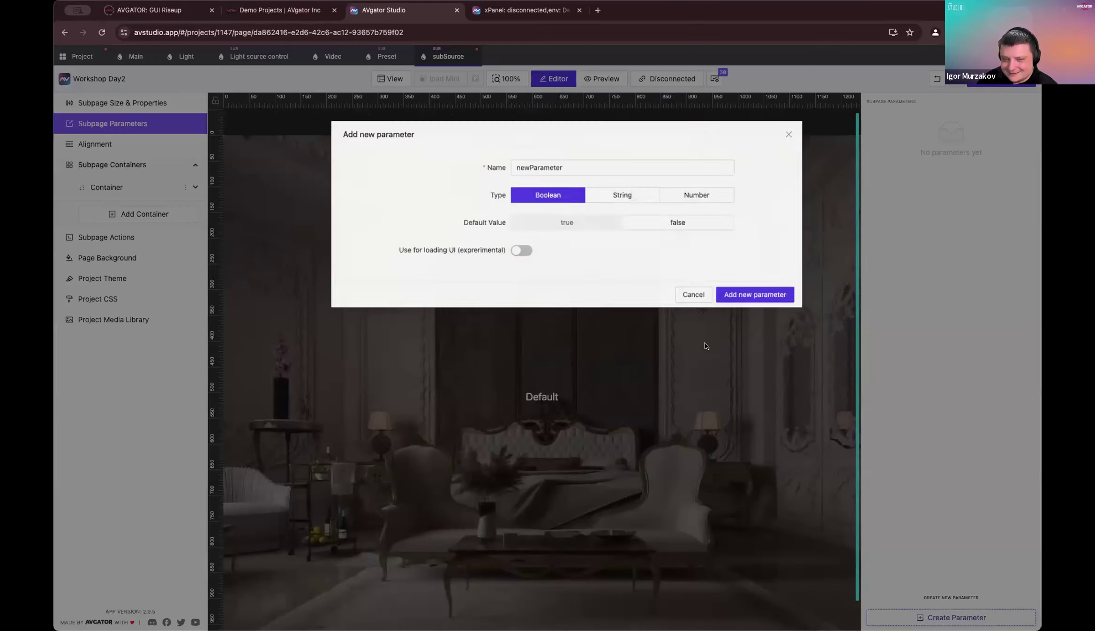
double_click(571, 141)
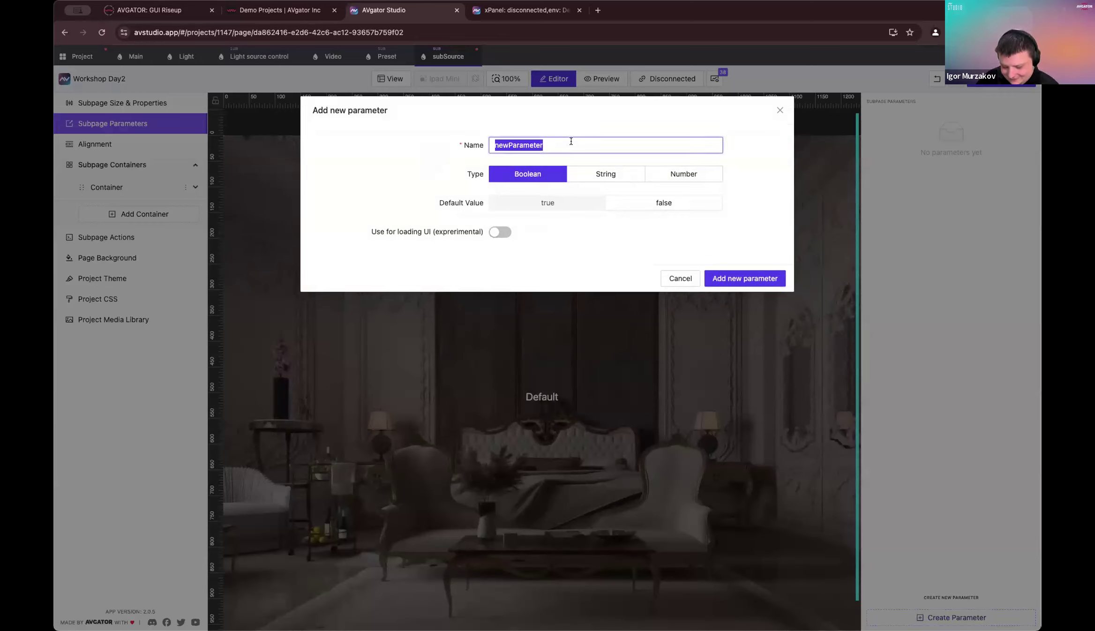
text(vide)
key(BackSpace)
key(BackSpace)
key(BackSpace)
key(BackSpace)
text(so)
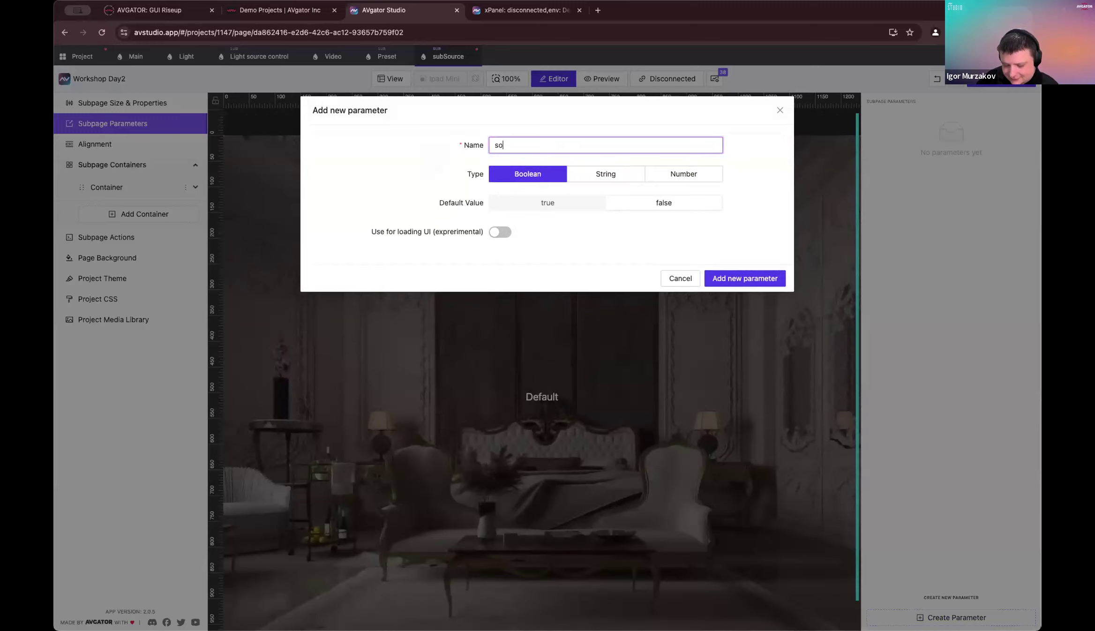
text(urceSystemName)
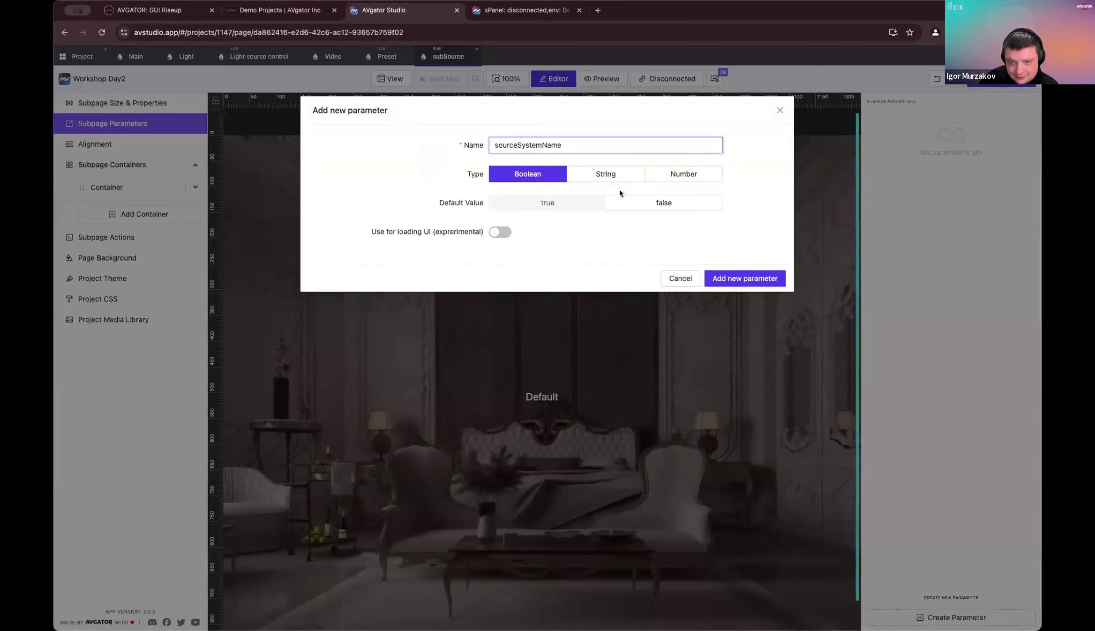
click(604, 174)
click(548, 202)
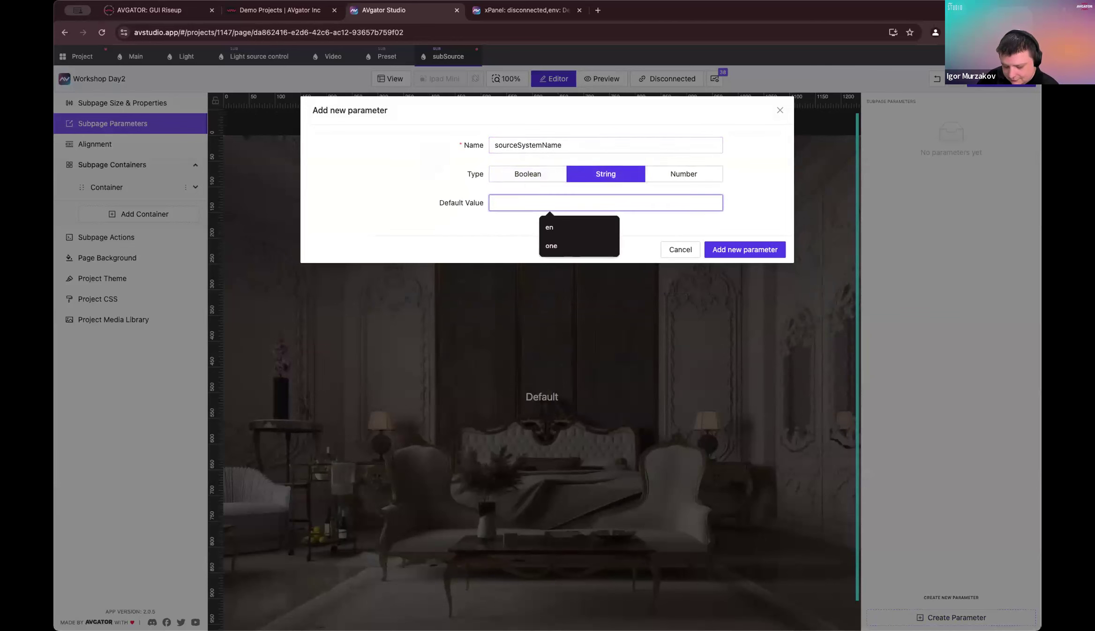
text(Mac)
click(737, 247)
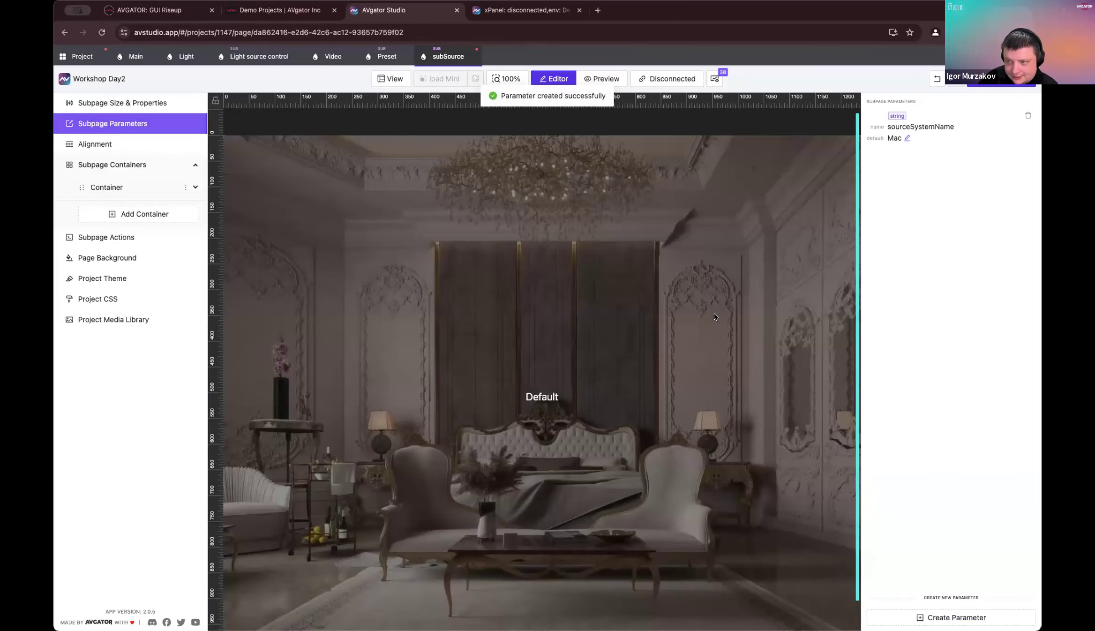
click(983, 618)
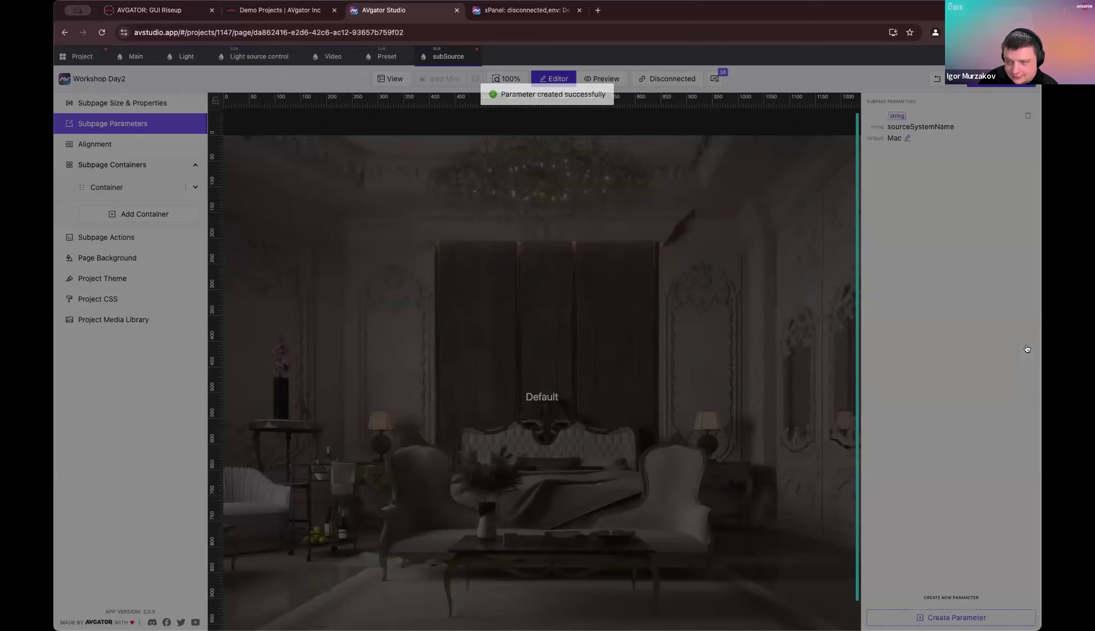
double_click(553, 140)
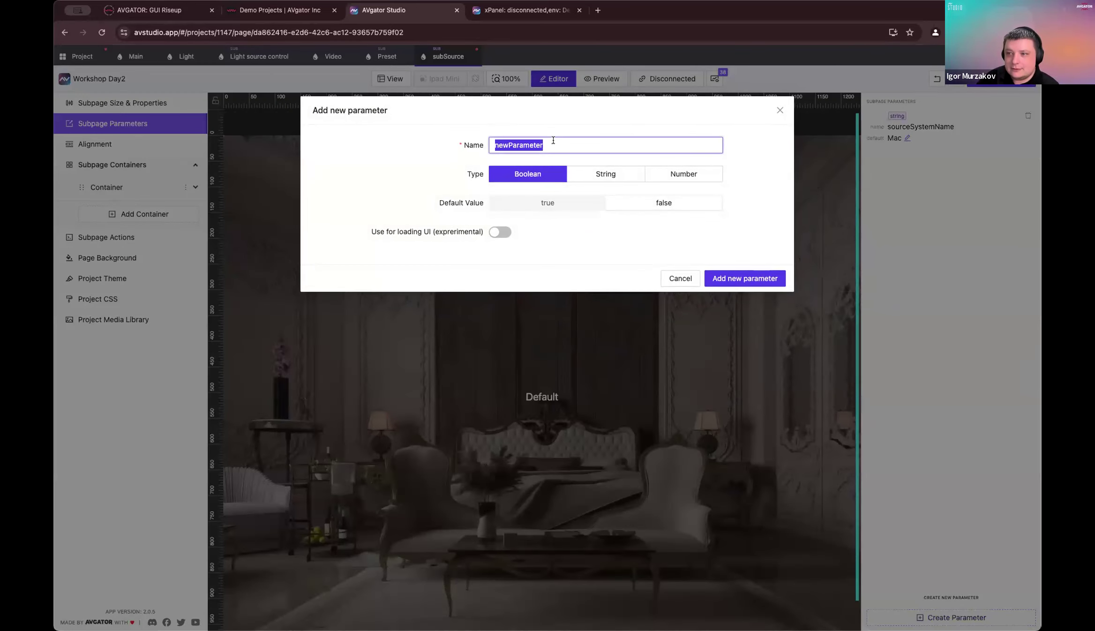
click(670, 277)
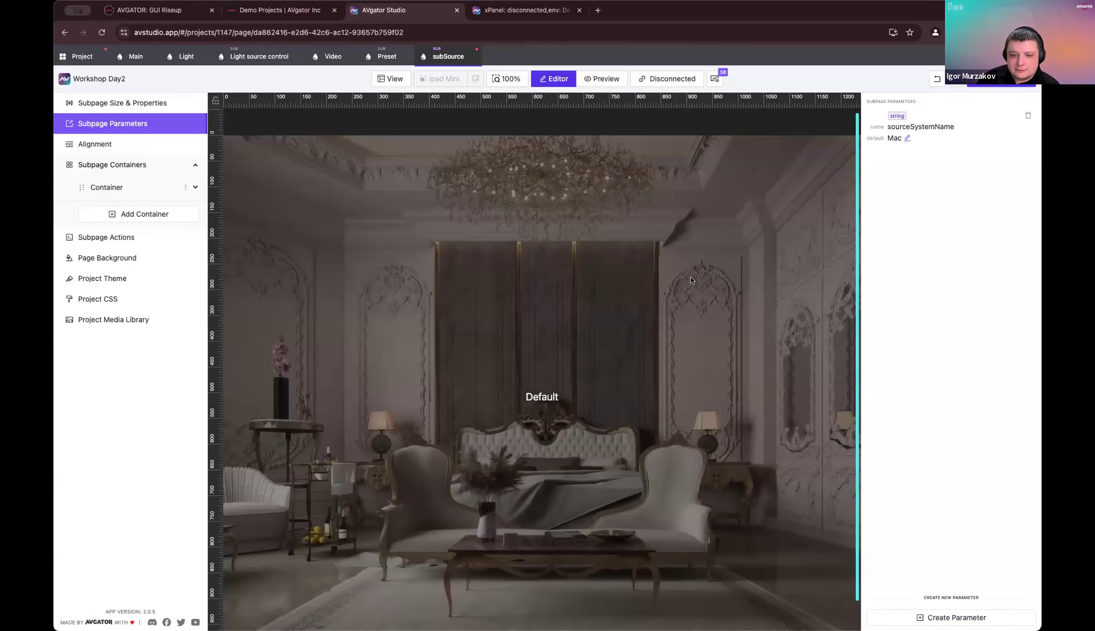
Step: Switch the subSource button's datasource from Presets to VideoSource and select its data array
click(542, 403)
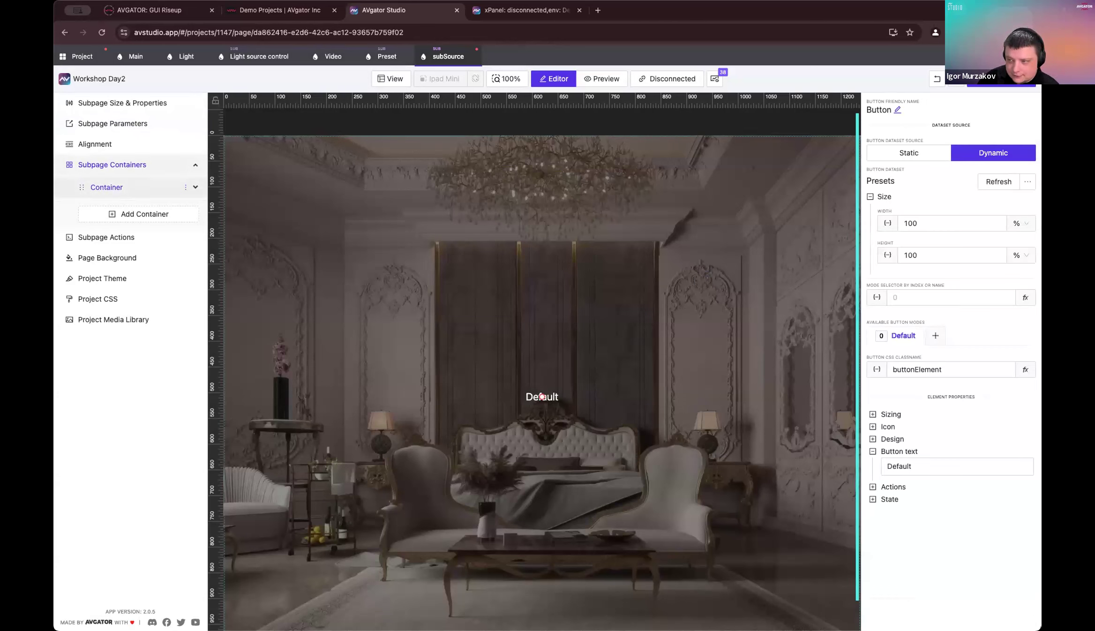
click(1026, 181)
click(991, 202)
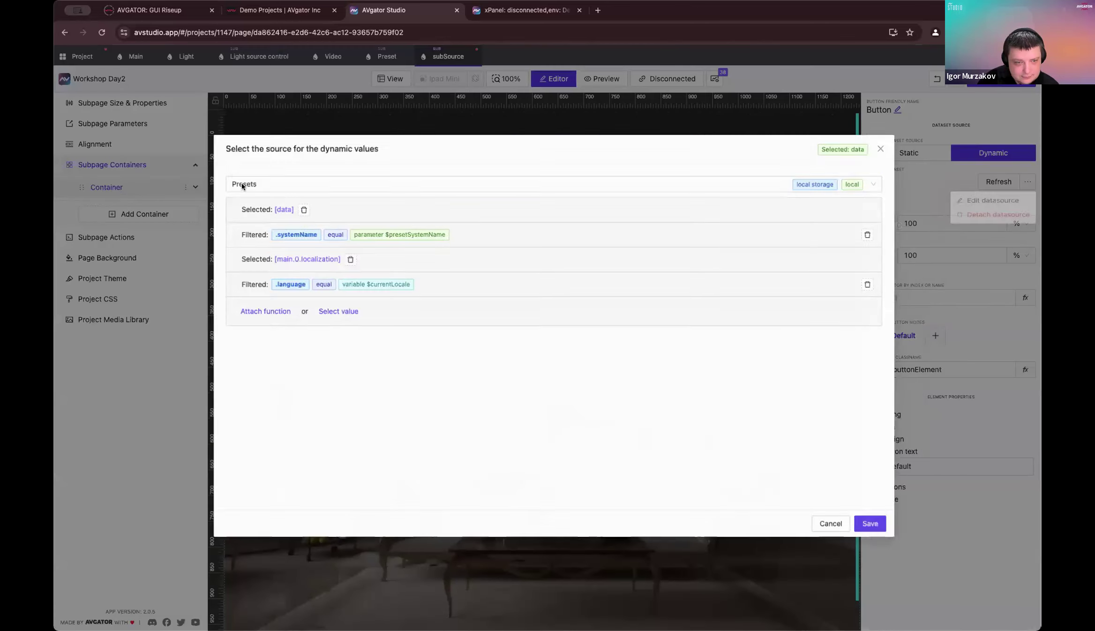
click(262, 184)
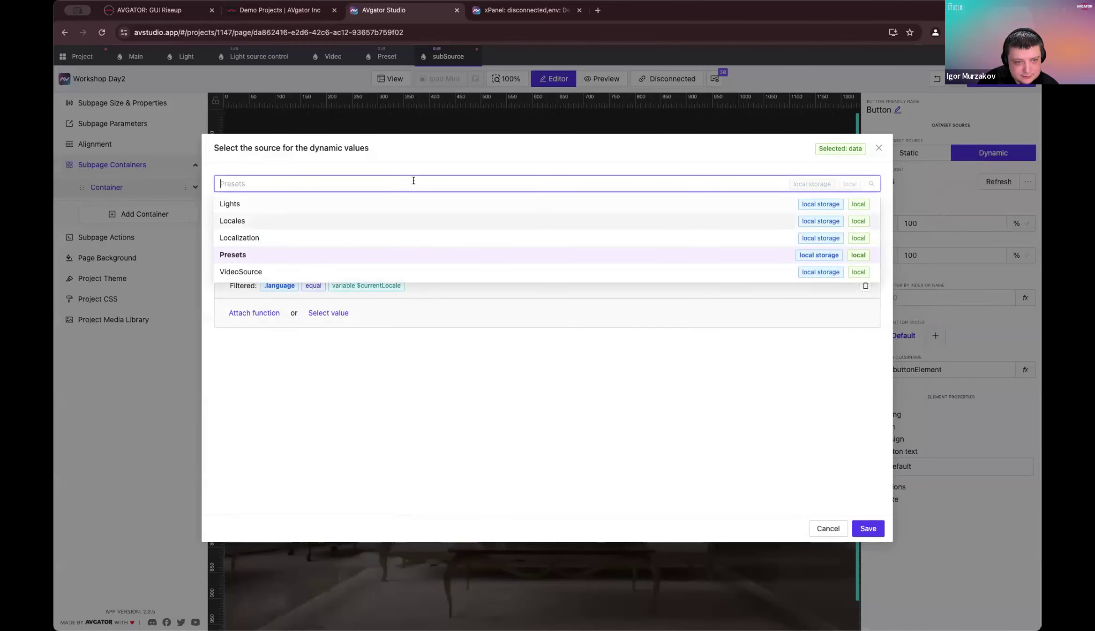
click(241, 273)
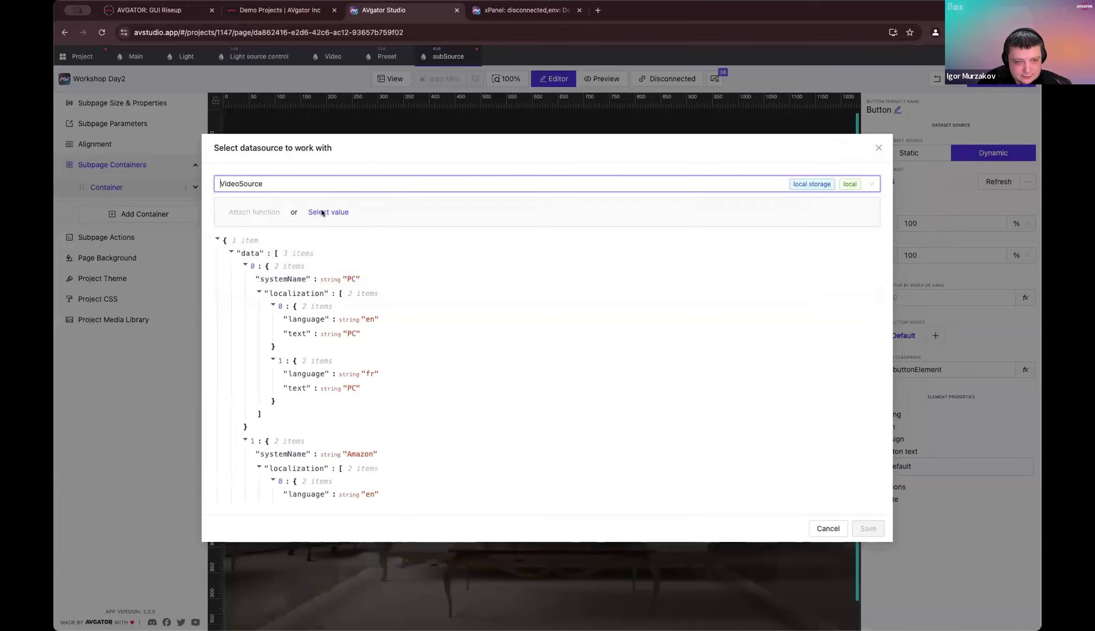
click(322, 213)
click(233, 192)
click(245, 206)
click(868, 530)
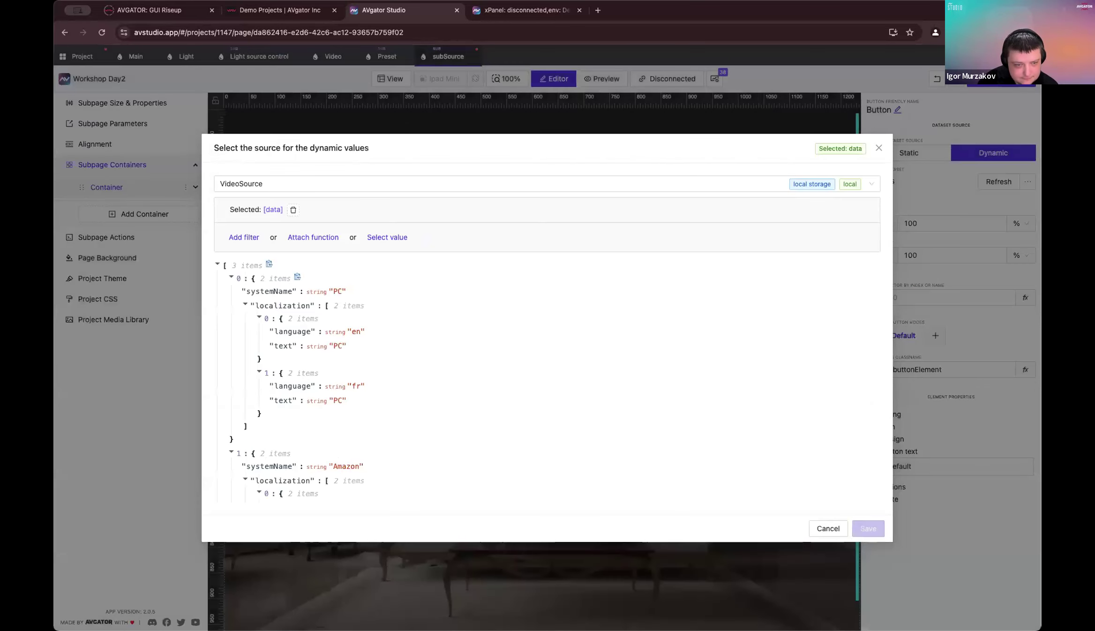
Step: Filter the VideoSource data where systemName equals the sourceSystemName subpage parameter
click(244, 237)
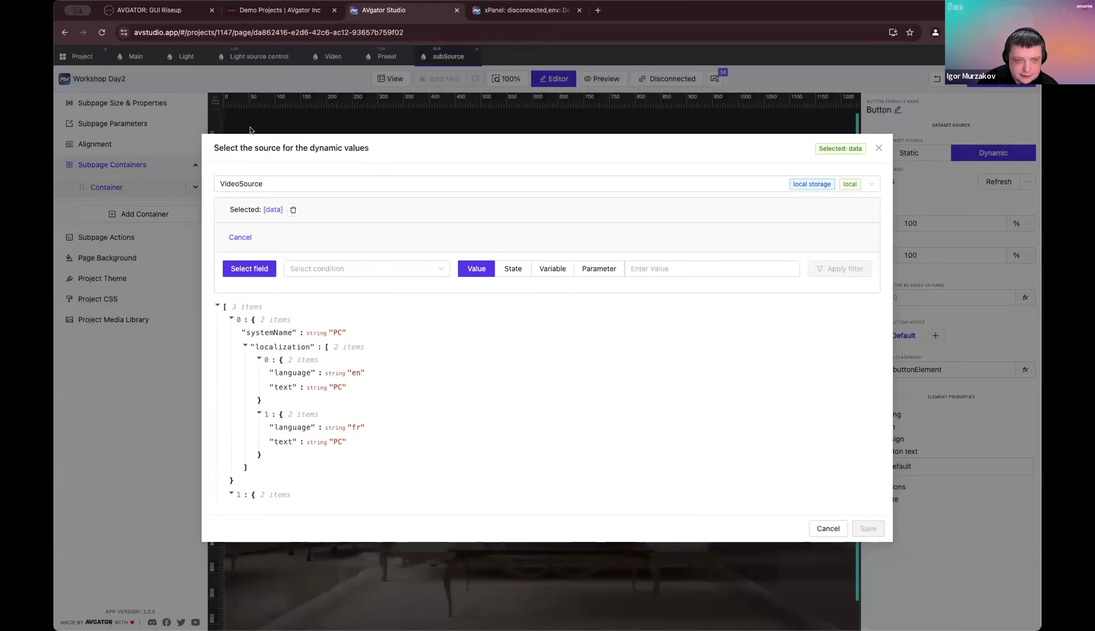
click(248, 274)
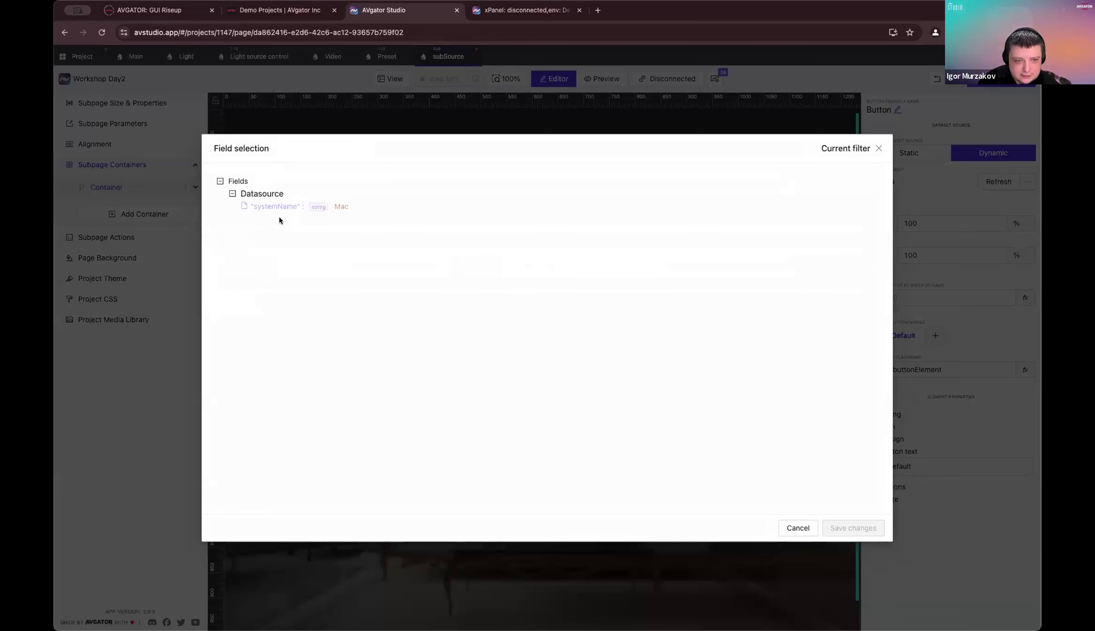
click(275, 206)
click(853, 529)
click(385, 272)
click(316, 288)
click(602, 269)
click(711, 269)
click(842, 283)
click(838, 267)
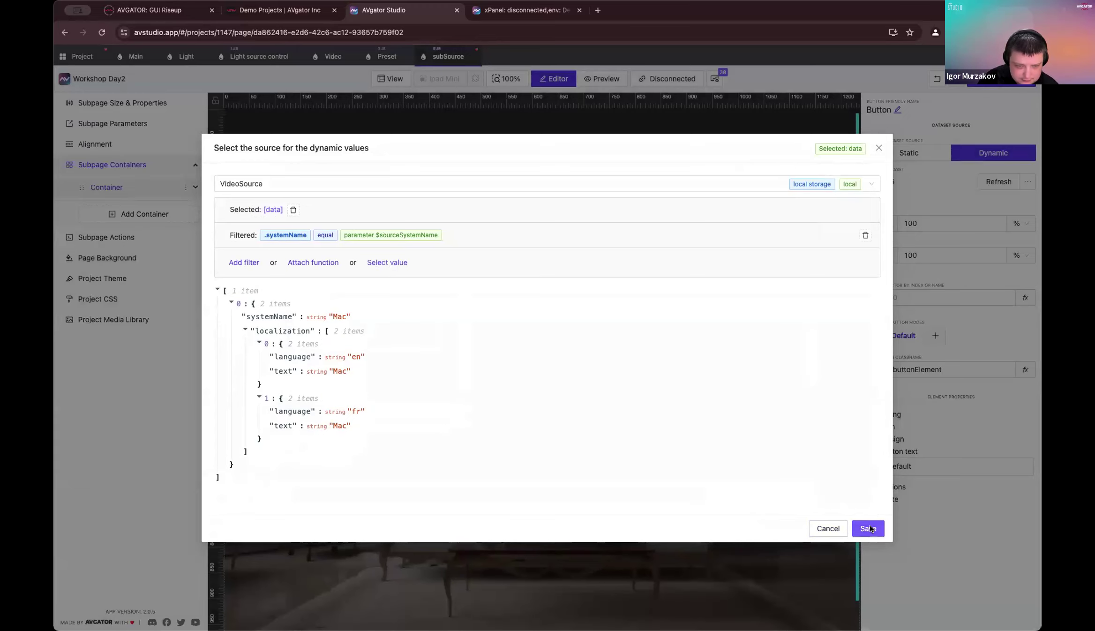
Step: Select the localization array inside the first item of the filtered VideoSource data as the returned array
click(389, 262)
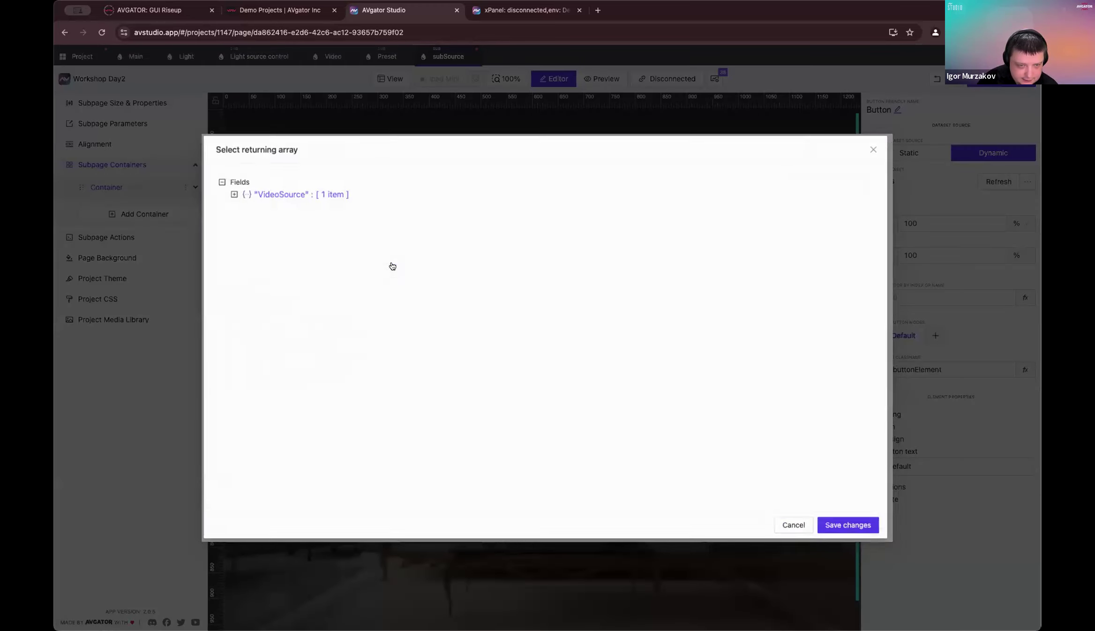
click(232, 194)
click(244, 206)
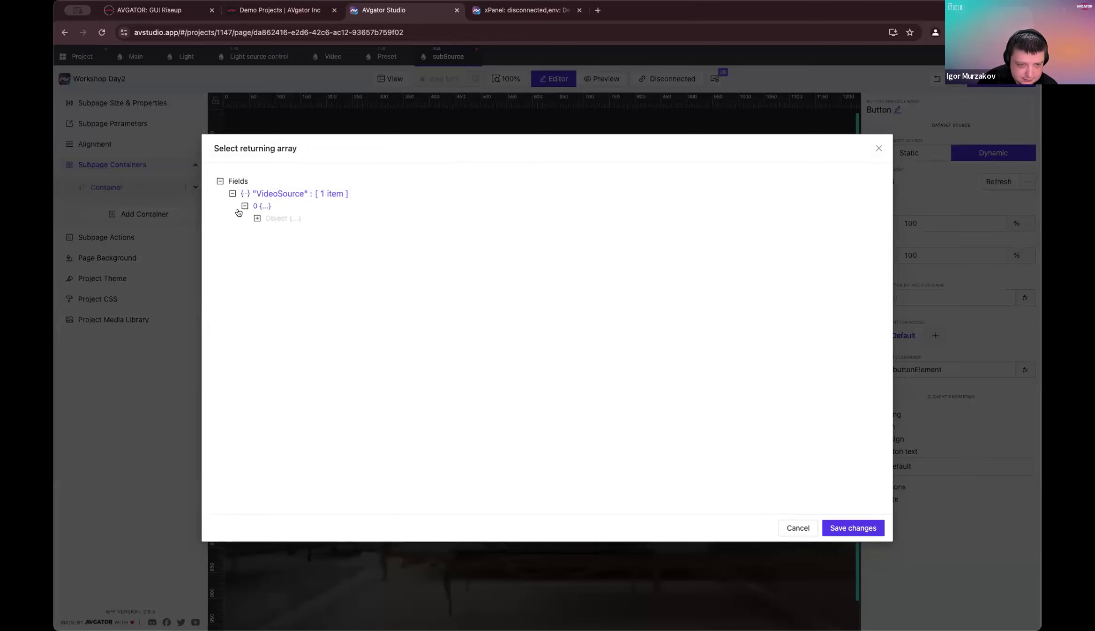
click(257, 218)
click(309, 244)
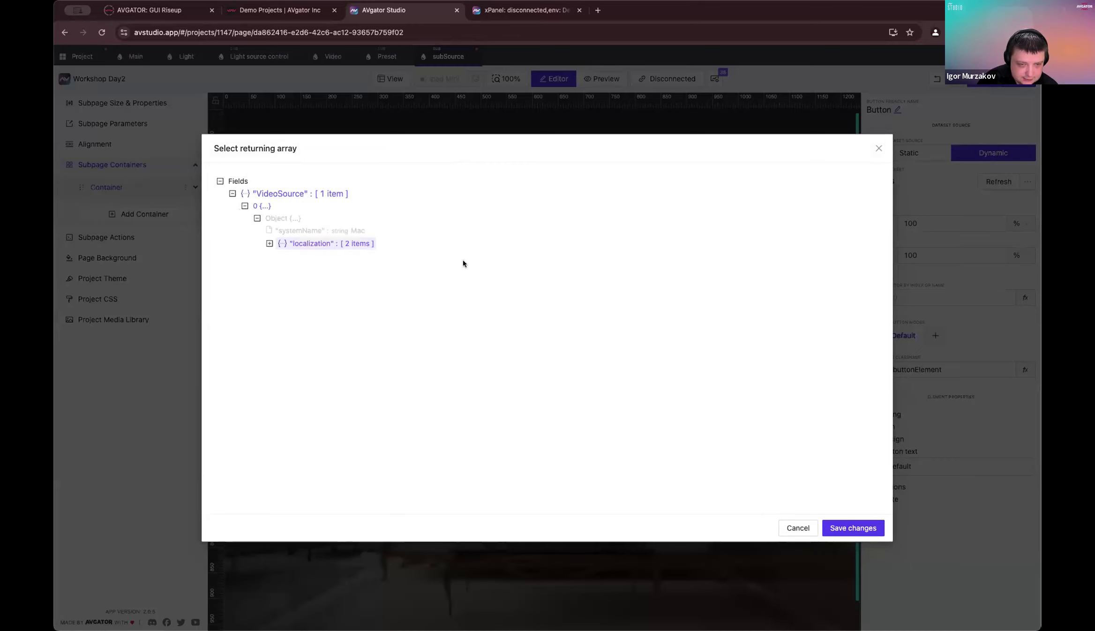
click(851, 527)
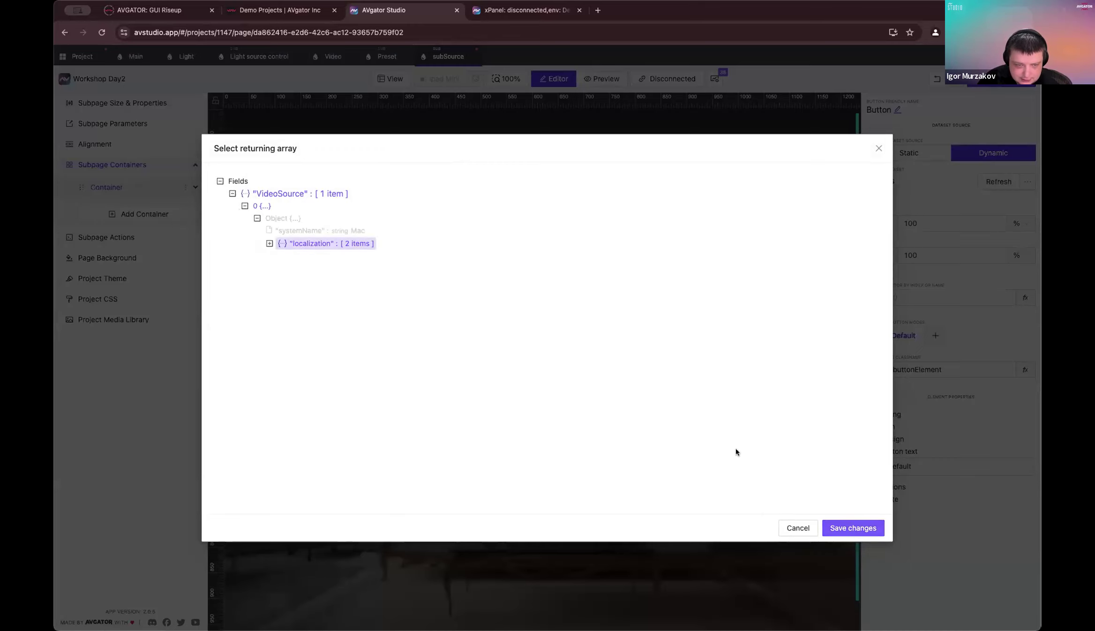
Step: Filter the localization array where language equals the currentLocale project variable
click(248, 290)
click(246, 318)
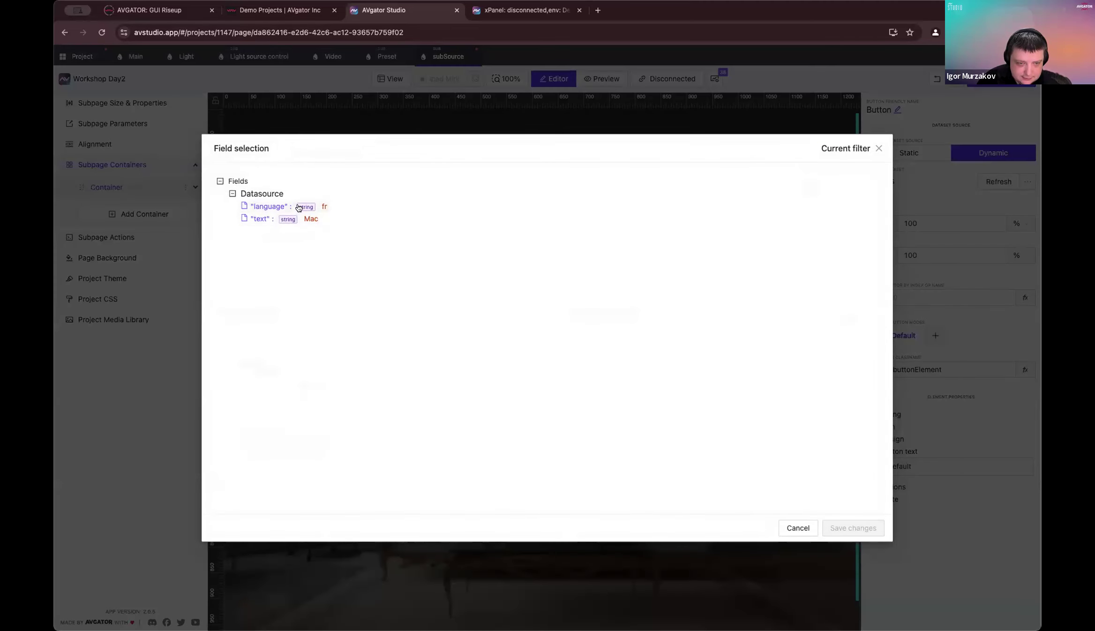
click(299, 208)
click(853, 527)
click(308, 319)
click(305, 339)
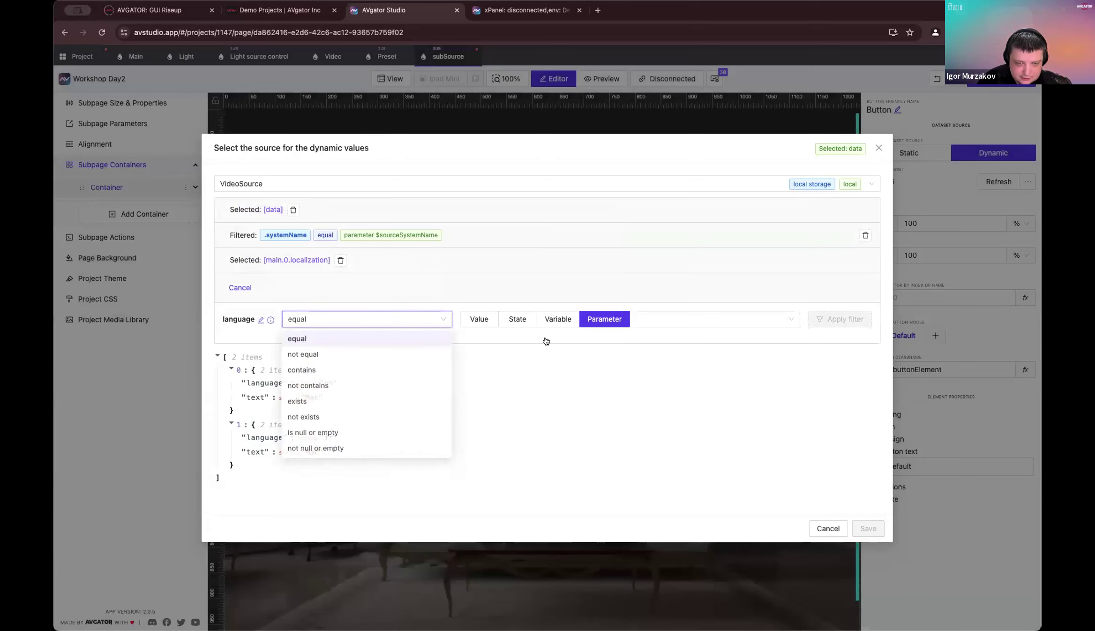
click(565, 319)
click(703, 356)
click(846, 319)
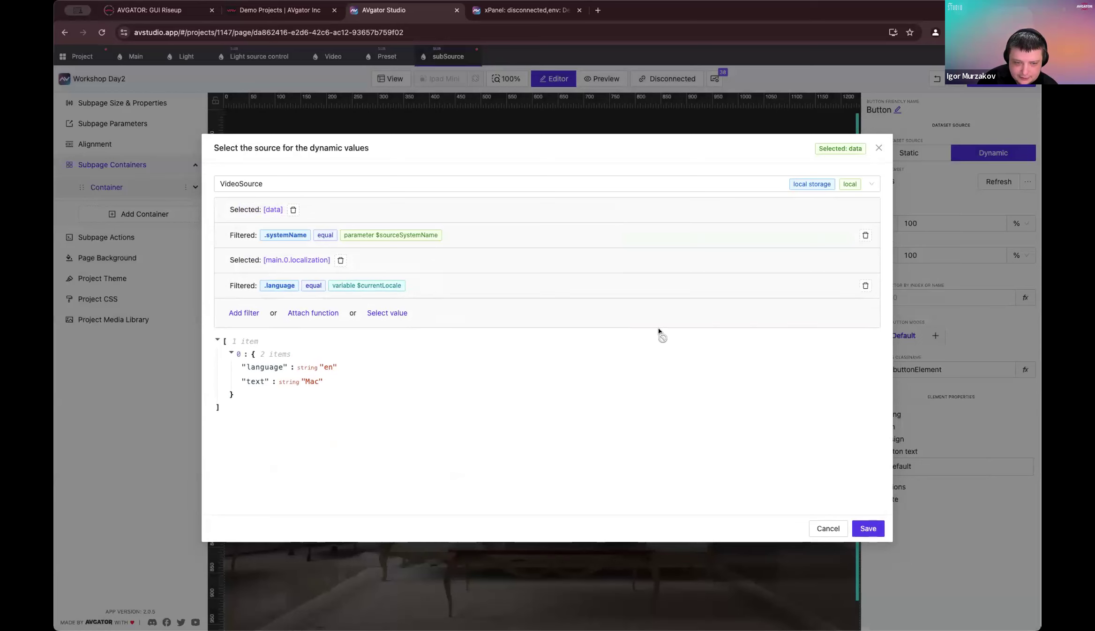
Step: Save the button's VideoSource selection and keep its text bound to the main.0.text value
click(868, 528)
click(603, 190)
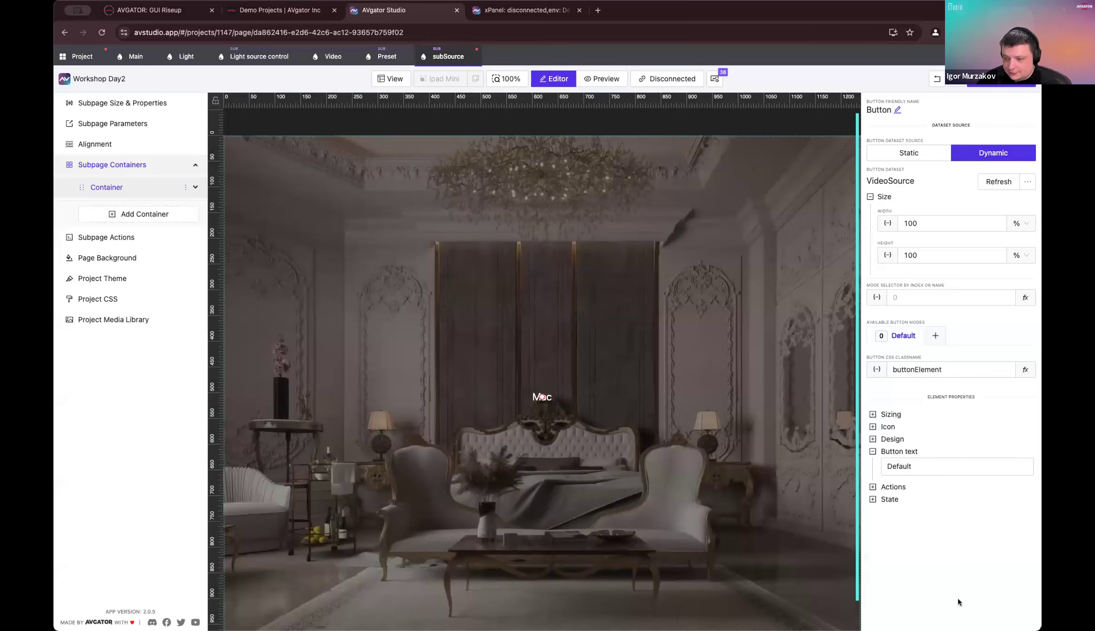
click(943, 474)
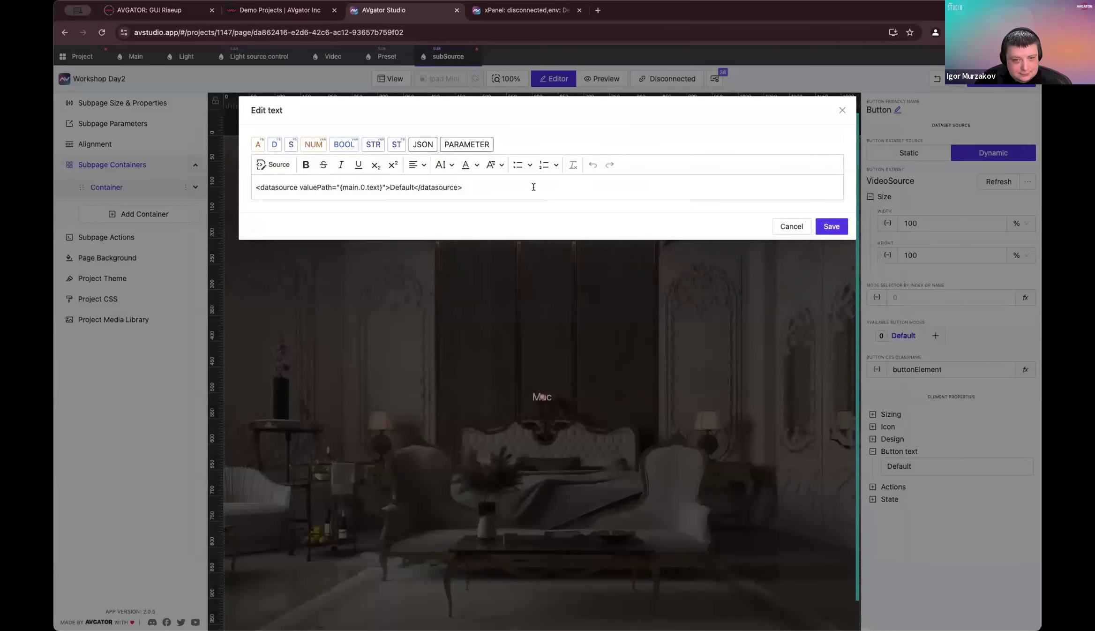
click(830, 227)
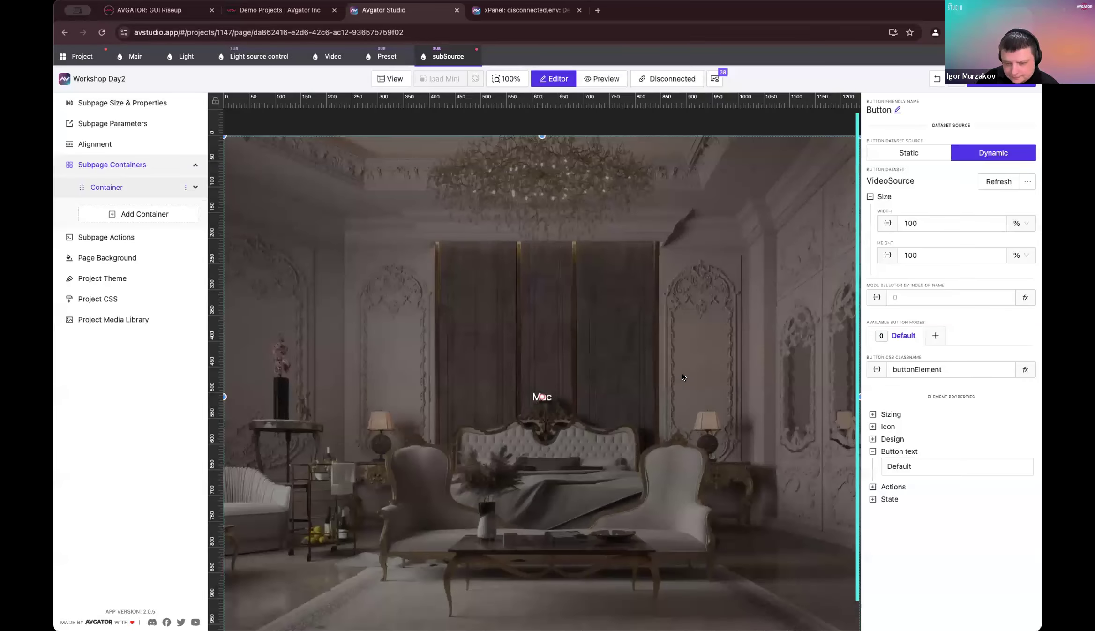
Step: Create a string subpage parameter named sourceIcon with an empty default value
click(152, 126)
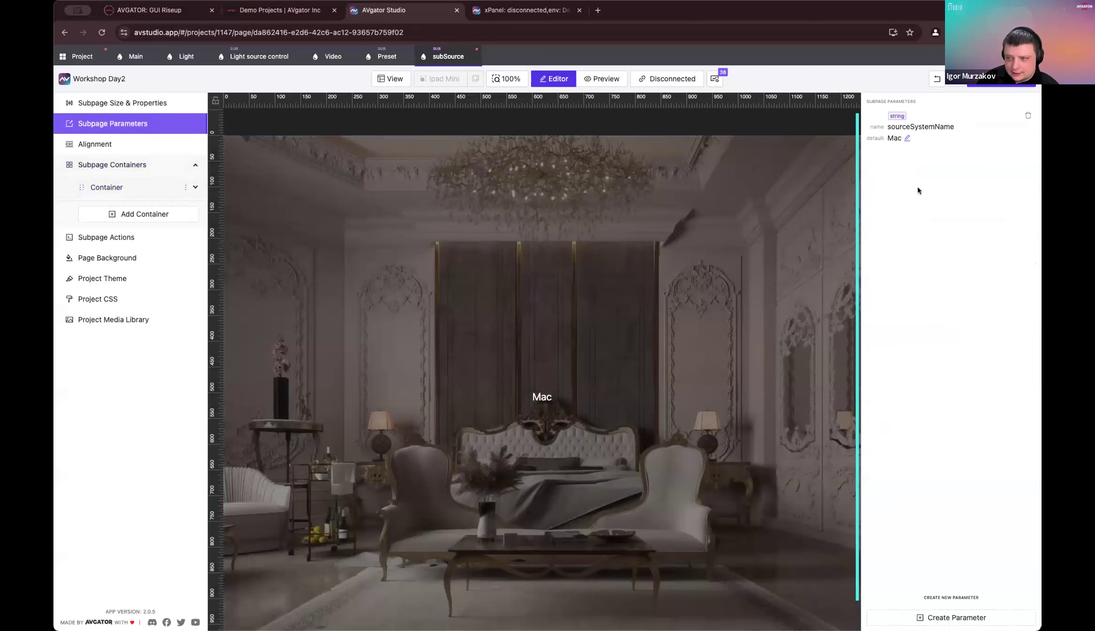
double_click(930, 124)
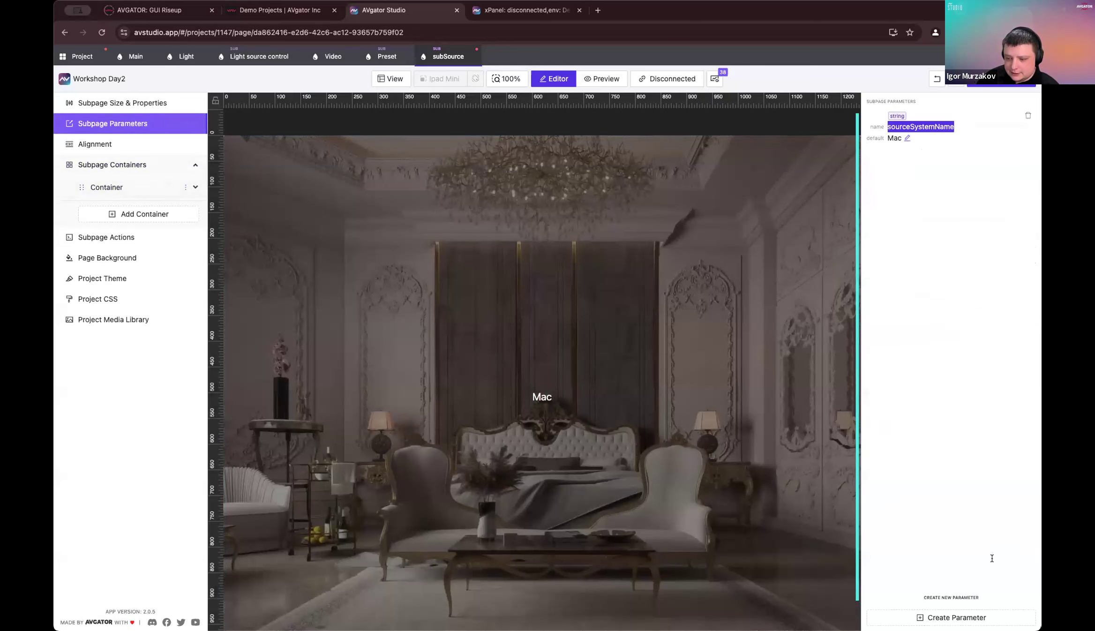
click(999, 617)
click(603, 141)
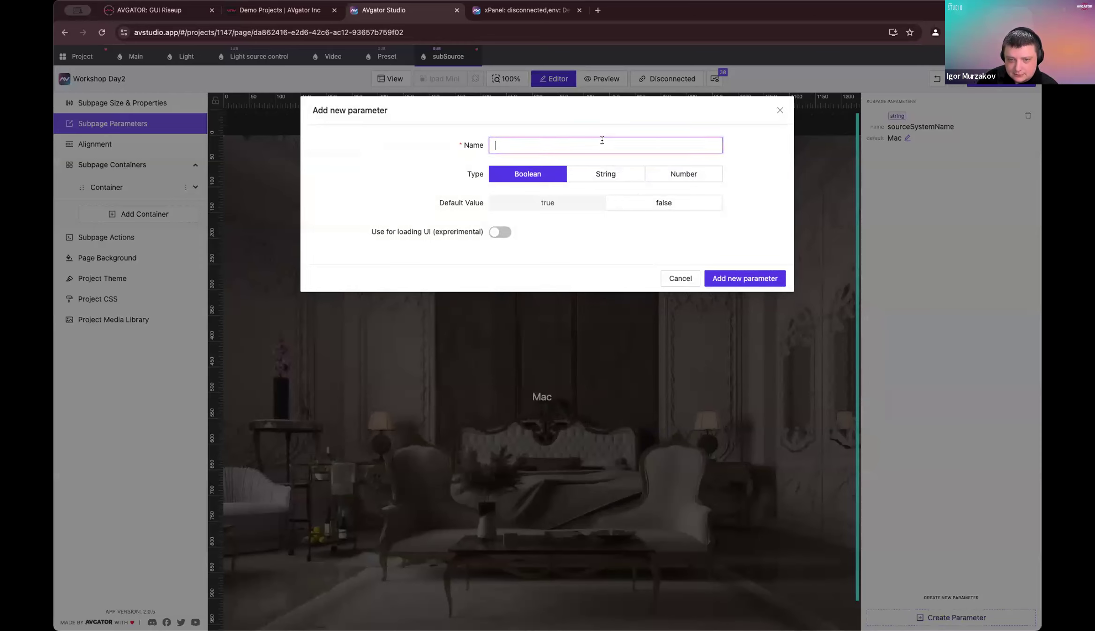
click(599, 141)
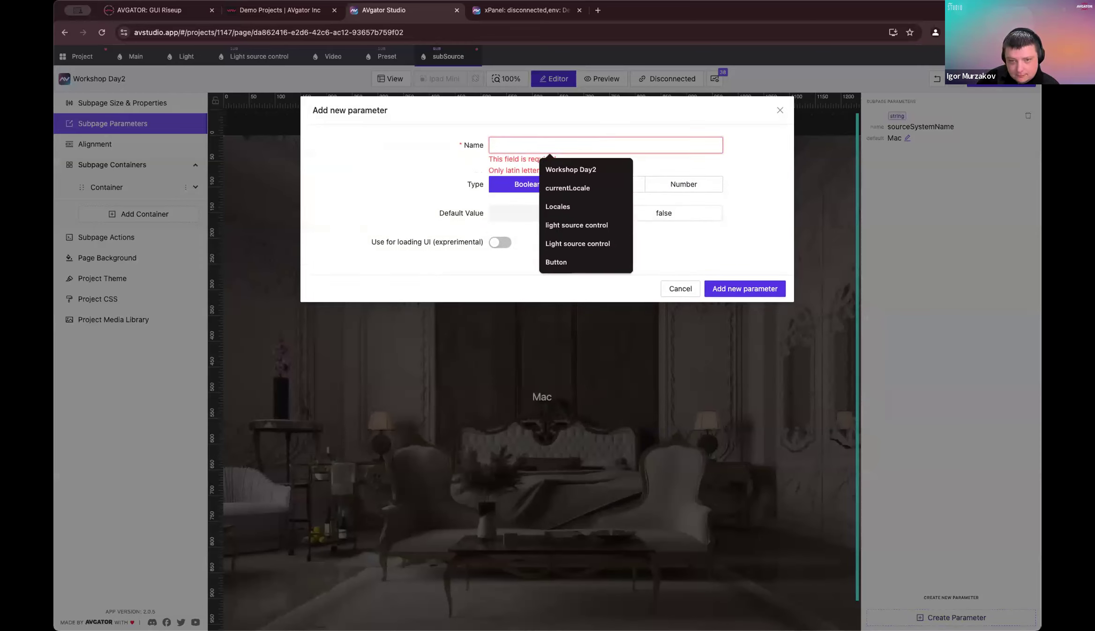
text(sourceIco)
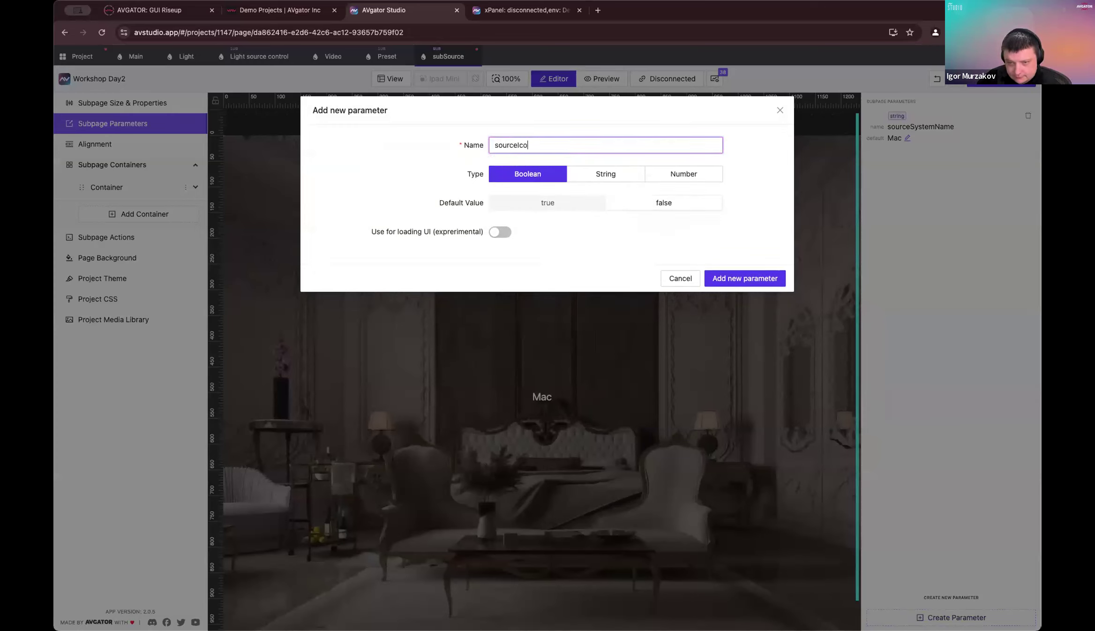
click(602, 173)
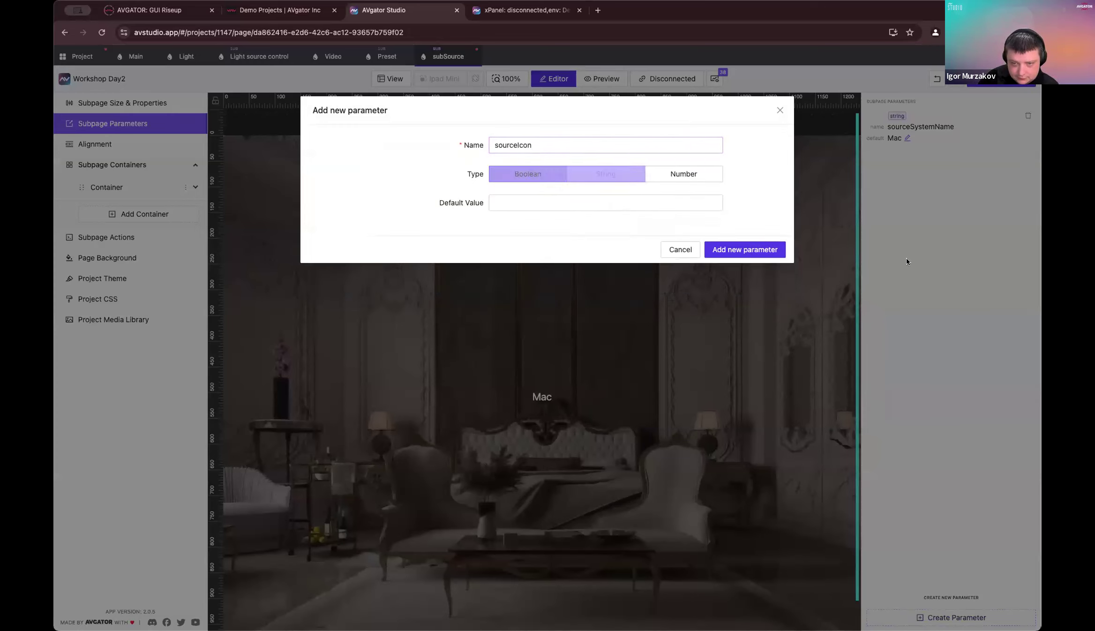
click(681, 202)
click(769, 249)
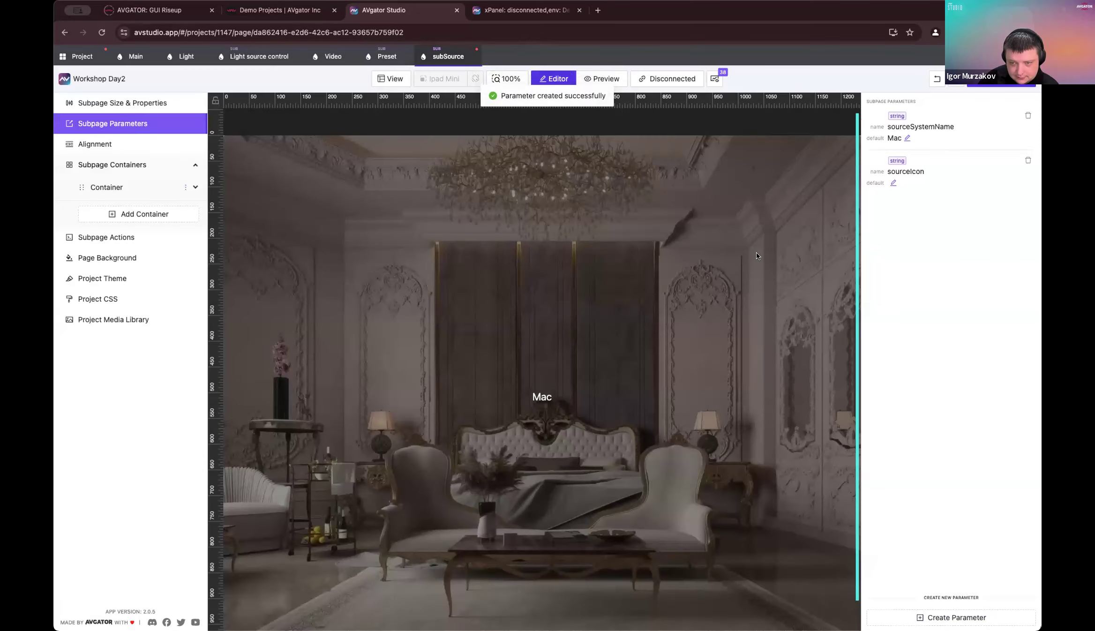
Step: Search the button's icon library for mac and copy the name of the MdLaptopMac icon
click(534, 397)
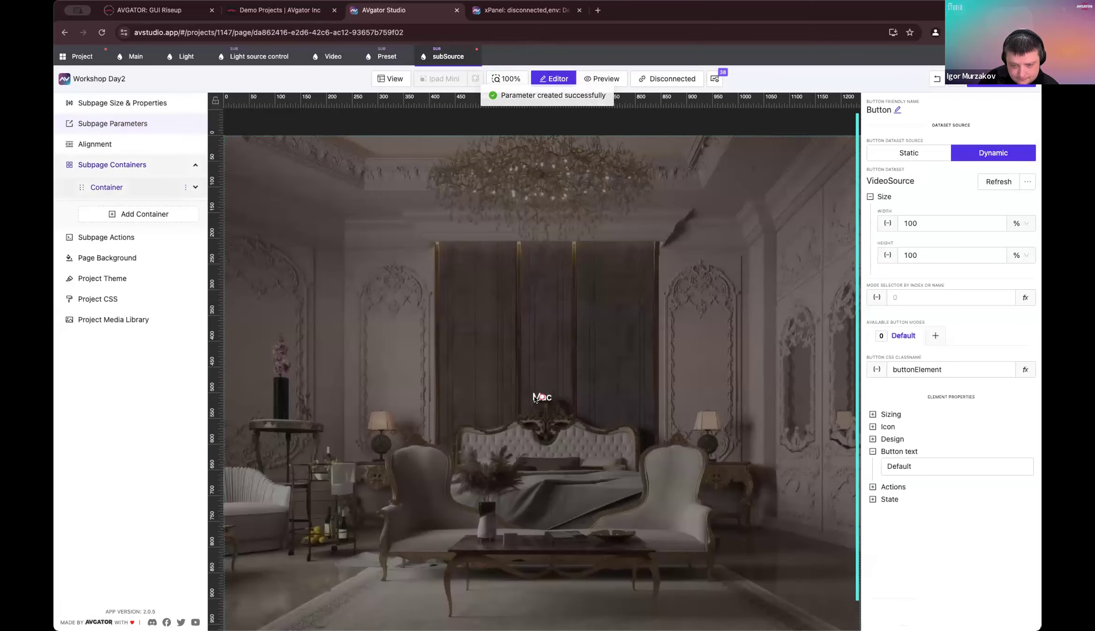
click(905, 428)
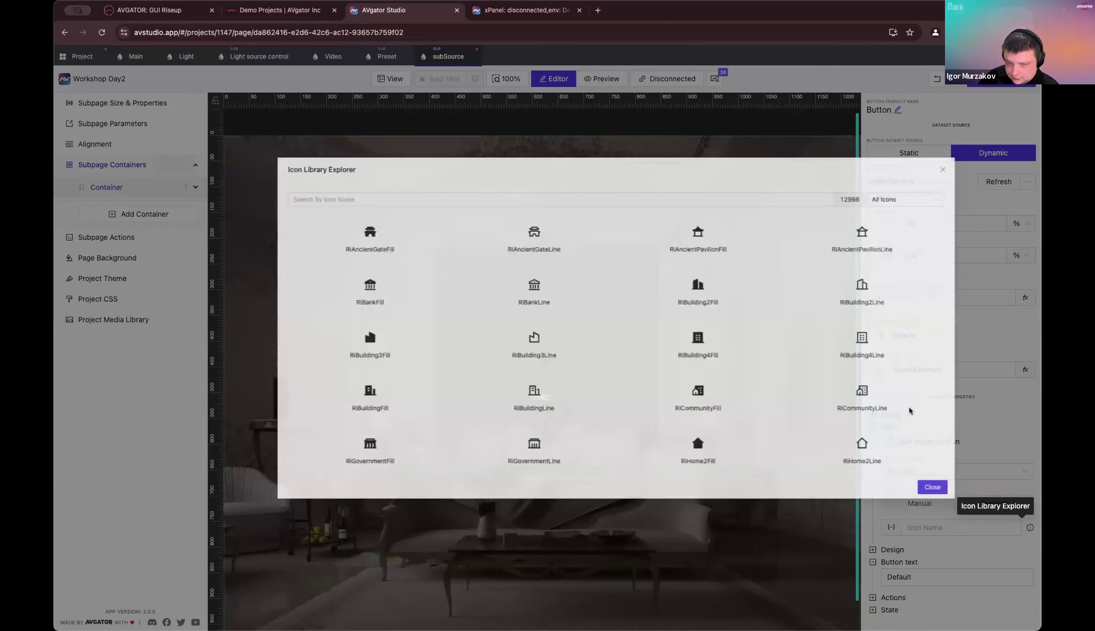
click(1029, 527)
text(mac)
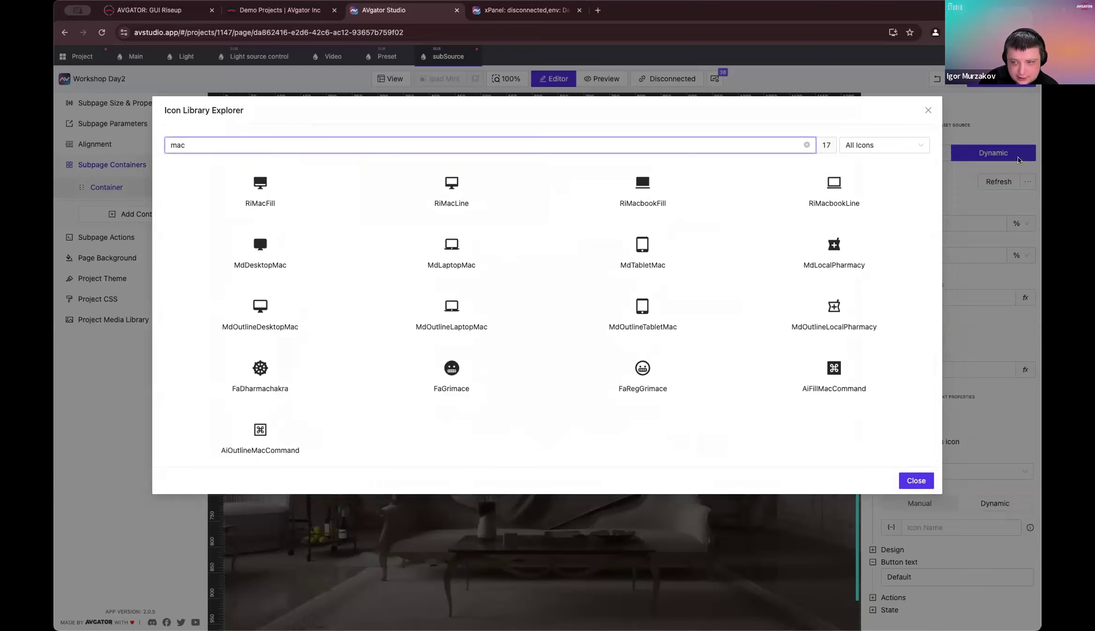
click(450, 263)
click(918, 480)
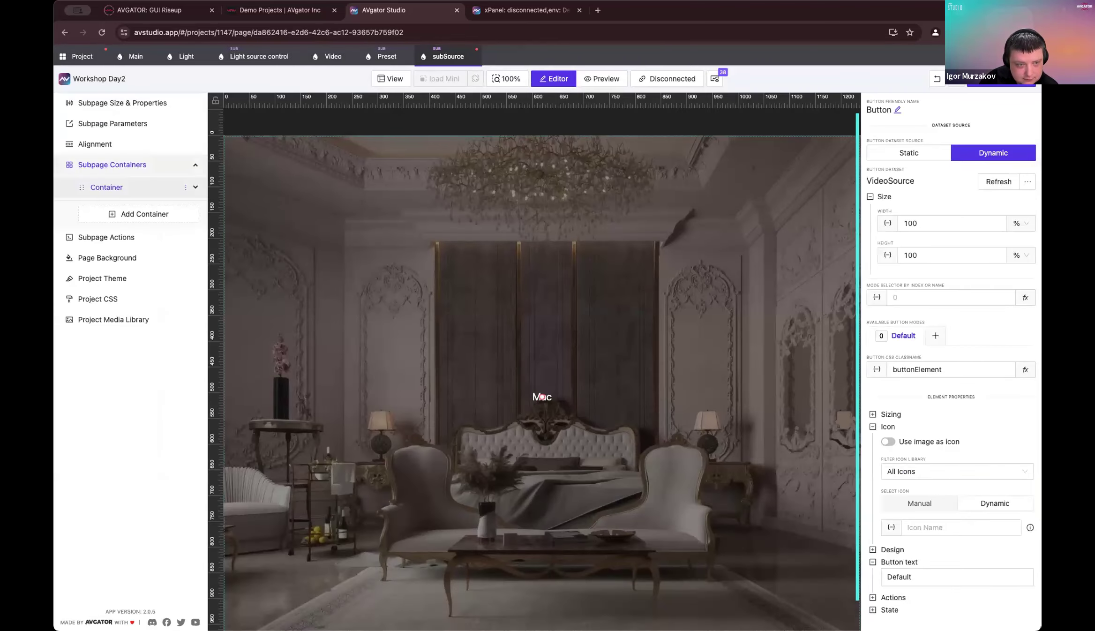
Step: Set the default value of the sourceIcon subpage parameter to MdLaptopMac
click(113, 123)
click(893, 183)
text(MdLaptopMac)
key(Return)
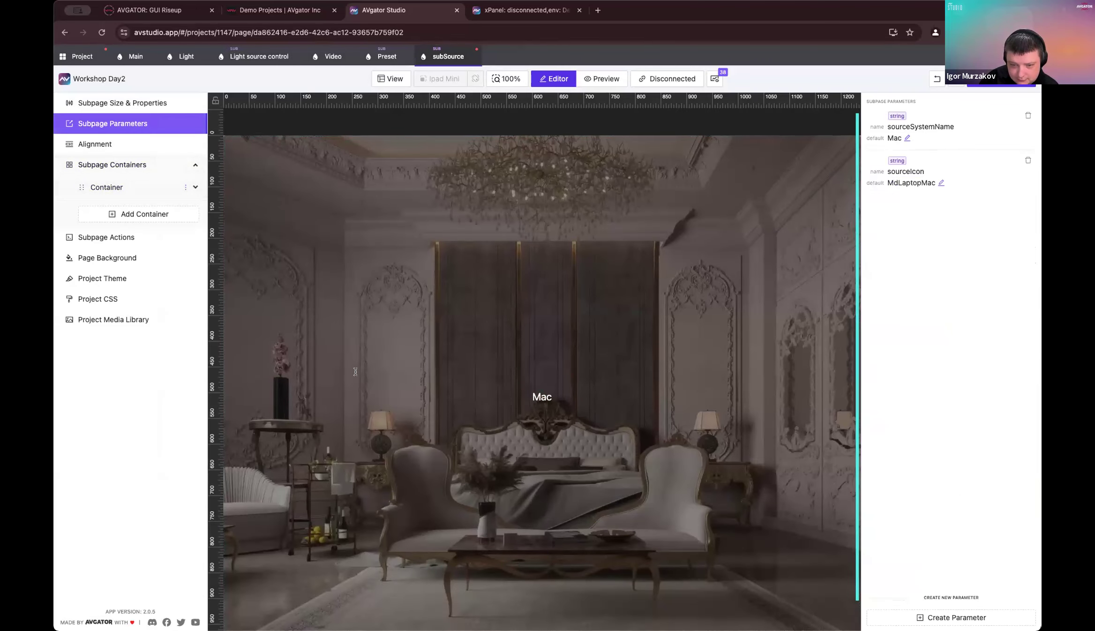
Step: Bind the button's dynamic icon name to the sourceIcon subpage parameter
click(564, 394)
click(888, 426)
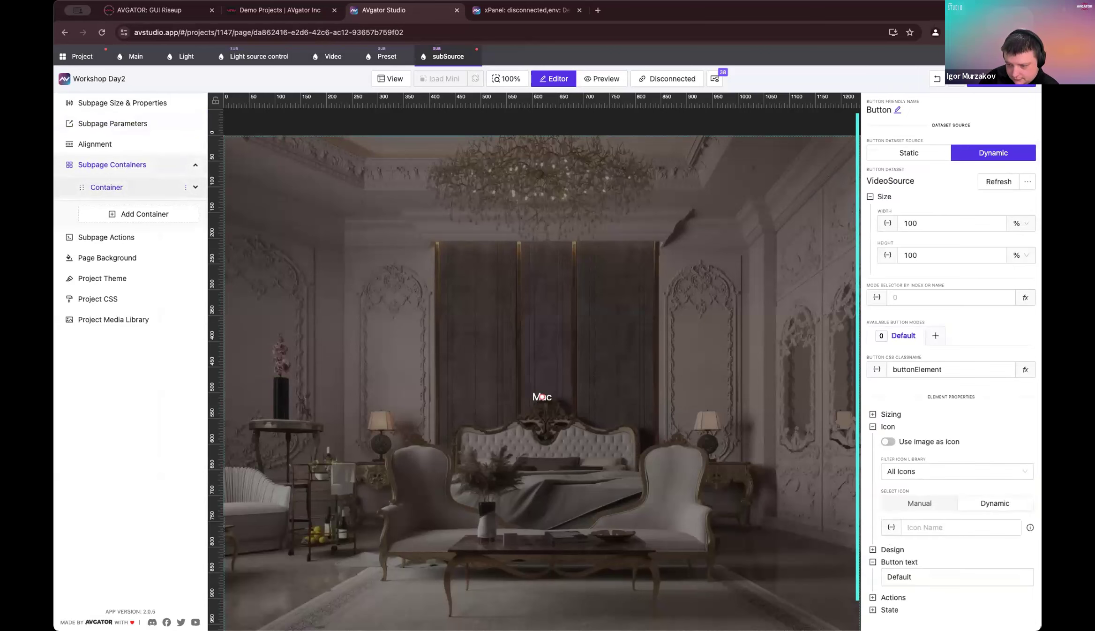
click(934, 527)
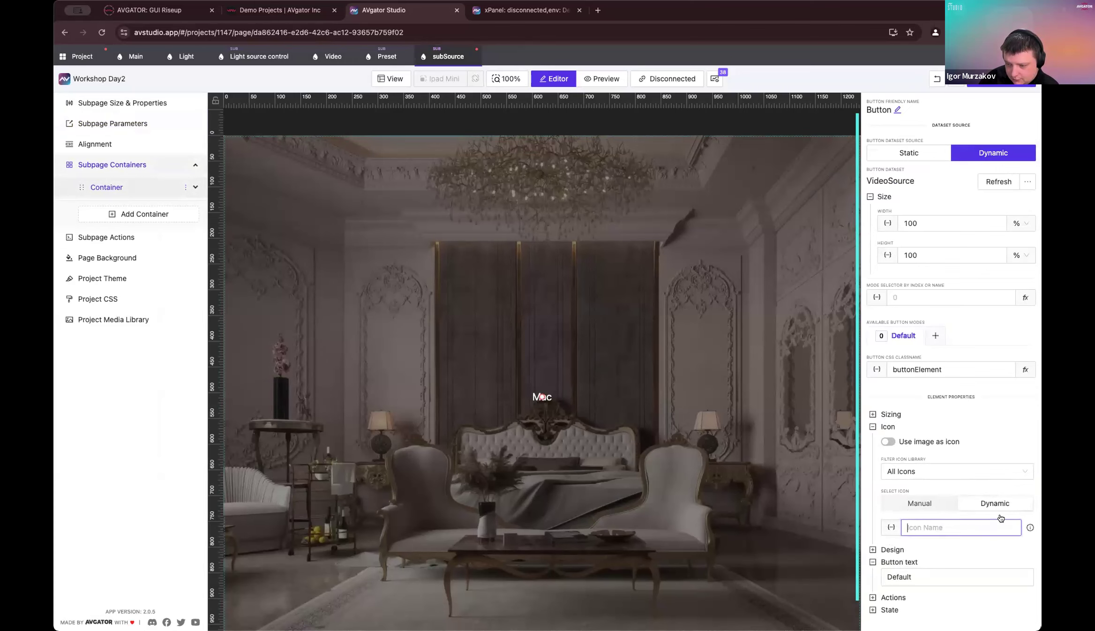
click(890, 528)
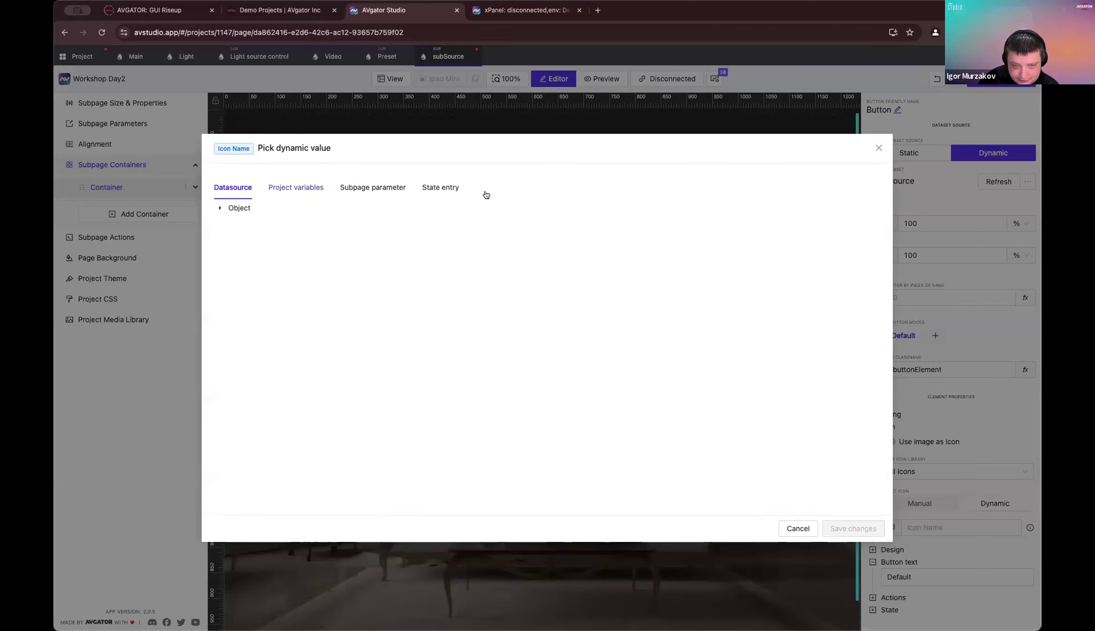
click(373, 187)
click(222, 272)
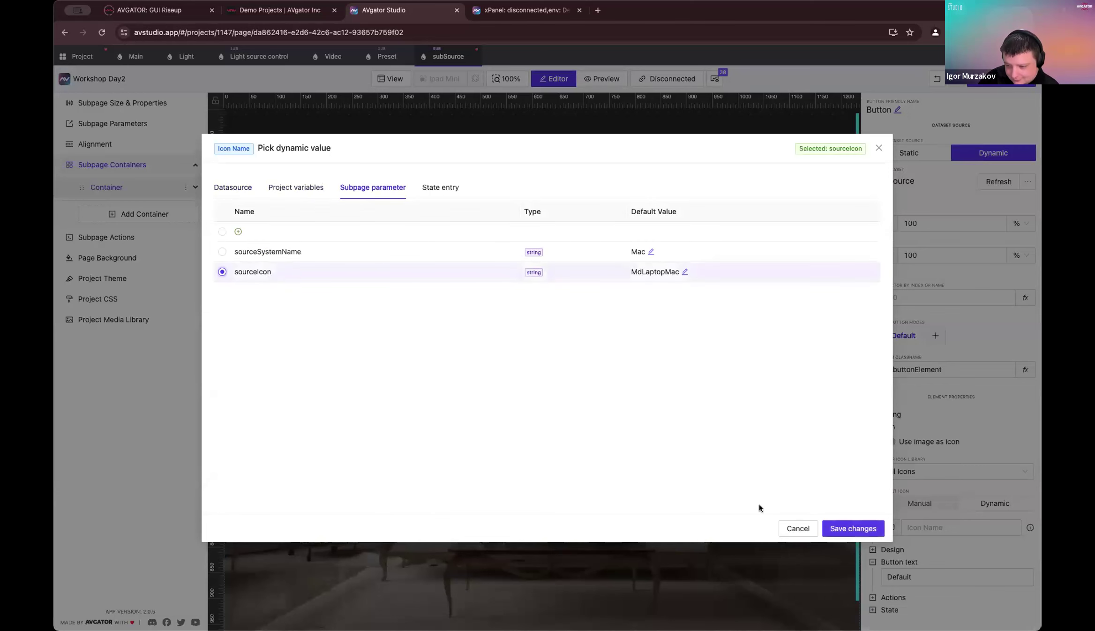
click(853, 528)
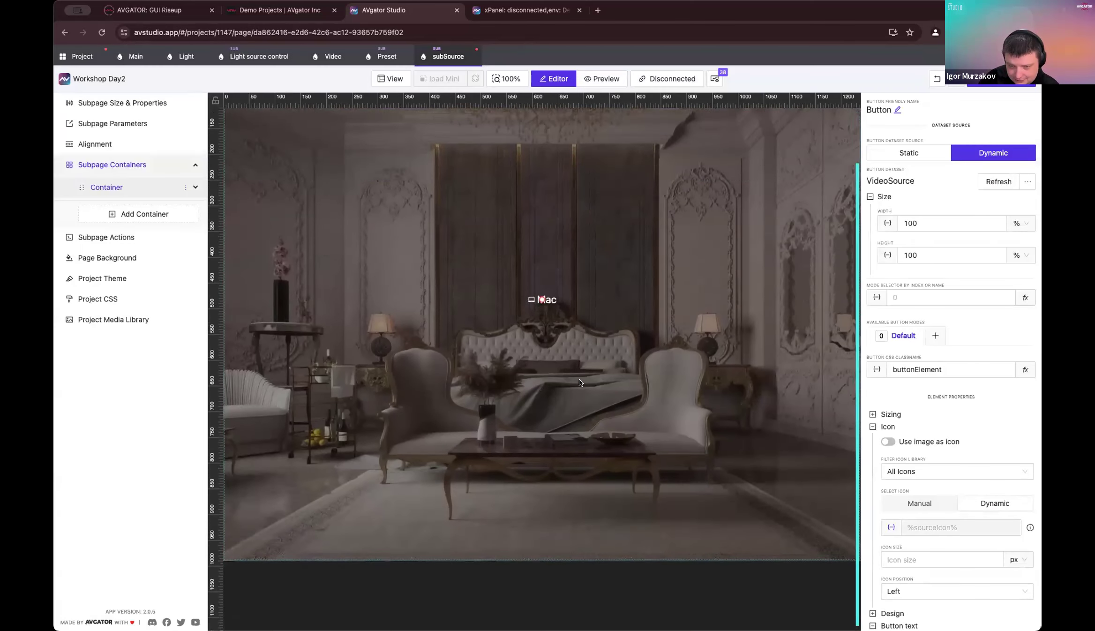
Step: Set the button's icon position to Top so the icon sits above the text
scroll(525, 252, down, 2)
scroll(608, 400, up, 5)
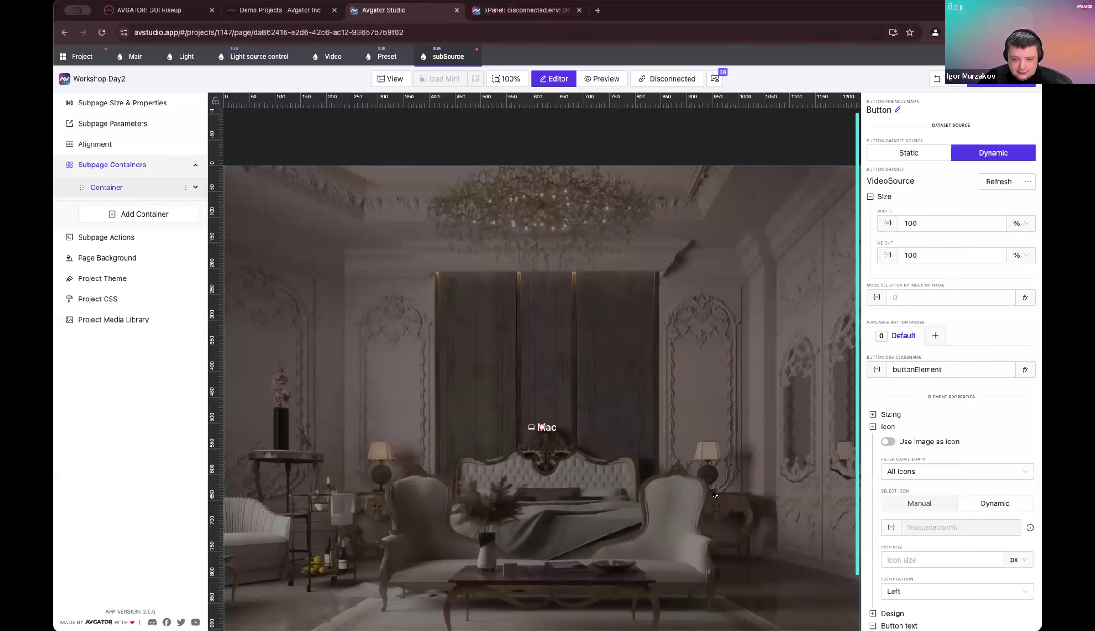
scroll(521, 356, down, 2)
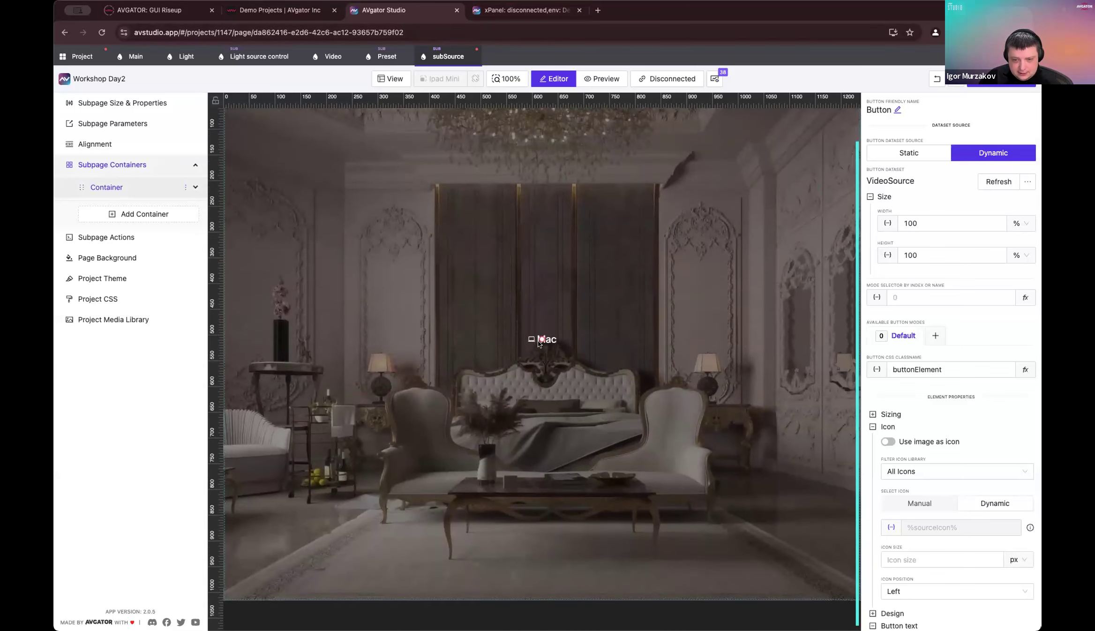
click(531, 339)
click(905, 559)
scroll(942, 548, down, 1)
click(942, 546)
click(937, 575)
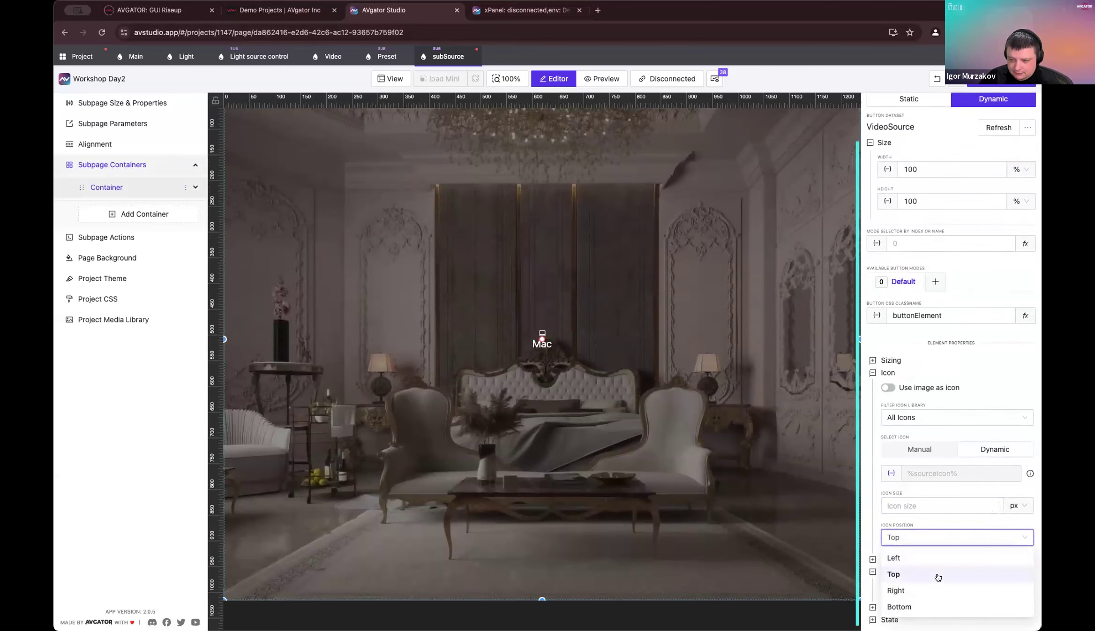
Step: Set the button's icon size to 80 px
click(934, 506)
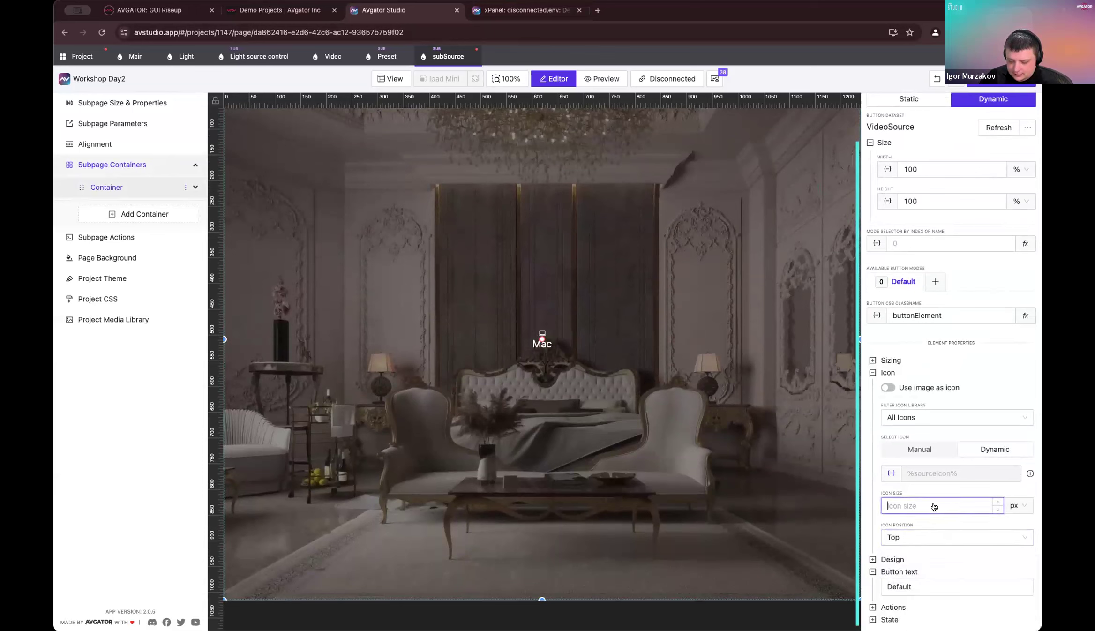
text(50)
key(BackSpace)
key(BackSpace)
text(80)
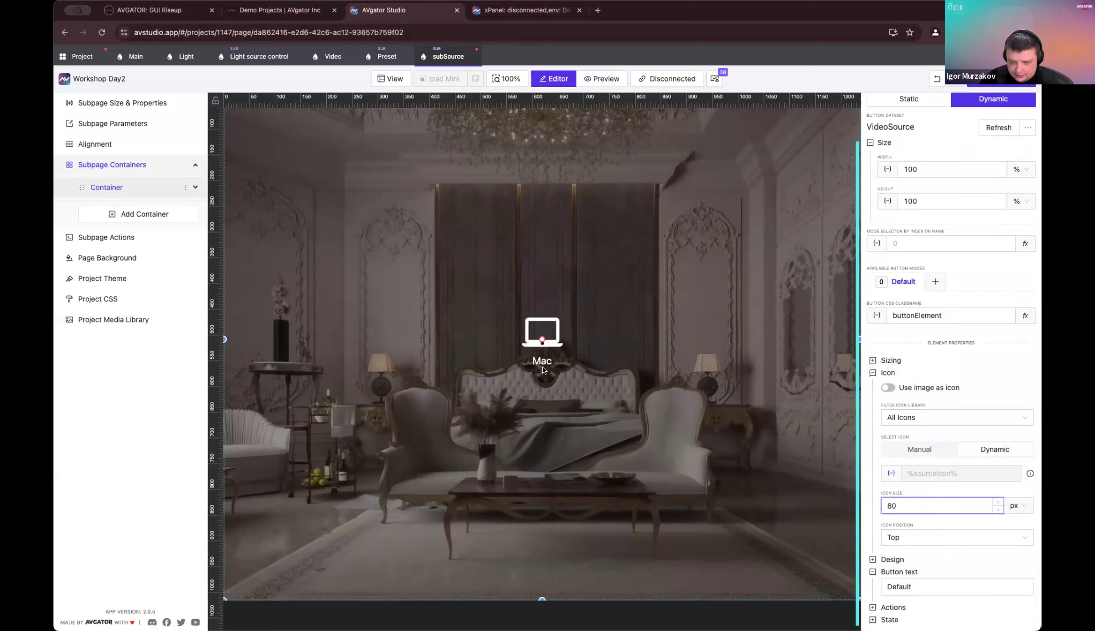
click(892, 557)
scroll(926, 550, down, 5)
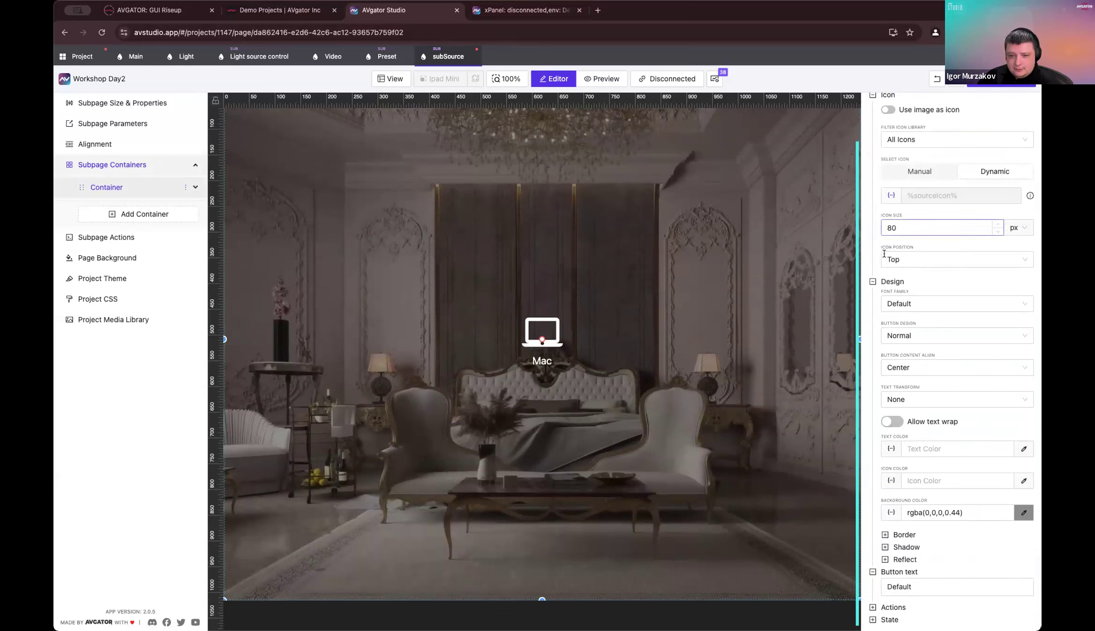
scroll(919, 393, up, 2)
scroll(919, 396, up, 5)
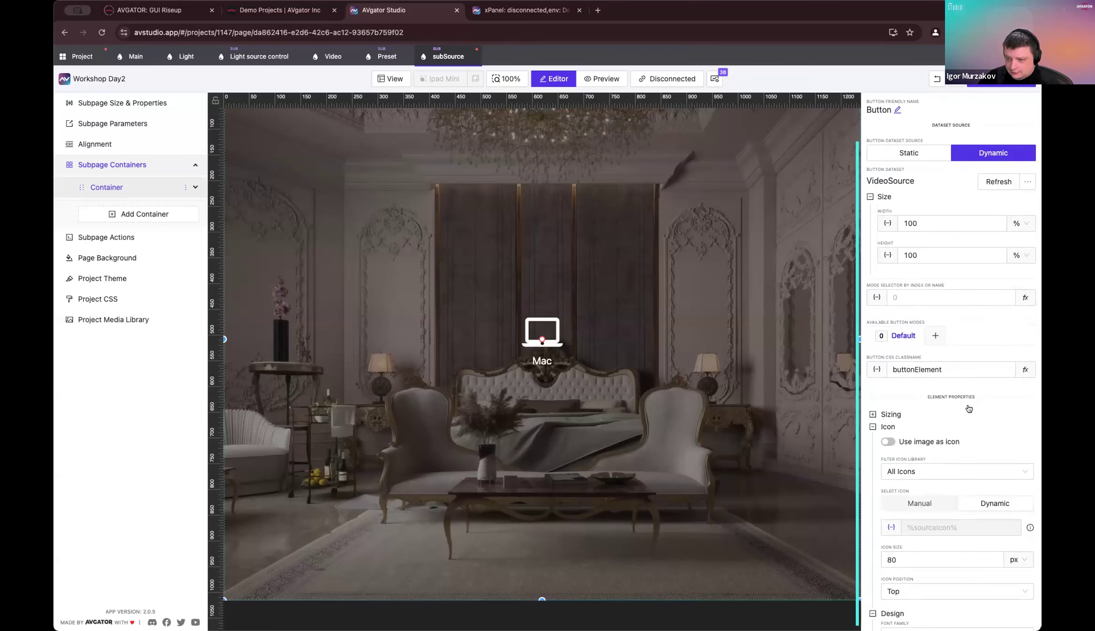
scroll(968, 408, down, 1)
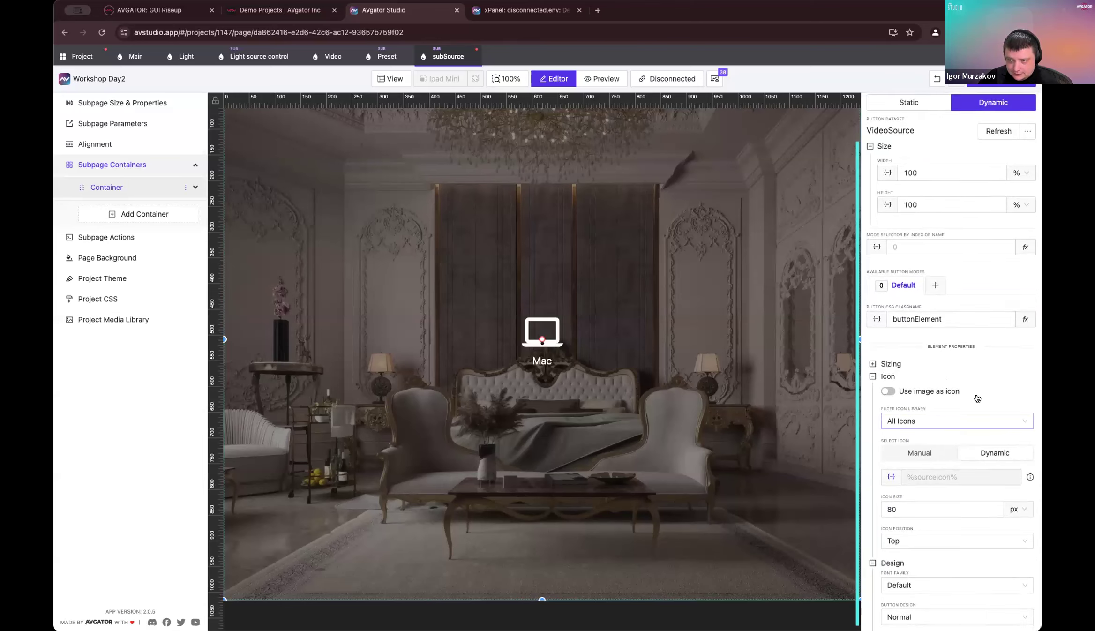
Step: Set the button's inner content gap to 30 px to adjust the spacing between the icon and the text
scroll(974, 403, down, 6)
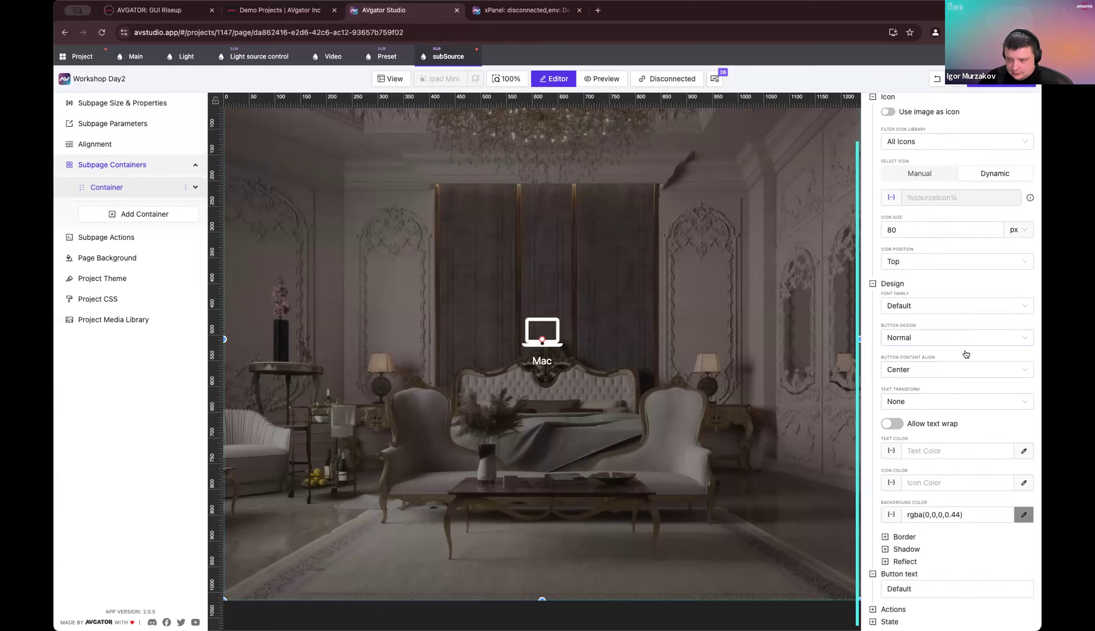
scroll(935, 330, up, 3)
scroll(948, 378, up, 3)
click(891, 305)
click(924, 367)
text(60)
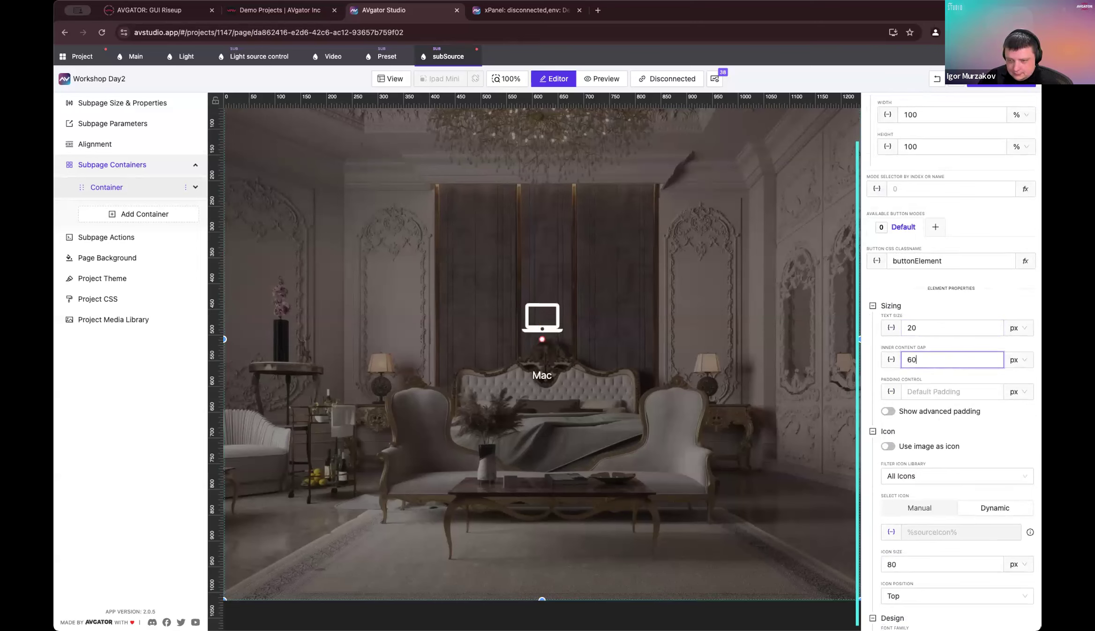
key(BackSpace)
key(BackSpace)
text(40)
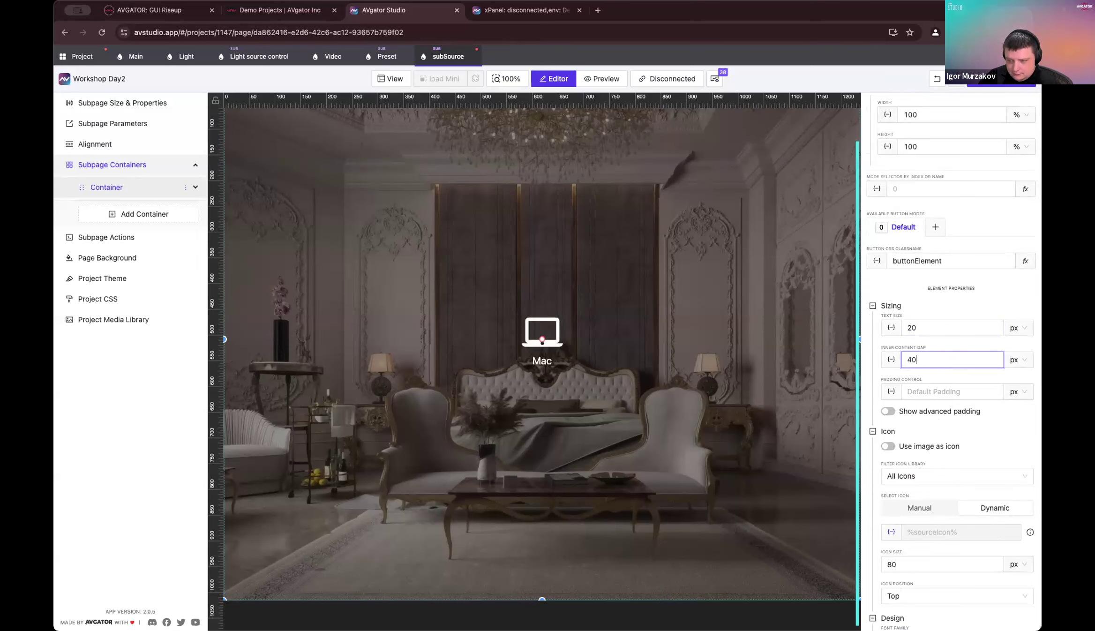
key(BackSpace)
text(30)
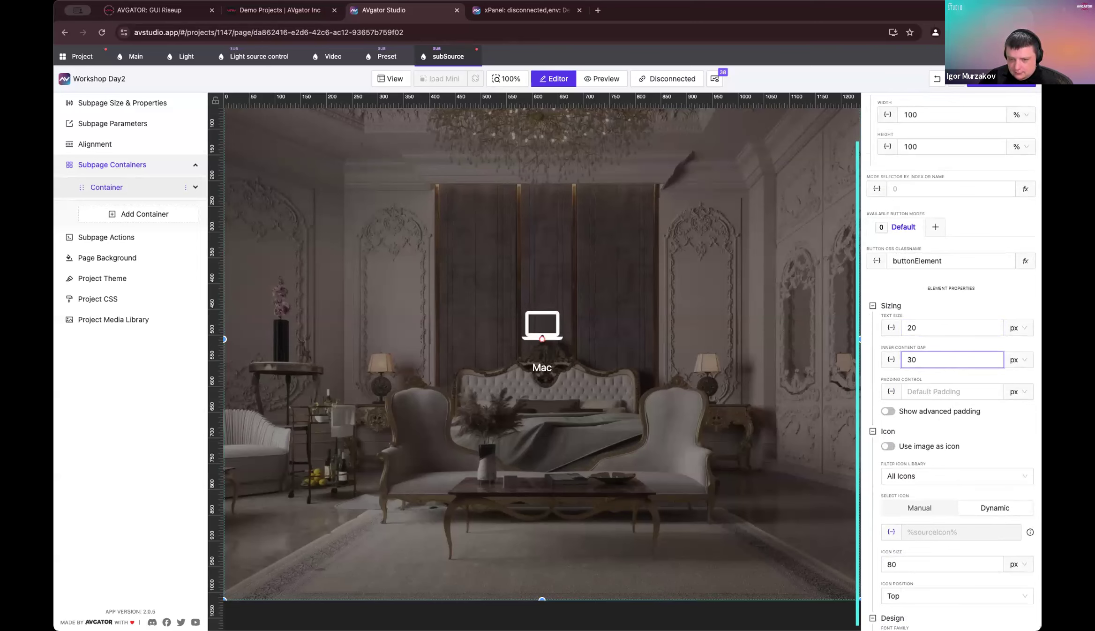
Step: Set the button's text size to 30 px and save the project
scroll(940, 455, down, 5)
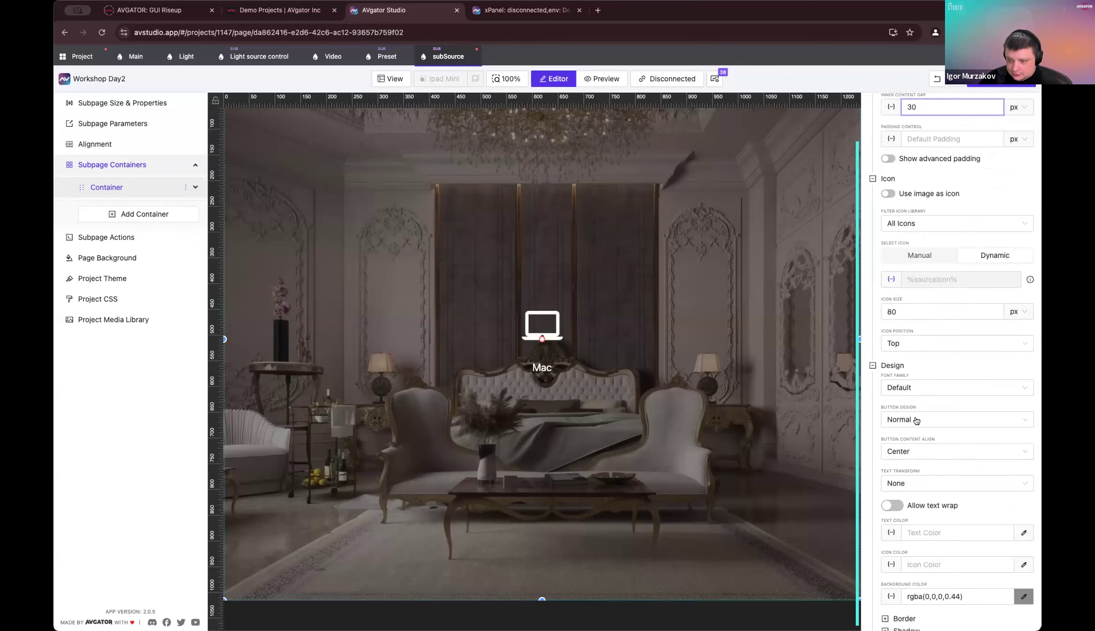
scroll(949, 431, up, 7)
click(946, 433)
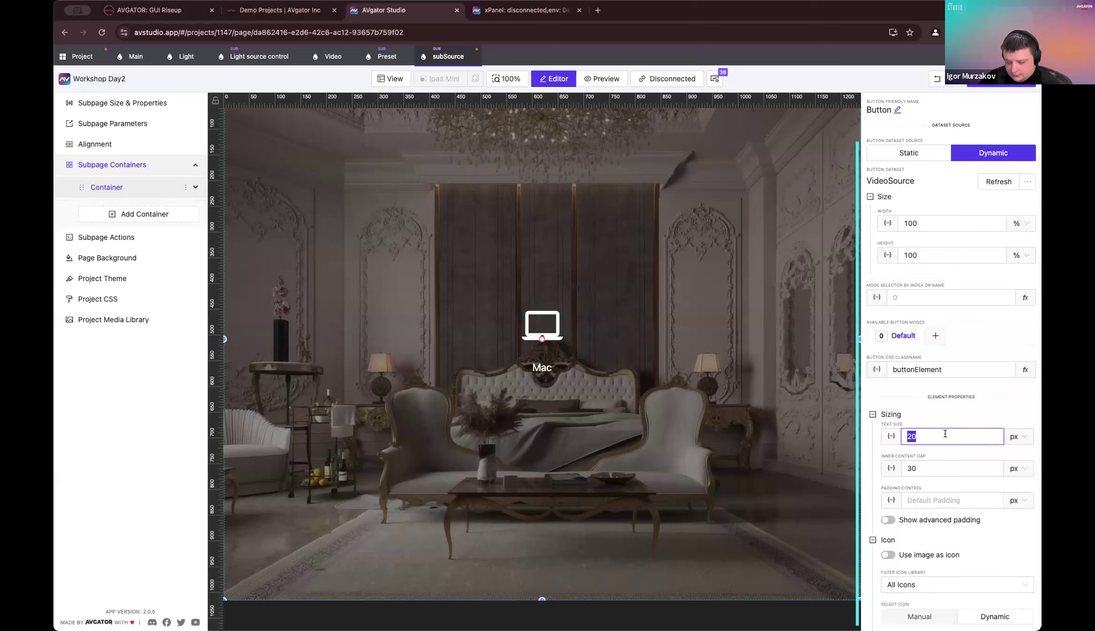
text(50)
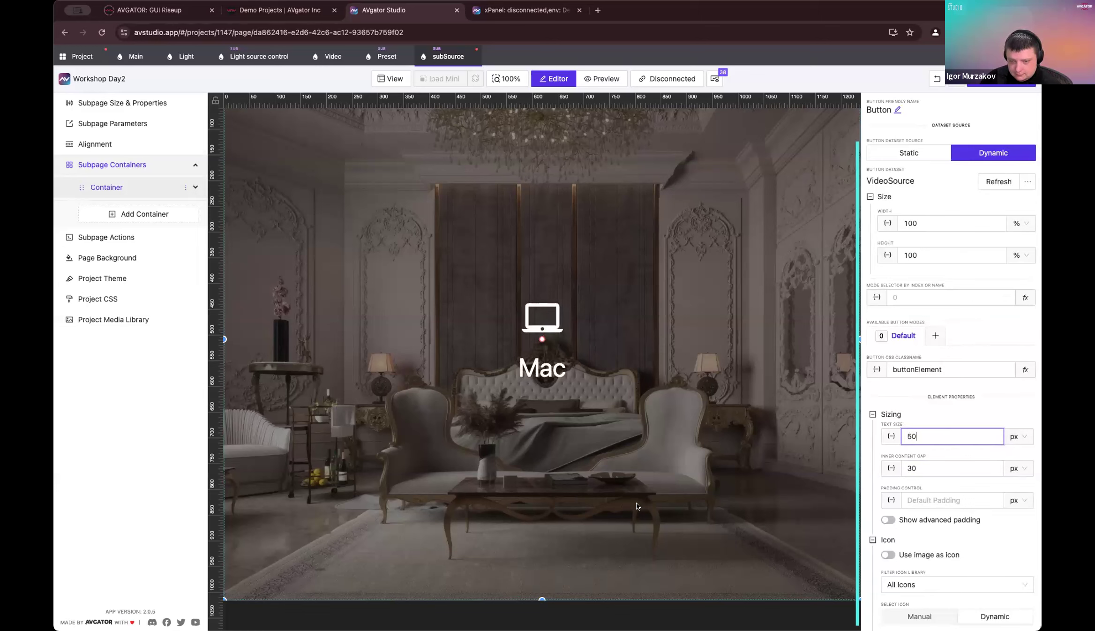
double_click(927, 438)
text(3)
click(946, 305)
click(958, 78)
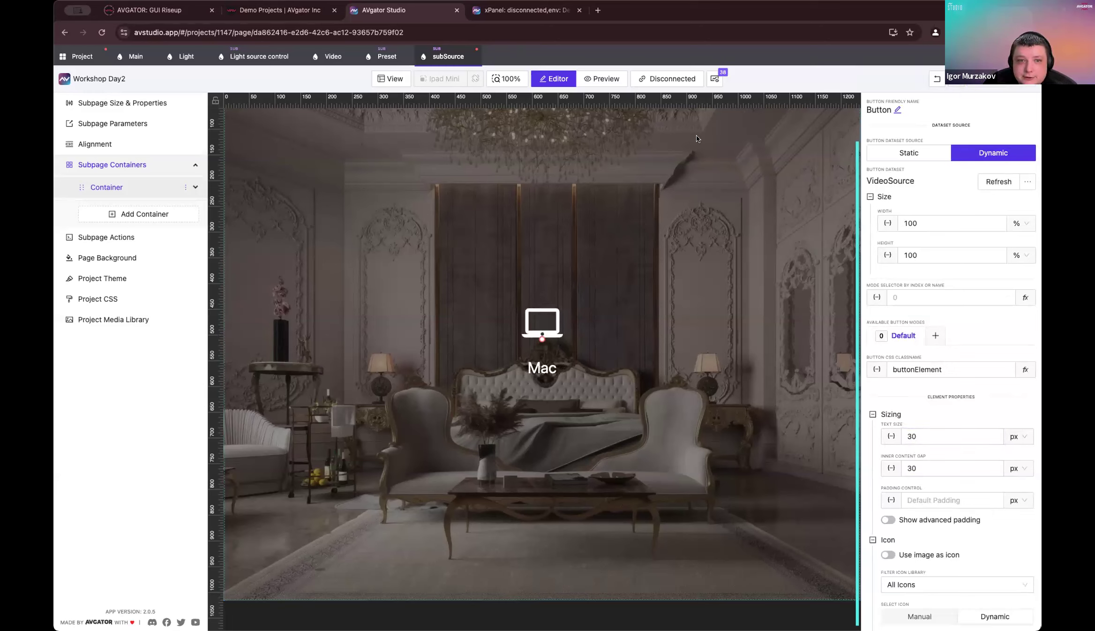
Step: Check how the restyled source buttons look in the subpage list on the Video page
click(333, 55)
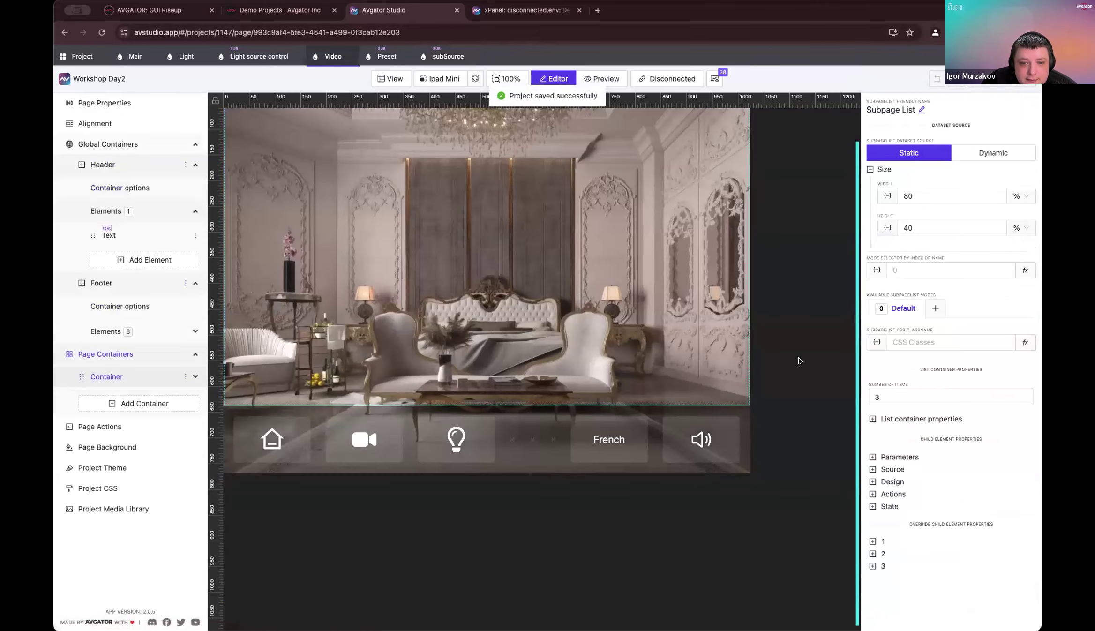
click(747, 210)
click(568, 240)
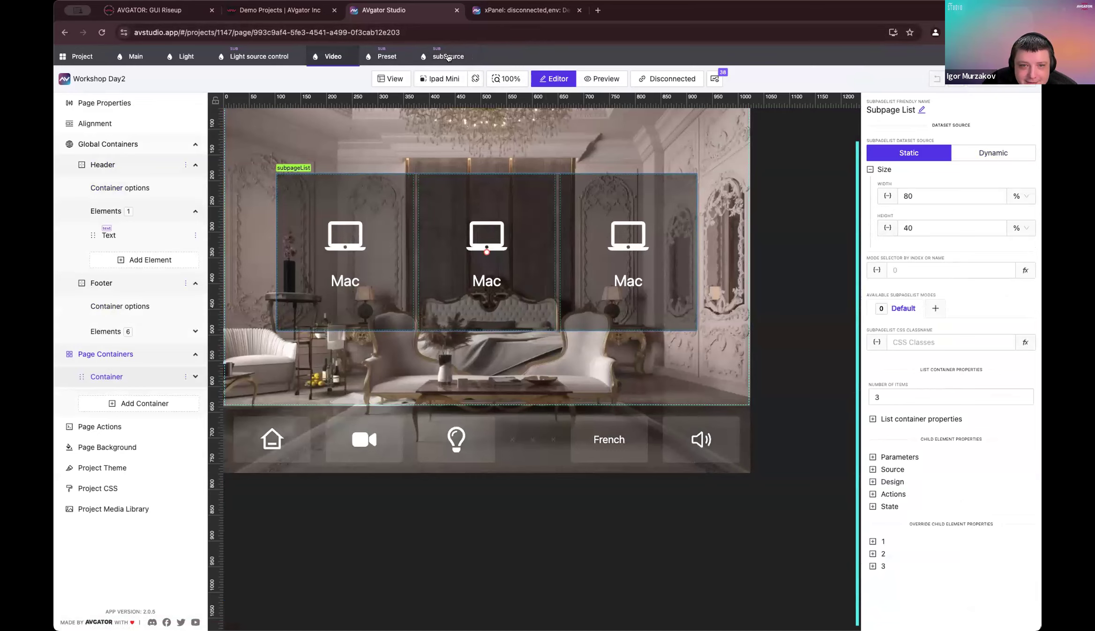
Step: Search the icon library from the subSource button's icon settings for "mac" and copy the MdDesktopMac icon name
click(427, 55)
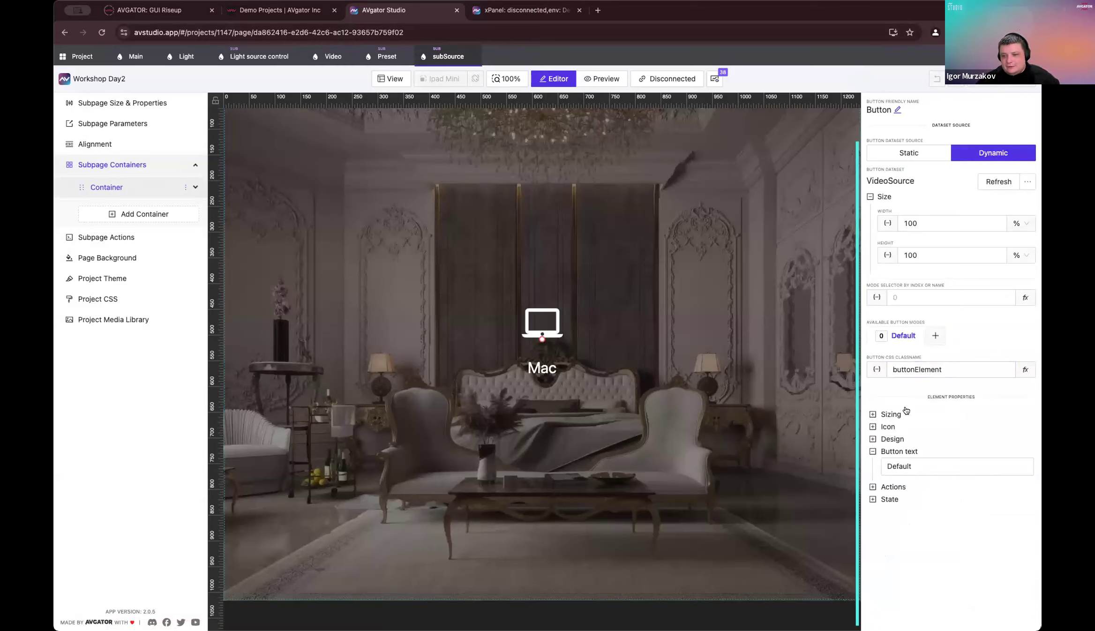
click(874, 426)
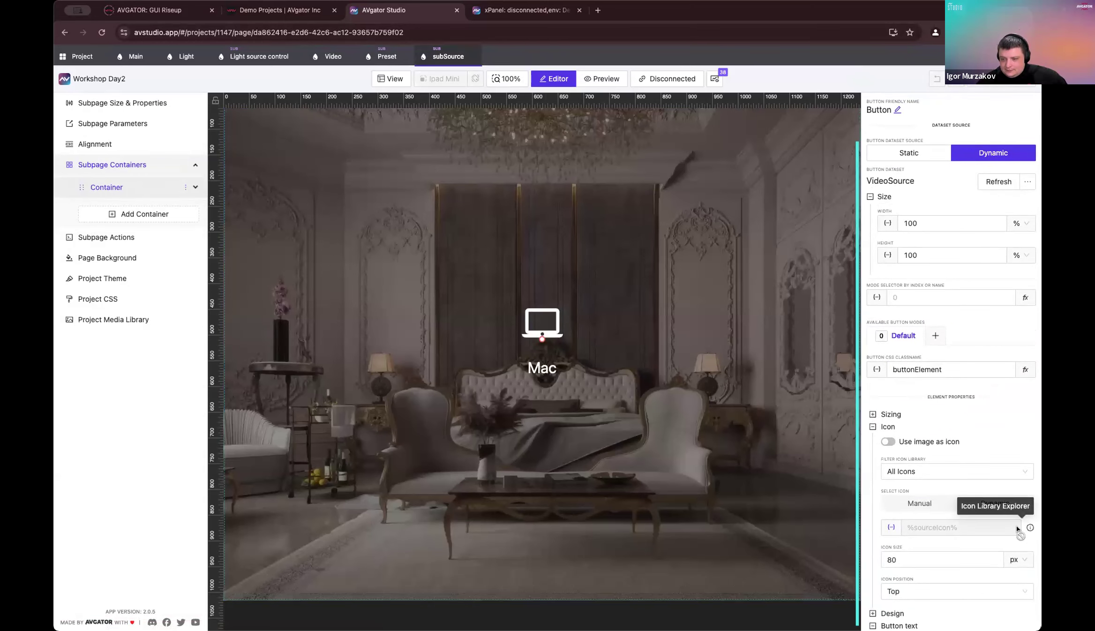
click(1020, 530)
click(341, 145)
text(mac)
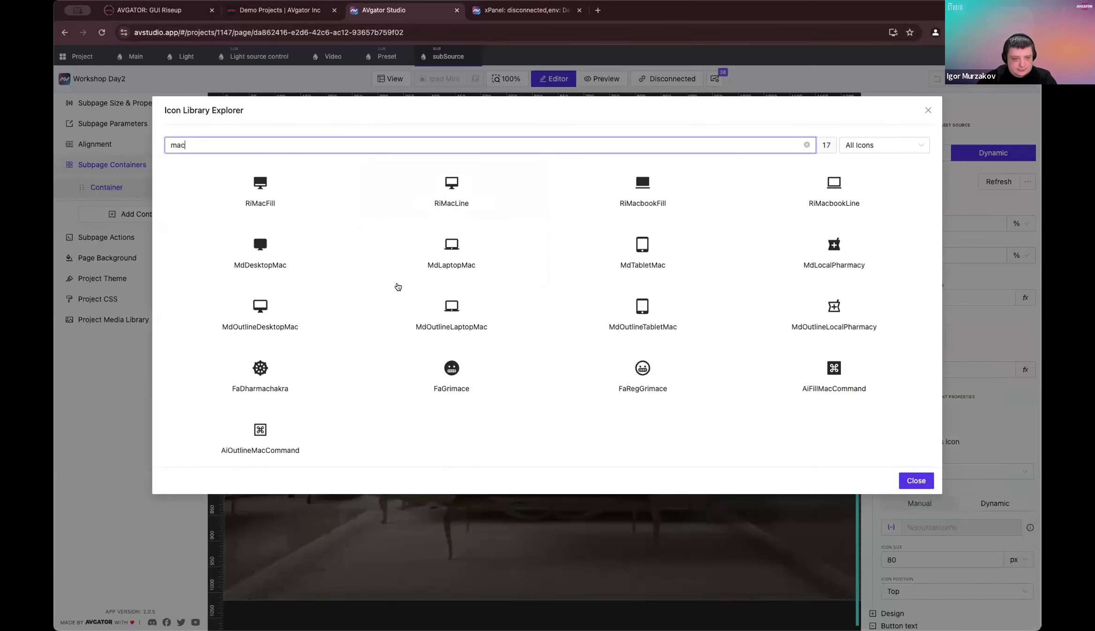
click(287, 267)
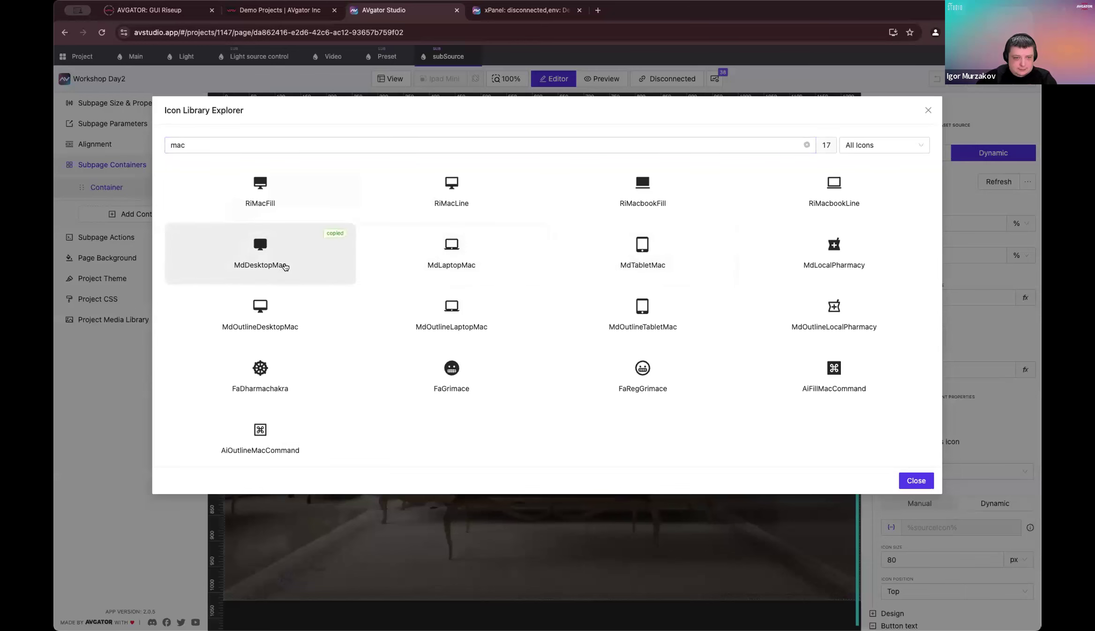
key(Escape)
Step: Edit the project's VideoSource data source and add "icon": "MdDesktopMac" below the PC entry's systemName
click(81, 57)
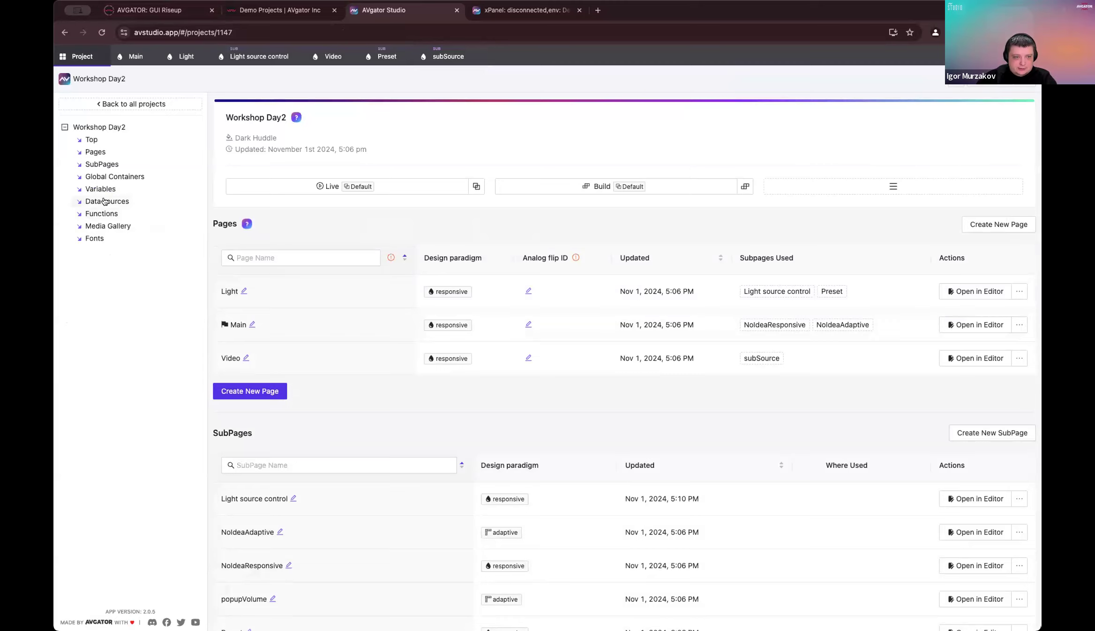
click(104, 201)
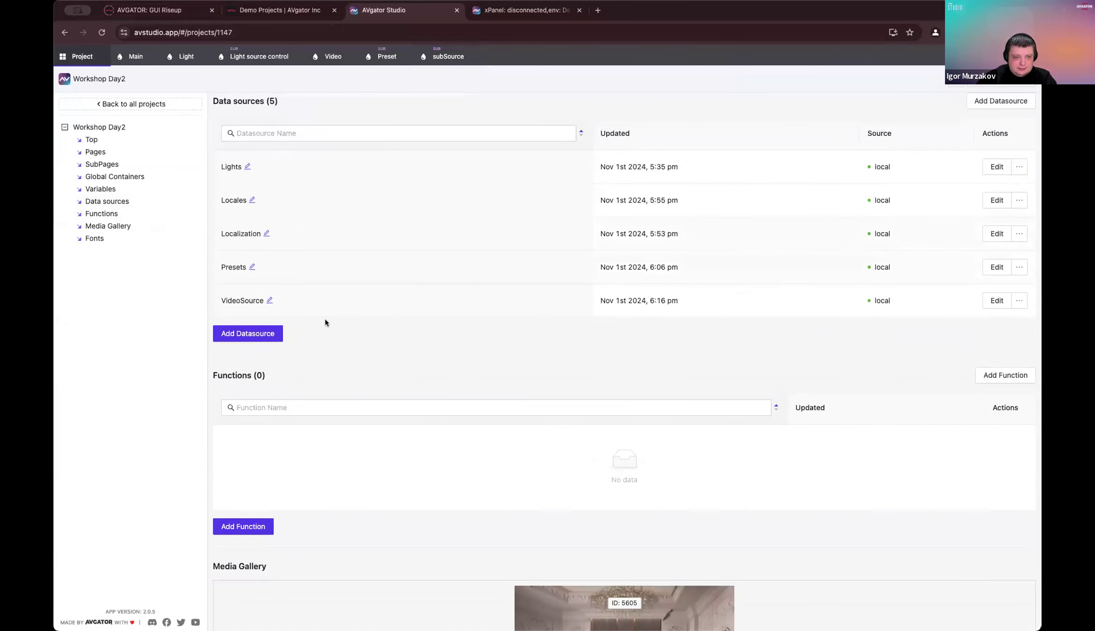
click(996, 300)
click(247, 168)
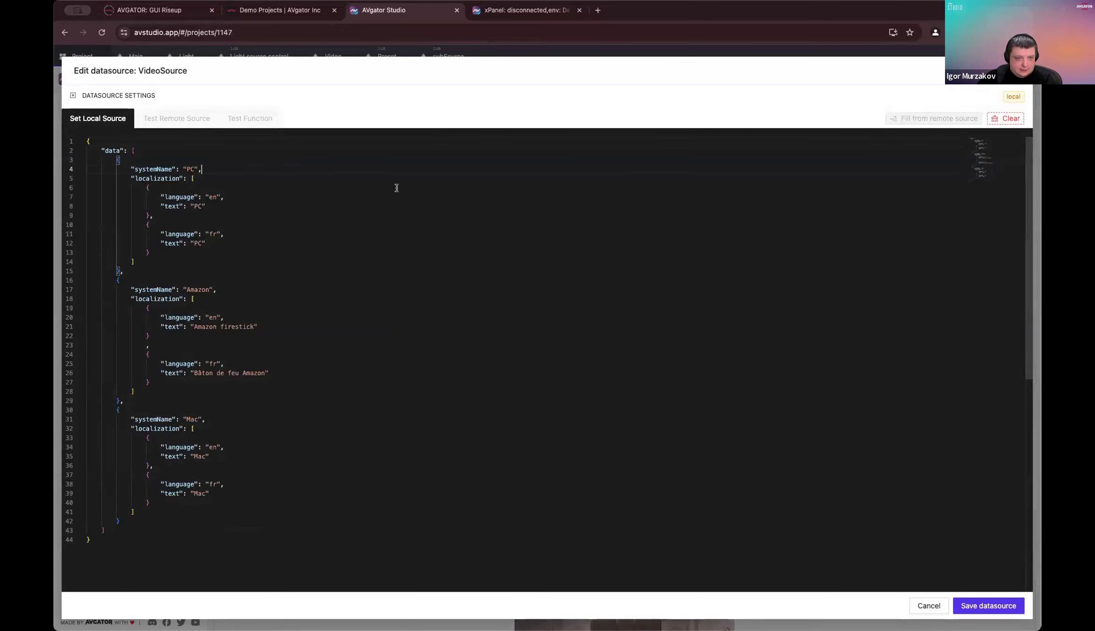
key(Return)
text(")
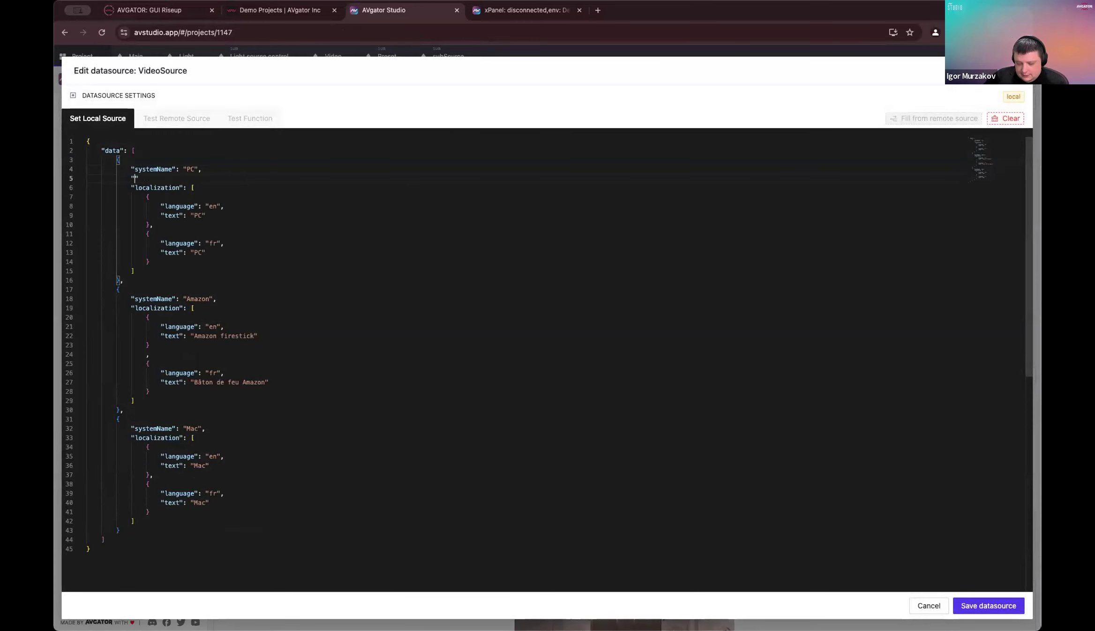
text(icon": "MdDesktopMac",)
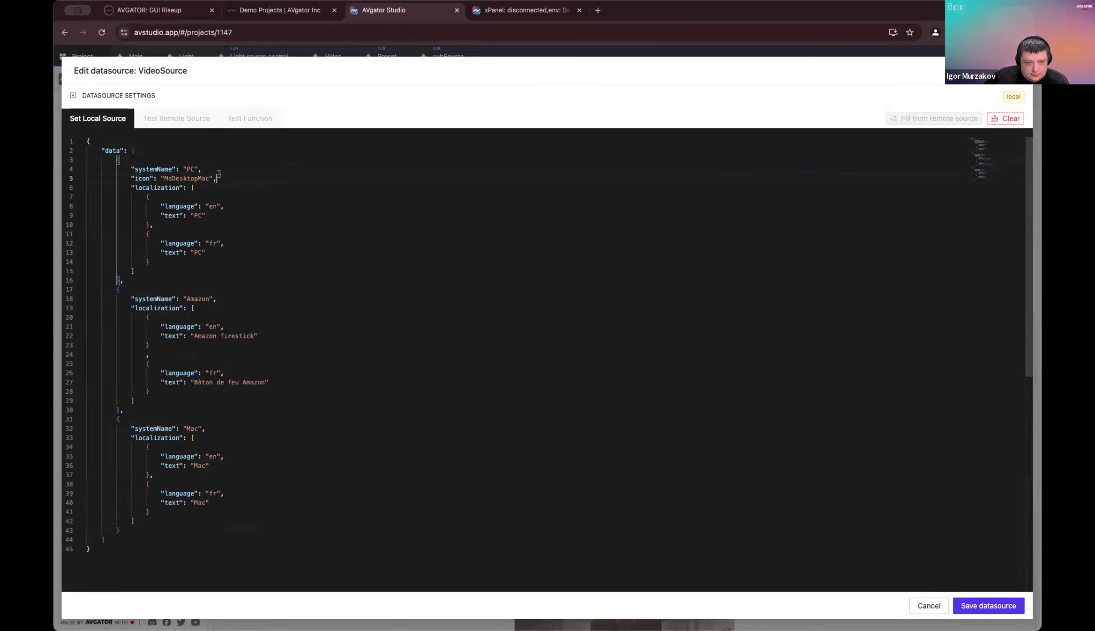
Step: Copy the PC entry's icon line below systemName in the Amazon and Mac entries, and save the VideoSource data source
drag(219, 173, 131, 173)
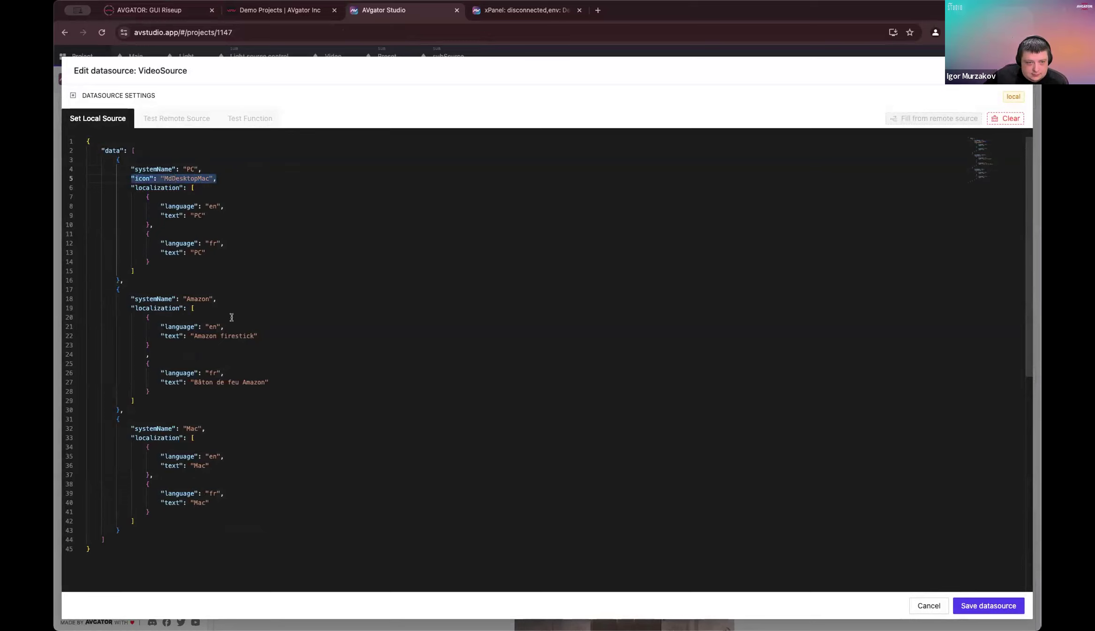
drag(234, 307, 239, 299)
click(195, 308)
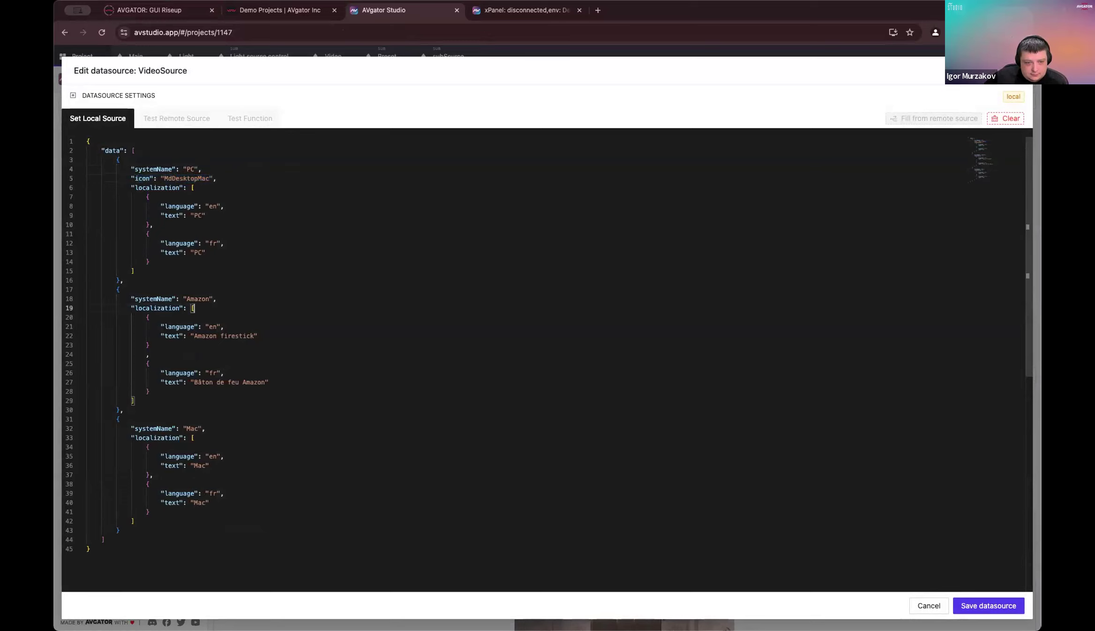
click(239, 296)
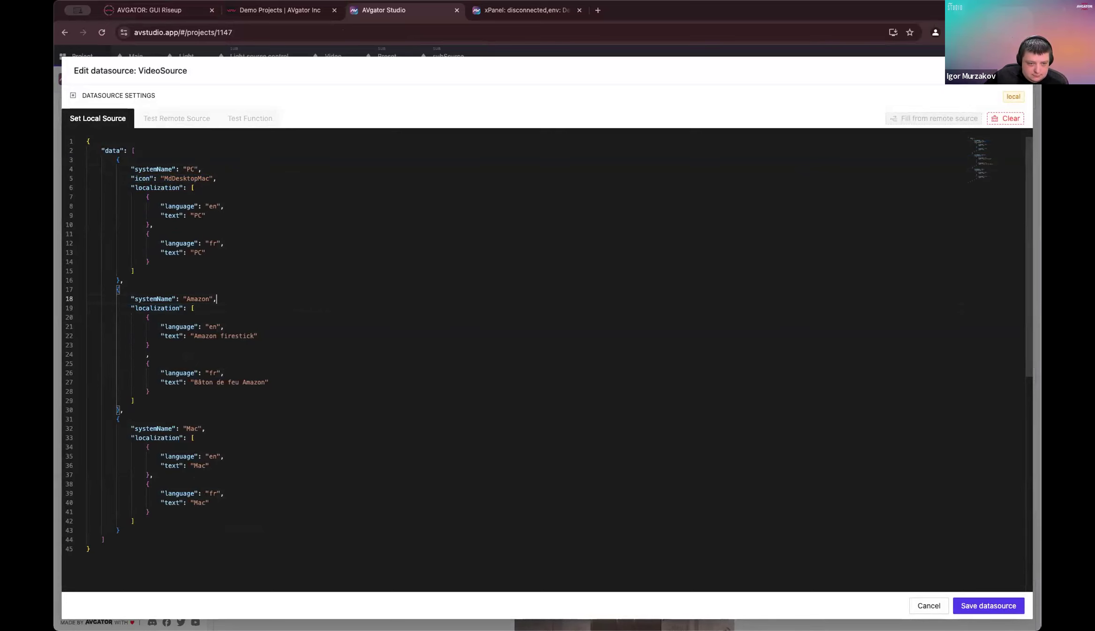
key(Return)
key(super+v)
click(255, 434)
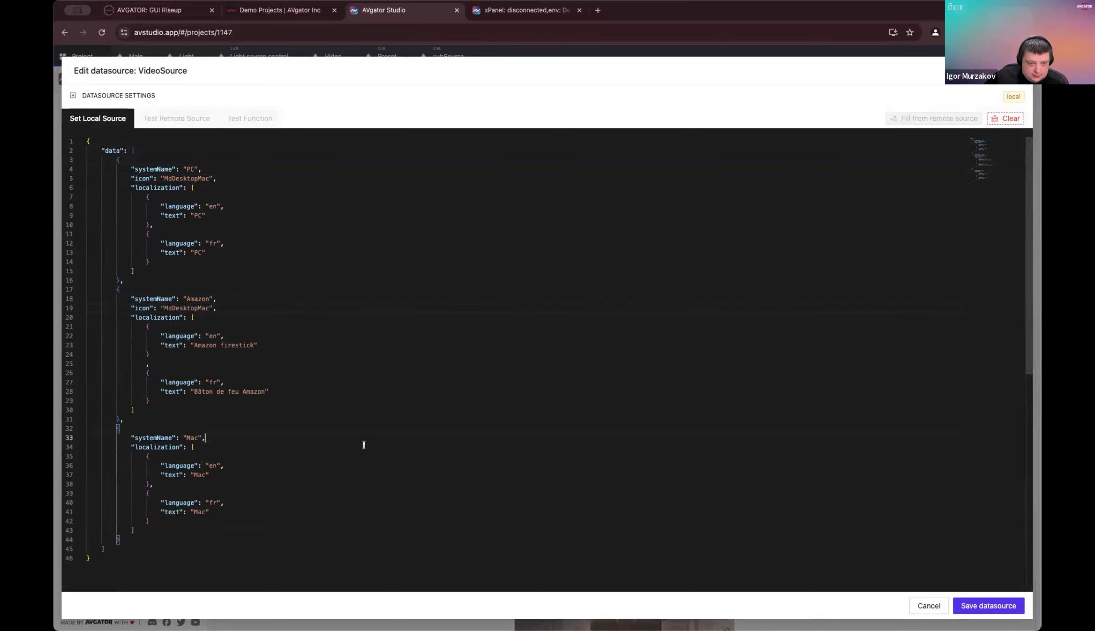
key(Return)
key(super+v)
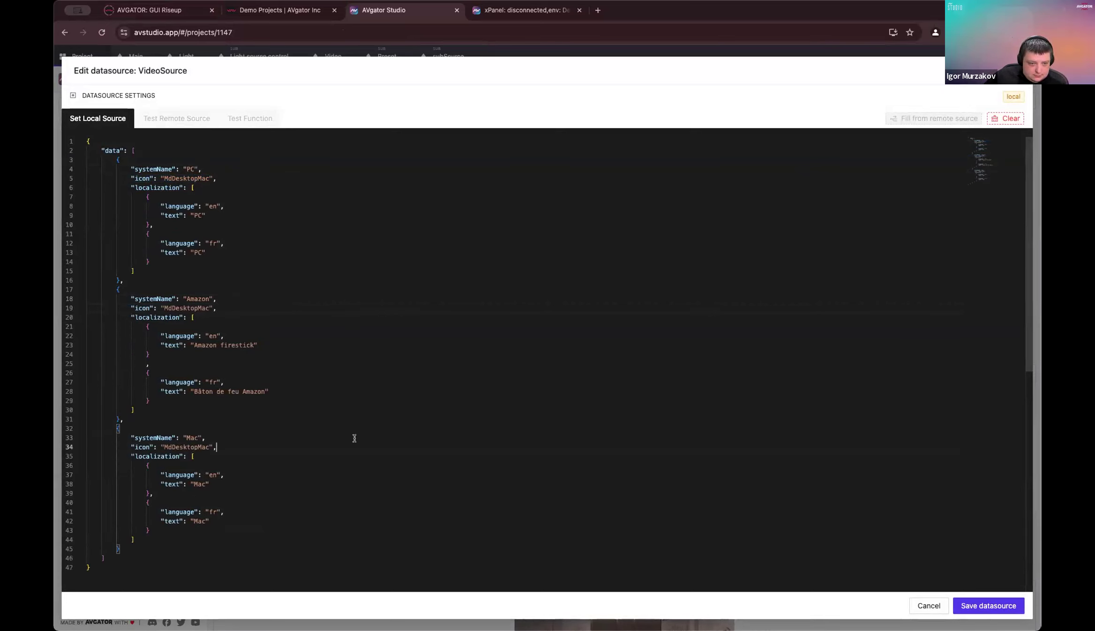
click(1007, 609)
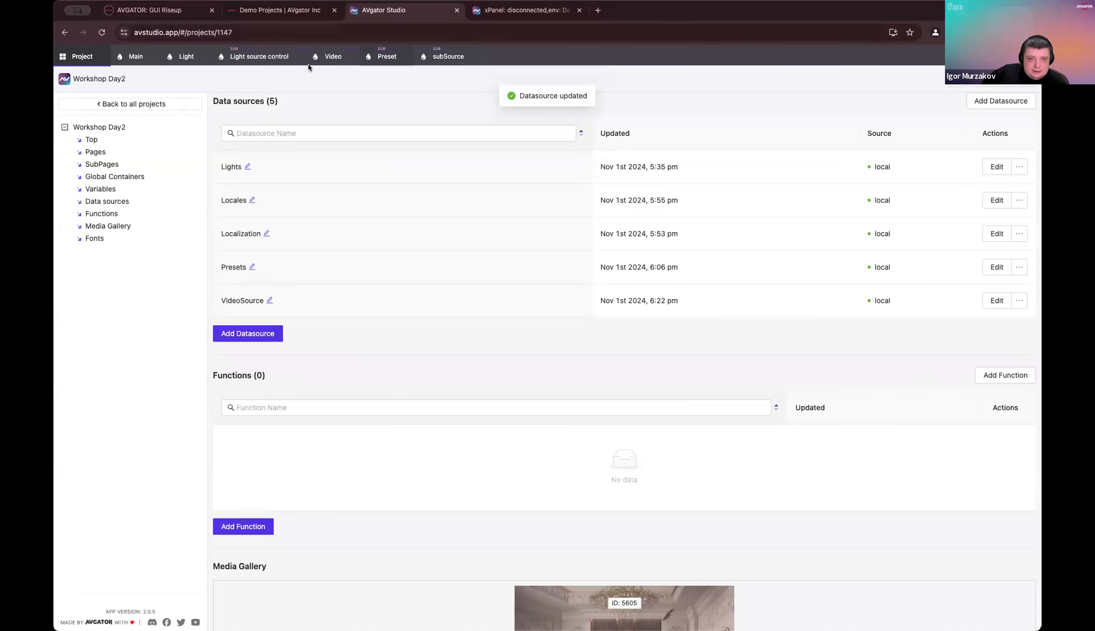
Step: Search the icon library from the subSource button's icon settings for "PC" icons
click(330, 57)
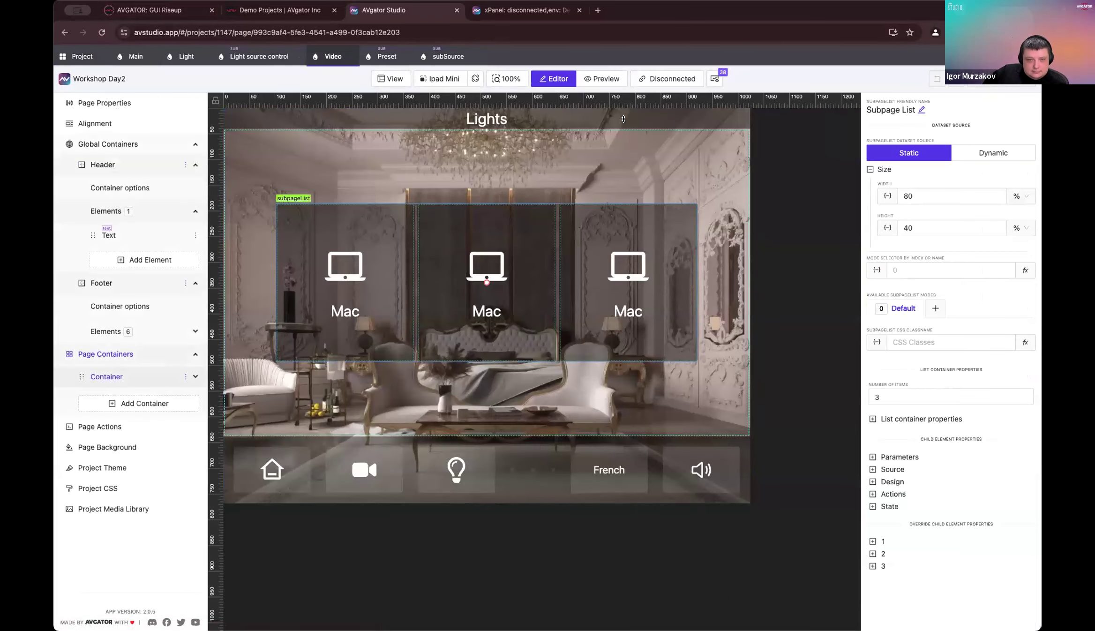
click(439, 60)
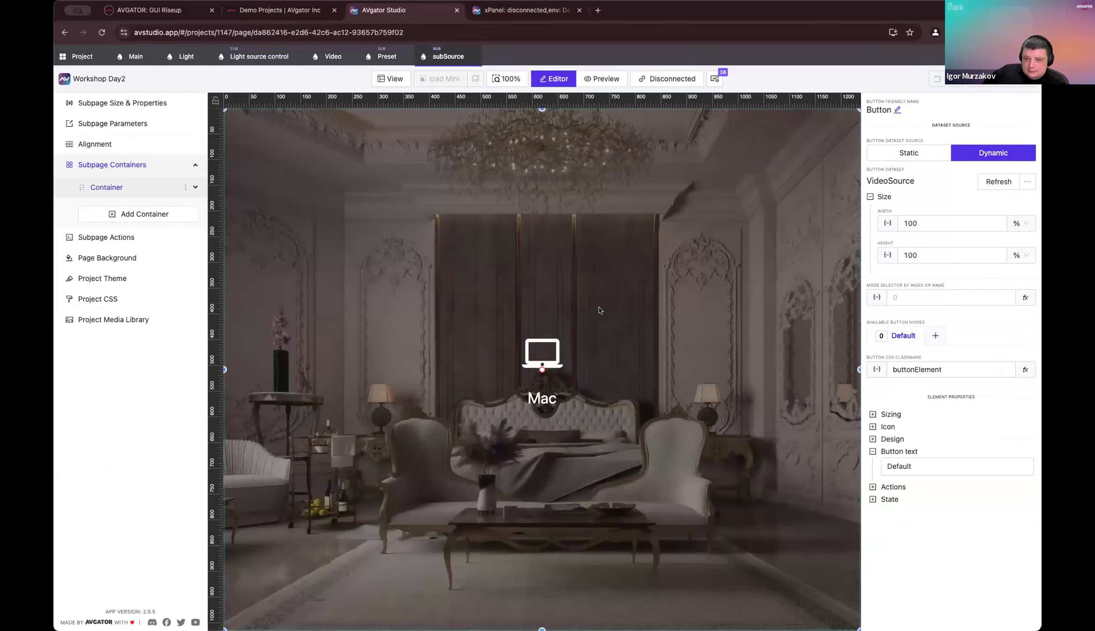
click(887, 427)
click(1029, 527)
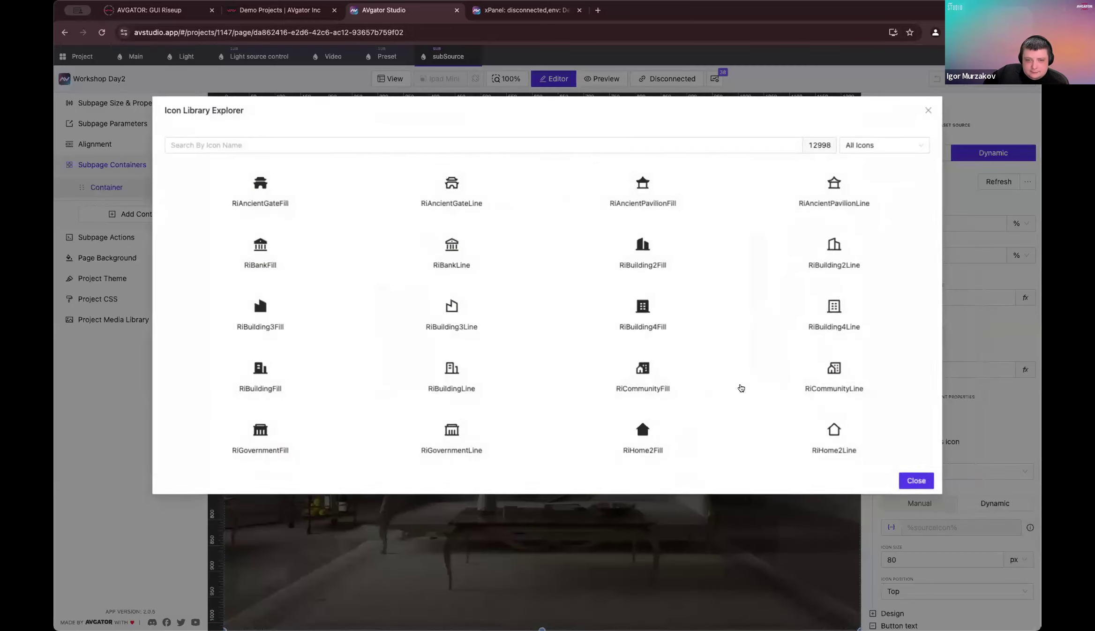
click(338, 138)
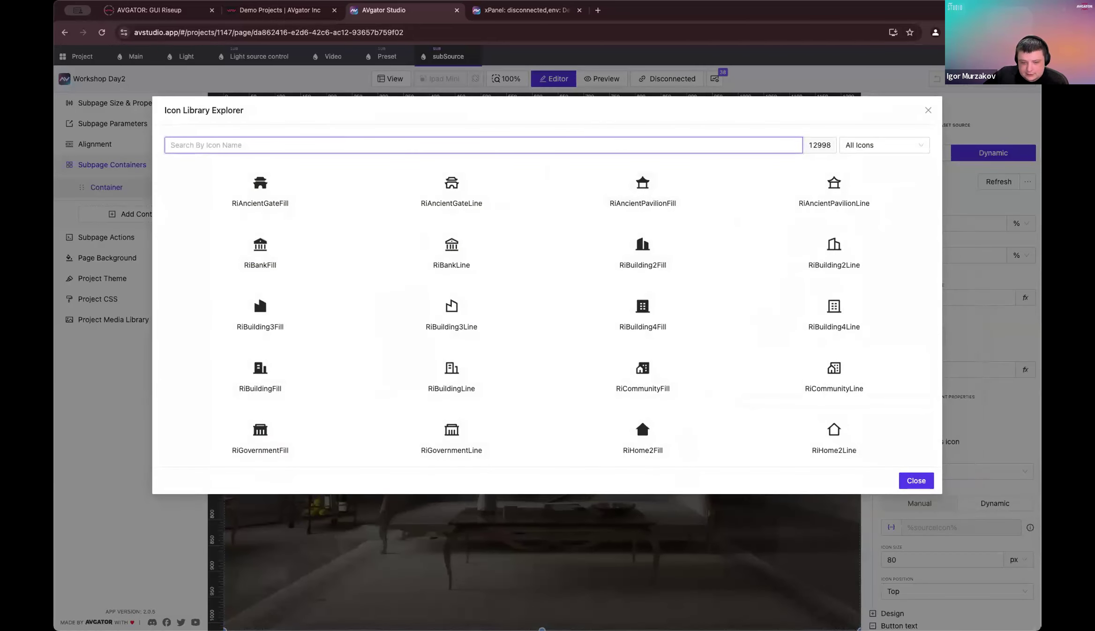
text(PC)
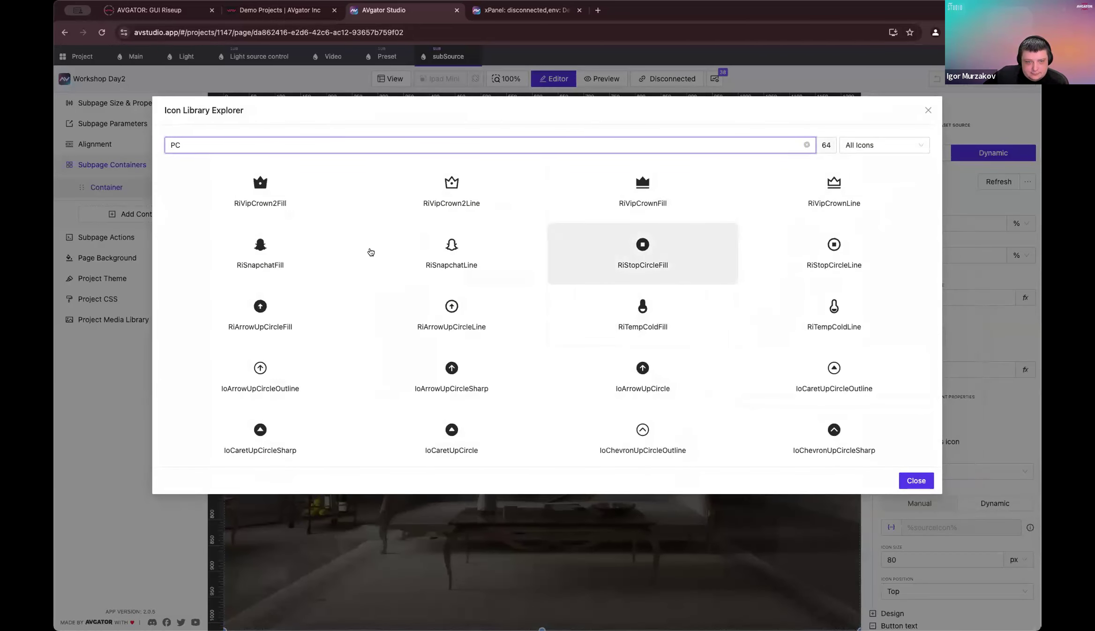
scroll(369, 249, down, 2)
Step: Search the icon library for "MAc", copy the MdOutlineLaptopMac icon name, and close the library
double_click(290, 145)
key(BackSpace)
text(MAc)
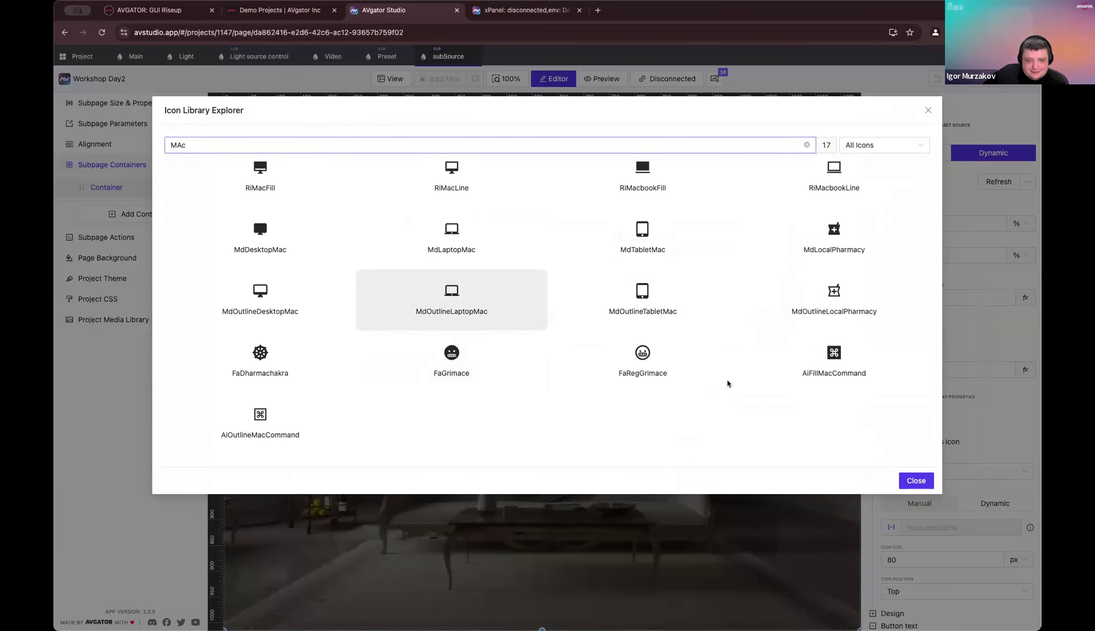
click(492, 302)
click(913, 482)
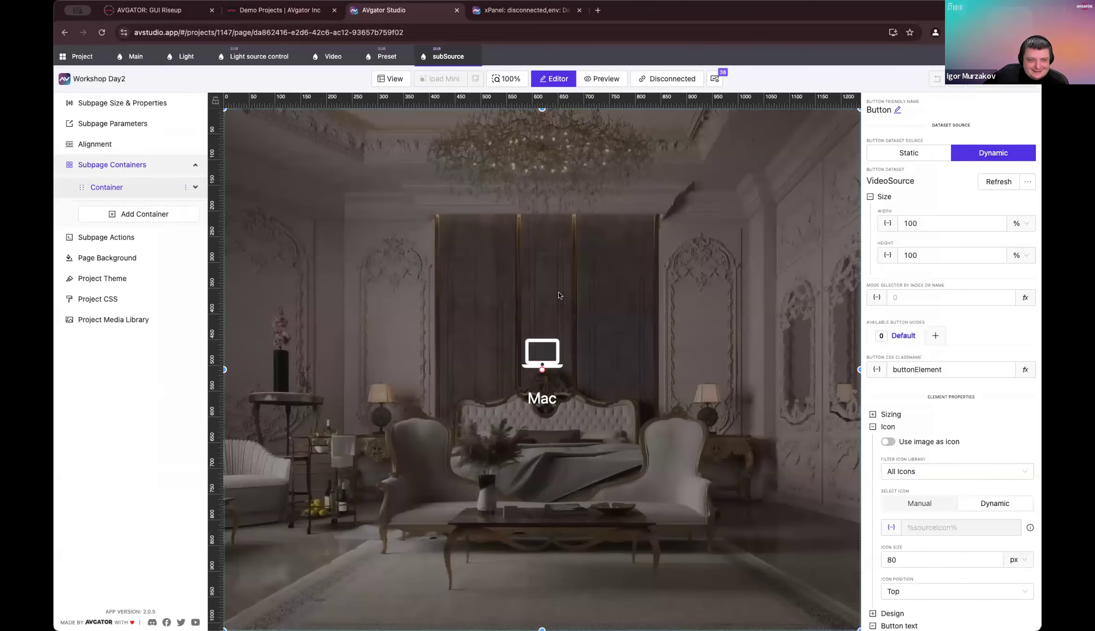
Step: Set the PC entry's icon to MdOutlineLaptopMac in the project's VideoSource data source and save it
click(81, 54)
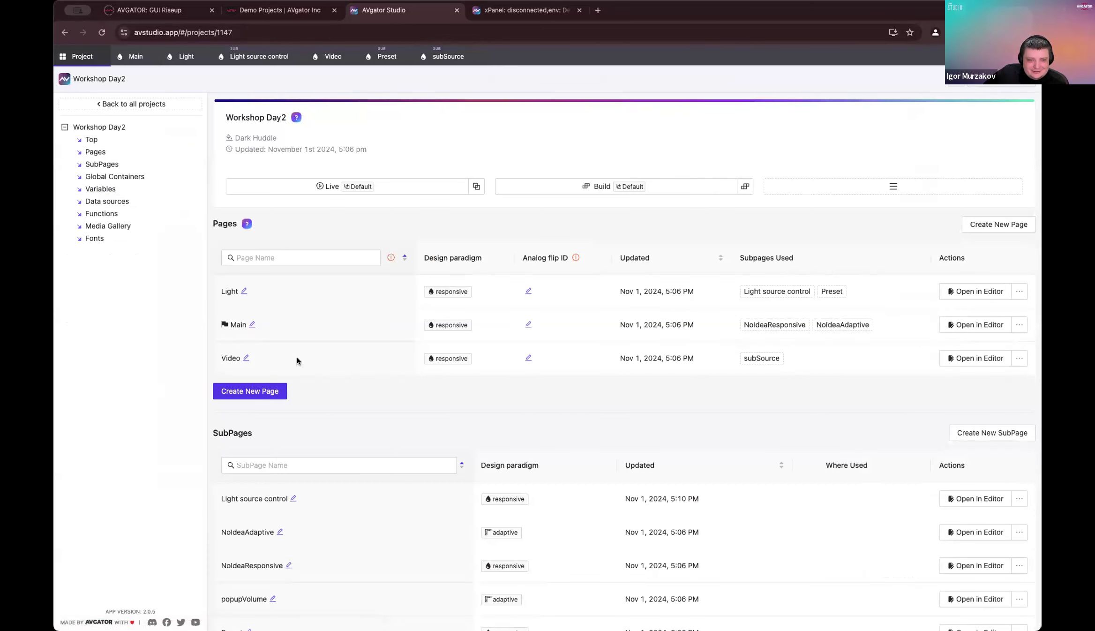
scroll(583, 450, down, 15)
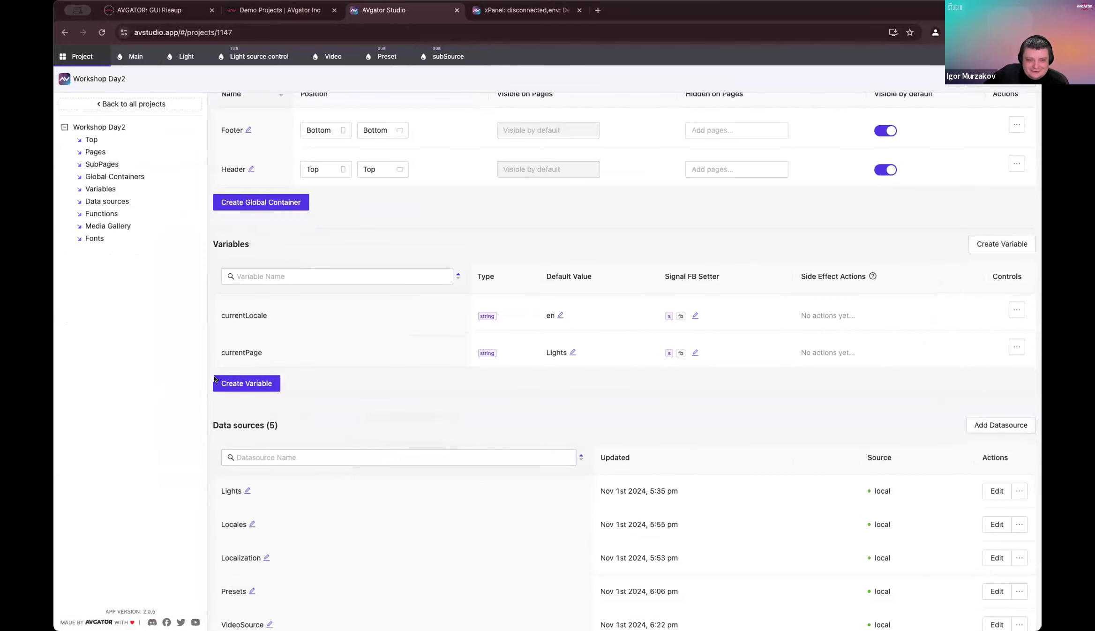
scroll(485, 418, down, 8)
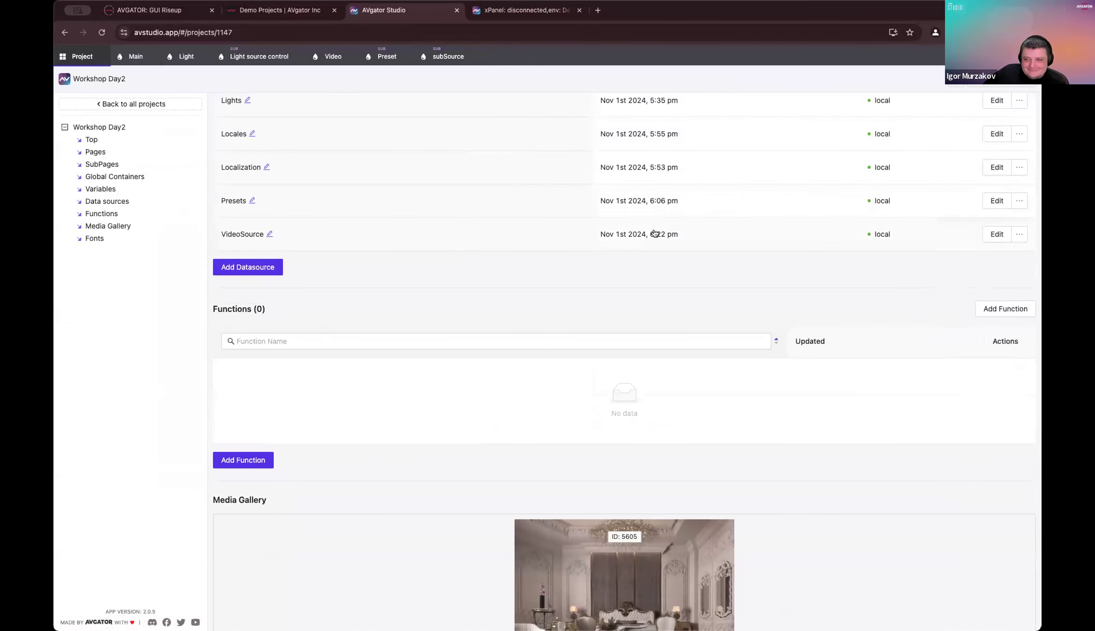
click(997, 234)
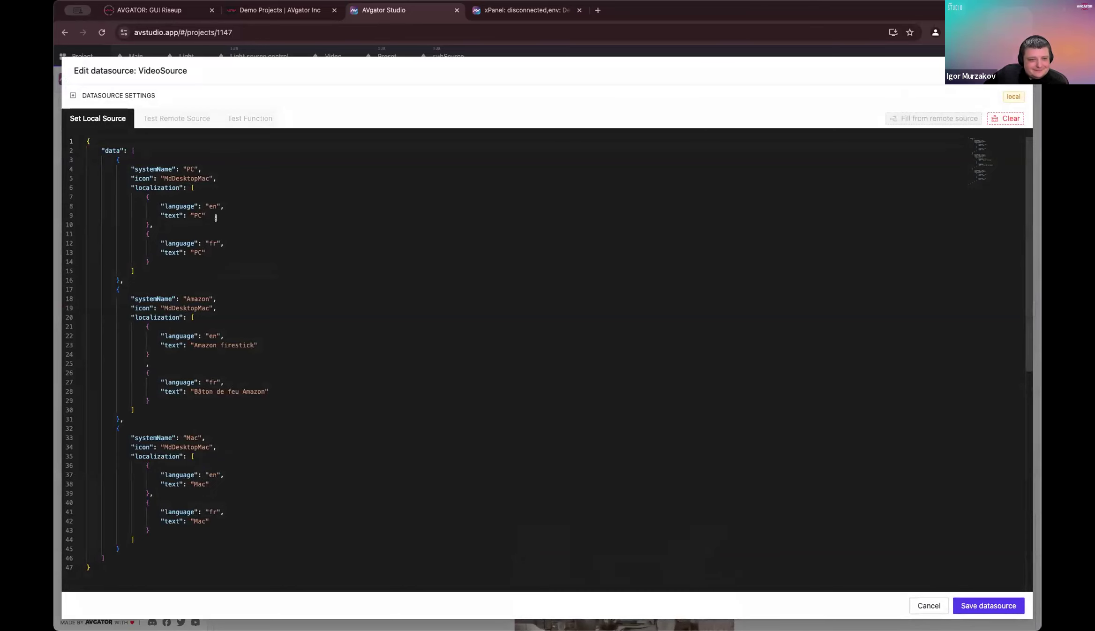
double_click(195, 179)
key(super+v)
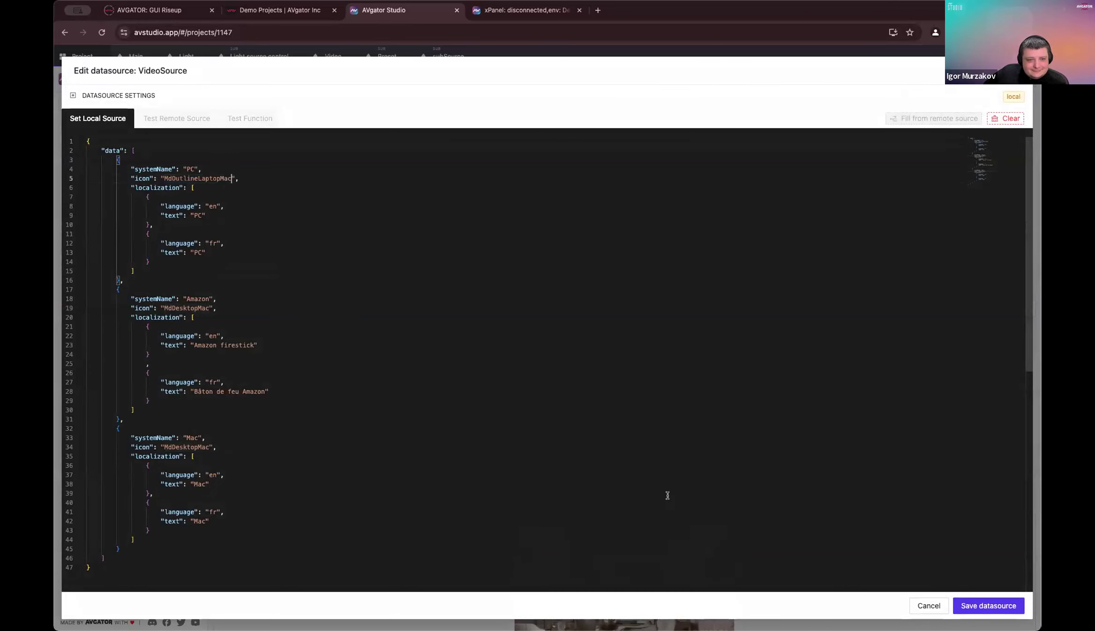
click(993, 604)
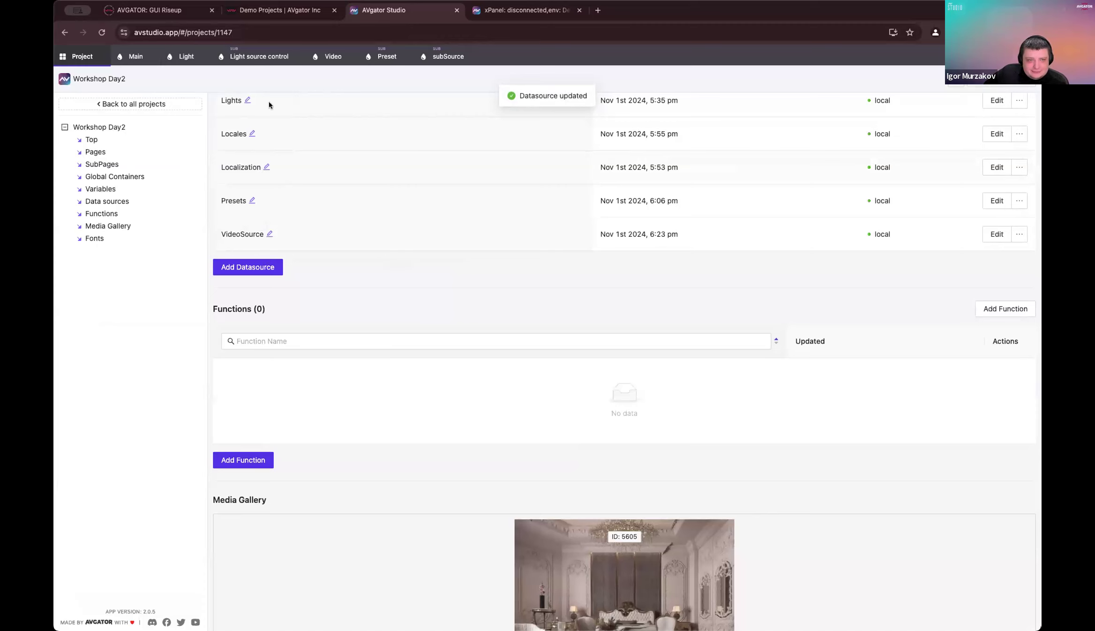
Step: Search the icon library from the subSource button's icon settings for "Amazo", copy the RiAmazonFill icon name, and close the library
click(443, 57)
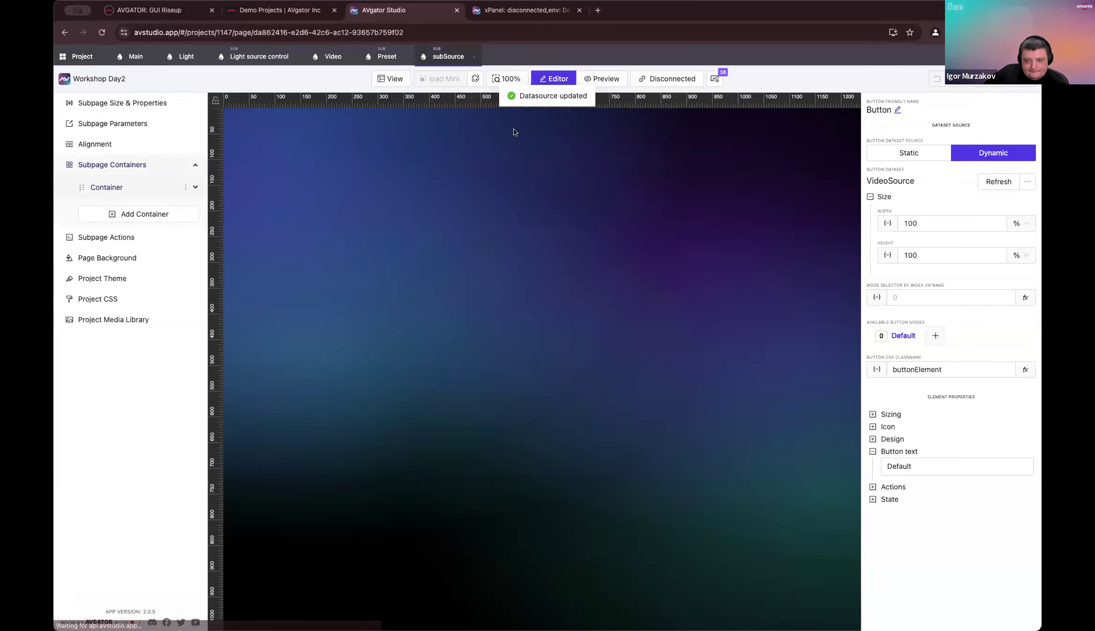
click(885, 426)
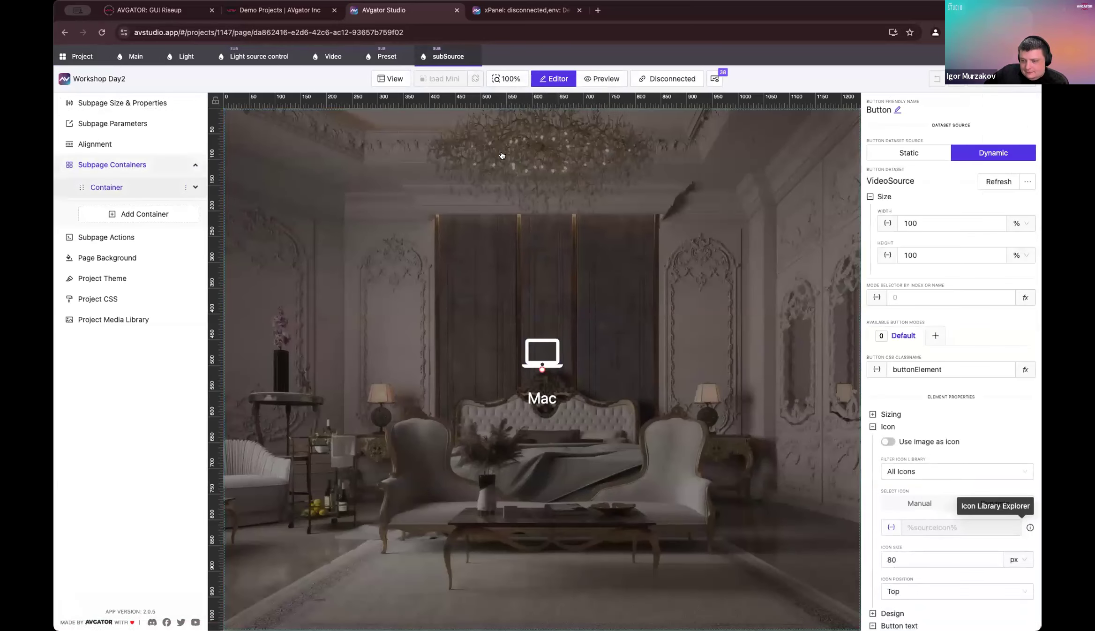
click(1029, 528)
text(Amazo)
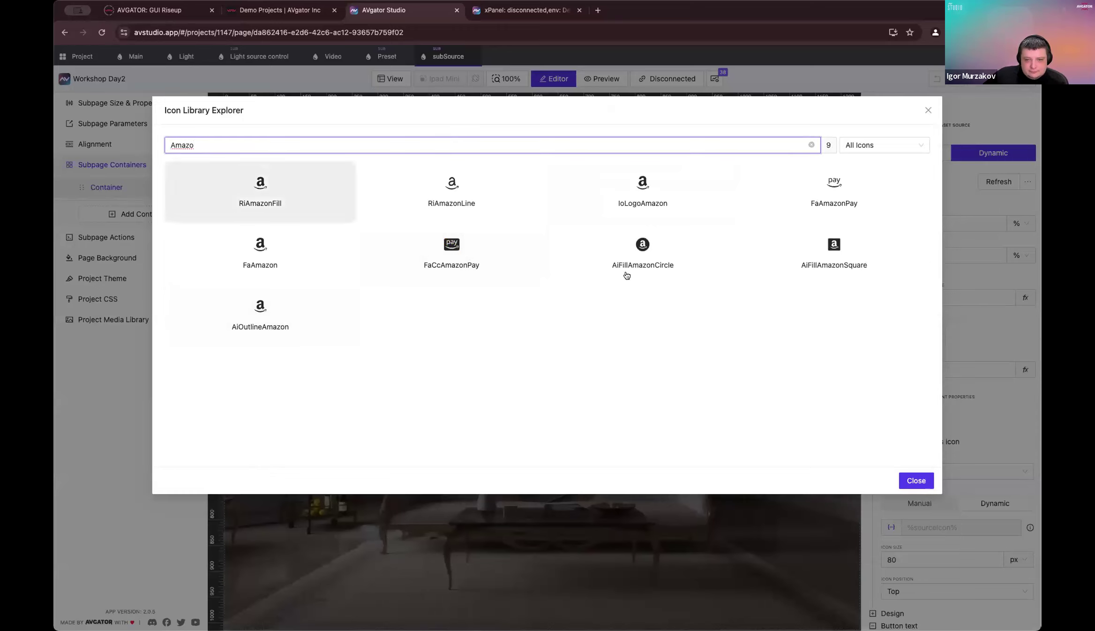
click(261, 192)
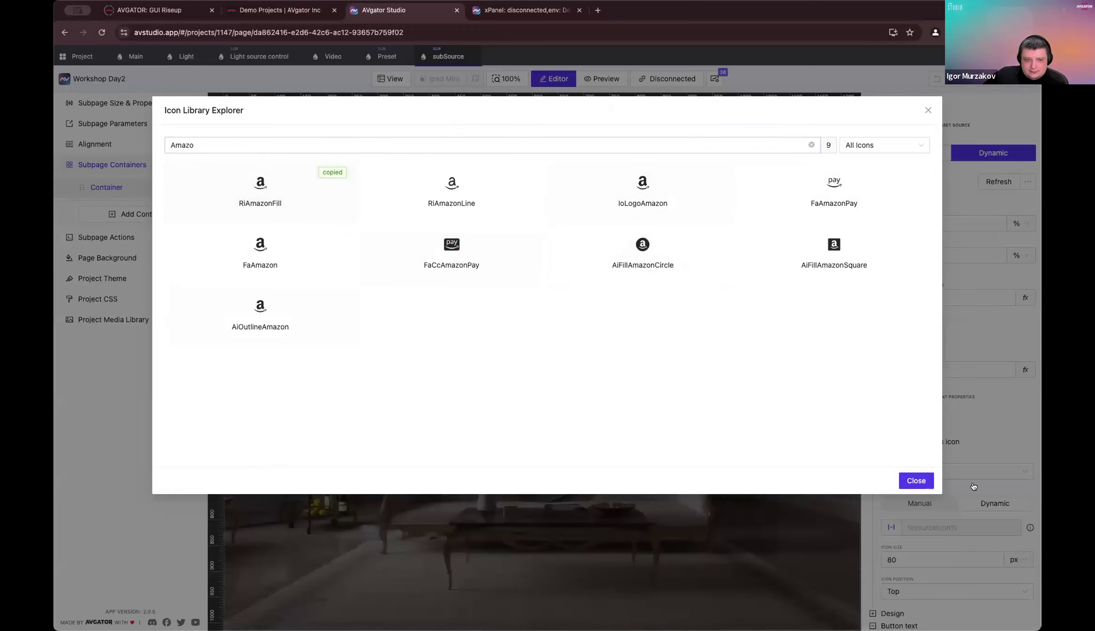
click(974, 486)
Step: Set the Amazon entry's icon to RiAmazonFill in the project's VideoSource data source and save it
click(80, 56)
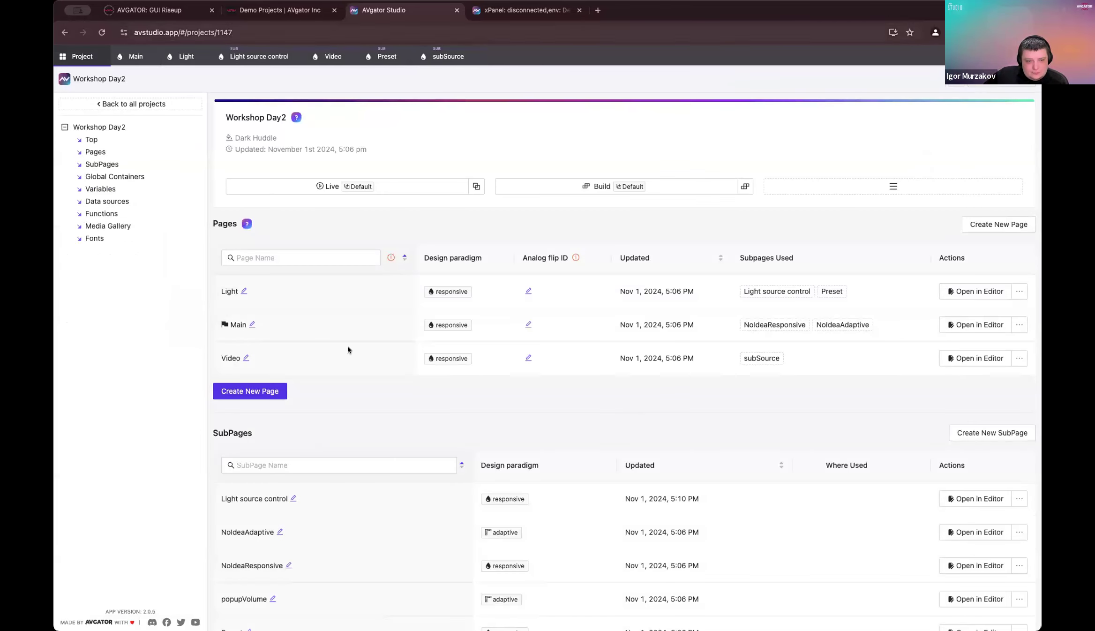
scroll(257, 239, down, 15)
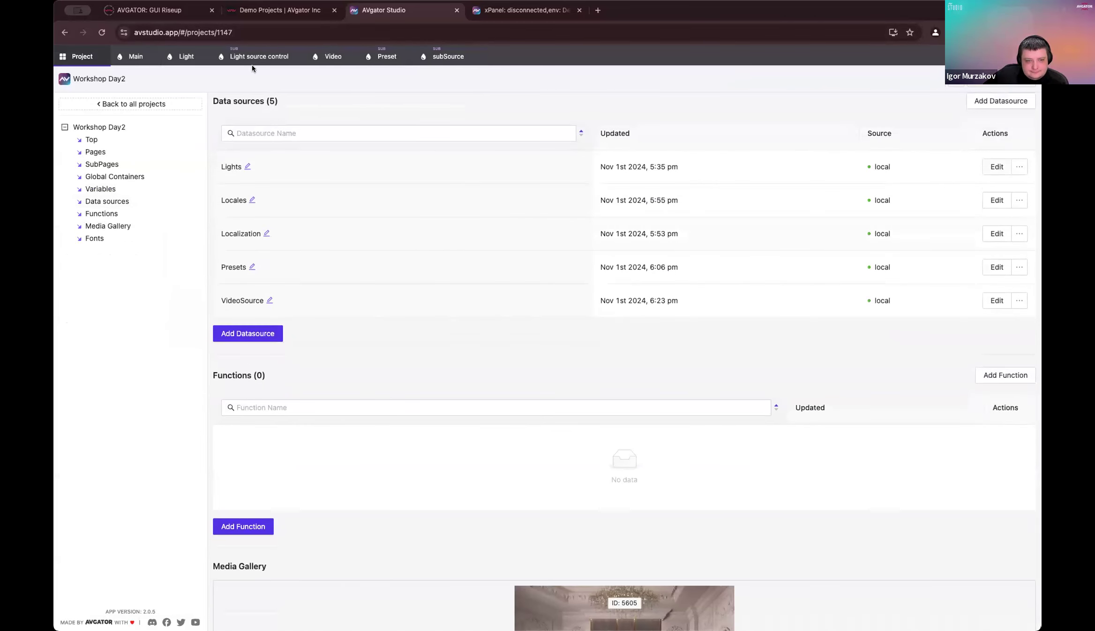
click(992, 300)
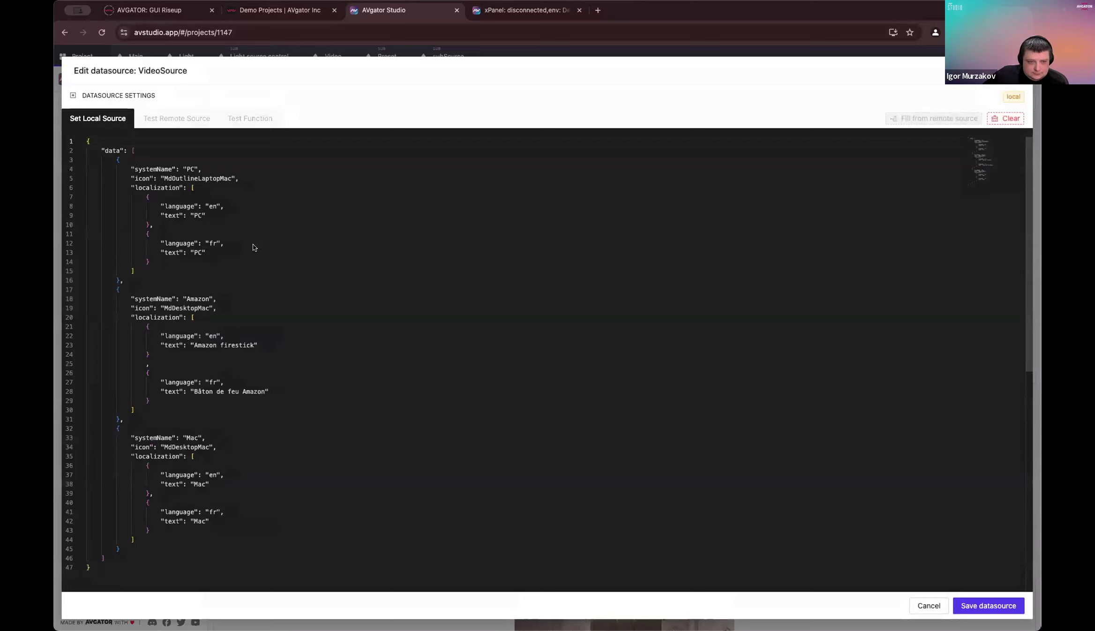
double_click(189, 309)
key(super+v)
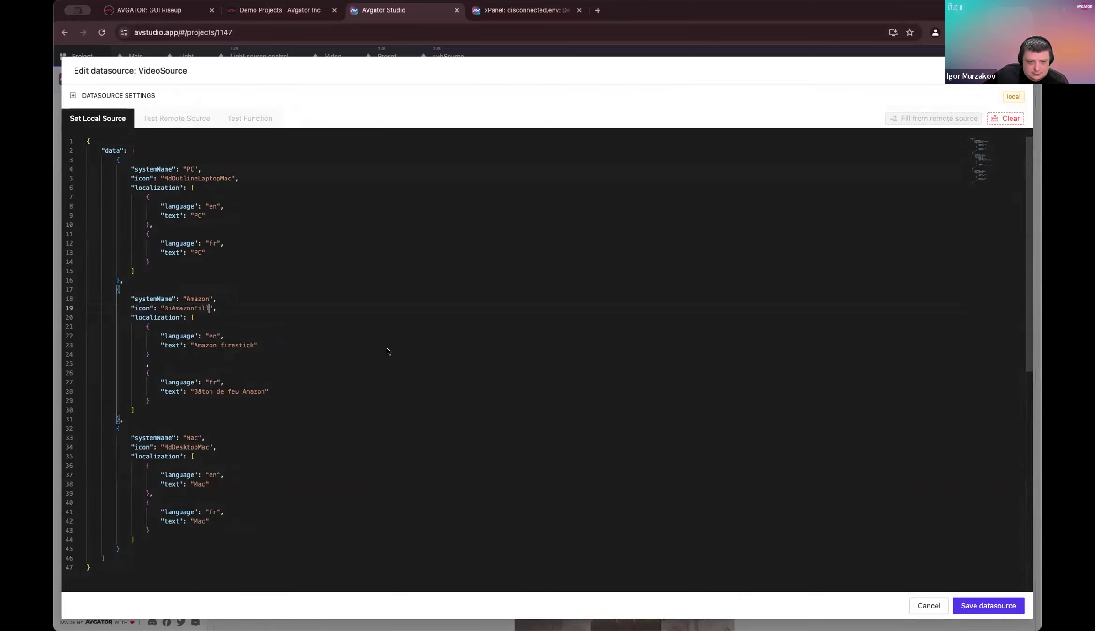
click(994, 602)
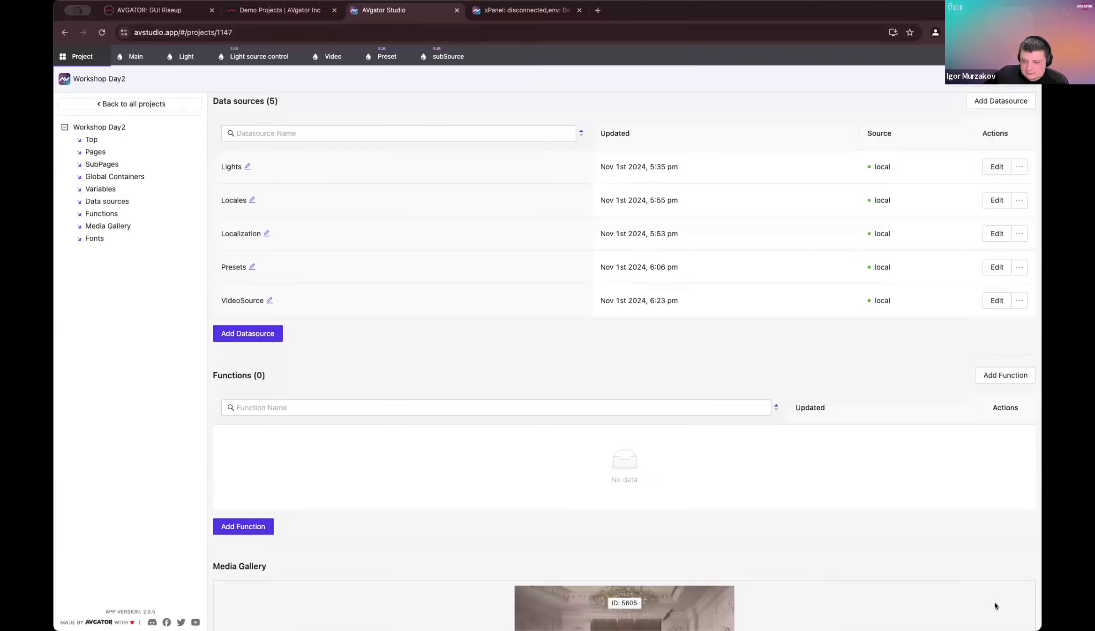
Step: Make the Video page's Subpage List dynamic, using the data array of the VideoSource data source
click(329, 57)
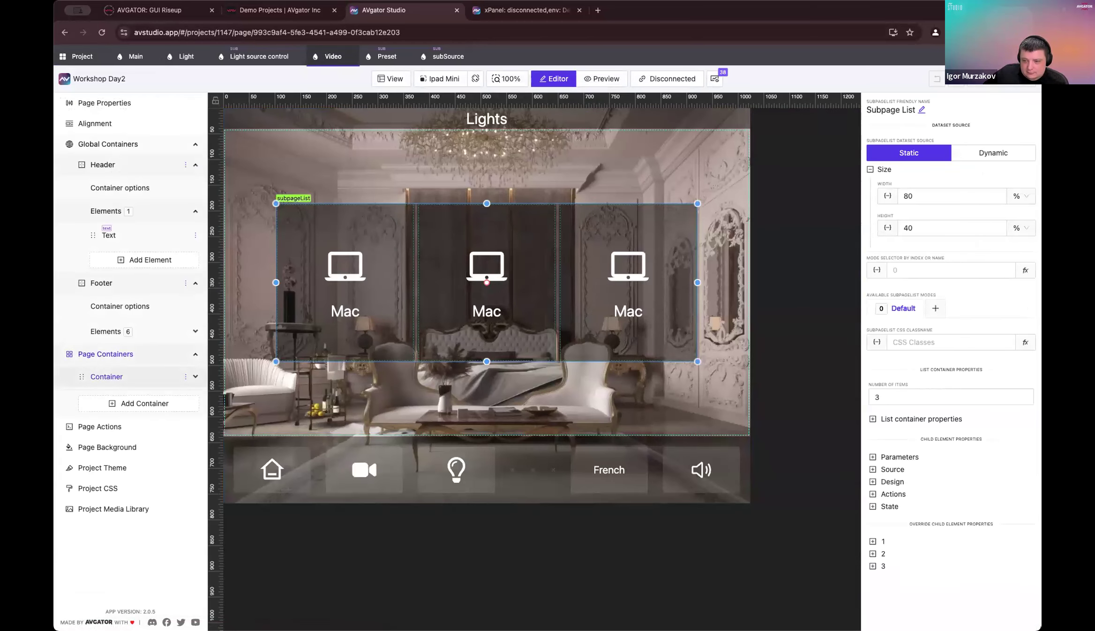
click(993, 152)
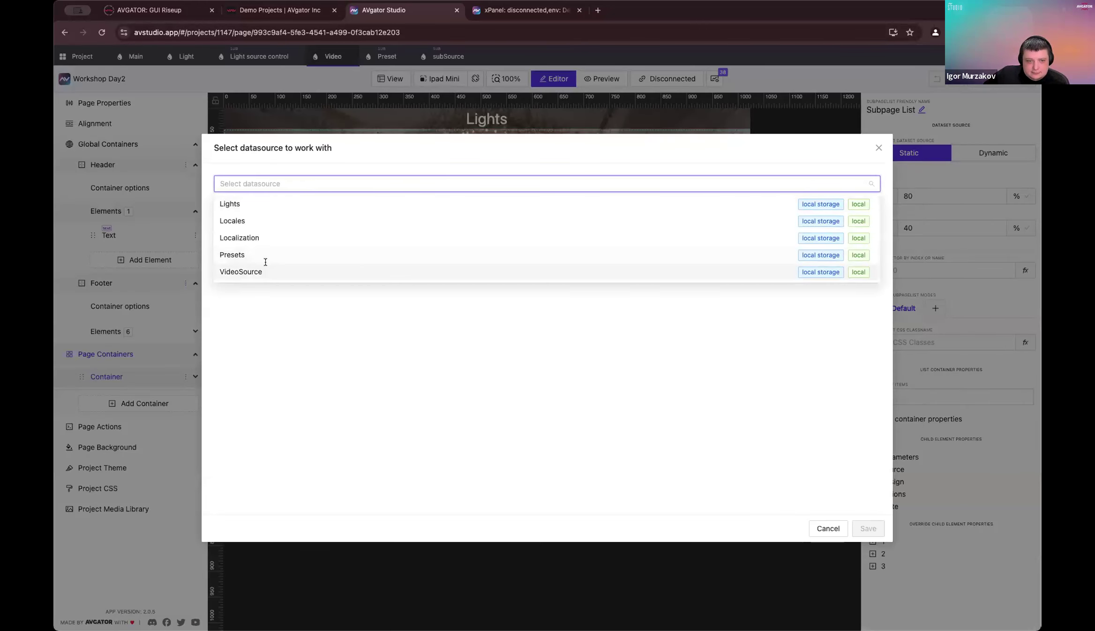
click(265, 270)
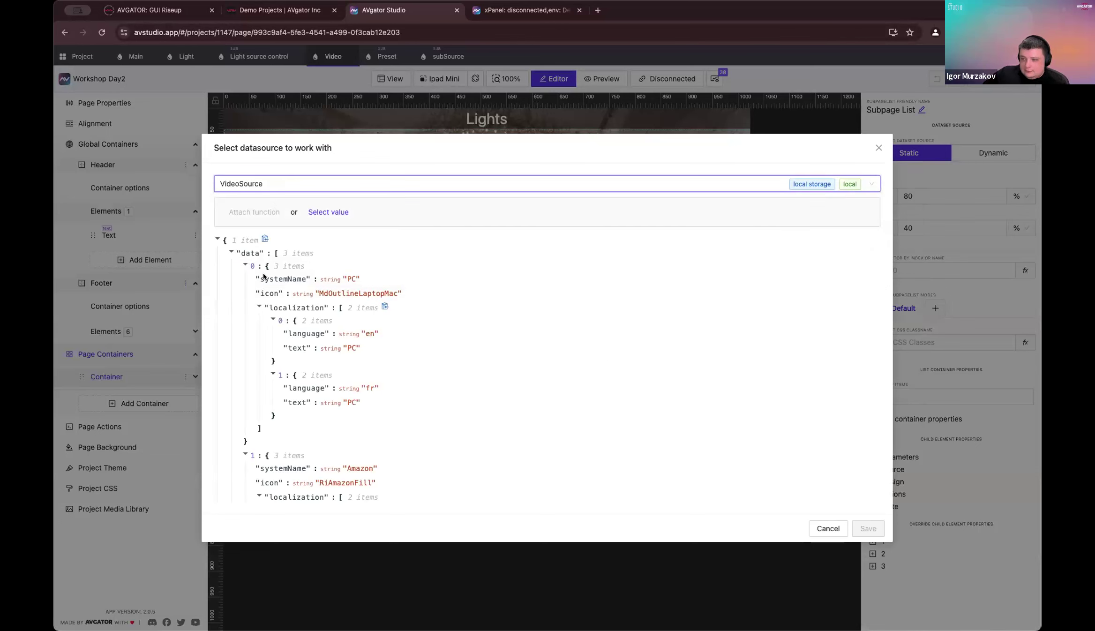
click(328, 212)
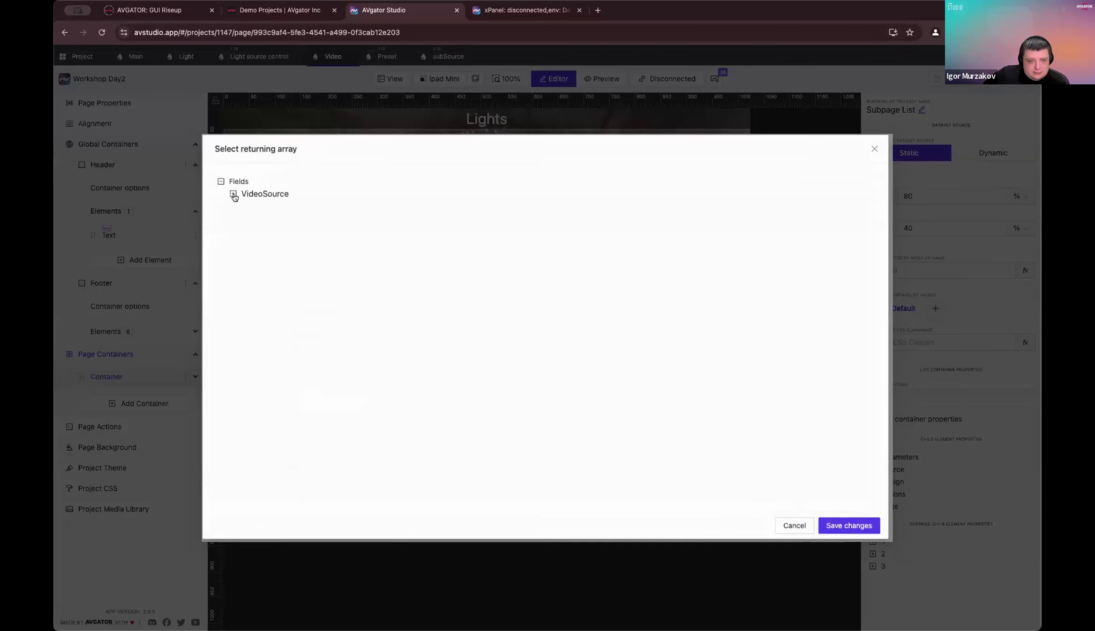
click(296, 201)
click(291, 205)
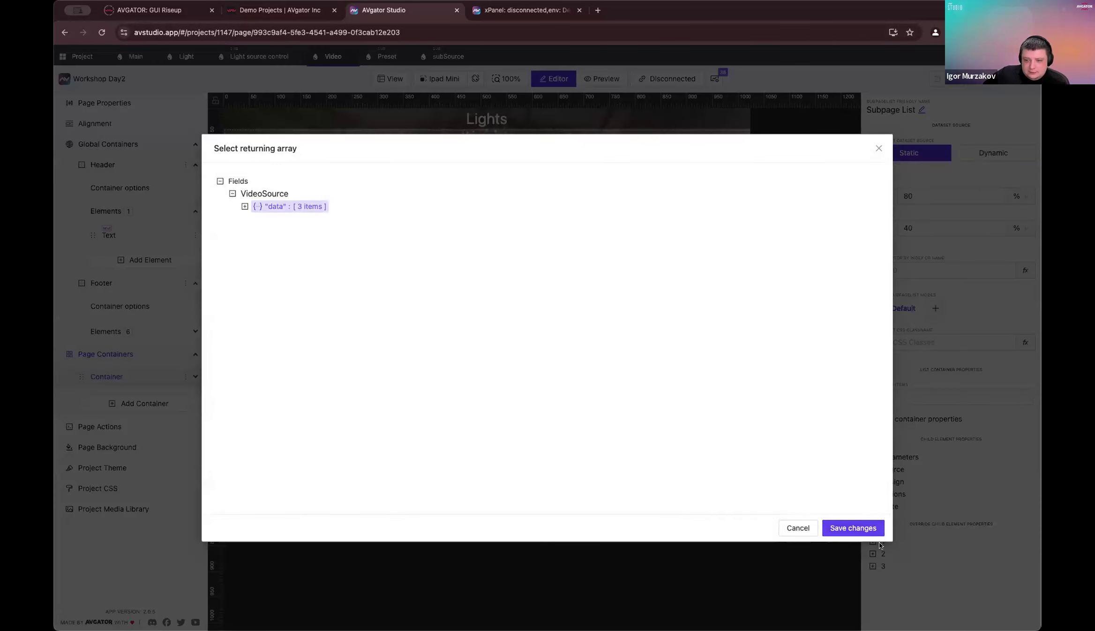
click(853, 527)
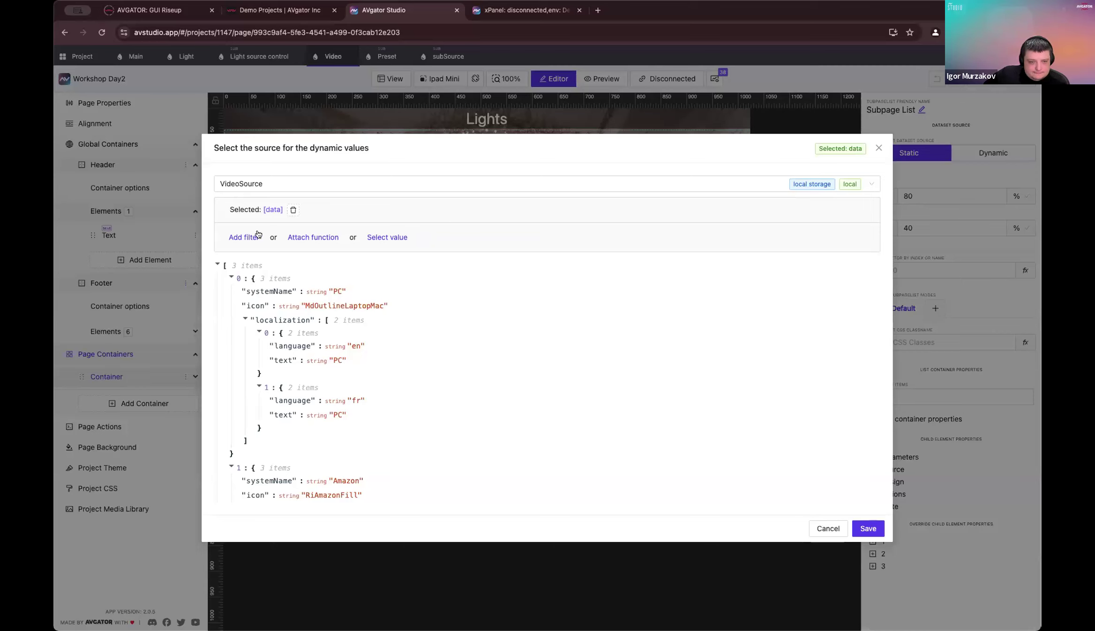
click(231, 277)
click(230, 292)
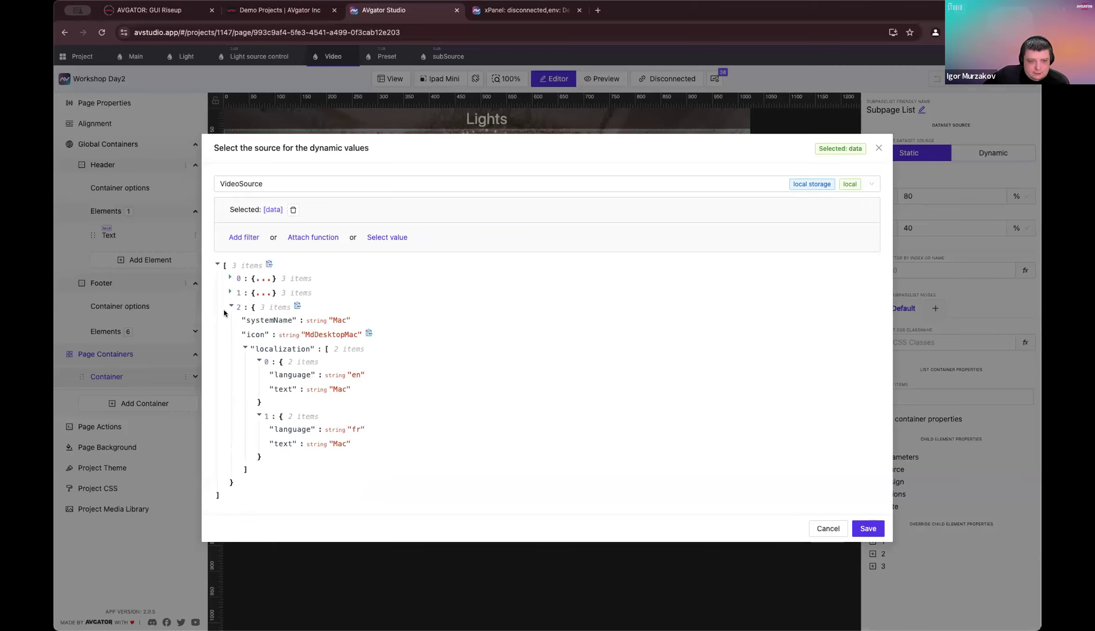
click(869, 530)
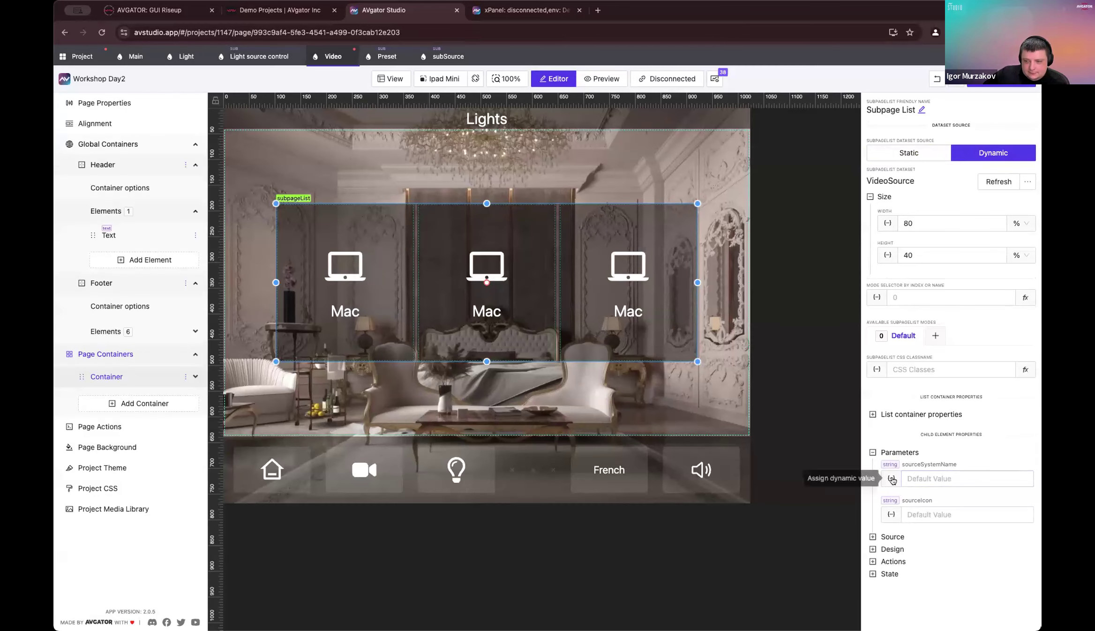
Step: Bind the Subpage List's sourceSystemName parameter to the systemName field of the data source
click(893, 479)
click(230, 224)
click(282, 233)
click(861, 528)
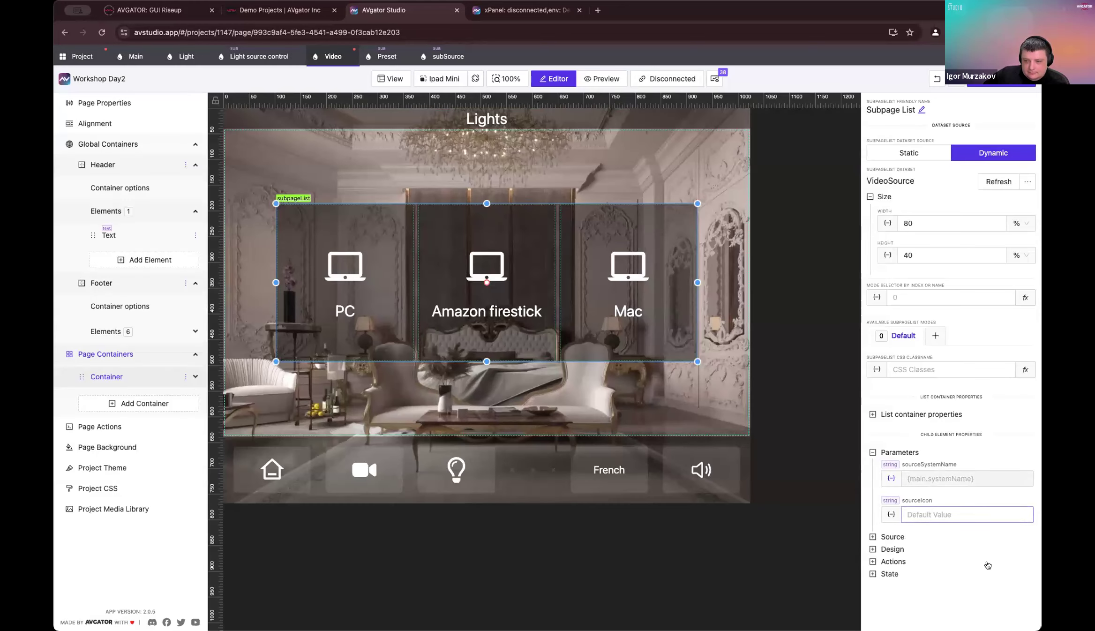
Step: Bind the Subpage List's sourceIcon parameter to the icon field of the data source
click(891, 514)
click(232, 221)
click(334, 245)
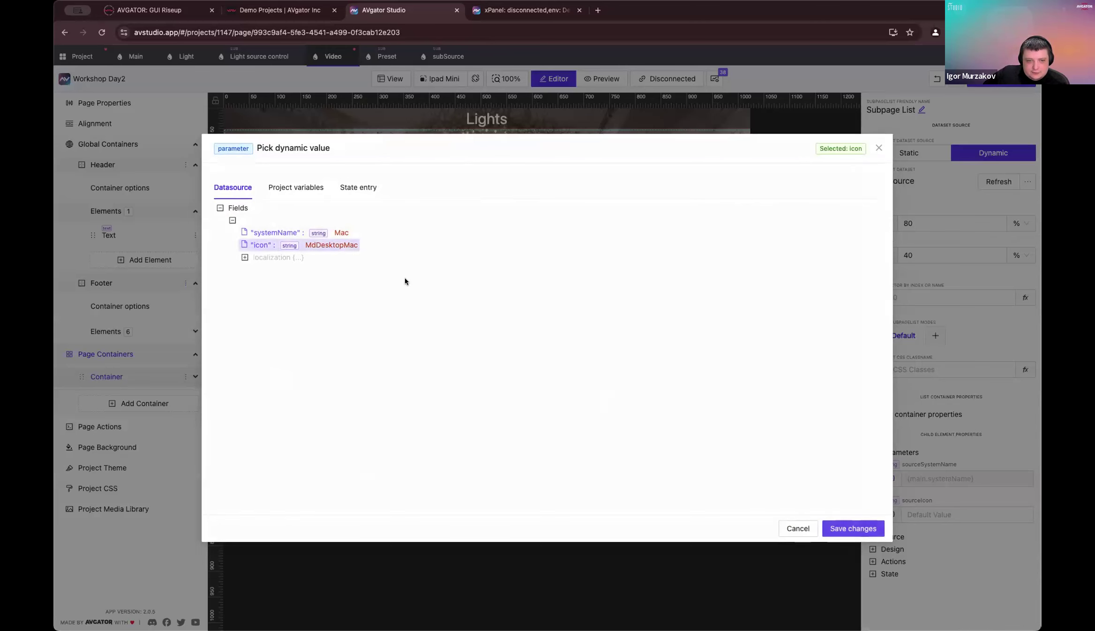
click(844, 528)
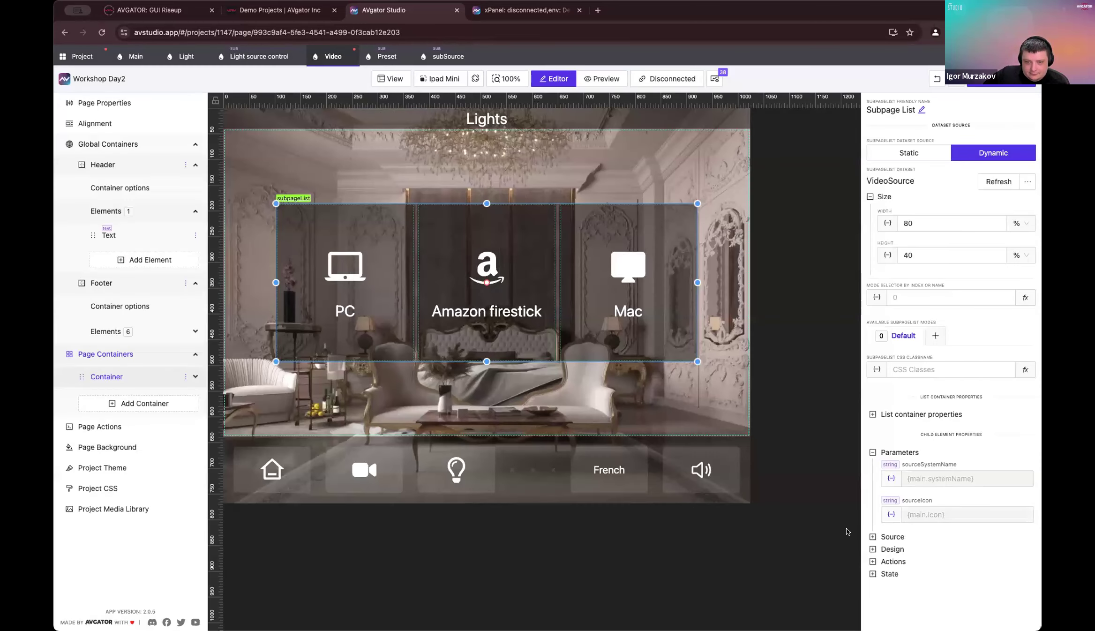
click(721, 199)
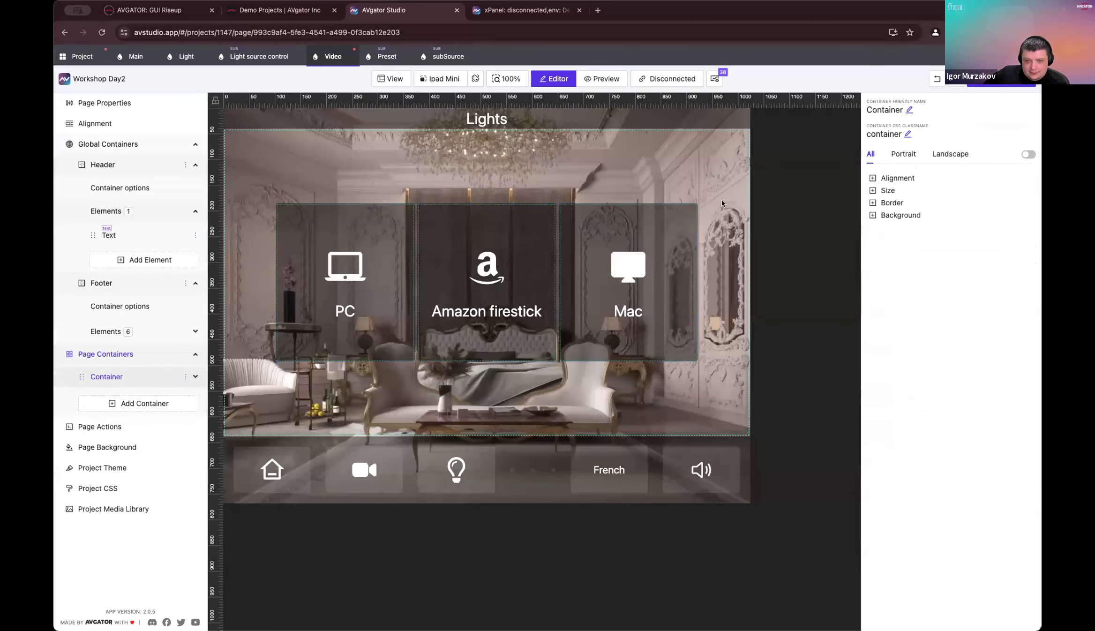
Step: Check the Light page's list for reference and set the Video page's Subpage List height to 70%
click(593, 218)
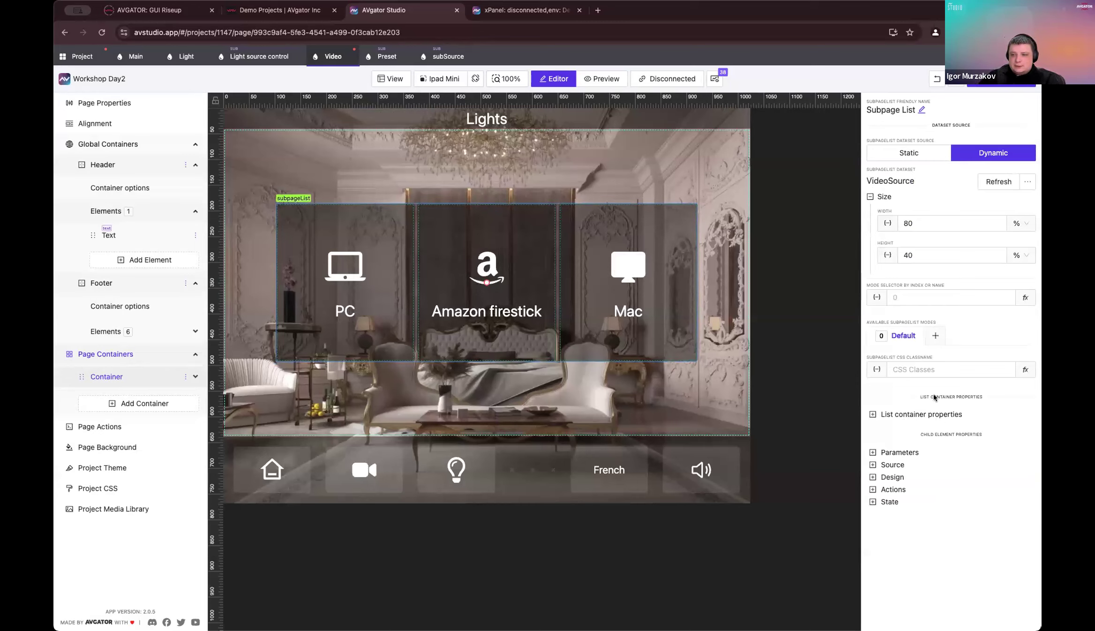
click(947, 229)
click(947, 254)
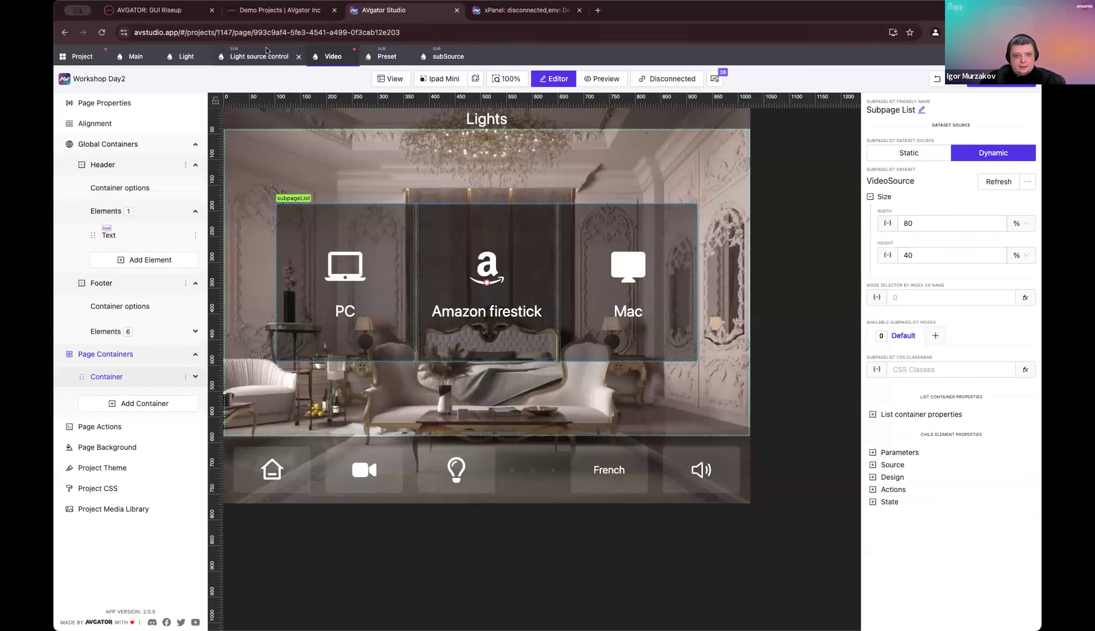
click(187, 57)
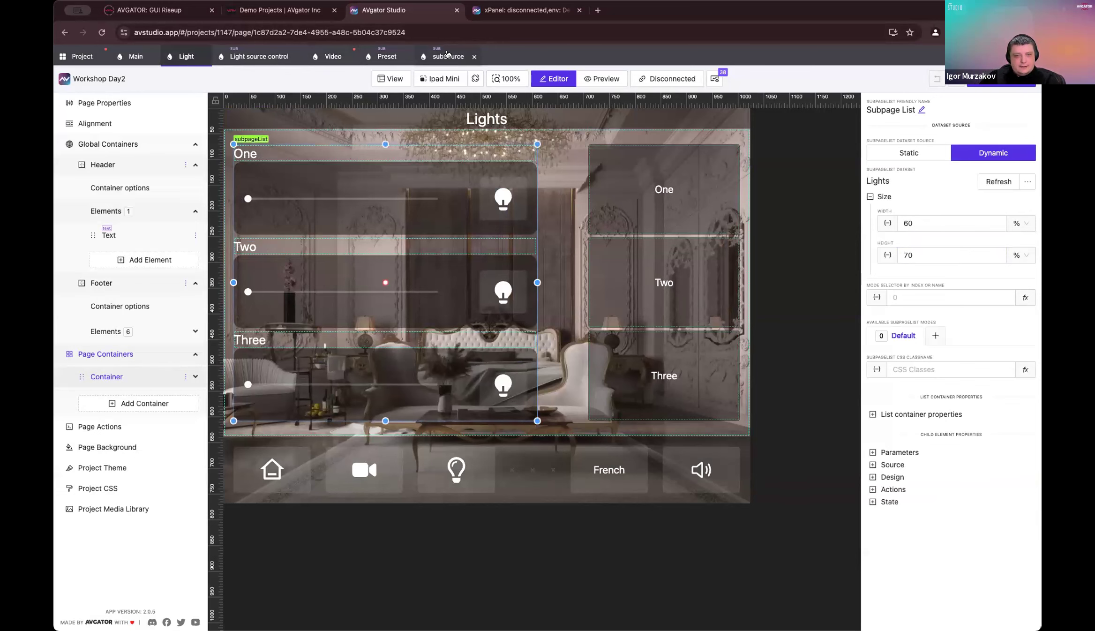
click(333, 57)
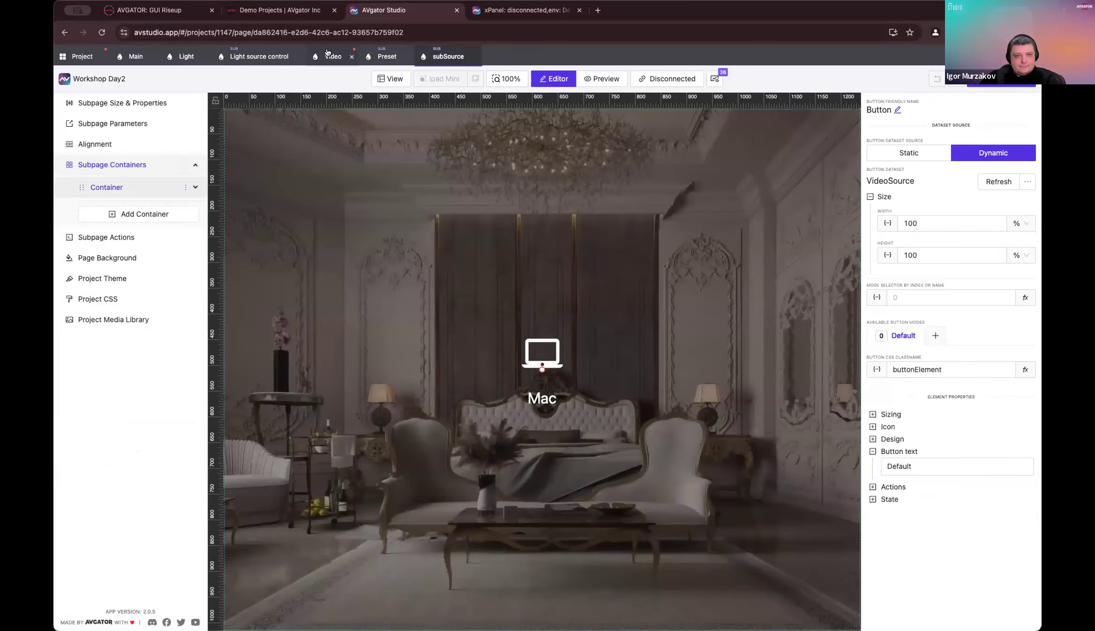
click(501, 281)
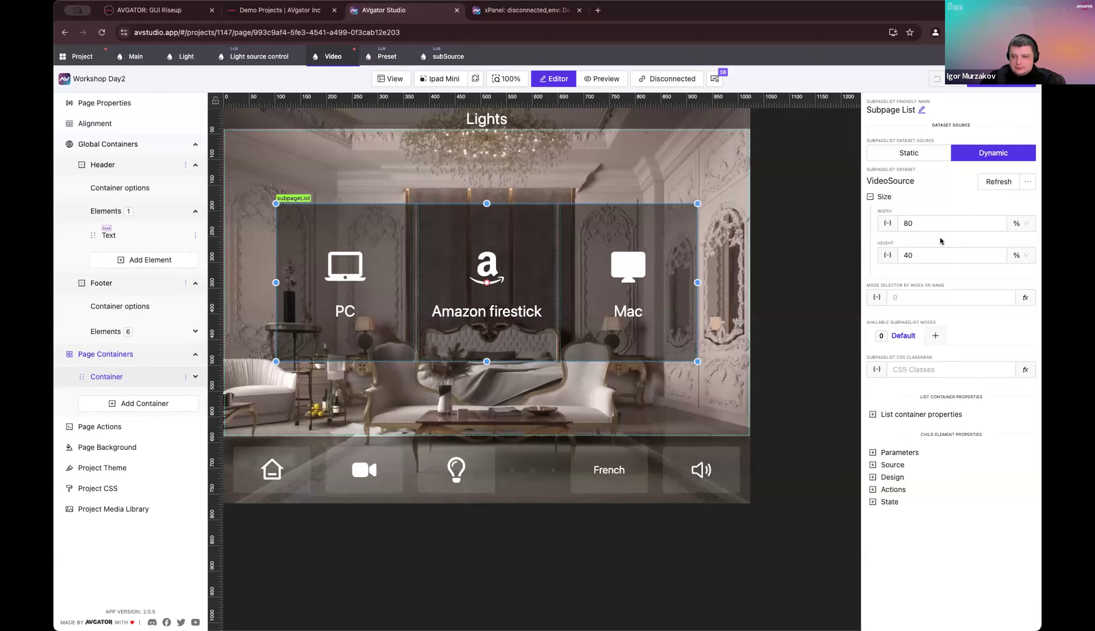
double_click(940, 257)
text(70)
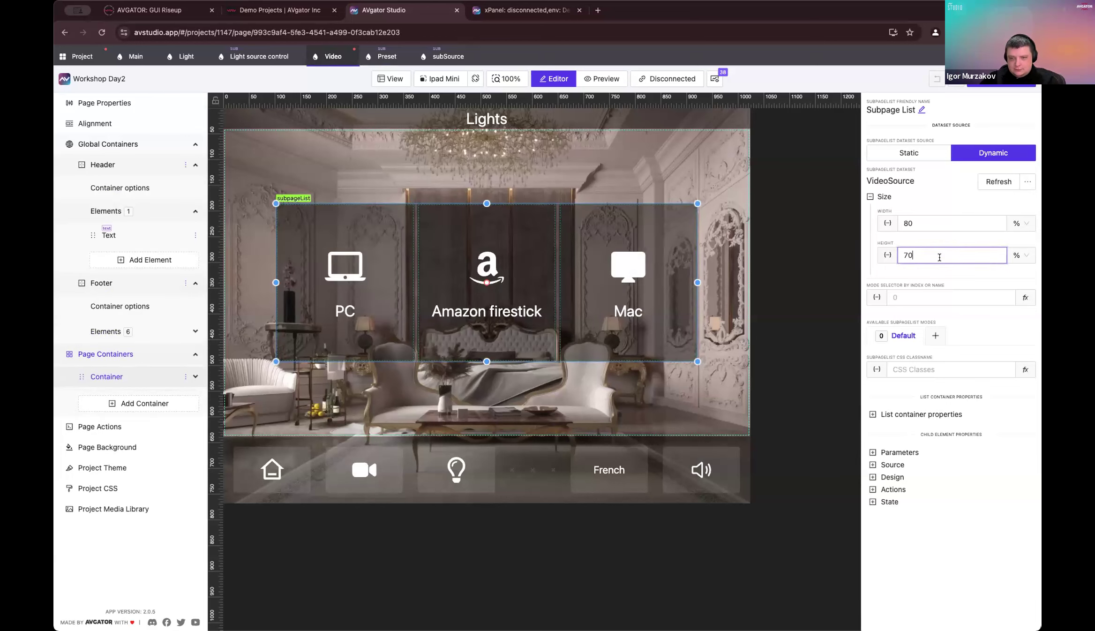
click(733, 228)
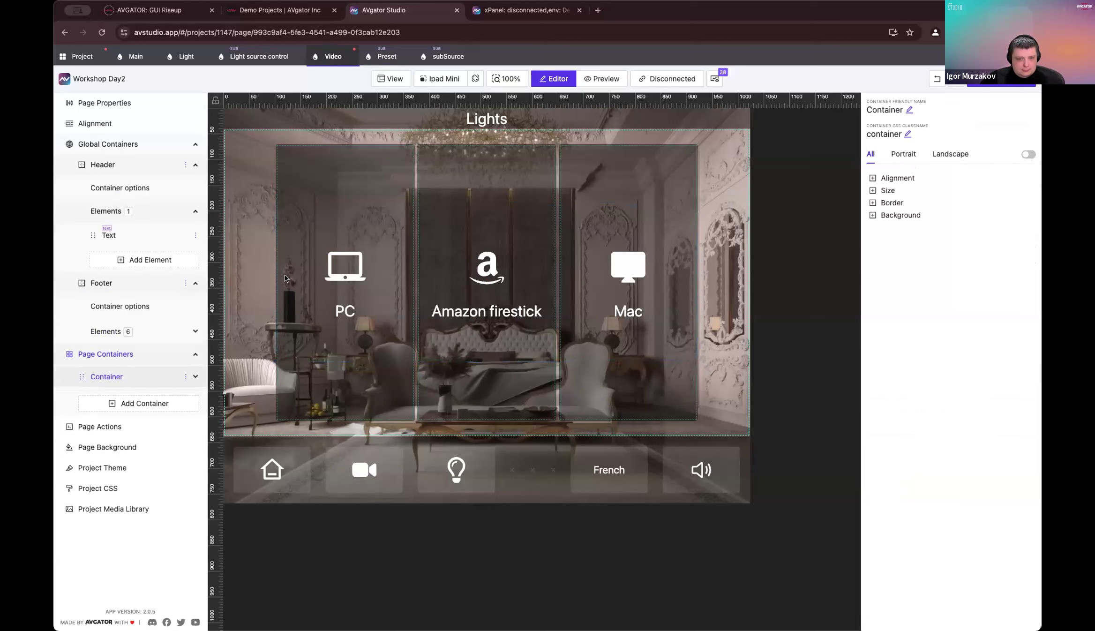
Step: Set the width of the Video page's Subpage List to 90%
click(278, 257)
click(926, 221)
double_click(927, 222)
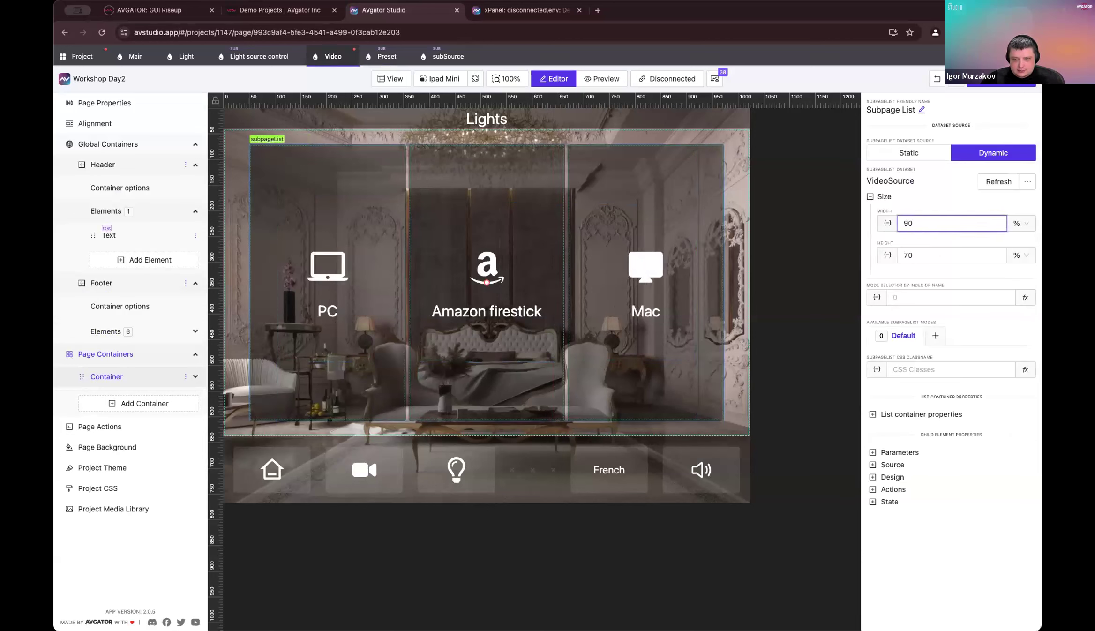
Step: Reselect the Video page's Subpage List and save the project
click(748, 163)
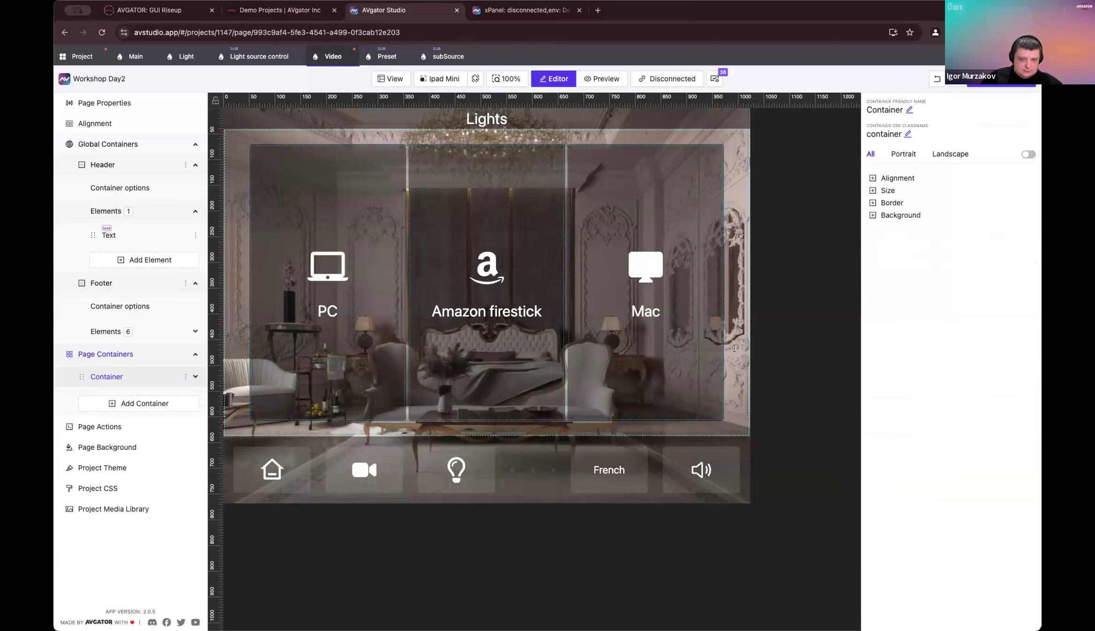
click(660, 318)
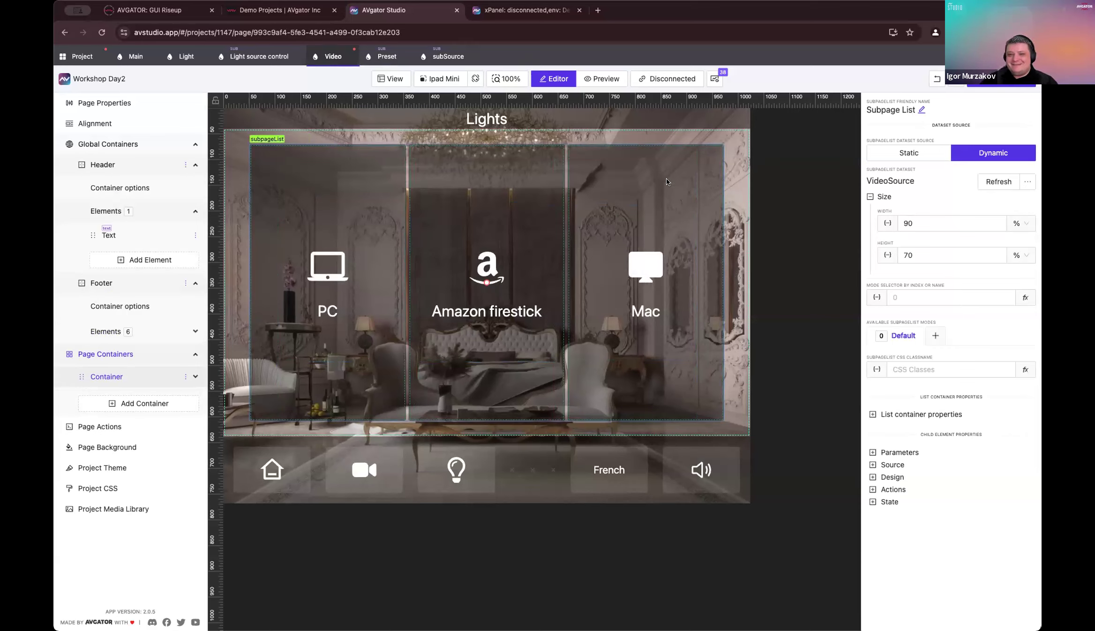
key(super+s)
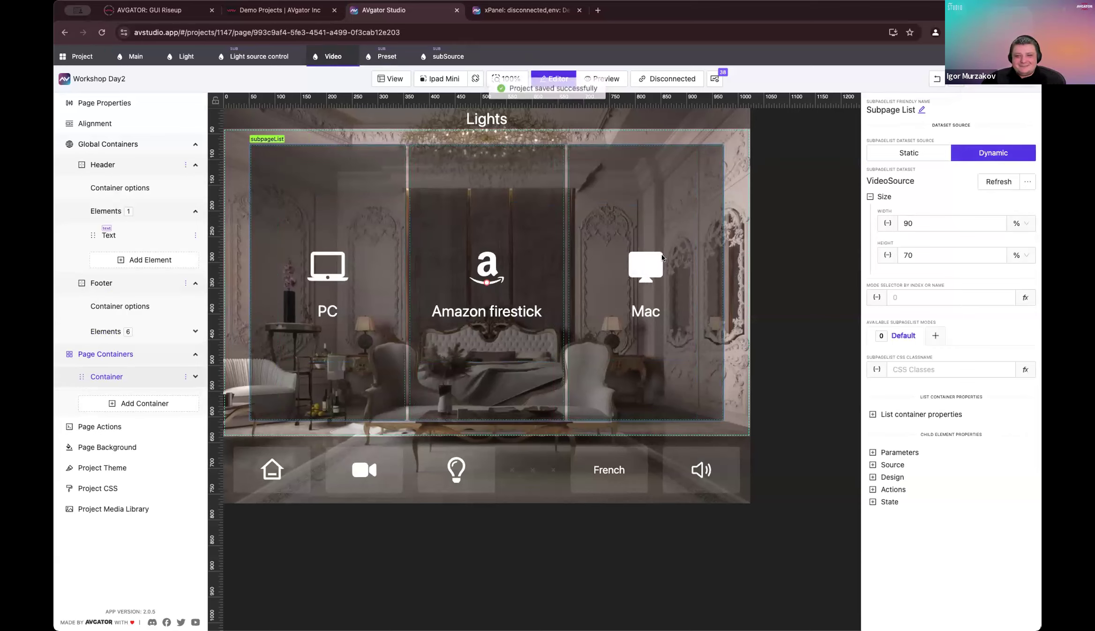
click(745, 139)
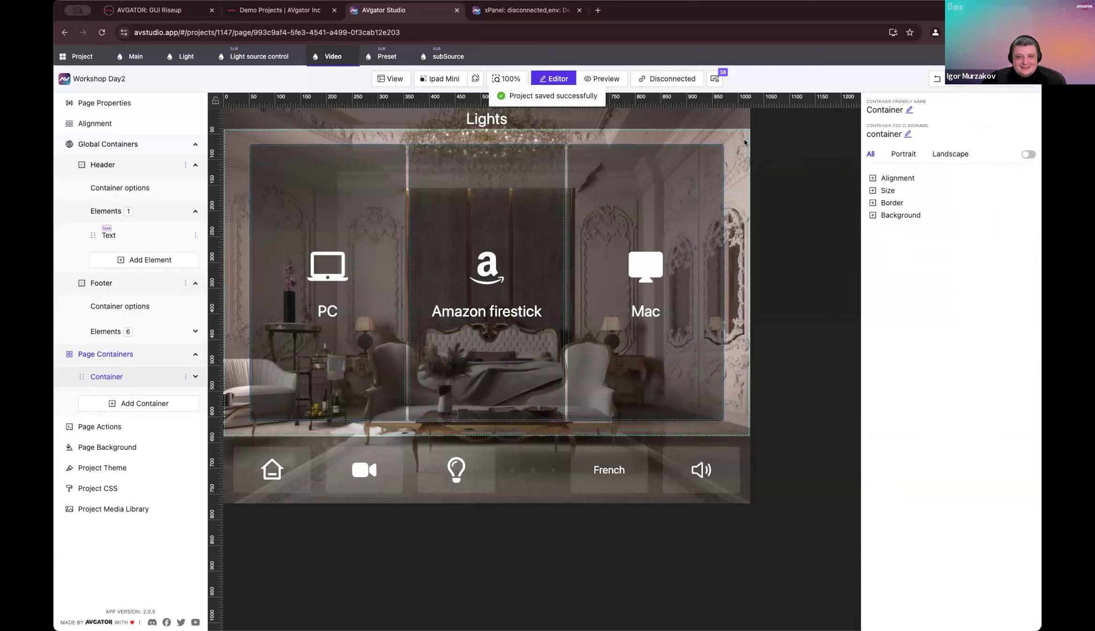
Step: Test the live project's Video page in English and French, then go to its home page
click(536, 10)
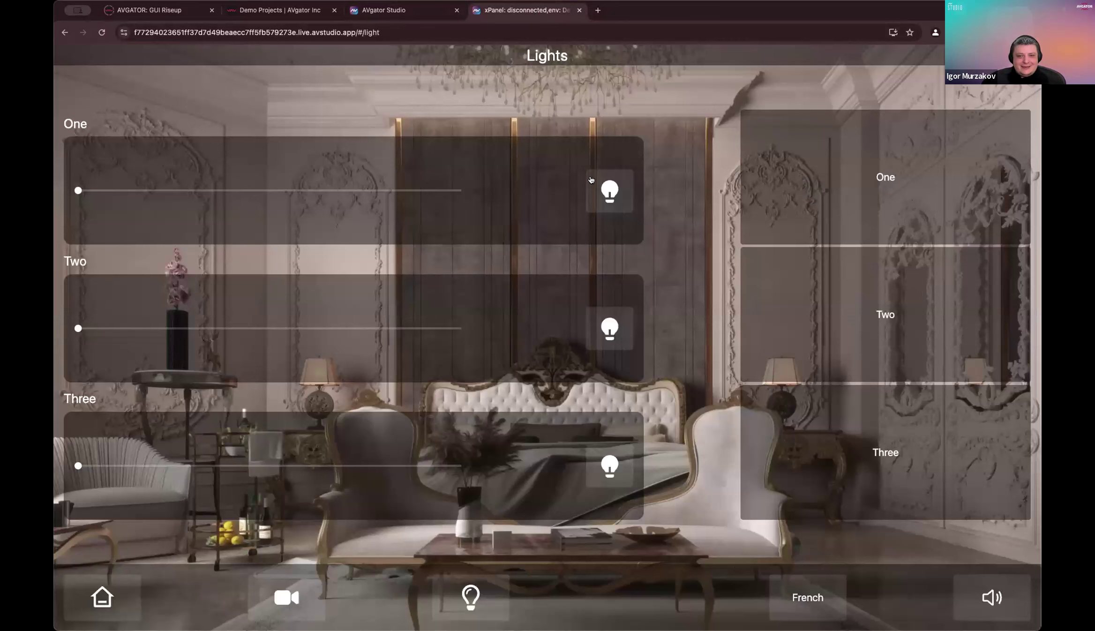
click(283, 604)
click(781, 341)
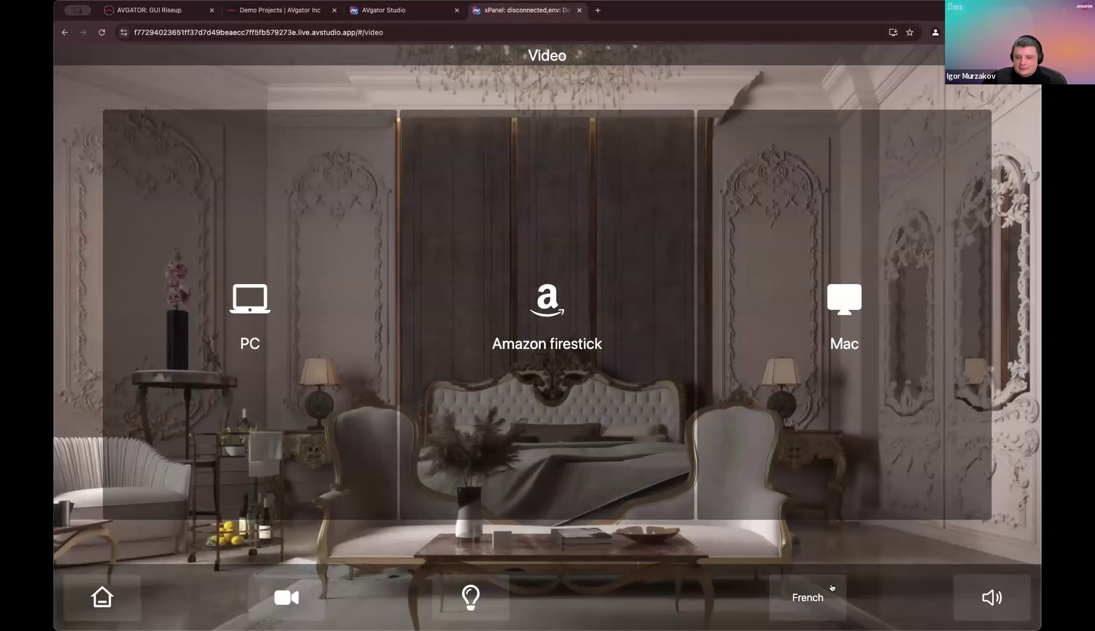
click(804, 607)
click(804, 606)
click(810, 607)
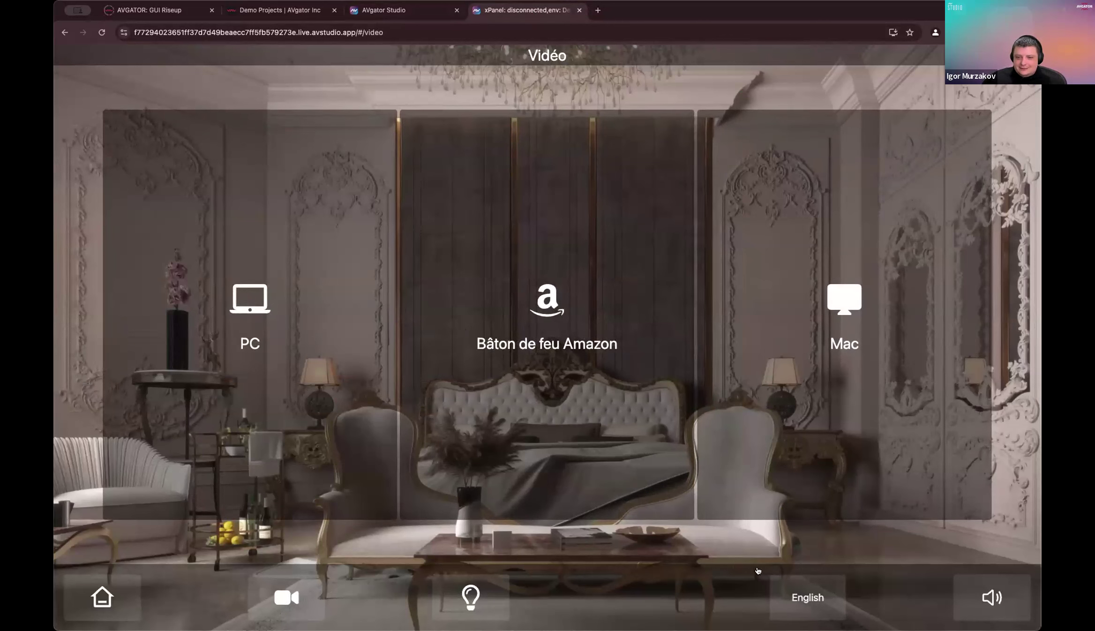
click(789, 608)
click(102, 607)
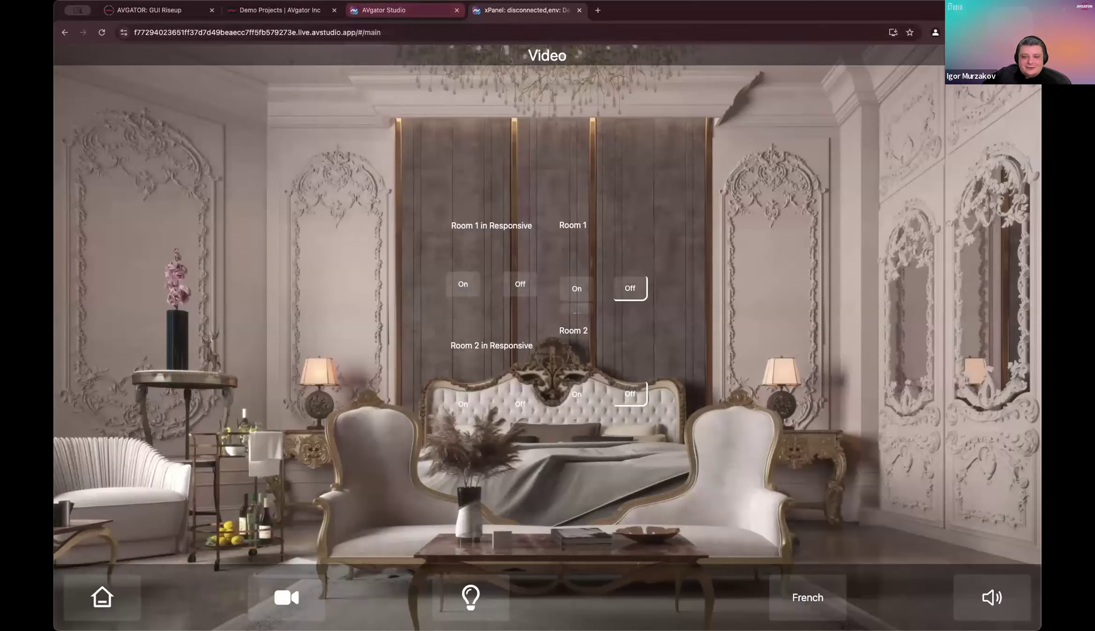
Step: Switch back to AVgator Studio and examine the Main page's two room lists and the subpage behind the responsive one
click(390, 11)
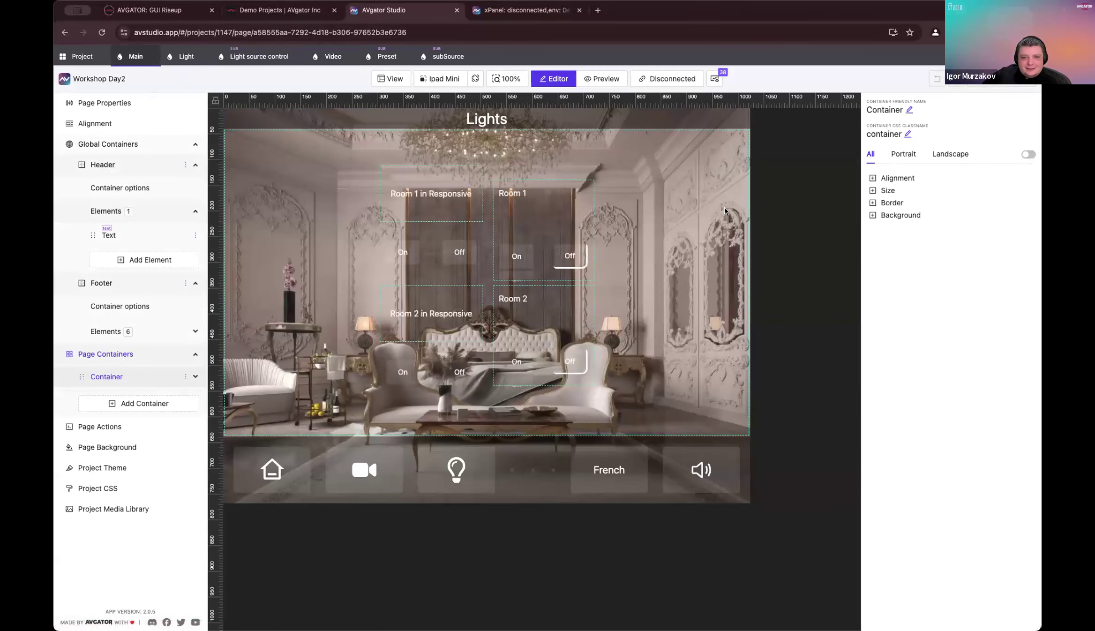
right_click(448, 197)
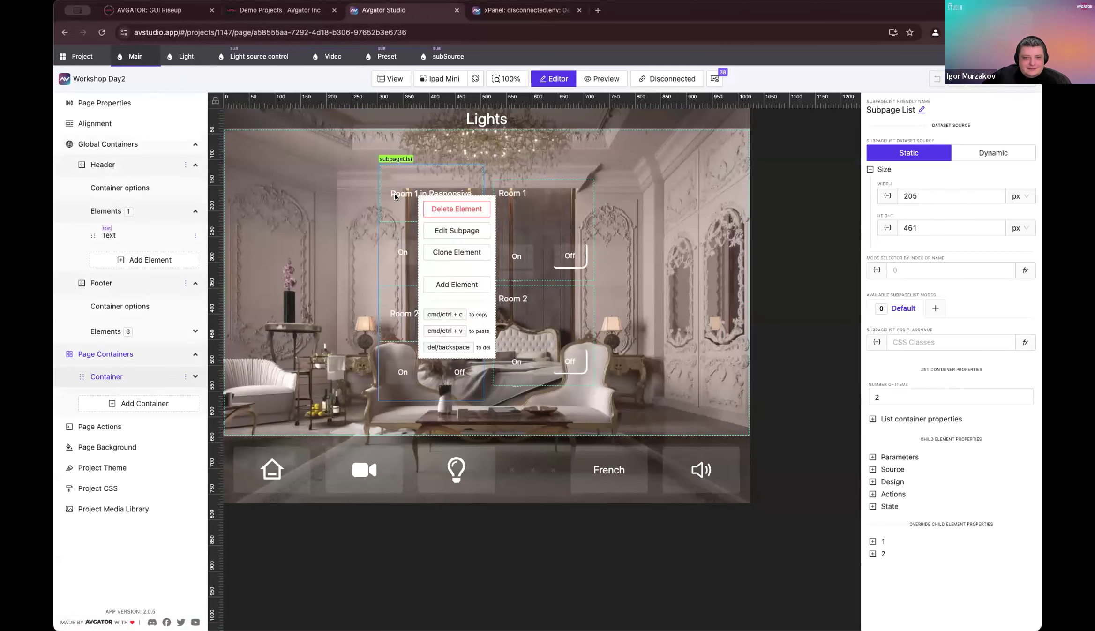
click(349, 207)
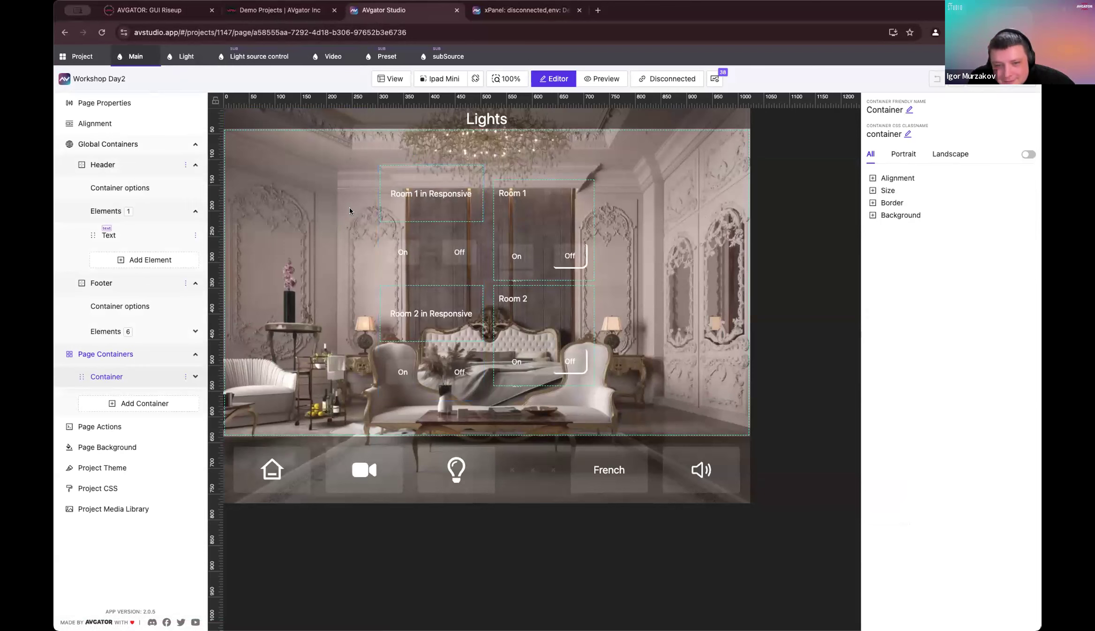
click(542, 265)
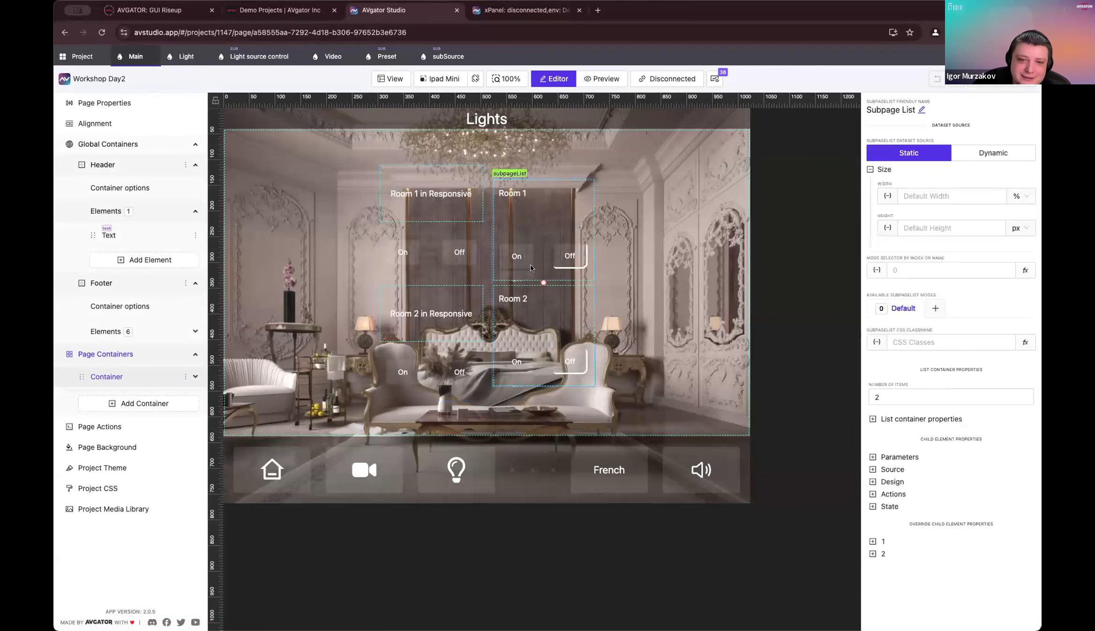
click(429, 205)
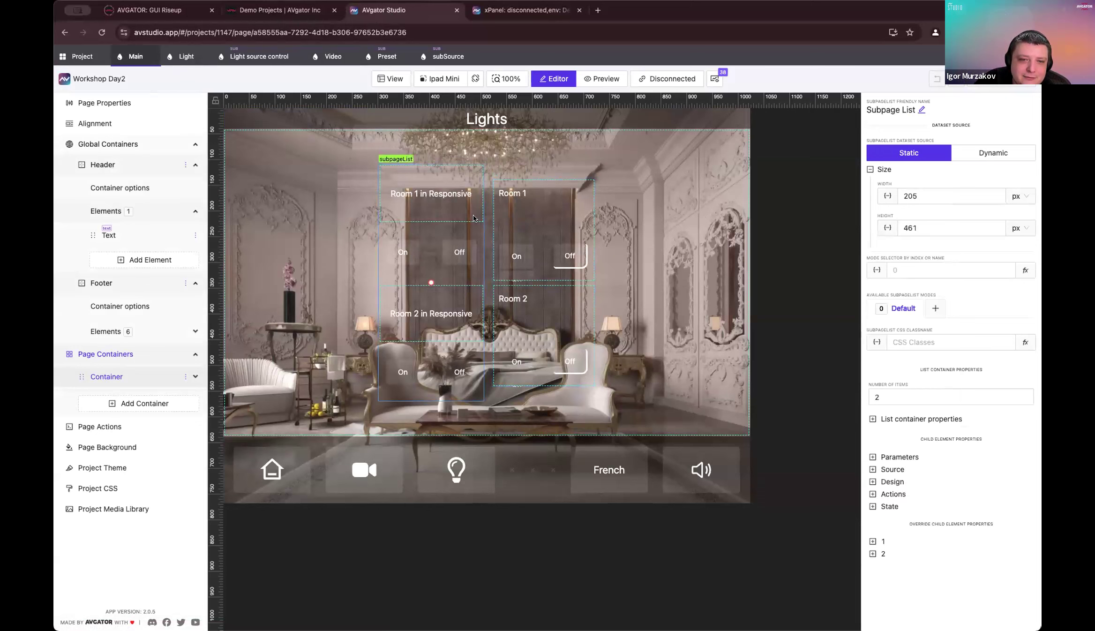
right_click(436, 212)
click(472, 244)
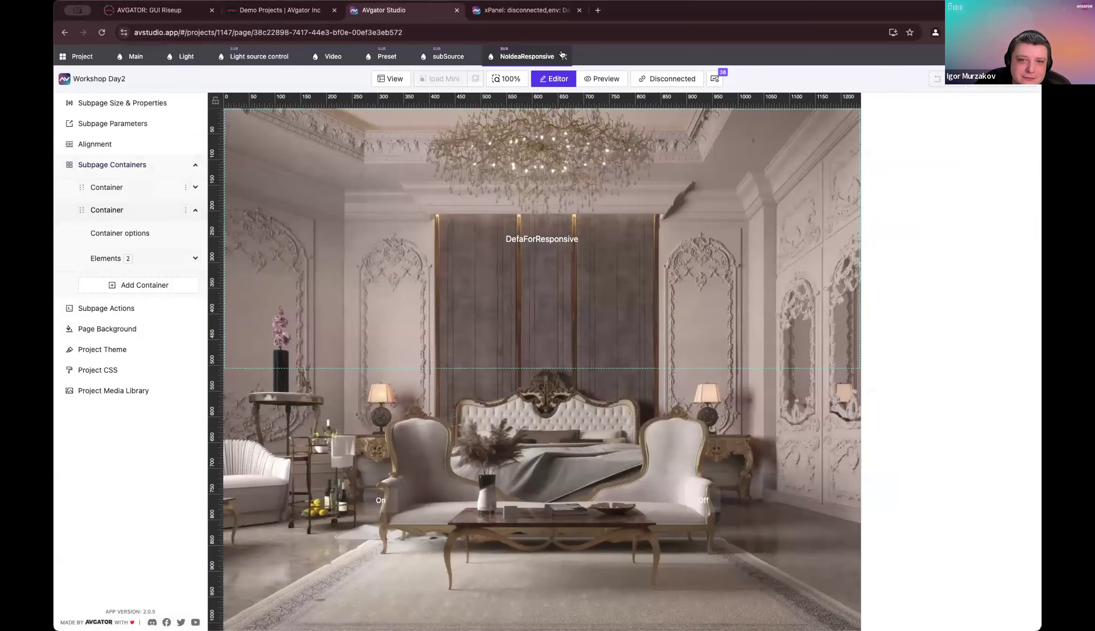
click(566, 56)
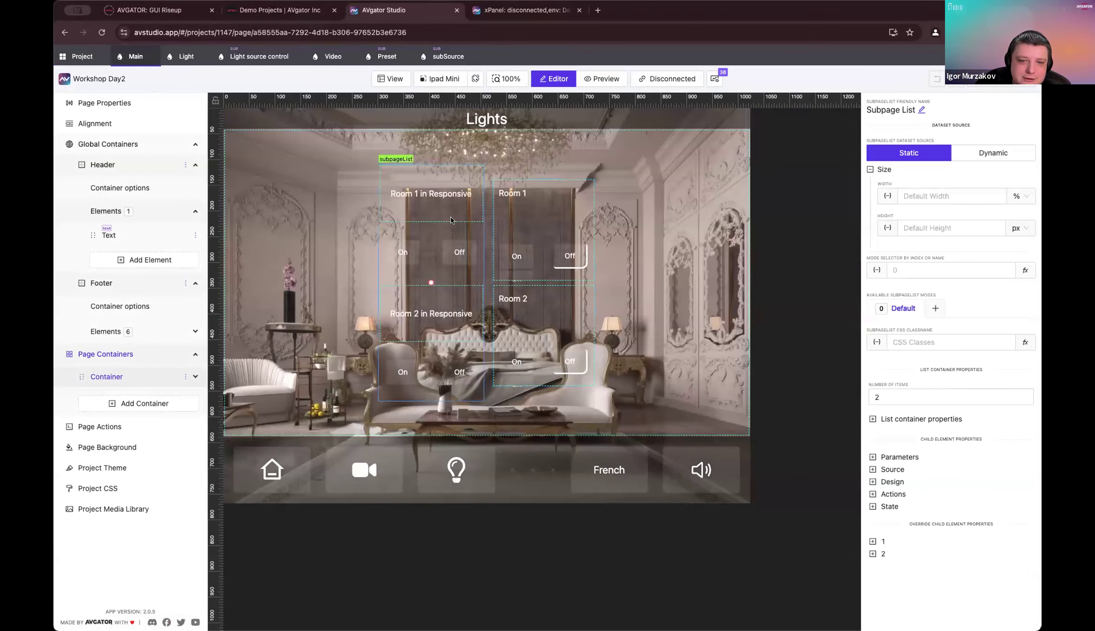
Step: Delete both room subpage lists from the Main page's container
right_click(455, 221)
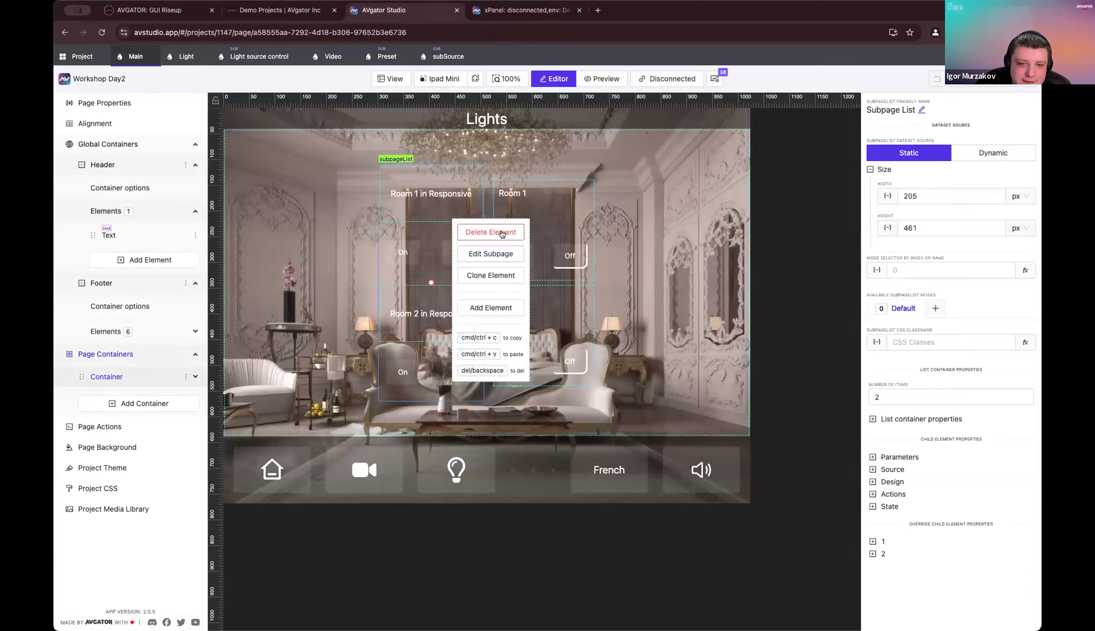
click(490, 232)
click(510, 253)
right_click(530, 249)
click(530, 249)
click(551, 259)
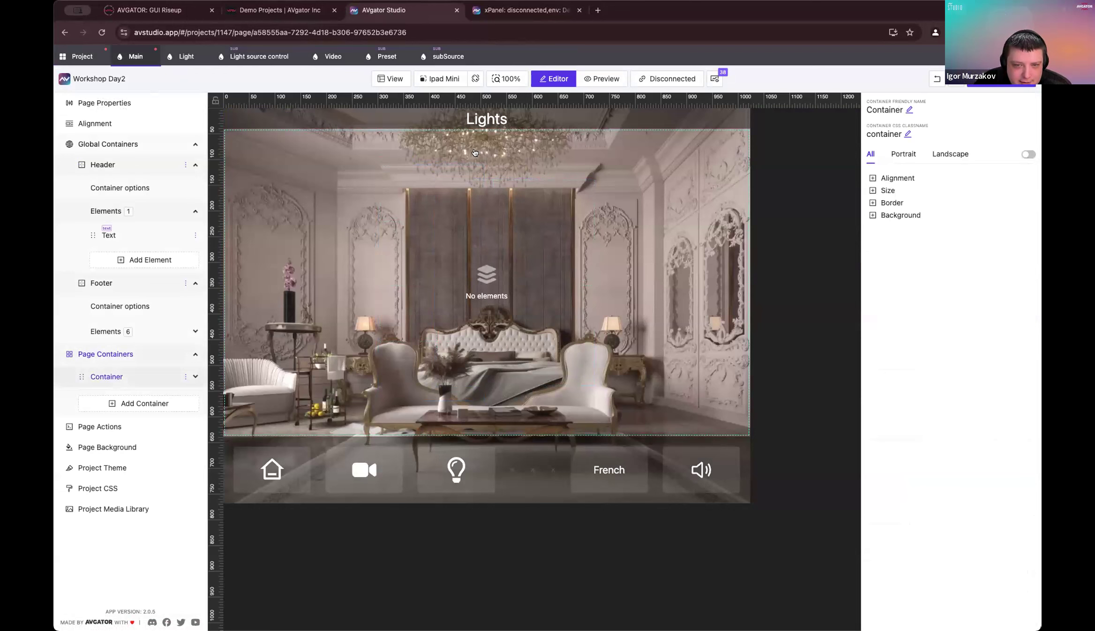
Step: Check the header text's settings and the value the Main page's On Load action assigns to the currentPage variable
click(488, 120)
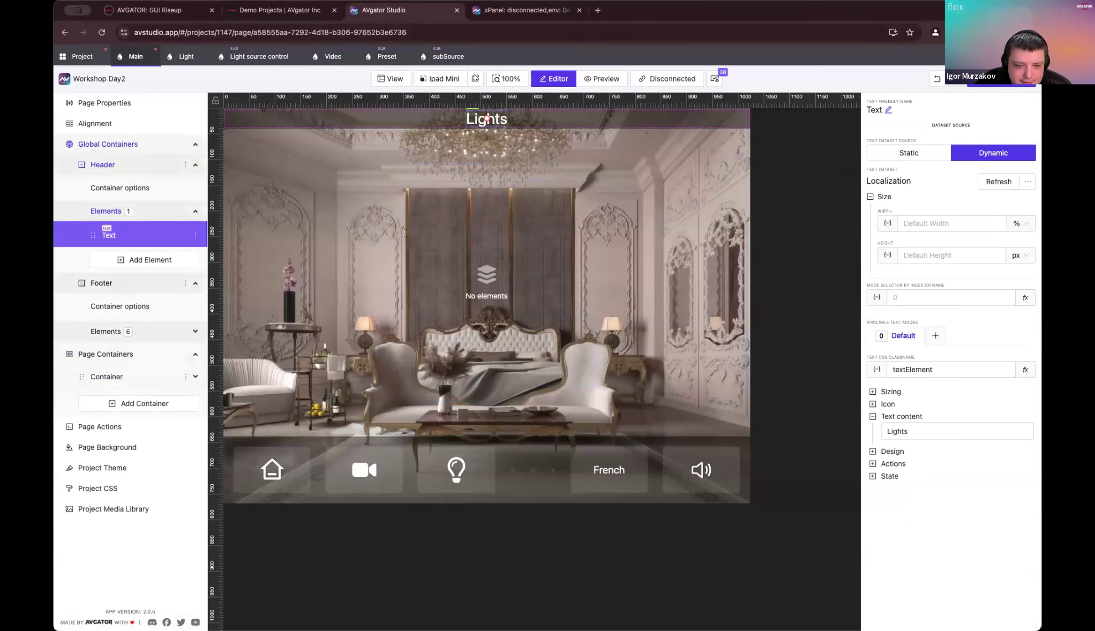
click(108, 427)
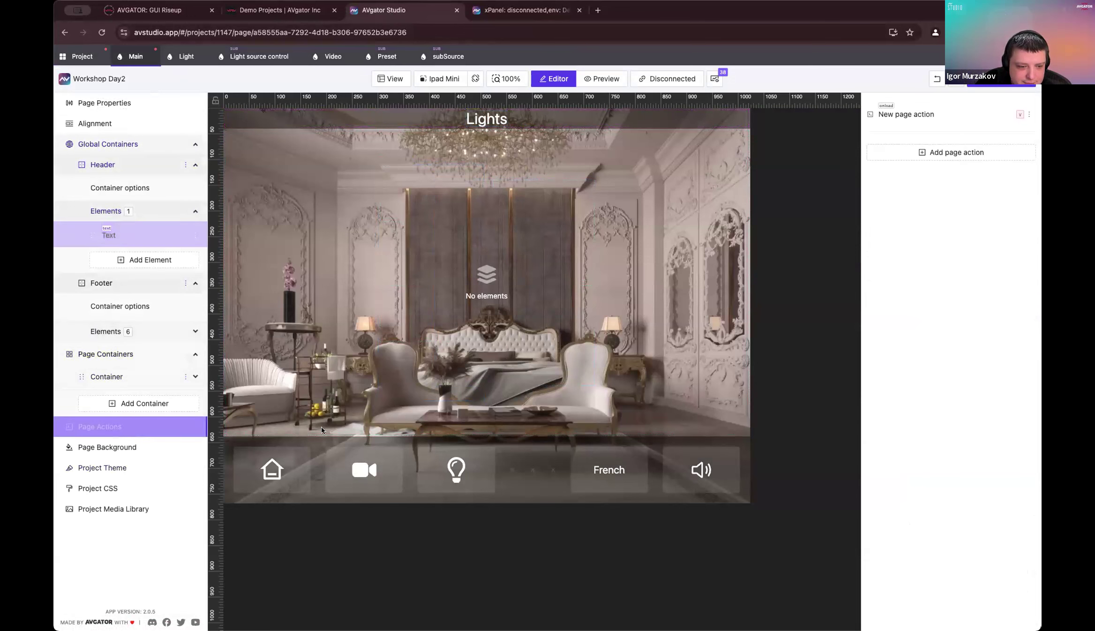
click(1028, 114)
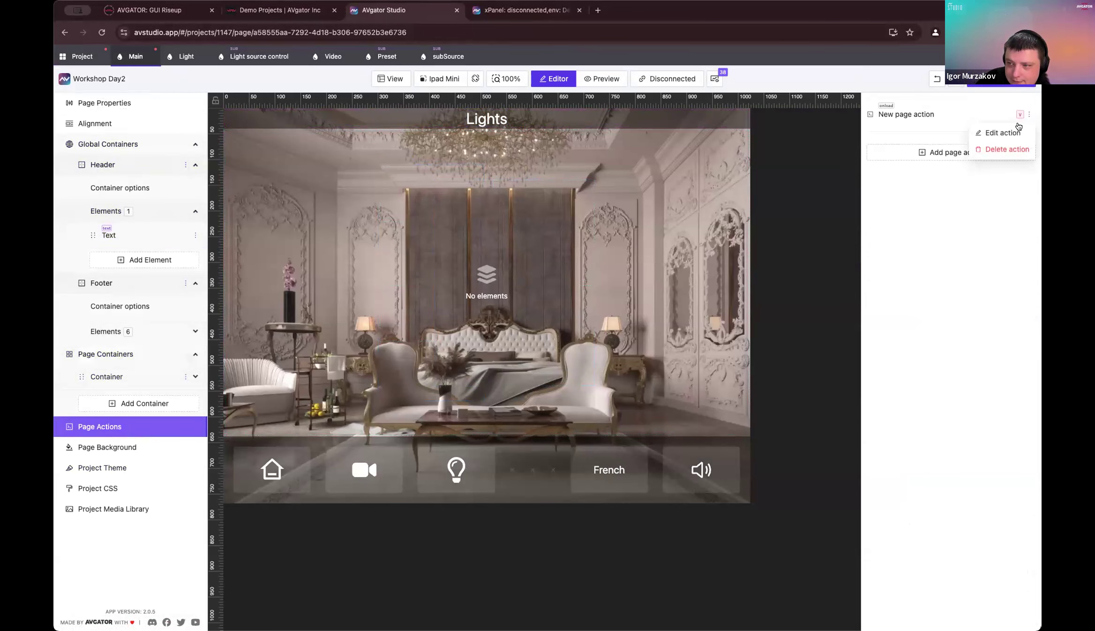
click(1002, 133)
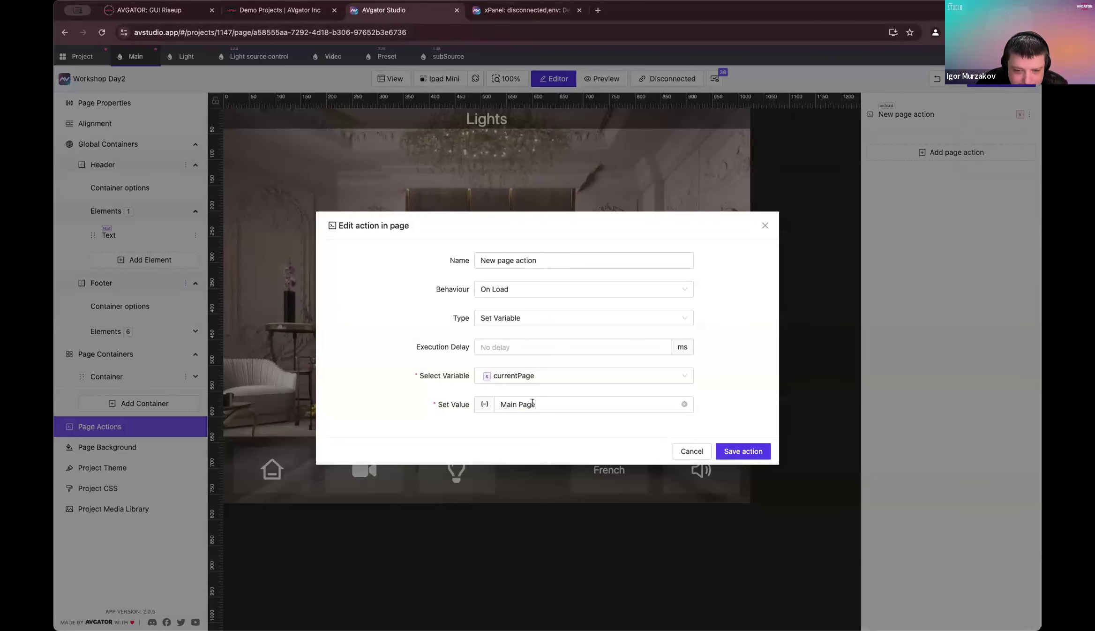
triple_click(615, 401)
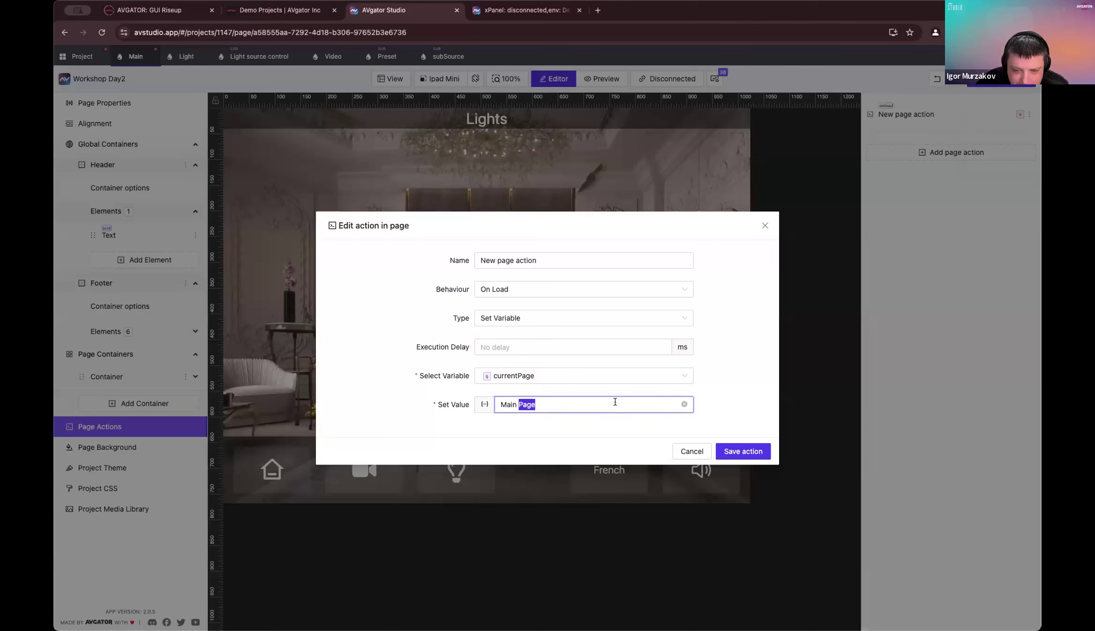
click(705, 453)
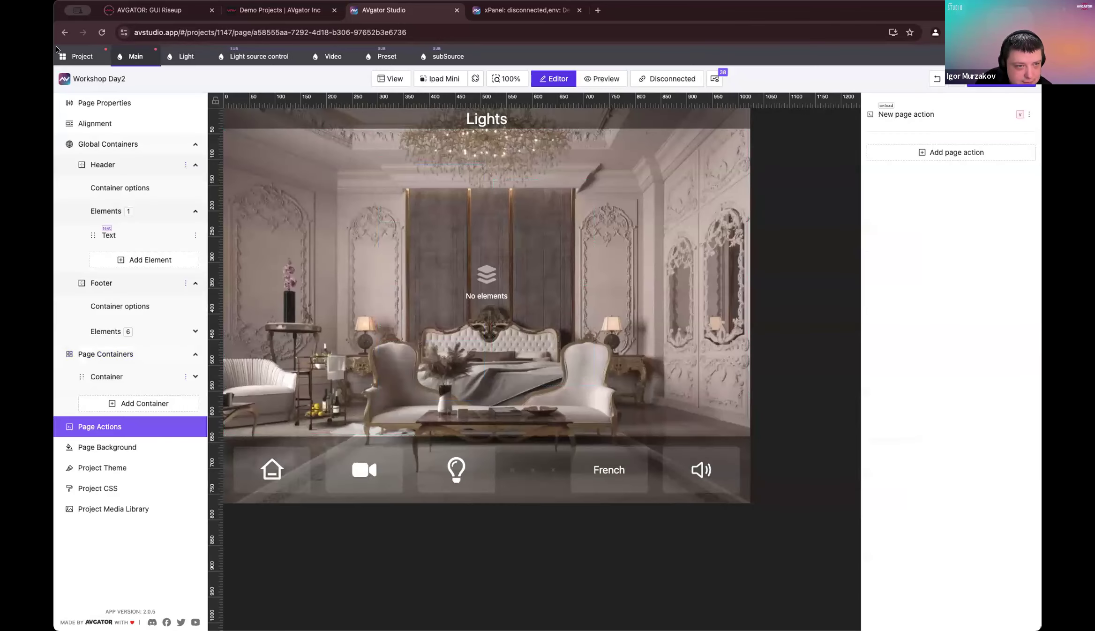
Step: Save the project and open its Localization data source for editing
click(1015, 86)
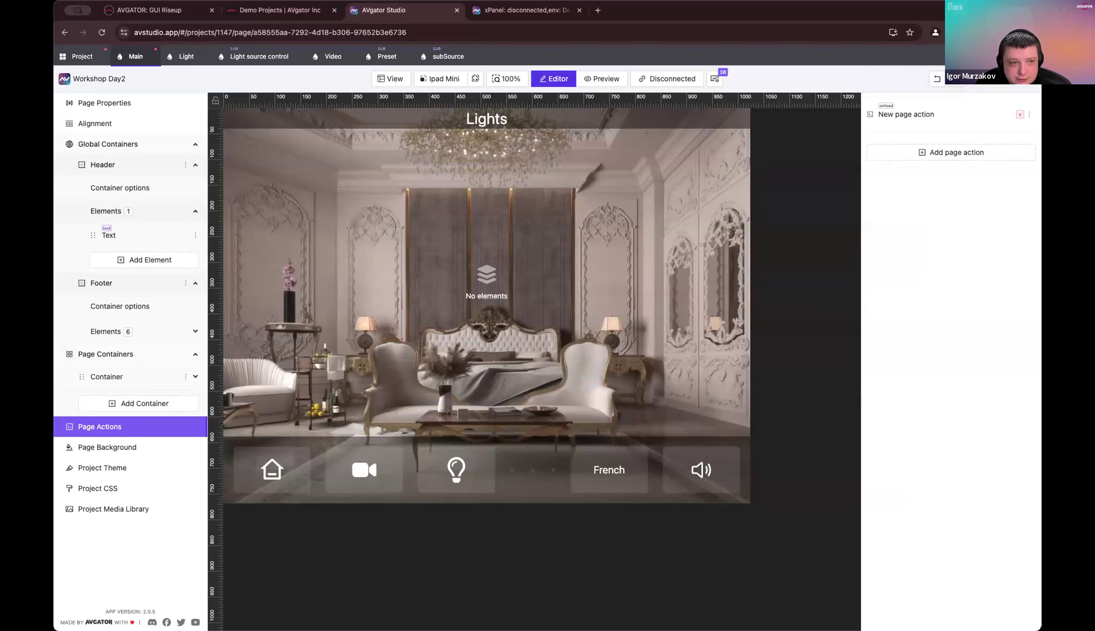
click(82, 57)
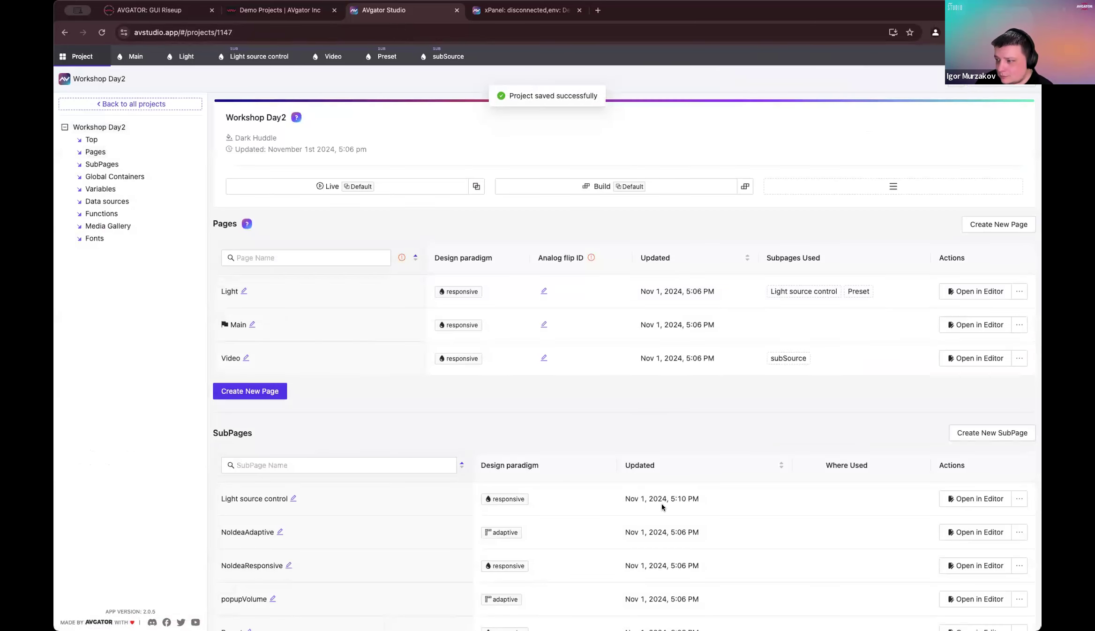
click(105, 200)
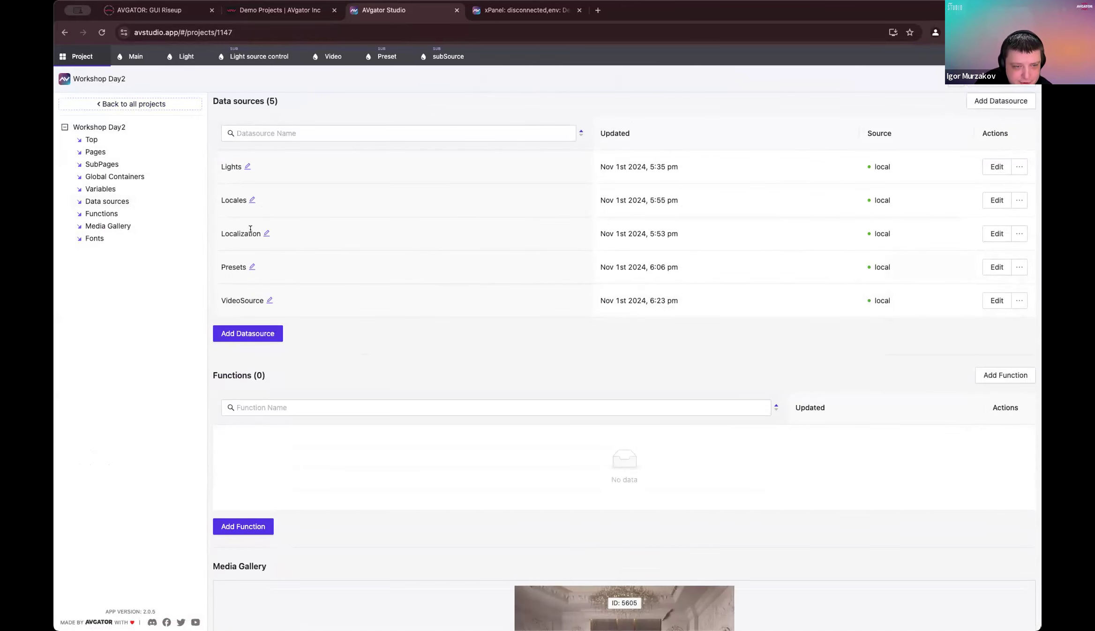
click(995, 235)
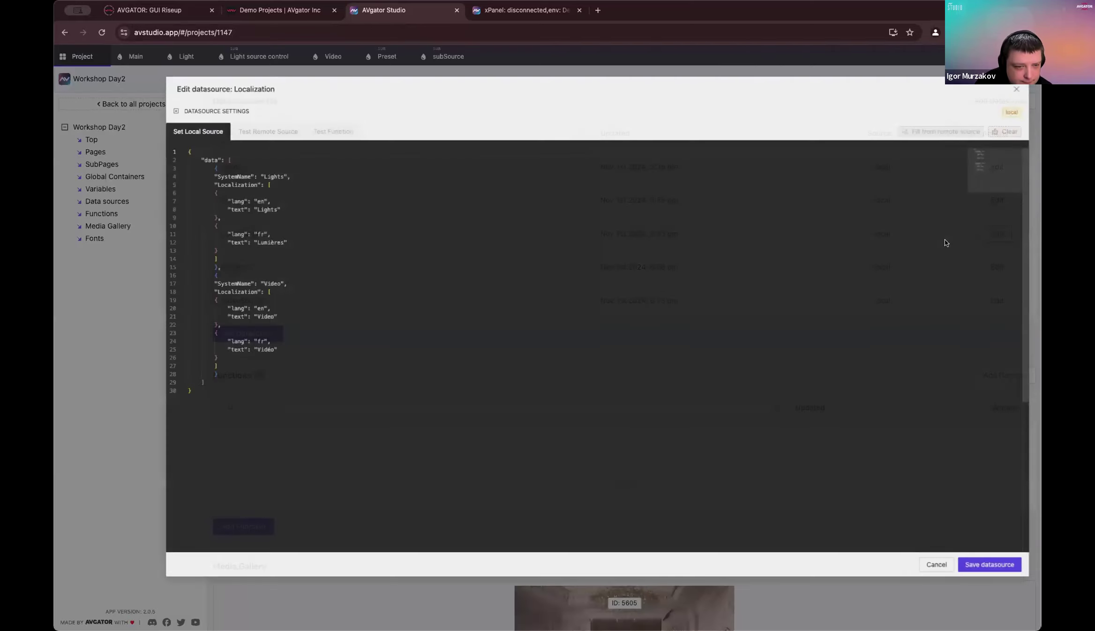
Step: Duplicate the Video entry, with its preceding comma, as a third entry at the end of the Localization data array
click(171, 271)
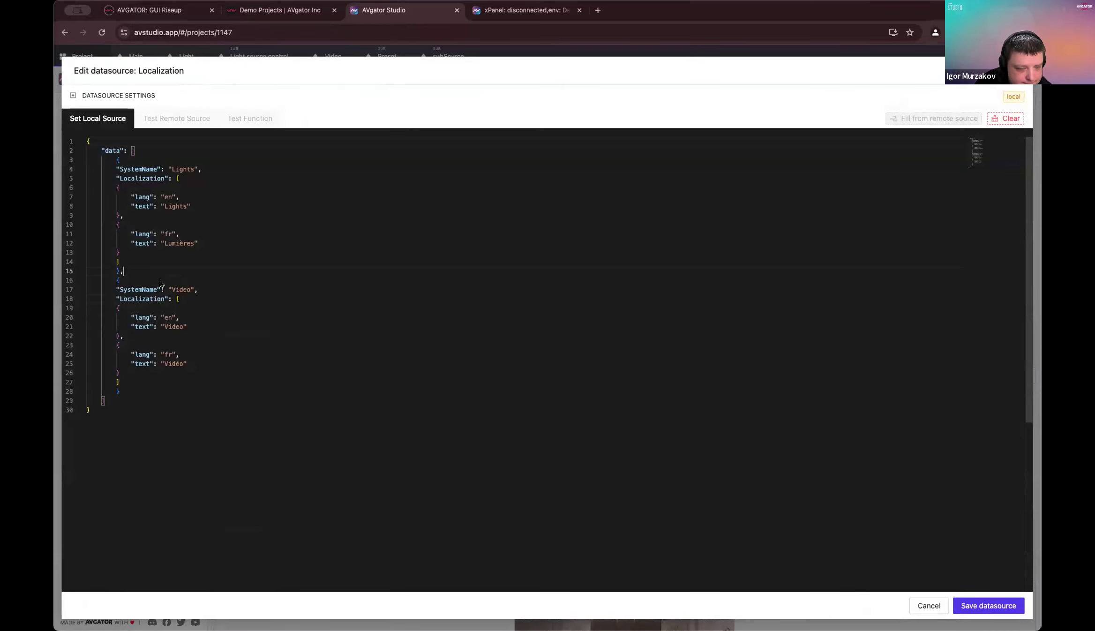
shift+click(123, 392)
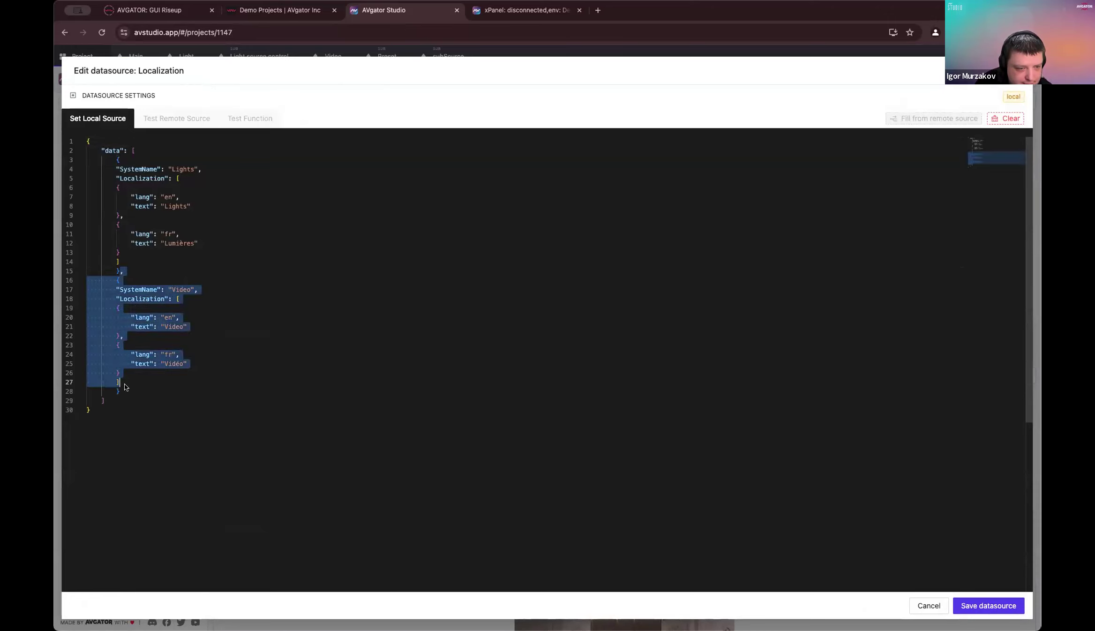
key(super+c)
click(151, 387)
key(Return)
key(super+v)
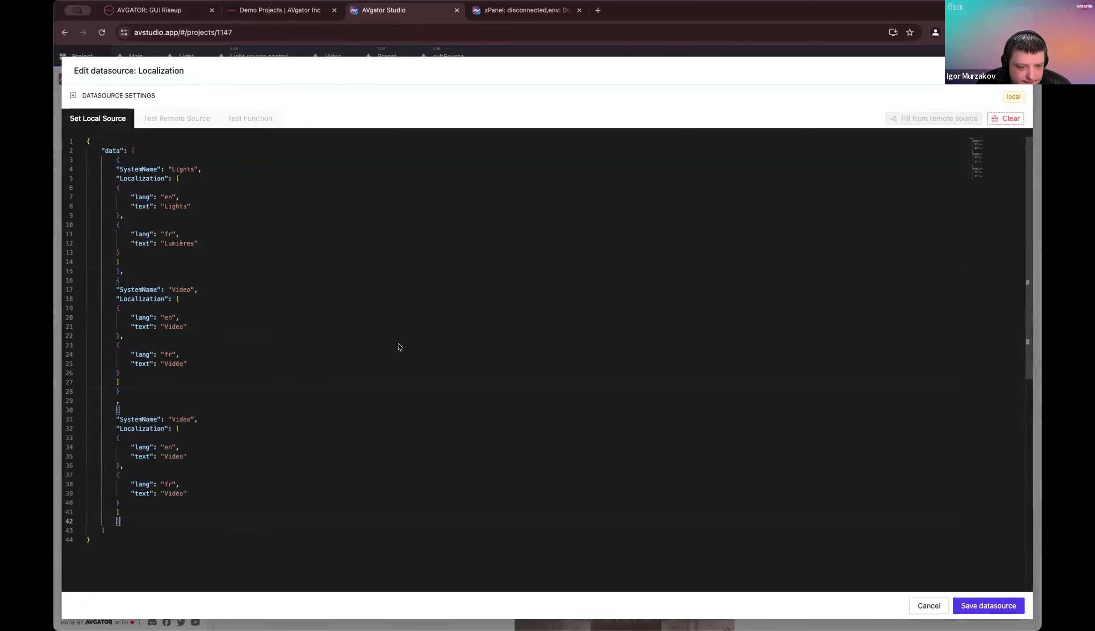
Step: Set the duplicated entry's SystemName and its en and fr texts to "Main page", and save the data source
double_click(177, 418)
text(Main page)
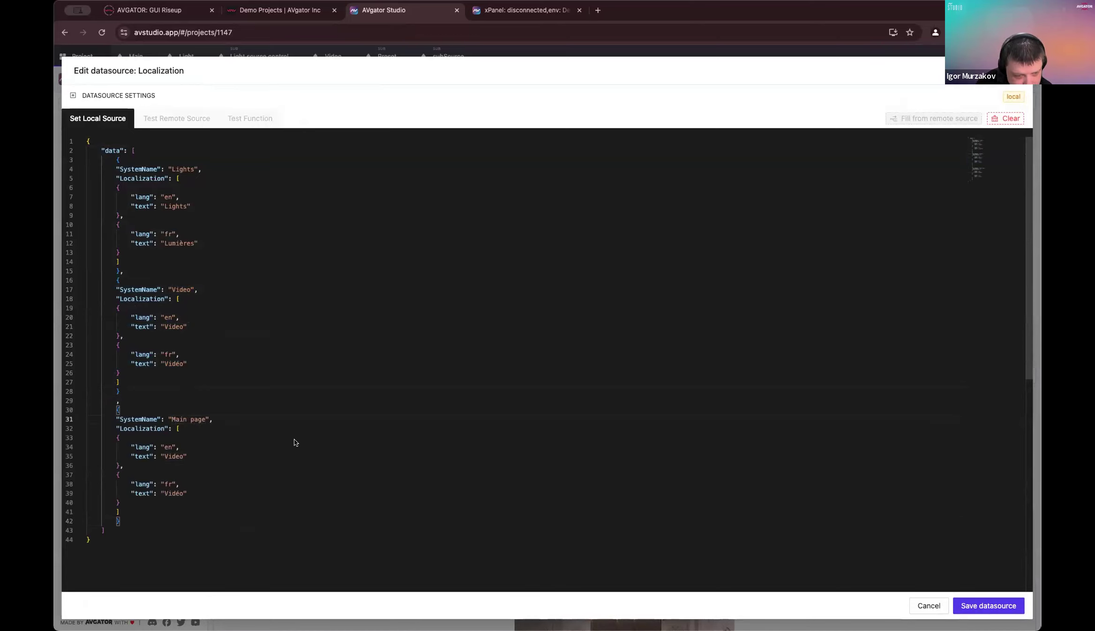
double_click(173, 457)
drag(171, 419, 207, 418)
key(super+c)
double_click(165, 457)
key(super+v)
double_click(174, 493)
key(super+v)
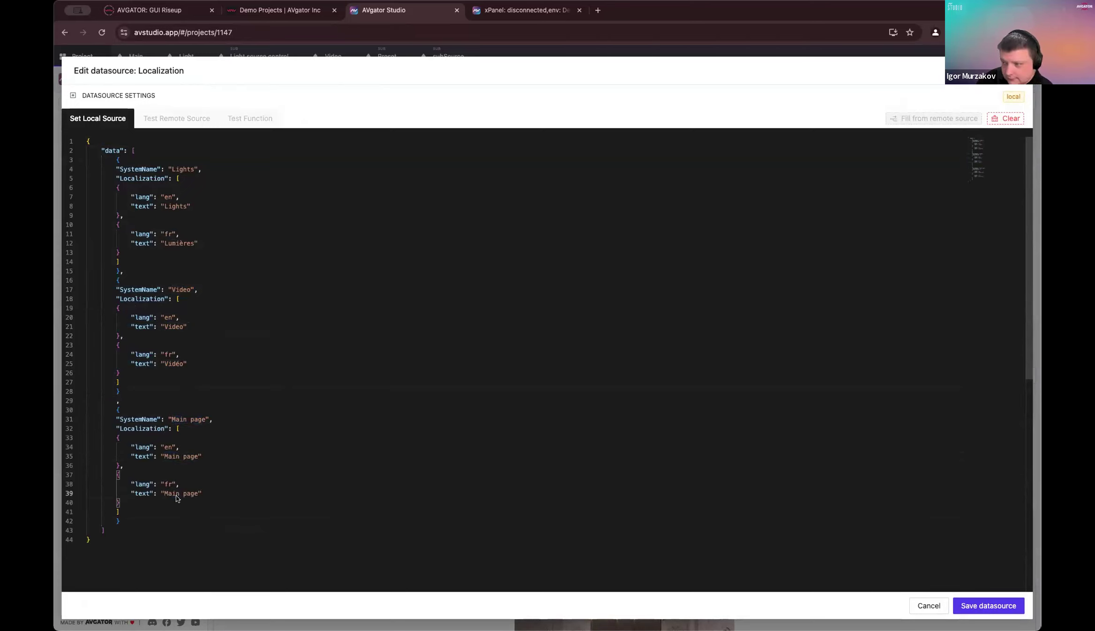
click(513, 360)
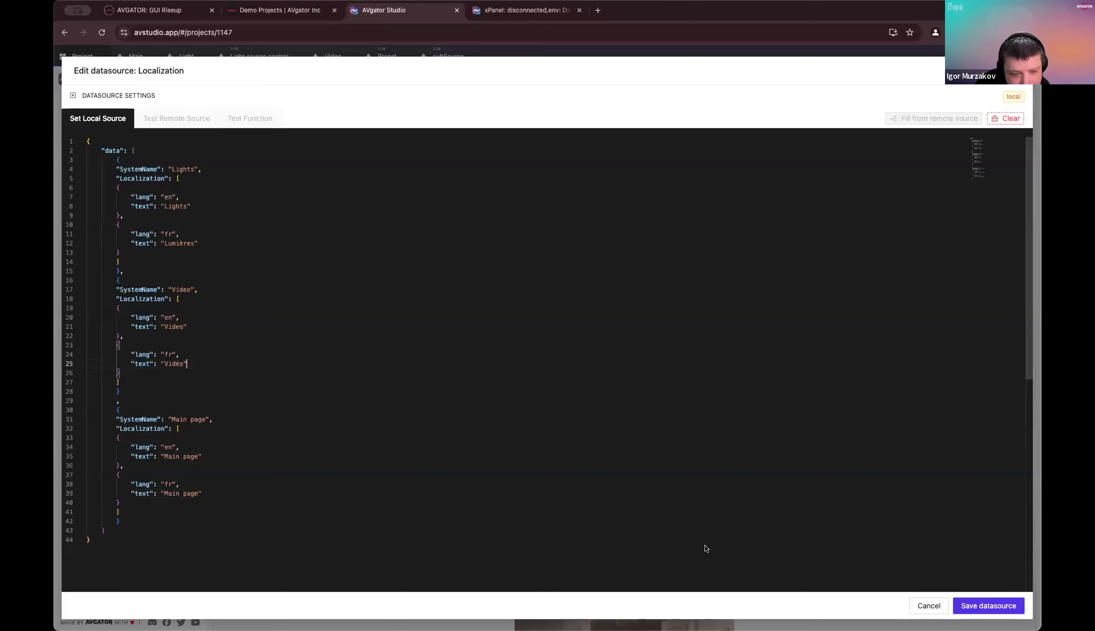
click(995, 608)
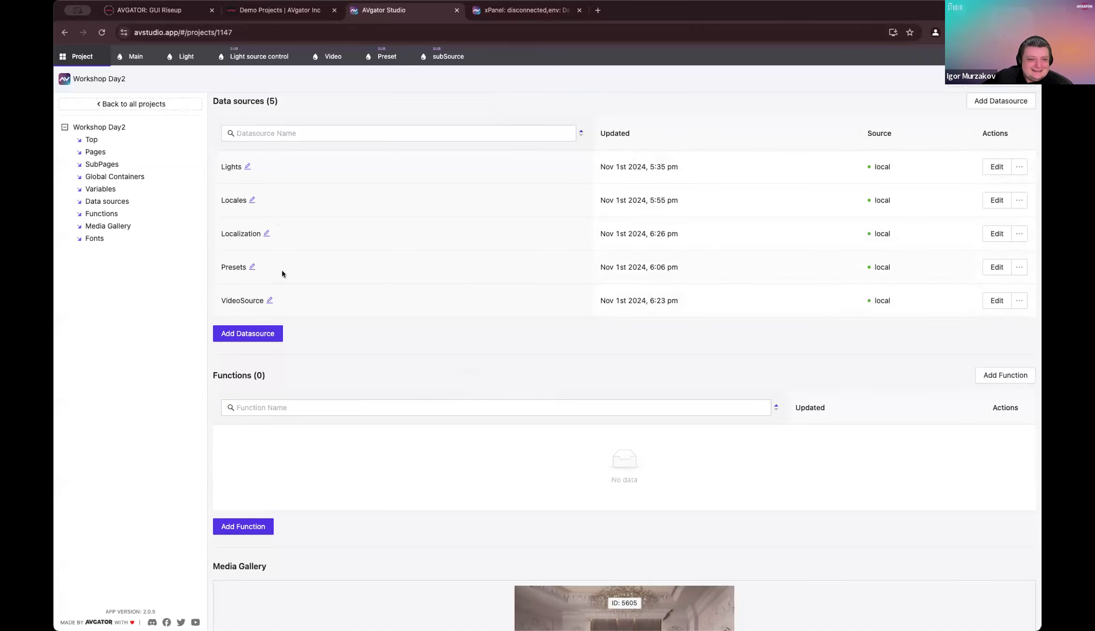
Step: Set the fr text of the Main page entry in the Localization data source to "Page principale" and save it
scroll(281, 272, down, 2)
click(996, 177)
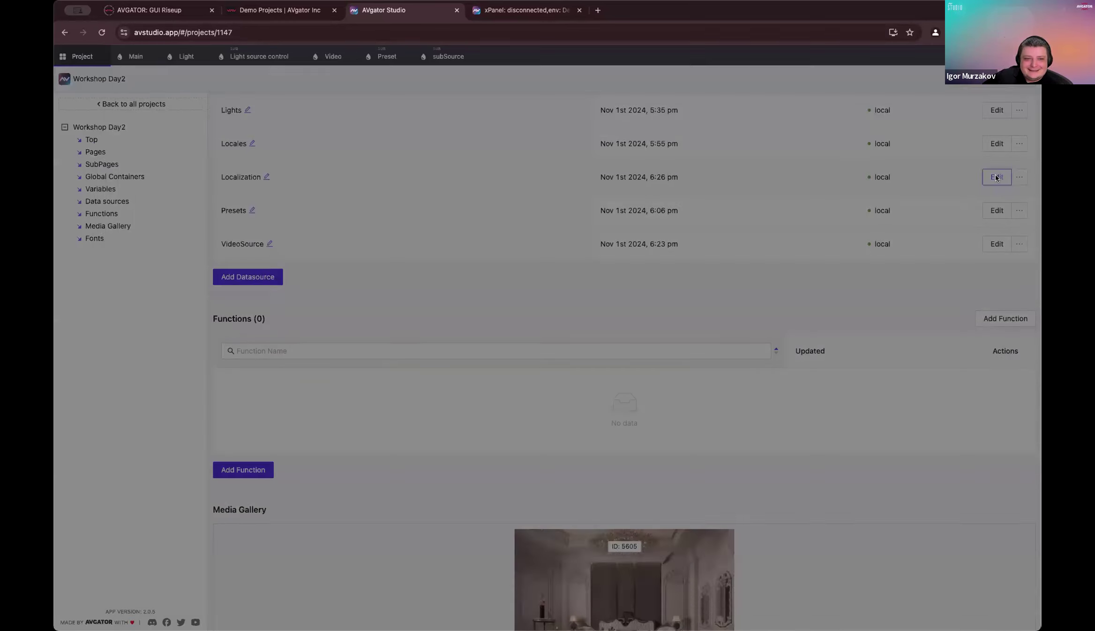
drag(165, 494, 195, 492)
key(super+v)
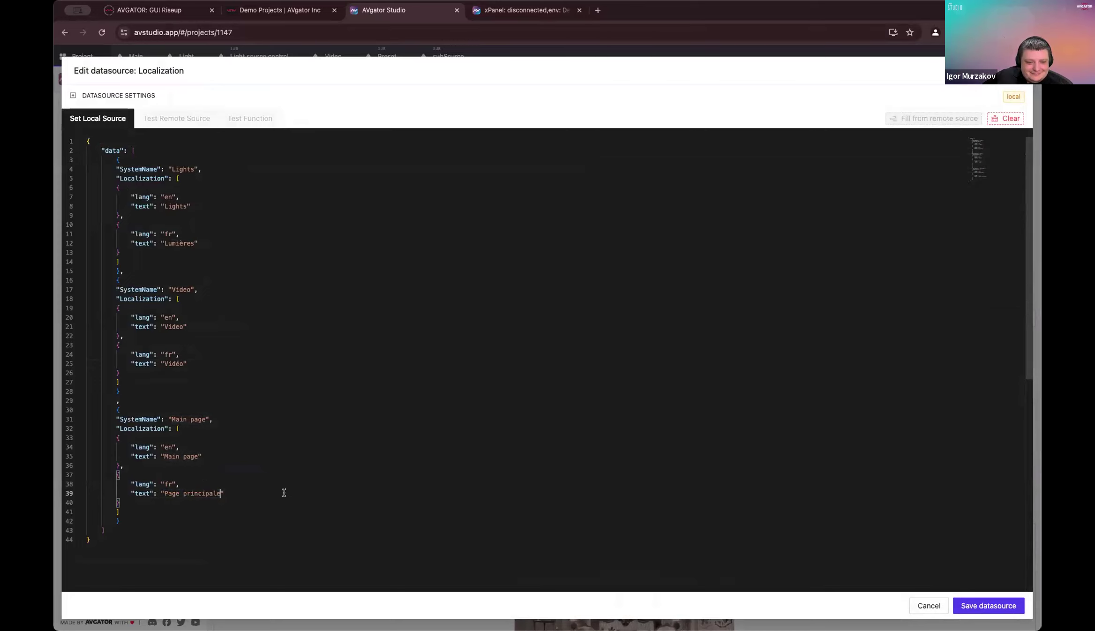
click(983, 605)
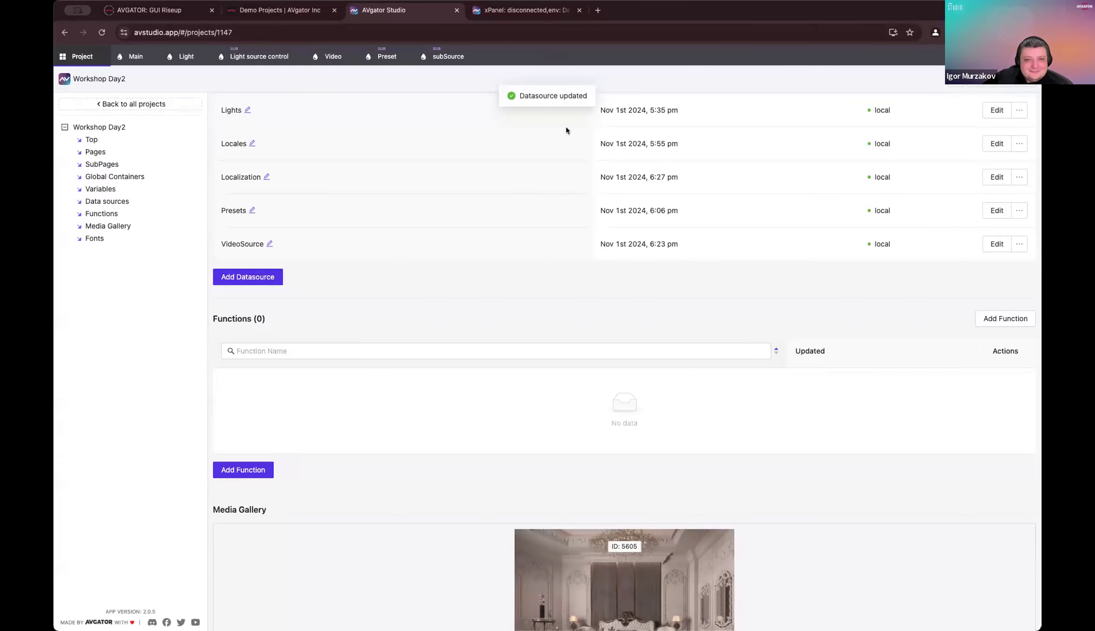
Step: Check the header title in the live panel while going from the lights page to the home page
click(489, 9)
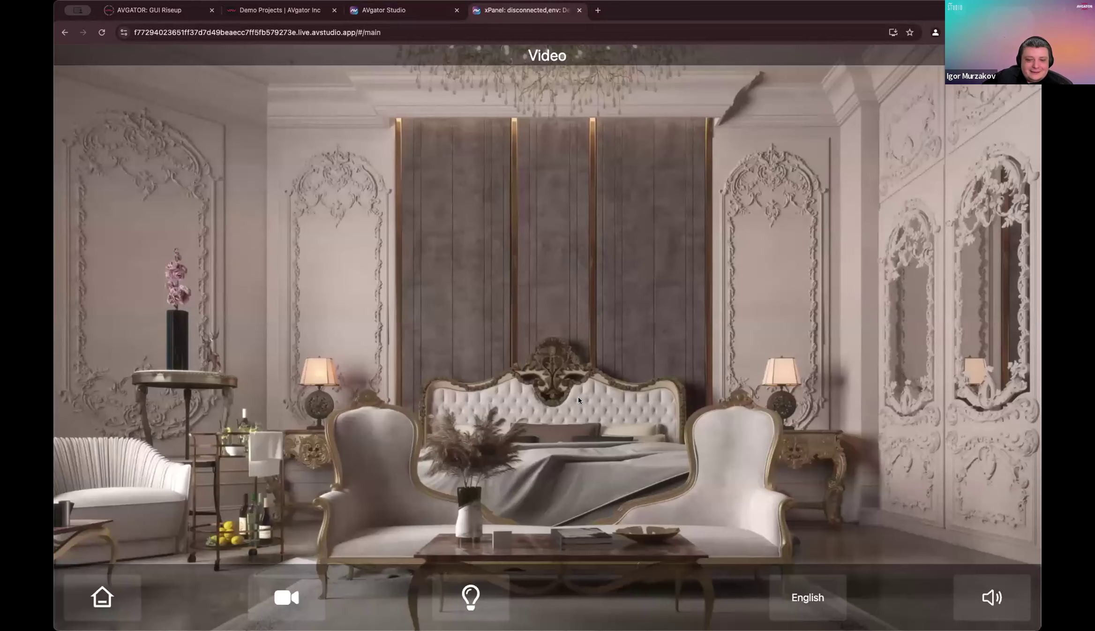
click(471, 597)
click(102, 598)
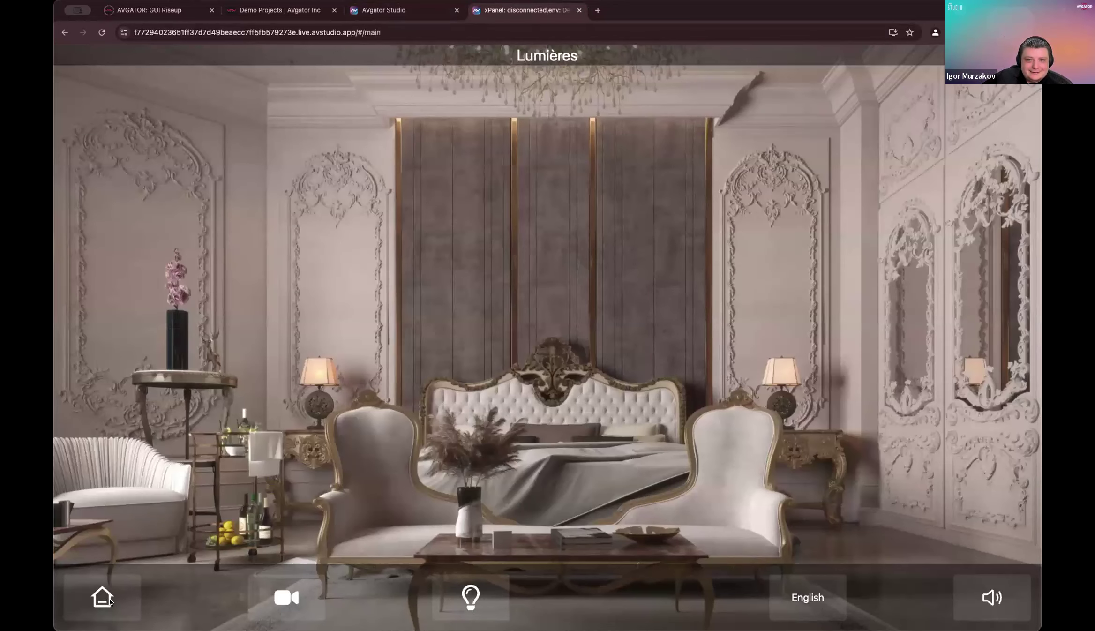
Step: Return to AVgator Studio and check the value the Main page's On Load action assigns to currentPage, leaving the action as it is
click(398, 9)
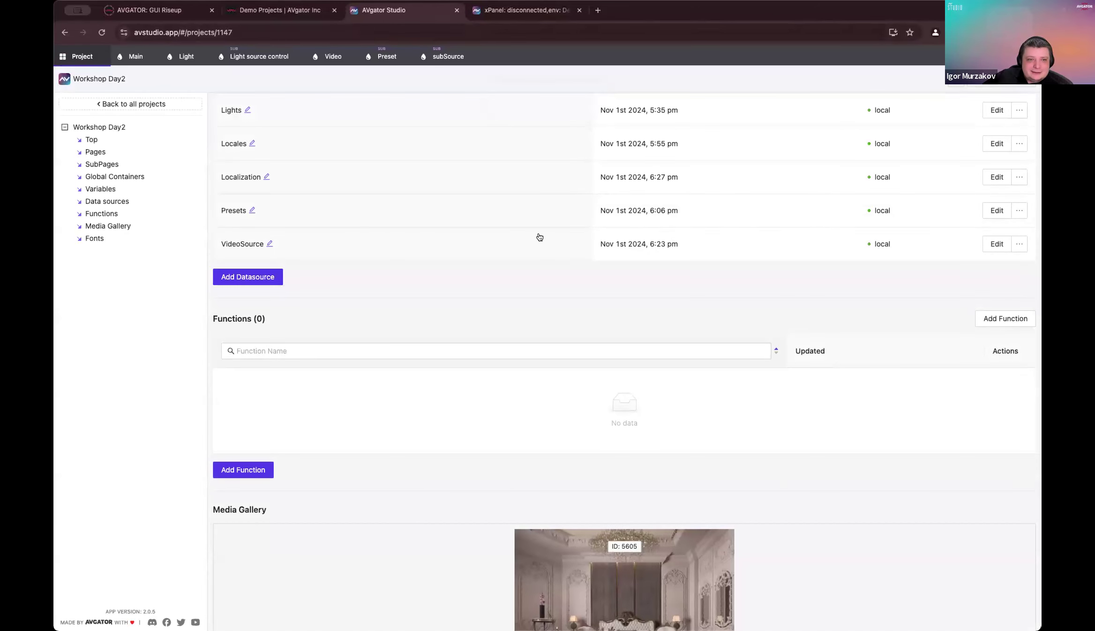
click(132, 57)
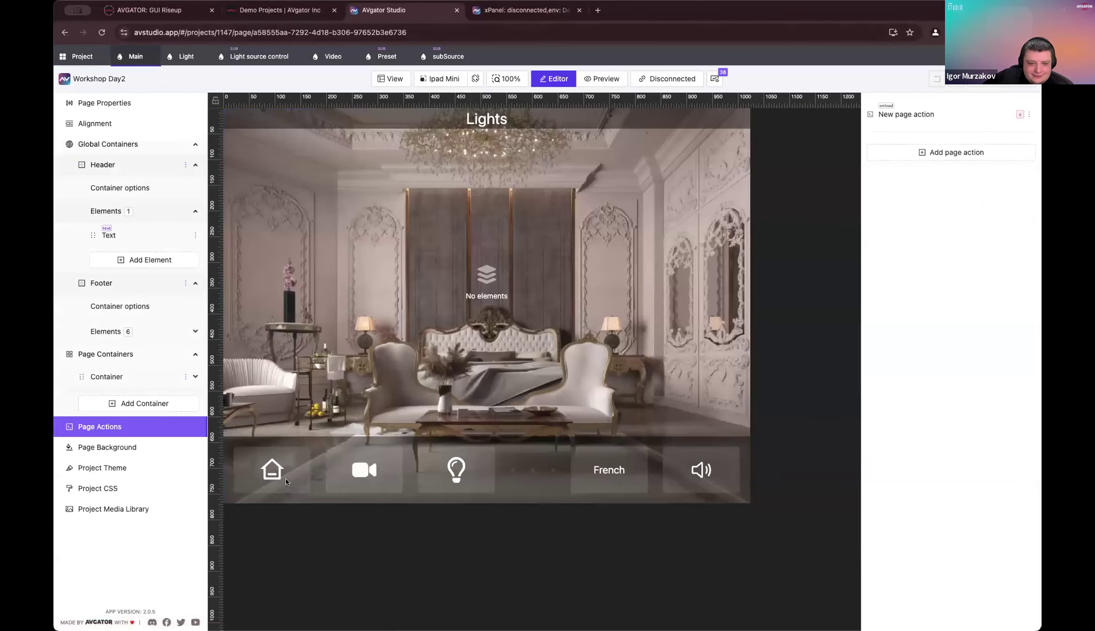
click(286, 480)
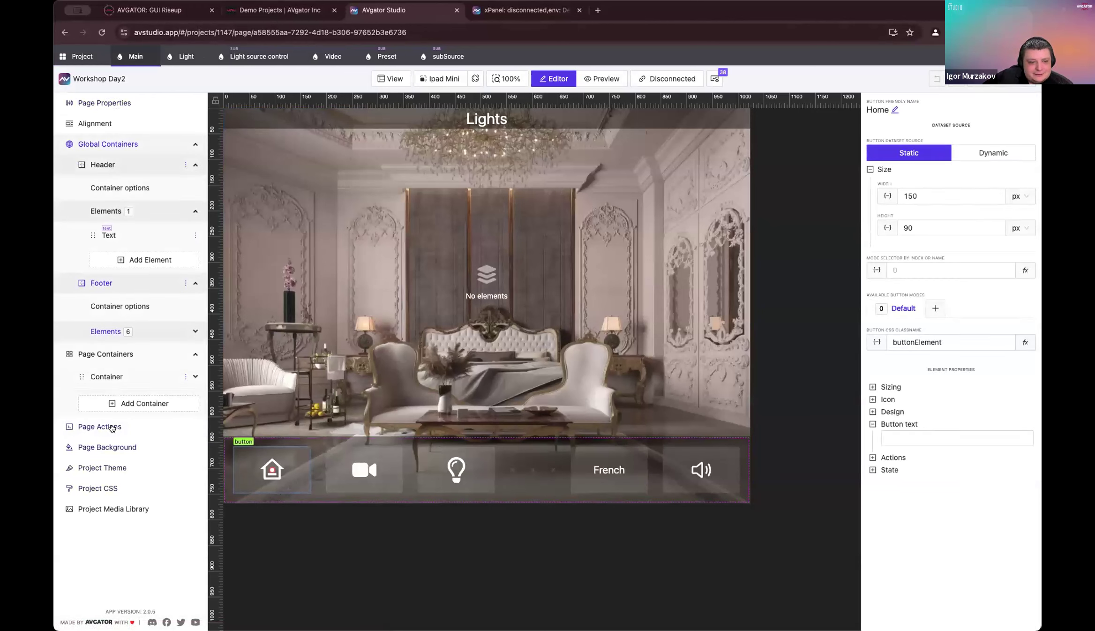
click(111, 427)
click(1029, 114)
click(1003, 133)
triple_click(541, 407)
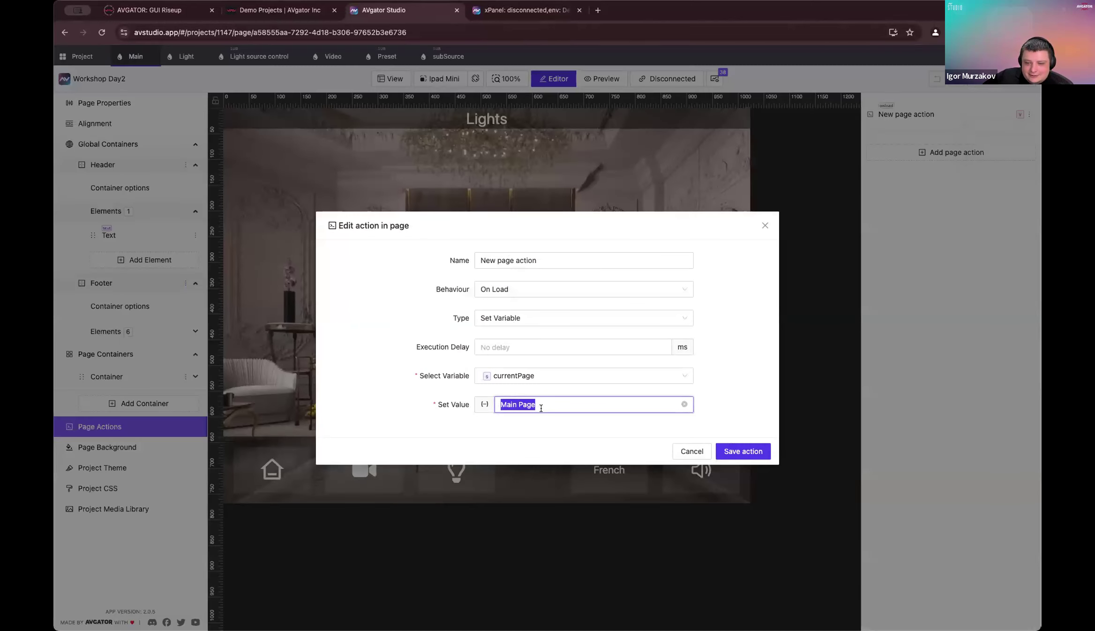
click(697, 452)
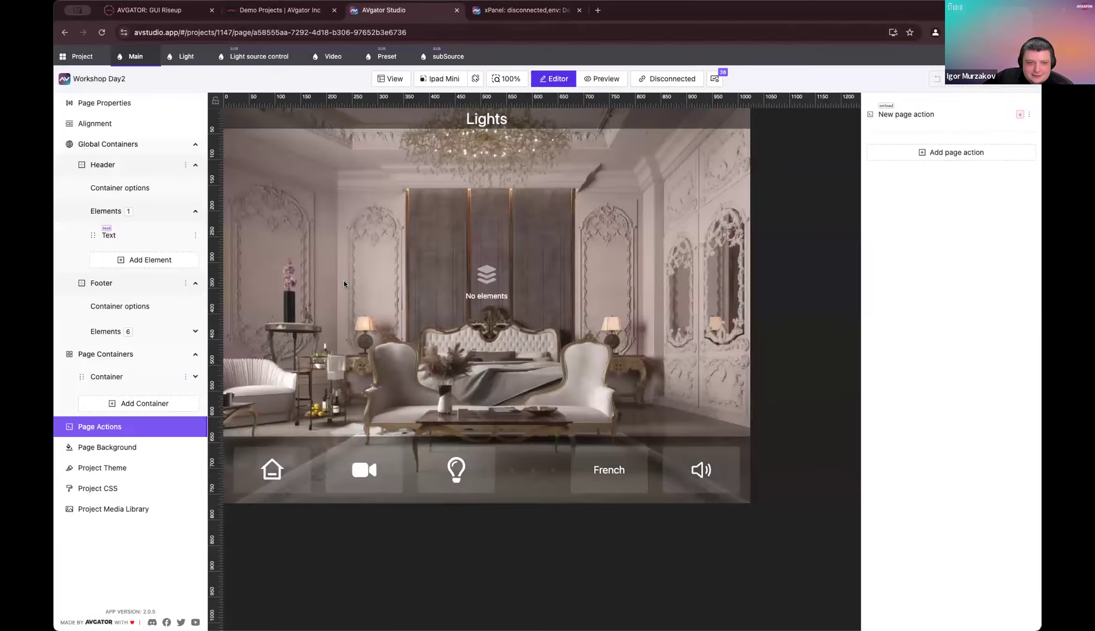
Step: Set the SystemName of the third entry in the Localization data source to "Main Page" and save the data source
click(68, 55)
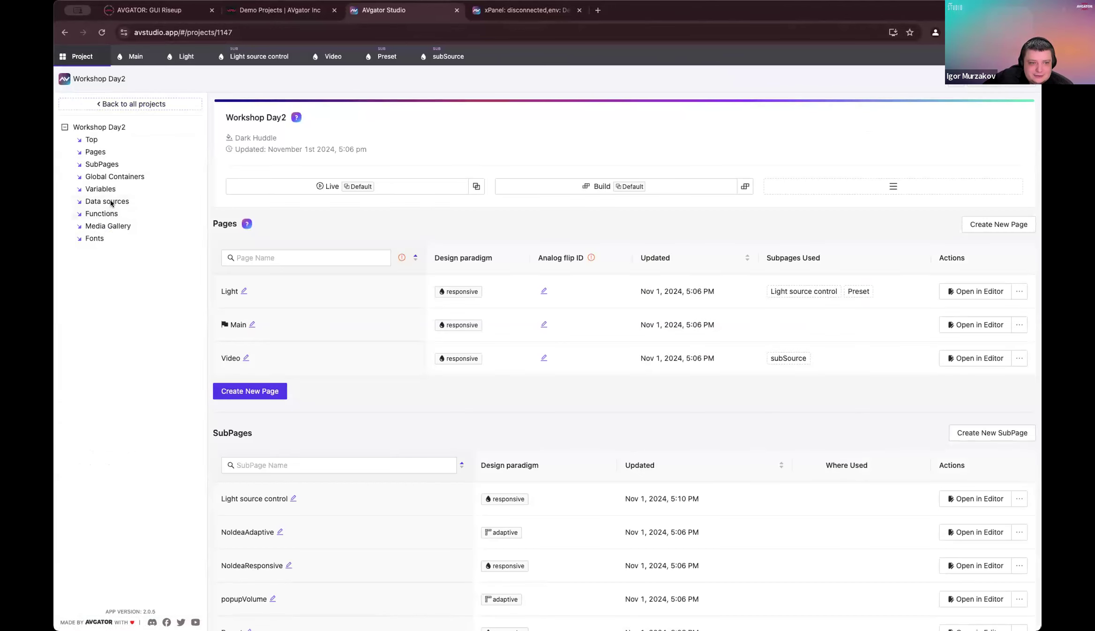
click(120, 202)
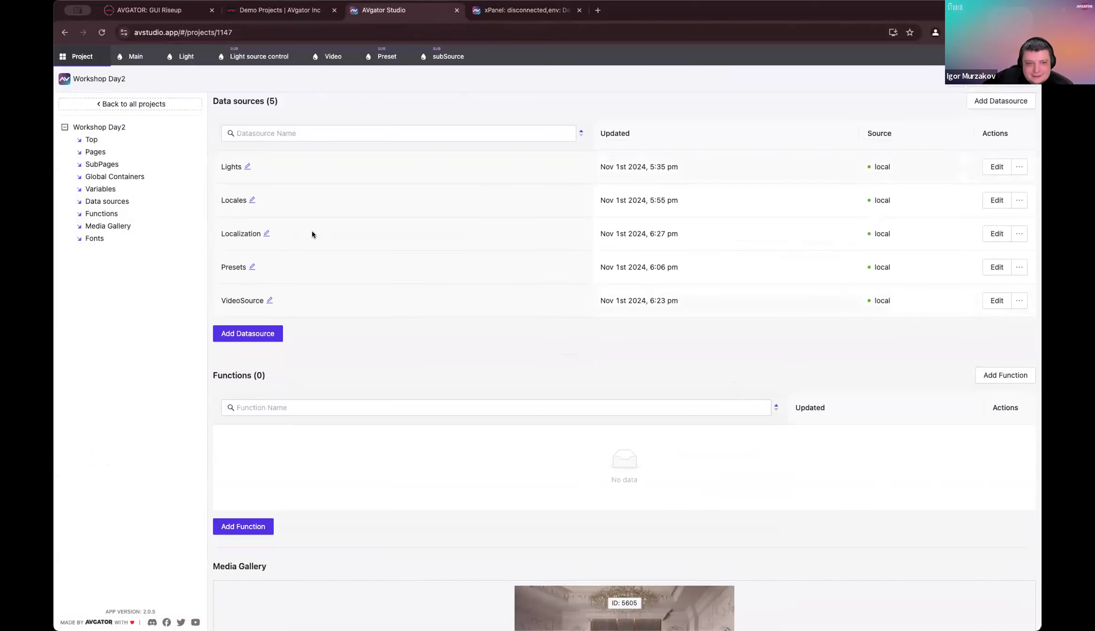
click(996, 233)
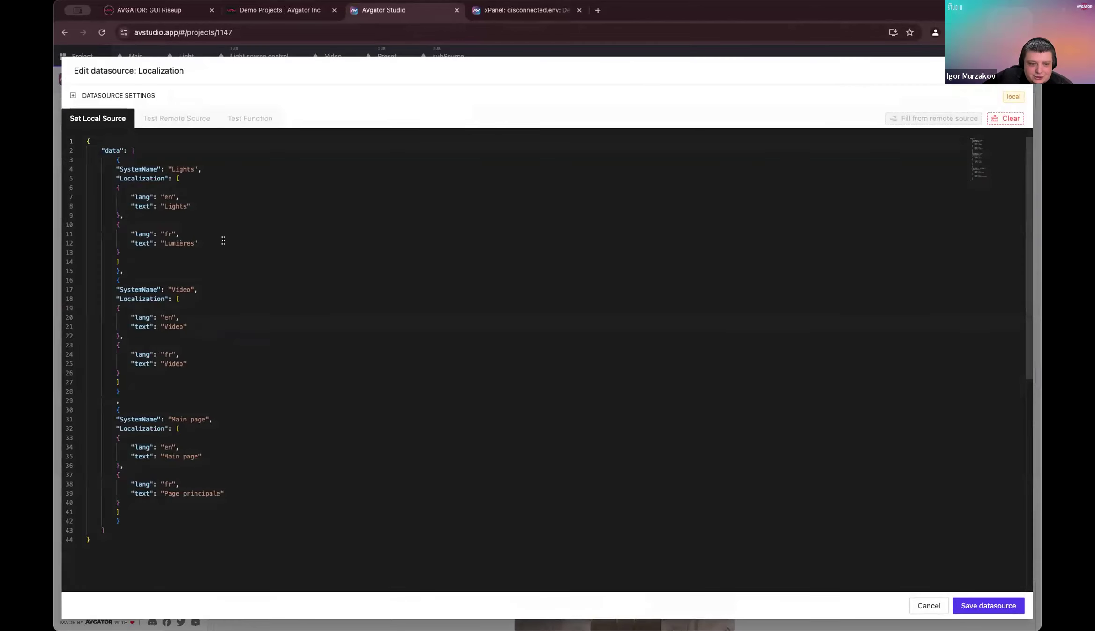
drag(170, 419, 201, 419)
text(Main Page)
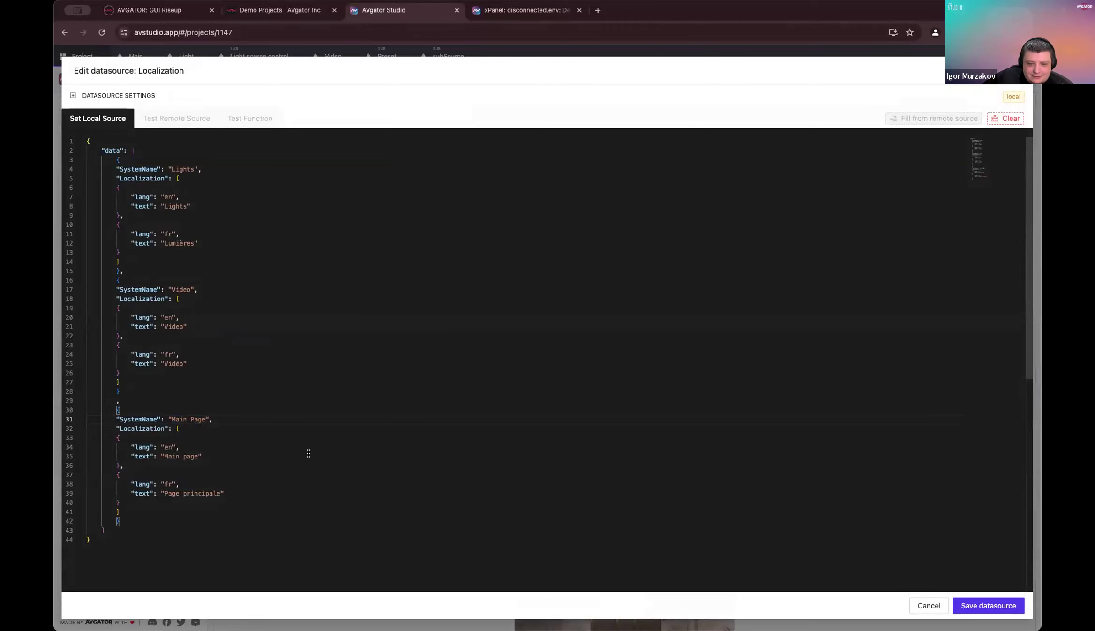
click(987, 605)
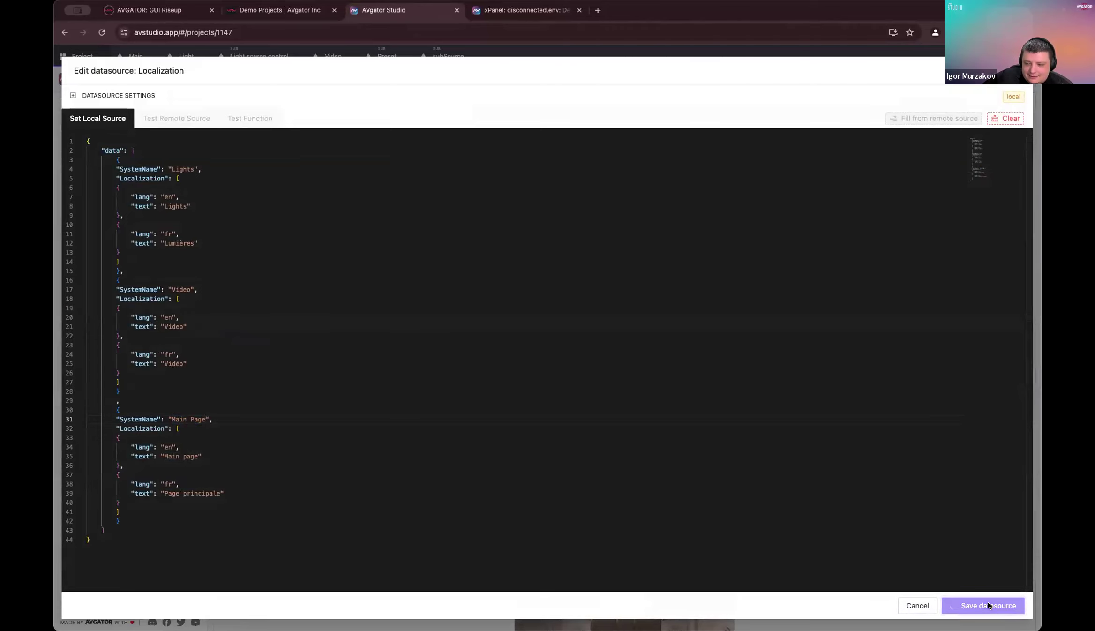
Step: Reload the live panel and check the header title on the home page
click(526, 12)
click(253, 595)
click(257, 602)
click(438, 588)
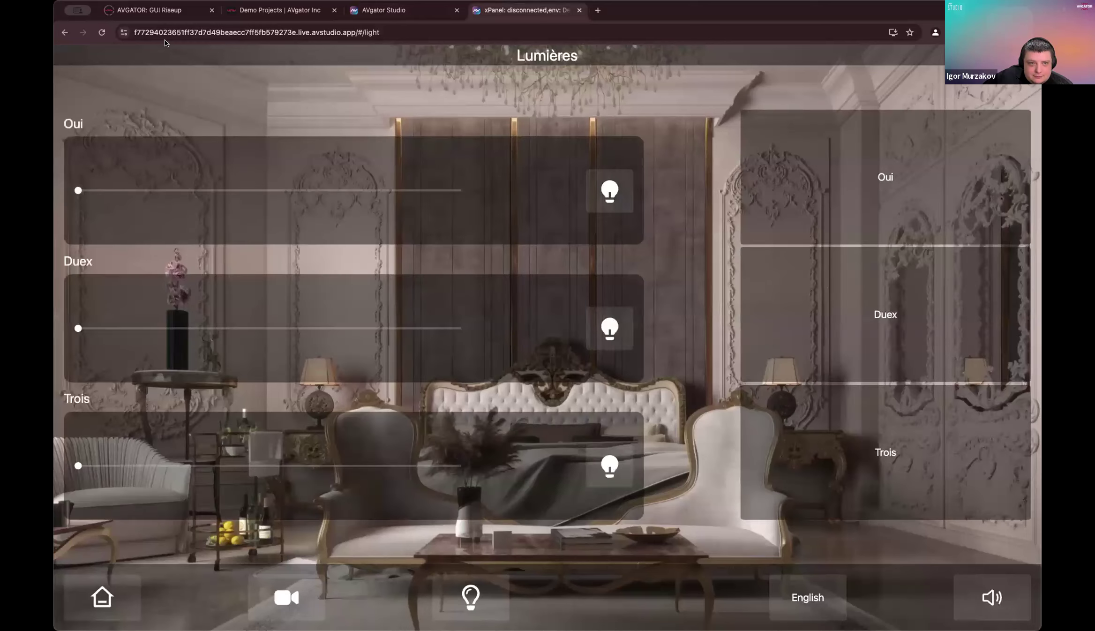
click(101, 31)
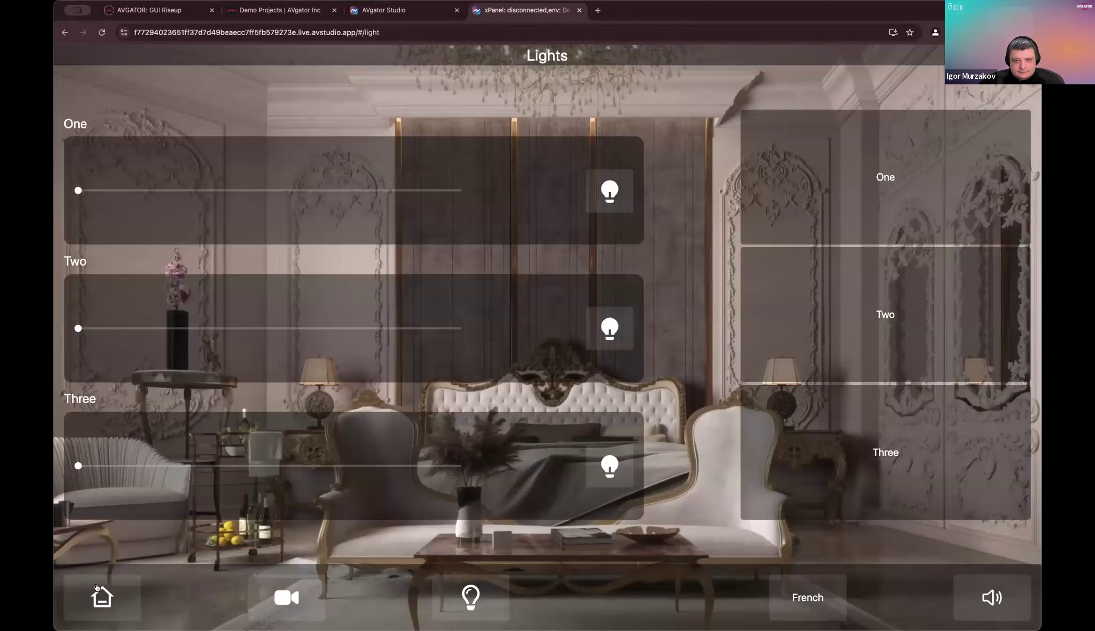
click(96, 587)
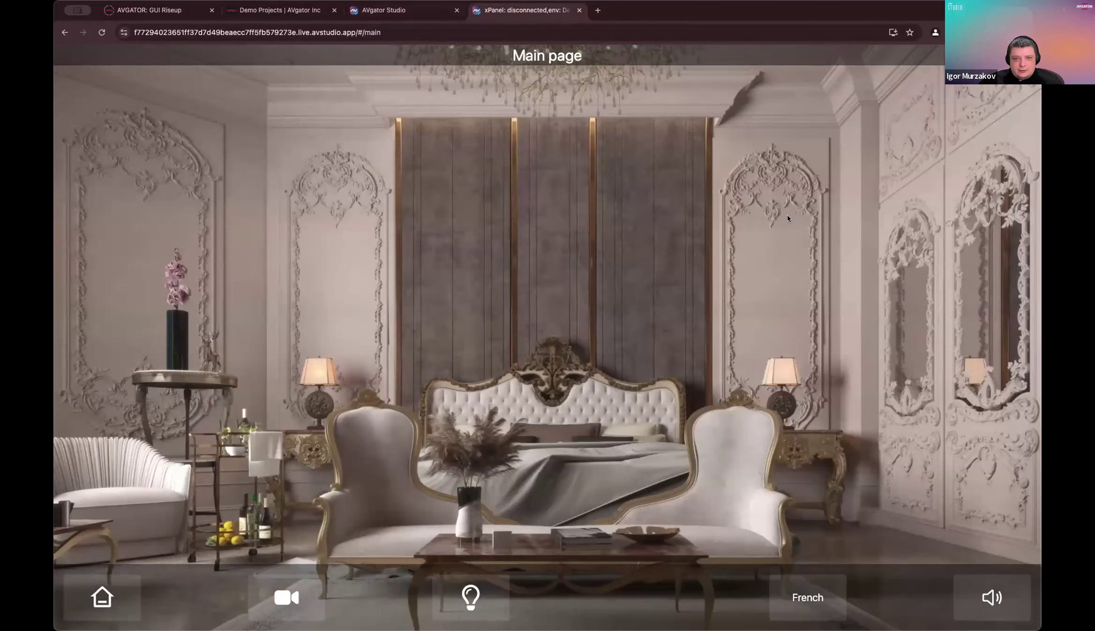
Step: Add a Clock widget to the empty page container of the Main page in AVgator Studio
key(ctrl+shift+Tab)
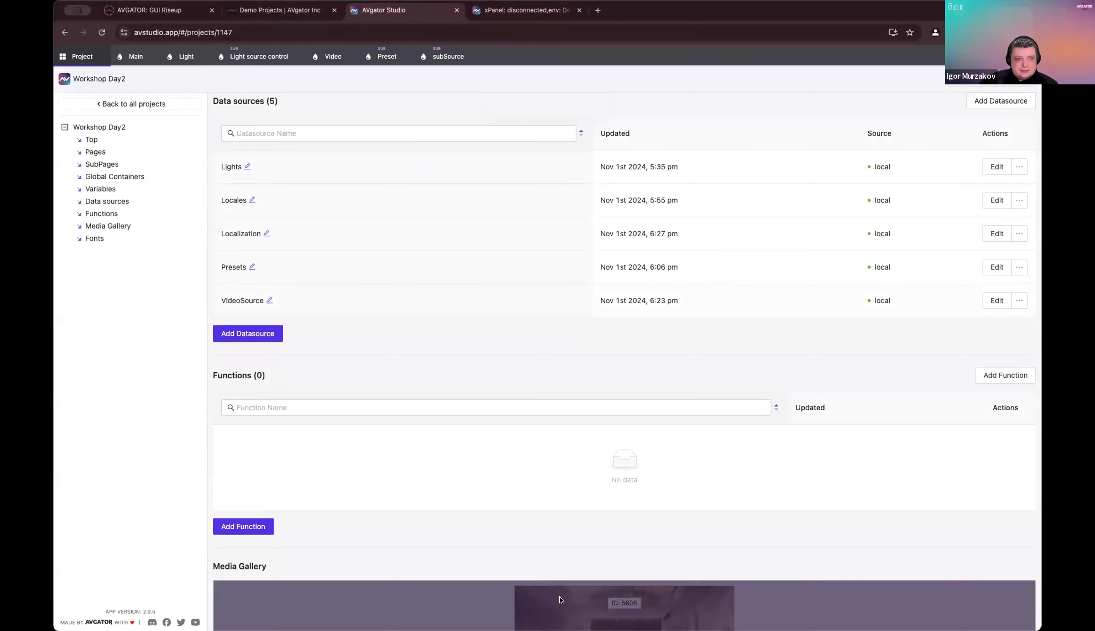
click(133, 56)
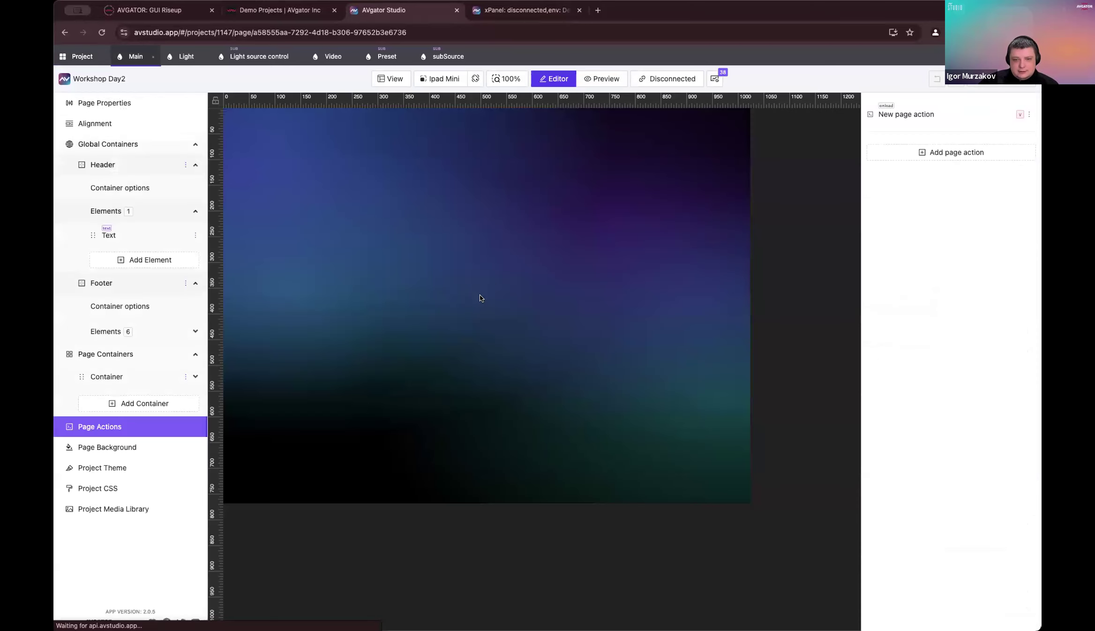
right_click(551, 234)
click(593, 247)
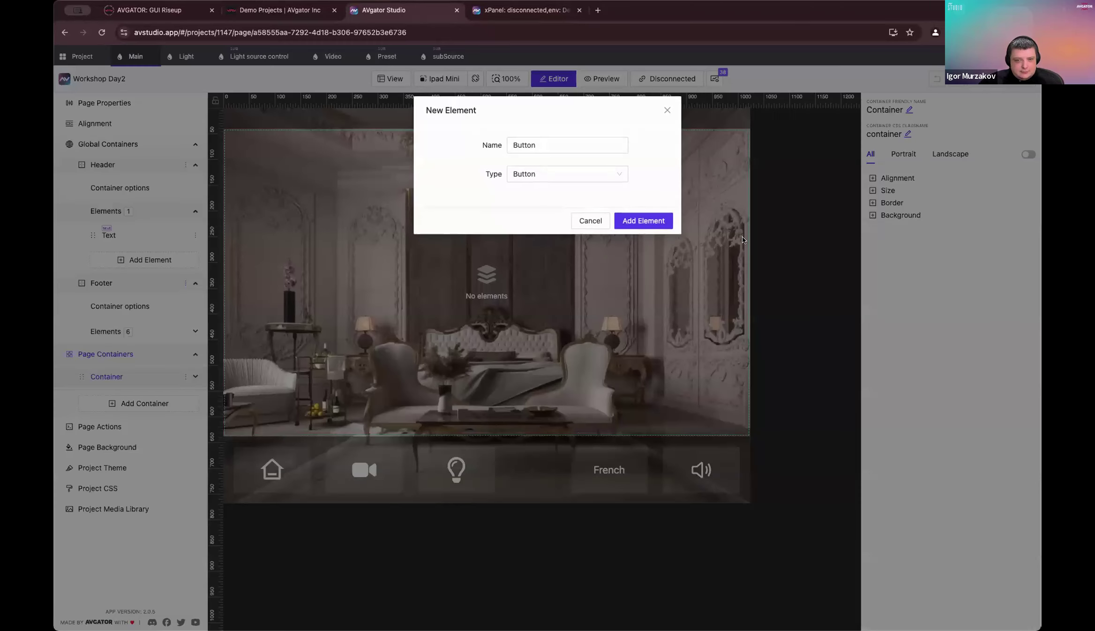
click(568, 173)
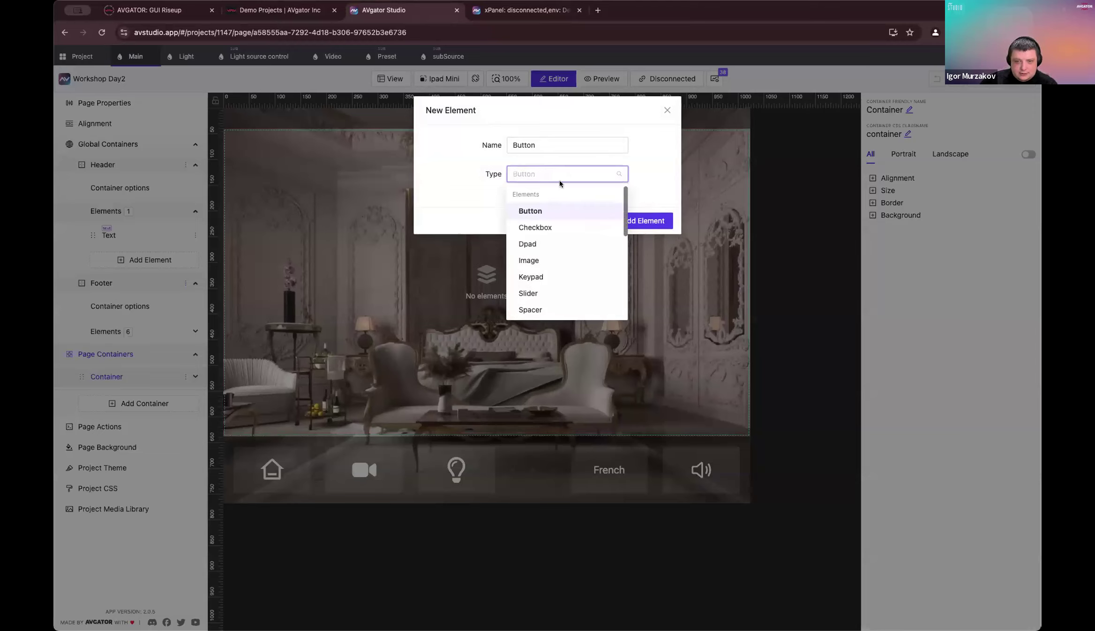
scroll(557, 248, down, 5)
scroll(562, 236, up, 1)
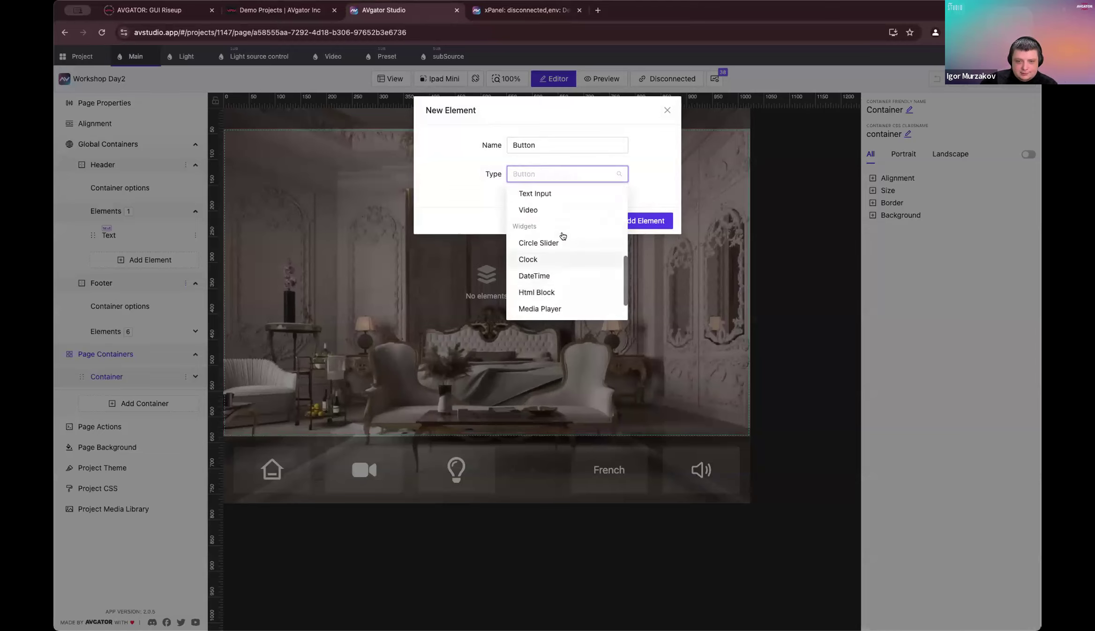
scroll(589, 261, down, 1)
scroll(588, 309, down, 1)
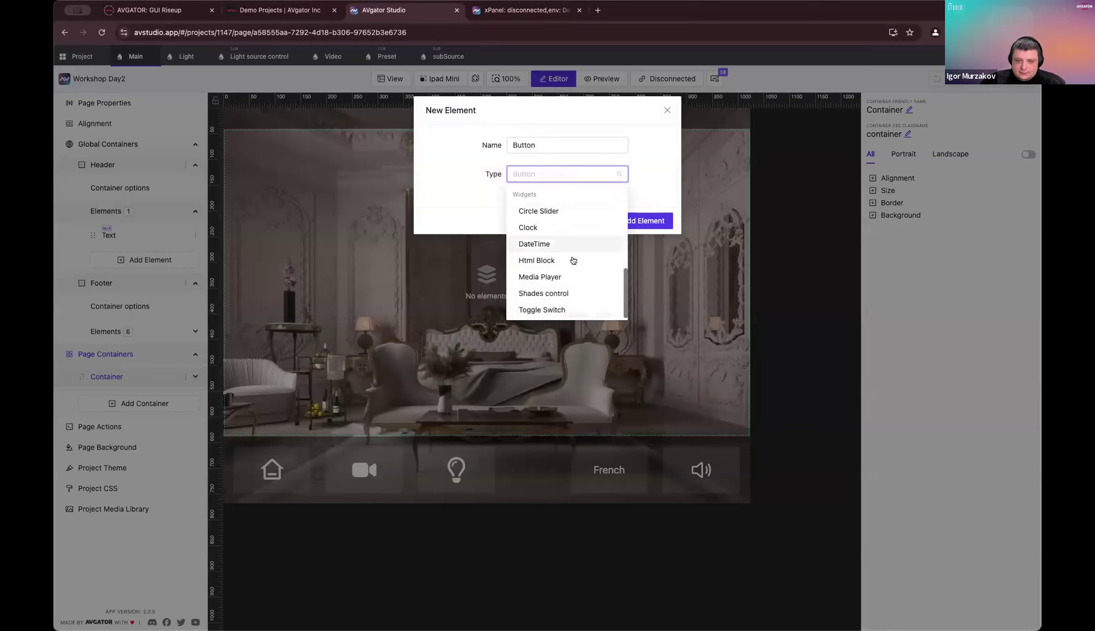
scroll(560, 276, up, 1)
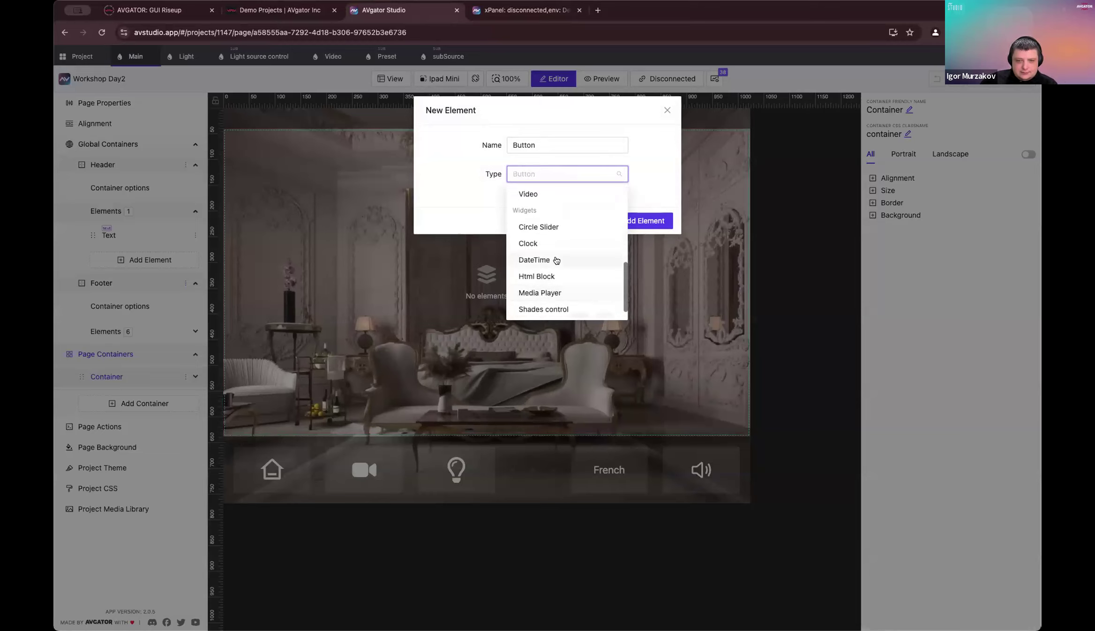
click(555, 244)
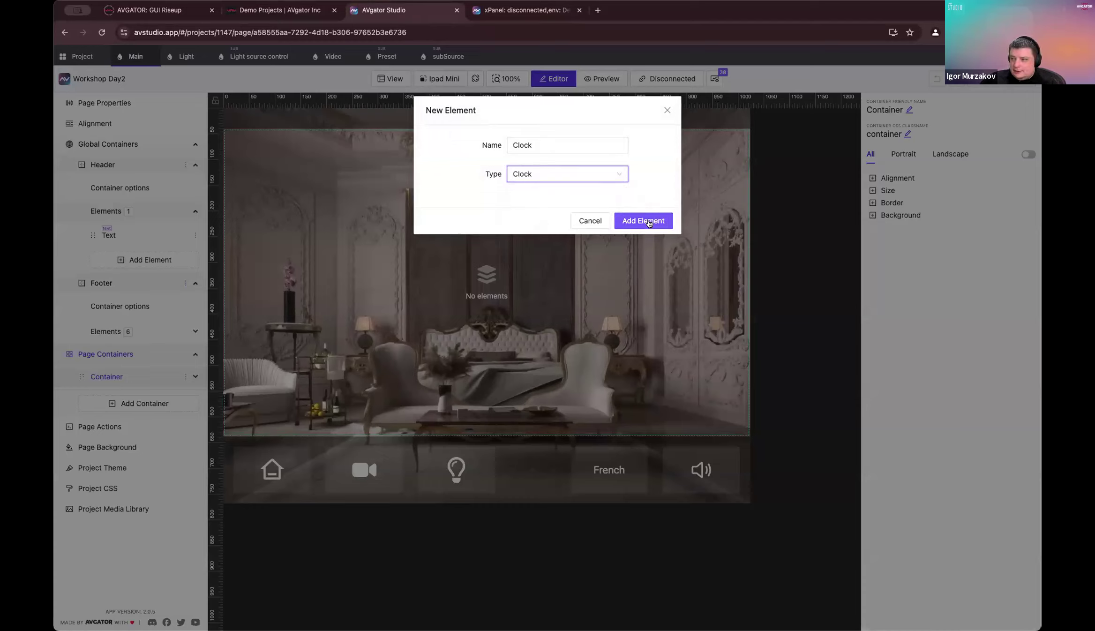
click(657, 221)
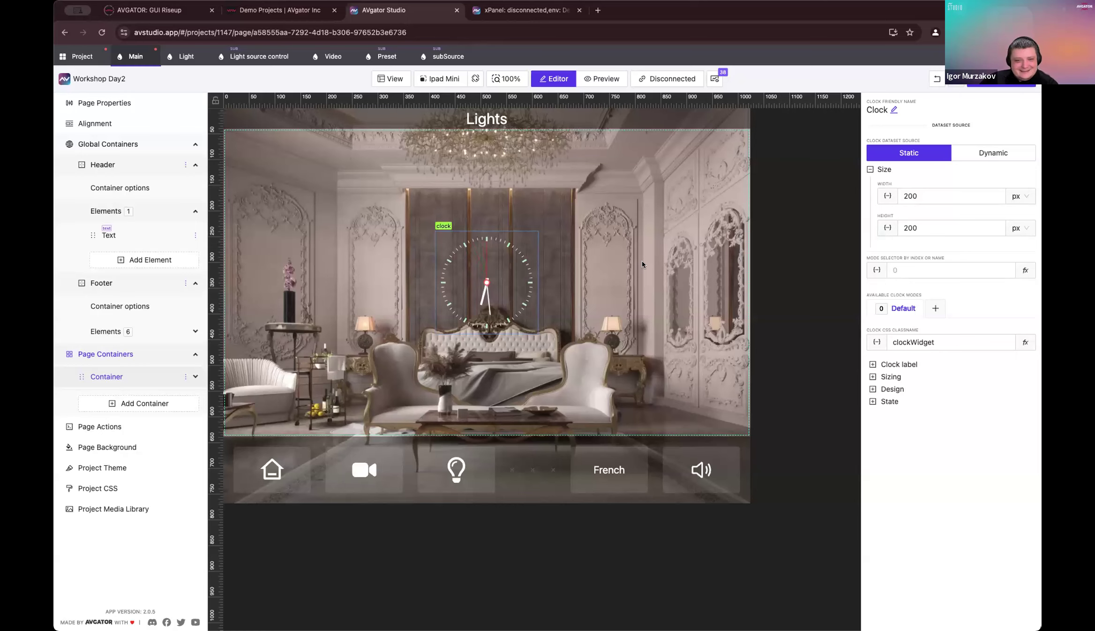
Step: Add a second page container to the Main page beside the one holding the clock
click(413, 195)
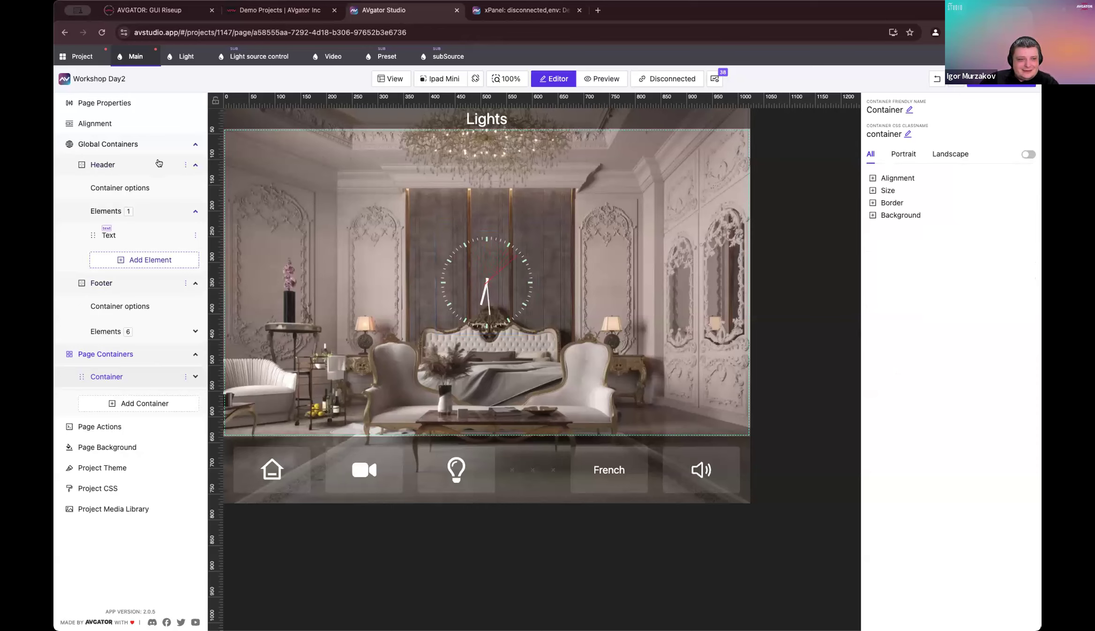
click(195, 144)
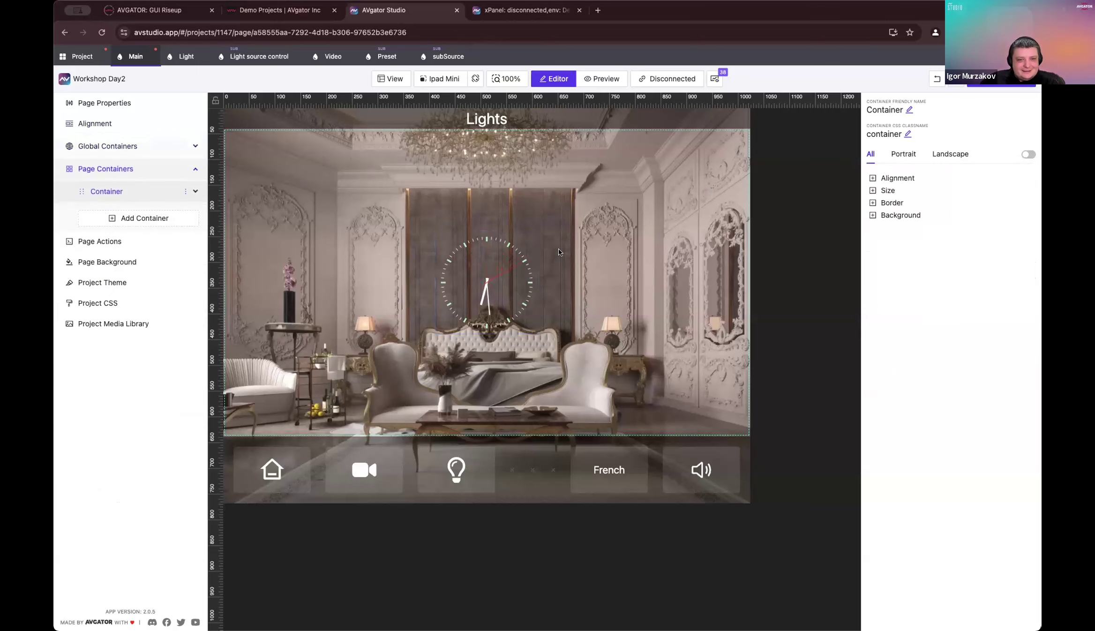
click(195, 191)
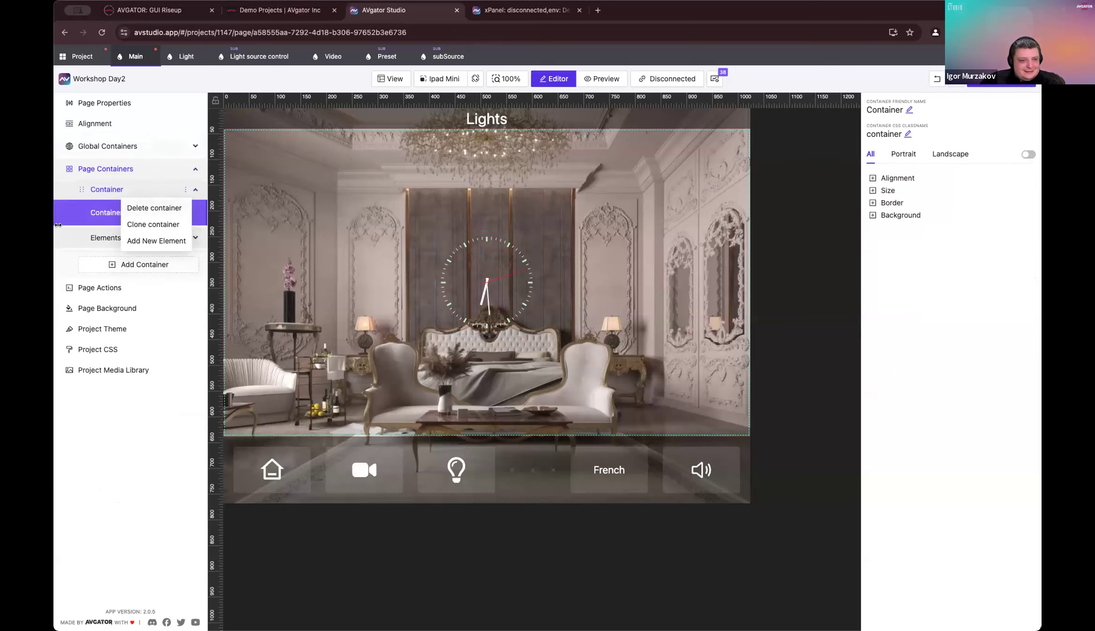
click(178, 237)
click(176, 237)
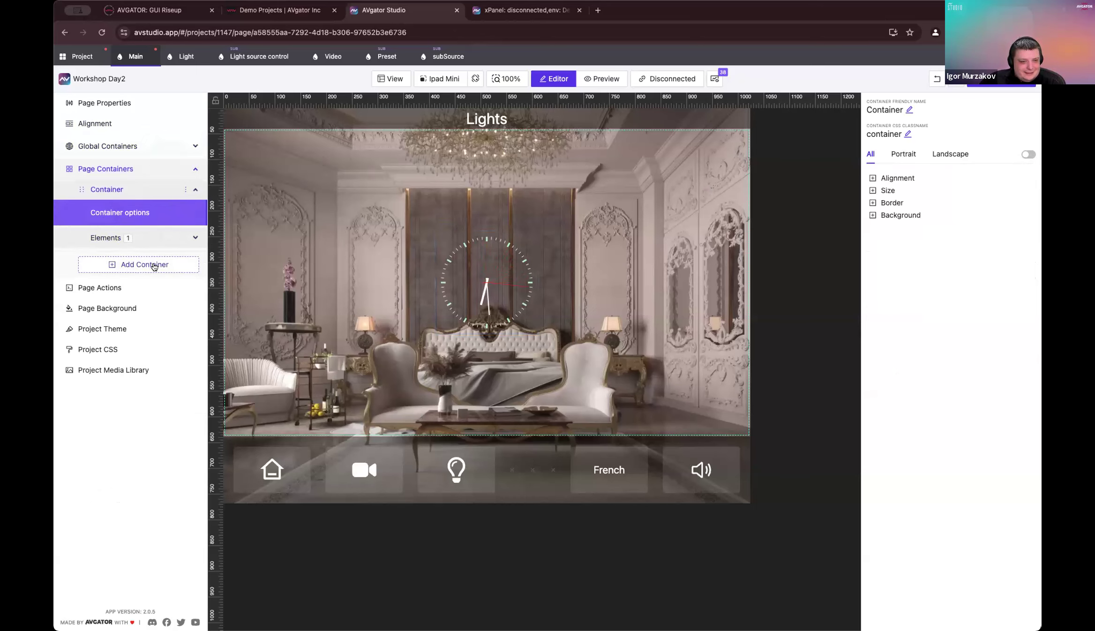
click(154, 266)
click(591, 257)
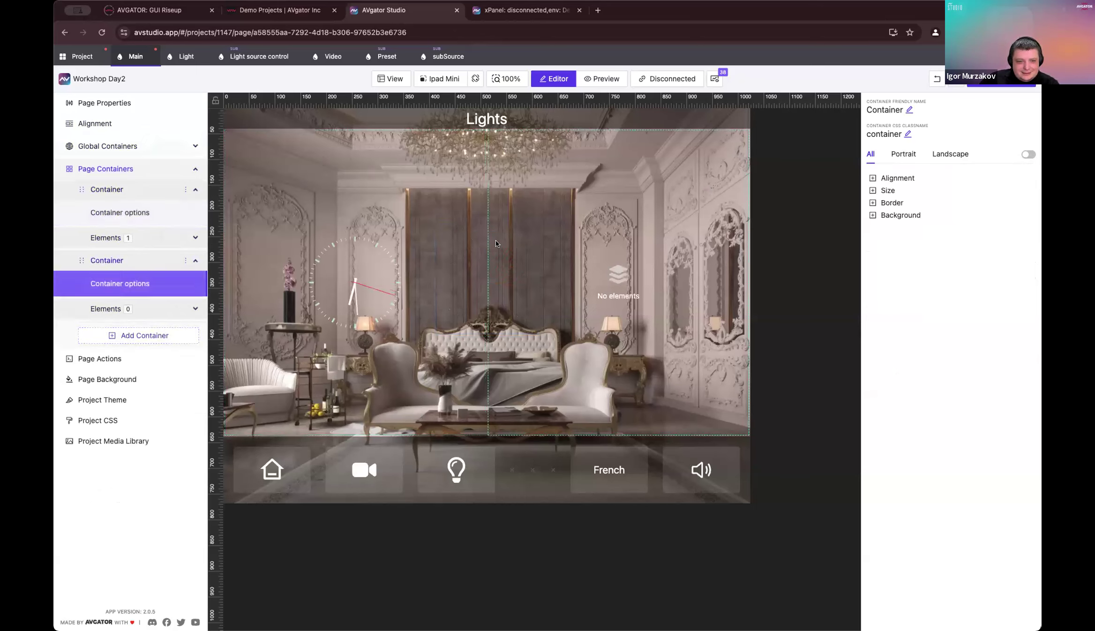
Step: Add an Html Block widget to the empty page container beside the clock on the Main page
click(339, 273)
click(628, 258)
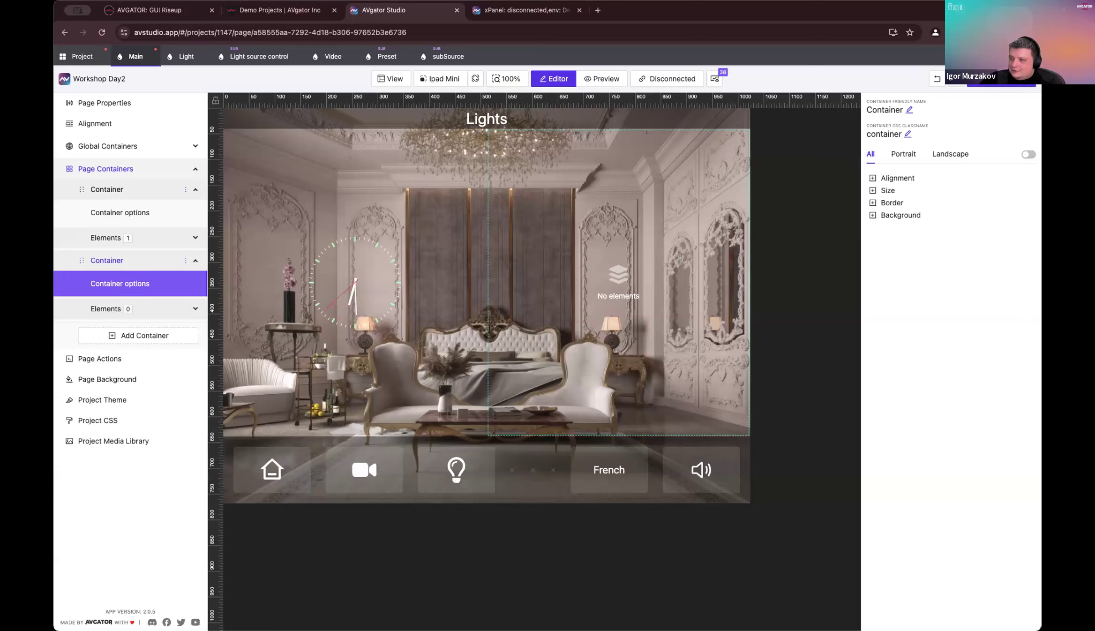
right_click(632, 263)
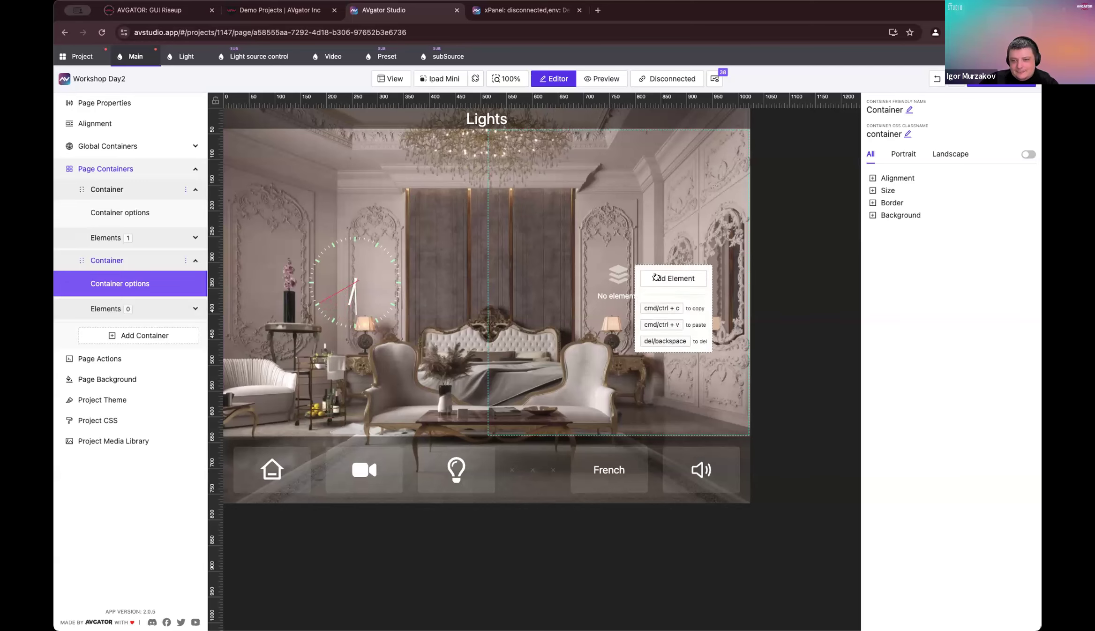
click(655, 277)
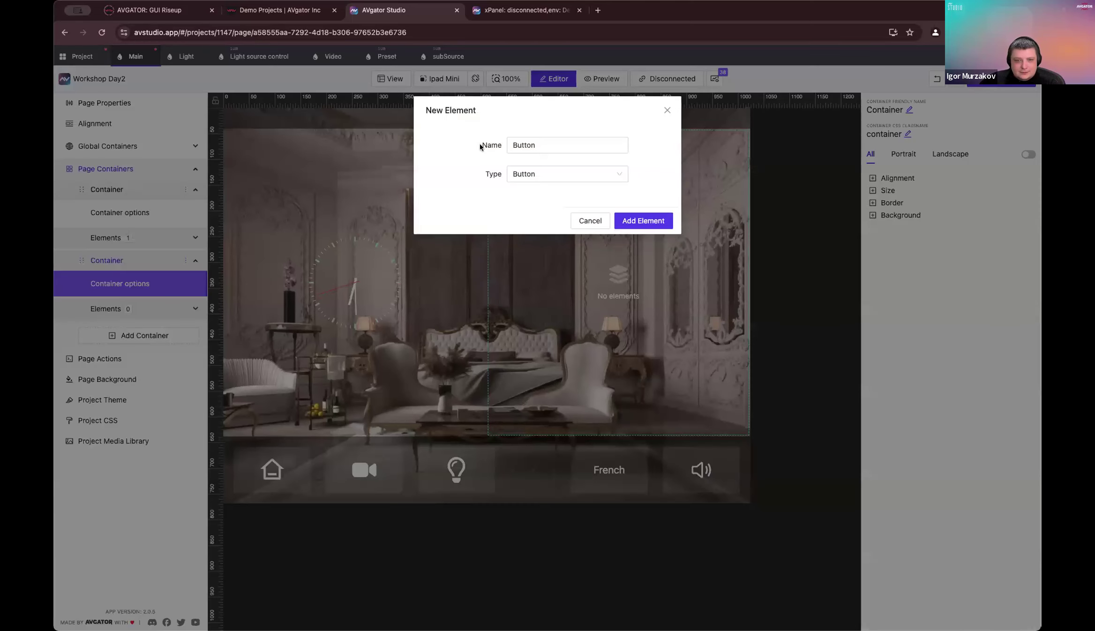
click(579, 146)
double_click(577, 145)
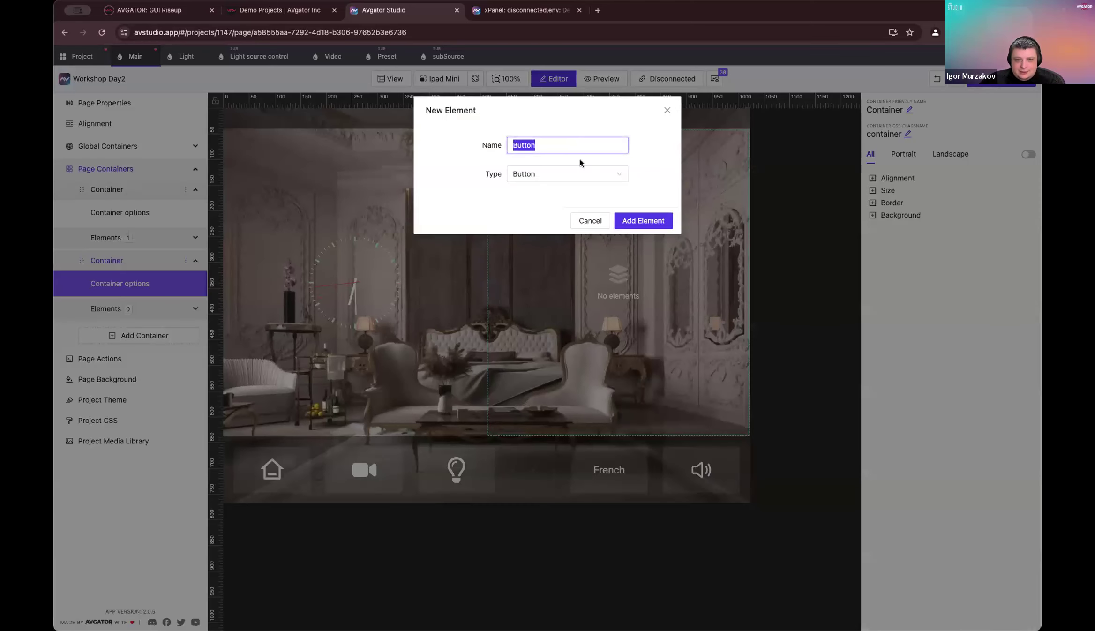
click(572, 175)
text(html)
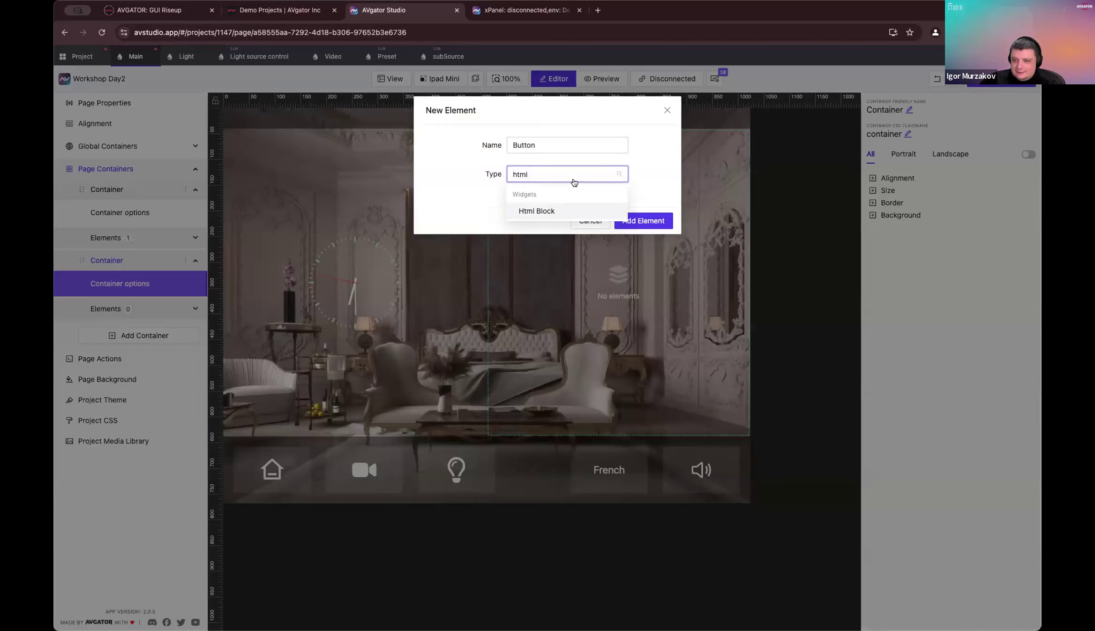
click(570, 211)
click(633, 224)
Step: Set the HTML block's width and height to 100 %
click(1027, 195)
click(1018, 221)
click(1018, 228)
click(1018, 265)
double_click(935, 198)
text(100)
double_click(936, 227)
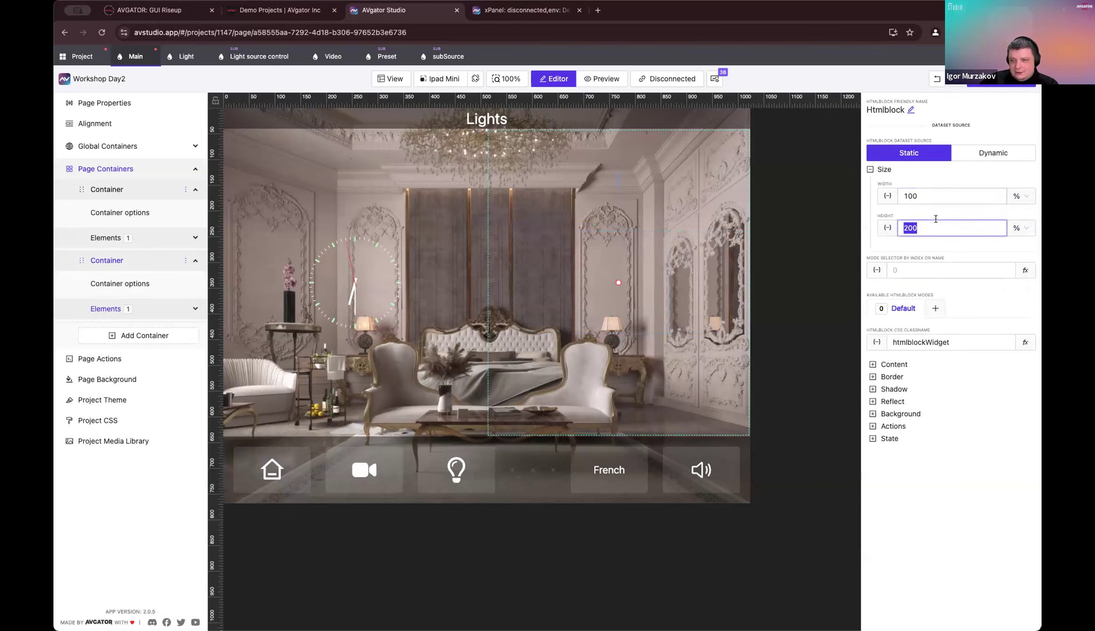
text(100)
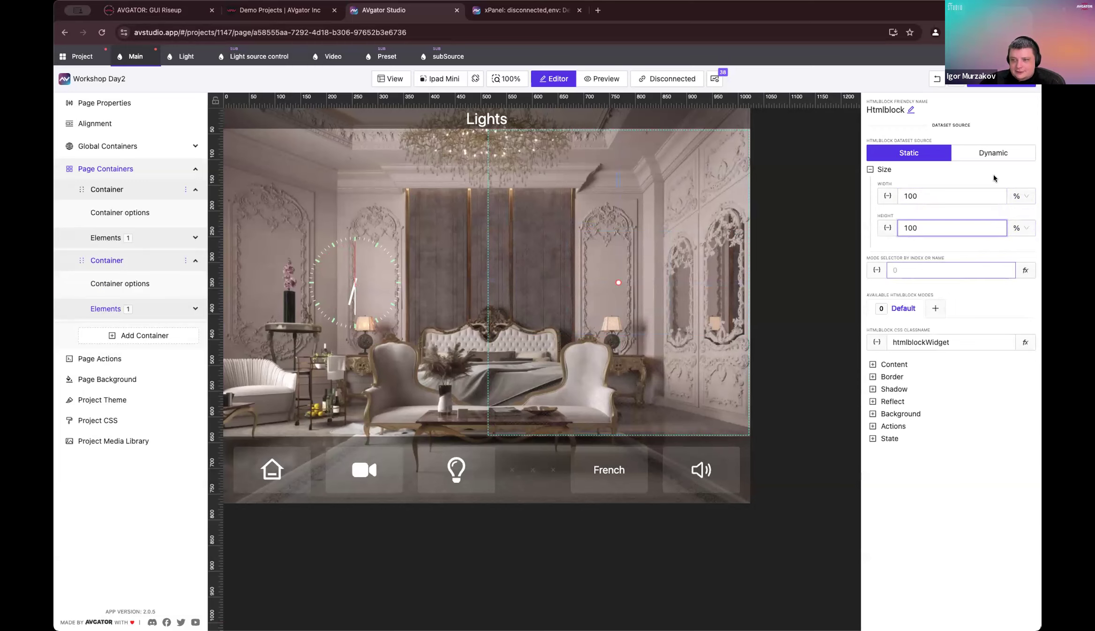
Step: Fill the HTML block's content with the weatherwidget.io embed code for New York weather and apply it on the page
click(900, 365)
click(954, 384)
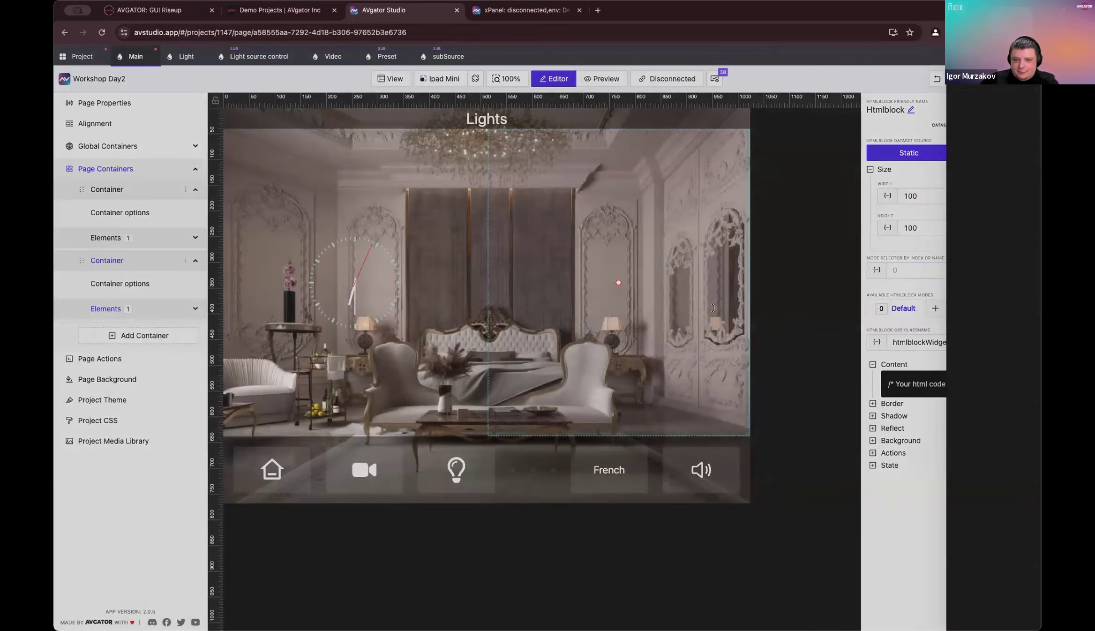
text(<a class="weatherwidget-io" href="https://forecast7.com/en/40d71n74d01/new-york/" data-label_1="NEW YORK" data-label_2="WEATHER" data-theme="original" >NEW YORK WEATHER</a> <script> !function(d,s,id){var js,fjs=d.getElementsByTagName(s)[0];if(!d.getElementById(id)){js=d.createElement(s);js.id=id;js.src='https://weatherwidget.io/js/widget.min.js';fjs.parentNode.insertBefore(js,fjs);}}(document,'script','weatherwidget-io-js'); </script>)
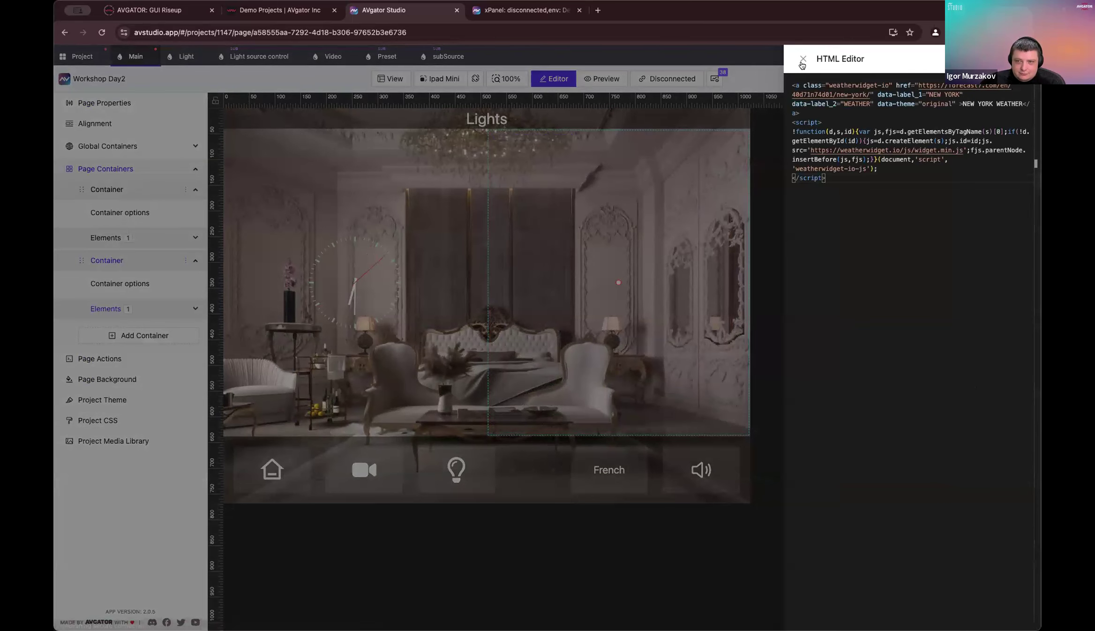
click(624, 301)
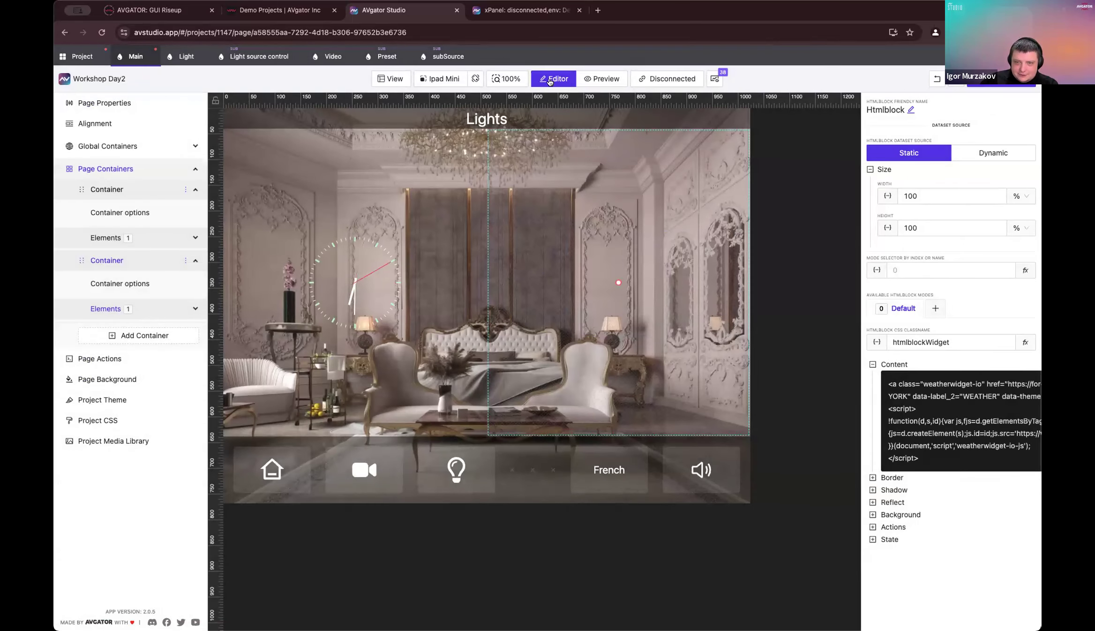
click(429, 297)
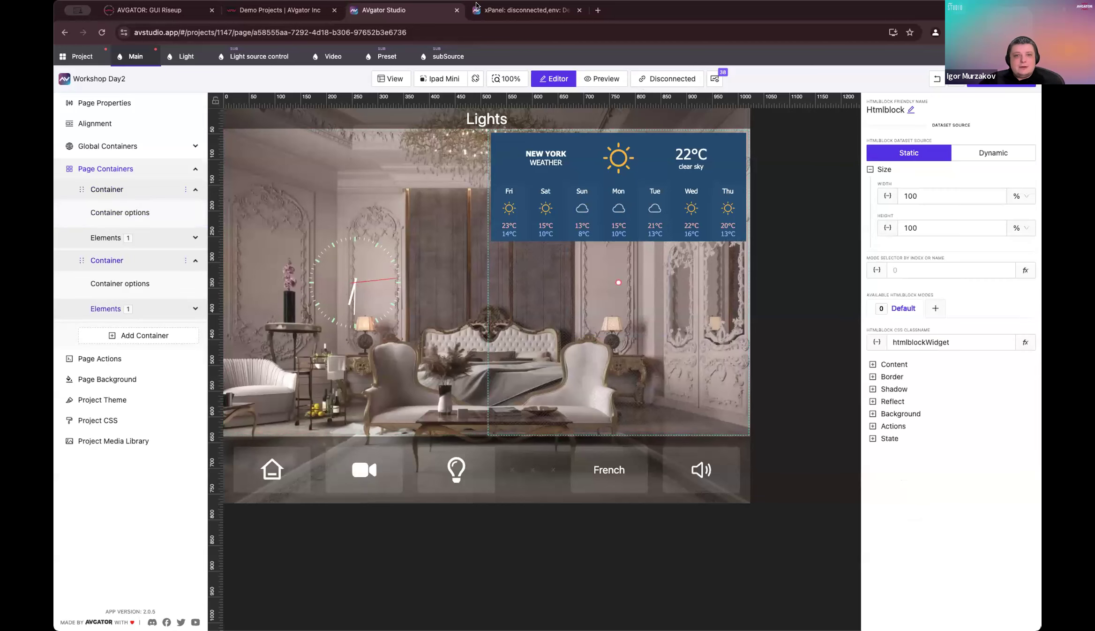
click(368, 264)
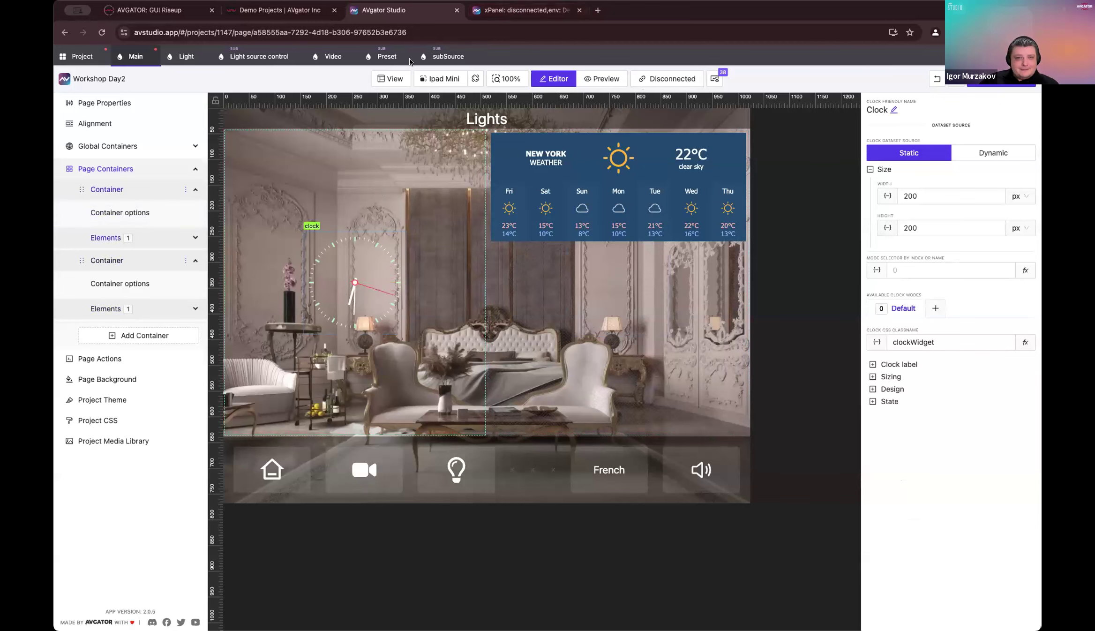
Step: Check the Main page on the live panel at a smaller window size, toggling French and English and viewing the volume popup
click(530, 12)
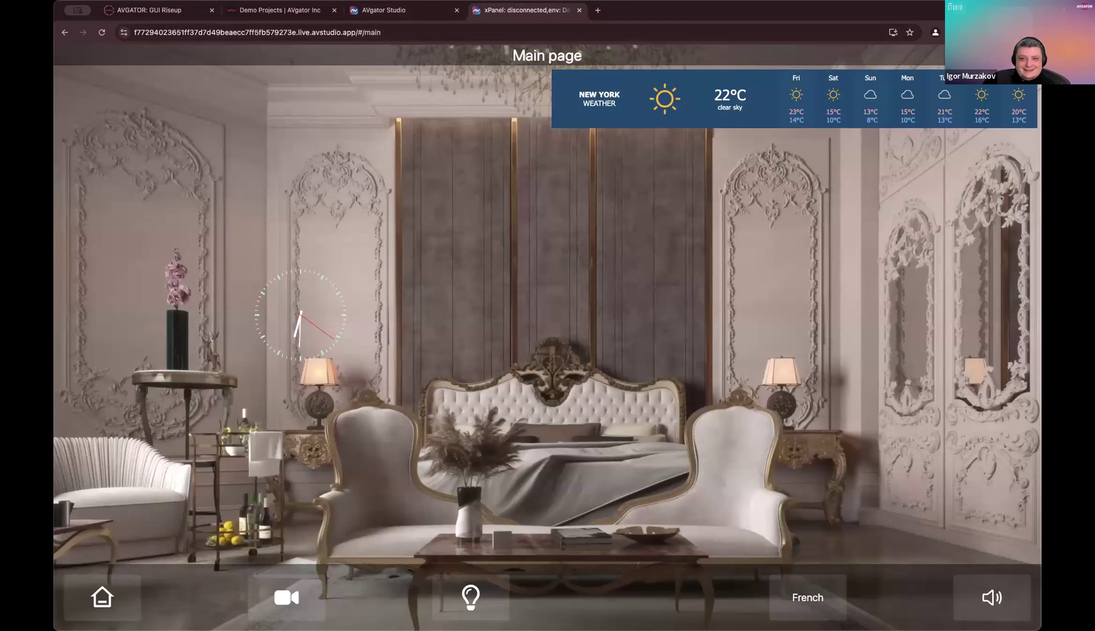
drag(1040, 629, 925, 362)
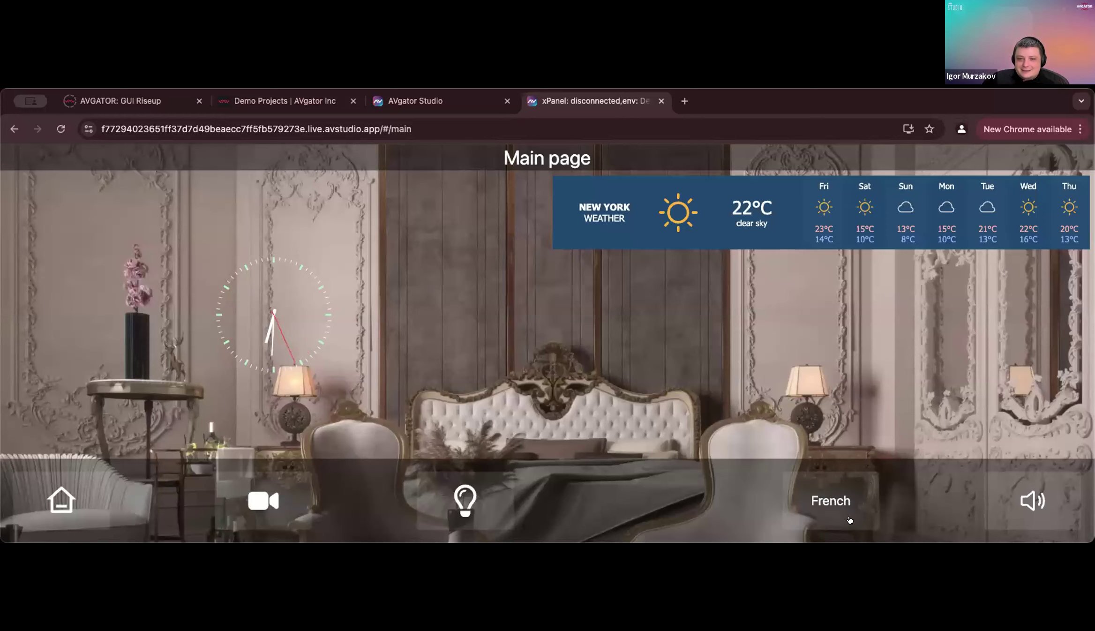
click(846, 514)
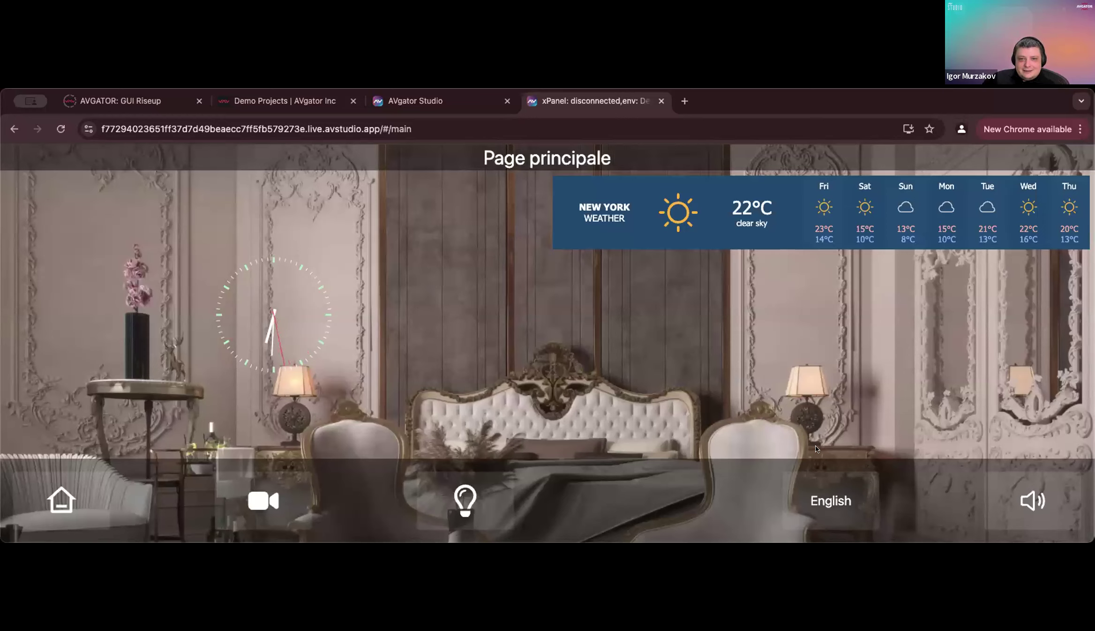
click(816, 499)
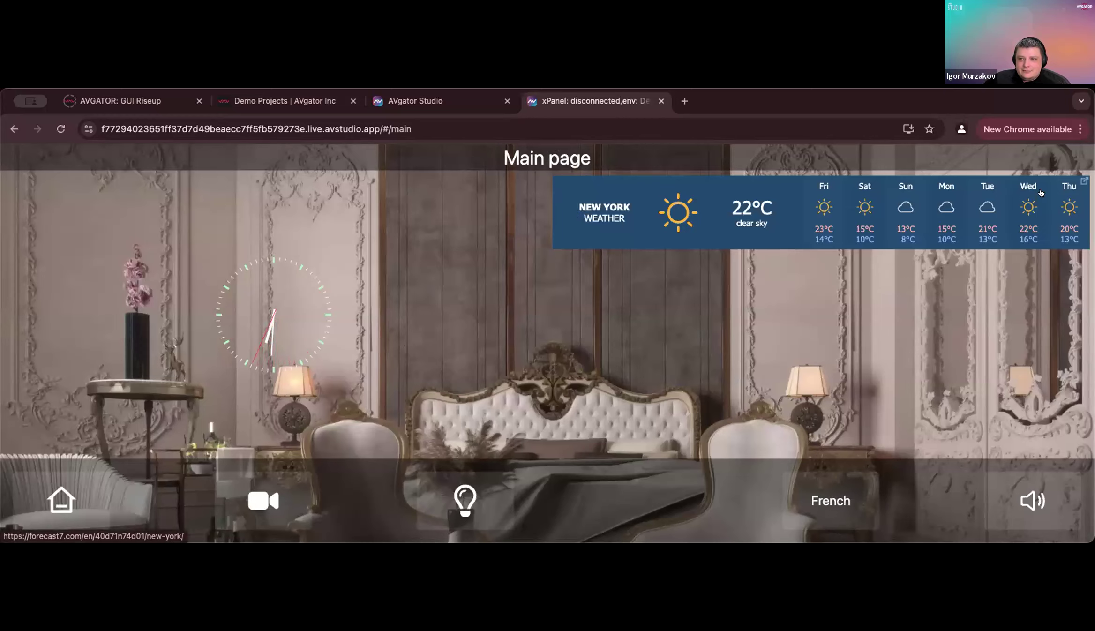
click(1041, 495)
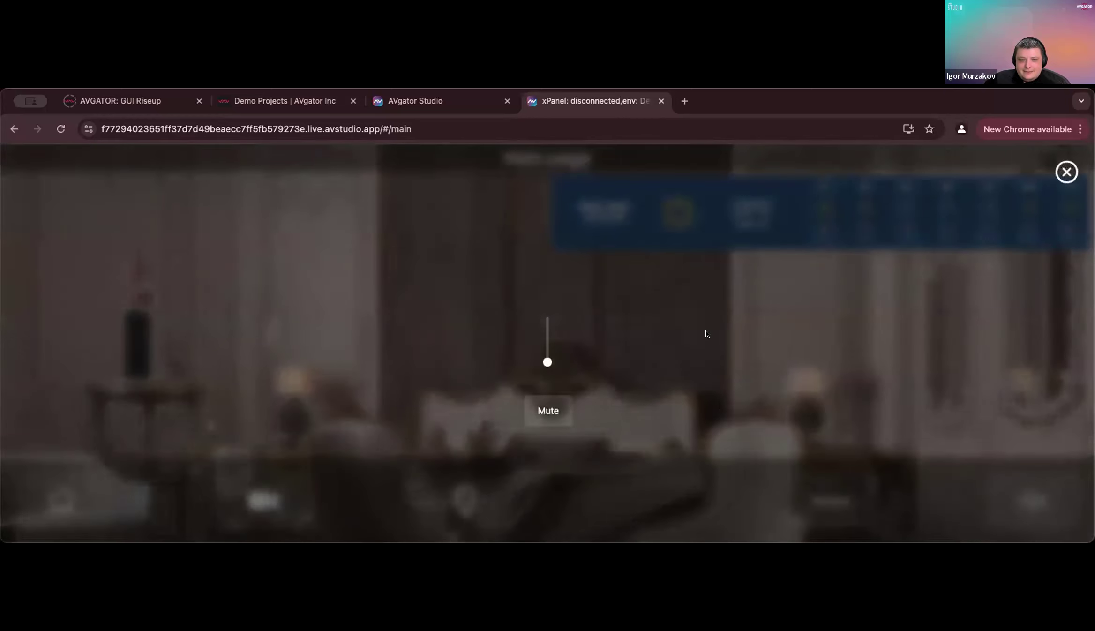
click(1060, 173)
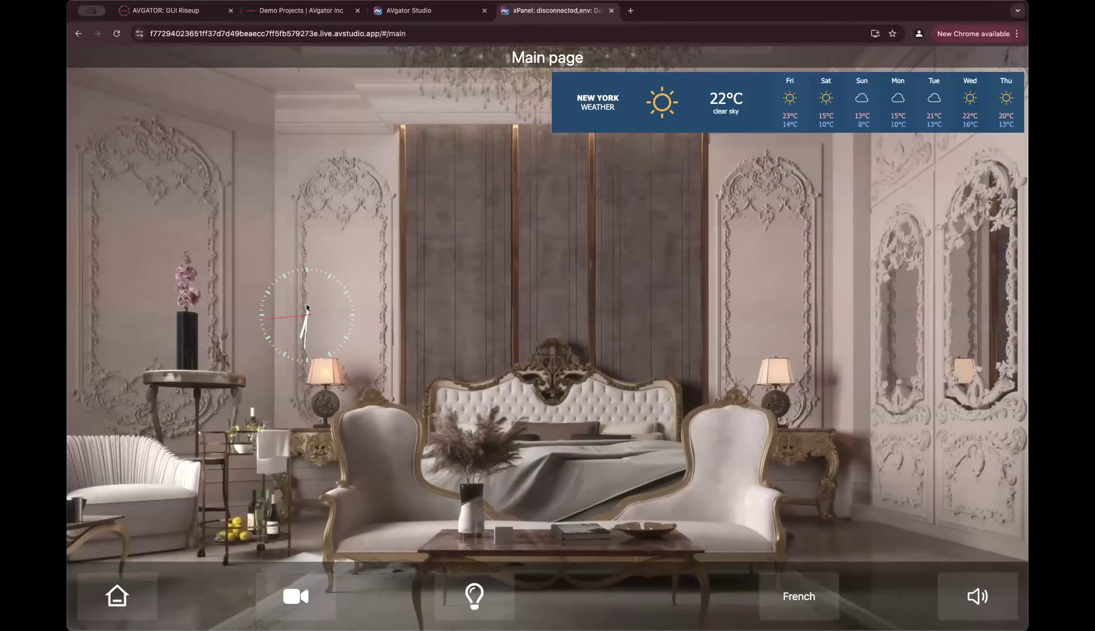
Step: Return to AVgator Studio and create a responsive subpage named Clock in the Workshop Day2 project
click(409, 11)
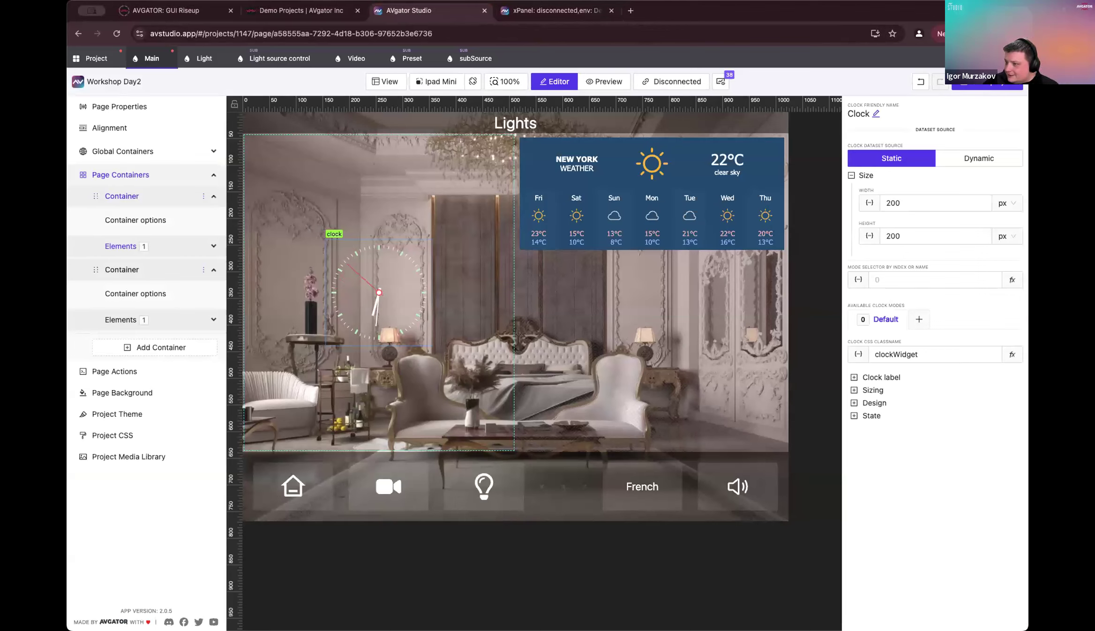
click(370, 198)
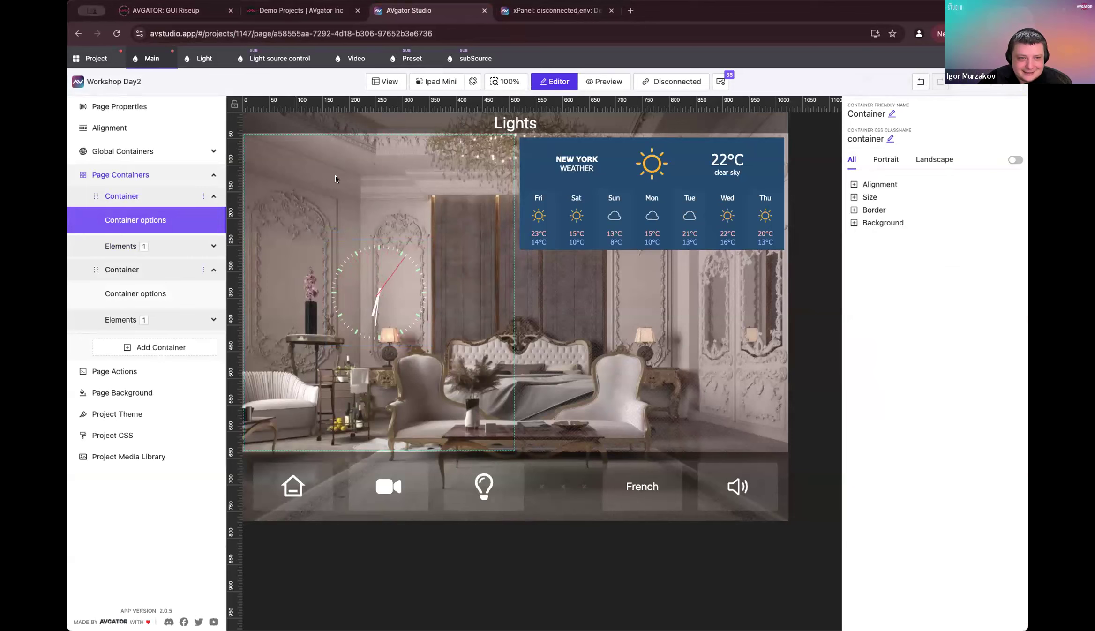
click(96, 53)
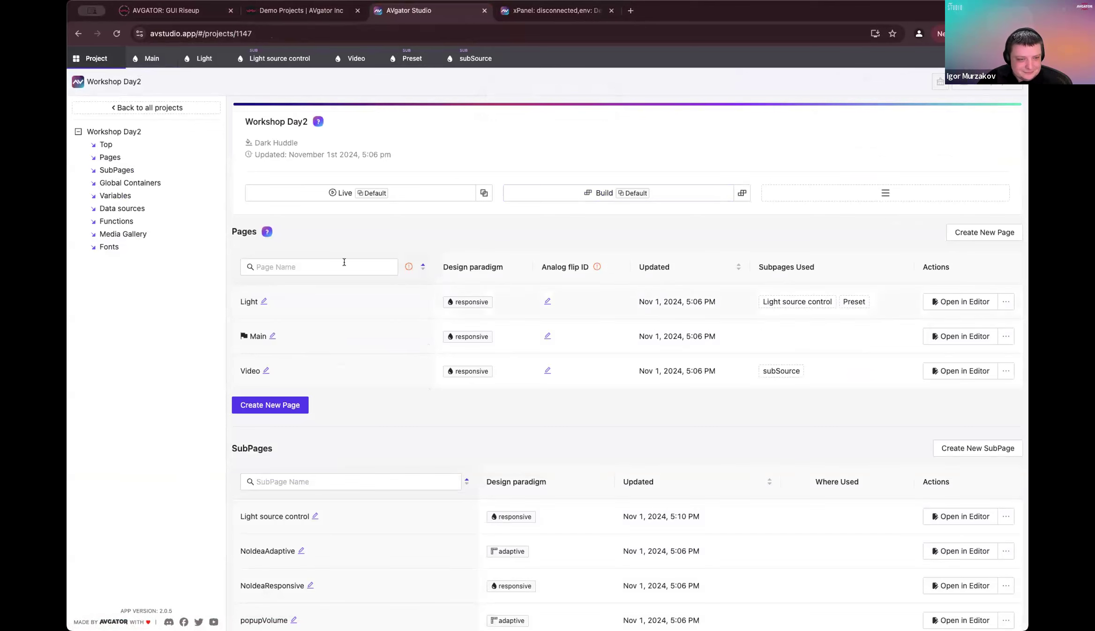
scroll(318, 415, down, 10)
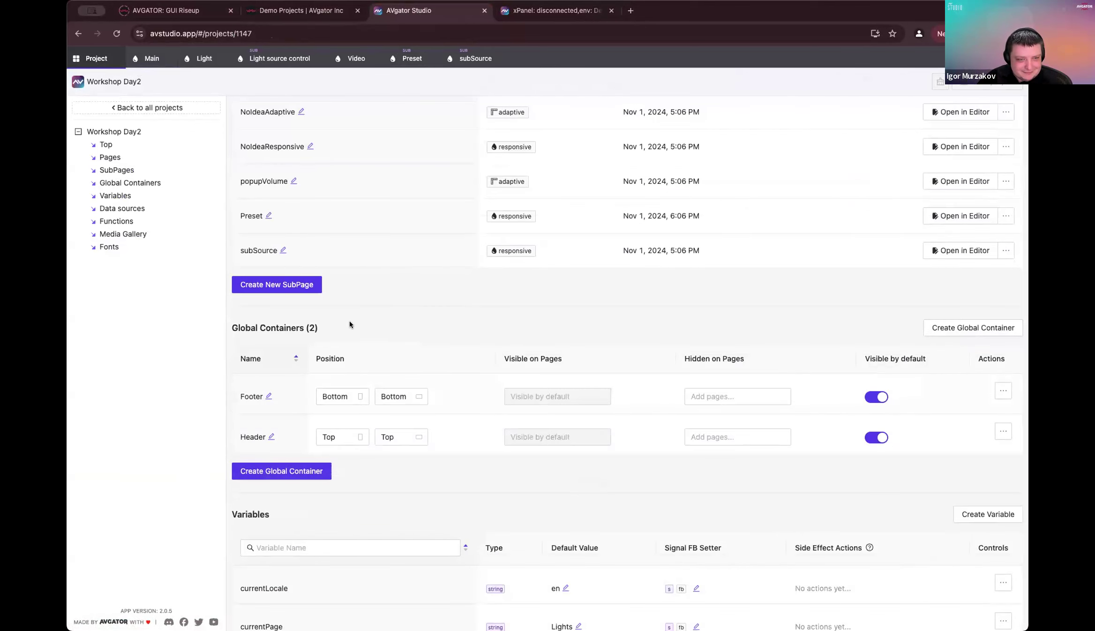
scroll(277, 438, up, 5)
click(278, 438)
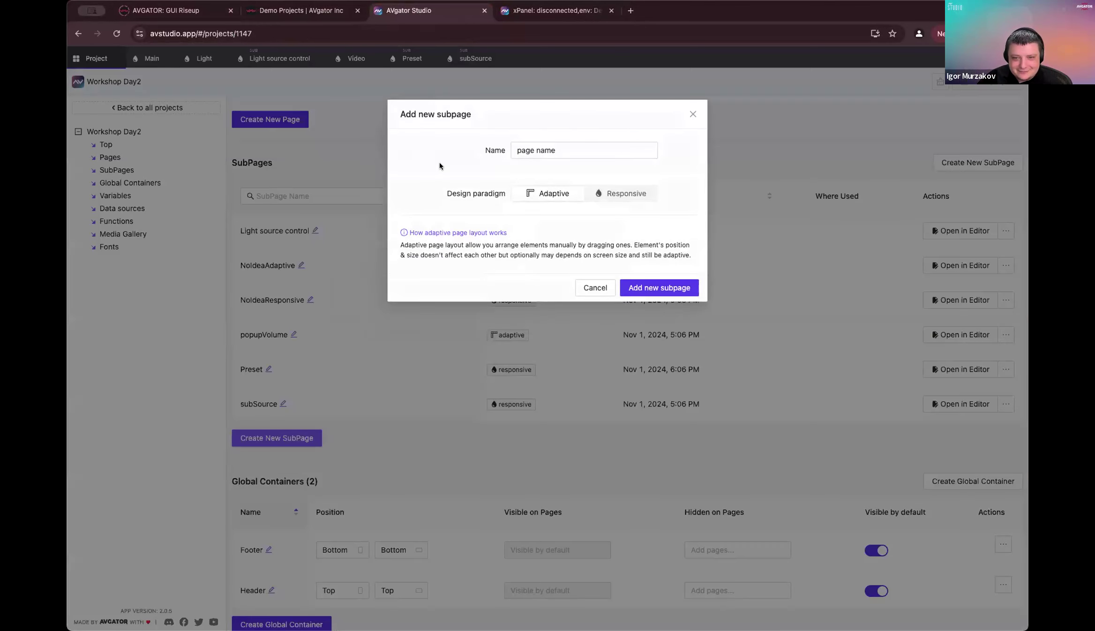
click(625, 201)
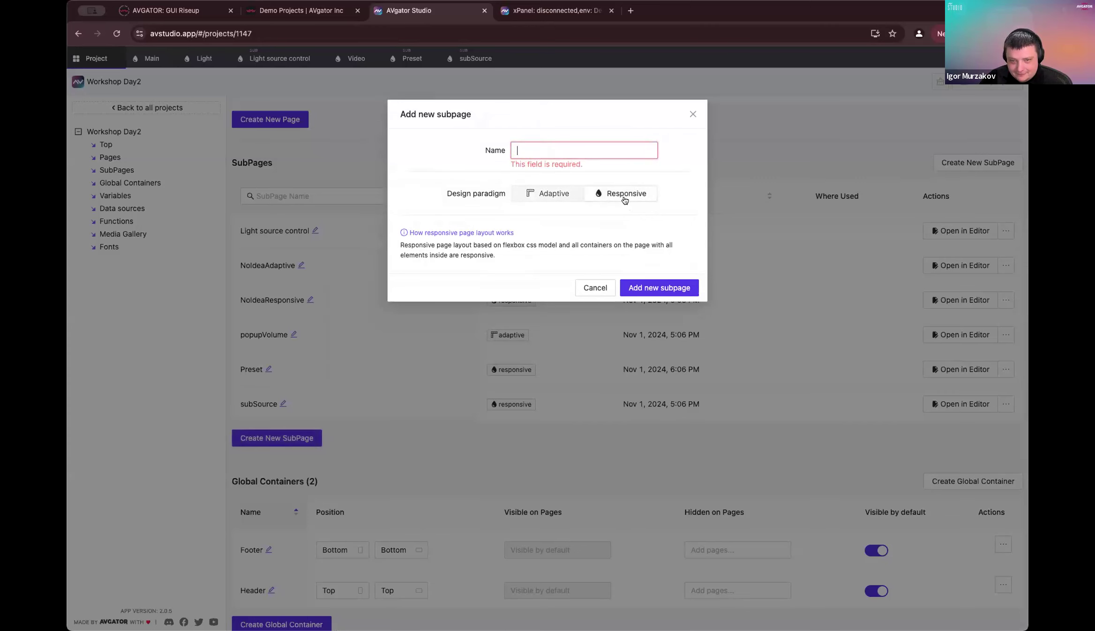
text(Clock)
click(652, 286)
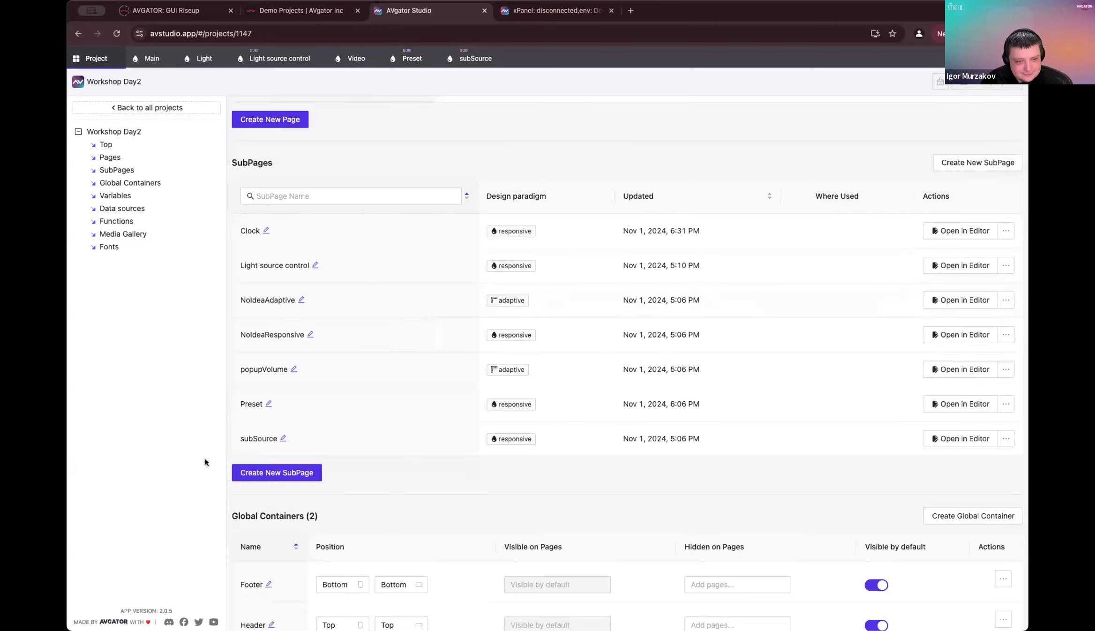
Step: Open the new Clock subpage in the editor and add a Clock element to its container
click(951, 237)
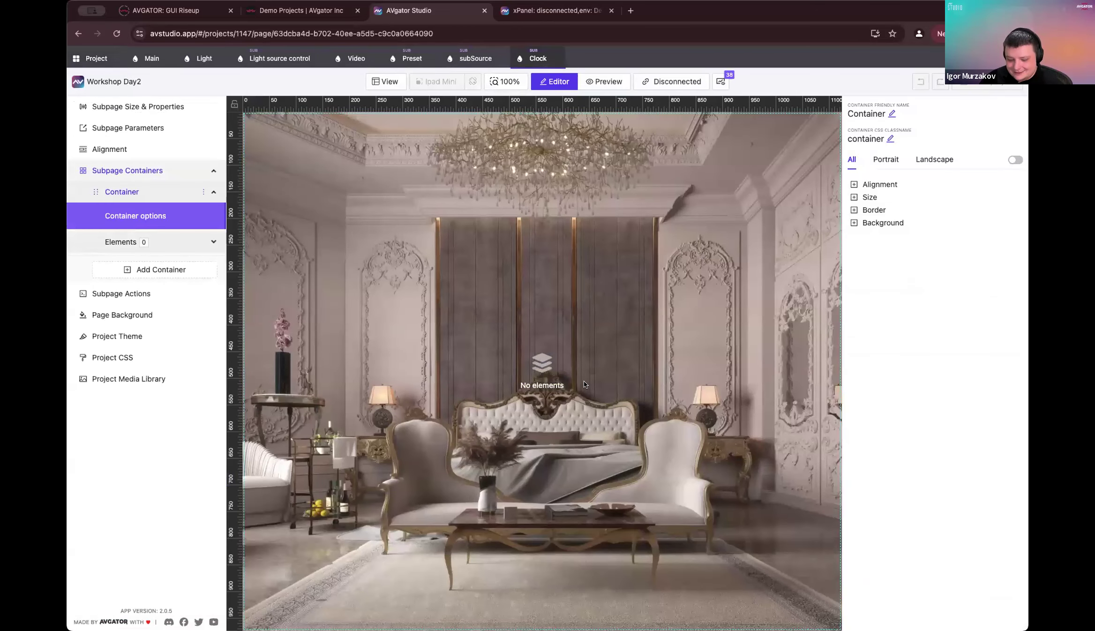
click(546, 10)
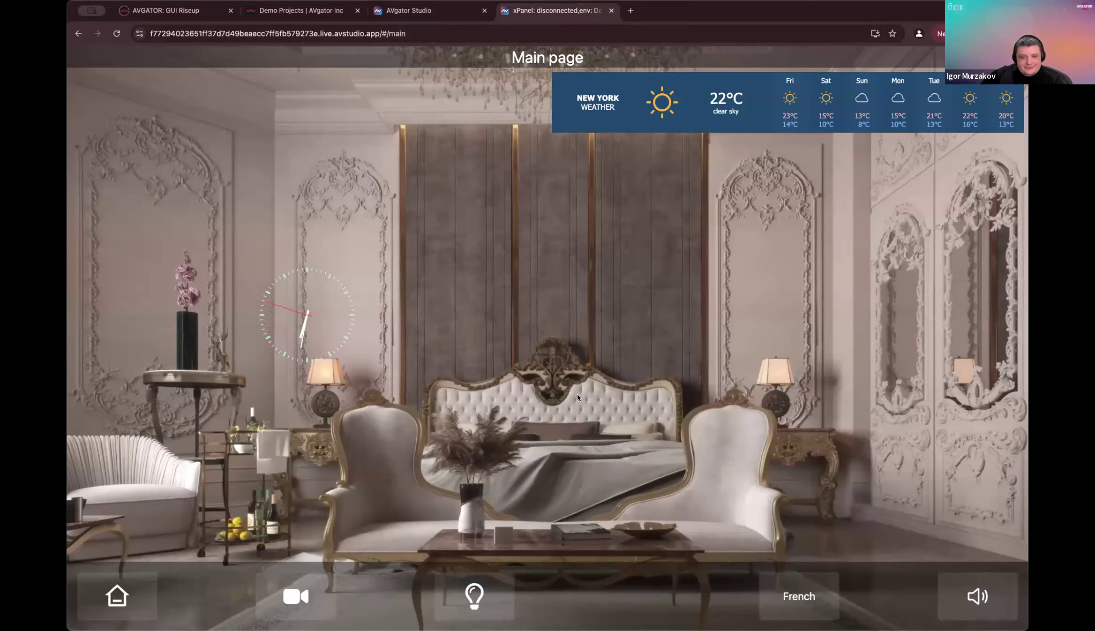
click(409, 12)
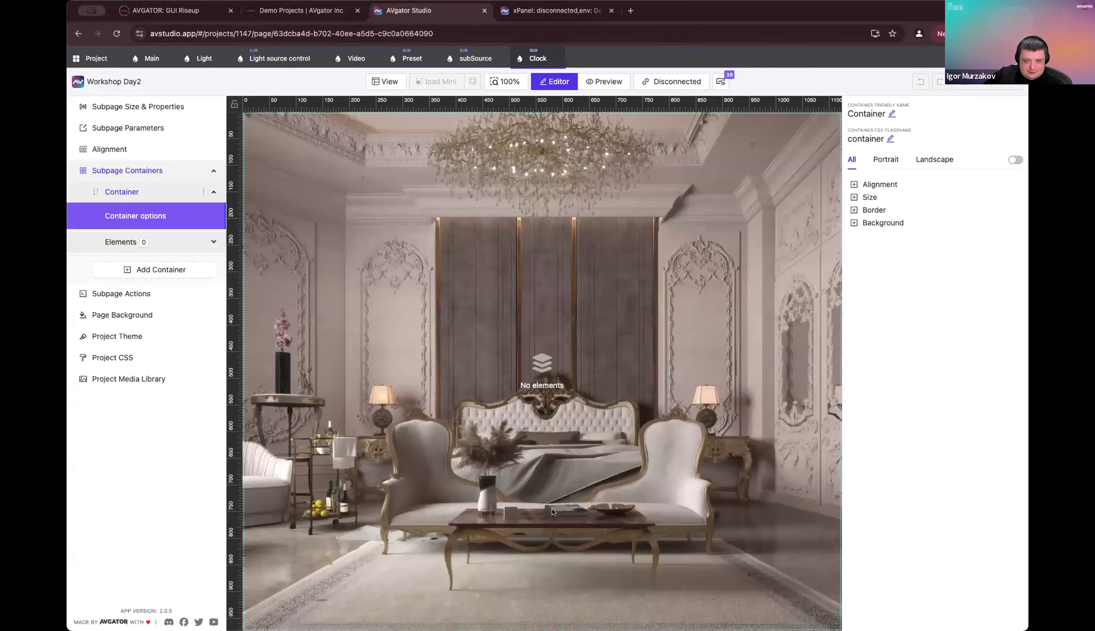
right_click(579, 307)
click(654, 385)
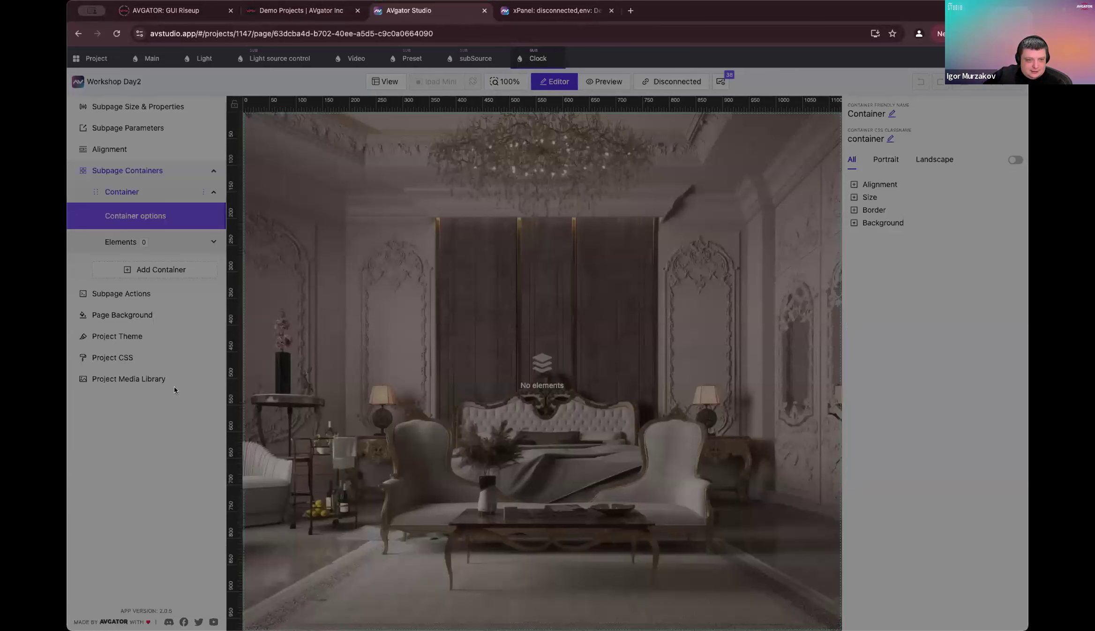
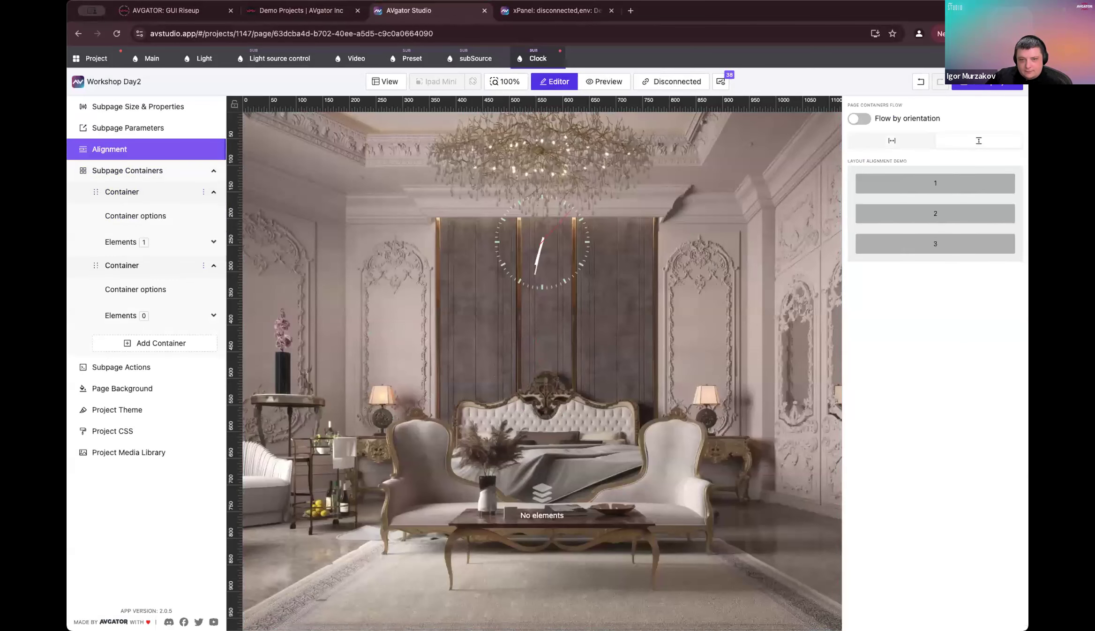
Step: Set the width and height of the clock on the Clock subpage to 400 px
click(565, 219)
double_click(893, 203)
text(400)
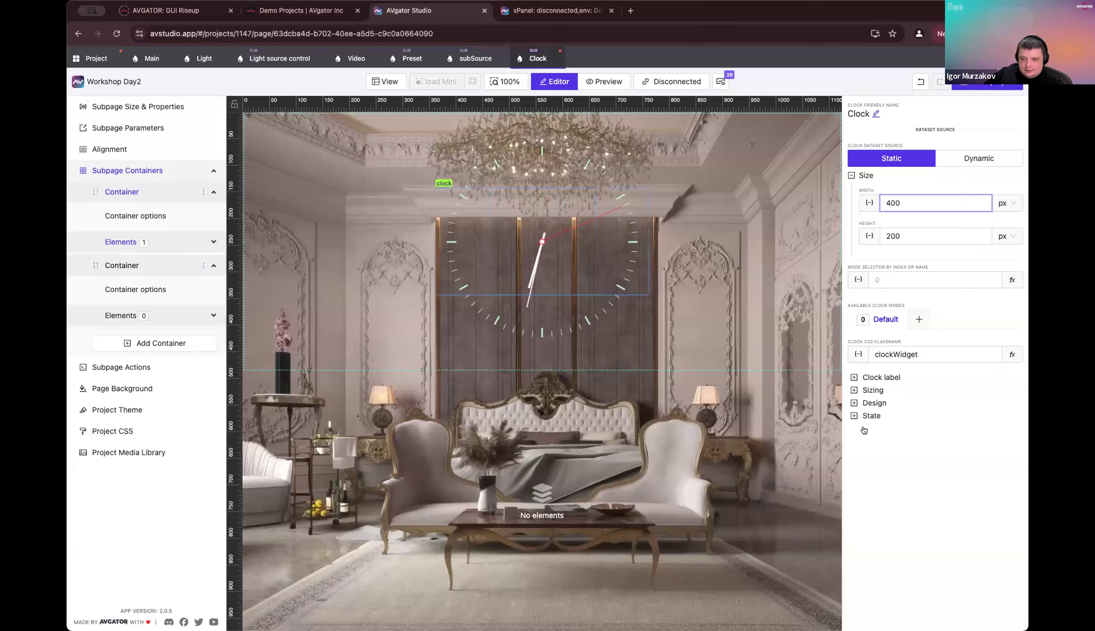
key(Tab)
text(400)
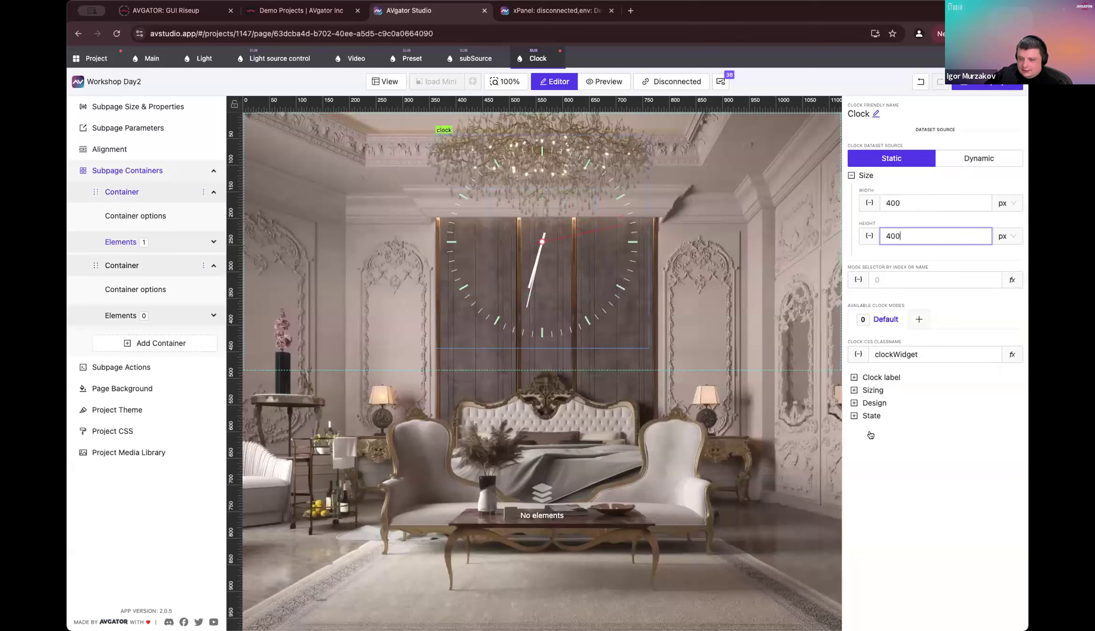
click(833, 393)
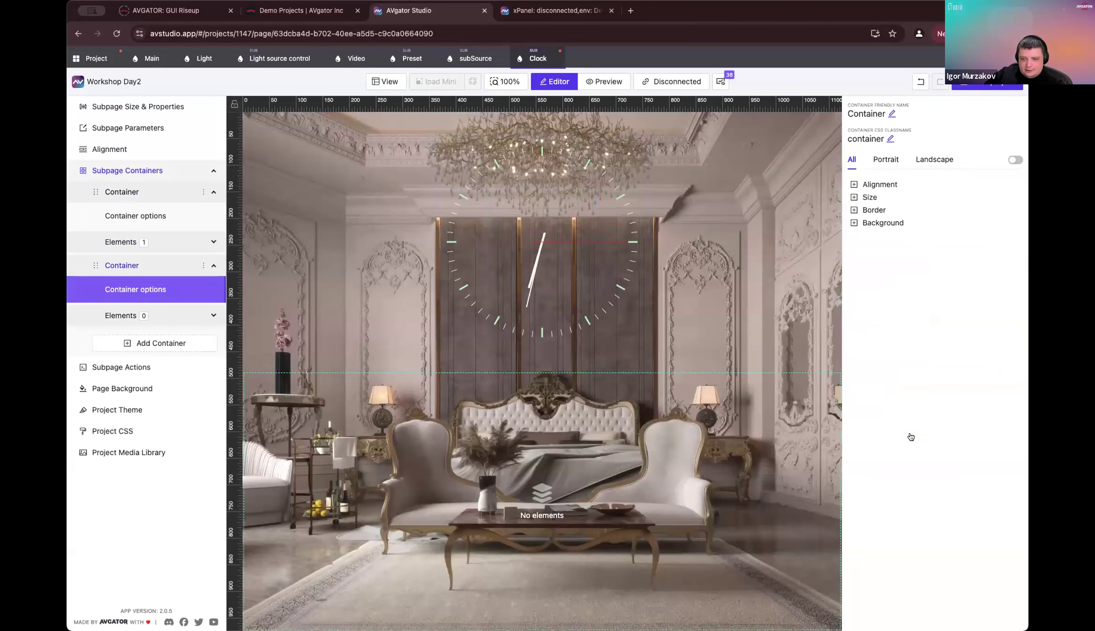
right_click(988, 437)
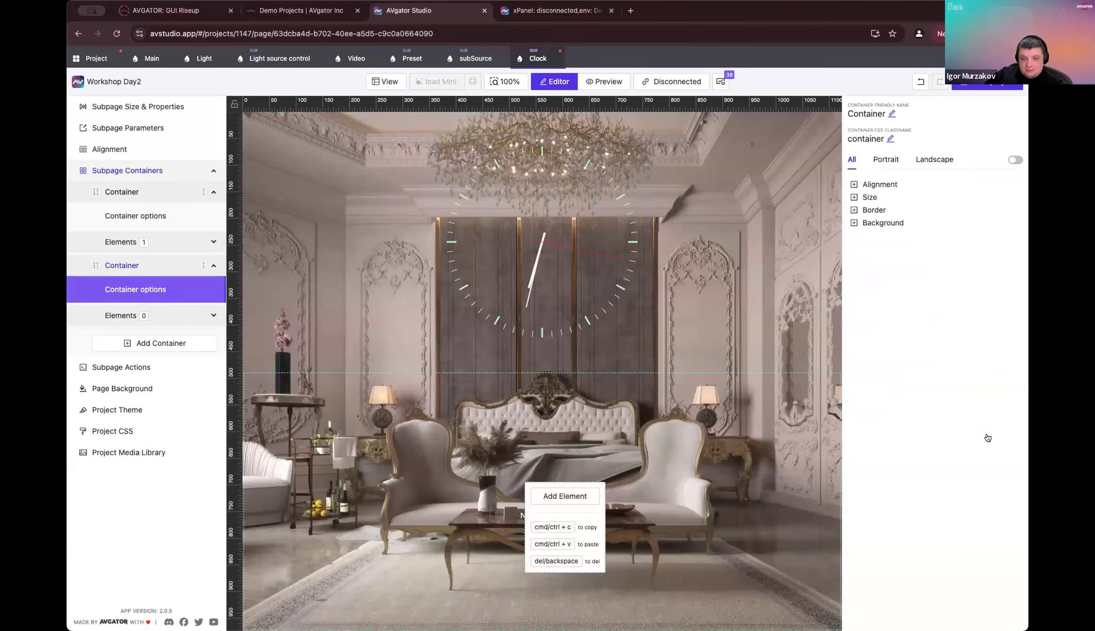
click(982, 448)
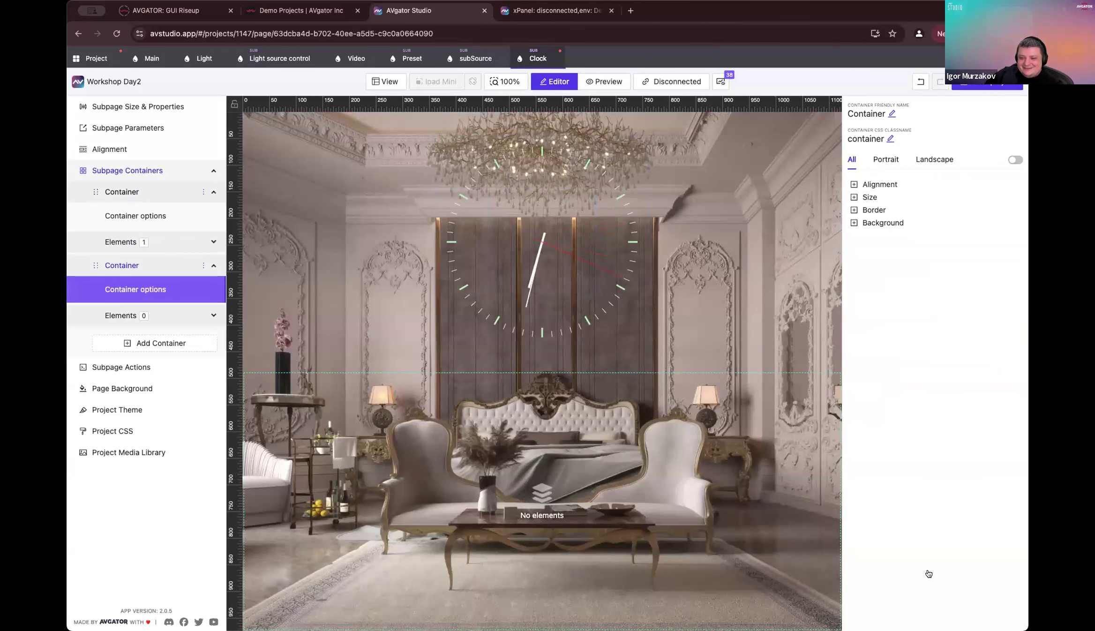
Step: Add a DateTime element to the empty second container on the Clock subpage
click(542, 498)
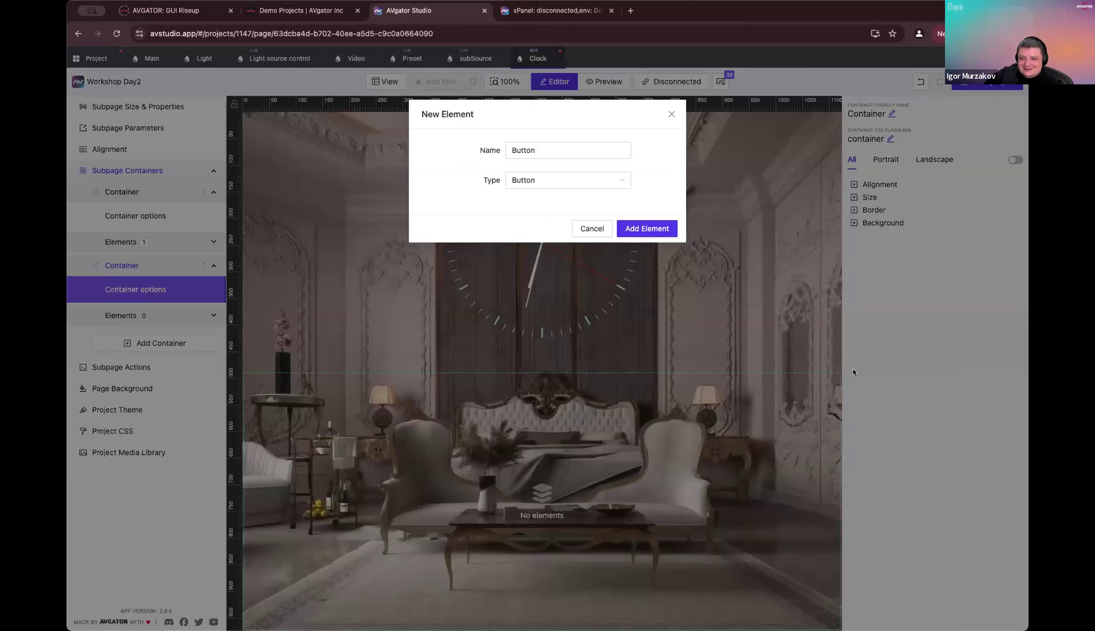
click(568, 180)
text(date)
click(535, 218)
click(647, 229)
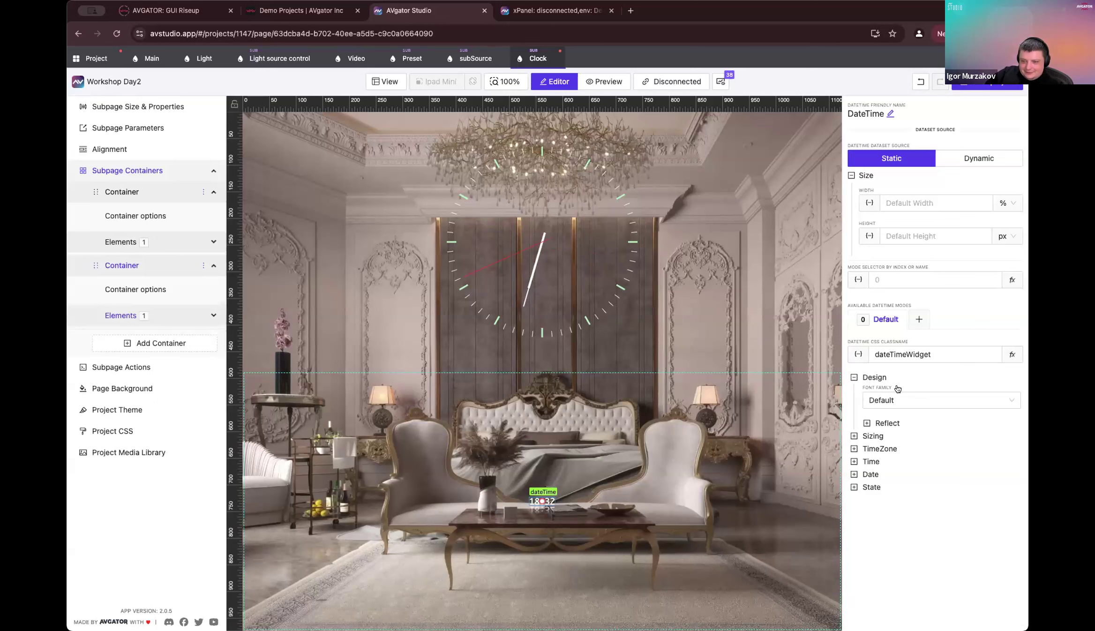
Step: Set the DateTime element's size to 300 px wide and 200 px high
click(873, 436)
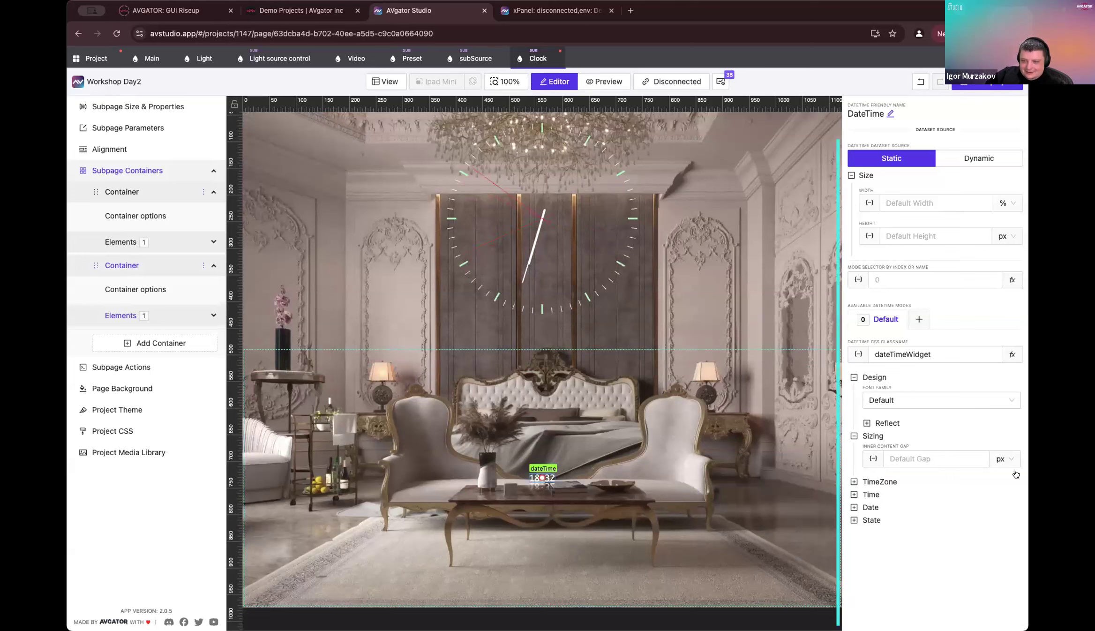
click(947, 202)
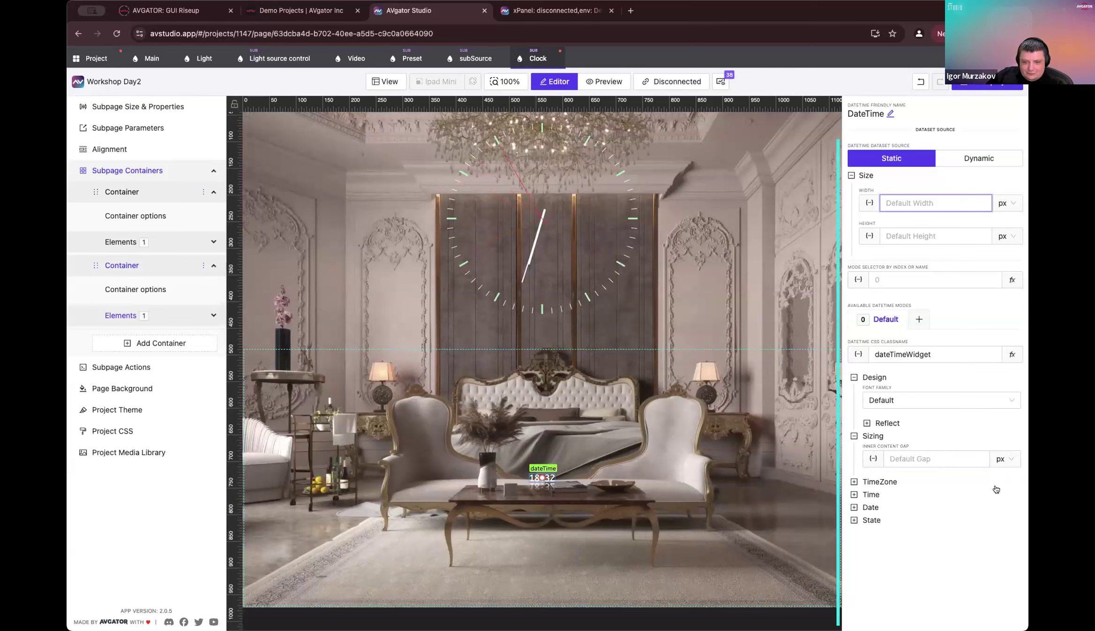
text(300)
key(Tab)
text(2)
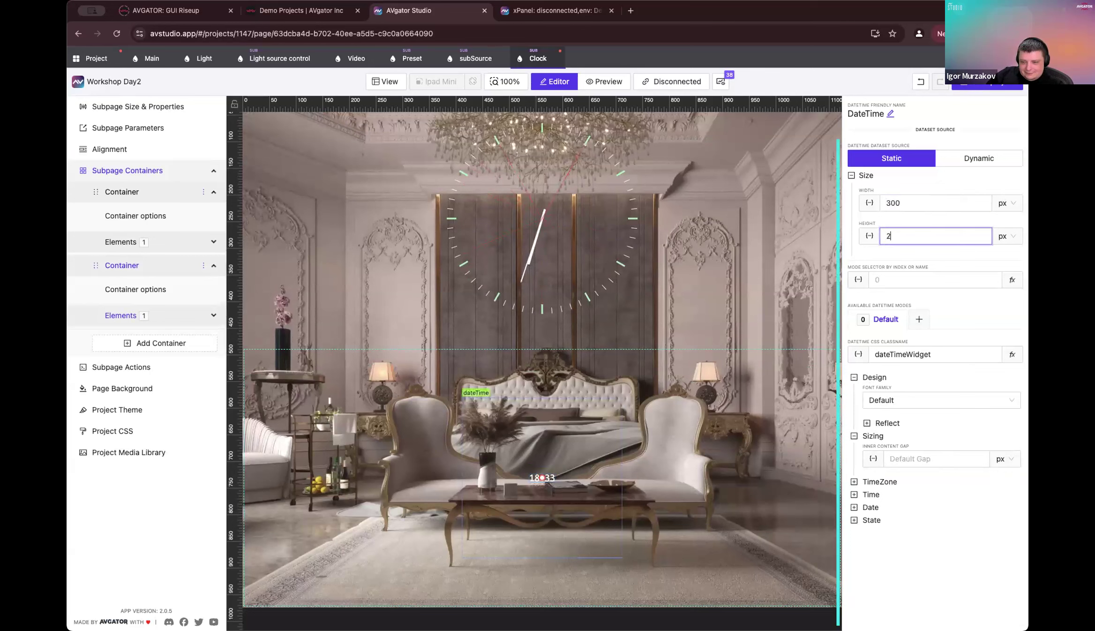
text(00)
key(Return)
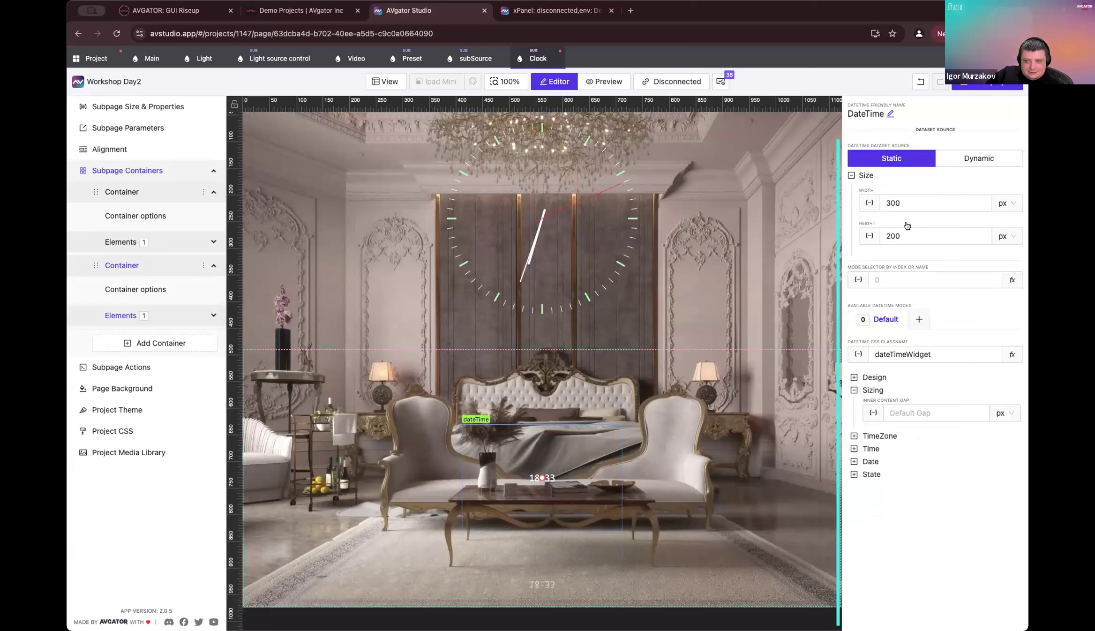
Step: Enlarge the font size of the time text in the DateTime element
scroll(904, 263, down, 2)
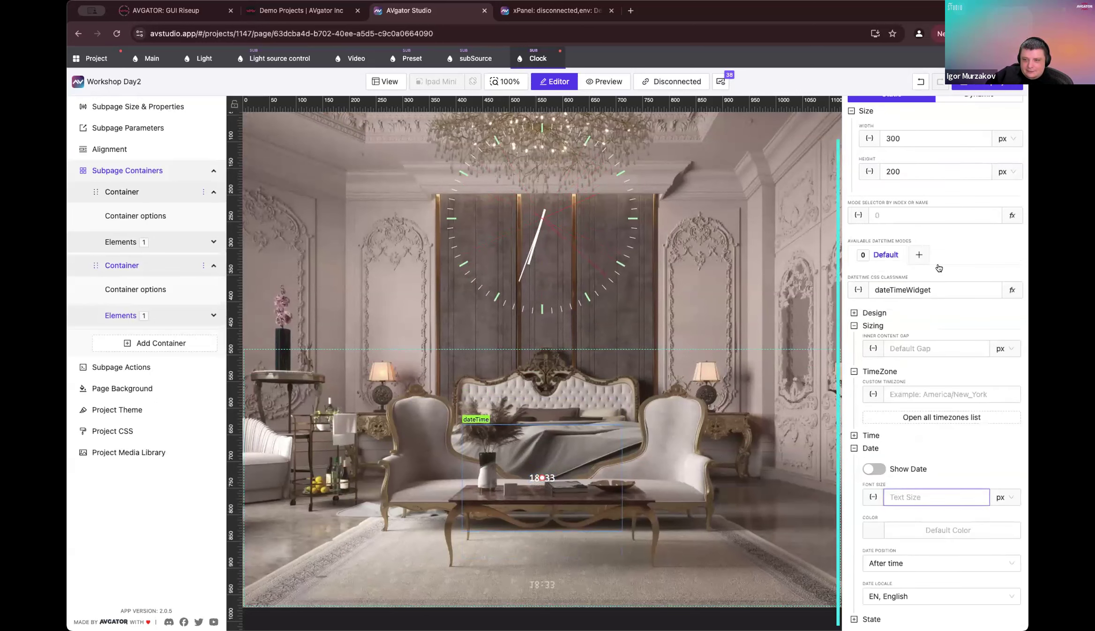
click(870, 436)
click(936, 485)
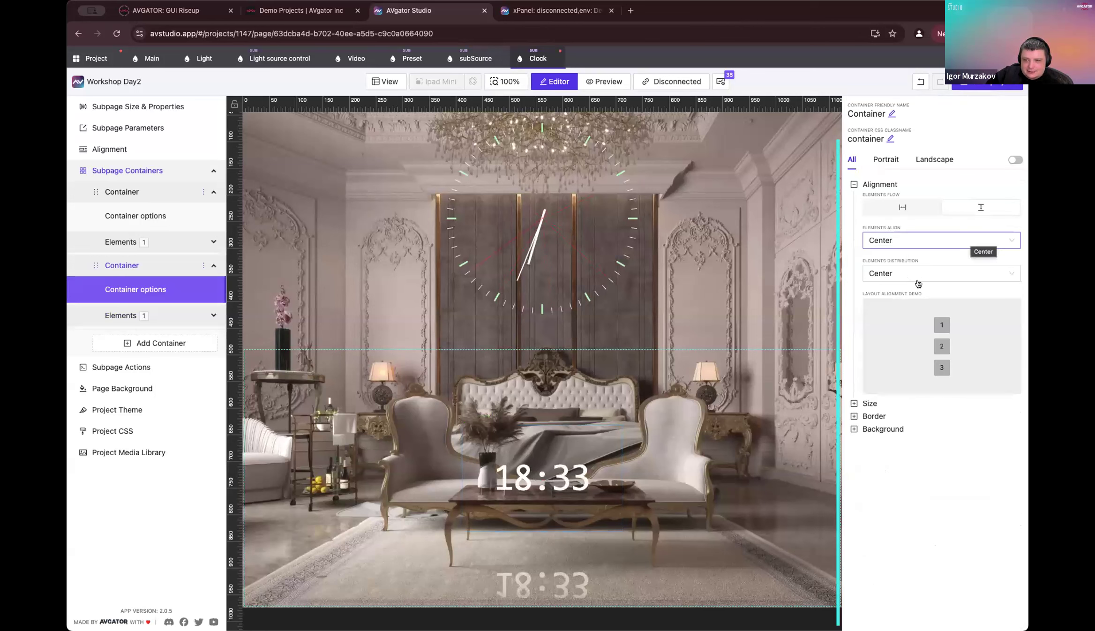
Step: Keep the Clock subpage's lower container elements aligned to Center and set their distribution to Start
click(966, 241)
click(966, 241)
click(918, 274)
click(913, 296)
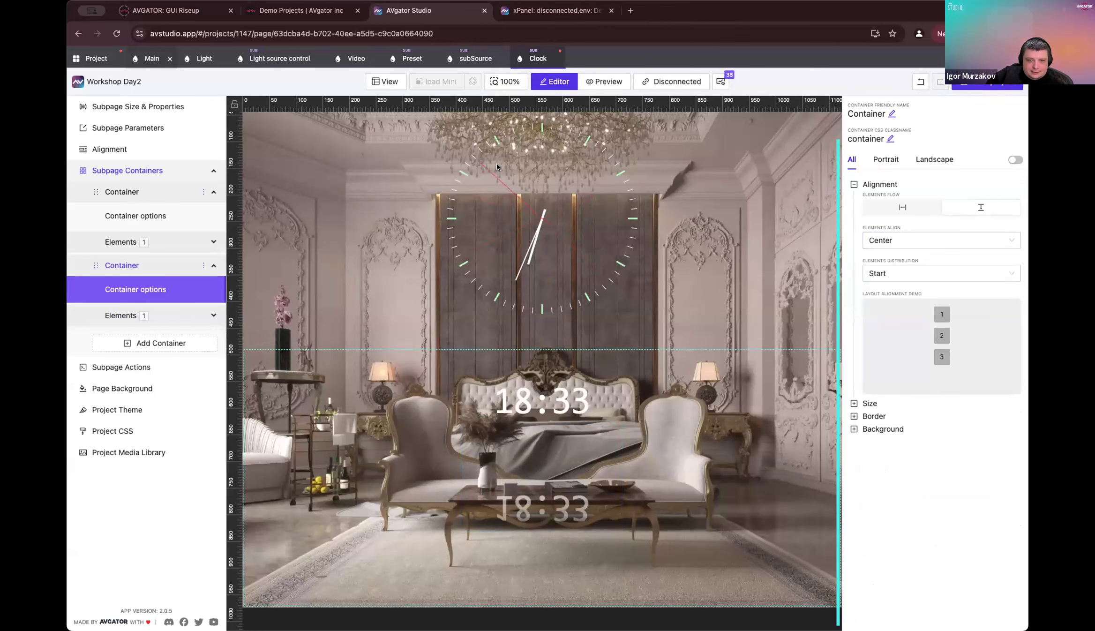
Step: Add a single SubPage element showing the Clock subpage to the empty container on the Main page
click(152, 59)
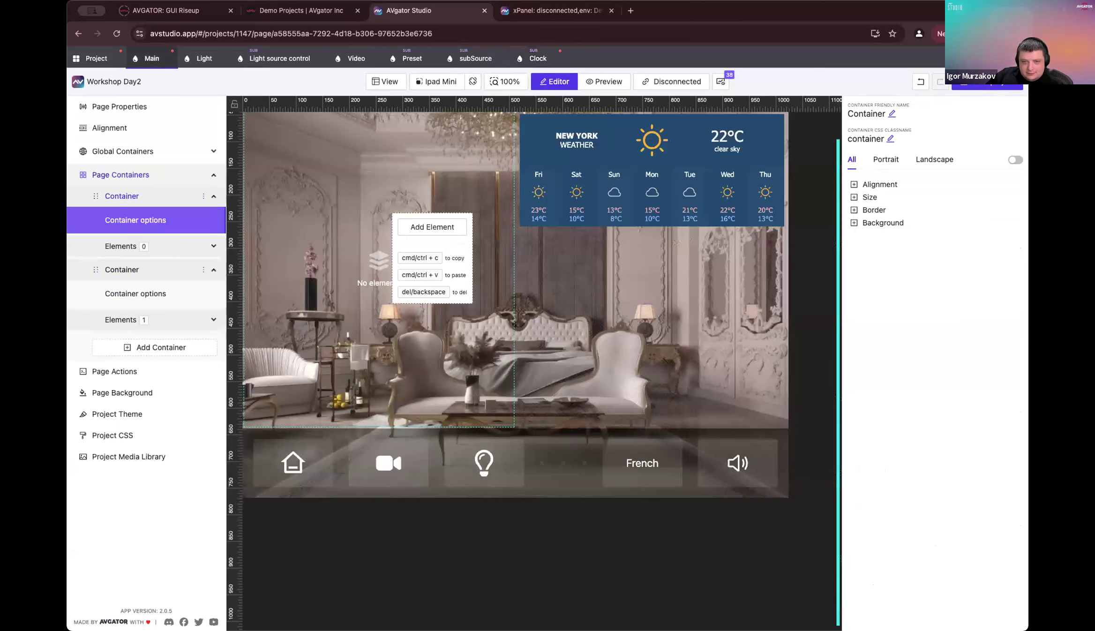
click(432, 227)
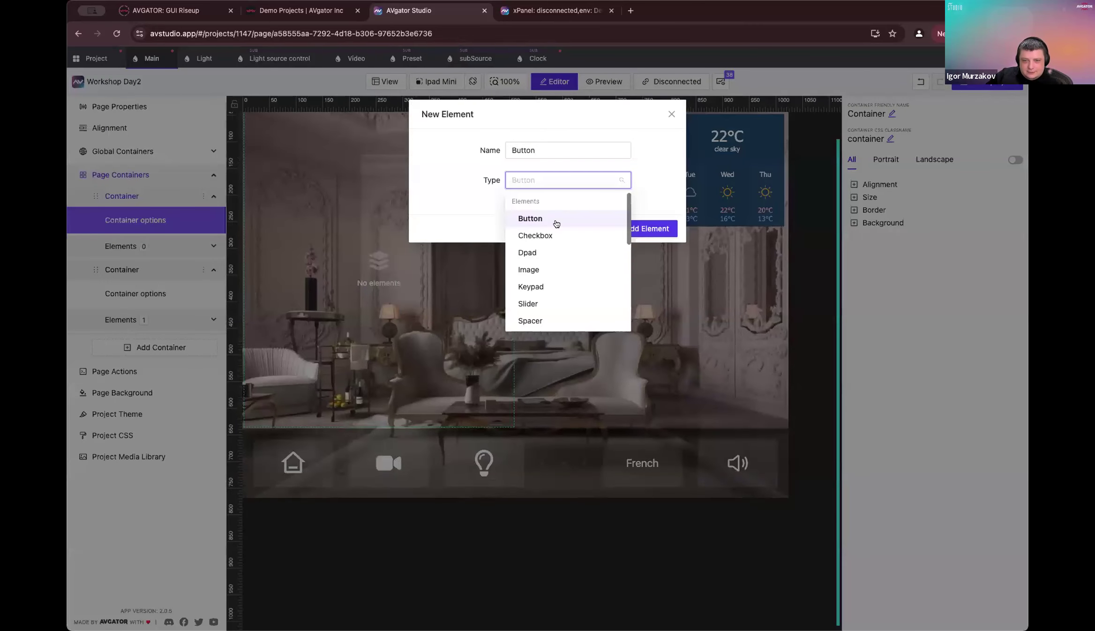
text(sub)
key(Return)
click(551, 210)
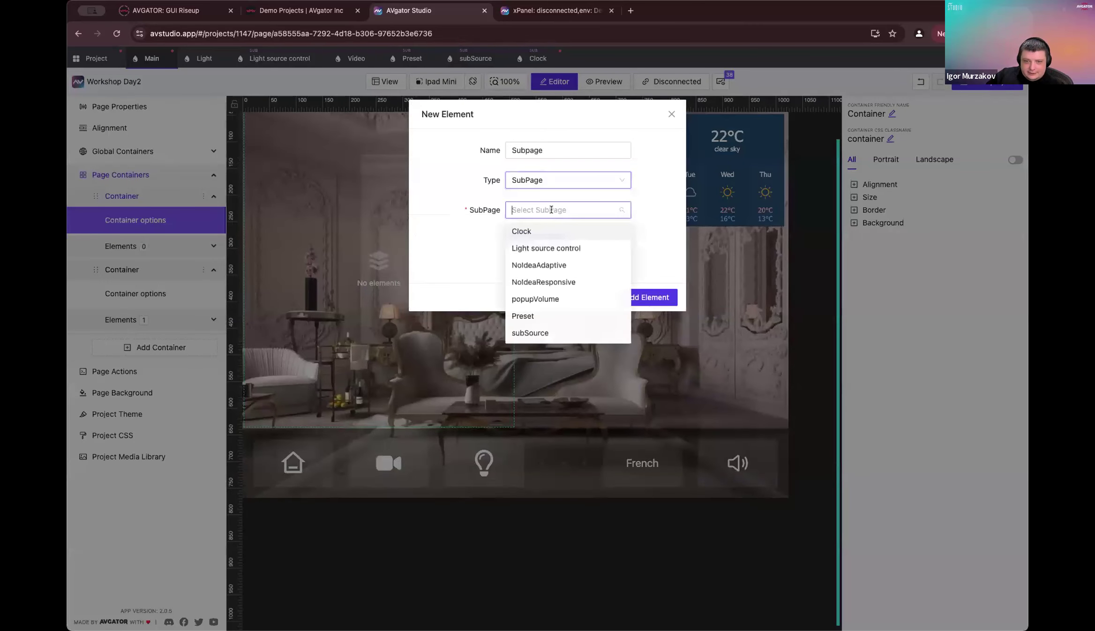
click(543, 231)
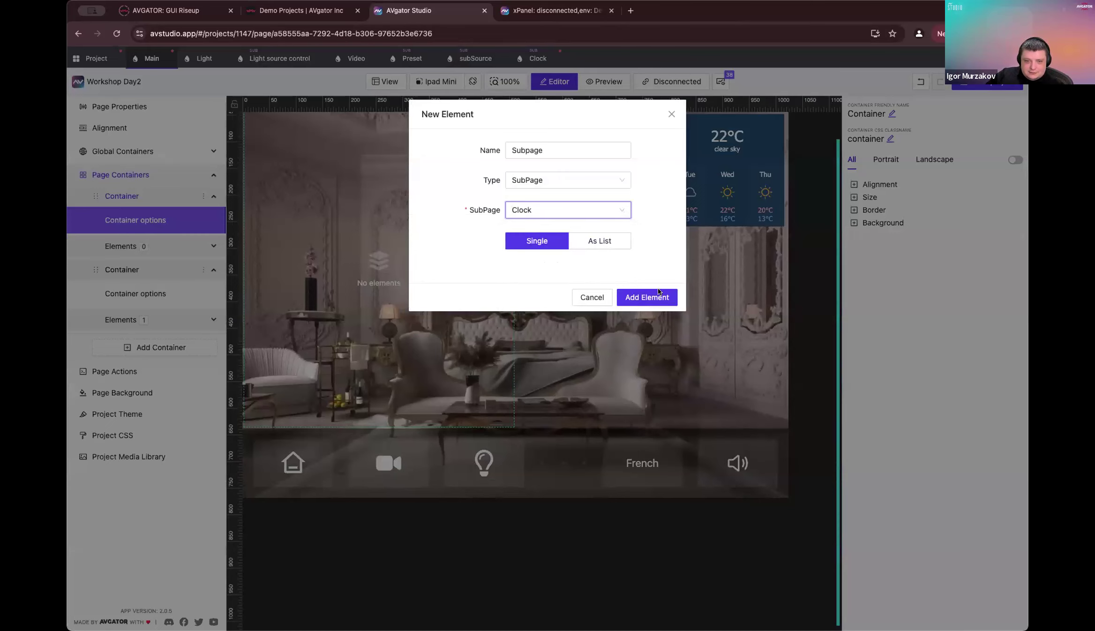
click(658, 293)
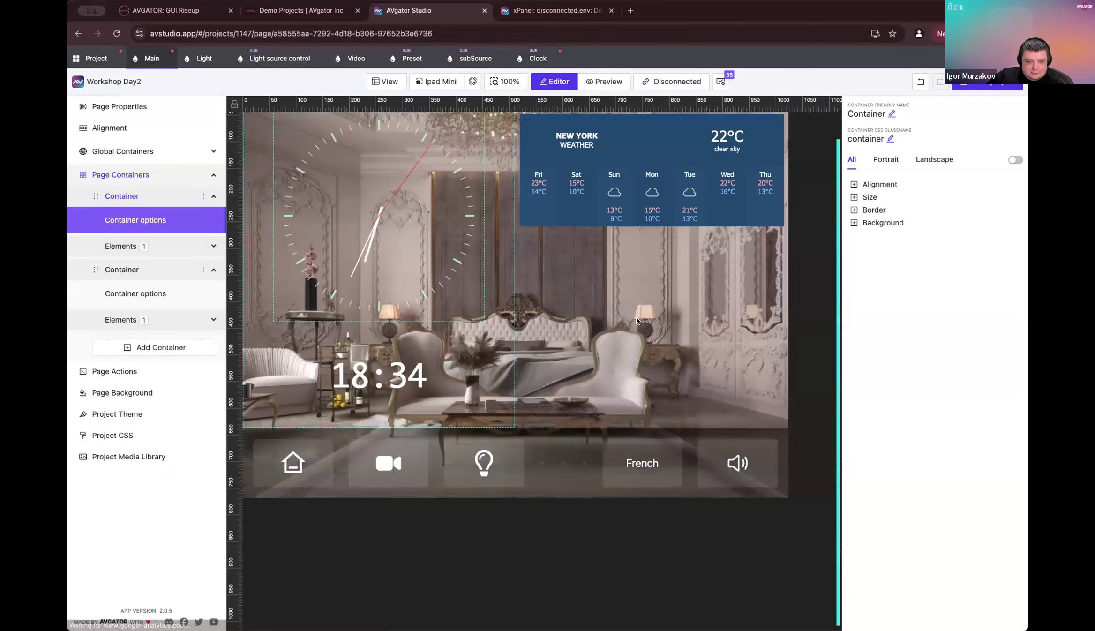
Step: Set the font size of the Clock subpage's digital time to 30 px and make it show seconds
click(651, 269)
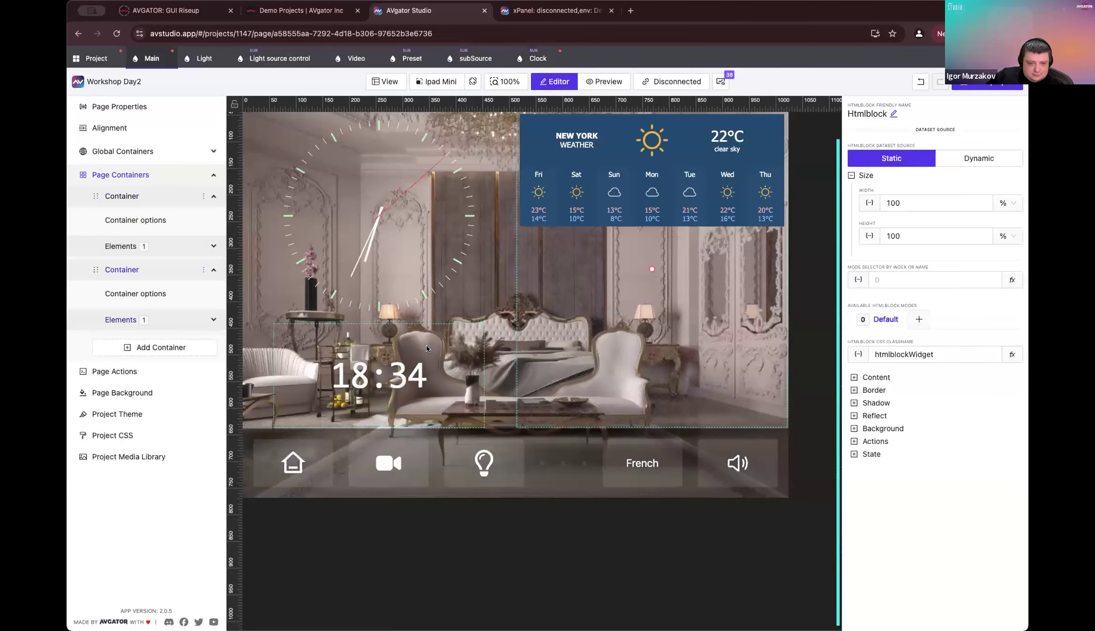
click(403, 393)
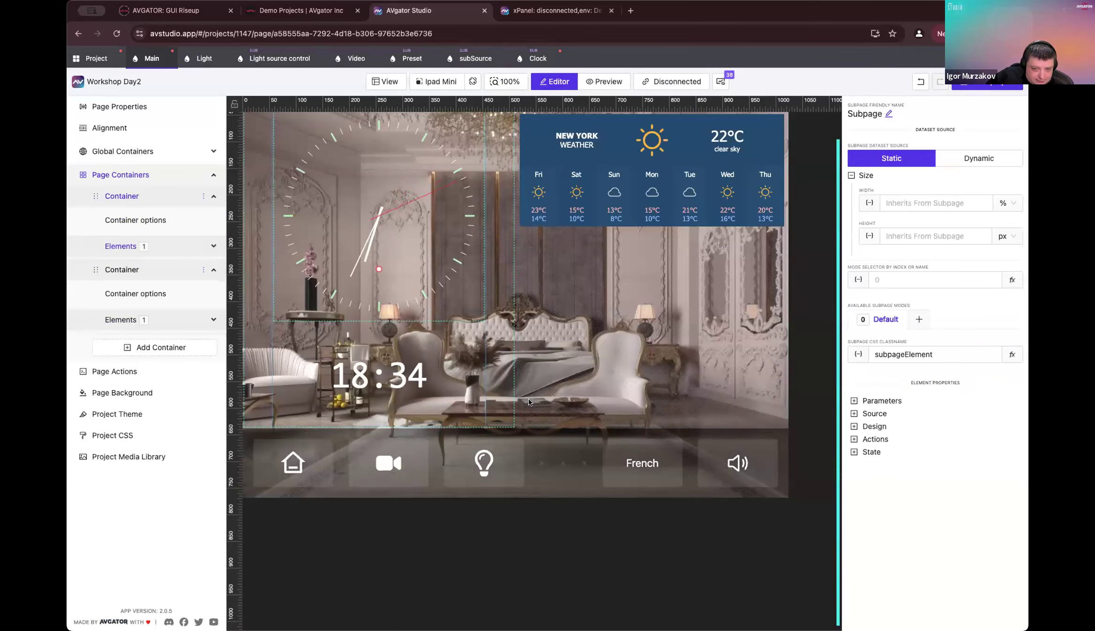
click(538, 58)
click(535, 402)
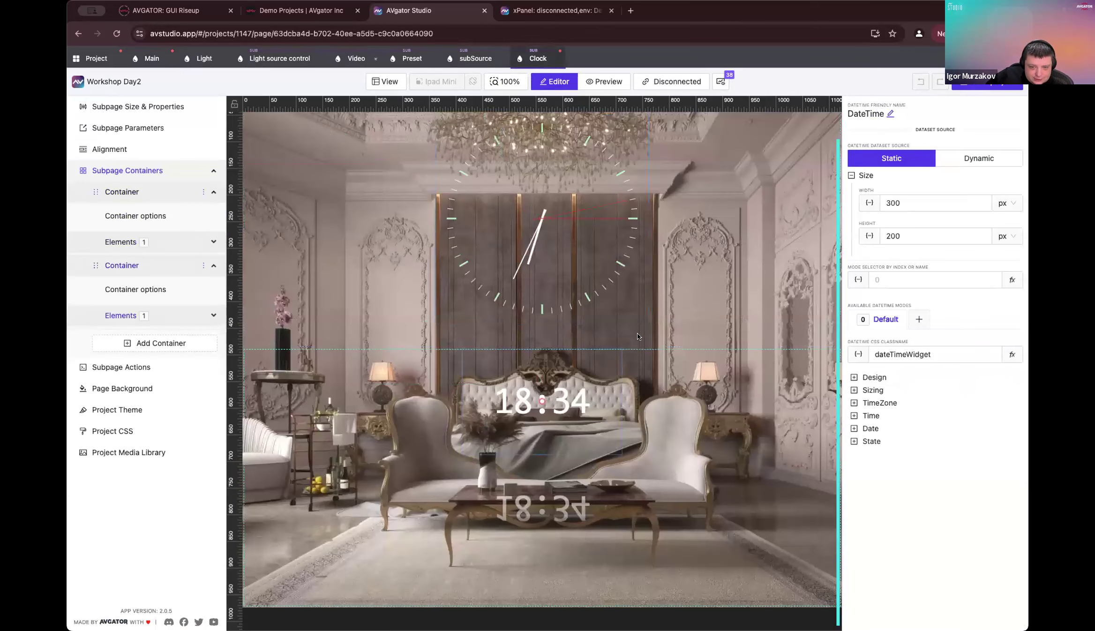
click(874, 377)
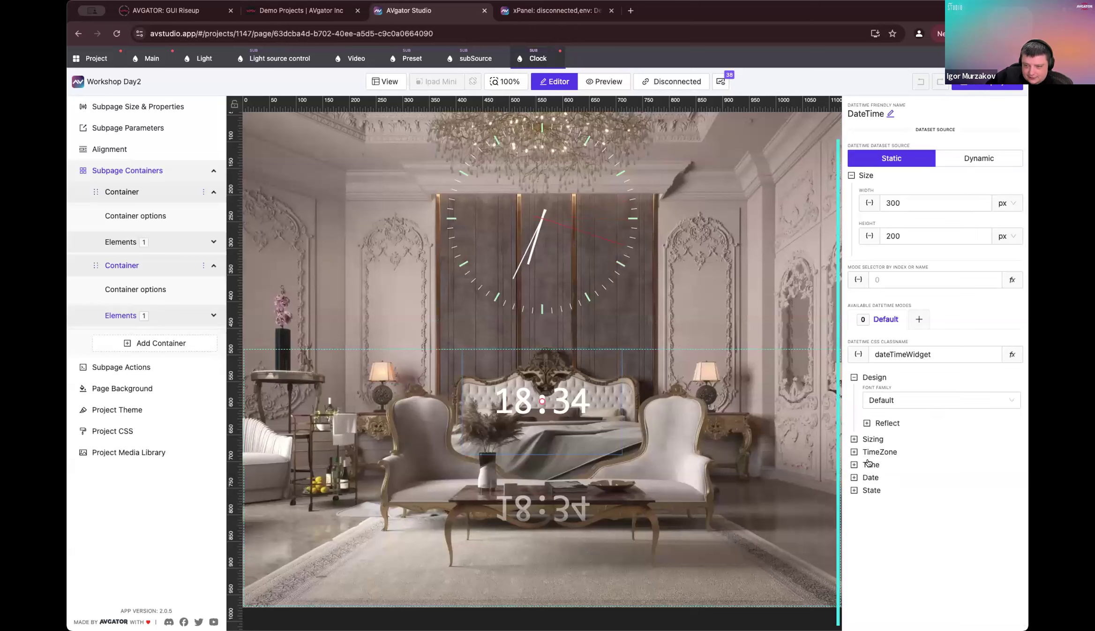
double_click(933, 511)
text(30)
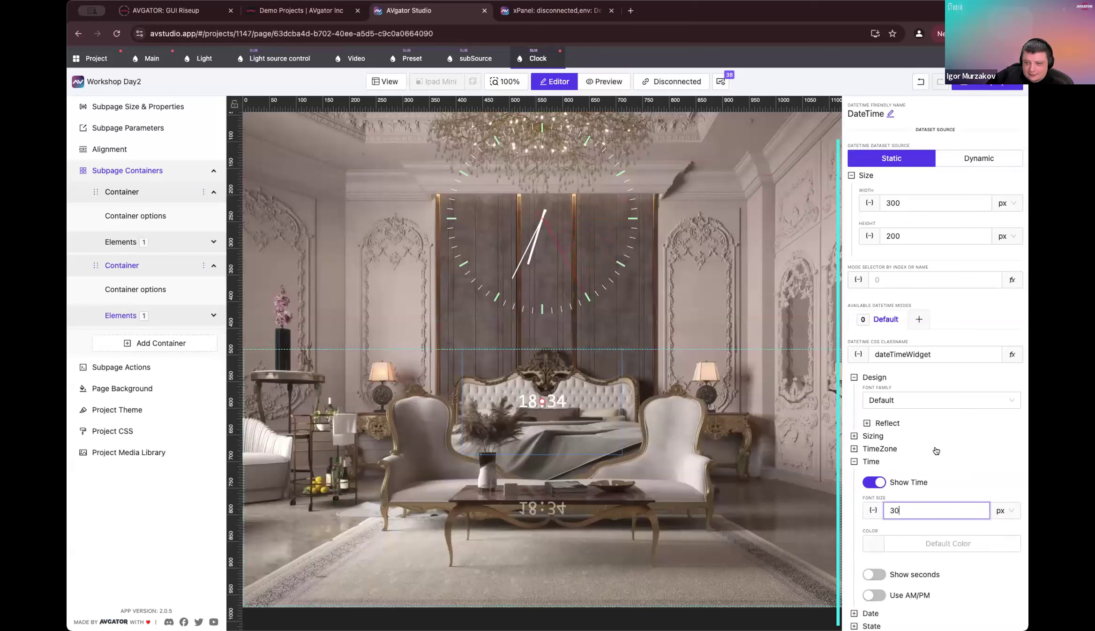
scroll(932, 532, down, 1)
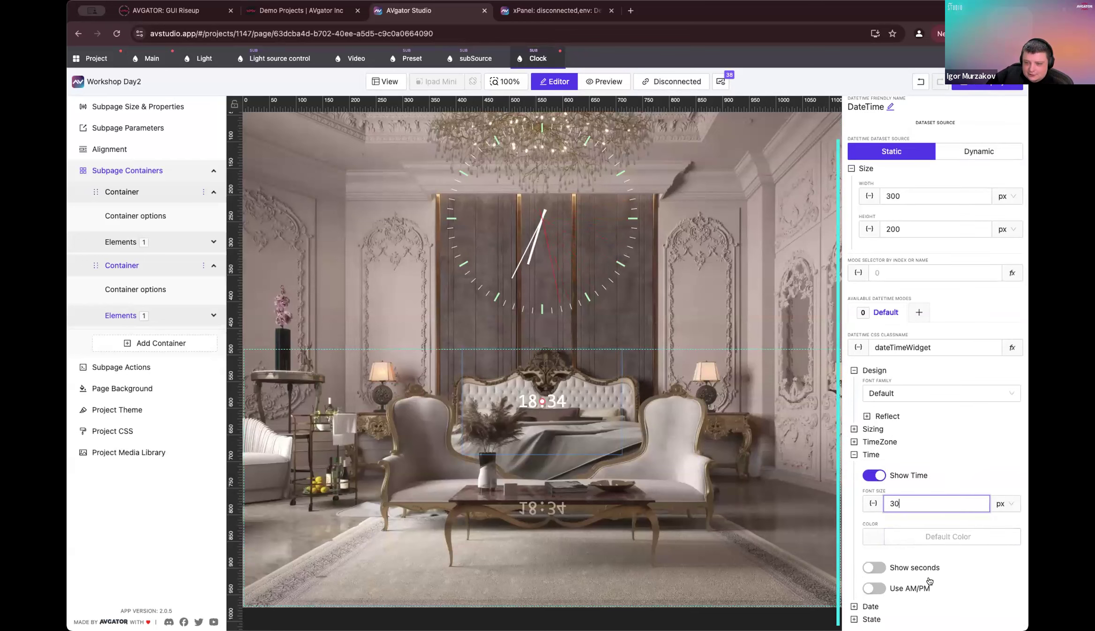
click(877, 570)
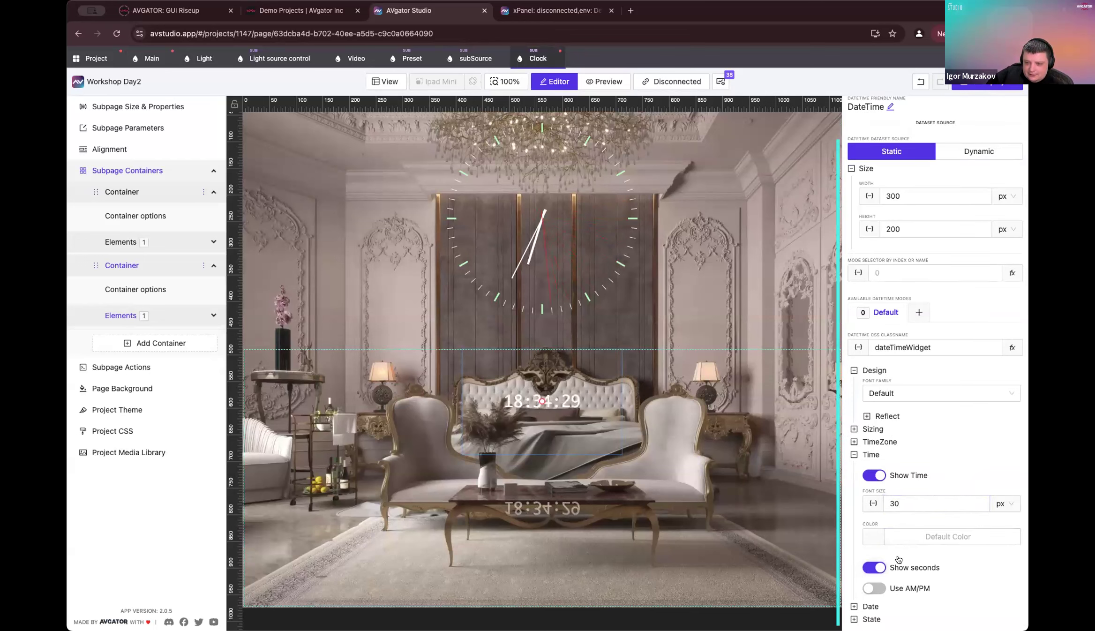
Step: Check the updated clock on the Main page in the editor and in the live xPanel, resizing the browser window
click(151, 59)
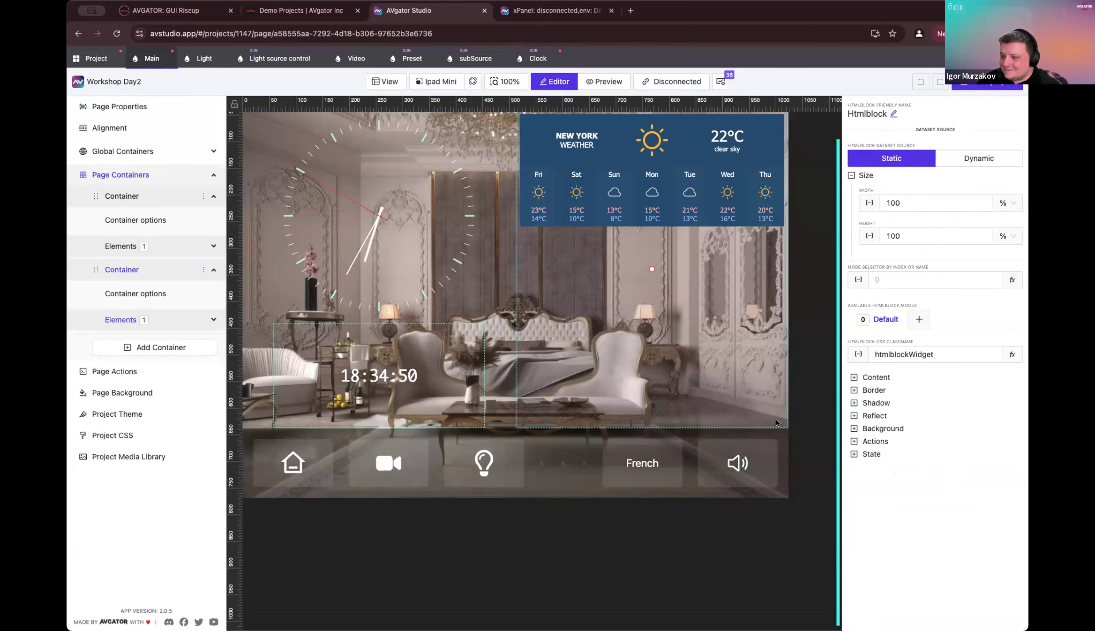
click(482, 291)
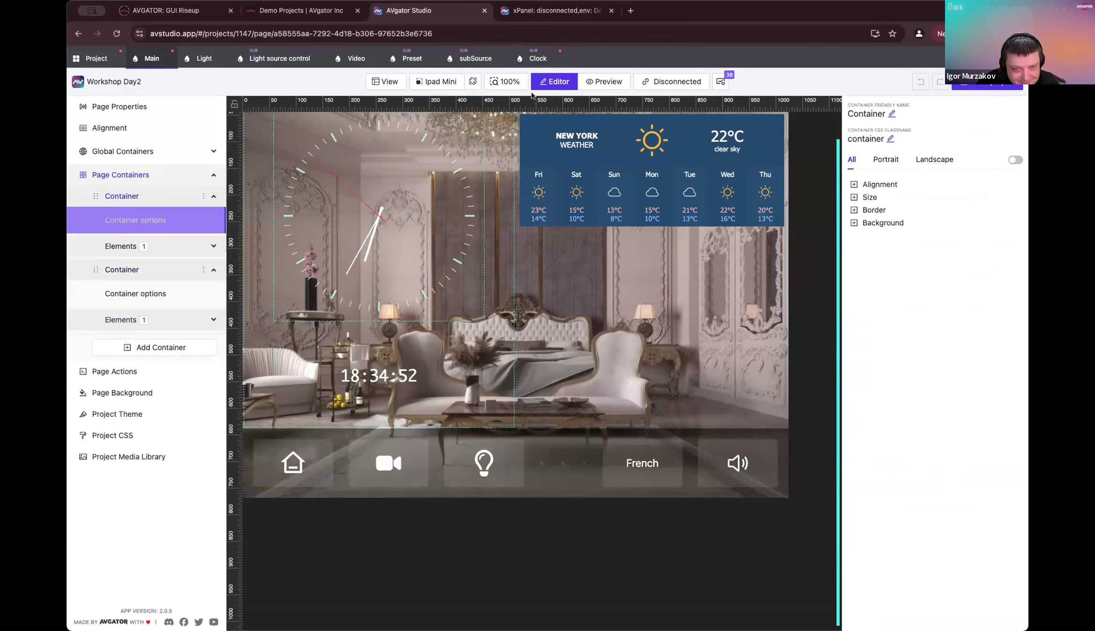
click(553, 11)
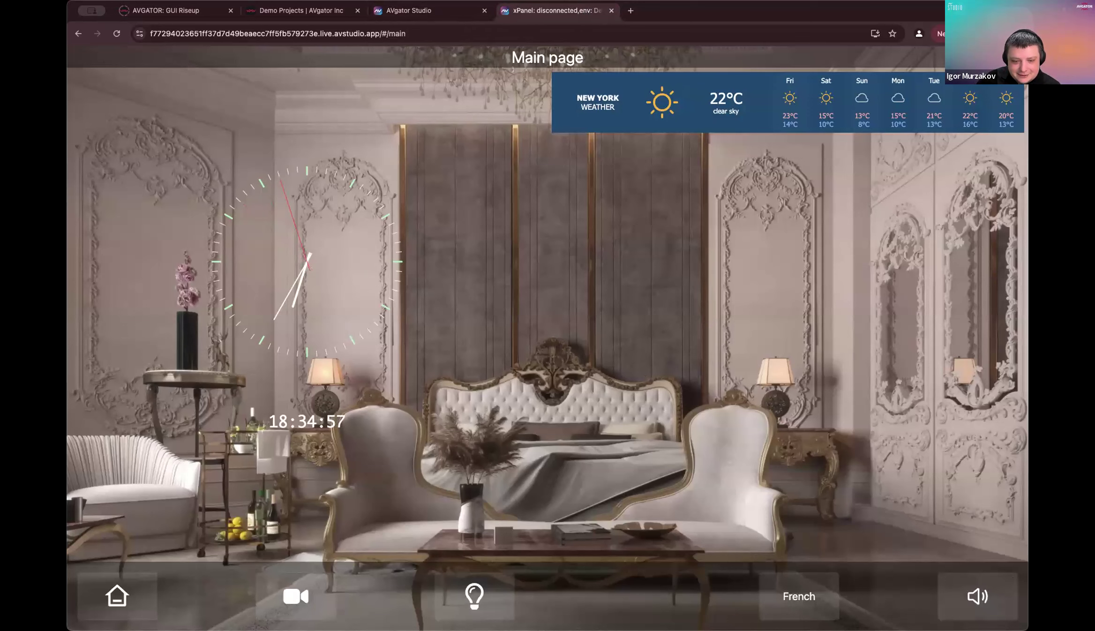
drag(1027, 630, 828, 579)
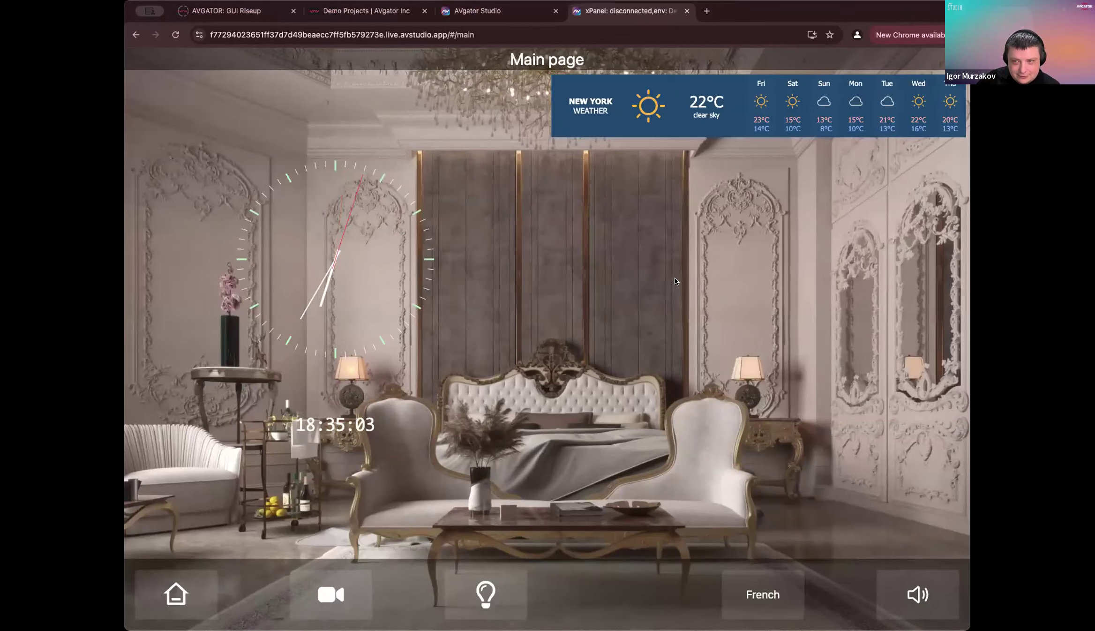
Step: Test the live panel's Video and Lights pages, moving light sliders Two and One and triggering the One and Three buttons
click(338, 596)
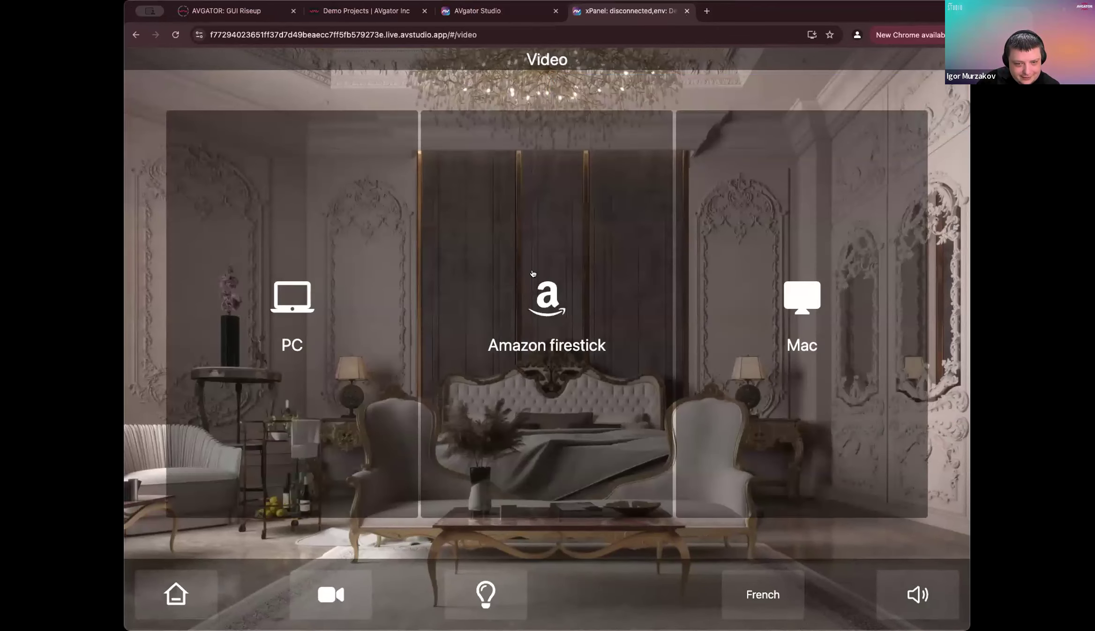
click(518, 586)
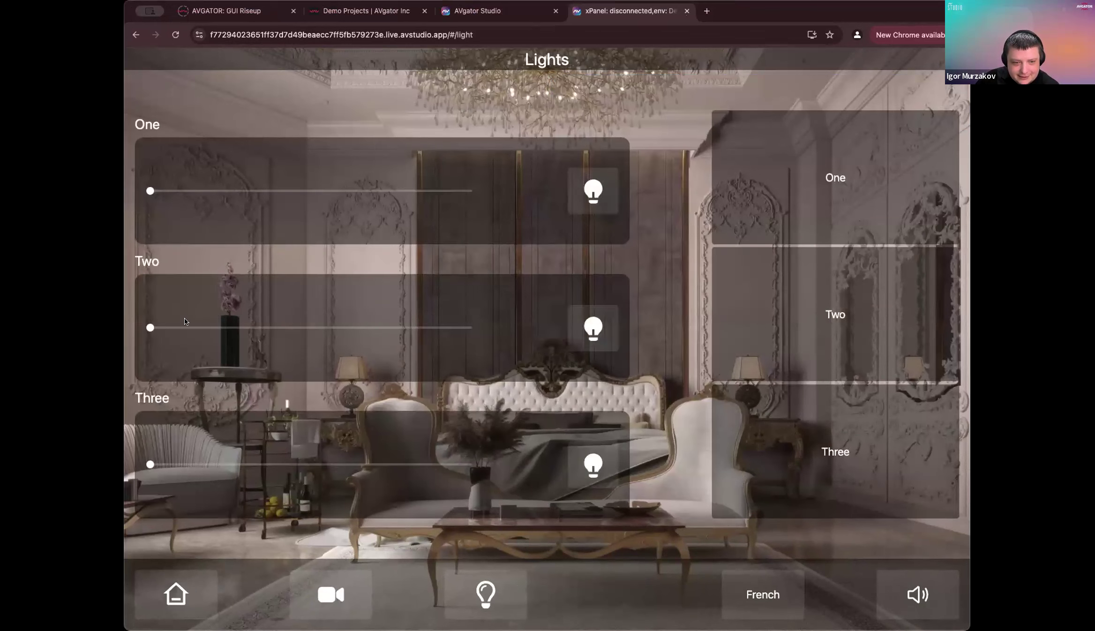
drag(151, 321, 396, 341)
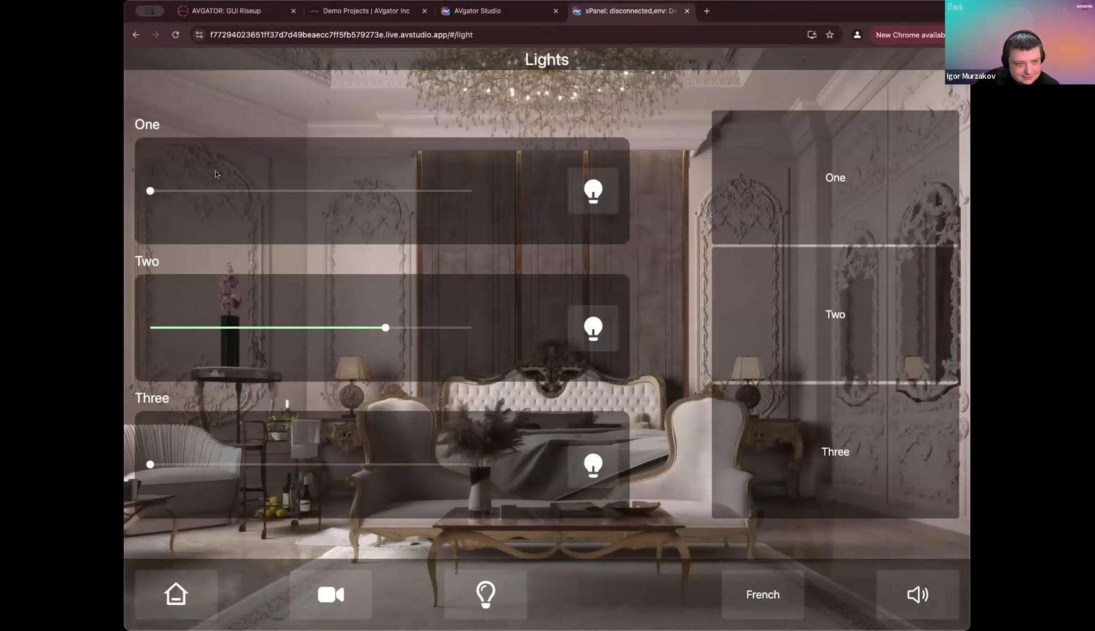
drag(150, 190, 292, 191)
click(819, 216)
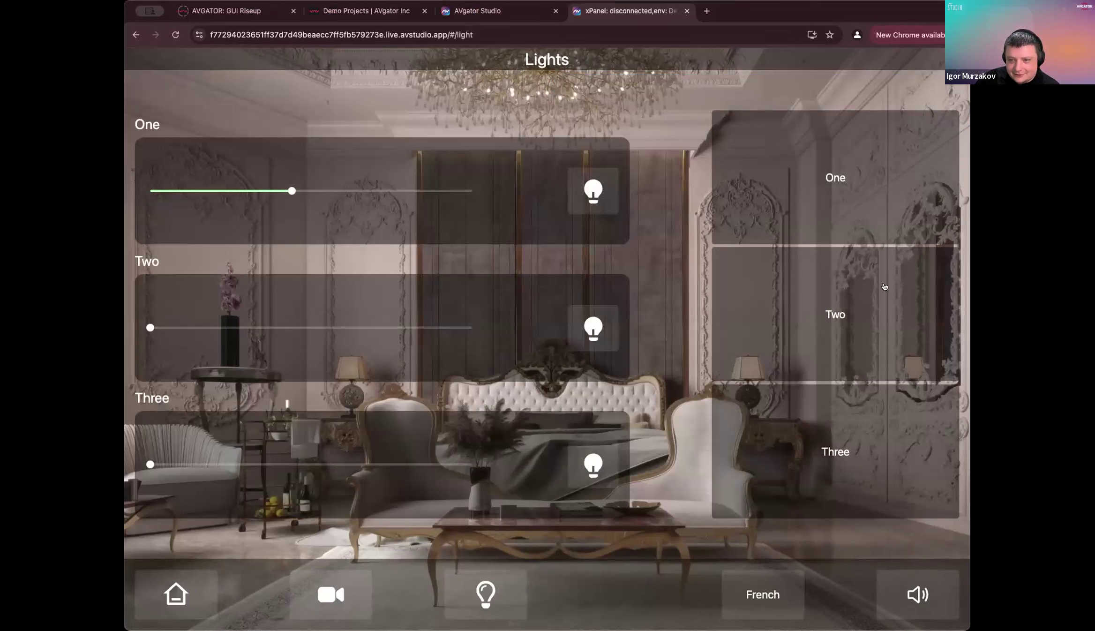
click(846, 422)
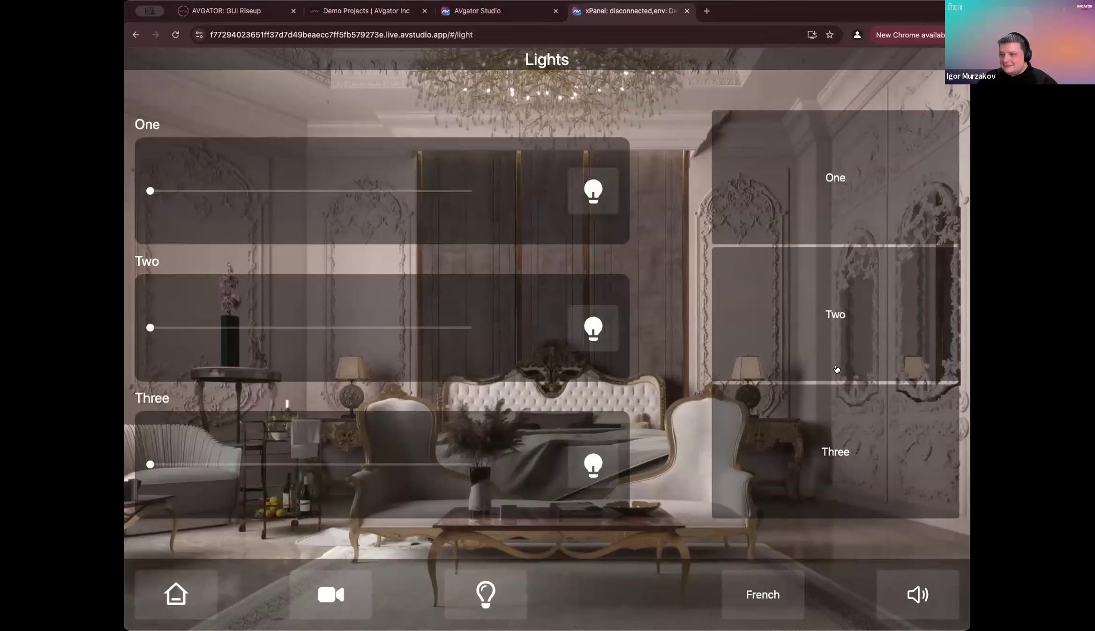
click(351, 601)
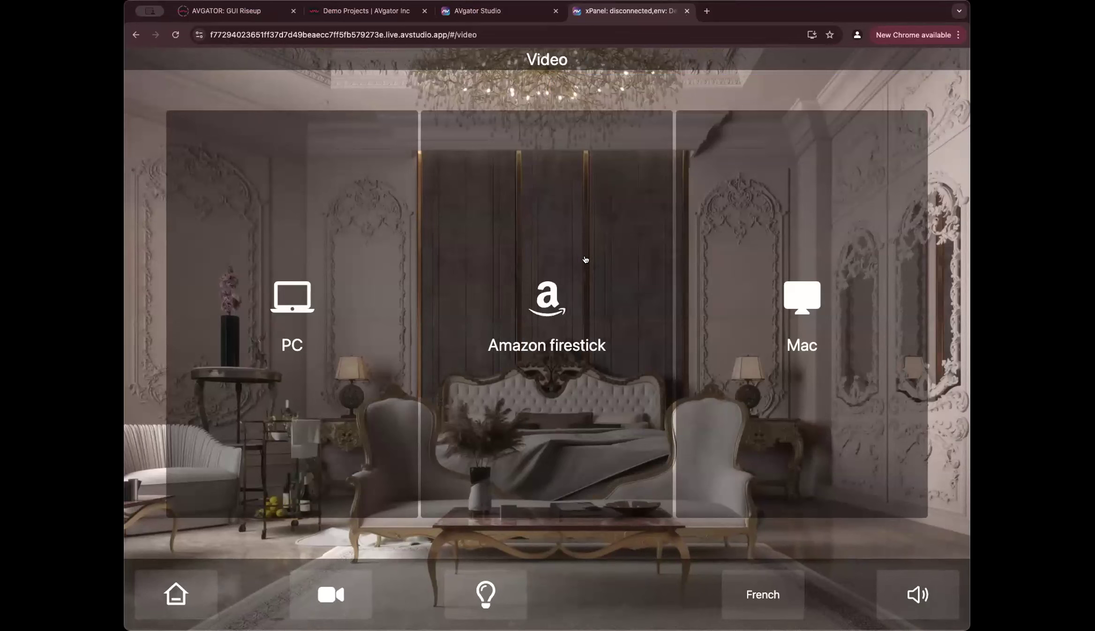
Step: Return to AVgator Studio and try adjusting the reflection offset of the Clock subpage's digital time
click(483, 10)
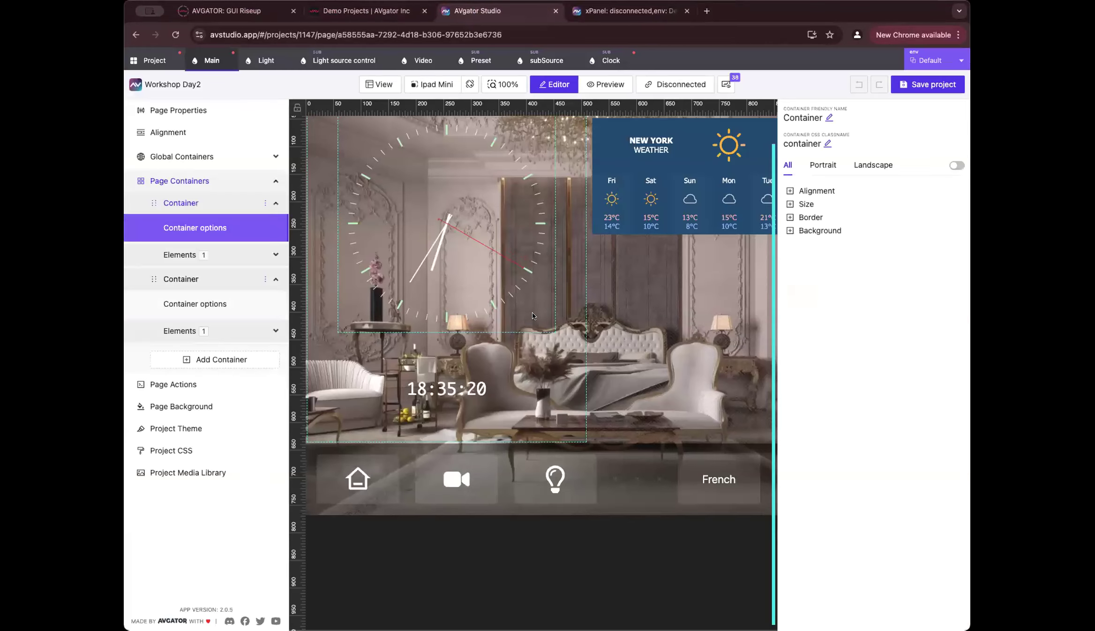
click(484, 364)
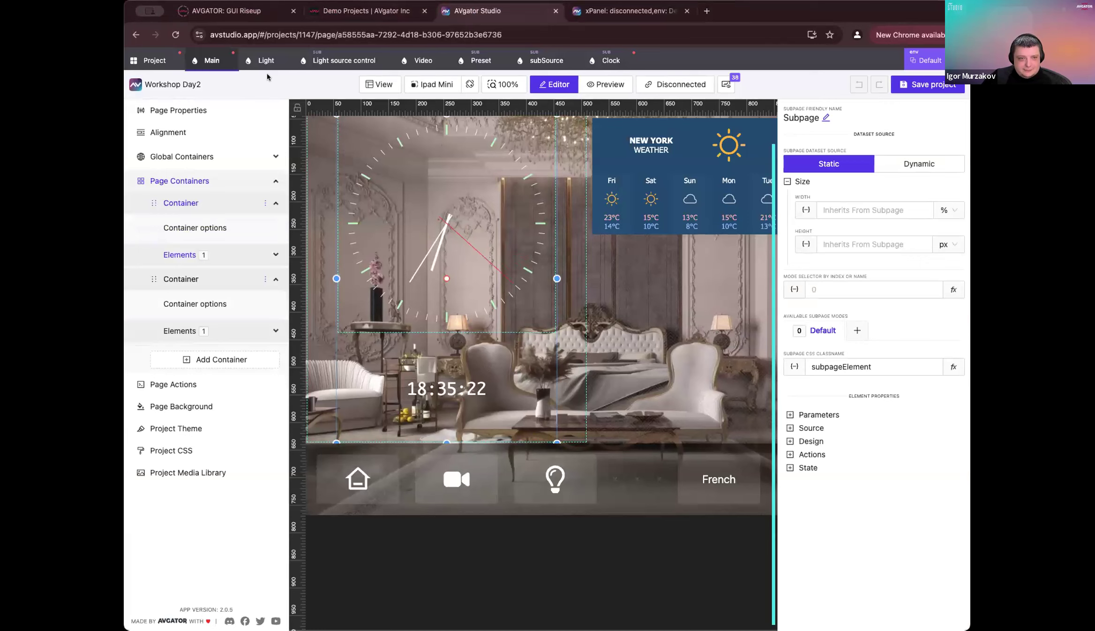
click(620, 65)
click(546, 404)
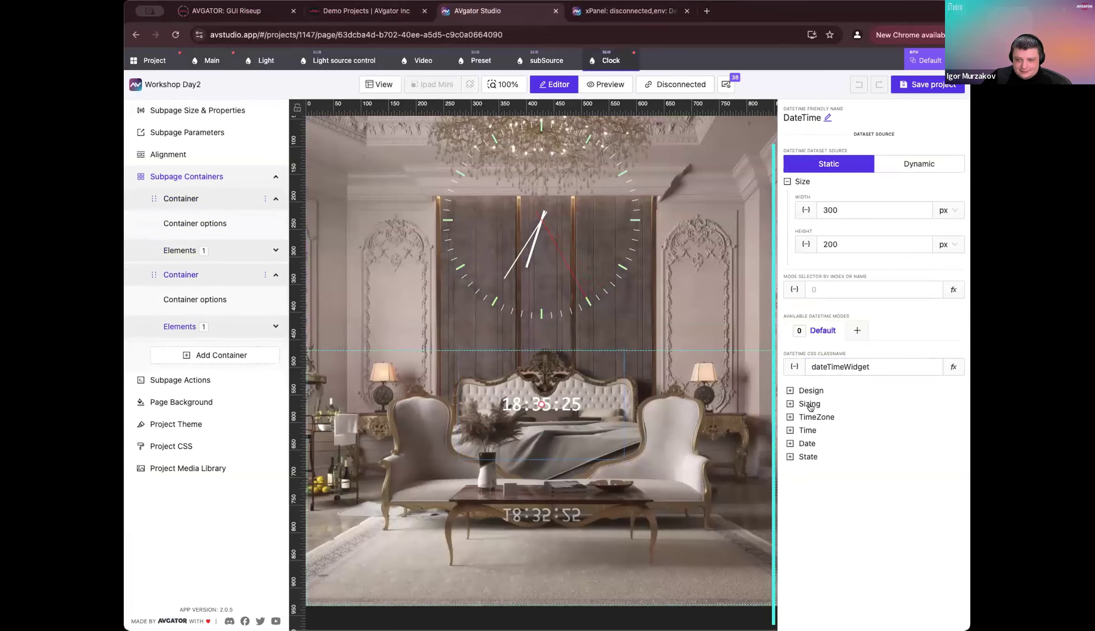
click(806, 390)
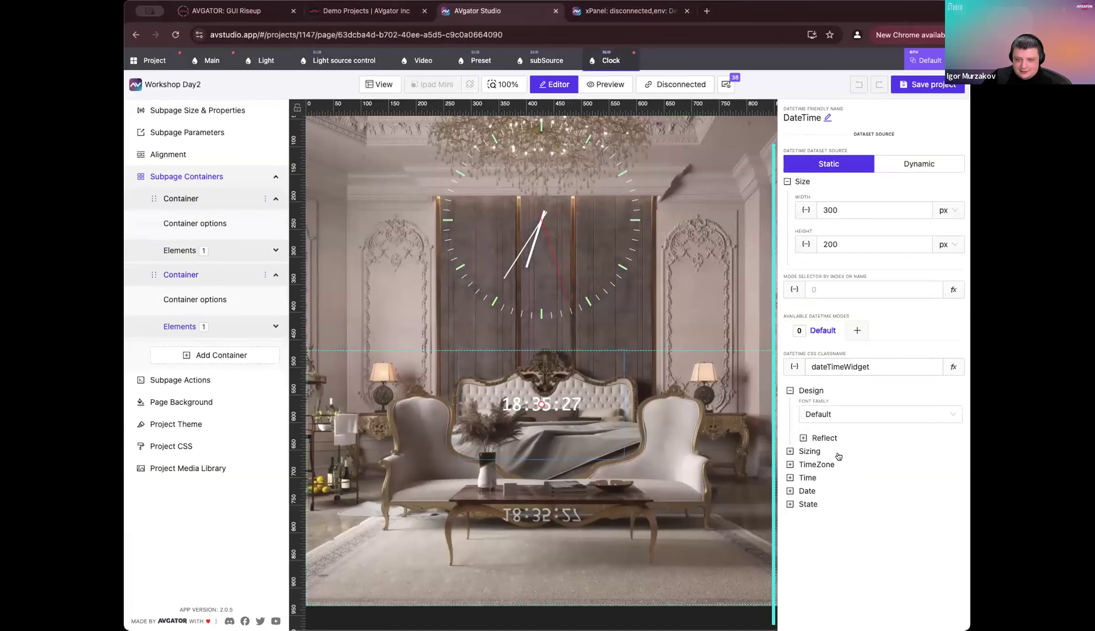
click(804, 438)
scroll(867, 445, down, 1)
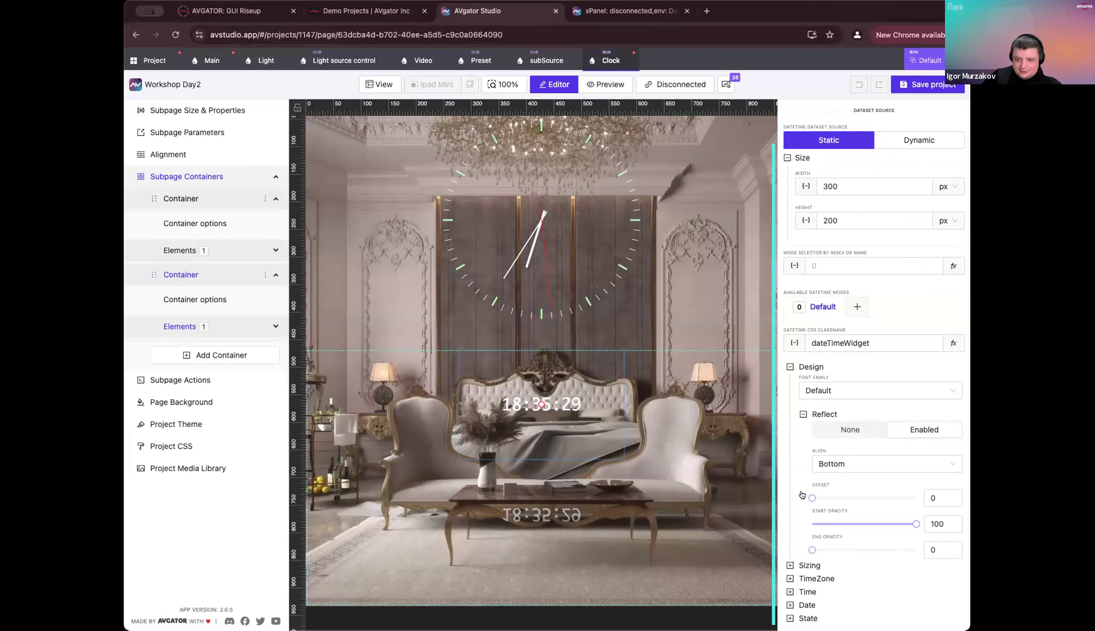
mouse_move(812, 499)
mouse_move(812, 499)
mouse_down()
mouse_move(850, 498)
mouse_move(812, 498)
mouse_up()
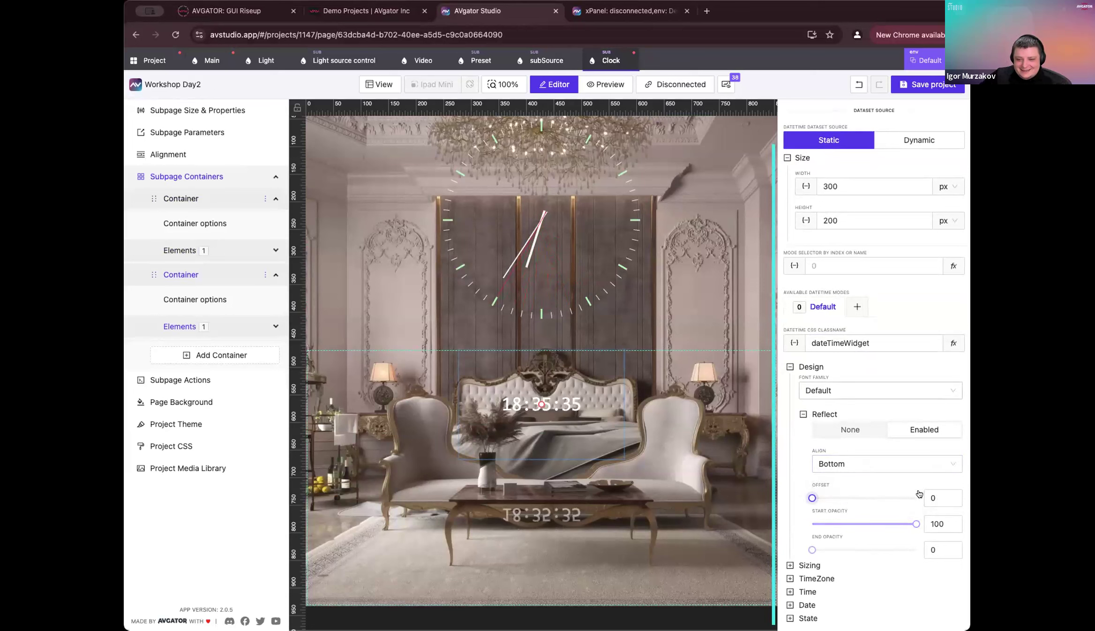
click(939, 493)
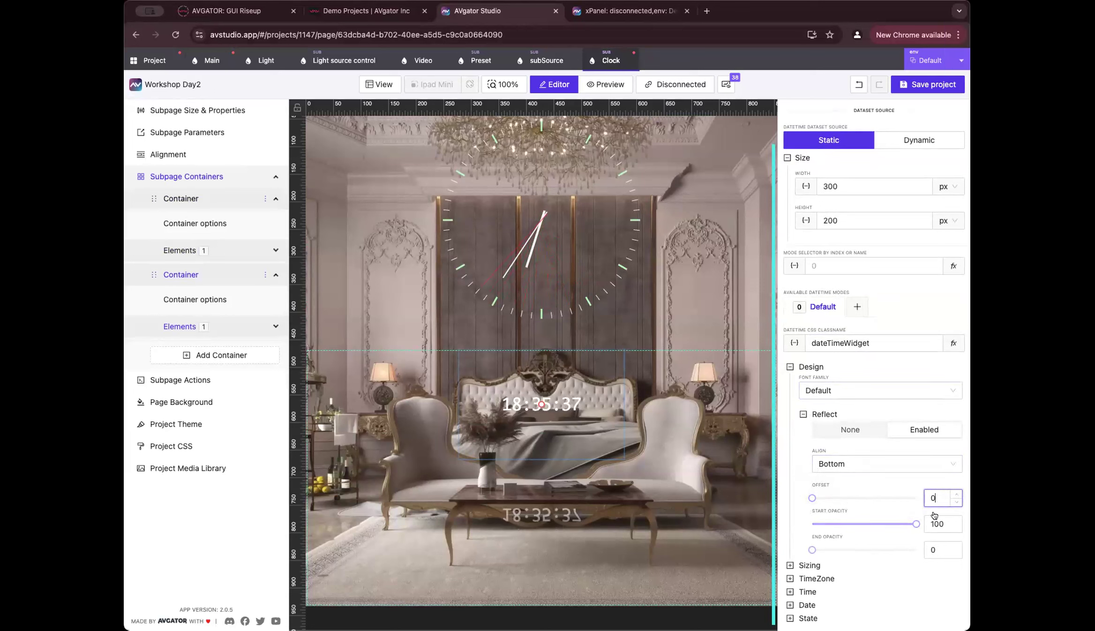
Step: Compare the clock on the live panel's Main page with the Clock subpage in the editor, and reopen the panel's Video page
click(623, 10)
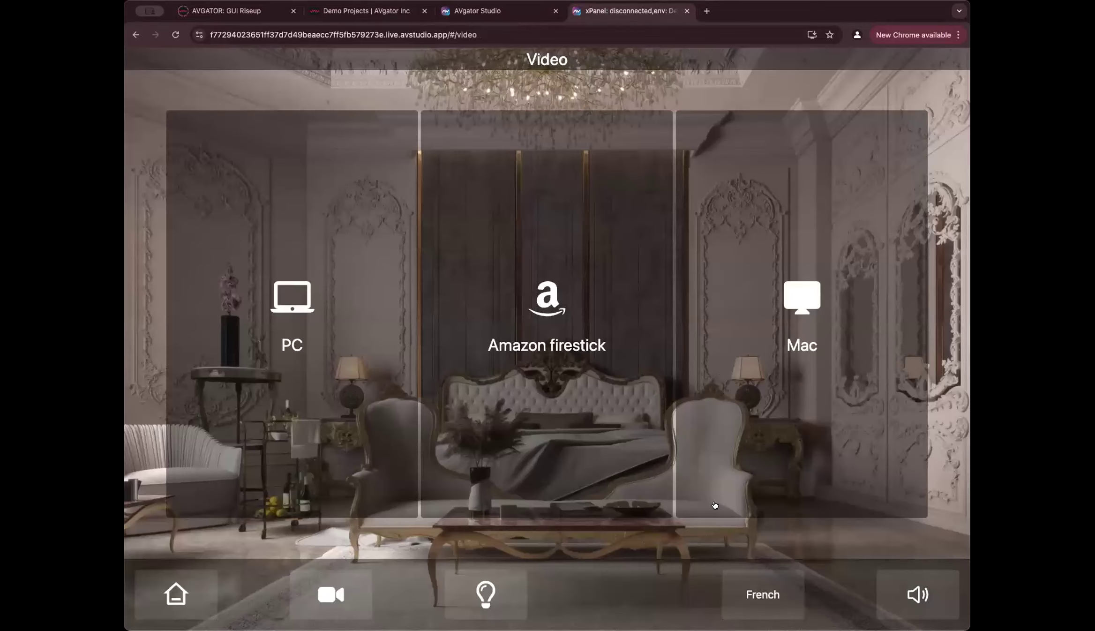
click(175, 595)
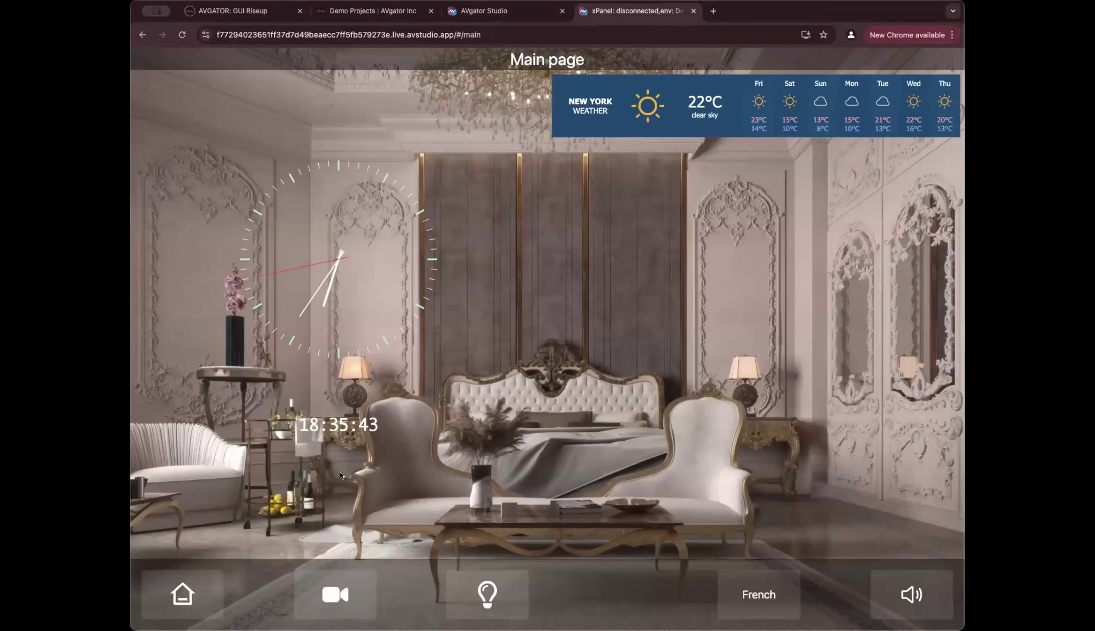
click(503, 15)
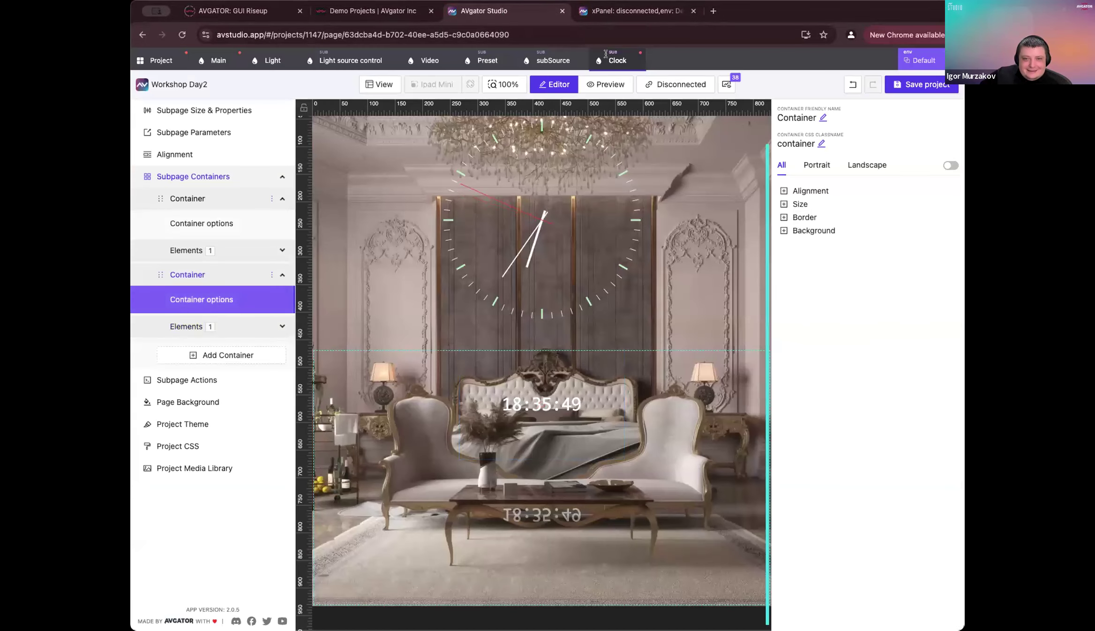
click(633, 11)
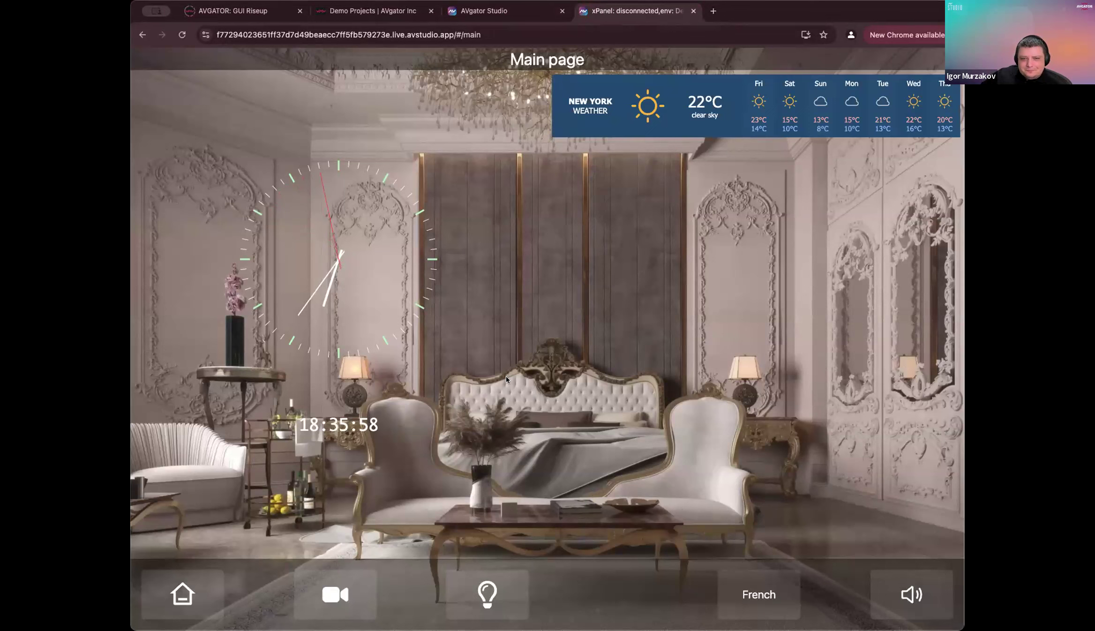
click(350, 598)
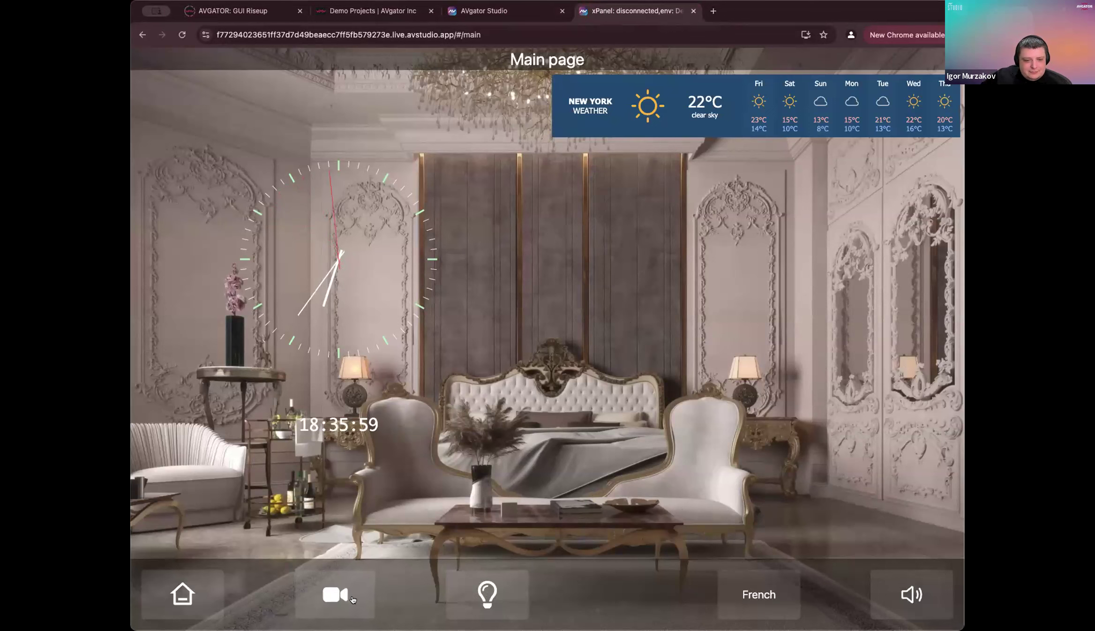
Step: Check the live panel's Lights page, switch the panel language to French, and open the Video page
click(483, 585)
click(767, 579)
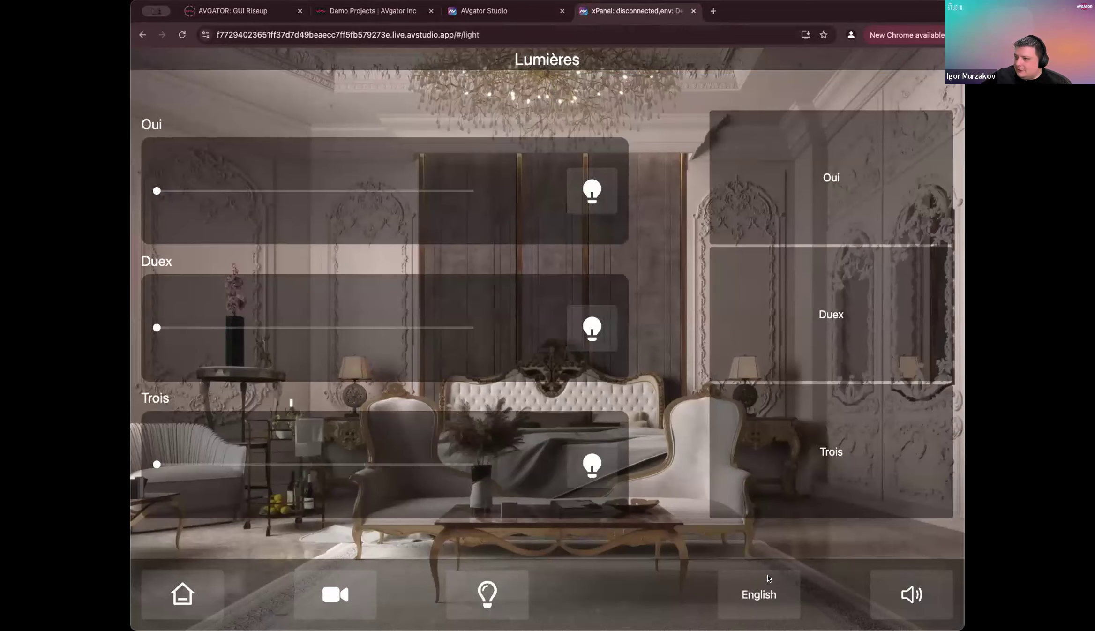
click(351, 603)
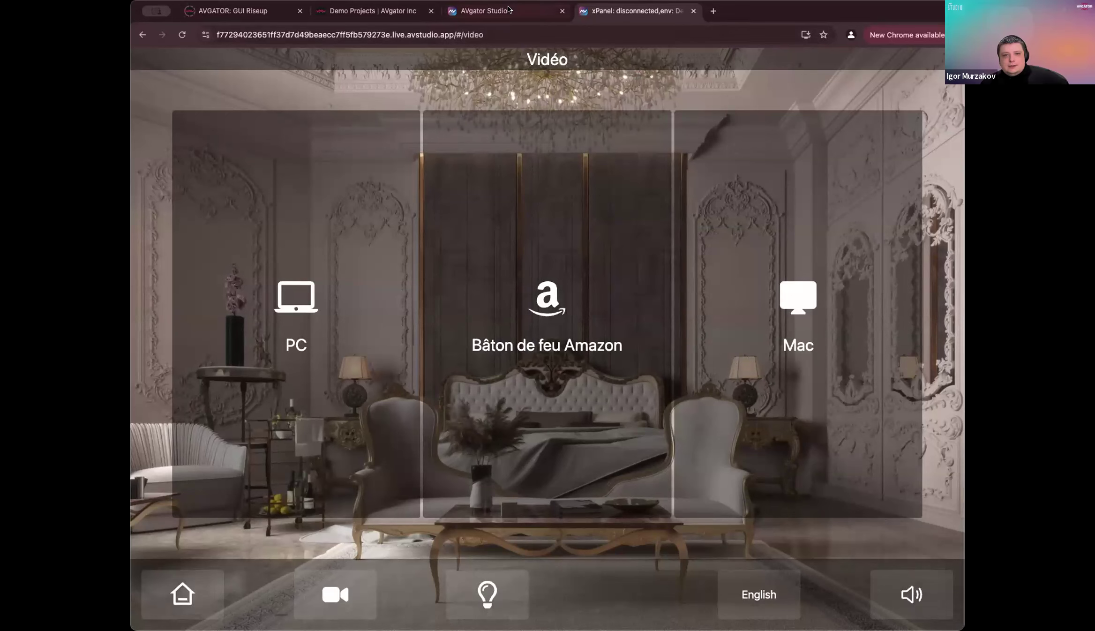
Step: Return to AVgator Studio, inspect the parameters of the light subpage list on the Light page, and save the project
click(483, 11)
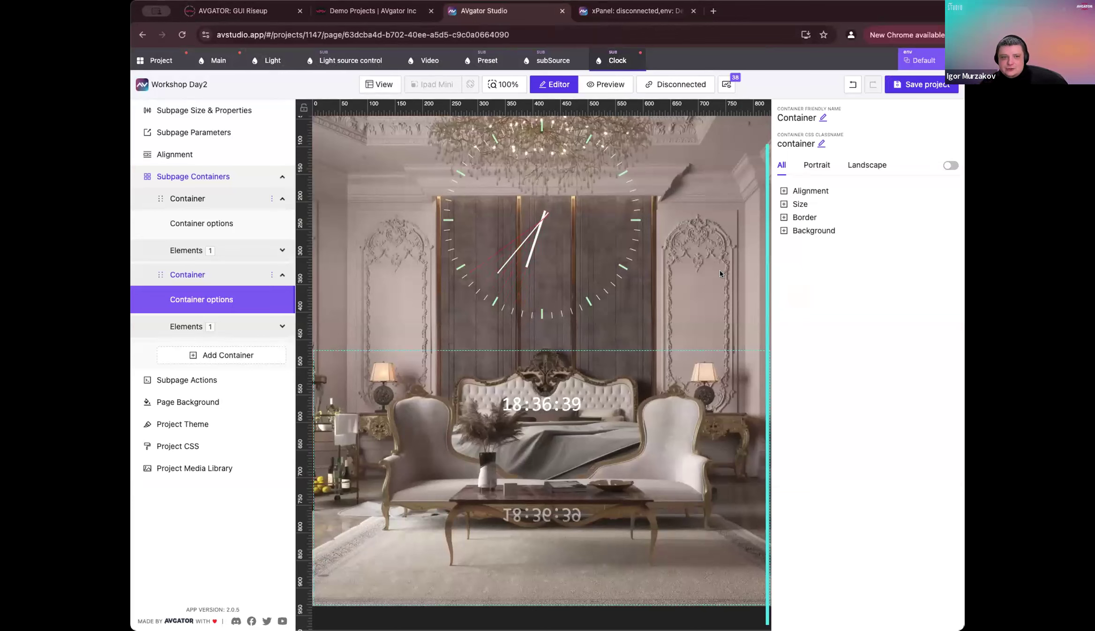
click(215, 60)
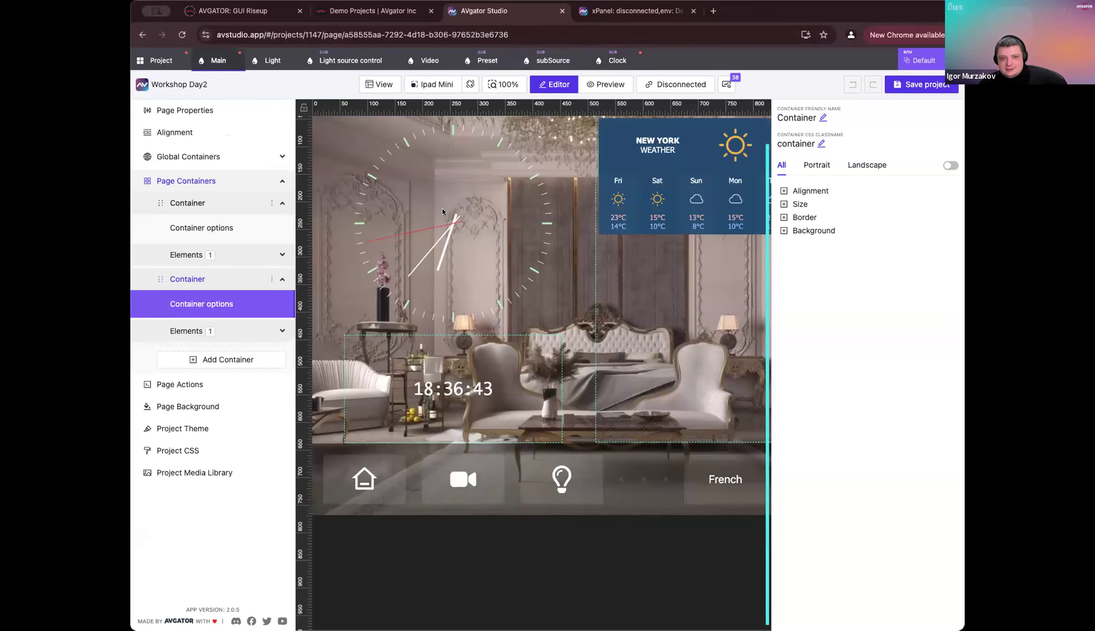
click(270, 65)
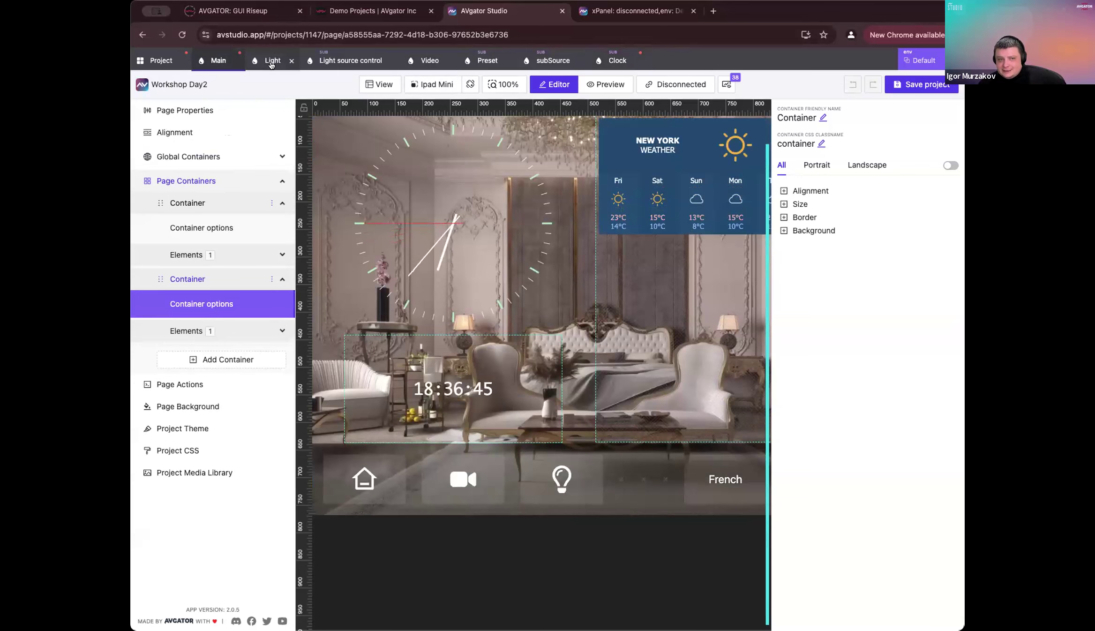
click(486, 278)
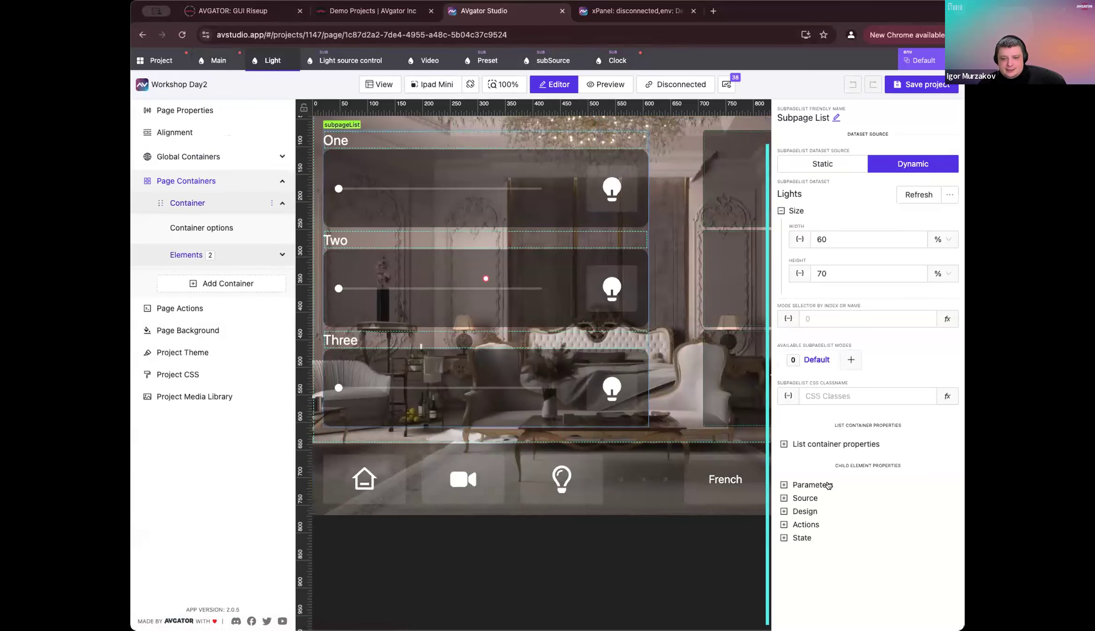
click(827, 485)
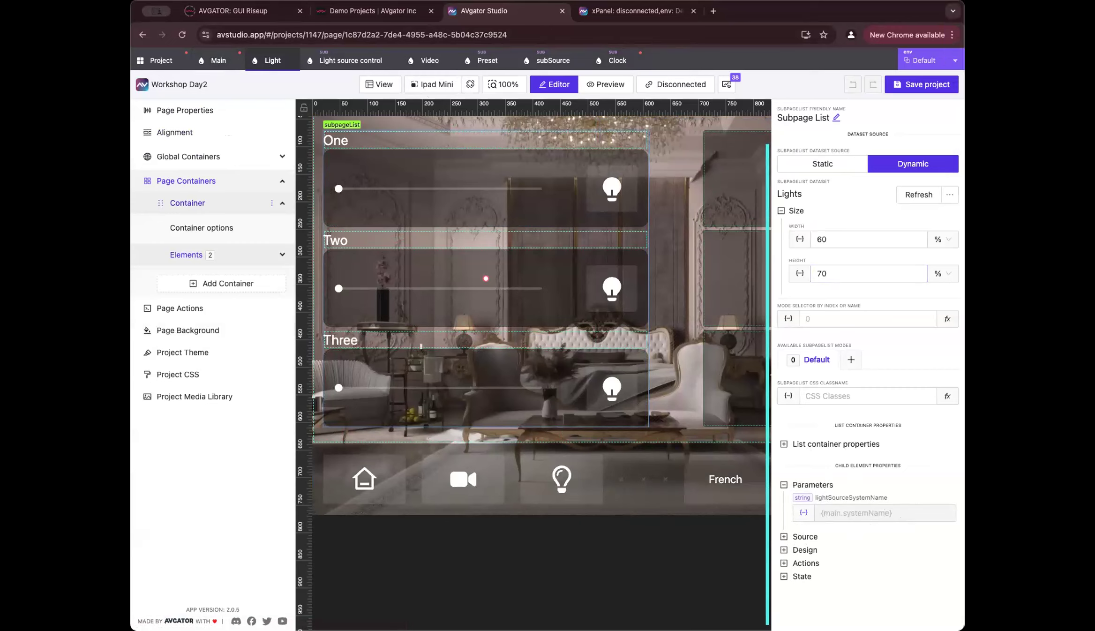
click(921, 84)
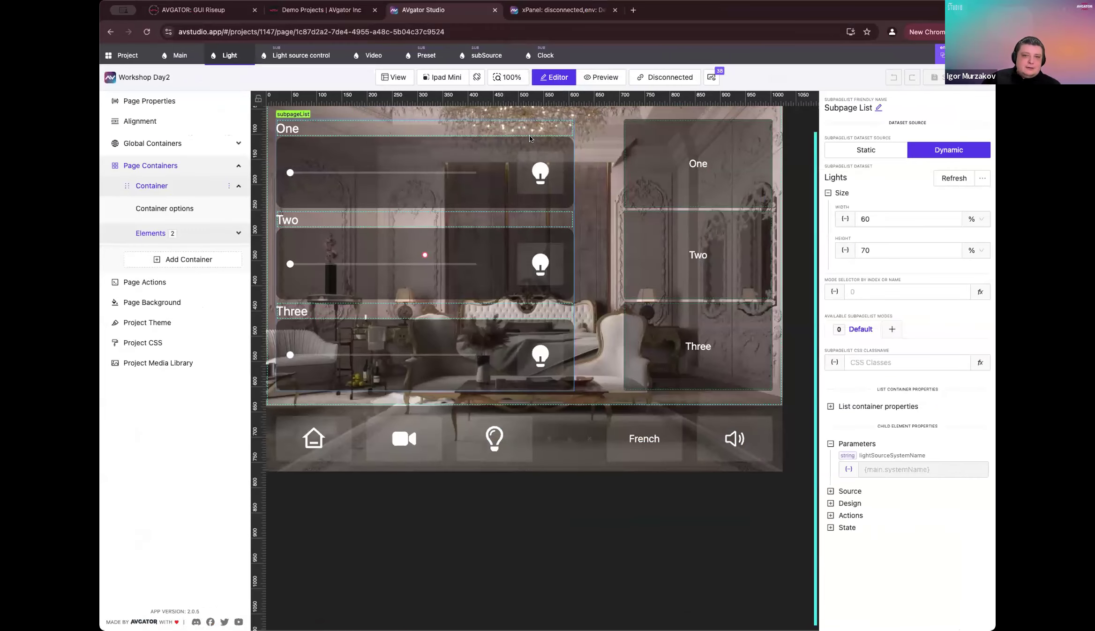
Step: Examine the light slider list and the adjacent preset list on the Light page
click(569, 144)
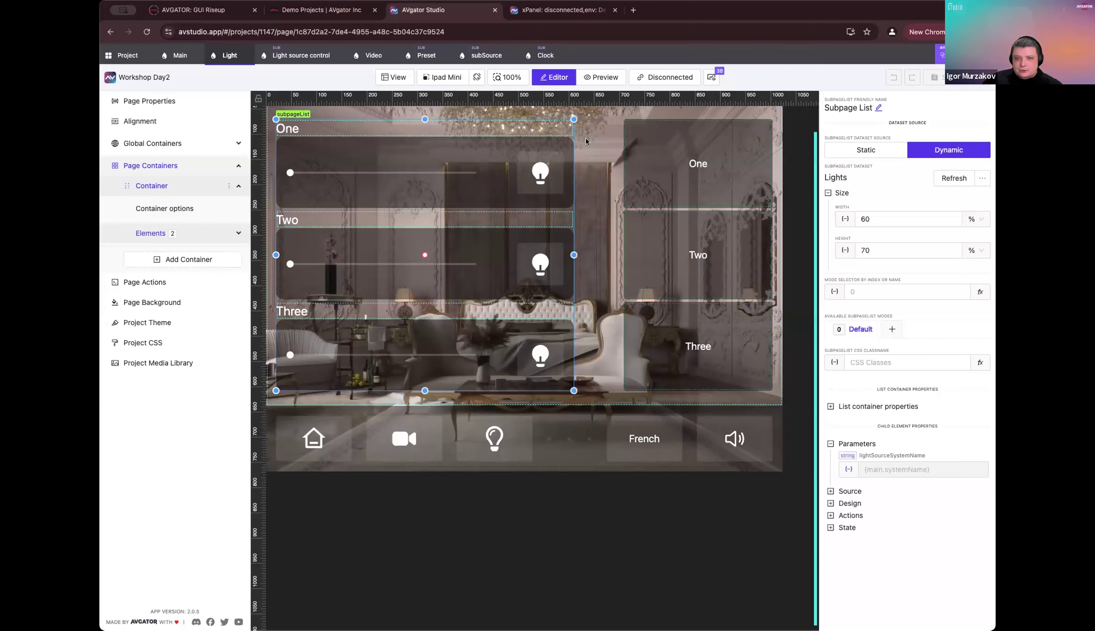
click(660, 148)
click(583, 158)
click(519, 163)
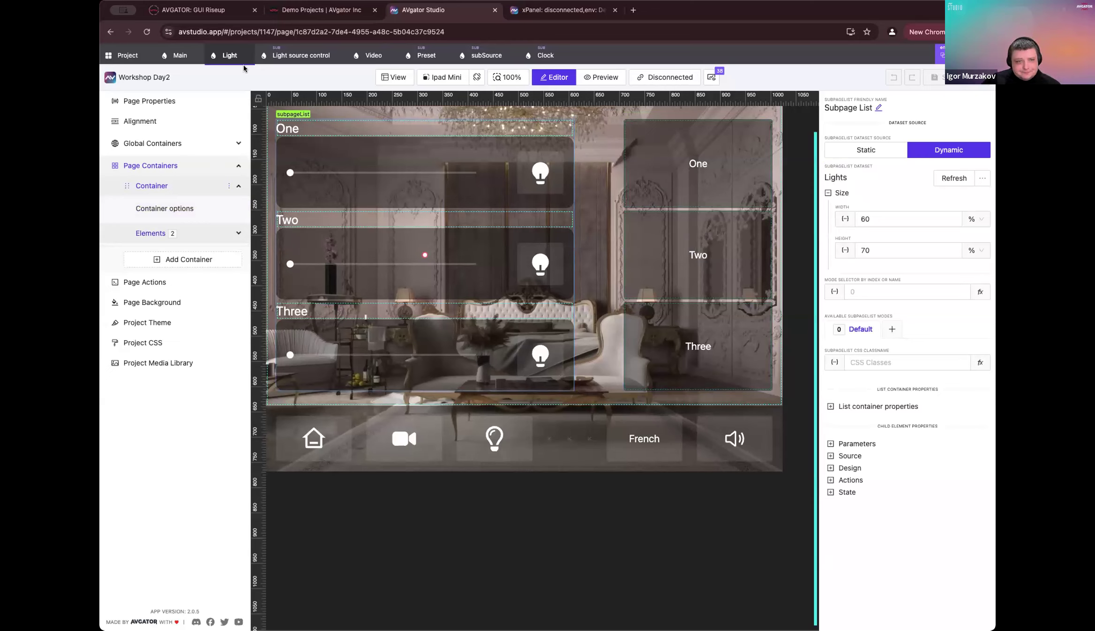
Step: Open the project's VideoSource datasource for editing and rename it VideoSources
click(125, 55)
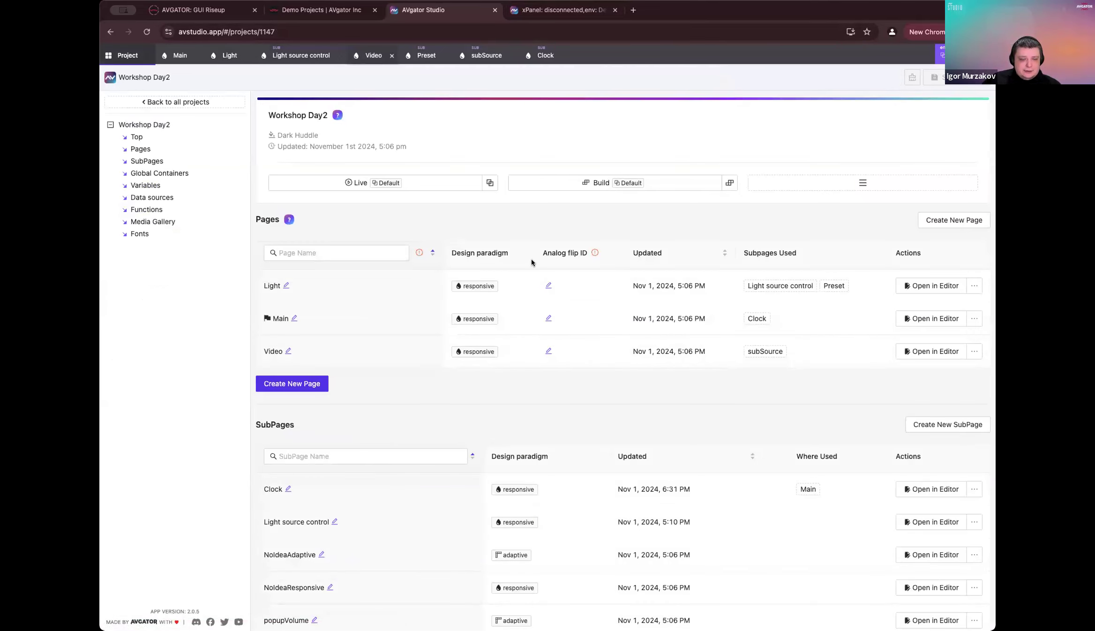
scroll(531, 258, down, 6)
click(163, 198)
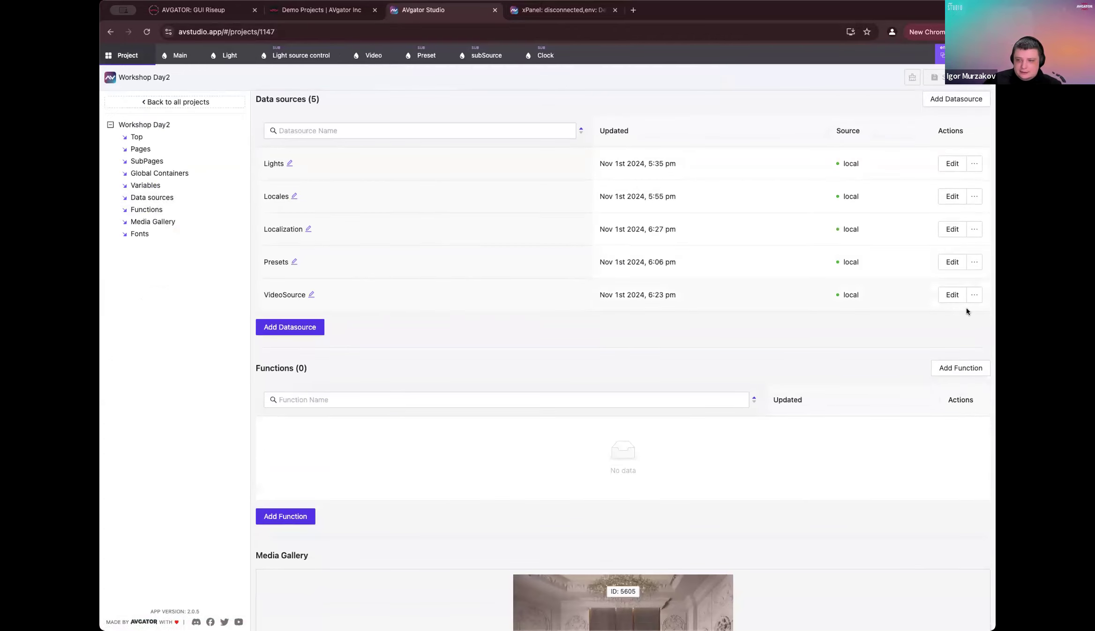
click(952, 295)
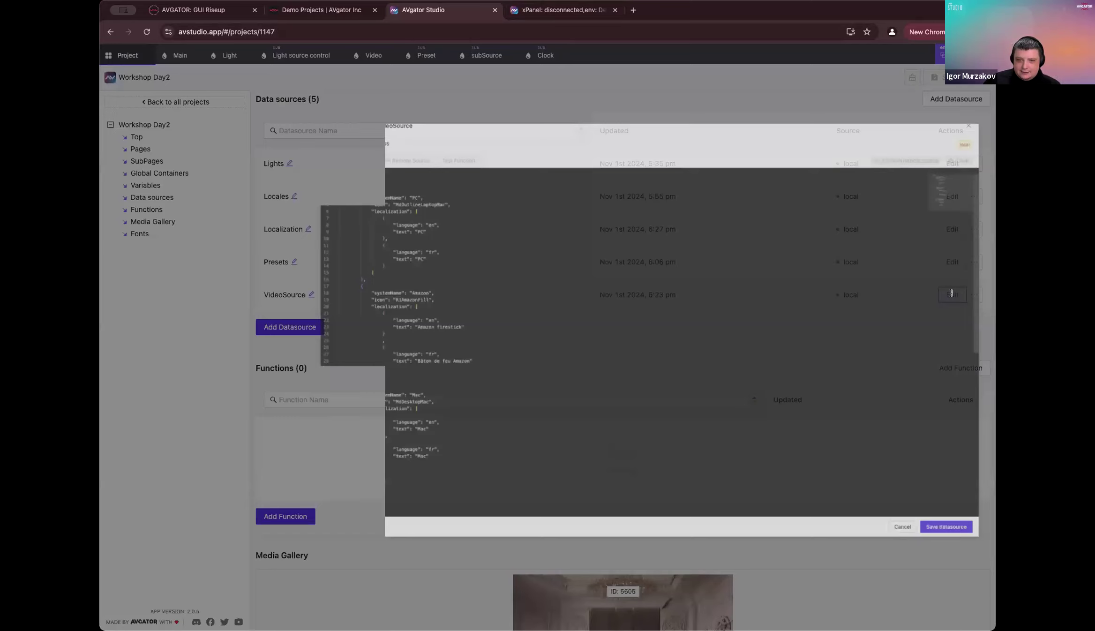
click(187, 95)
click(305, 120)
text(s)
Step: Add an empty "ControlJoins" object after the icon property of the PC entry in the datasource's local JSON
click(468, 456)
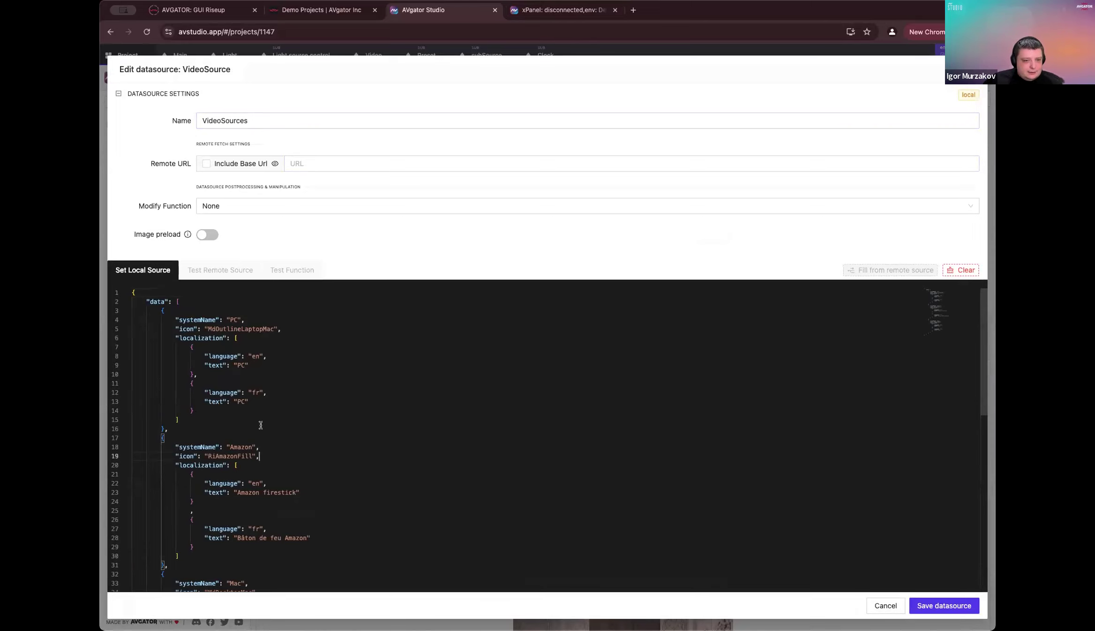
click(264, 329)
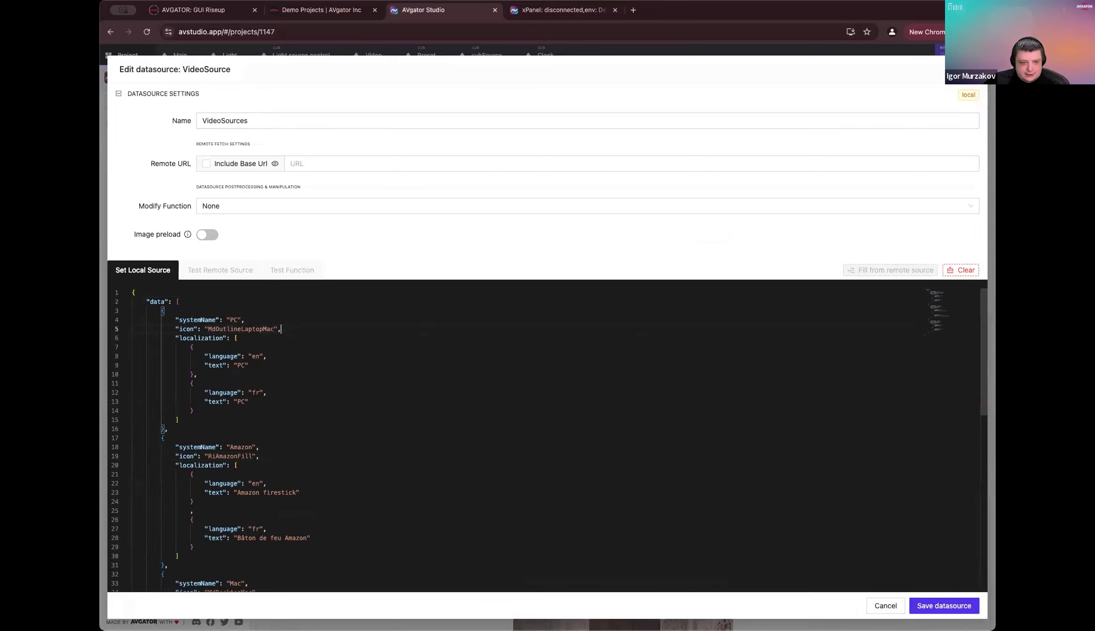
key(Return)
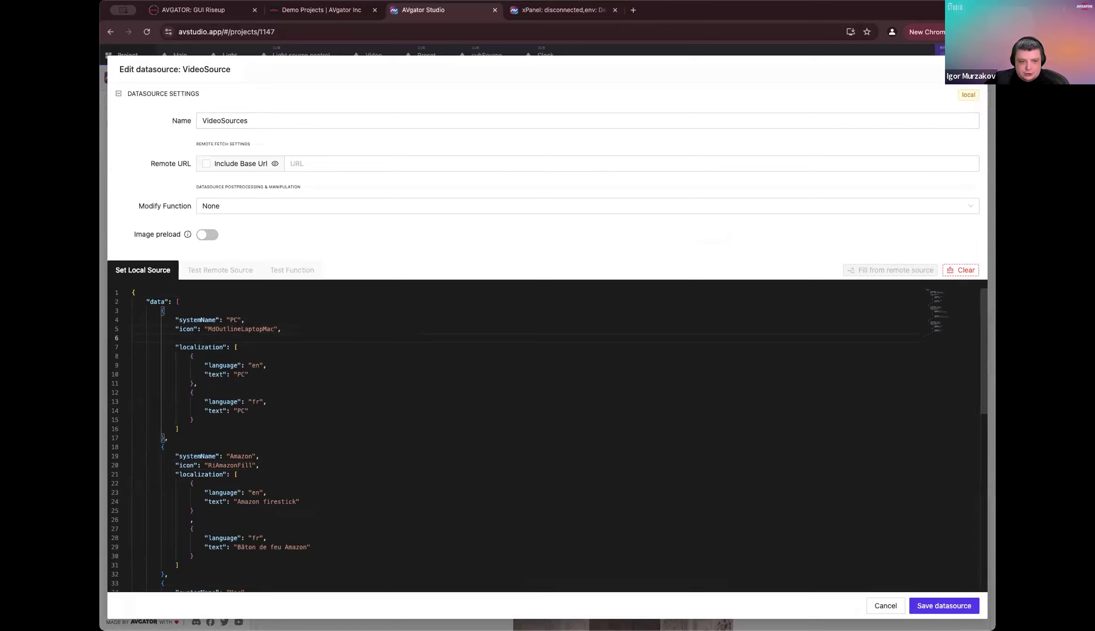
text(")
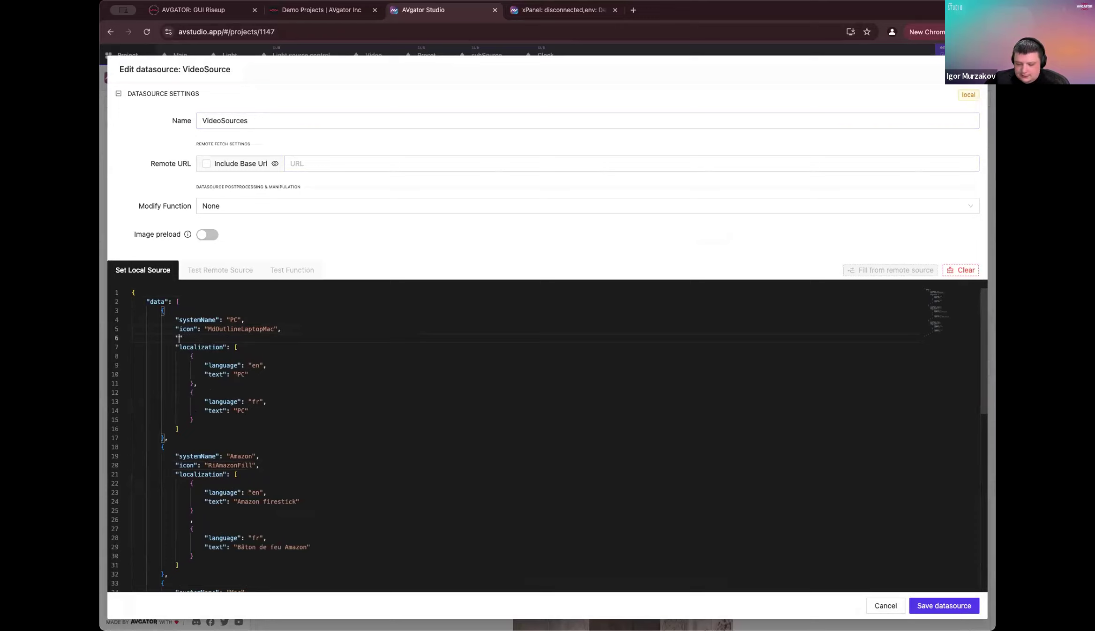
text(ControlJoin)
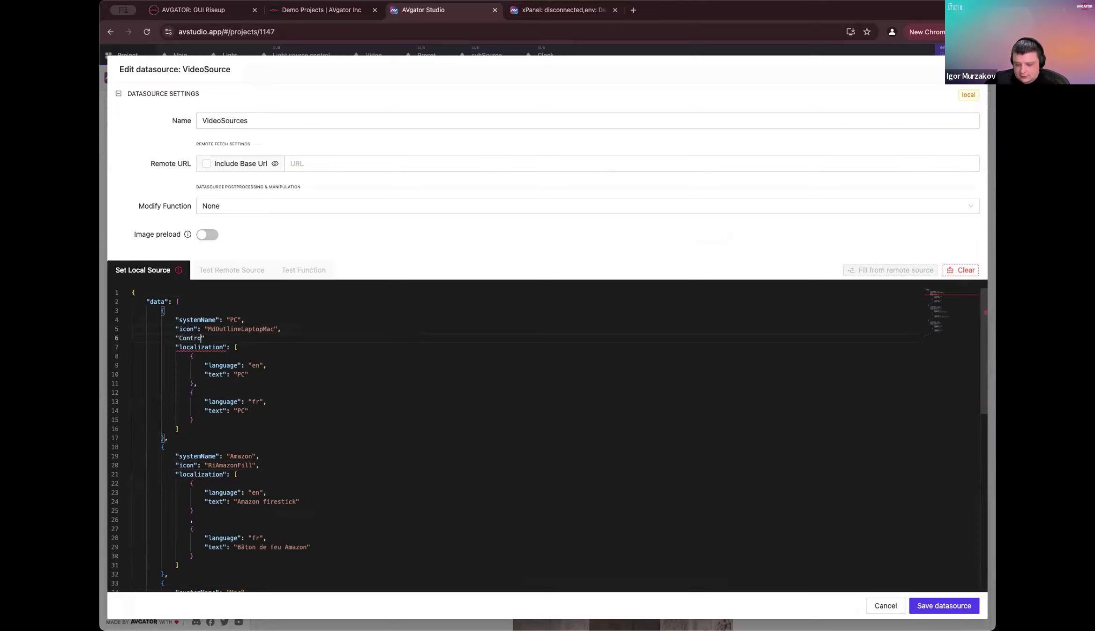
text(")
text(s)
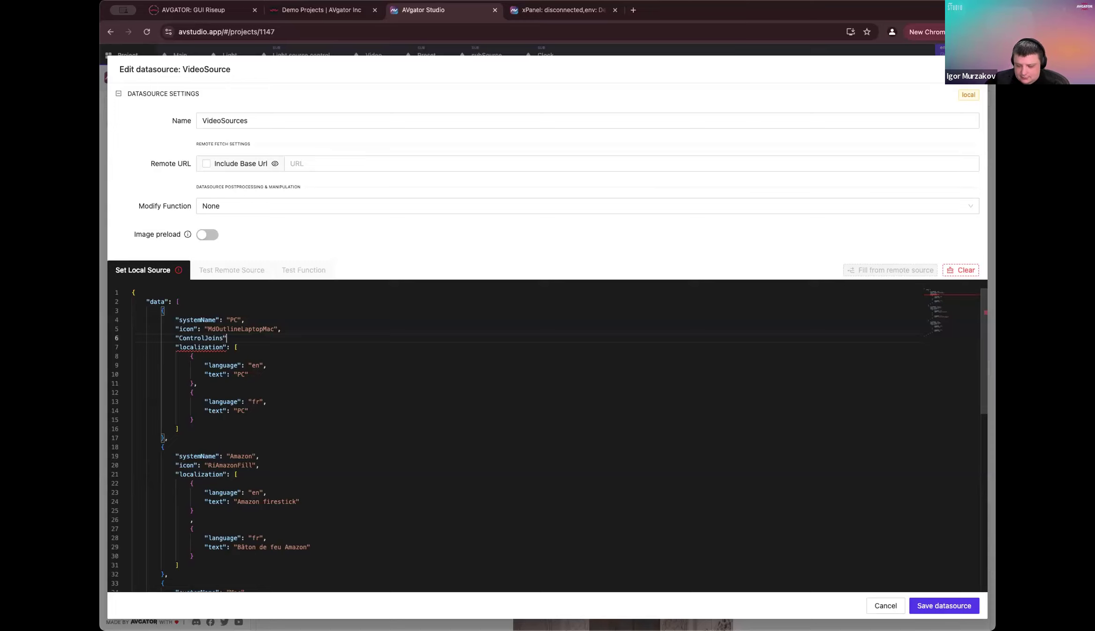
text(": {)
key(Return)
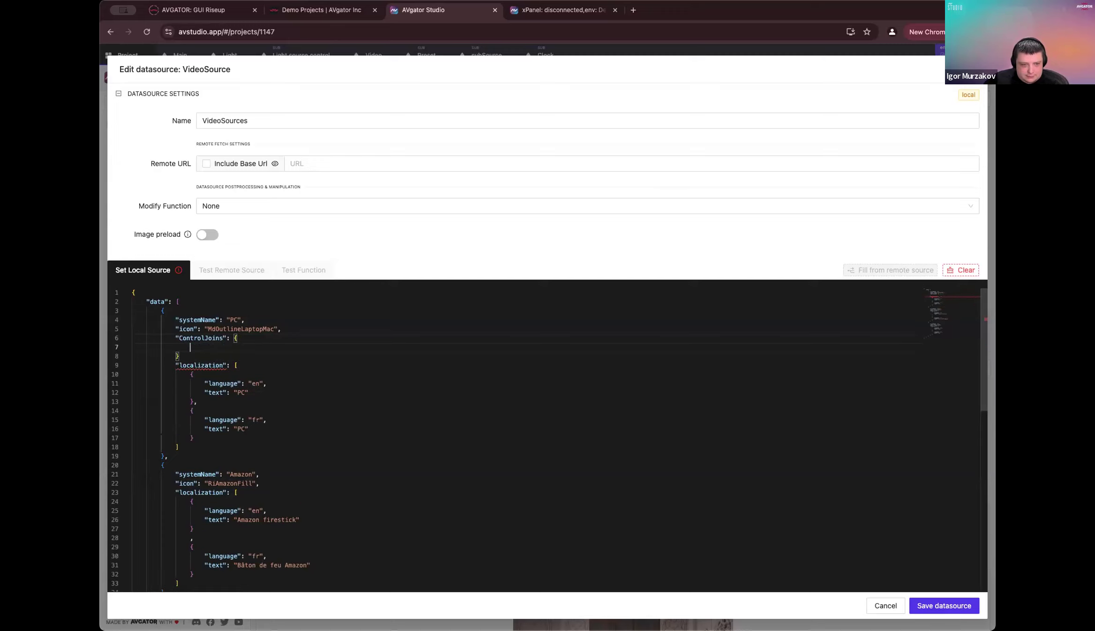
text(,)
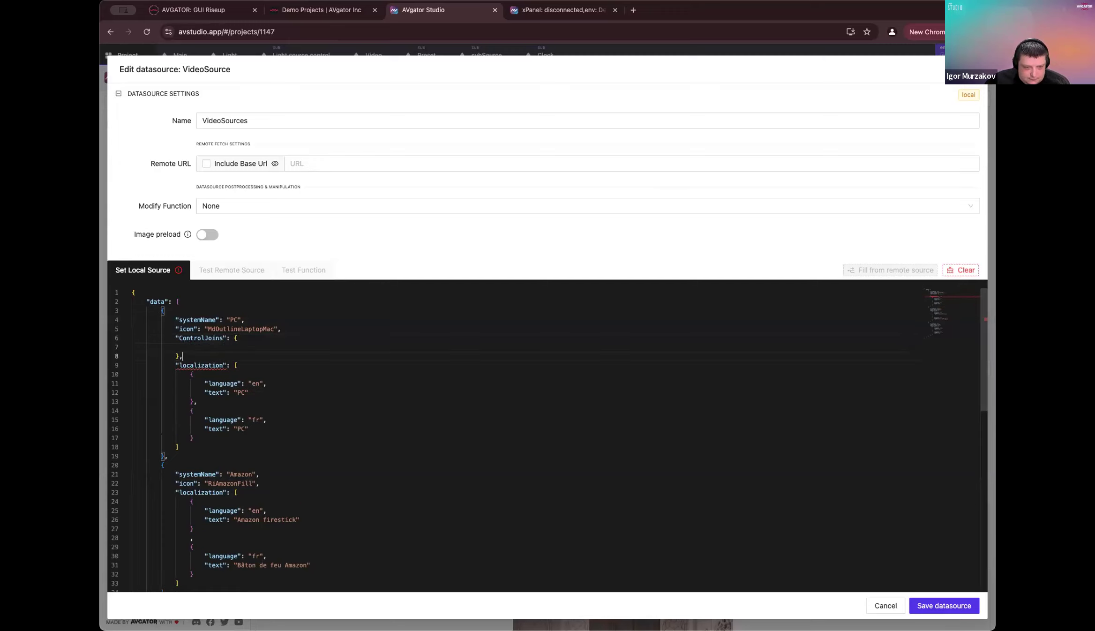
Step: Begin a quoted key inside the PC entry's ControlJoins object
click(251, 338)
key(Down)
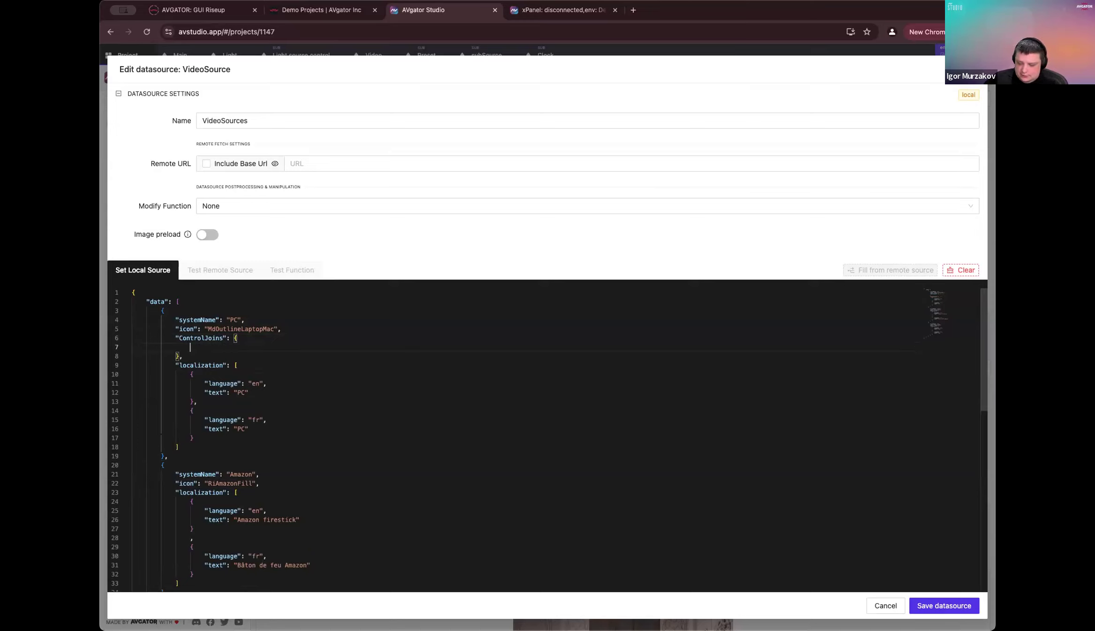
text(")
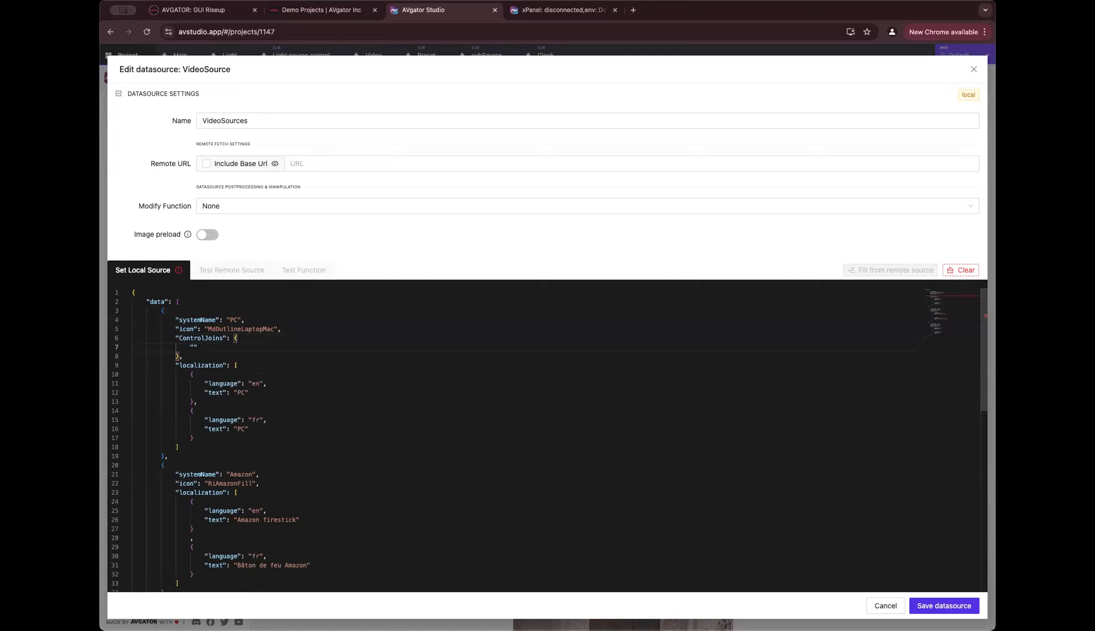
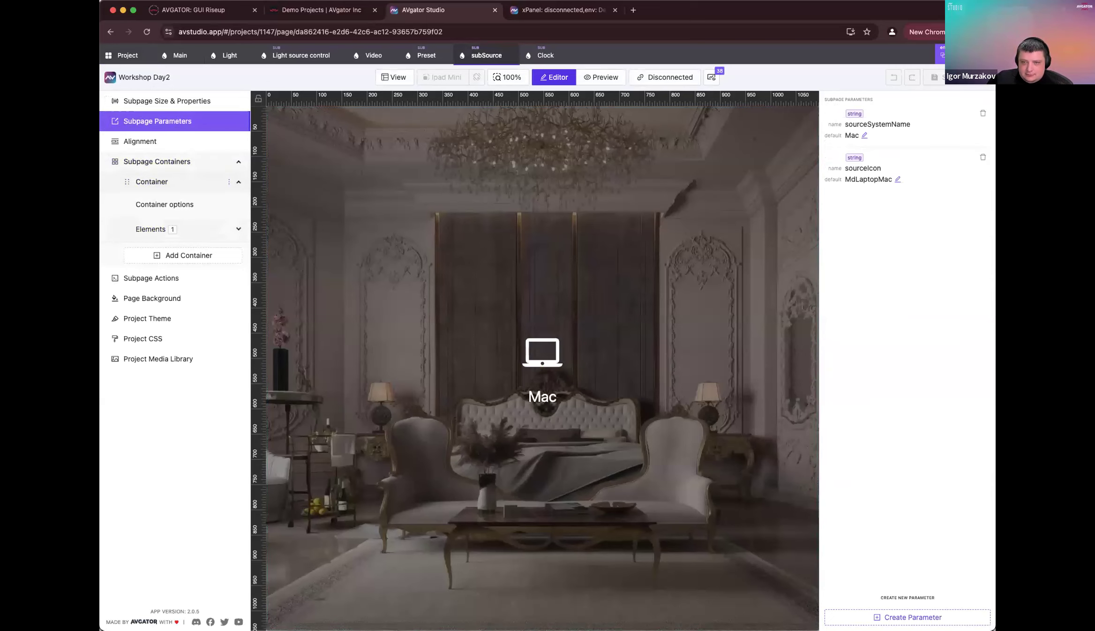
Step: Check the Video page in the live panel and inspect the source button's properties on the subSource subpage
click(539, 10)
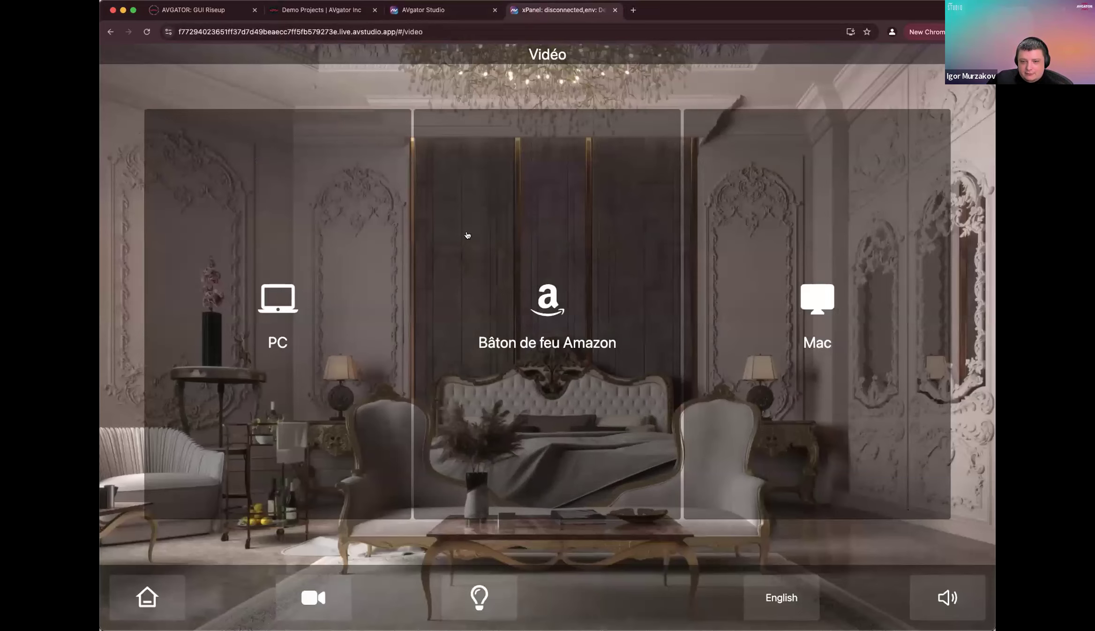
key(ctrl+shift+Tab)
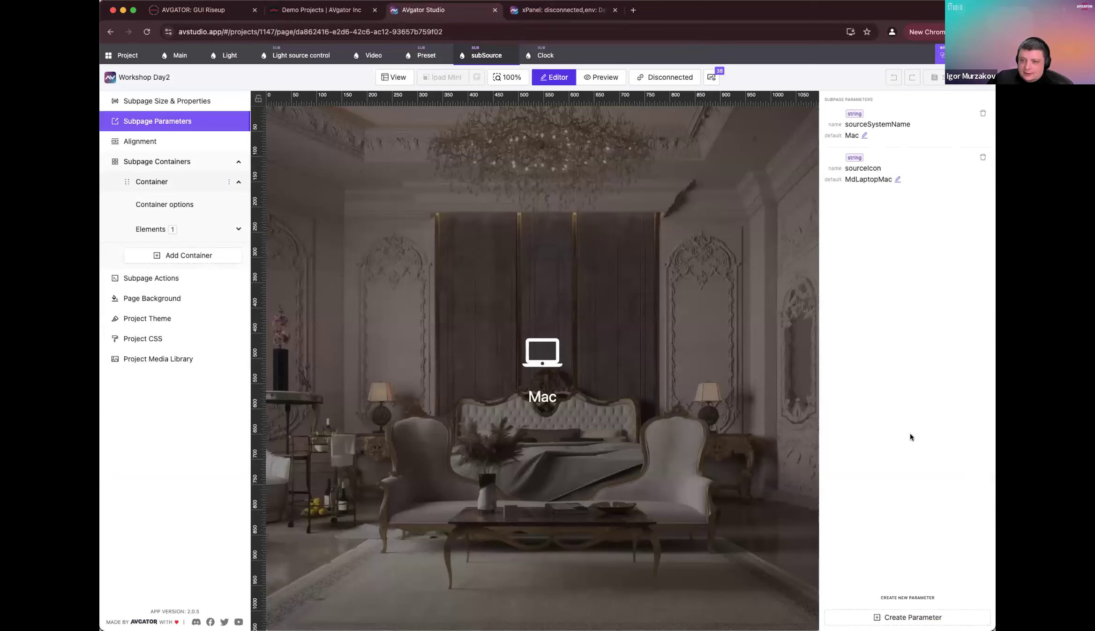
click(657, 303)
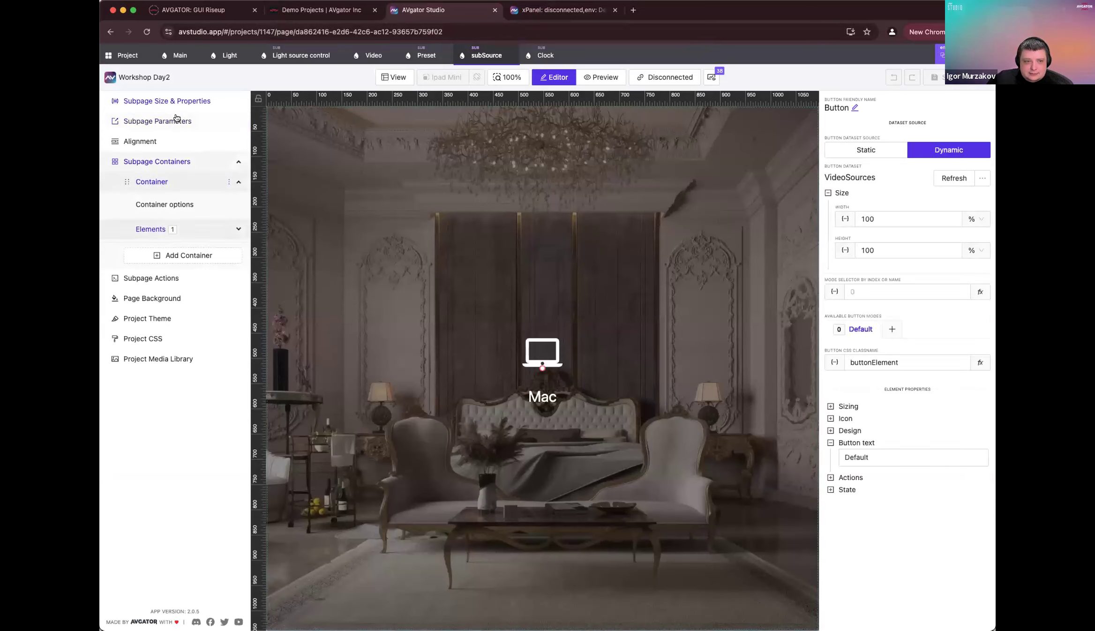
Step: Create a string subpage parameter named sourcePowerControlJoin with default value 100 for the subSource subpage
click(178, 120)
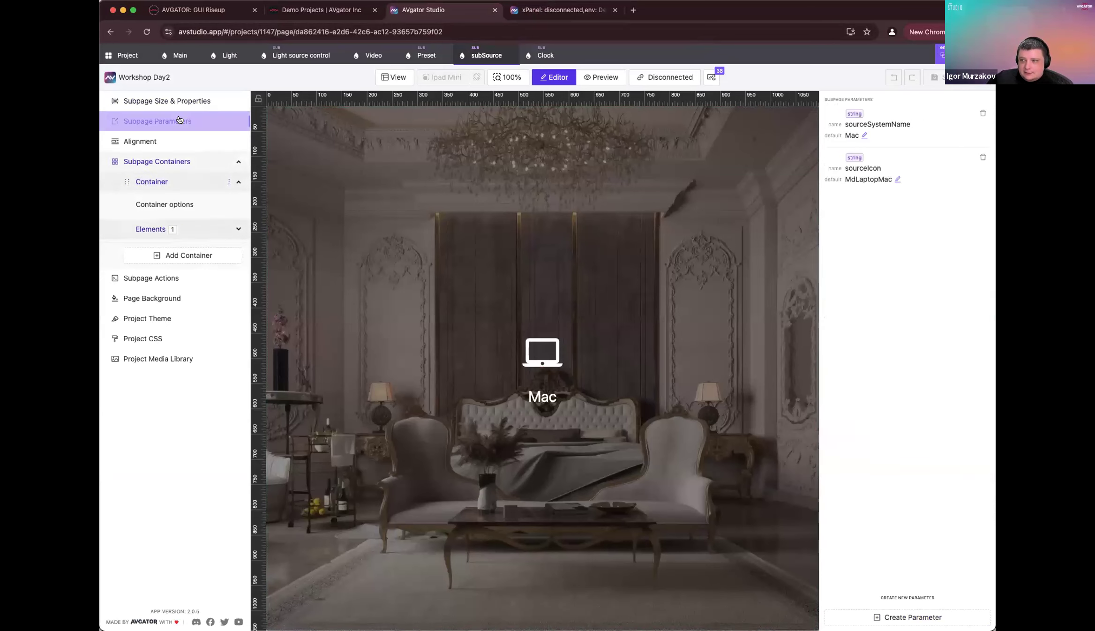
click(908, 617)
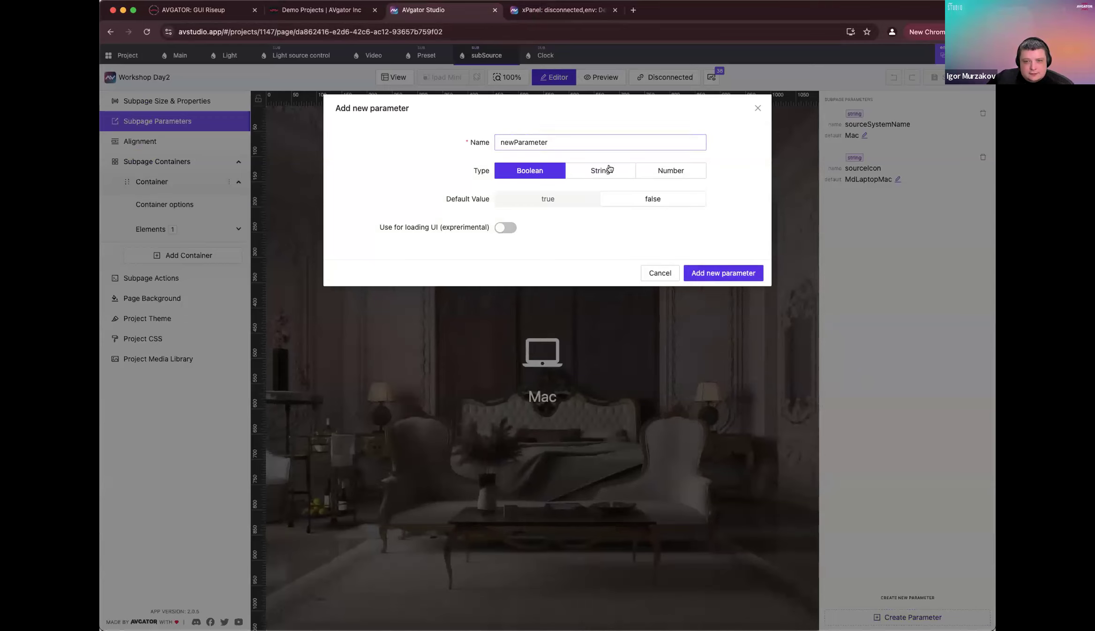
click(603, 170)
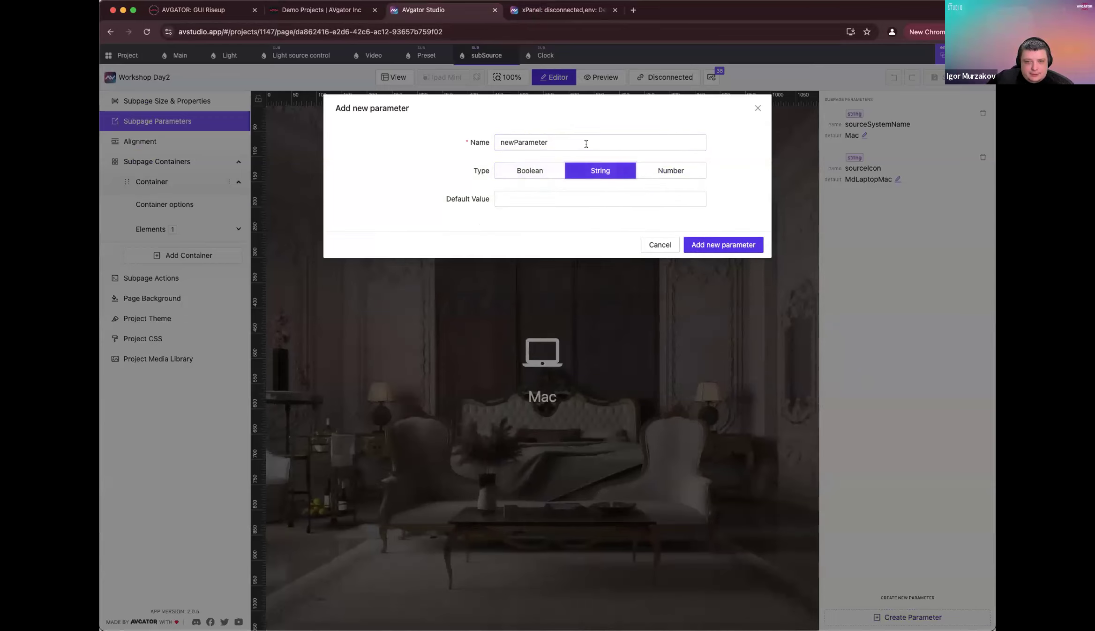
double_click(585, 144)
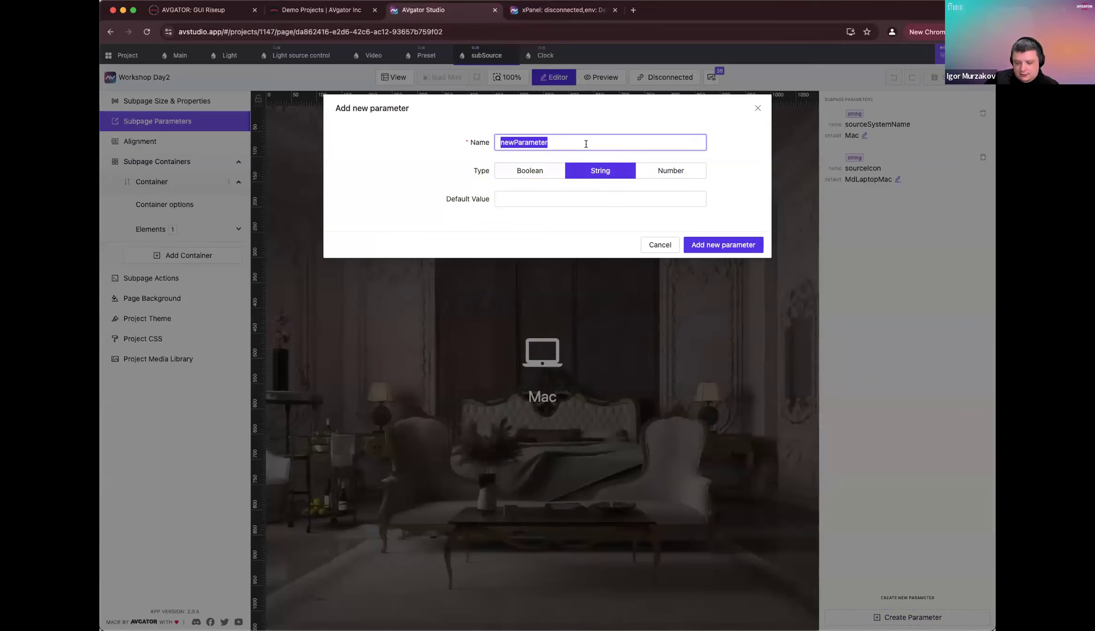
text(sou)
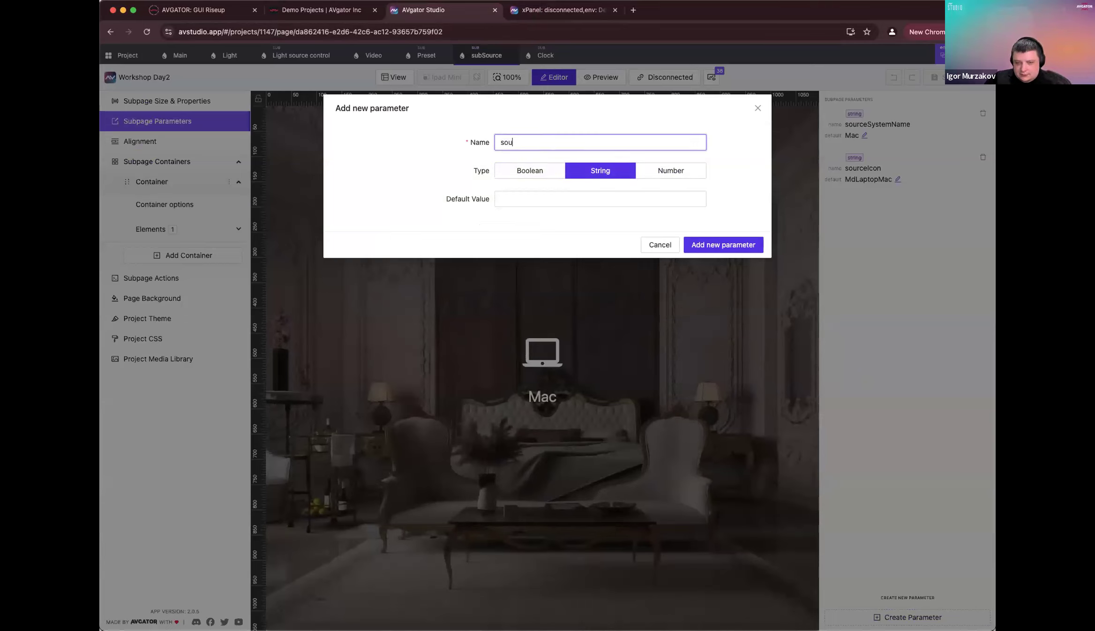
text(rcePowerContro)
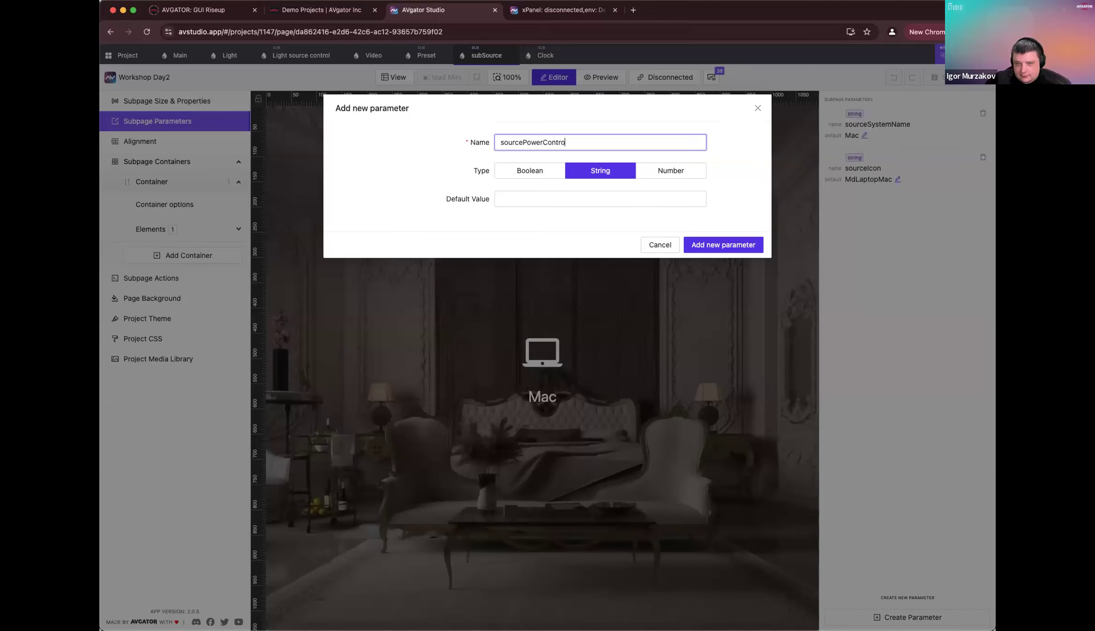
text(lJoin)
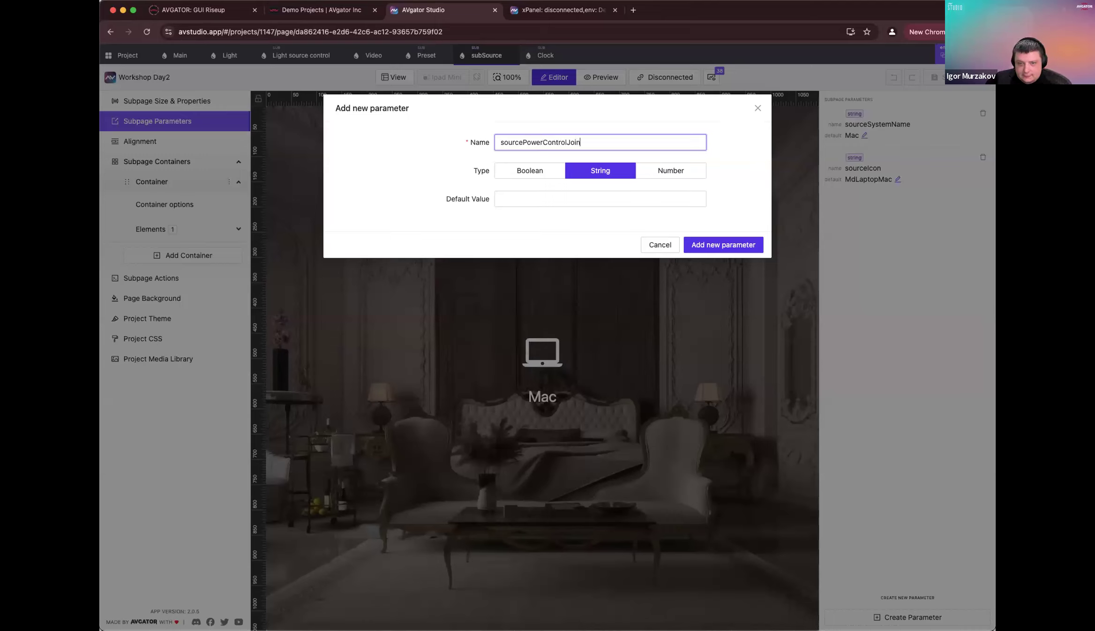
click(581, 194)
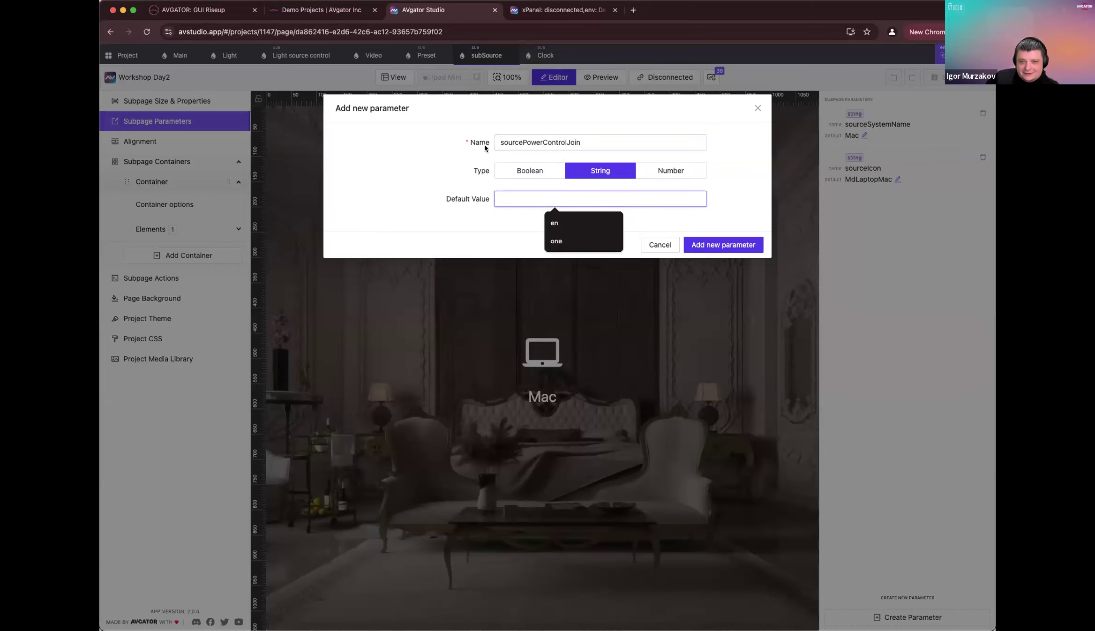
click(614, 141)
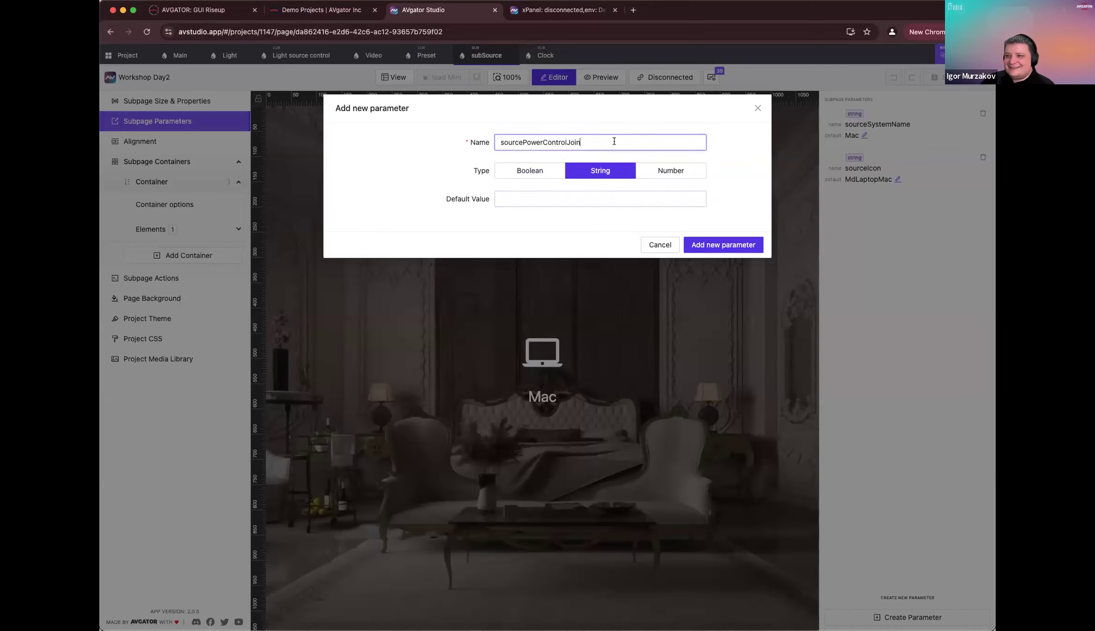
click(558, 200)
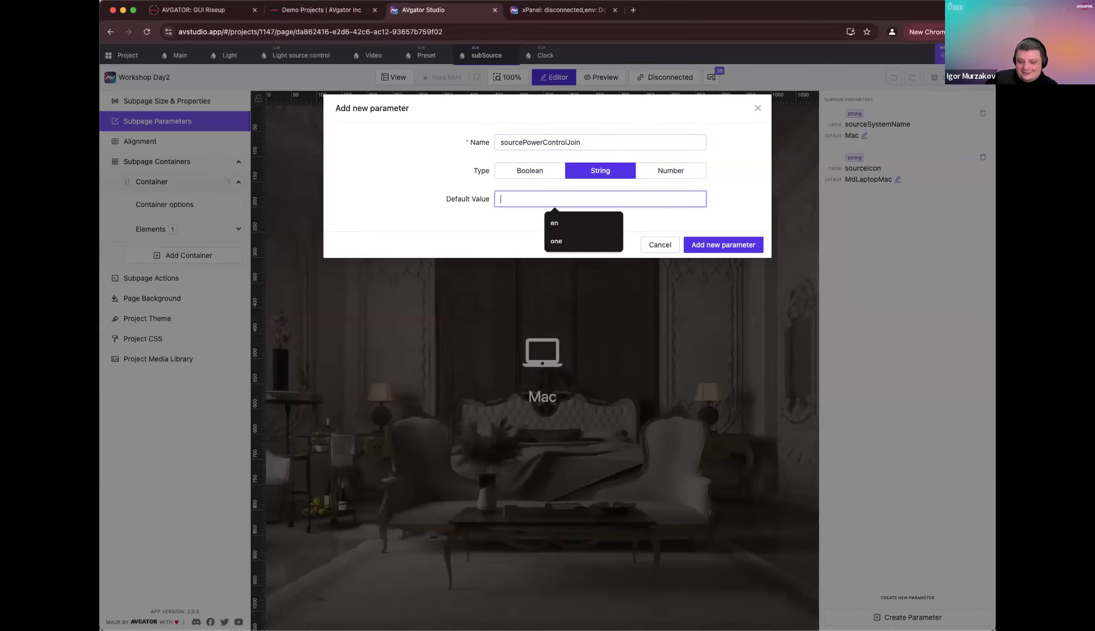
text(100)
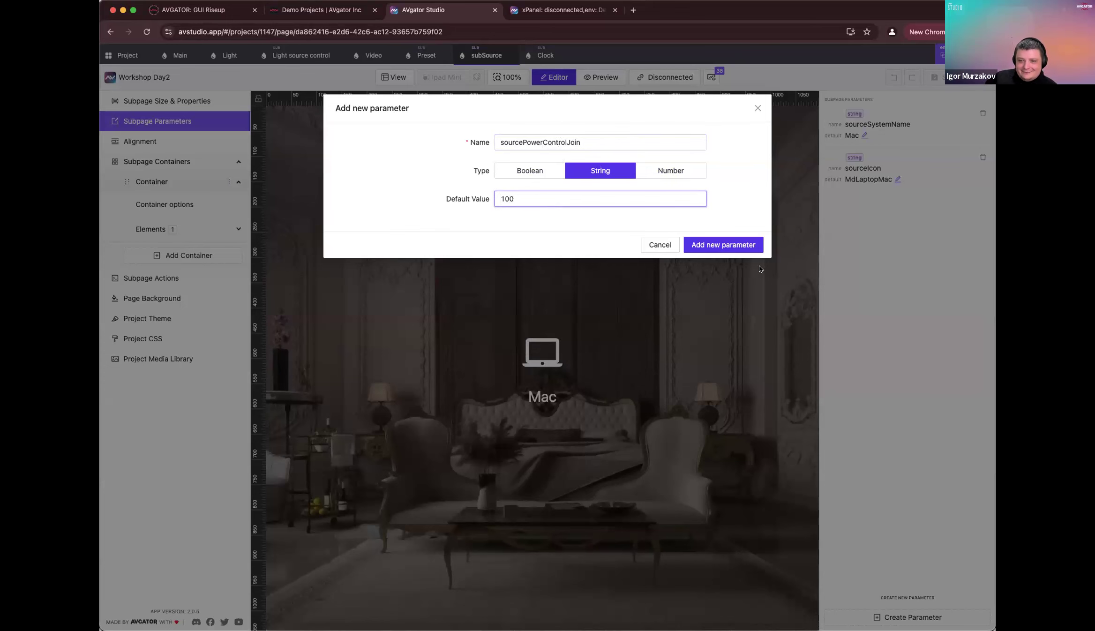
click(724, 244)
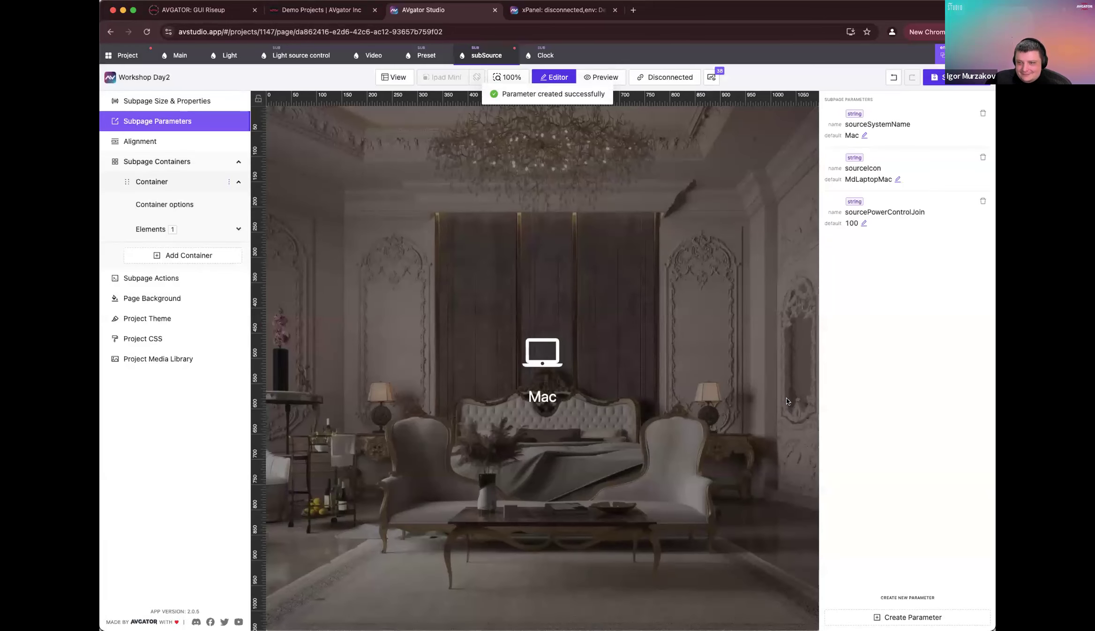
Step: Start a new action for the source button on the subSource subpage and name it "Toggle power"
click(524, 403)
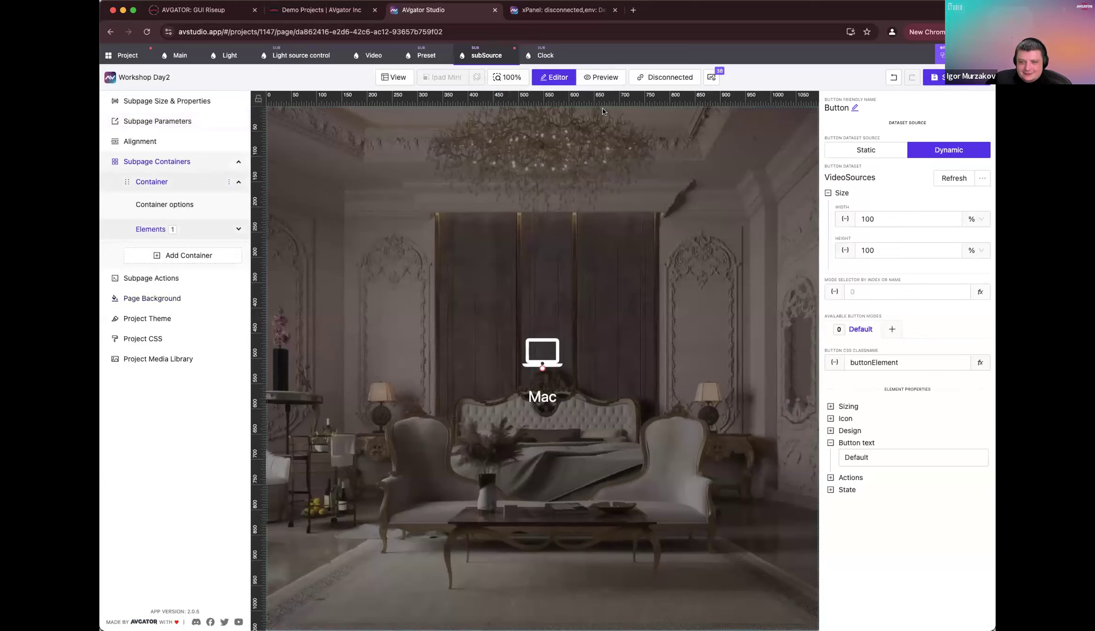
click(865, 480)
click(959, 539)
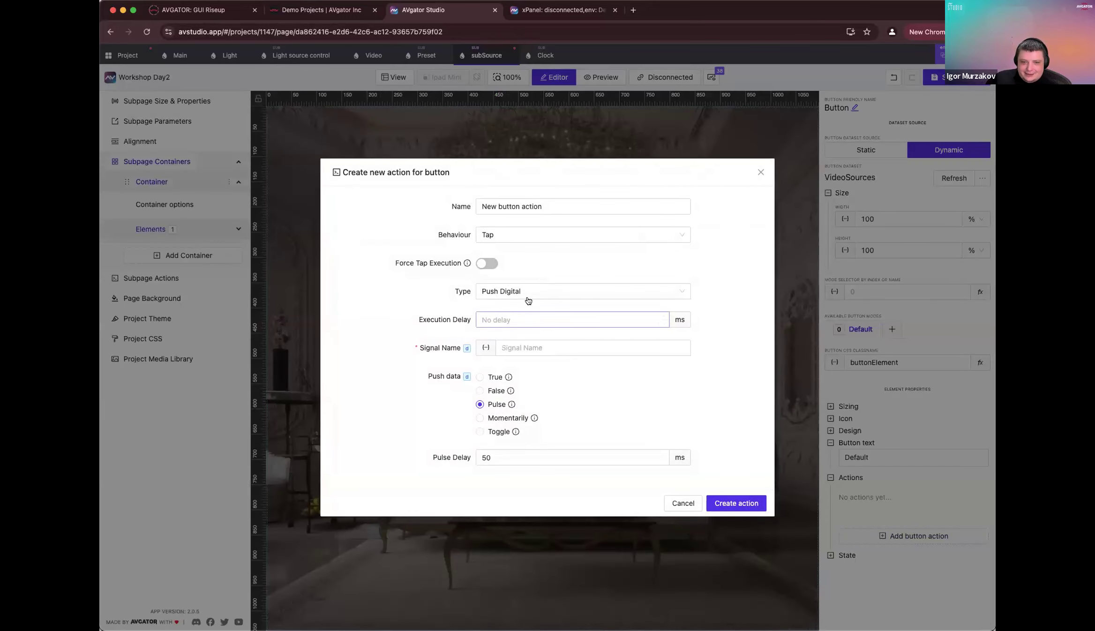
click(542, 348)
click(486, 347)
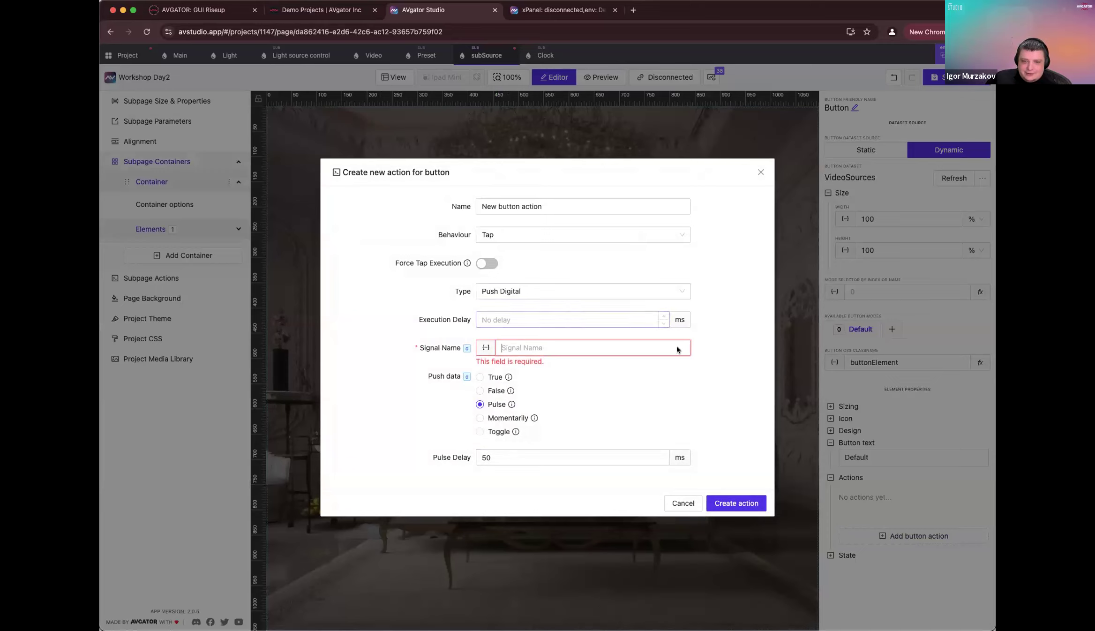
triple_click(612, 205)
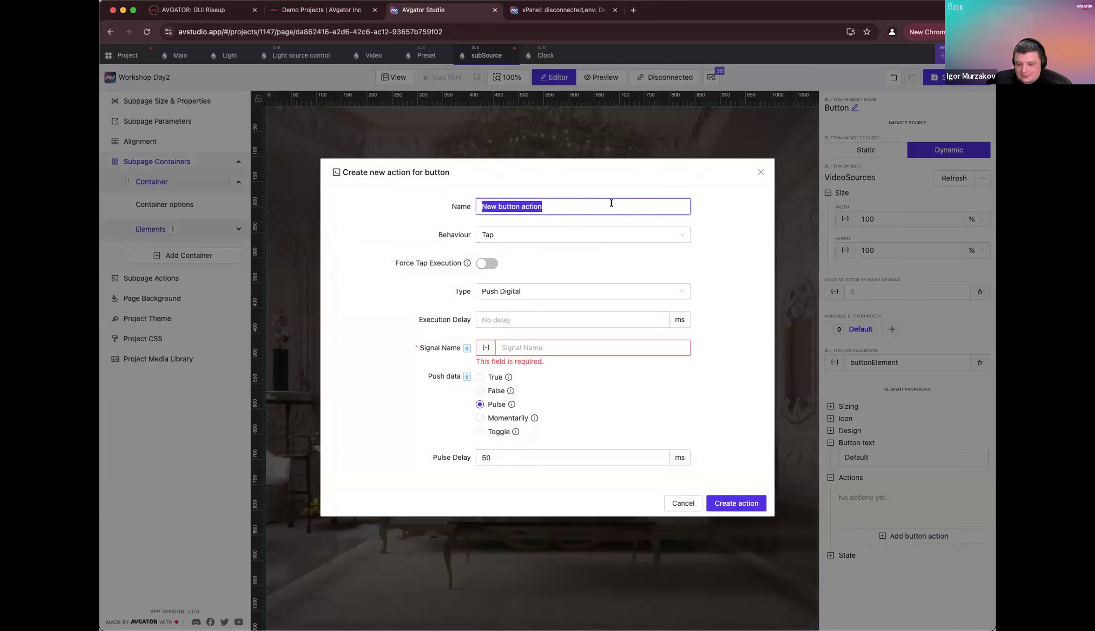
text(Togg)
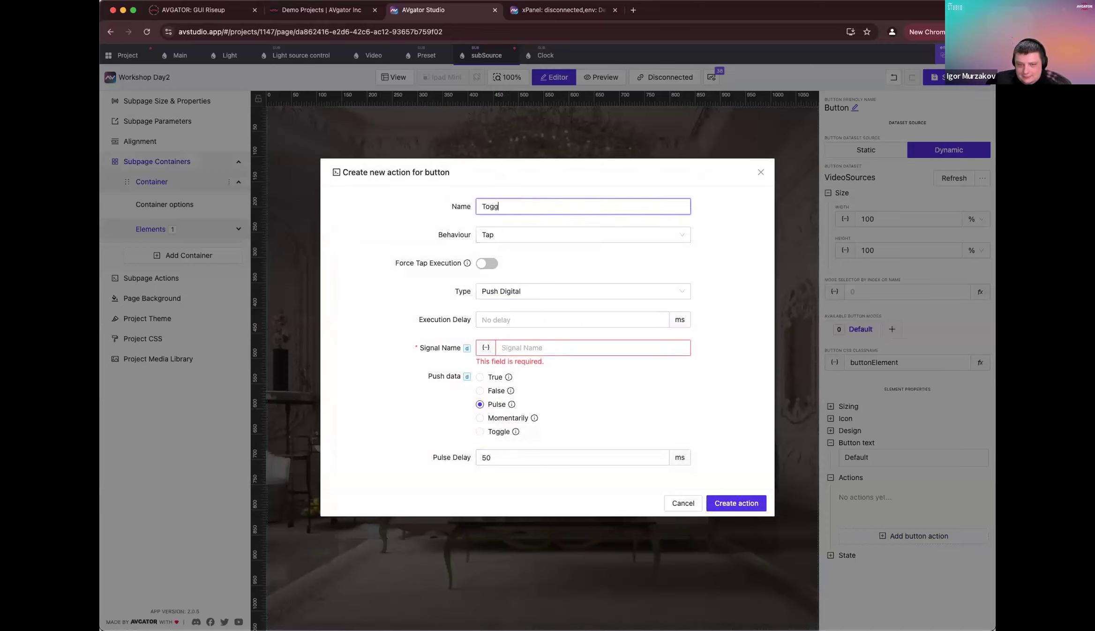
text(le power)
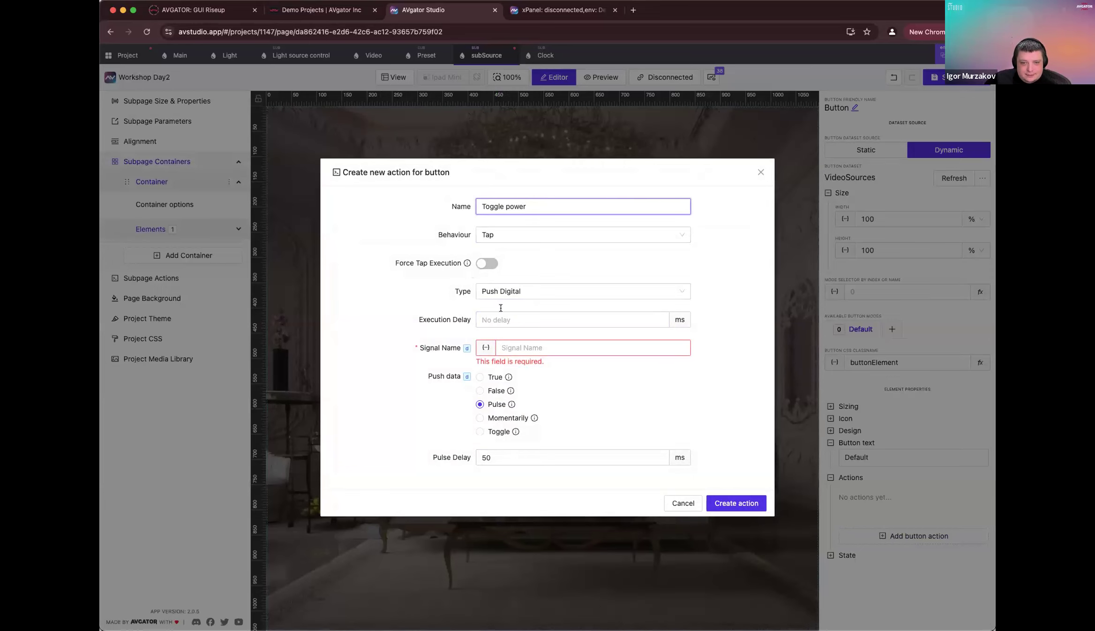
Step: Bind the action's signal name to the sourcePowerControlJoin subpage parameter and create the action
click(486, 349)
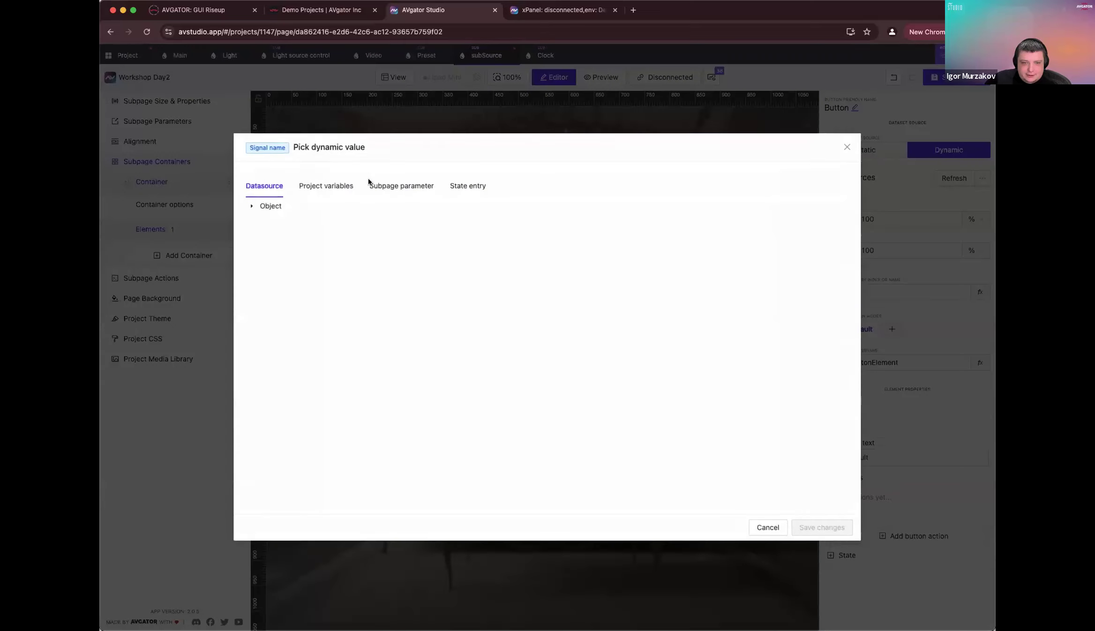
click(415, 185)
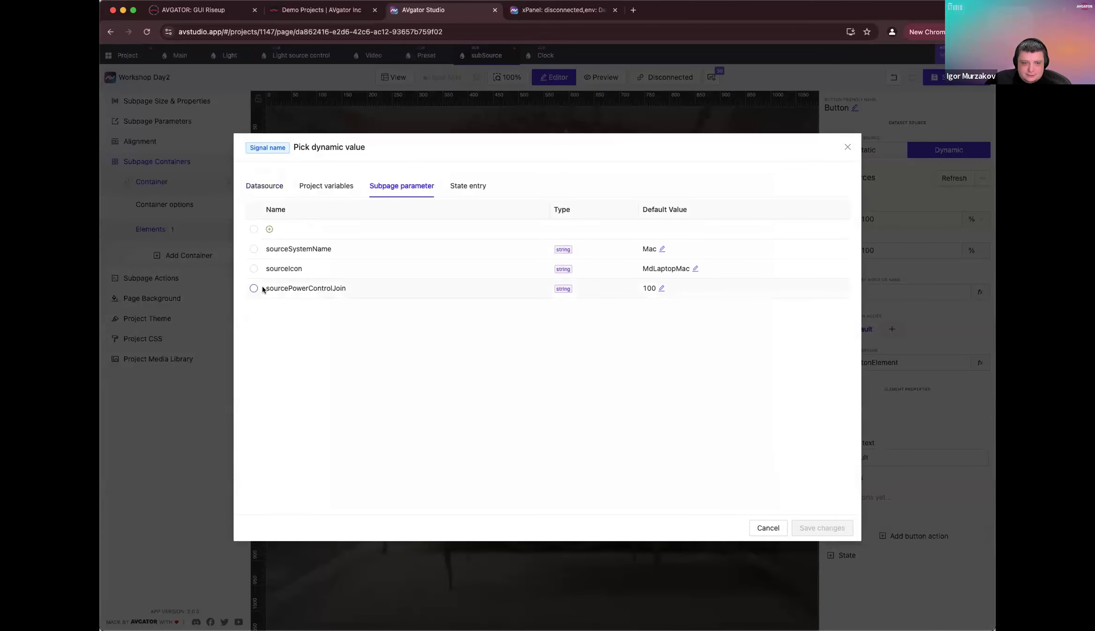
click(263, 289)
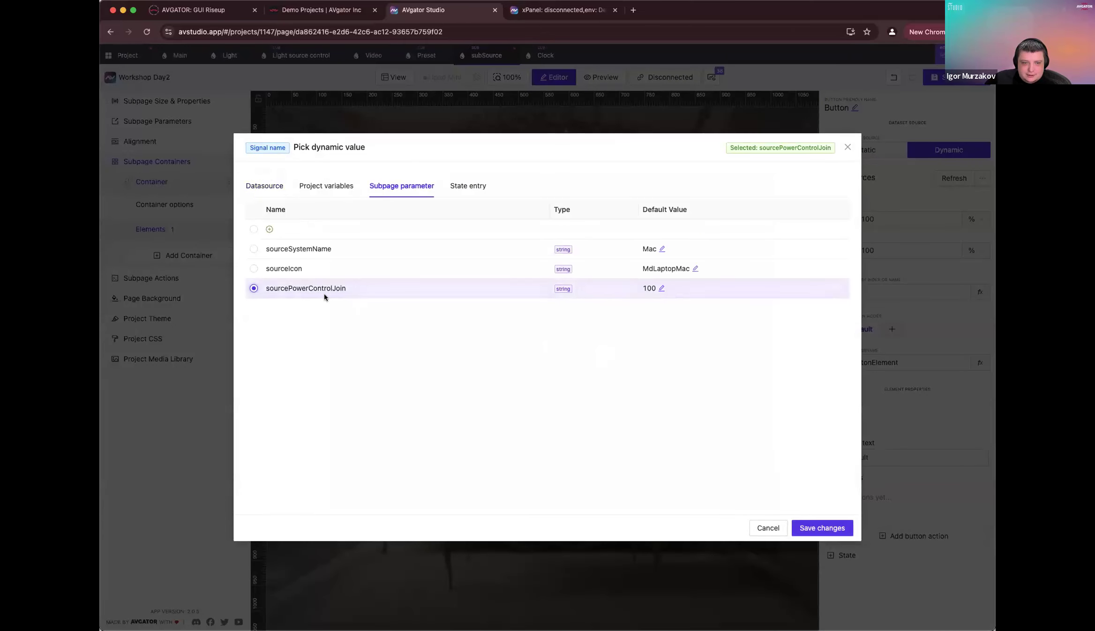
click(821, 528)
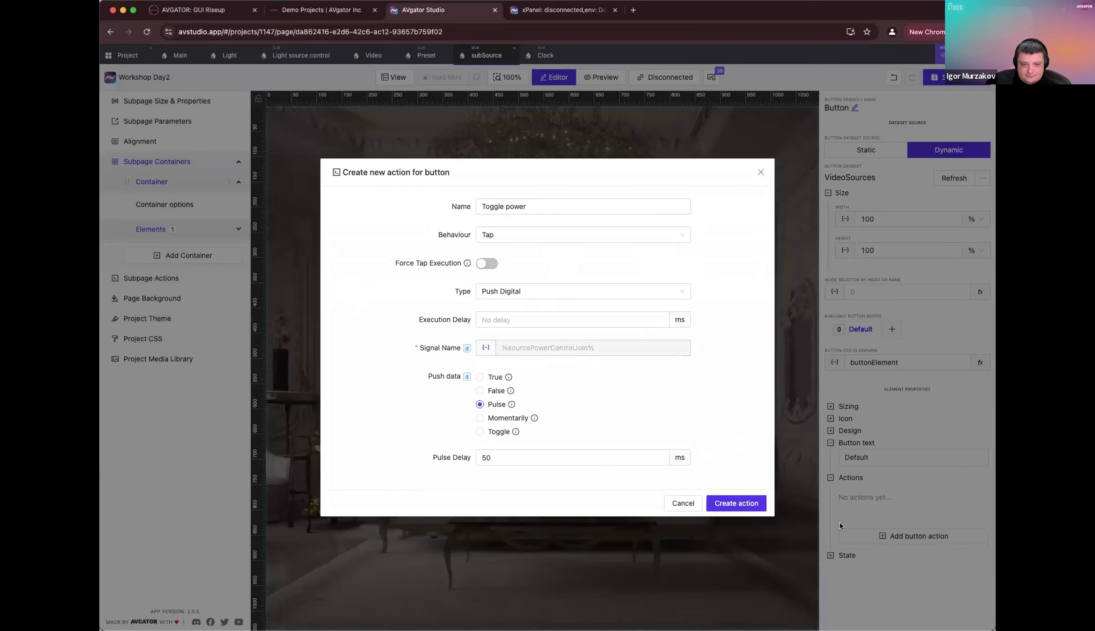
click(735, 503)
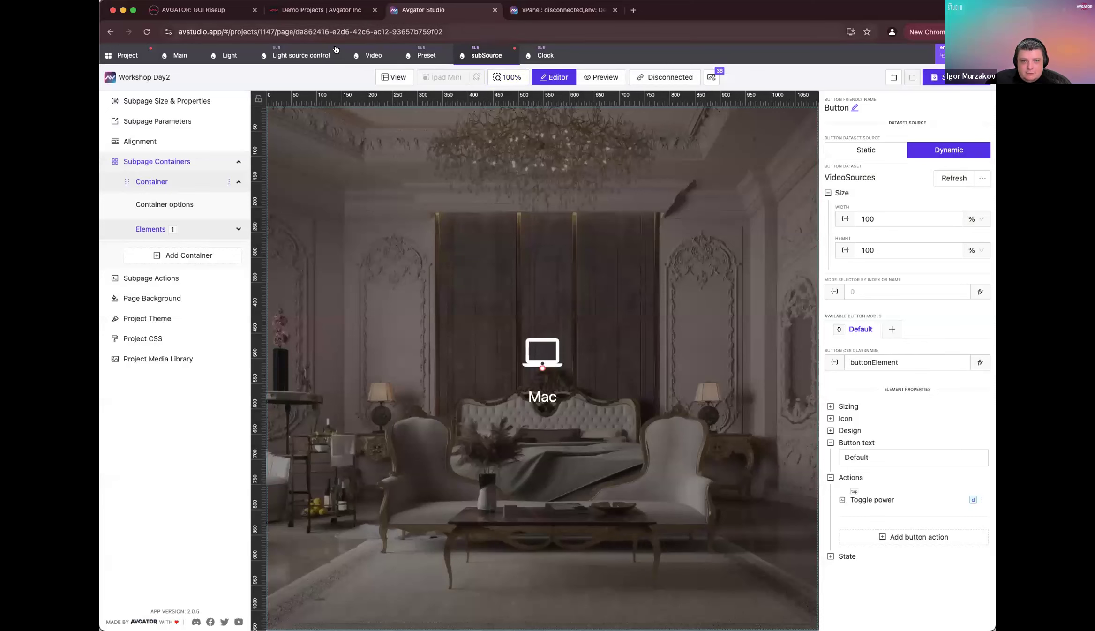
Step: Bind the Video page subpage list's sourcePowerControlJoin parameter to the datasource's Power field and save the project
click(370, 55)
click(508, 276)
click(868, 444)
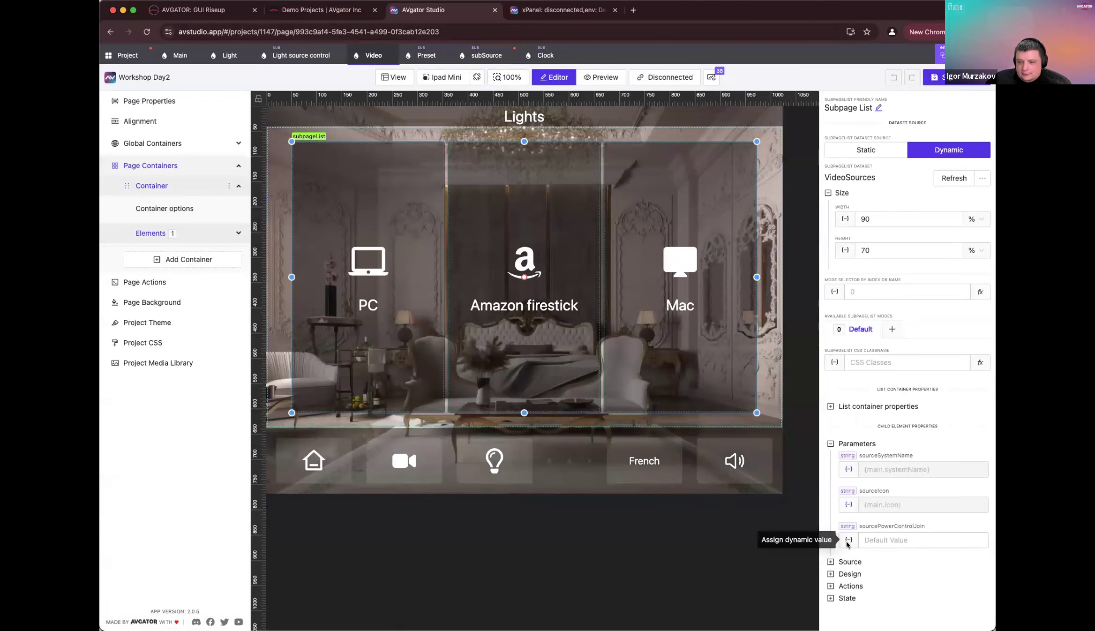
click(847, 541)
click(263, 218)
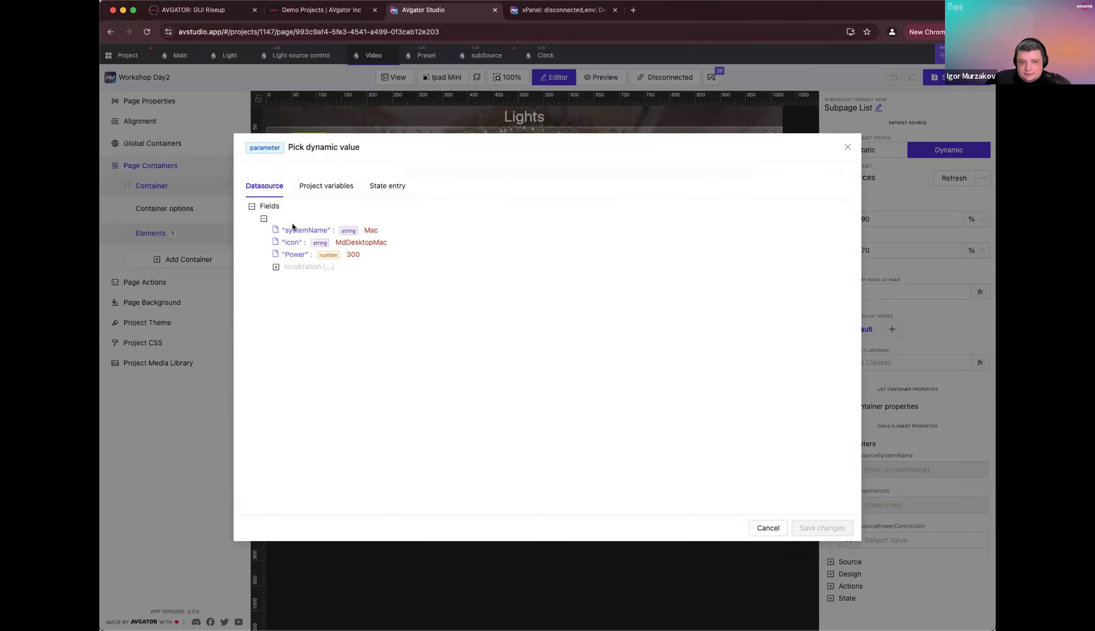
click(298, 254)
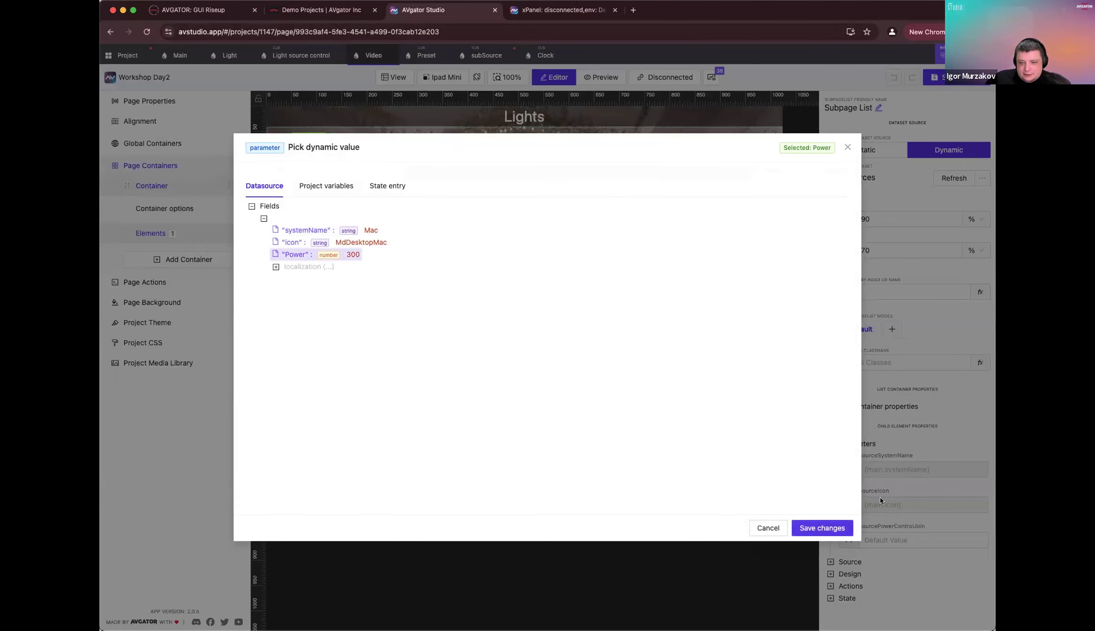
click(837, 527)
click(954, 83)
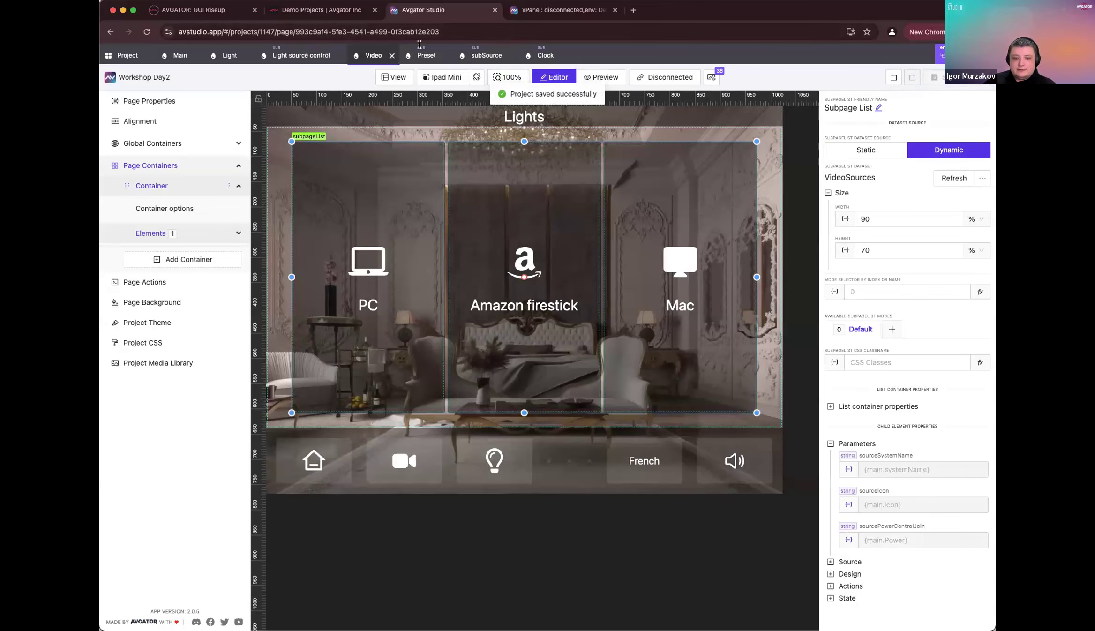
Step: Check the live Video page, then test the Amazon firestick, Mac and PC buttons in preview mode with the console shown
click(547, 16)
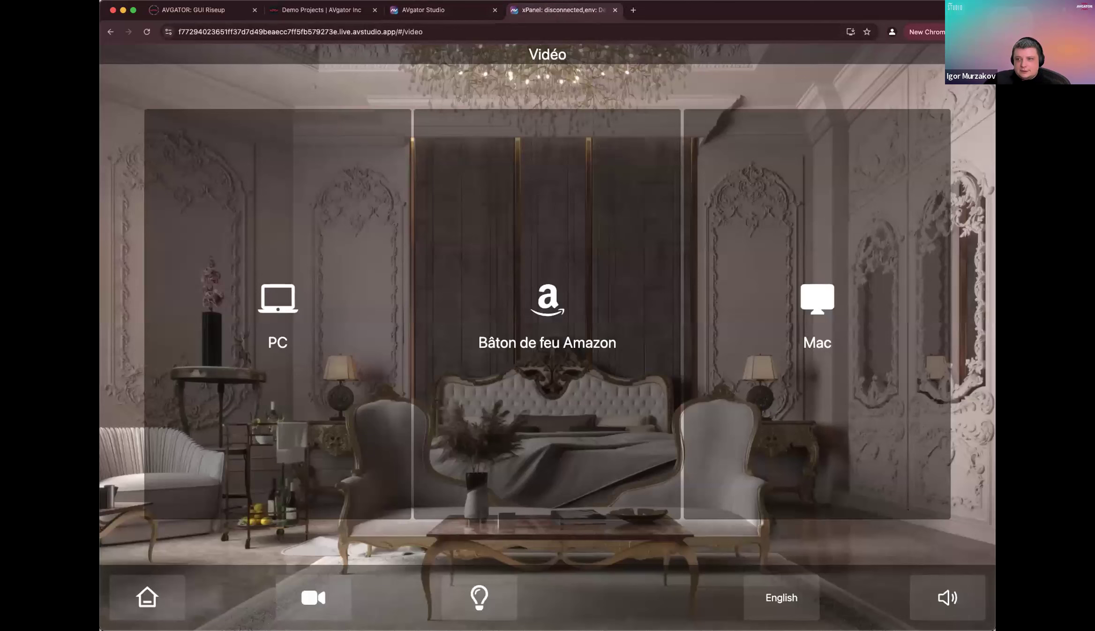
click(441, 10)
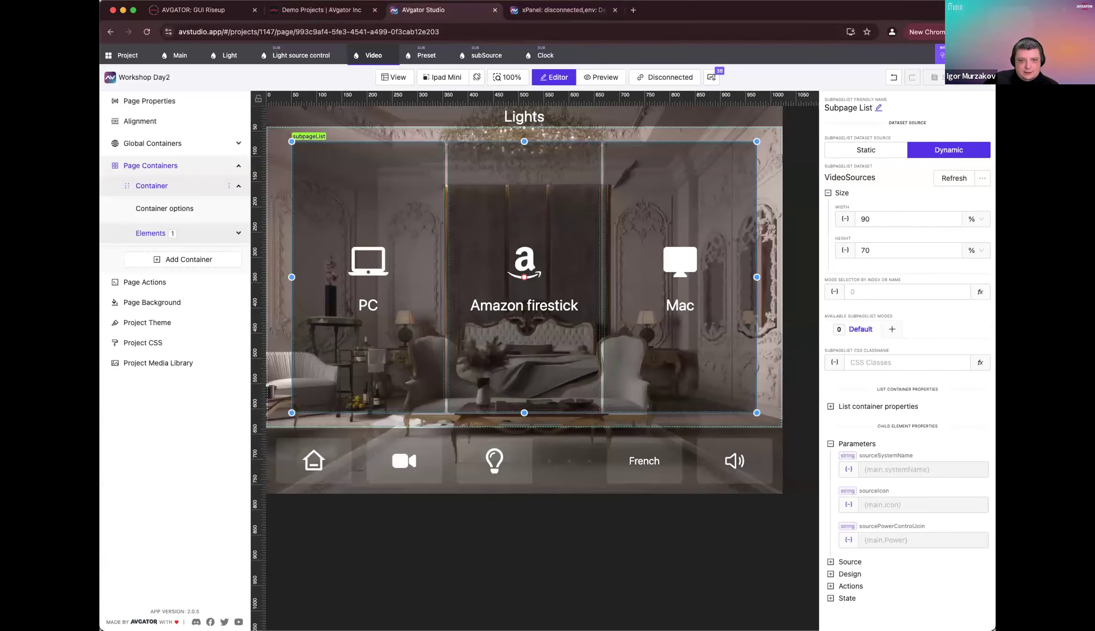
click(606, 76)
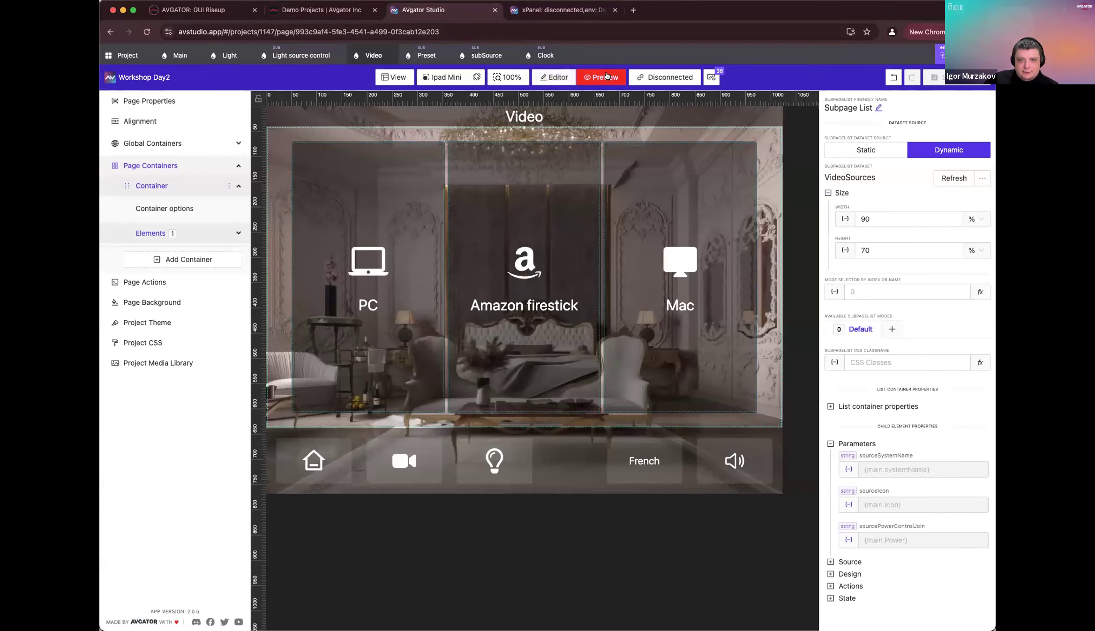
click(710, 81)
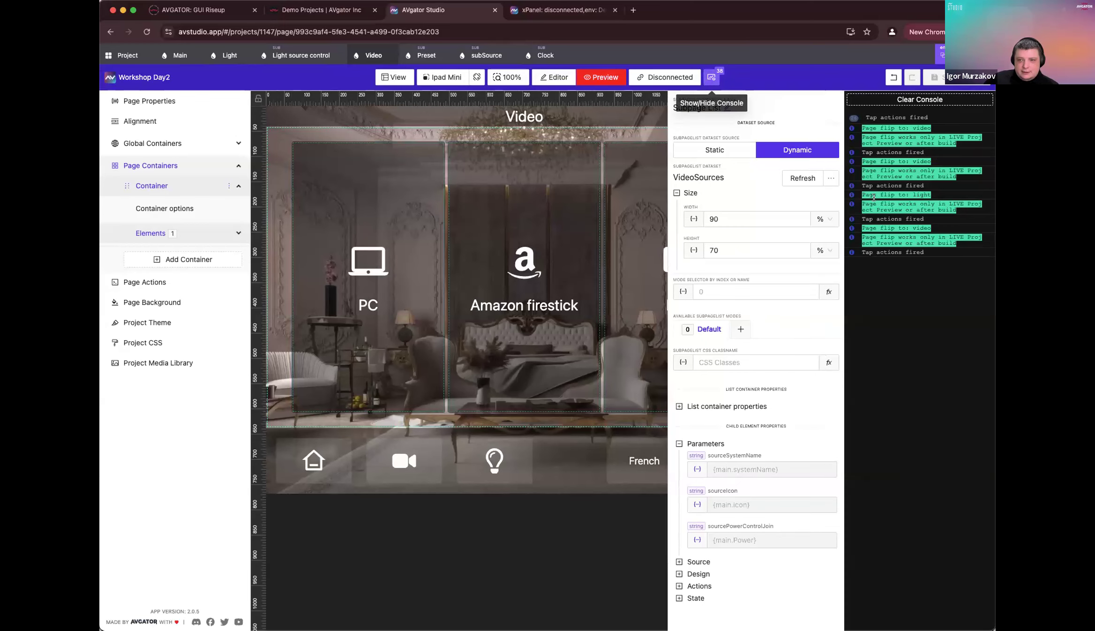
click(526, 264)
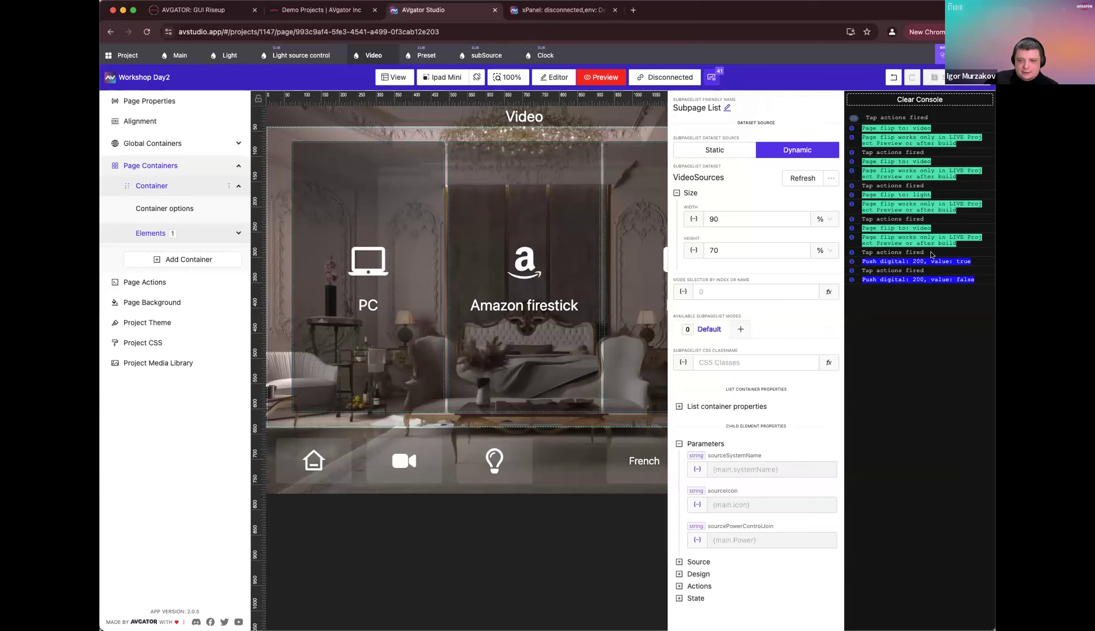
click(651, 253)
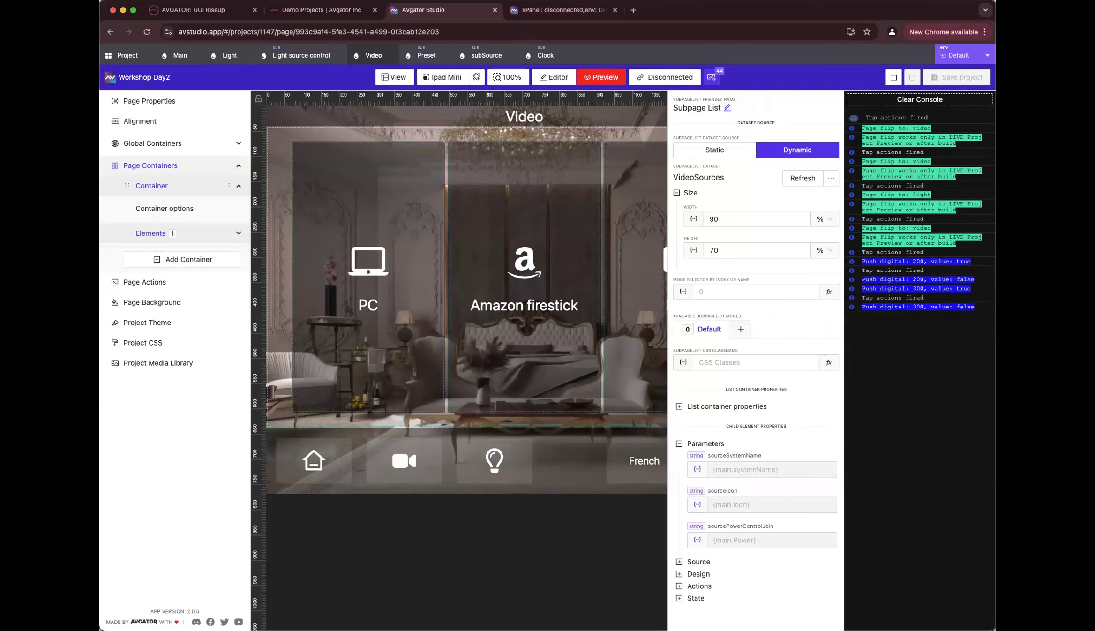
click(367, 293)
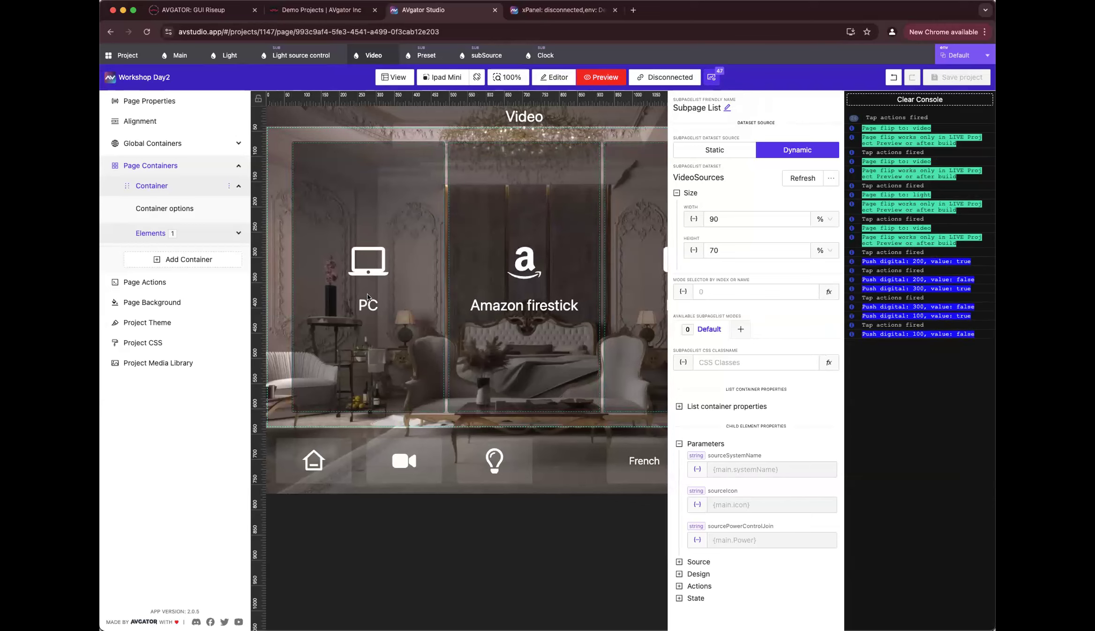
click(535, 271)
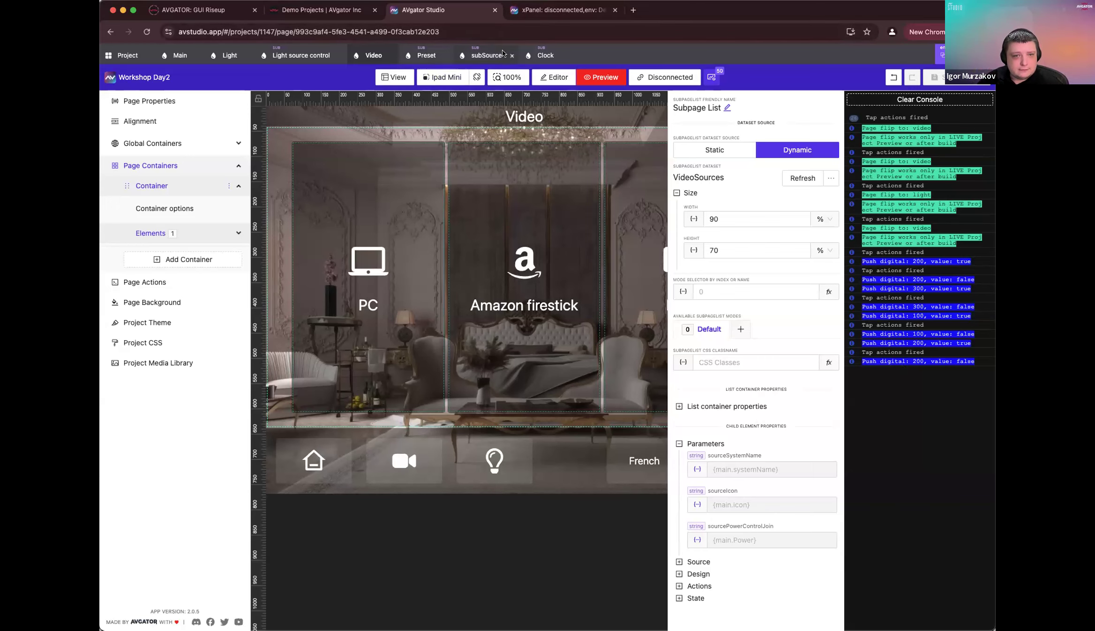
Step: Start a second action for the source button on the subSource subpage and name it "Source selection"
click(486, 56)
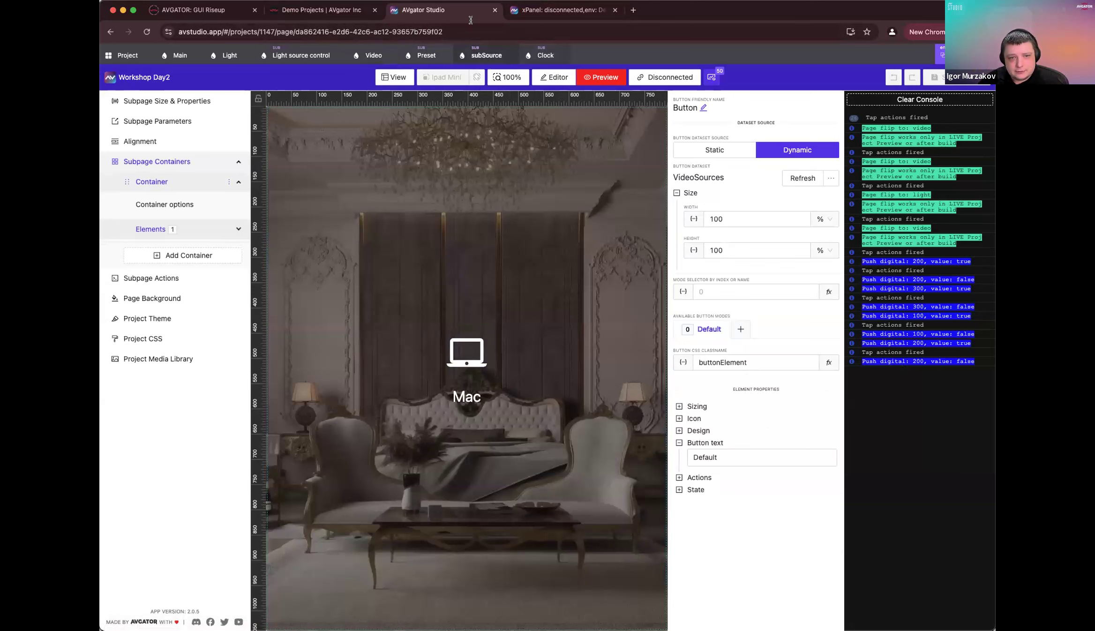
click(576, 272)
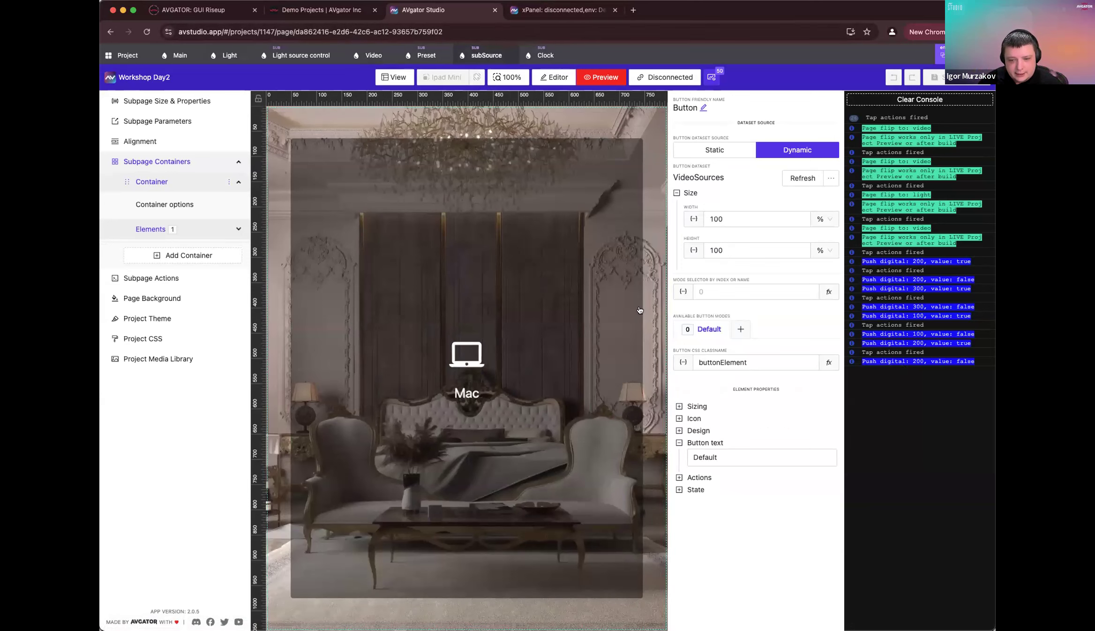
click(700, 479)
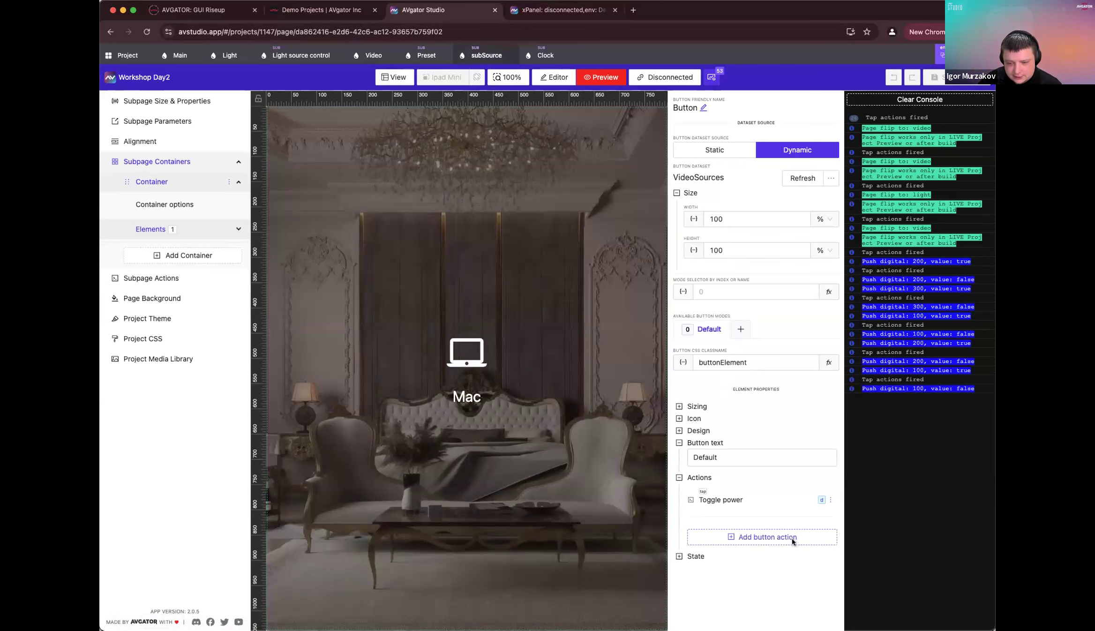
click(792, 539)
double_click(581, 199)
click(580, 199)
text(Source selection)
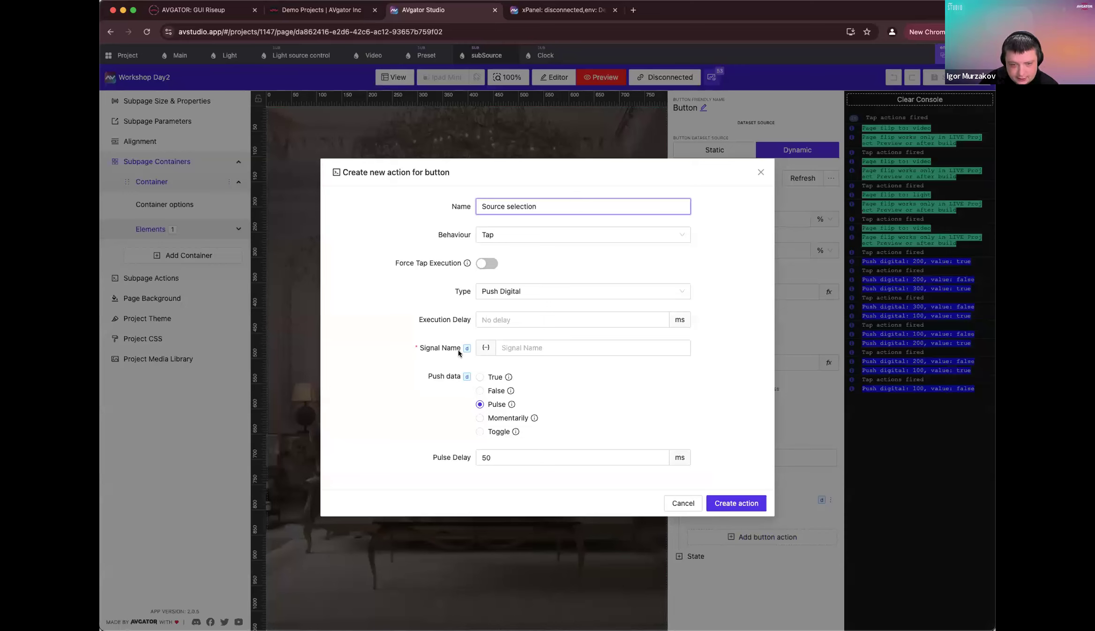
Step: Make the Source selection action a Push Analog type with signal name 80
click(524, 293)
click(527, 329)
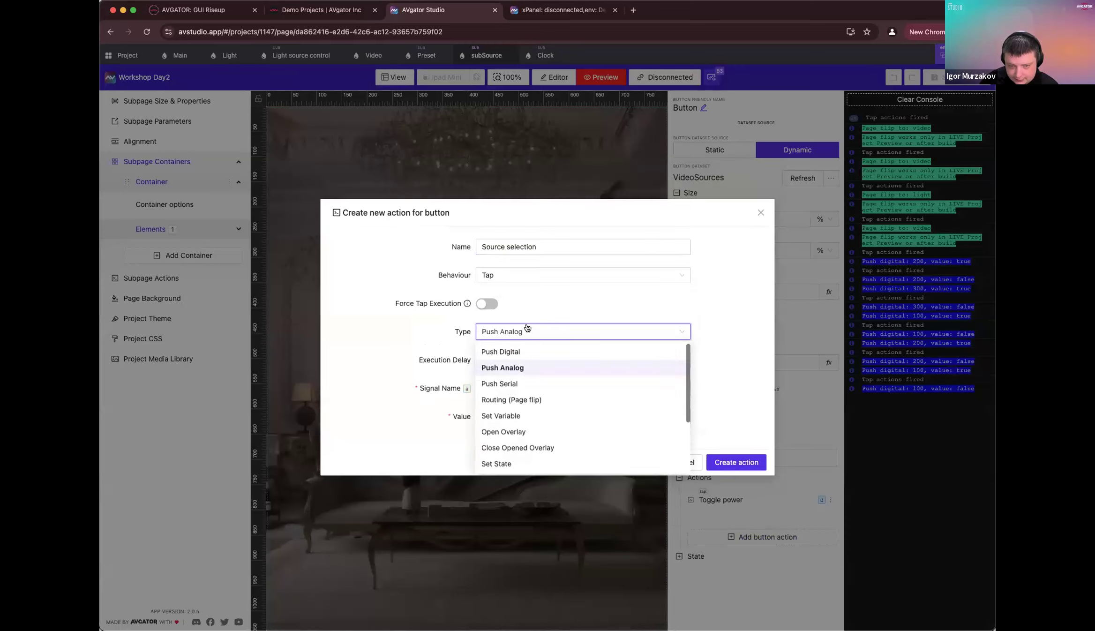
click(515, 388)
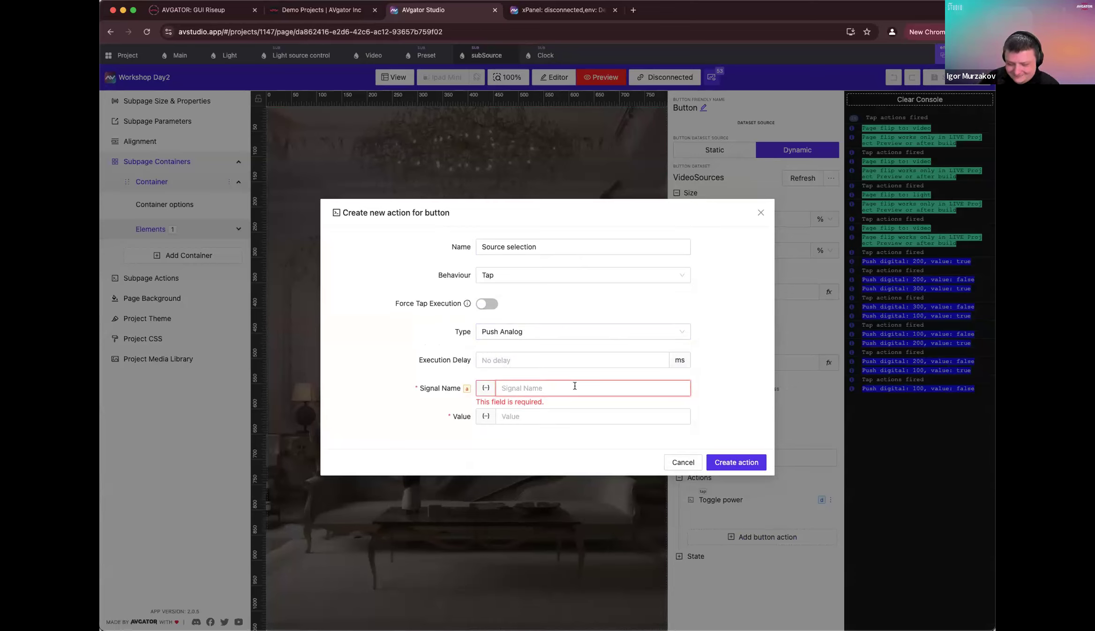
text(80)
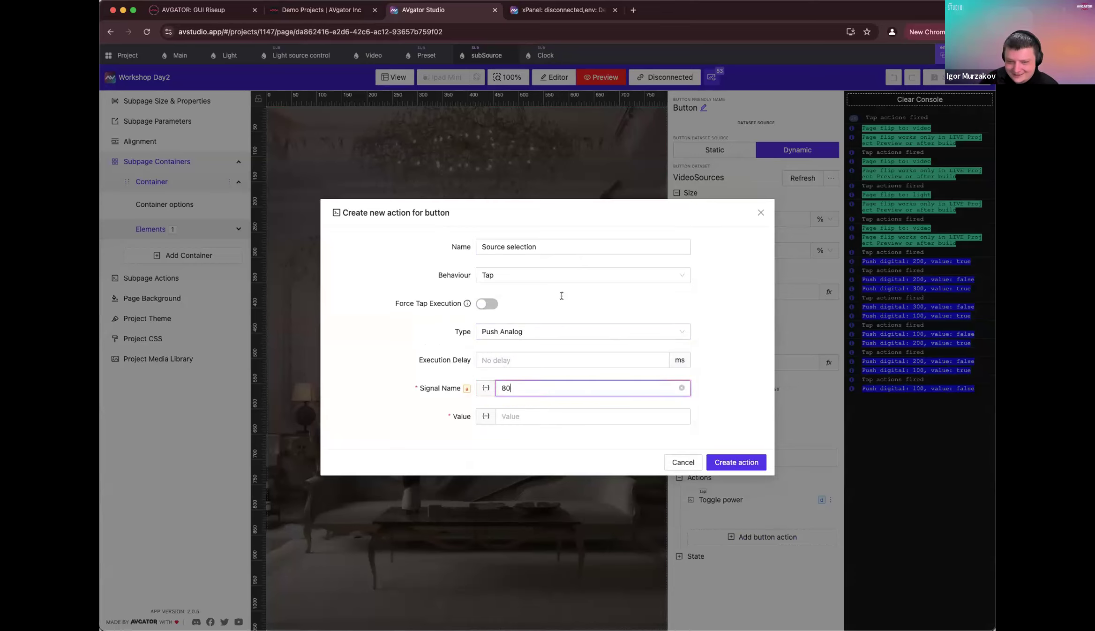
Step: Bind the action's value to the sourcePowerControlJoin subpage parameter and create the action
click(485, 416)
click(565, 454)
click(400, 189)
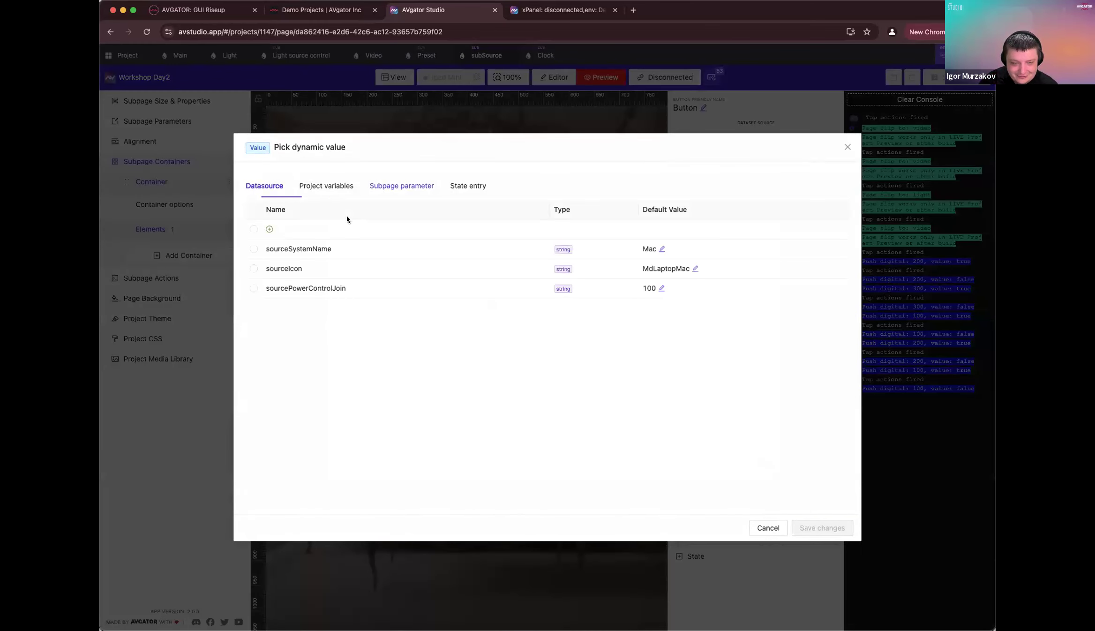
click(254, 289)
click(810, 527)
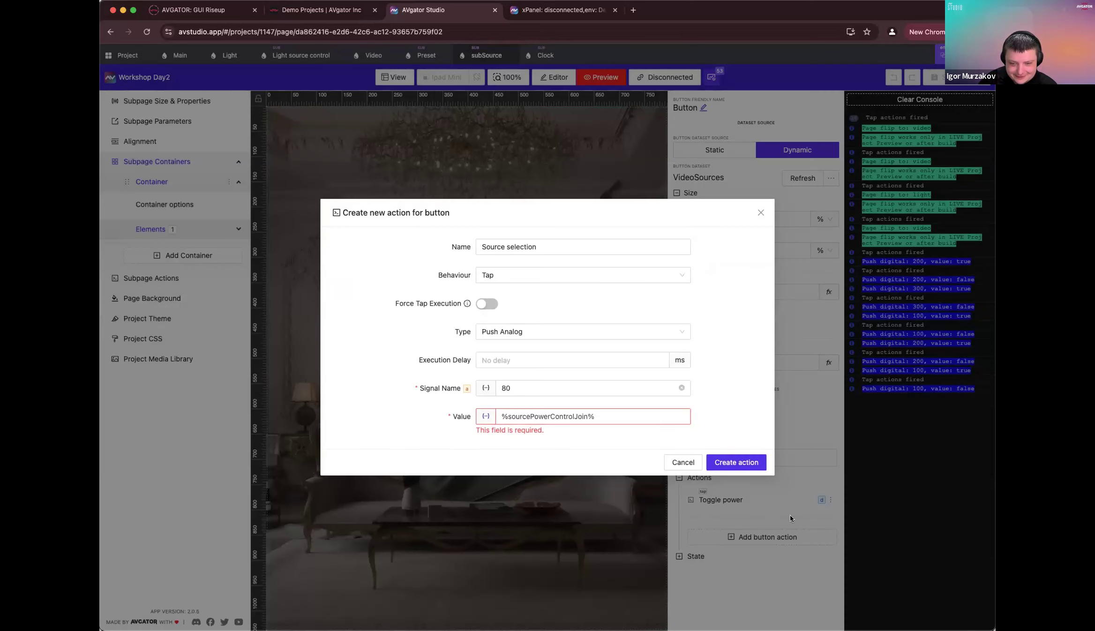
click(732, 464)
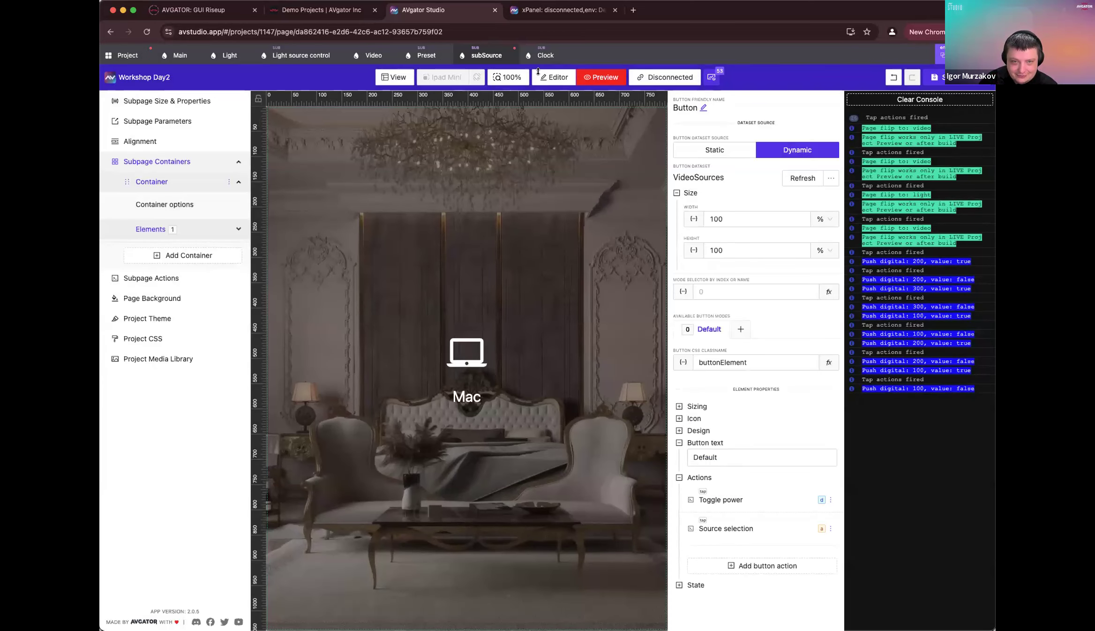
Step: Test the Amazon firestick and PC buttons' analog pushes on the Video page against the console, and save the project
click(368, 56)
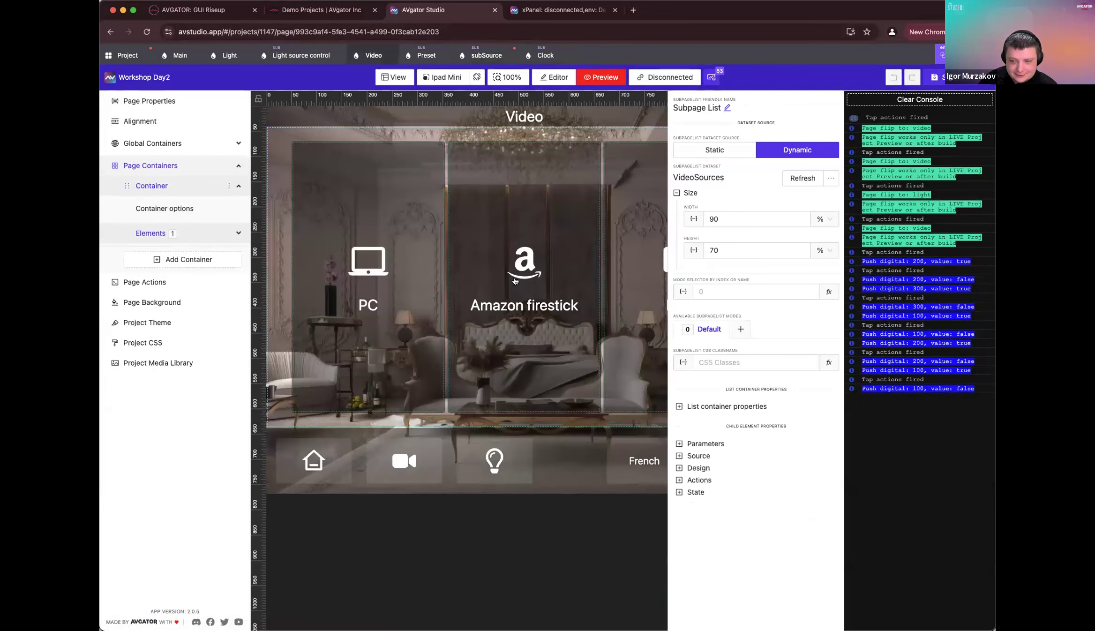
click(515, 280)
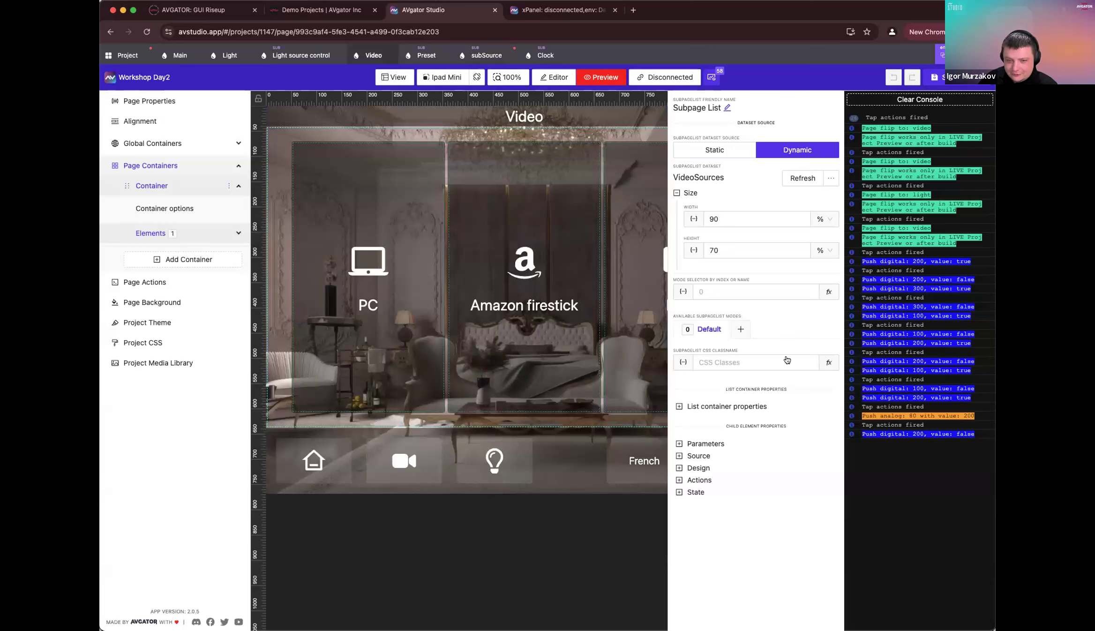
click(424, 285)
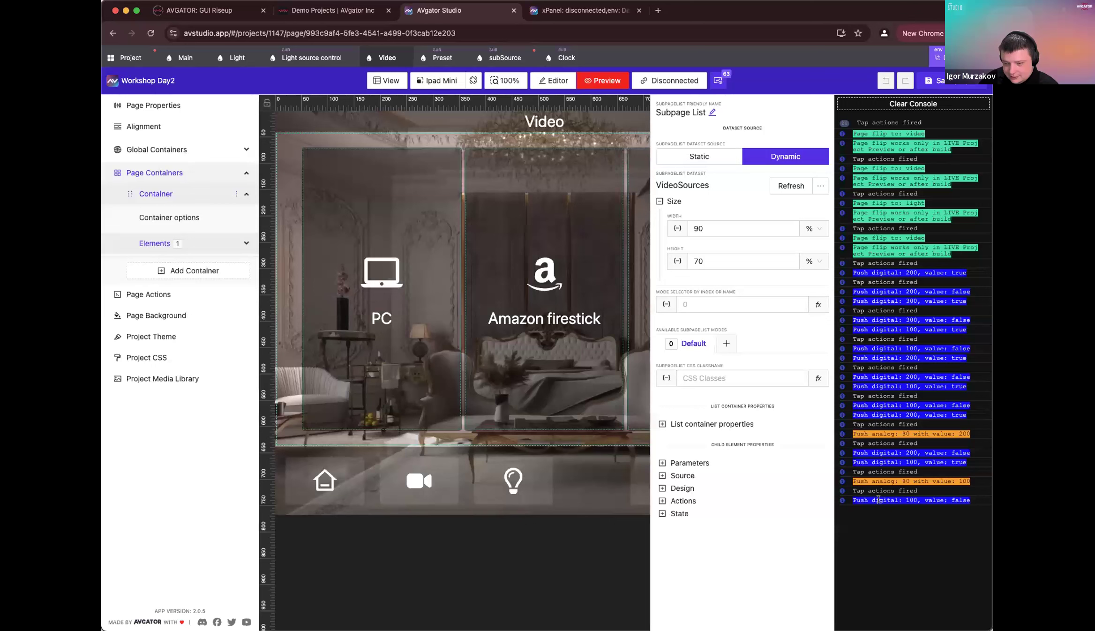
triple_click(899, 477)
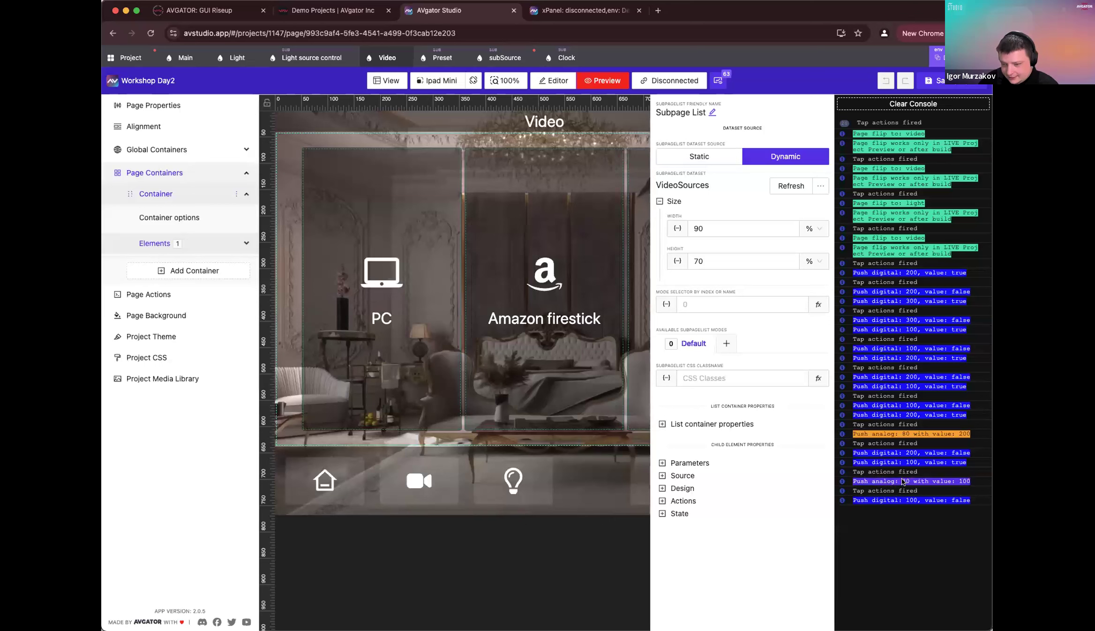
click(942, 430)
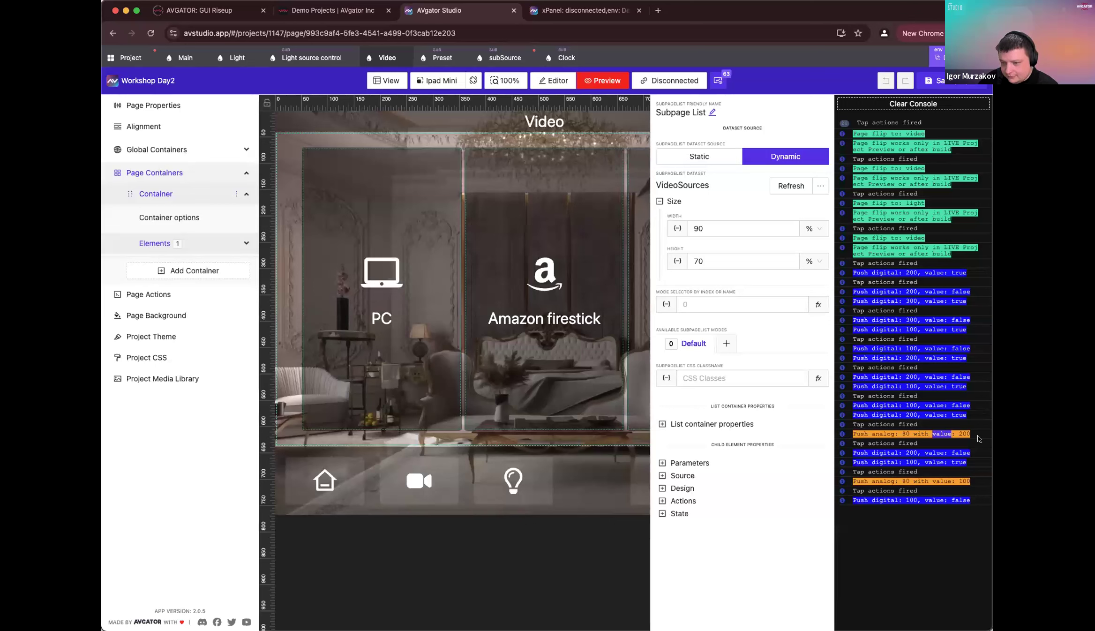
double_click(962, 431)
triple_click(961, 431)
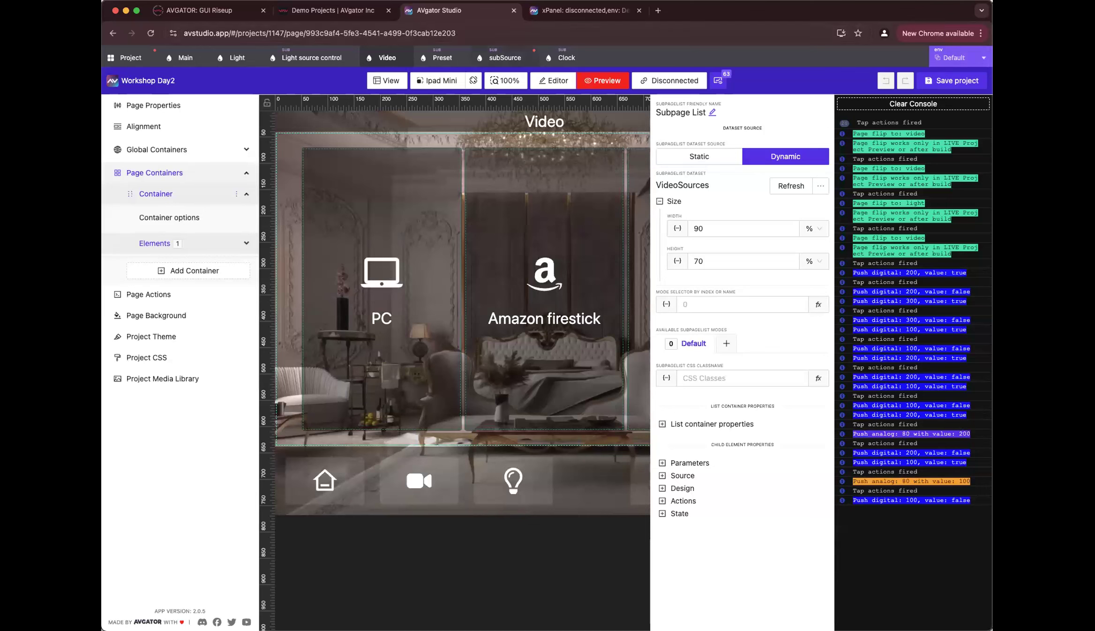
click(939, 79)
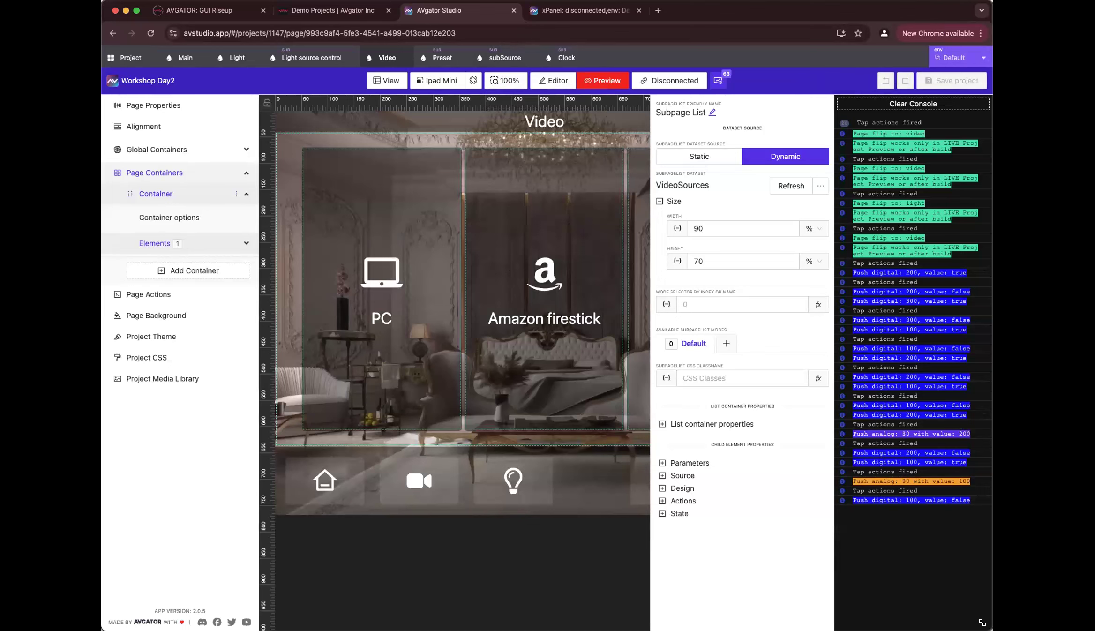
Step: Test the Mac button on the Video page in a wider browser window, and return to editor mode with the console hidden
drag(991, 630, 1027, 630)
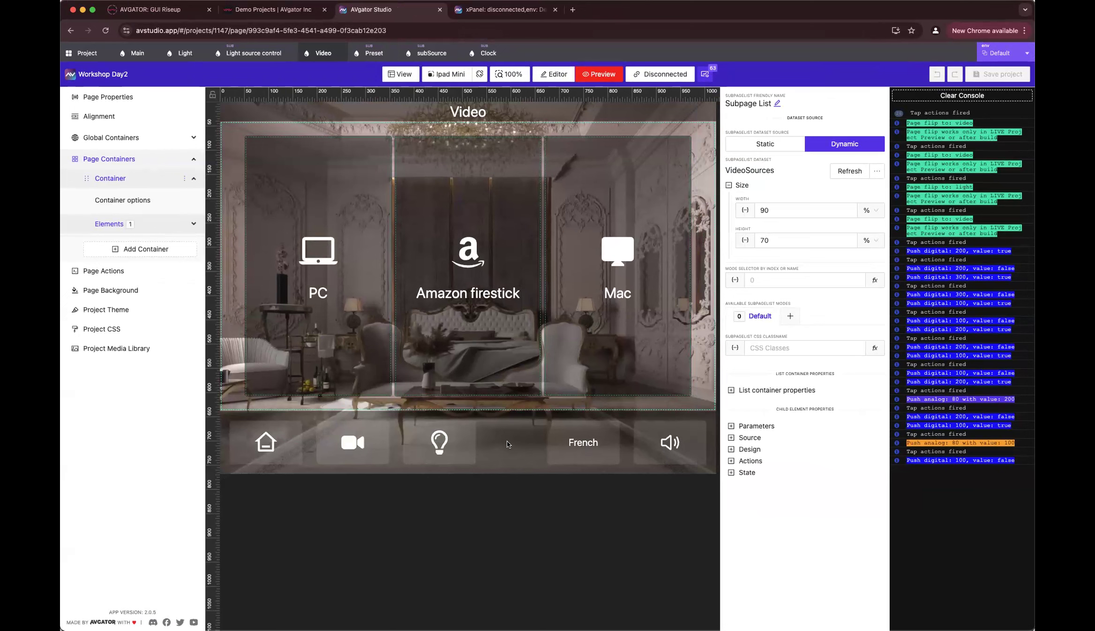
click(631, 242)
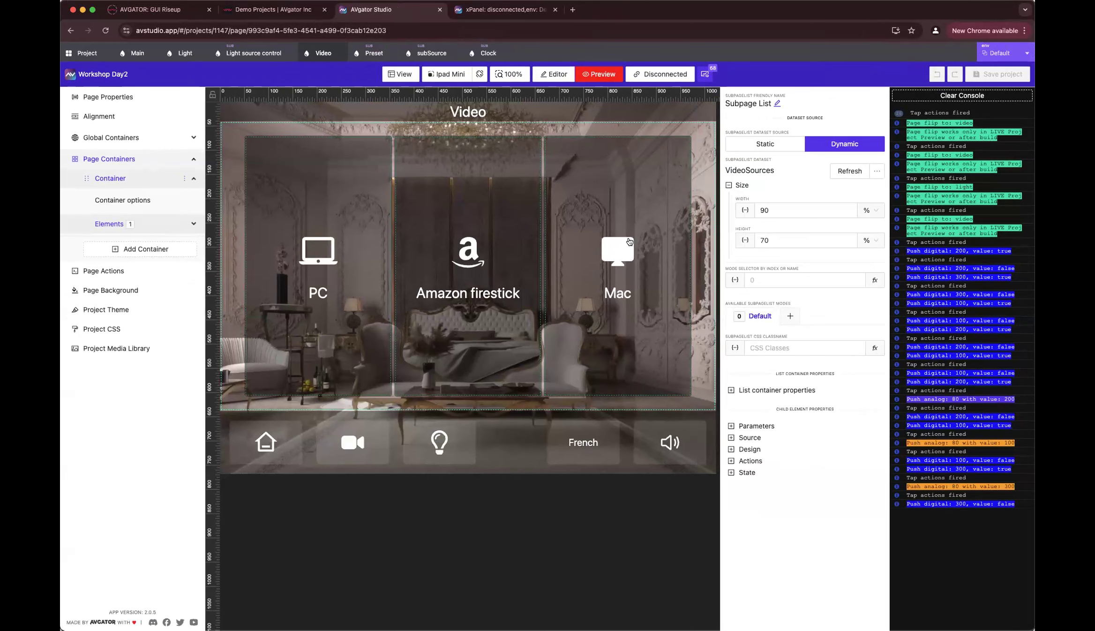
click(705, 75)
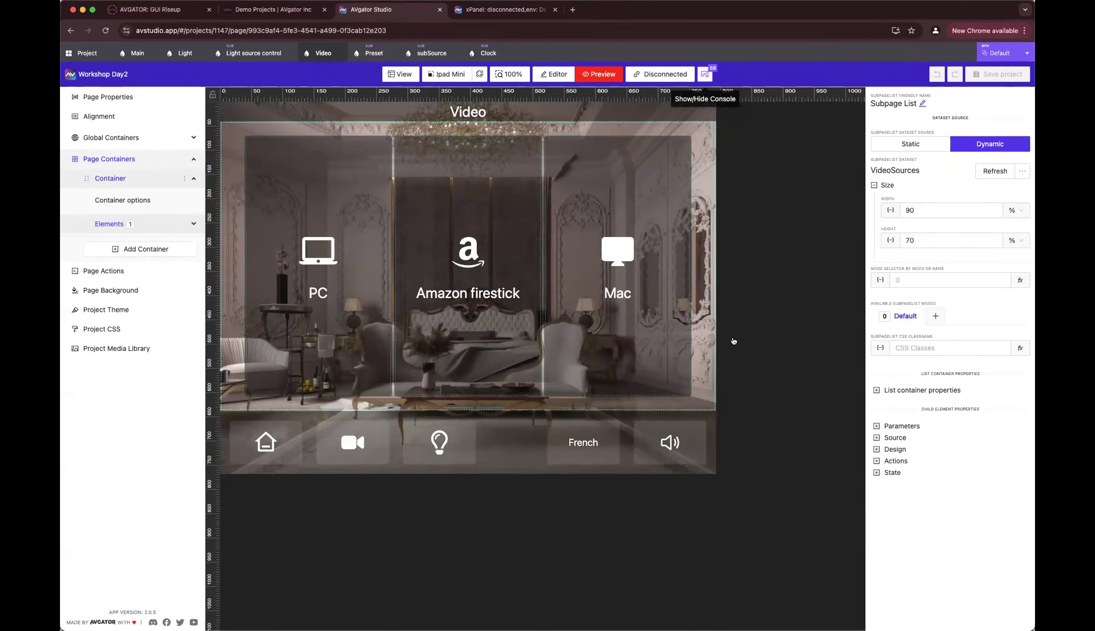
click(554, 73)
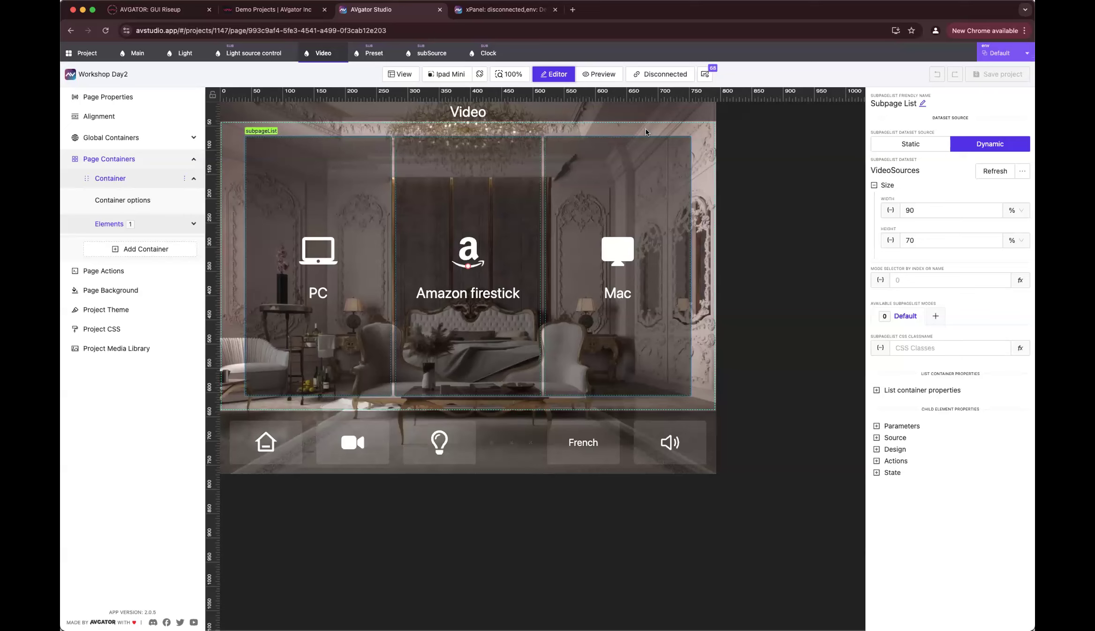
click(689, 177)
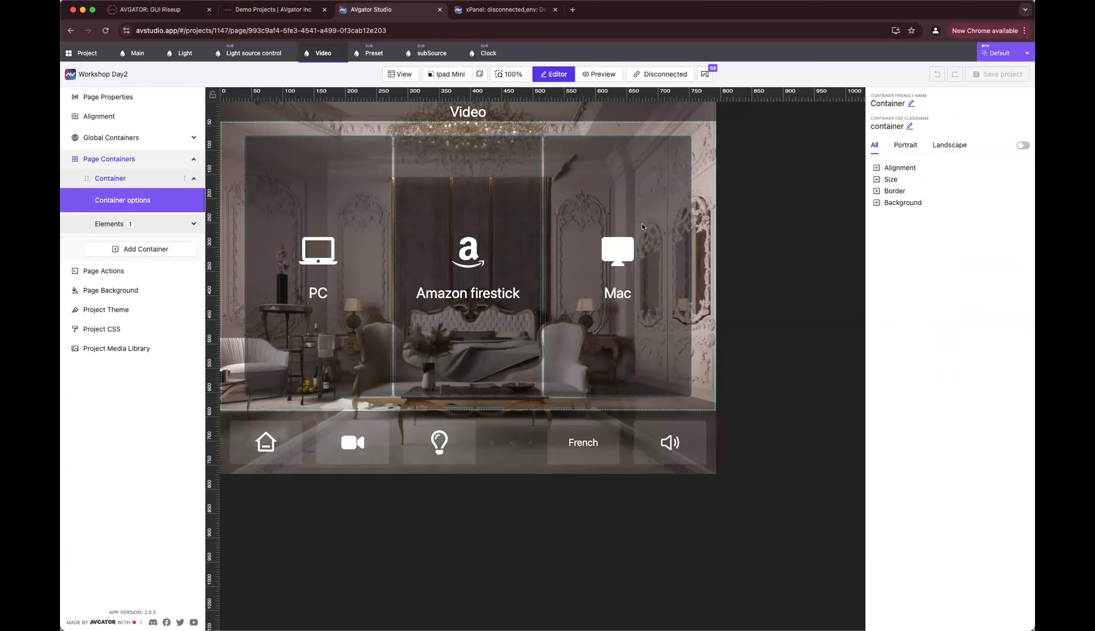
Step: Open the Light source control subpage and examine the light source power toggle button's settings
click(253, 53)
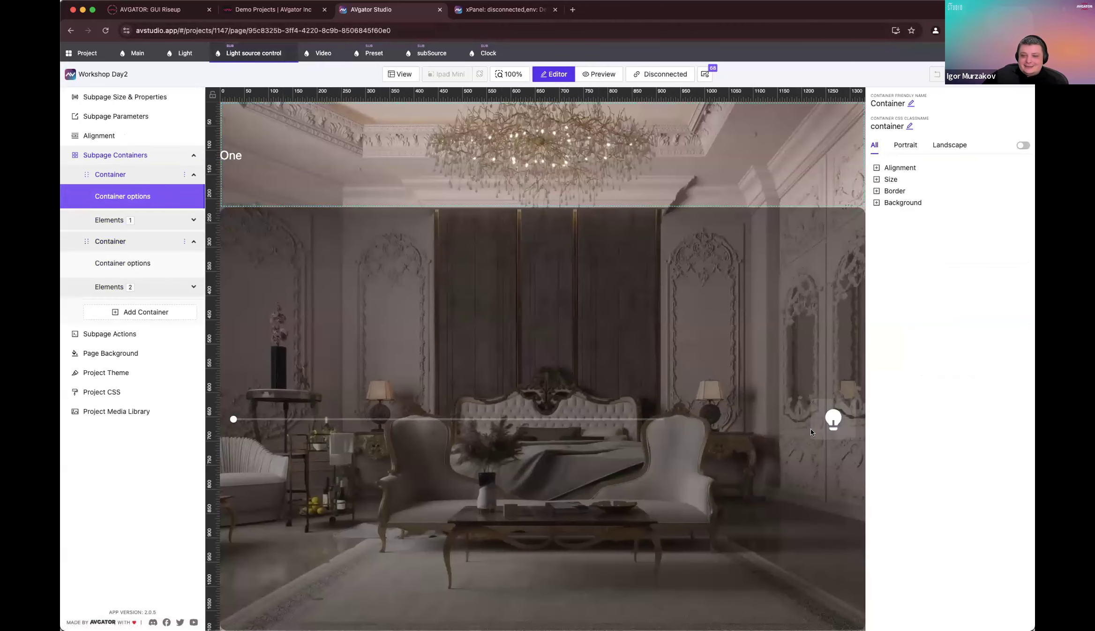
click(829, 413)
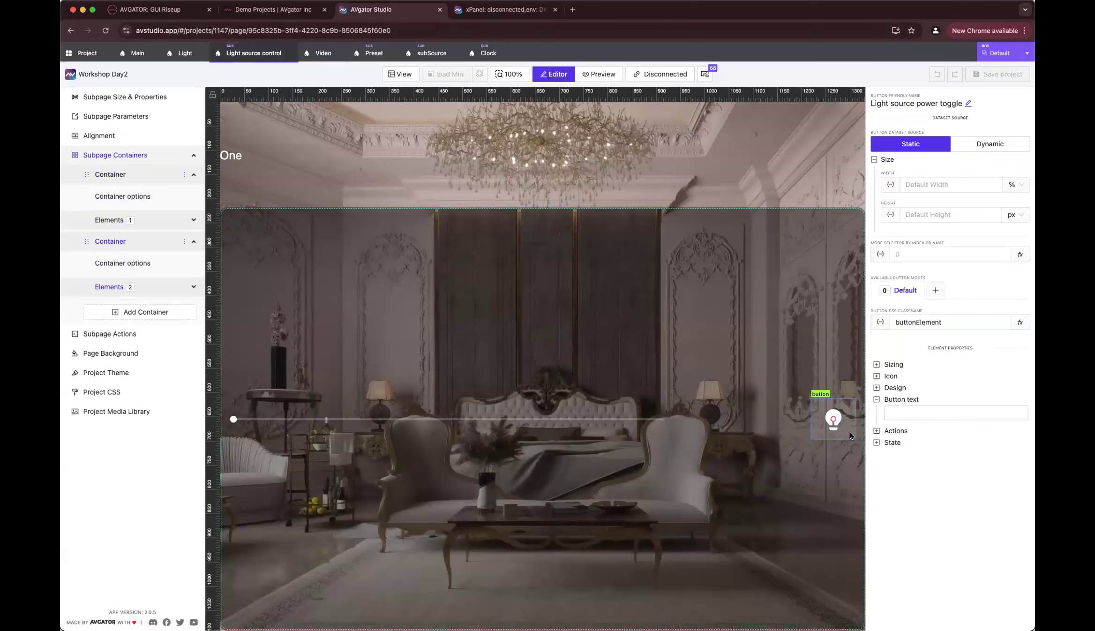
click(889, 252)
click(407, 74)
click(751, 143)
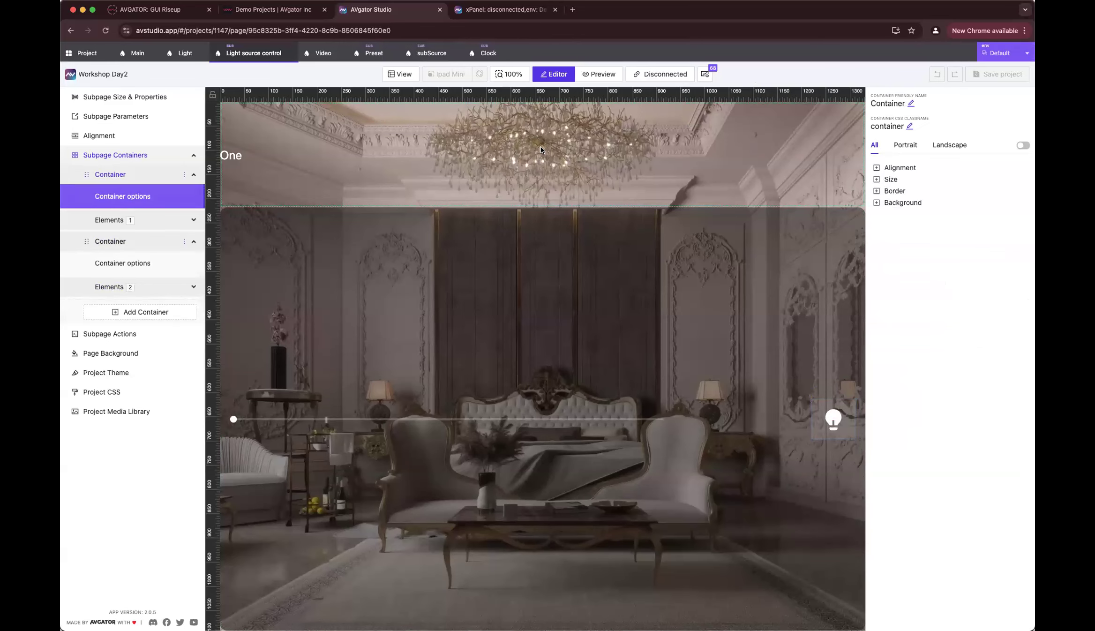
Step: Open the lights page of the live panel and try the Duex and Oui sliders
click(499, 11)
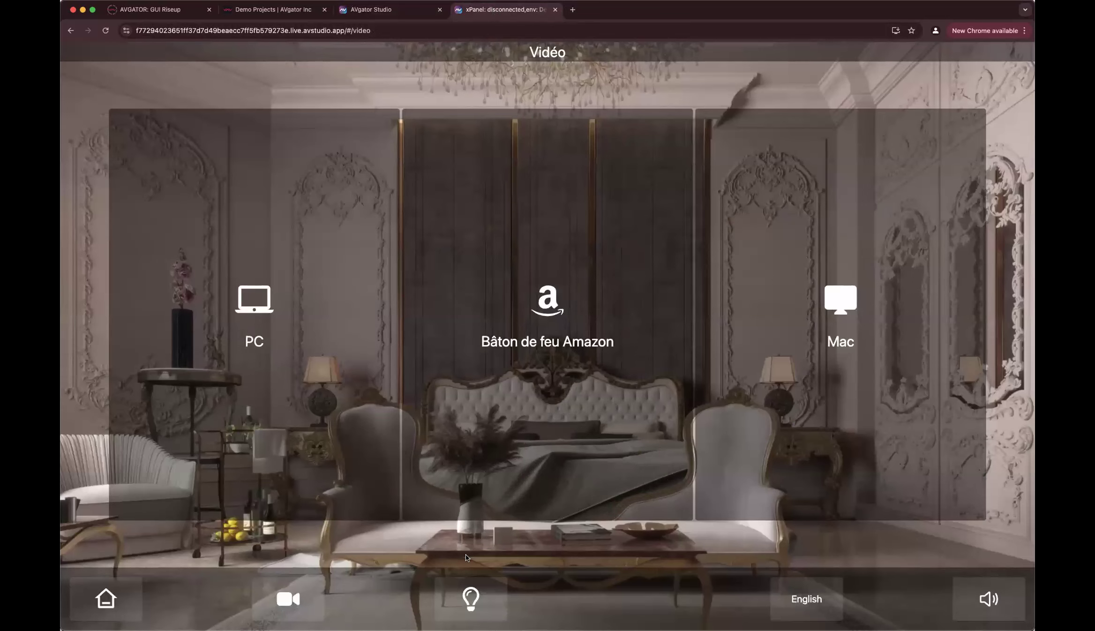
click(478, 599)
click(200, 328)
click(434, 328)
click(150, 327)
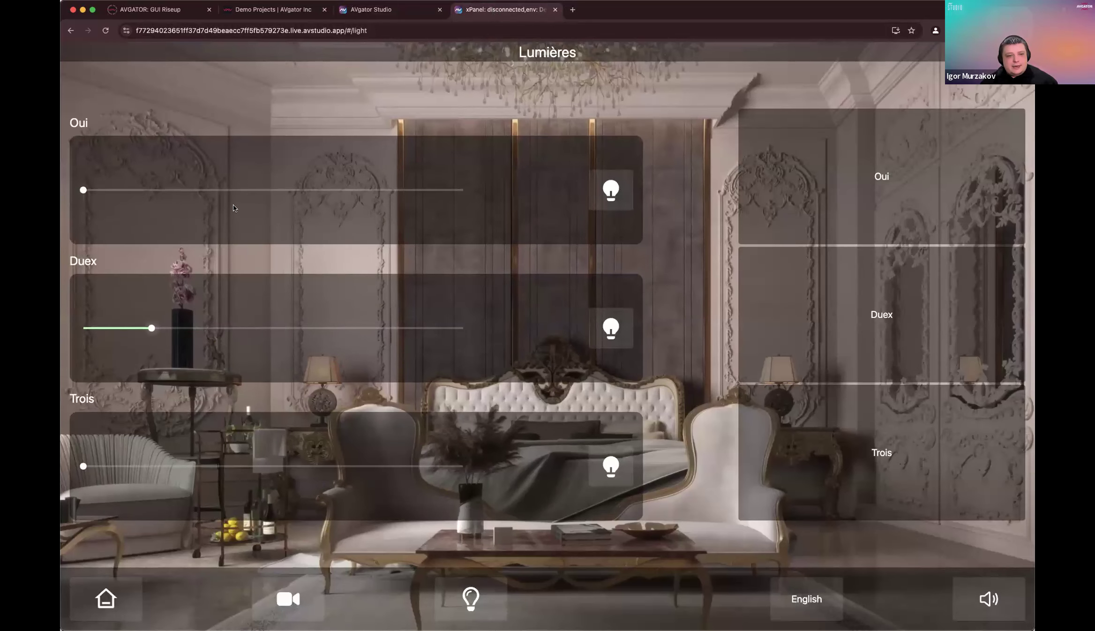
click(380, 190)
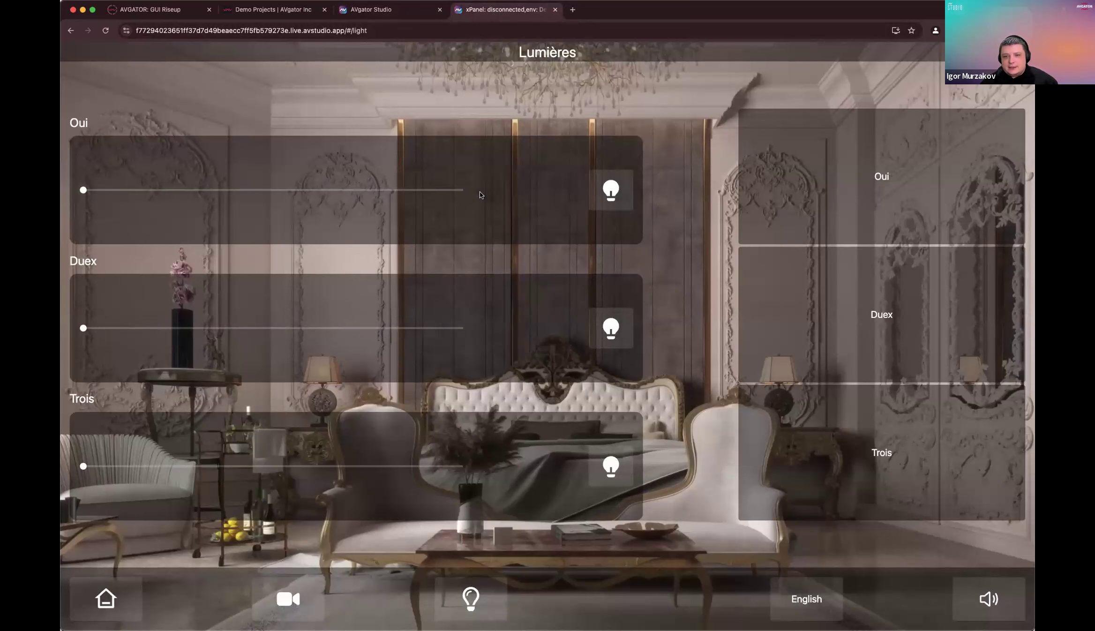
Step: Switch back to the AVgator Studio editor and open the project's Lights datasource for editing
click(380, 12)
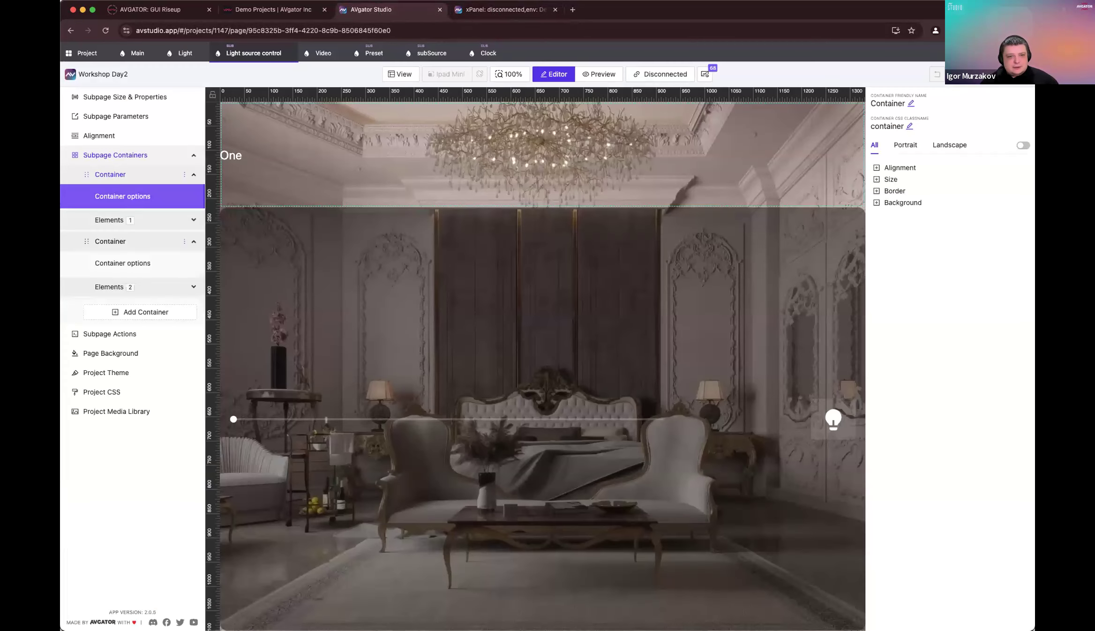
click(89, 59)
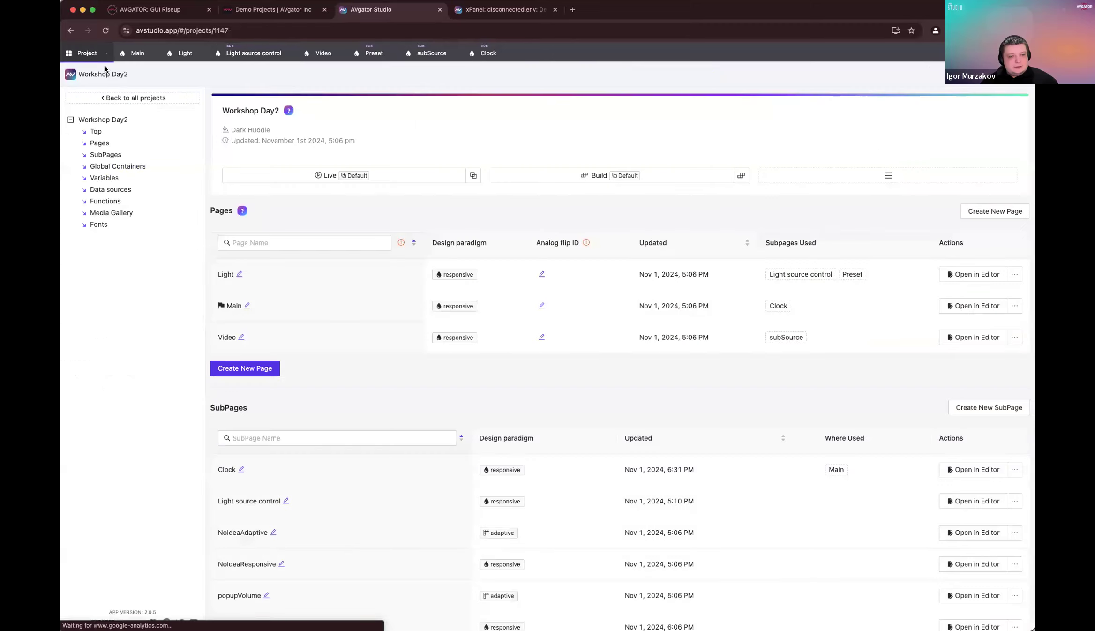
click(102, 190)
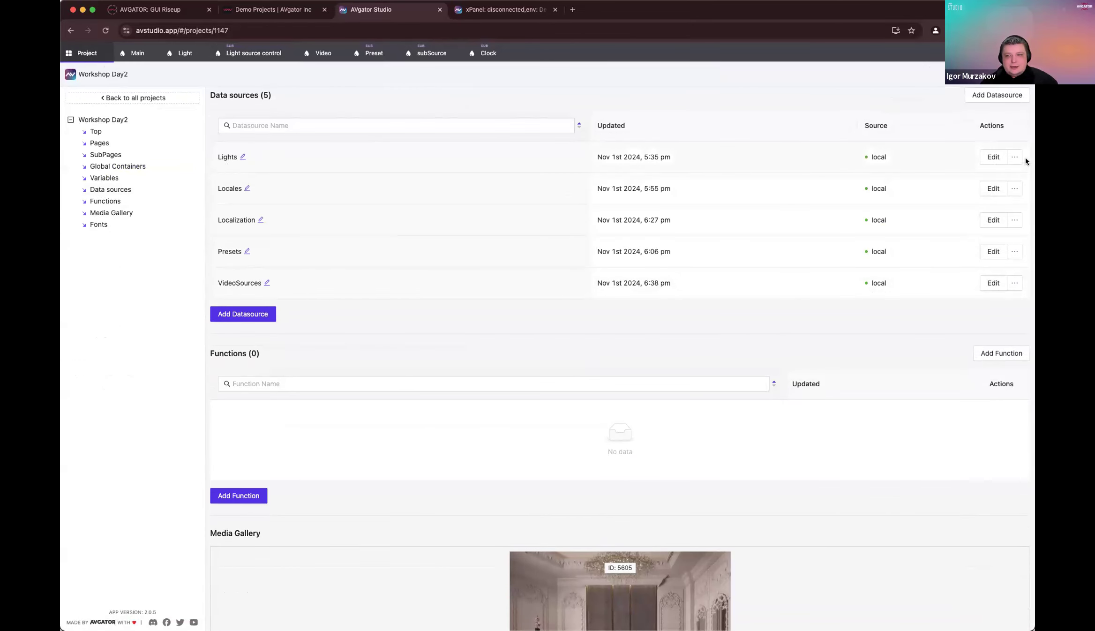
click(991, 153)
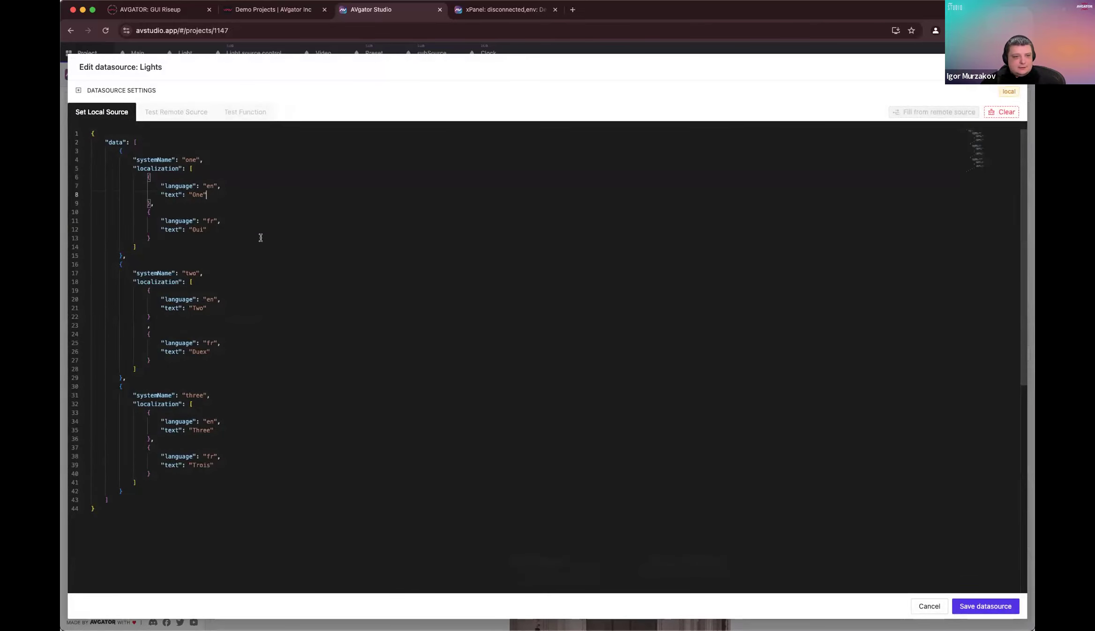
Step: Add the line "controlID": 1, below the system name of light "one" in the Lights datasource
click(234, 160)
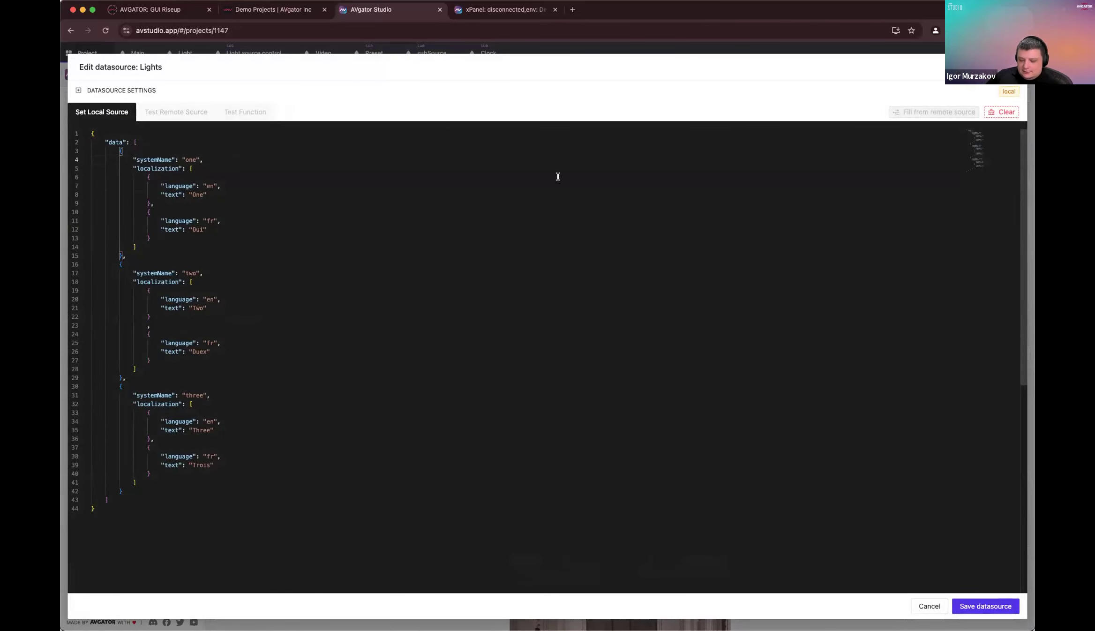
key(Return)
text(")
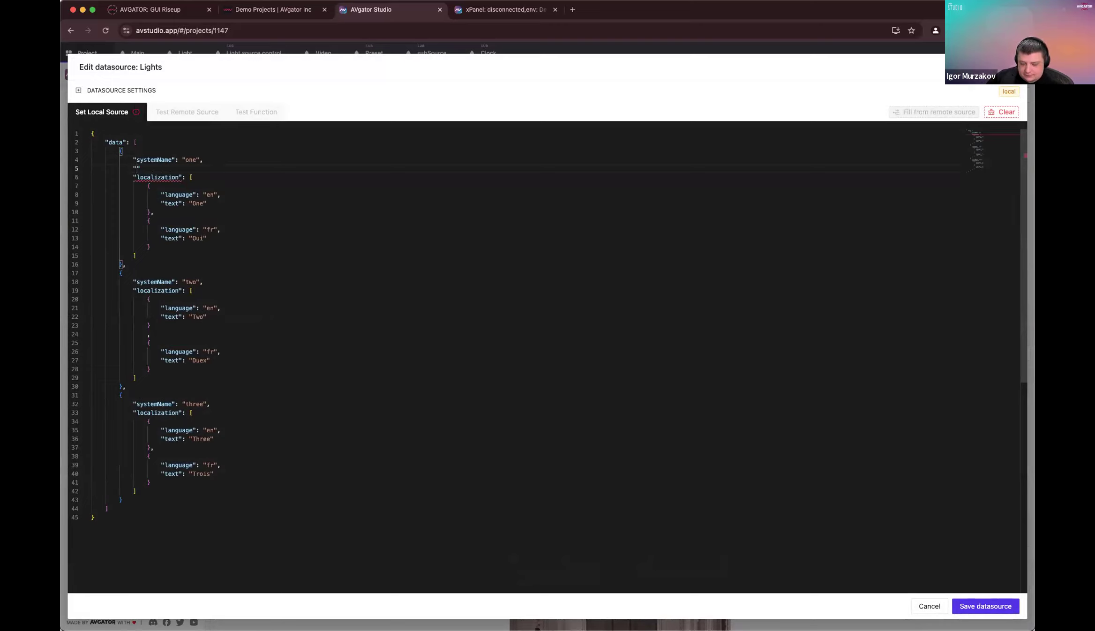
text(controlJoin)
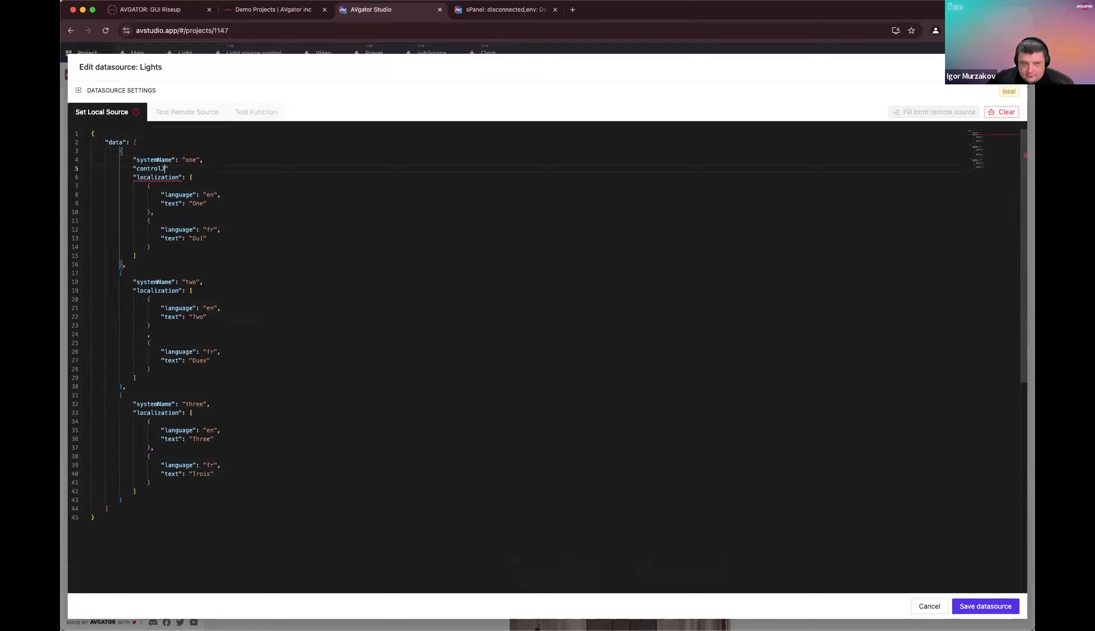
text(":)
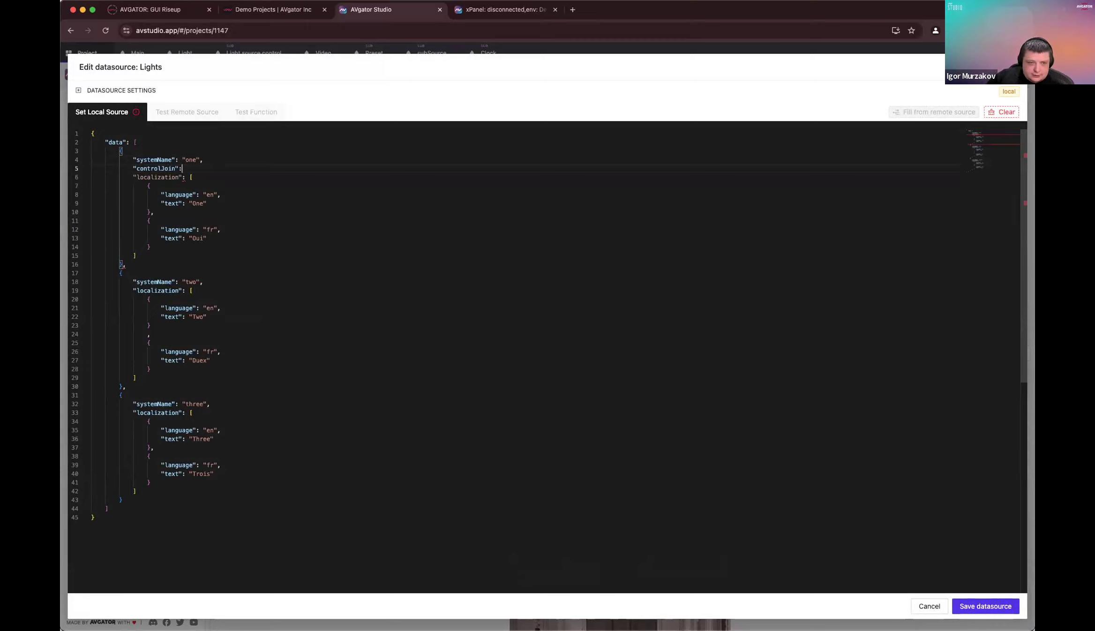
click(175, 169)
key(BackSpace)
key(BackSpace)
key(BackSpace)
key(BackSpace)
key(BackSpace)
text(lID":)
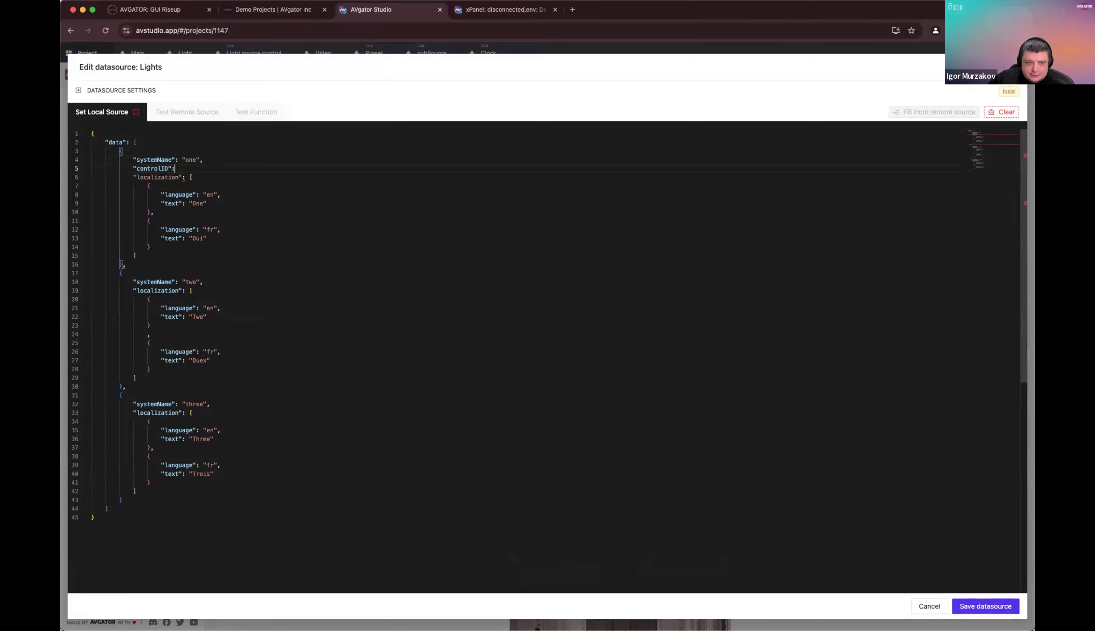
text( 90)
key(BackSpace)
key(BackSpace)
key(BackSpace)
text(1,)
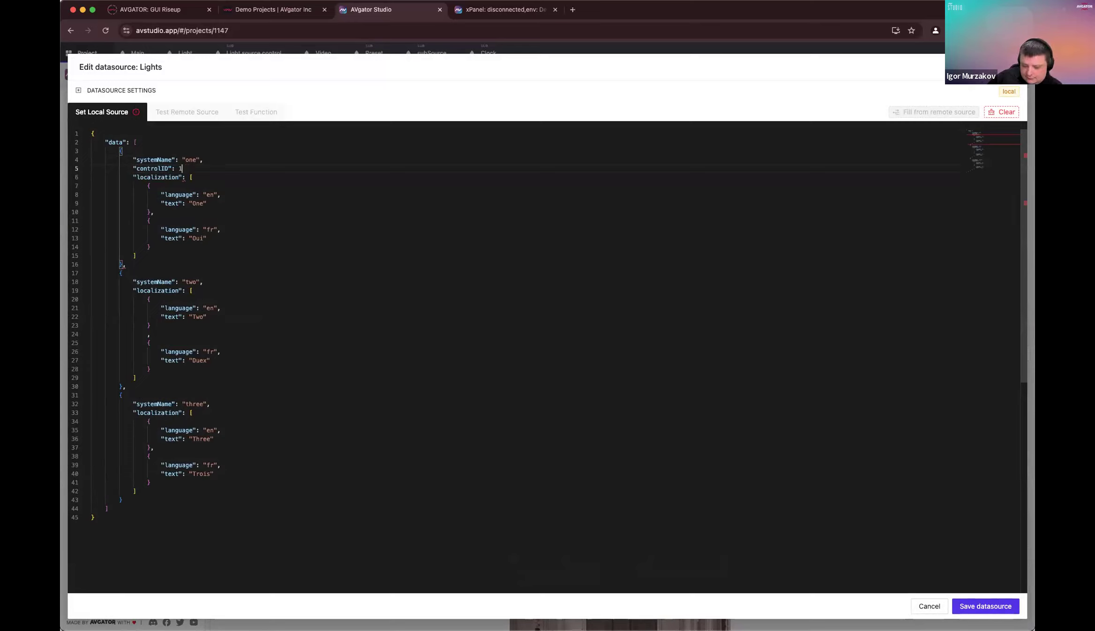
Step: Copy the controlID line into the entry for light "two" and set its value to 2
drag(189, 169, 133, 165)
key(super+c)
click(229, 283)
key(Return)
key(super+v)
key(Left)
key(BackSpace)
text(2)
Step: Add the copied controlID line with value 3 to light "three" and save the Lights datasource
click(247, 411)
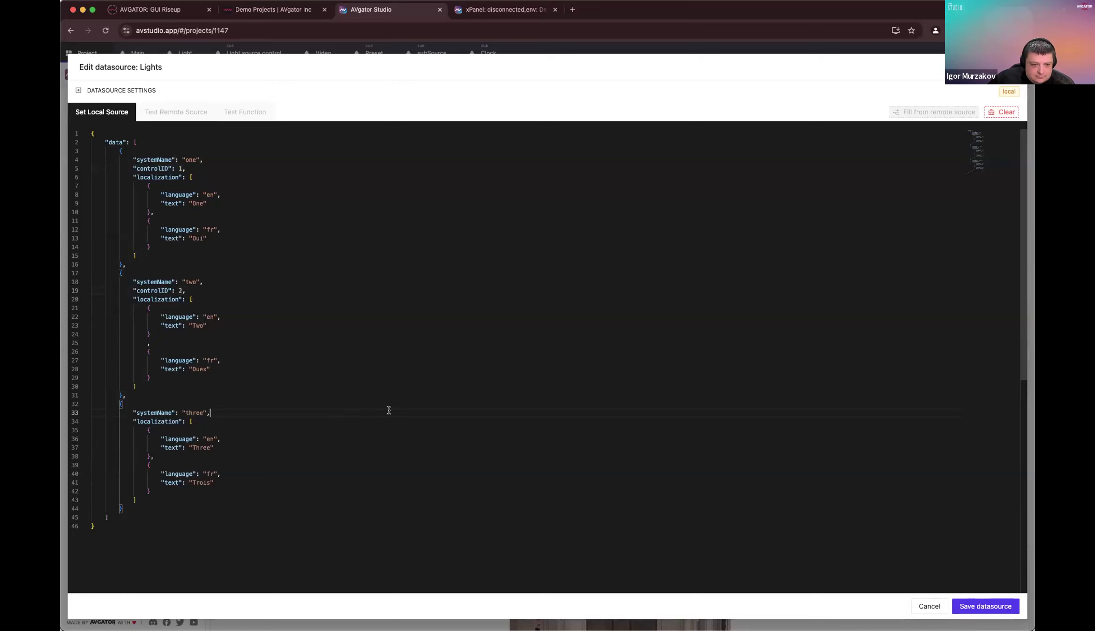
key(Return)
key(super+v)
key(Left)
key(BackSpace)
text(3)
drag(403, 456, 221, 448)
click(971, 607)
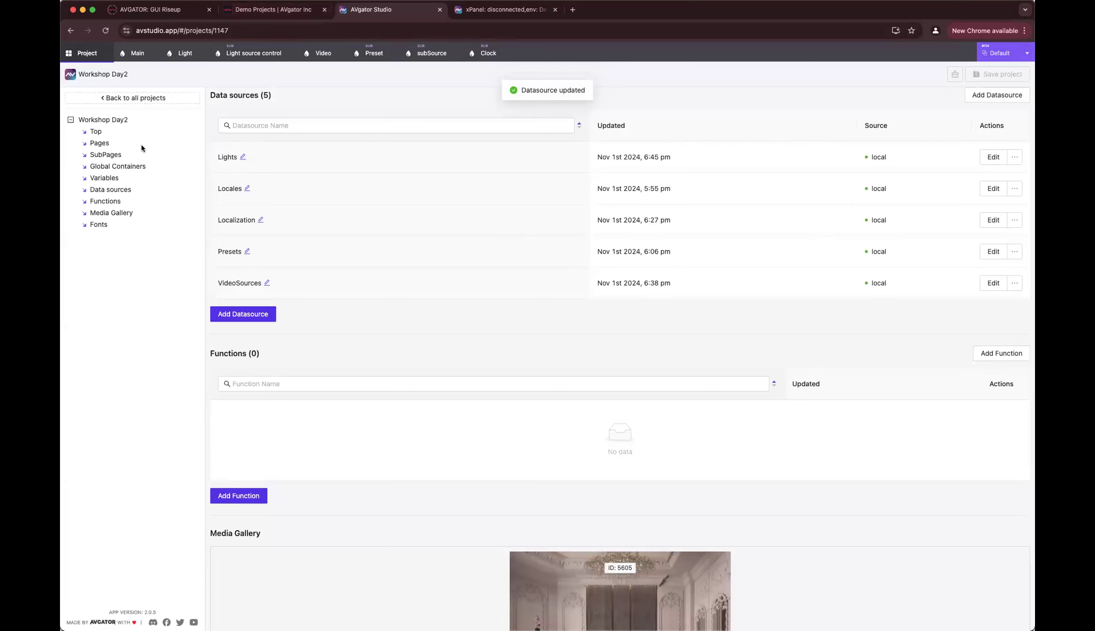
Step: Open the subpage parameters of the Light source control subpage
click(238, 56)
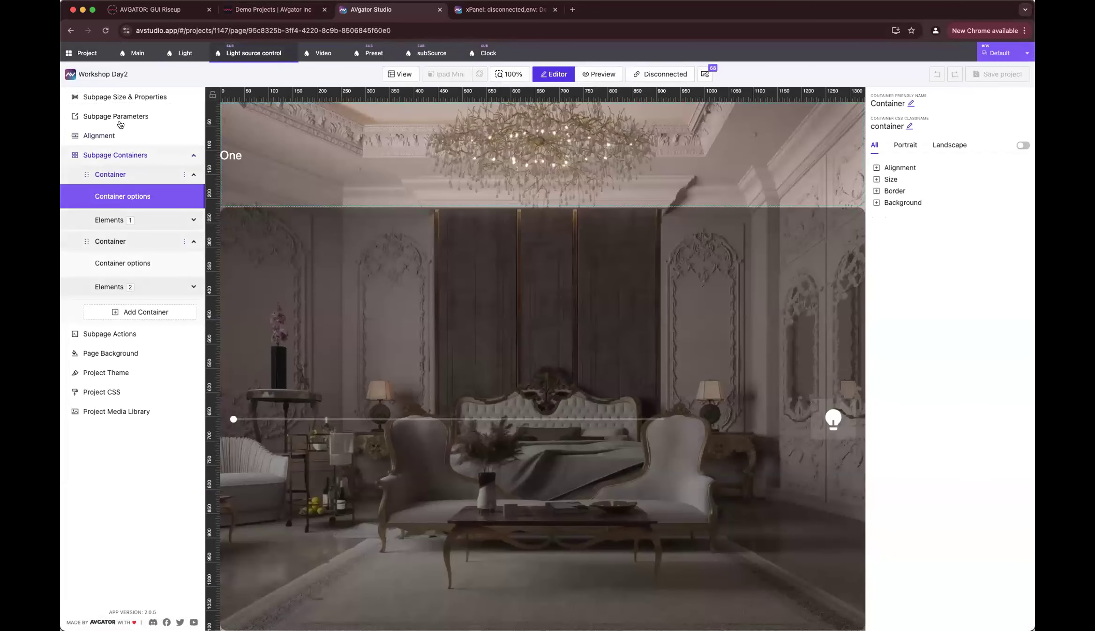
click(115, 116)
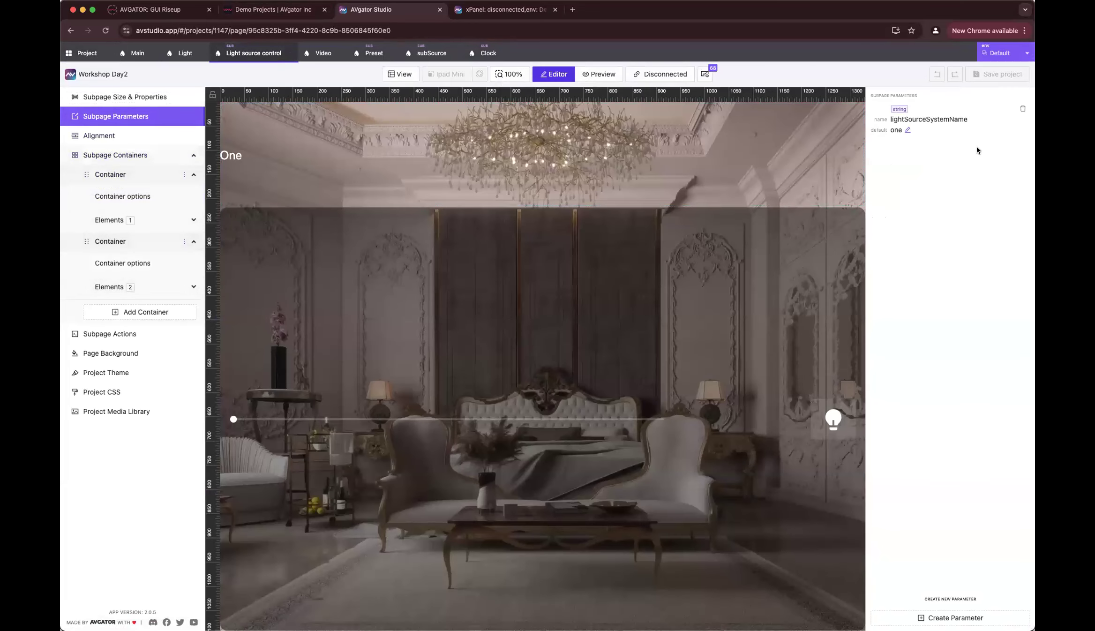
click(979, 618)
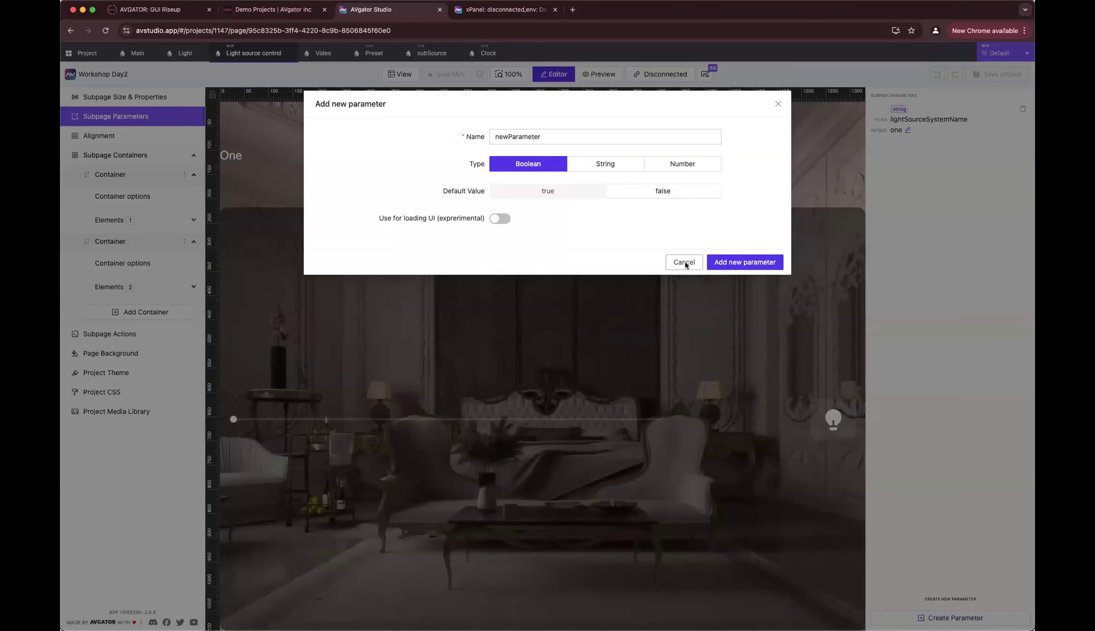
click(684, 262)
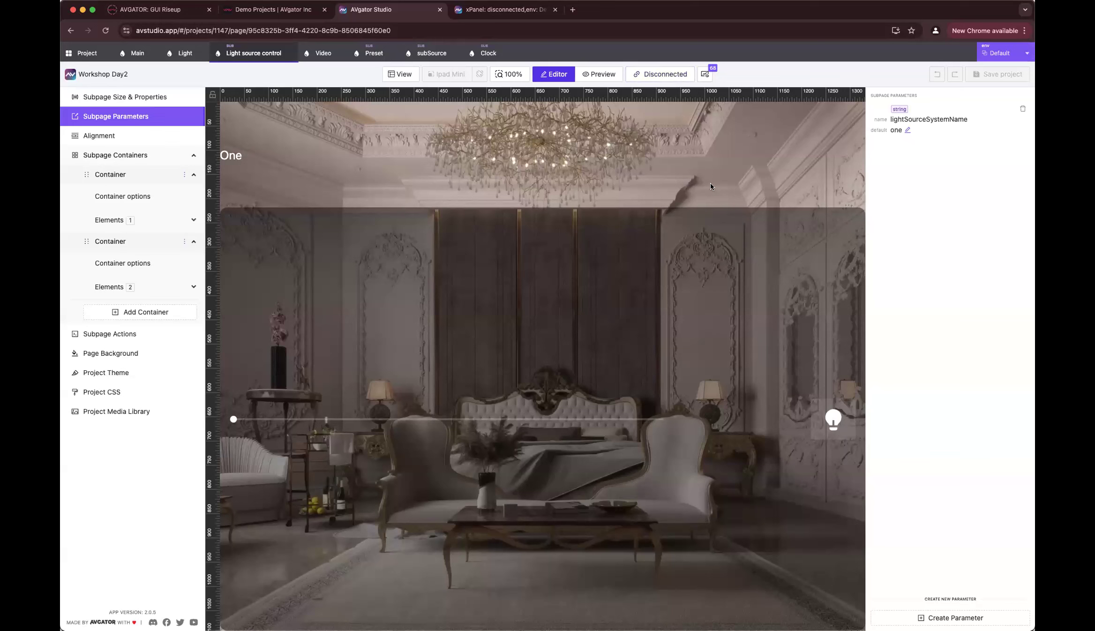
click(736, 193)
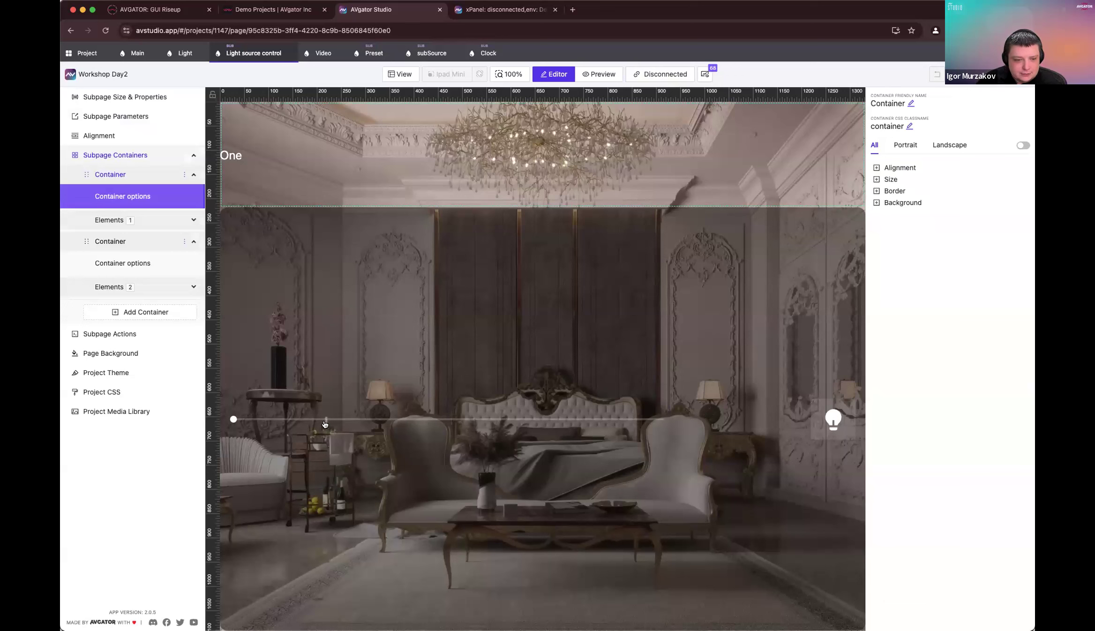
click(325, 424)
click(345, 420)
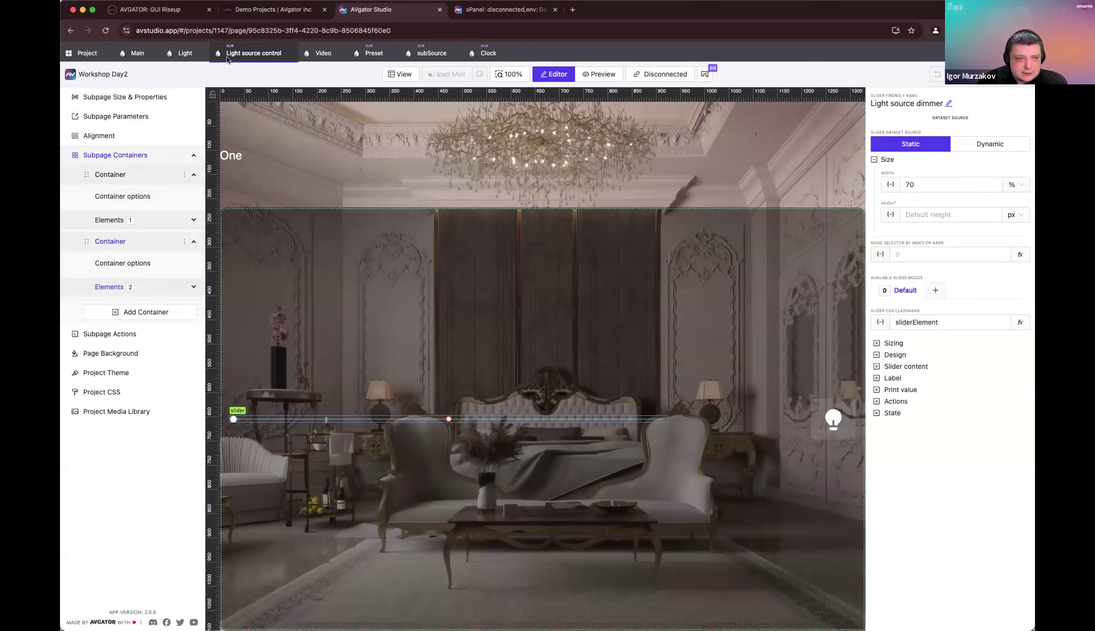
Step: Create a string subpage parameter named crosspointID without a default value on the Light source control subpage
click(100, 113)
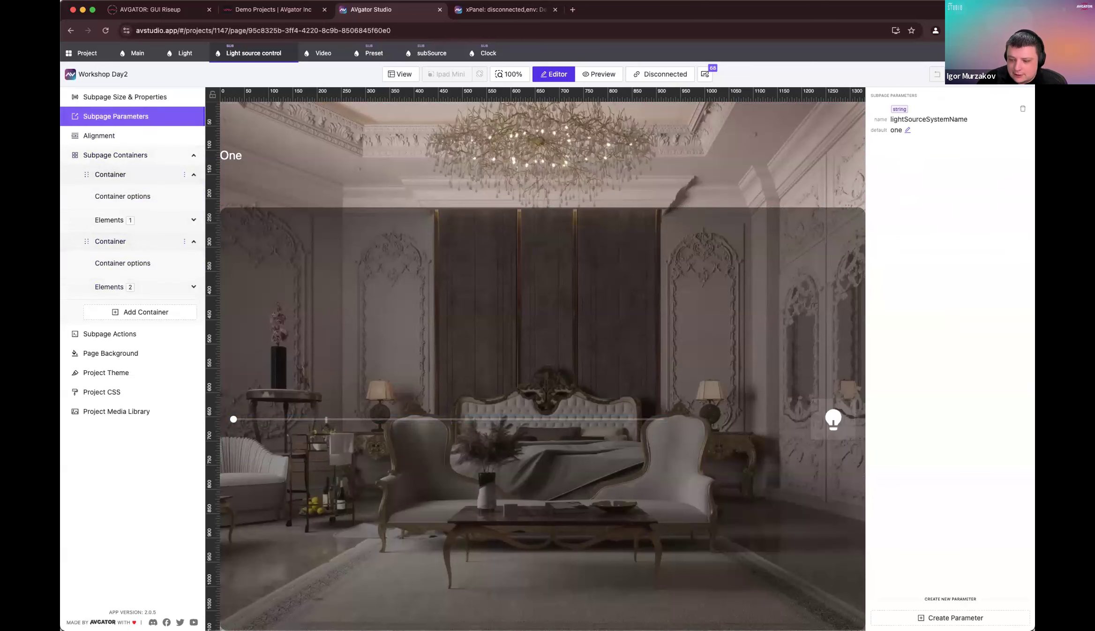
click(952, 618)
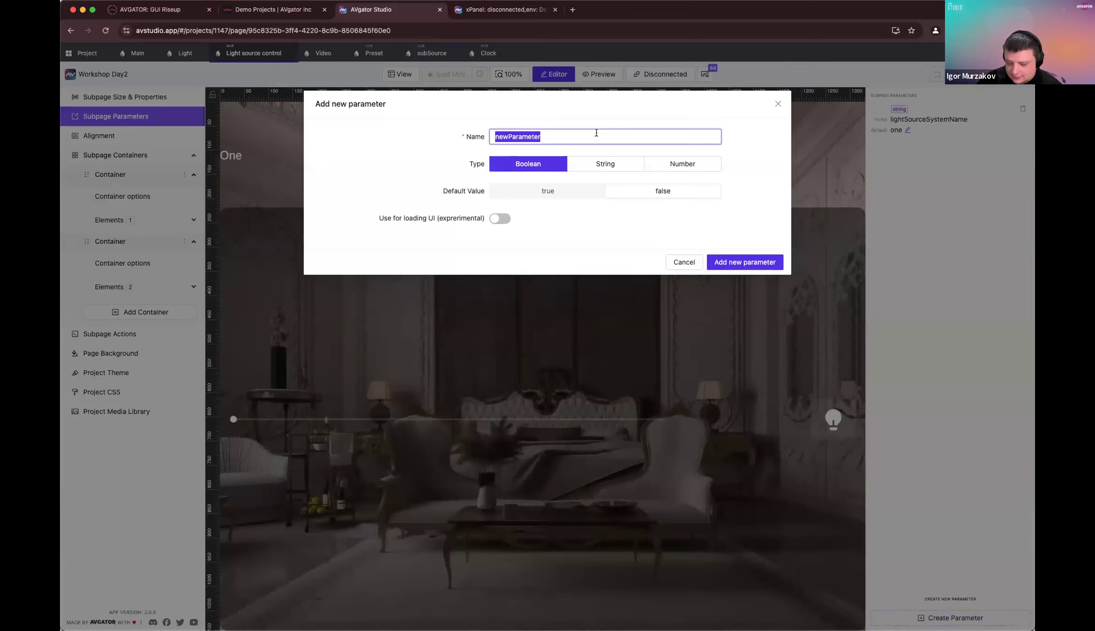
key(BackSpace)
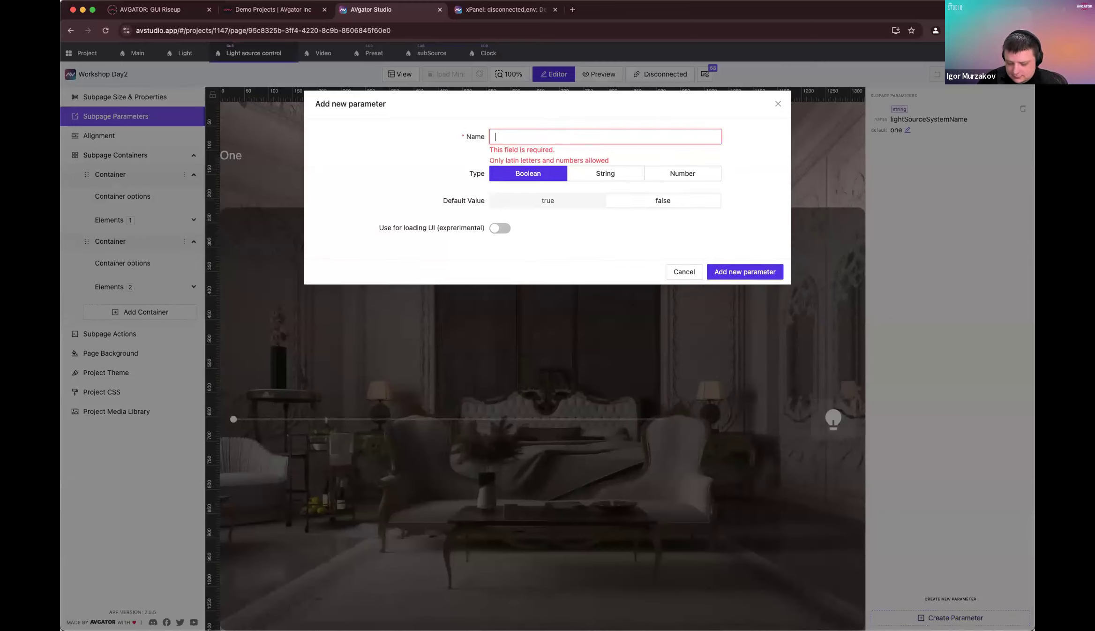
text(croo)
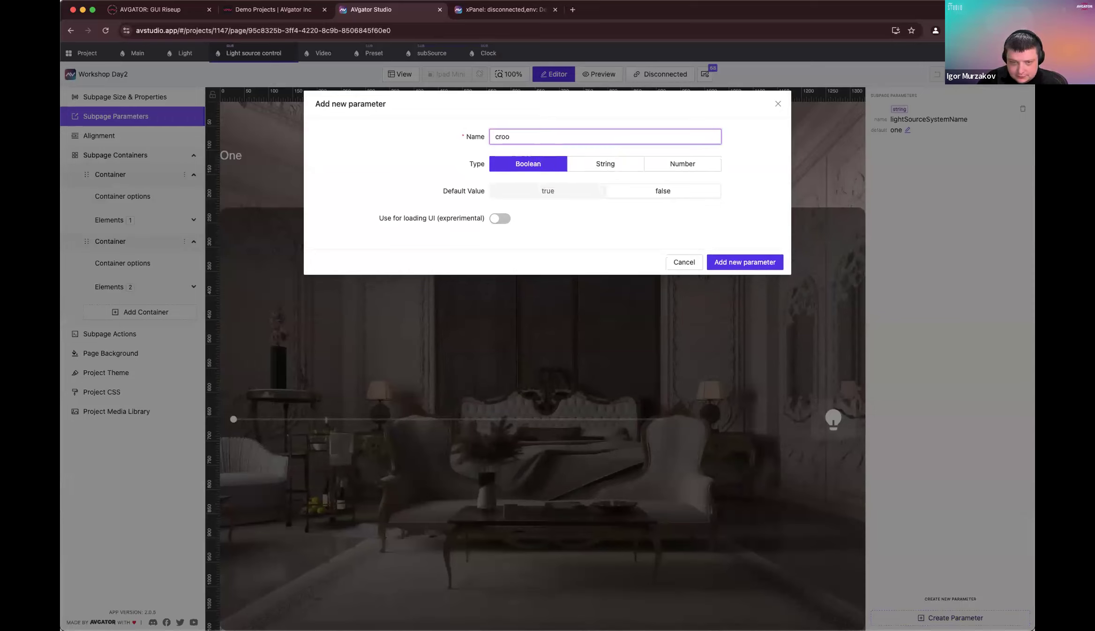
text(spointID)
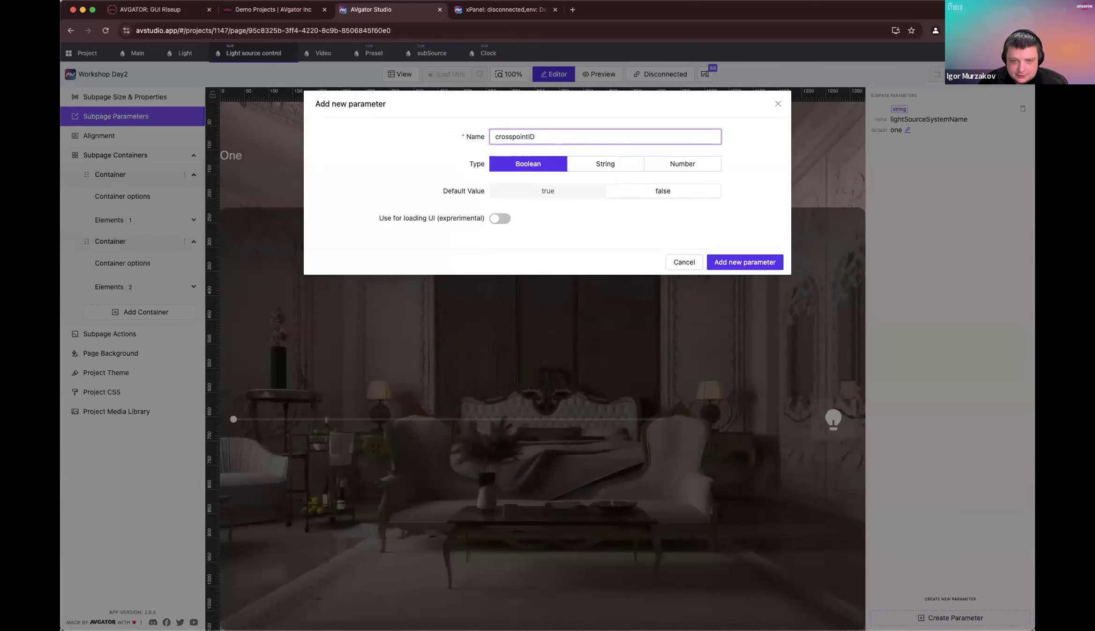
click(588, 164)
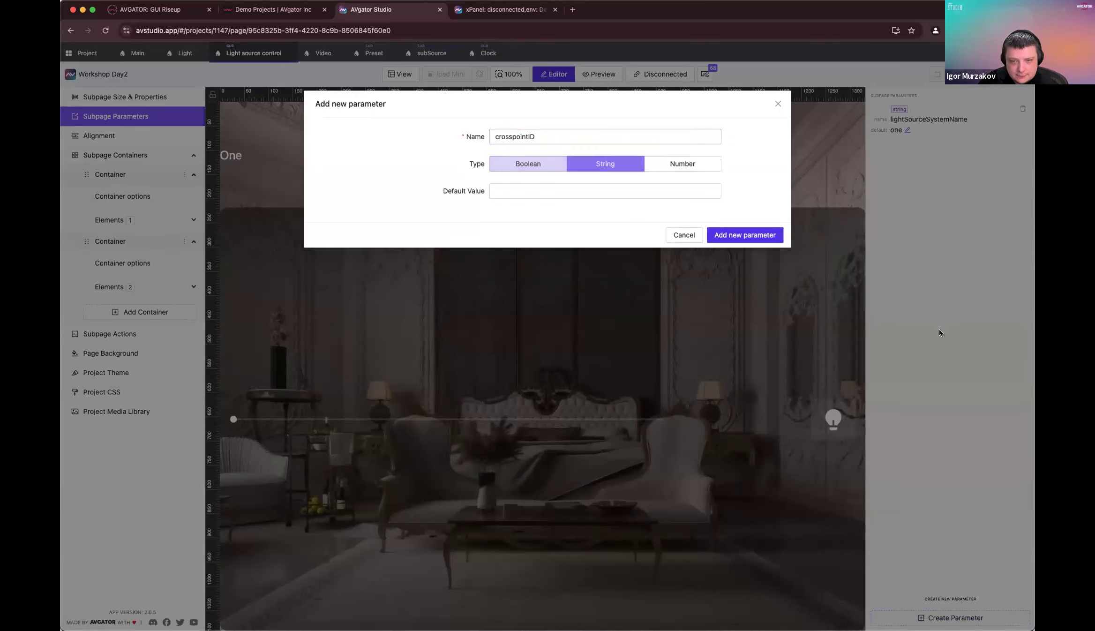
click(745, 235)
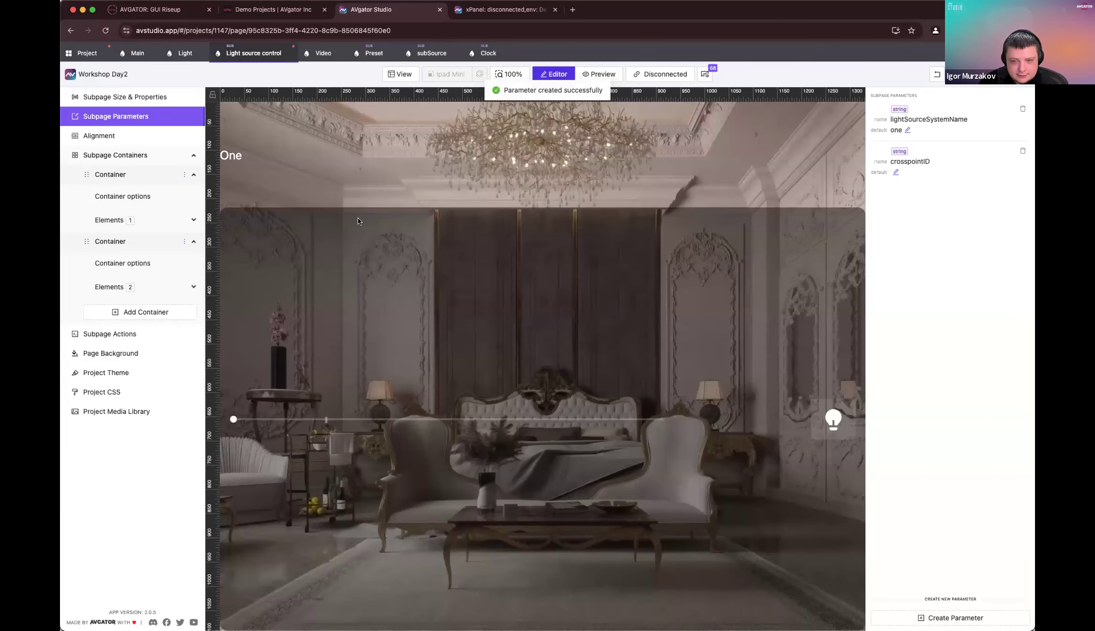
Step: Start a new action for the Light source dimmer slider and name it "Set crosspoint"
click(477, 408)
click(459, 418)
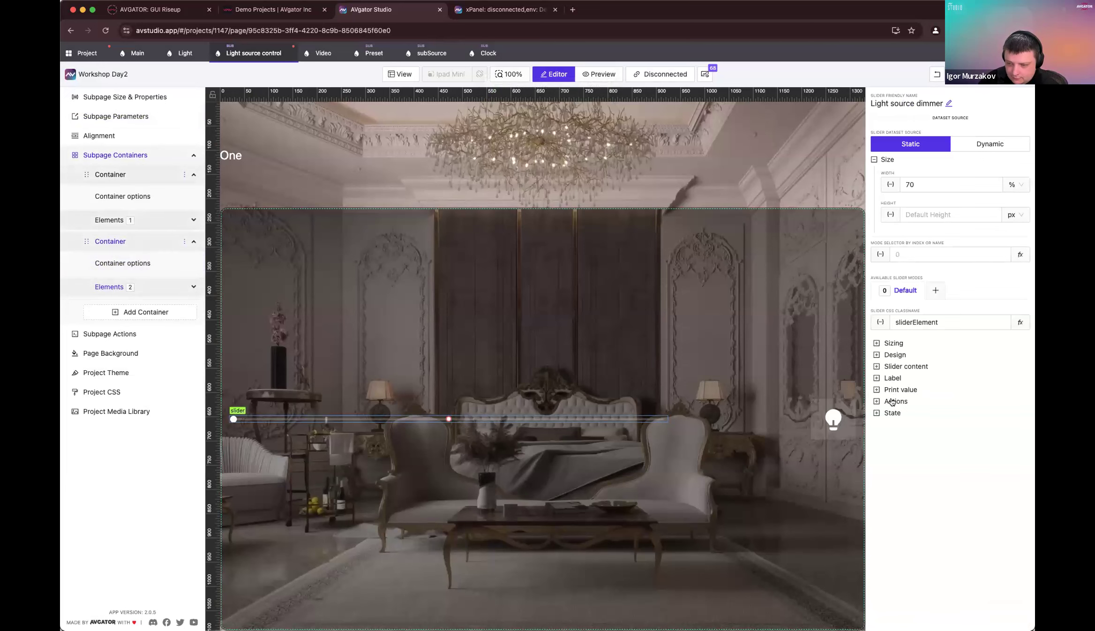
click(906, 402)
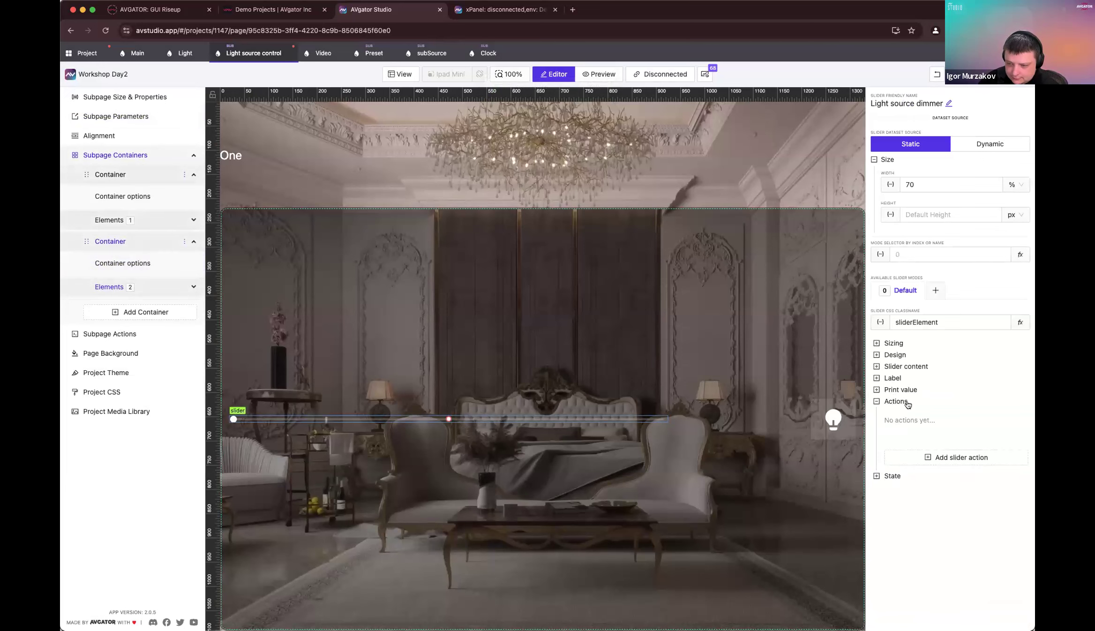
click(995, 460)
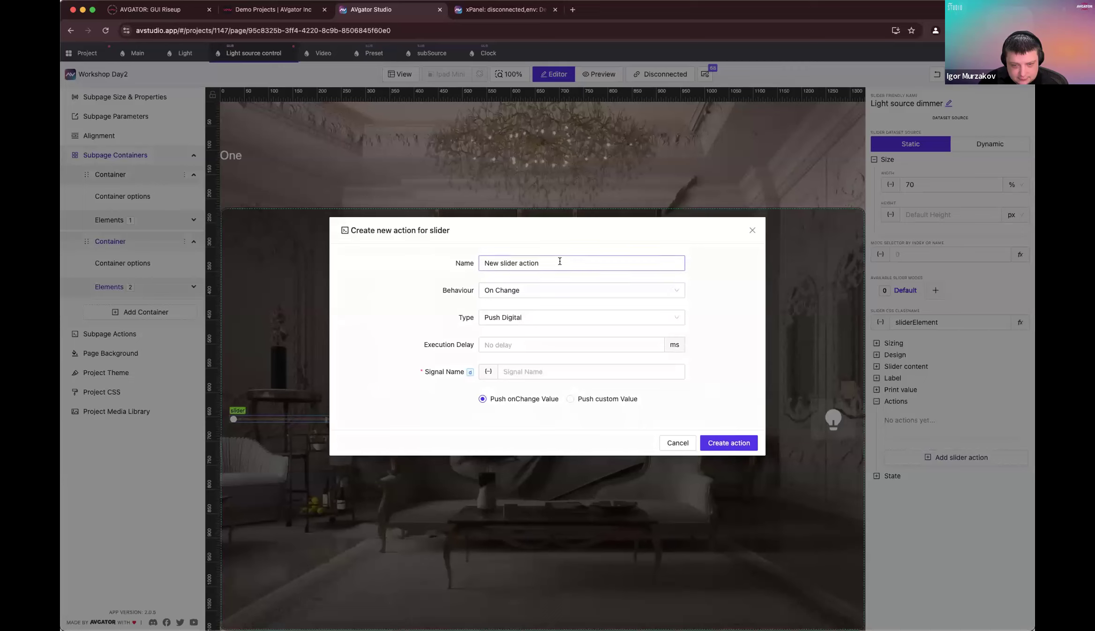
click(560, 261)
text(Set cross)
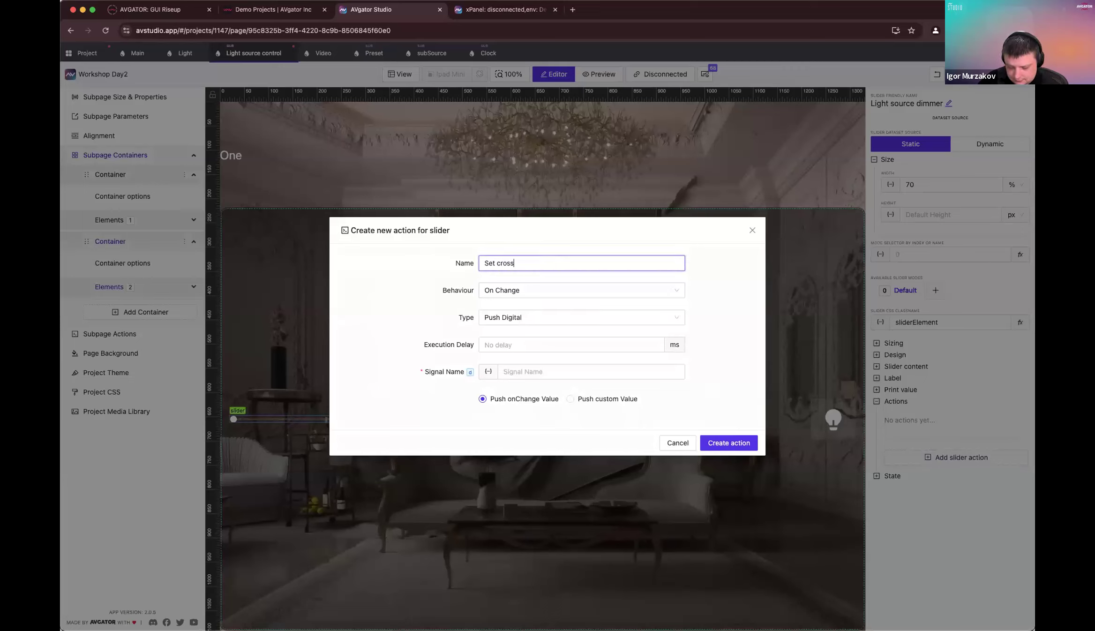
text(point)
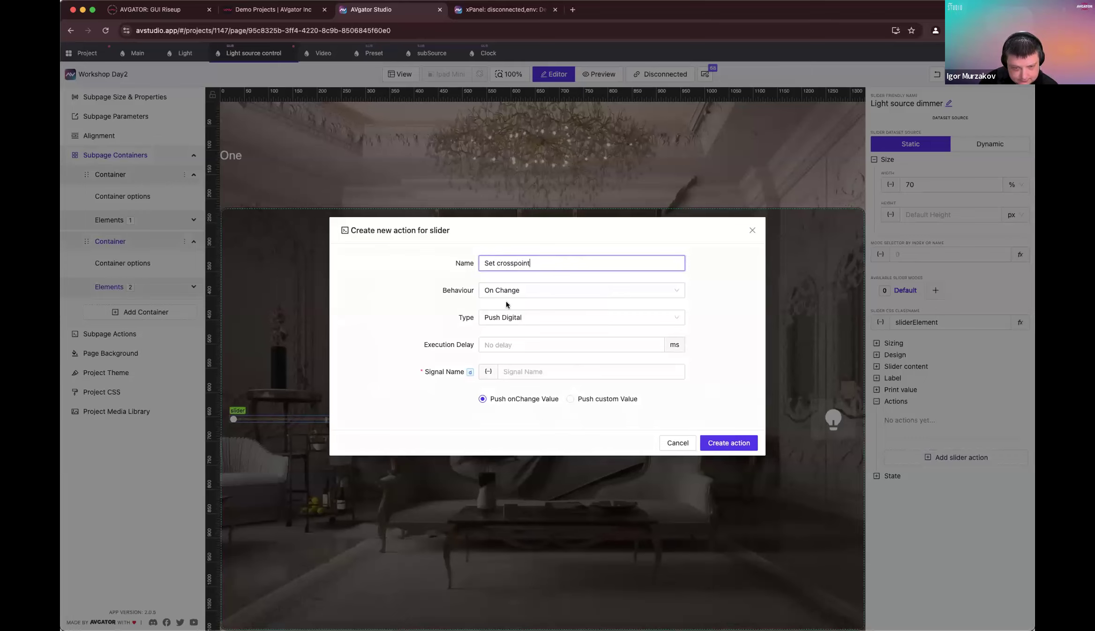
Step: Set the "Set crosspoint" action to the Before Change behaviour, the Push Analog type and signal name 100
click(546, 292)
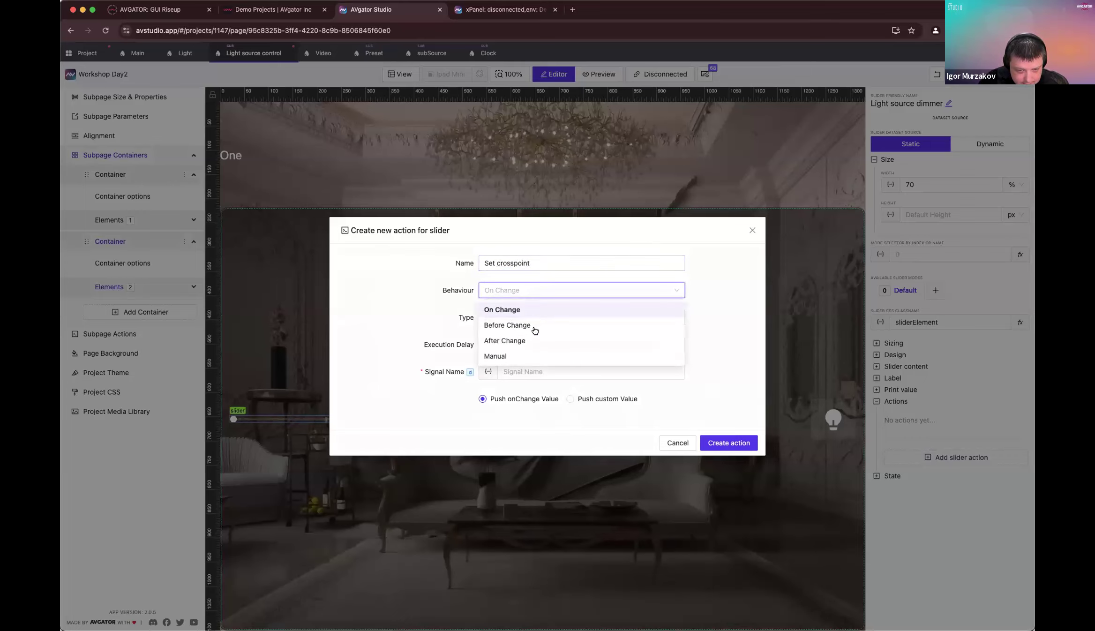
click(534, 327)
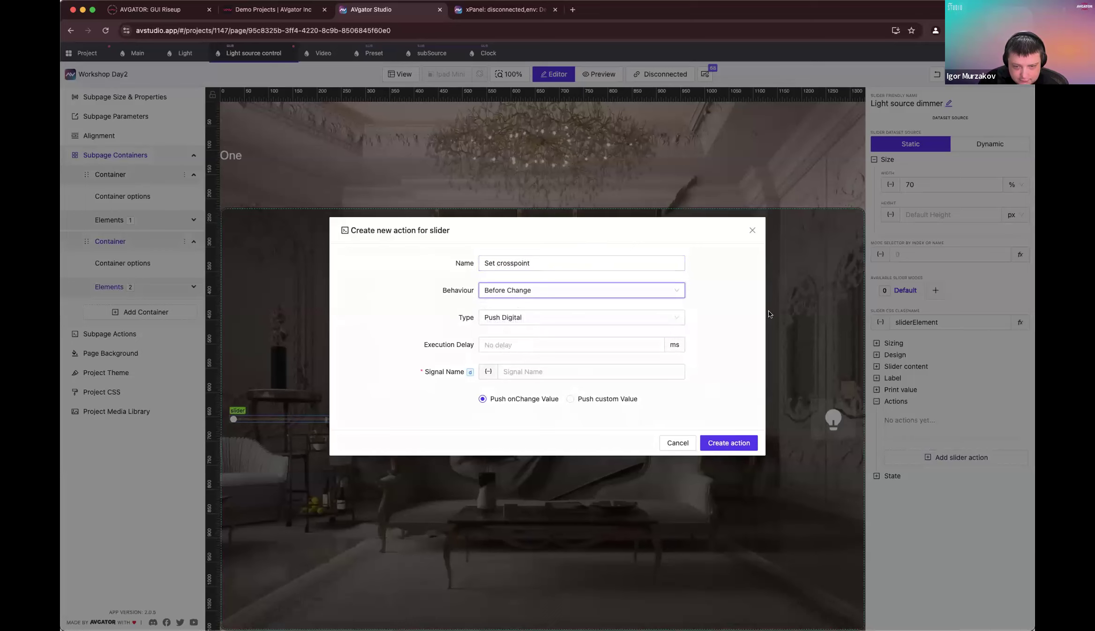
click(564, 320)
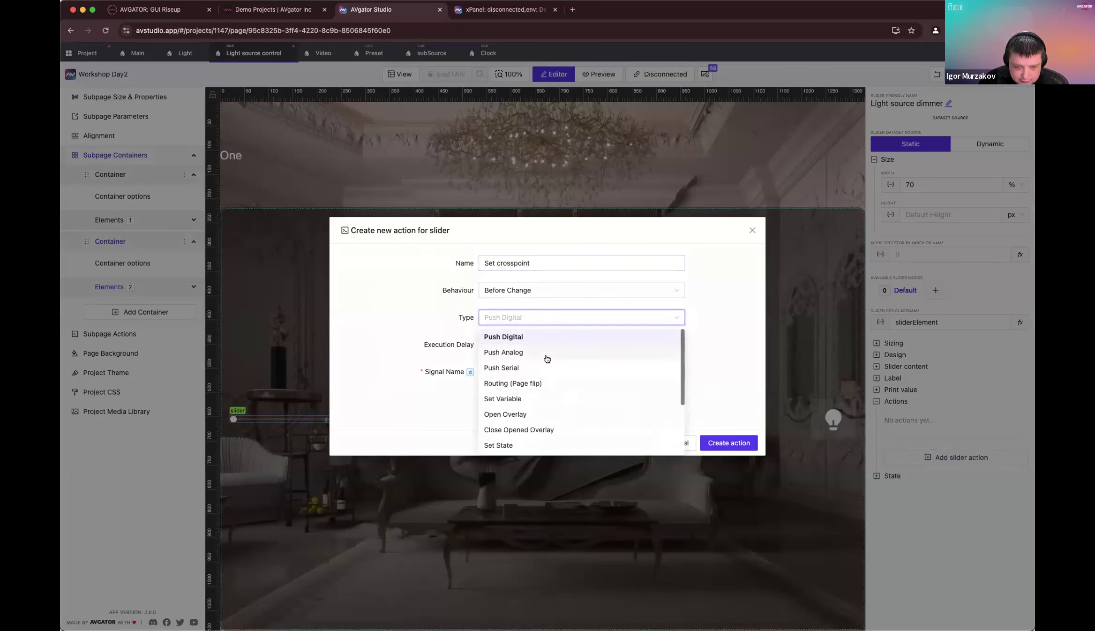
click(546, 355)
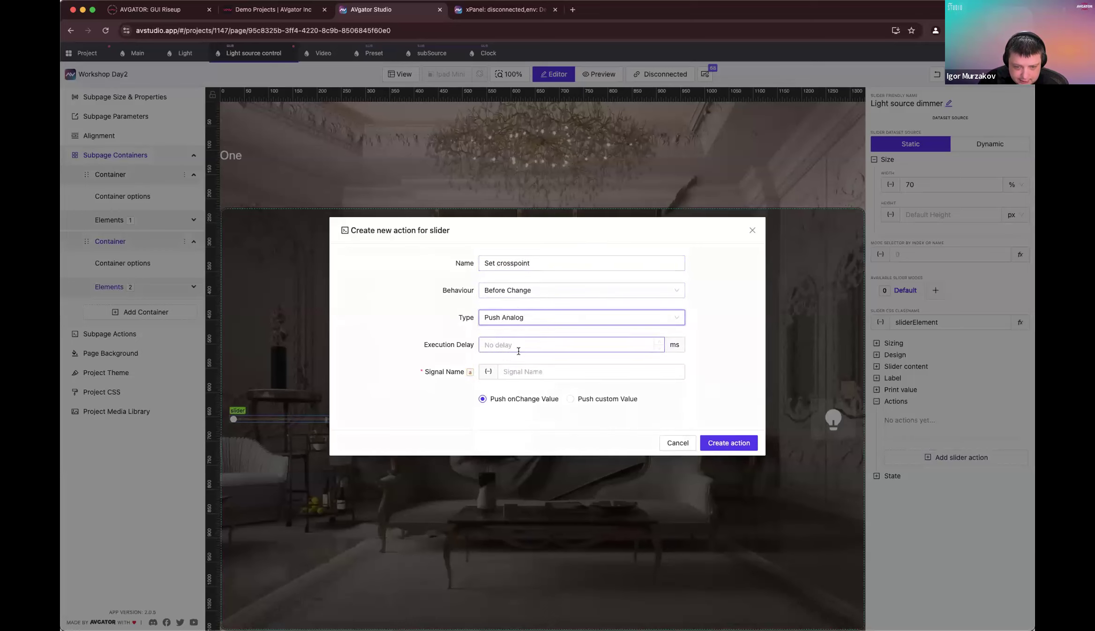
click(594, 369)
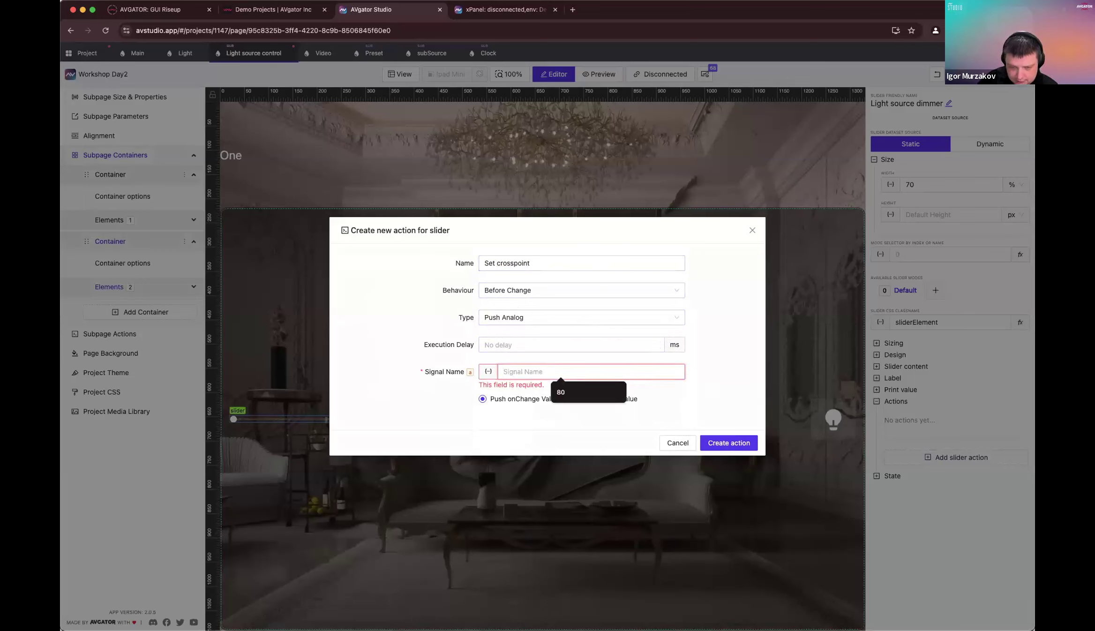
text(100)
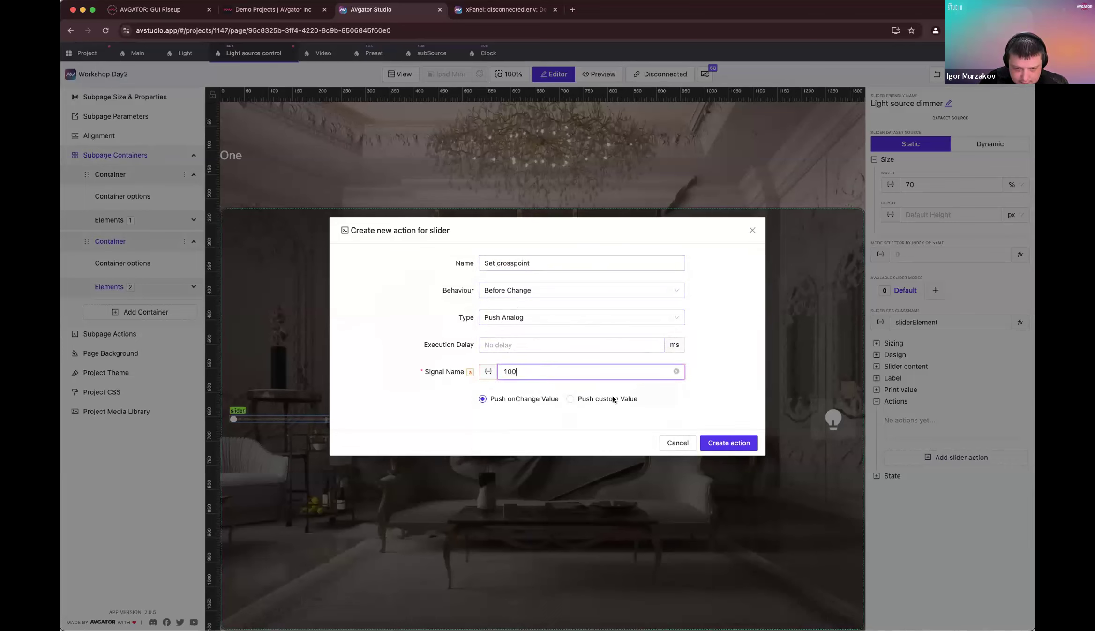
Step: Make the action push a custom value taken from the crosspointID subpage parameter, and create the action
click(619, 400)
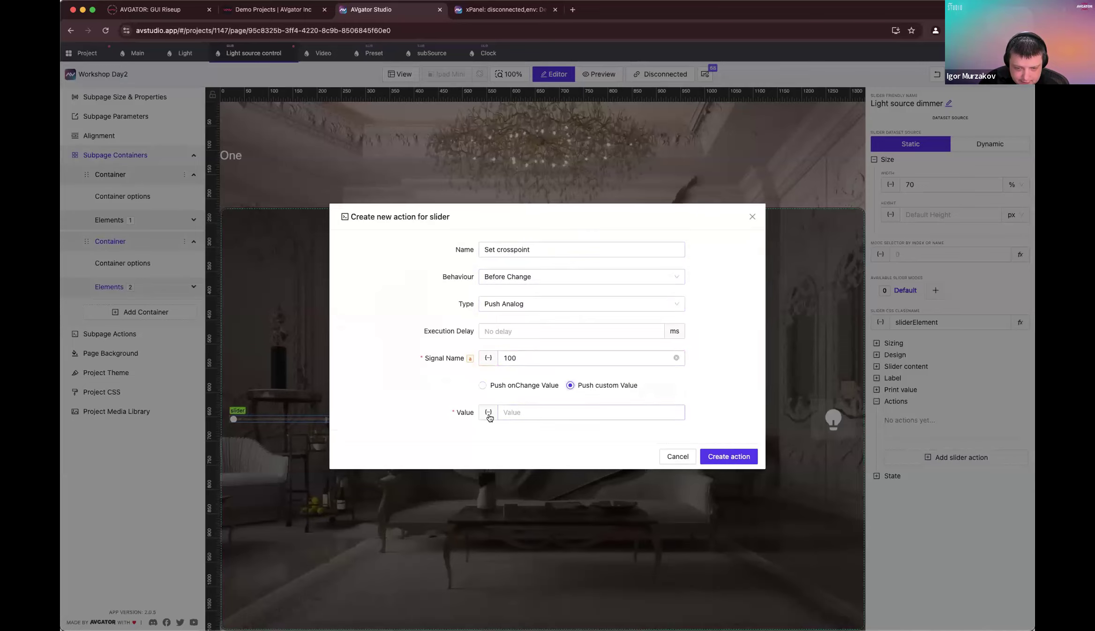
click(489, 412)
click(326, 185)
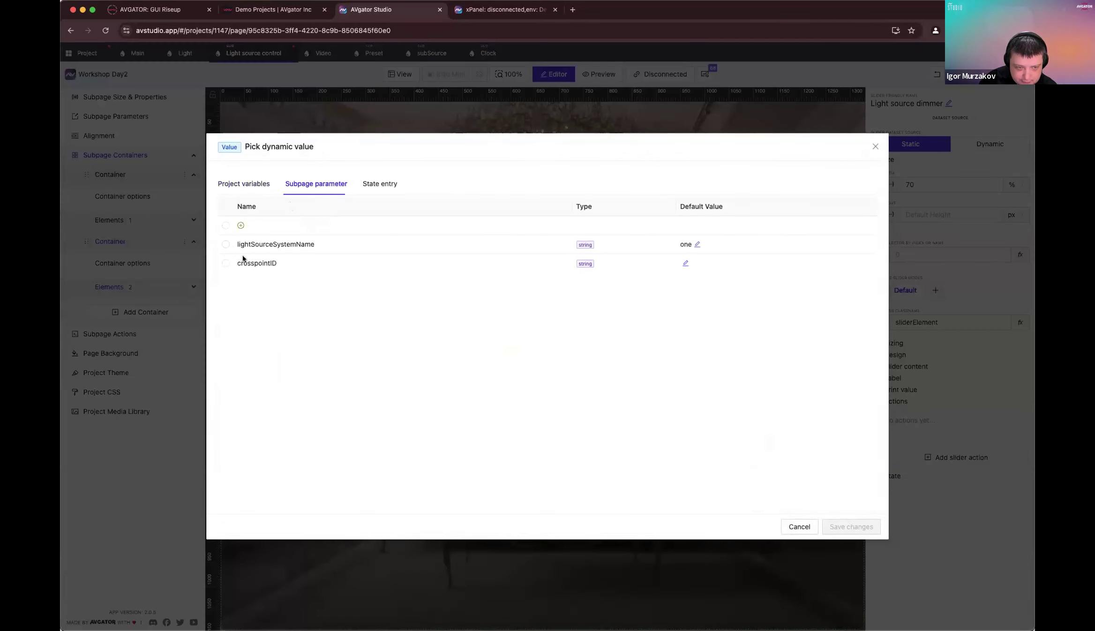
click(225, 263)
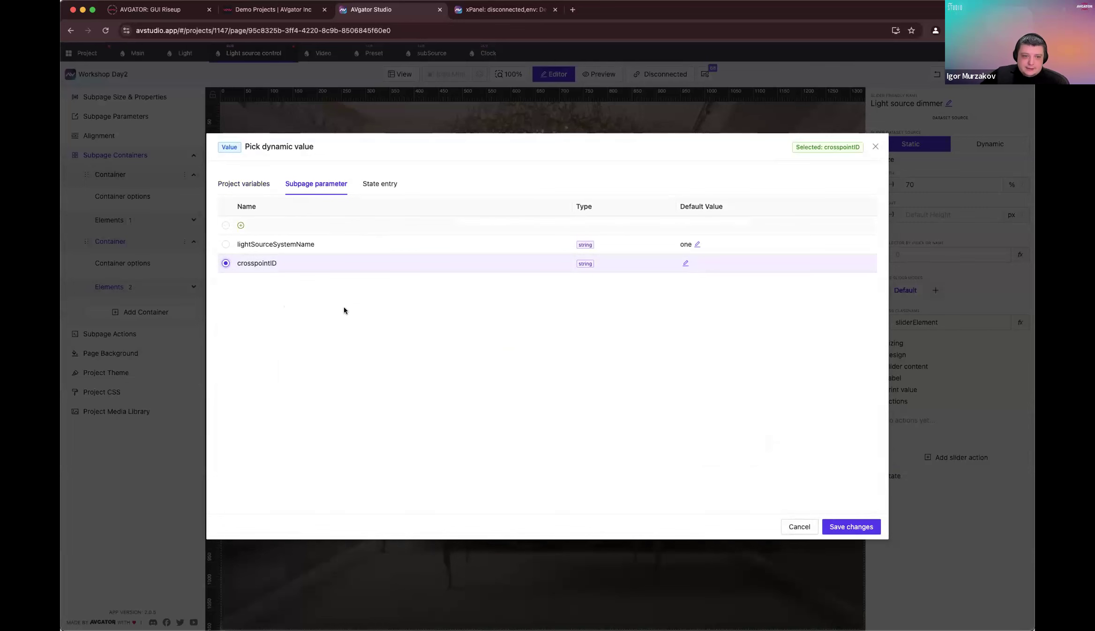
click(851, 526)
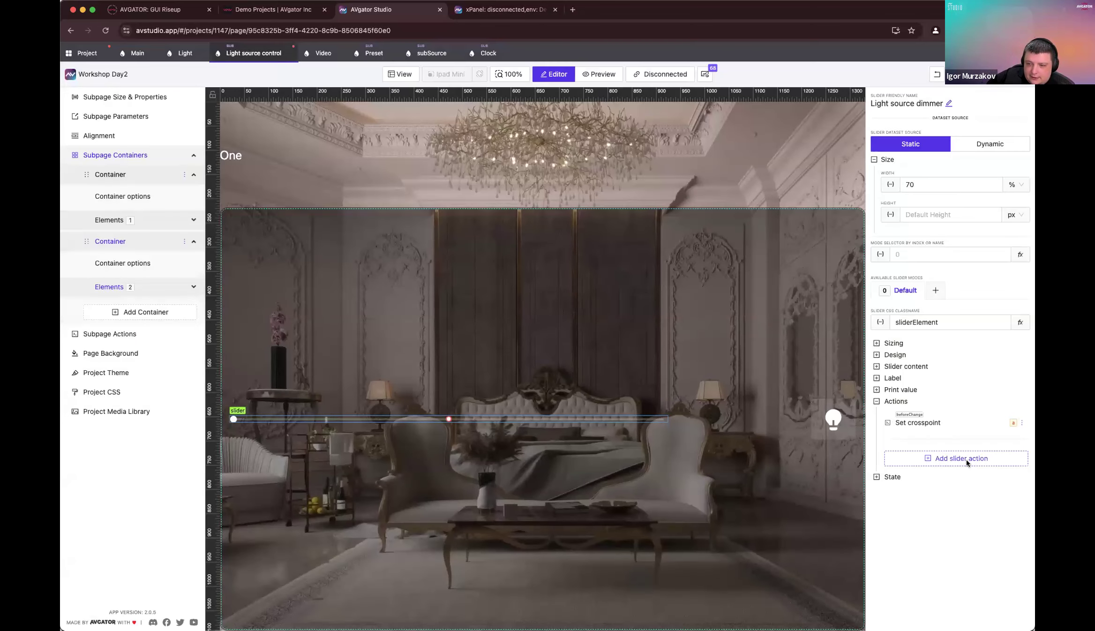
Step: Create a second dimmer slider action named "Push value" of type Push Analog on signal 900, pushing the onChange value
click(965, 458)
triple_click(572, 260)
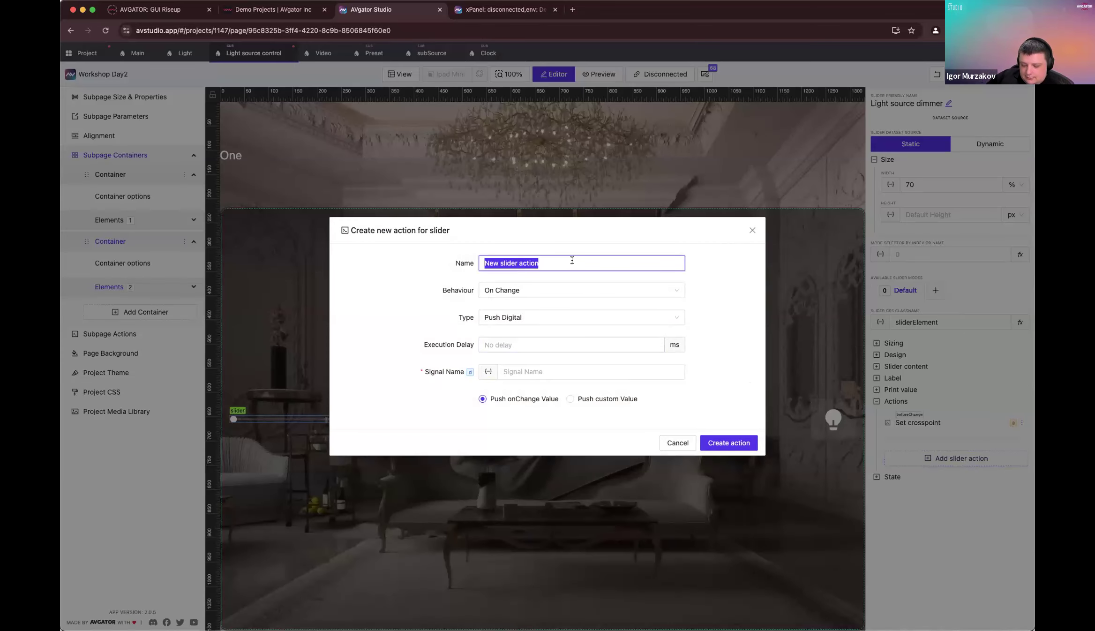
text(Push value)
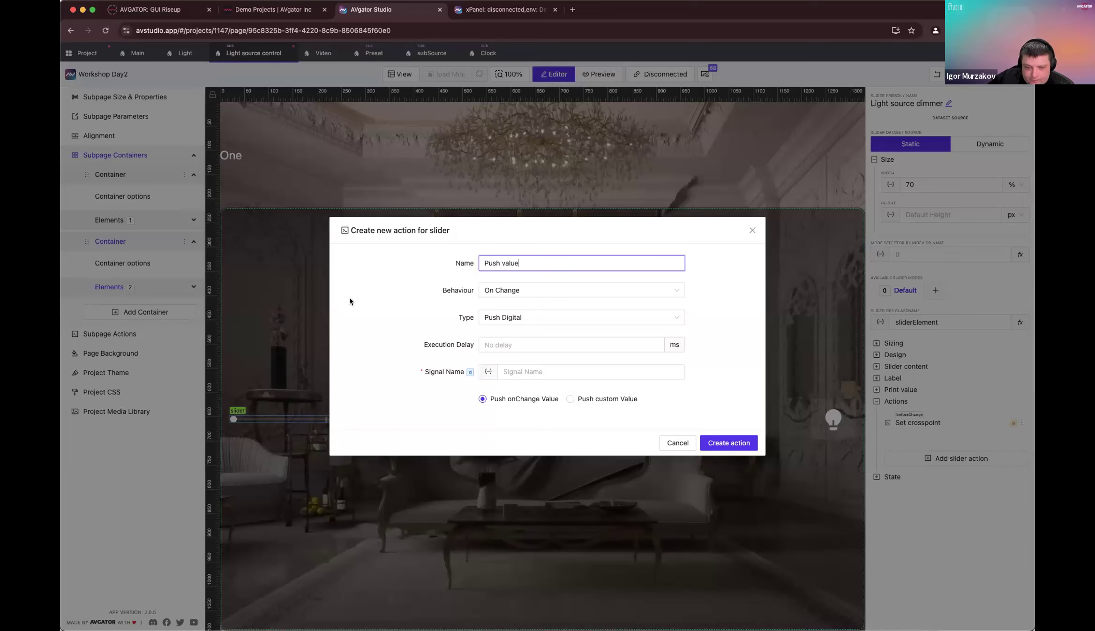
click(533, 318)
click(535, 351)
click(528, 371)
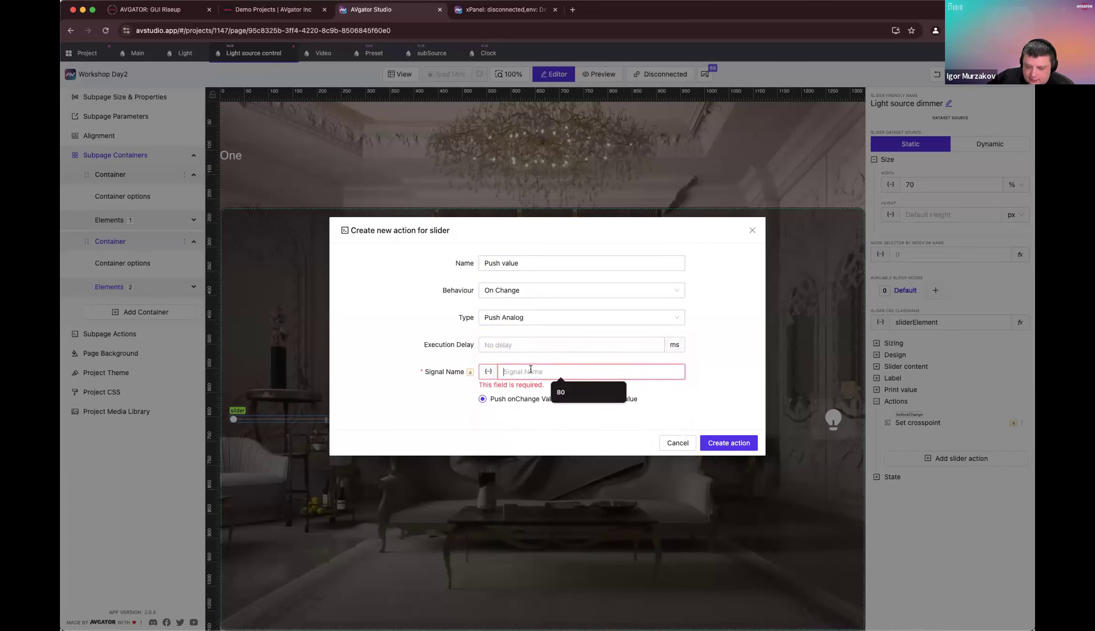
text(900)
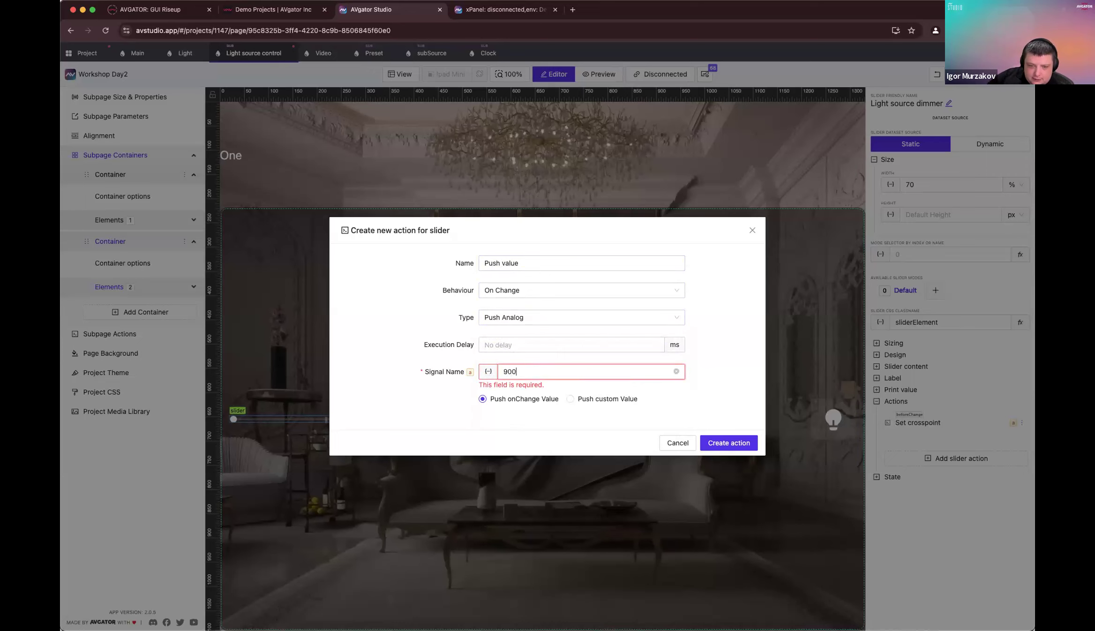
click(603, 399)
click(497, 387)
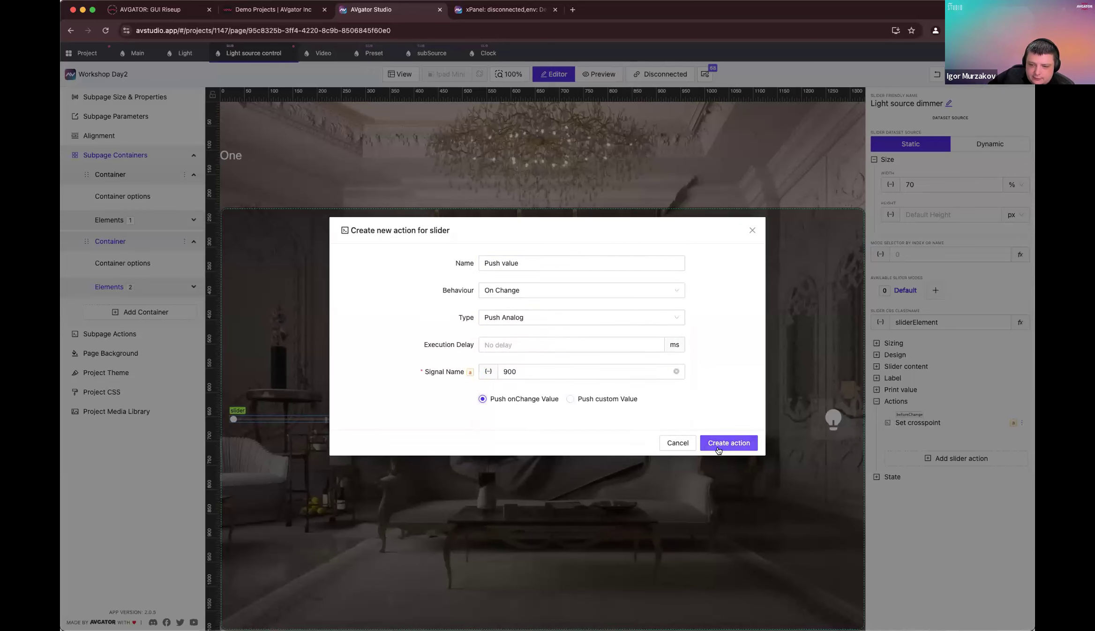
click(718, 449)
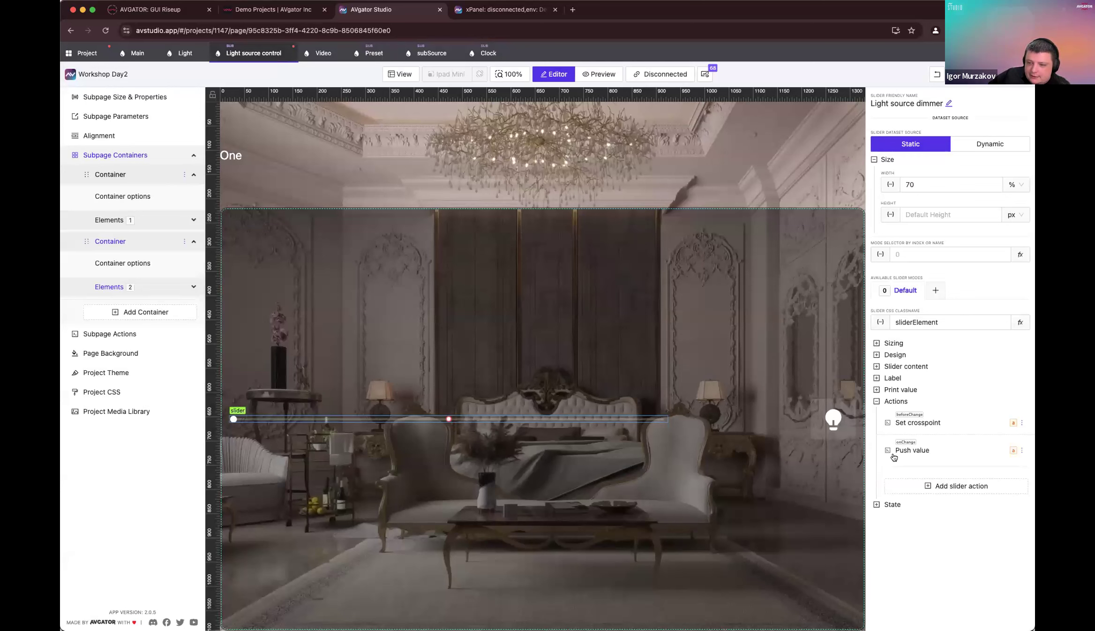
Step: Change the "Push value" action's behaviour to After Change and save the project
click(1021, 451)
click(996, 469)
click(554, 291)
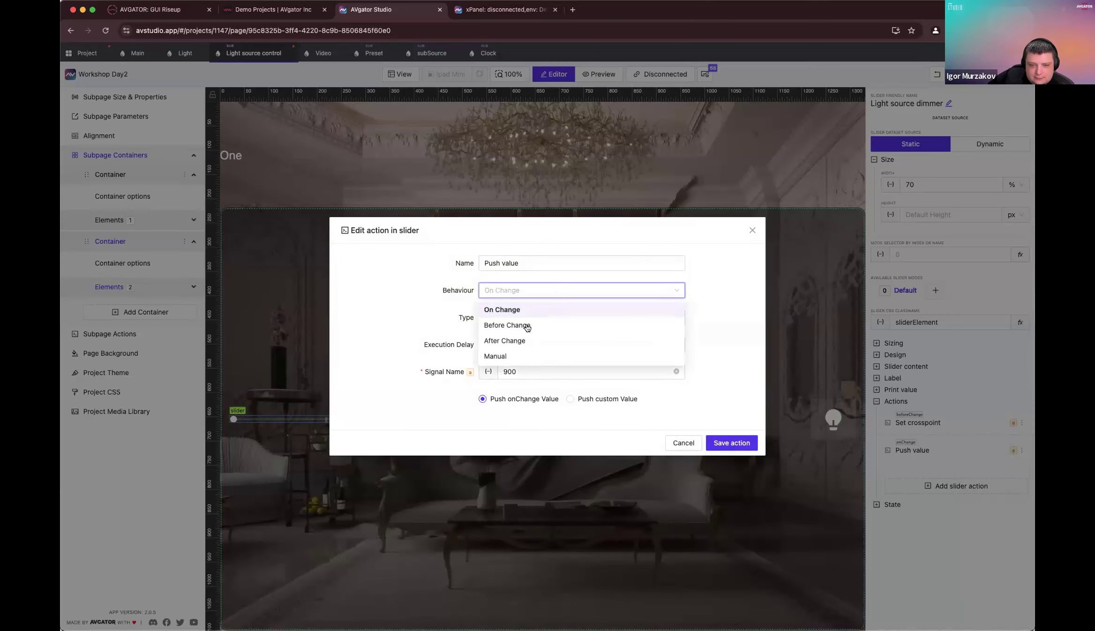
click(504, 341)
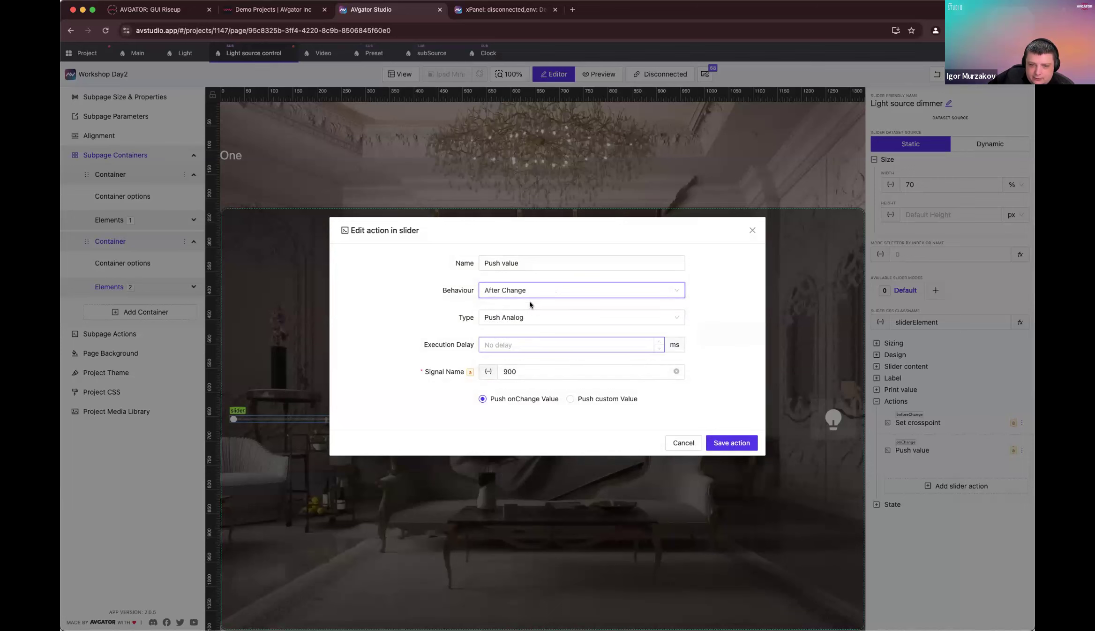
click(739, 441)
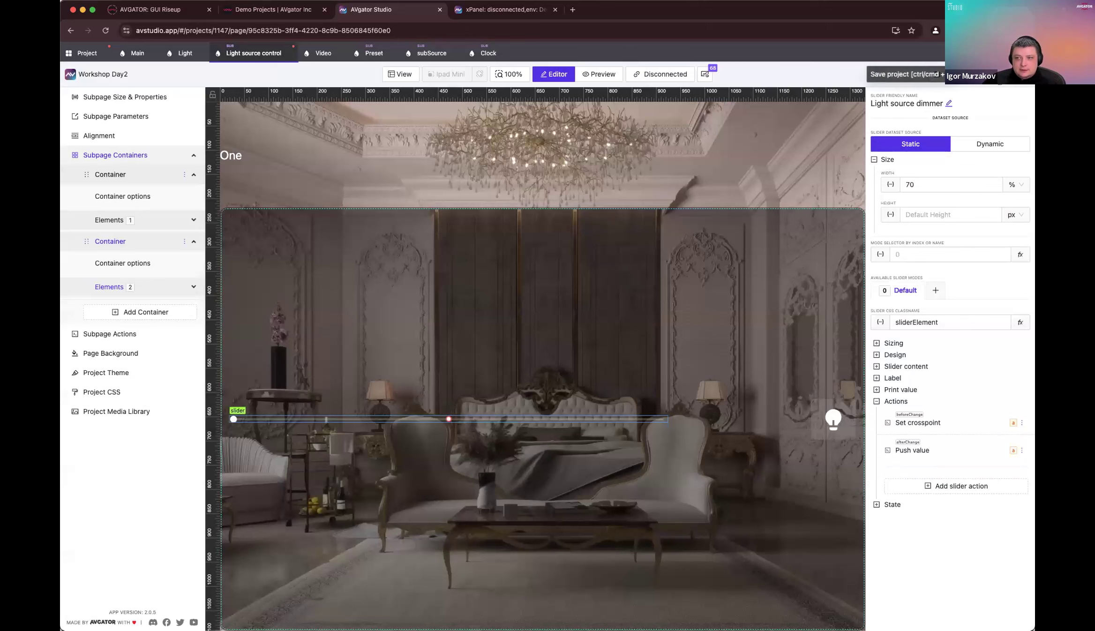
click(937, 74)
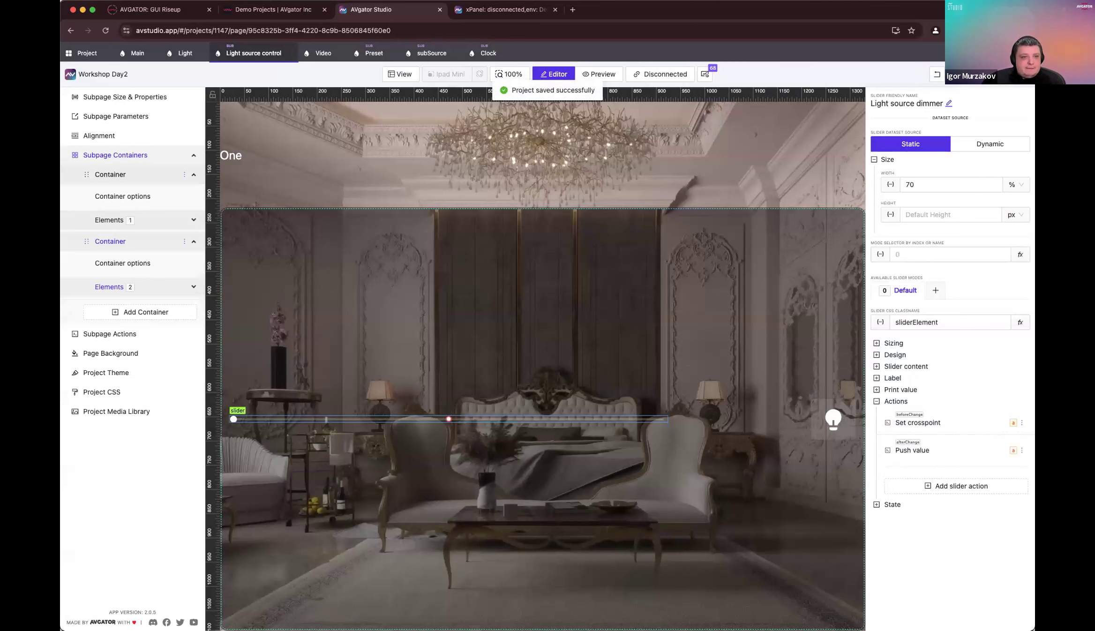
Step: On the Light page, bind the subpage list's crosspointID parameter to the datasource field controlID and save the project
click(183, 50)
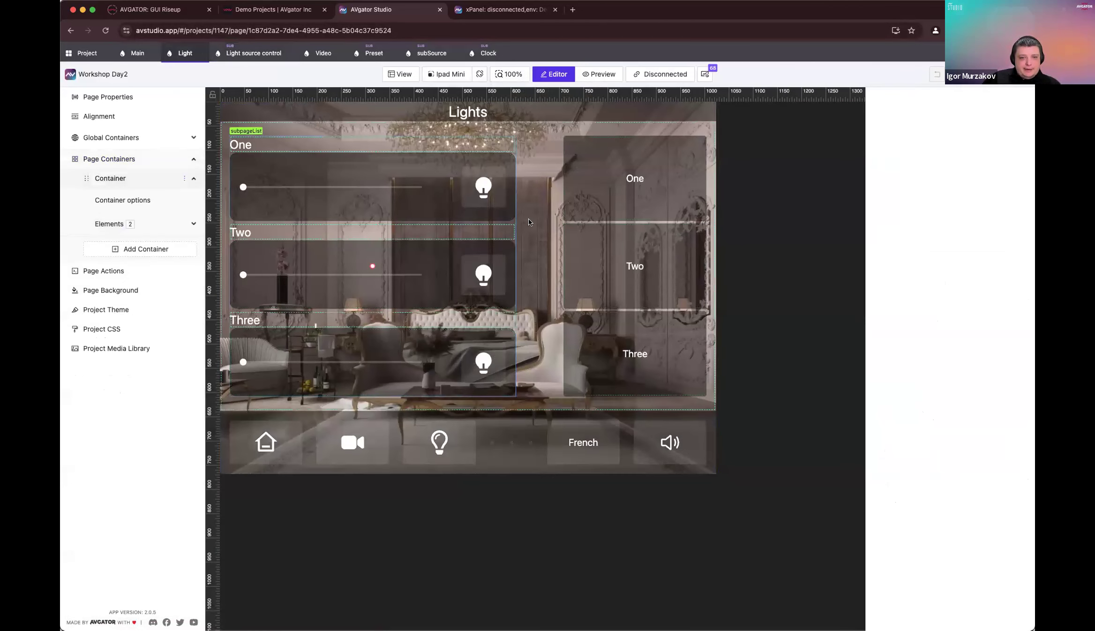
click(902, 426)
click(895, 487)
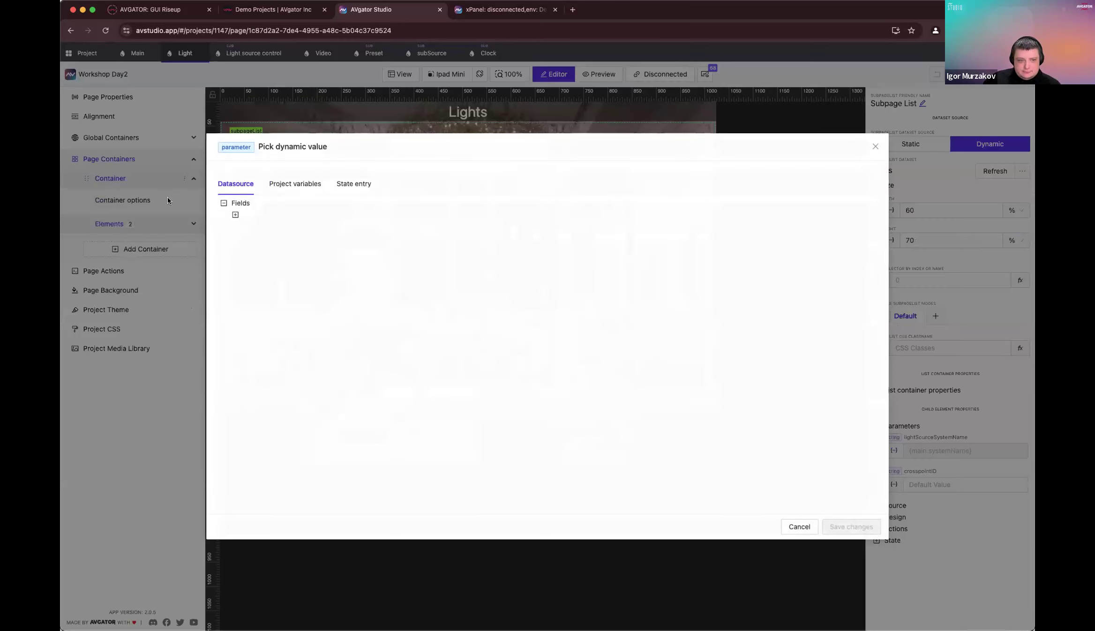
click(235, 215)
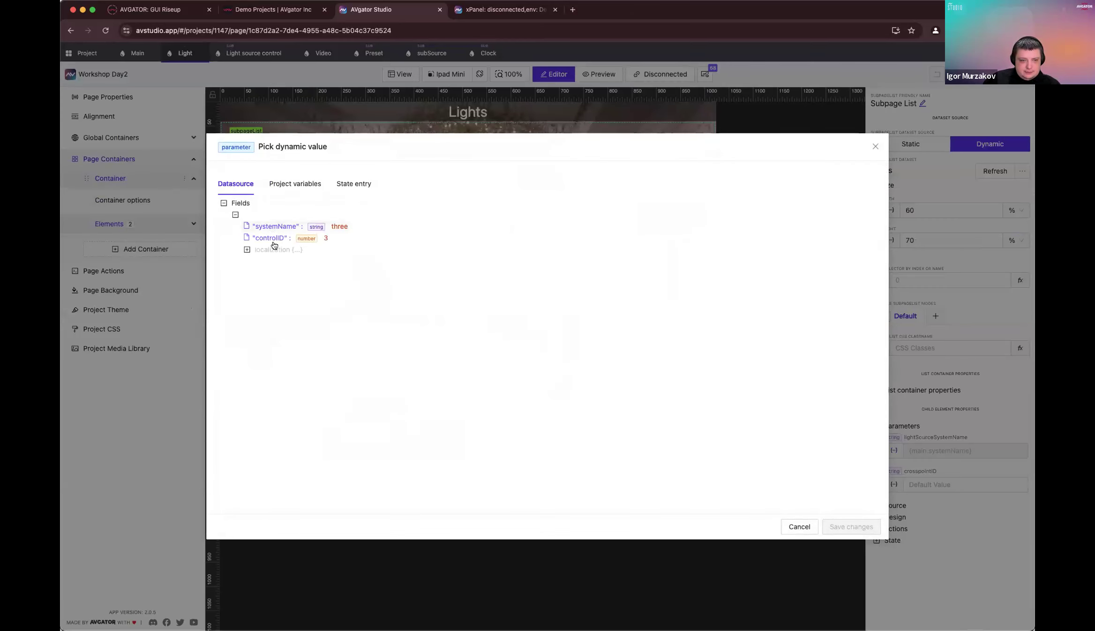
click(272, 239)
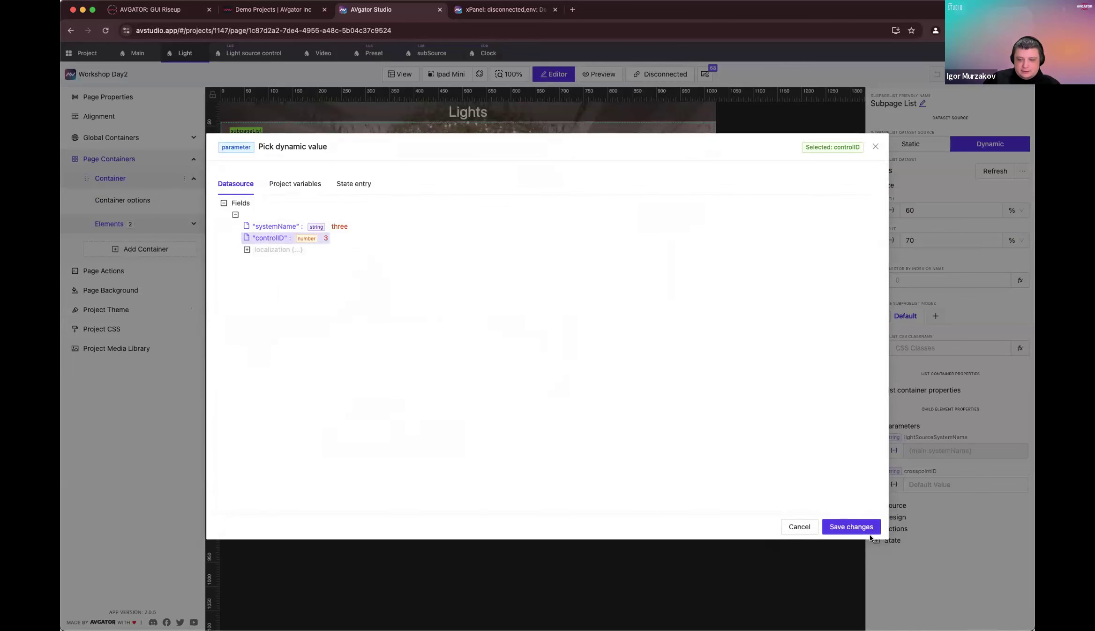
click(850, 526)
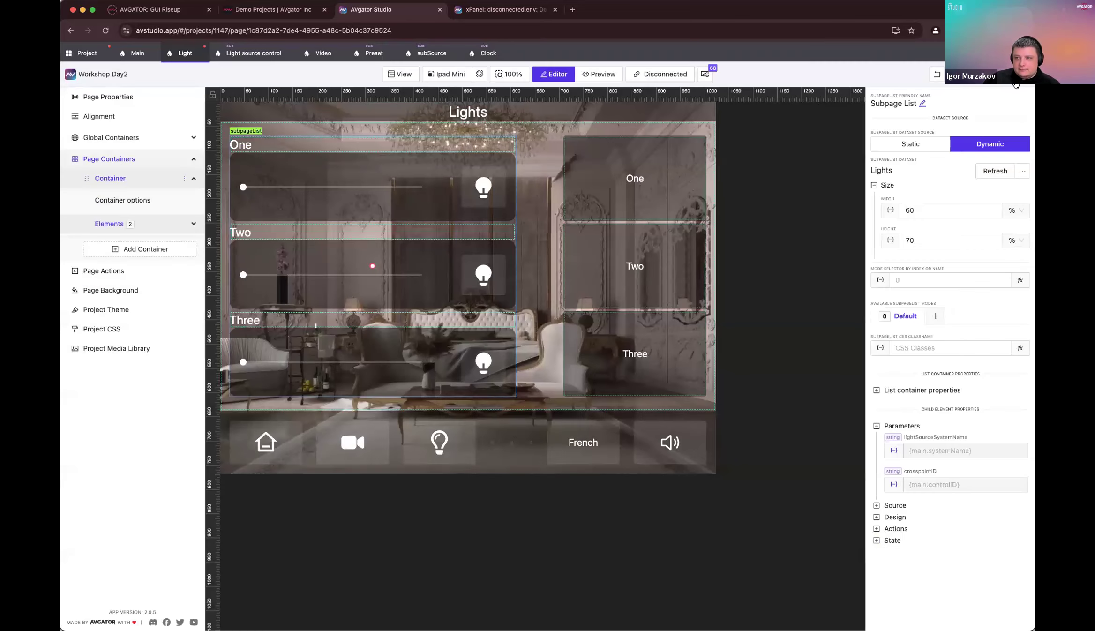
key(super+s)
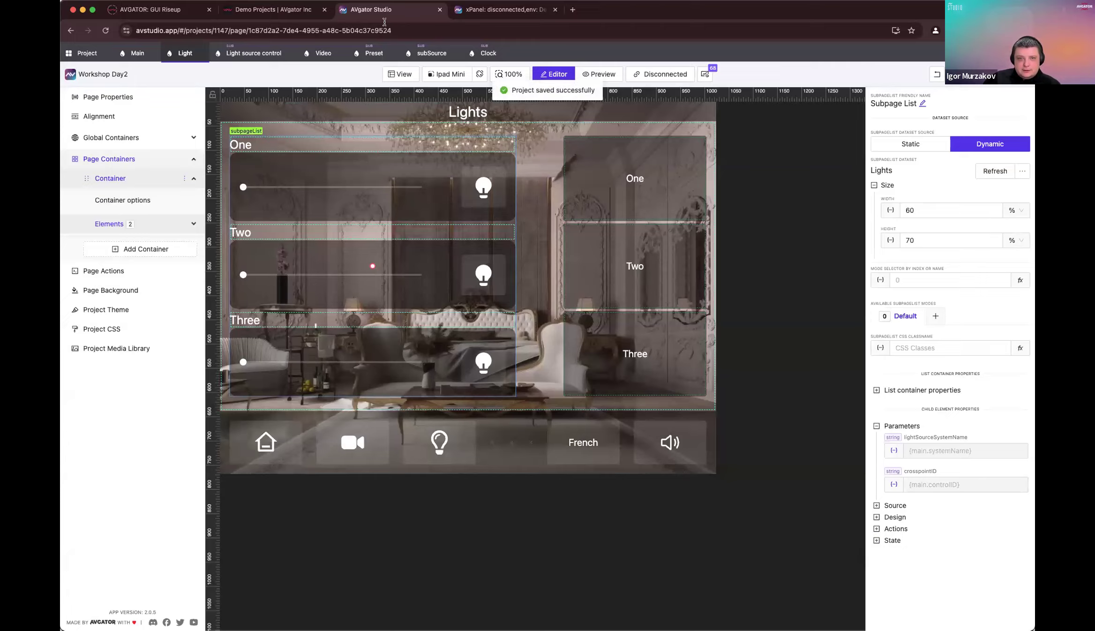
Step: Switch the Light page to preview mode with the console shown and emptied
click(481, 13)
click(412, 10)
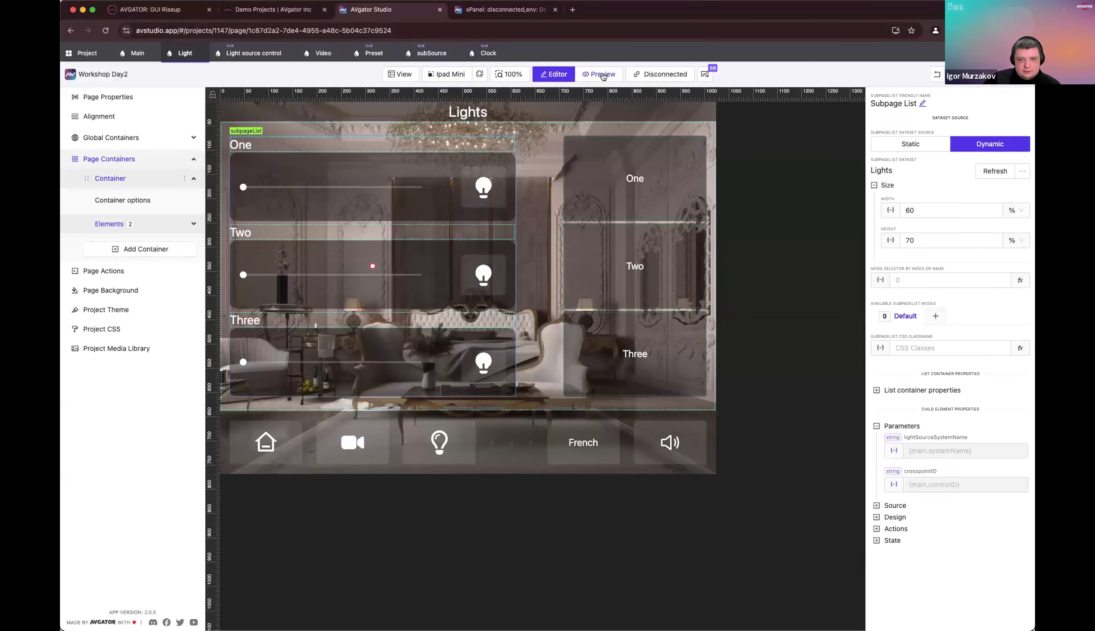
click(603, 76)
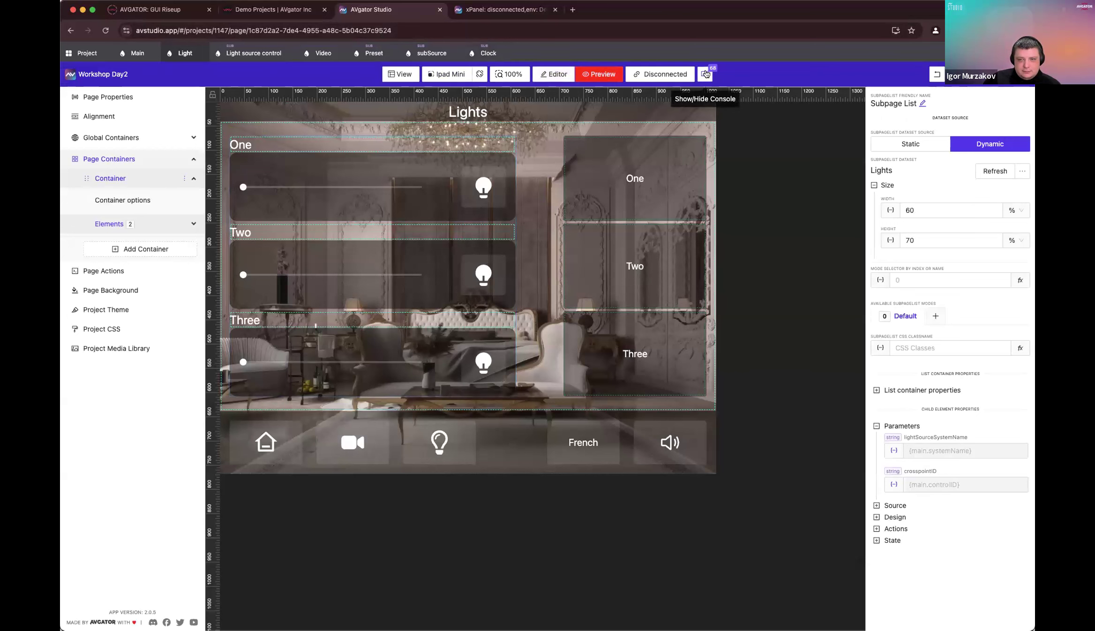
click(704, 74)
click(959, 98)
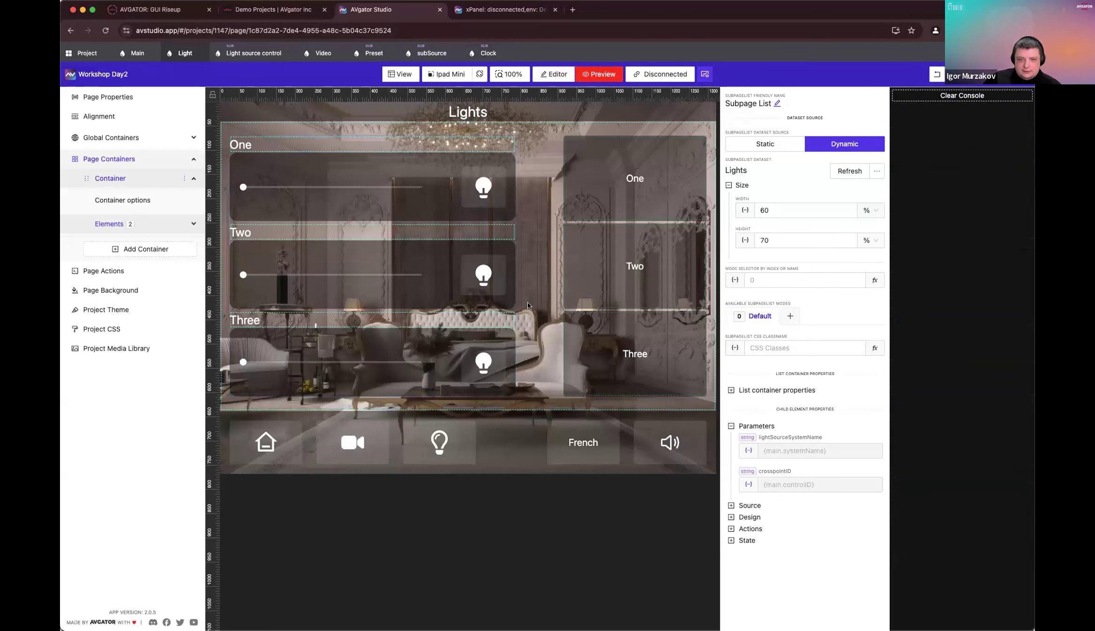
Step: Test the dimmer sliders of lights One, Two and Three and check the analog pushes each one logs in the console
drag(244, 187, 320, 190)
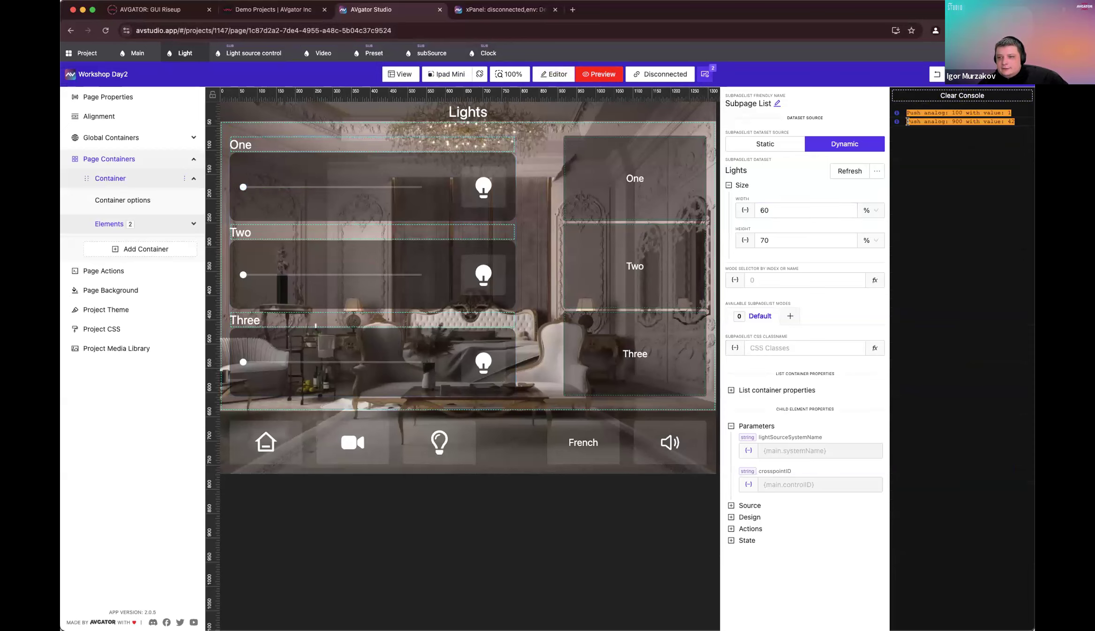
triple_click(983, 111)
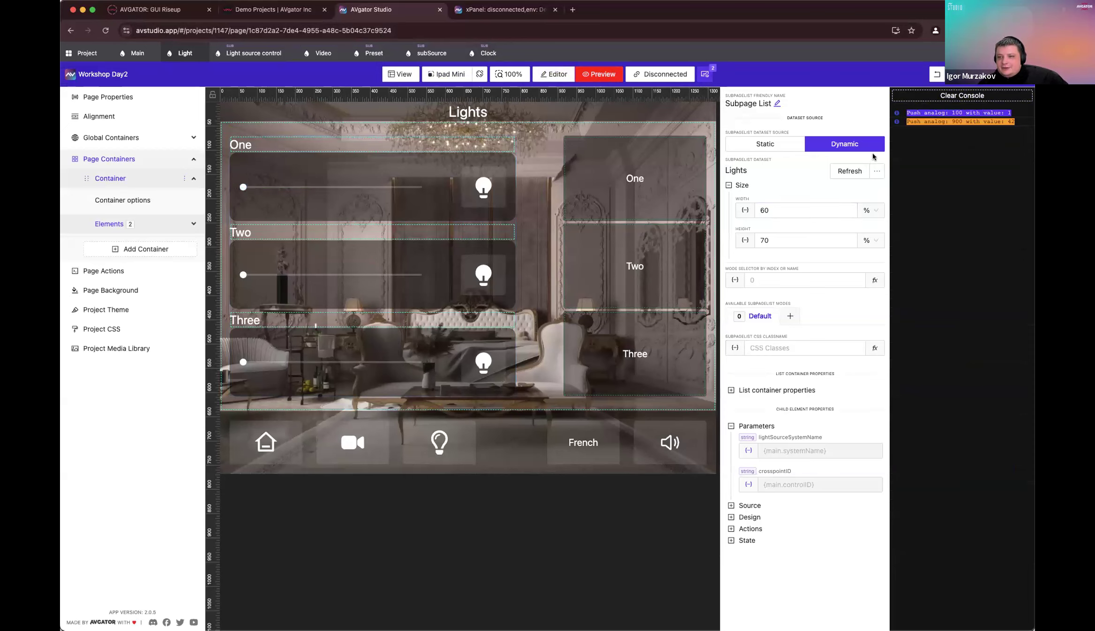
triple_click(939, 121)
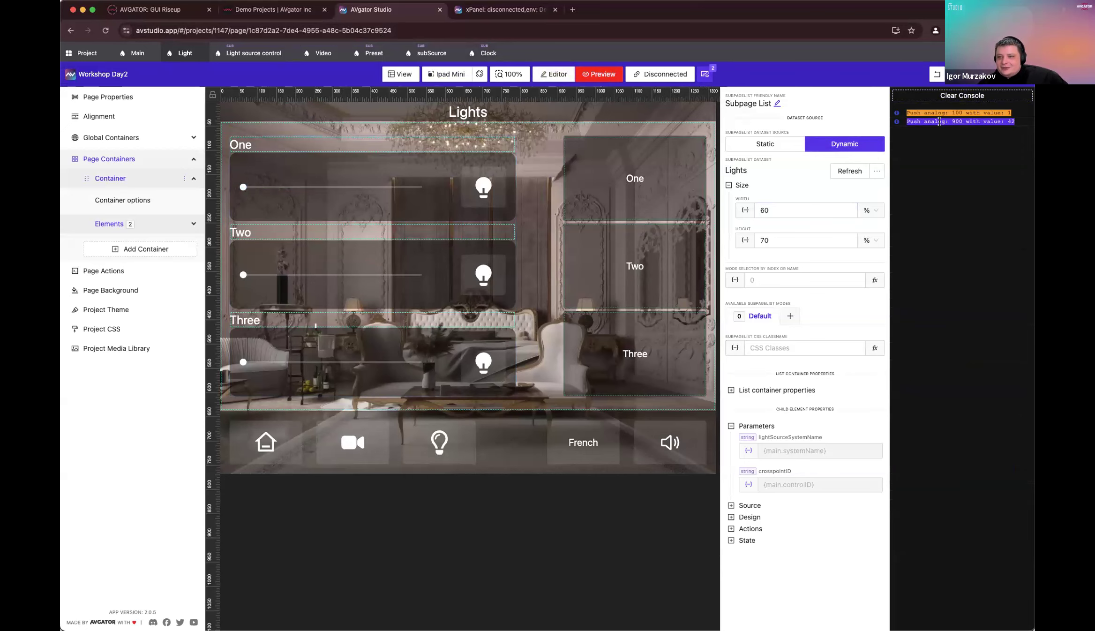
drag(244, 275, 369, 274)
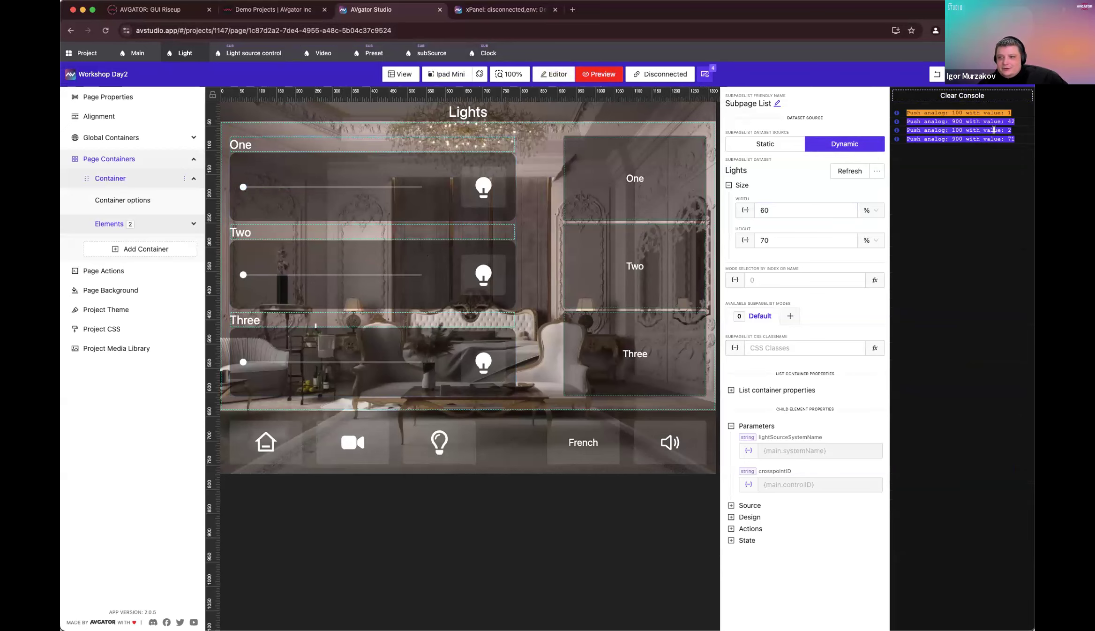
drag(261, 364, 422, 362)
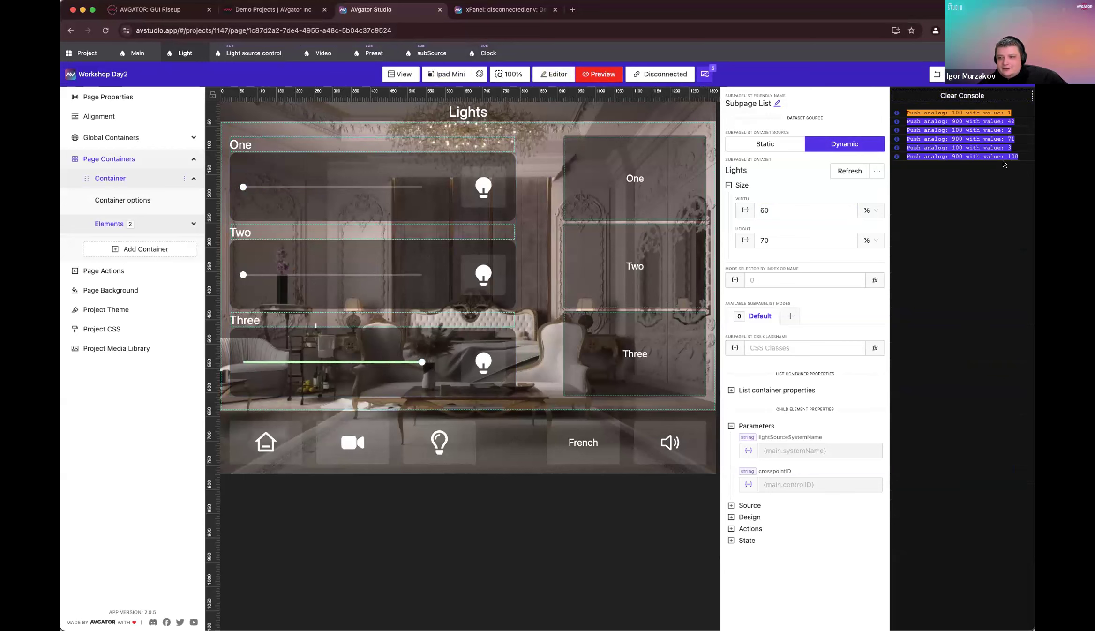
click(997, 155)
double_click(996, 154)
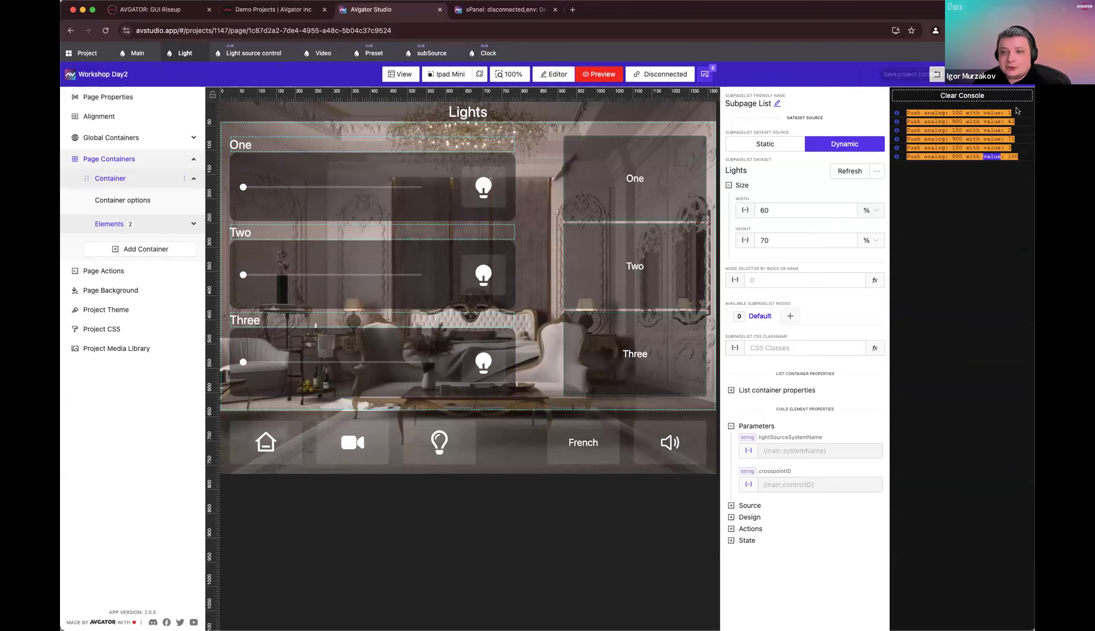
Step: Switch to the live xPanel and check the Video and Light pages while toggling the language between French and English
click(132, 52)
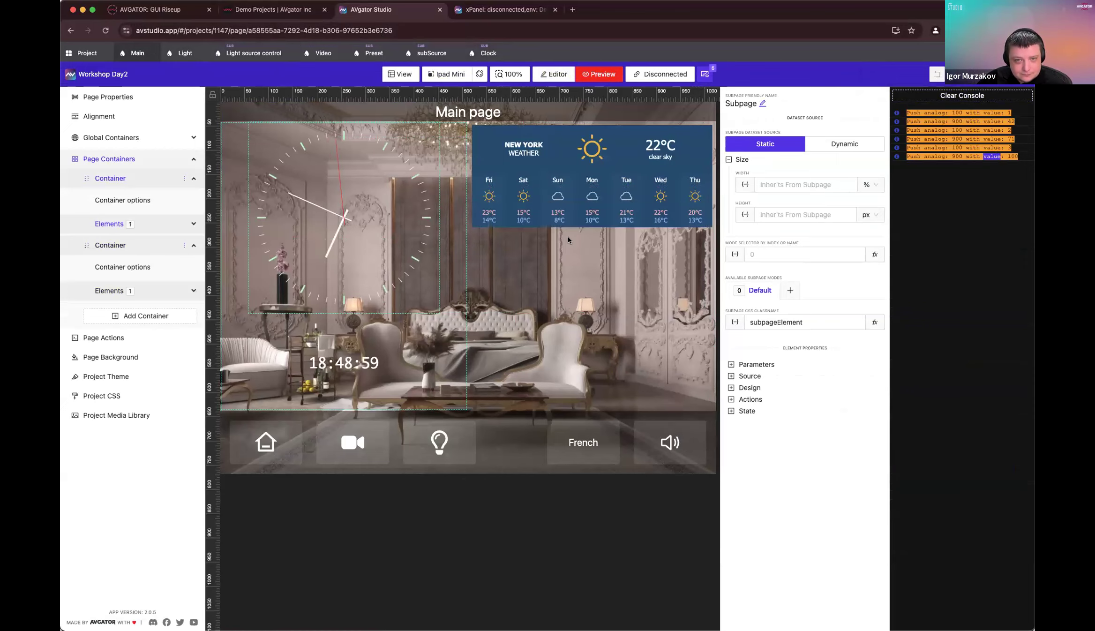
click(483, 10)
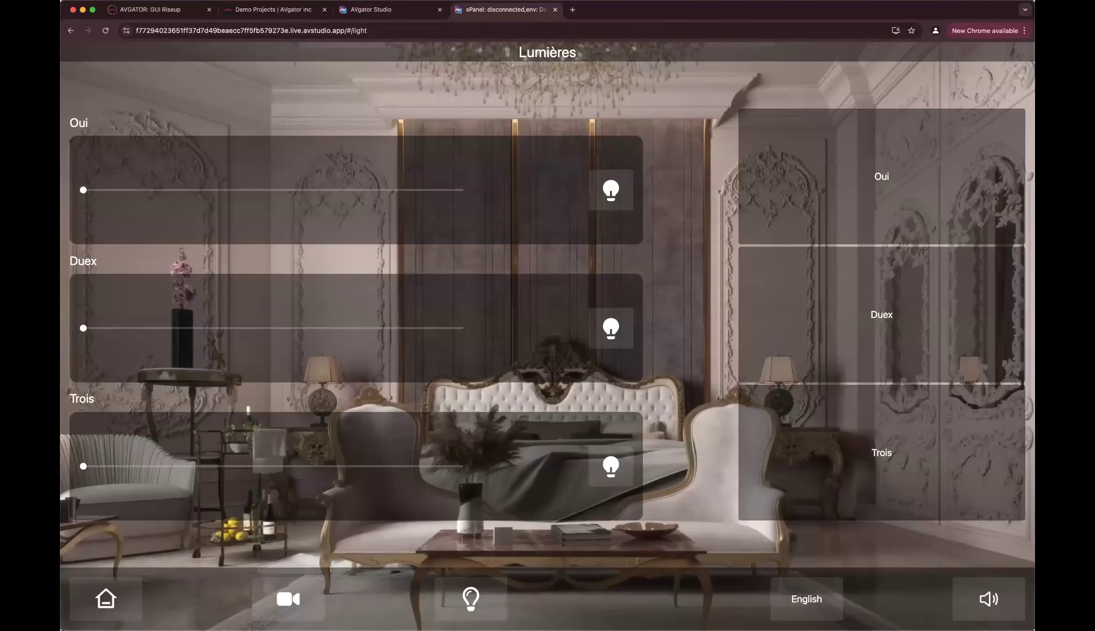
click(291, 604)
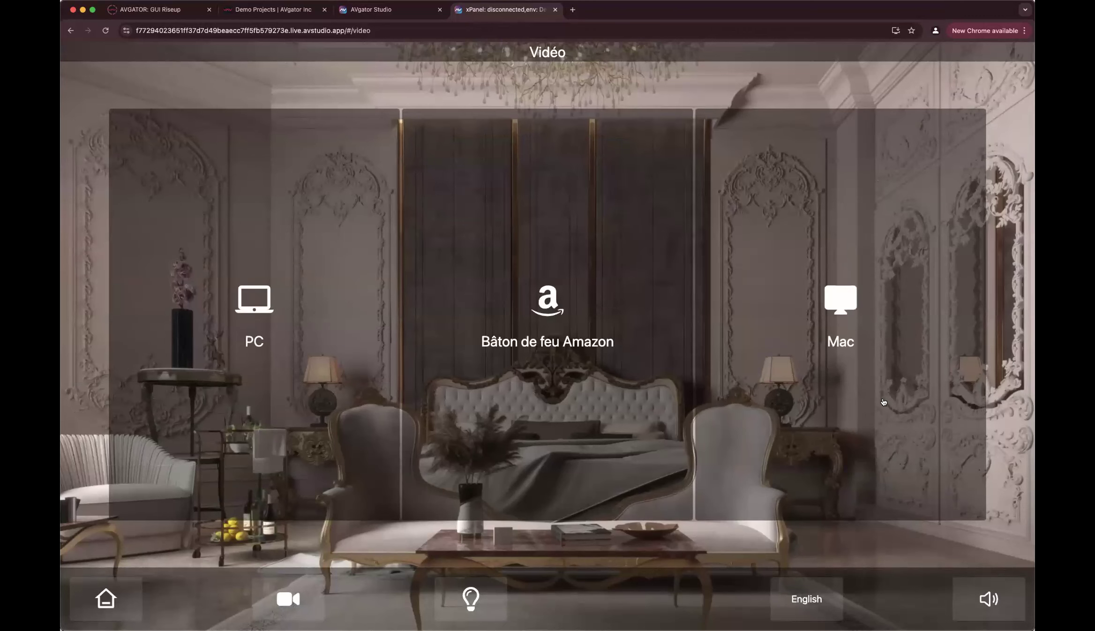
click(567, 288)
click(807, 599)
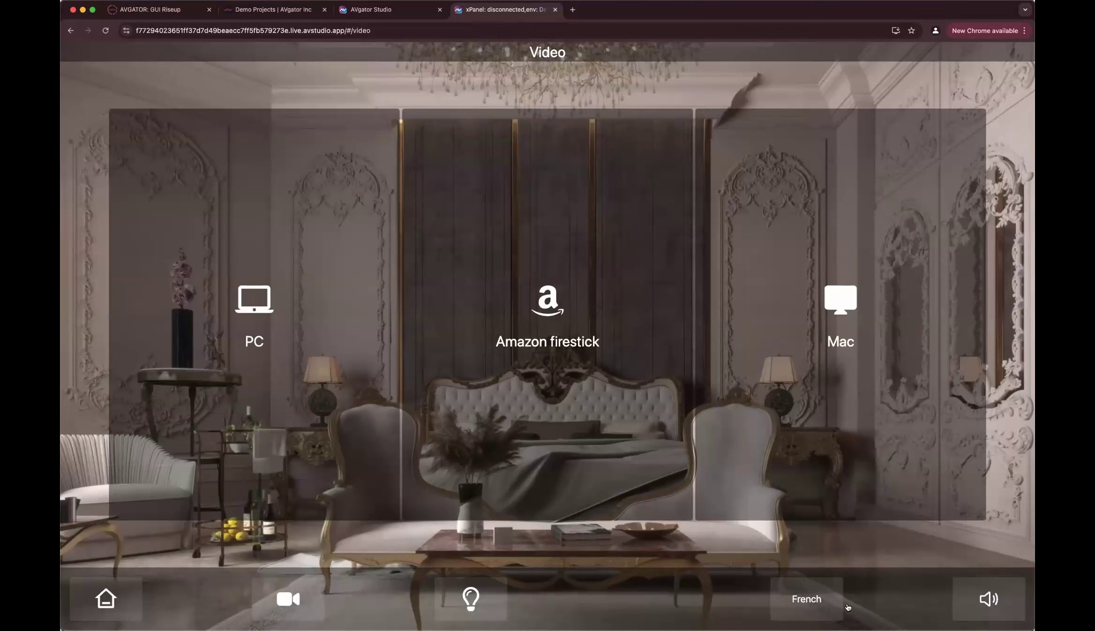
click(471, 592)
click(794, 615)
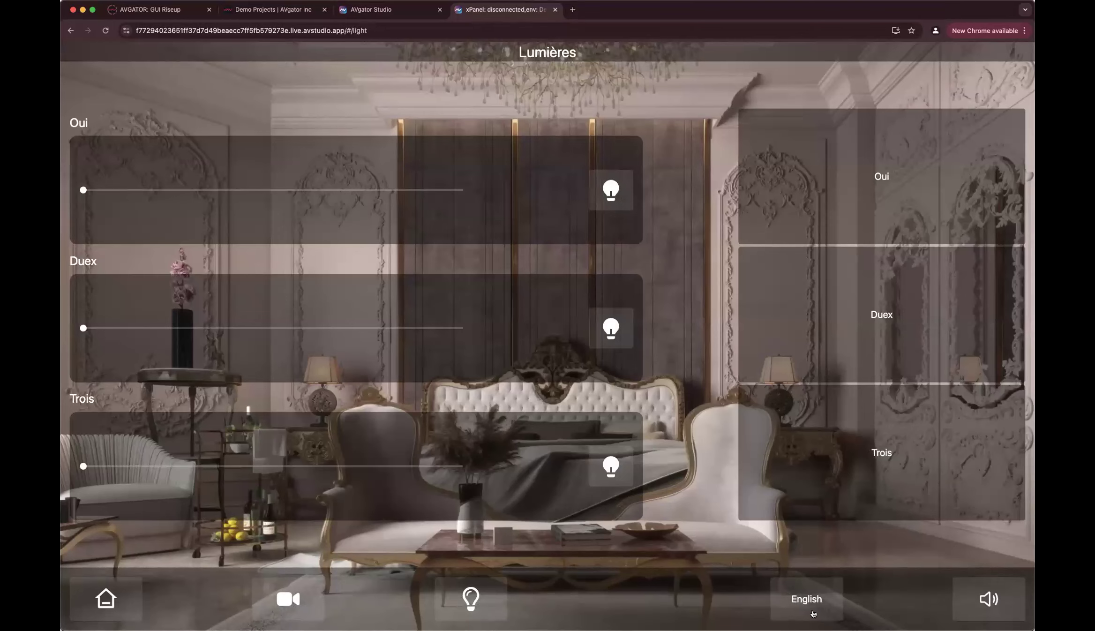
click(813, 614)
click(813, 614)
click(813, 614)
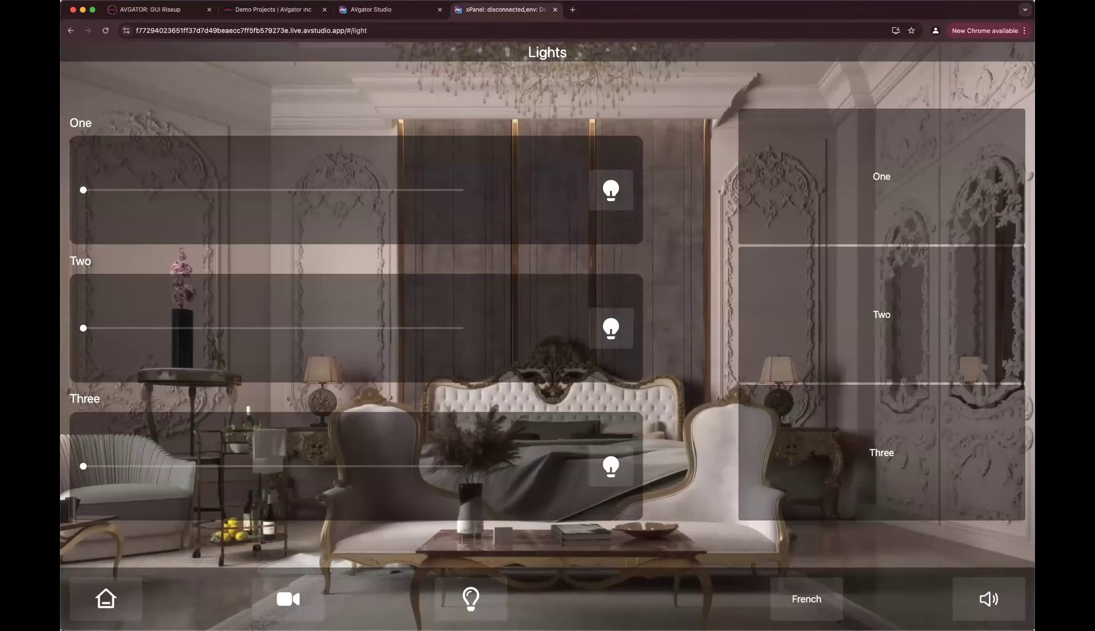
Step: Resize the live xPanel's browser window narrower and wider to check how the Light page layout adapts
drag(1033, 629, 792, 630)
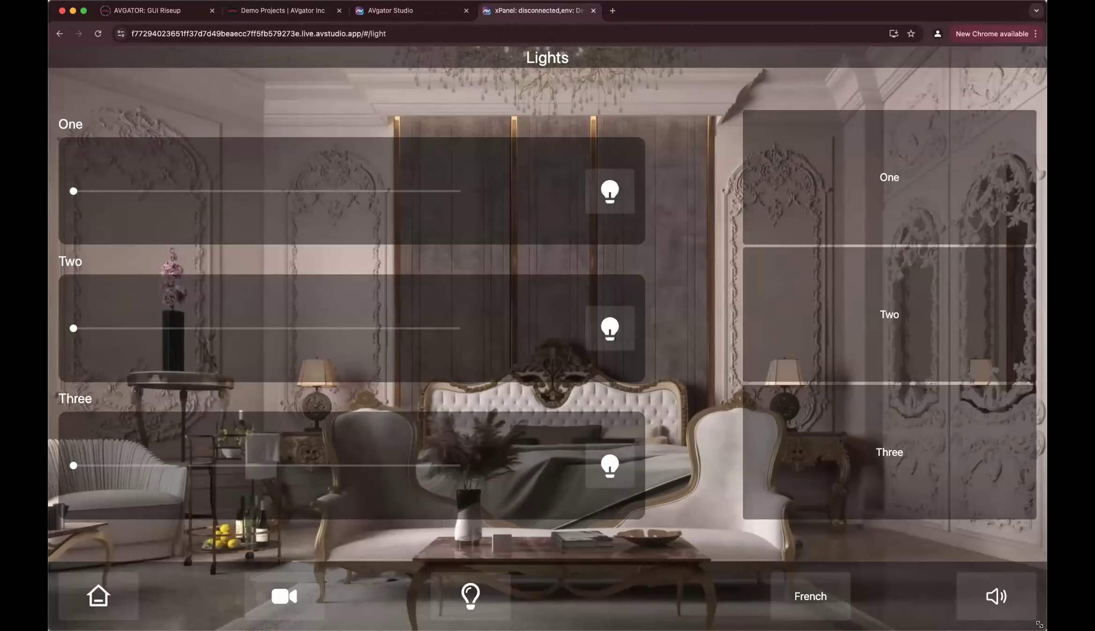
drag(1039, 625, 992, 629)
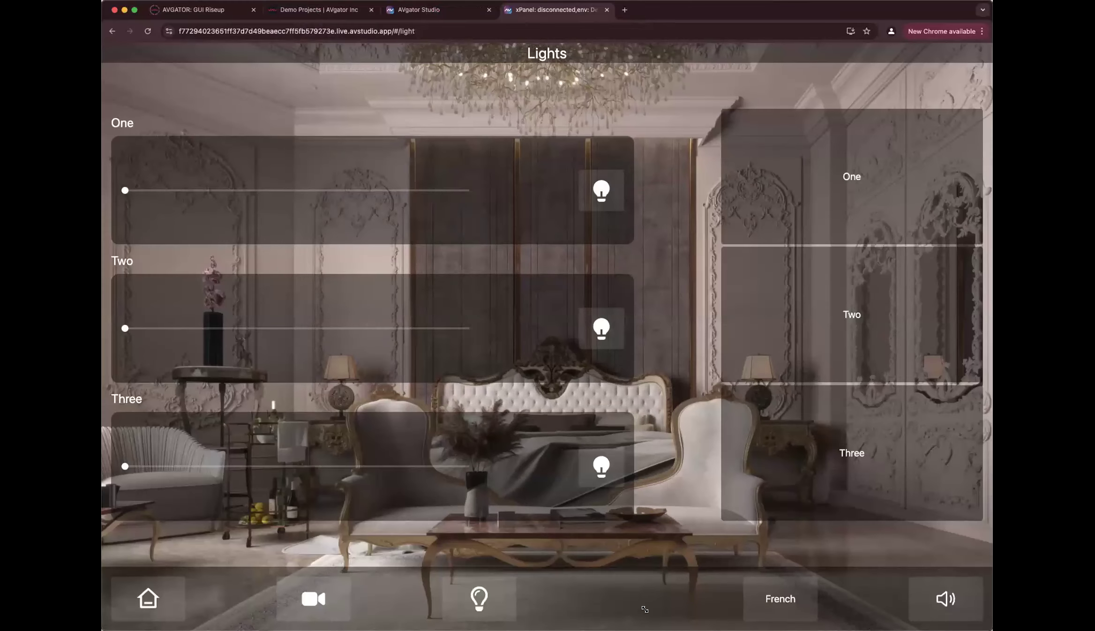
drag(645, 609, 1051, 616)
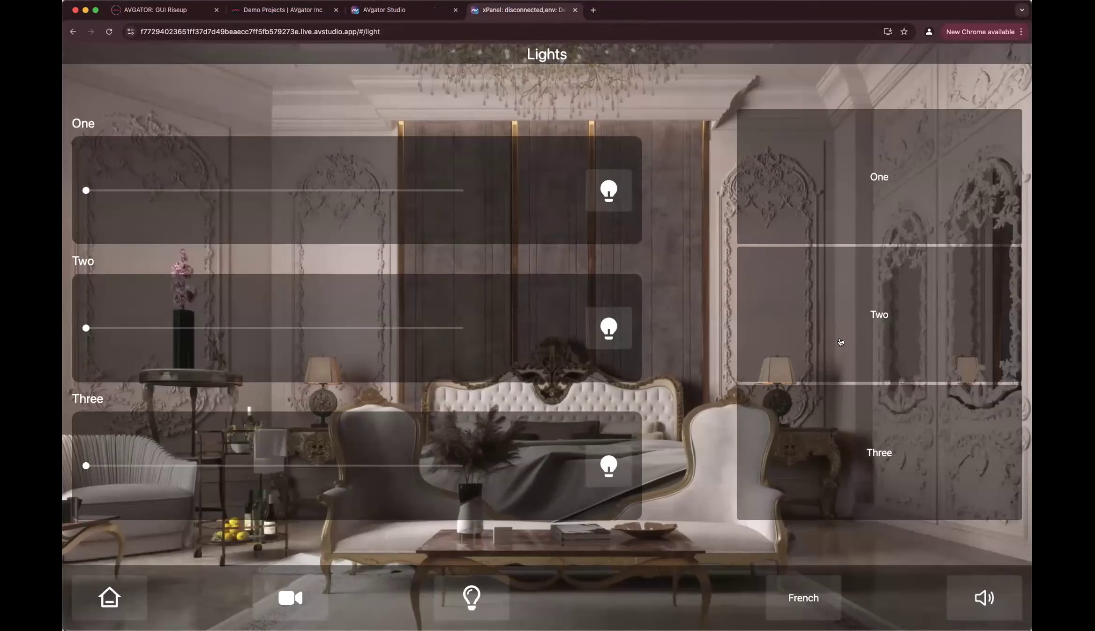
Step: Test the live panel's Video and Main page navigation, the switch to French and the volume popup, ending on the Main page
click(838, 342)
click(290, 600)
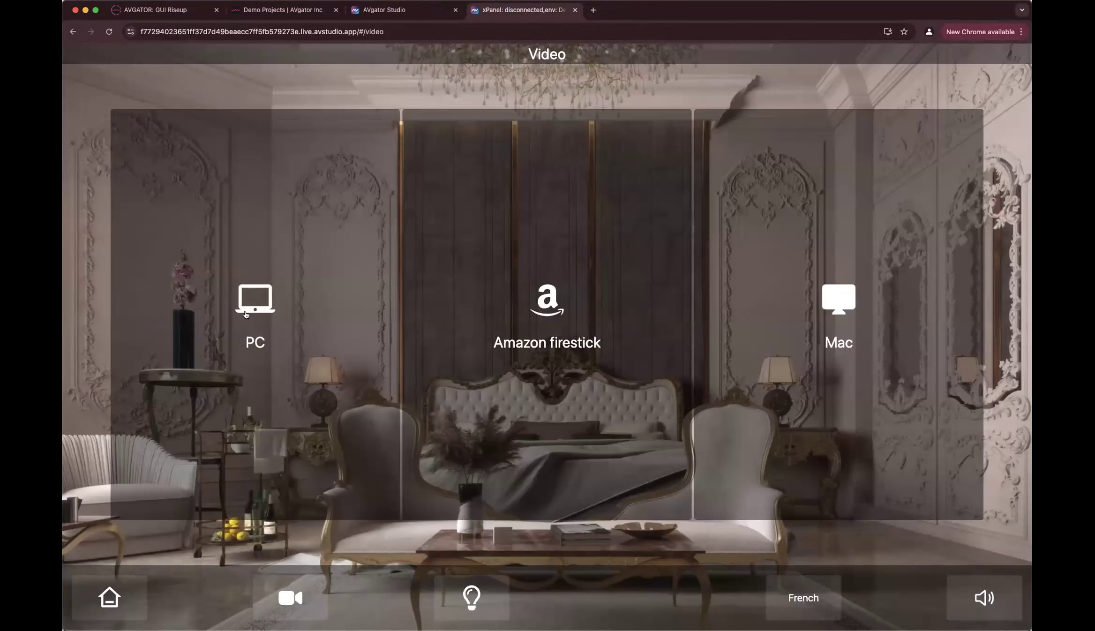
click(123, 588)
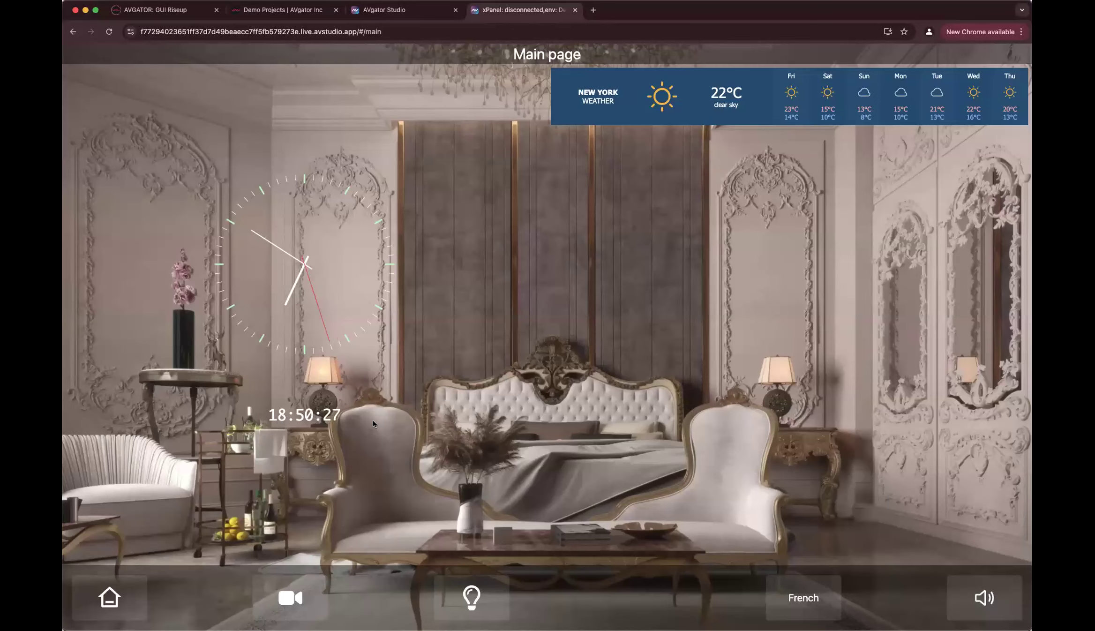
click(793, 605)
click(975, 613)
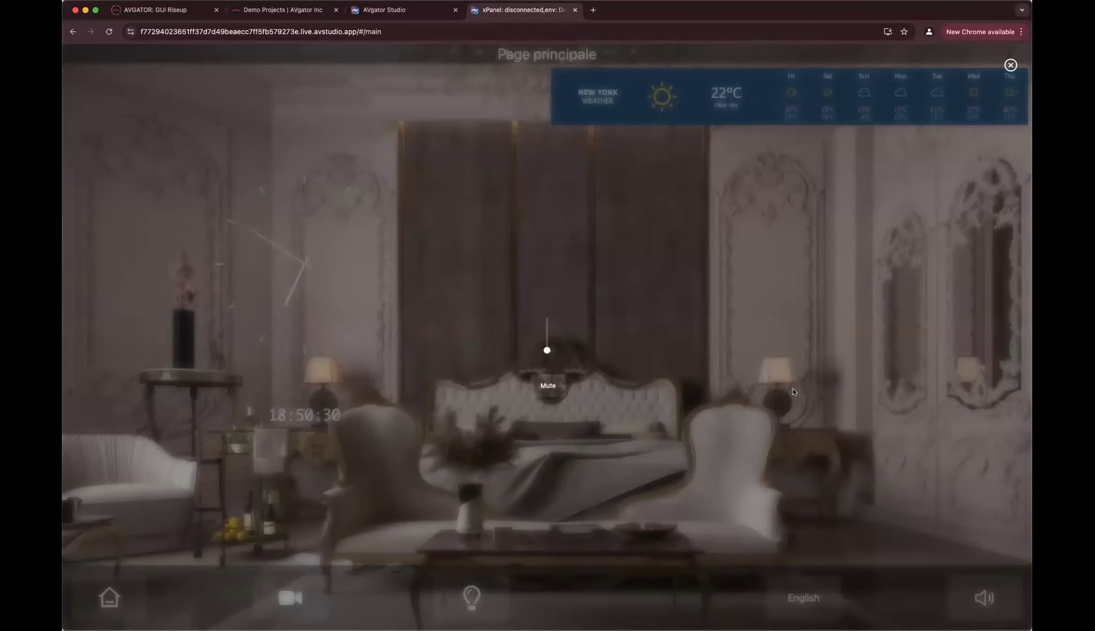
click(669, 285)
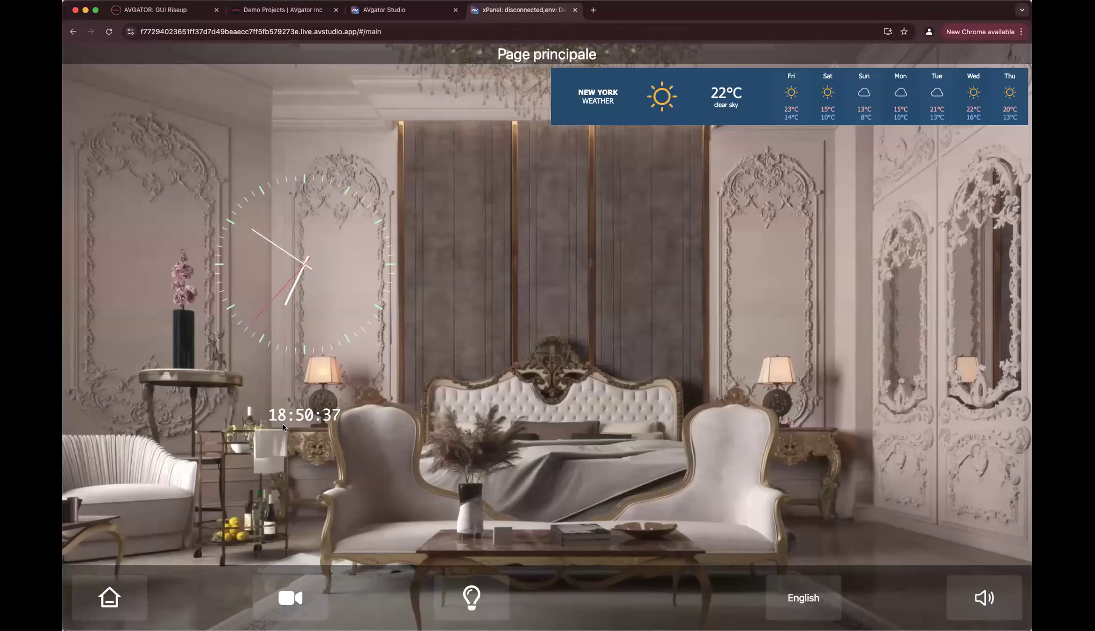
click(296, 599)
click(127, 589)
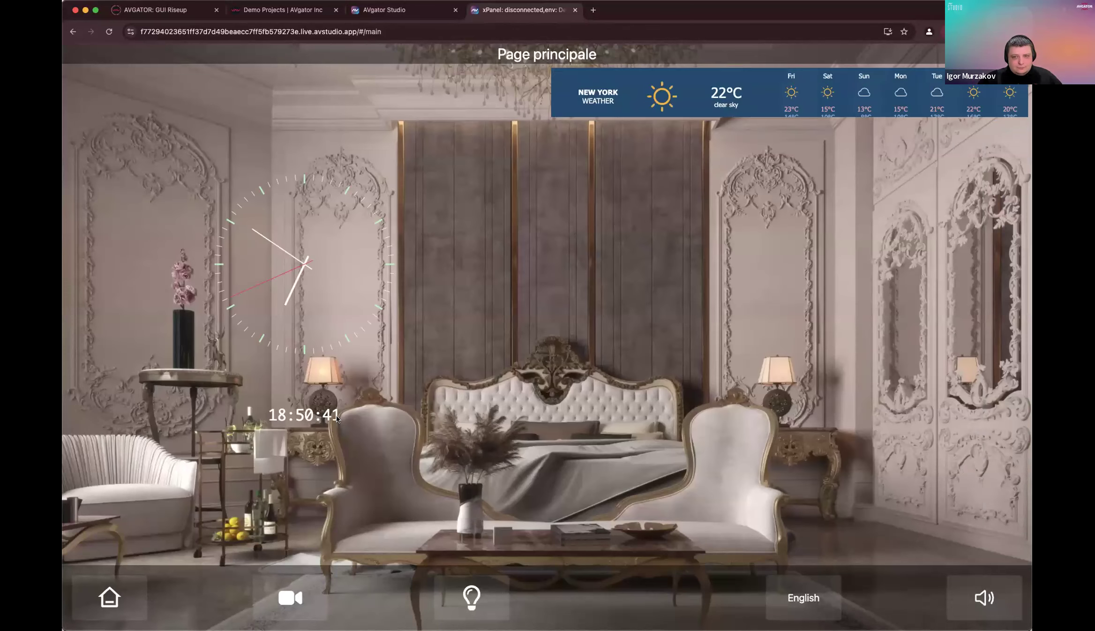
Step: Switch to AVgator Studio and test the light, video and home buttons in the Main page preview, checking the console log
click(411, 11)
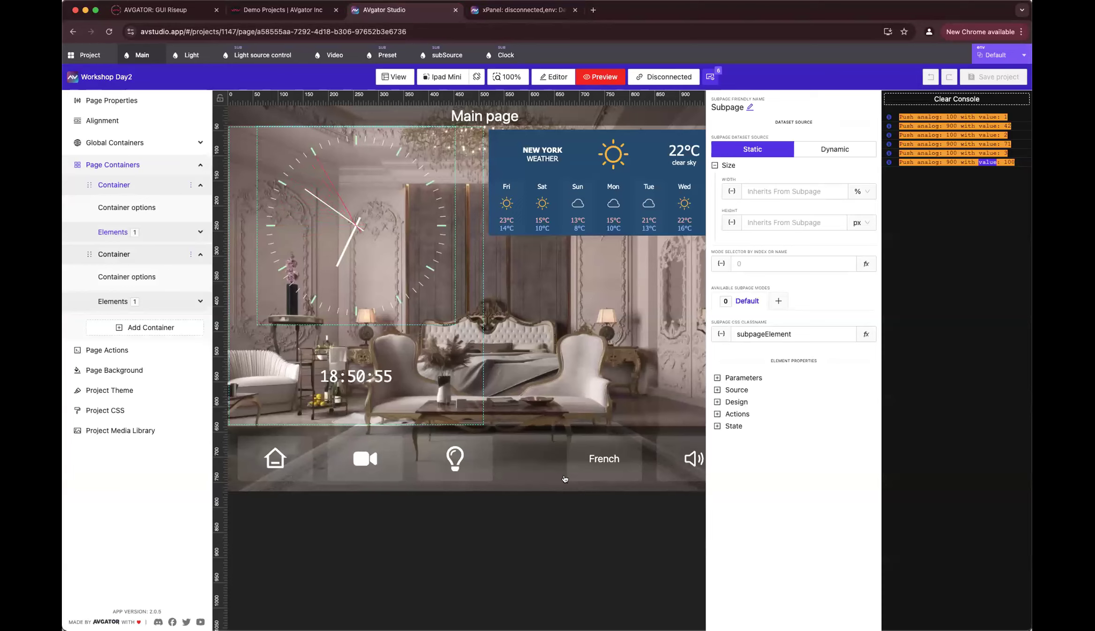
click(455, 465)
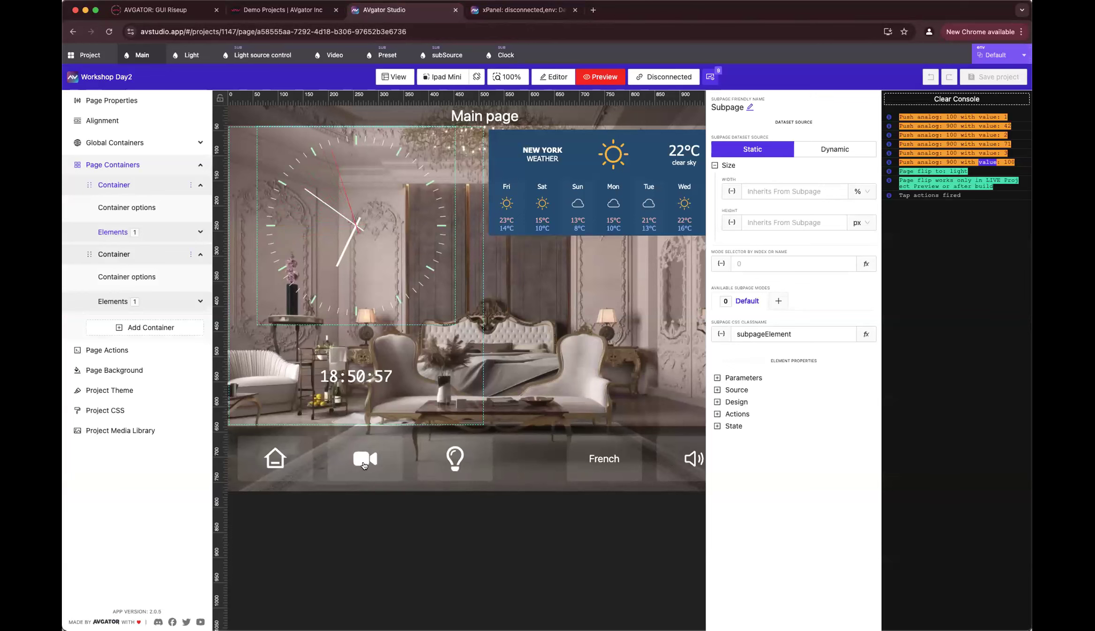
click(364, 465)
click(296, 460)
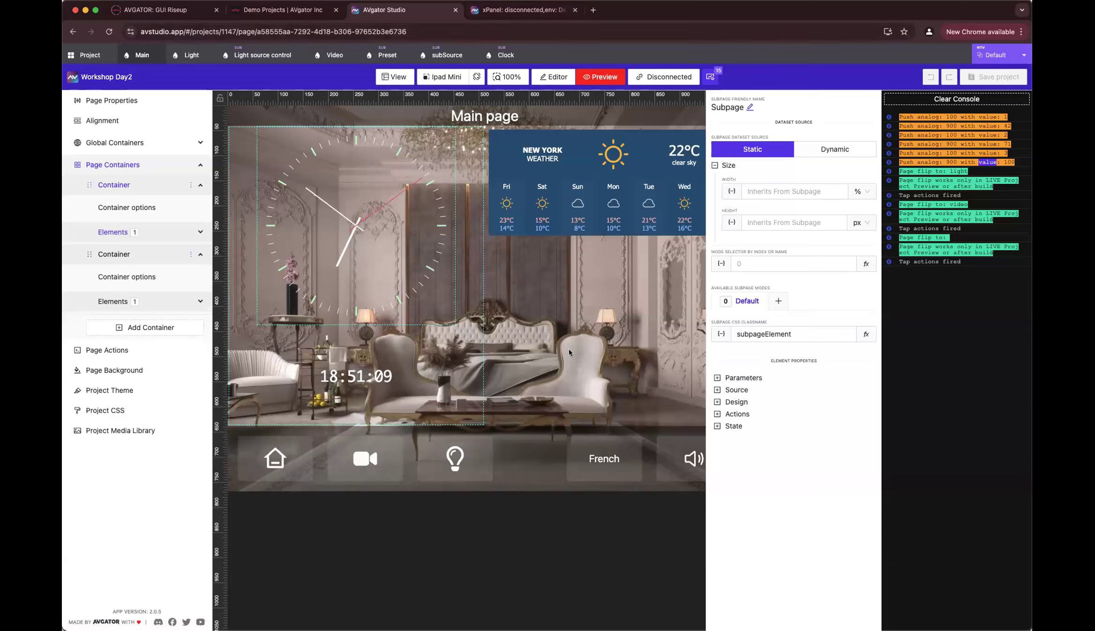
Step: Toggle the previewed Main page repeatedly between French and English and test the light and video page flips in each language
click(600, 457)
click(482, 455)
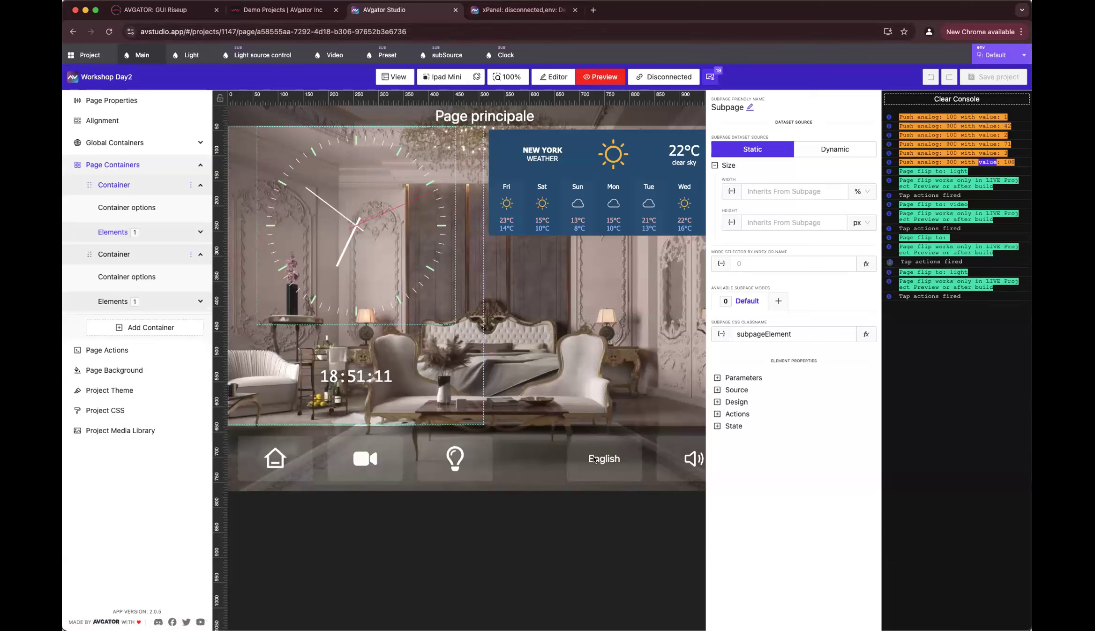
click(586, 458)
click(461, 458)
click(385, 457)
click(471, 458)
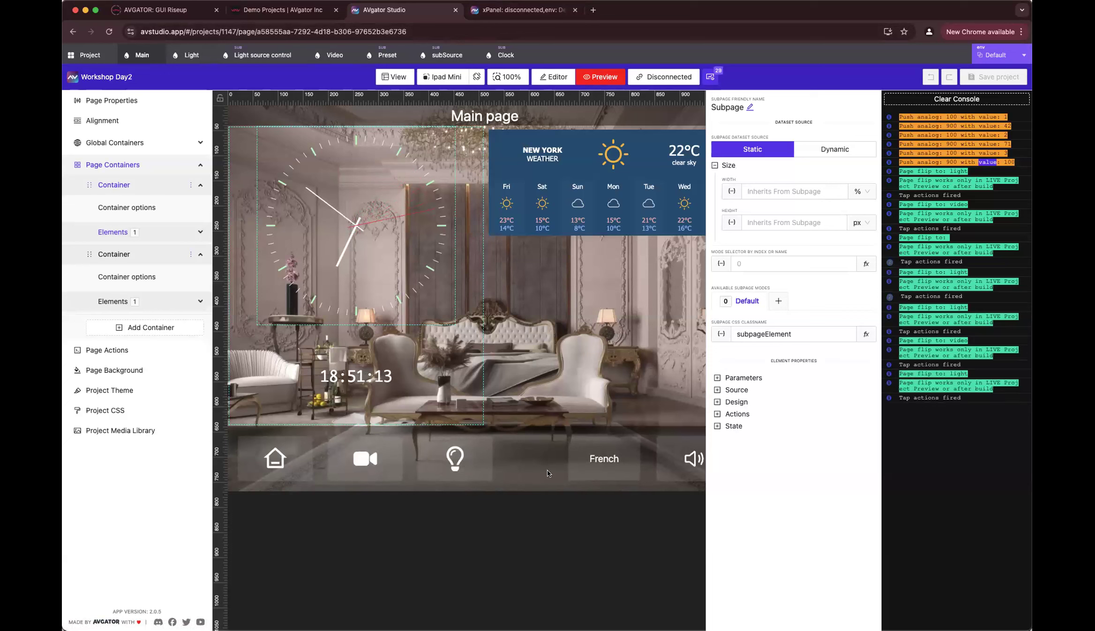
click(602, 459)
click(456, 457)
click(385, 454)
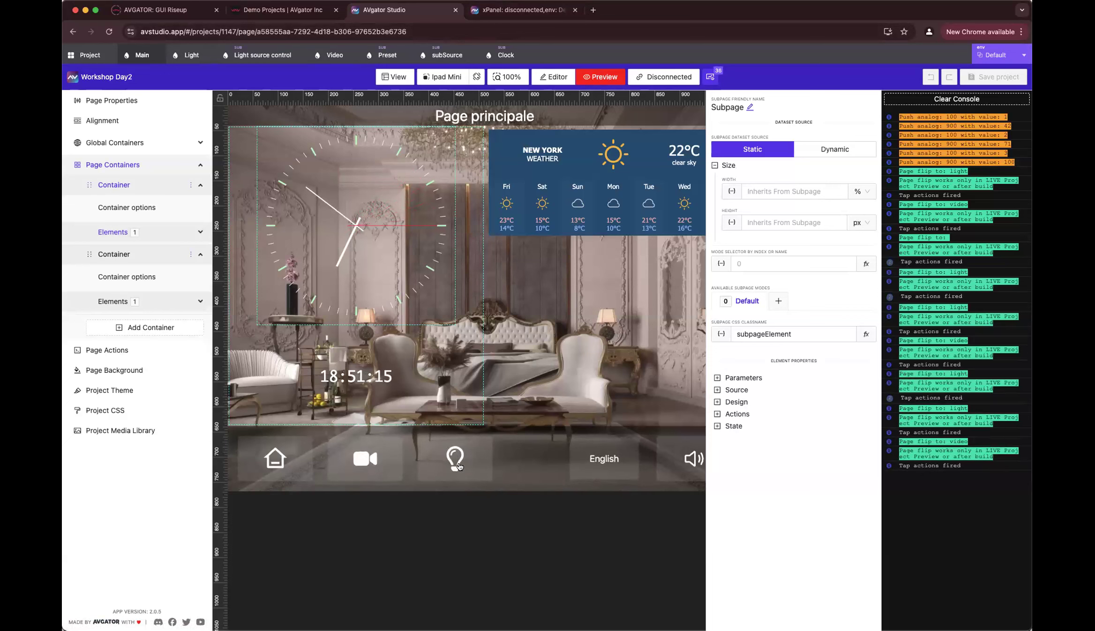
click(604, 458)
click(454, 459)
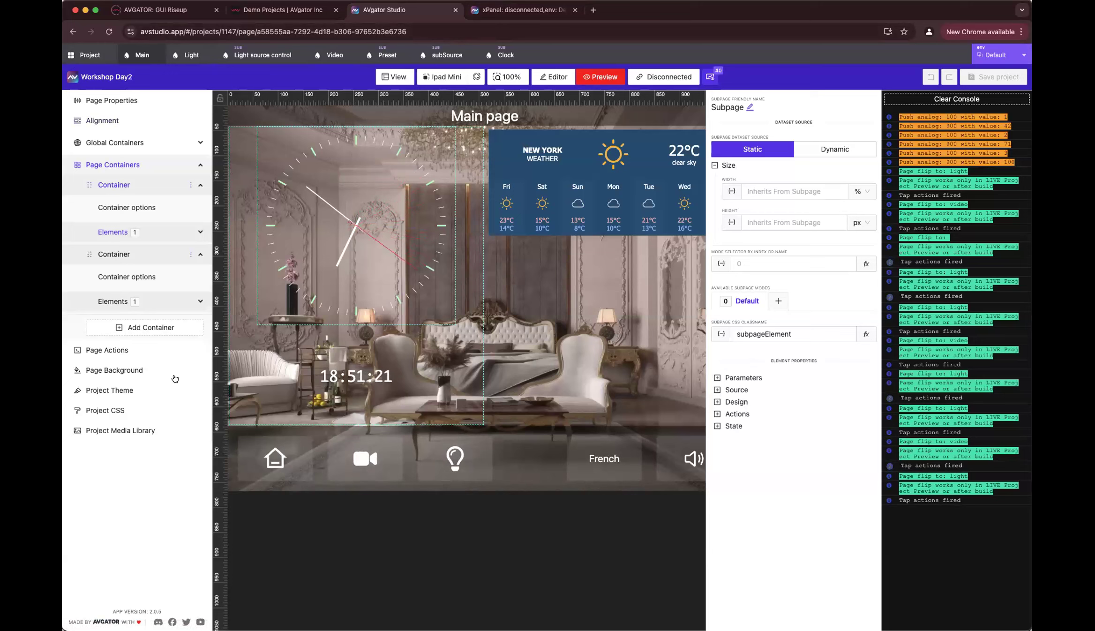
Step: Review the project theme's variables for text color, primary color and border radius
click(112, 391)
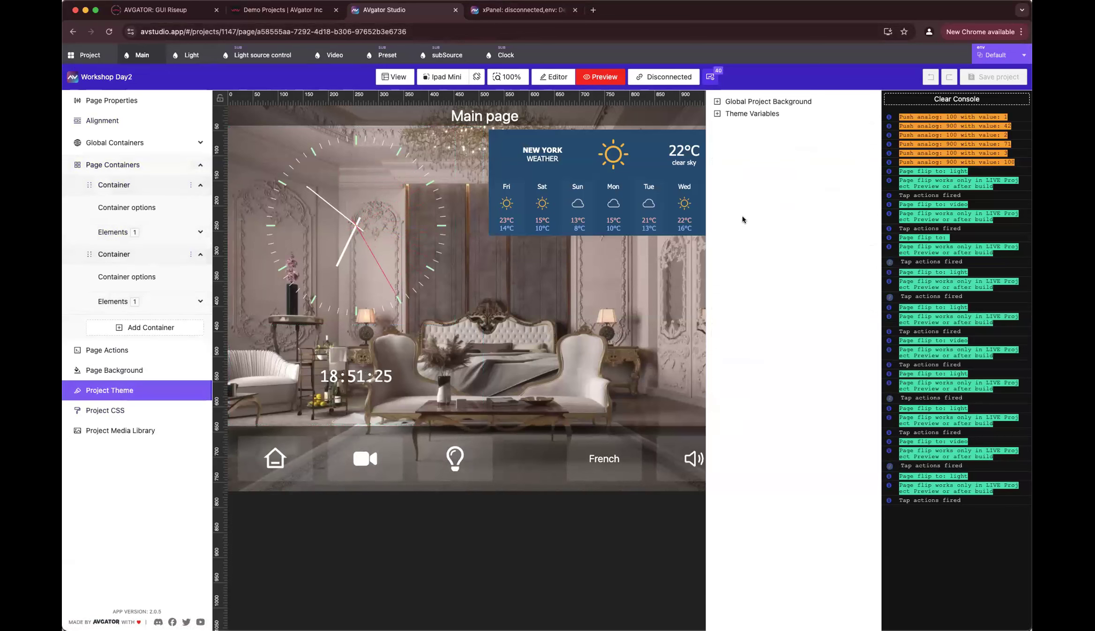
click(717, 113)
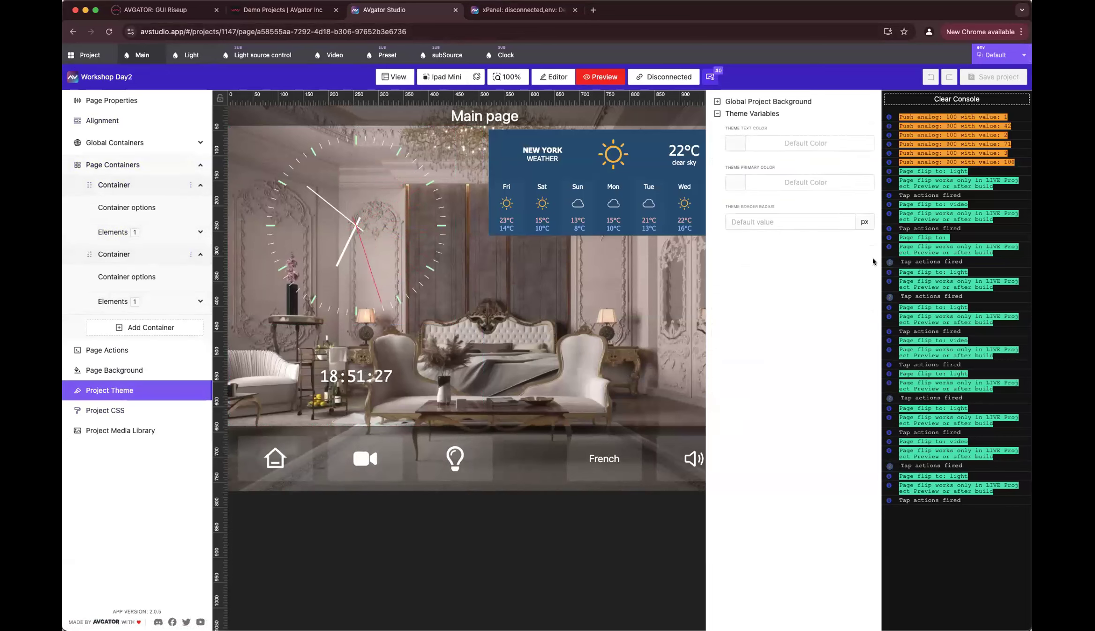
click(780, 226)
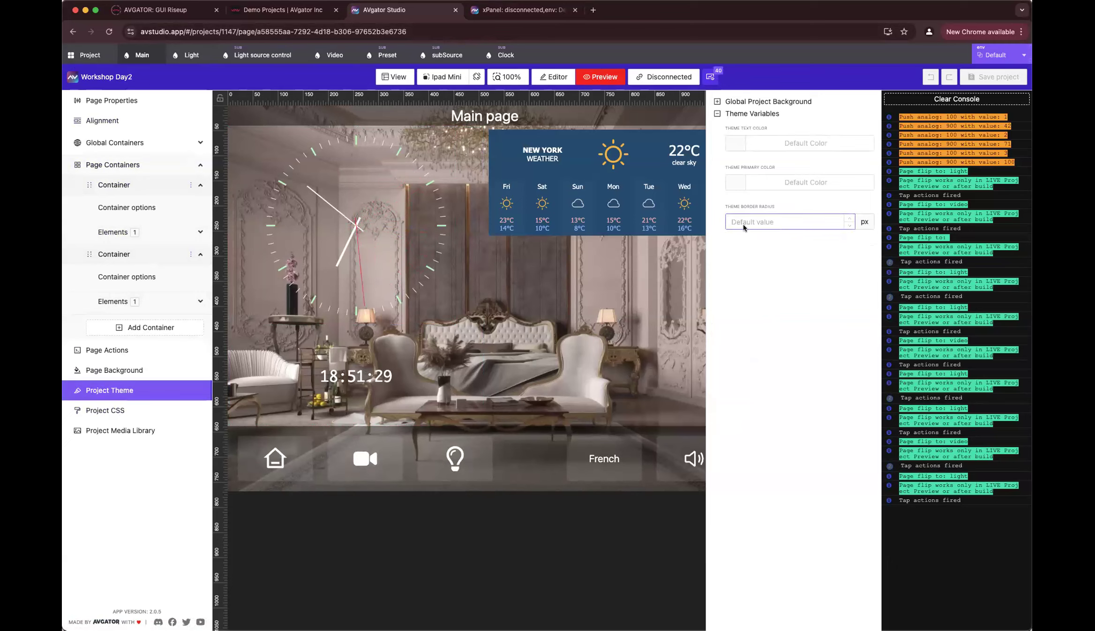
click(759, 288)
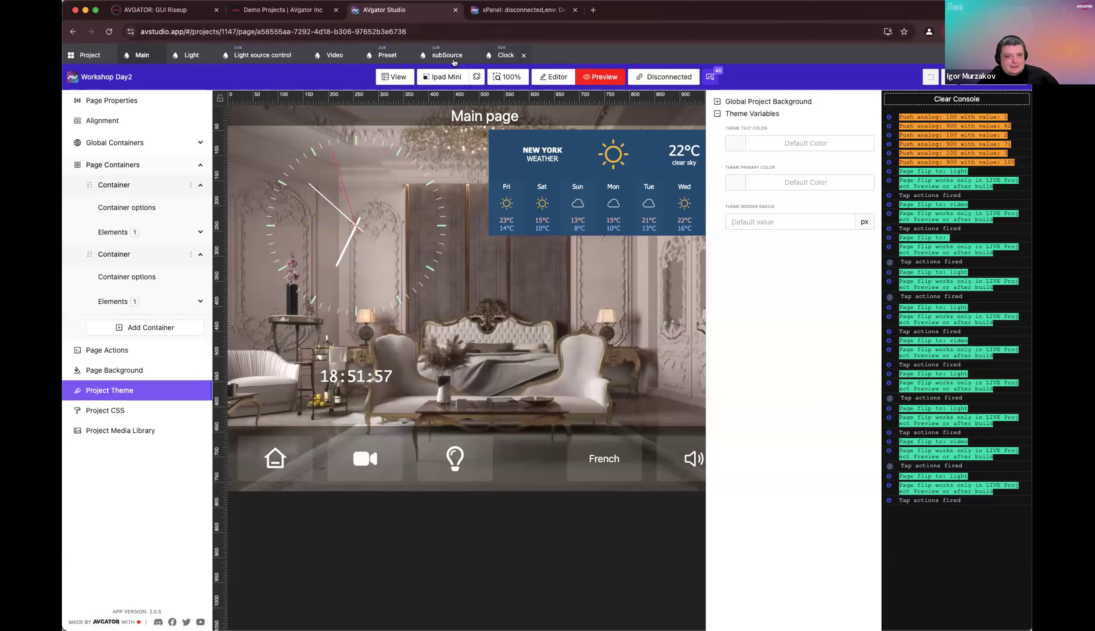
Step: Open the Clock subpage in editor mode and delete the digital DateTime element from its lower container
click(494, 61)
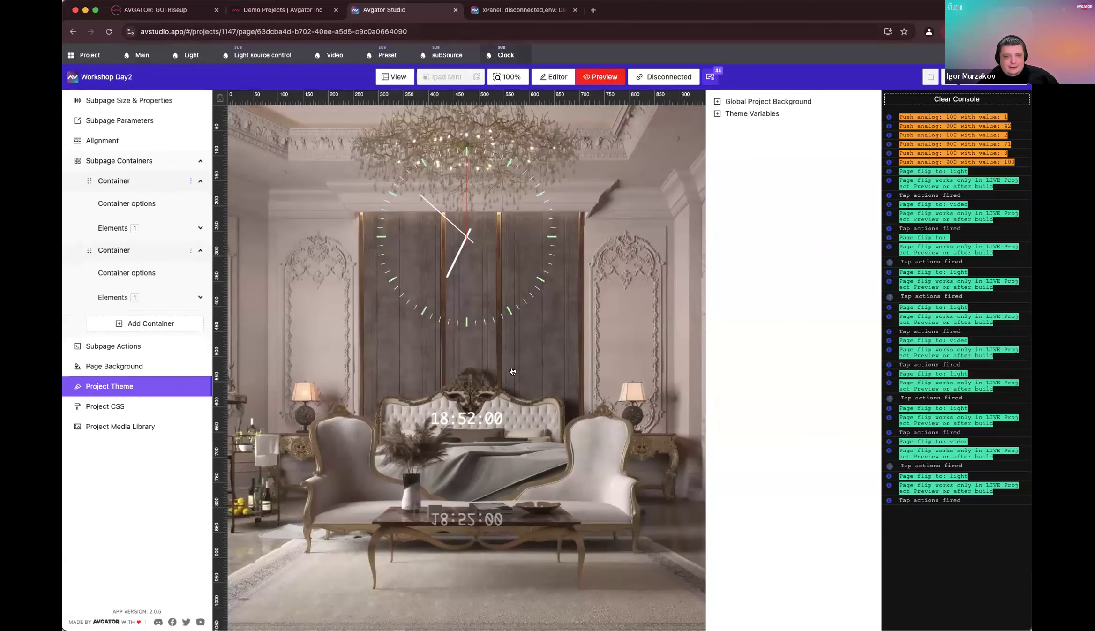
click(551, 74)
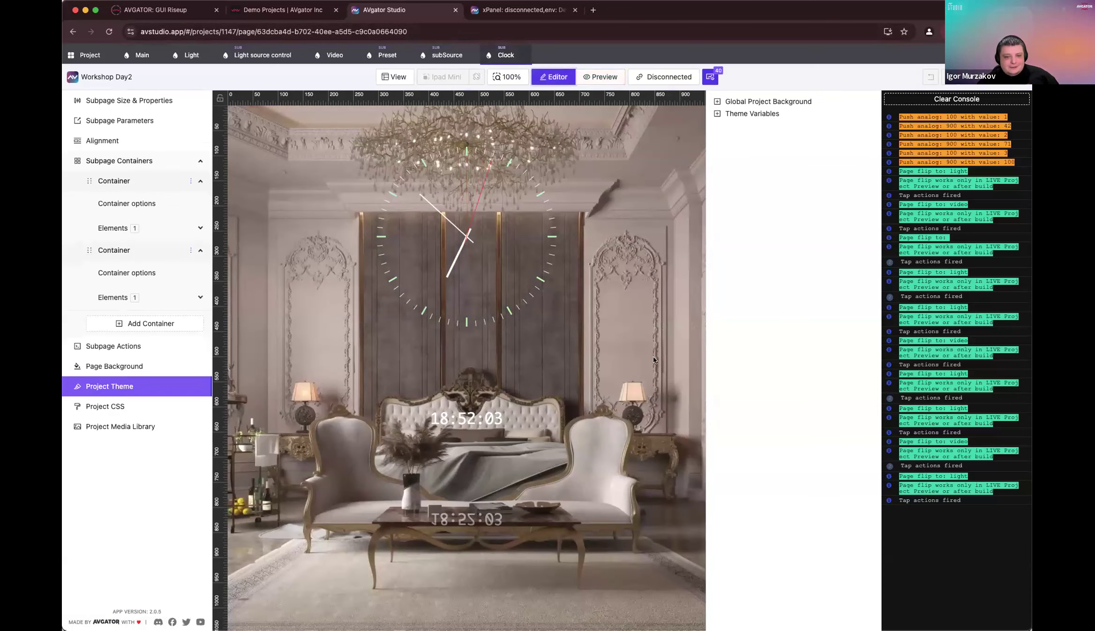
click(478, 422)
right_click(505, 412)
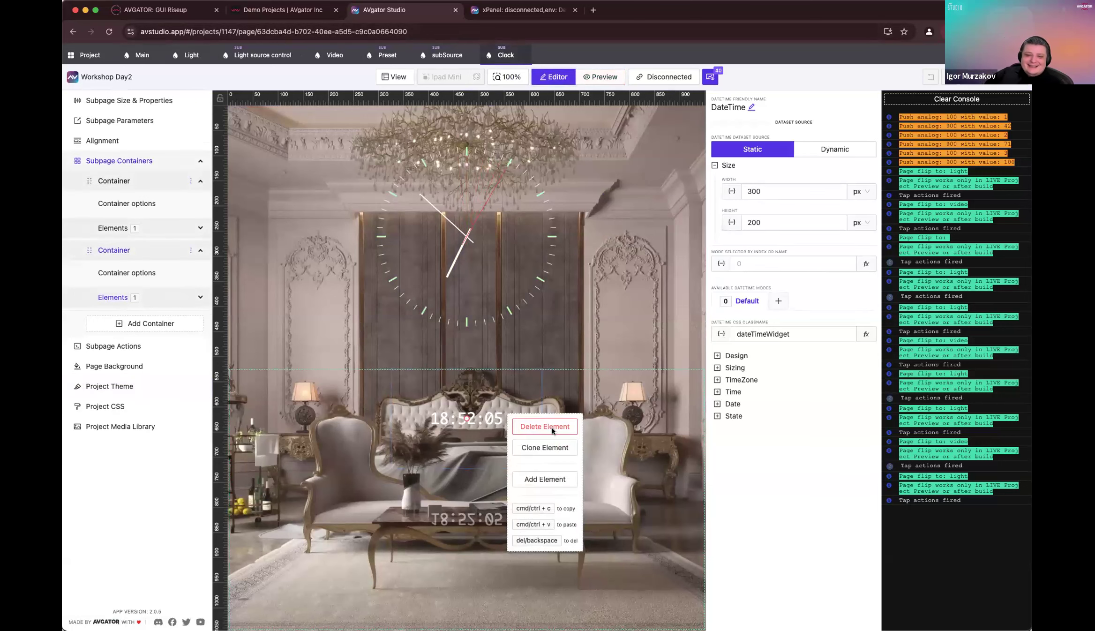
click(551, 428)
Step: Add a Button element to the Clock subpage's empty lower container, keeping the default name
click(442, 502)
right_click(387, 407)
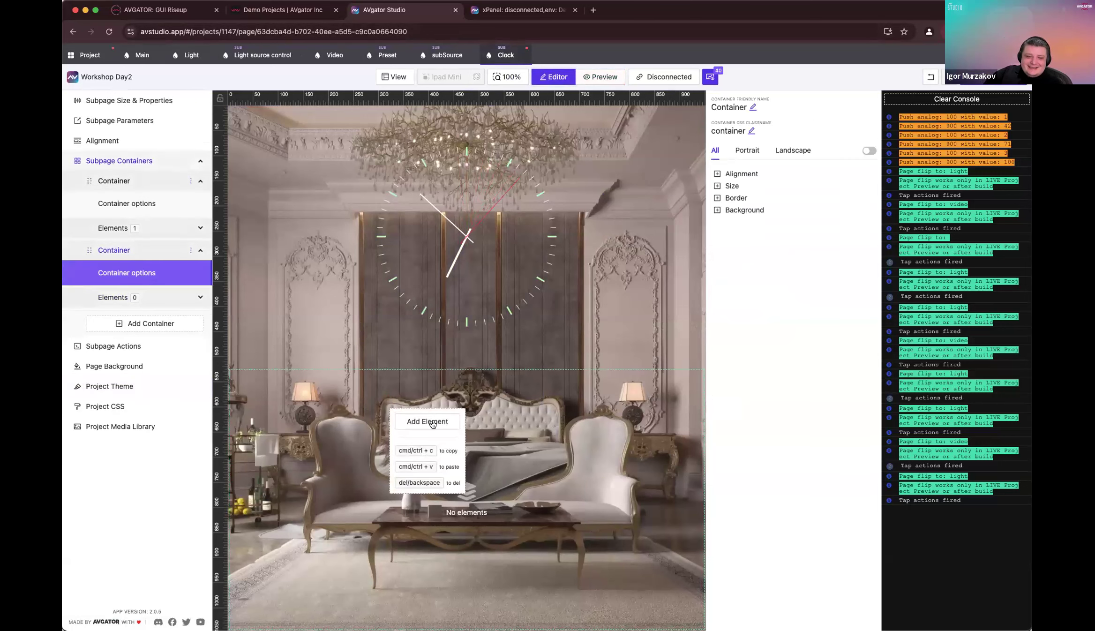
click(427, 421)
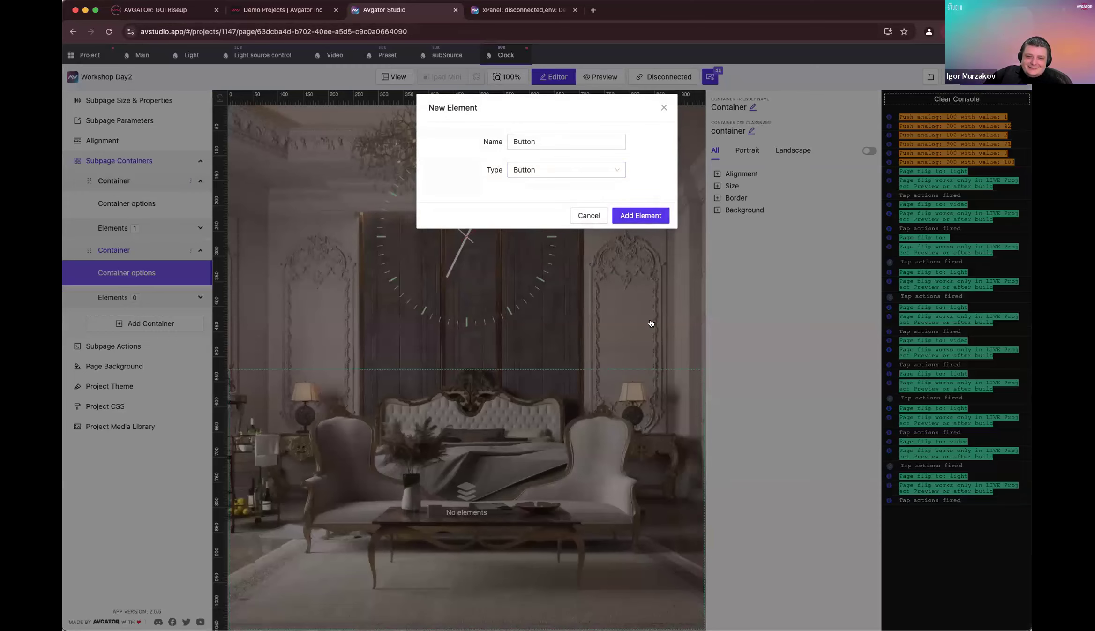
click(642, 215)
Step: Set the new button's text to "Volume Down" and bring up the button's element options
click(467, 378)
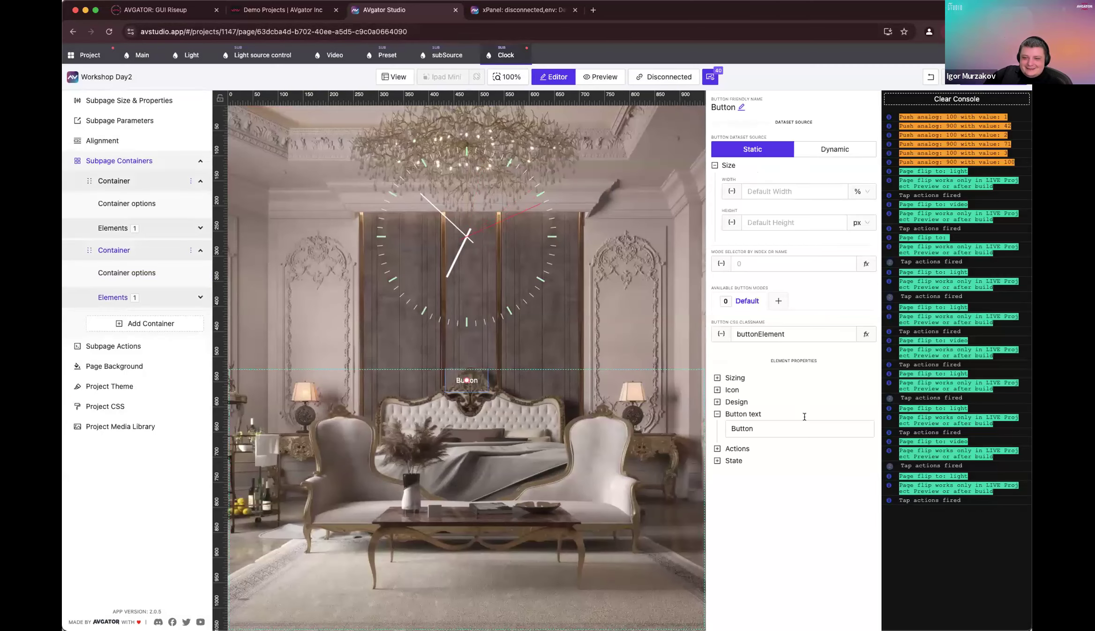
click(781, 426)
triple_click(537, 187)
text(Volupe)
key(BackSpace)
key(BackSpace)
key(BackSpace)
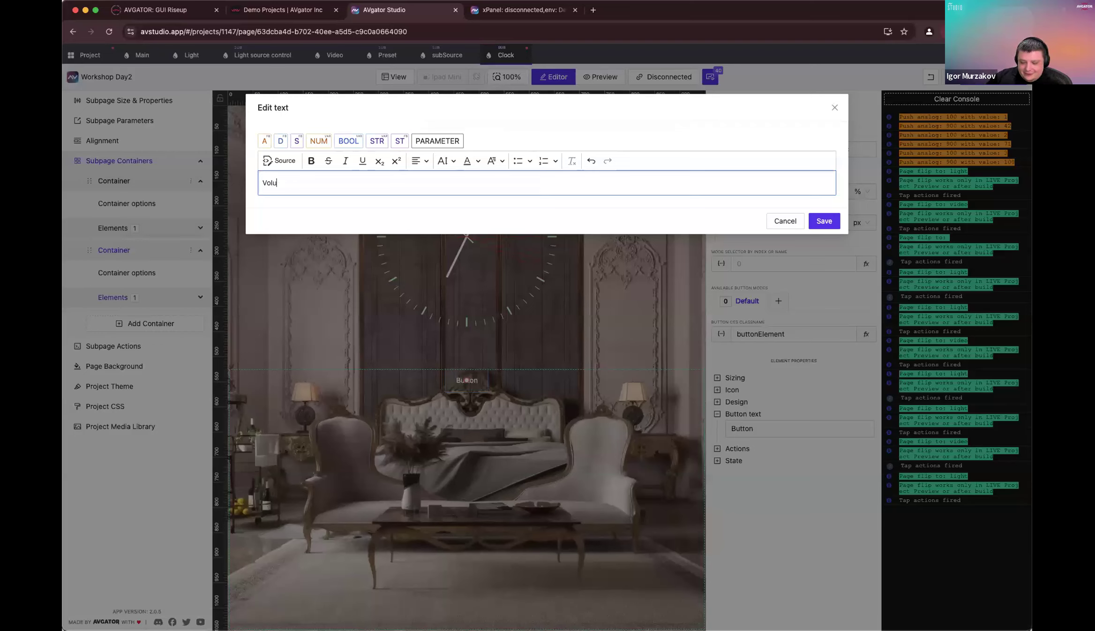
text(me Donwn)
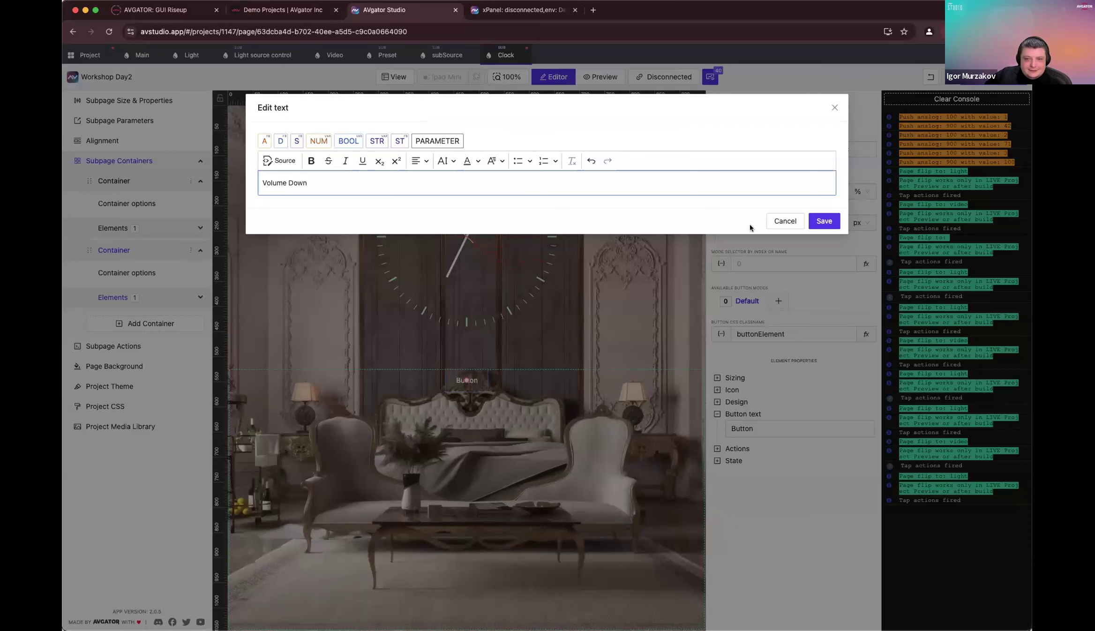
click(821, 220)
click(478, 386)
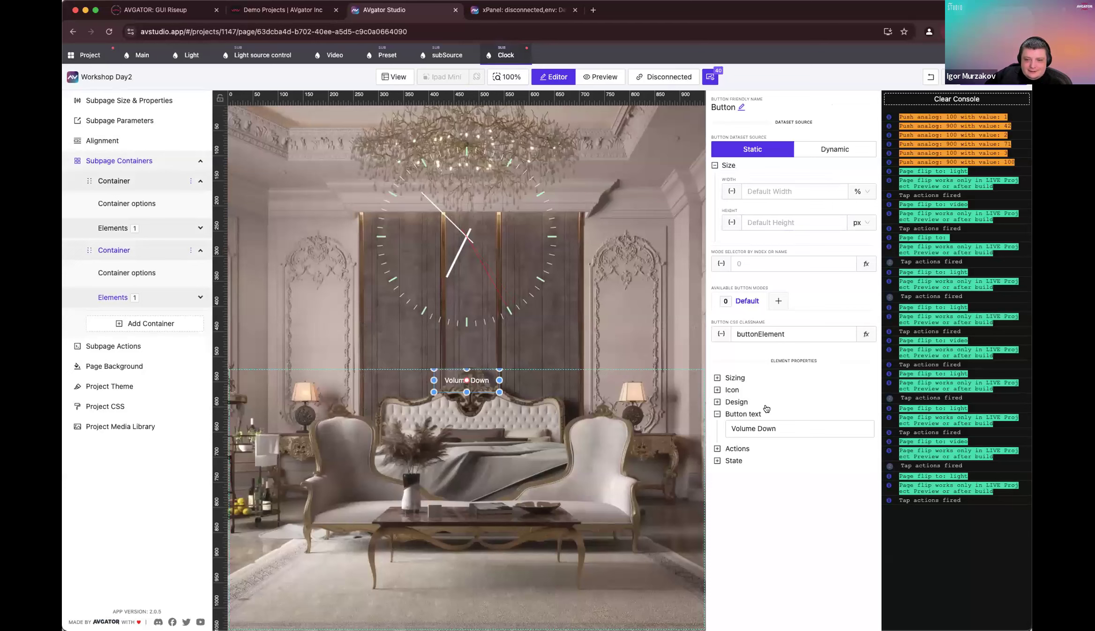
right_click(478, 383)
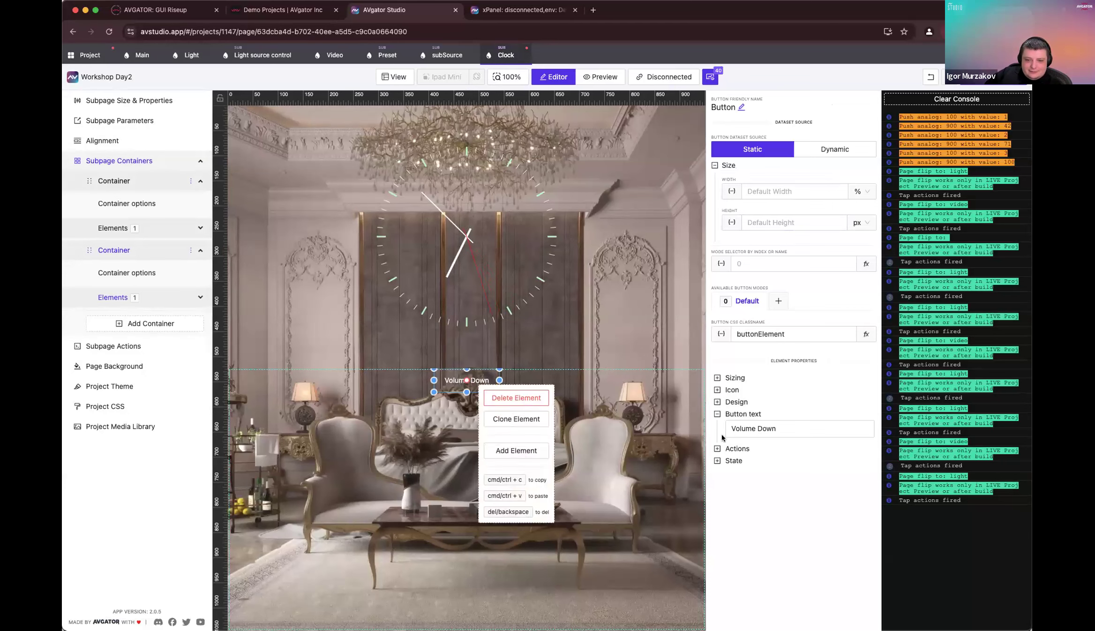
Step: Start a new action for the Volume Down button and name it "Set down the volume"
click(496, 393)
click(490, 381)
click(737, 448)
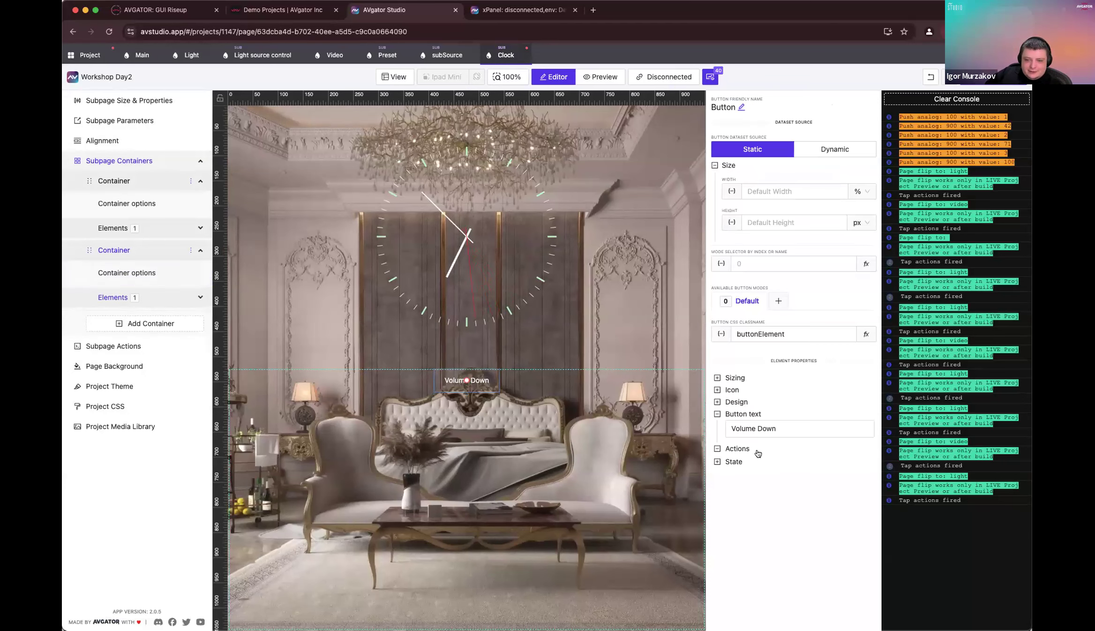
click(805, 506)
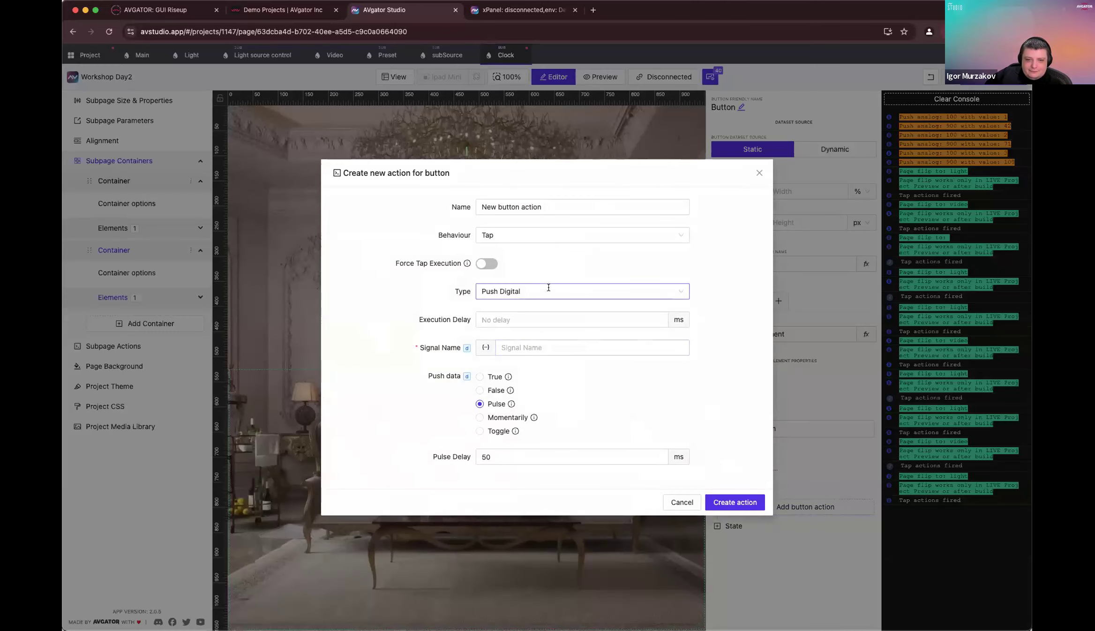
triple_click(546, 202)
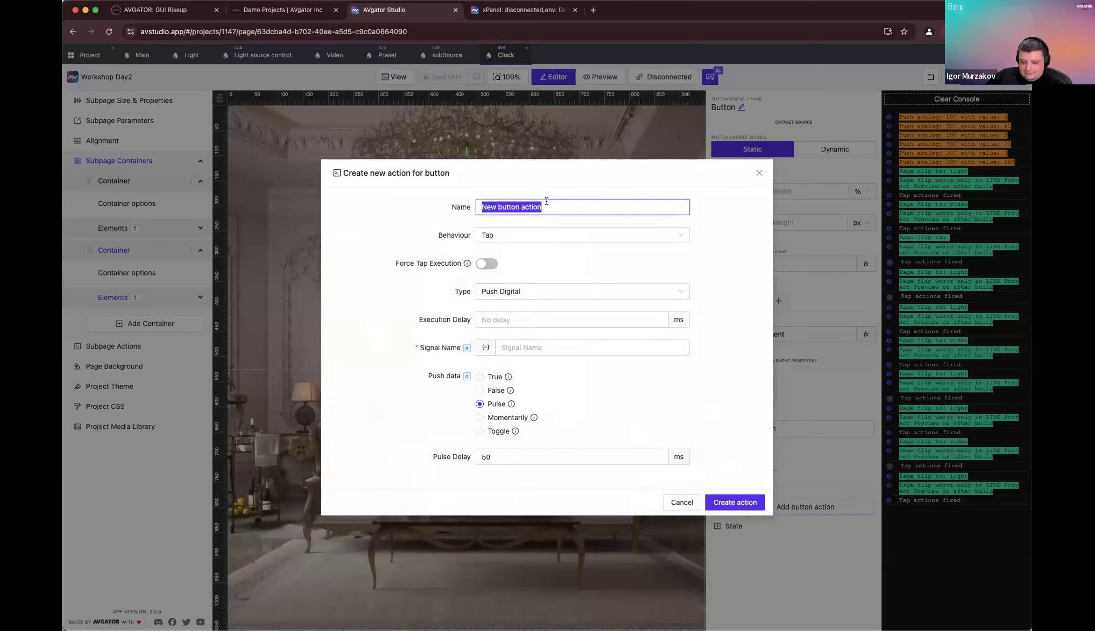
text(Set down the vo)
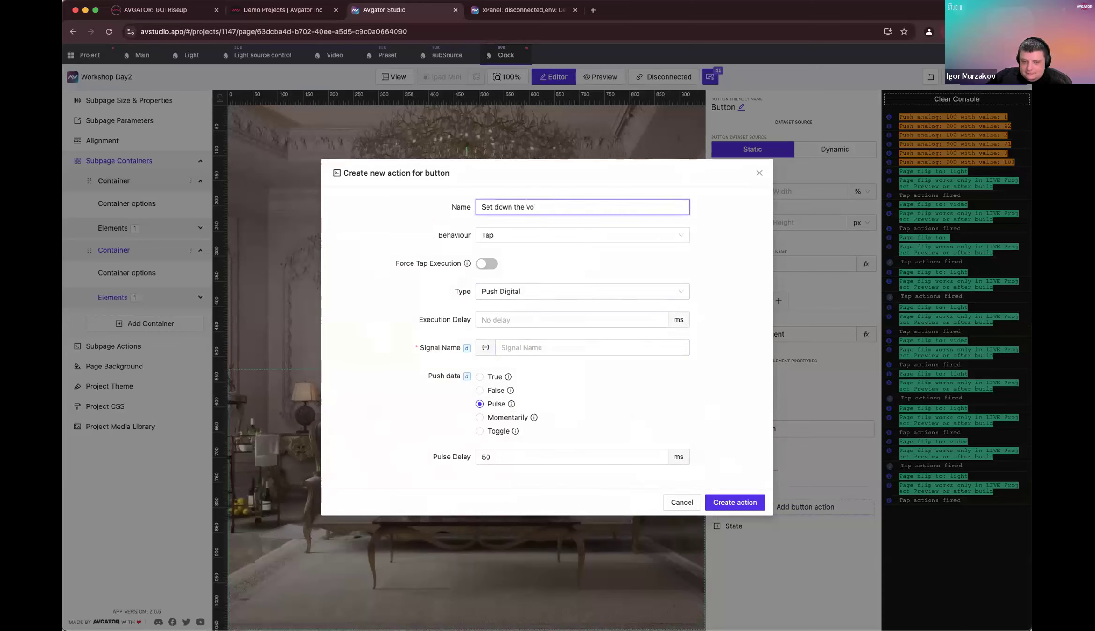
text(lu)
key(BackSpace)
text(lume)
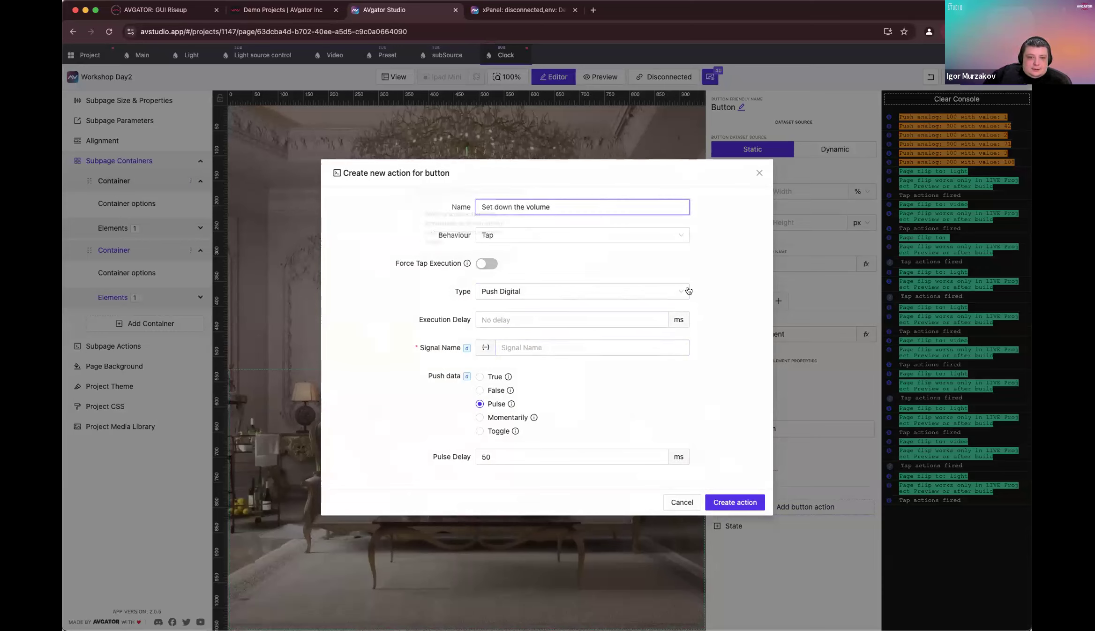
Step: Try the Hold behaviour for the new action and set it back to Tap
click(521, 233)
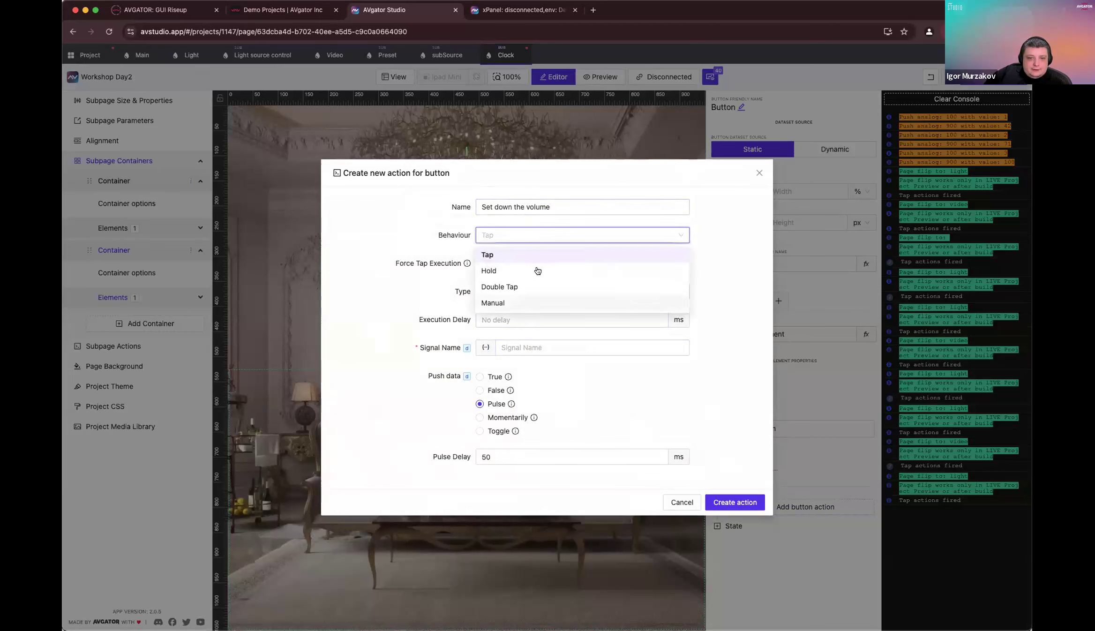
click(538, 271)
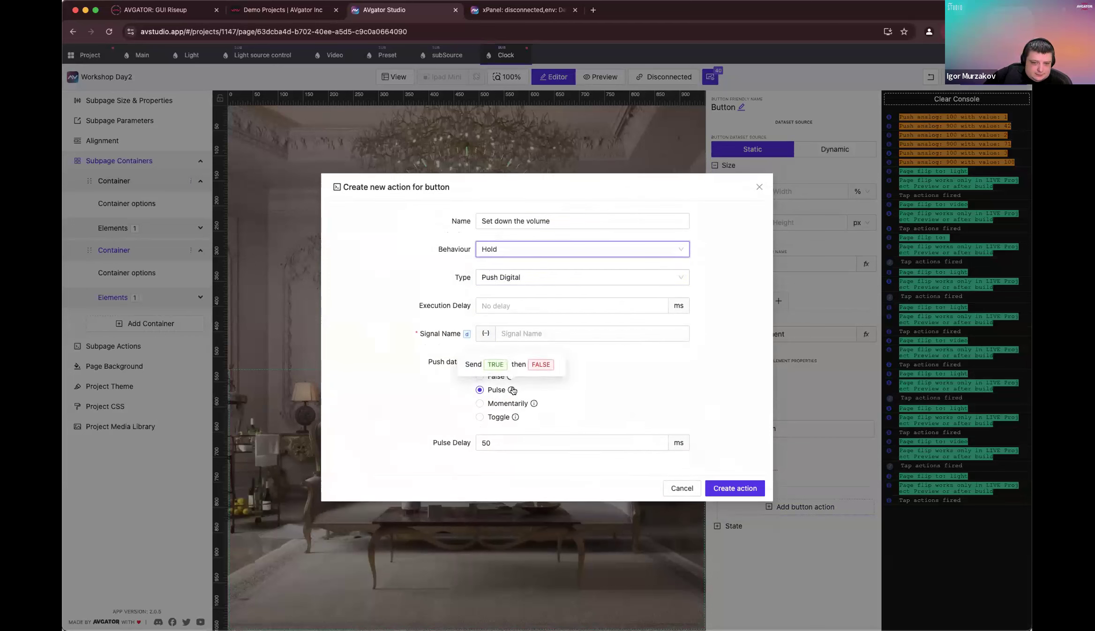
key(Tab)
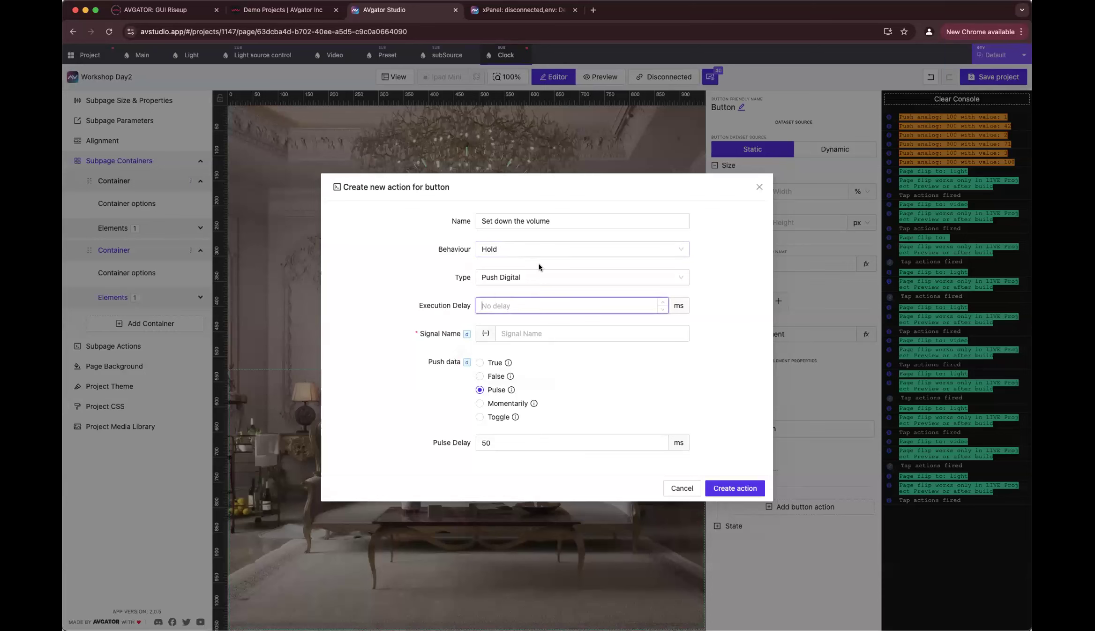
click(547, 281)
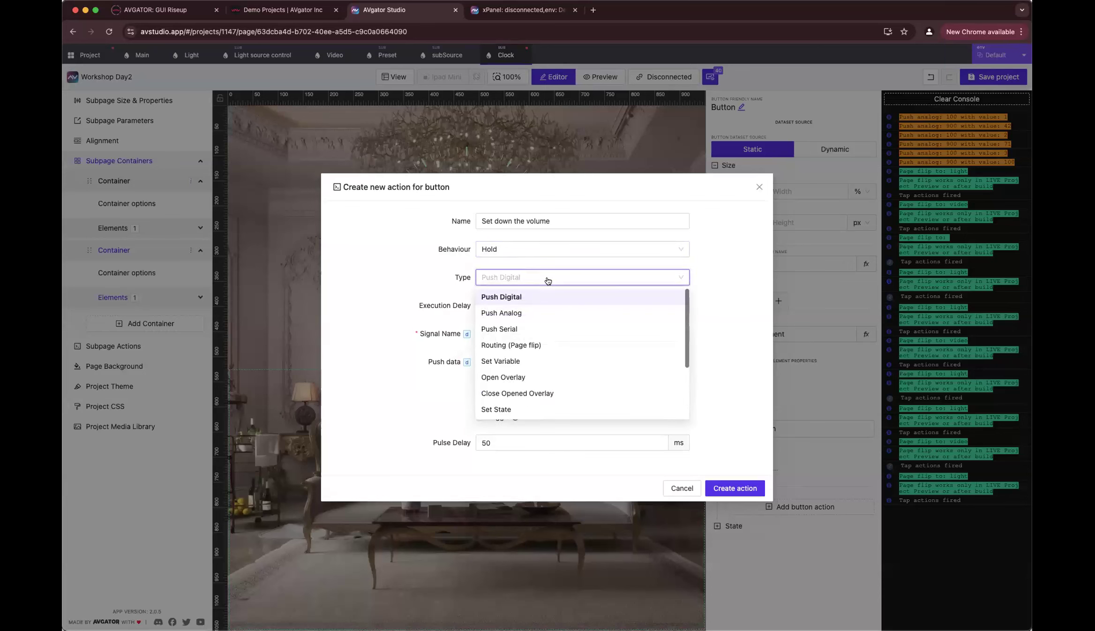
click(442, 279)
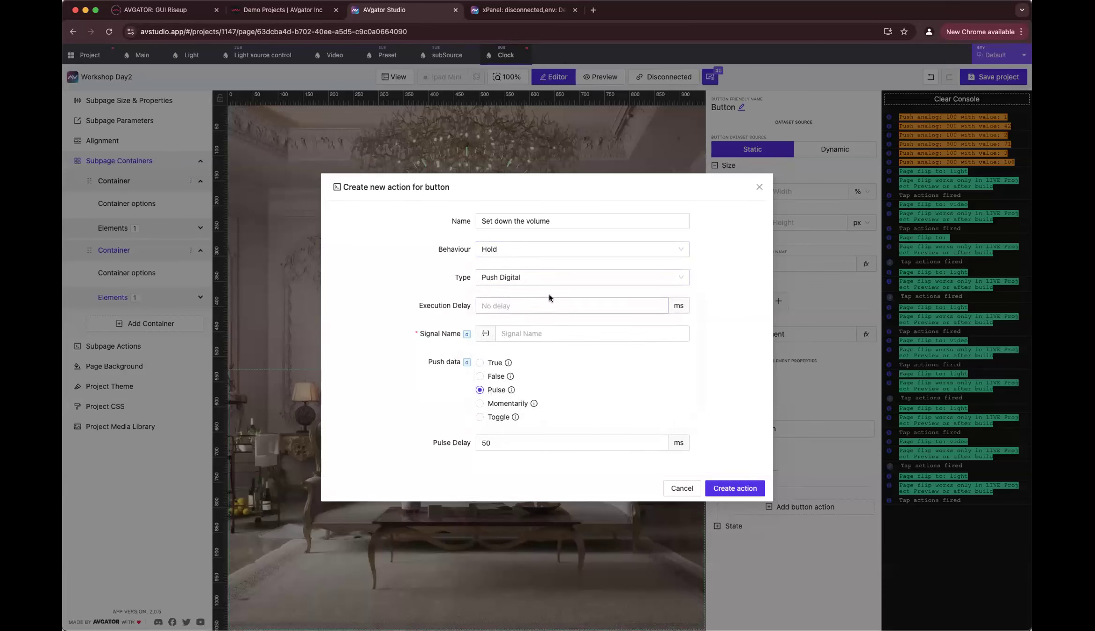
click(518, 250)
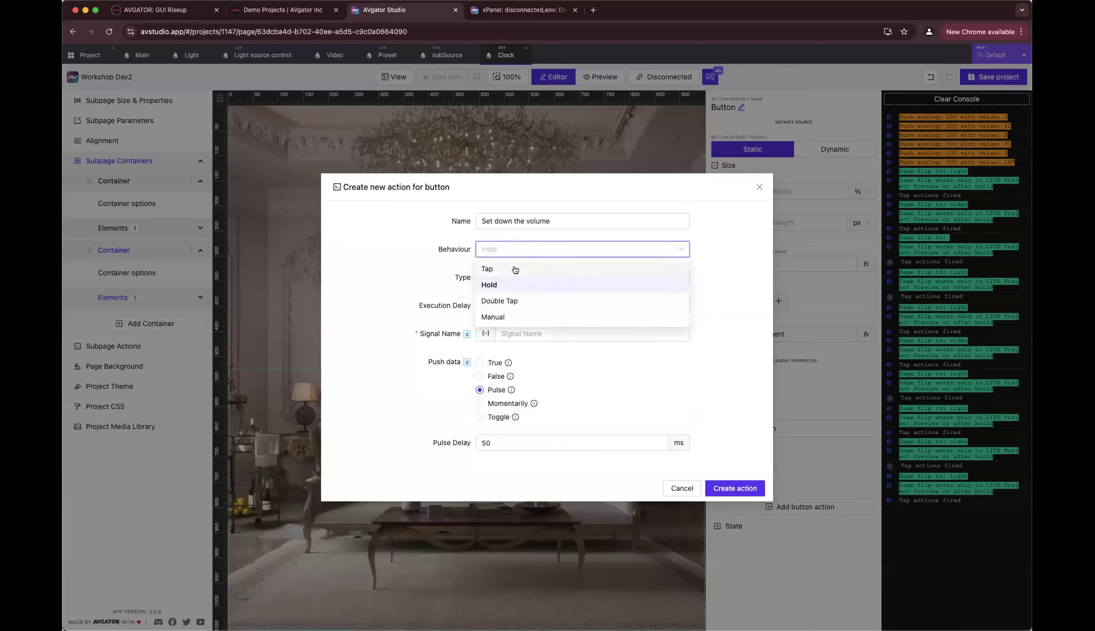
click(515, 269)
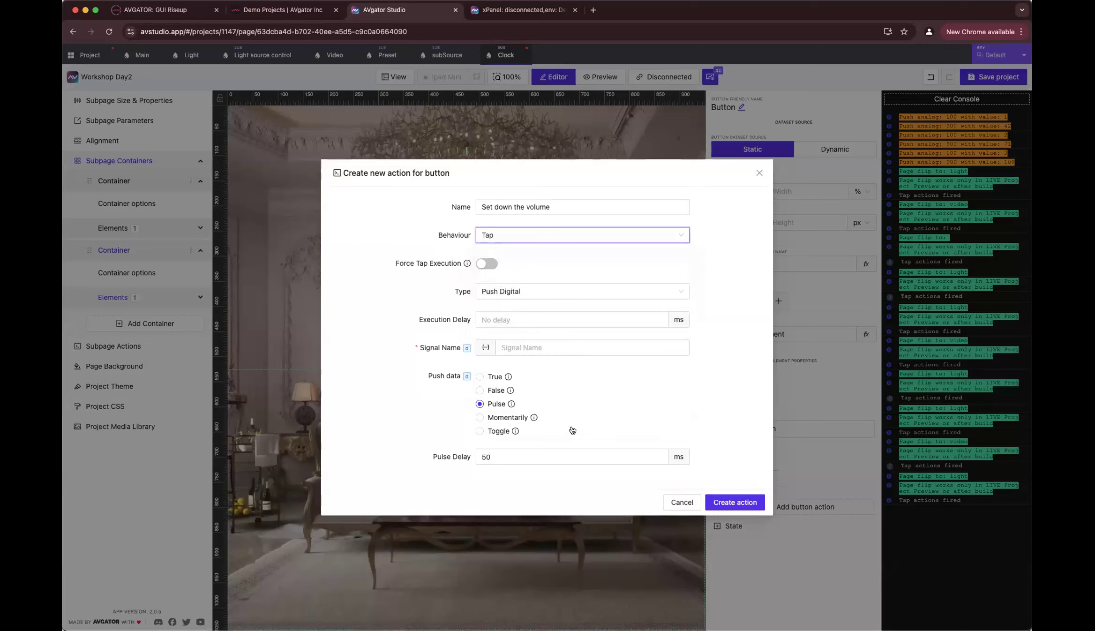
Step: Set the action's push data to Momentarily with signal name 80 and create the action
click(524, 418)
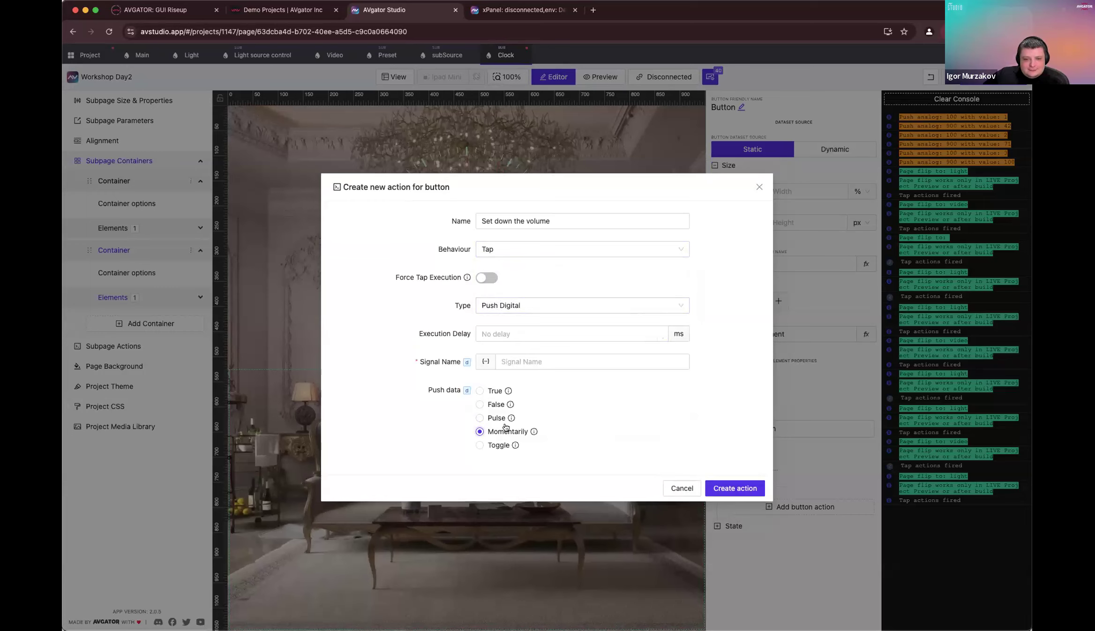
click(554, 361)
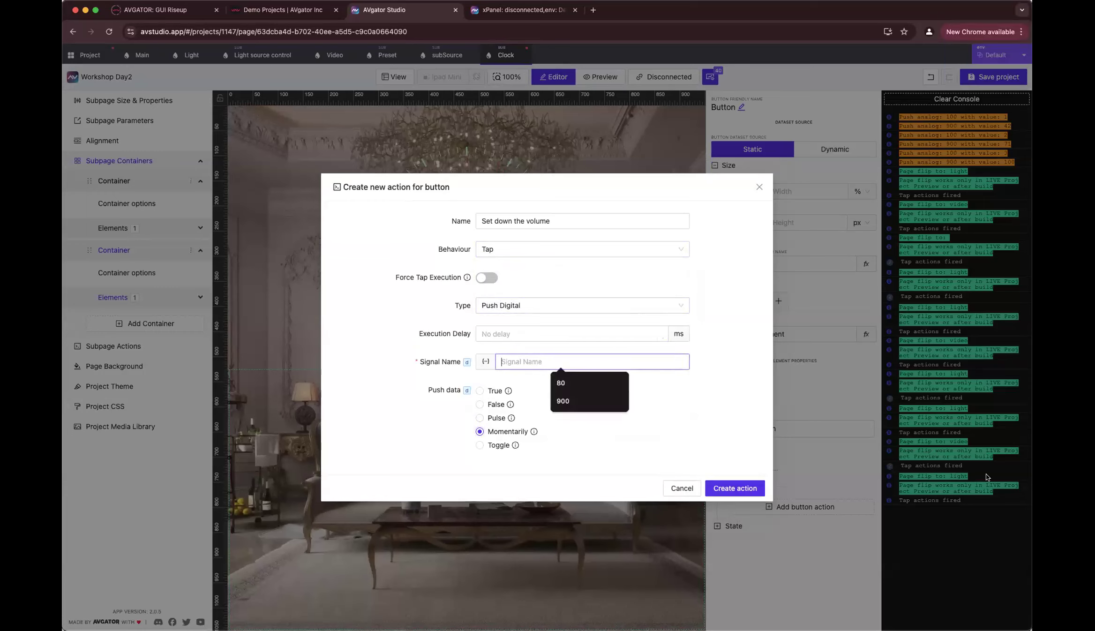
click(574, 385)
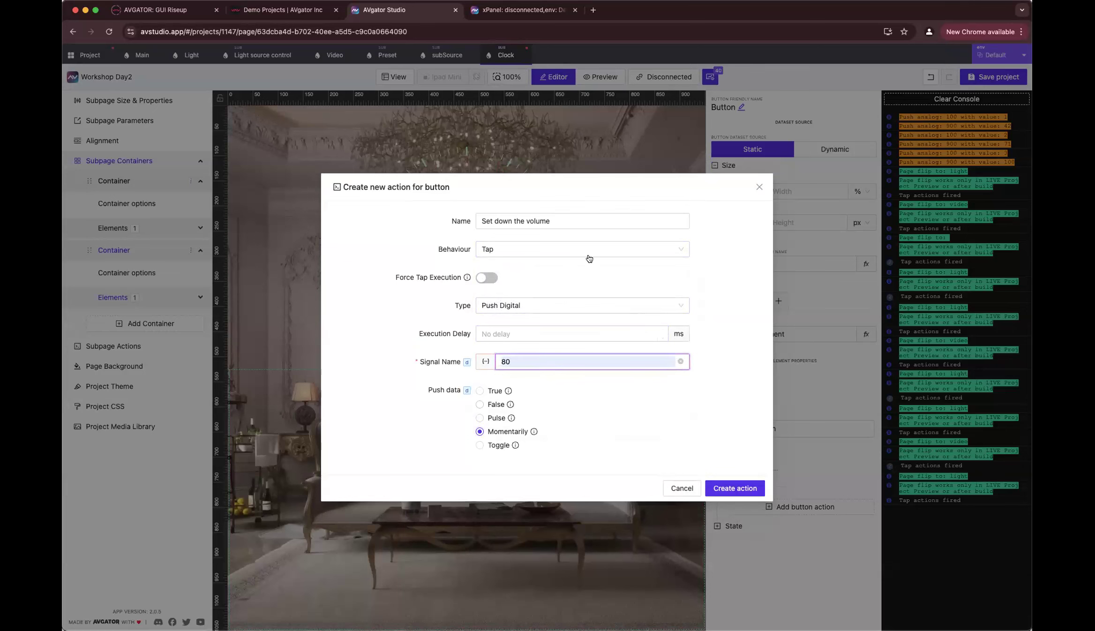
click(734, 489)
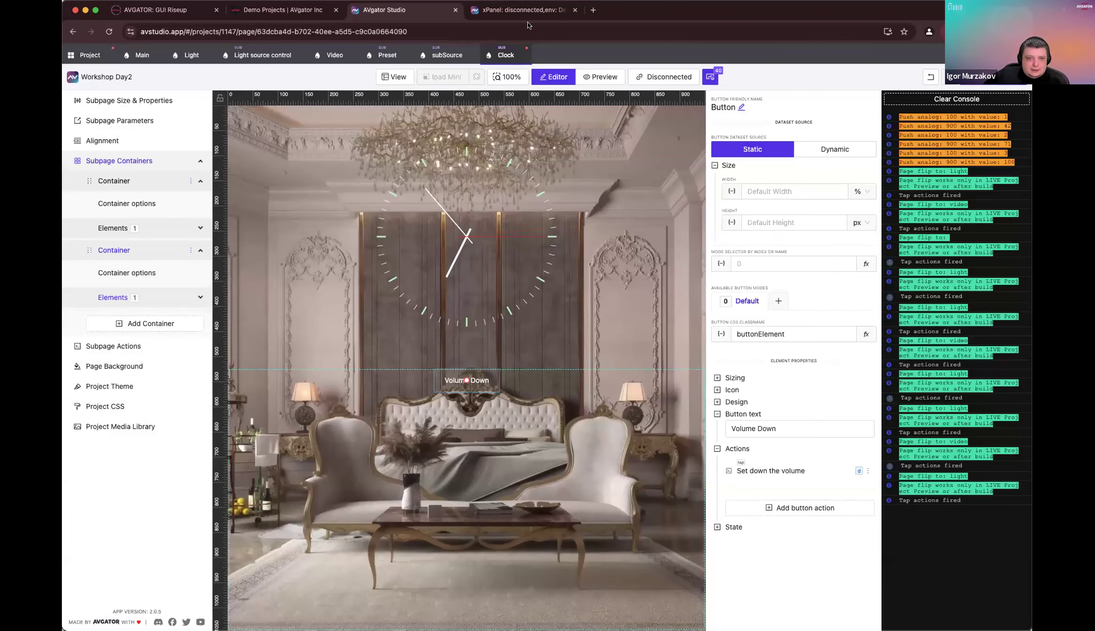
Step: Clone the Volume Down button once within the Clock subpage's lower container
right_click(476, 381)
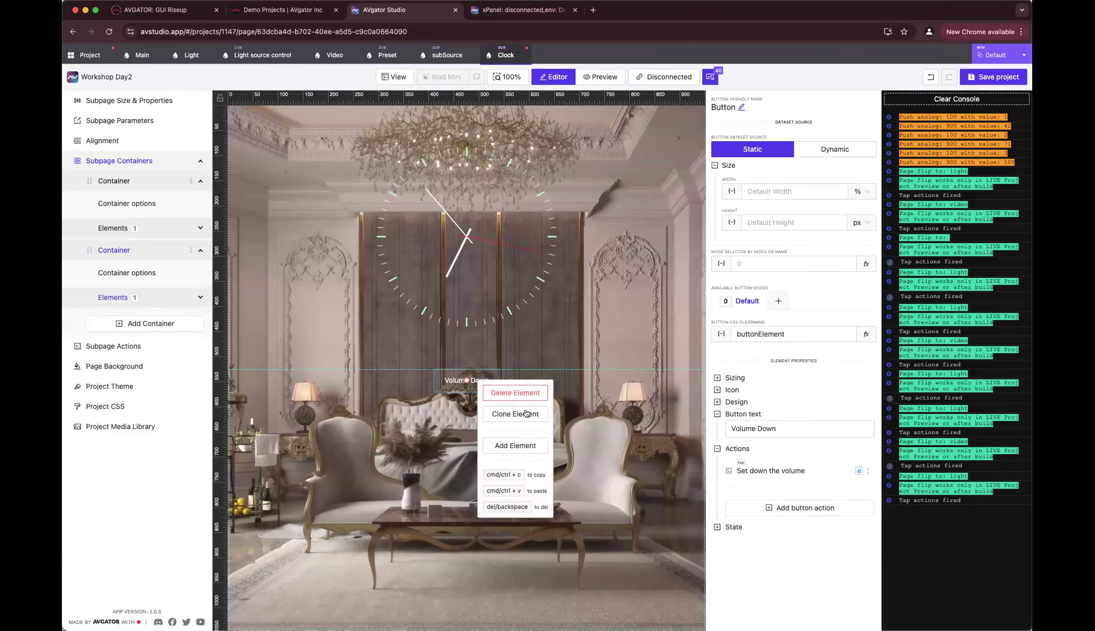
click(526, 413)
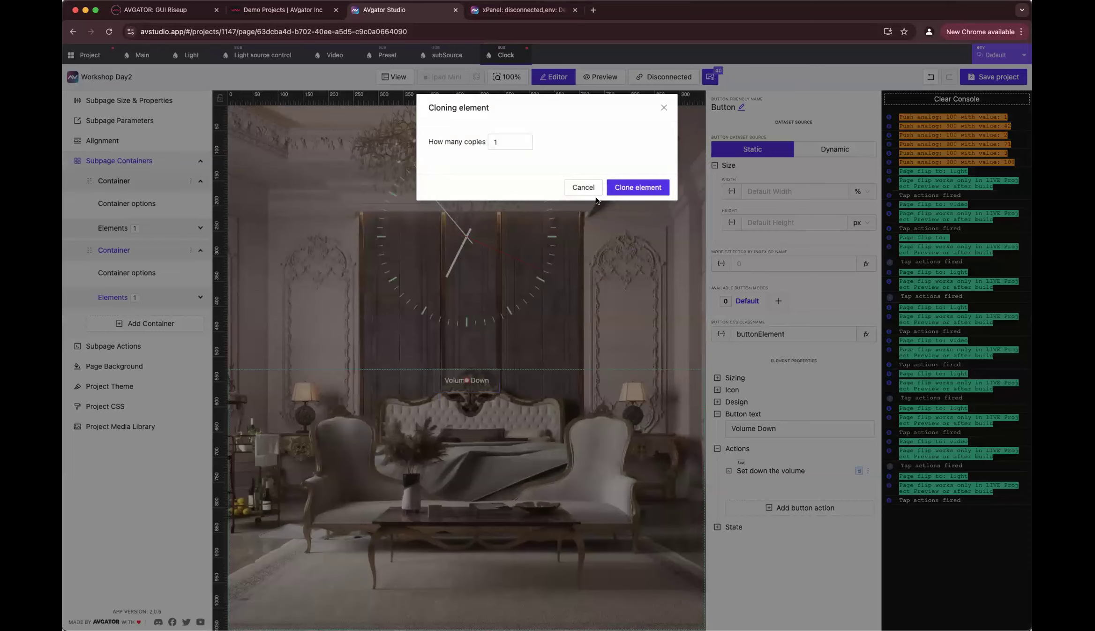
click(638, 187)
click(481, 412)
Step: Arrange the lower container's elements in a horizontal flow with their distribution set to Center
click(609, 421)
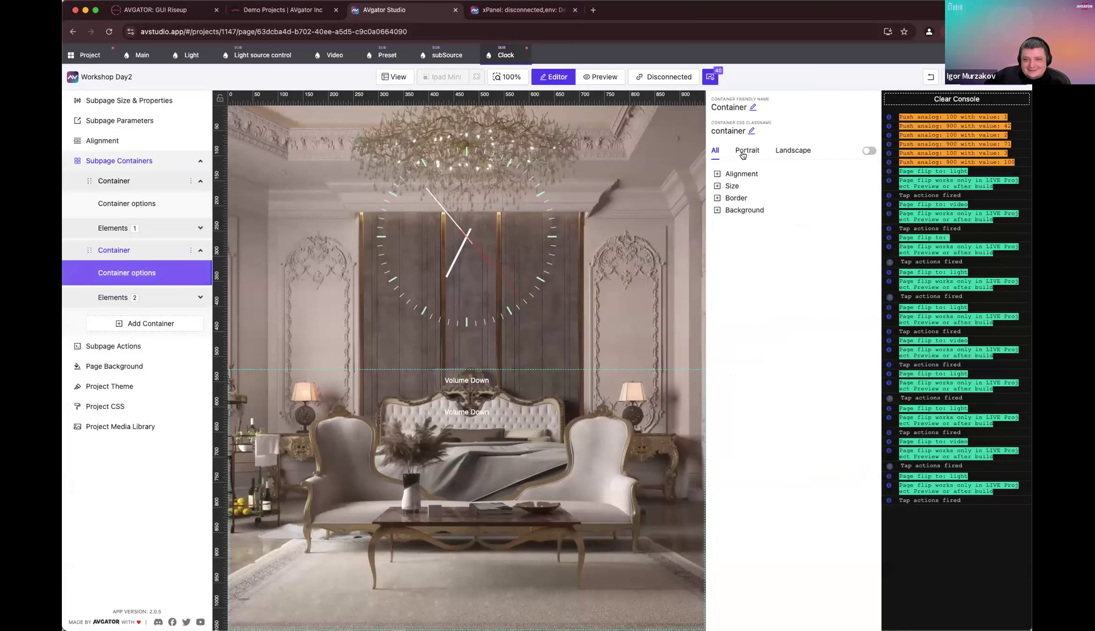
click(762, 179)
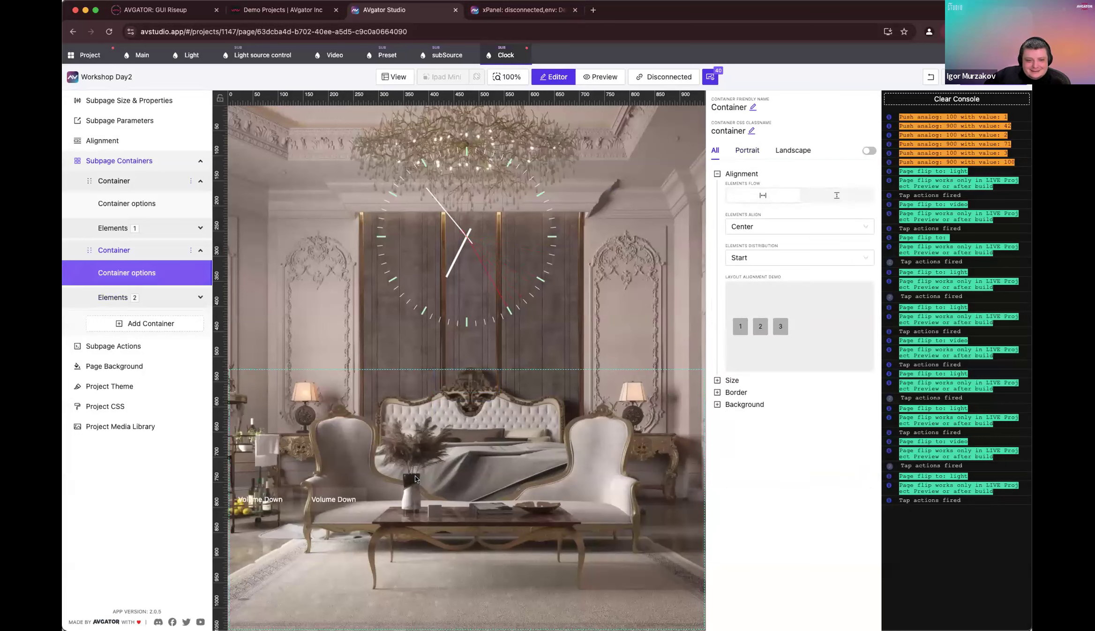
click(764, 228)
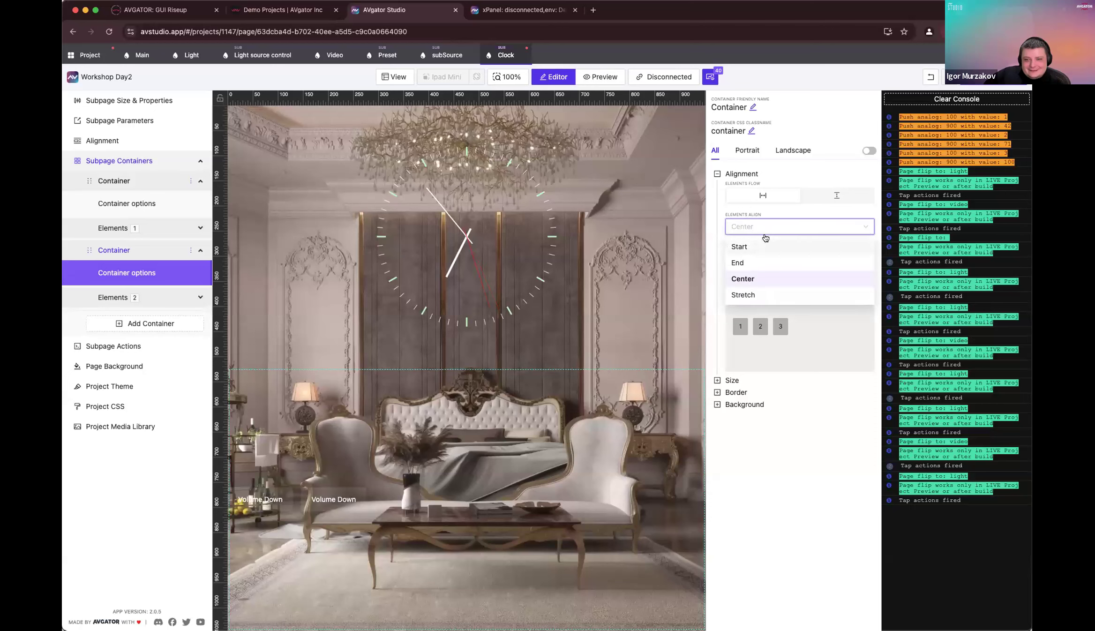
click(773, 266)
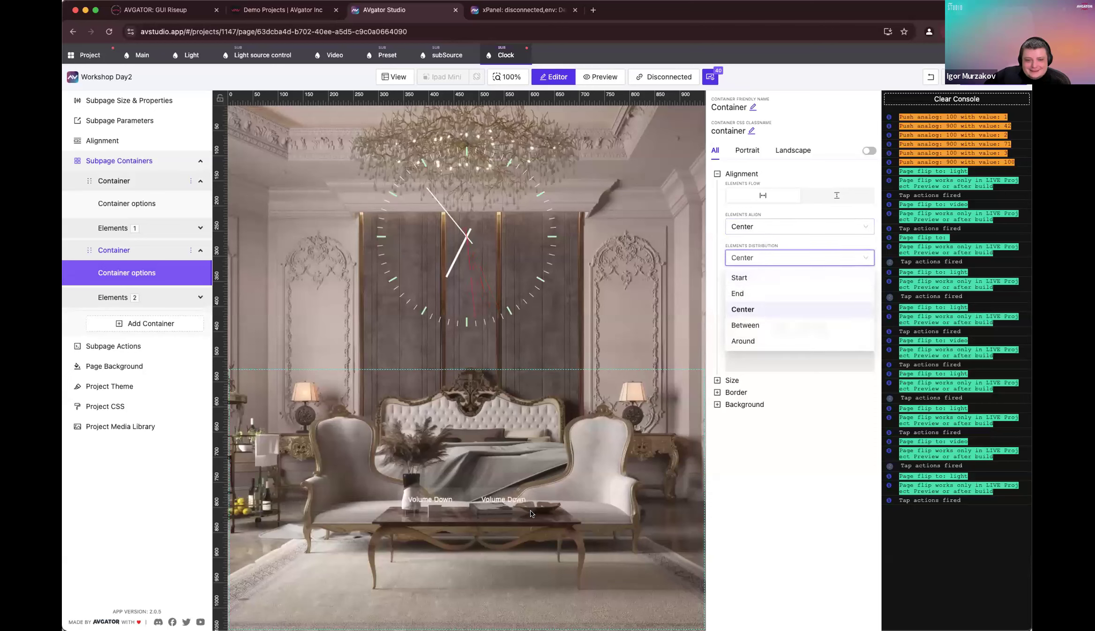
click(765, 311)
Step: Change the cloned button's text to "Volume Up"
click(515, 498)
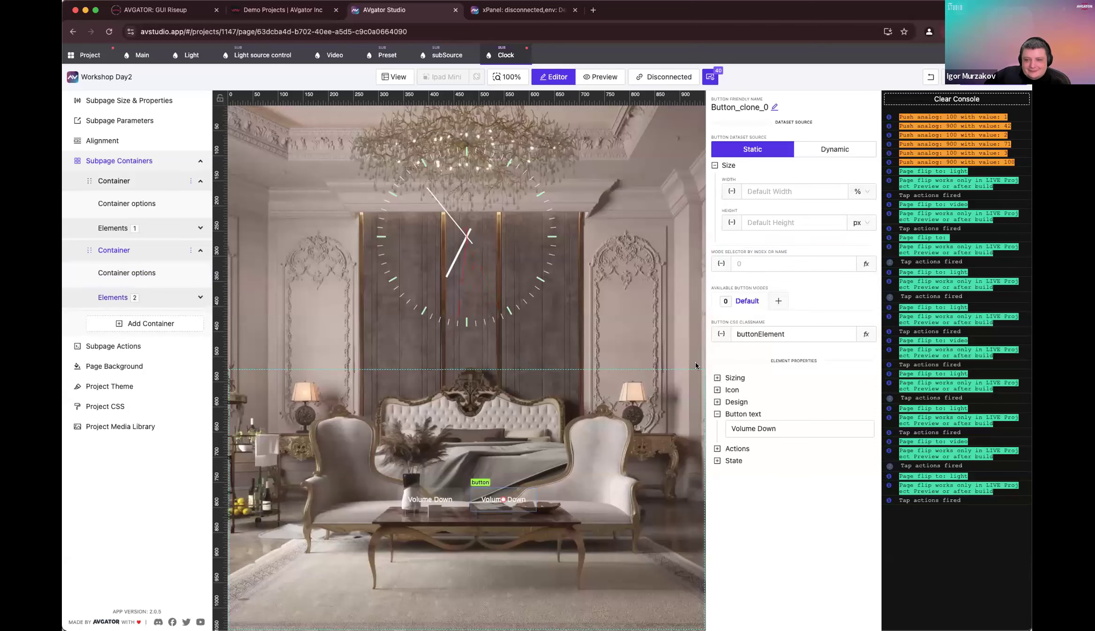
click(803, 431)
double_click(406, 182)
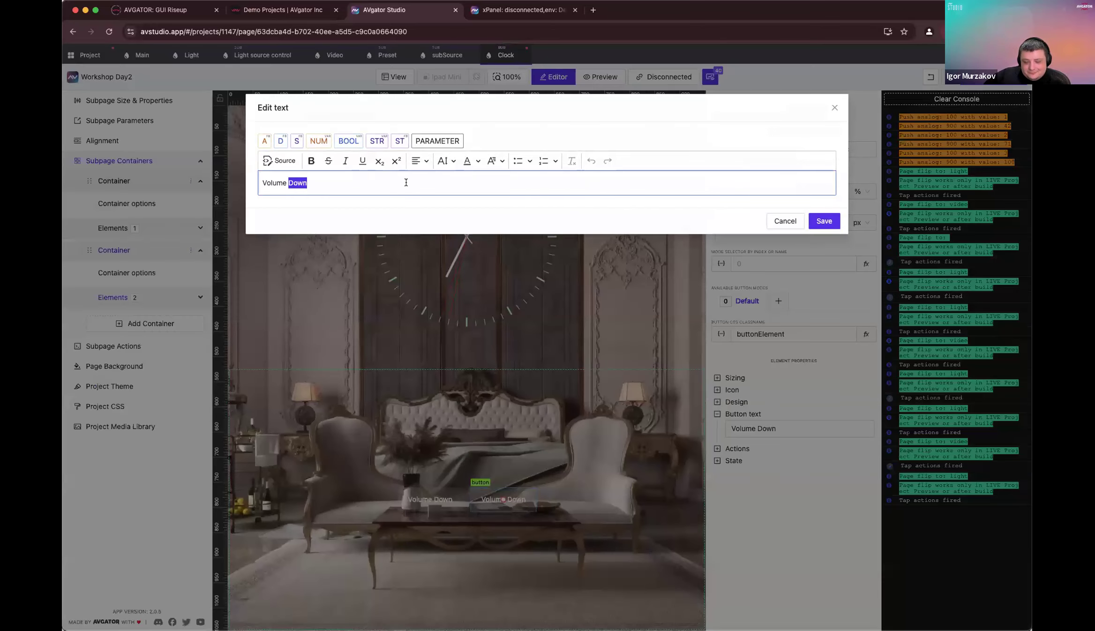
text(Up)
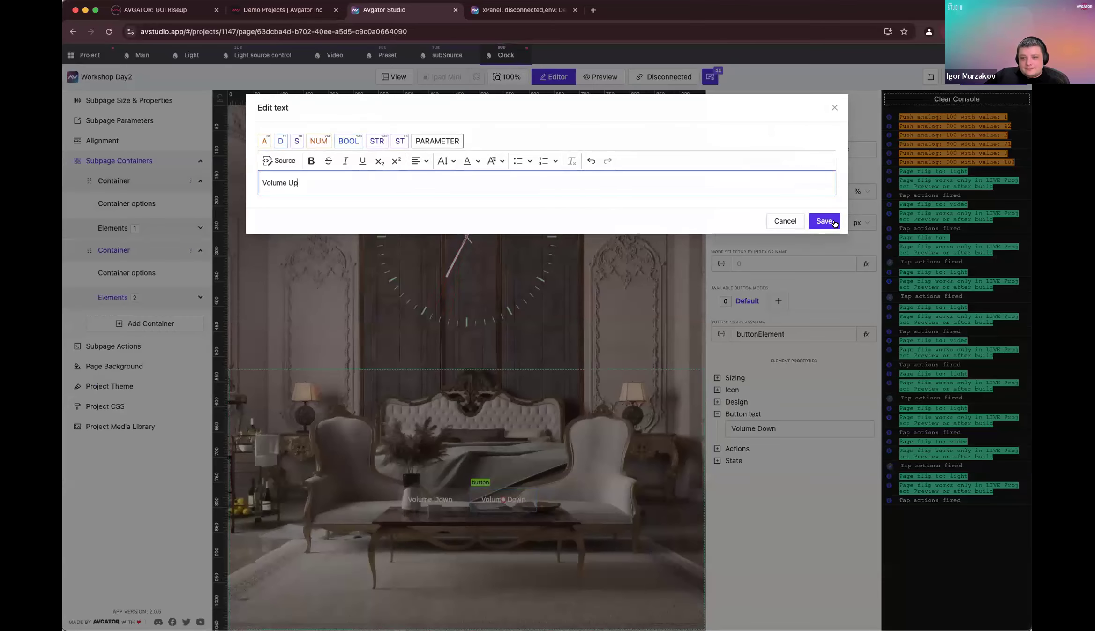
click(824, 221)
Step: Edit the Volume Up button's tap action to use signal name 90 and save it
click(741, 449)
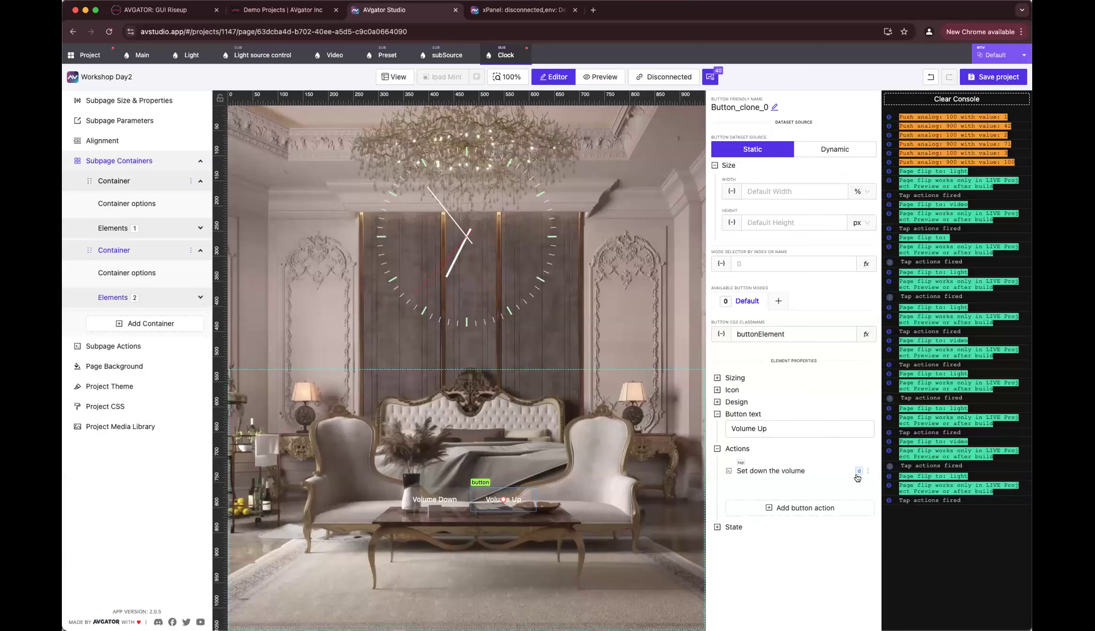
click(868, 470)
click(837, 505)
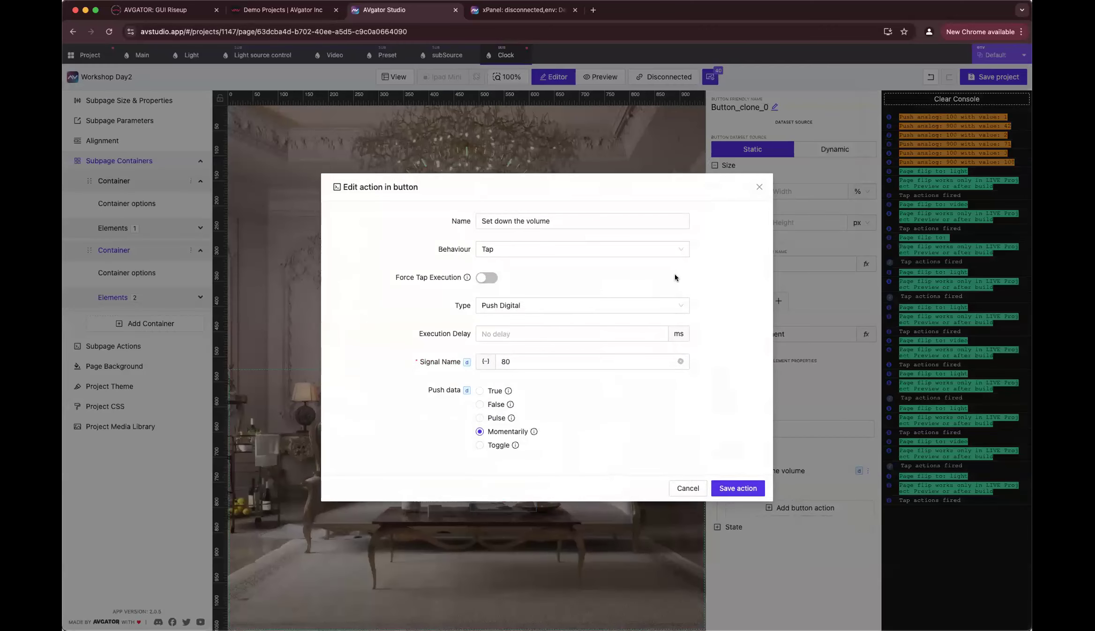
double_click(553, 362)
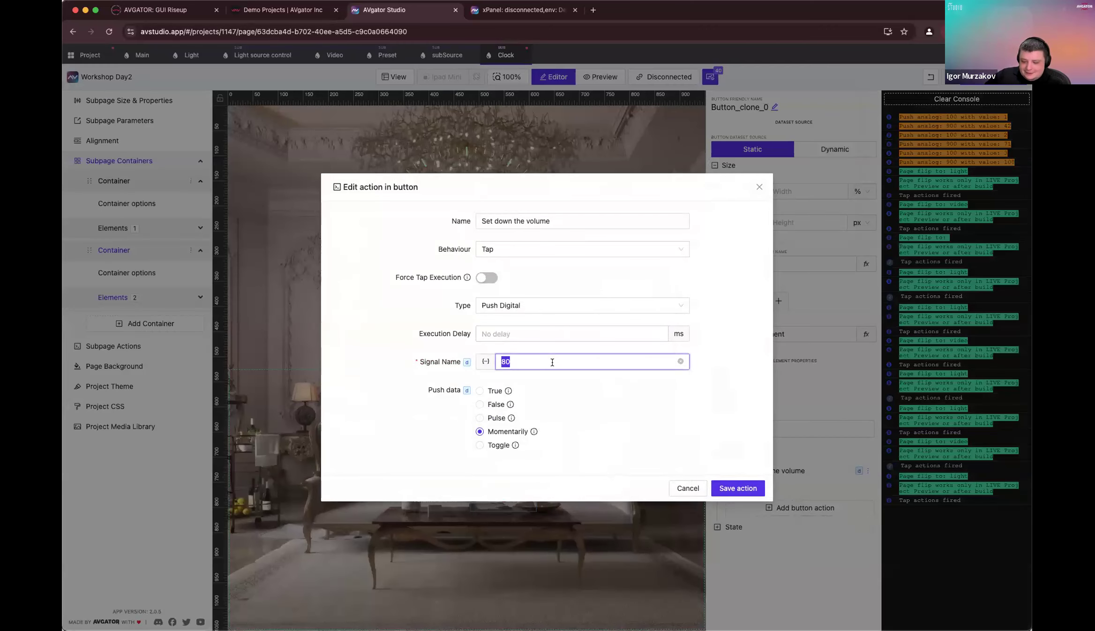
text(90)
click(757, 432)
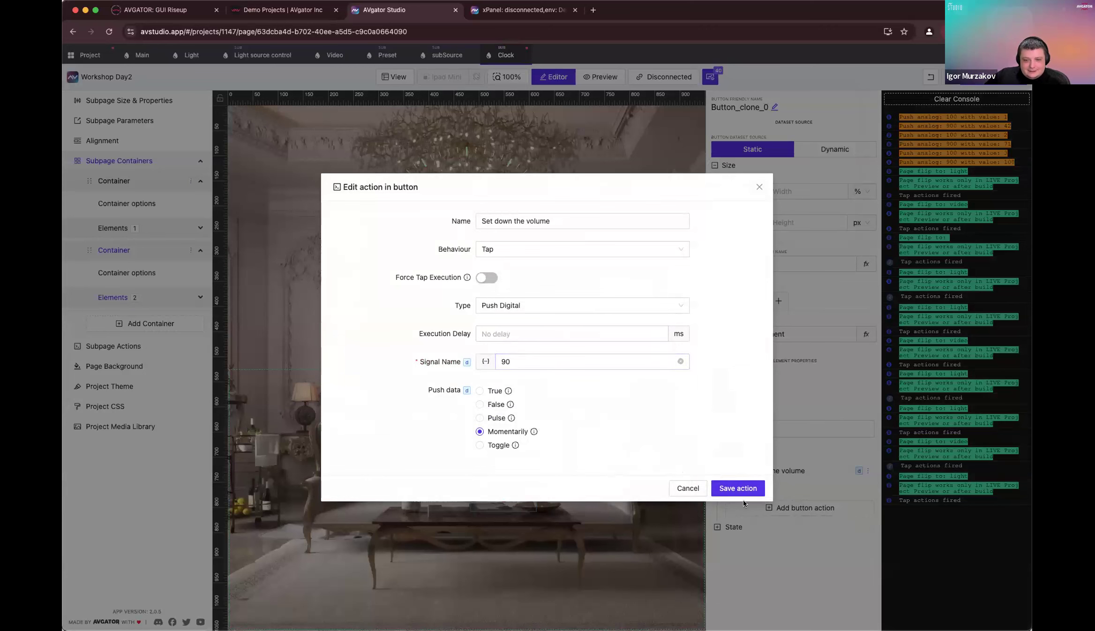
click(738, 488)
click(524, 446)
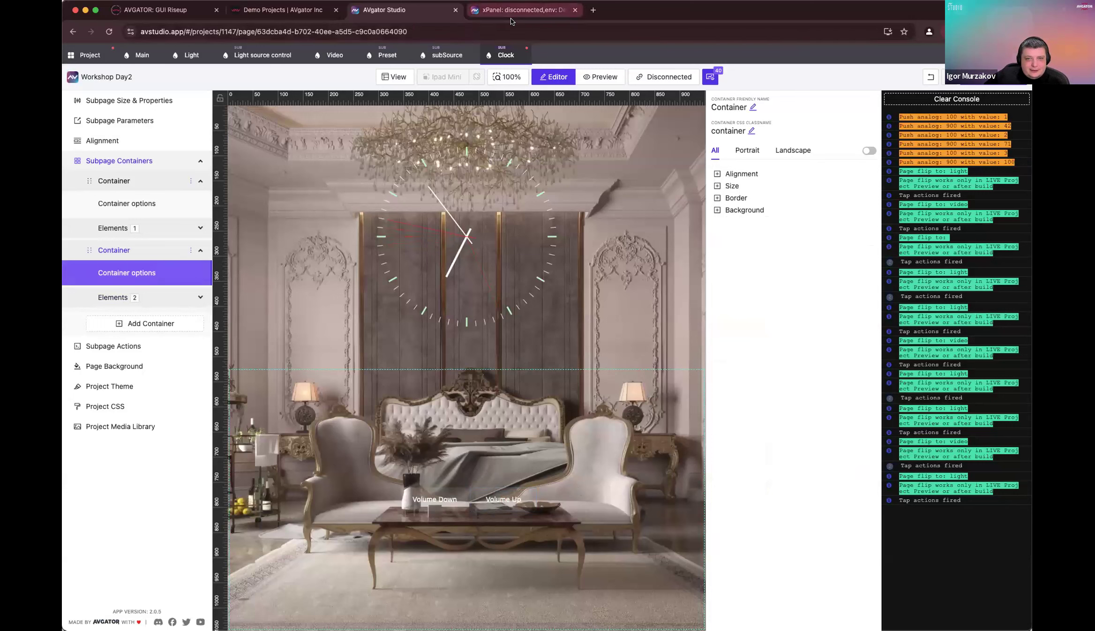
Step: Test the Volume Up and Volume Down buttons in preview mode, clearing the console between the two tests
click(596, 76)
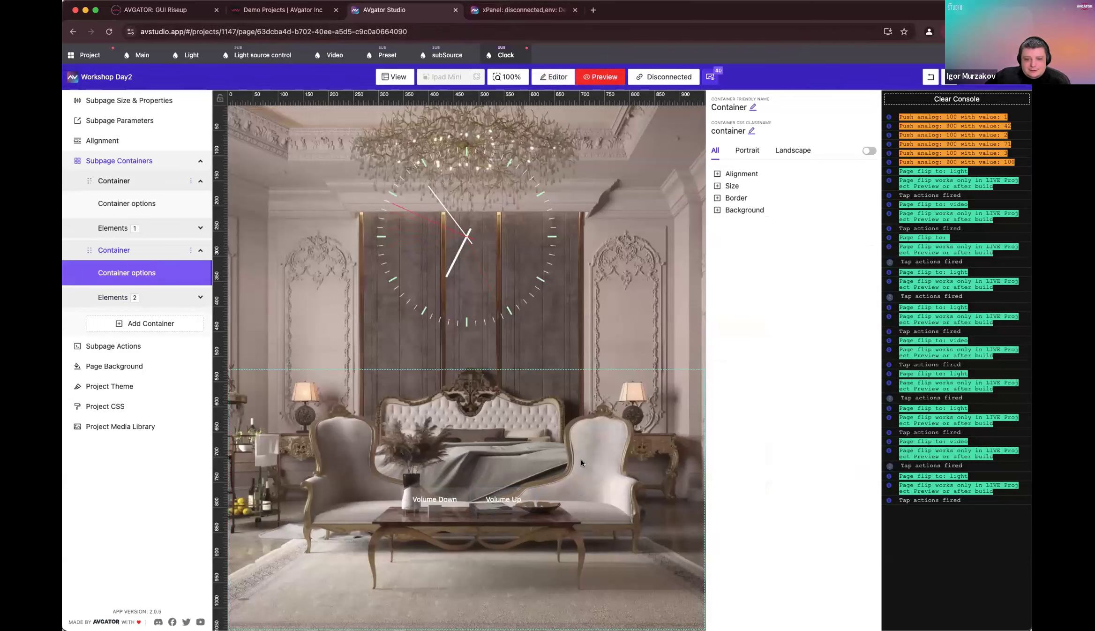
click(497, 499)
click(498, 499)
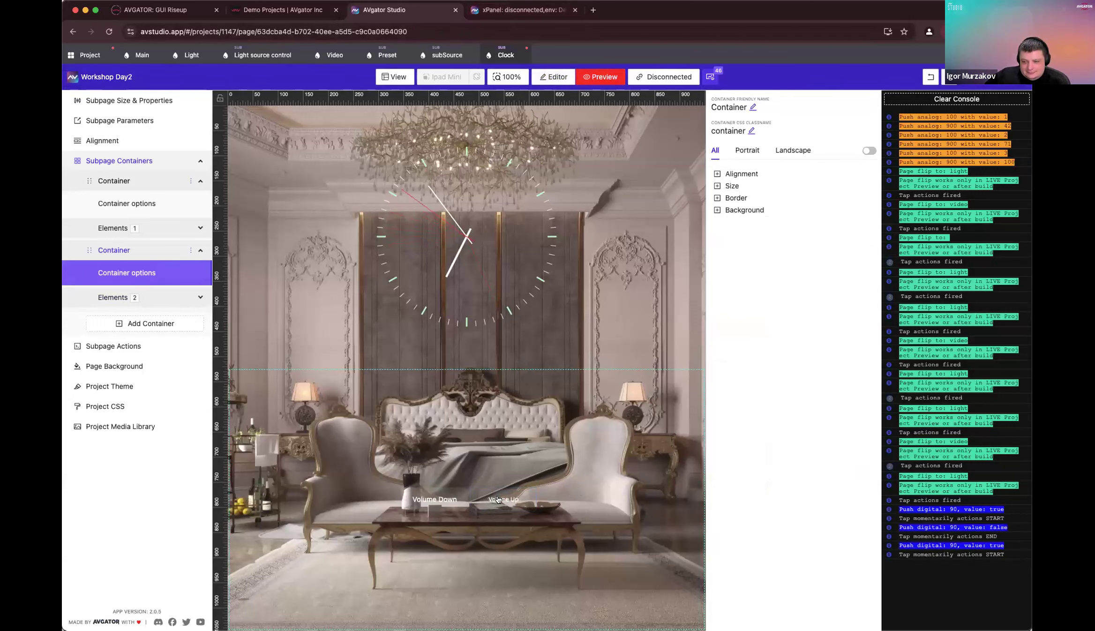
click(503, 499)
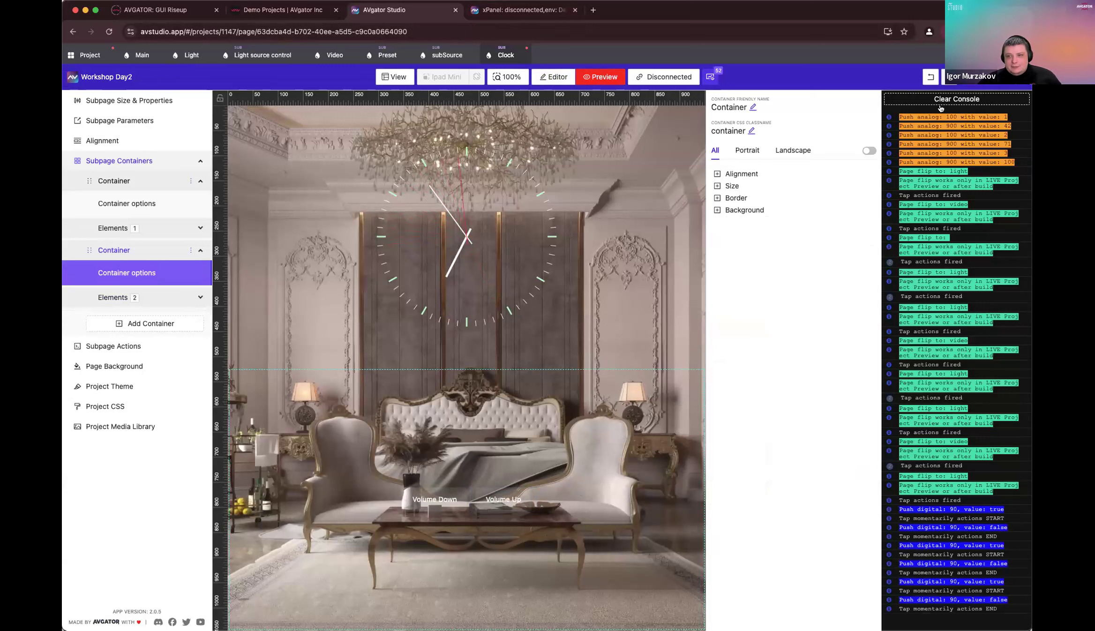
click(939, 103)
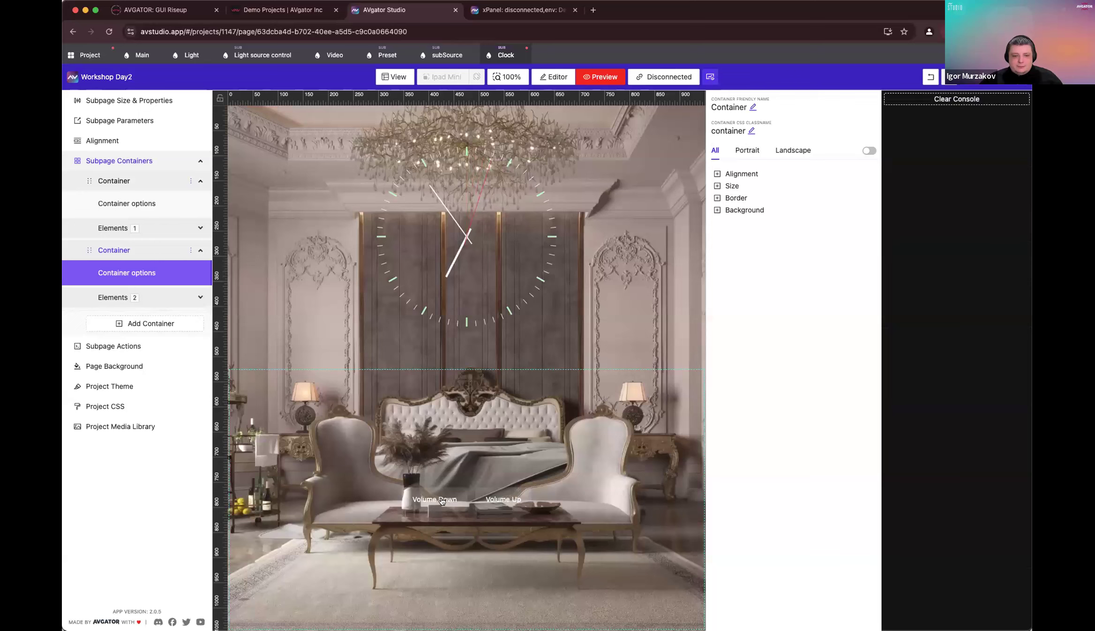
click(431, 502)
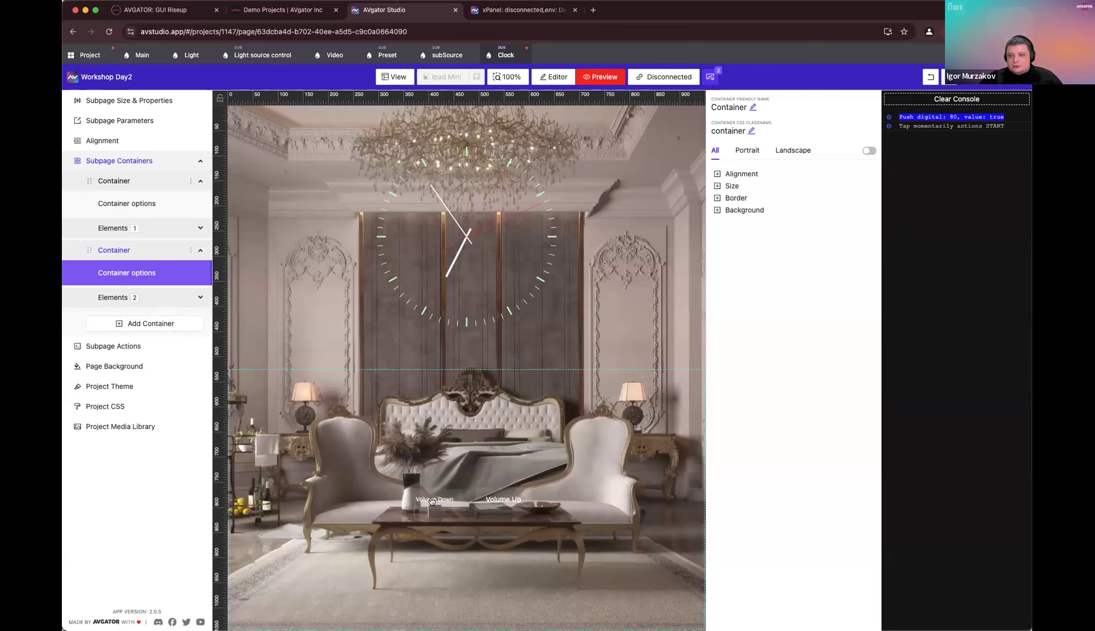
Step: Test the momentary actions of the Volume Down and Volume Up buttons in preview mode
drag(432, 502, 431, 502)
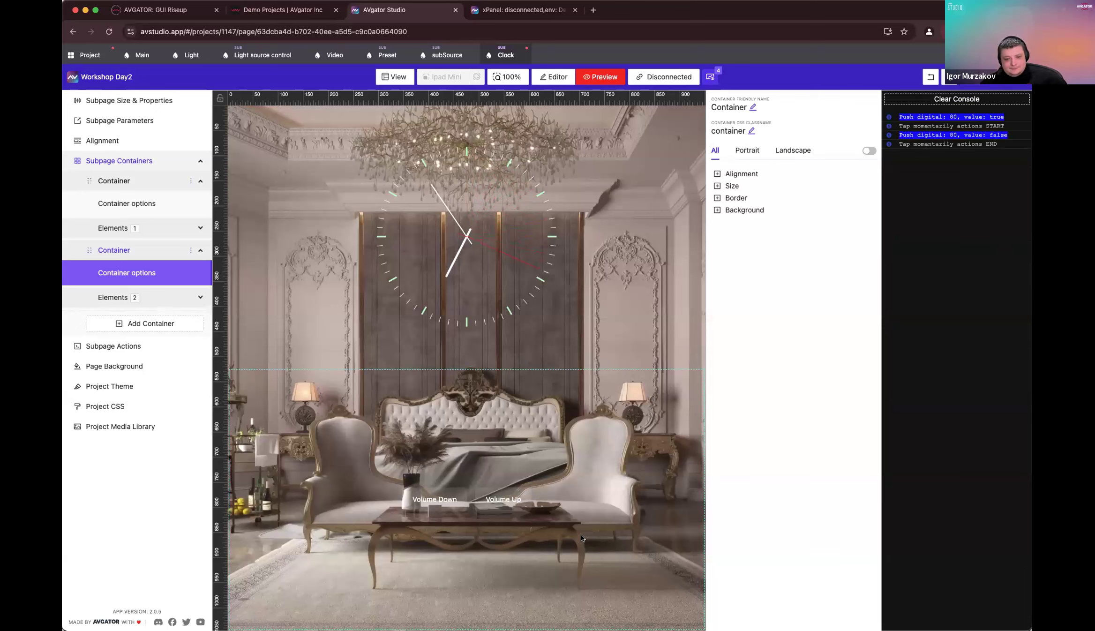
click(500, 502)
click(497, 503)
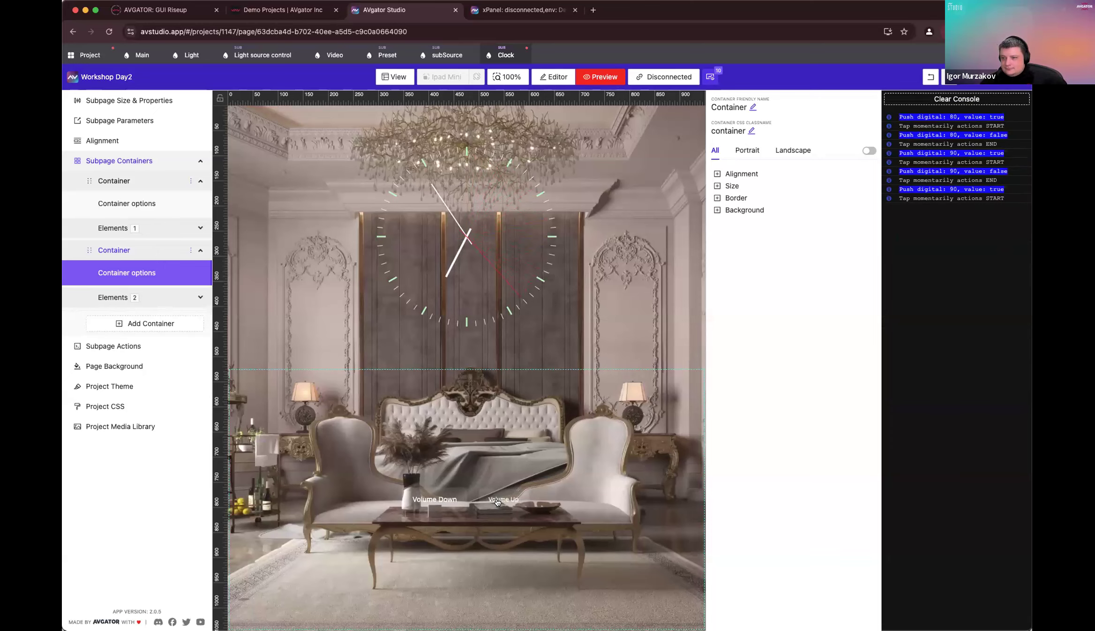
Step: Enlarge the browser window and test the Volume Up button once more in preview mode
scroll(652, 492, down, 15)
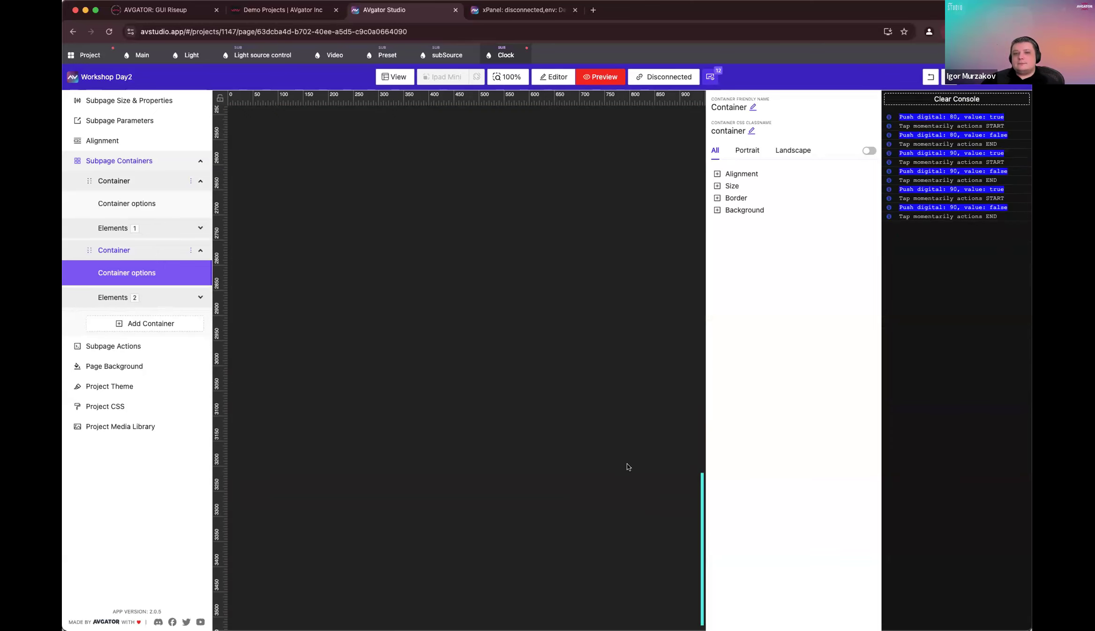
scroll(501, 419, up, 15)
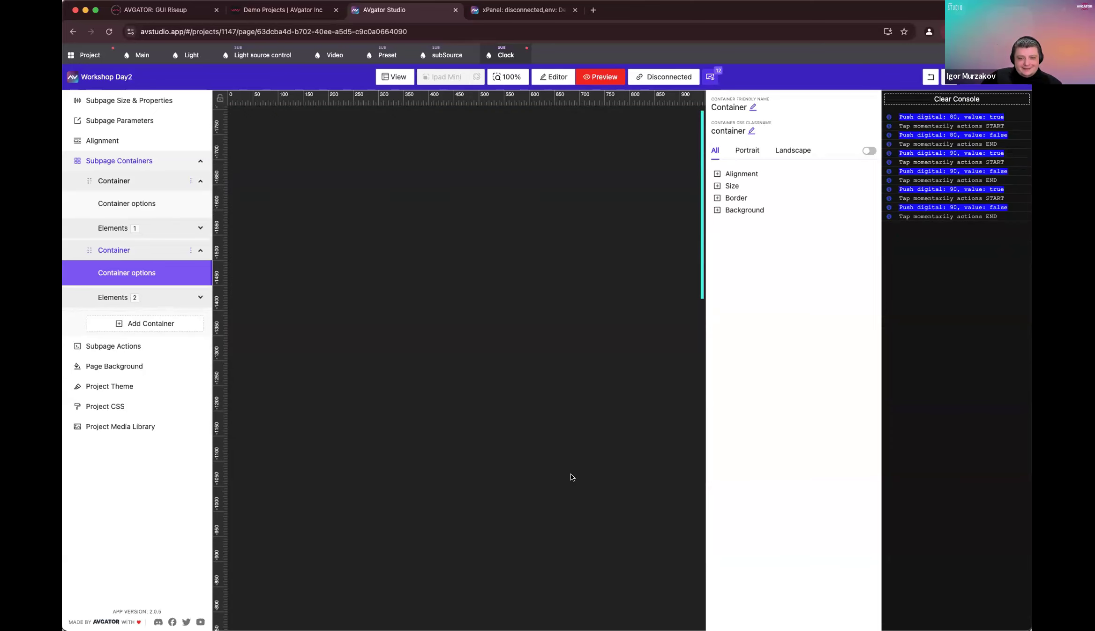
scroll(525, 400, down, 1)
scroll(573, 417, up, 1)
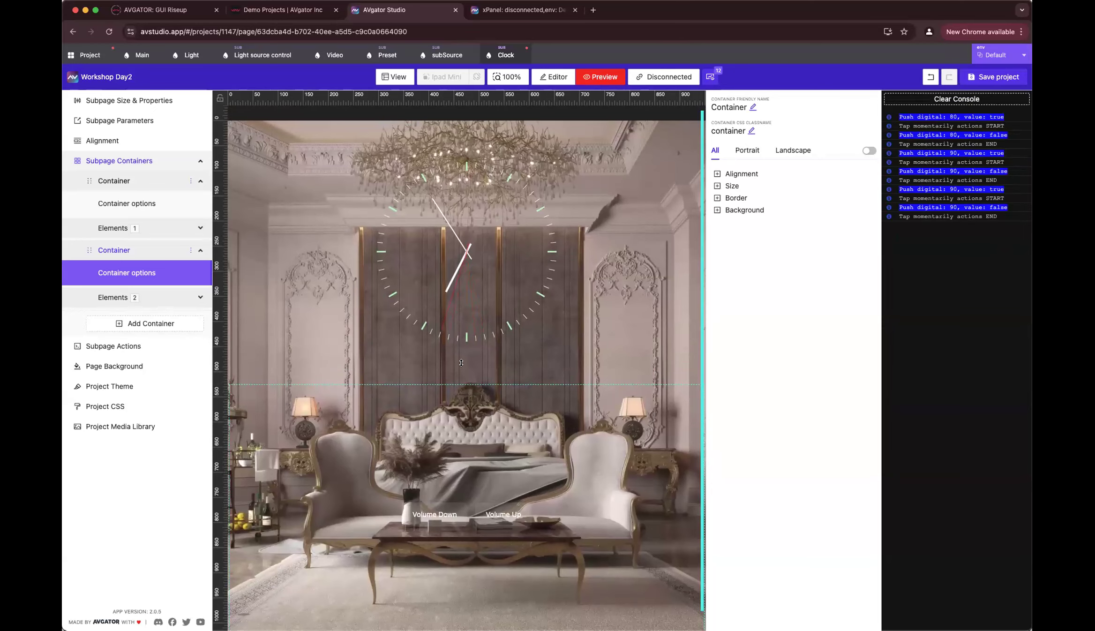
scroll(401, 361, up, 3)
scroll(521, 352, down, 9)
scroll(521, 353, up, 5)
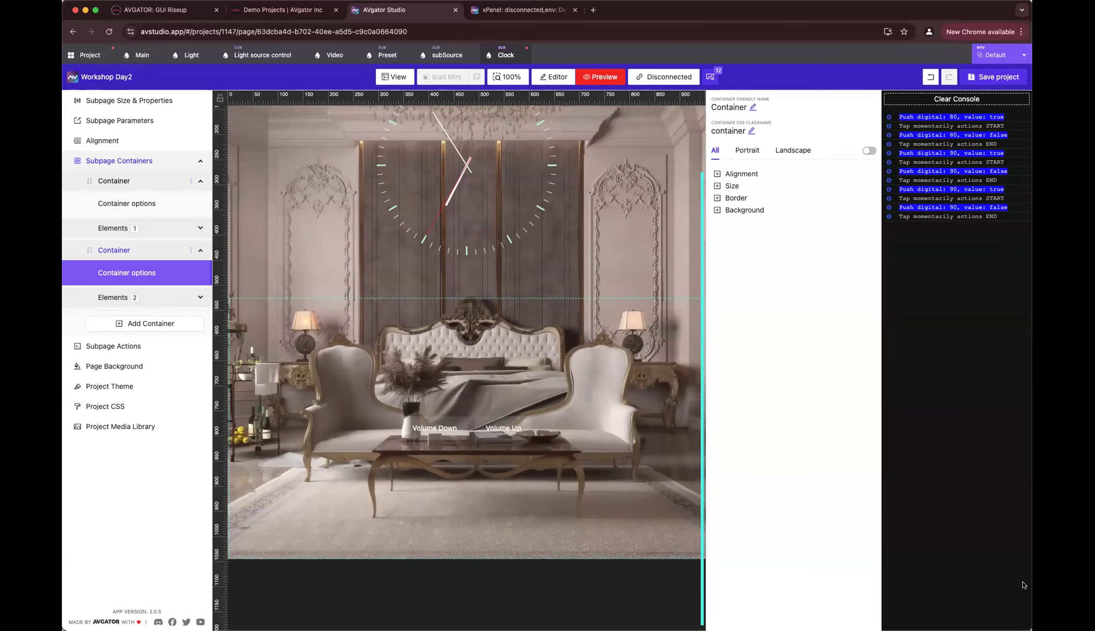
drag(1031, 629, 1094, 630)
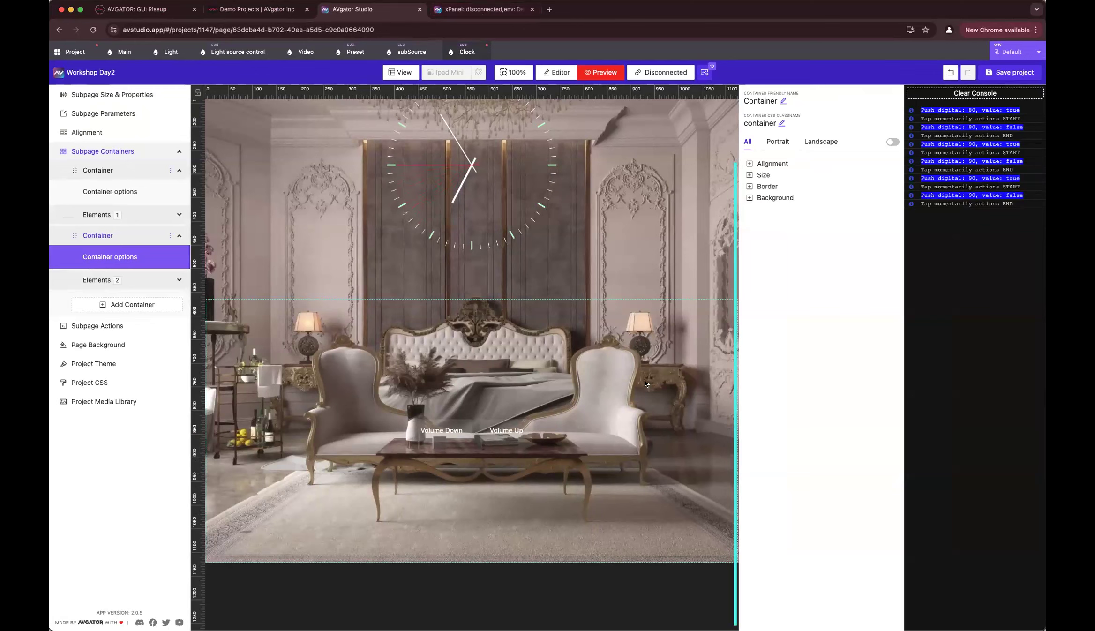
click(507, 422)
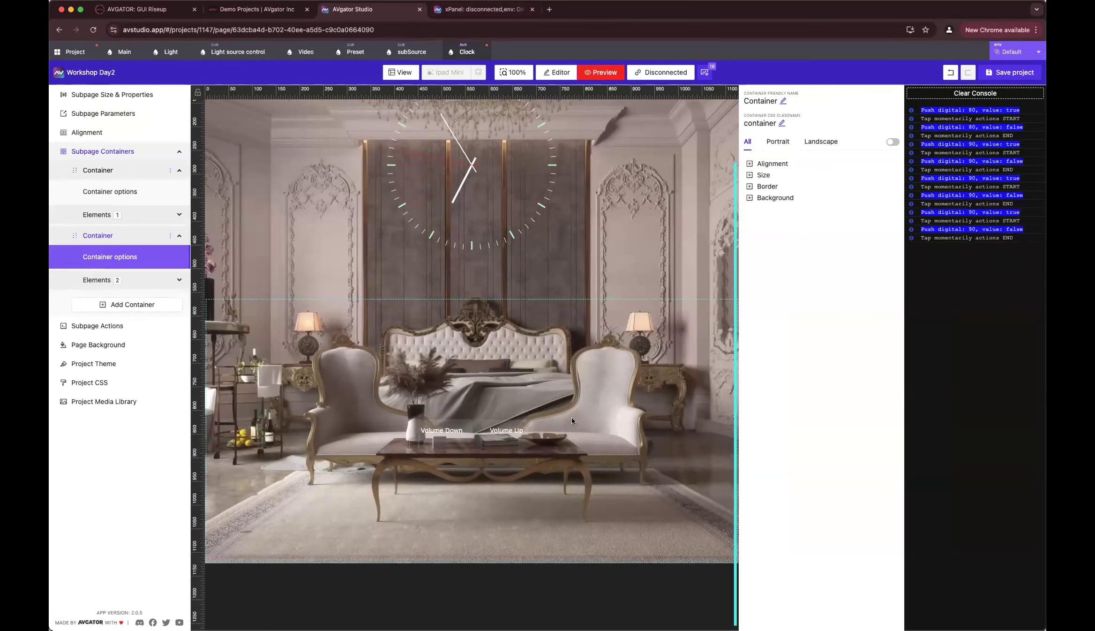
Step: Return to editor mode and inspect the properties of the Volume Up and Volume Down buttons in turn
click(557, 72)
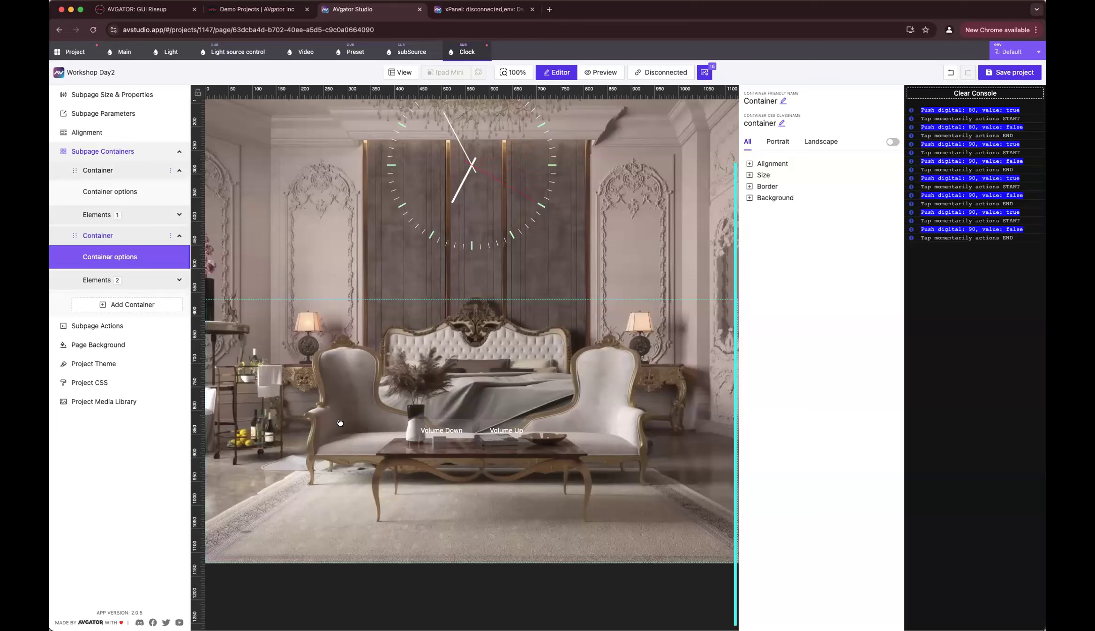
click(494, 432)
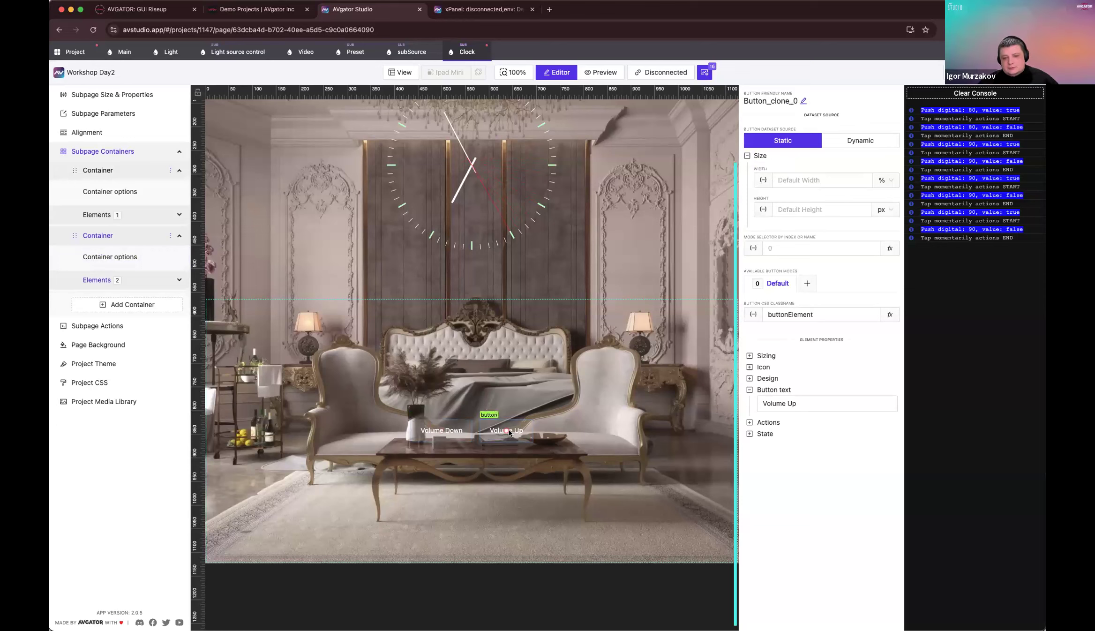
click(436, 437)
click(509, 433)
click(445, 434)
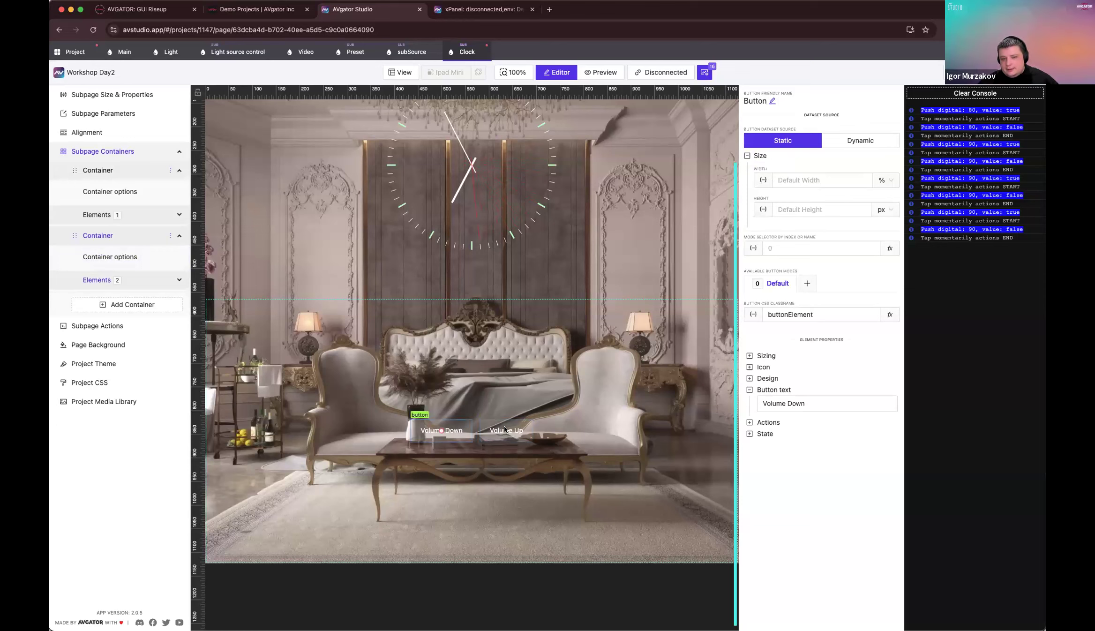
click(550, 431)
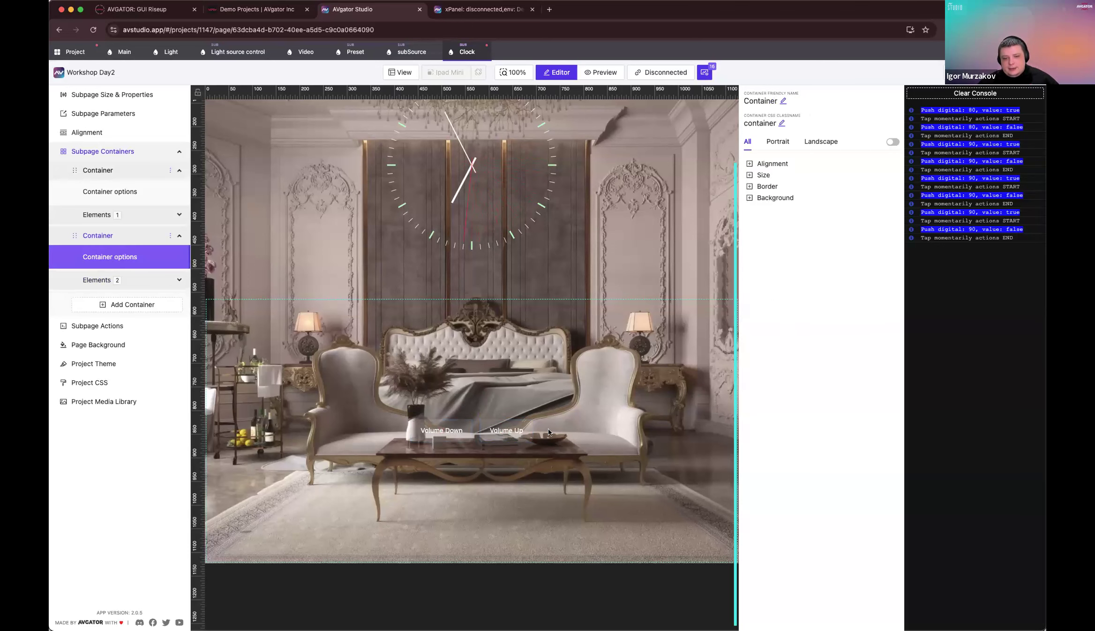
click(502, 435)
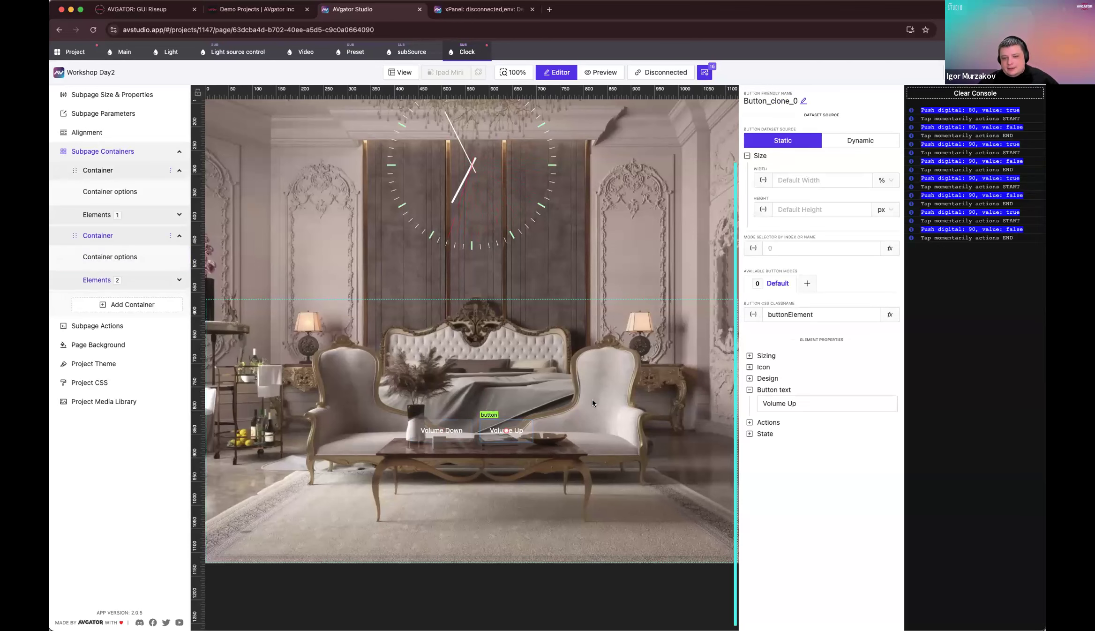
click(551, 364)
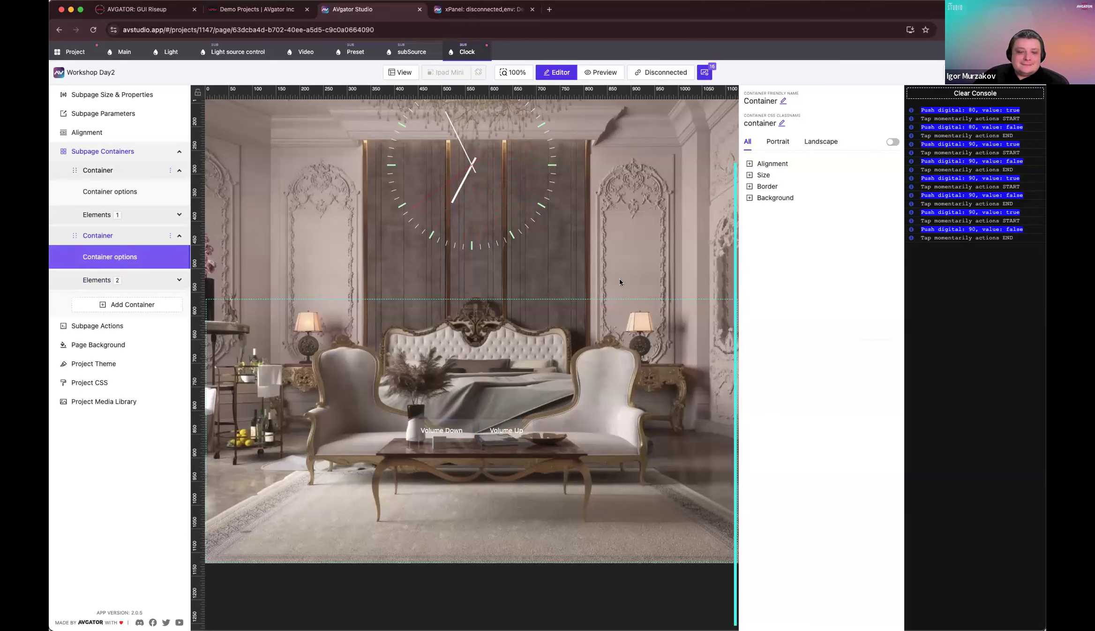
Step: View the Main page with the embedded volume buttons and return to the Clock subpage
click(606, 72)
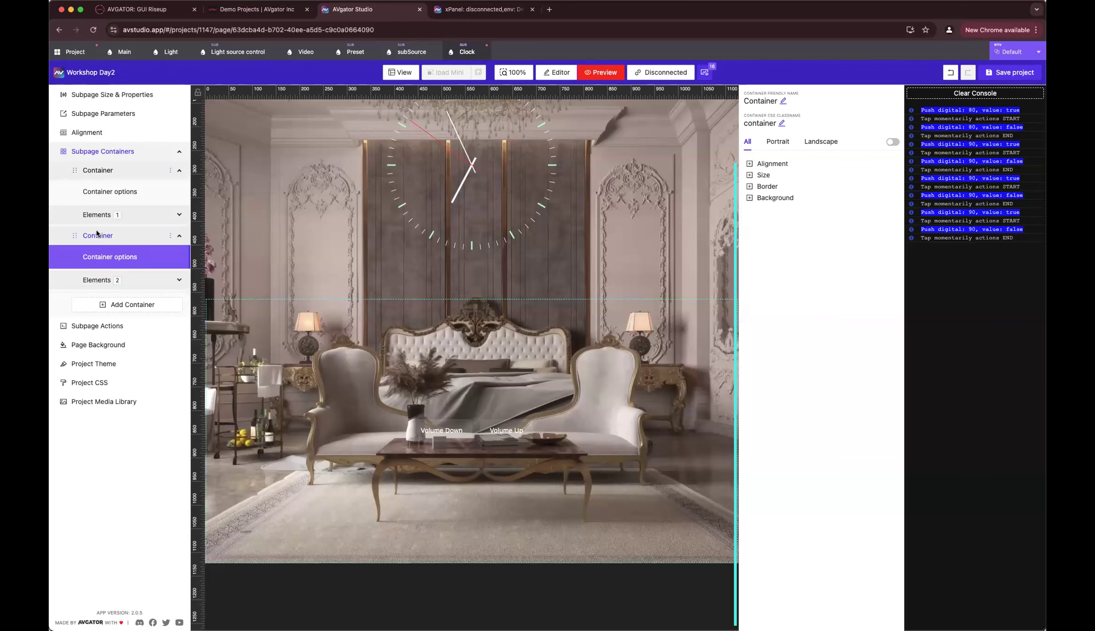
click(76, 52)
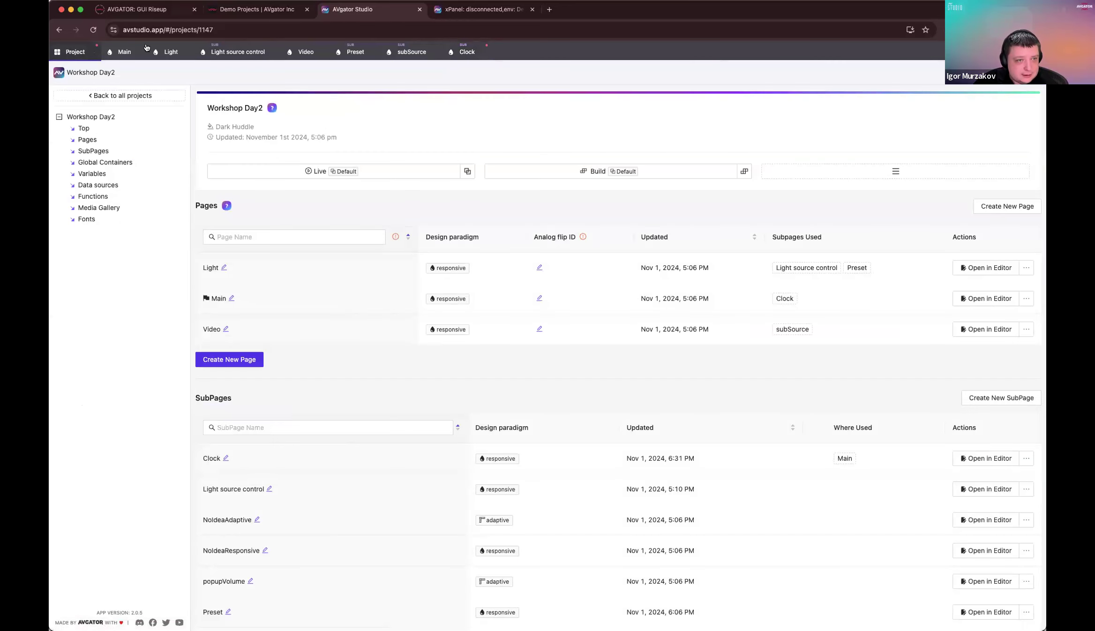
click(124, 52)
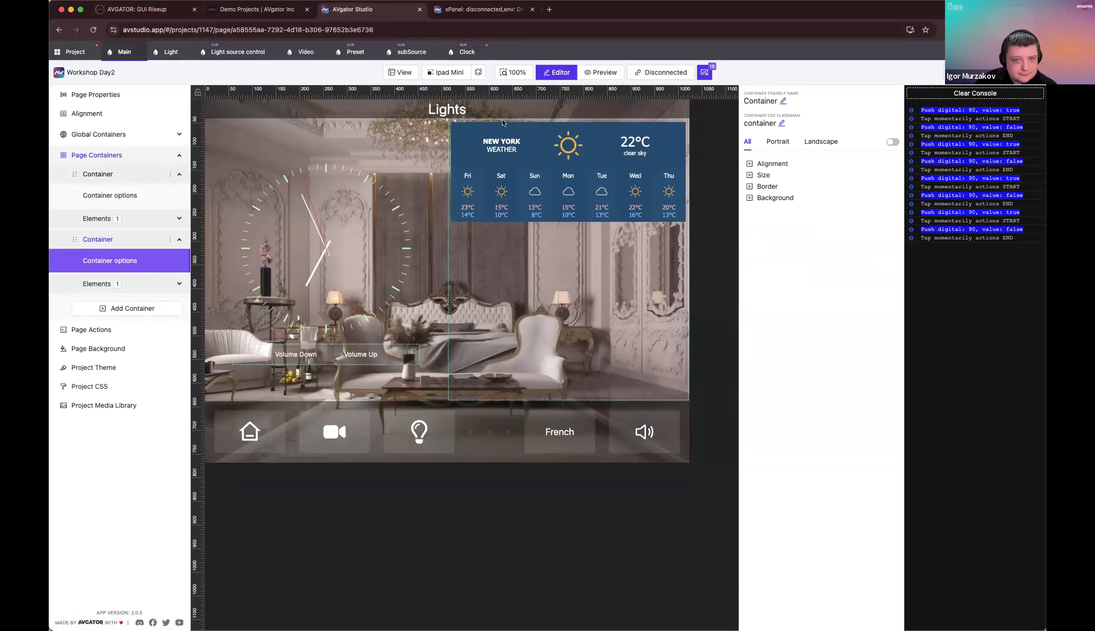
click(467, 52)
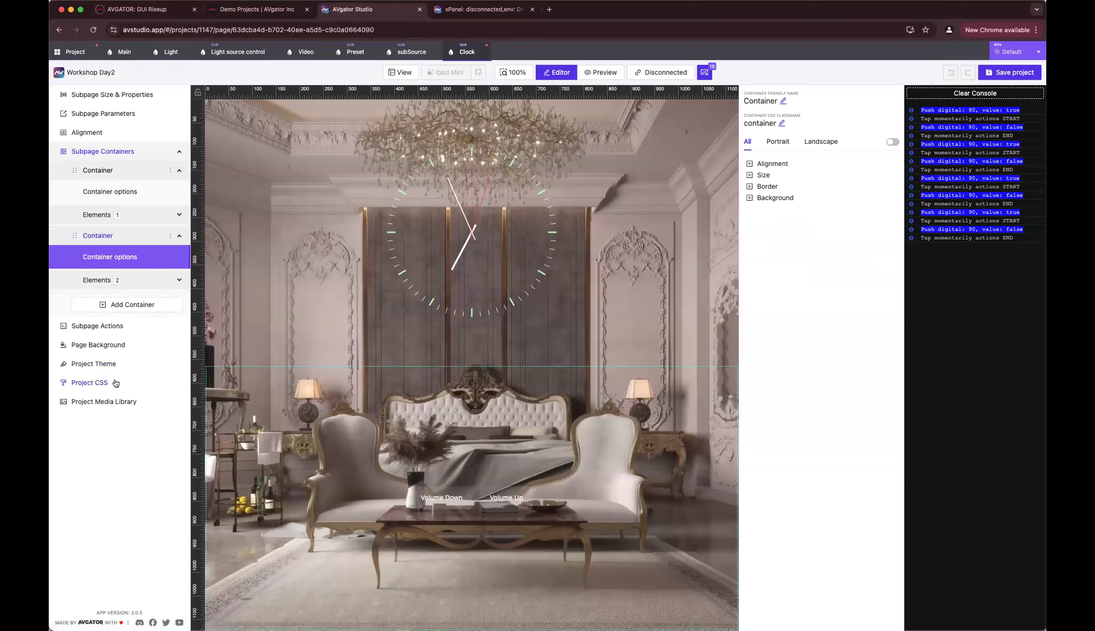
Step: Examine the project theme's variables for text color, primary color and border radius, then select the Volume Down button
click(118, 365)
click(799, 105)
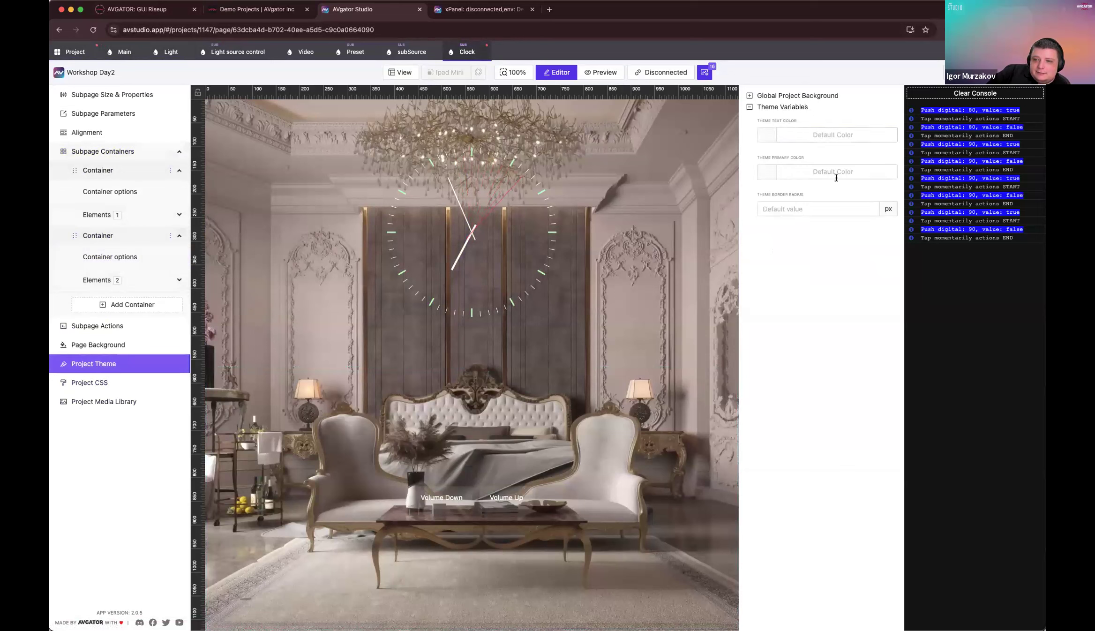
click(828, 204)
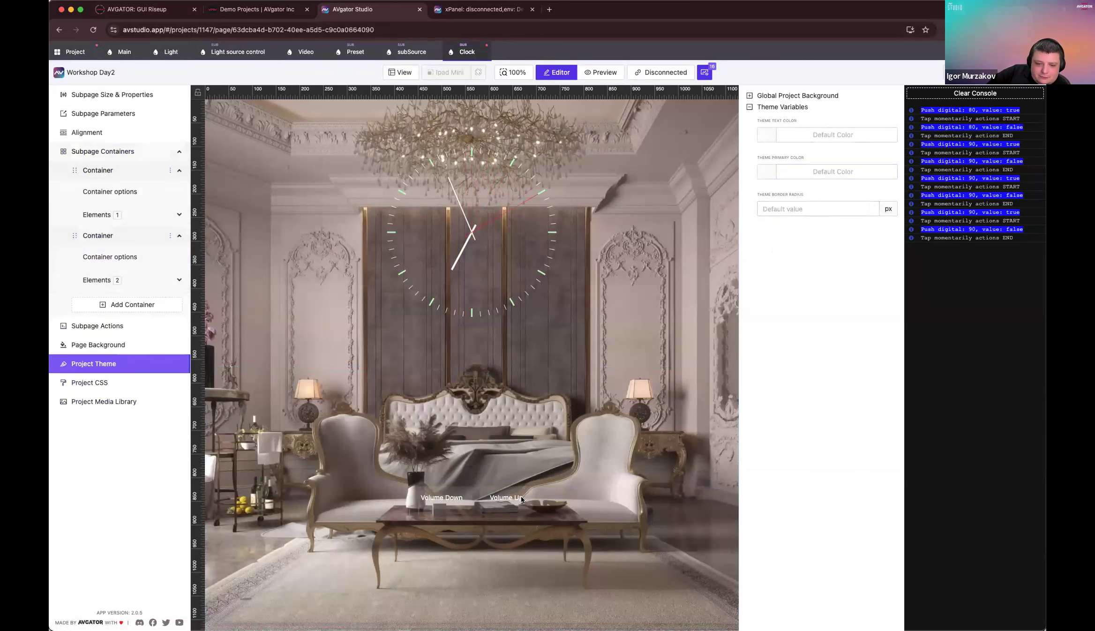
click(435, 496)
Step: Start a new project variable of type Number and name it normalText
click(78, 51)
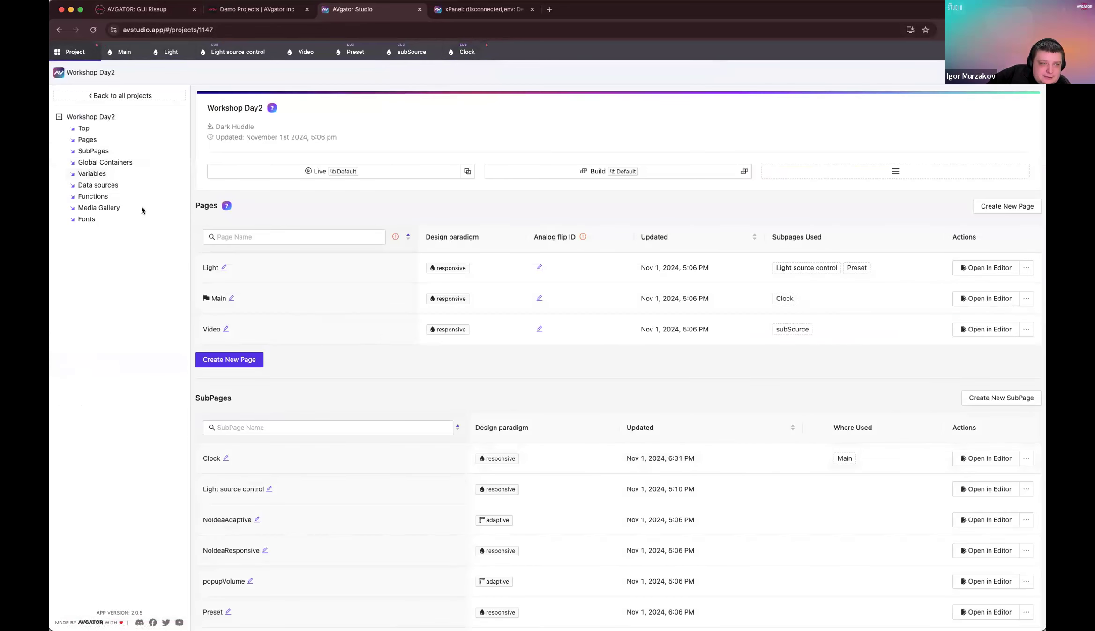
scroll(142, 210, down, 15)
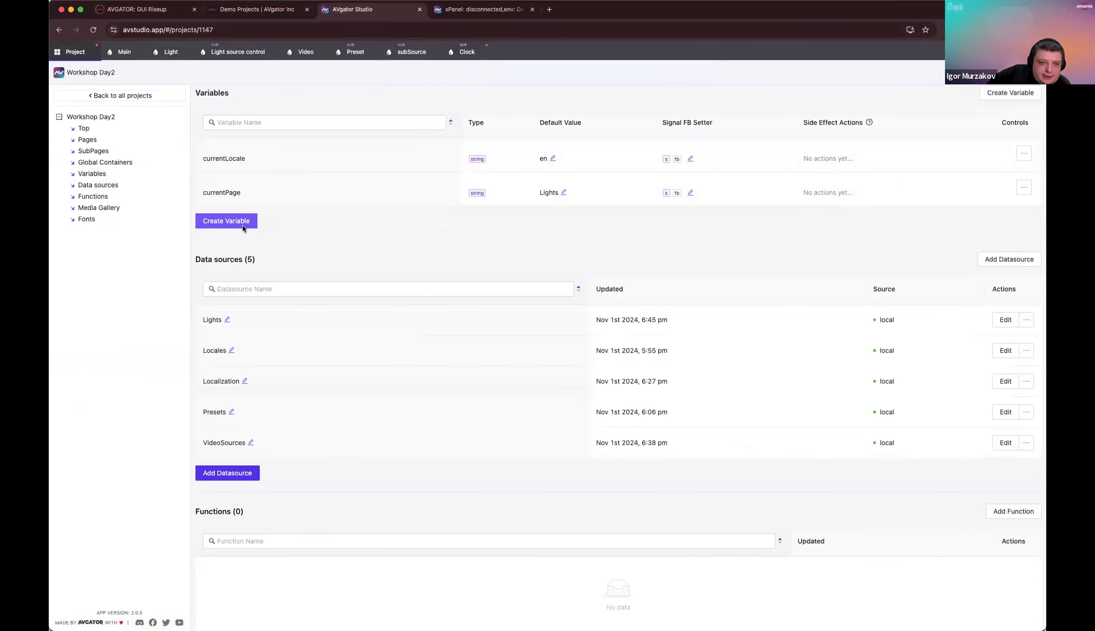
click(230, 222)
click(685, 160)
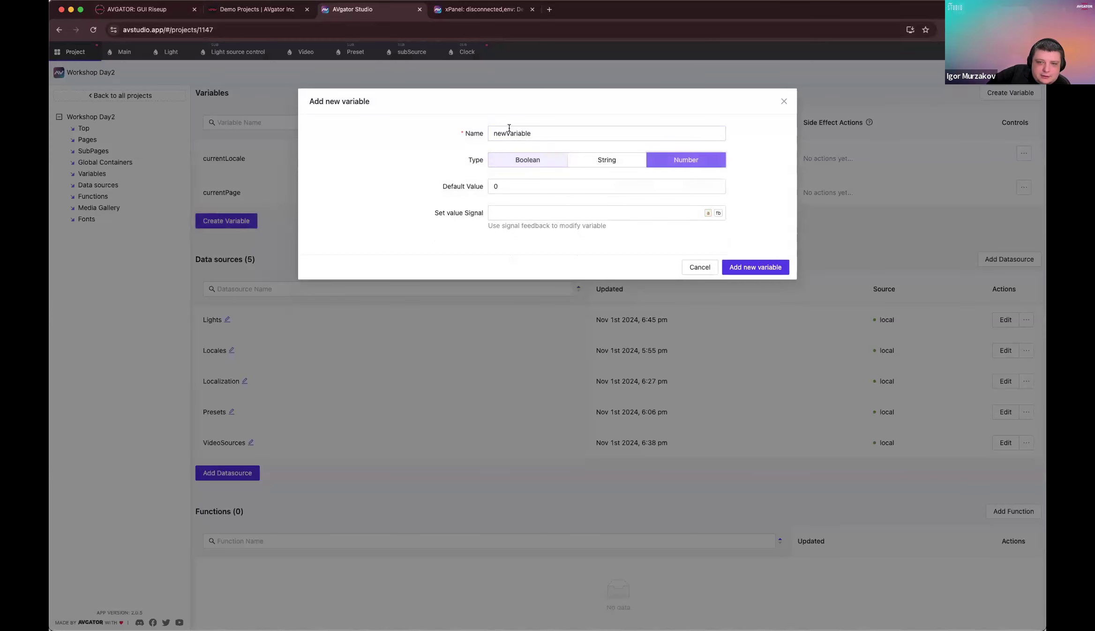
double_click(542, 134)
text(text)
key(BackSpace)
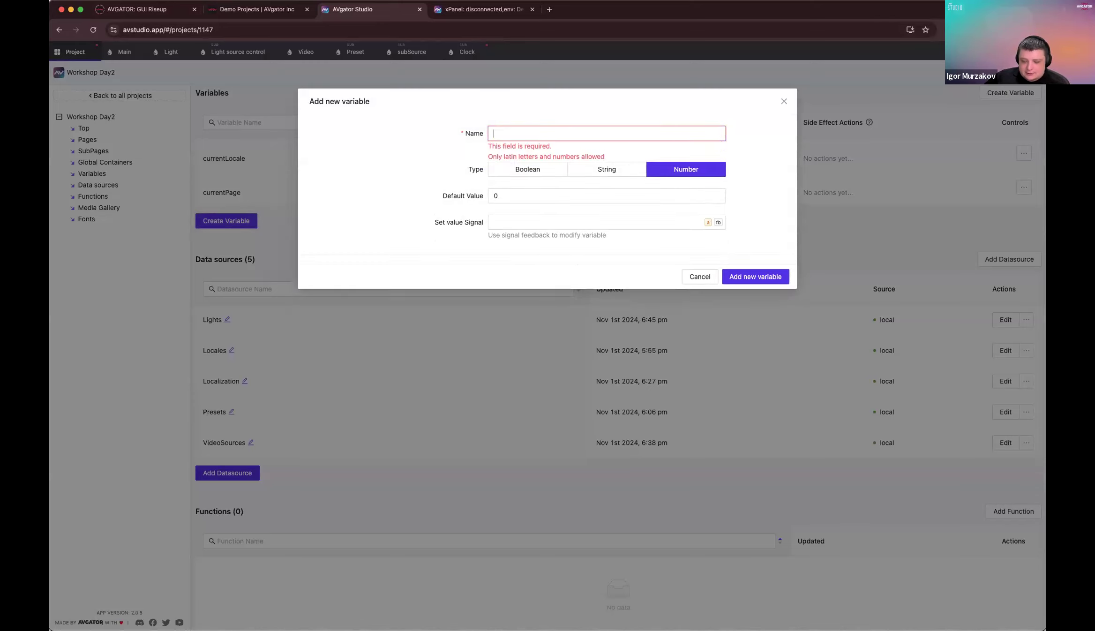
text(cap)
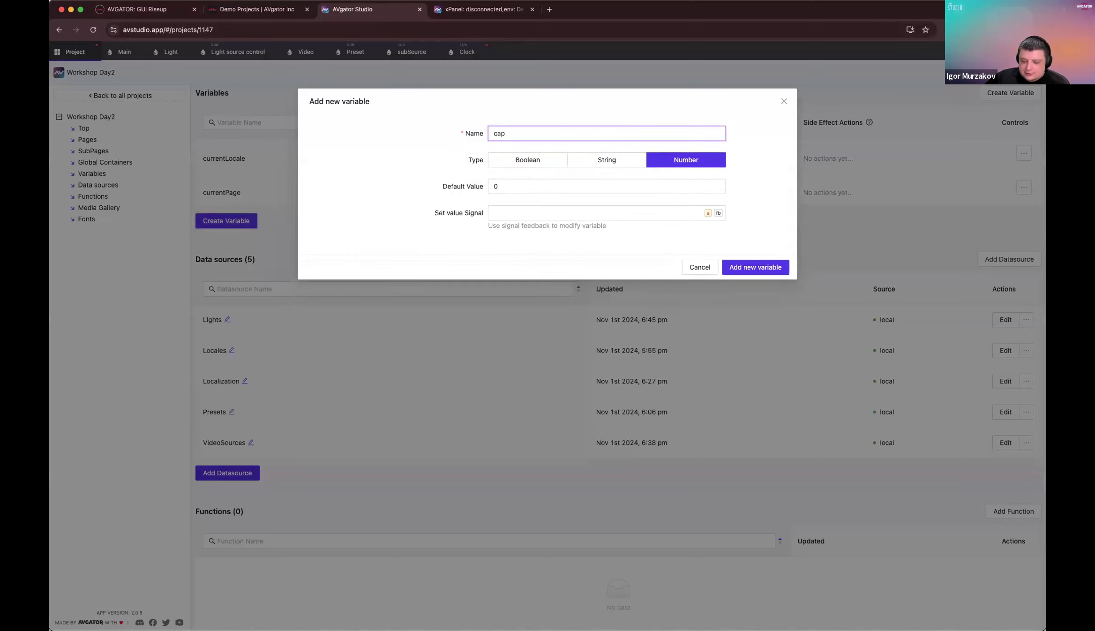
key(BackSpace)
key(BackSpace)
text(normalText)
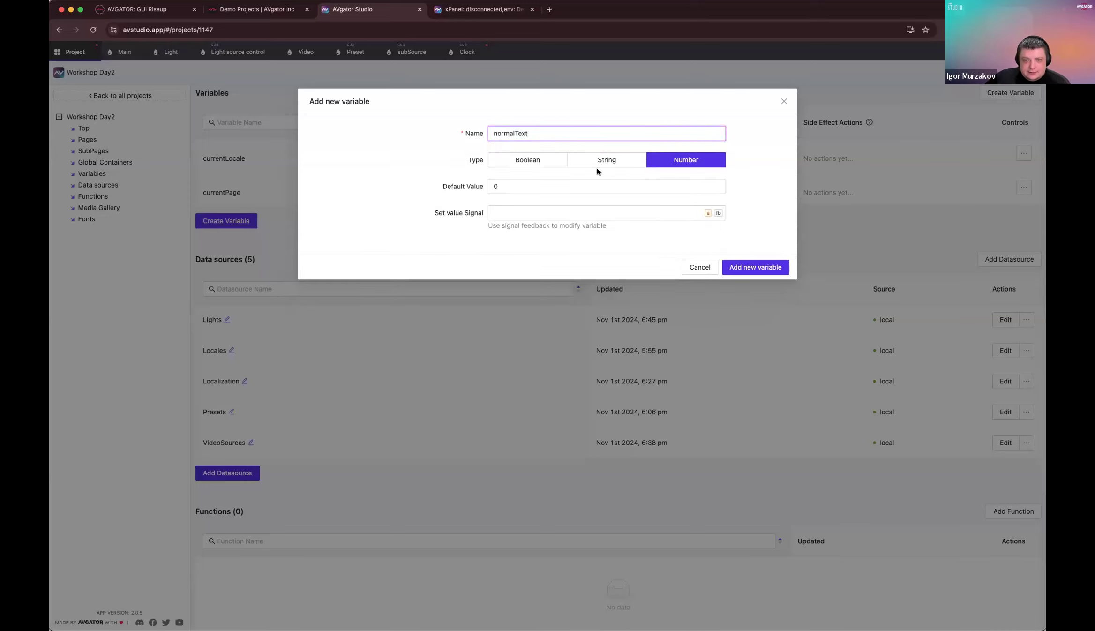
Step: Set the normalText variable's default value to 16 and add it to the project
click(538, 187)
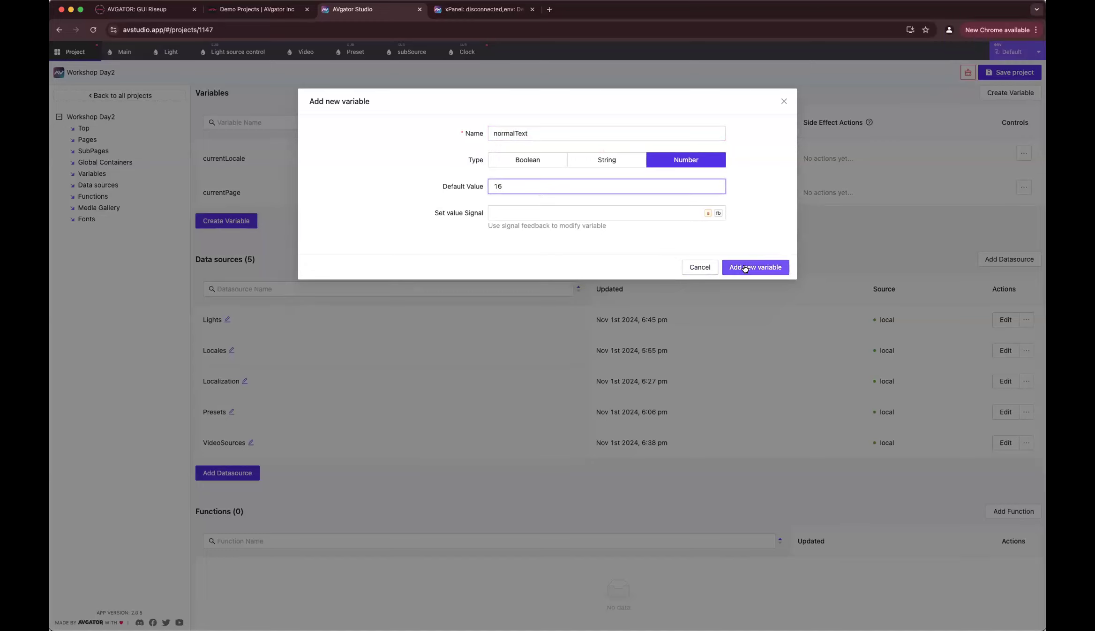
double_click(572, 132)
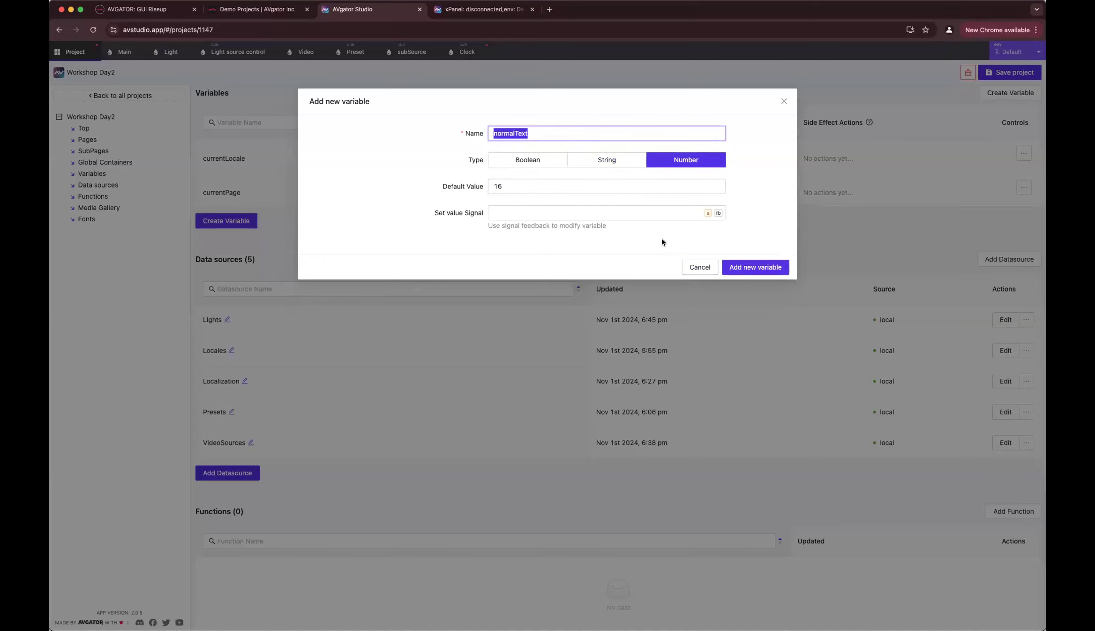
double_click(562, 187)
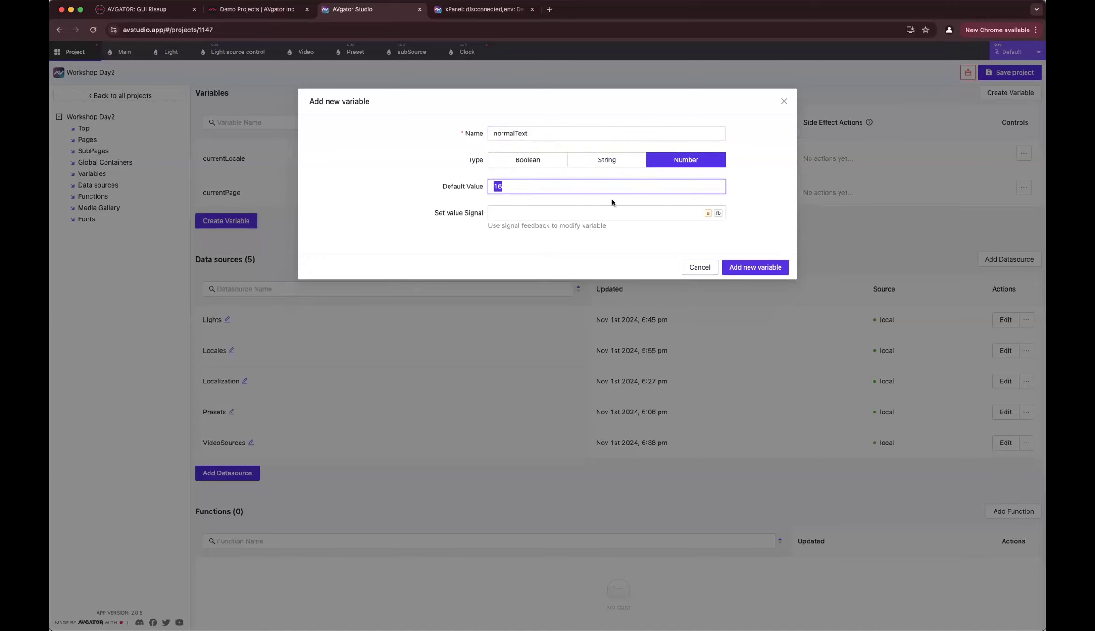
click(750, 267)
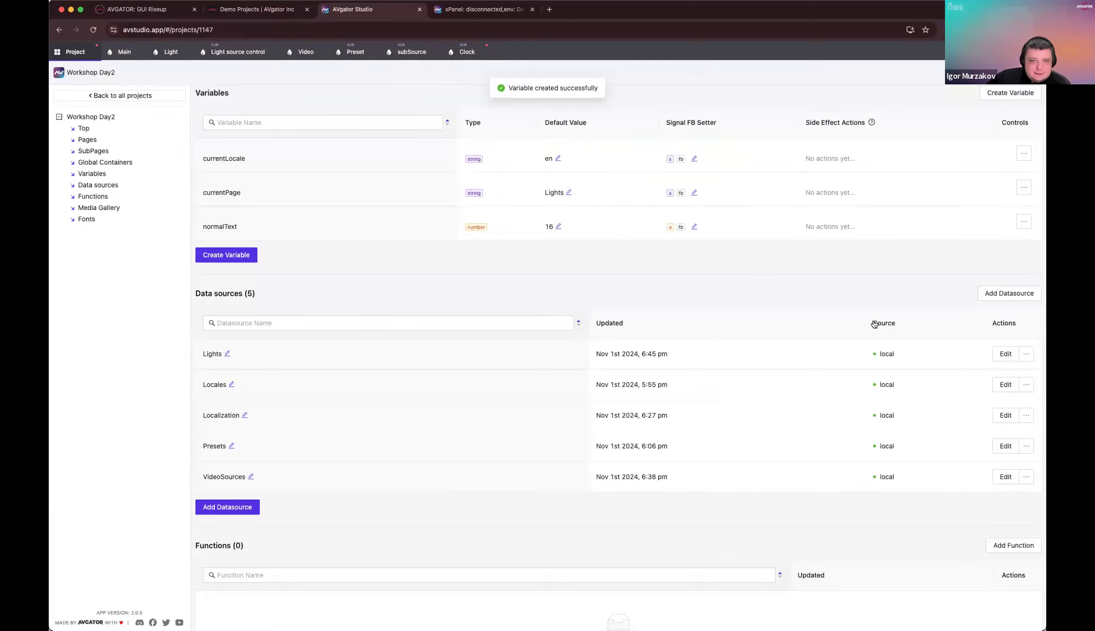
Step: Bind the Volume Down button's text size on the Clock subpage to the normalText project variable
click(464, 52)
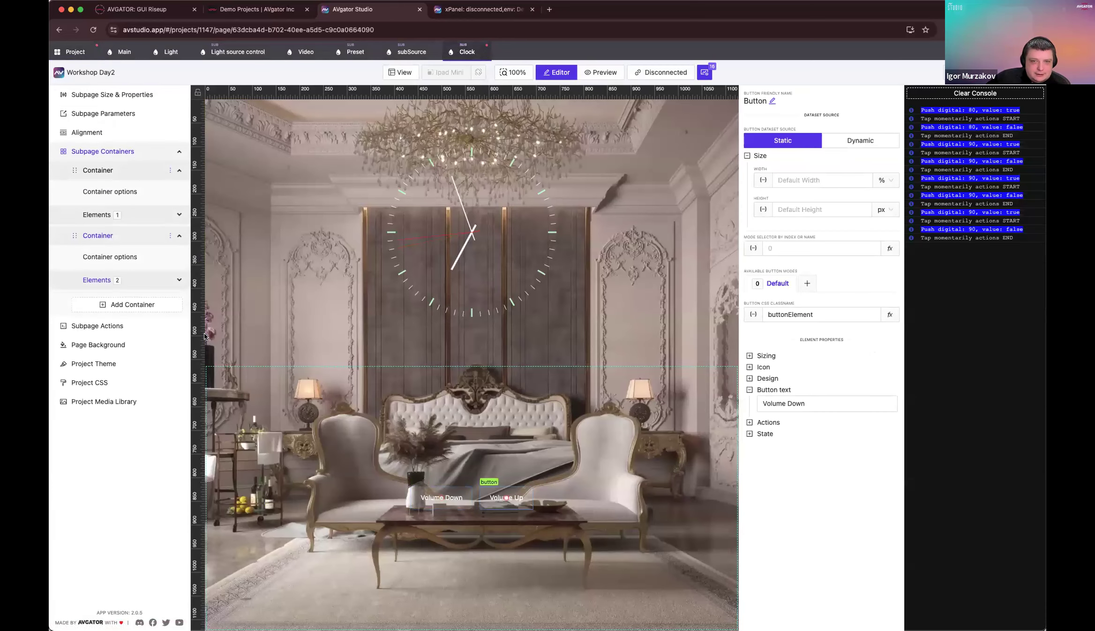
click(420, 492)
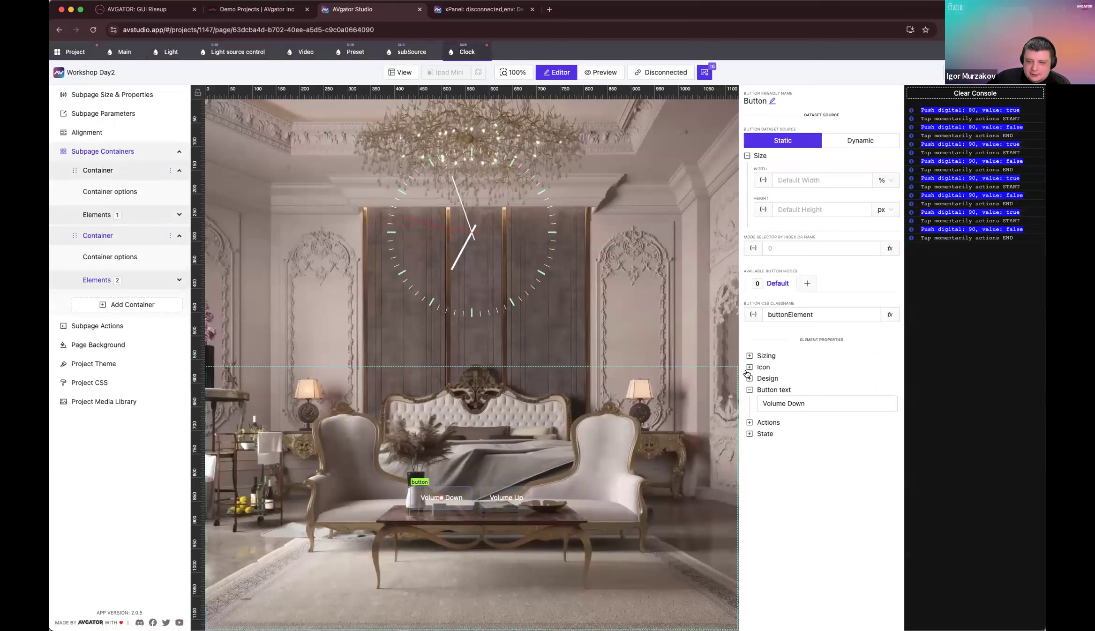
click(766, 356)
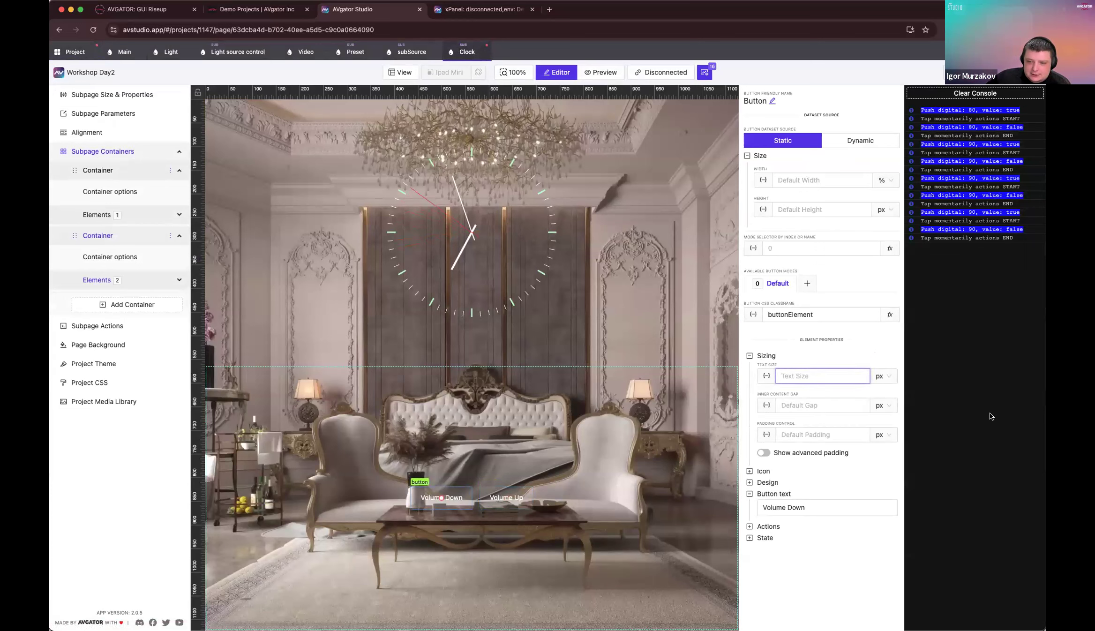
click(766, 376)
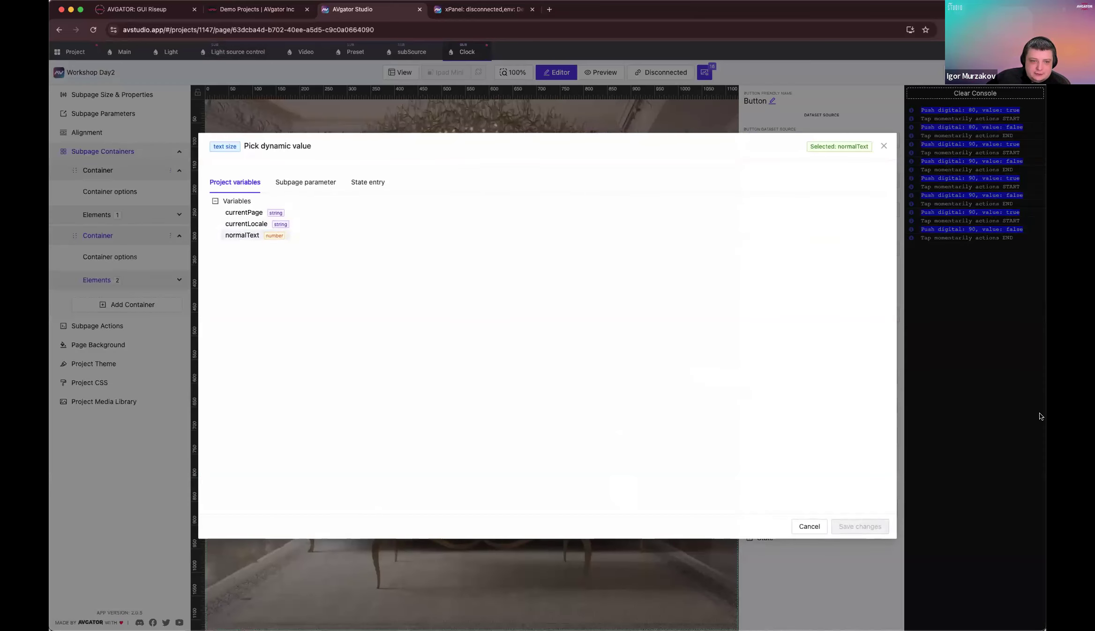
click(243, 235)
click(859, 526)
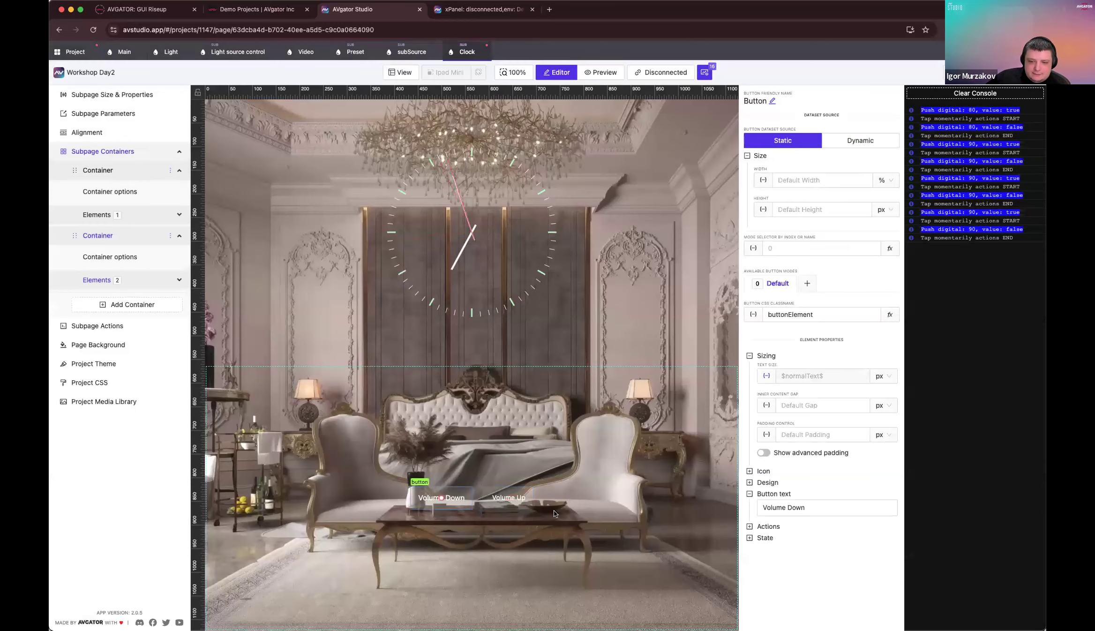
Step: Bind the Volume Up button's text size to the normalText project variable and save the project
click(509, 498)
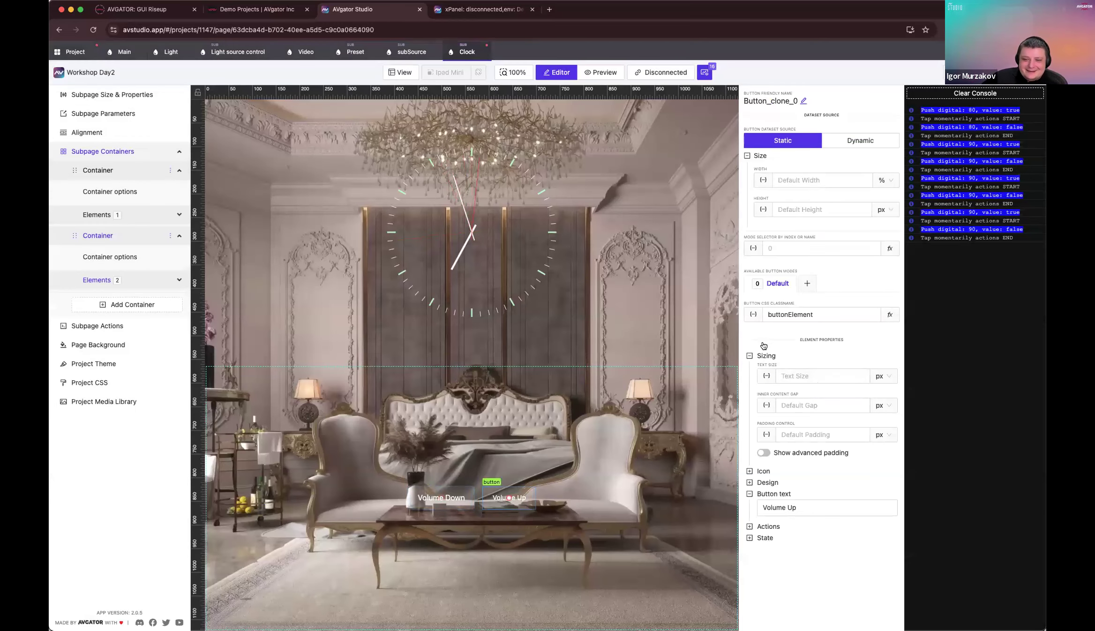
click(766, 376)
click(242, 234)
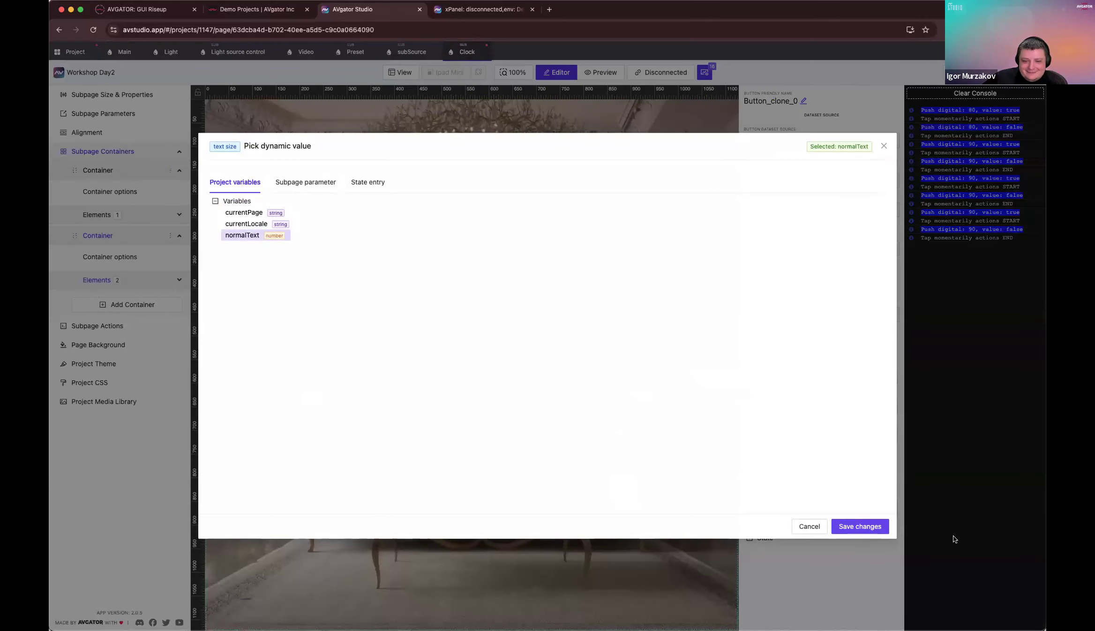
click(860, 526)
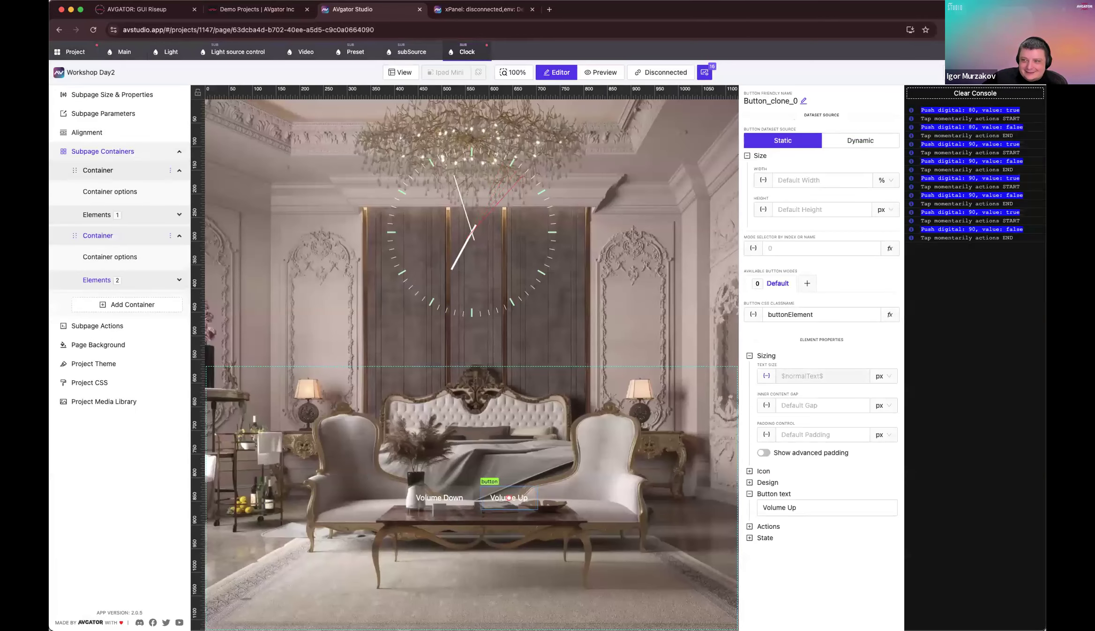
key(super+s)
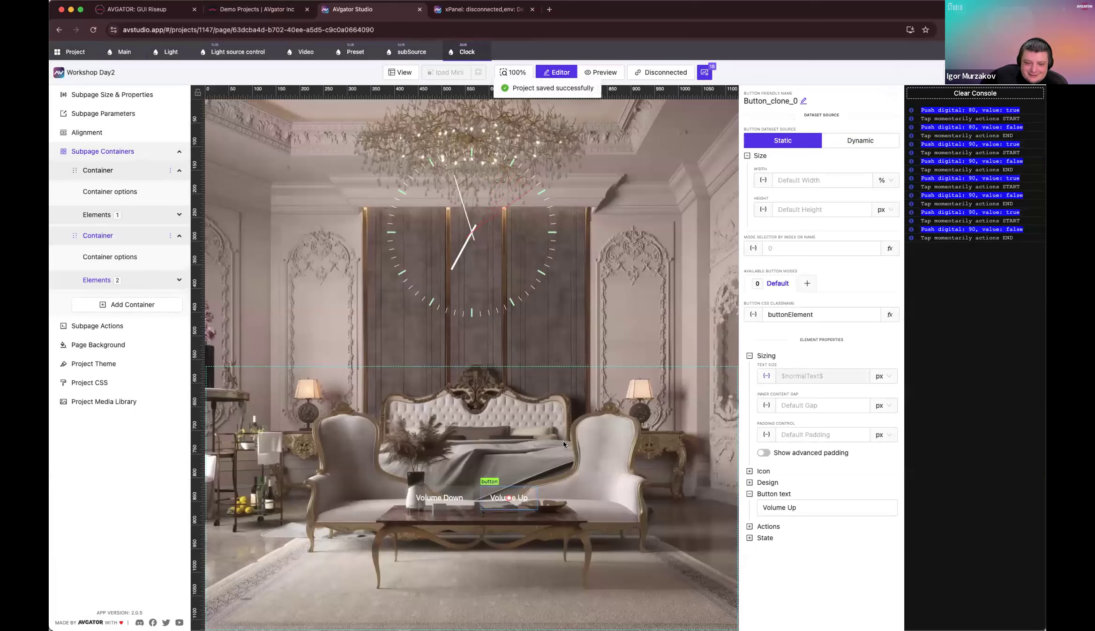
click(487, 433)
click(513, 503)
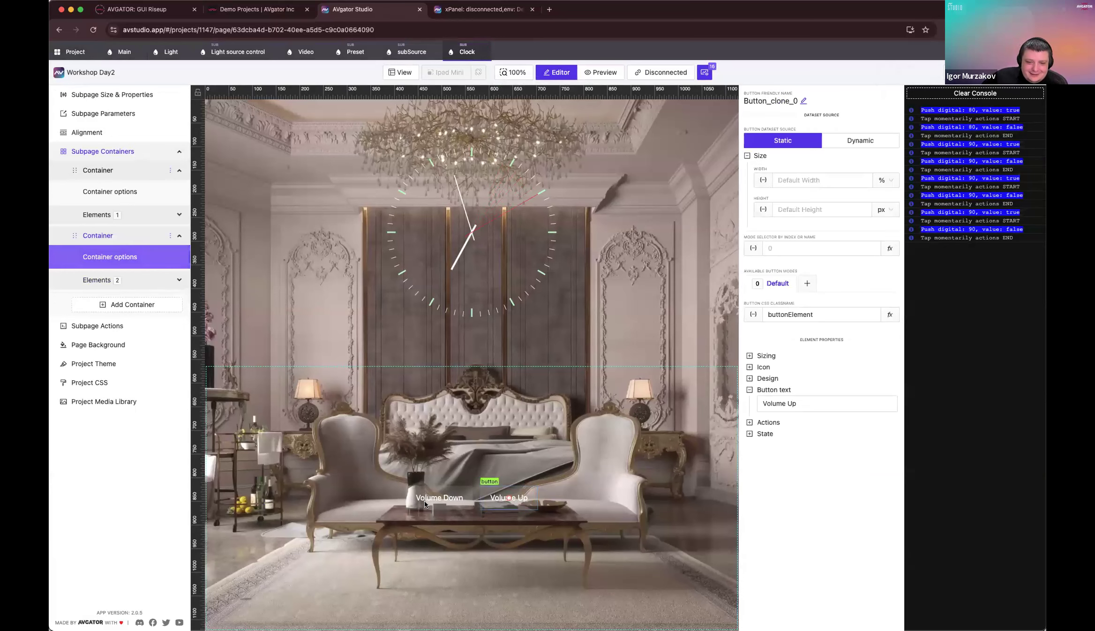
click(424, 501)
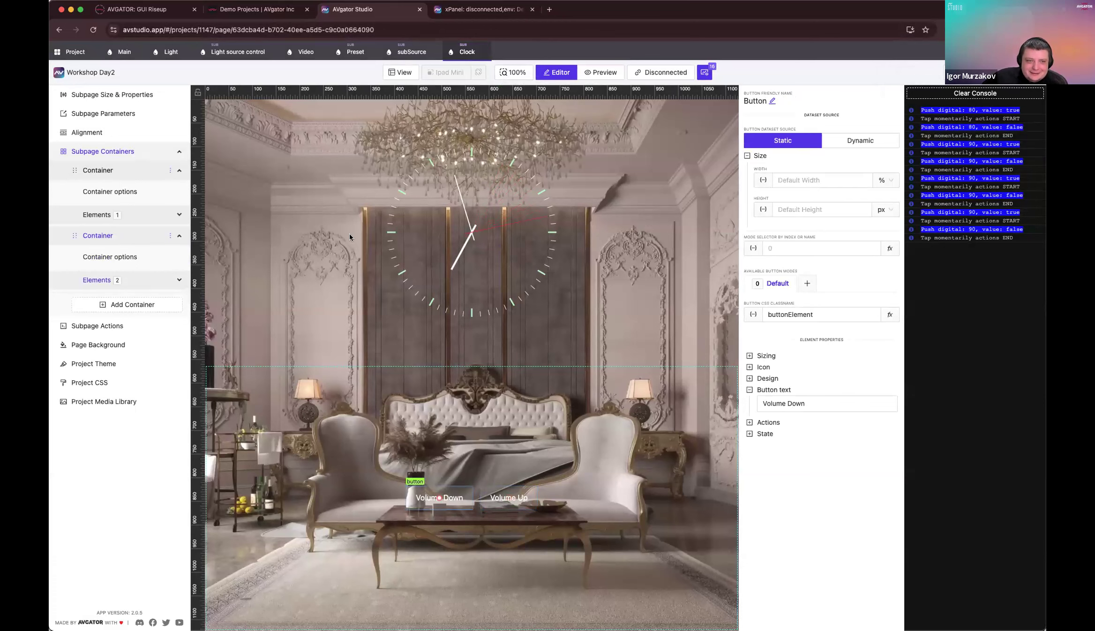
Step: Set the default value of the normalText project variable to 26
click(76, 52)
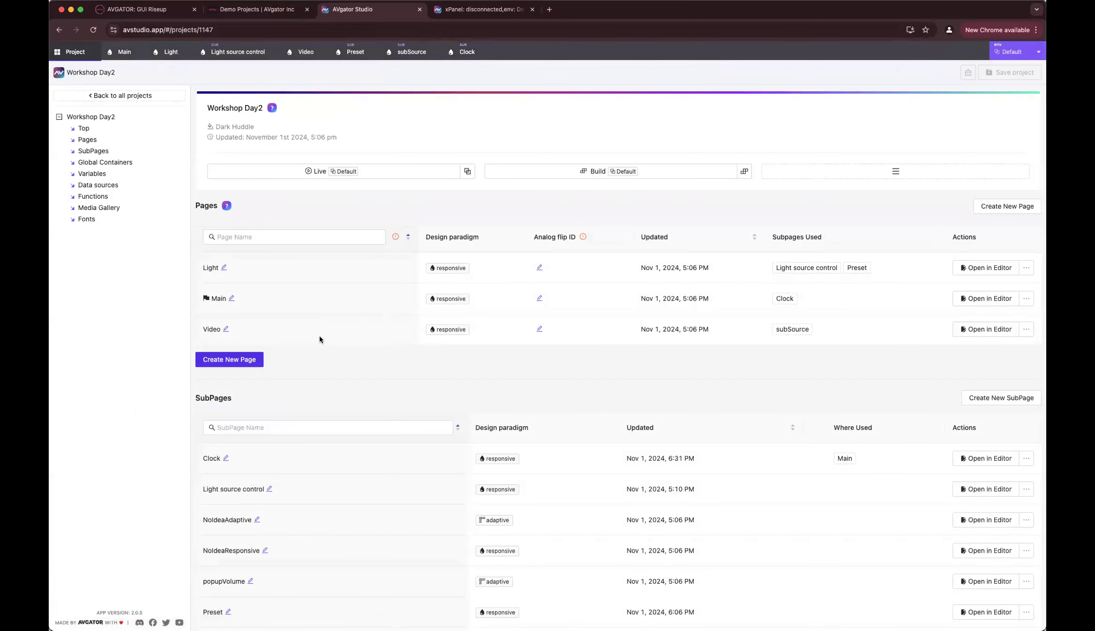
click(99, 174)
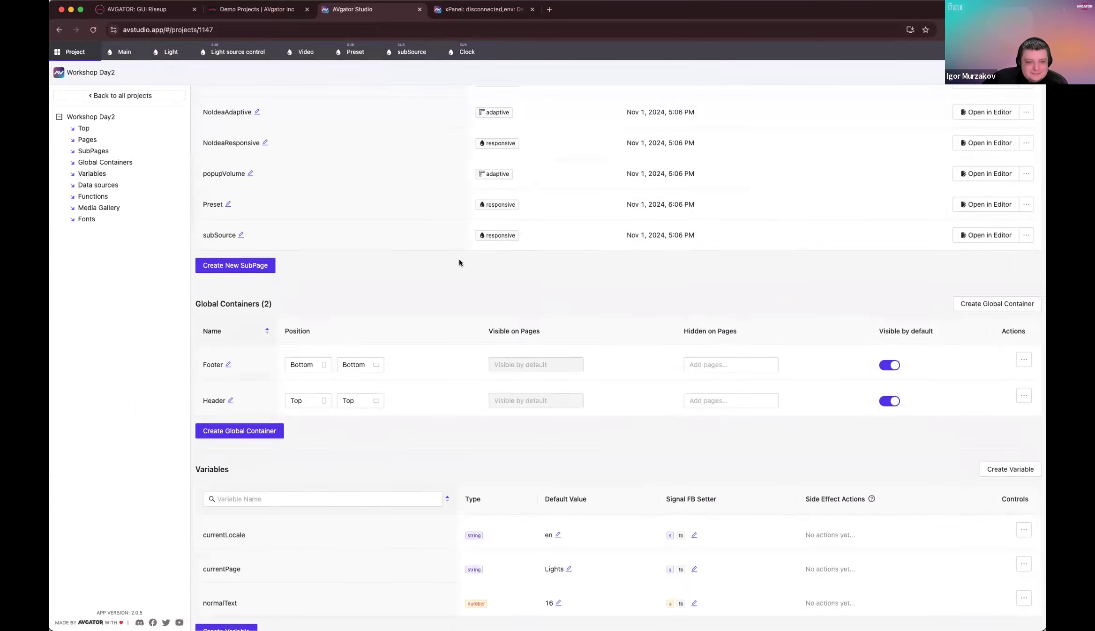
click(558, 226)
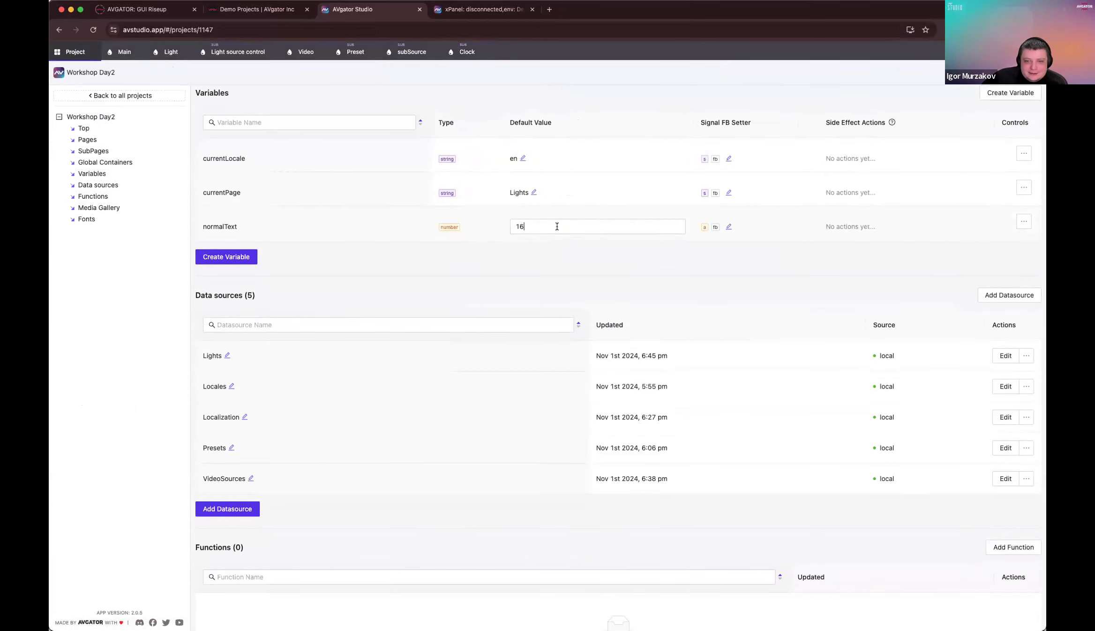
double_click(557, 226)
text(20)
text(6)
key(Return)
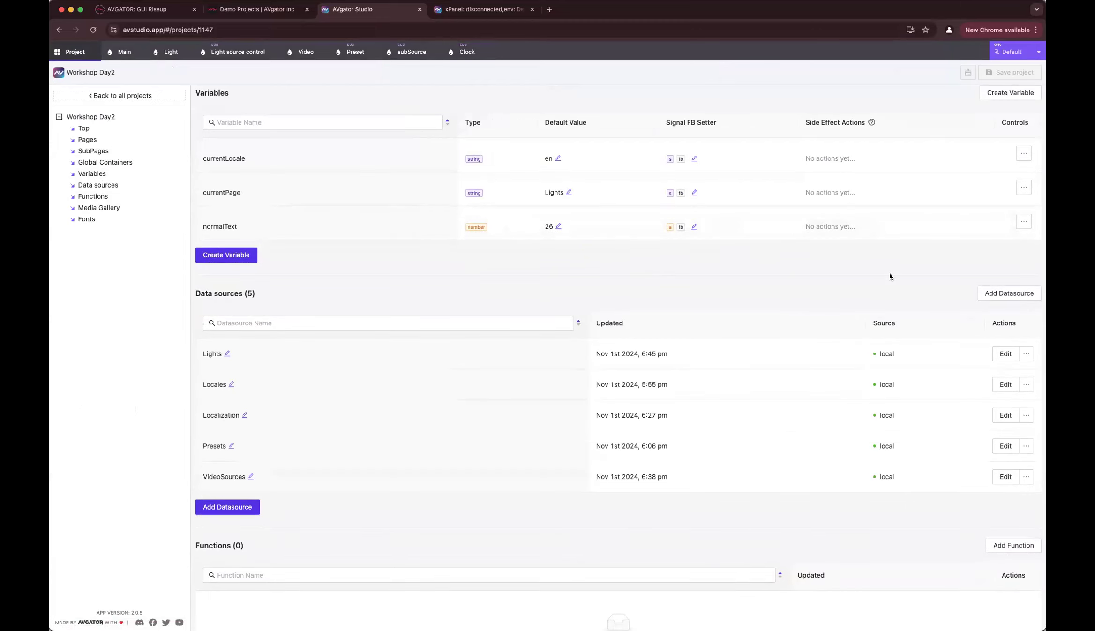
Step: Examine the Volume Down and Volume Up buttons on the Clock subpage to check their text size
click(466, 51)
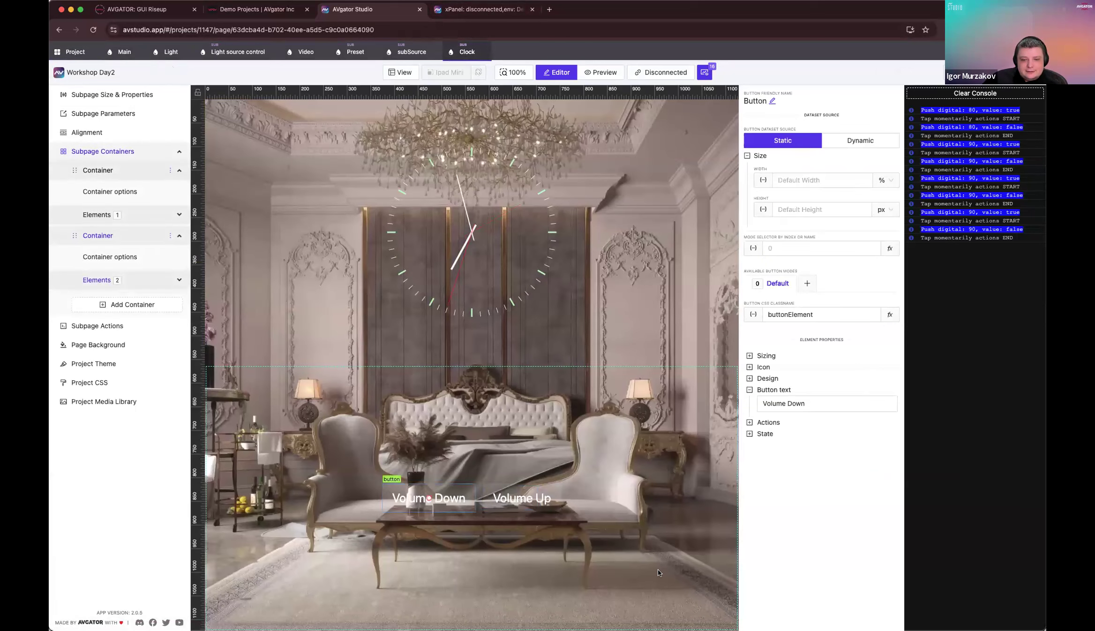
click(657, 569)
click(521, 498)
click(448, 497)
click(537, 500)
click(418, 494)
click(541, 502)
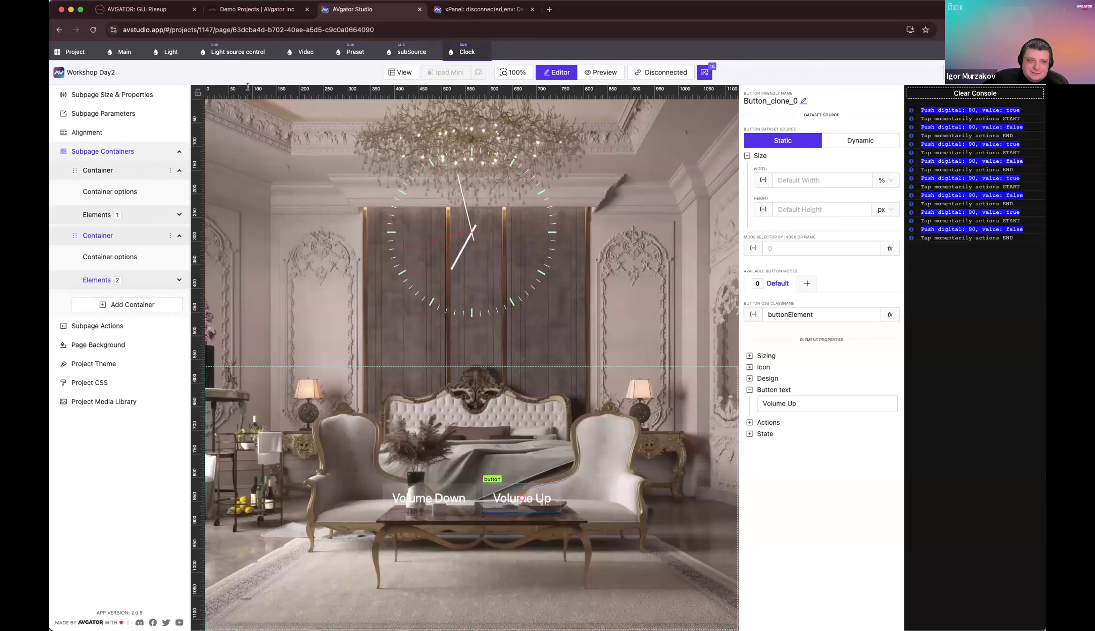
click(72, 51)
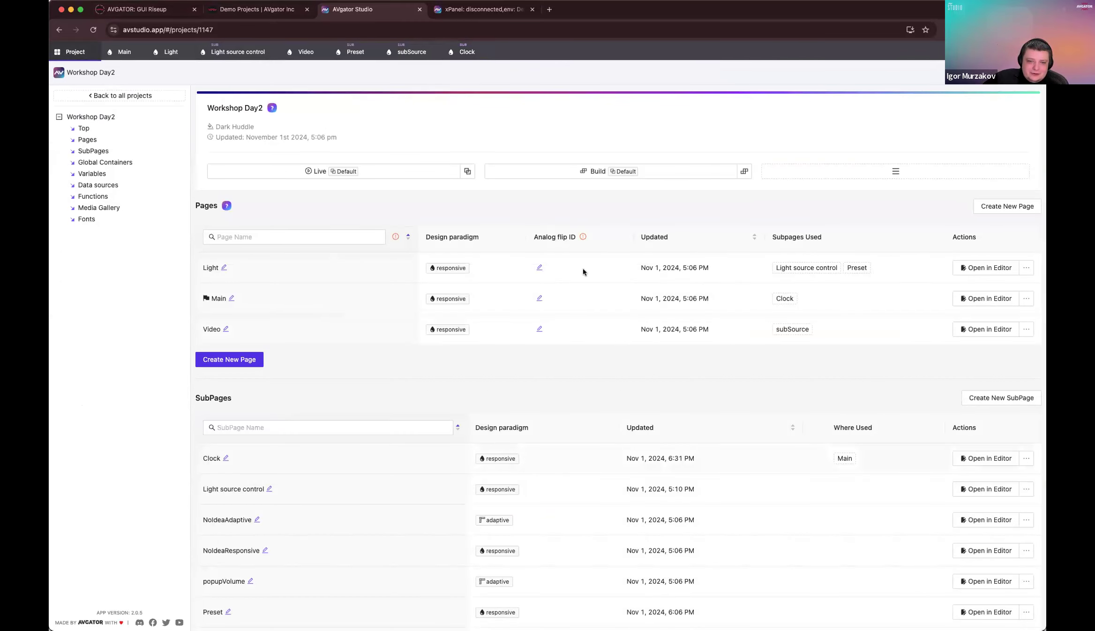
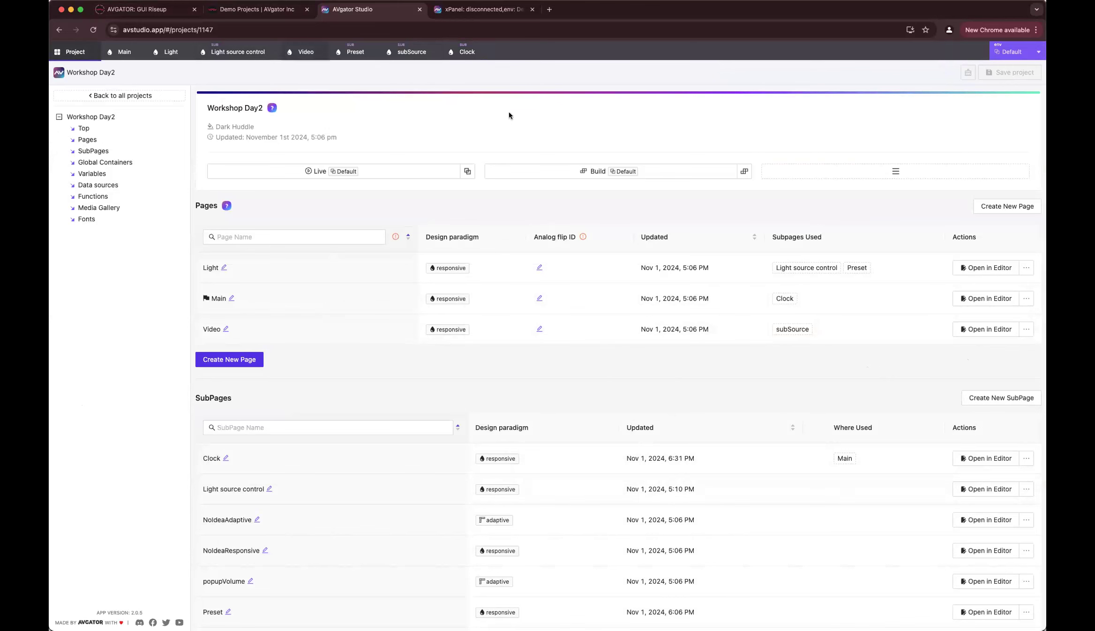
click(466, 52)
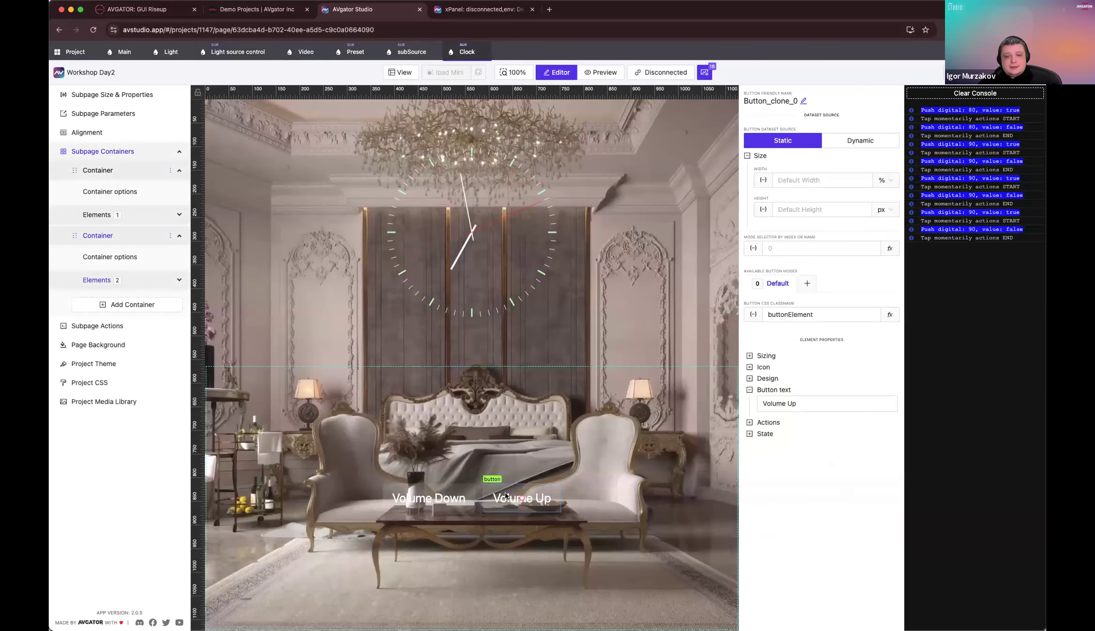
click(445, 499)
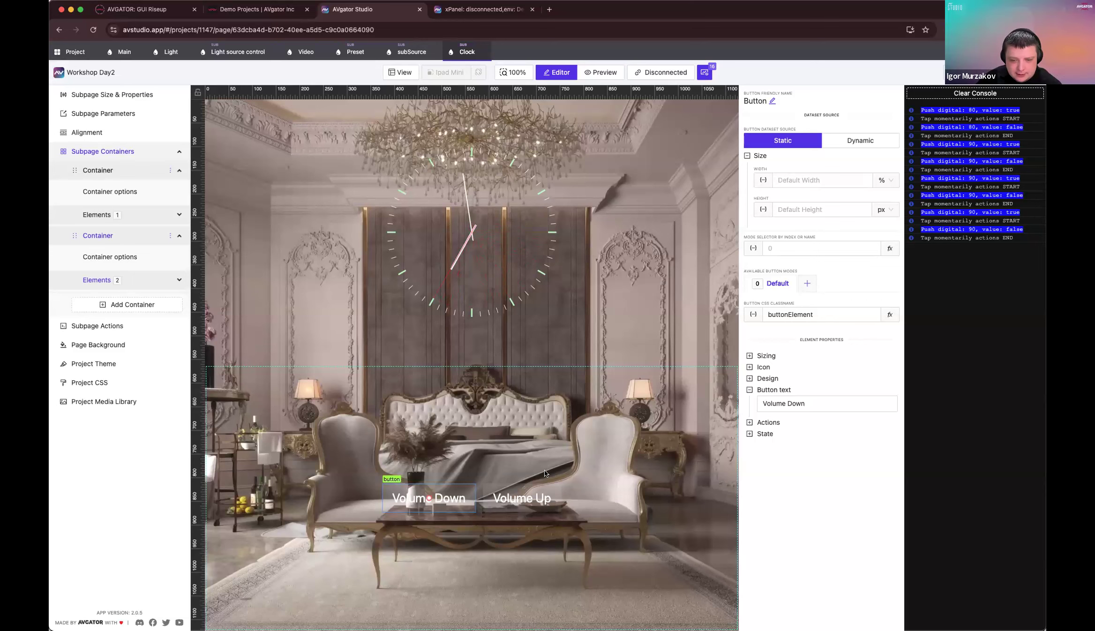
Step: Add a new mode named Active to the Volume Up button, copied from Default and with separate actions
click(551, 487)
click(550, 490)
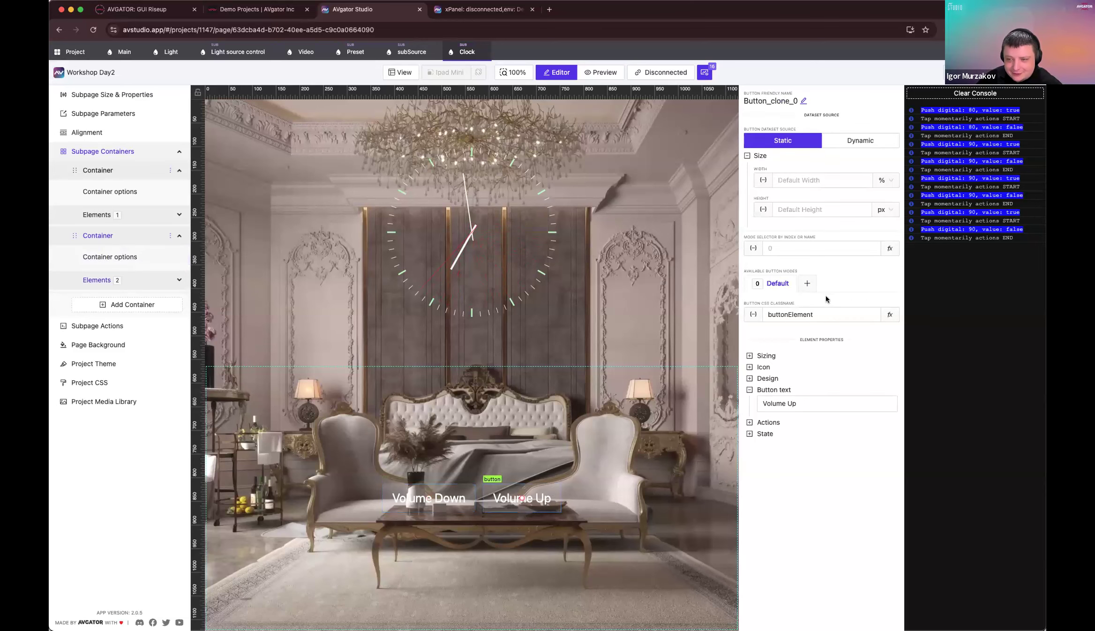
click(807, 283)
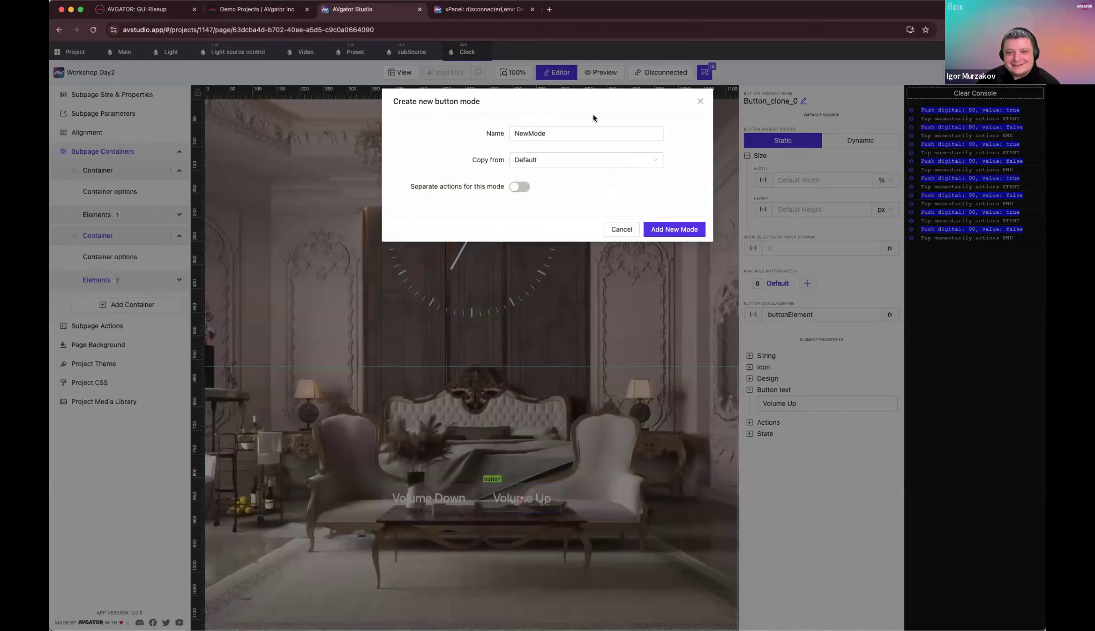
double_click(565, 132)
key(BackSpace)
text(Active)
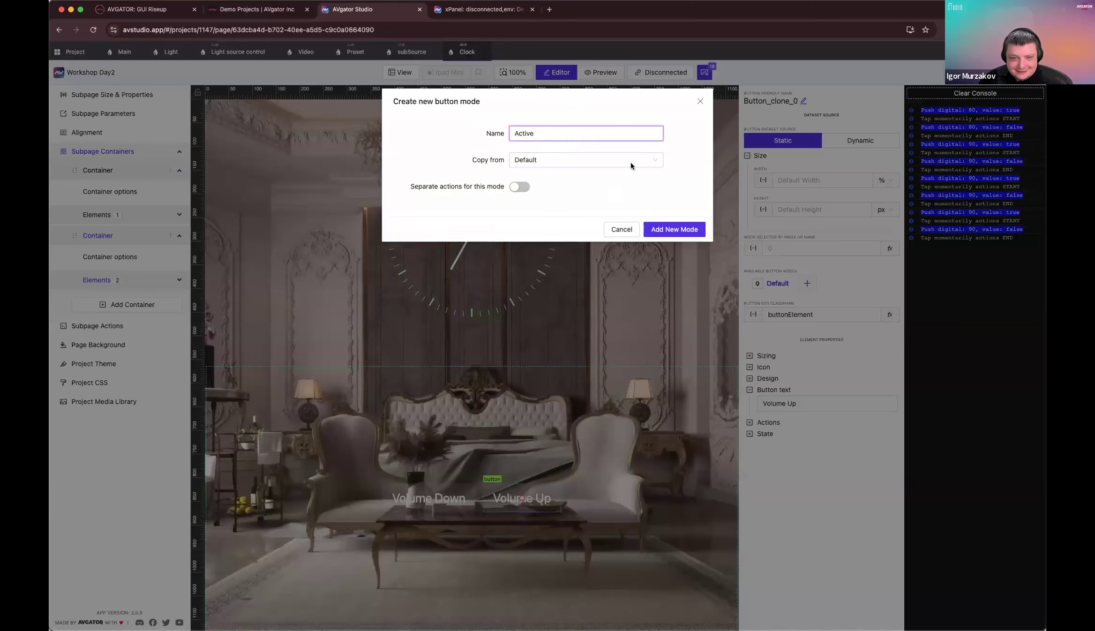
click(519, 186)
click(674, 229)
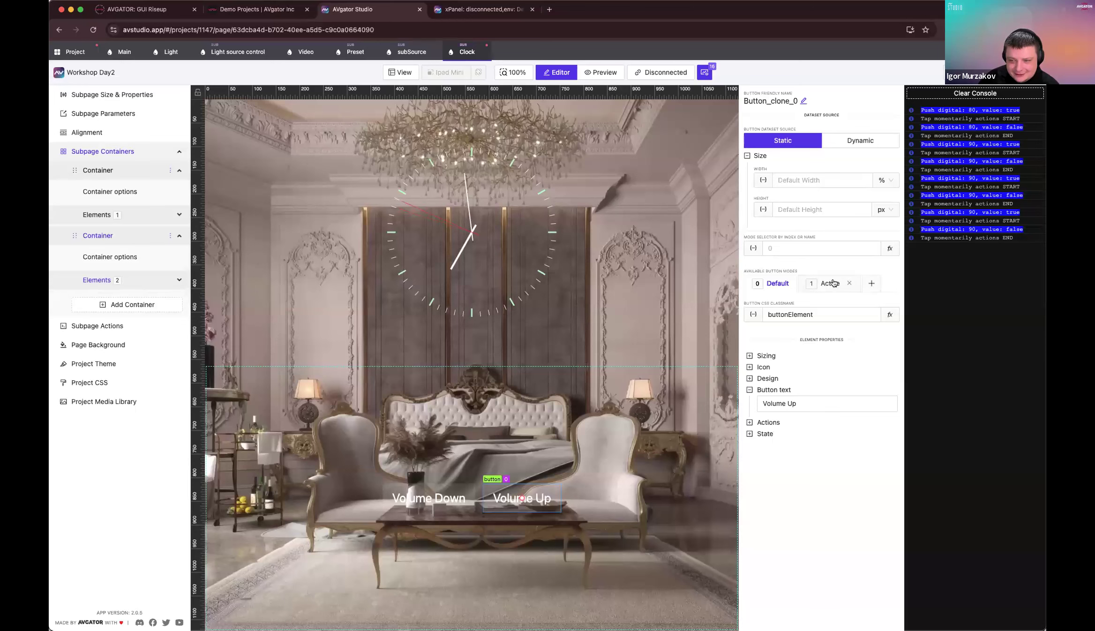
Step: Set the text color of the Volume Up button's Active mode to red, rgba(255,0,0,1.00)
click(833, 283)
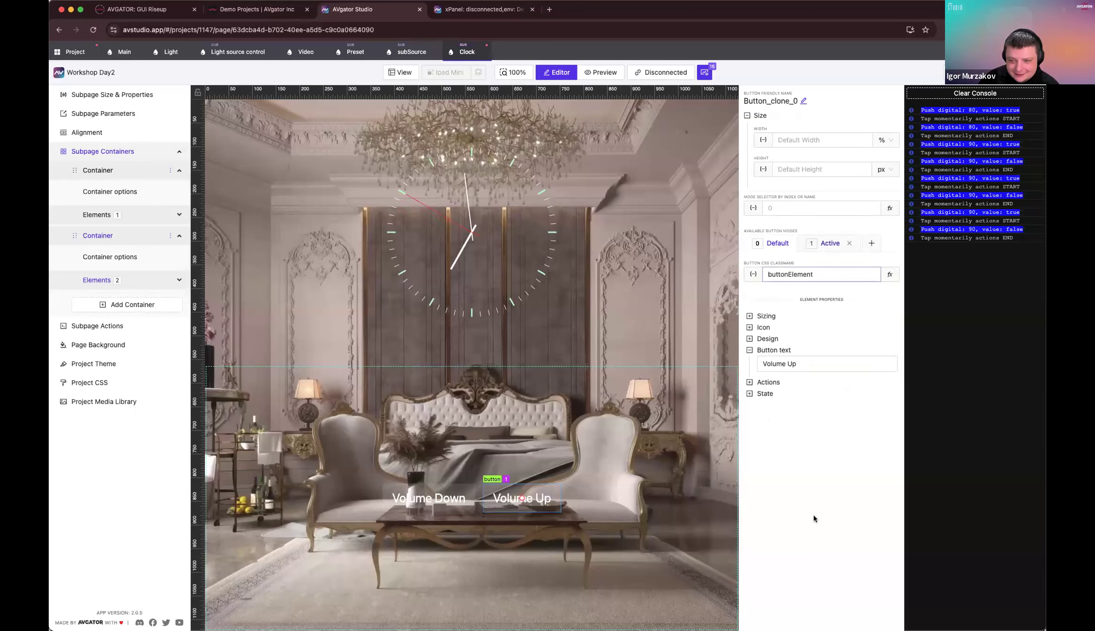
click(765, 340)
scroll(824, 340, down, 2)
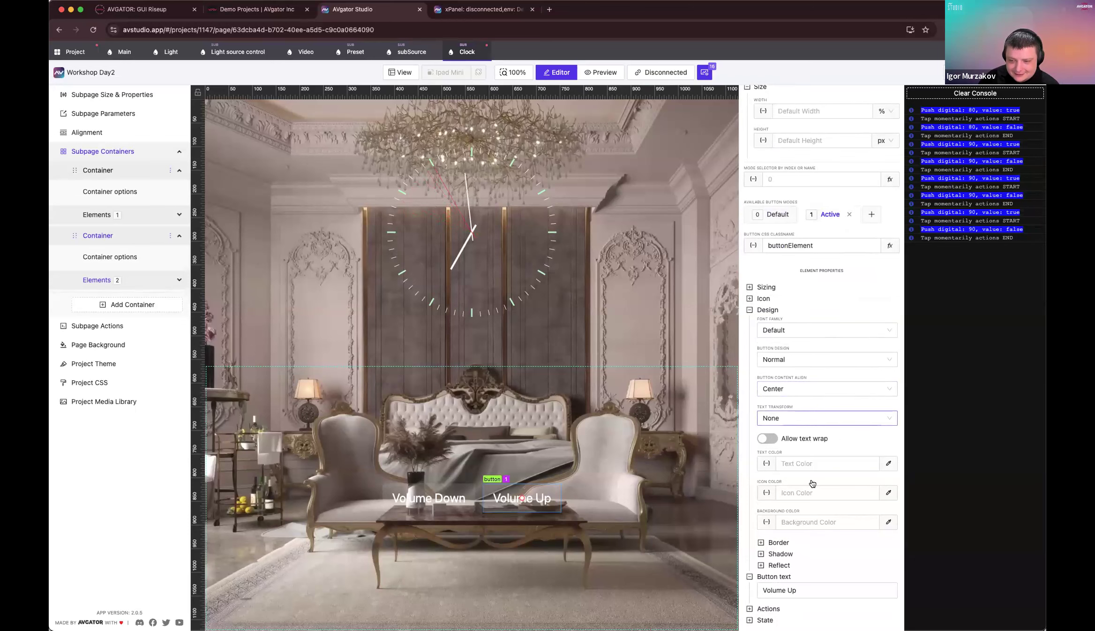
click(886, 463)
click(935, 302)
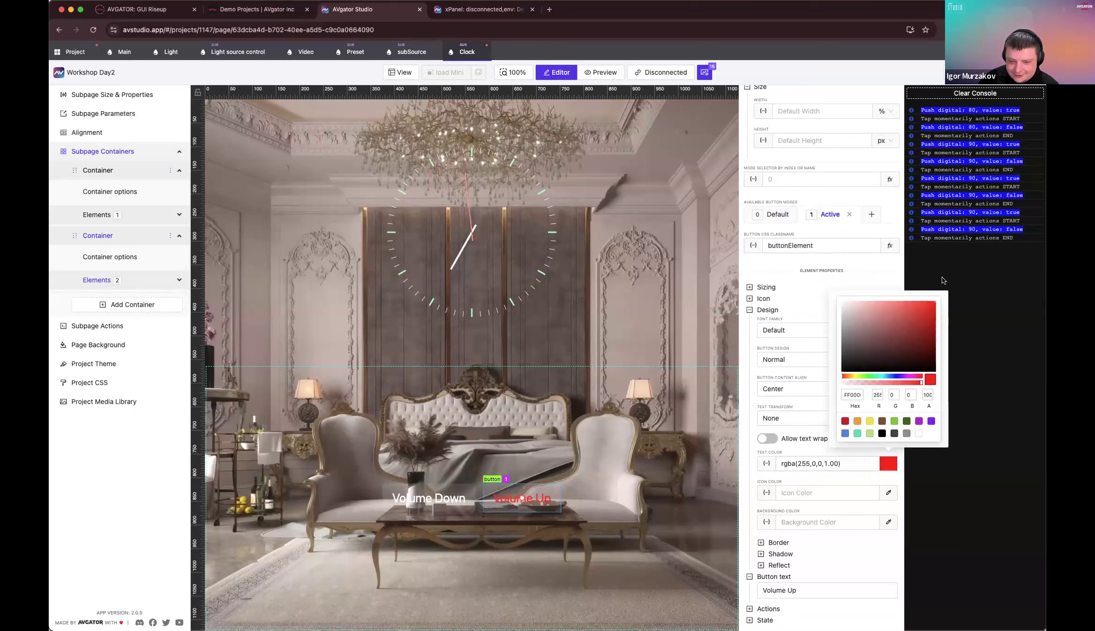
click(592, 444)
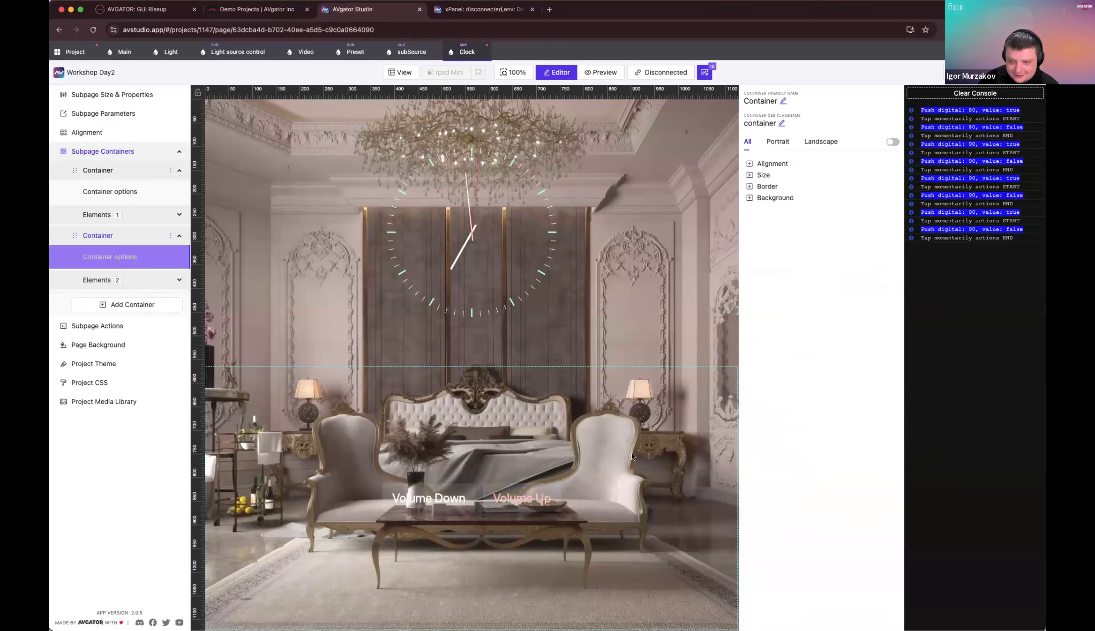
Step: Compare how the Volume Up button looks in its Default and Active modes
click(527, 507)
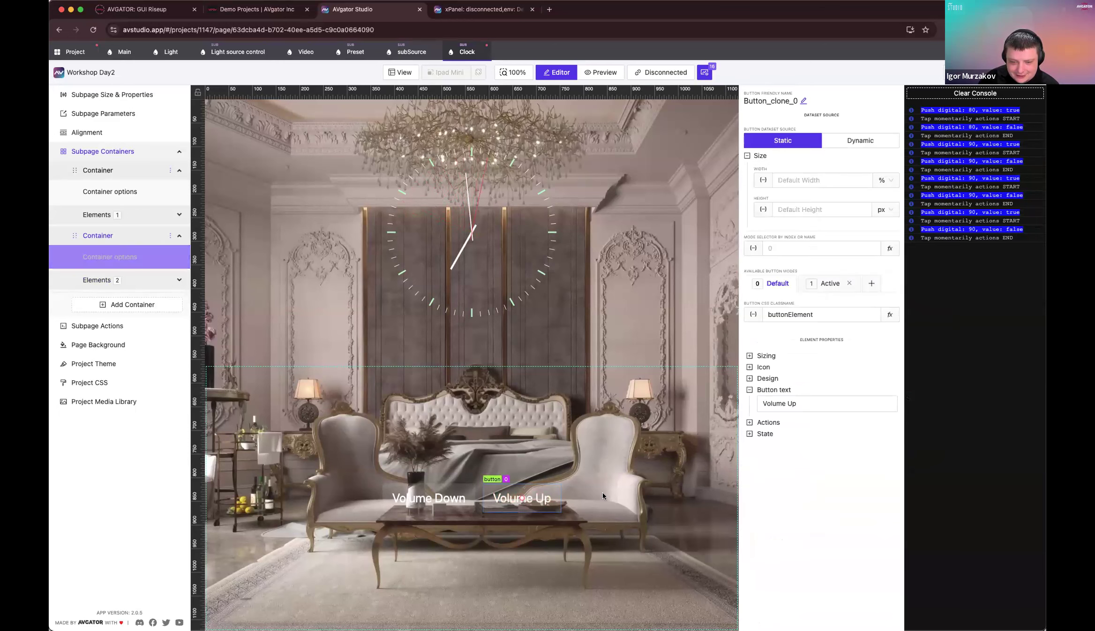
click(830, 283)
scroll(830, 286, down, 1)
click(776, 245)
scroll(796, 263, up, 1)
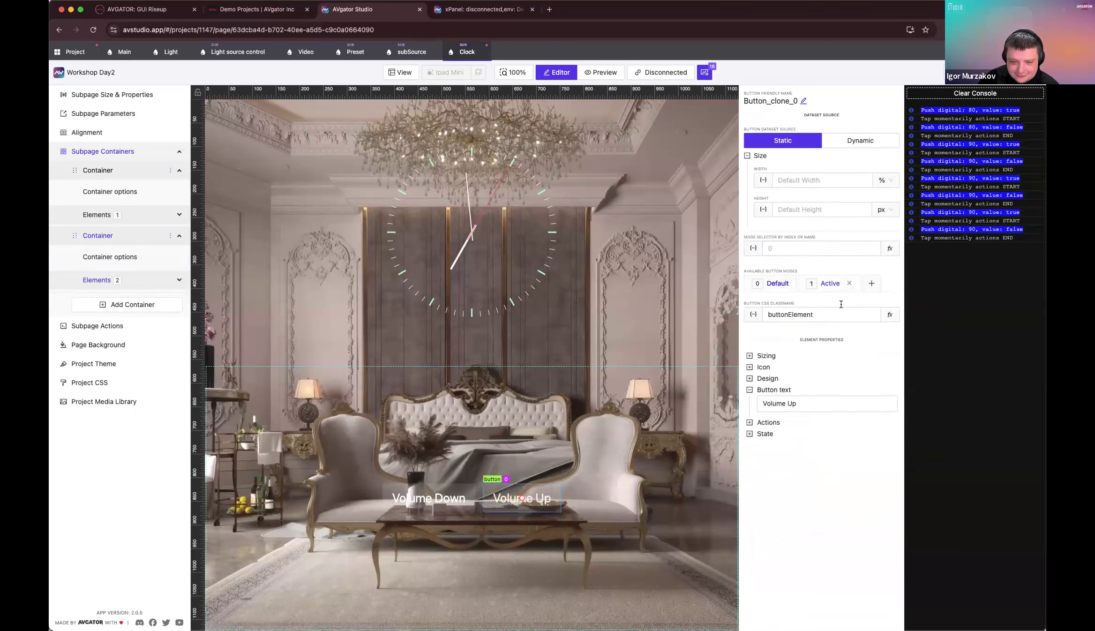
click(788, 248)
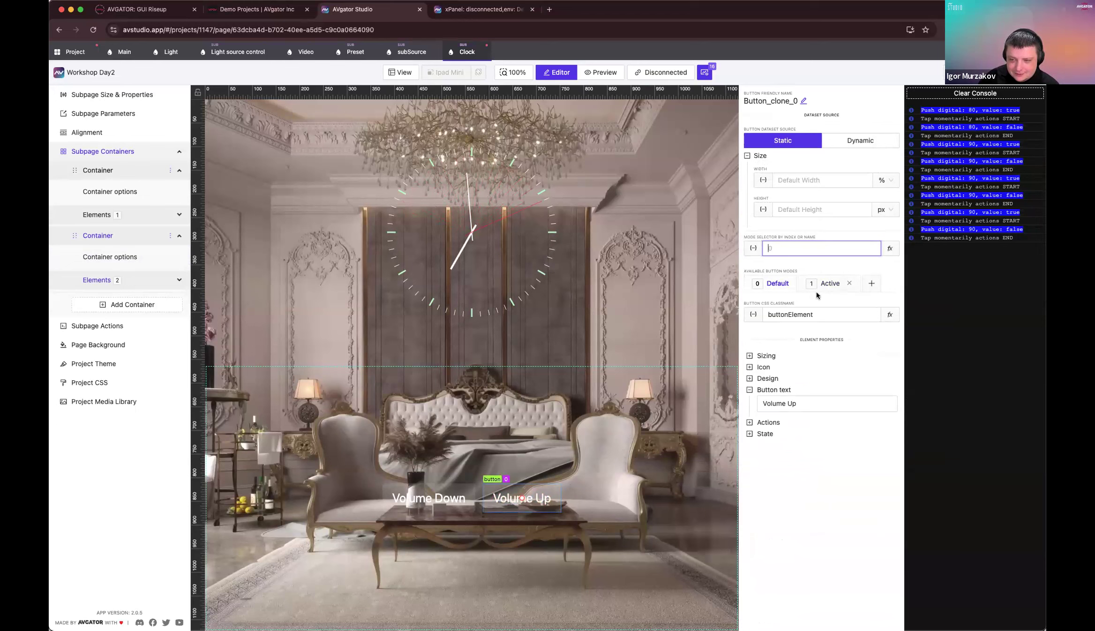
click(825, 284)
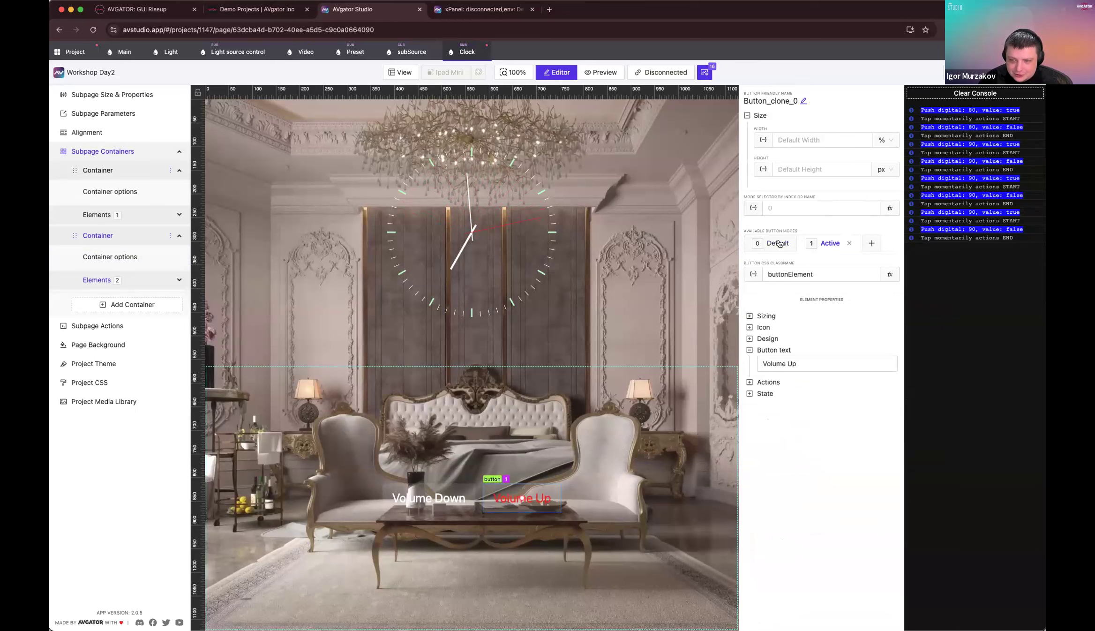
click(834, 286)
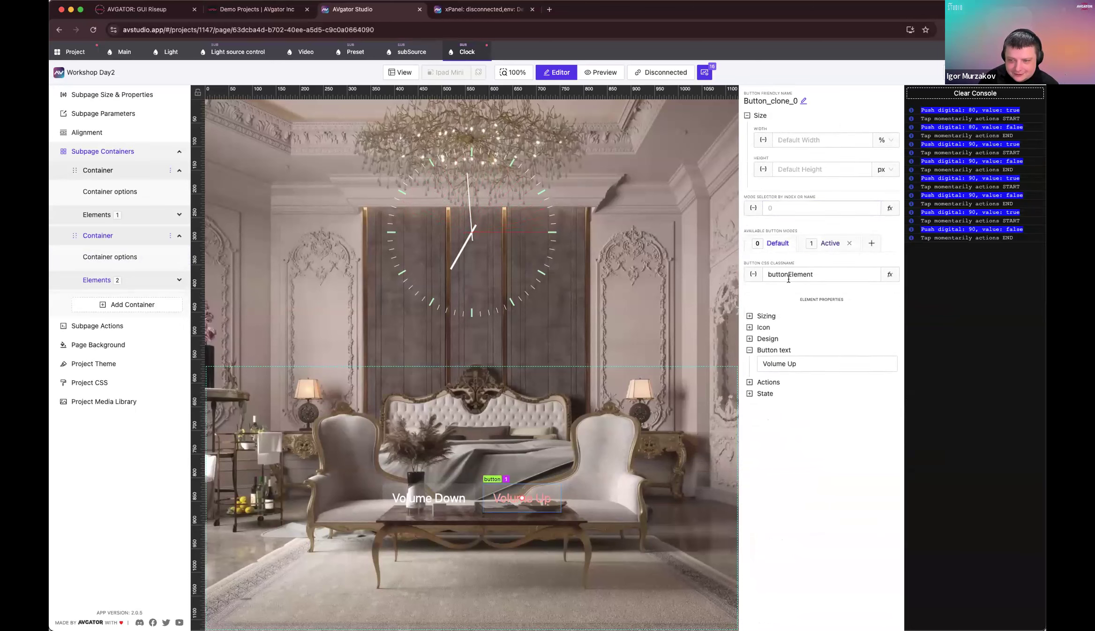
click(768, 244)
Step: Set the Volume Up button's mode selector to 1 and deselect the button to check its look
click(792, 249)
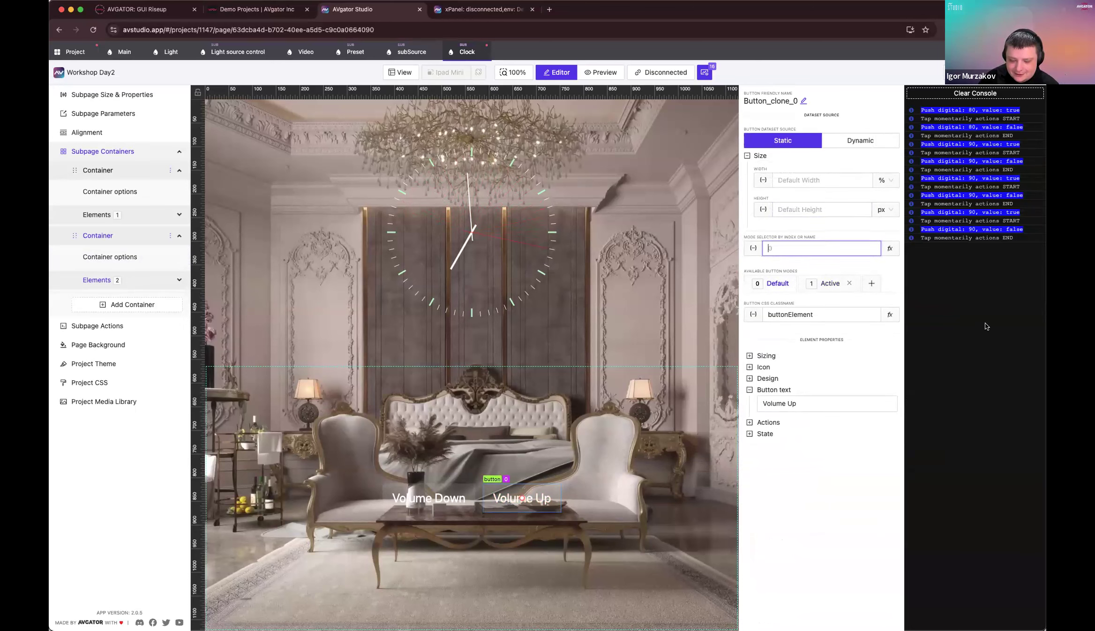
text(1)
click(833, 522)
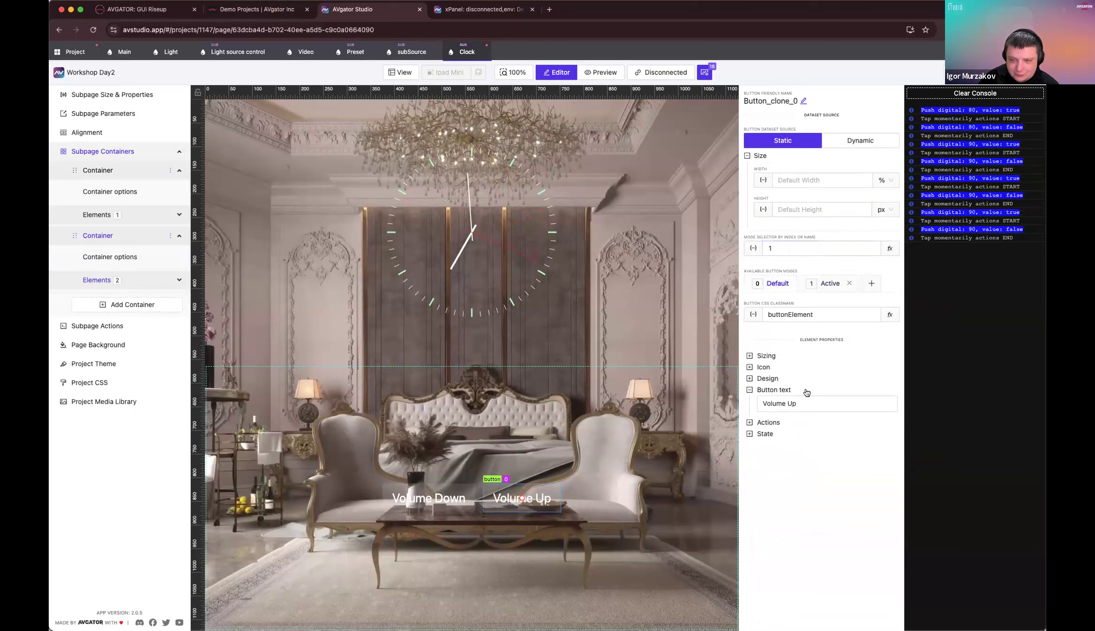
click(610, 449)
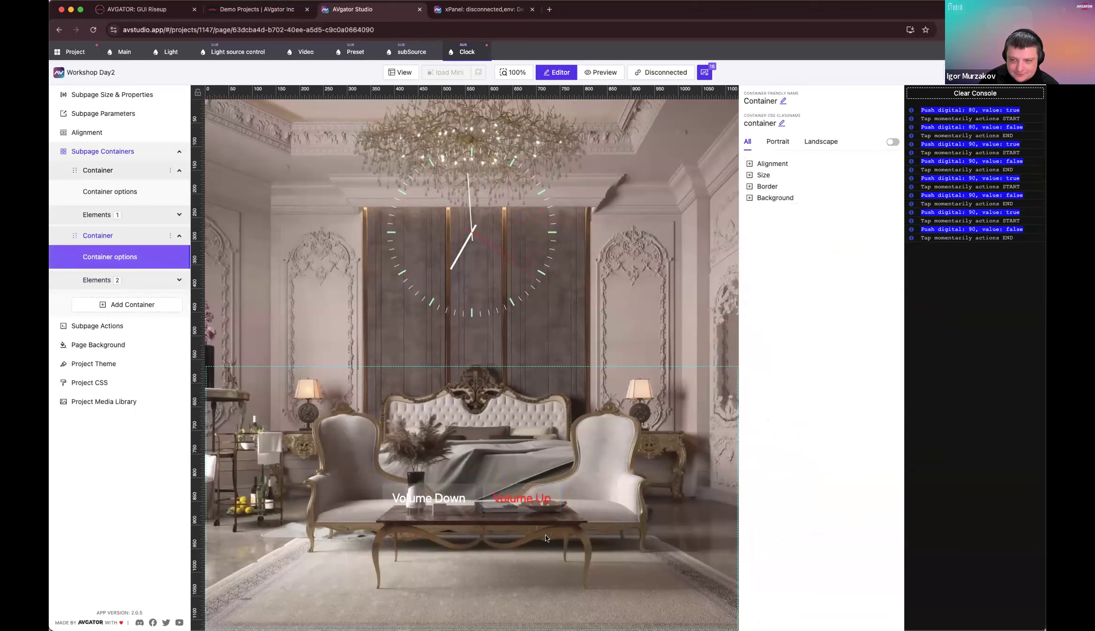
Step: Set the Volume Up button's mode selector to 0 and deselect the button
click(529, 494)
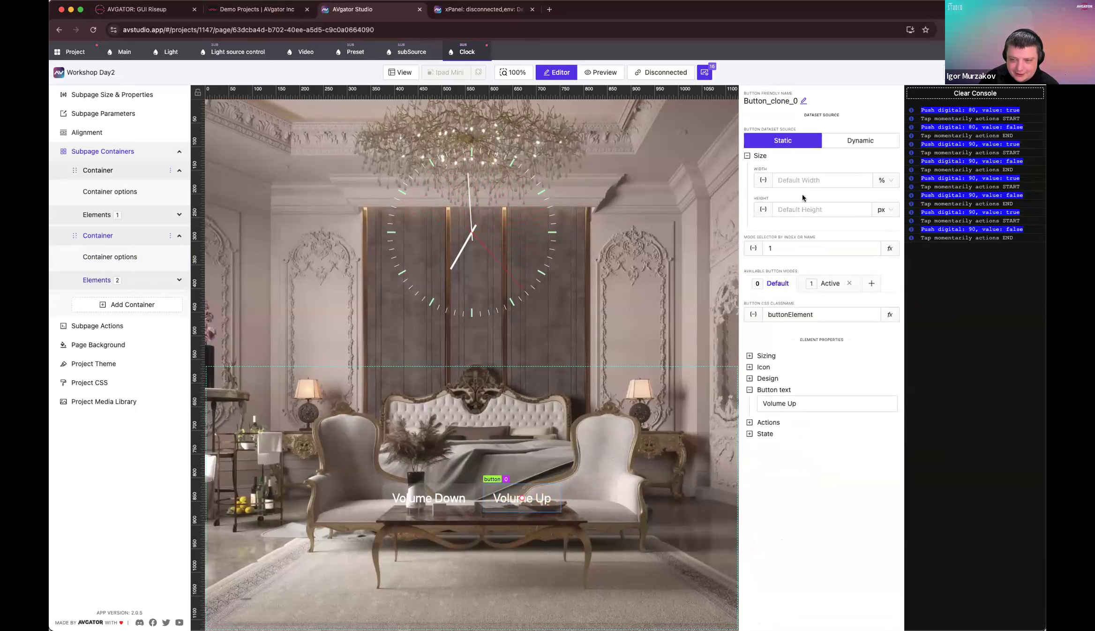
click(811, 250)
key(BackSpace)
text(0)
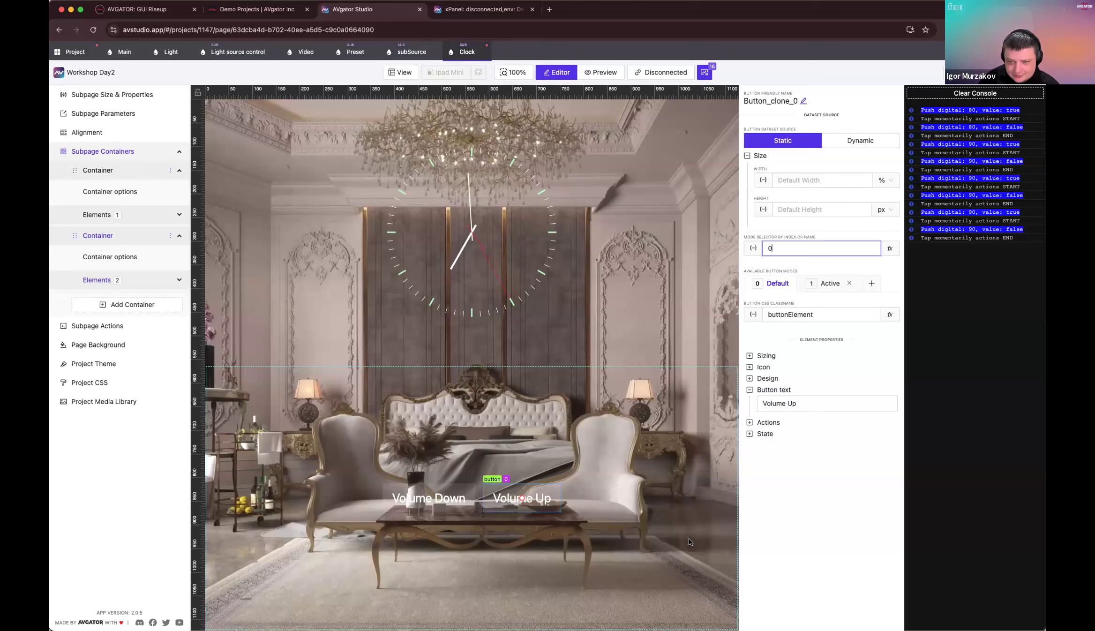
click(511, 413)
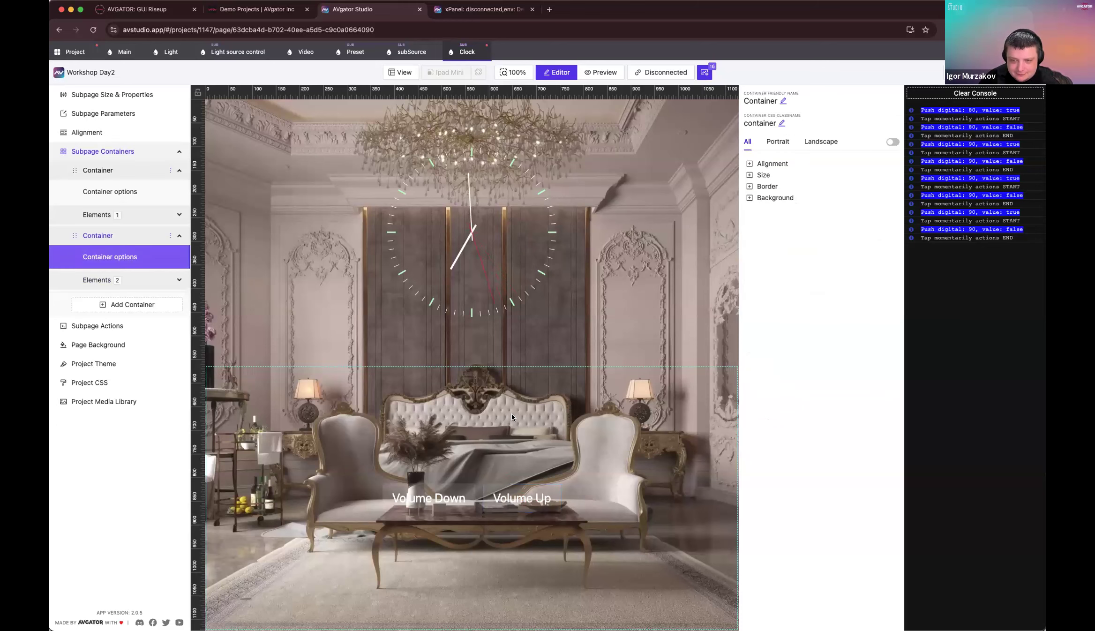
click(540, 492)
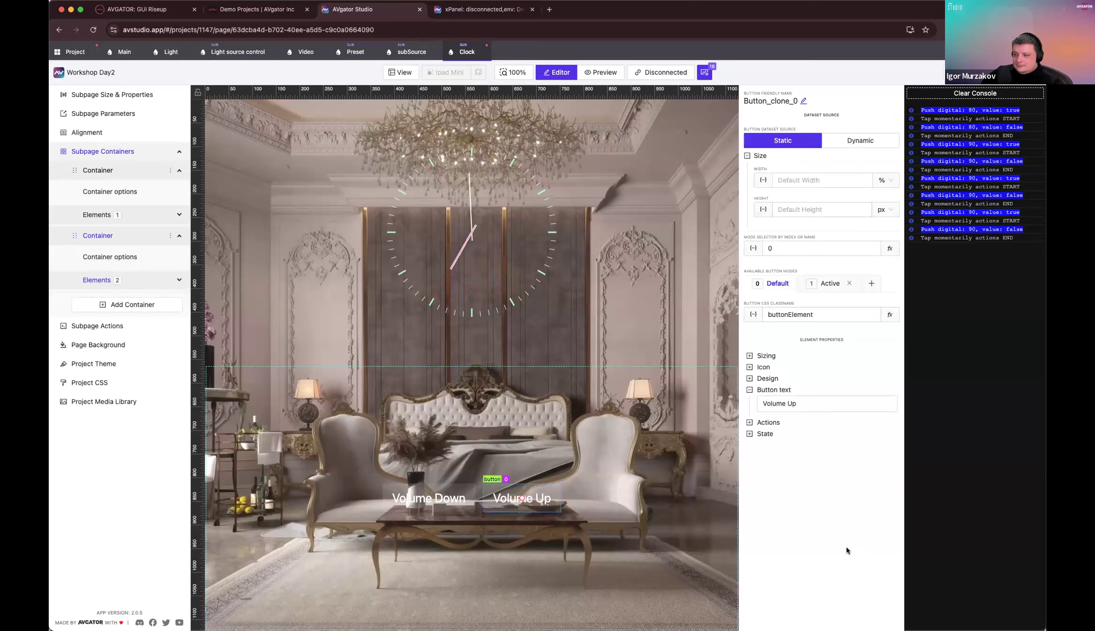
click(819, 242)
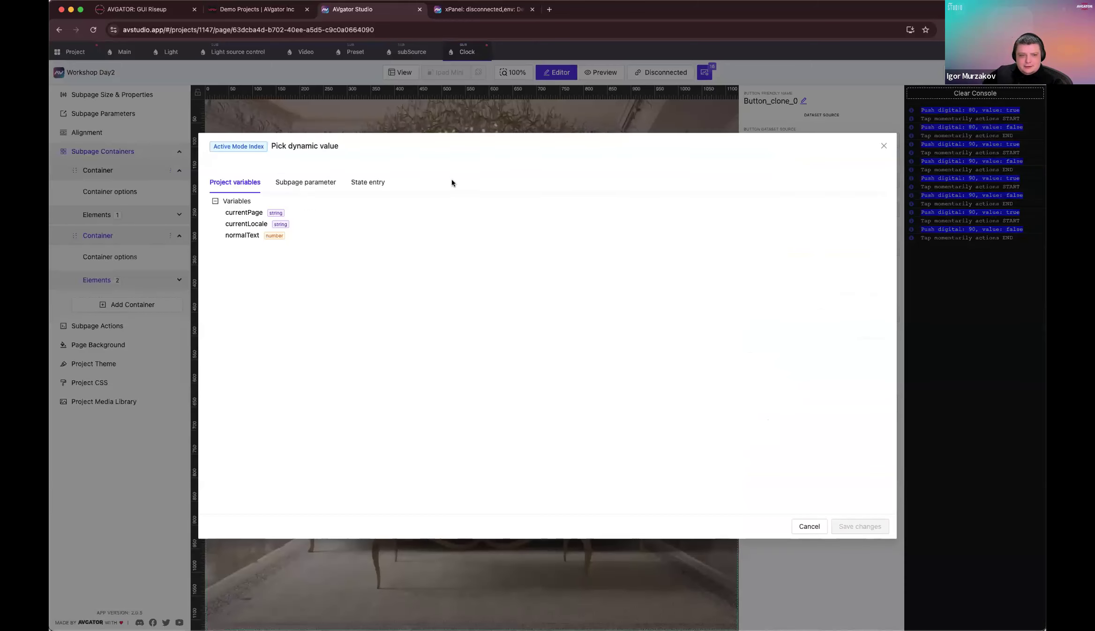
click(804, 525)
Step: Look through the project overview and go to its list of variables
click(73, 55)
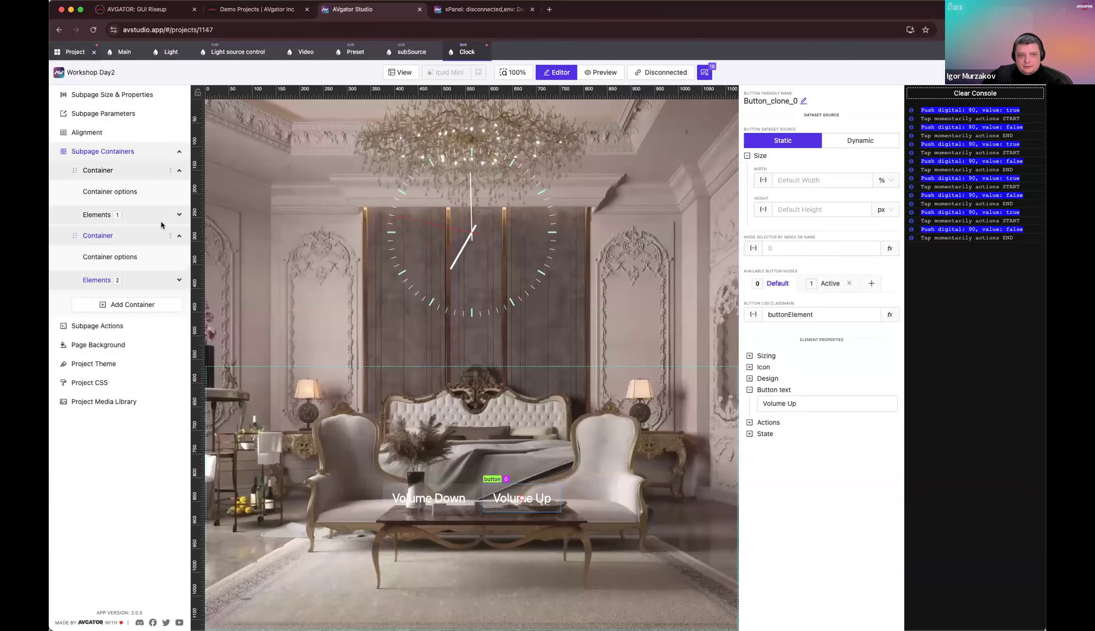
scroll(623, 325, down, 10)
scroll(585, 326, up, 9)
scroll(412, 314, down, 4)
scroll(428, 338, down, 3)
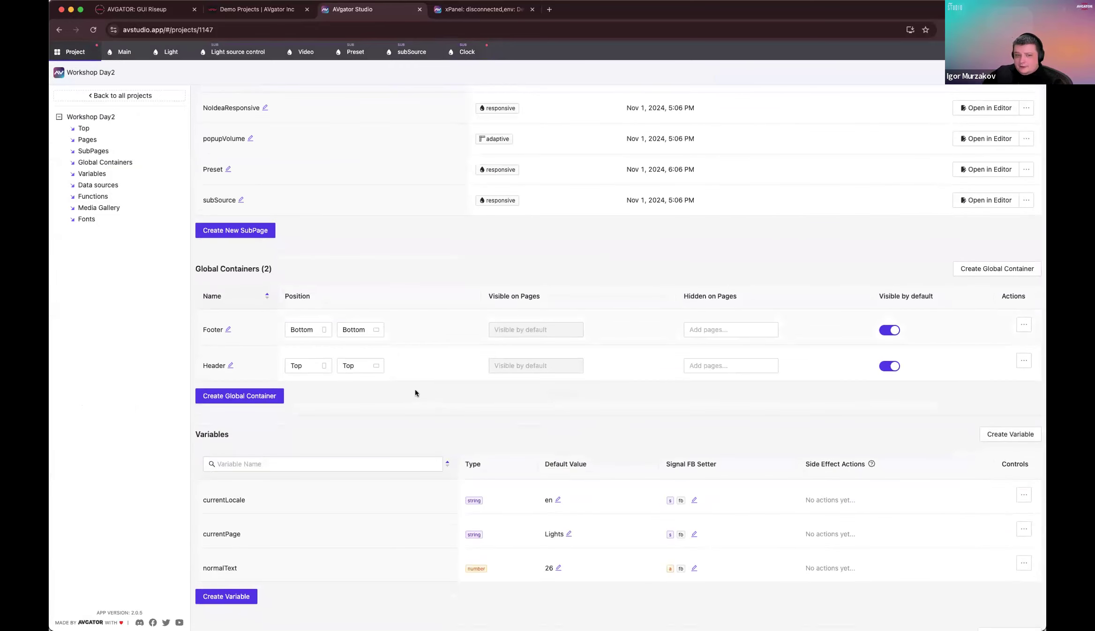
scroll(284, 278, up, 6)
scroll(282, 280, up, 4)
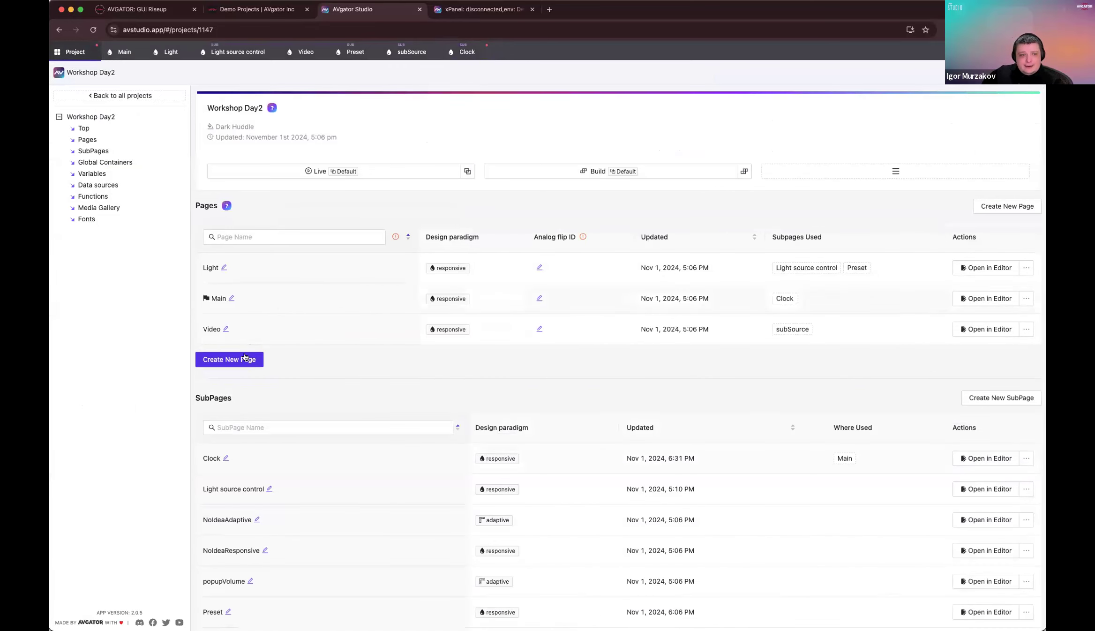
scroll(320, 371, down, 15)
scroll(270, 284, up, 7)
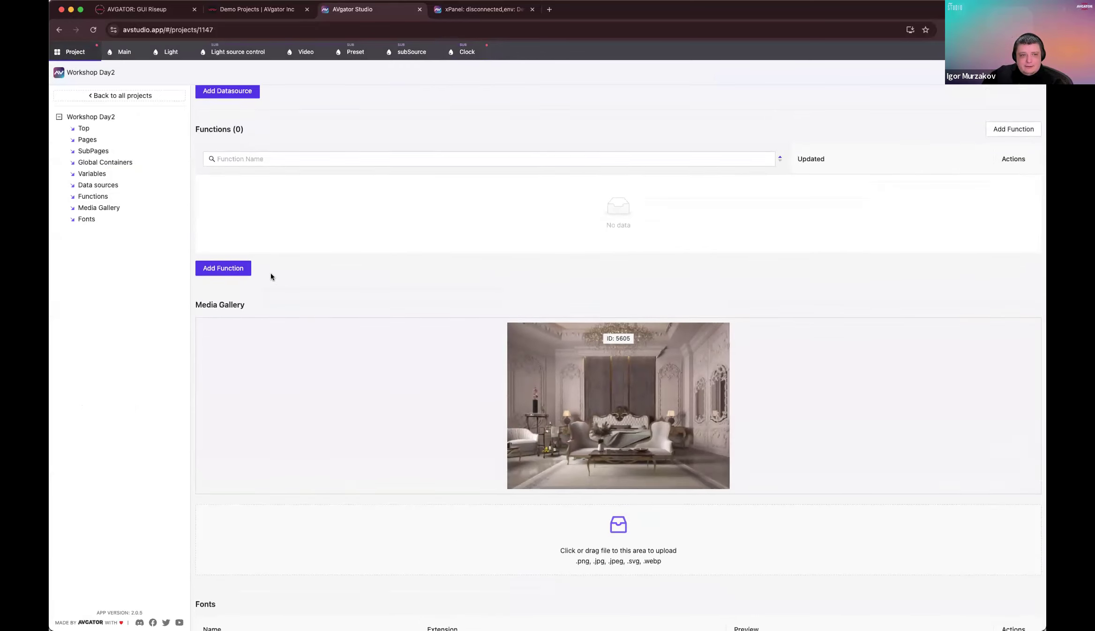
click(89, 175)
Step: Create a project variable named buttonMode of type Number with default value 0 and set value signal 900
click(243, 258)
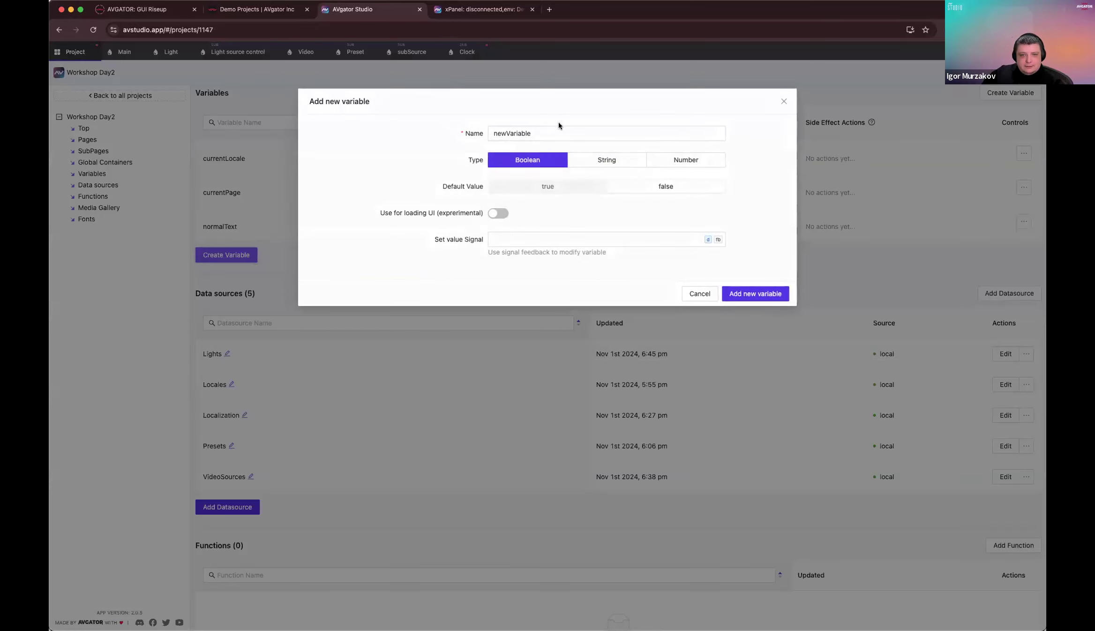
double_click(561, 131)
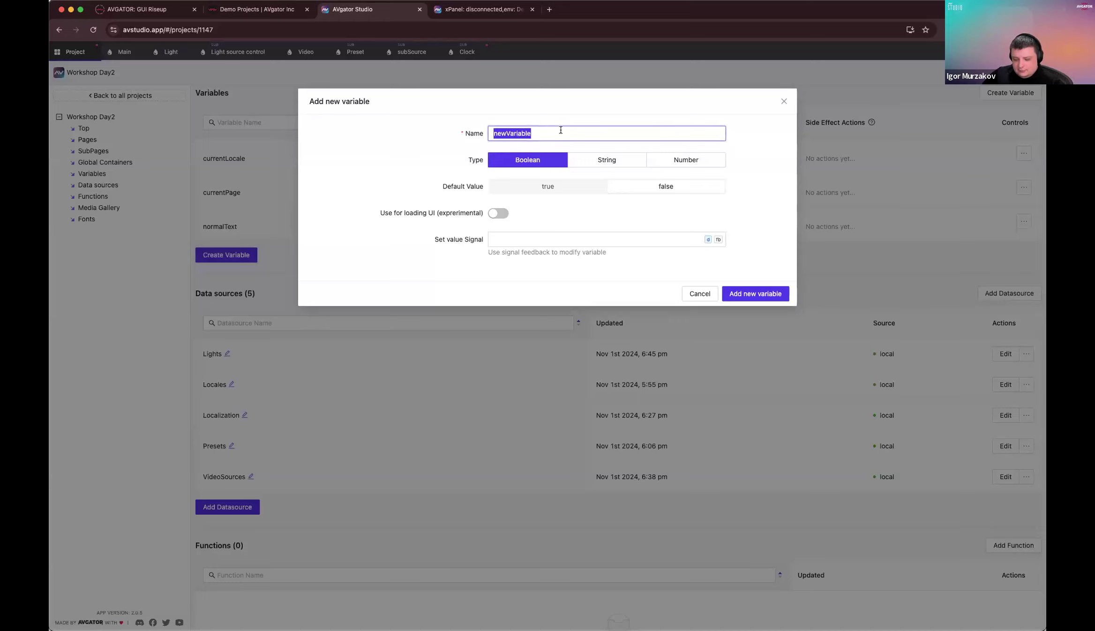
text(buttonMode)
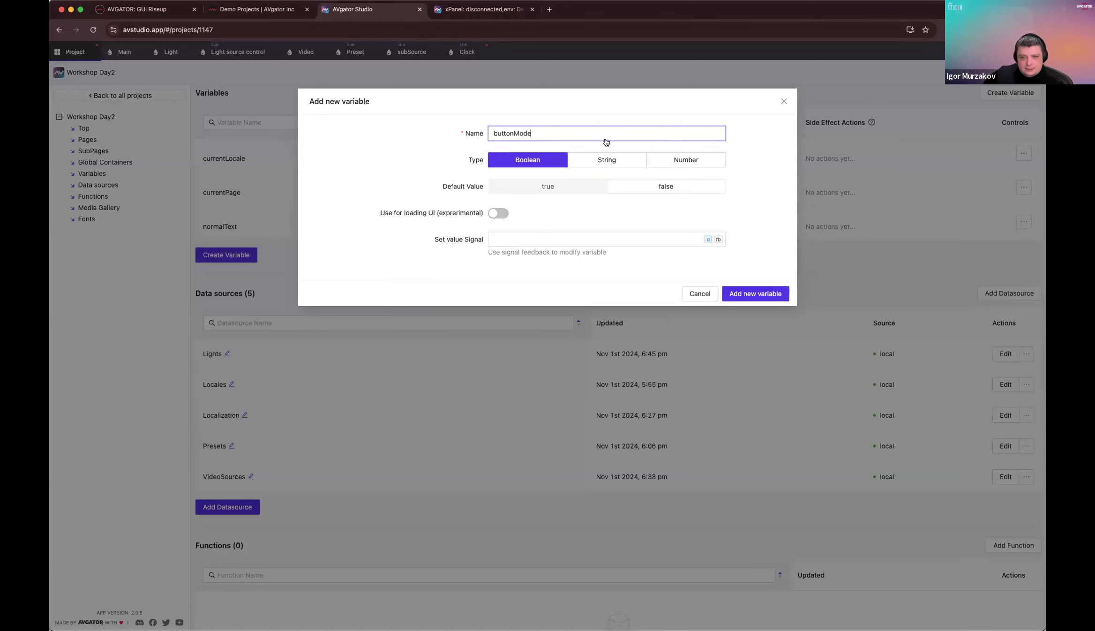
click(711, 164)
click(537, 186)
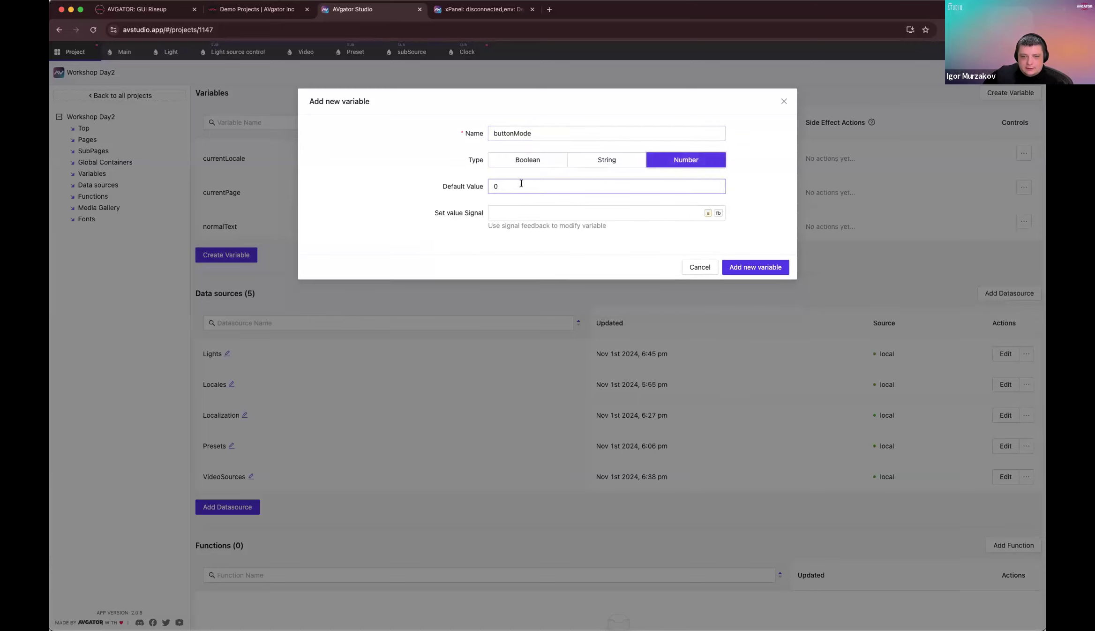
click(664, 212)
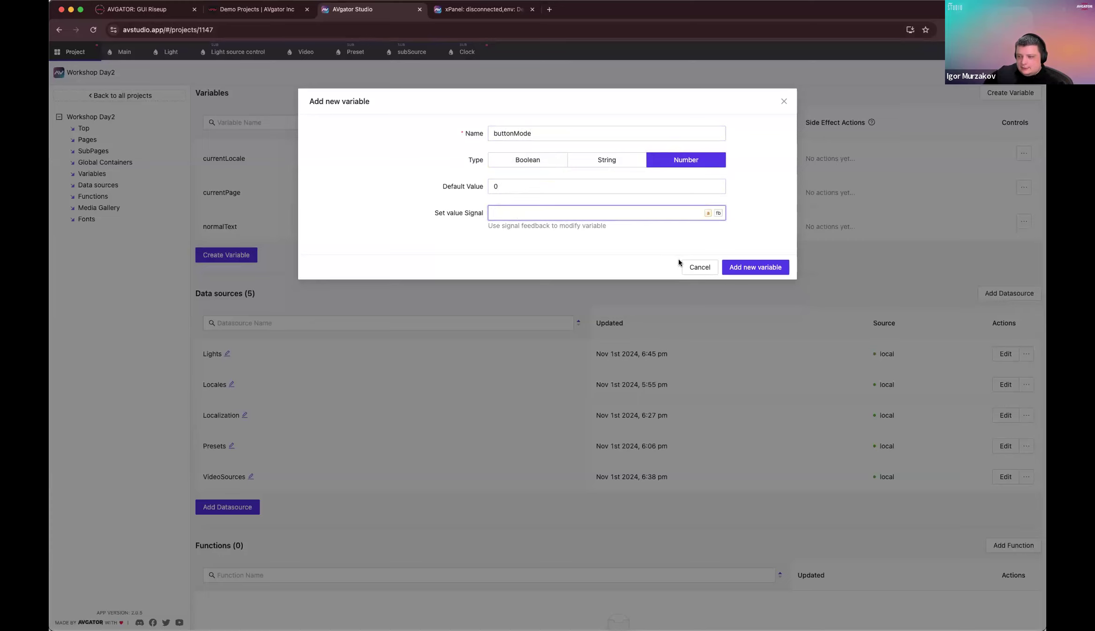
text(900)
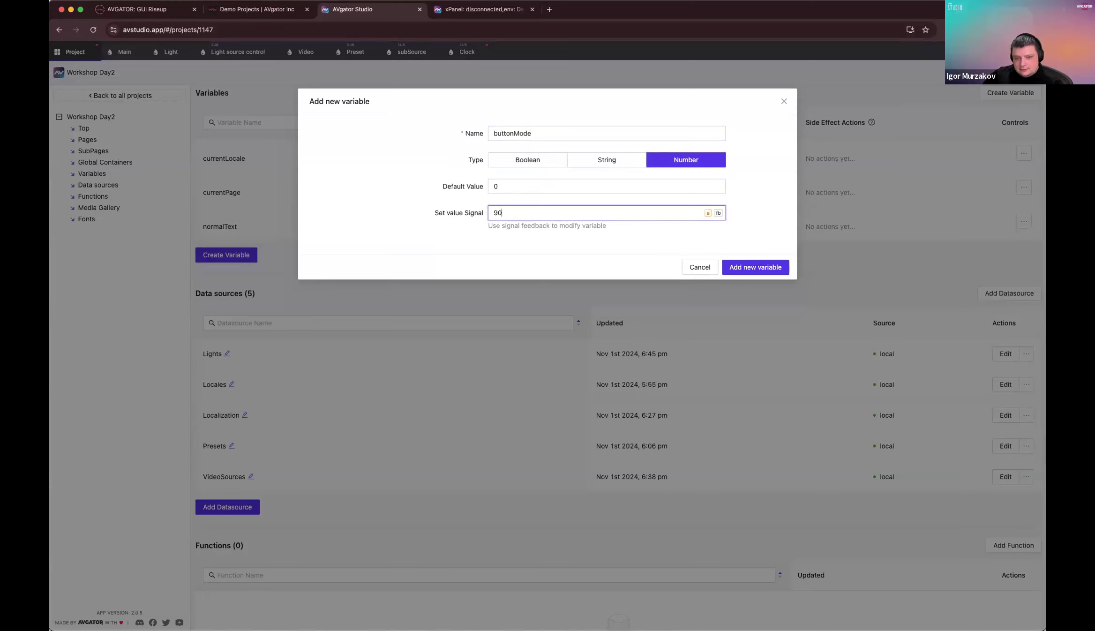
click(768, 267)
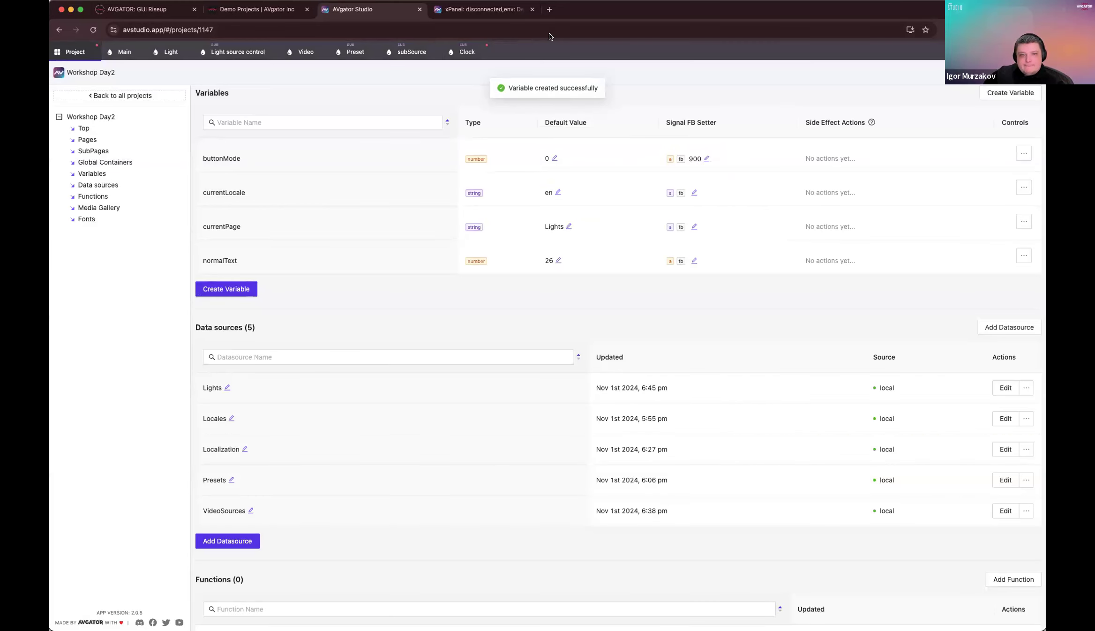
Step: On the Clock subpage, bind the Volume Up button's mode selector to the project variable buttonMode
click(465, 51)
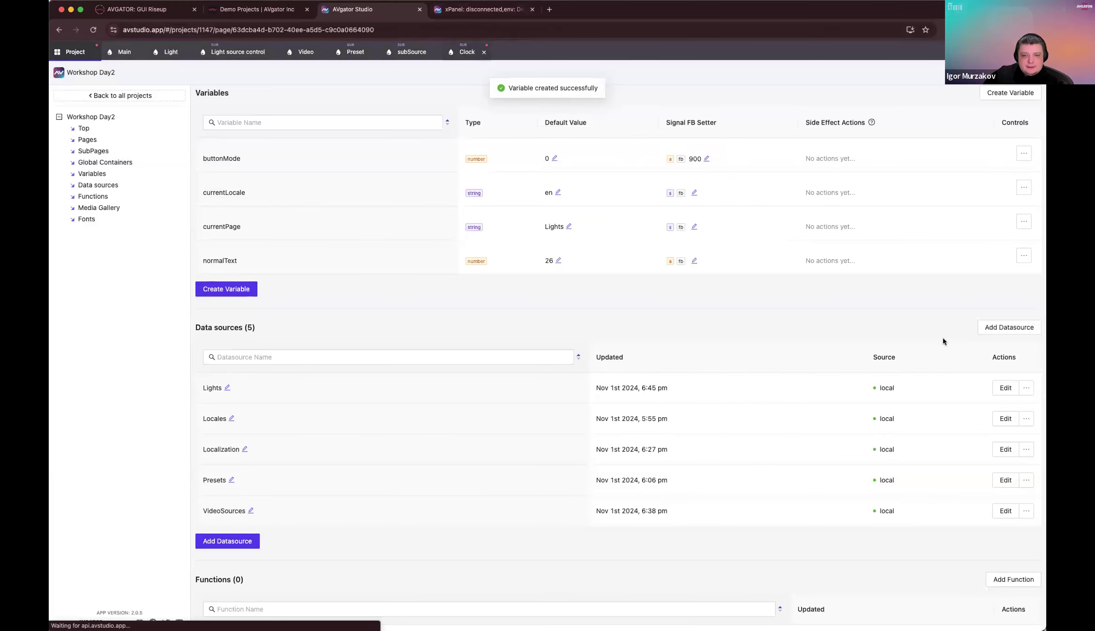
click(550, 503)
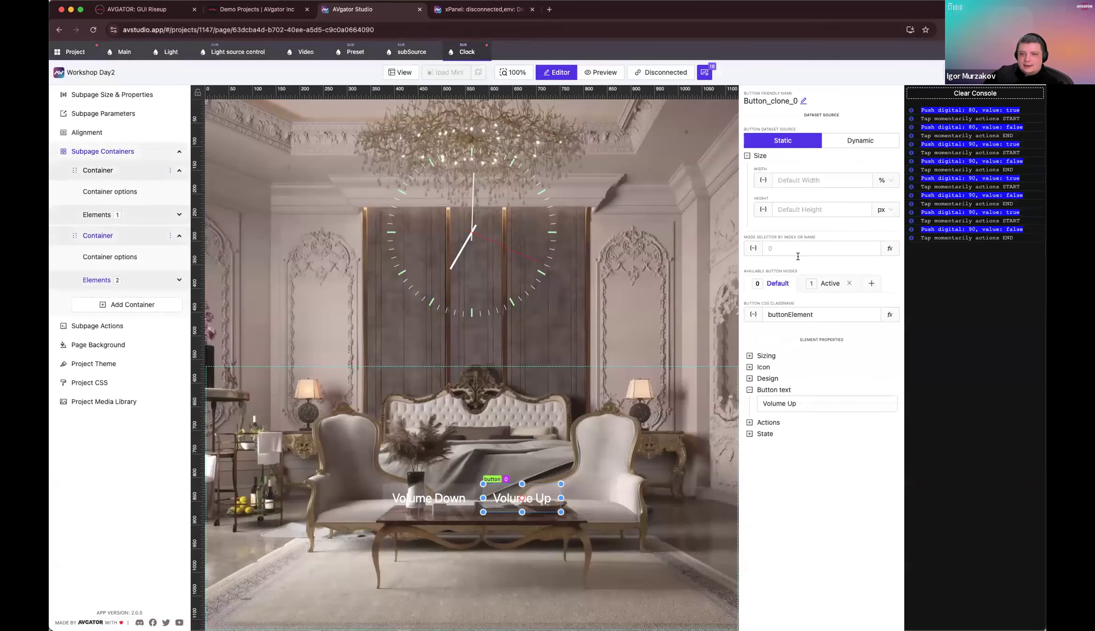
click(765, 247)
click(753, 248)
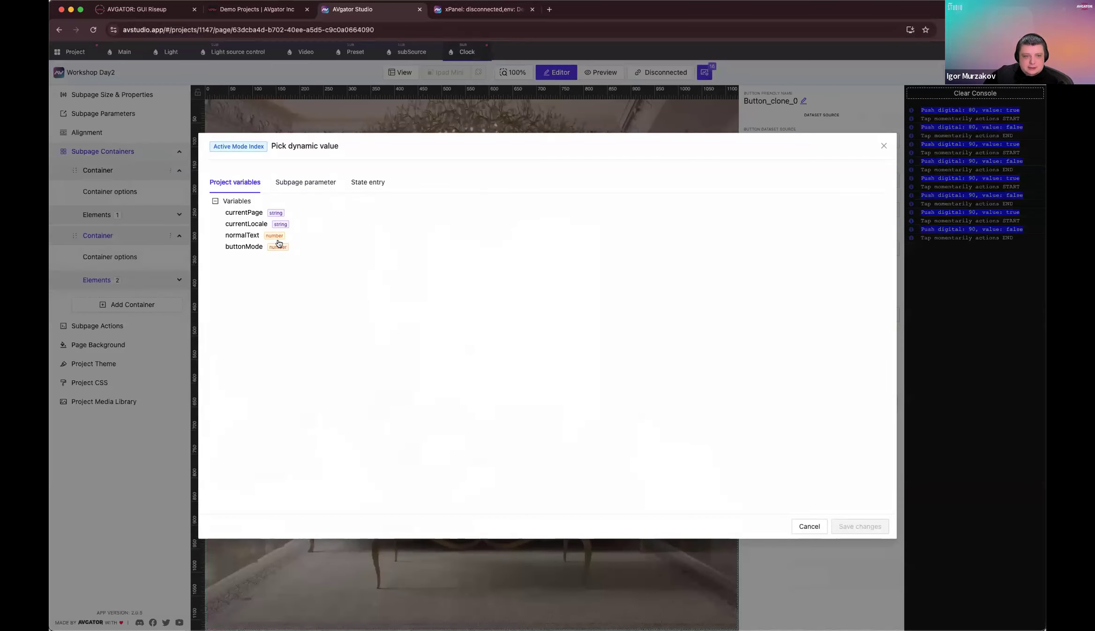
click(244, 246)
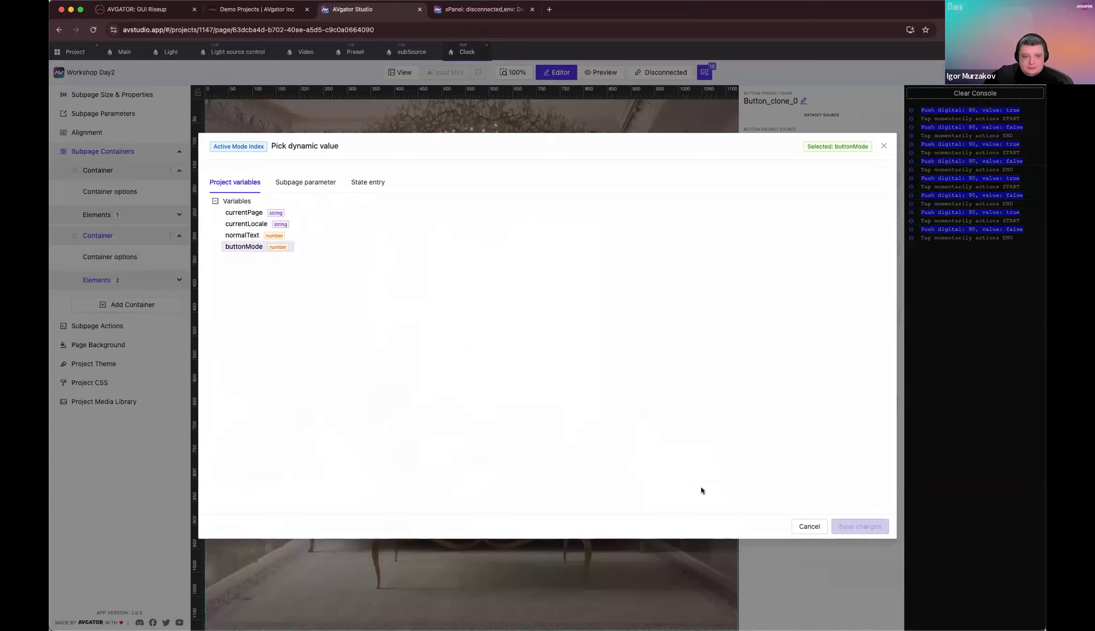
click(853, 524)
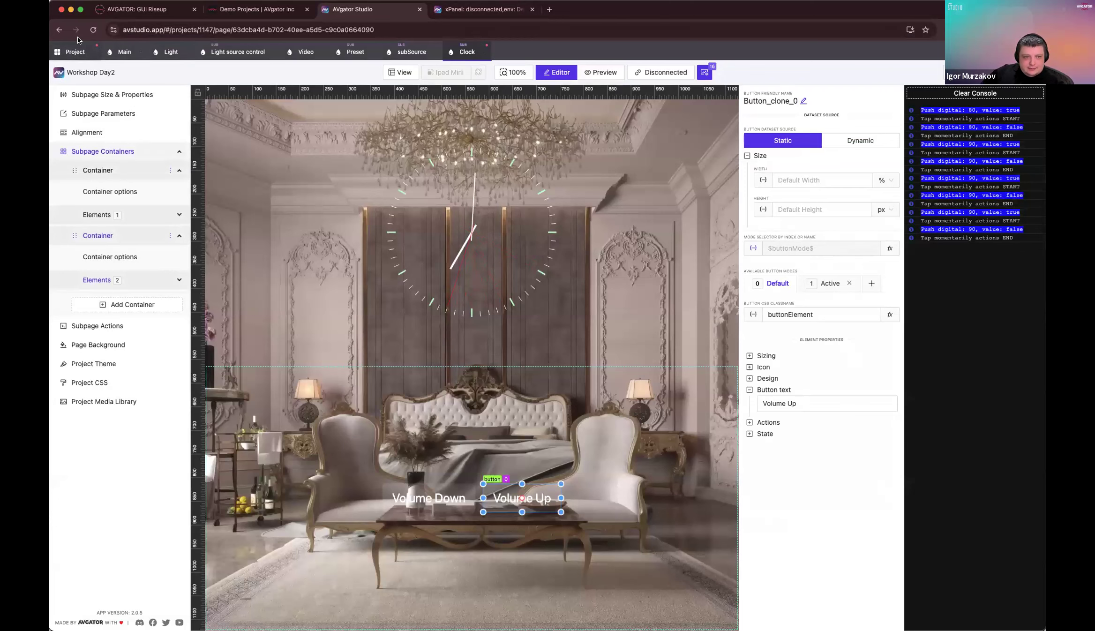
Step: Check the feedback signal assigned to buttonMode in the project's variables
click(73, 52)
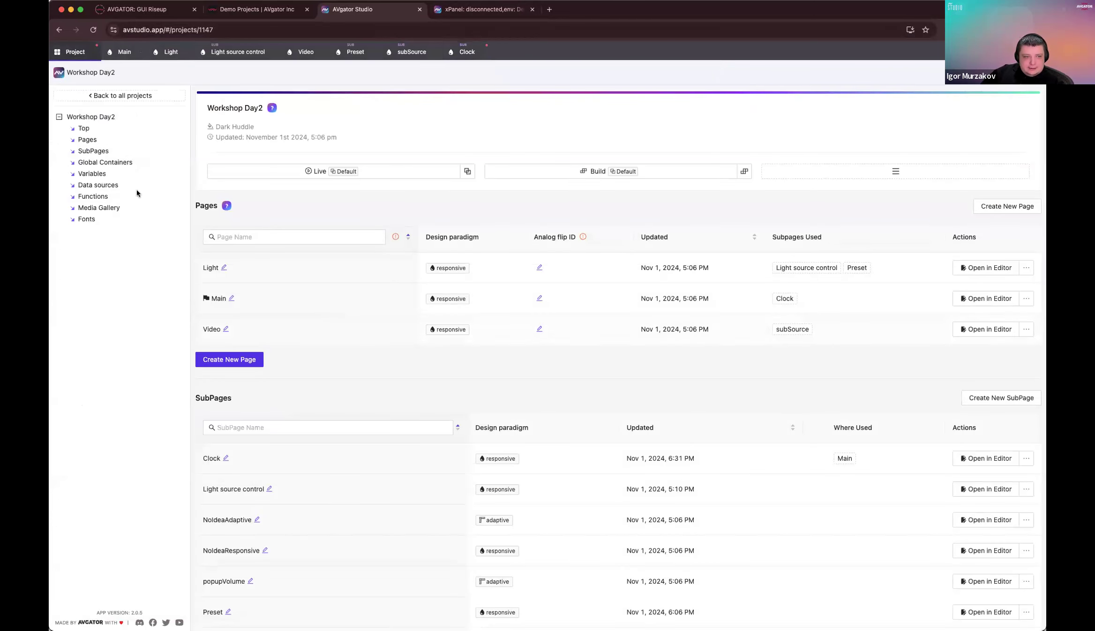
click(92, 174)
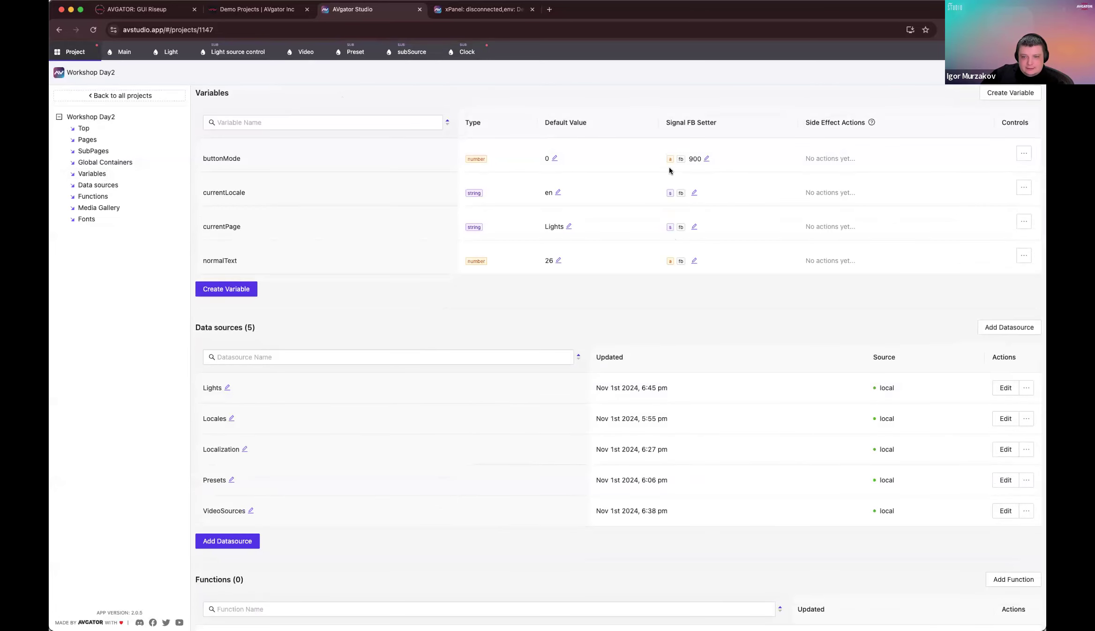
double_click(694, 158)
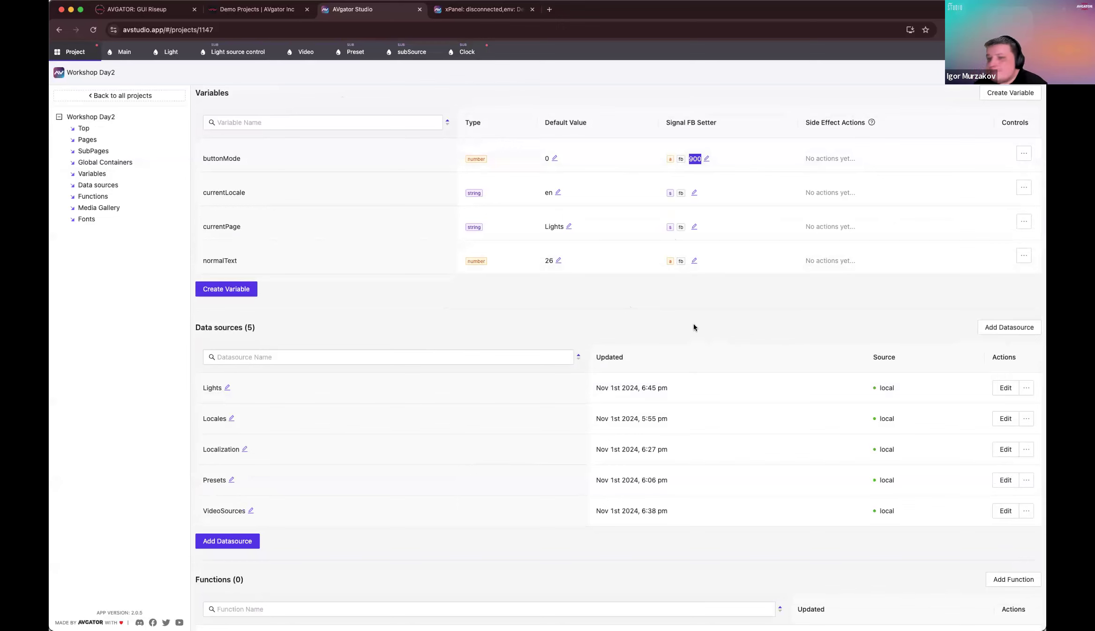
Step: Add a mode named Danger to the Clock subpage's Volume Up button, copied from Default with separate actions enabled
click(466, 51)
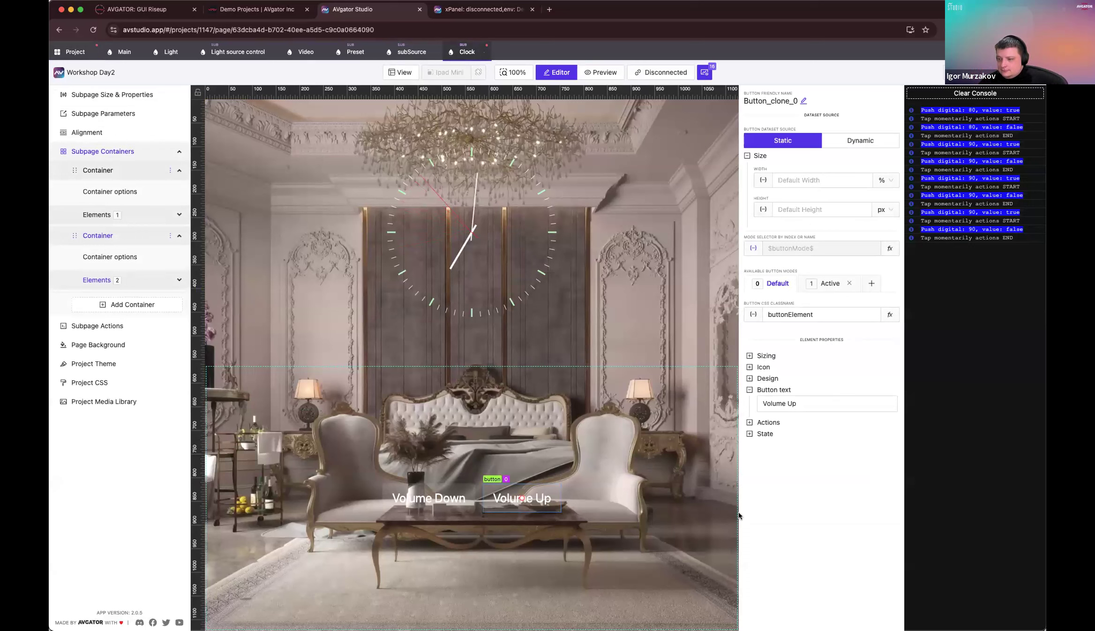
click(830, 285)
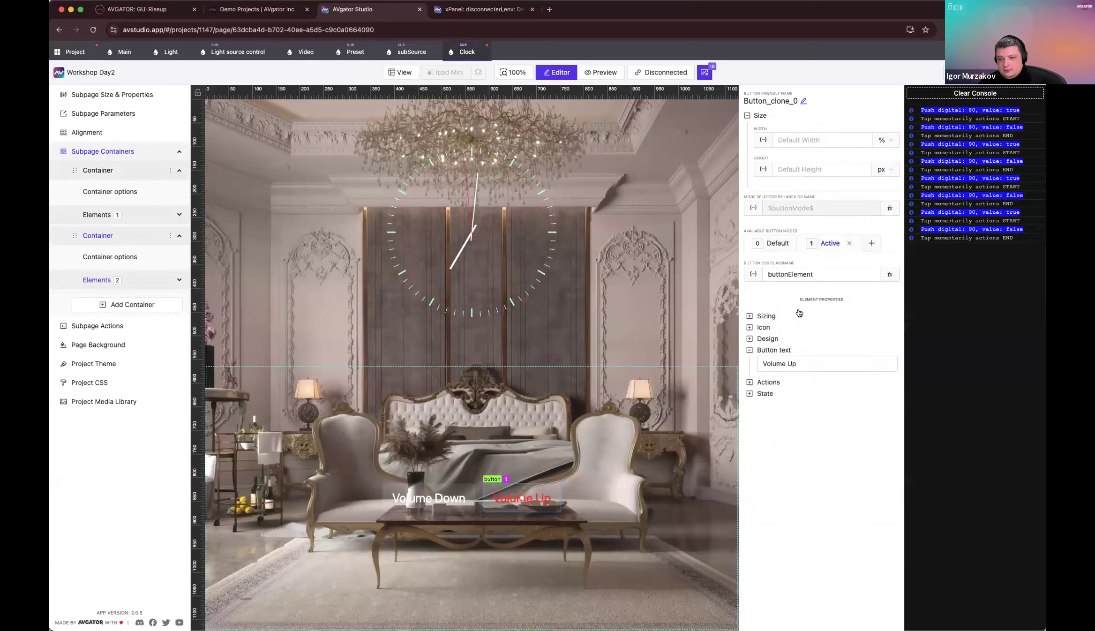
click(871, 243)
click(519, 187)
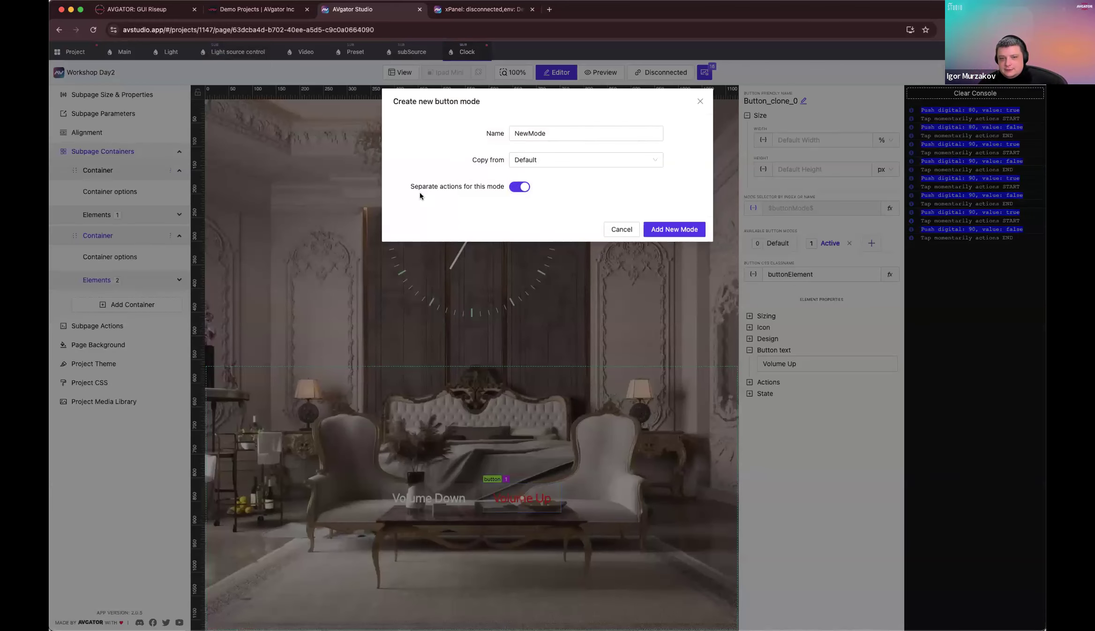
double_click(557, 132)
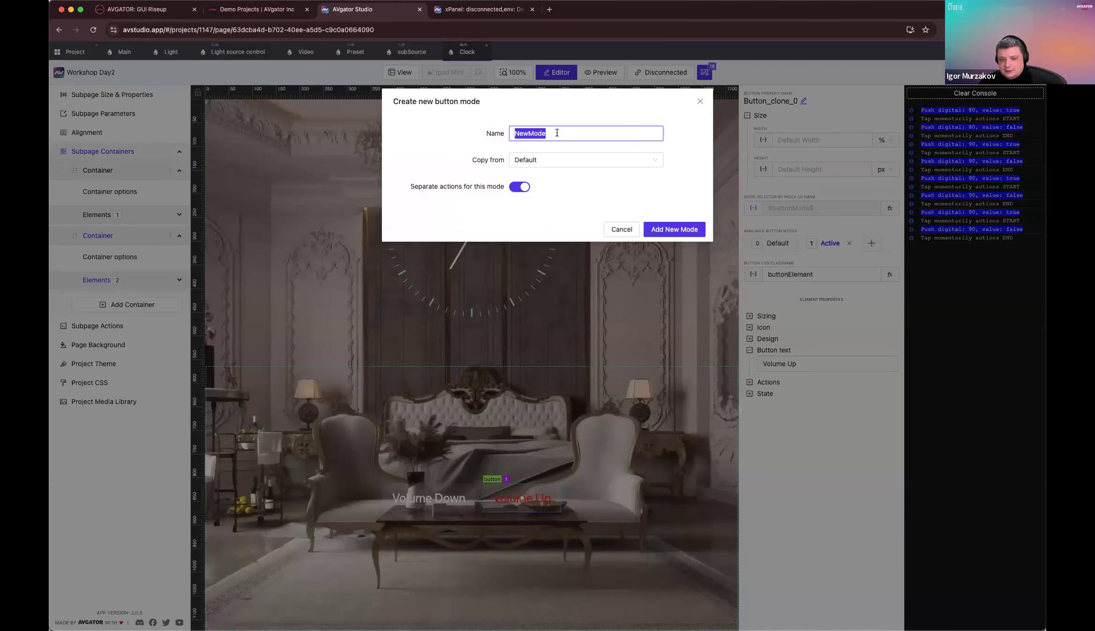
text(Dange)
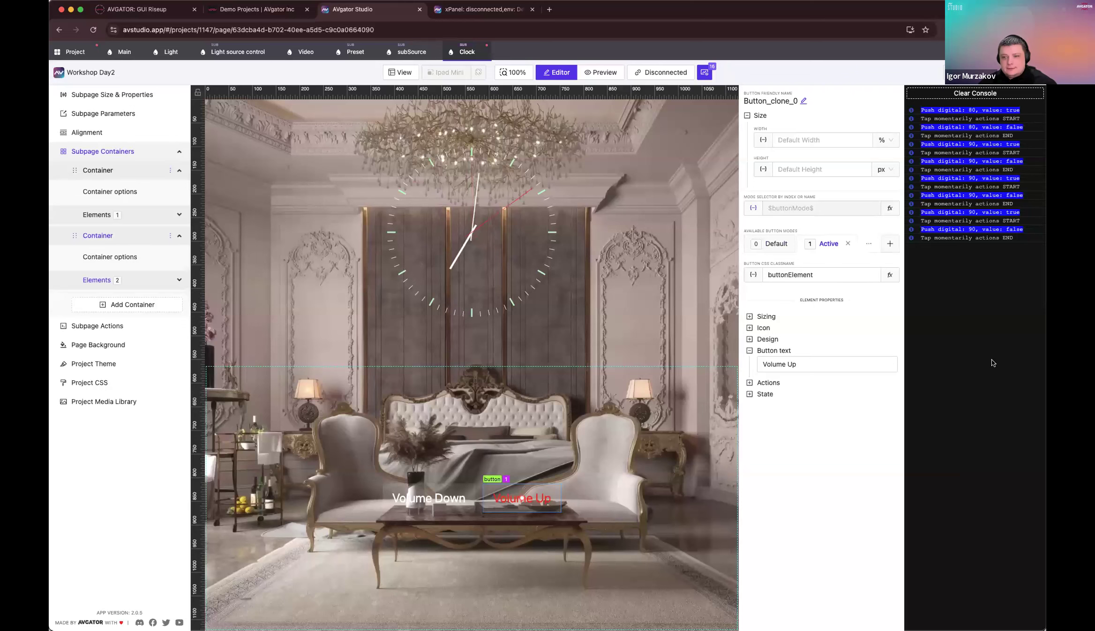
key(Return)
Step: Switch the Volume Up button to its Danger mode and set the button design to Danger
mouse_move(866, 243)
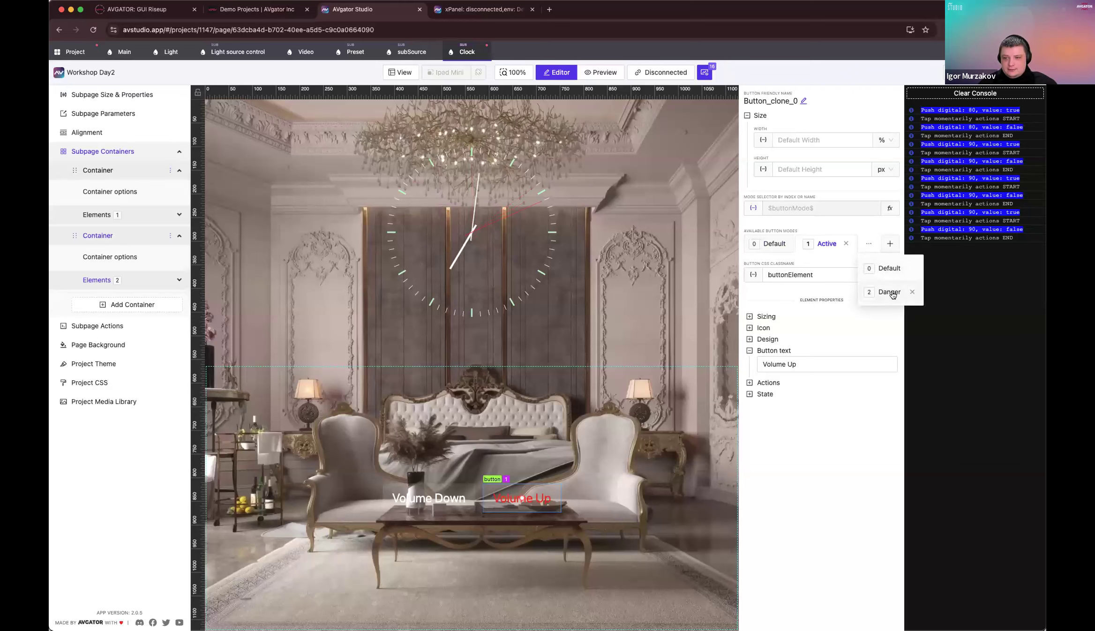
click(883, 291)
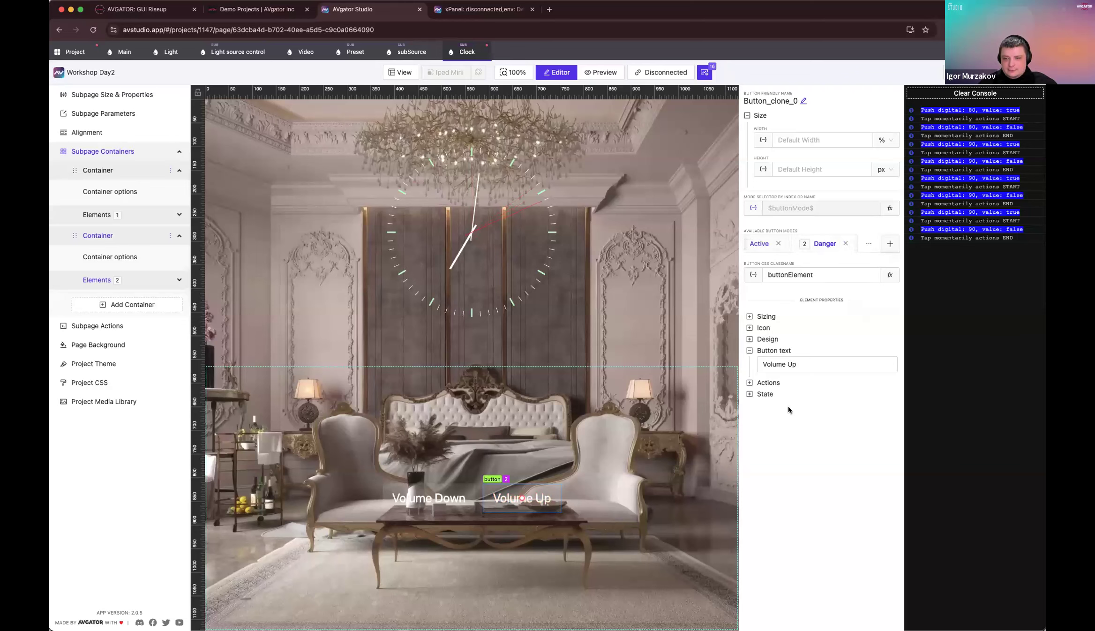
click(763, 327)
click(821, 444)
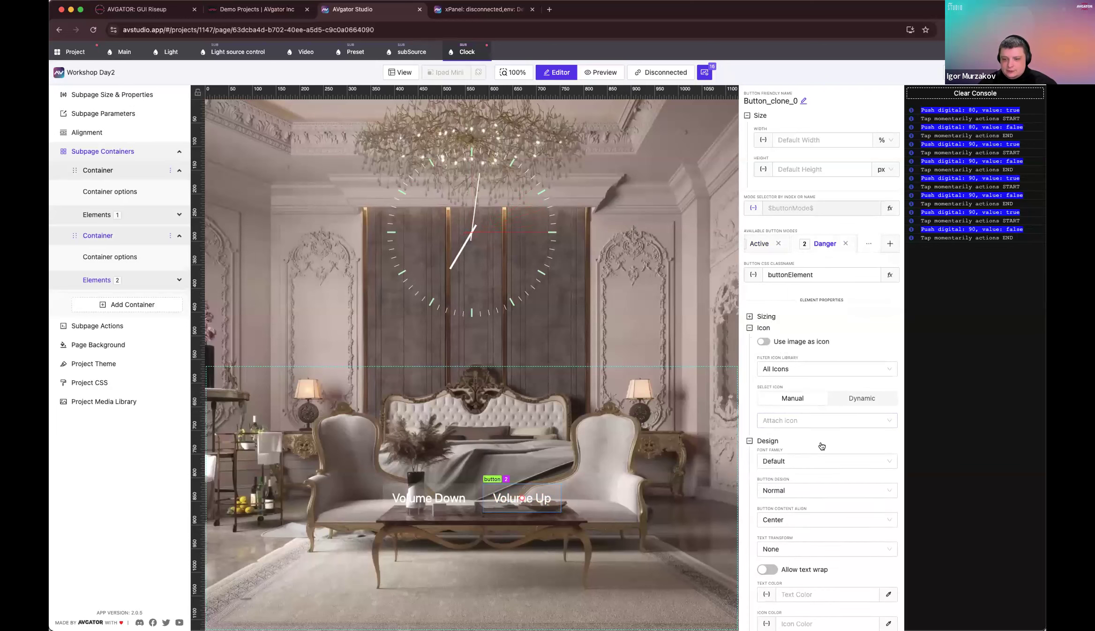
scroll(811, 421, down, 3)
click(806, 359)
click(807, 375)
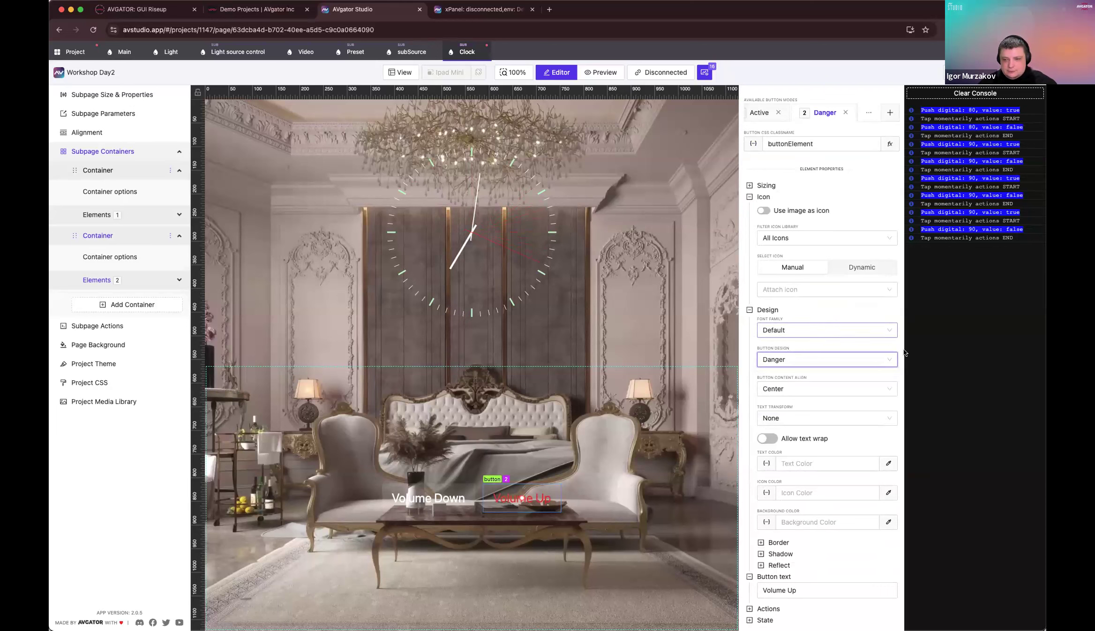
Step: Set the Danger mode's button content alignment to Start and its text transform to capitalize
click(807, 392)
click(796, 411)
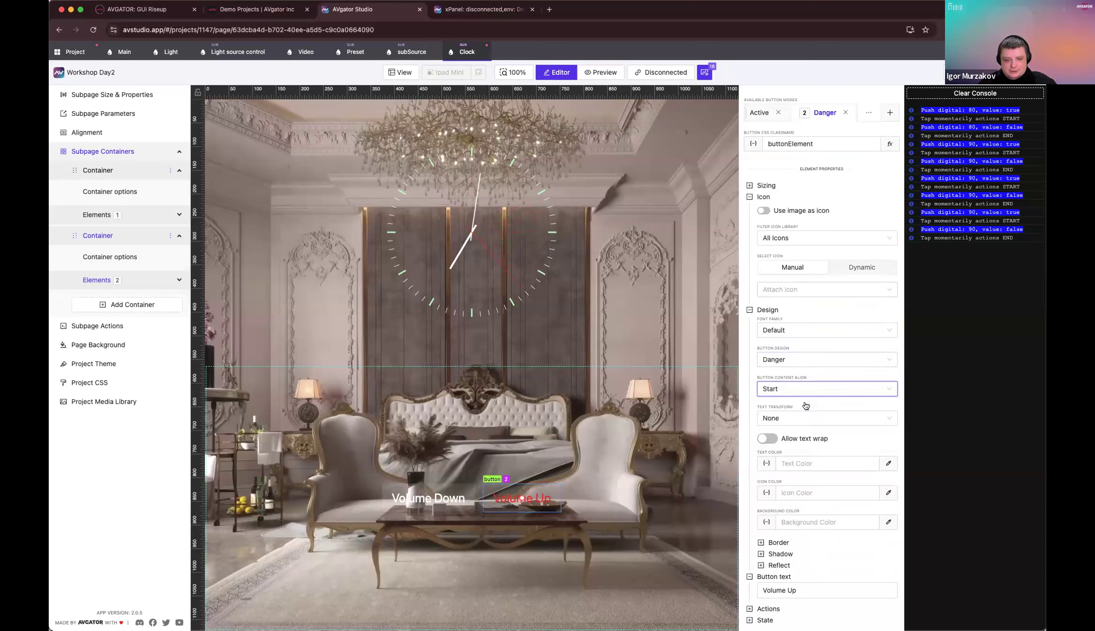
click(816, 418)
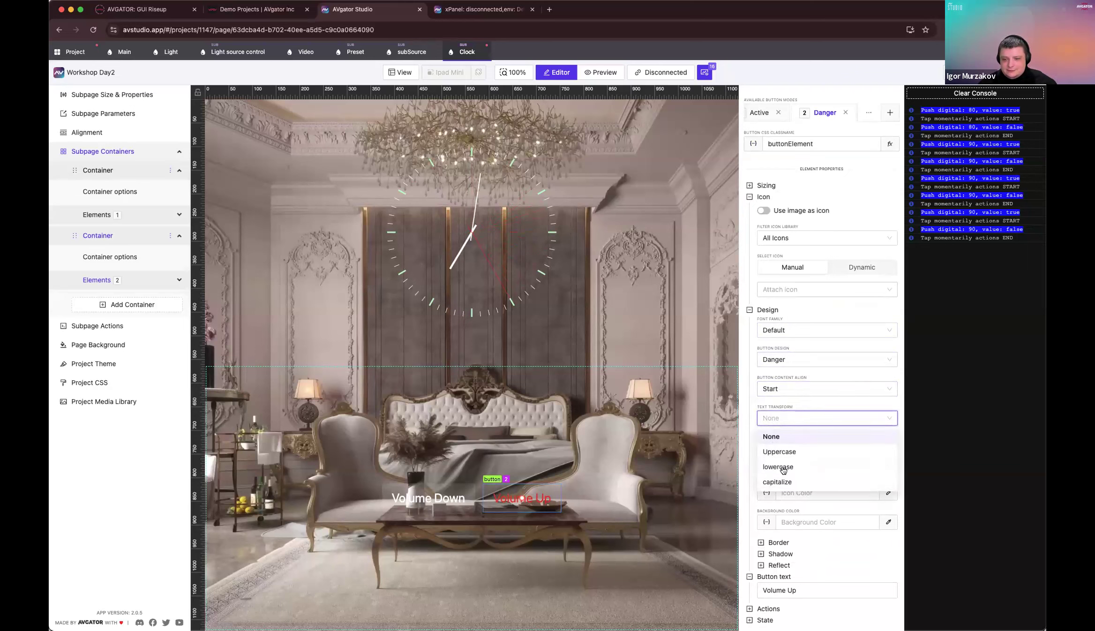
click(805, 483)
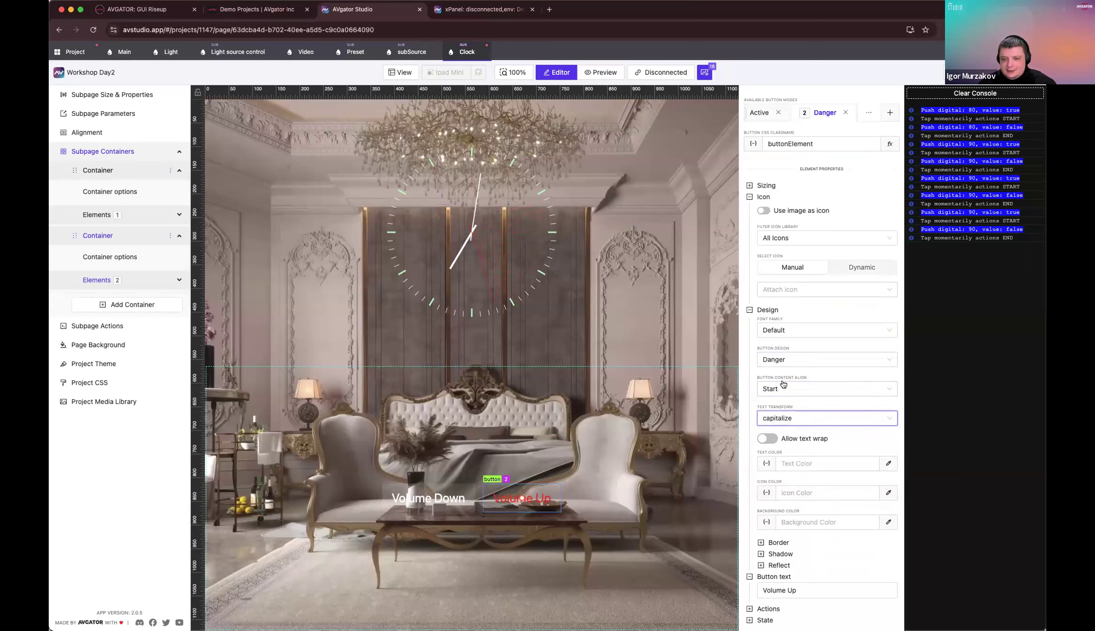
scroll(787, 355, up, 3)
scroll(819, 410, down, 3)
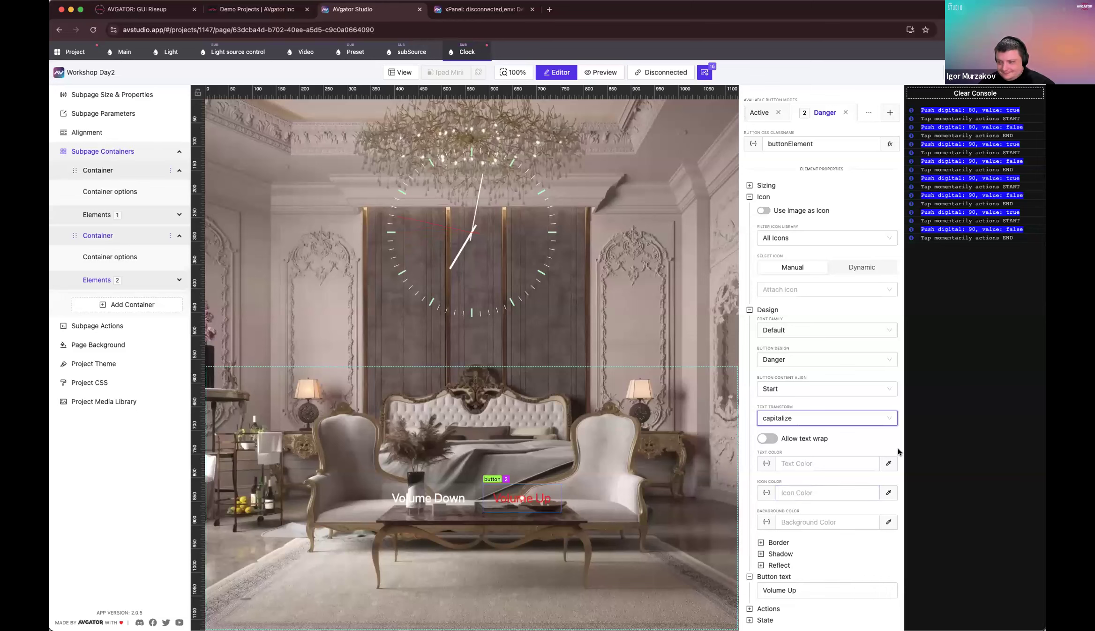
scroll(827, 434, up, 3)
scroll(807, 430, down, 3)
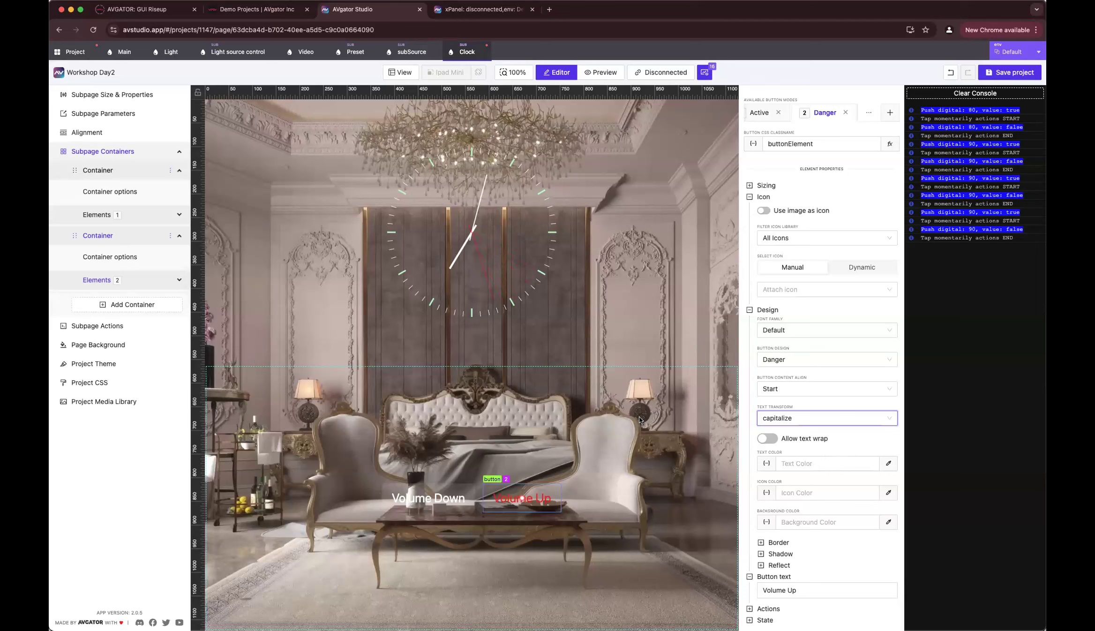
Step: Reselect the Volume Up button on the Clock subpage in its Default mode and save the project
click(437, 506)
click(522, 499)
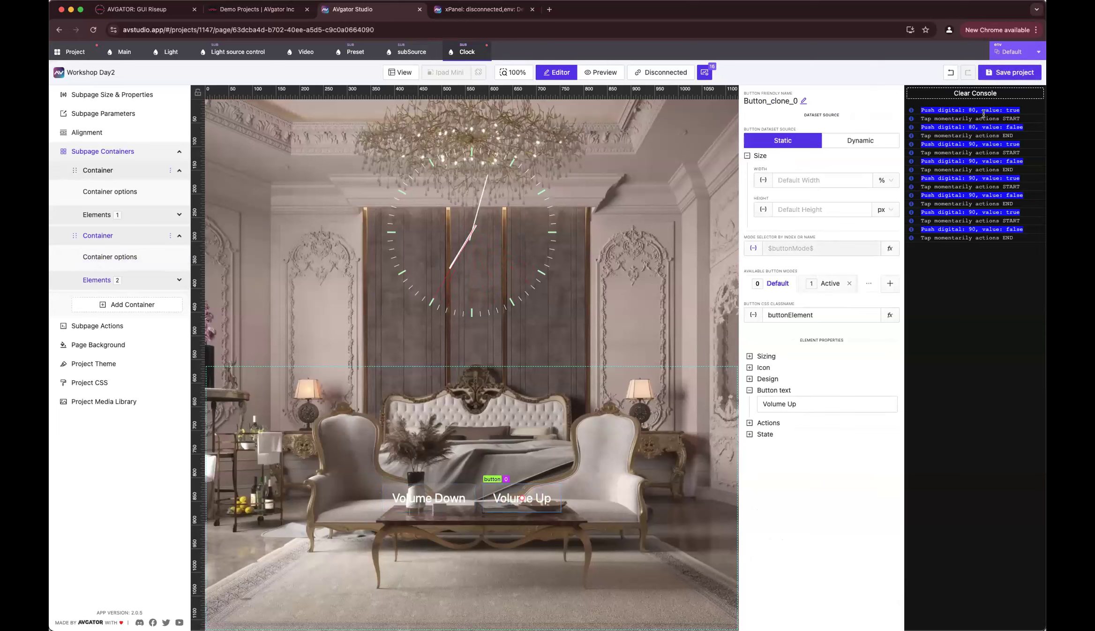
click(1021, 74)
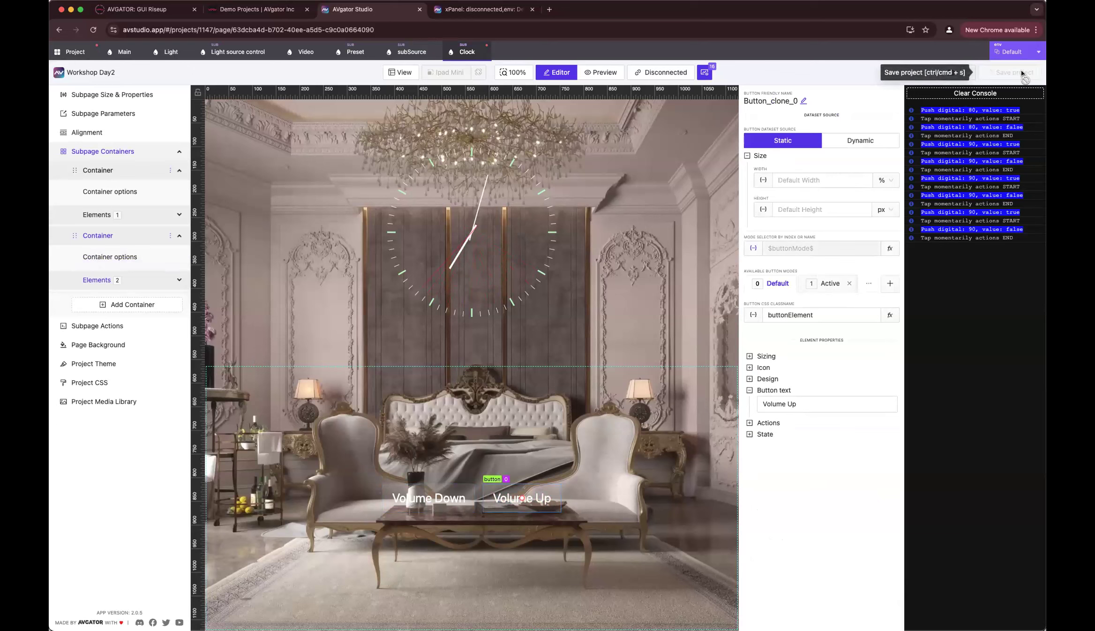
Step: Switch to the live xPanel and test the main page's language toggle in French and back in English
click(488, 9)
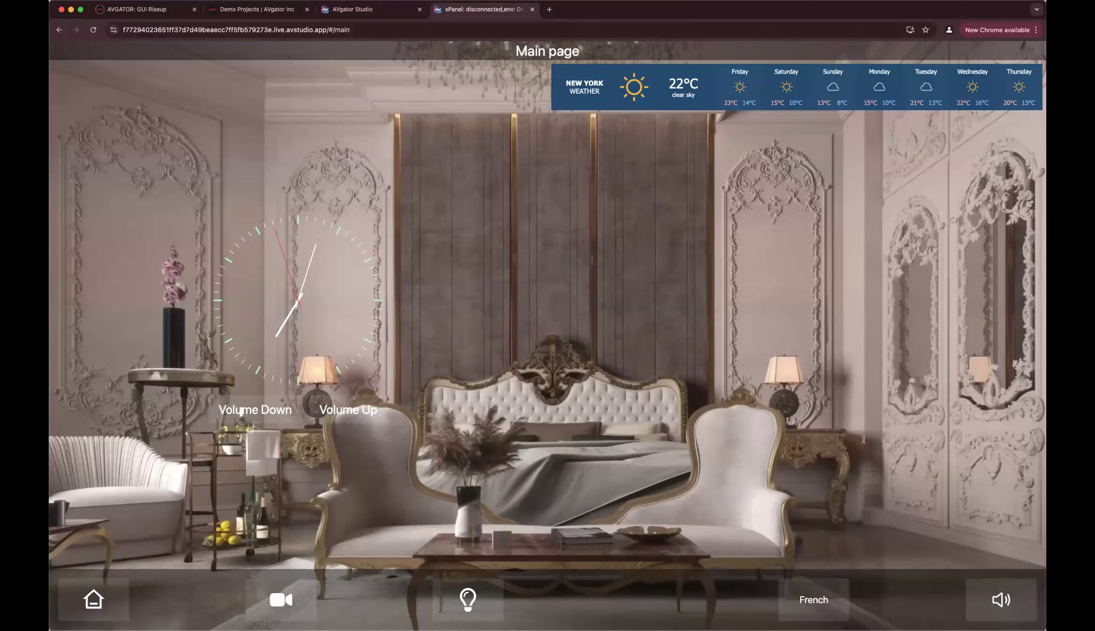
click(816, 599)
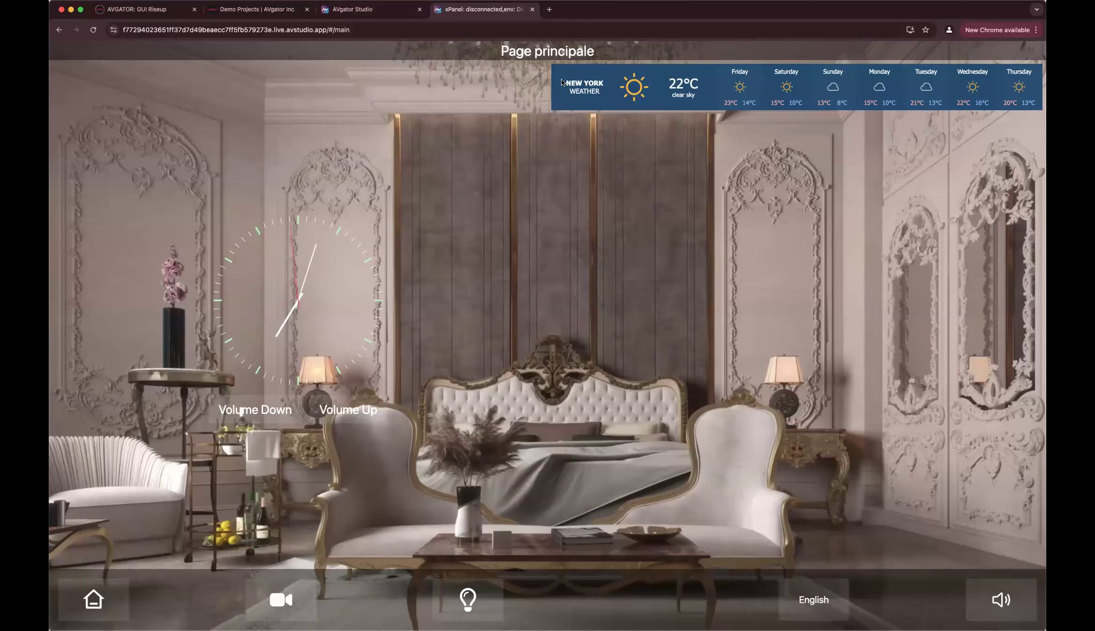
click(814, 597)
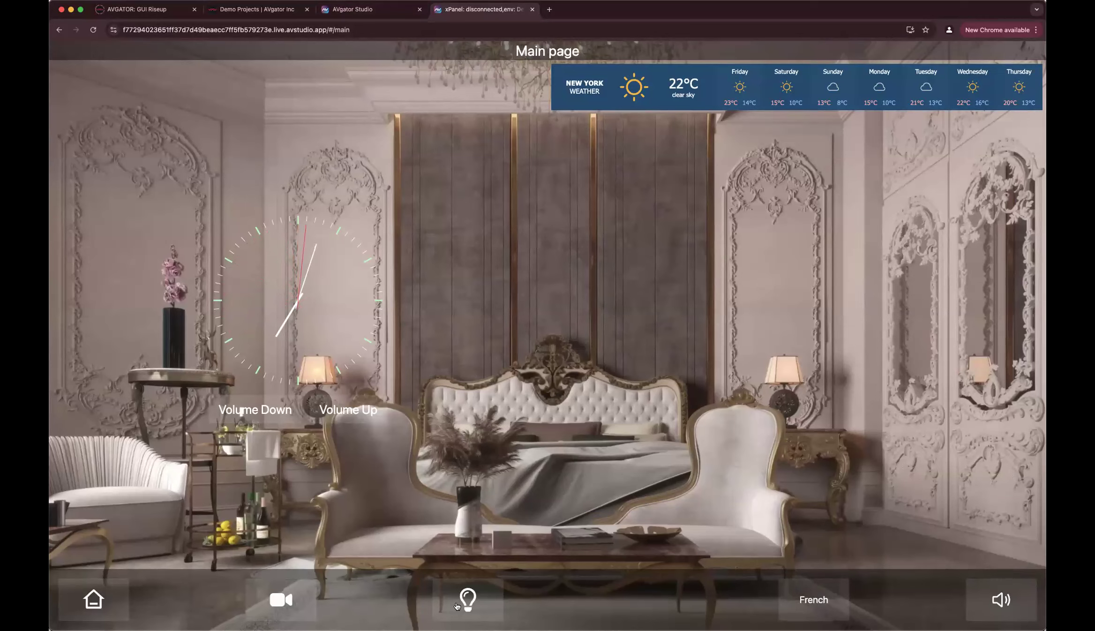
Step: Check the Lights and Video pages of the live panel in English and return to the main page
click(459, 604)
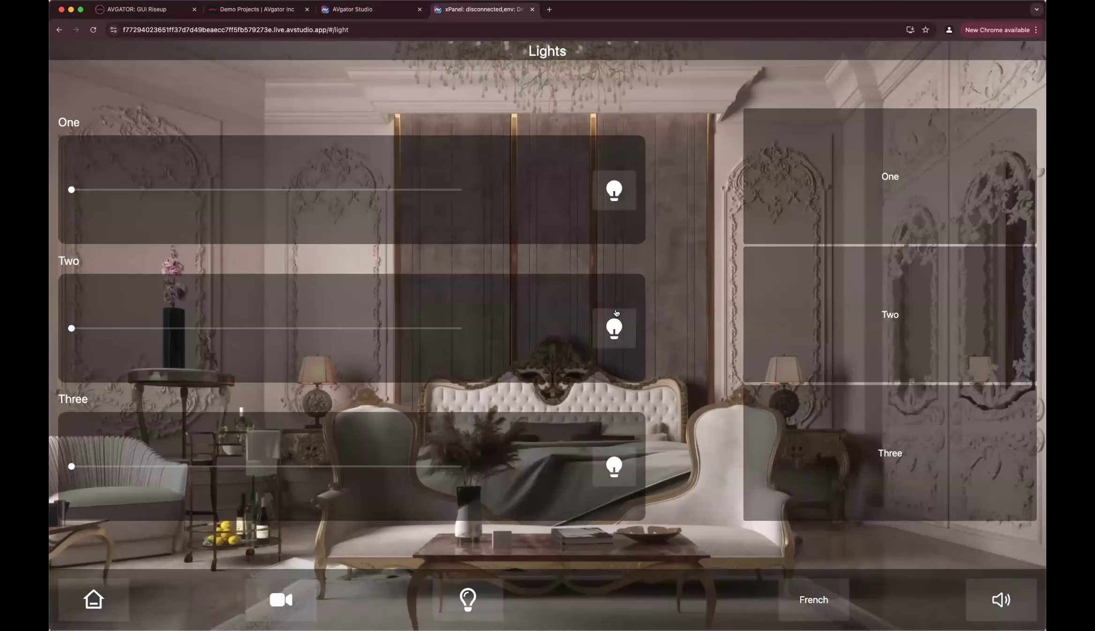
click(284, 600)
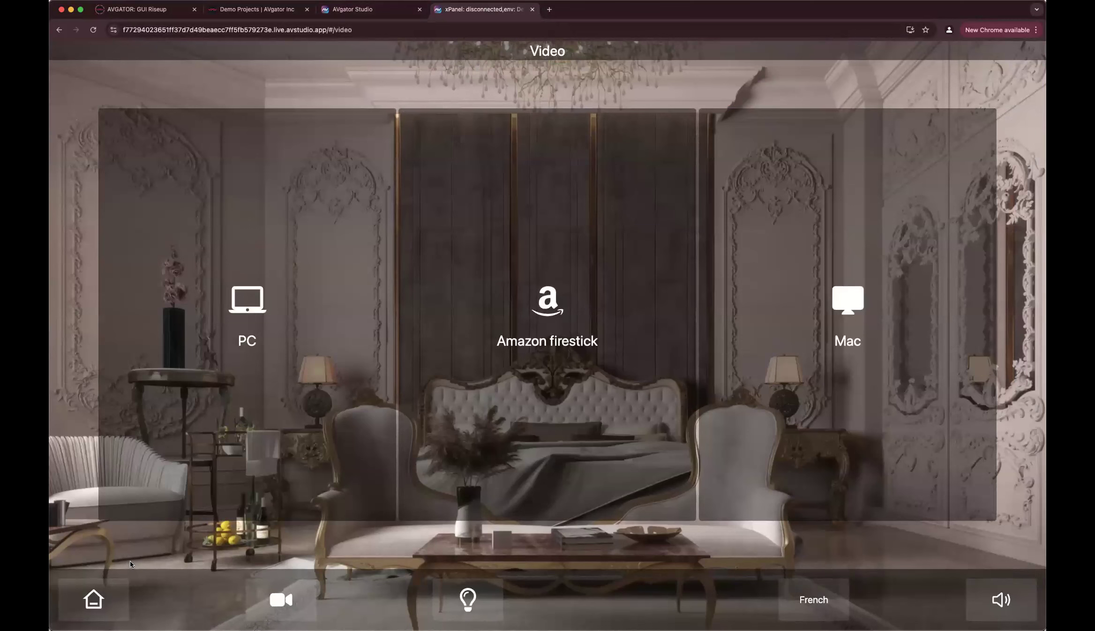
click(96, 598)
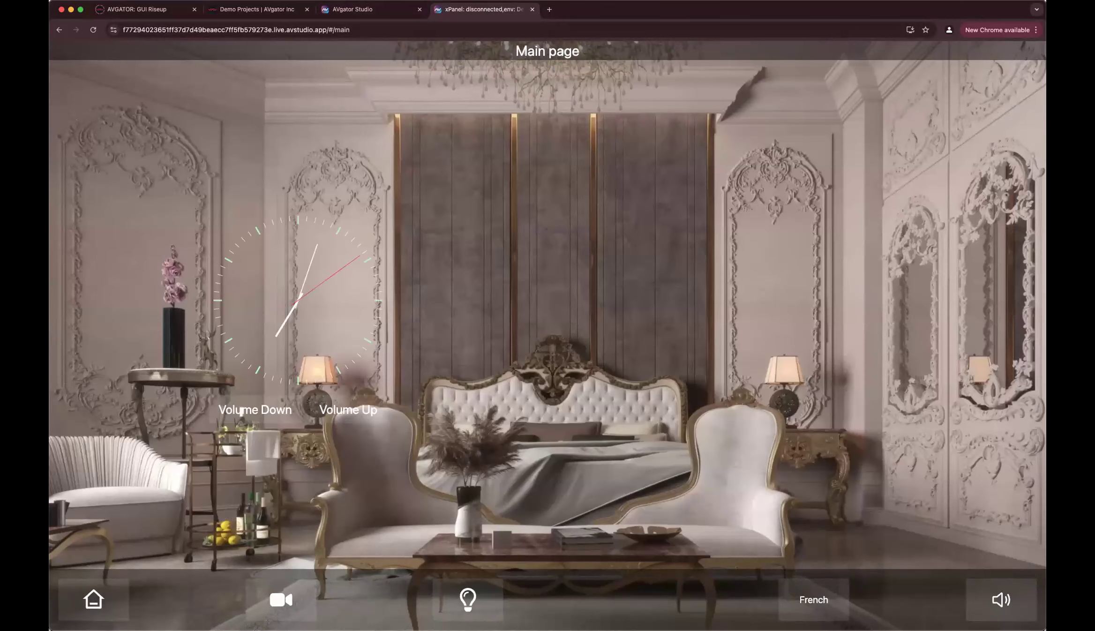
Step: Test the live panel's Lights page in French, and try the slider in the volume popup before closing it
click(466, 602)
click(814, 602)
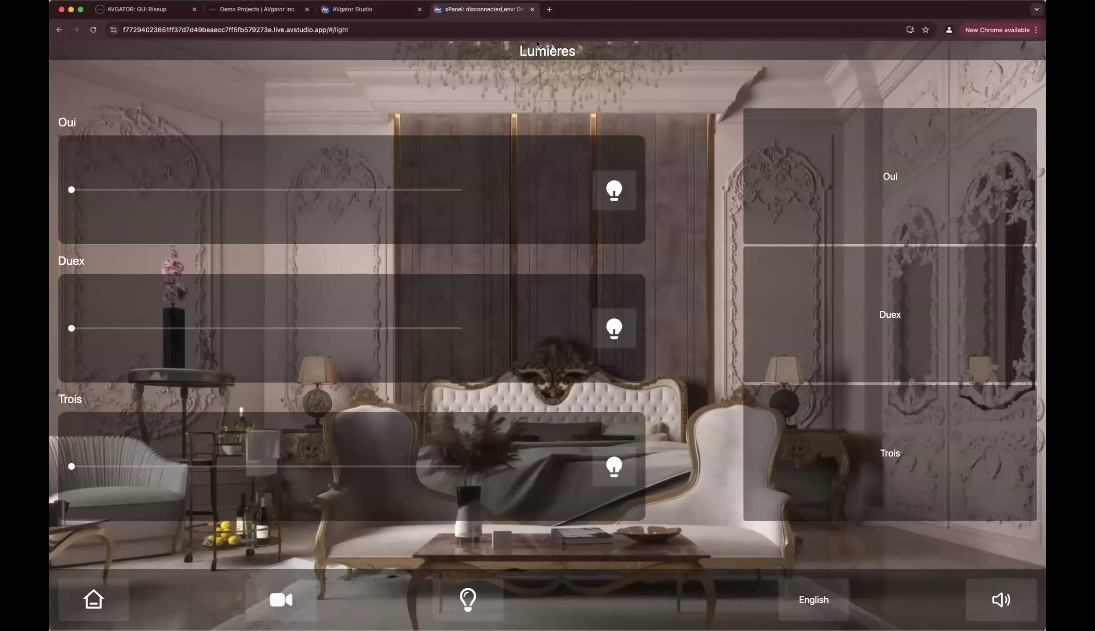
click(1025, 598)
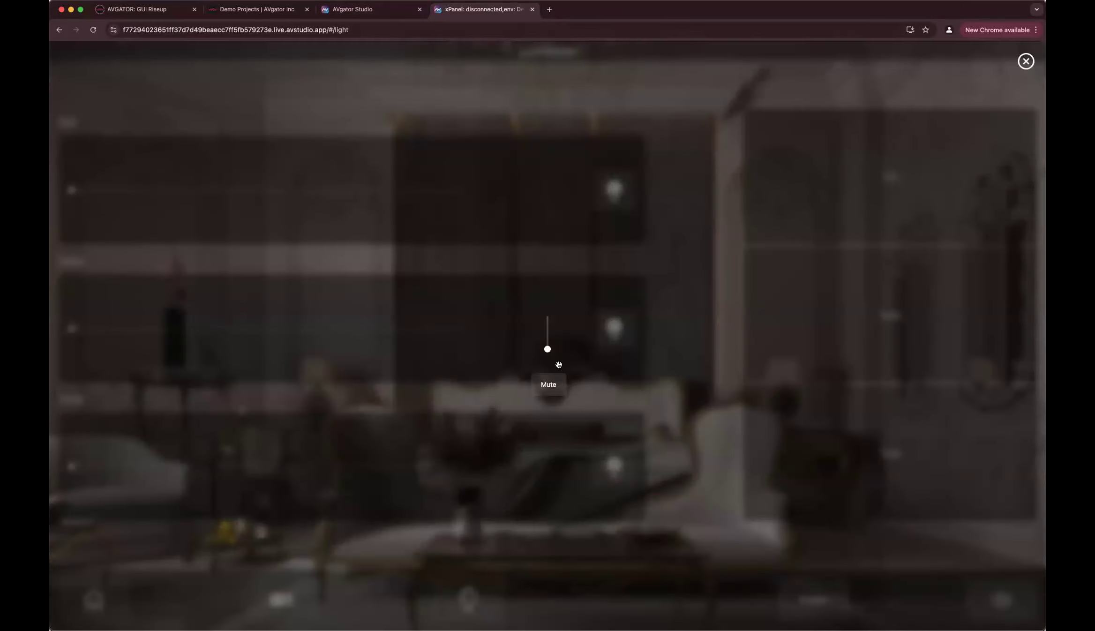
click(547, 315)
click(1025, 61)
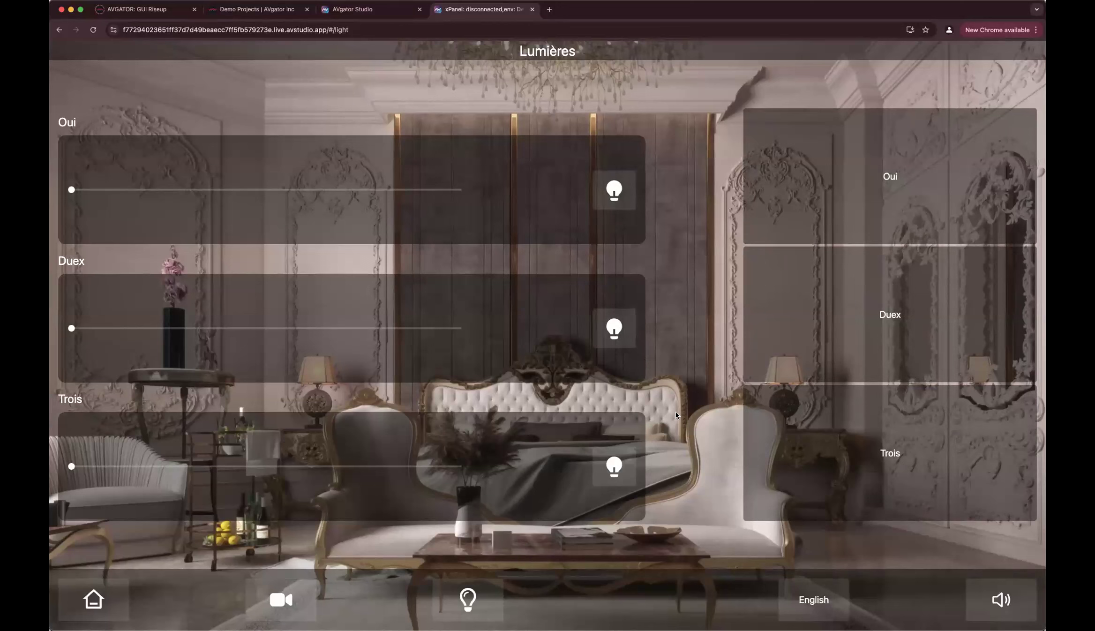
Step: Check page navigation in French by moving between the live panel's main and Lights pages, ending on the main page
click(113, 589)
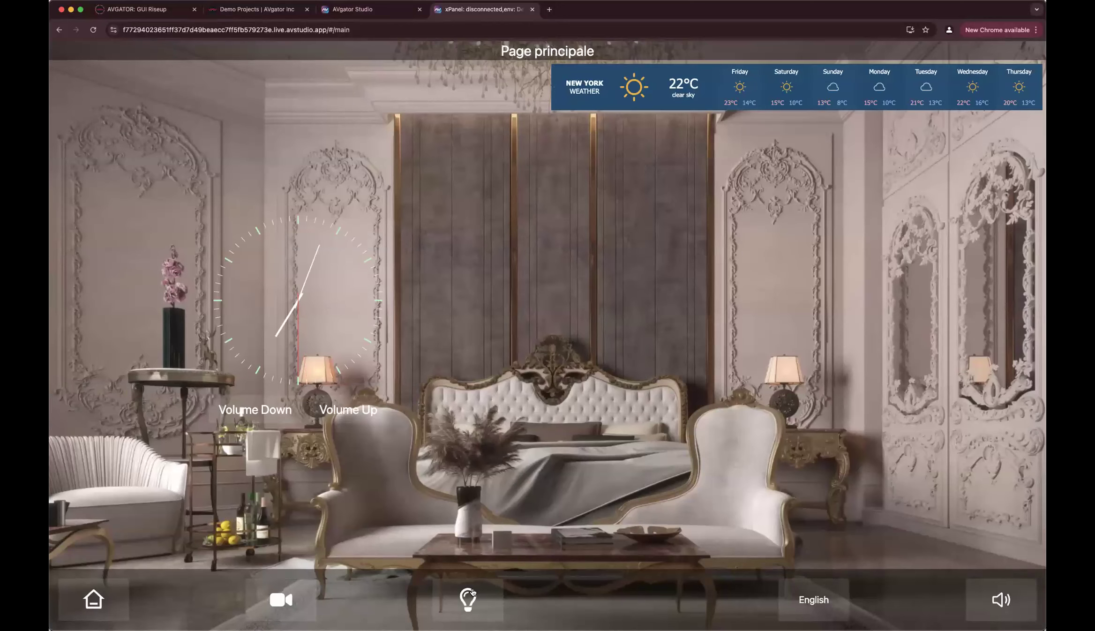
click(468, 596)
click(93, 599)
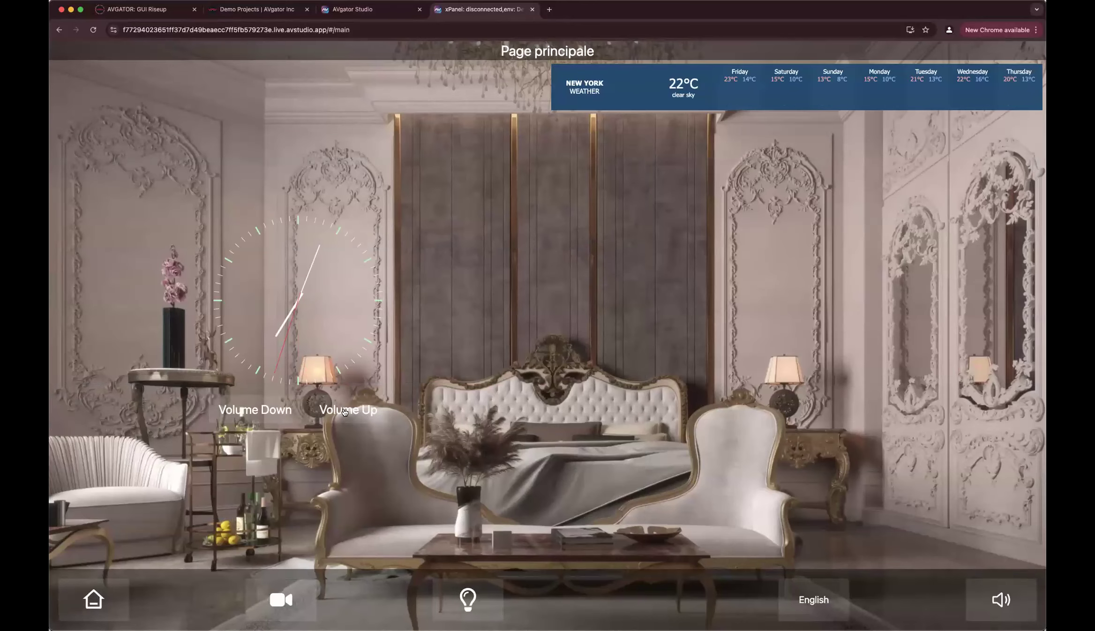